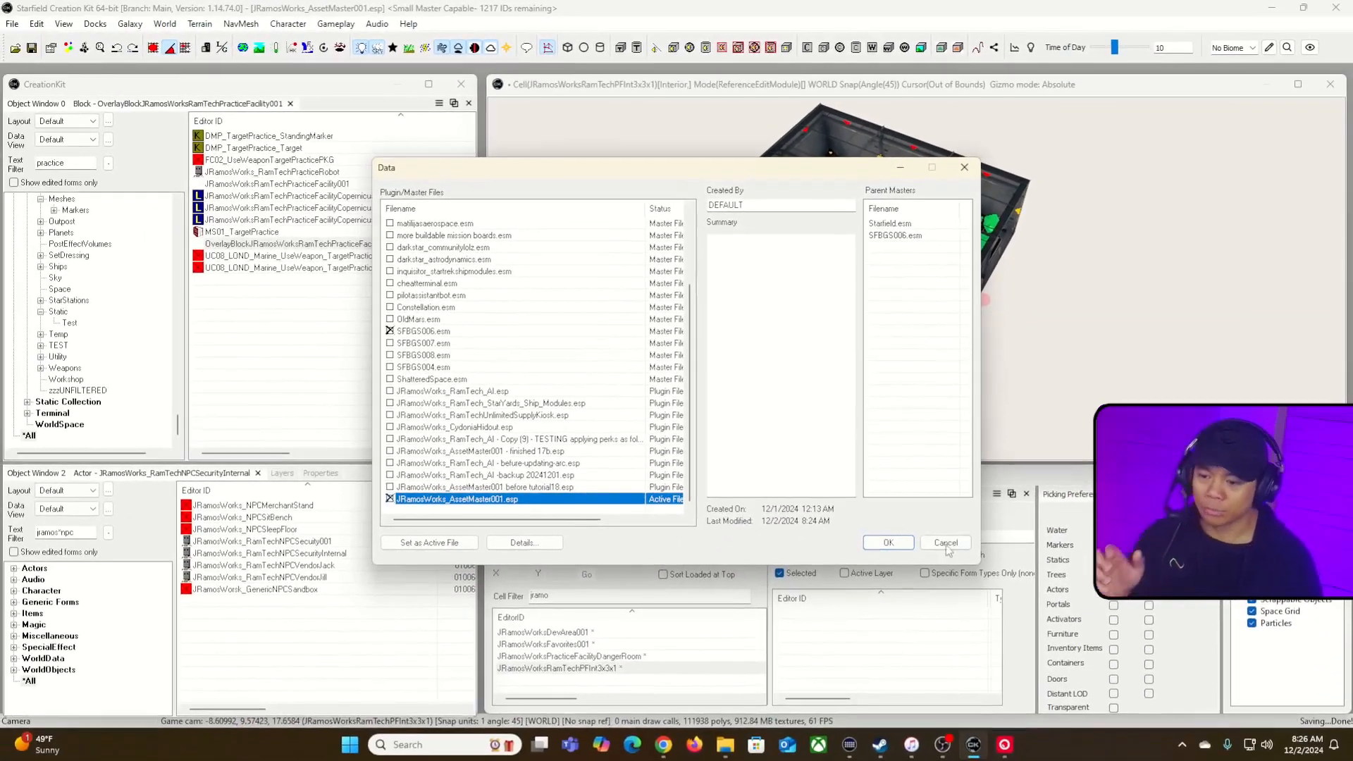
# - Dismiss the plugin data dialog and examine the practice facility interior's rooms, walls and existing NPC placements
pyautogui.click(945, 543)
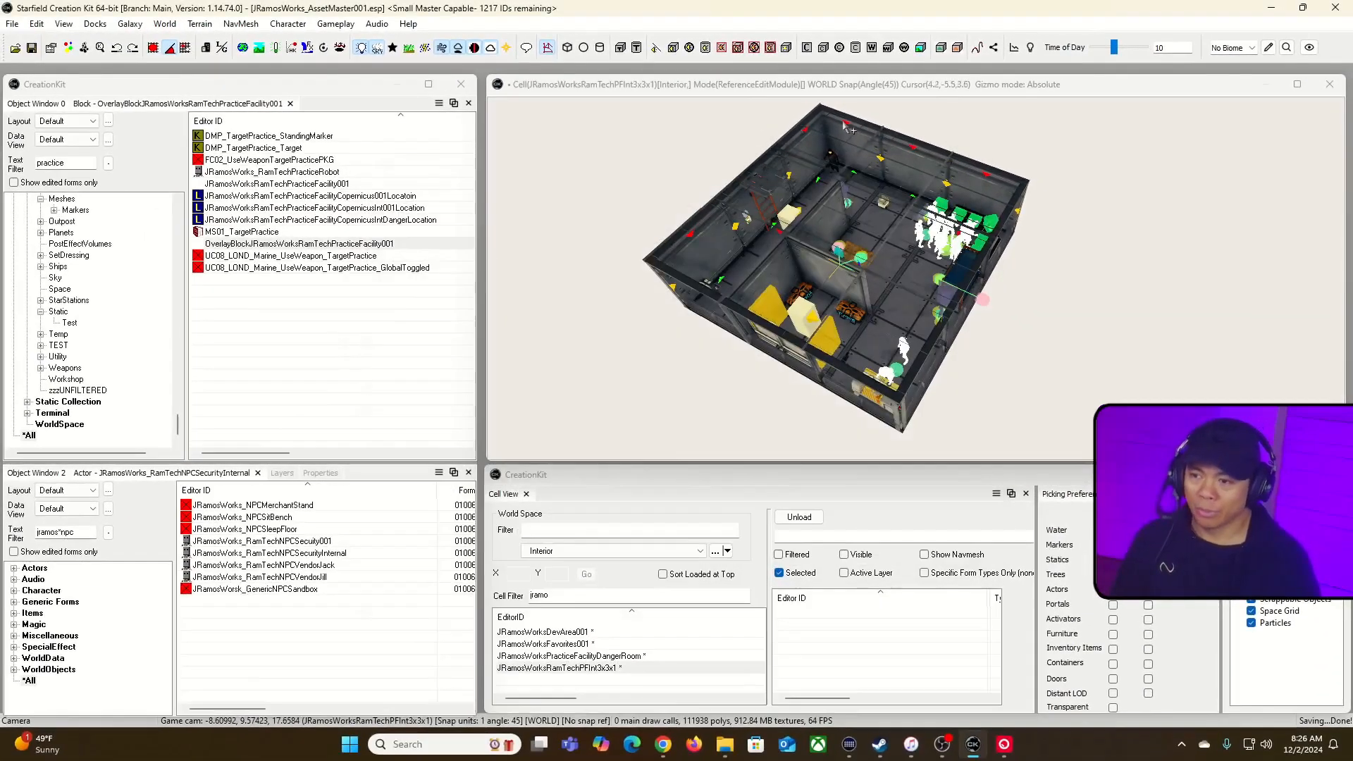
pyautogui.click(934, 211)
pyautogui.press('`')
pyautogui.press('w')
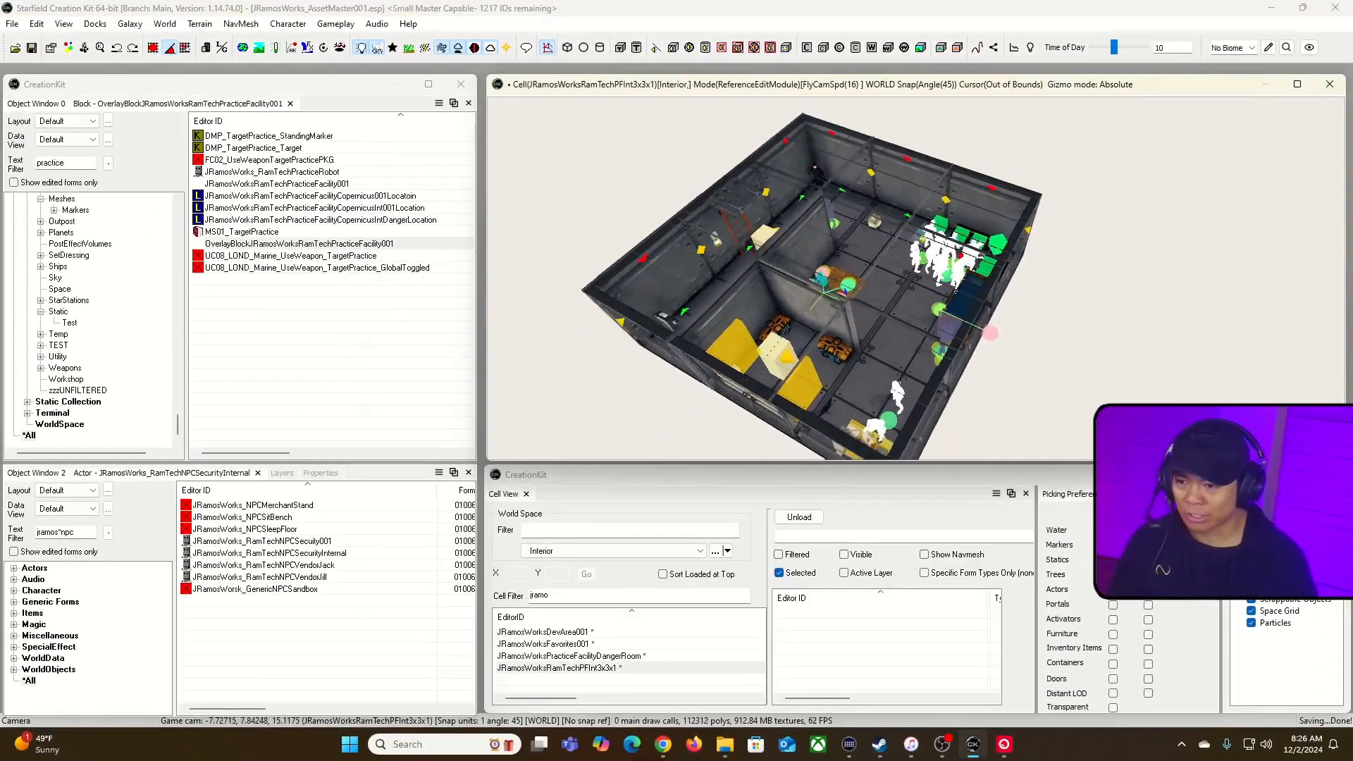
pyautogui.press('w')
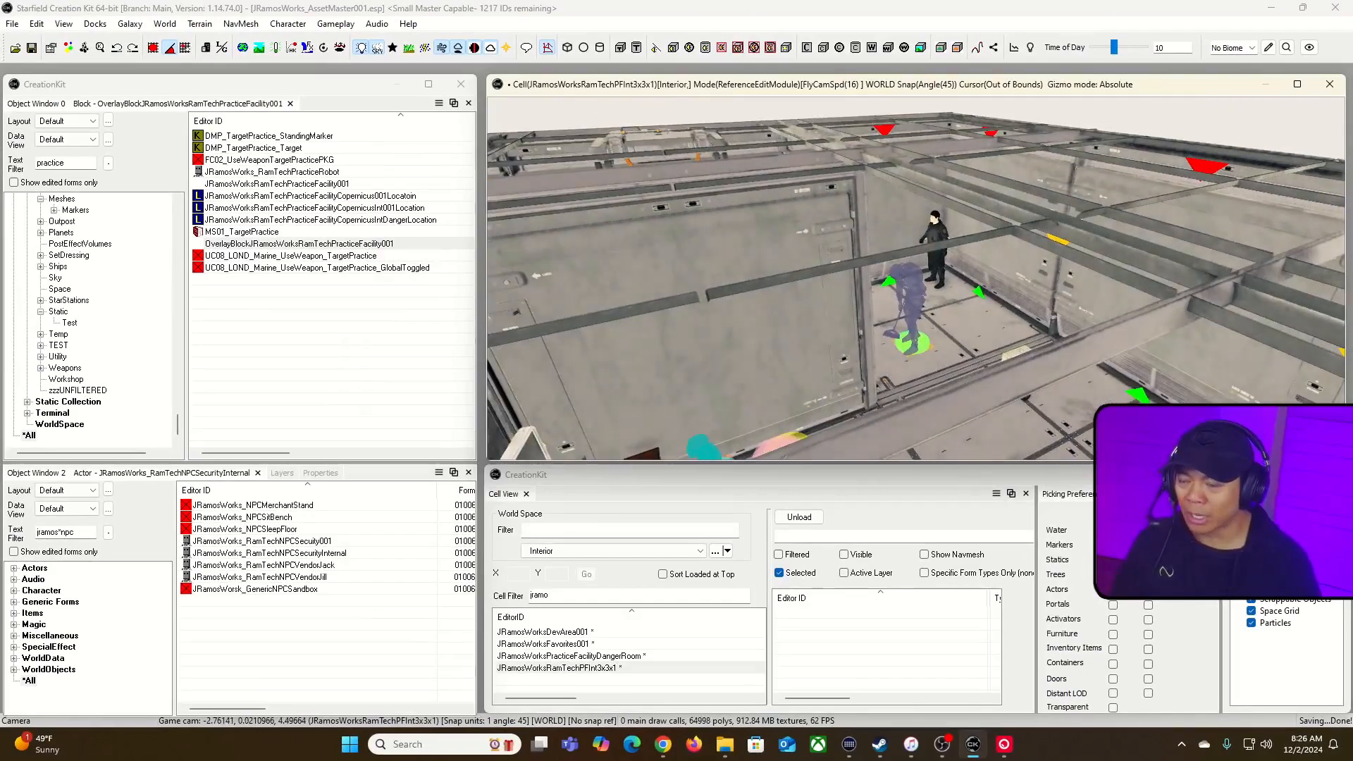
pyautogui.press('w')
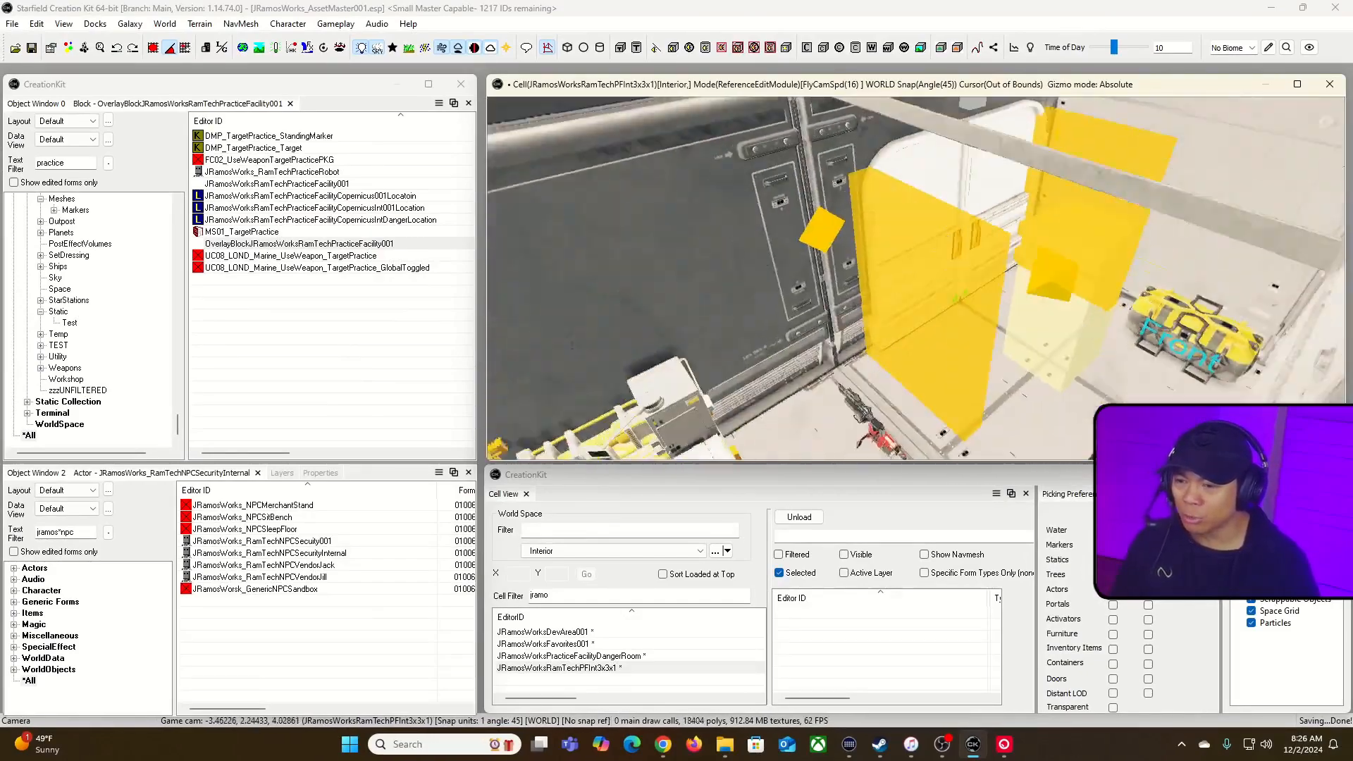
pyautogui.press('w')
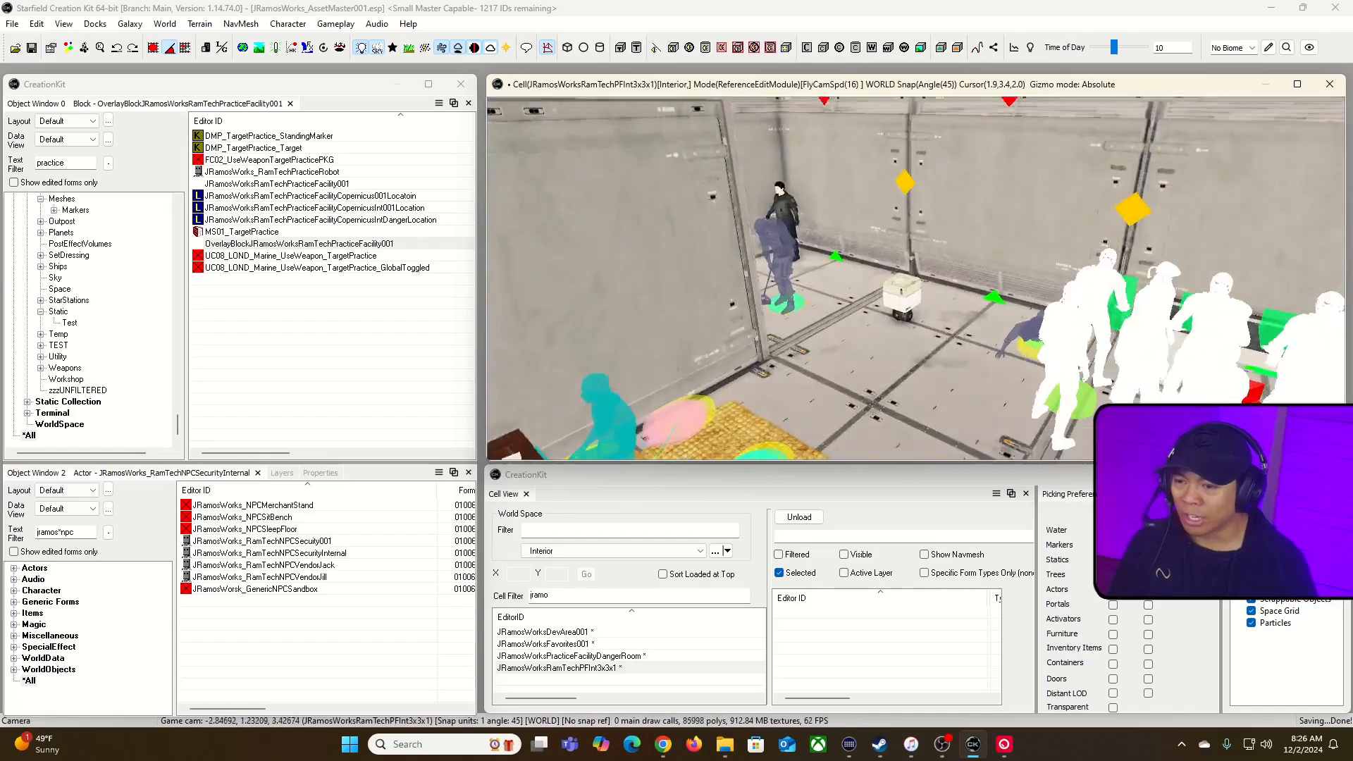
pyautogui.press('w')
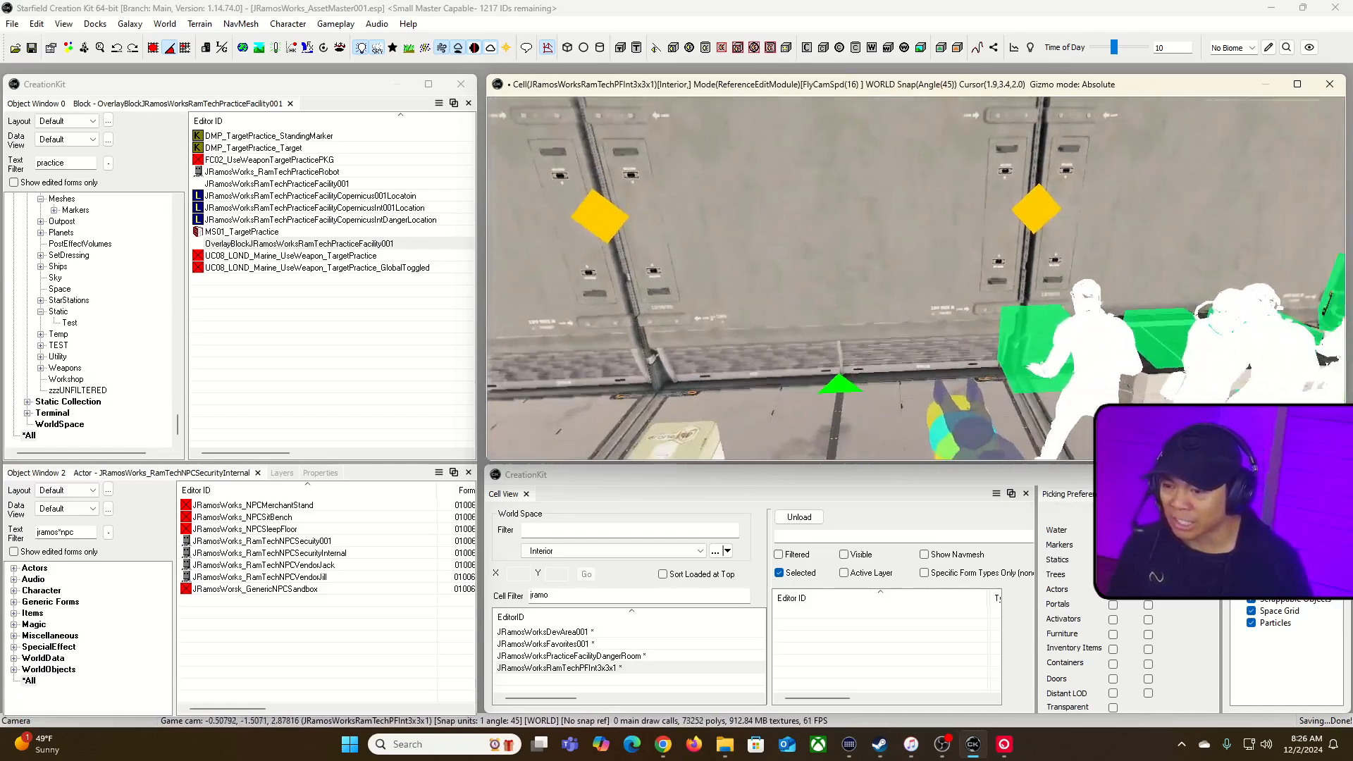
pyautogui.press('w')
# - Replace the 3x3x1 practice facility pack-in with grouped references, accepting that the original reference is deleted
pyautogui.hotkey('shift', 'f')
pyautogui.click(986, 268)
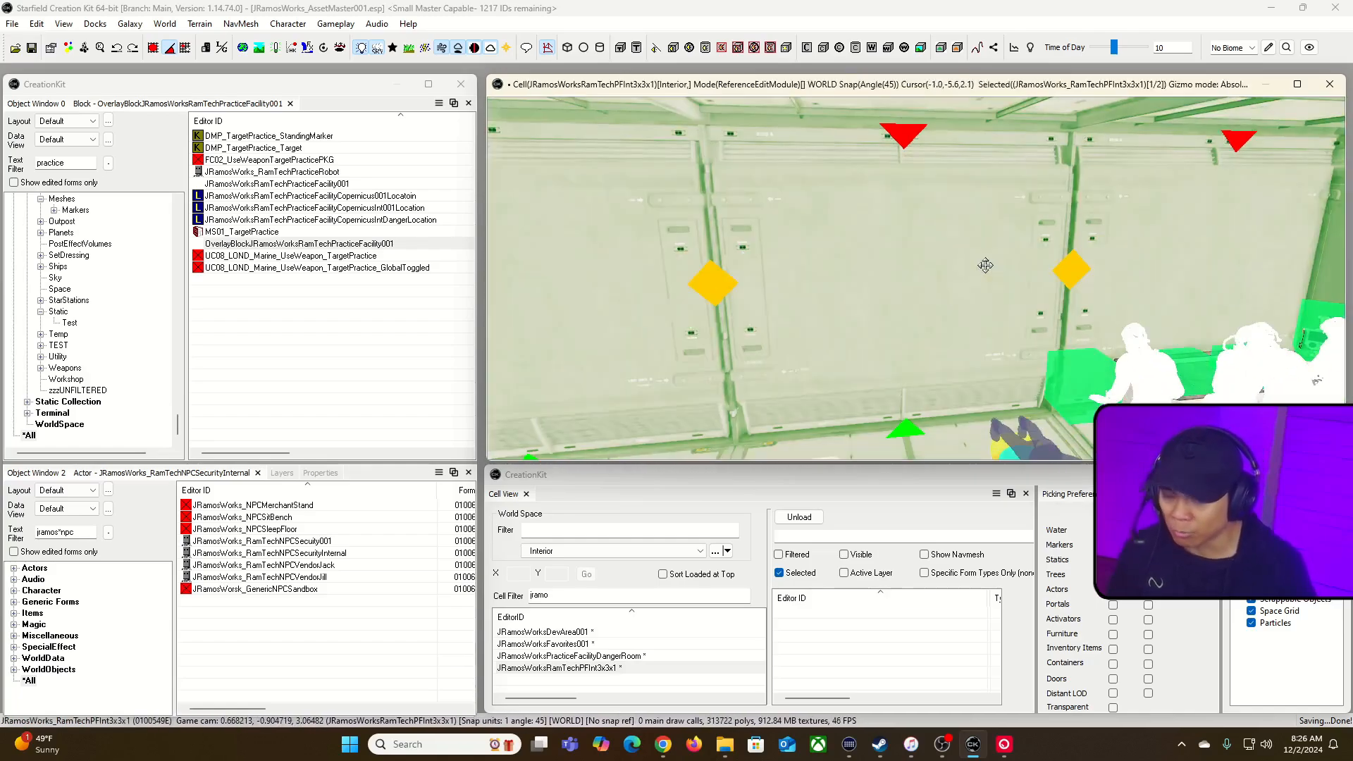
pyautogui.rightClick(985, 265)
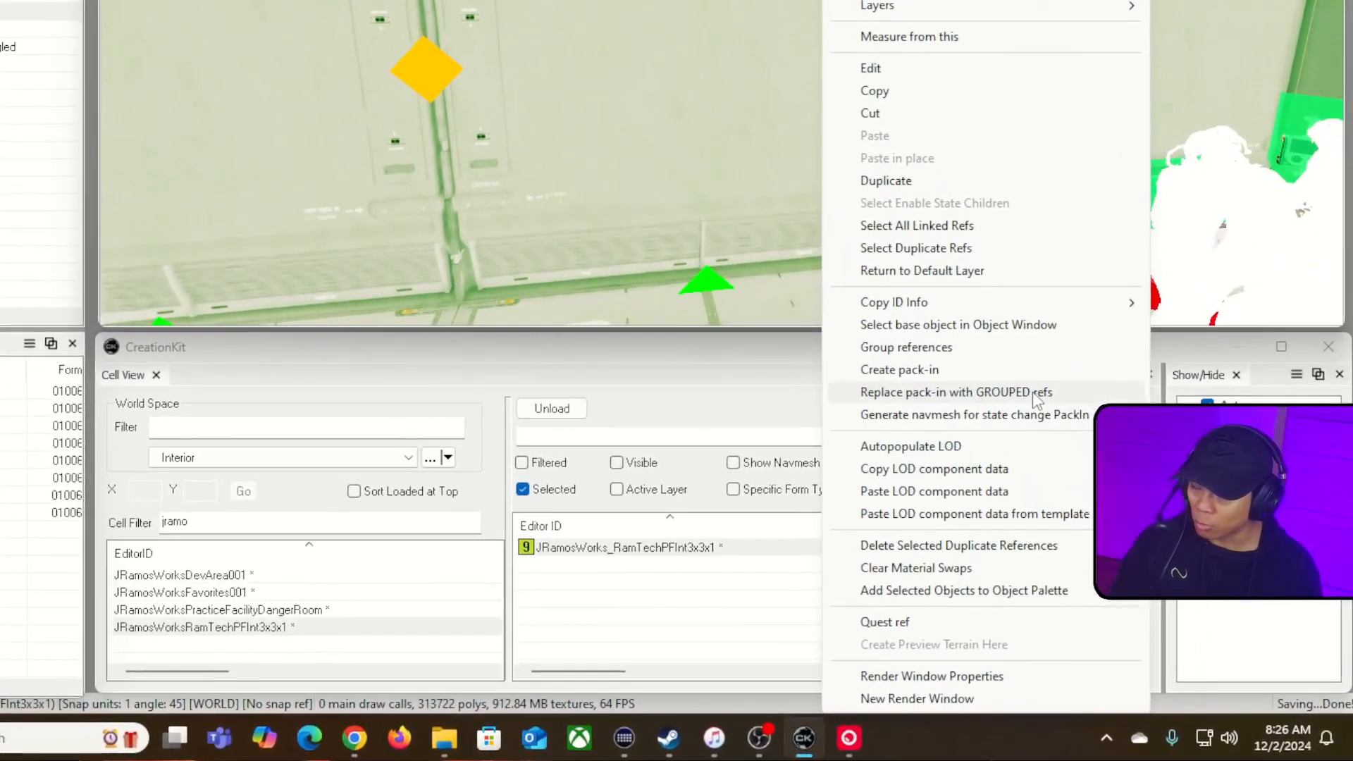
pyautogui.click(1032, 391)
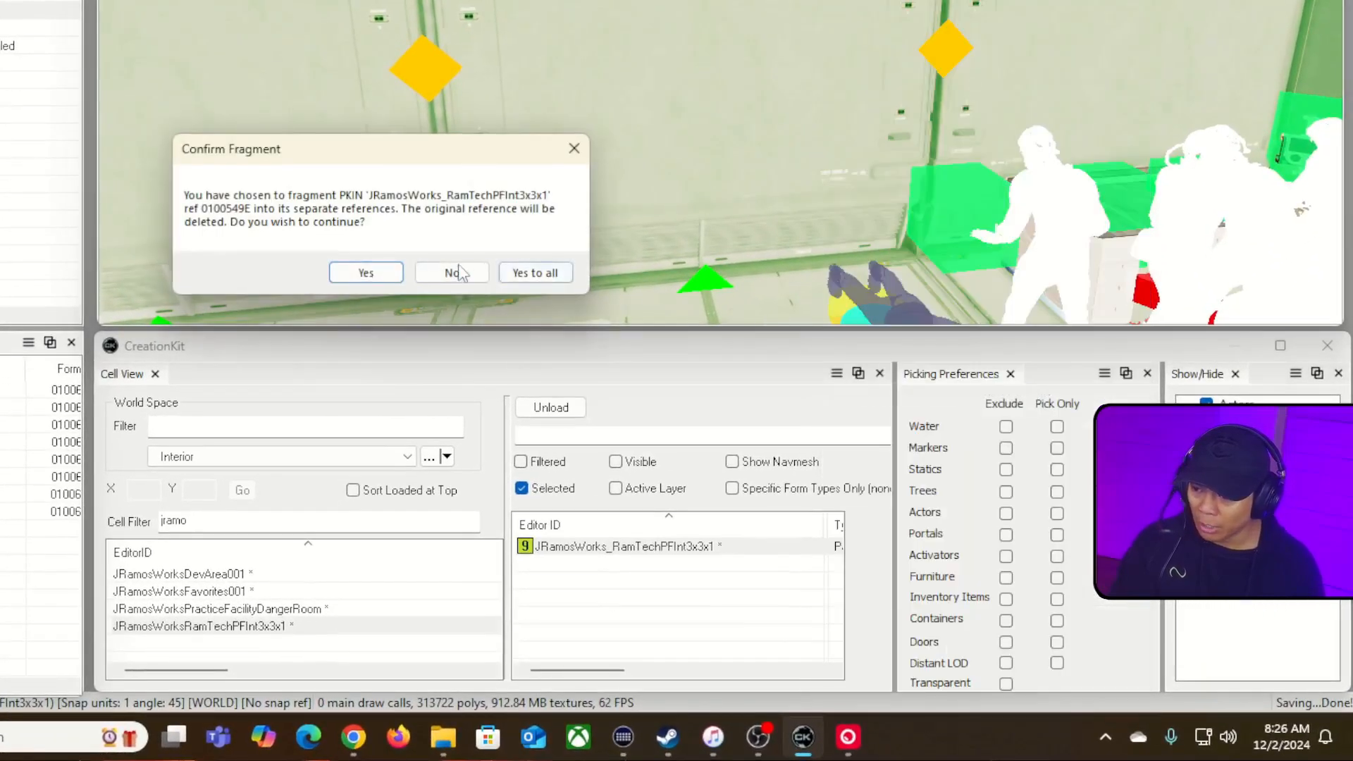
pyautogui.click(367, 273)
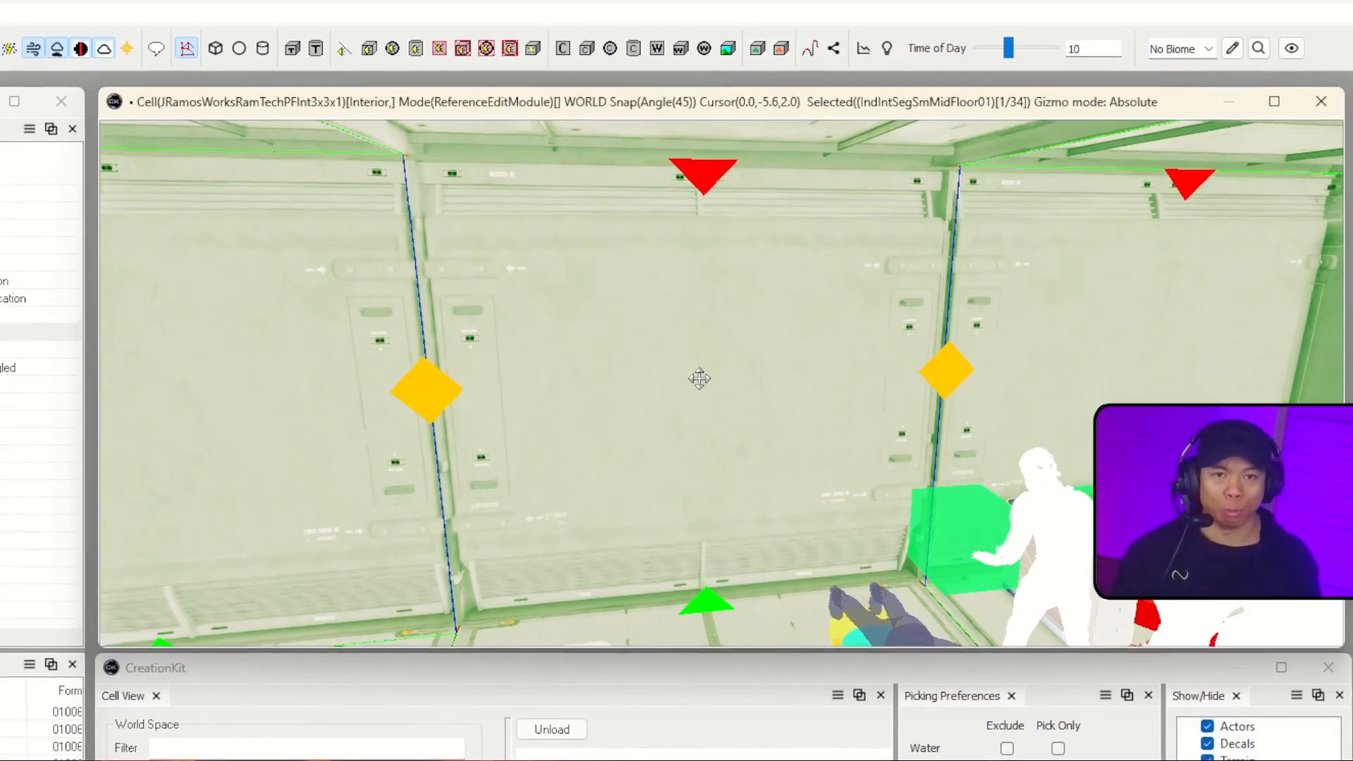
# - Try deleting the middle wall segment, and view the reference properties of the IndIntSegSmWallMid01 wall
pyautogui.press('Delete')
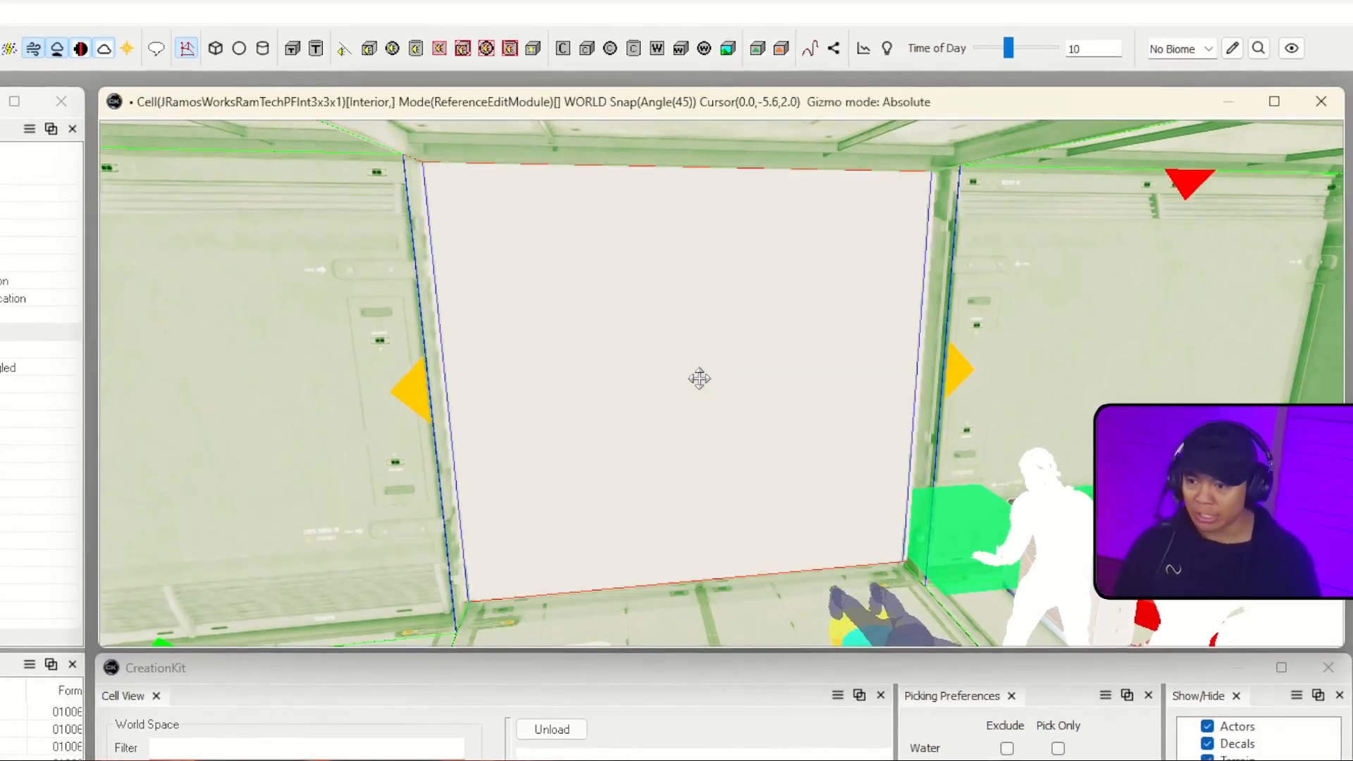
pyautogui.doubleClick(698, 378)
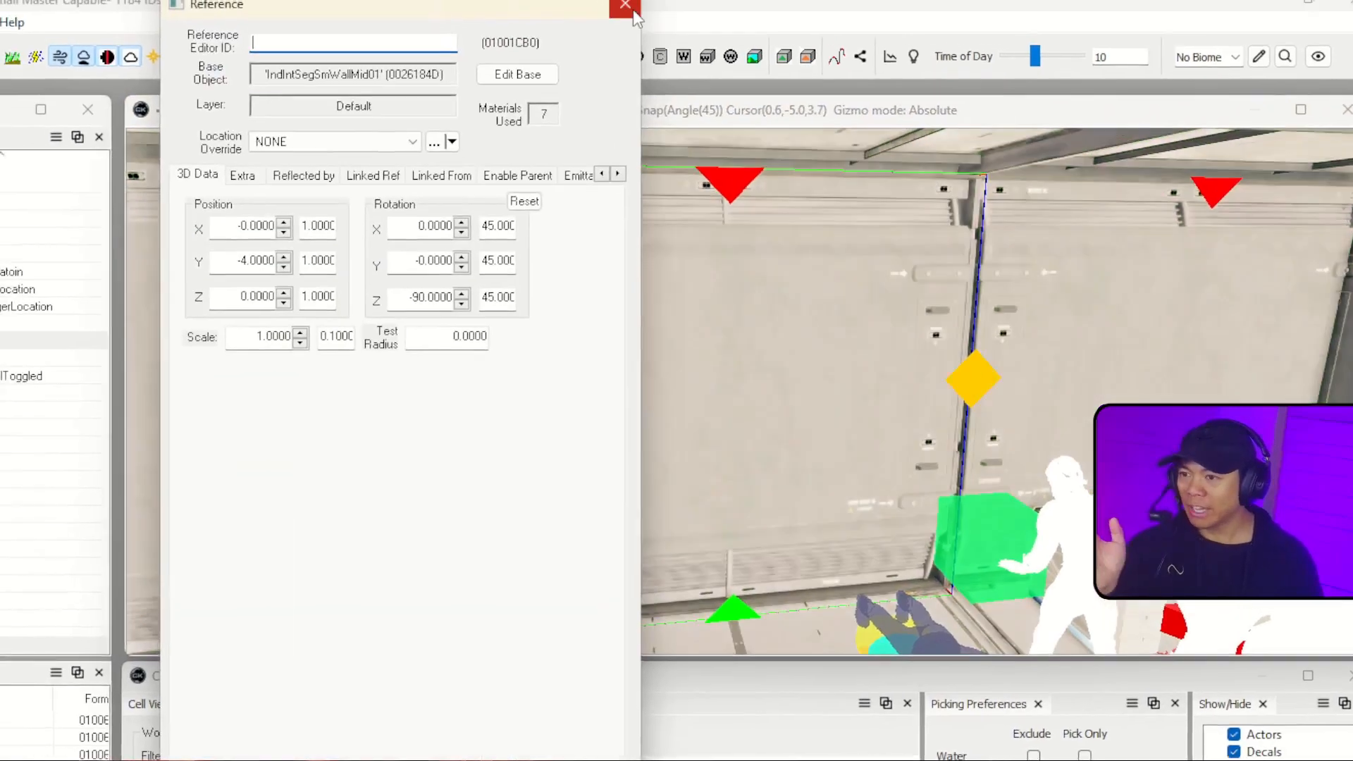
pyautogui.click(632, 14)
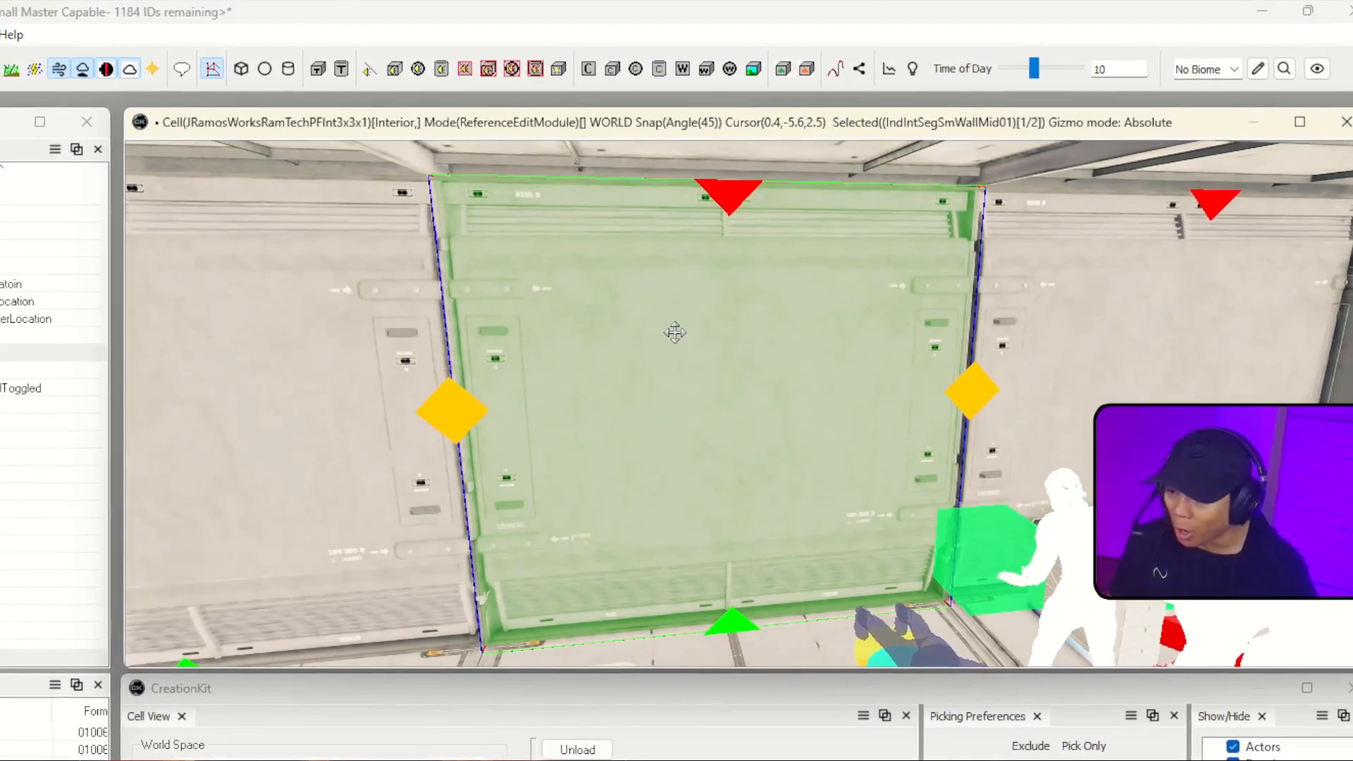
# - Swap the middle wall segment for the IndIntSegSmWallMid_ScktA01 variant with a socket opening, and clear the selection
pyautogui.keyDown('ctrl'); pyautogui.keyDown('alt'); pyautogui.scroll(-2, 674, 333); pyautogui.keyUp('alt'); pyautogui.keyUp('ctrl')
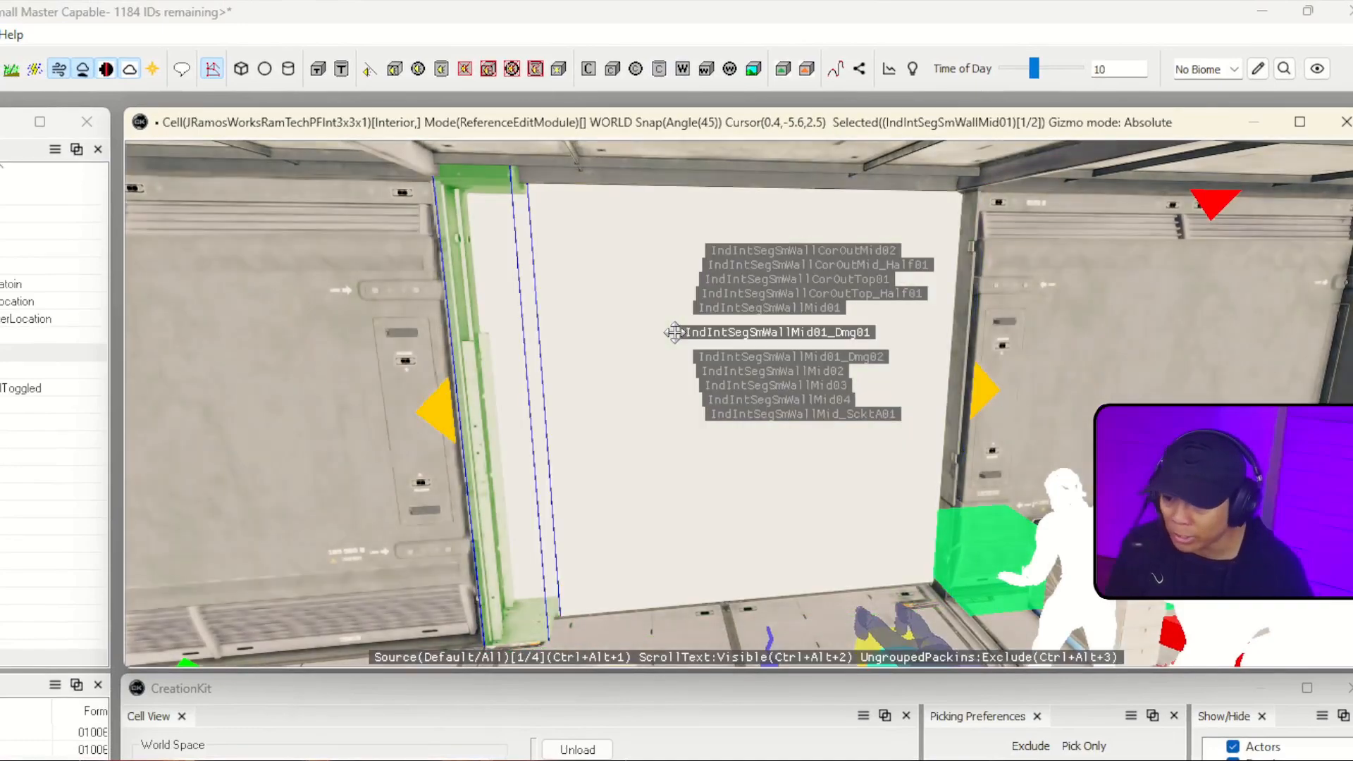
pyautogui.keyDown('ctrl'); pyautogui.keyDown('alt'); pyautogui.scroll(-2, 675, 333); pyautogui.keyUp('alt'); pyautogui.keyUp('ctrl')
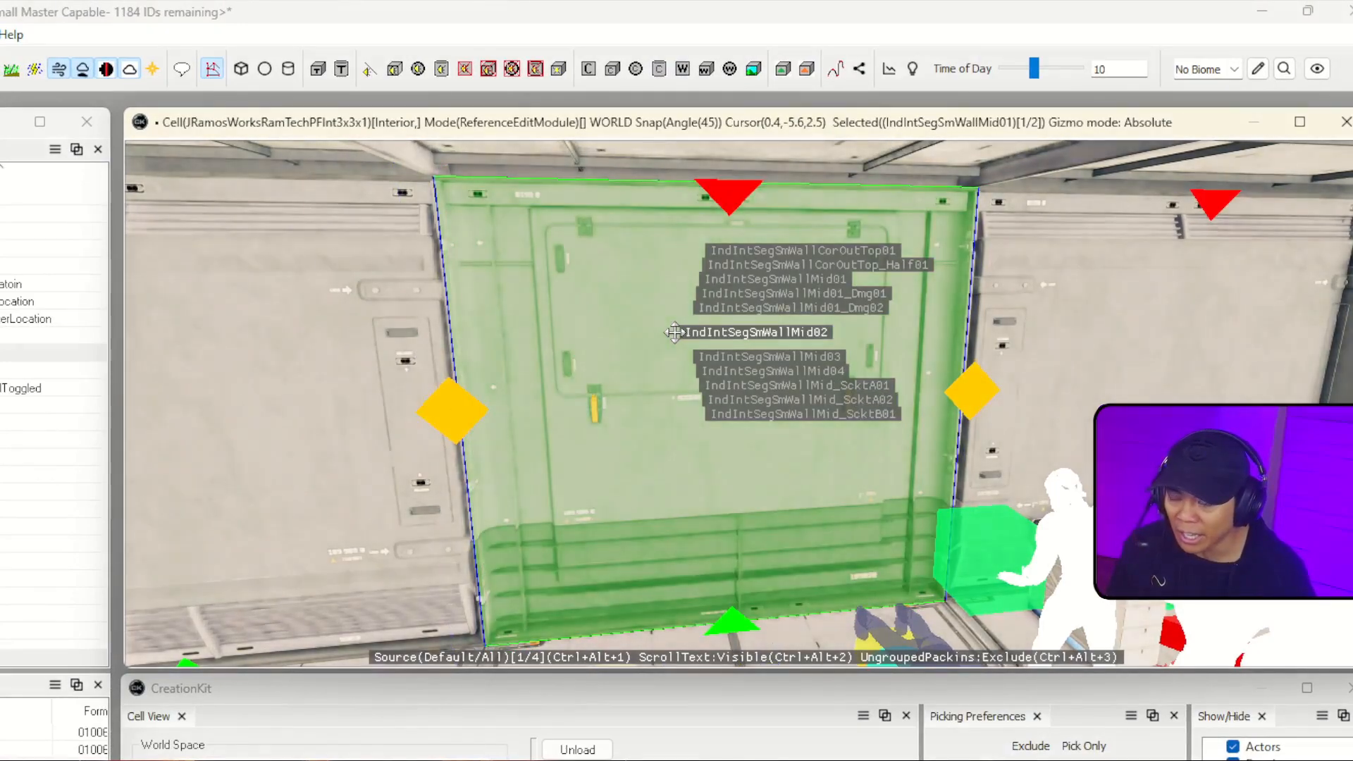
pyautogui.keyDown('ctrl'); pyautogui.keyDown('alt'); pyautogui.scroll(-1, 674, 332); pyautogui.keyUp('alt'); pyautogui.keyUp('ctrl')
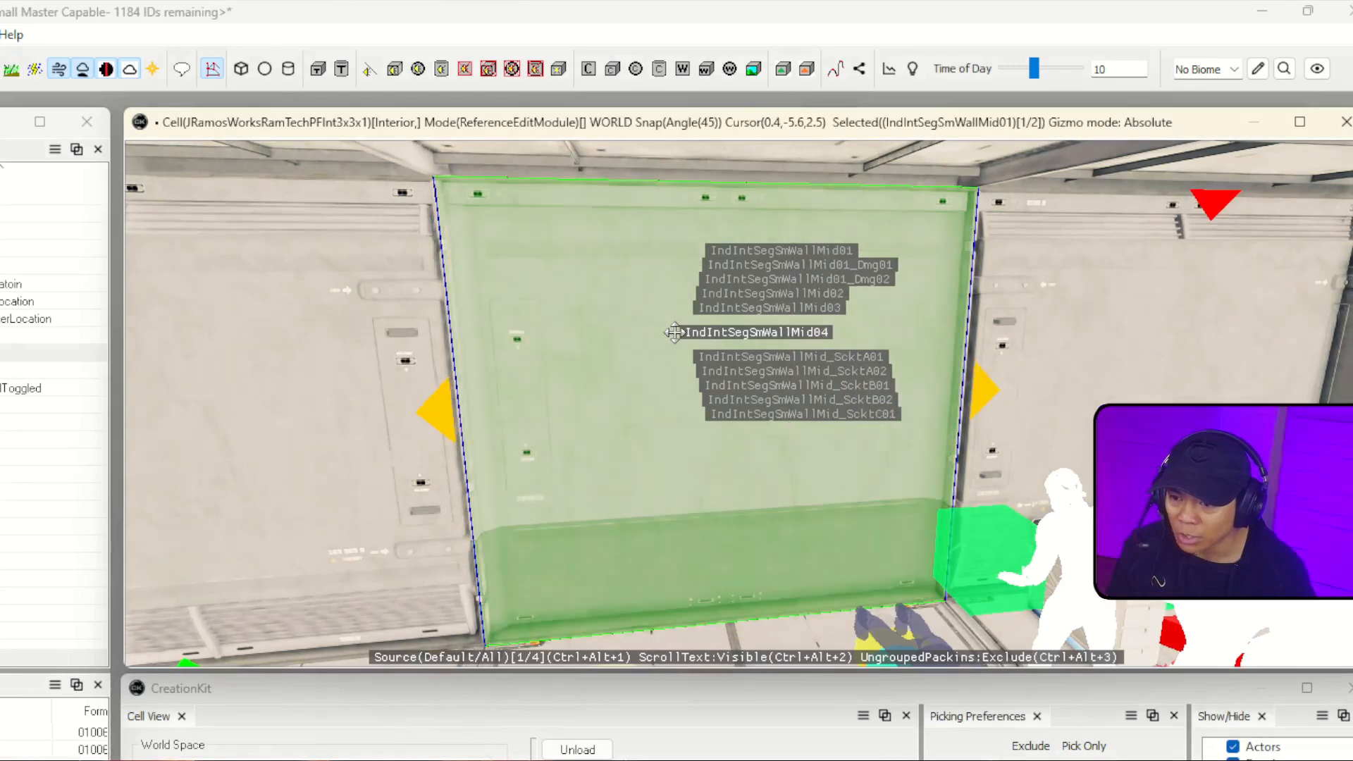
pyautogui.keyDown('ctrl'); pyautogui.keyDown('alt'); pyautogui.scroll(-1, 674, 331); pyautogui.keyUp('alt'); pyautogui.keyUp('ctrl')
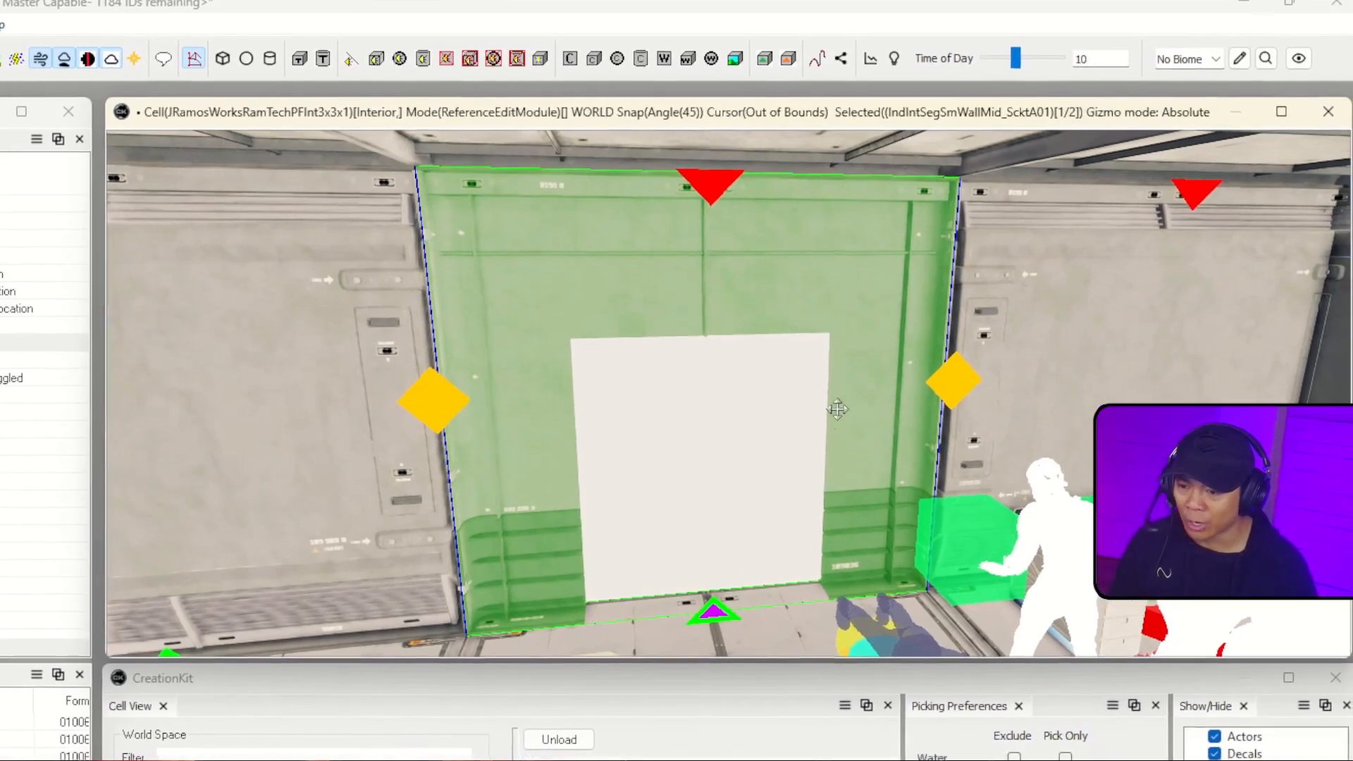
pyautogui.click(847, 403)
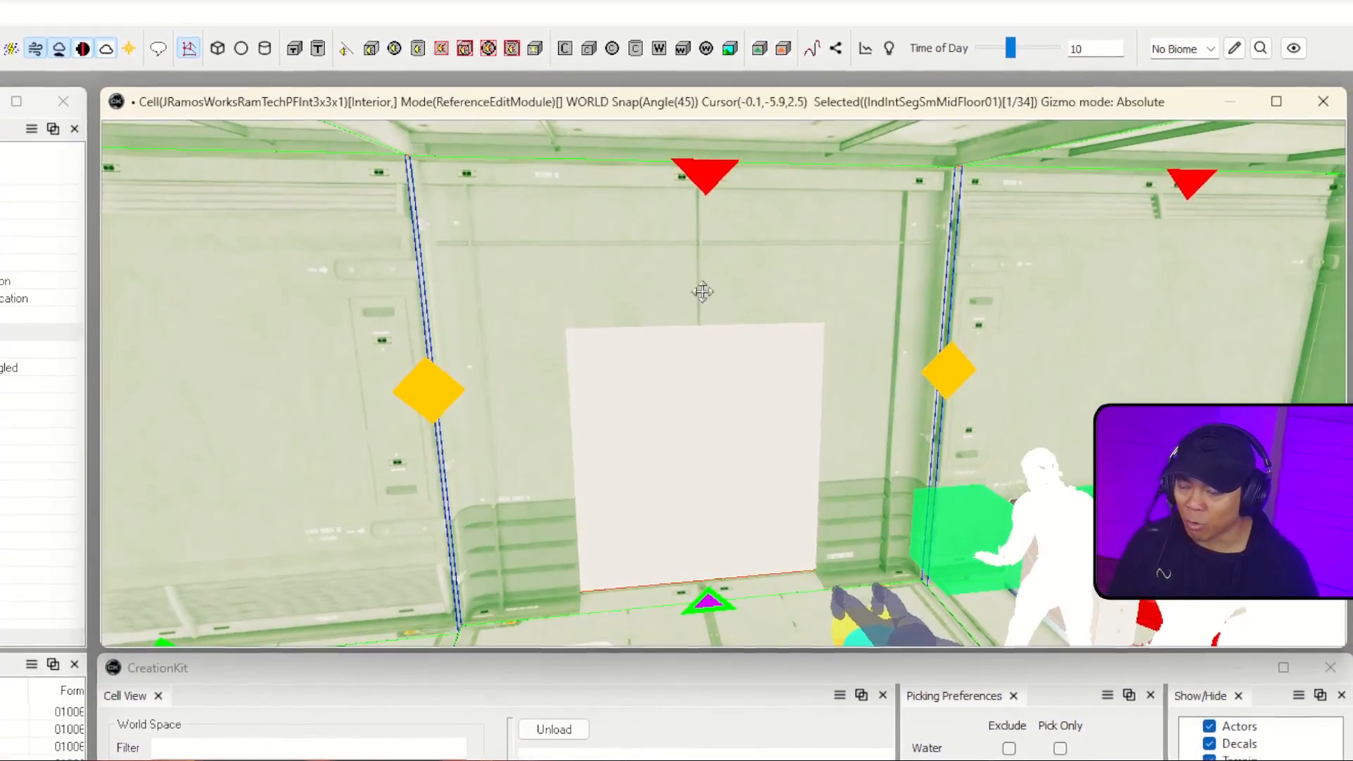
pyautogui.press('d')
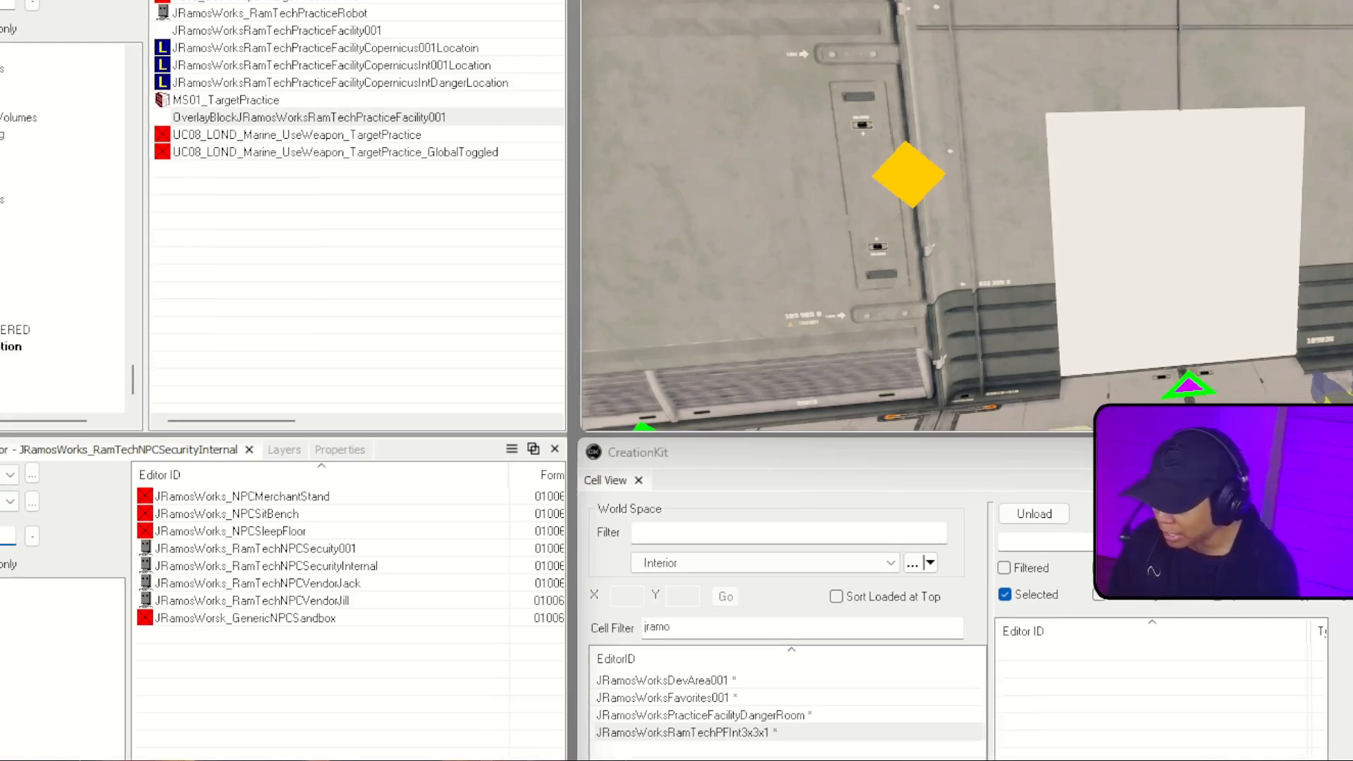
# - Filter the object list by "ind*plug" and place IndExtRmSmWallMid_PlugA02 in the cell near the wall opening
pyautogui.write('ind*plug')
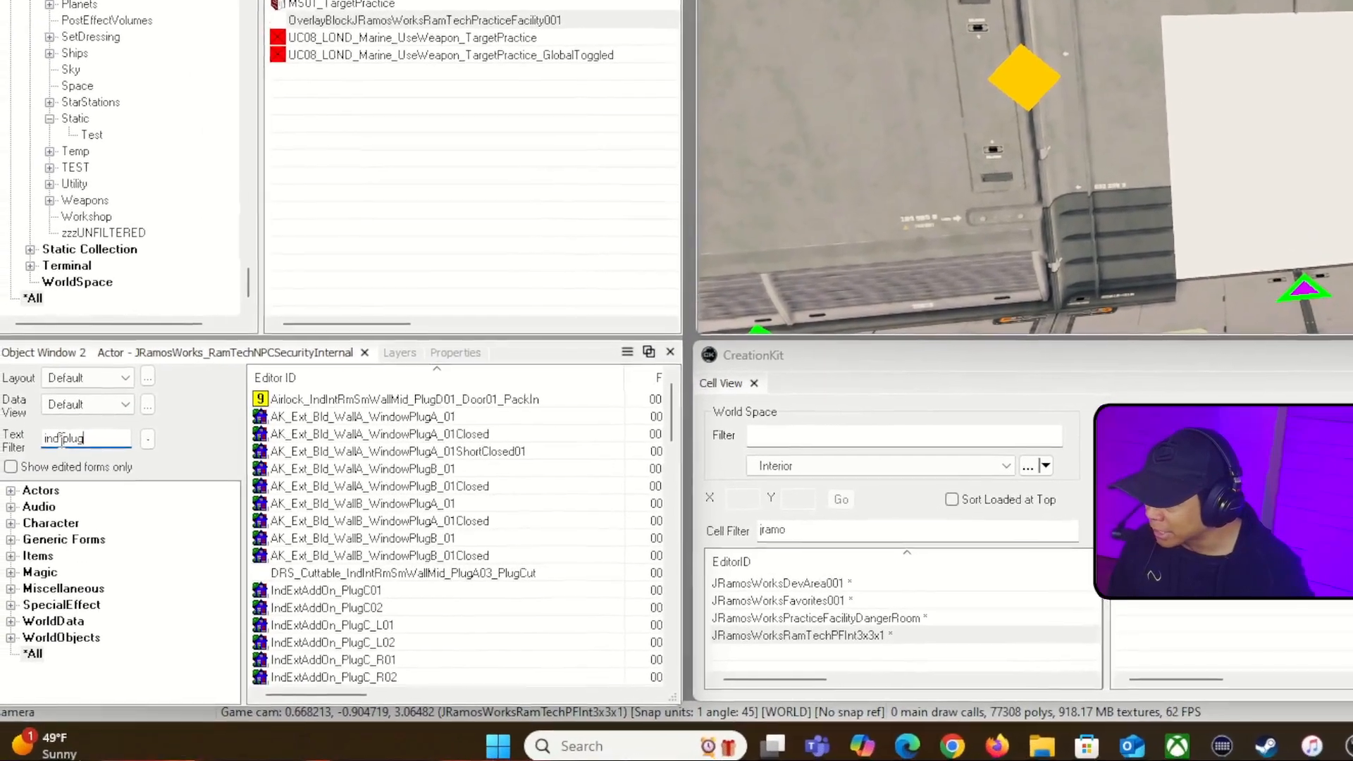
pyautogui.scroll(-3, 390, 527)
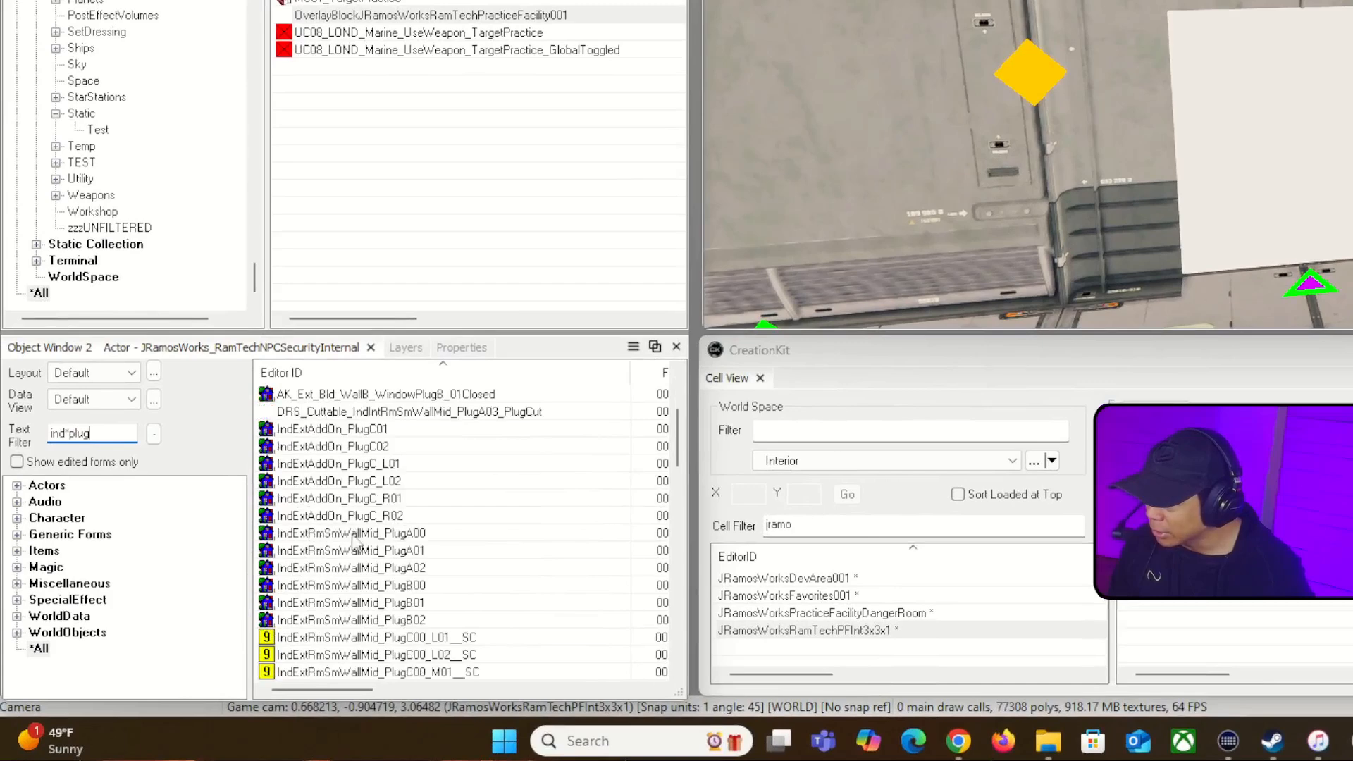
pyautogui.click(353, 534)
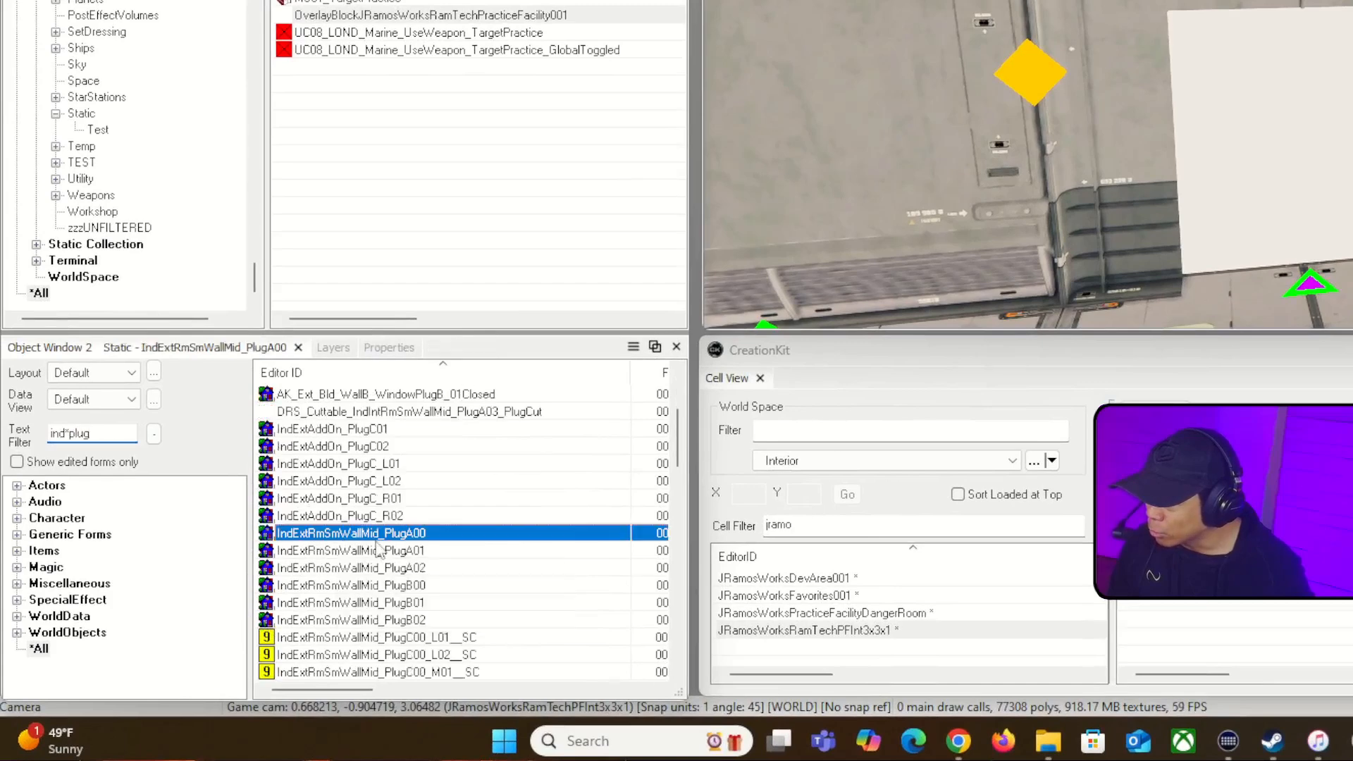
pyautogui.click(336, 558)
pyautogui.click(331, 570)
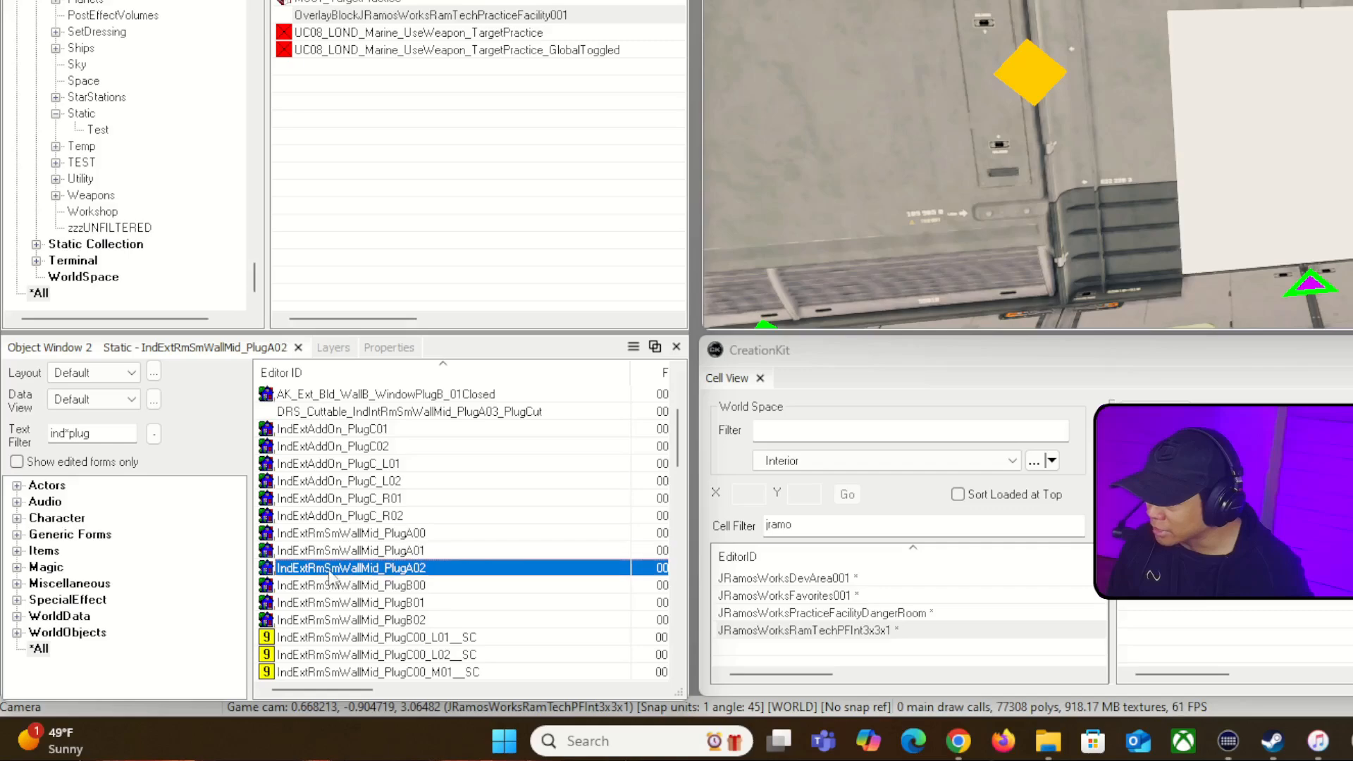
pyautogui.moveTo(322, 570)
pyautogui.mouseDown()
pyautogui.moveTo(447, 571)
pyautogui.moveTo(1270, 251)
pyautogui.mouseUp()
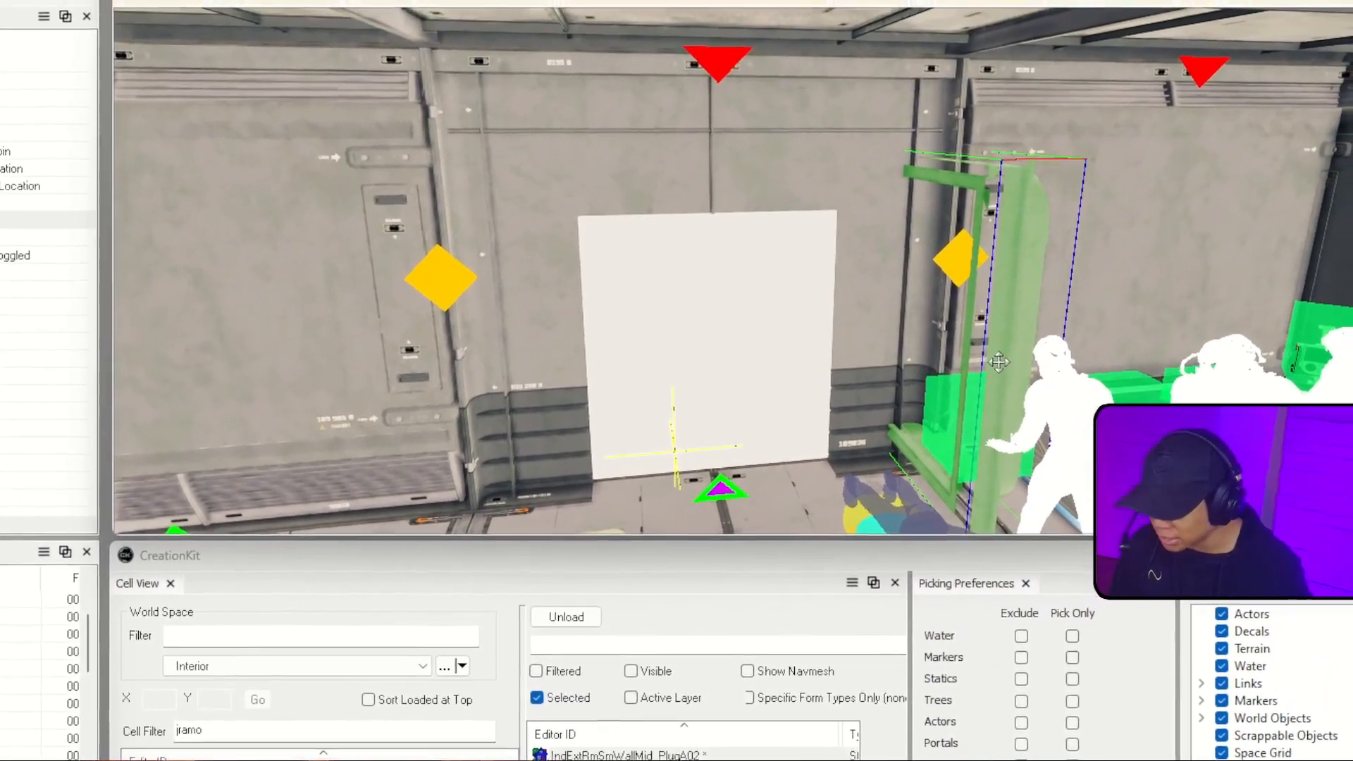
# - Rotate the placed plug to face the wall, fit it into the socket opening, and deselect it
pyautogui.moveTo(1010, 362); pyautogui.dragTo(613, 286)
pyautogui.moveTo(845, 398); pyautogui.dragTo(942, 403, button='right')
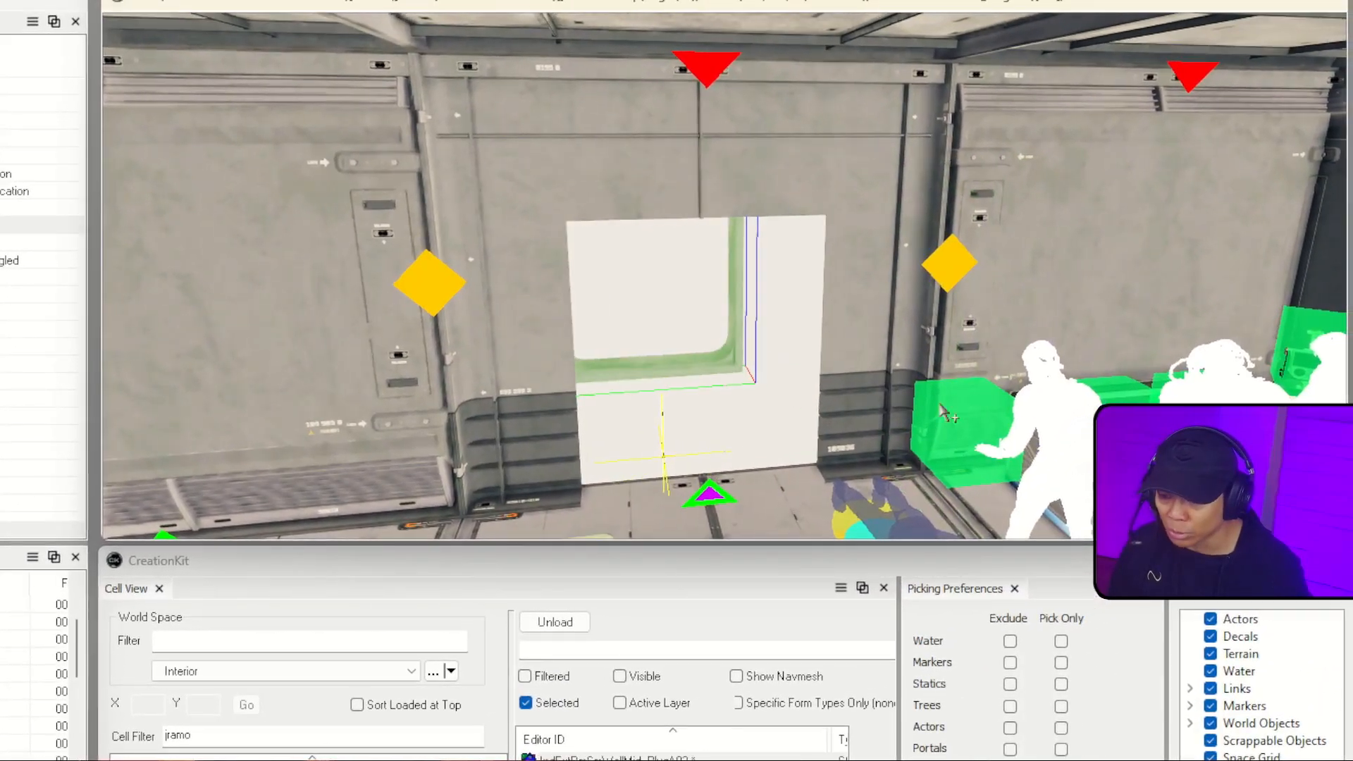
pyautogui.moveTo(730, 381); pyautogui.dragTo(810, 462)
pyautogui.press('d')
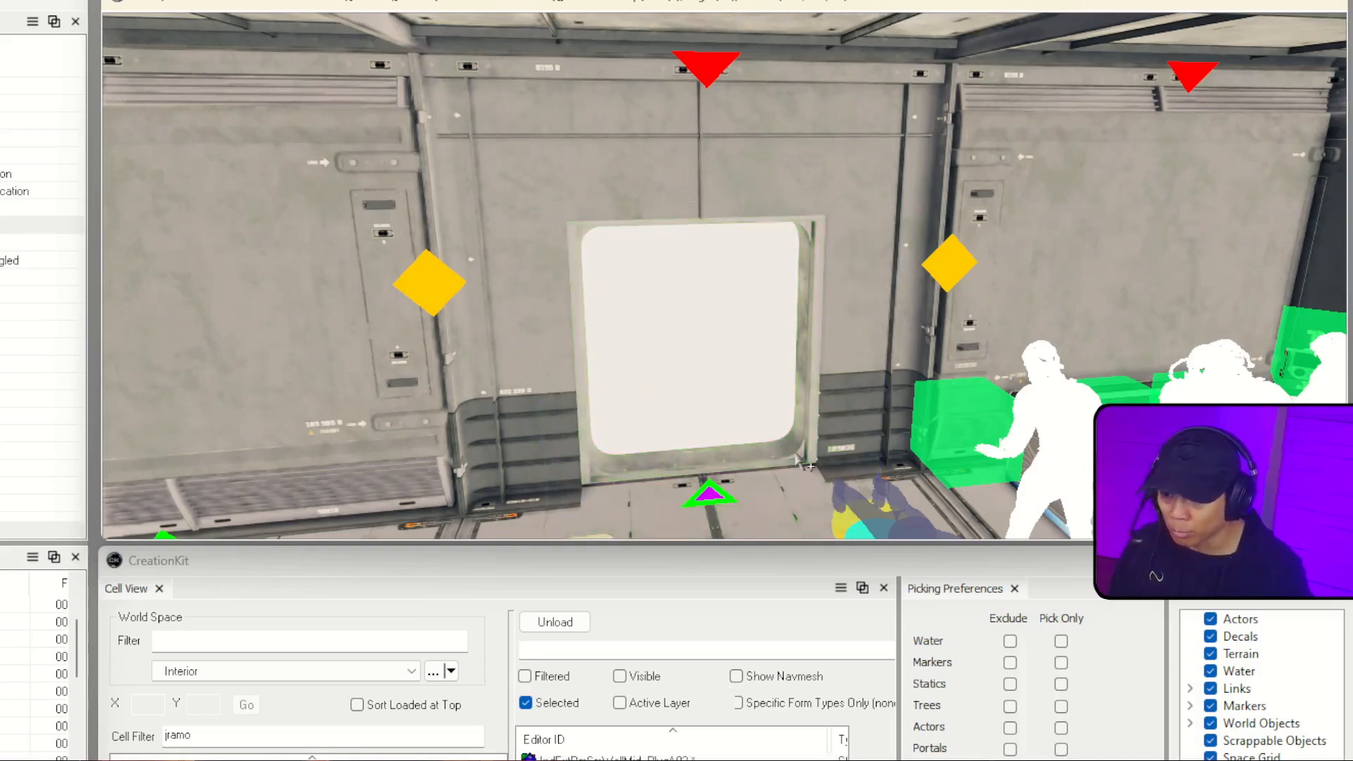
# - Try other rotations of the plug in the wall opening, undo them, and inspect the seated plug up close
pyautogui.keyDown('shift'); pyautogui.moveTo(810, 461); pyautogui.dragTo(691, 468, button='middle'); pyautogui.keyUp('shift')
pyautogui.click(666, 462)
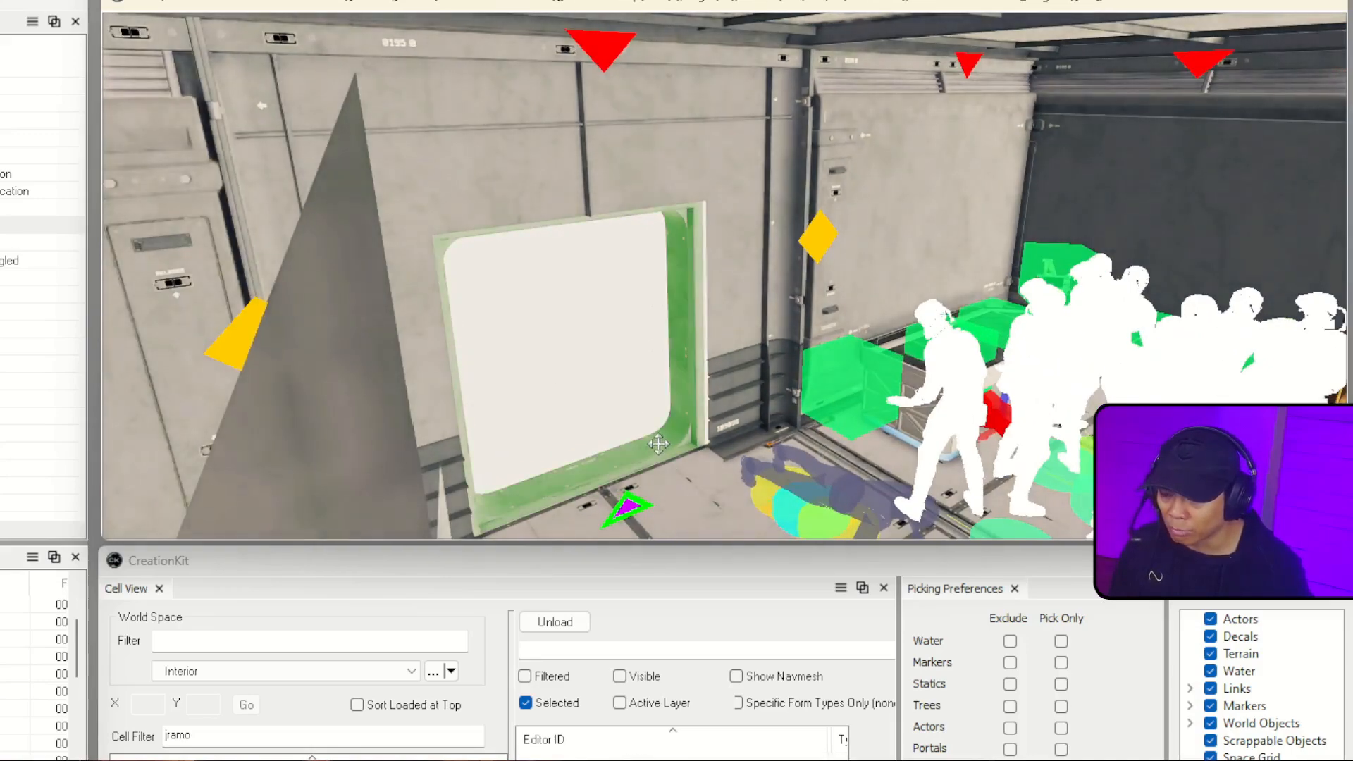
pyautogui.moveTo(658, 444); pyautogui.dragTo(655, 443, button='right')
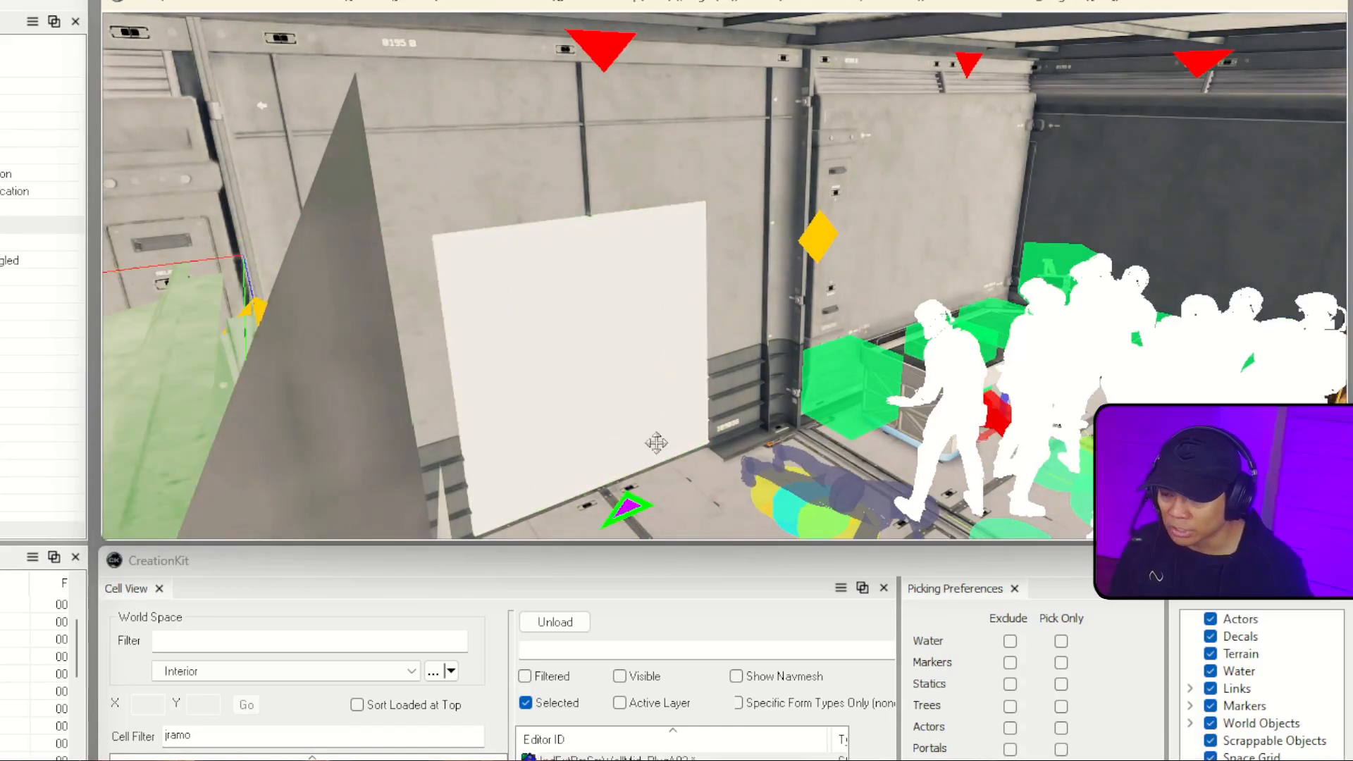
pyautogui.keyDown('shift'); pyautogui.moveTo(655, 443); pyautogui.dragTo(578, 465, button='middle'); pyautogui.keyUp('shift')
pyautogui.scroll(-4, 655, 444)
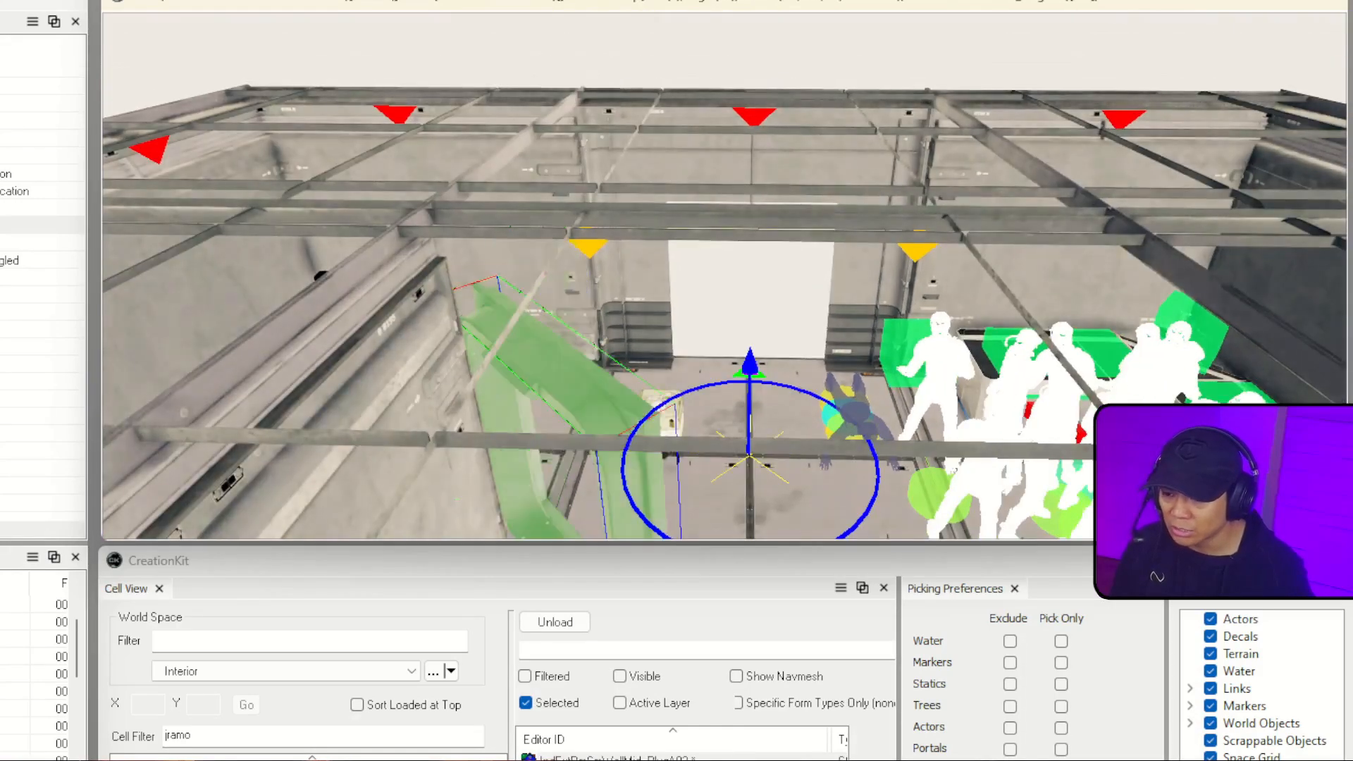
pyautogui.hotkey('ctrl', 'z')
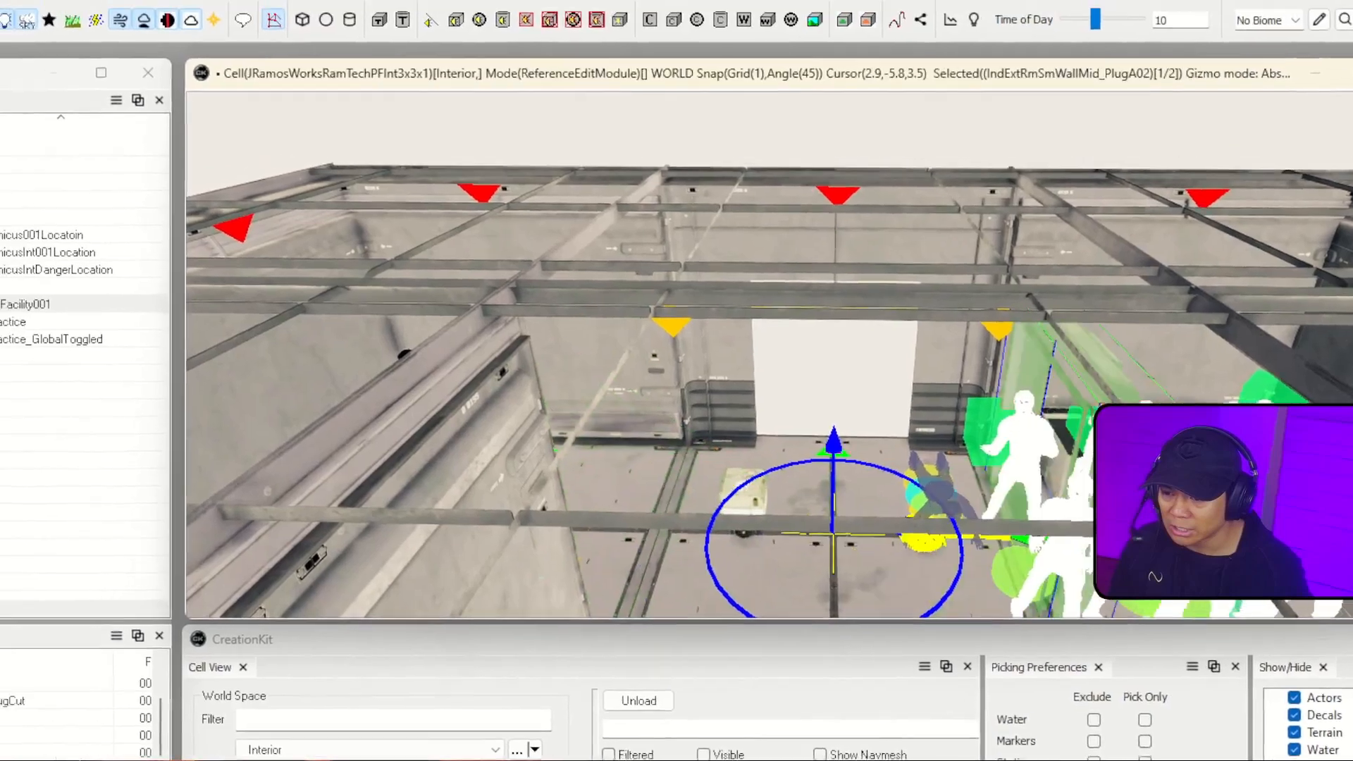
pyautogui.moveTo(759, 316); pyautogui.dragTo(717, 315, button='right')
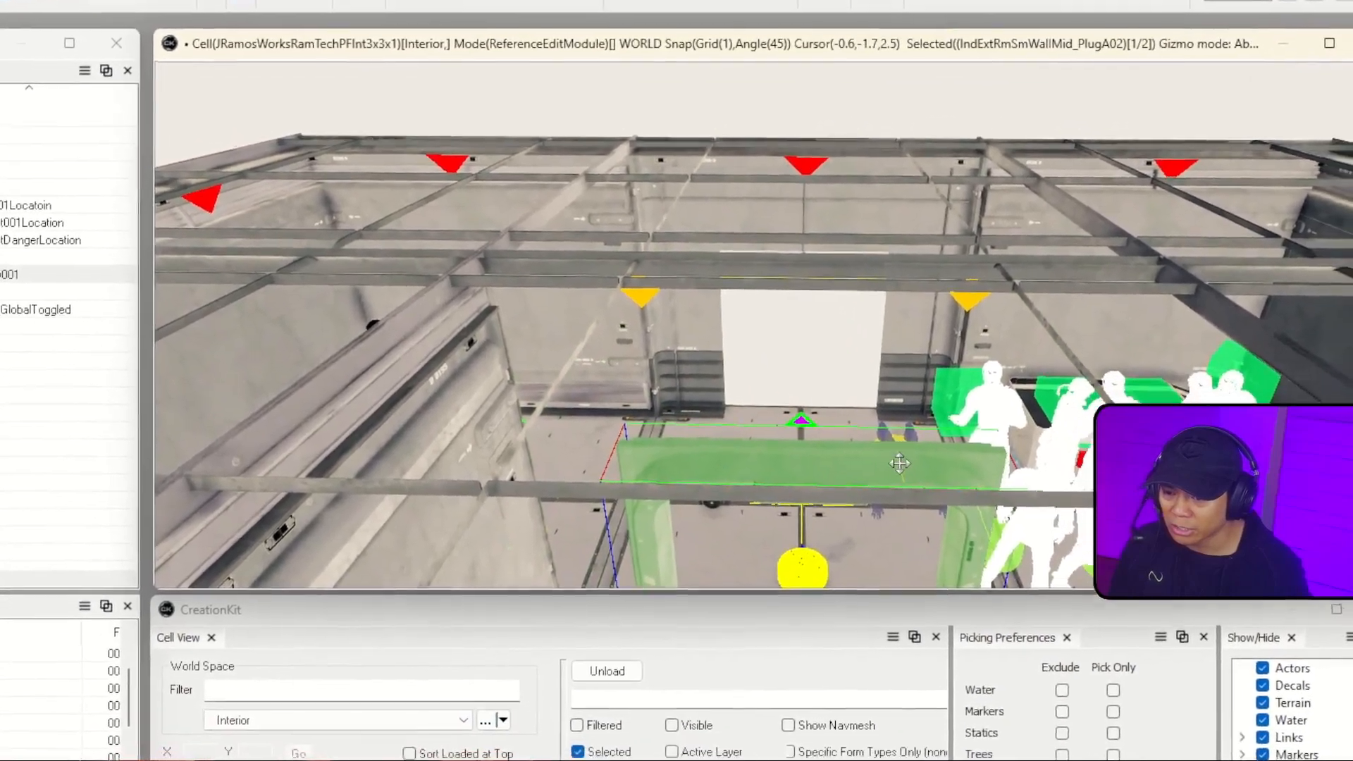
pyautogui.hotkey('ctrl', 'z')
pyautogui.moveTo(817, 281); pyautogui.dragTo(794, 305, button='right')
pyautogui.press('w')
pyautogui.click(831, 242)
pyautogui.press('w')
pyautogui.press('s')
pyautogui.press('w')
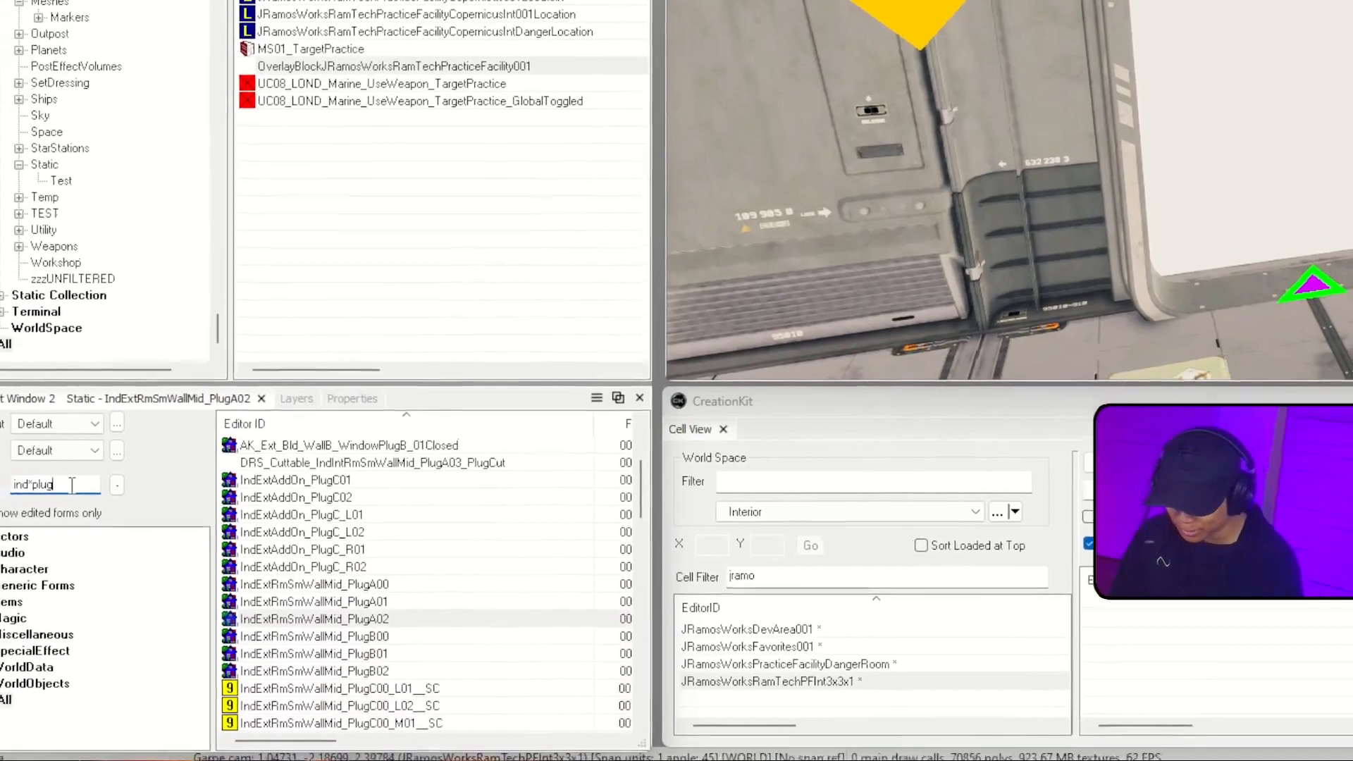
# - Filter the object list by "ind*door" and find the IndIntRmSmWallMid_DoorA01_Load door
pyautogui.press('BackSpace')
pyautogui.press('BackSpace')
pyautogui.write('door')
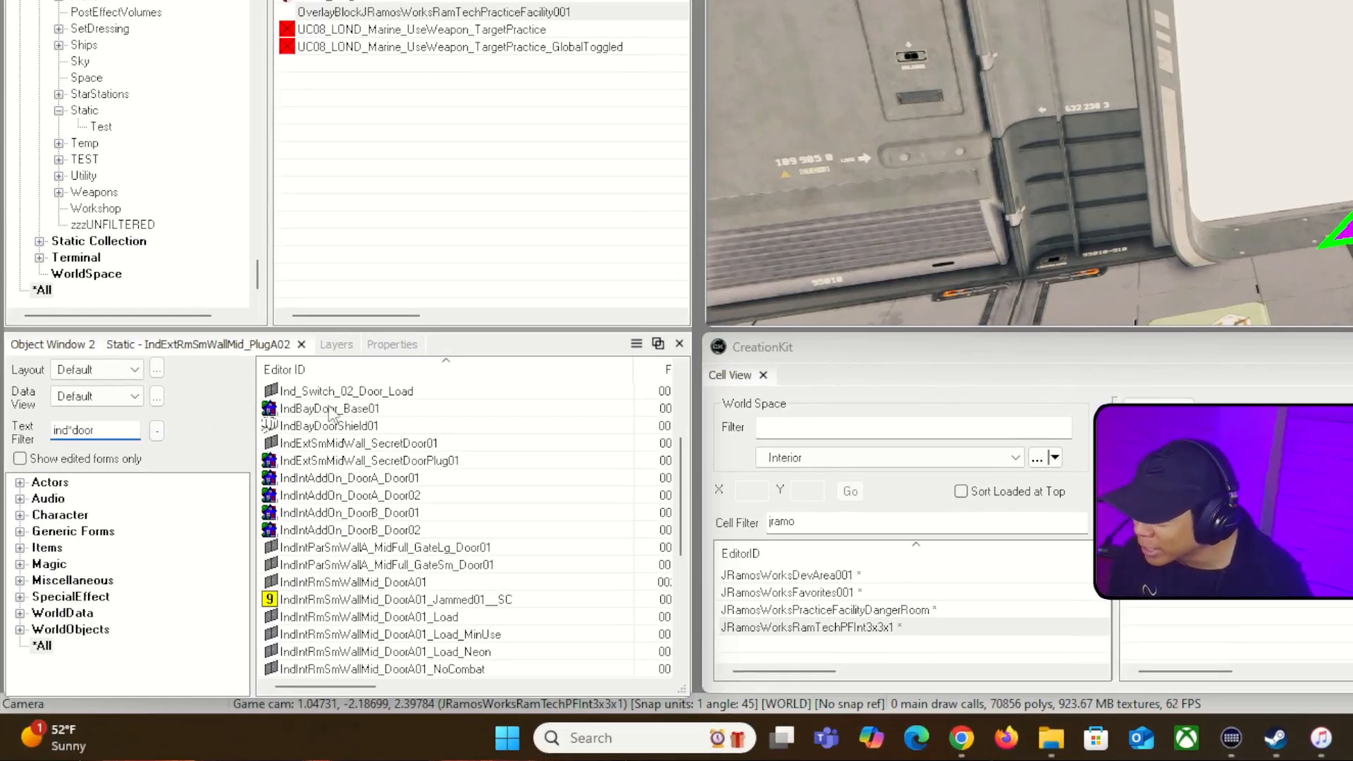
pyautogui.click(378, 393)
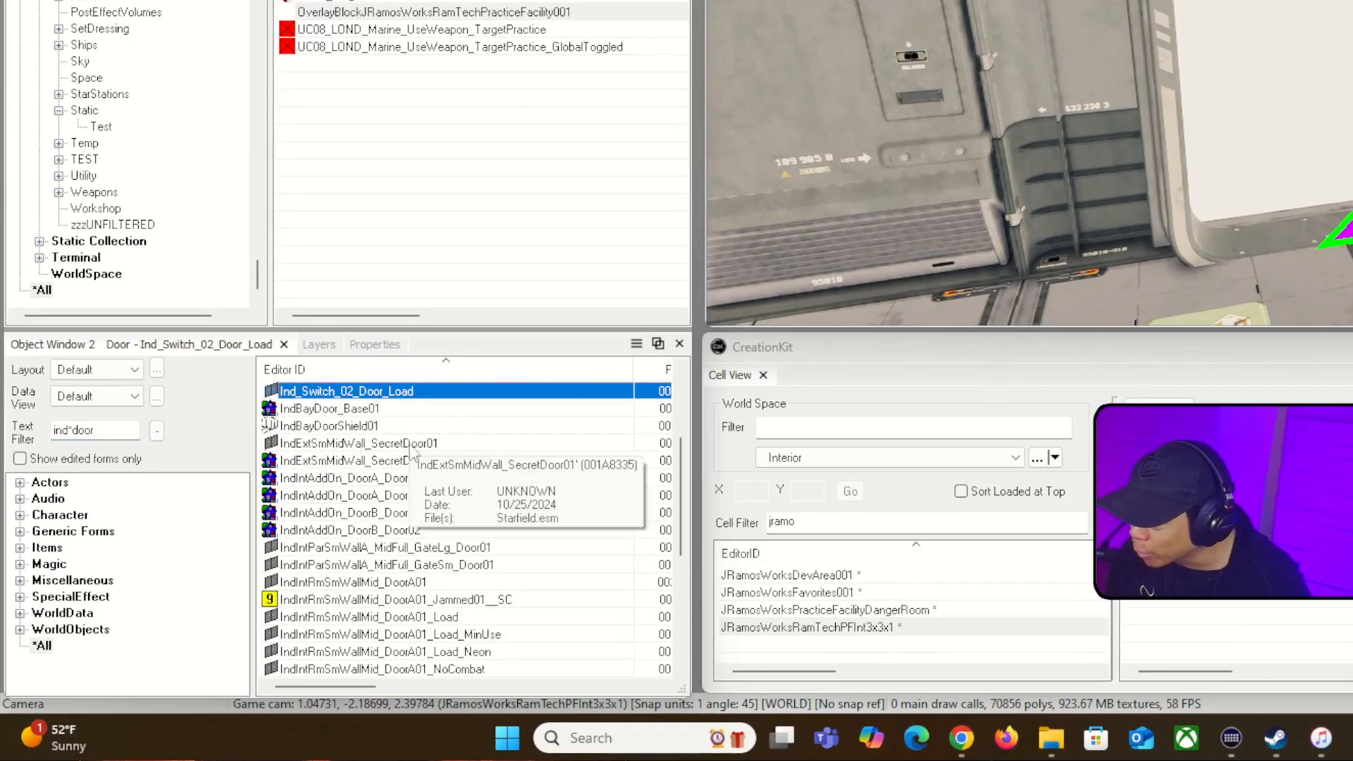
pyautogui.click(315, 549)
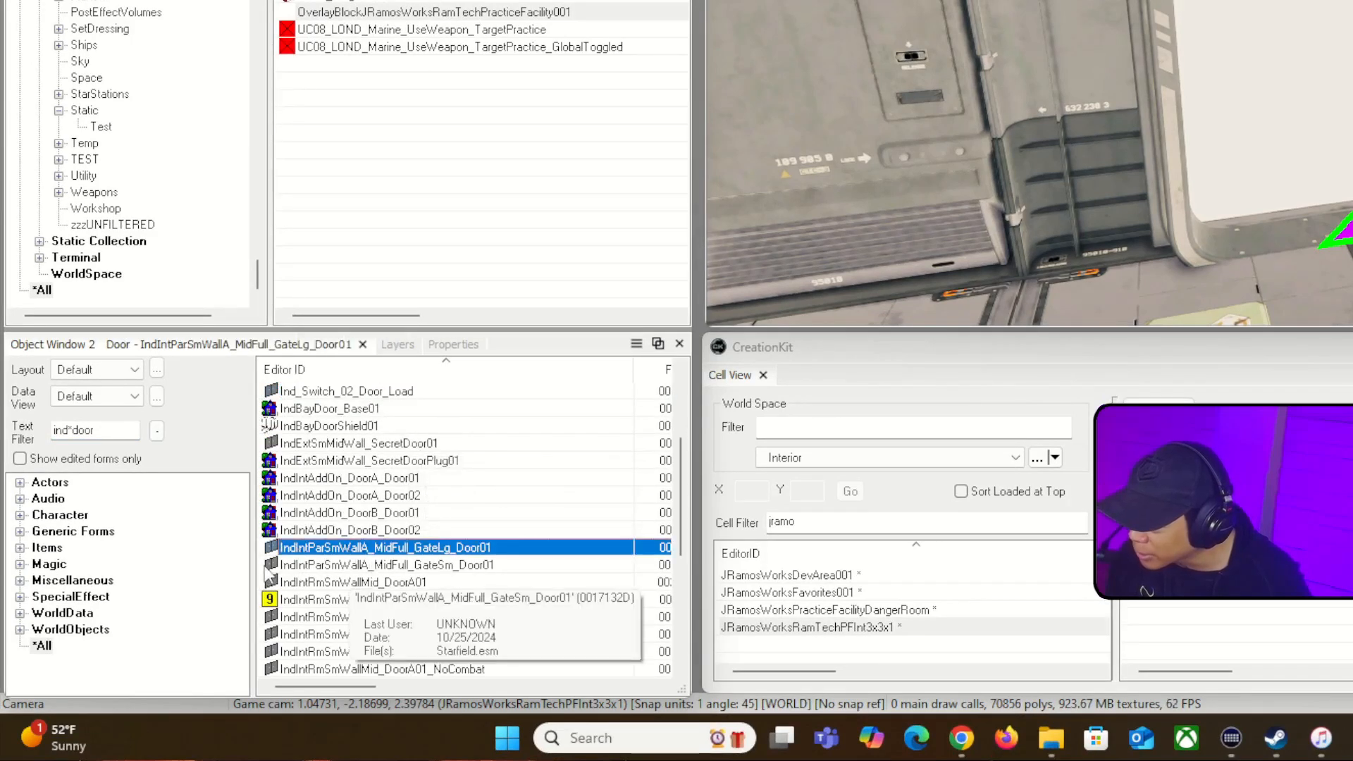
pyautogui.scroll(-2, 381, 581)
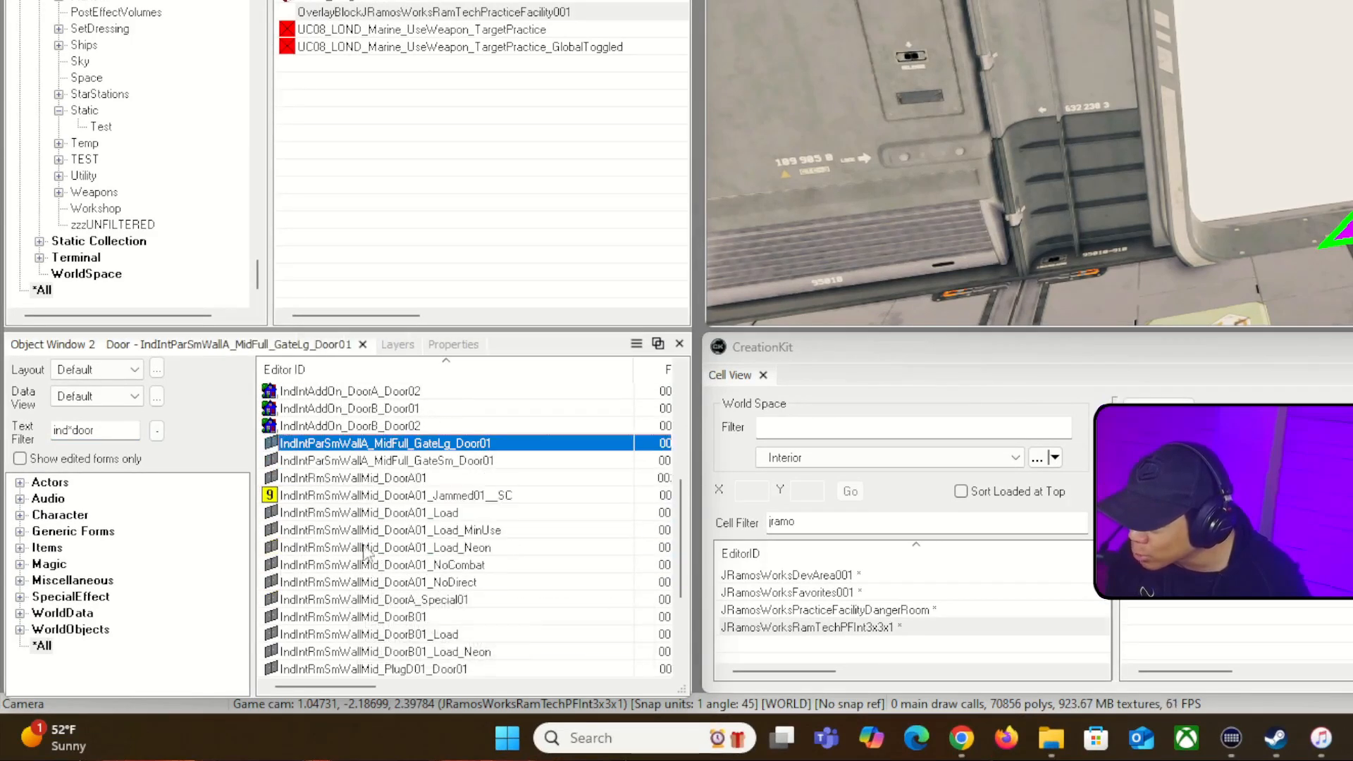
pyautogui.click(380, 514)
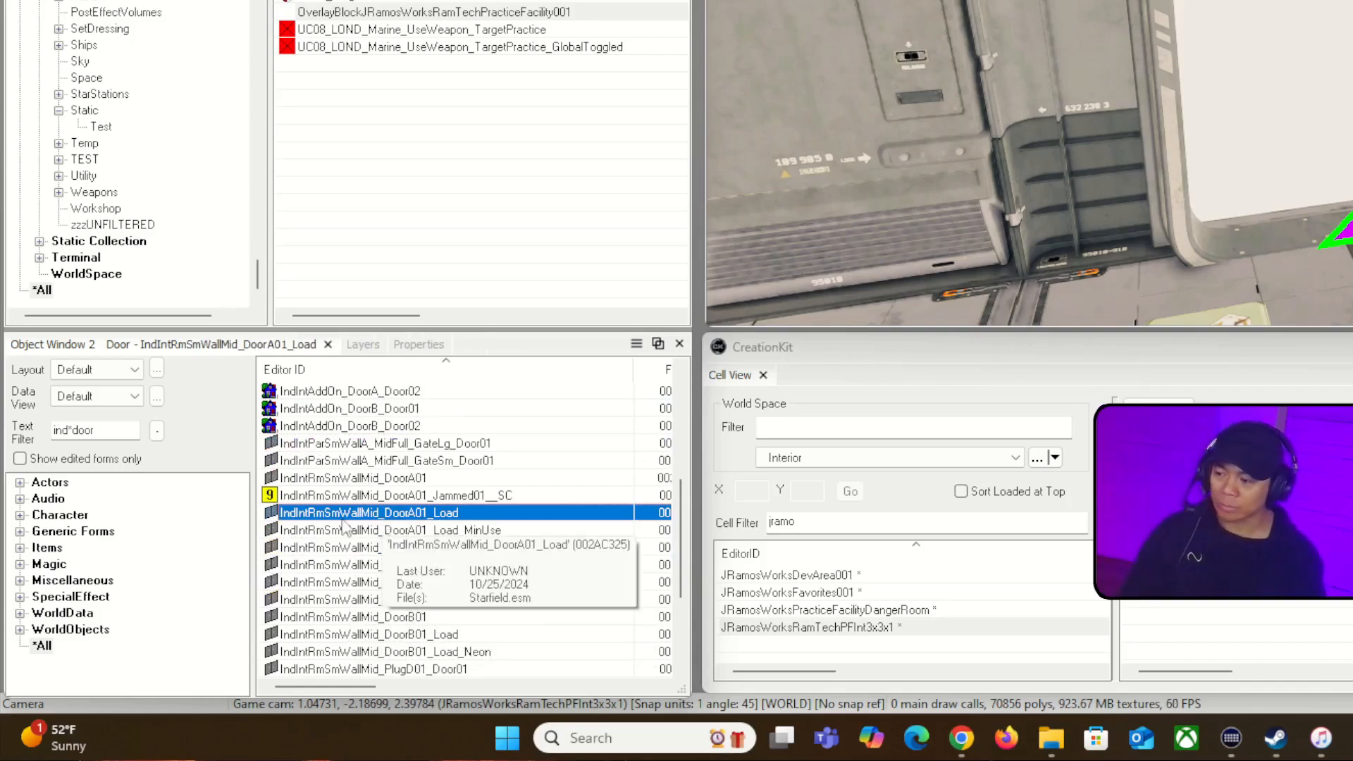
# - Place the IndIntRmSmWallMid_DoorA01_Load door in the plug frame of the wall opening and try deleting it
pyautogui.moveTo(343, 519); pyautogui.dragTo(1266, 213)
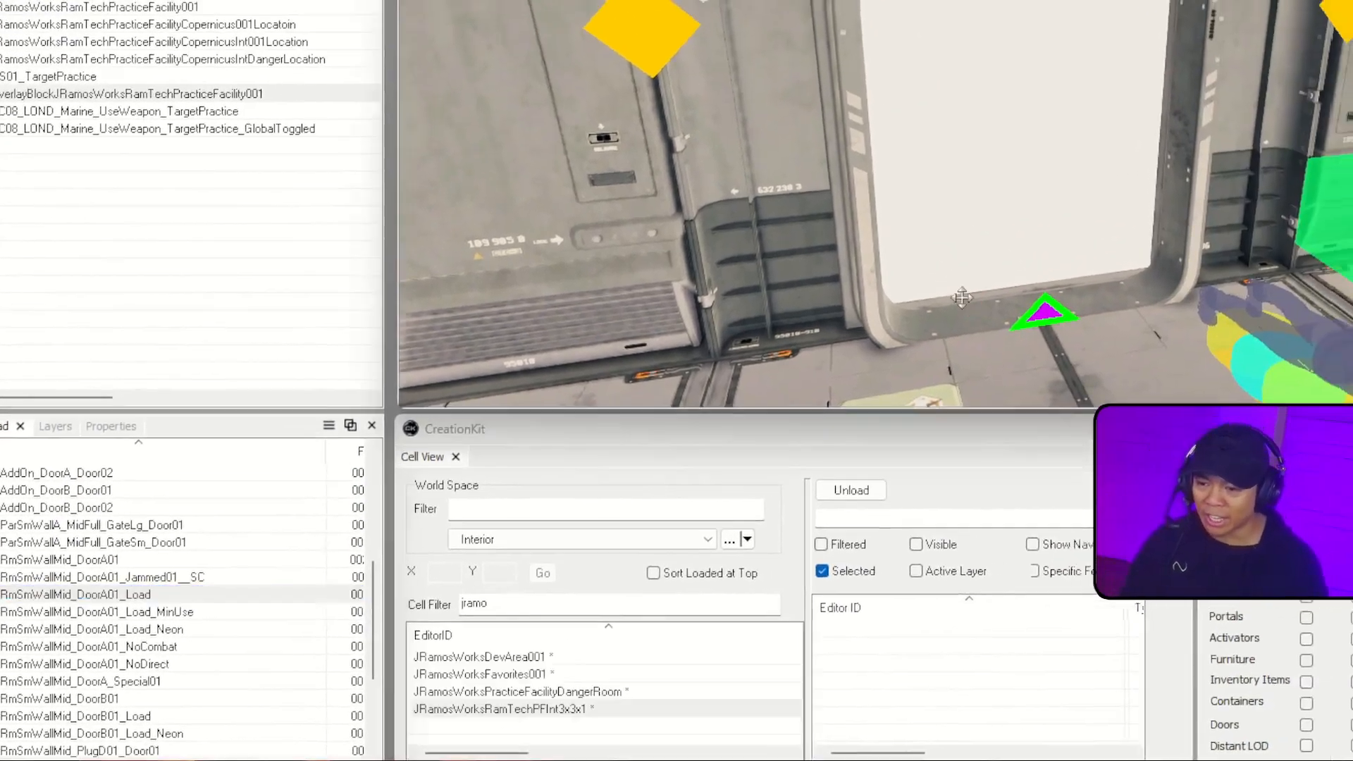
pyautogui.moveTo(800, 287); pyautogui.dragTo(972, 253)
pyautogui.press('d')
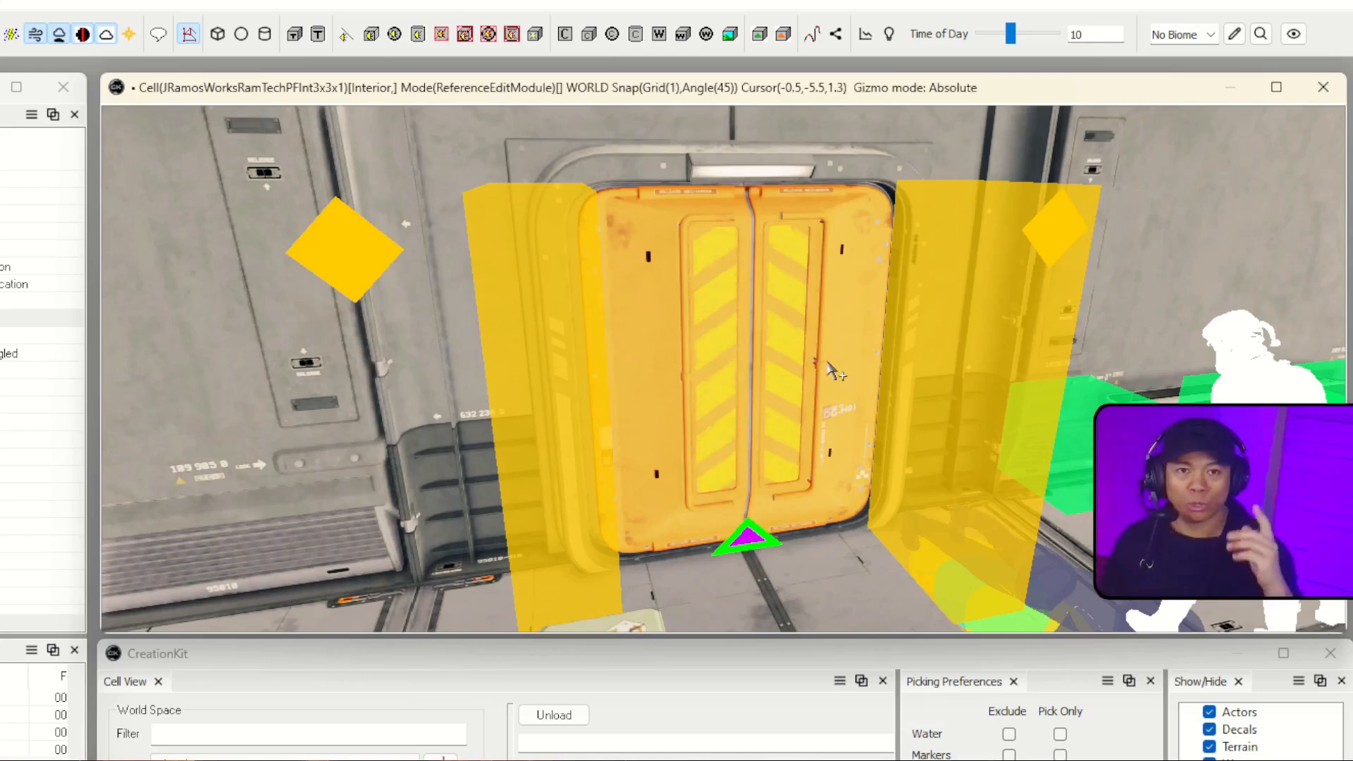
pyautogui.moveTo(728, 114); pyautogui.dragTo(735, 125, button='right')
pyautogui.press('Delete')
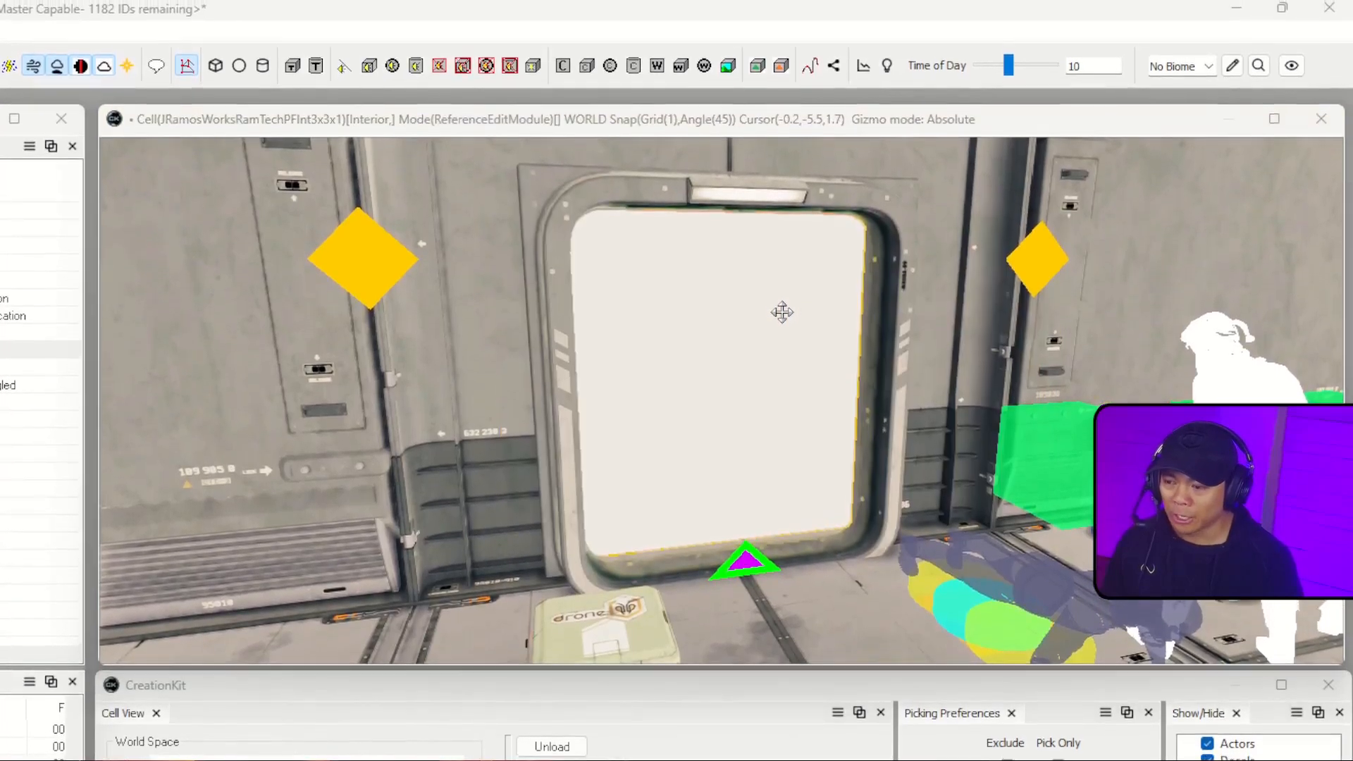
# - Set the placed door's reference editor ID to CombatPractceRoomExit and accept the rename
pyautogui.doubleClick(558, 246)
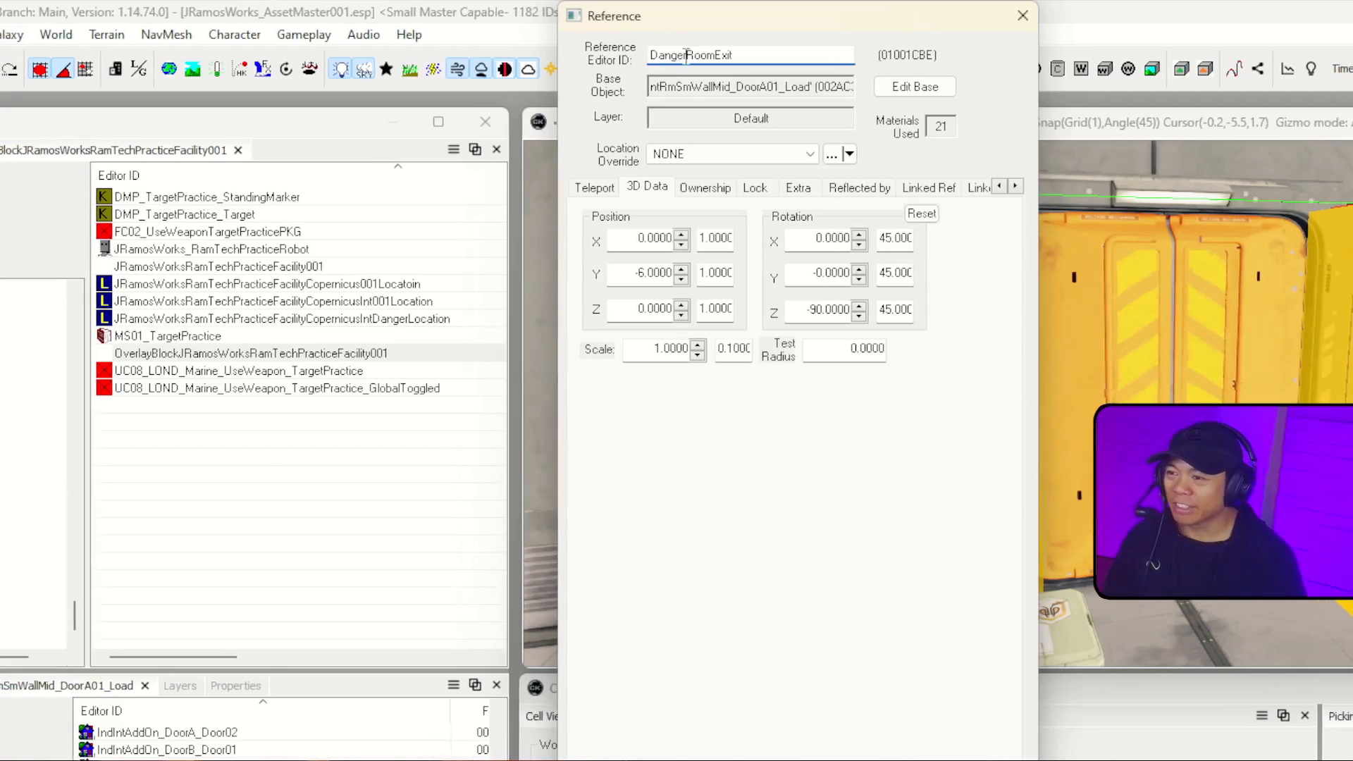
pyautogui.moveTo(665, 55); pyautogui.dragTo(549, 36)
pyautogui.write('Com')
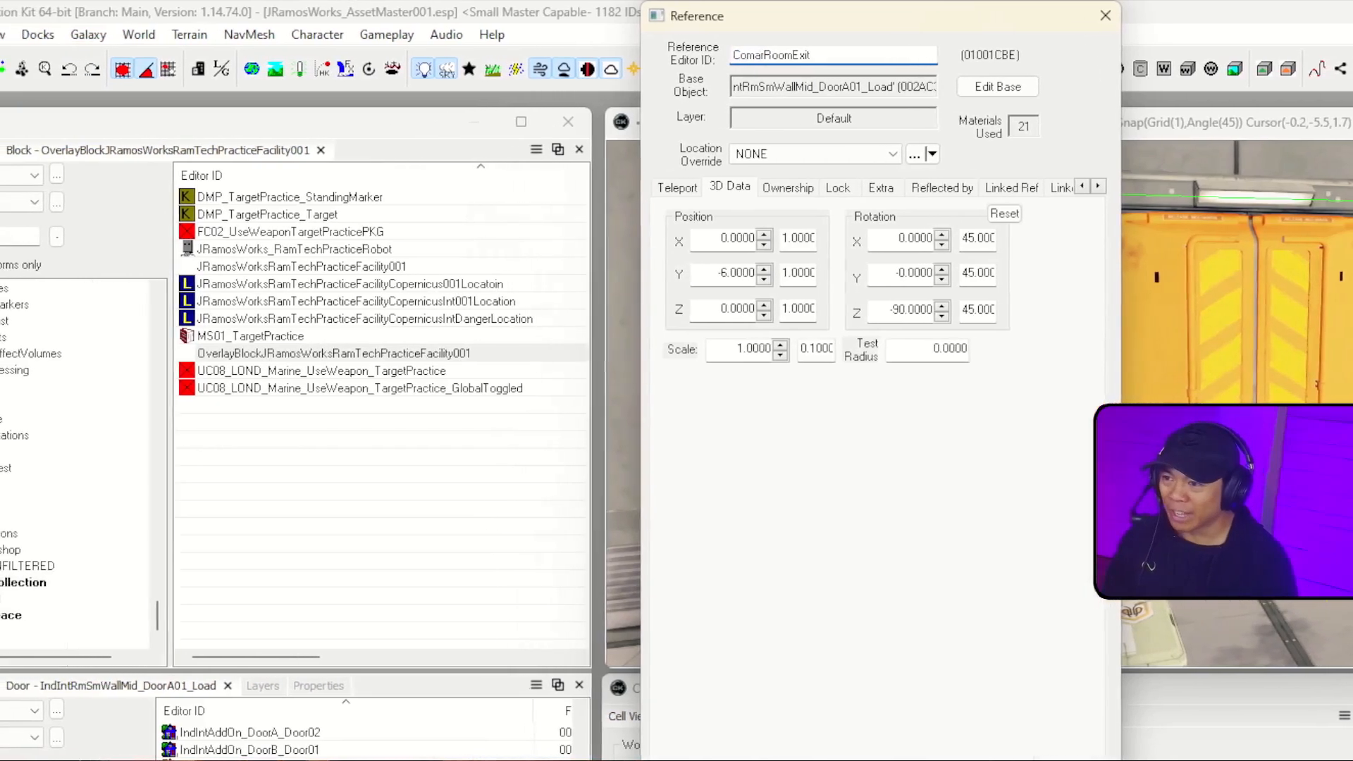
pyautogui.write('batPract')
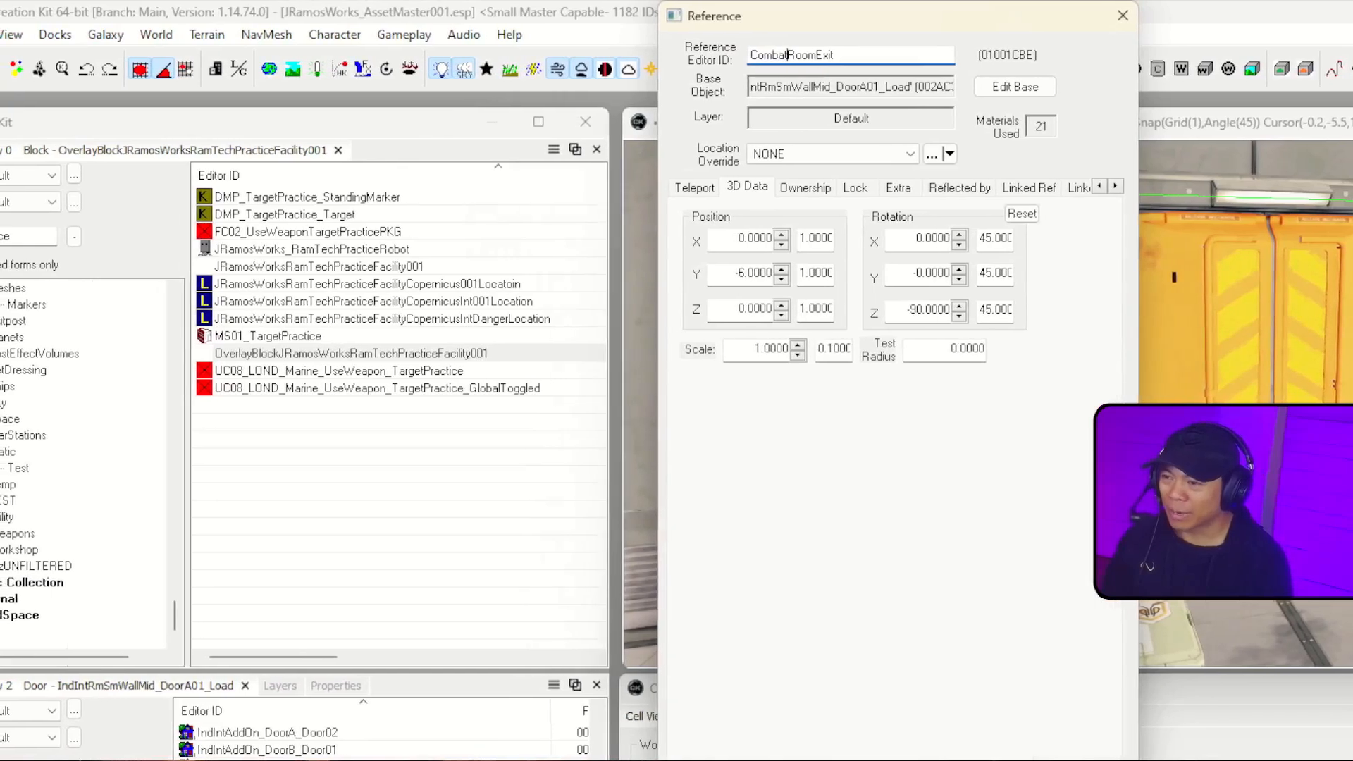
pyautogui.write('ce')
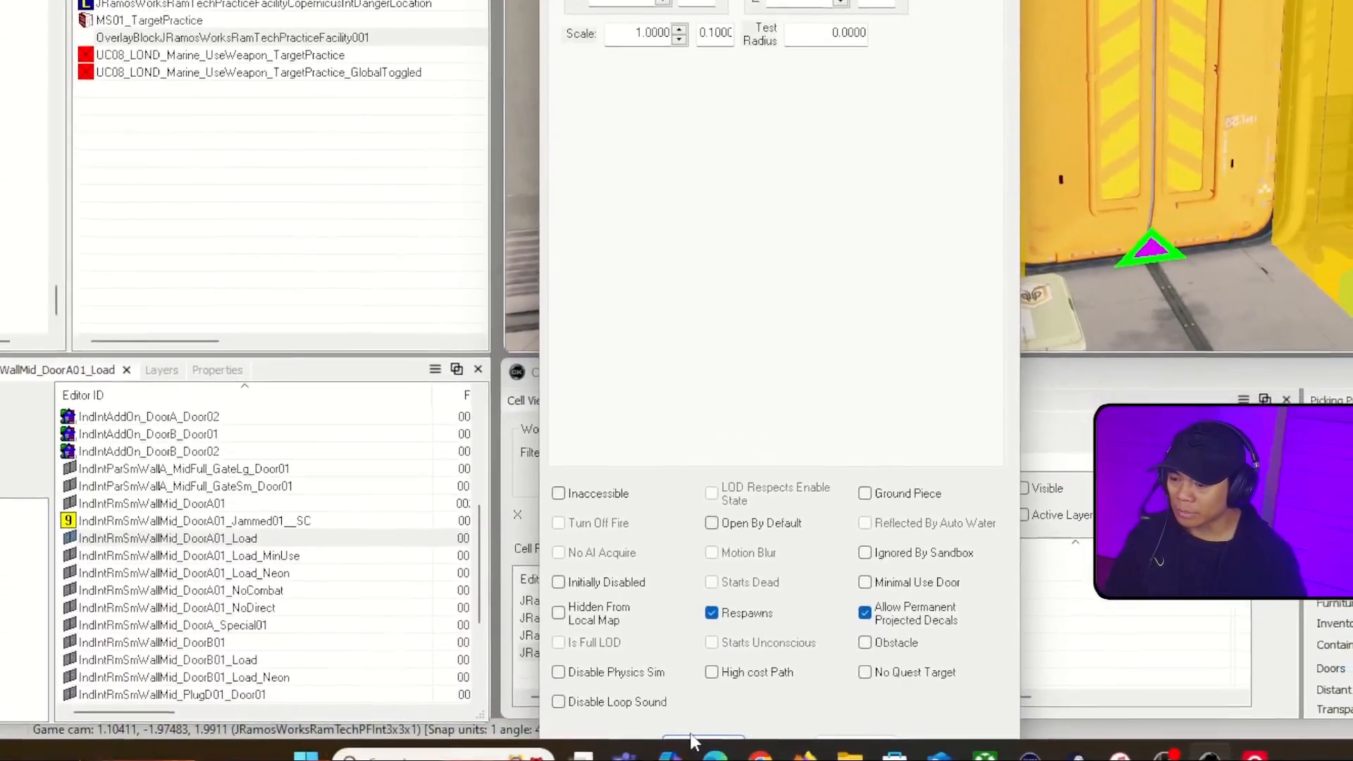
pyautogui.click(685, 728)
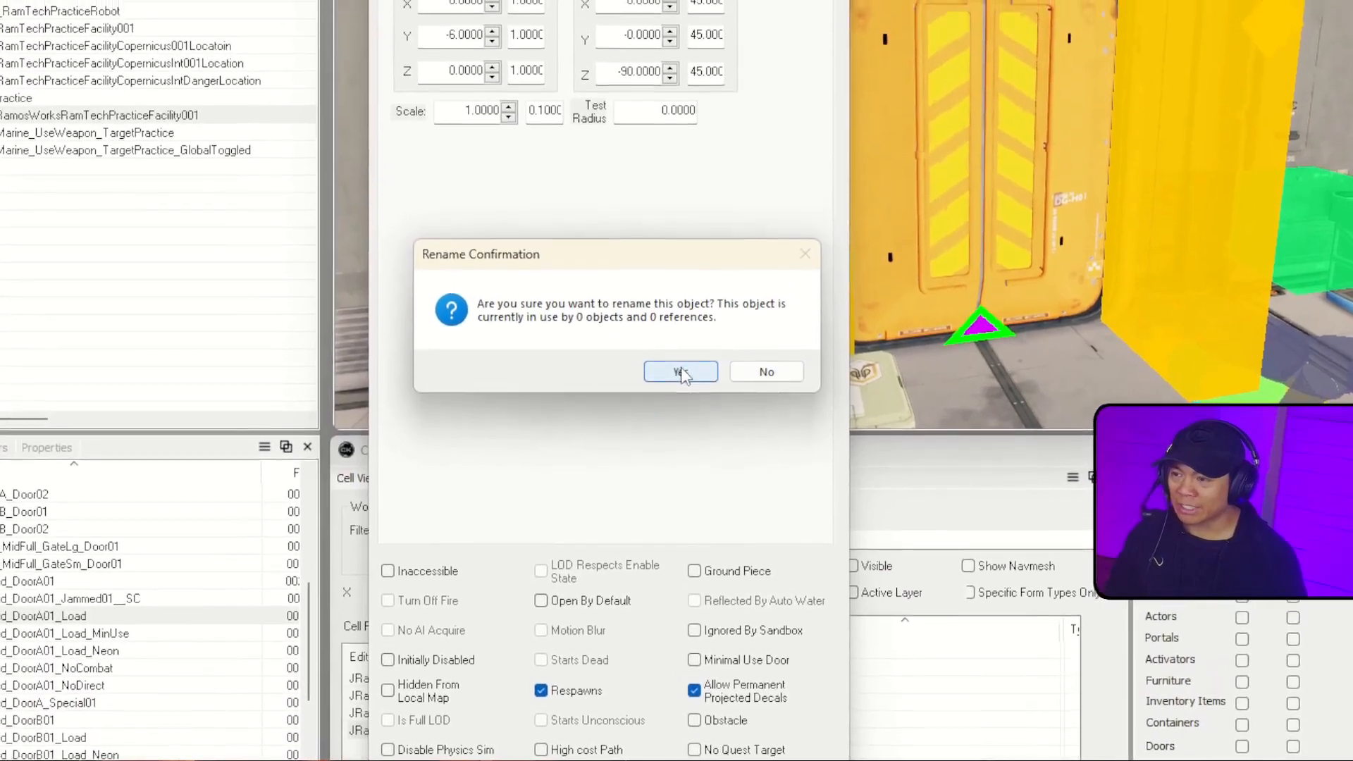
pyautogui.click(705, 323)
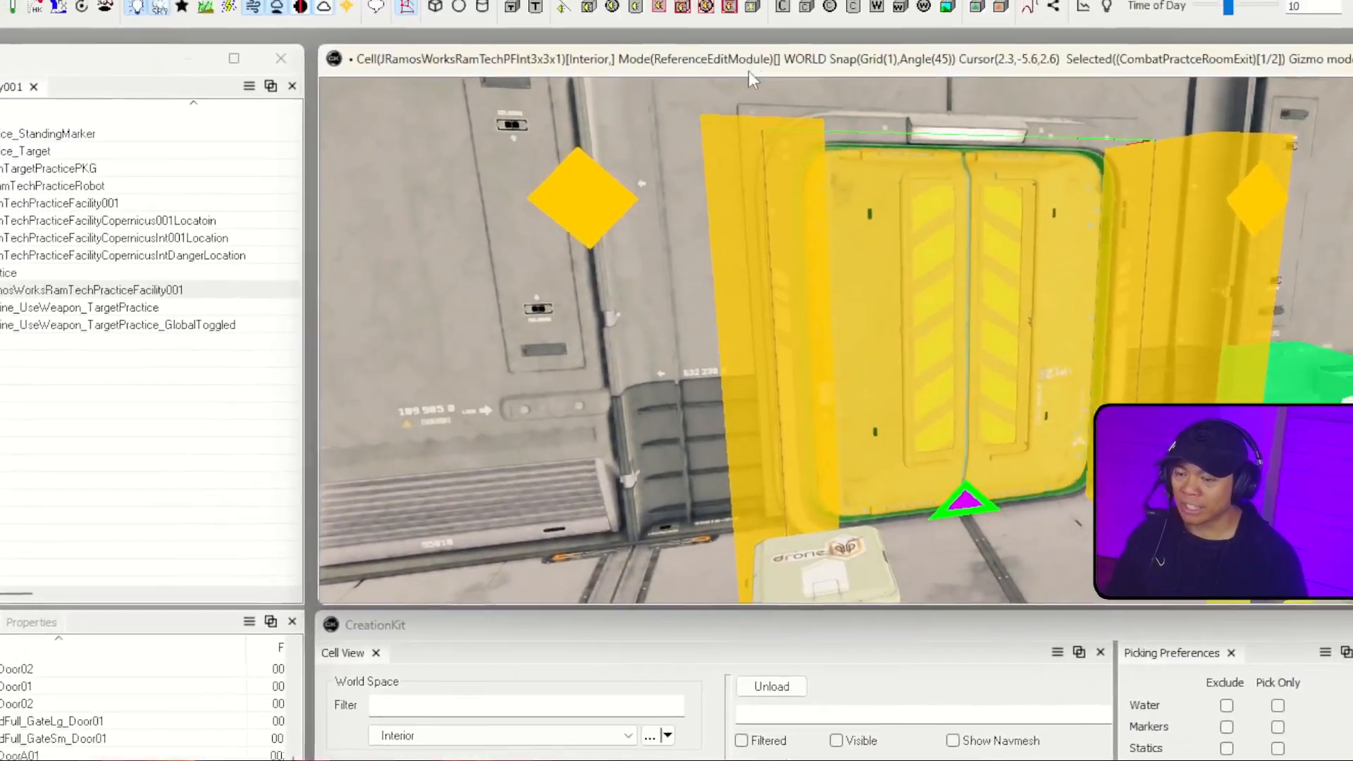
# - Duplicate the JRamosWorksPracticeFacilityDangerRoom interior cell
pyautogui.moveTo(748, 92); pyautogui.dragTo(662, 163, button='right')
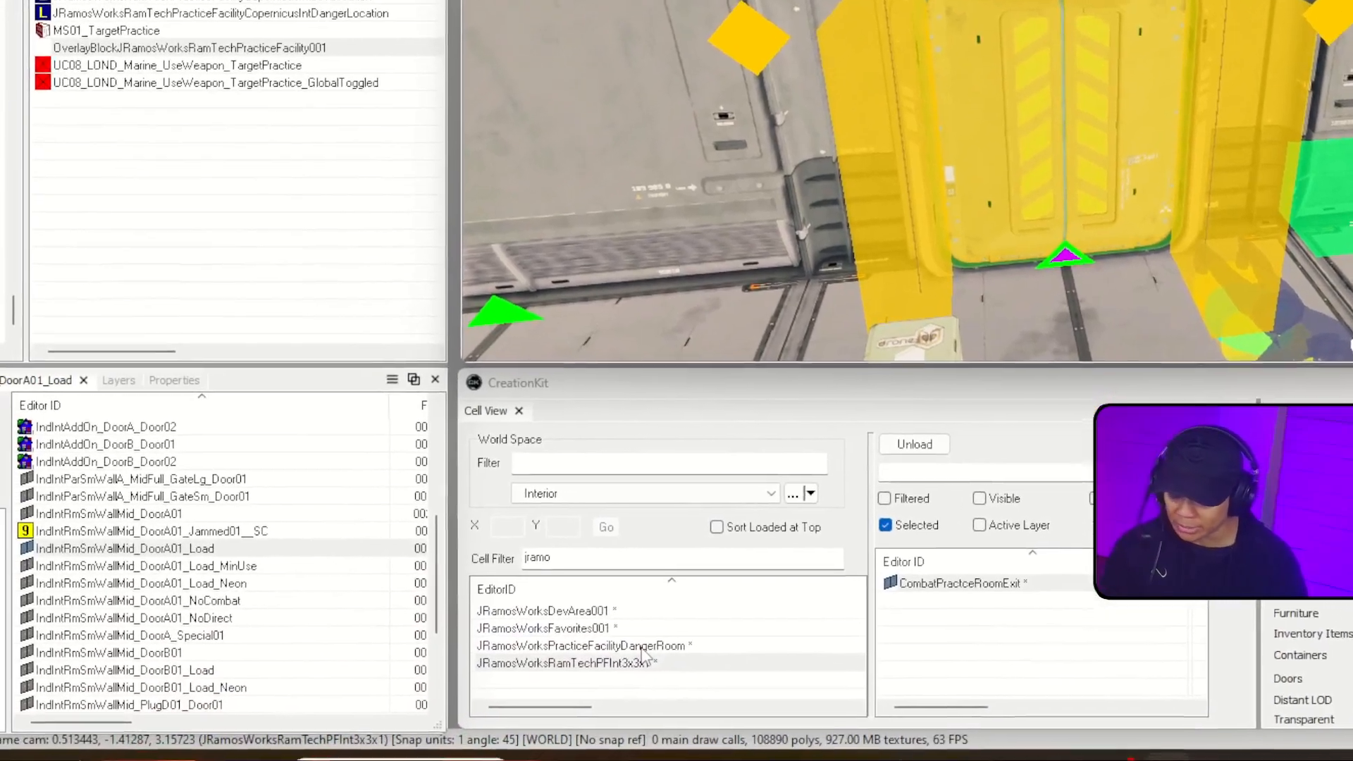
pyautogui.click(642, 646)
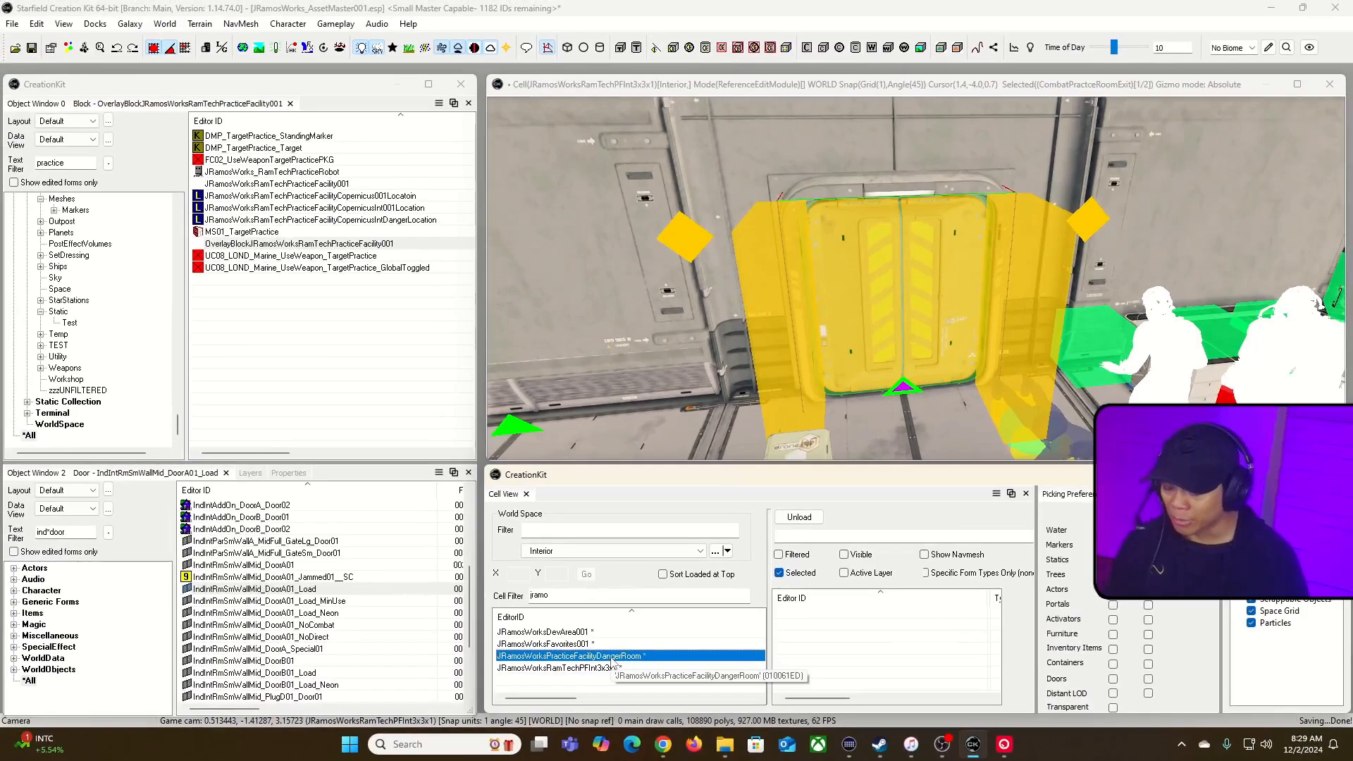
pyautogui.rightClick(613, 656)
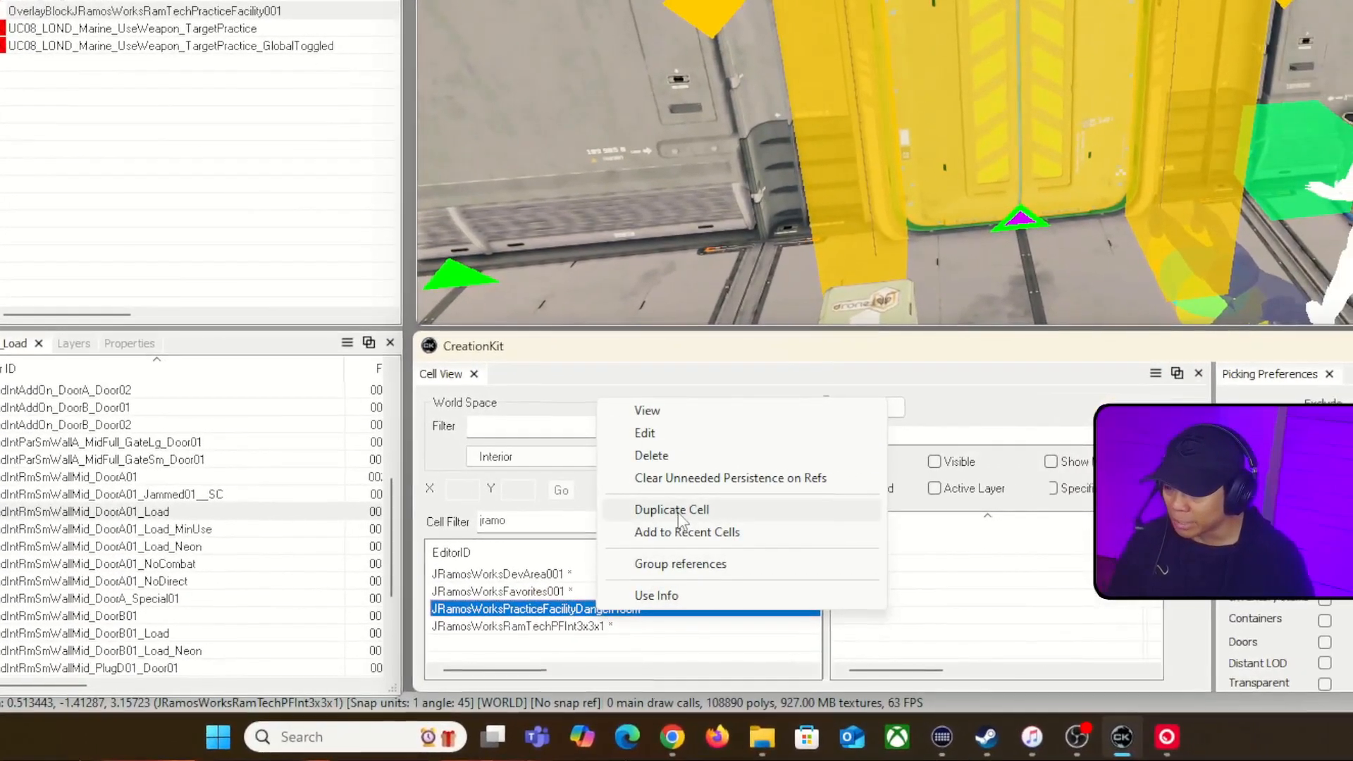
pyautogui.click(678, 511)
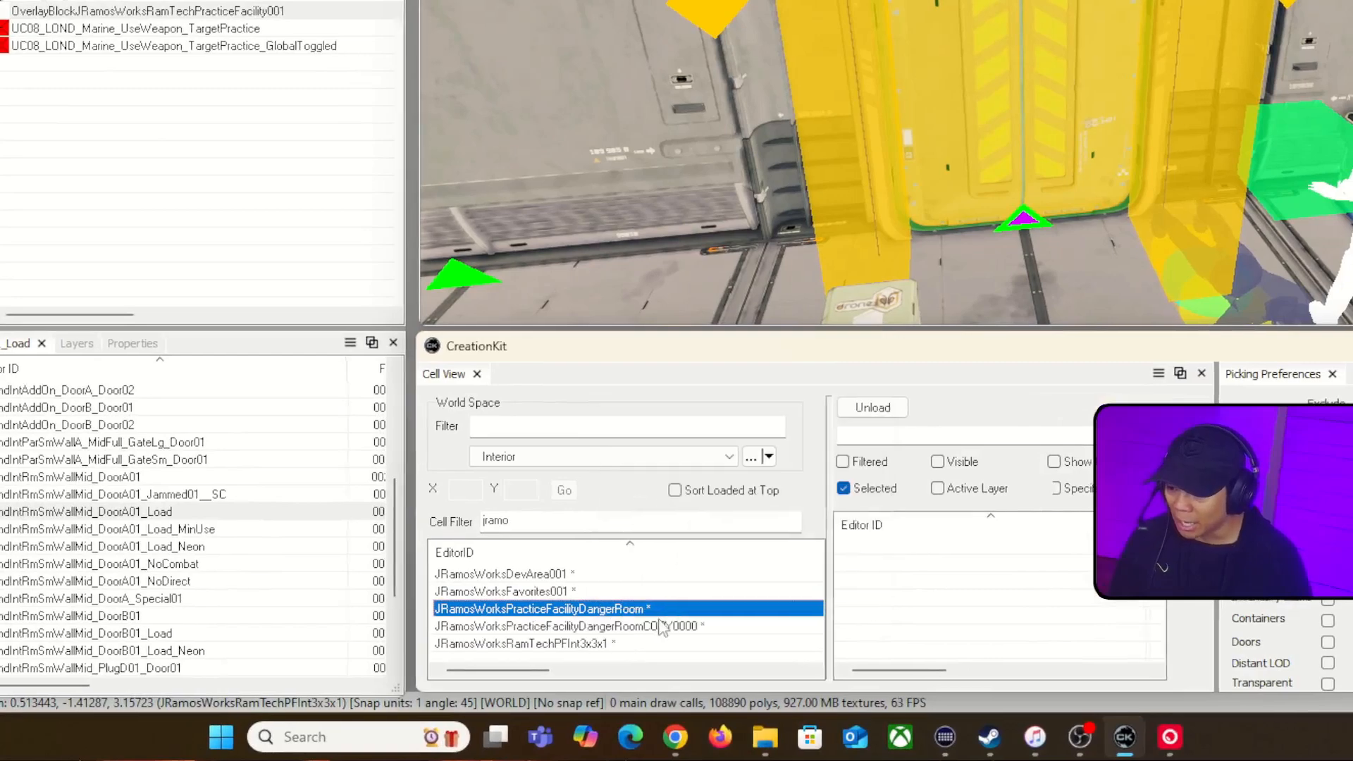
# - Rename the duplicated danger room cell as JRamosWorksPracticeFacilityCombatPracticeRoom
pyautogui.click(705, 626)
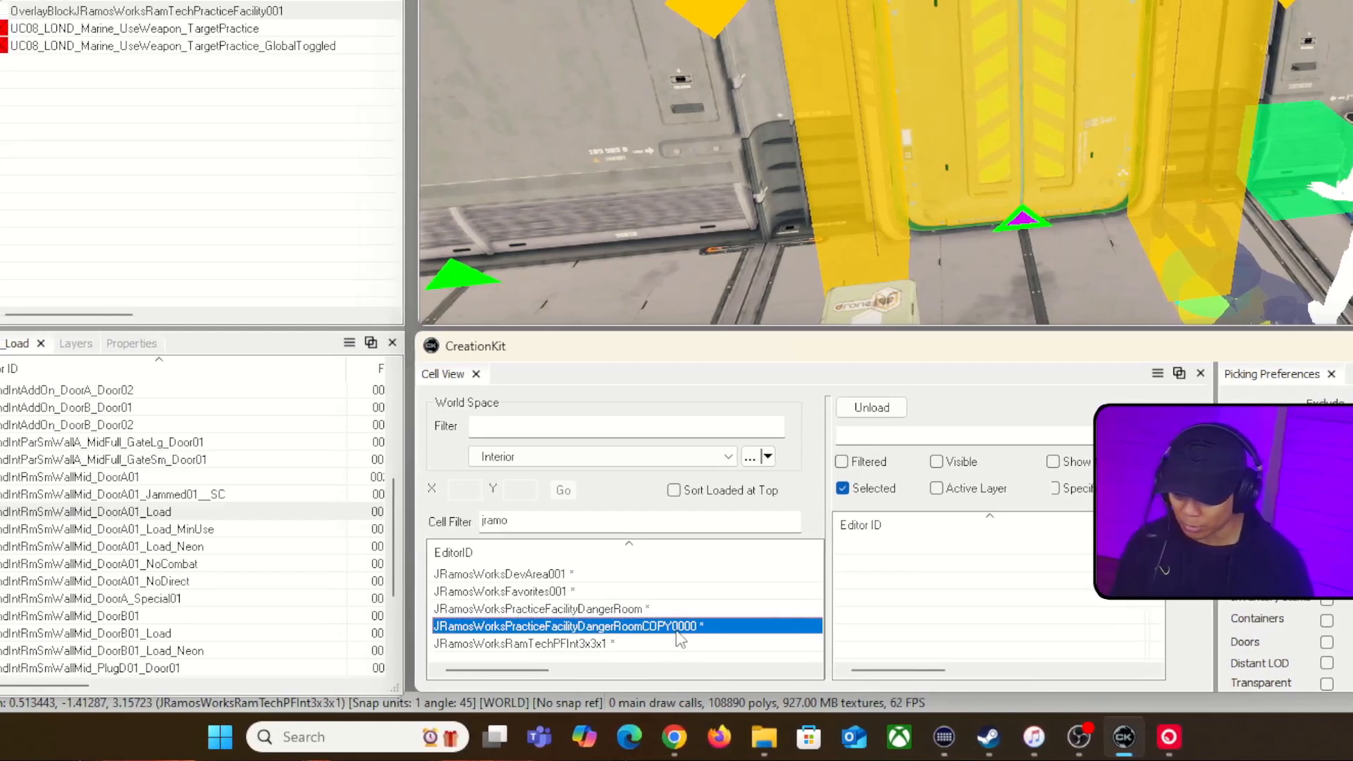
pyautogui.click(677, 643)
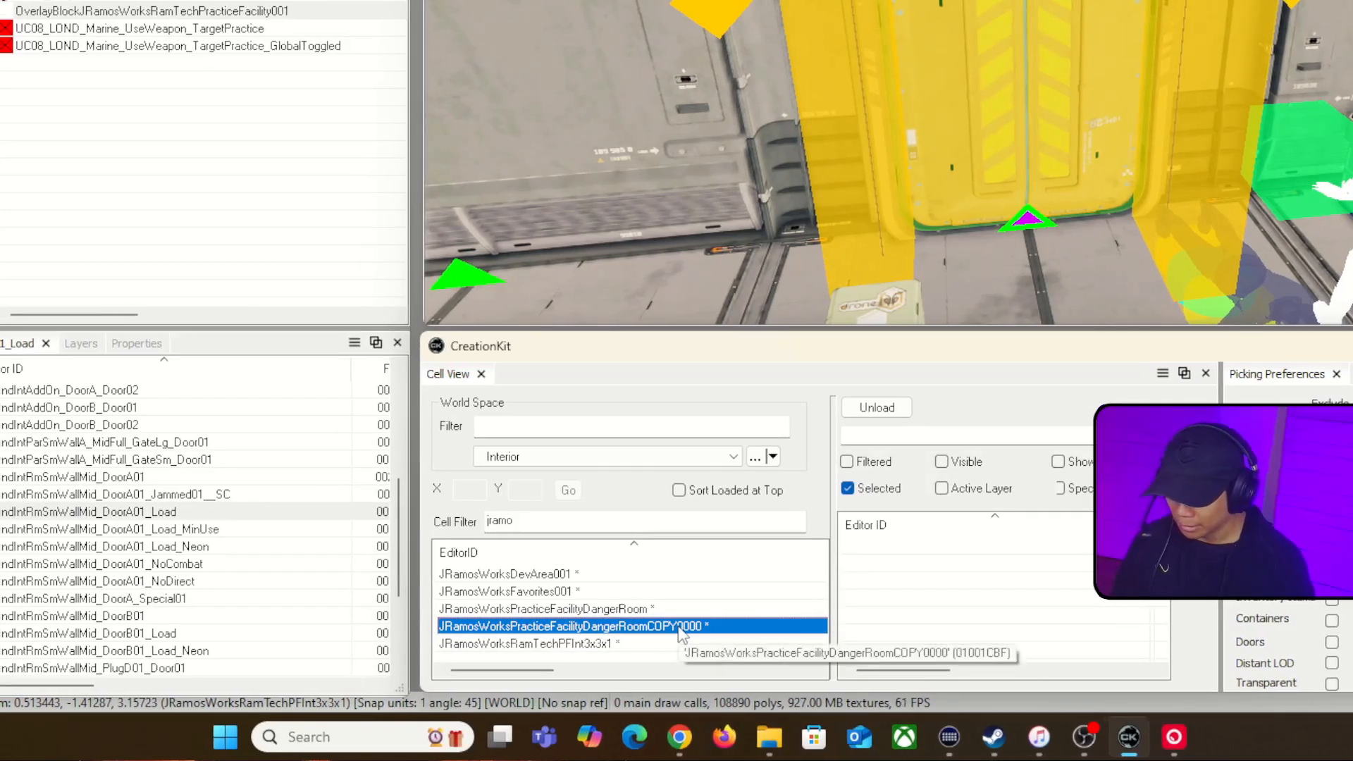
pyautogui.click(676, 643)
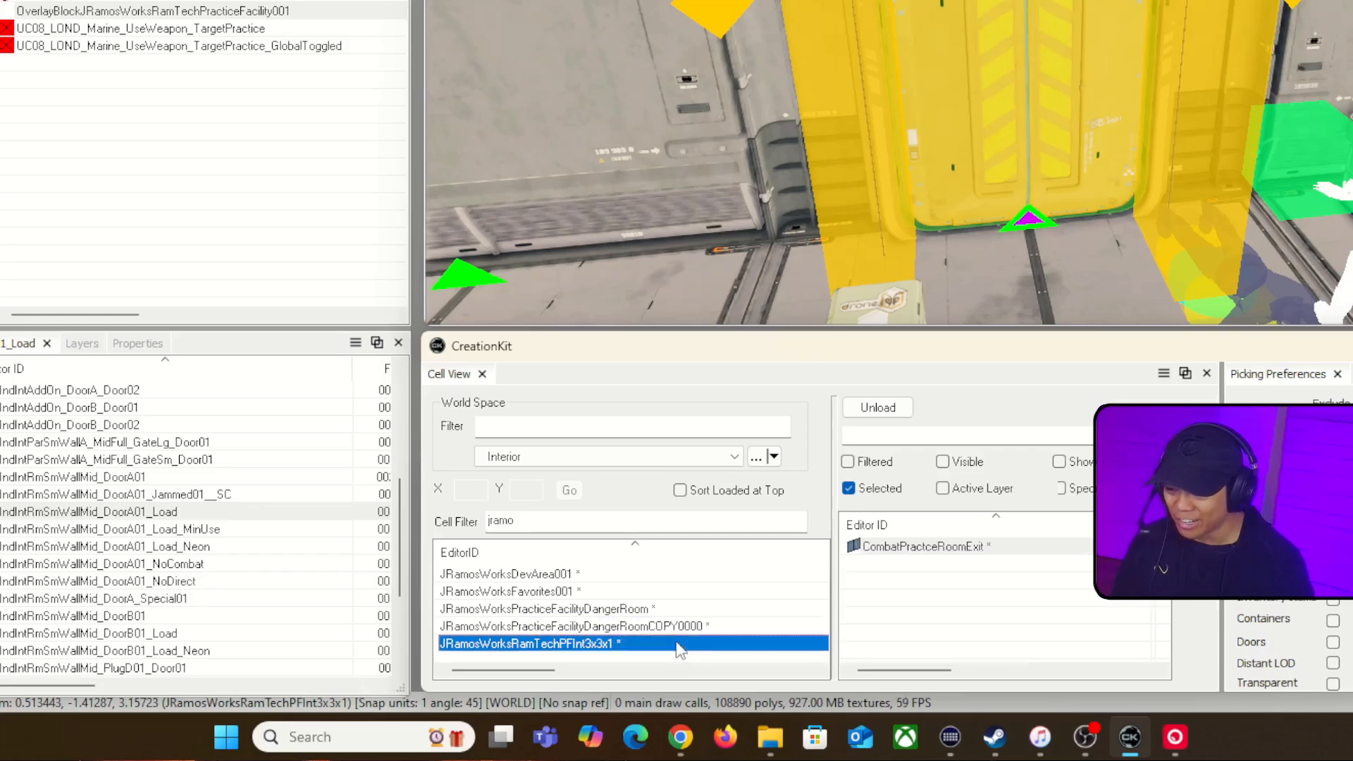
pyautogui.click(682, 630)
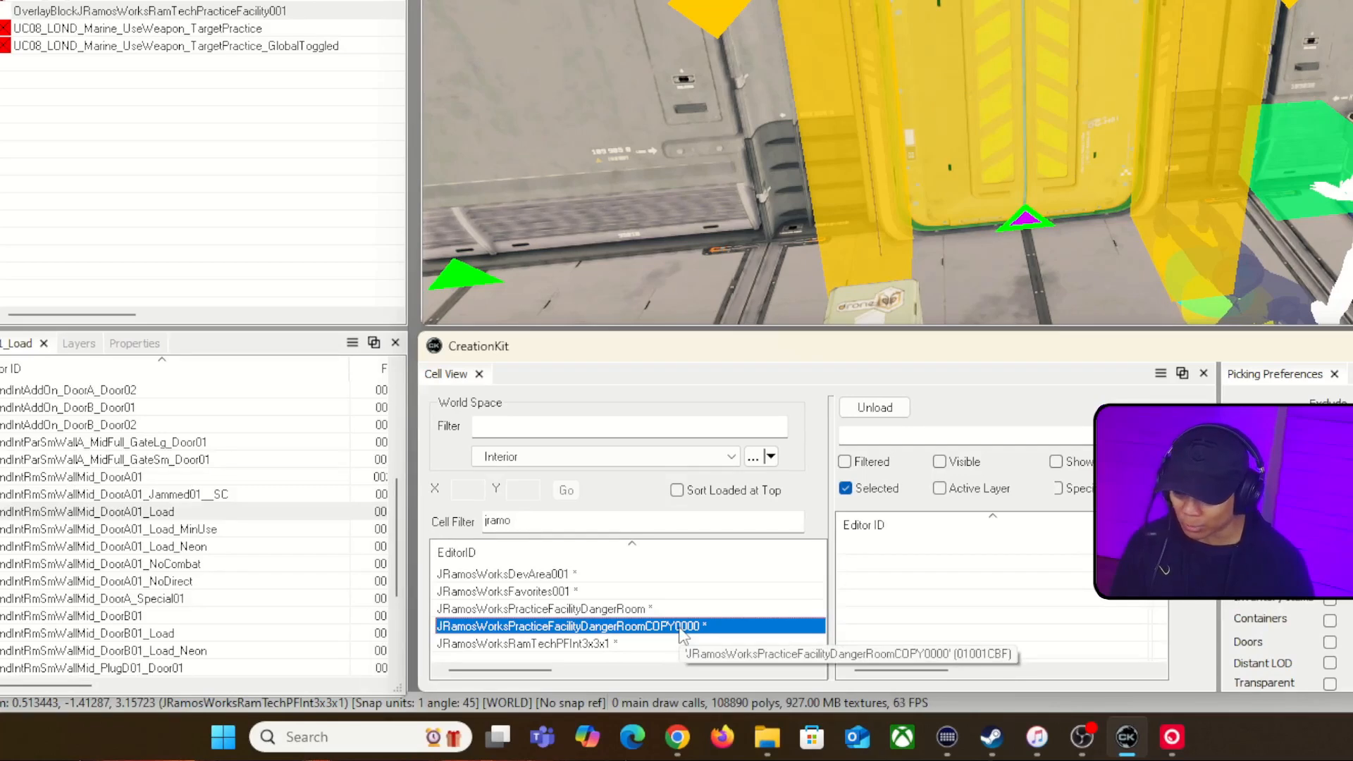
pyautogui.click(678, 644)
pyautogui.click(669, 626)
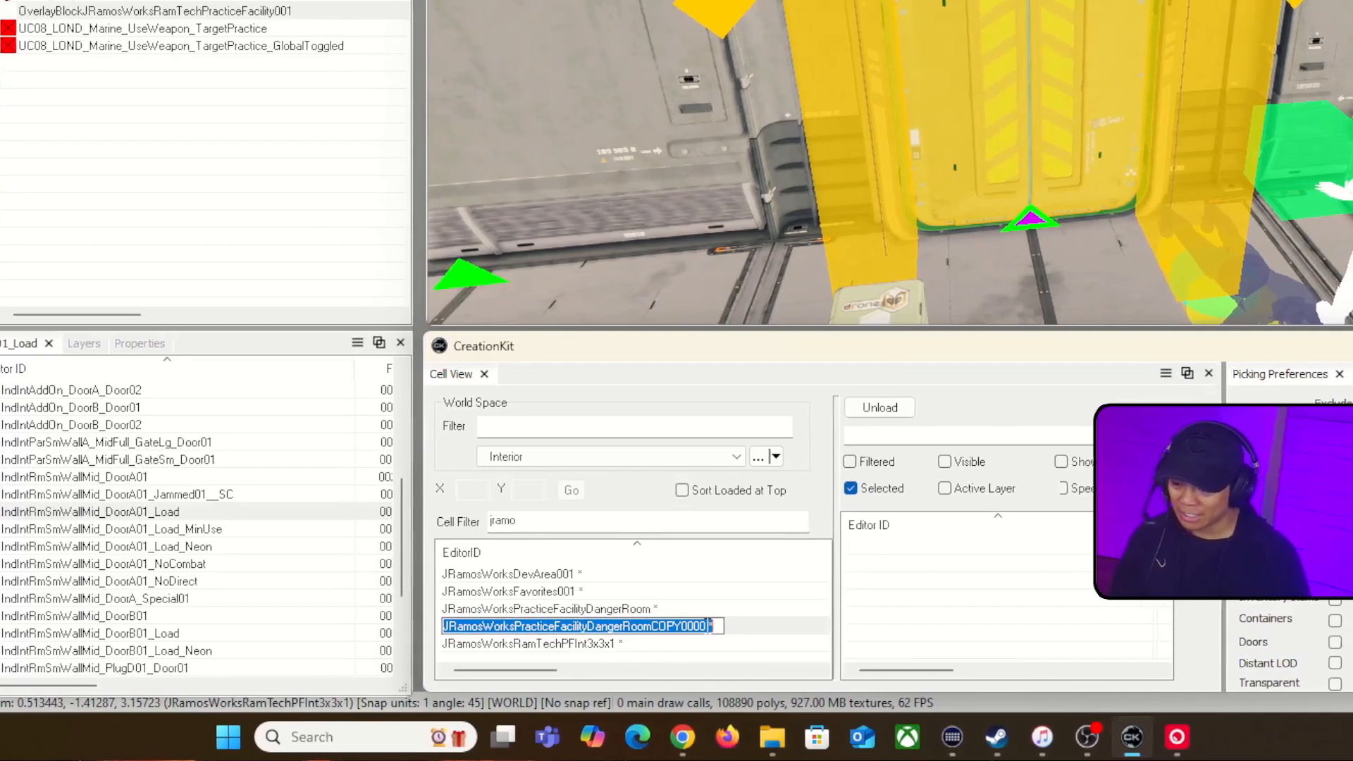
pyautogui.click(722, 626)
pyautogui.press('BackSpace')
pyautogui.press('BackSpace')
pyautogui.press('BackSpace')
pyautogui.press('BackSpace')
pyautogui.press('BackSpace')
pyautogui.press('BackSpace')
pyautogui.press('BackSpace')
pyautogui.press('BackSpace')
pyautogui.press('BackSpace')
pyautogui.press('BackSpace')
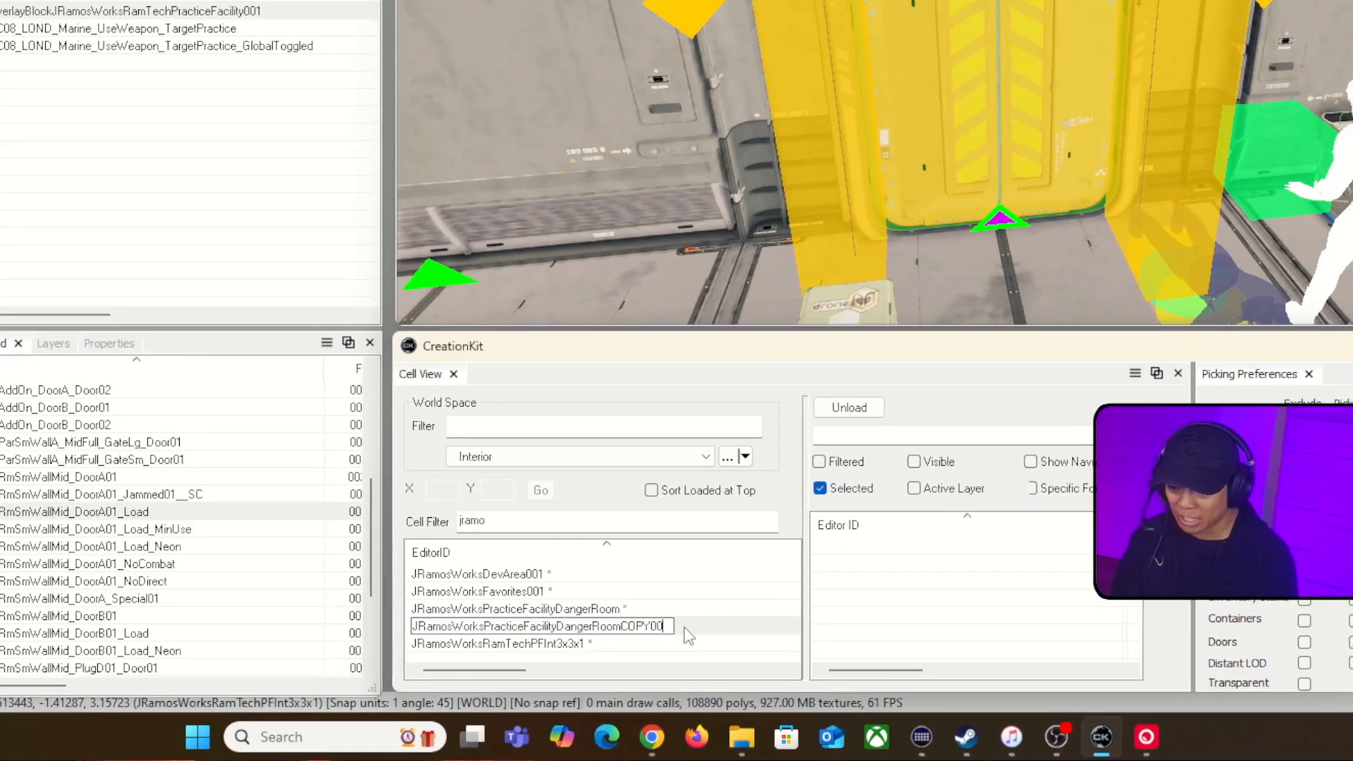
pyautogui.press('BackSpace')
pyautogui.press('BackSpace')
pyautogui.press('BackSpace')
pyautogui.press('BackSpace')
pyautogui.press('BackSpace')
pyautogui.press('BackSpace')
pyautogui.press('BackSpace')
pyautogui.press('BackSpace')
pyautogui.write('C')
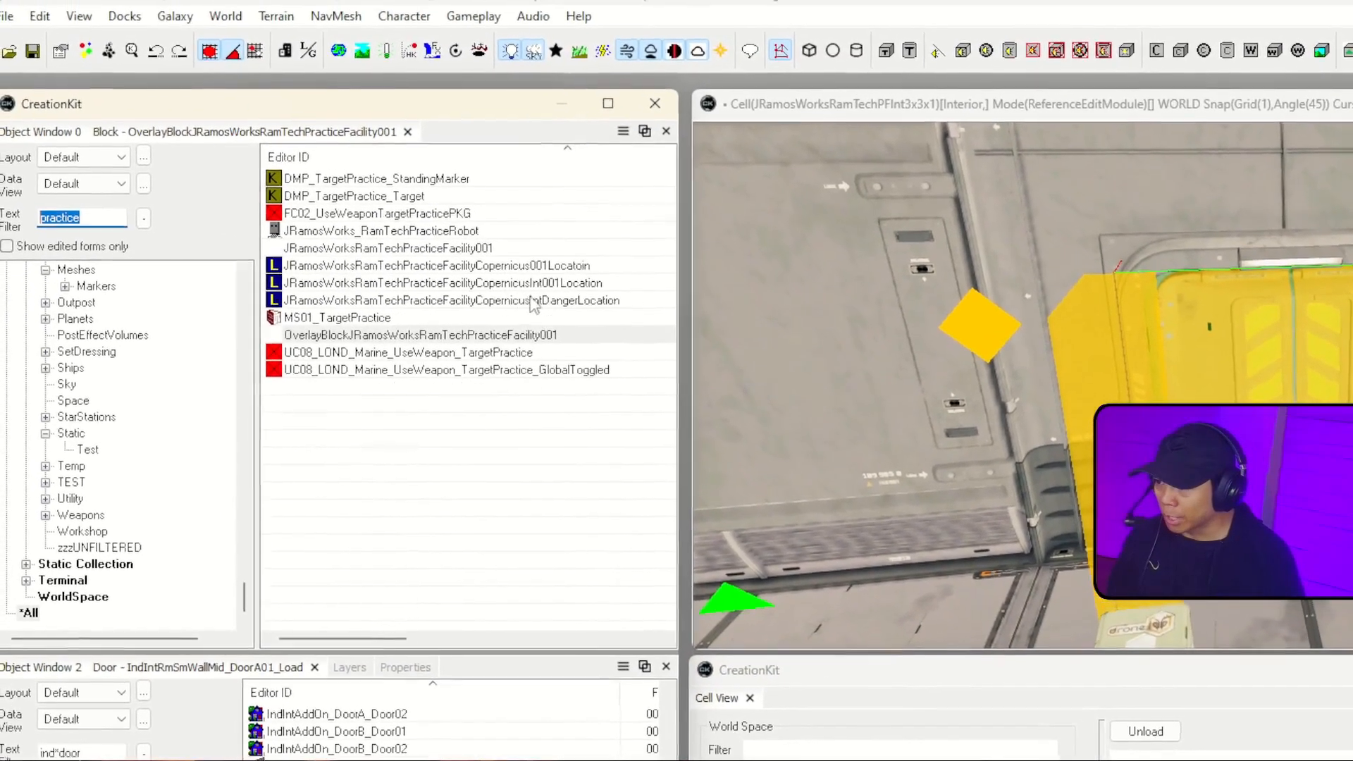
# - Create a new location from the IntDanger one, with ID JRamosWorksRamTechPracticeFacilityCopernicusIntCombatLocation and name "RamTech Practice Facility: Combat Room"
pyautogui.click(527, 272)
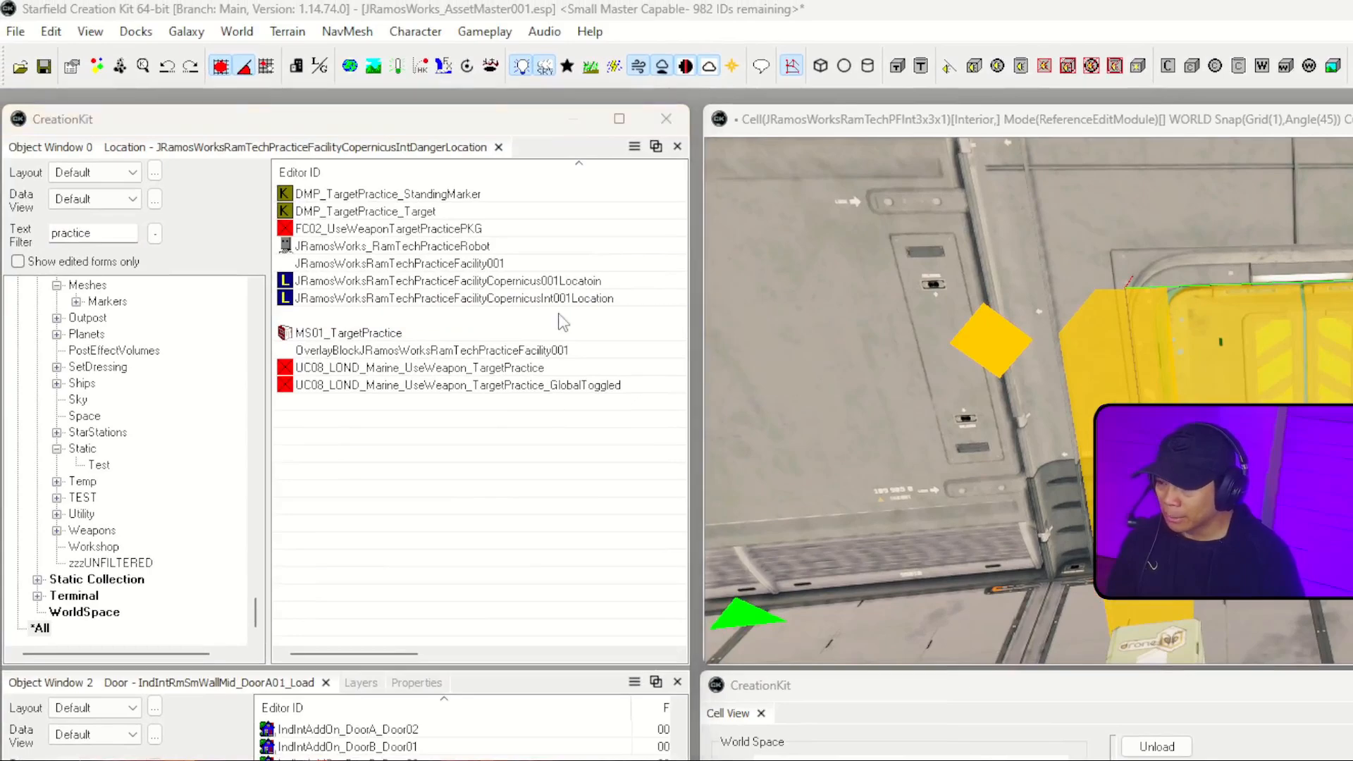
pyautogui.doubleClick(559, 315)
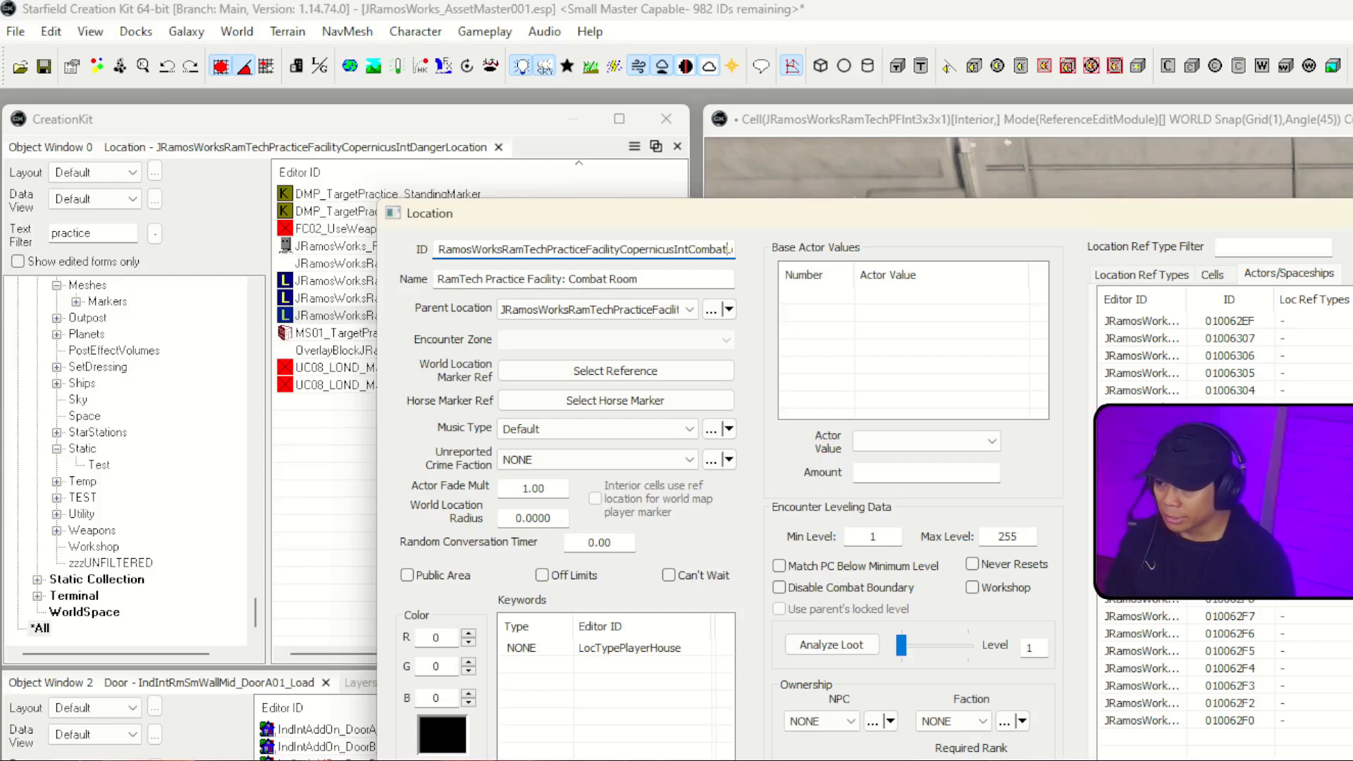
pyautogui.press('Return')
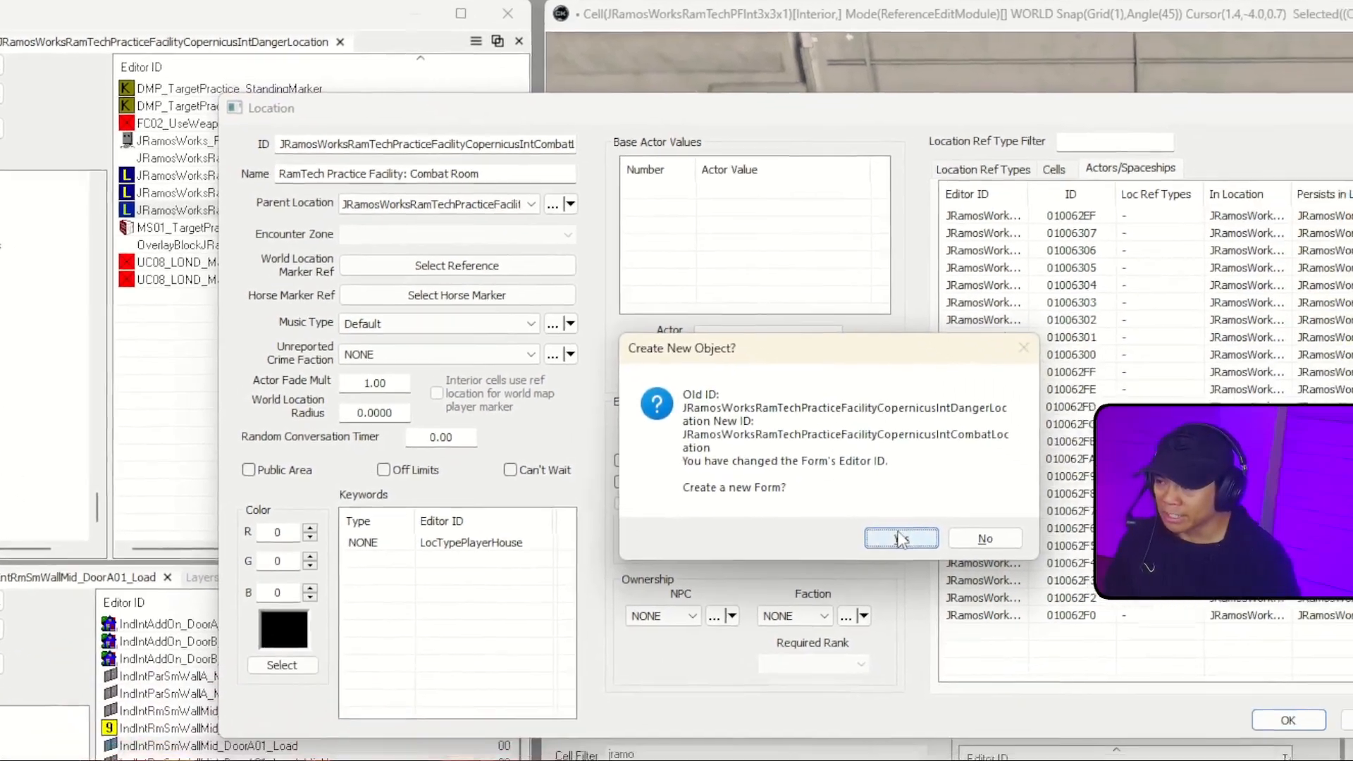
pyautogui.click(1059, 643)
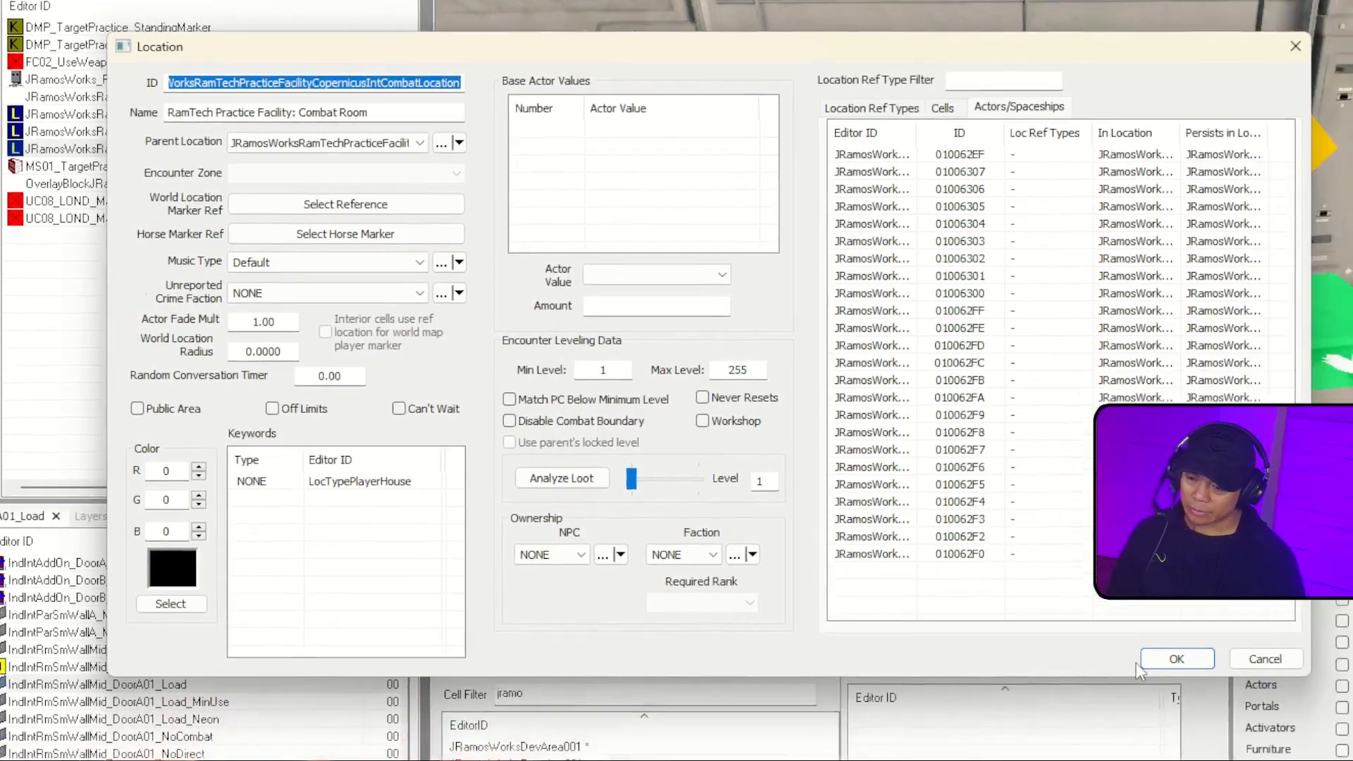
pyautogui.click(1274, 720)
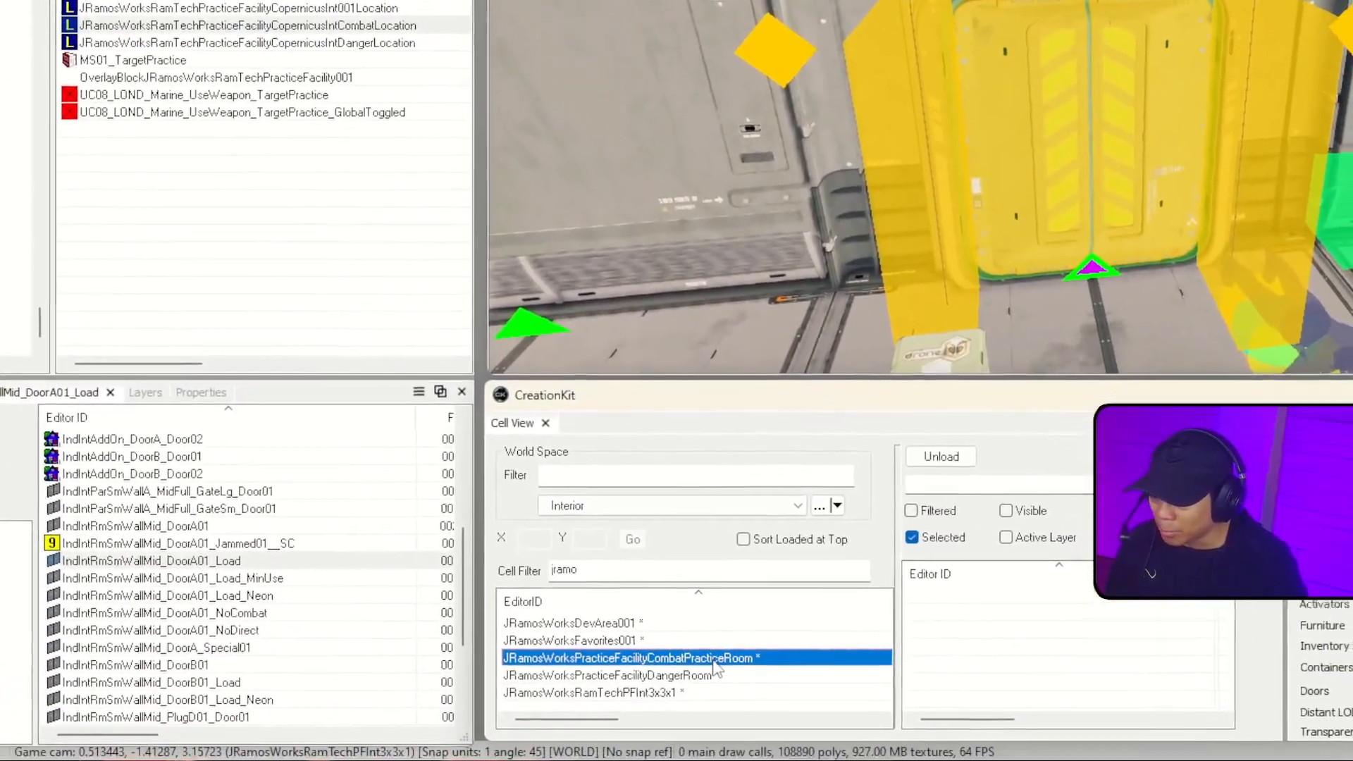
# - Edit the JRamosWorksPracticeFacilityCombatPracticeRoom cell and set its location to JRamosWorksRamTechPracticeFacilityCopernicusIntCombatLocation, accepting the location change
pyautogui.rightClick(703, 650)
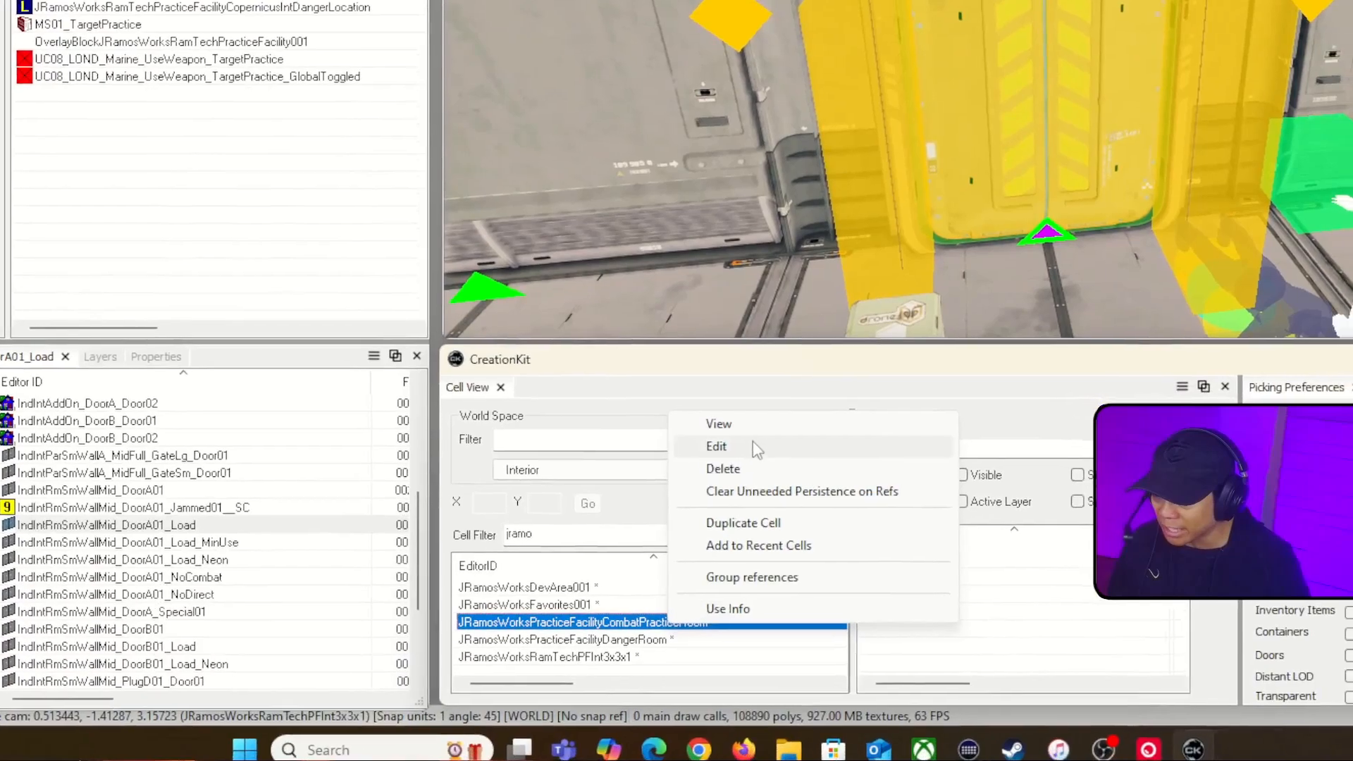
pyautogui.click(748, 464)
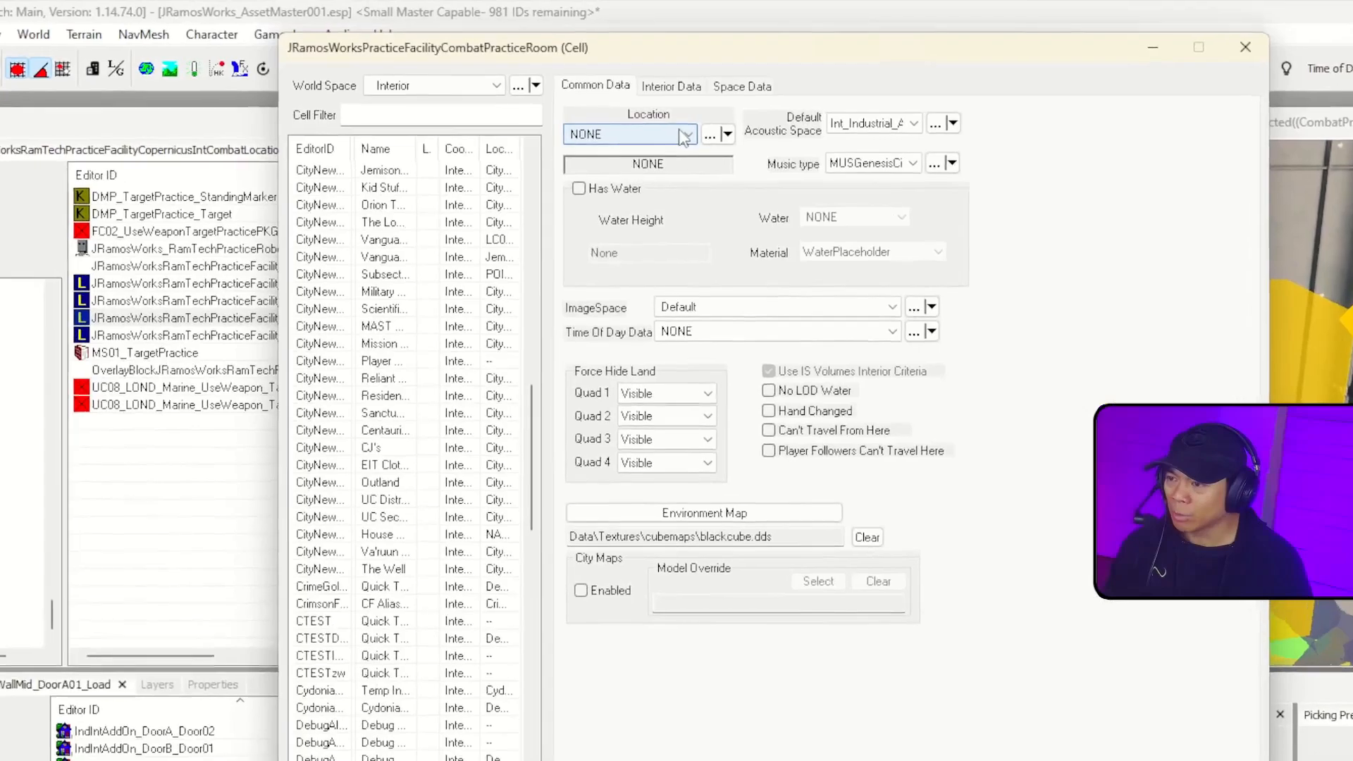
pyautogui.click(683, 134)
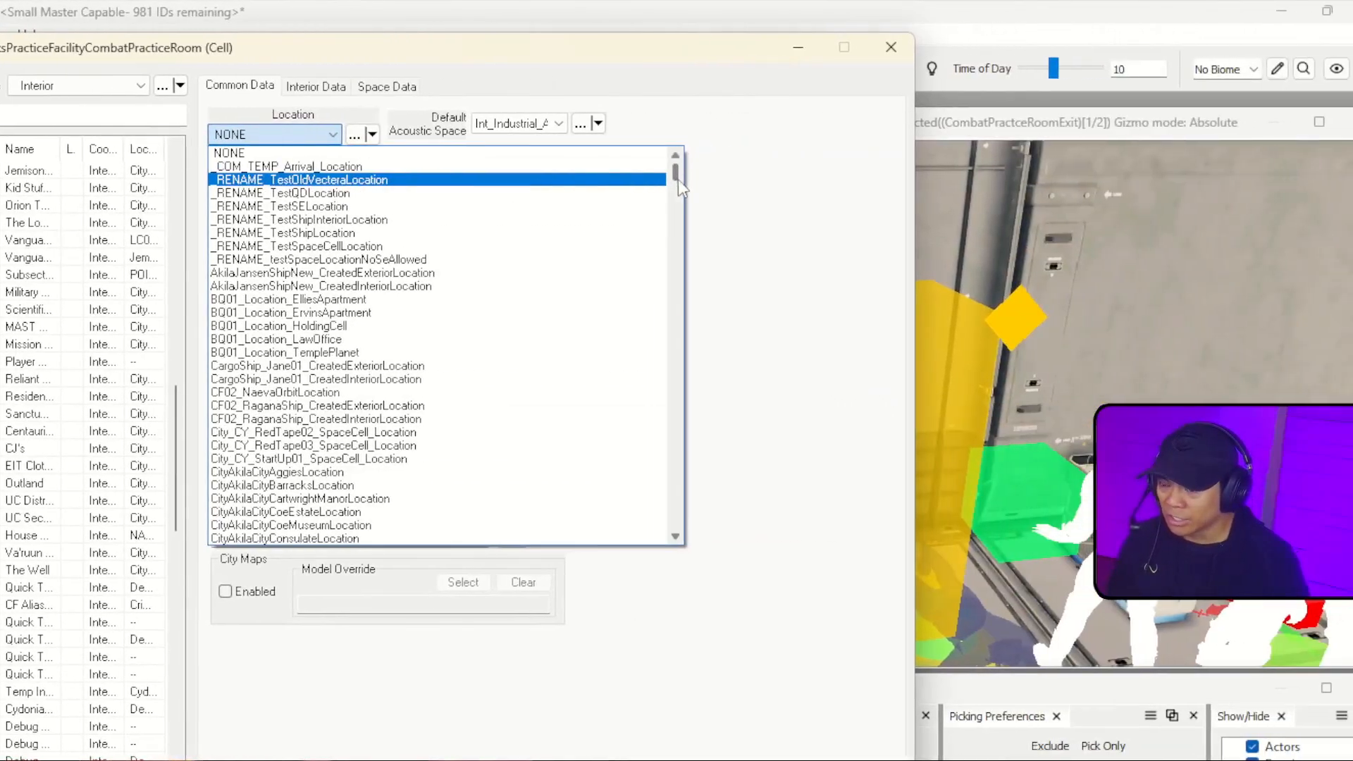
pyautogui.moveTo(678, 180); pyautogui.dragTo(667, 271)
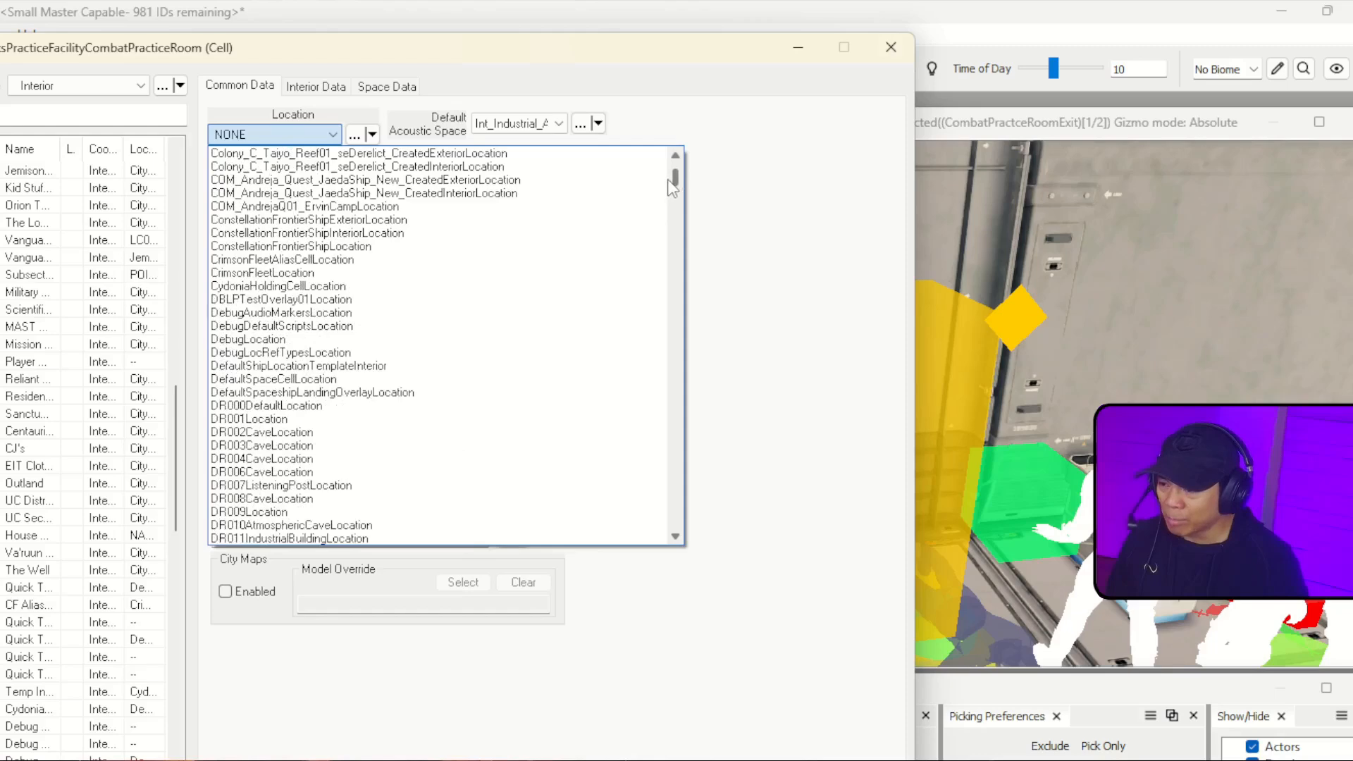
pyautogui.scroll(-6, 670, 178)
pyautogui.scroll(-6, 669, 186)
pyautogui.scroll(-10, 665, 181)
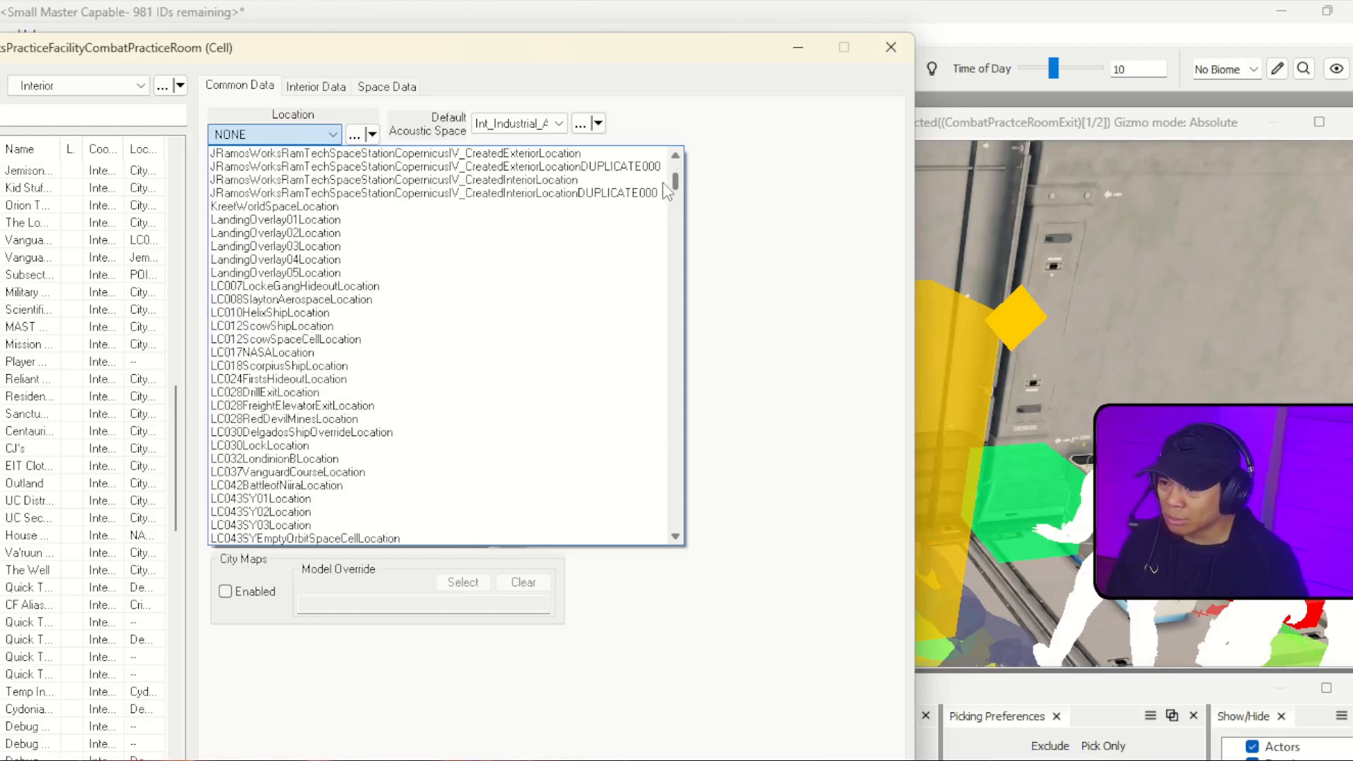
pyautogui.scroll(3, 520, 274)
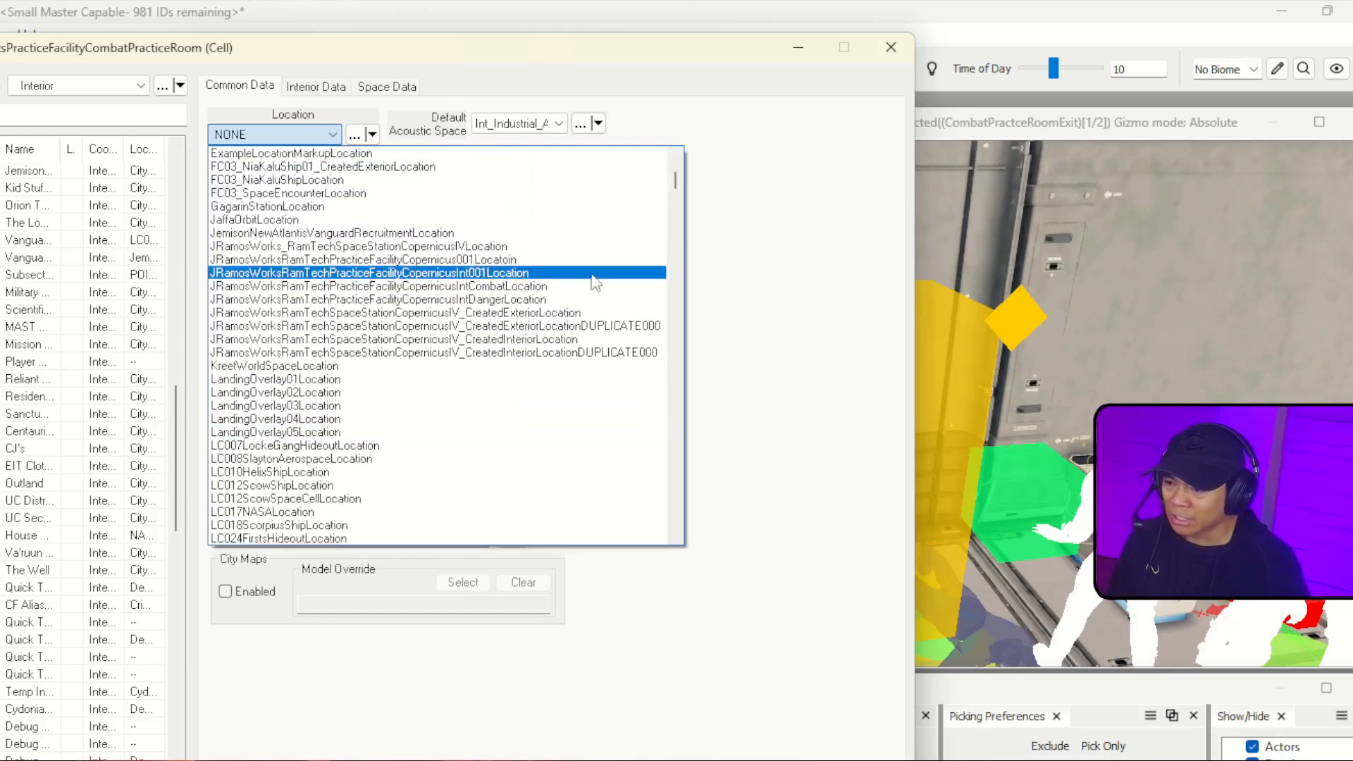
pyautogui.click(512, 288)
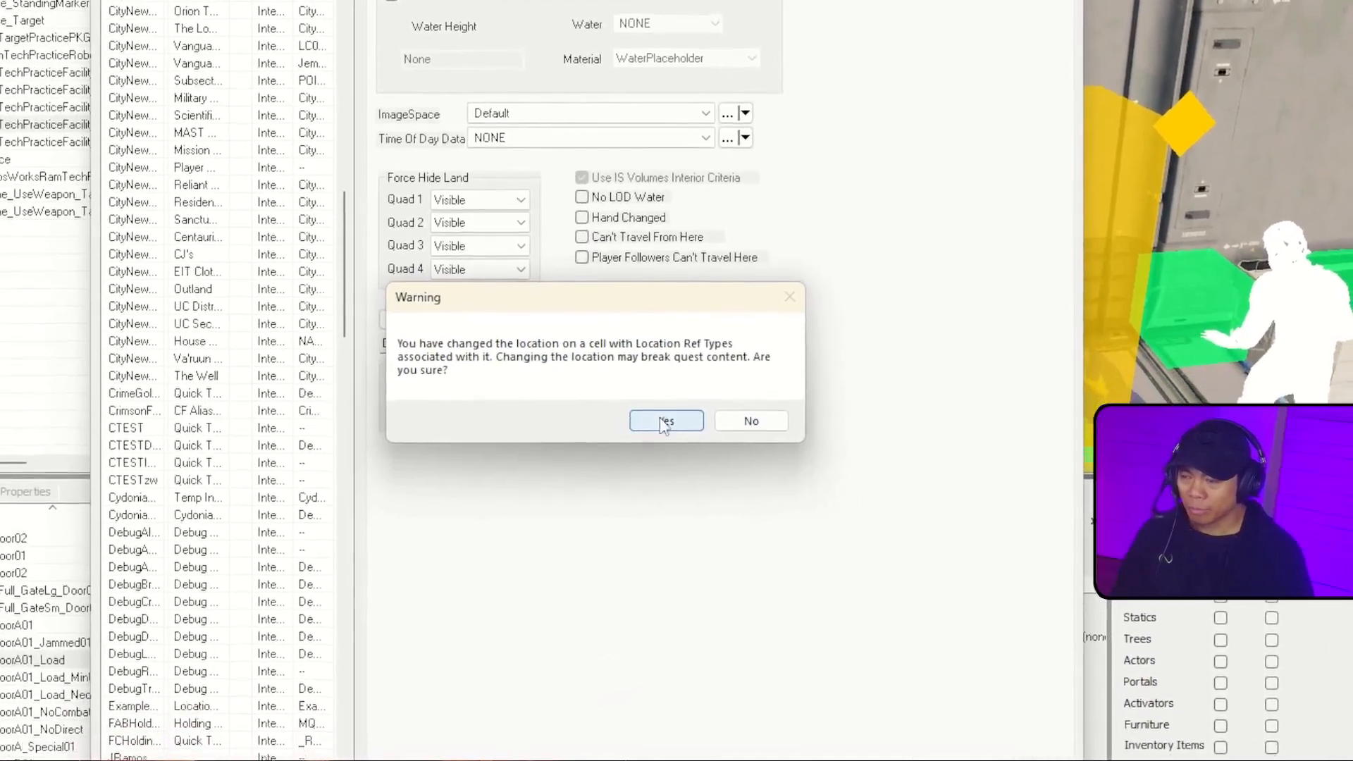
pyautogui.click(664, 421)
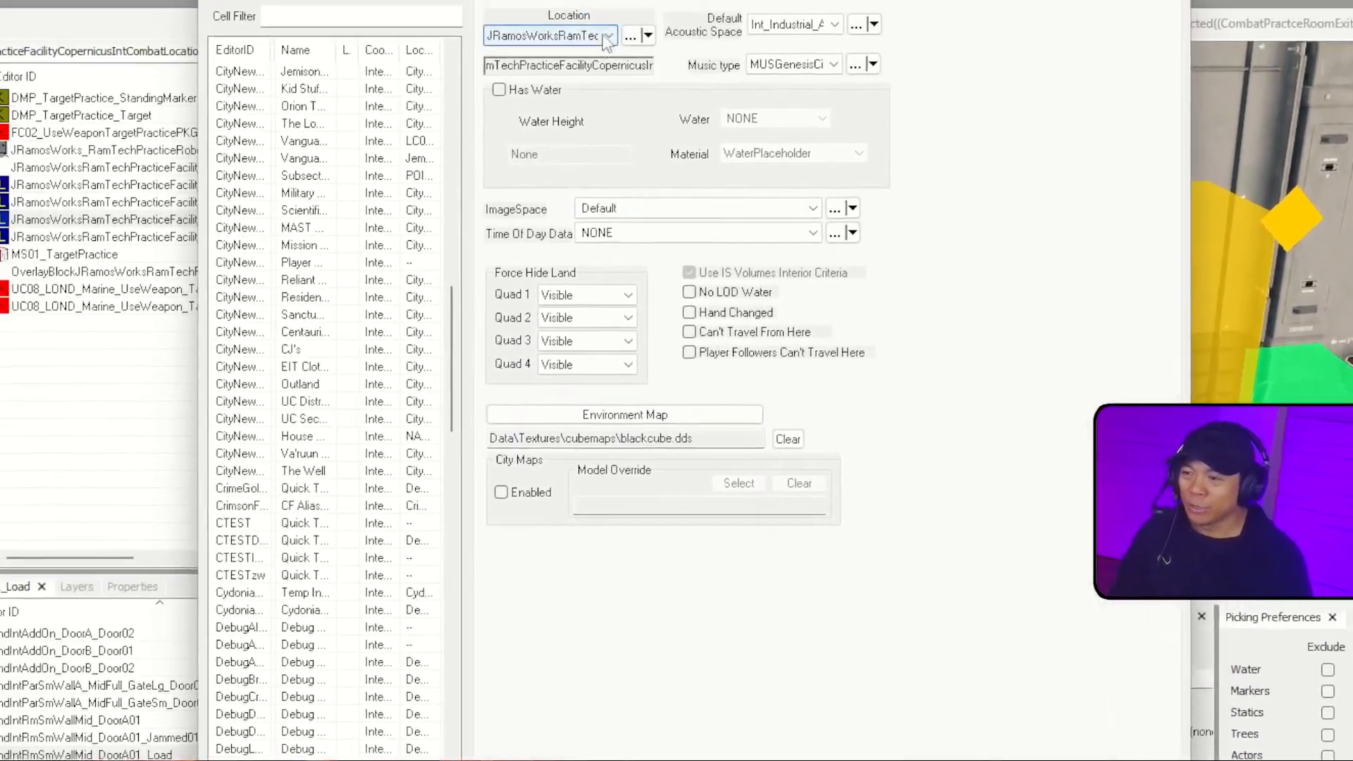
pyautogui.click(606, 34)
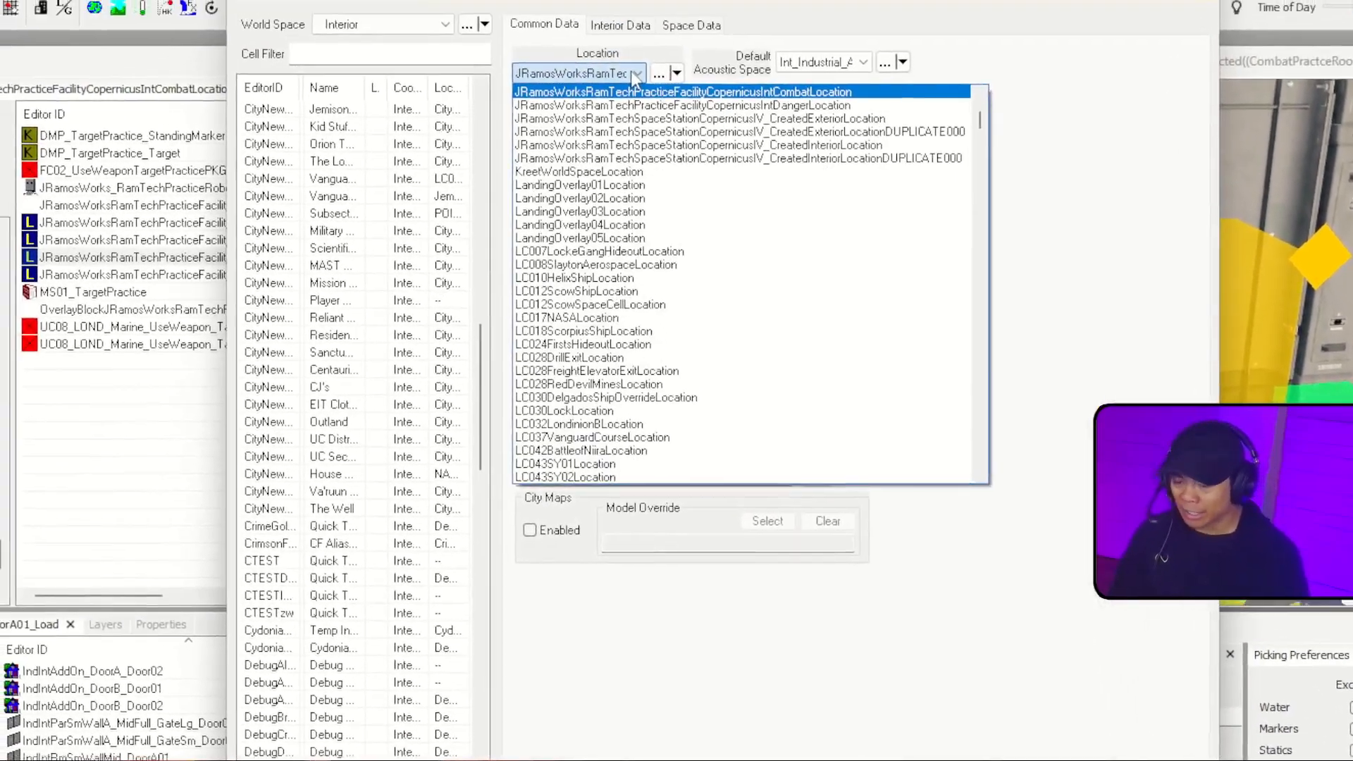
pyautogui.press('j')
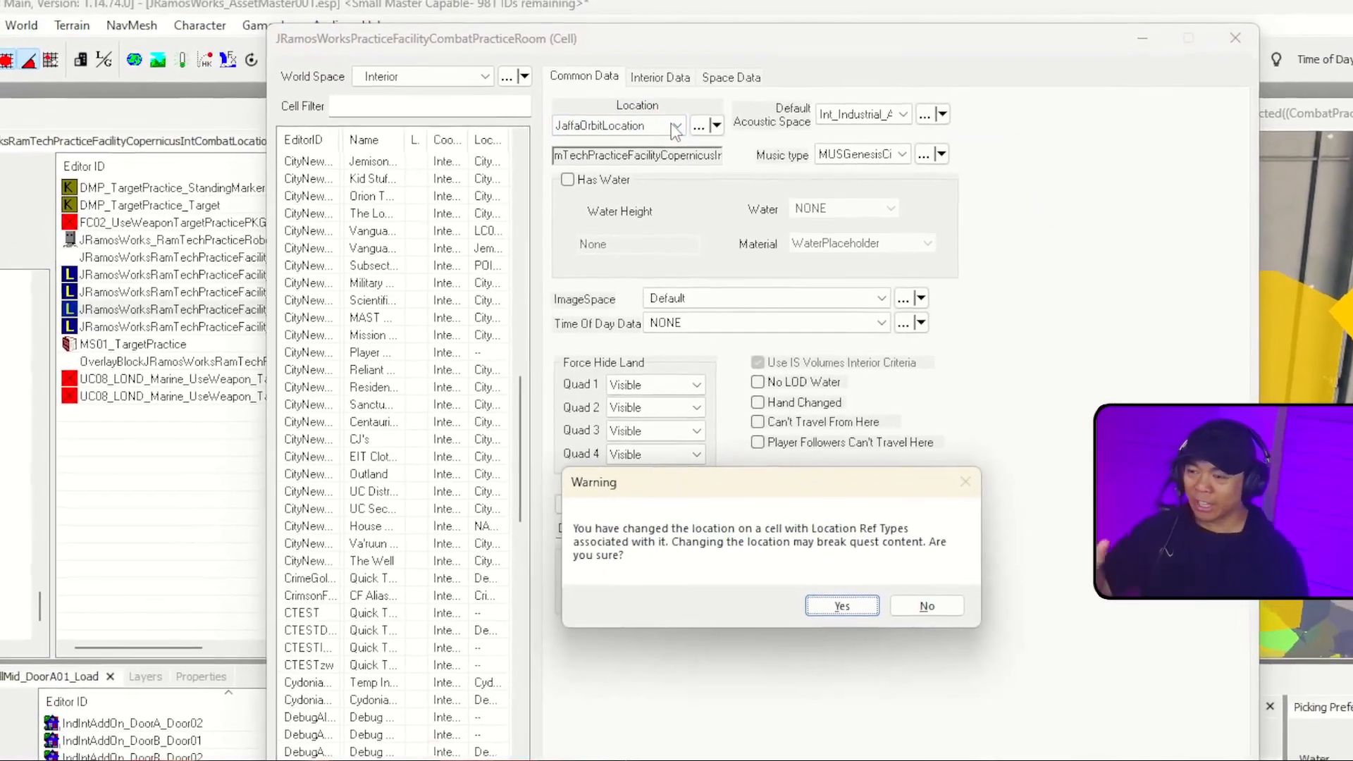
pyautogui.click(930, 613)
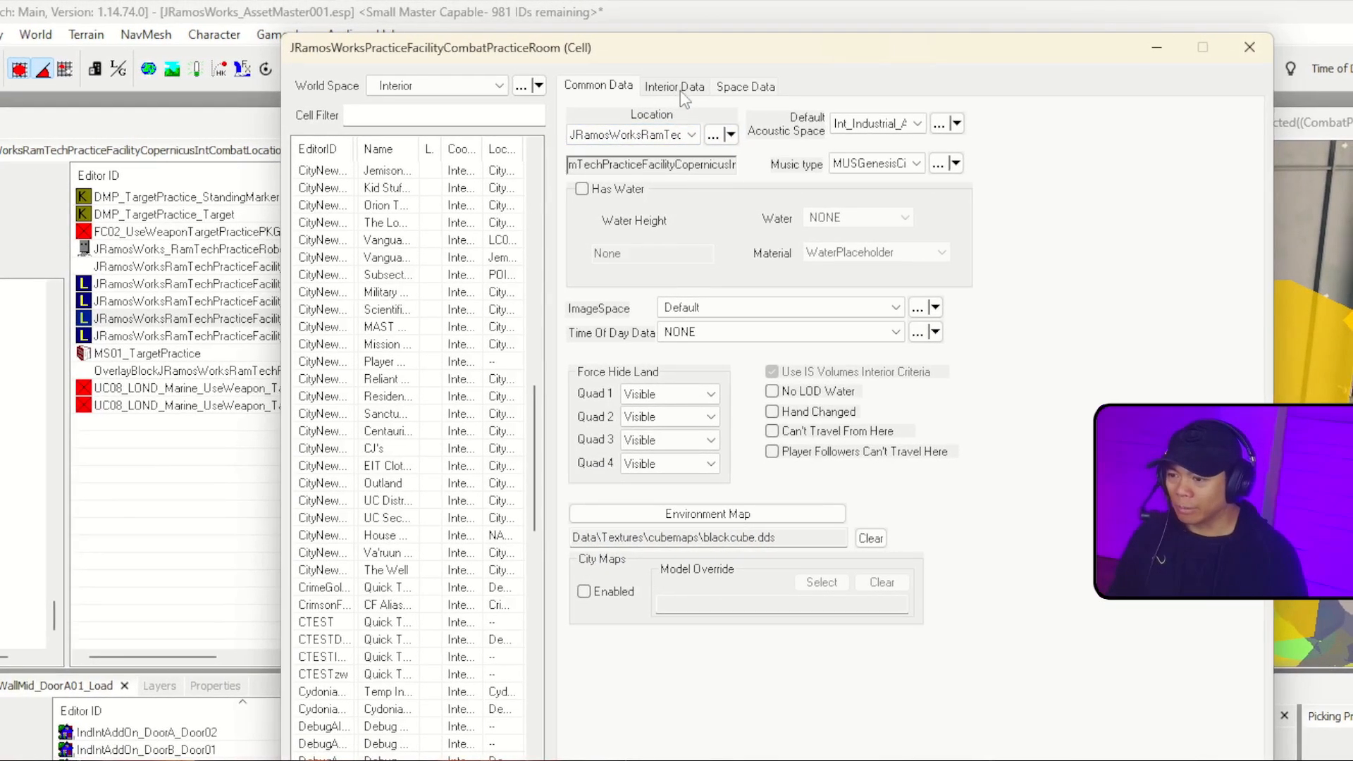
# - Finish editing the cell settings and load the JRamosWorksPracticeFacilityCombatPracticeRoom cell in the render window
pyautogui.click(678, 90)
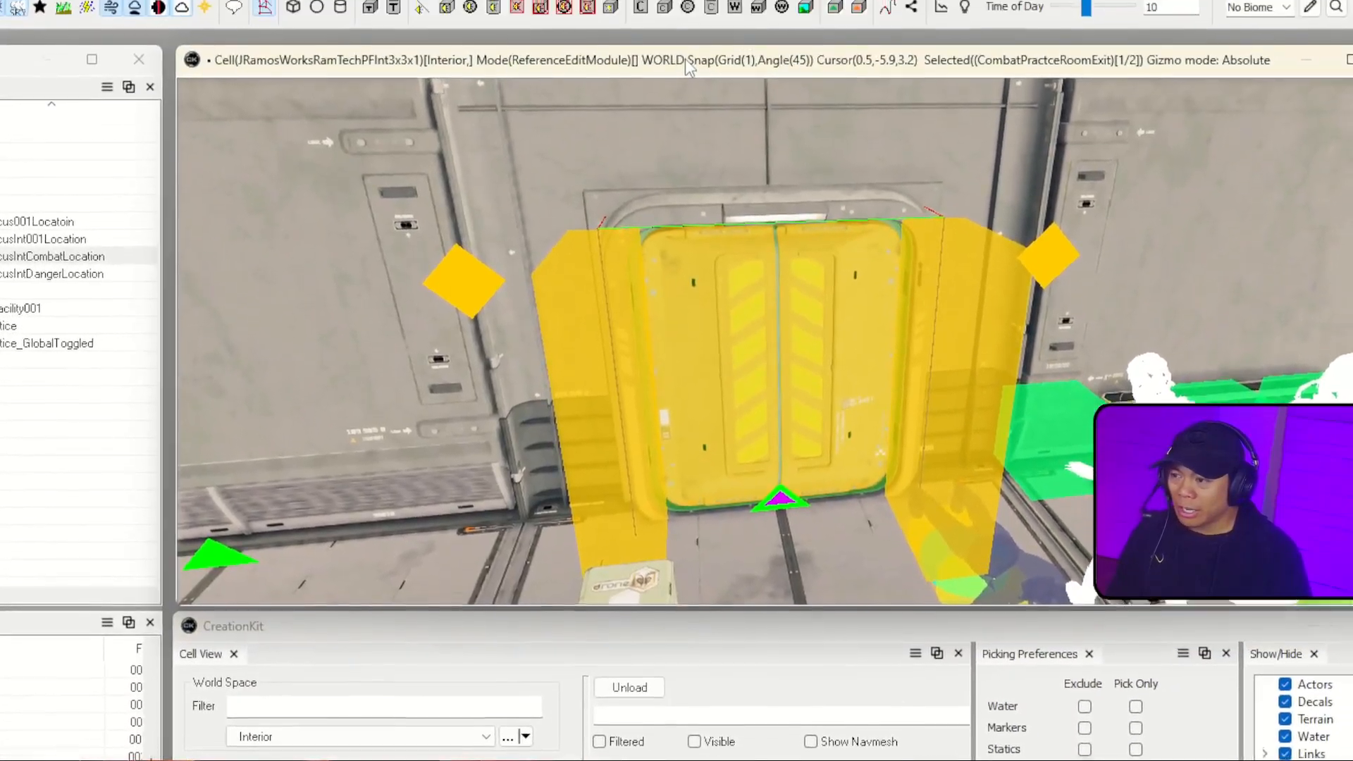
pyautogui.moveTo(693, 50); pyautogui.dragTo(693, 51, button='right')
pyautogui.press('s')
pyautogui.press('w')
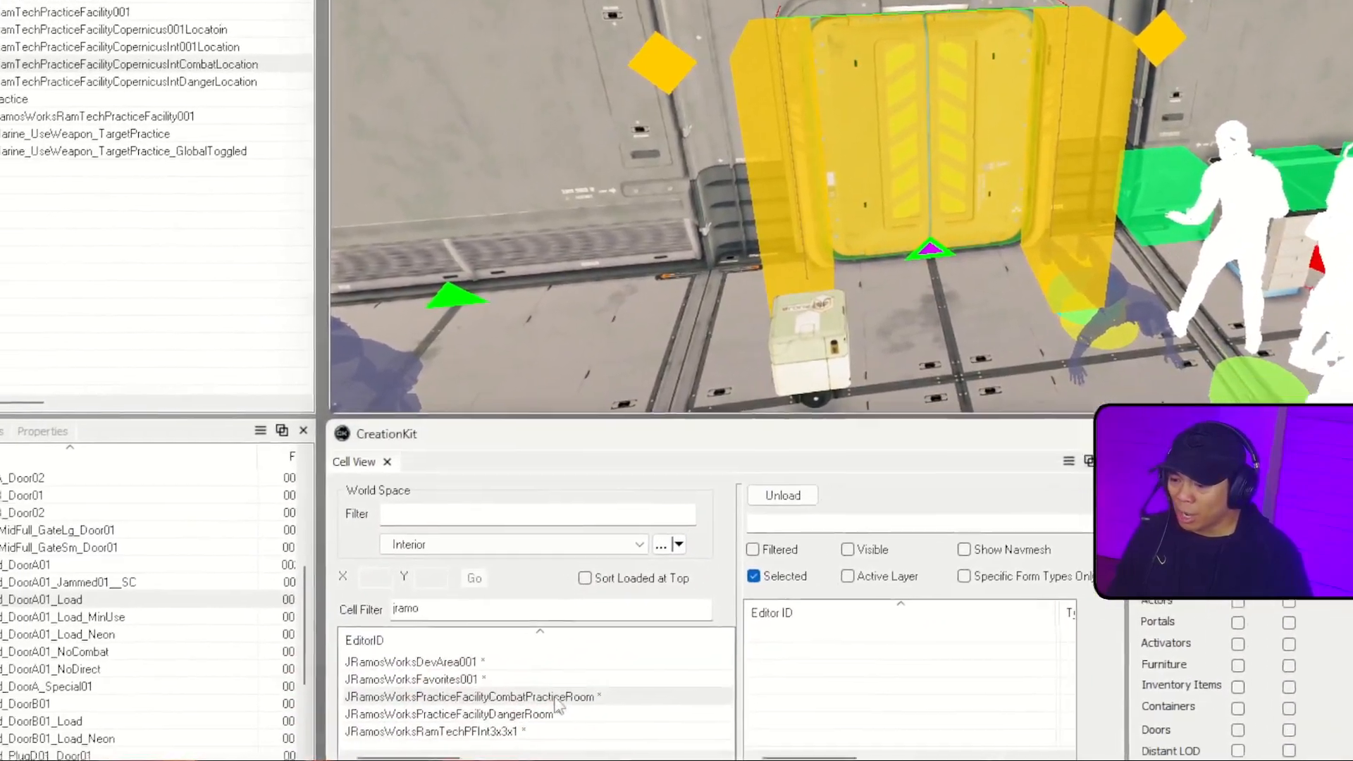
pyautogui.doubleClick(556, 697)
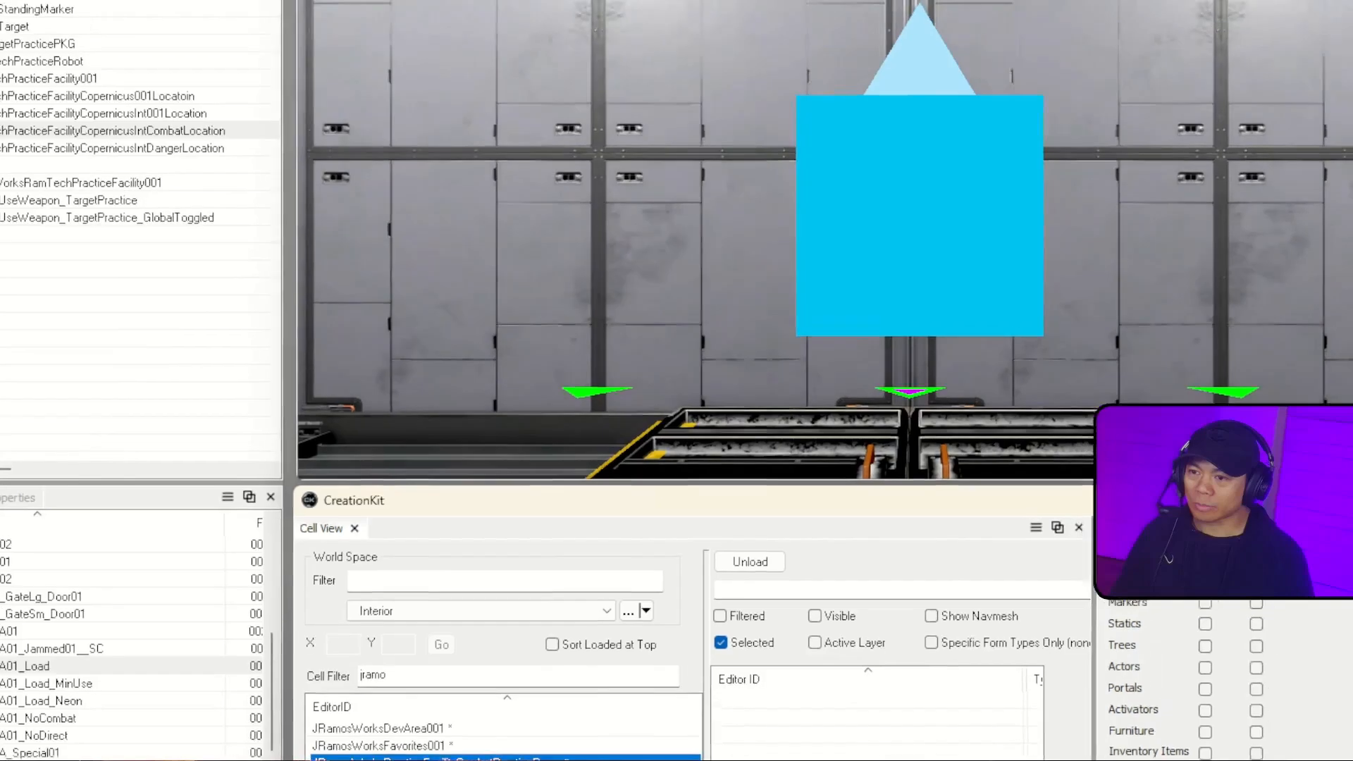
# - Select every practice robot in both rows along the combat room's wall and delete them all
pyautogui.keyDown('shift'); pyautogui.moveTo(880, 46); pyautogui.dragTo(944, 275, button='middle'); pyautogui.keyUp('shift')
pyautogui.scroll(5, 951, 239)
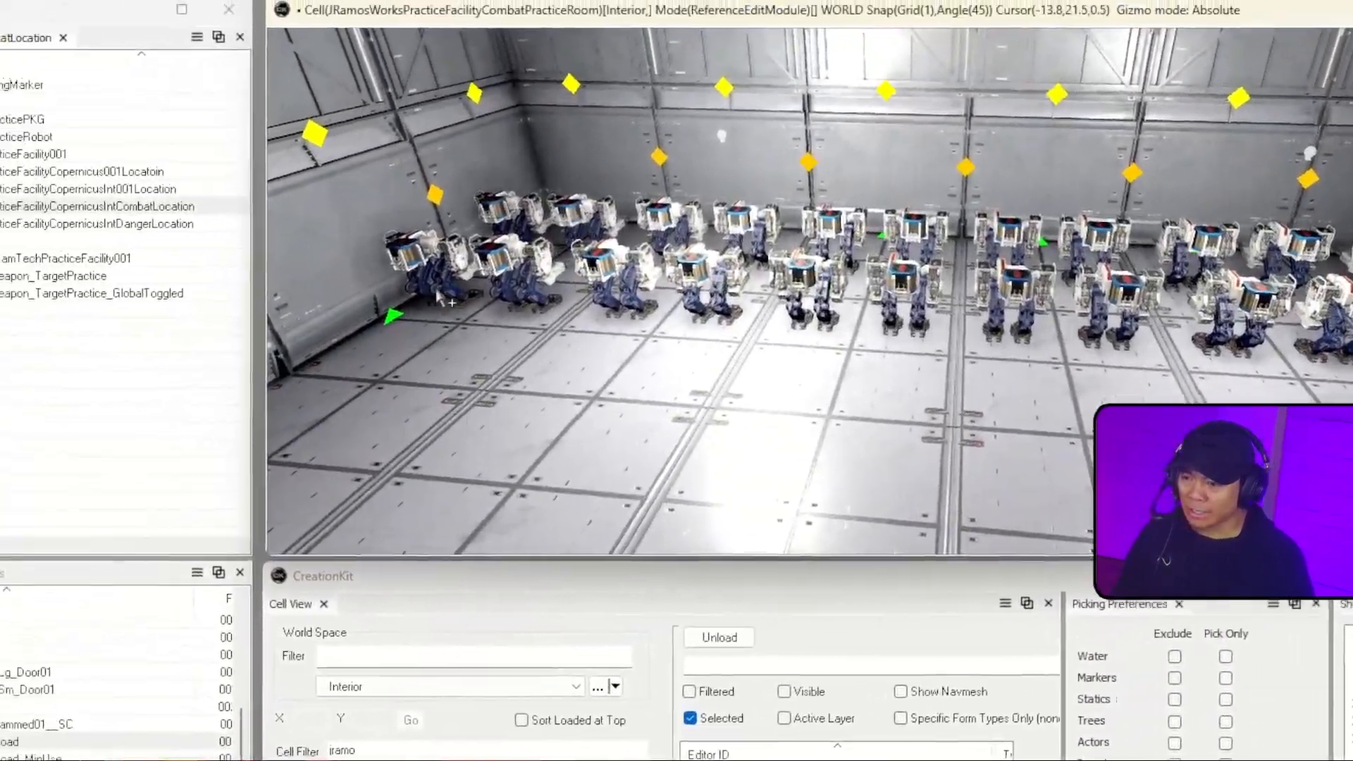
pyautogui.click(337, 246)
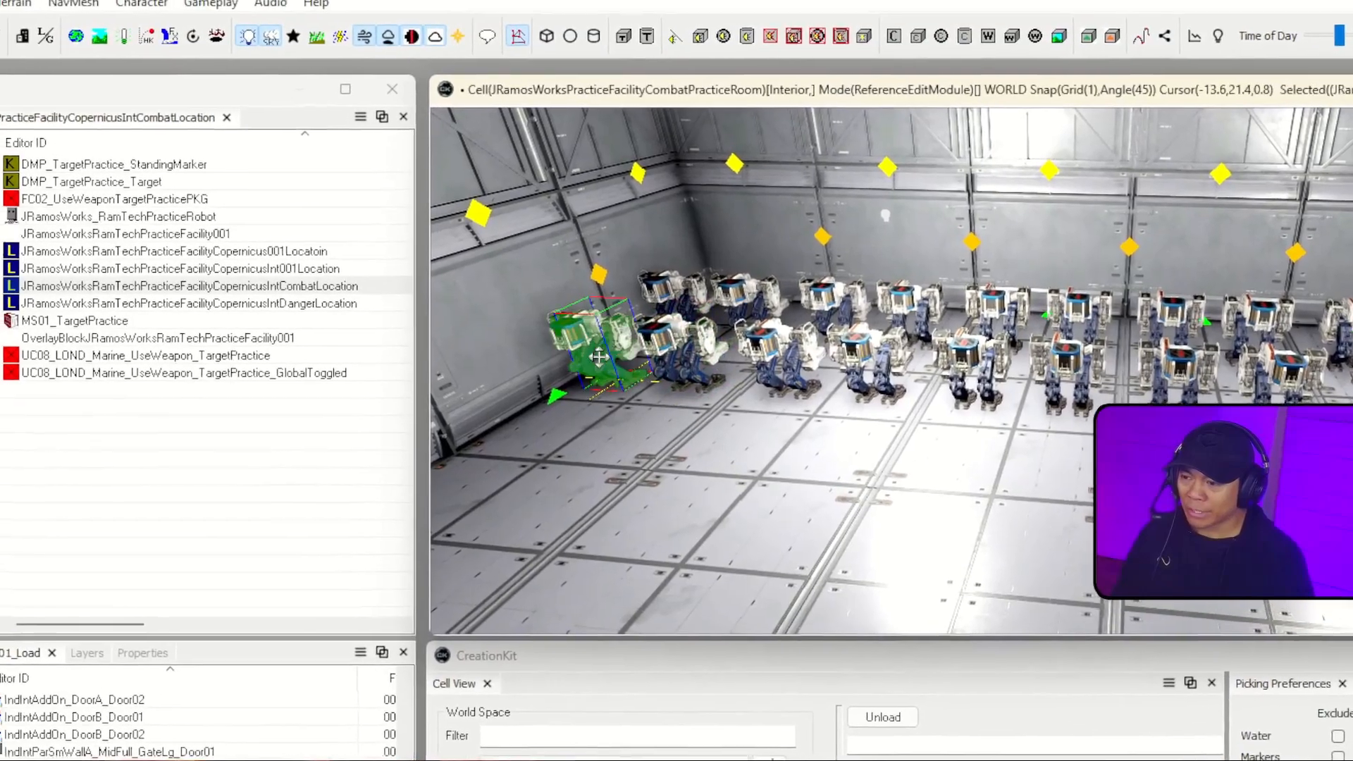
pyautogui.keyDown('ctrl'); pyautogui.click(564, 361); pyautogui.keyUp('ctrl')
pyautogui.keyDown('ctrl'); pyautogui.click(669, 313); pyautogui.keyUp('ctrl')
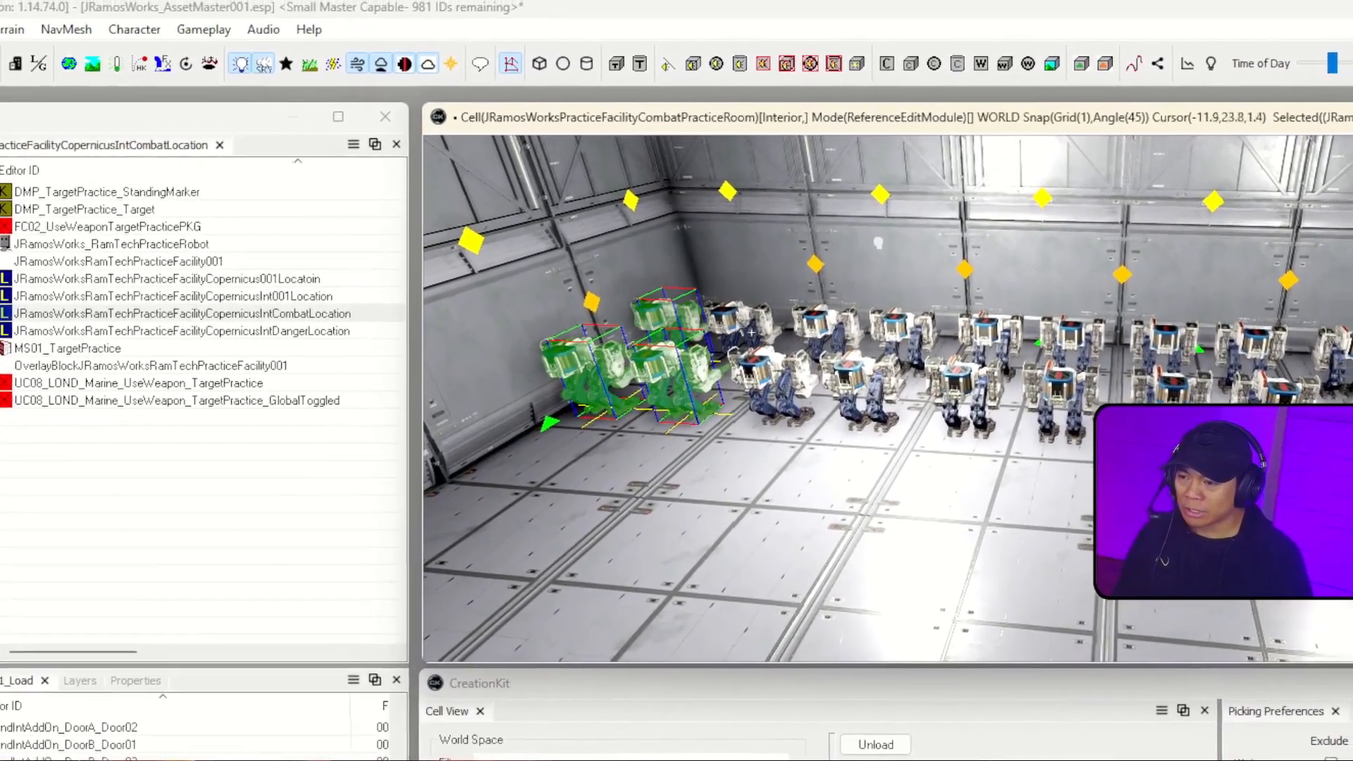
pyautogui.keyDown('ctrl'); pyautogui.click(740, 317); pyautogui.keyUp('ctrl')
pyautogui.keyDown('ctrl'); pyautogui.click(824, 320); pyautogui.keyUp('ctrl')
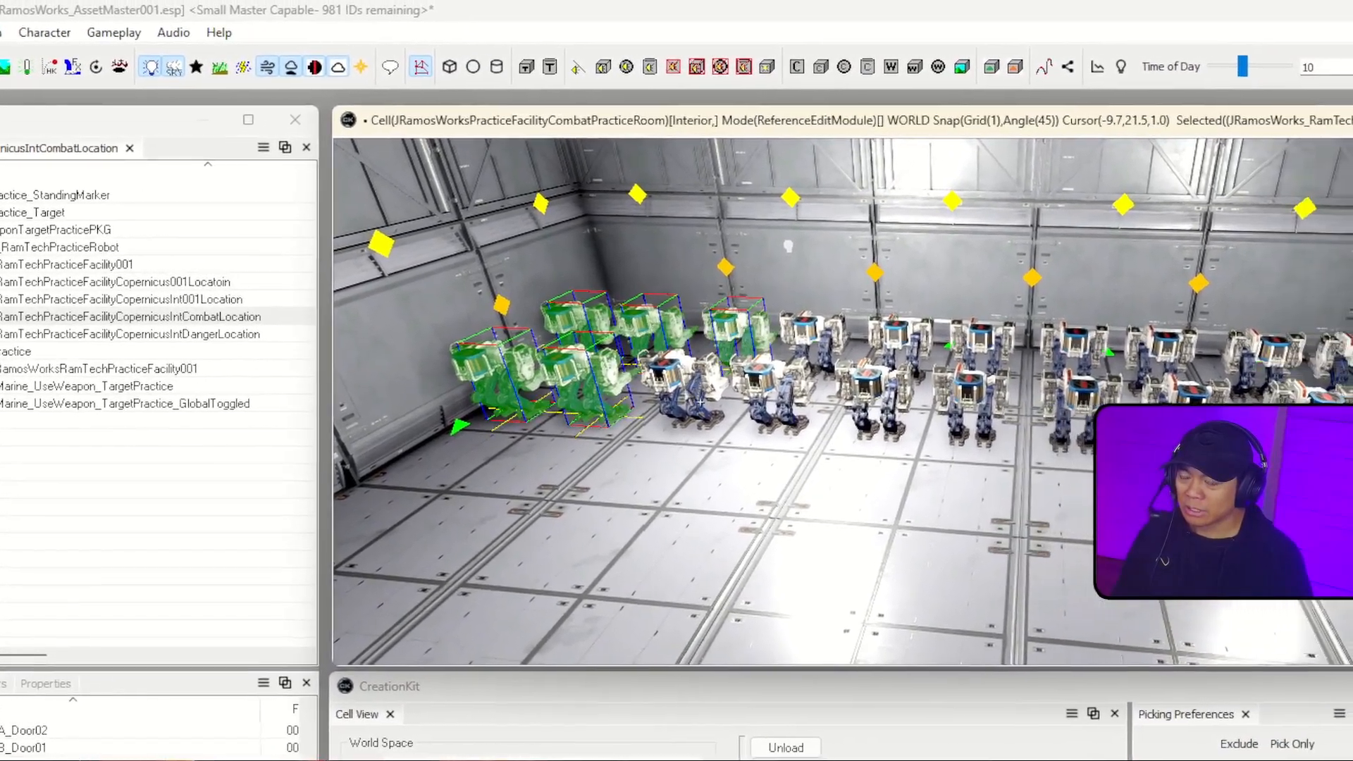
pyautogui.keyDown('ctrl'); pyautogui.click(701, 401); pyautogui.keyUp('ctrl')
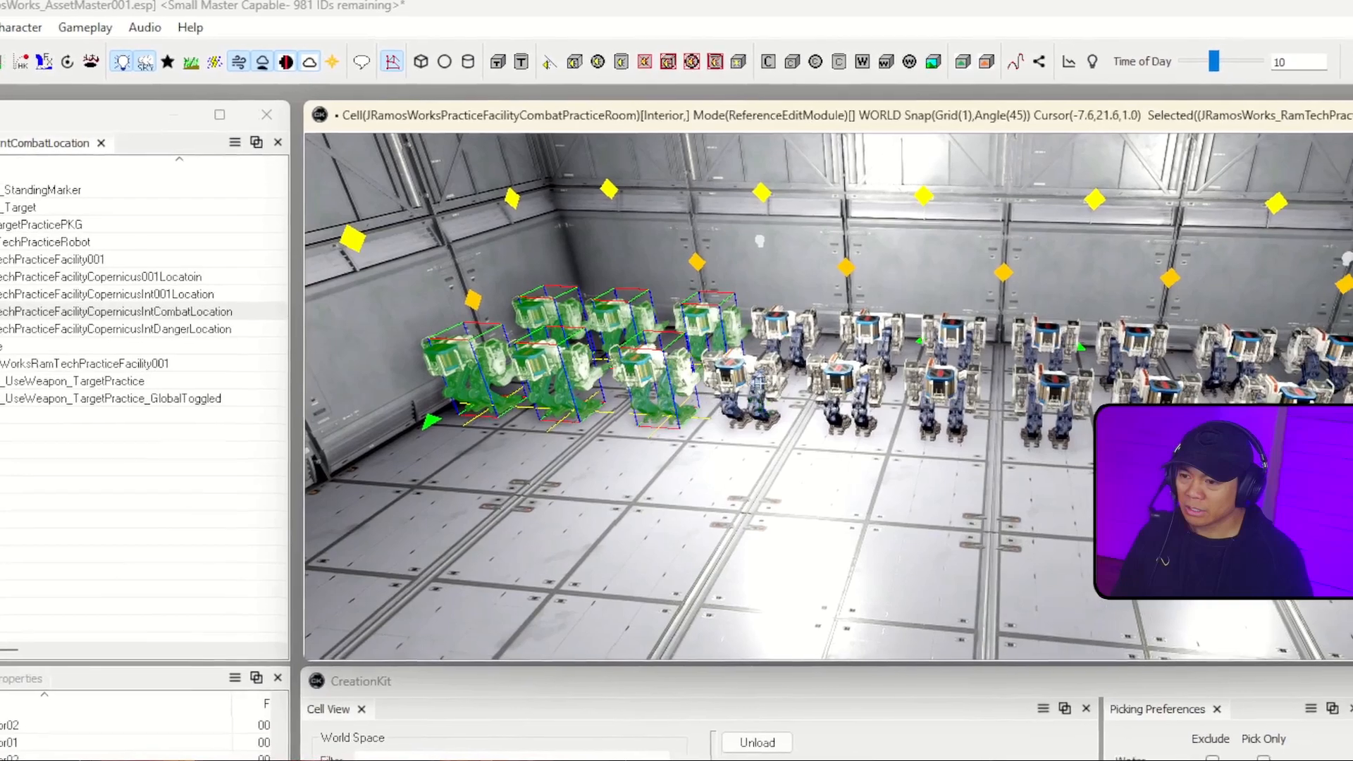
pyautogui.keyDown('ctrl'); pyautogui.click(811, 331); pyautogui.keyUp('ctrl')
pyautogui.keyDown('ctrl'); pyautogui.click(874, 391); pyautogui.keyUp('ctrl')
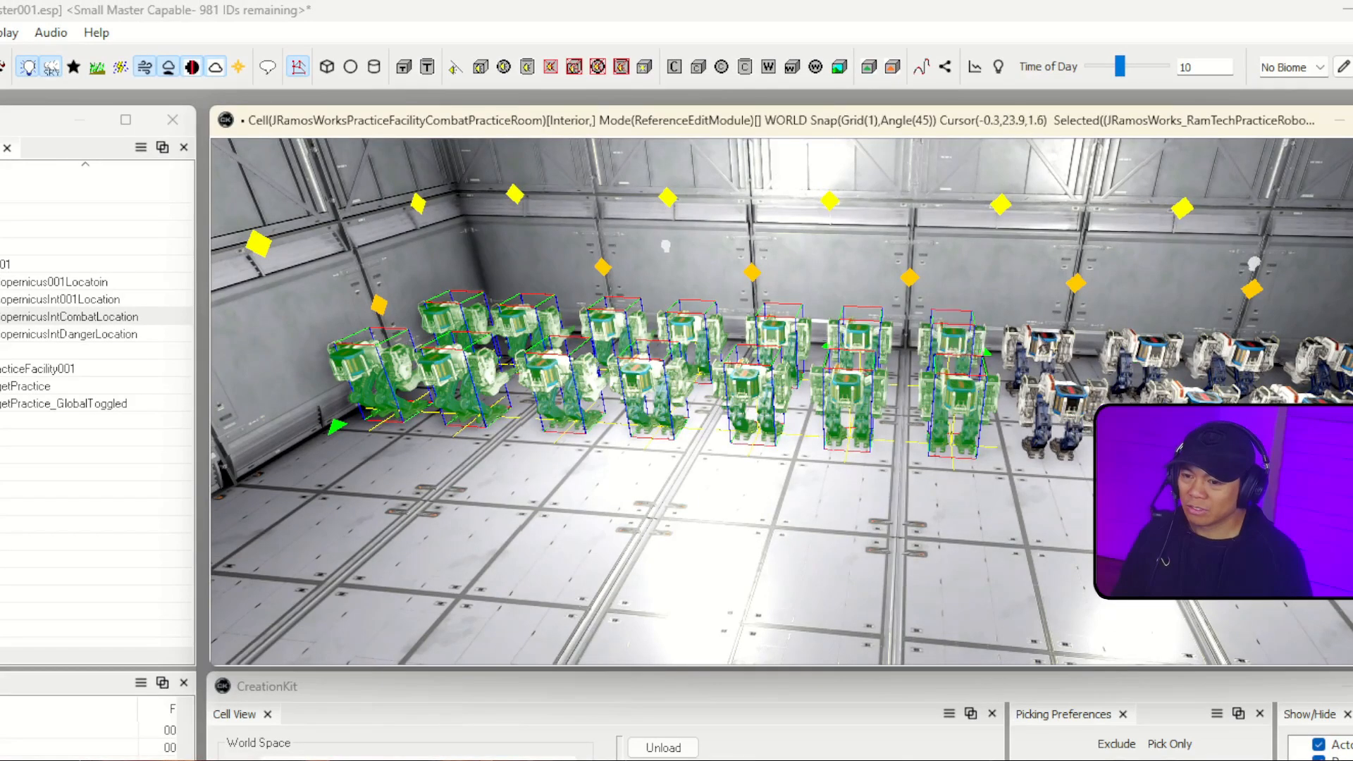
pyautogui.keyDown('ctrl'); pyautogui.click(1065, 399); pyautogui.keyUp('ctrl')
pyautogui.keyDown('ctrl'); pyautogui.click(1145, 350); pyautogui.keyUp('ctrl')
pyautogui.keyDown('ctrl'); pyautogui.click(1193, 395); pyautogui.keyUp('ctrl')
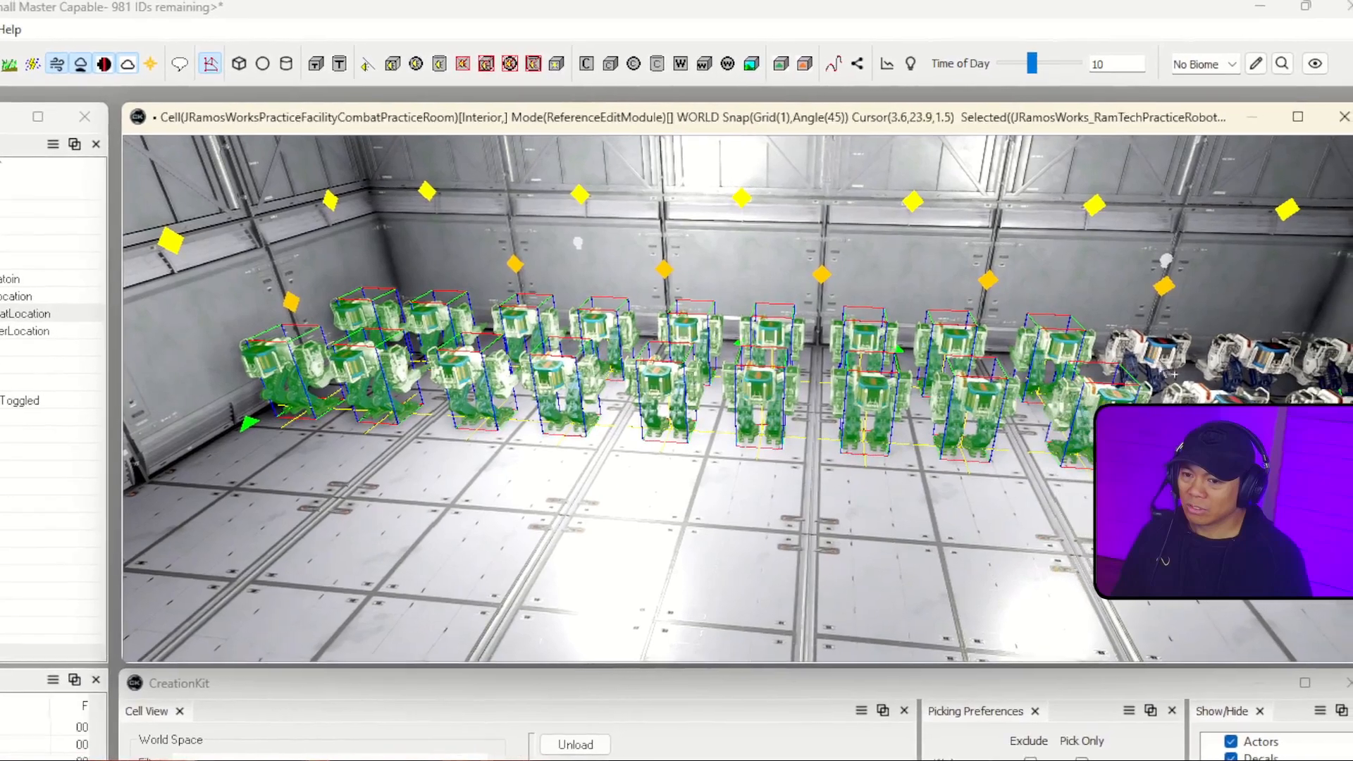
pyautogui.keyDown('ctrl'); pyautogui.click(1166, 356); pyautogui.keyUp('ctrl')
pyautogui.keyDown('ctrl'); pyautogui.click(1220, 395); pyautogui.keyUp('ctrl')
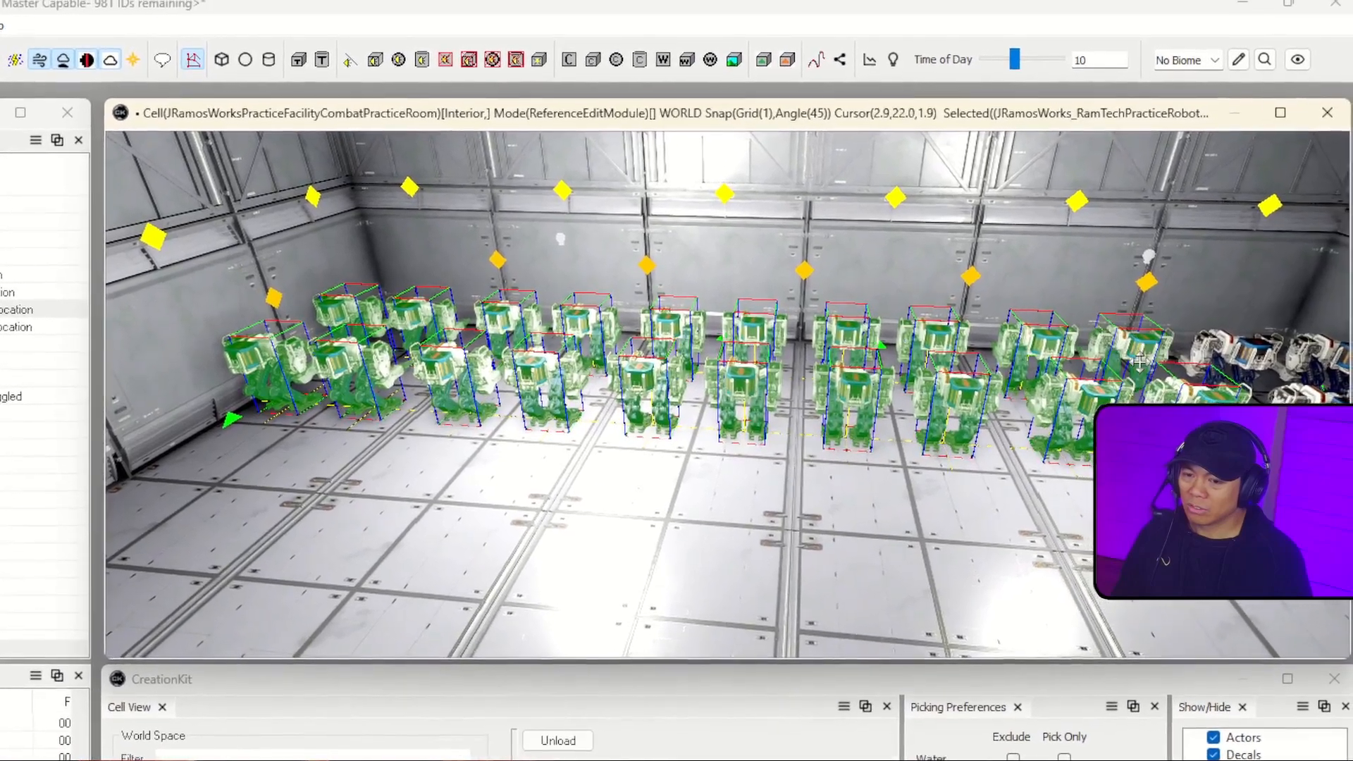
pyautogui.moveTo(1220, 395); pyautogui.dragTo(1261, 396, button='right')
pyautogui.press('d')
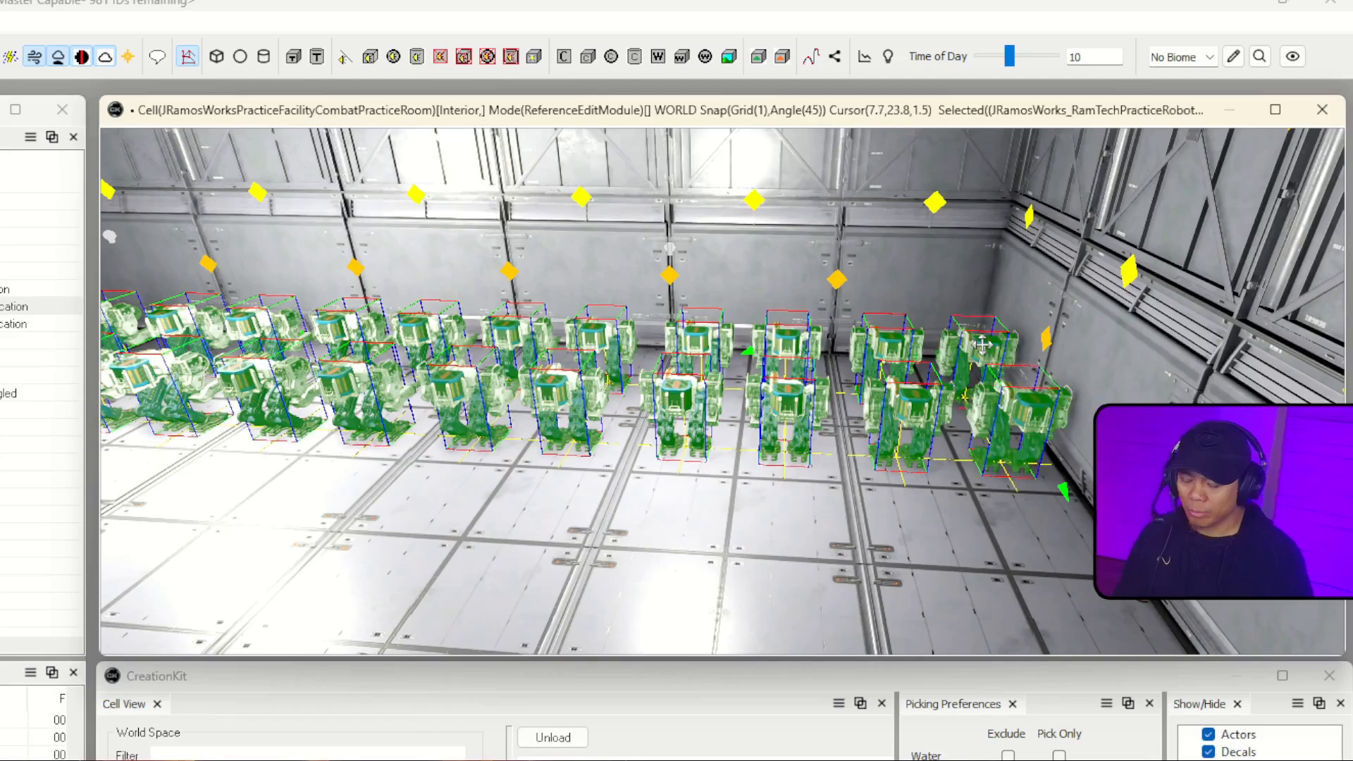
# - Examine the combat practice room's floor, walls and entrance door from several viewpoints
pyautogui.press('s')
pyautogui.moveTo(740, 169); pyautogui.dragTo(634, 176, button='right')
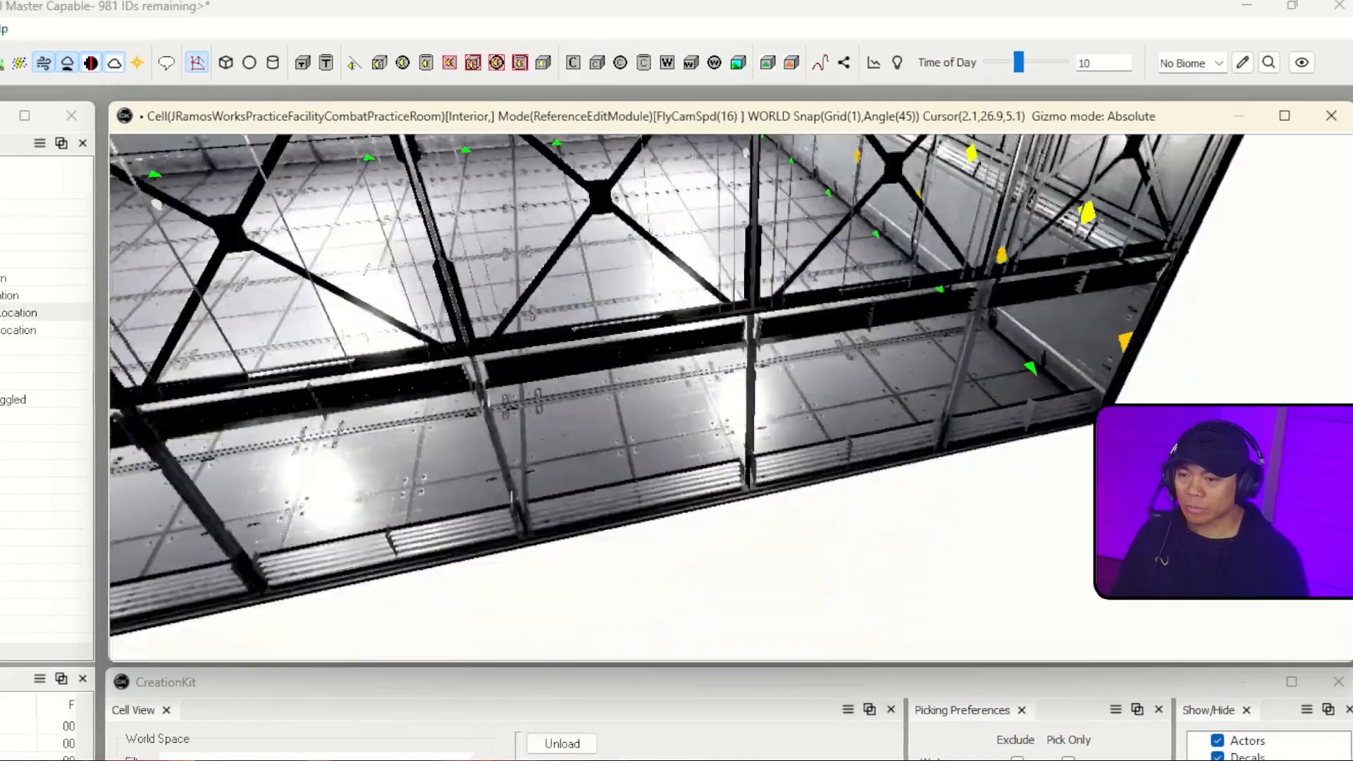
pyautogui.moveTo(818, 25)
pyautogui.mouseDown(button='right')
pyautogui.moveTo(796, 43)
pyautogui.moveTo(817, 26)
pyautogui.mouseUp(button='right')
pyautogui.press('w')
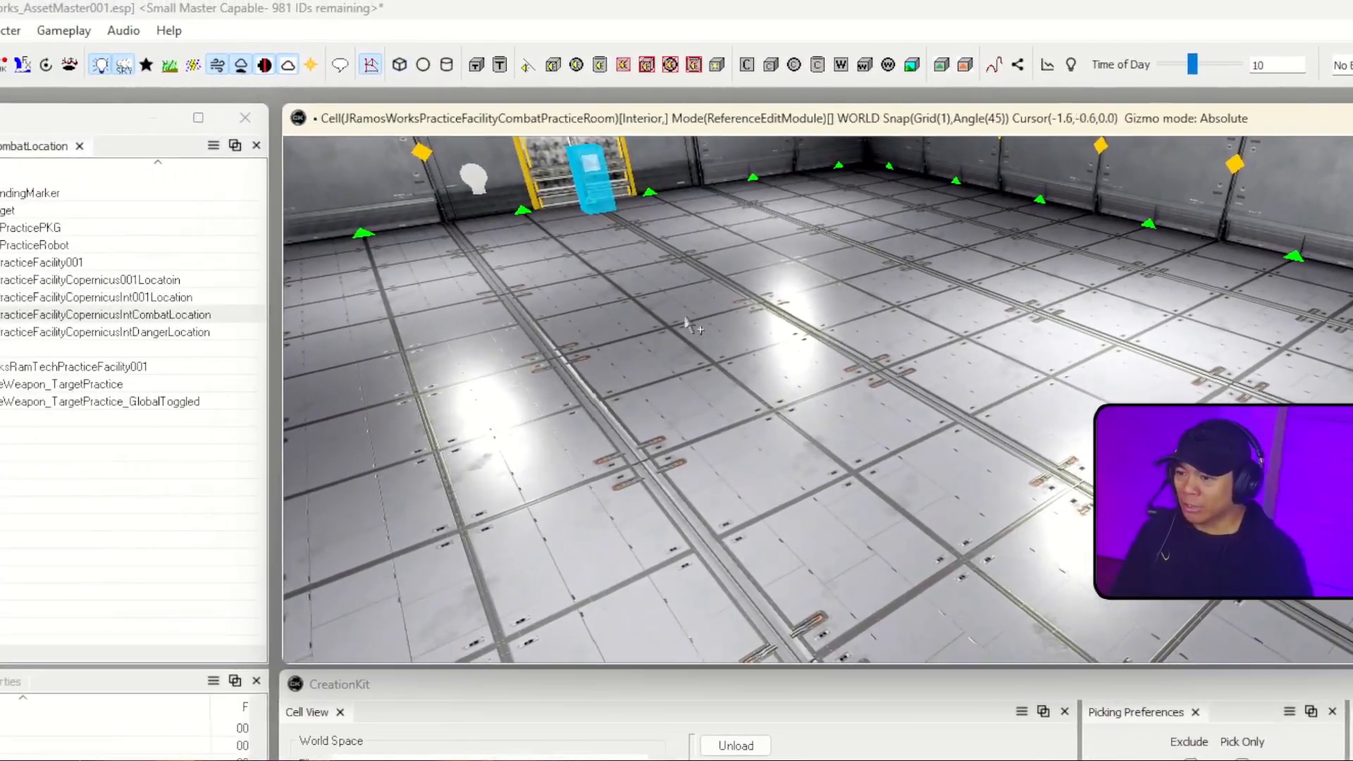
pyautogui.press('s')
pyautogui.moveTo(630, 215); pyautogui.dragTo(556, 191, button='right')
pyautogui.press('w')
pyautogui.moveTo(708, 42)
pyautogui.mouseDown(button='right')
pyautogui.moveTo(683, 46)
pyautogui.moveTo(708, 15)
pyautogui.mouseUp(button='right')
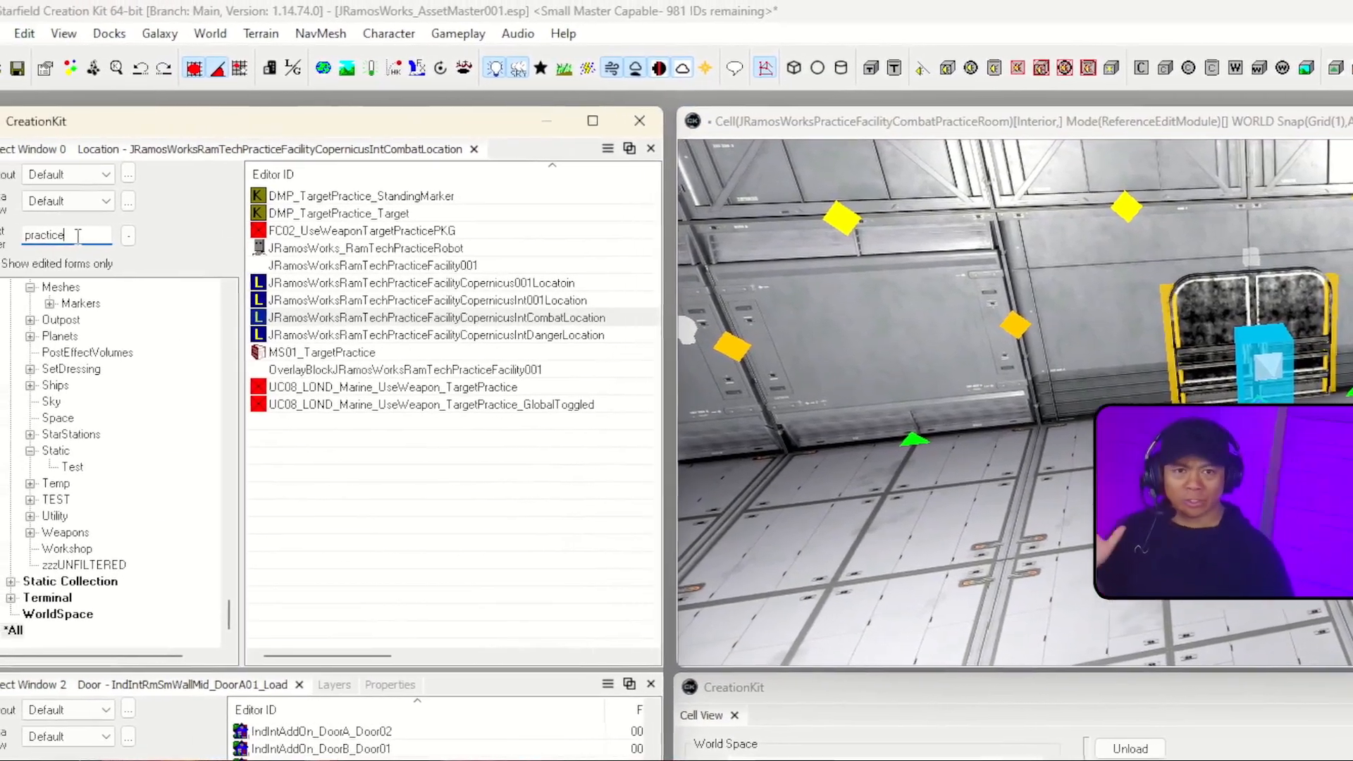
# - Filter the objects by nav*seed and place a NavMeshSeedMarker on the floor in front of the combat room's door
pyautogui.doubleClick(95, 236)
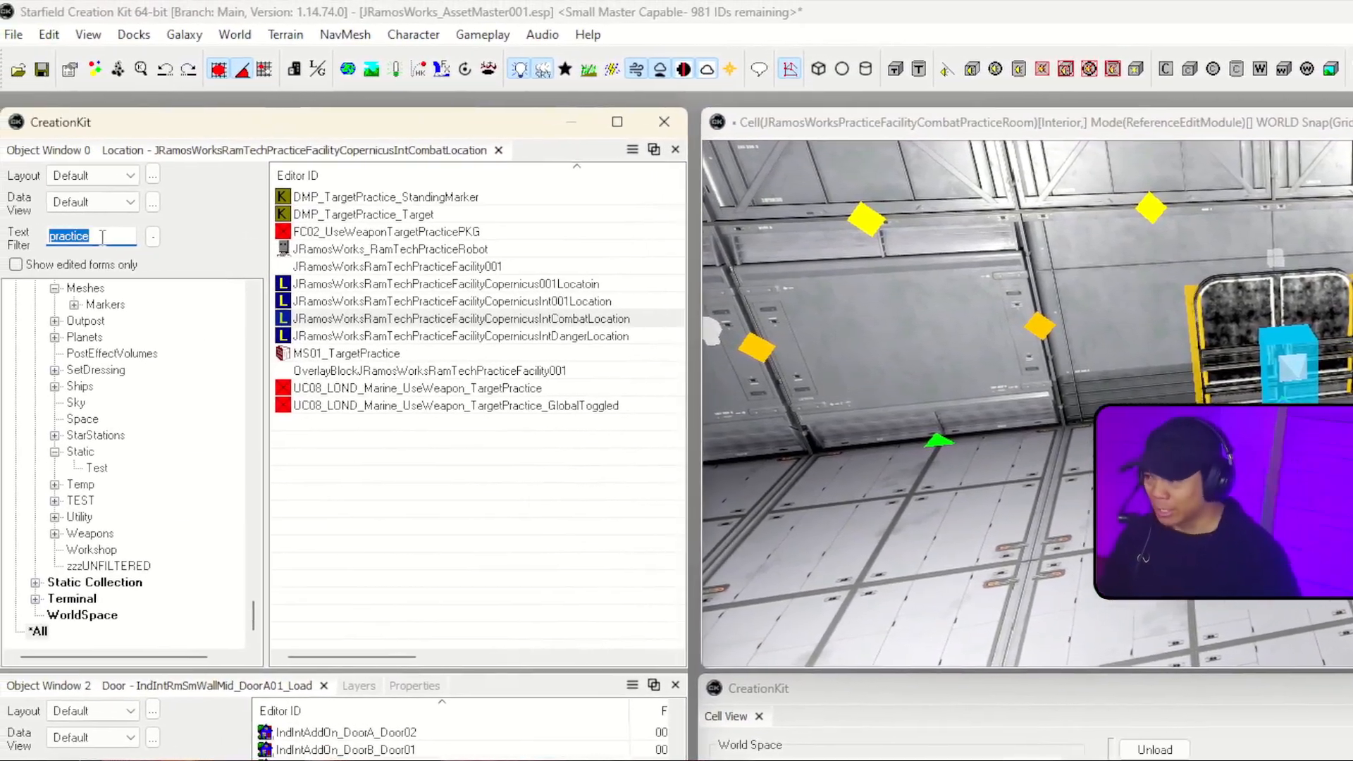
pyautogui.write('na')
pyautogui.write('*')
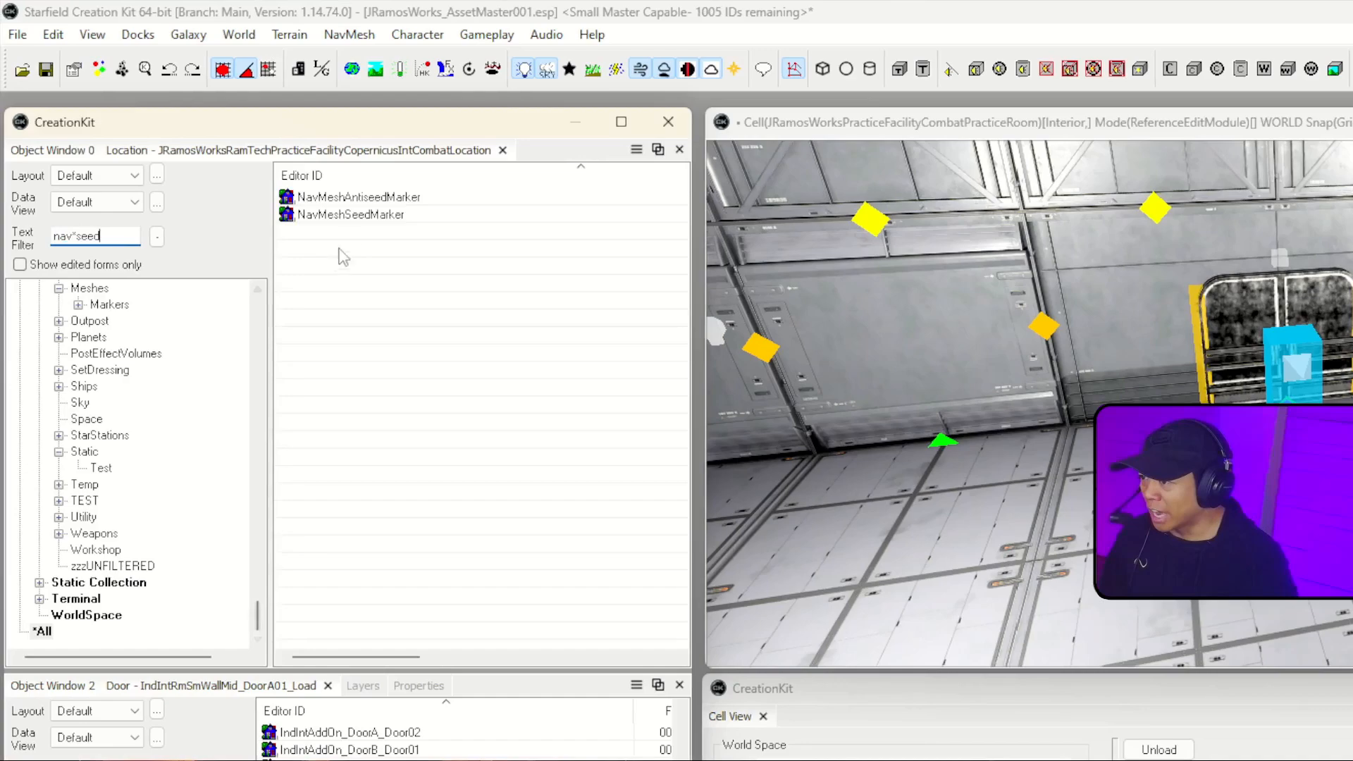
pyautogui.click(358, 216)
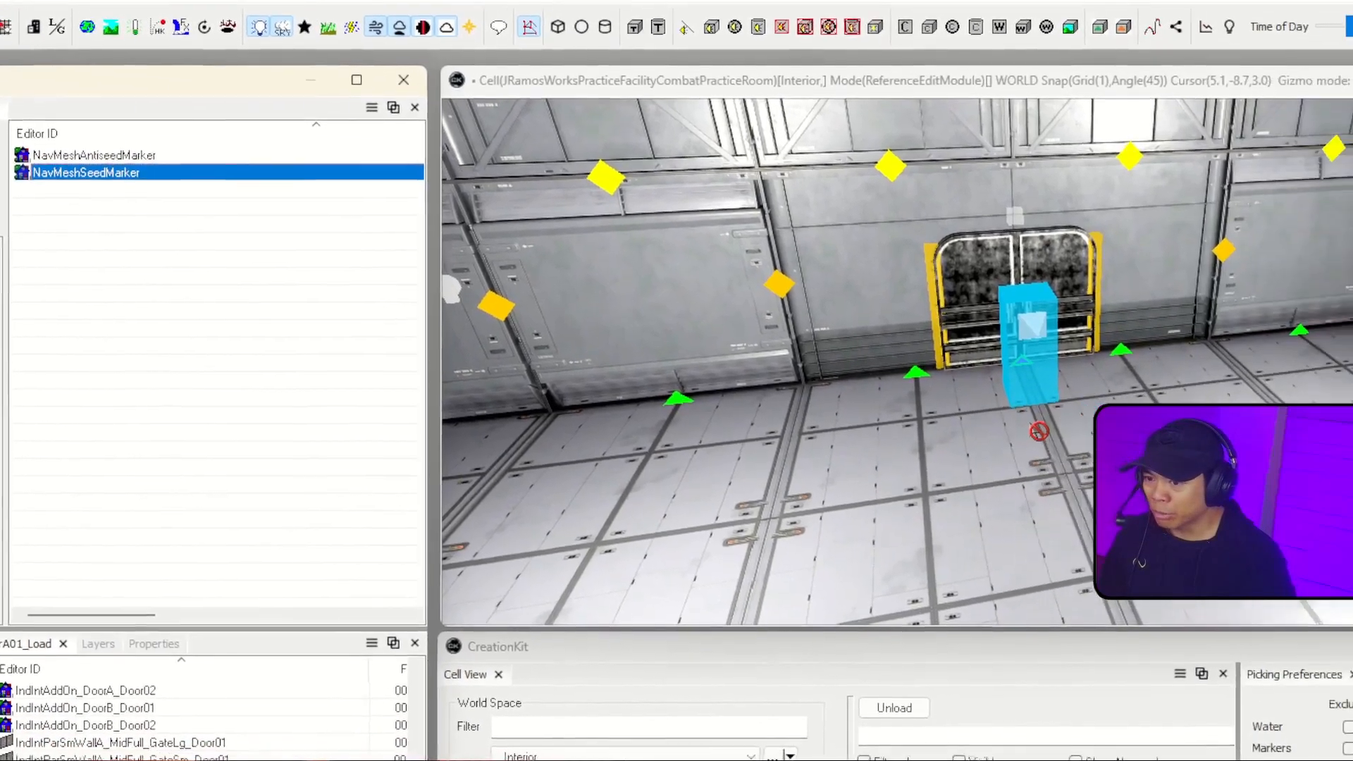
pyautogui.moveTo(1039, 431); pyautogui.dragTo(1038, 423)
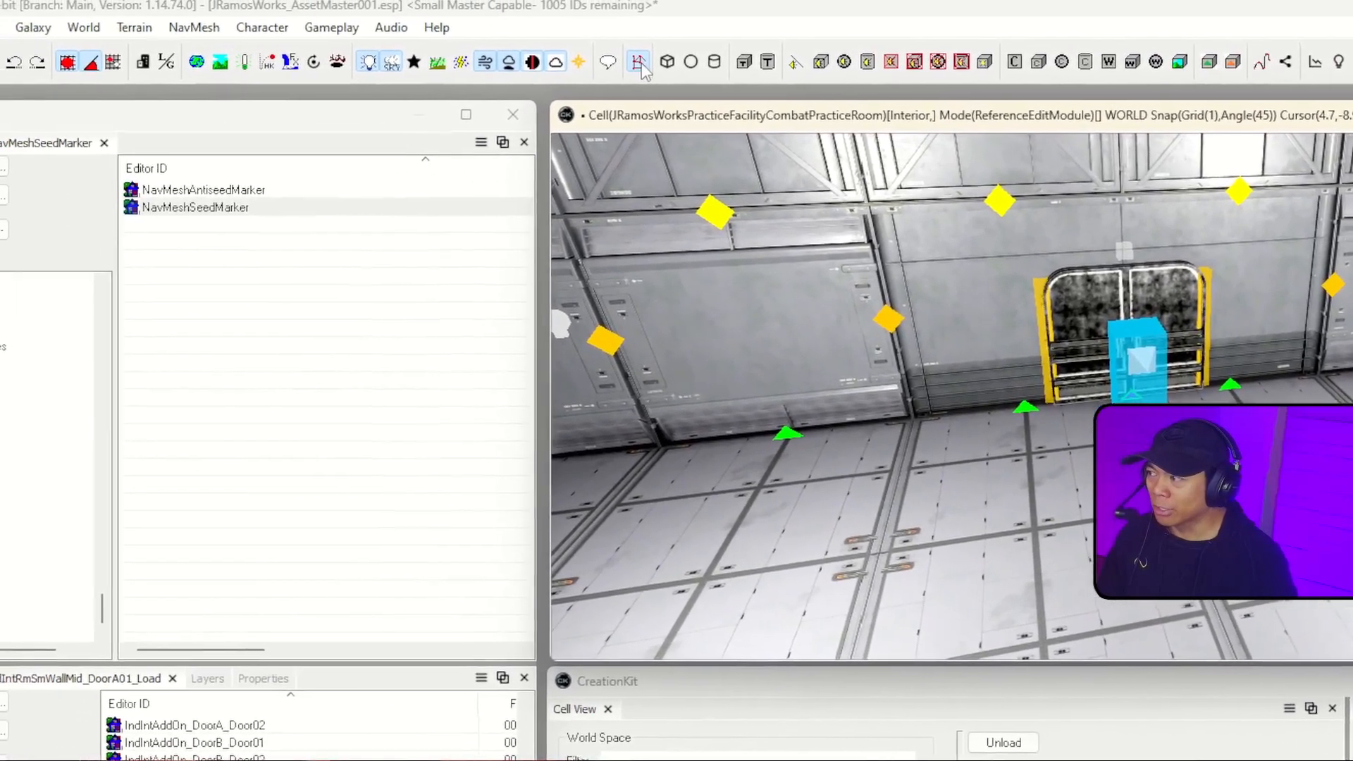
# - Switch to navmesh editing, generate the combat room's Recast navmesh with the existing options, and inspect its coverage across the floor
pyautogui.click(515, 42)
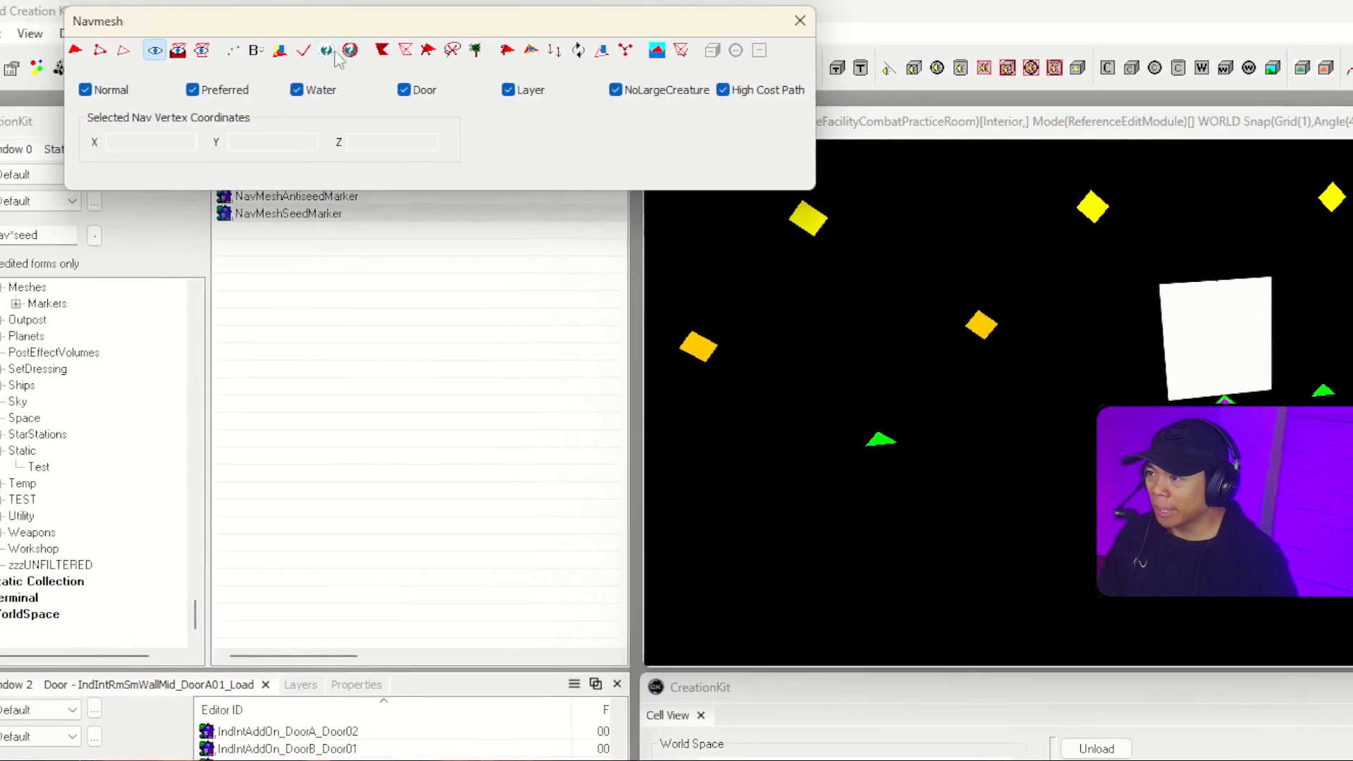
pyautogui.click(350, 52)
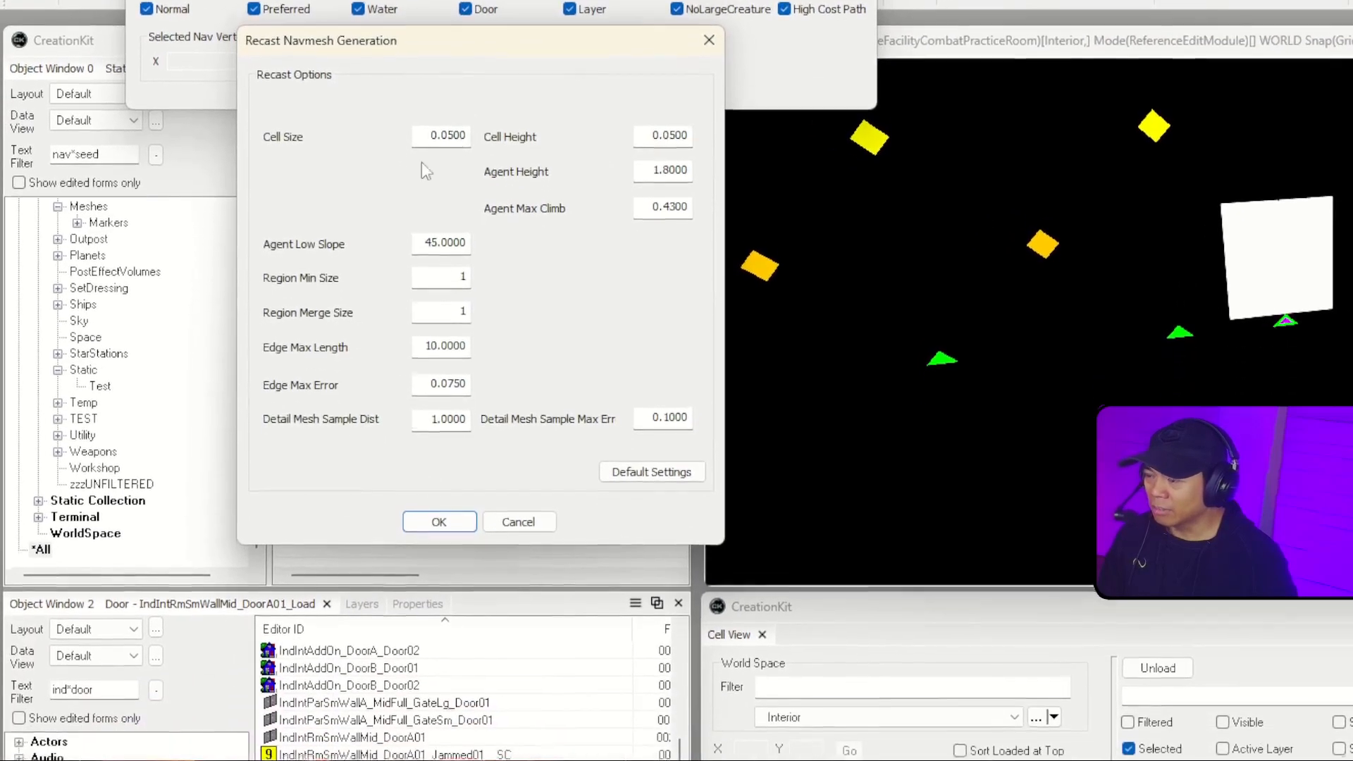
pyautogui.click(439, 540)
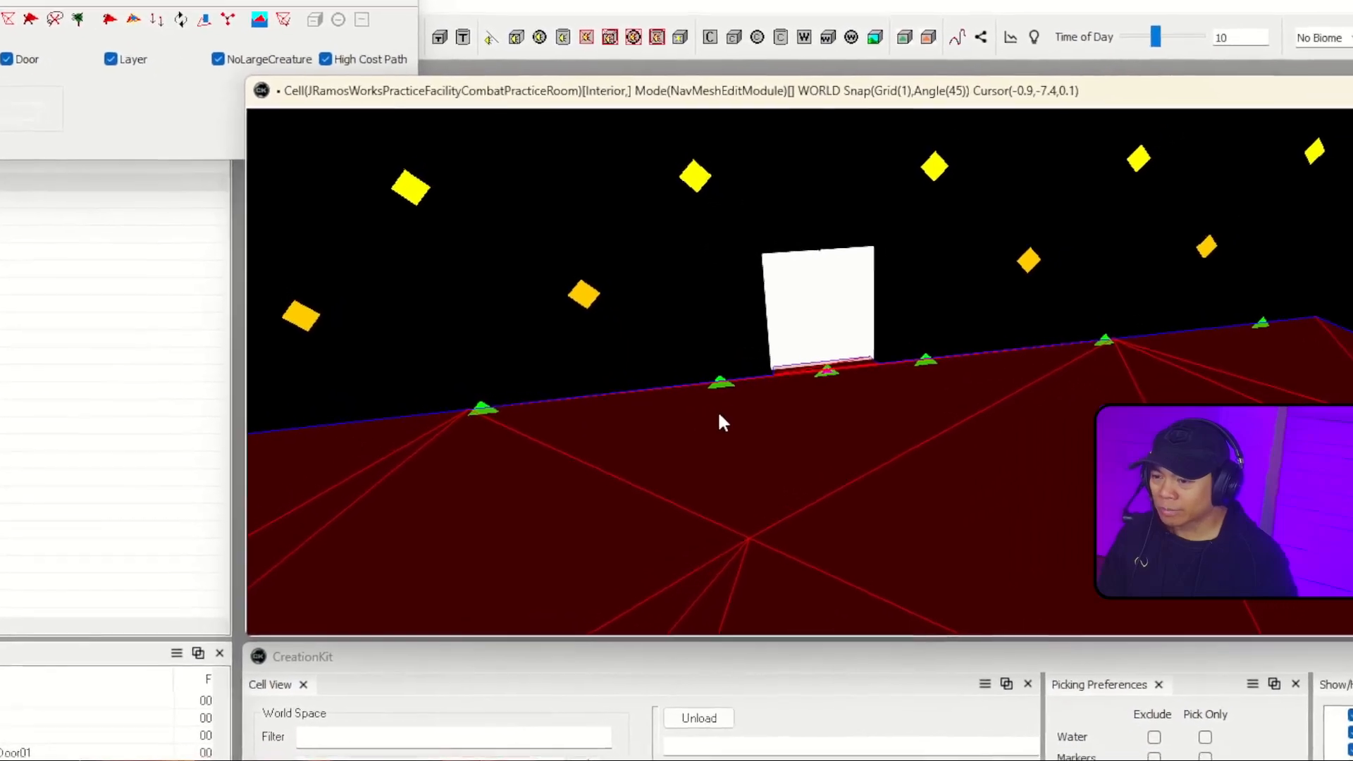
pyautogui.click(408, 44)
pyautogui.click(578, 100)
pyautogui.moveTo(662, 310); pyautogui.dragTo(766, 341, button='right')
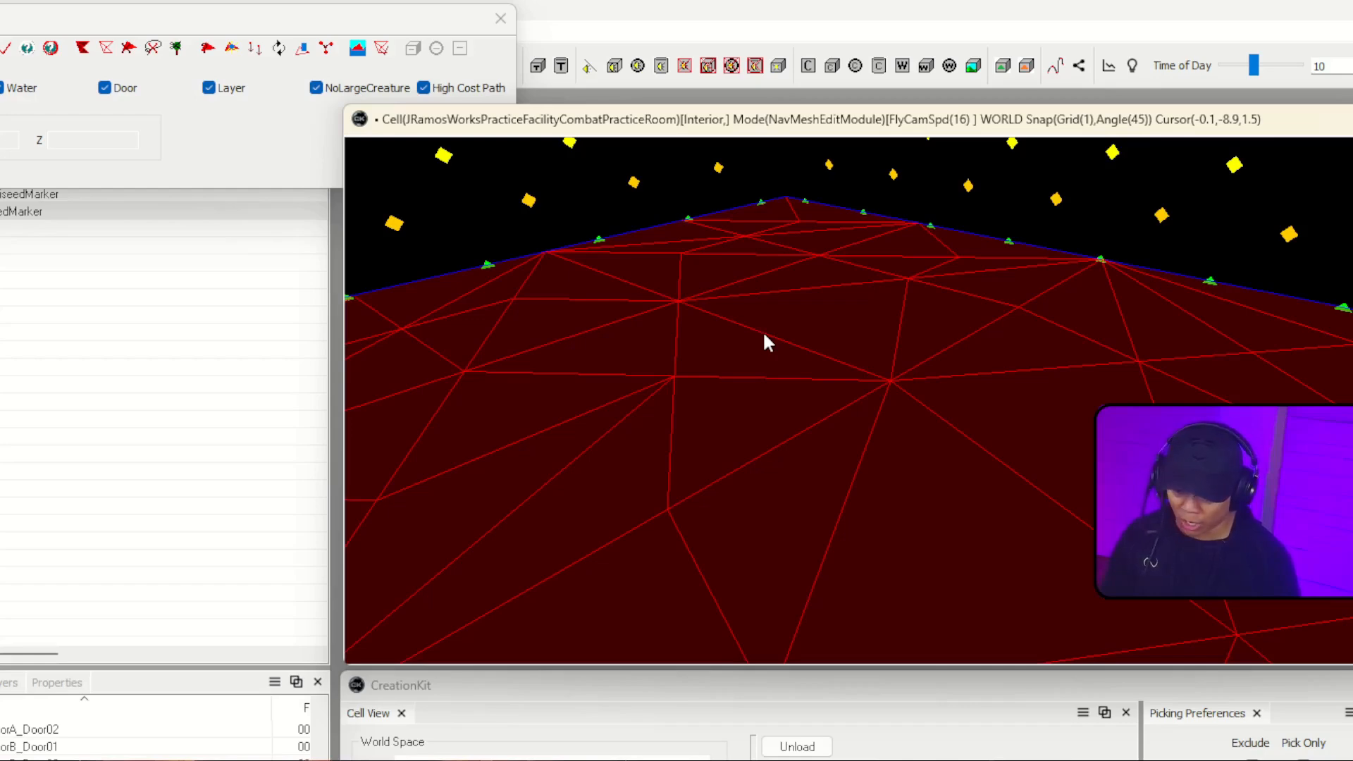
pyautogui.press('w')
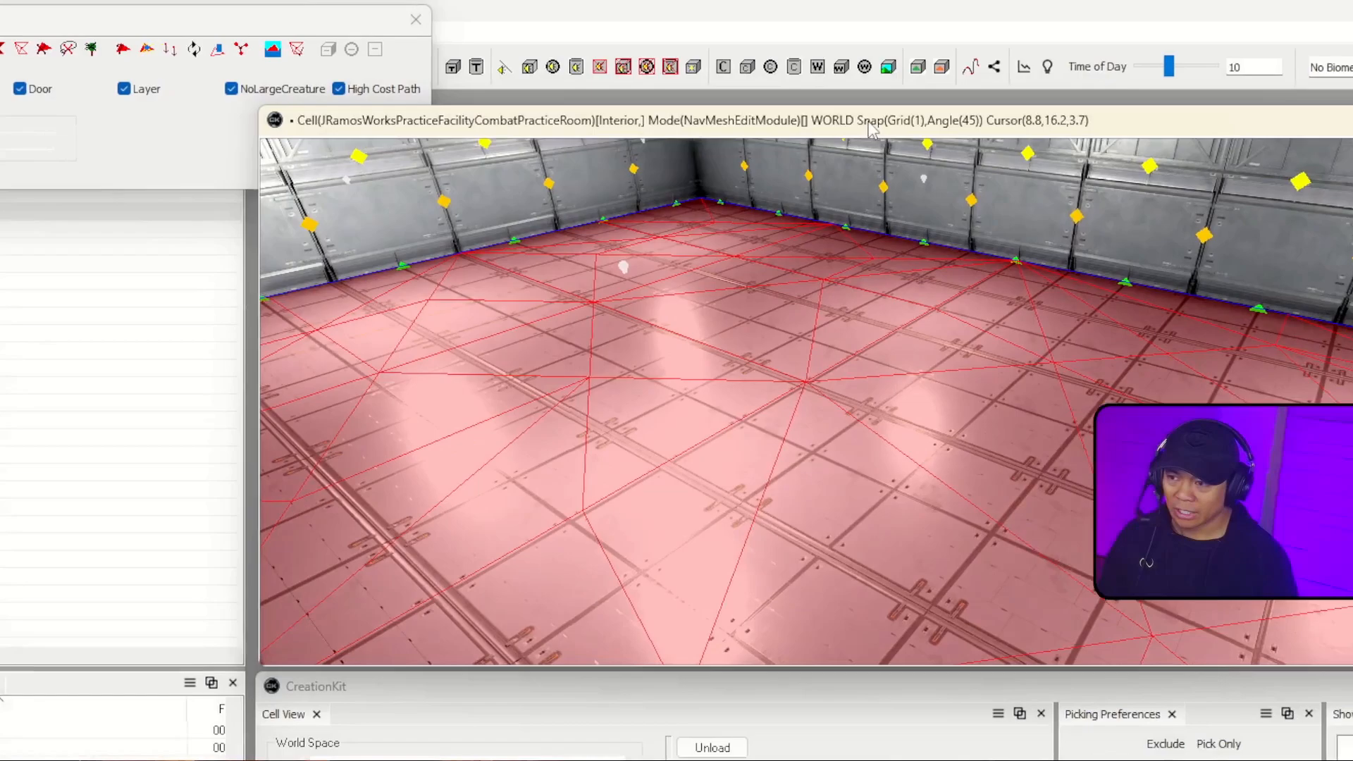
# - Balance the combat room's navmesh for optimization and finalize it, and save the plugin
pyautogui.moveTo(951, 183); pyautogui.dragTo(986, 166, button='right')
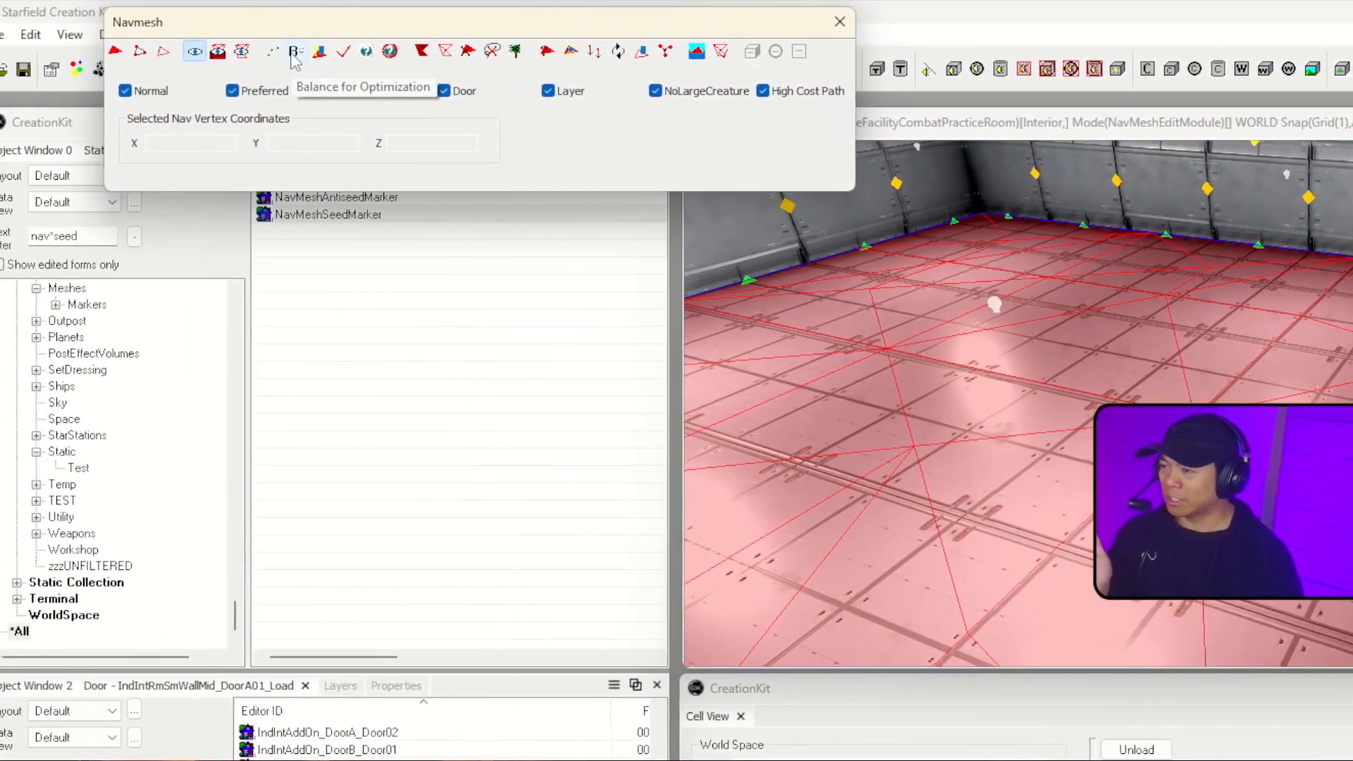
pyautogui.click(303, 55)
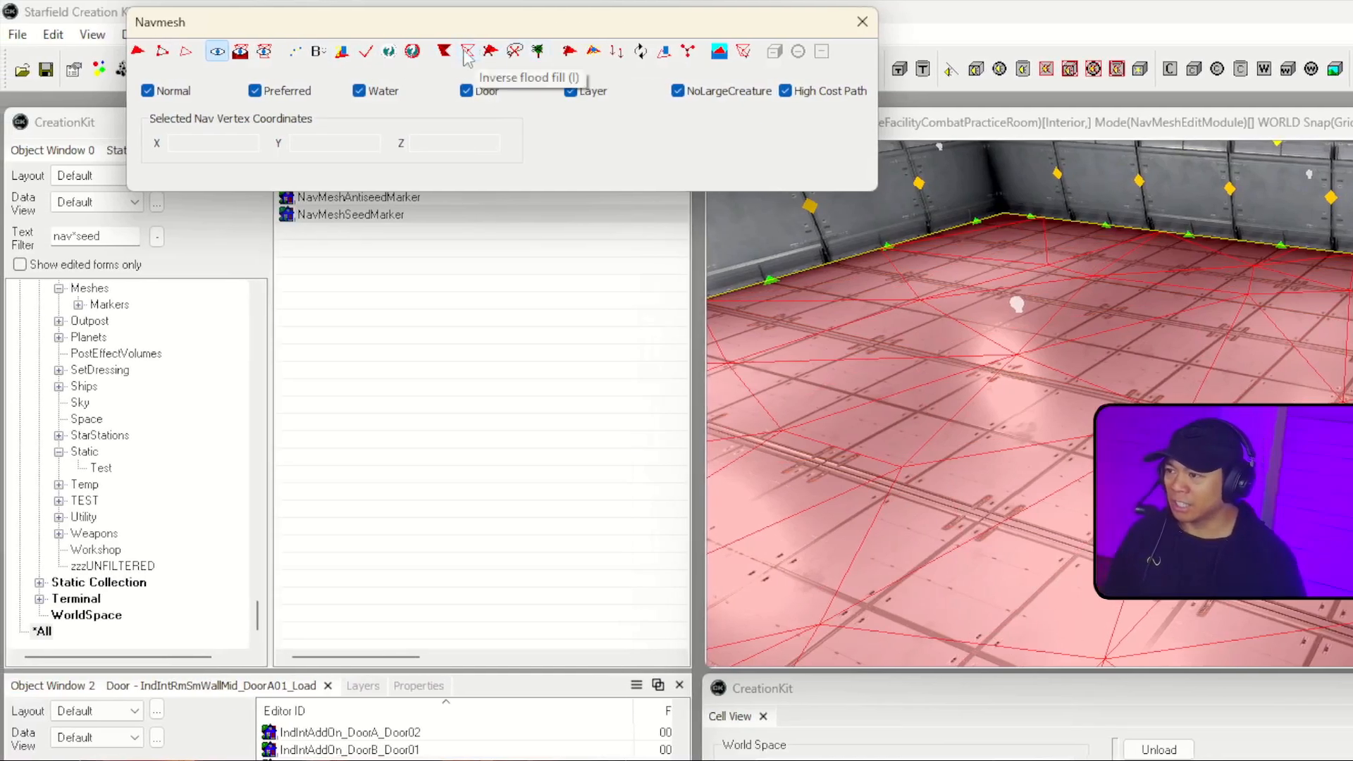
pyautogui.click(363, 57)
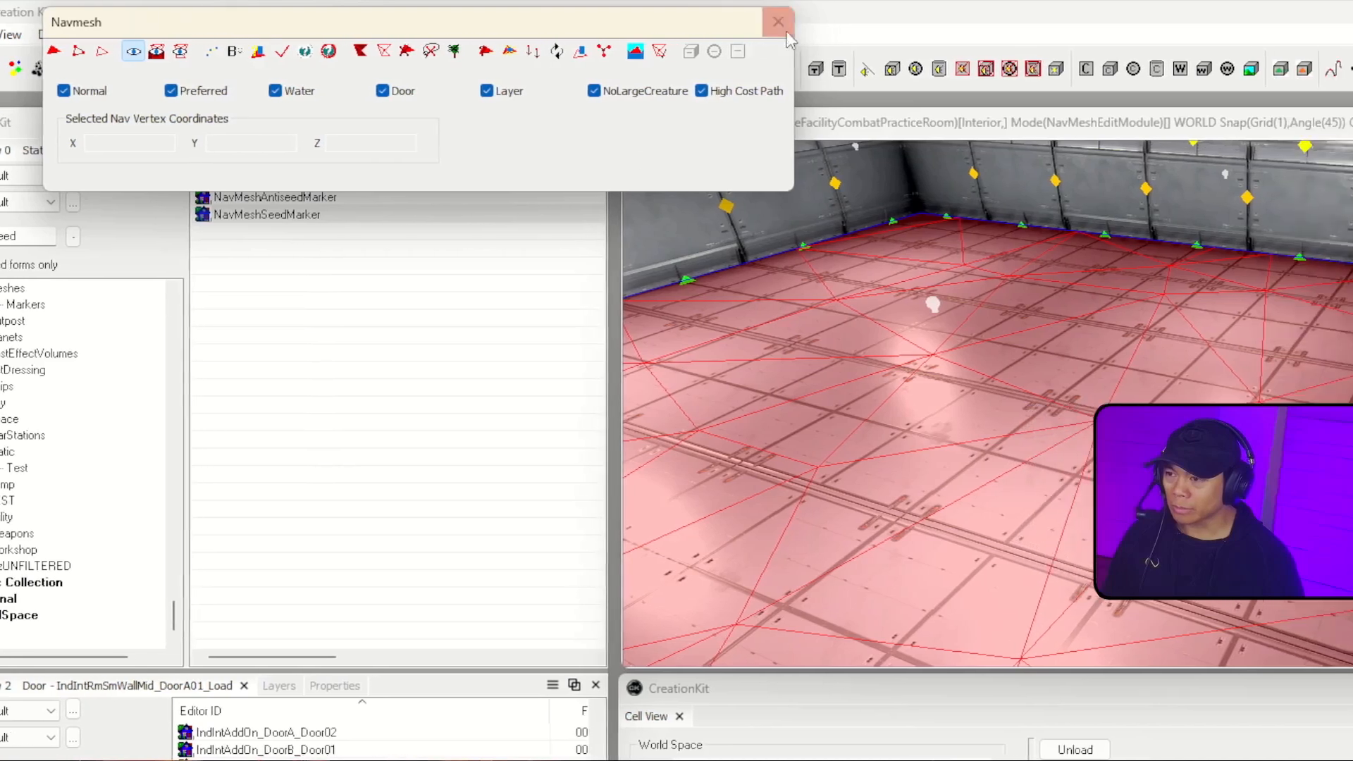
pyautogui.click(862, 21)
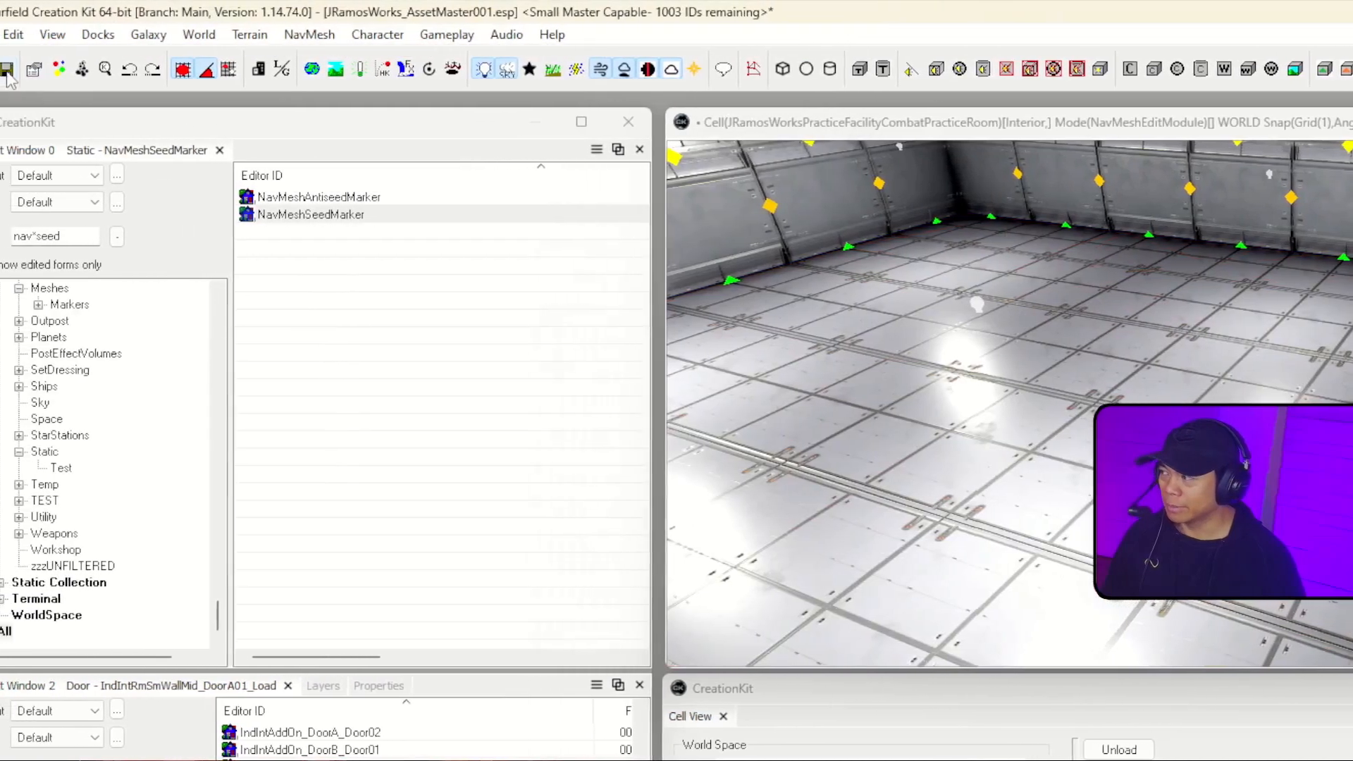
pyautogui.click(21, 71)
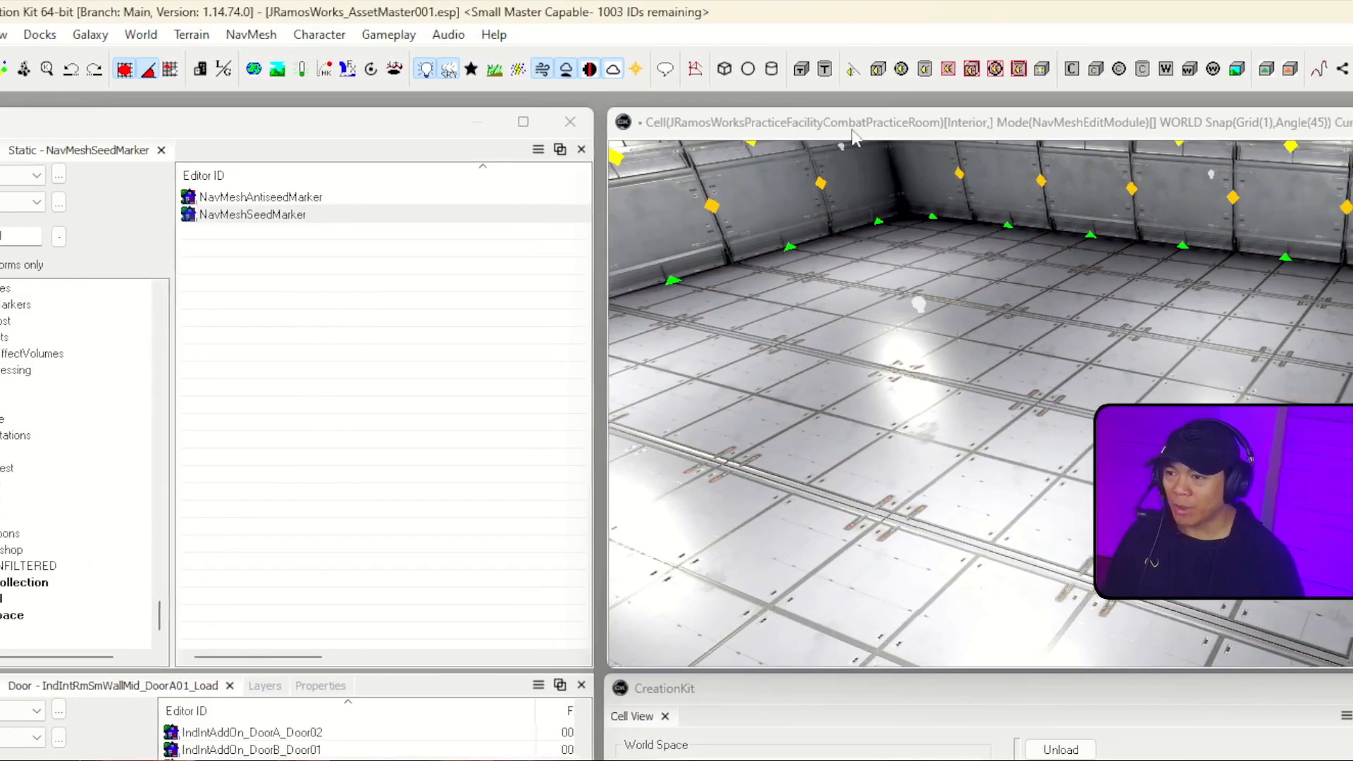
# - Filter the objects by jram*npc and place the RamTechNPCSecuity001 actor on the combat room's open floor near the door
pyautogui.click(853, 132)
pyautogui.press('`')
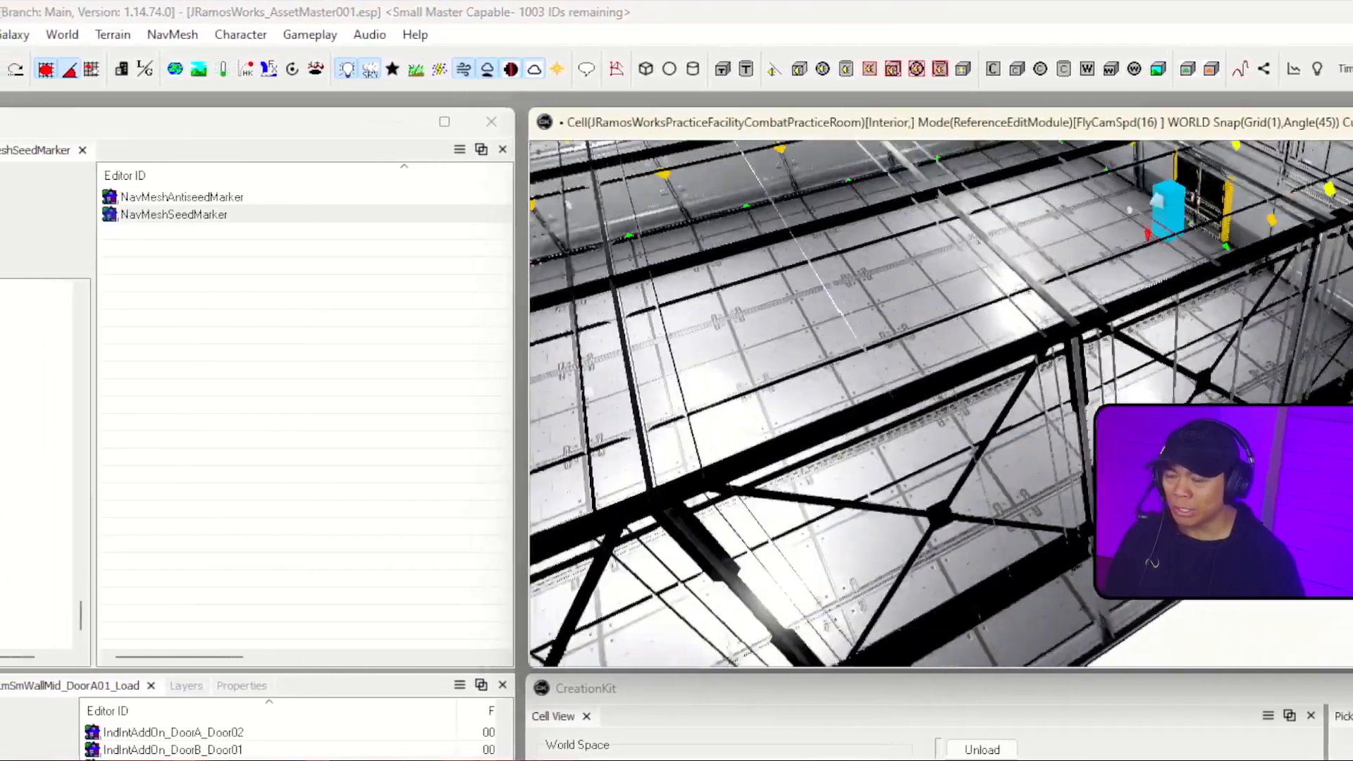
pyautogui.press('w')
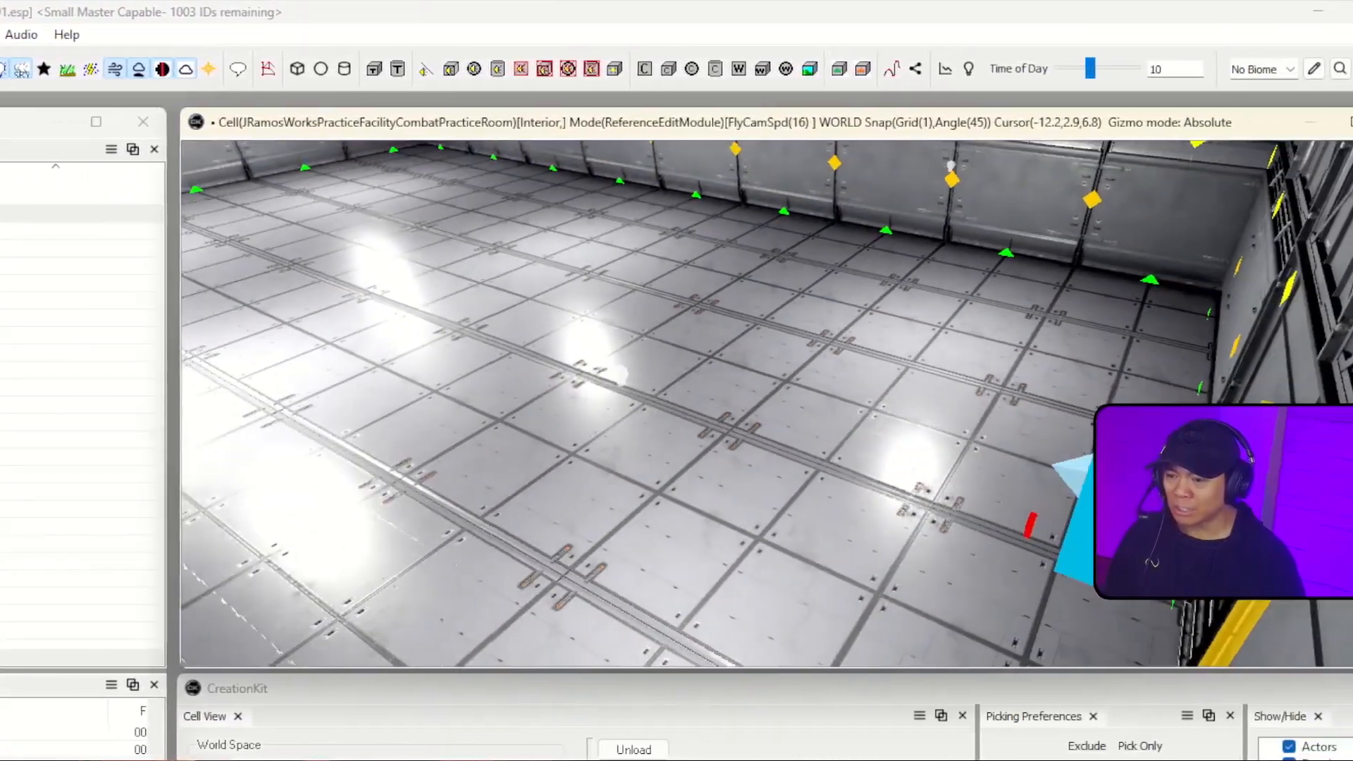
pyautogui.press('`')
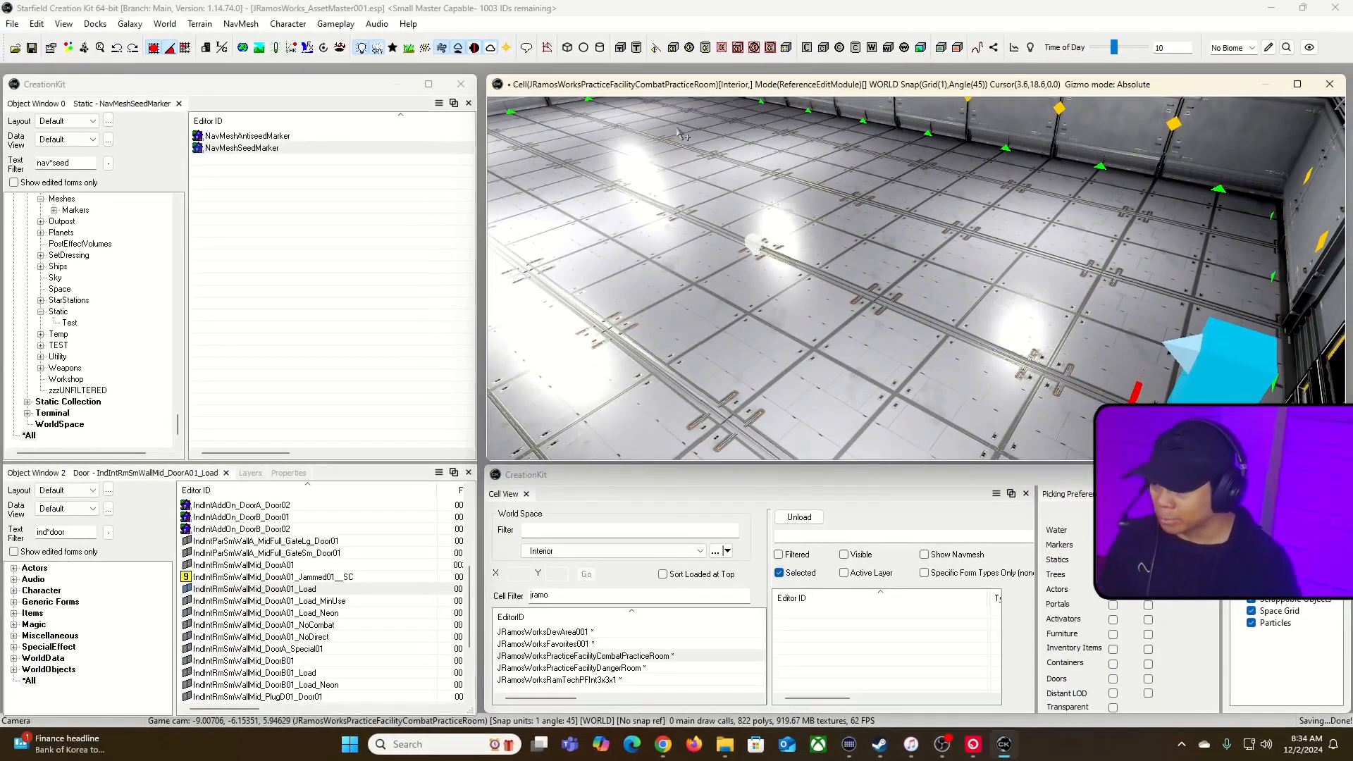
pyautogui.click(79, 532)
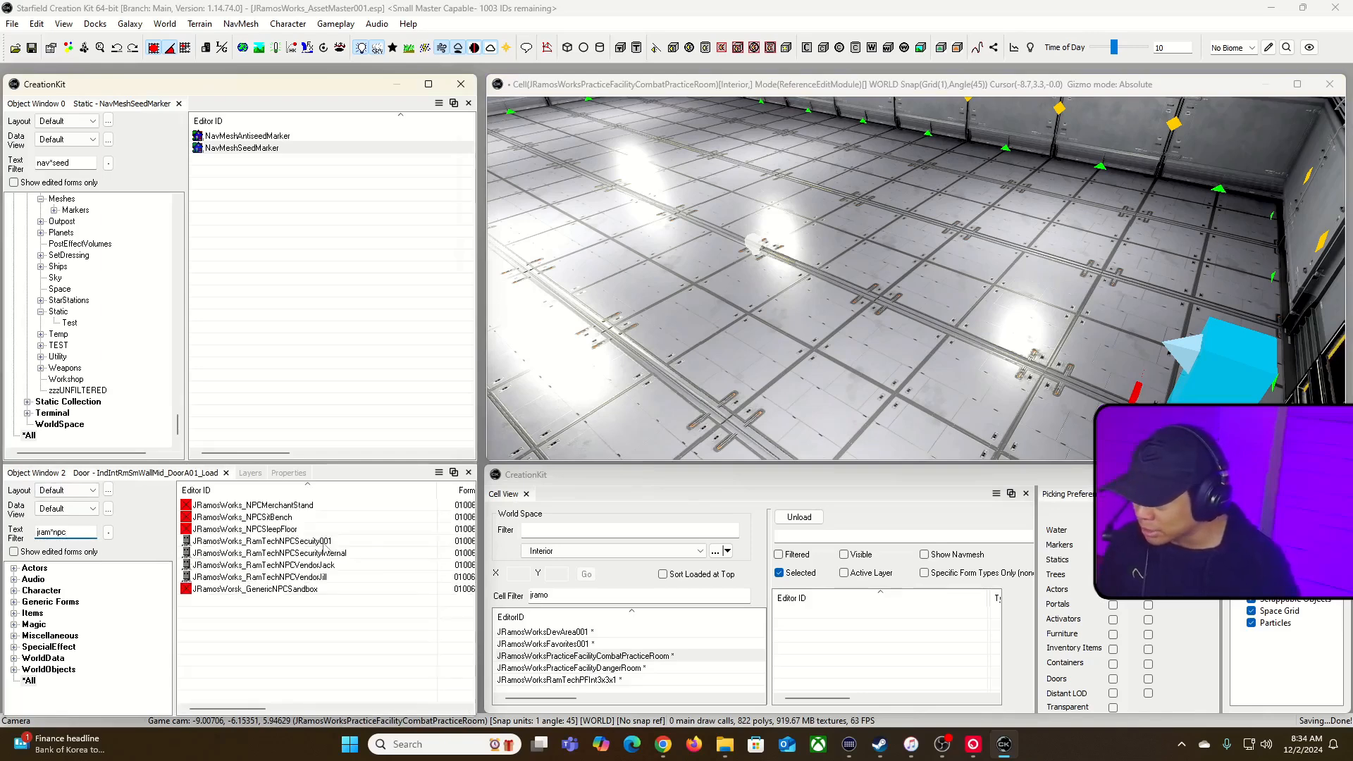
pyautogui.click(303, 542)
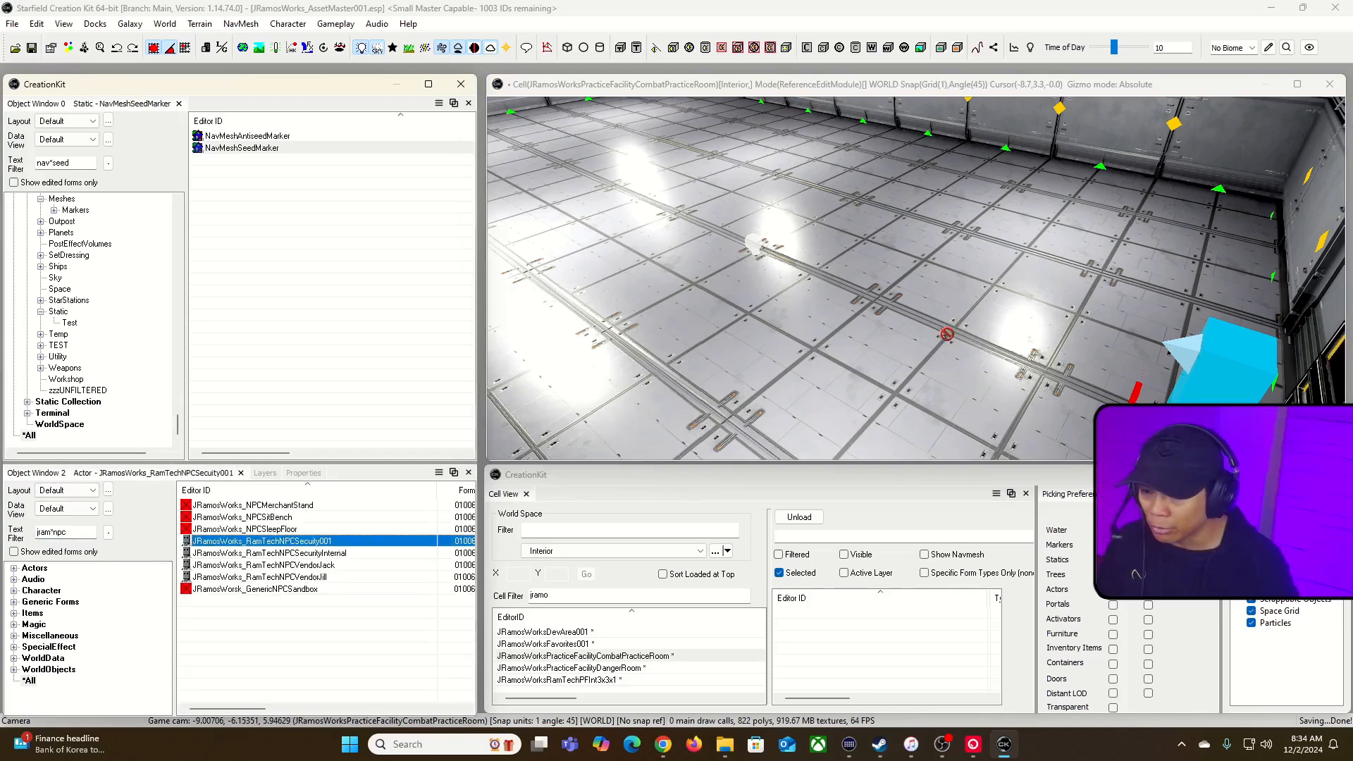
pyautogui.moveTo(946, 334); pyautogui.dragTo(944, 331)
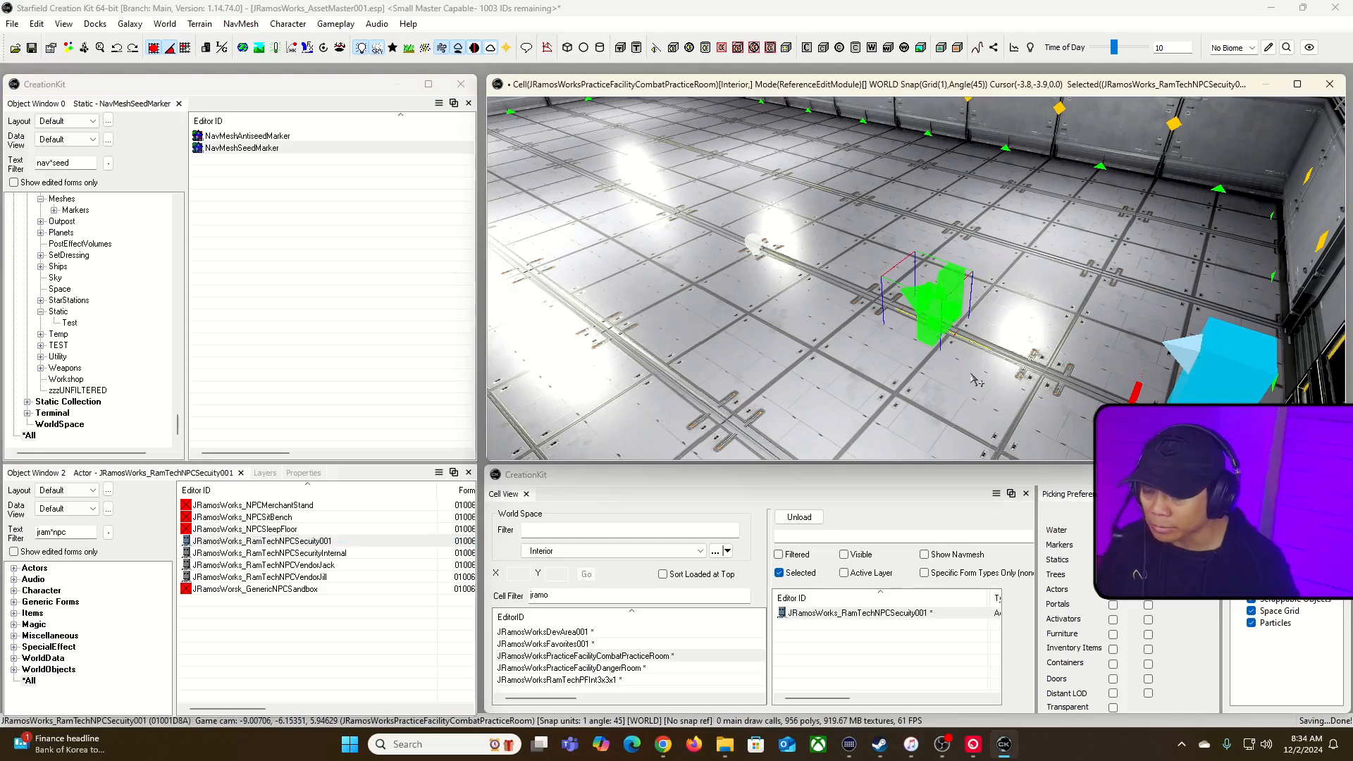
pyautogui.moveTo(949, 319); pyautogui.dragTo(887, 282)
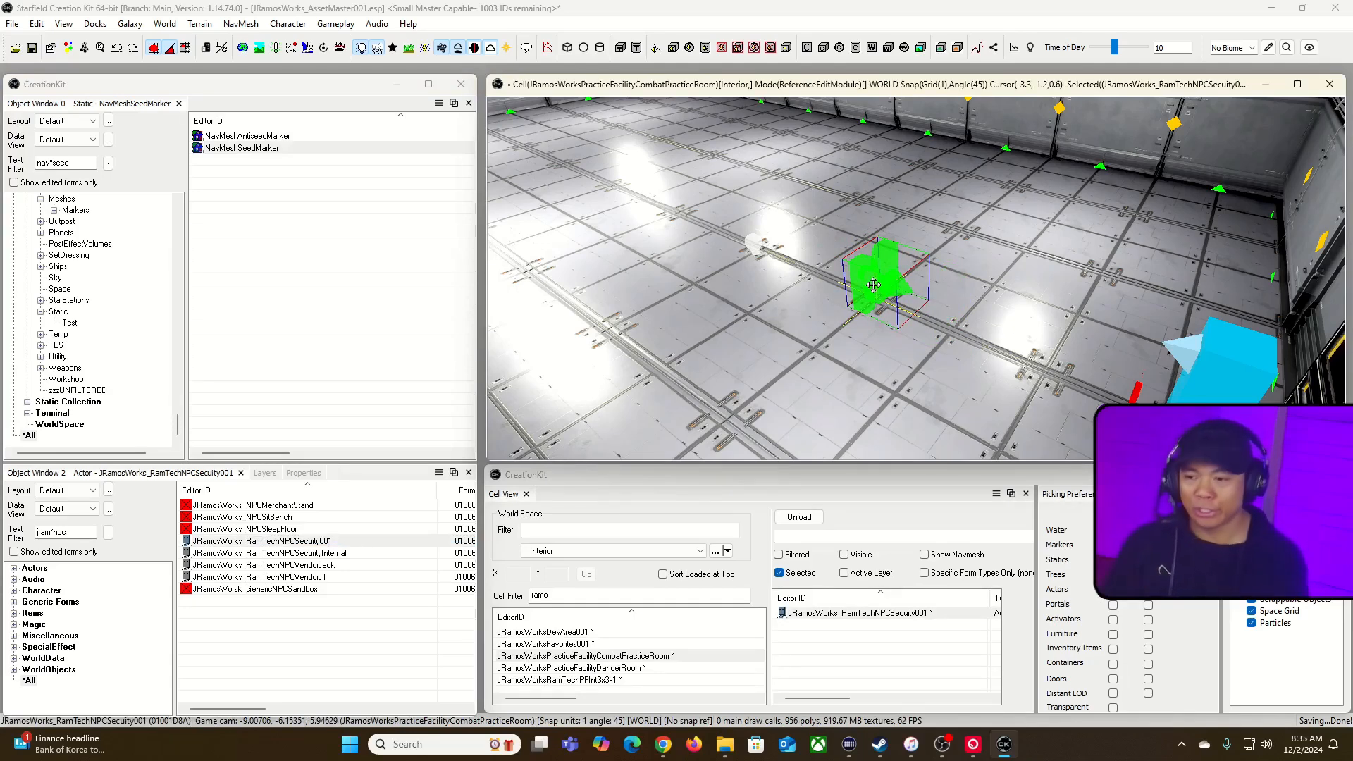
pyautogui.moveTo(969, 92); pyautogui.dragTo(970, 98, button='right')
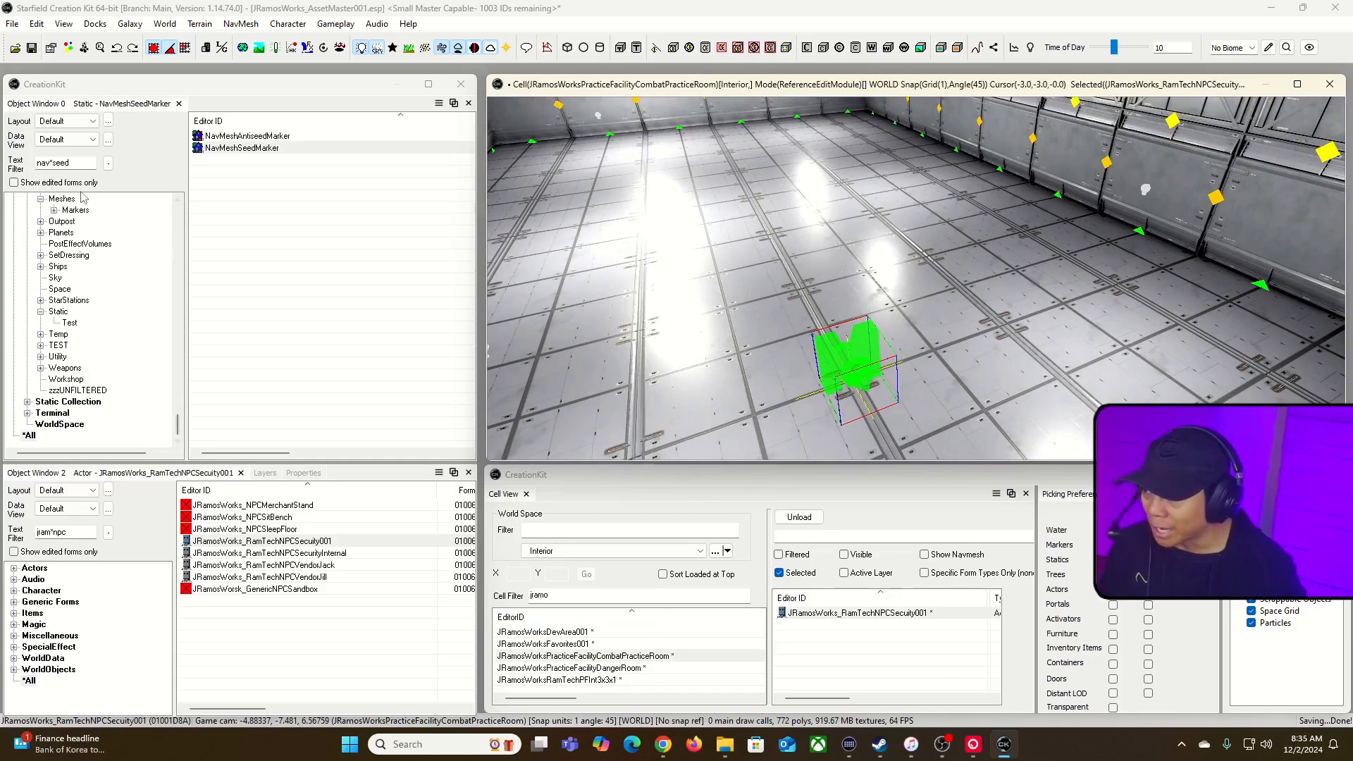
# - Search the objects for jram*practice*loca, broaden the filter to jram*location, and examine the practice facility and space station locations
pyautogui.click(83, 163)
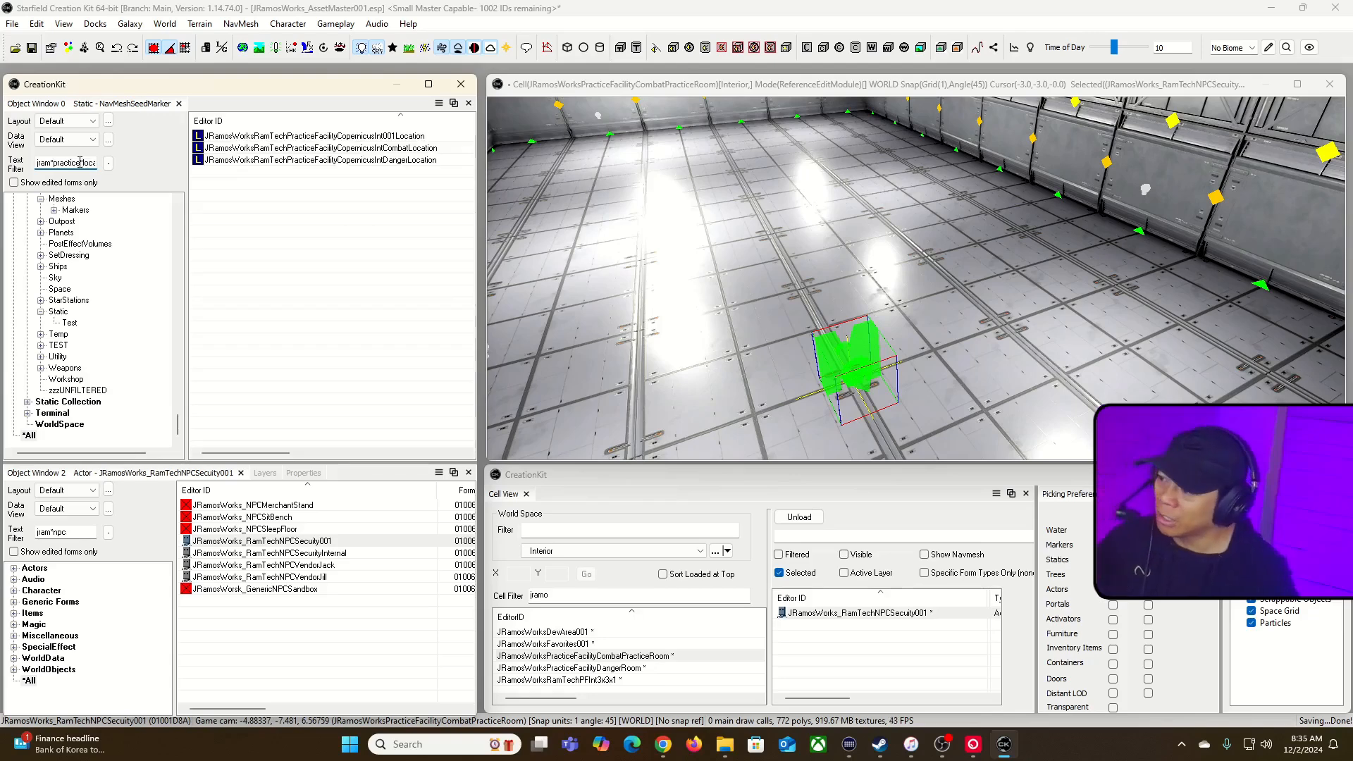
pyautogui.click(361, 139)
pyautogui.click(364, 162)
pyautogui.click(368, 149)
pyautogui.click(370, 138)
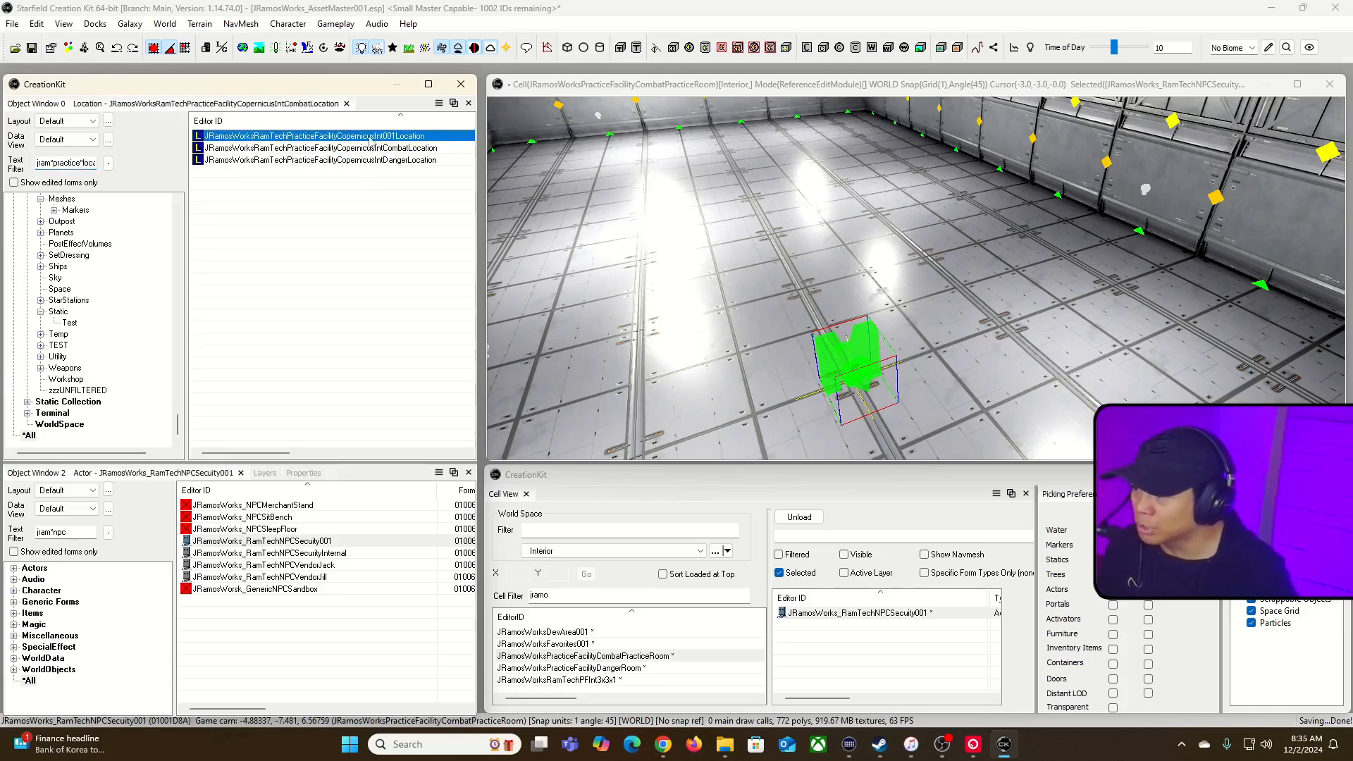
pyautogui.click(386, 178)
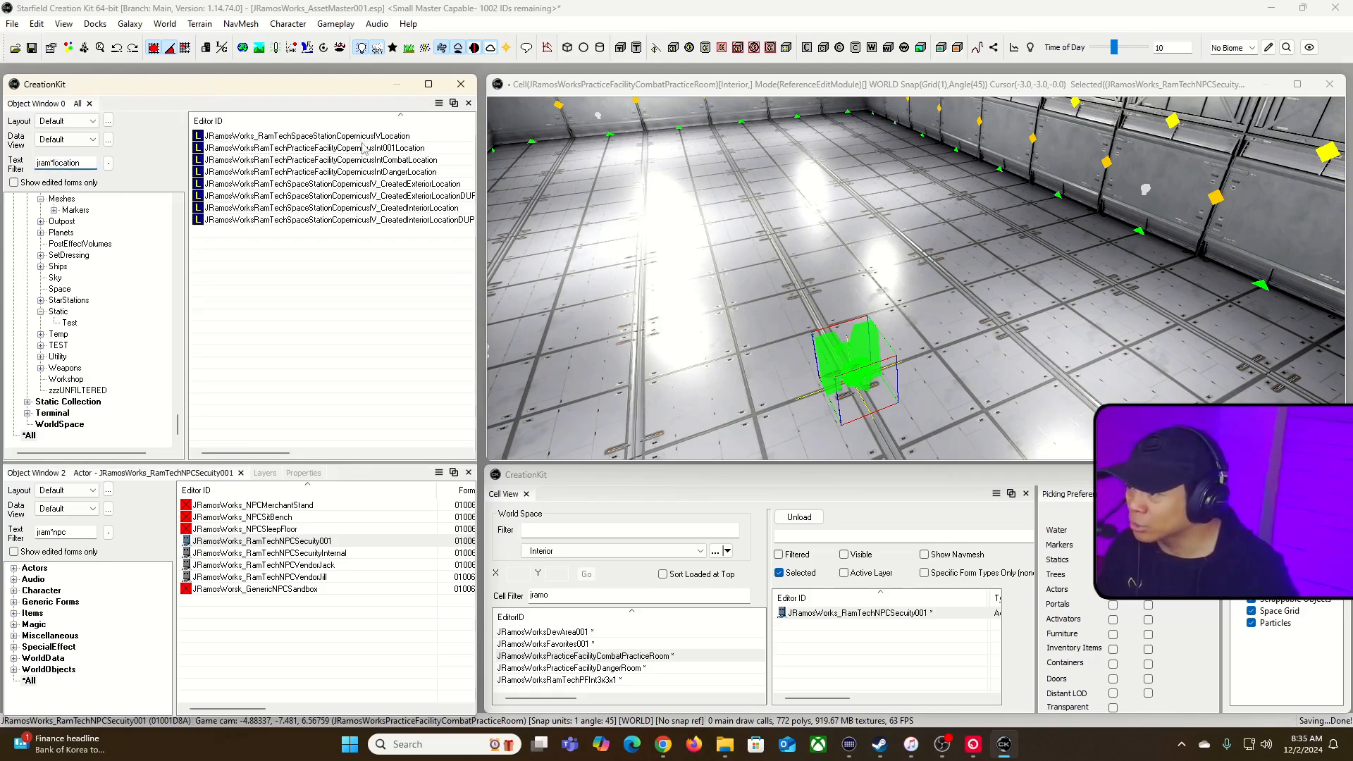
pyautogui.click(376, 184)
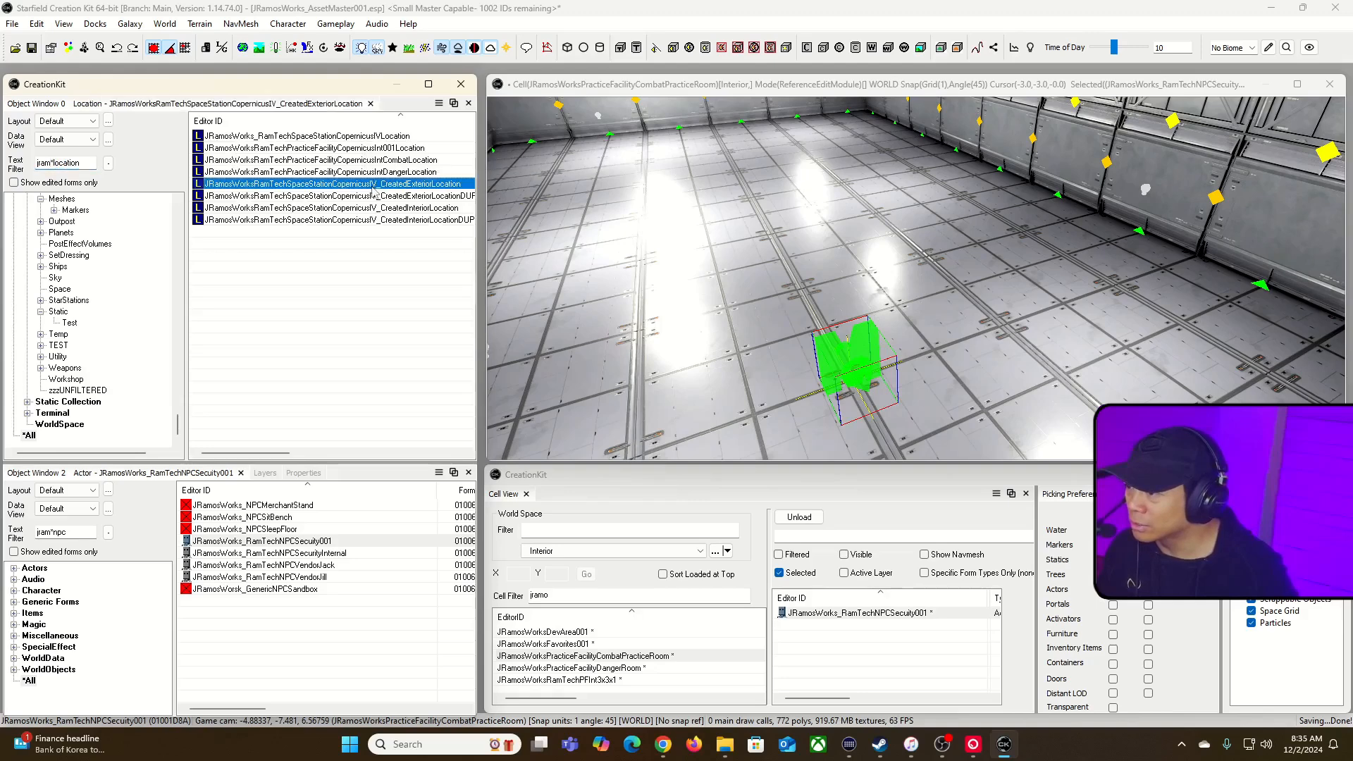
pyautogui.click(327, 148)
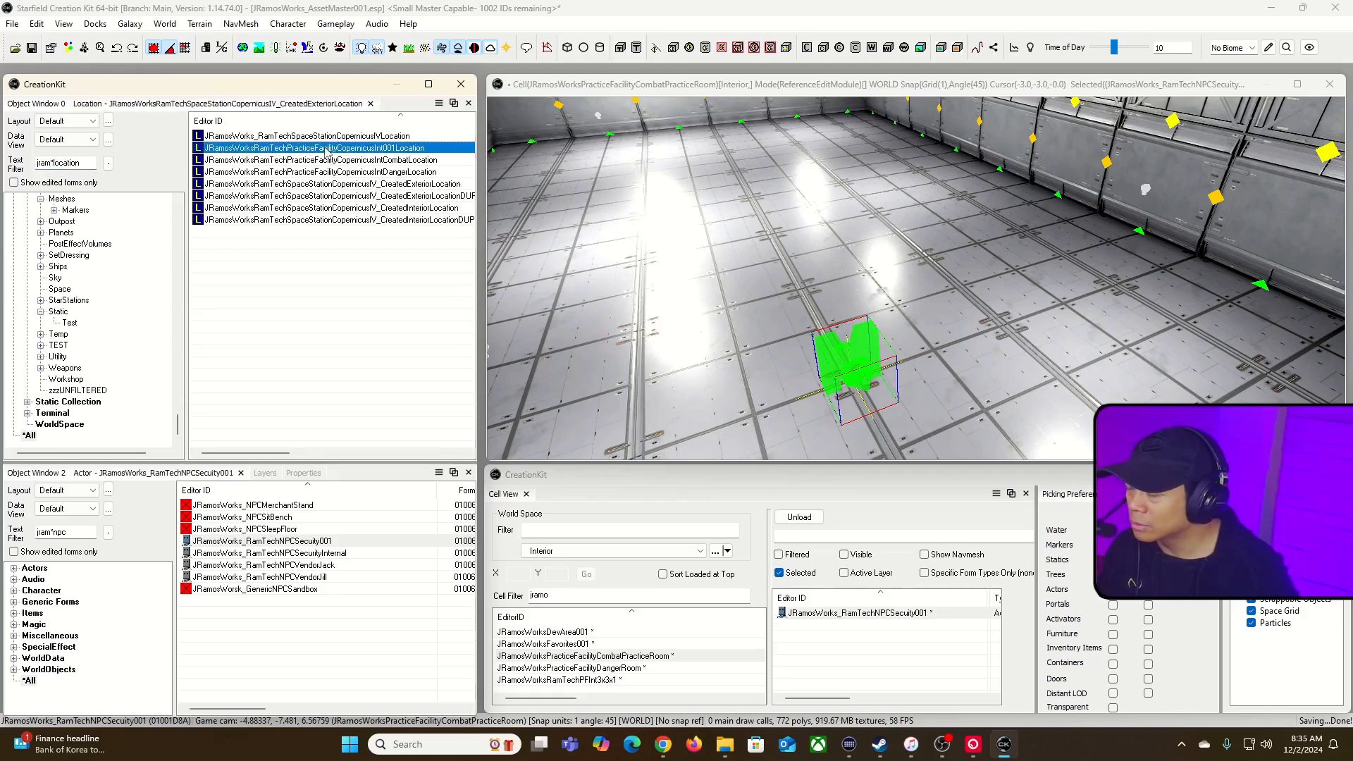
pyautogui.click(326, 162)
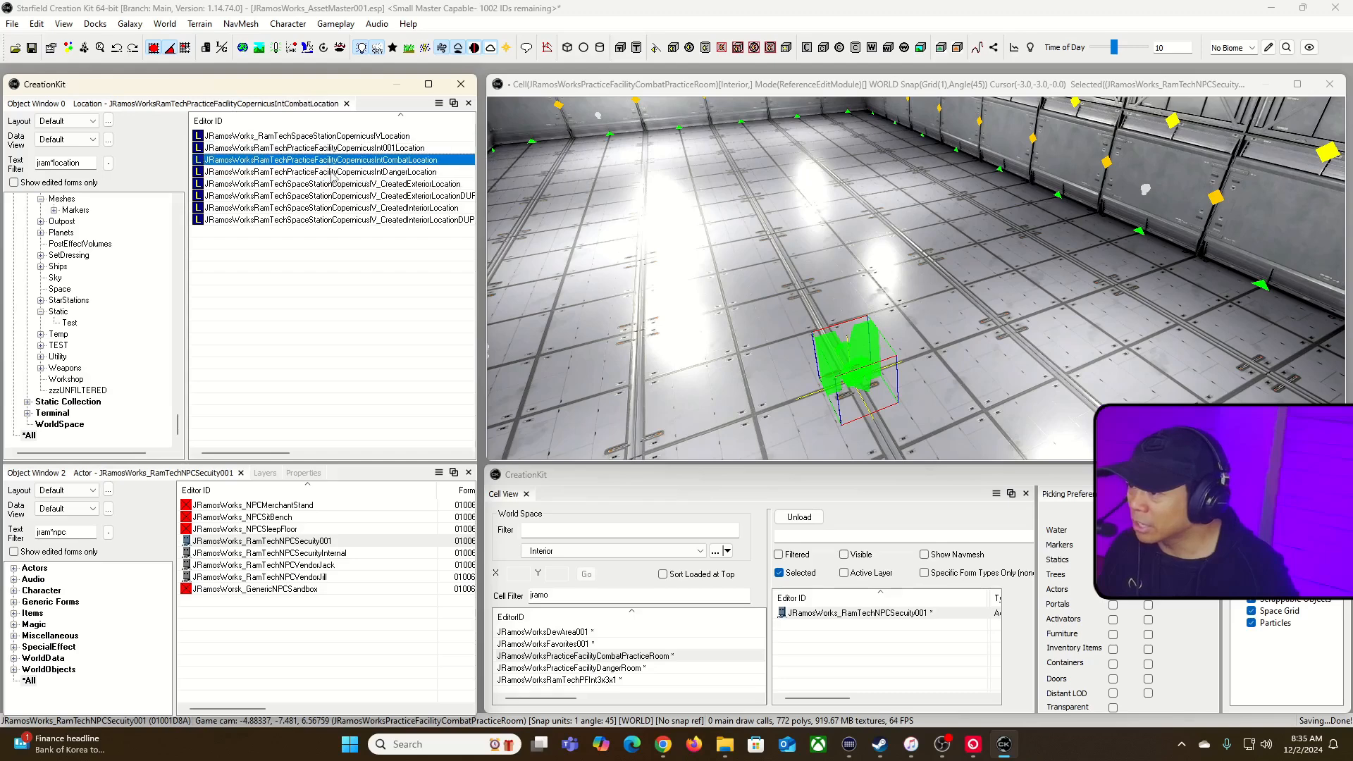
pyautogui.click(333, 173)
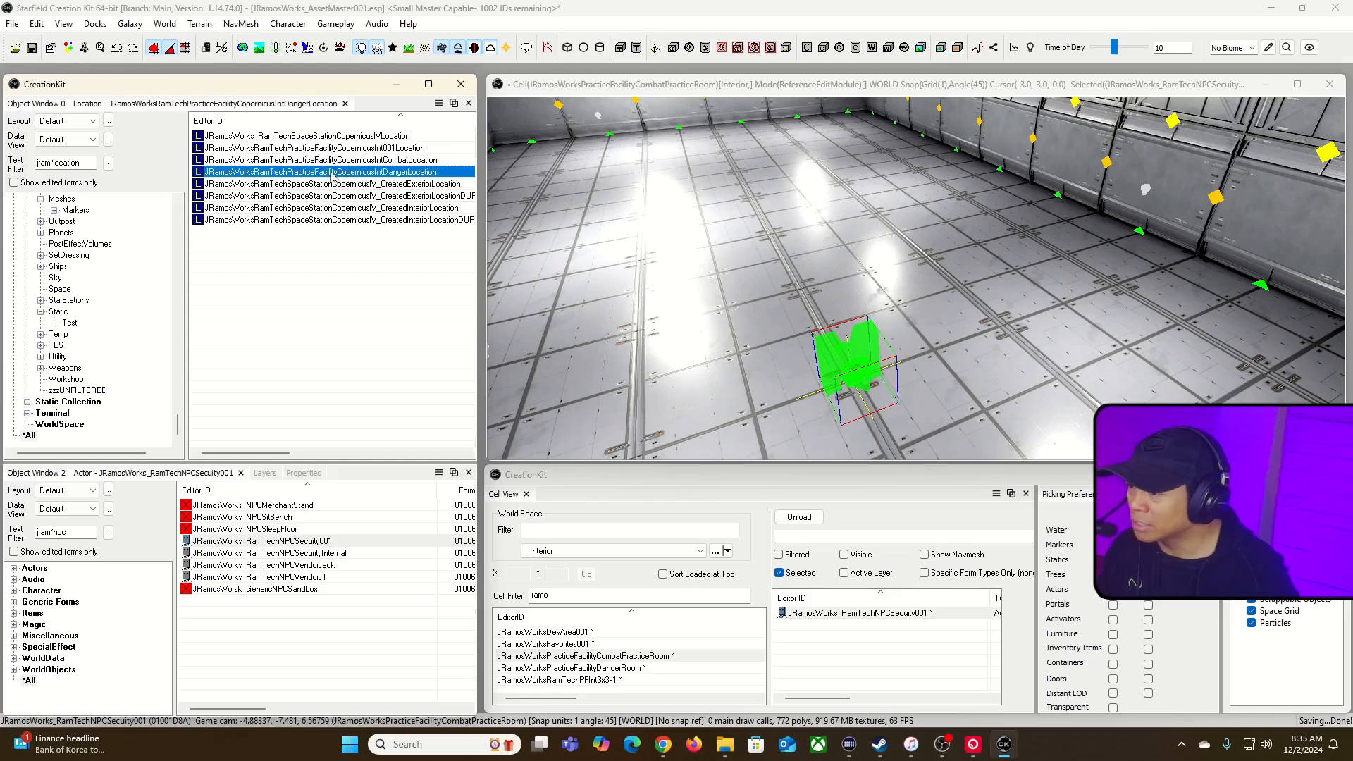
pyautogui.click(354, 247)
# - Filter by jram*co and correct the misspelled practice facility location's Editor ID to JRamosWorksRamTechPracticeFacilityCopernicus001Location
pyautogui.moveTo(91, 162); pyautogui.dragTo(69, 162)
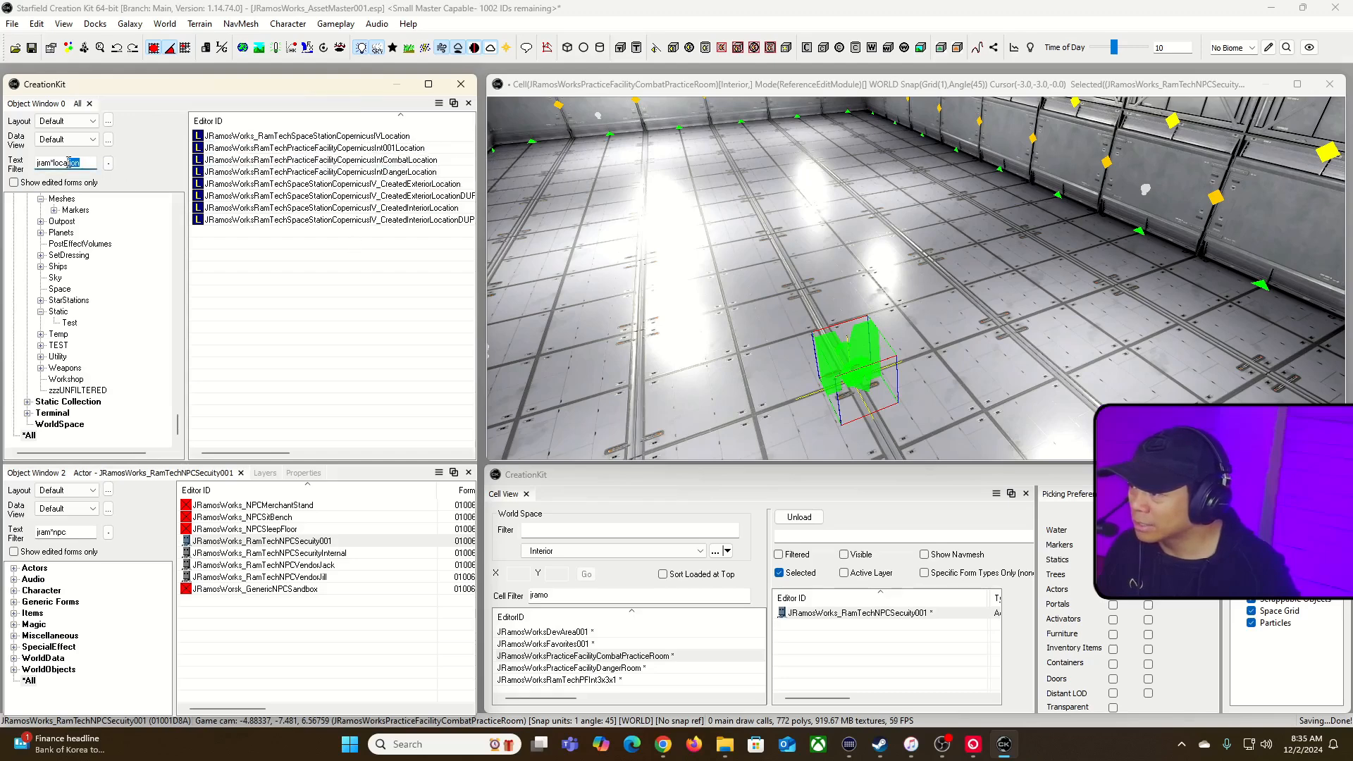
pyautogui.write('co')
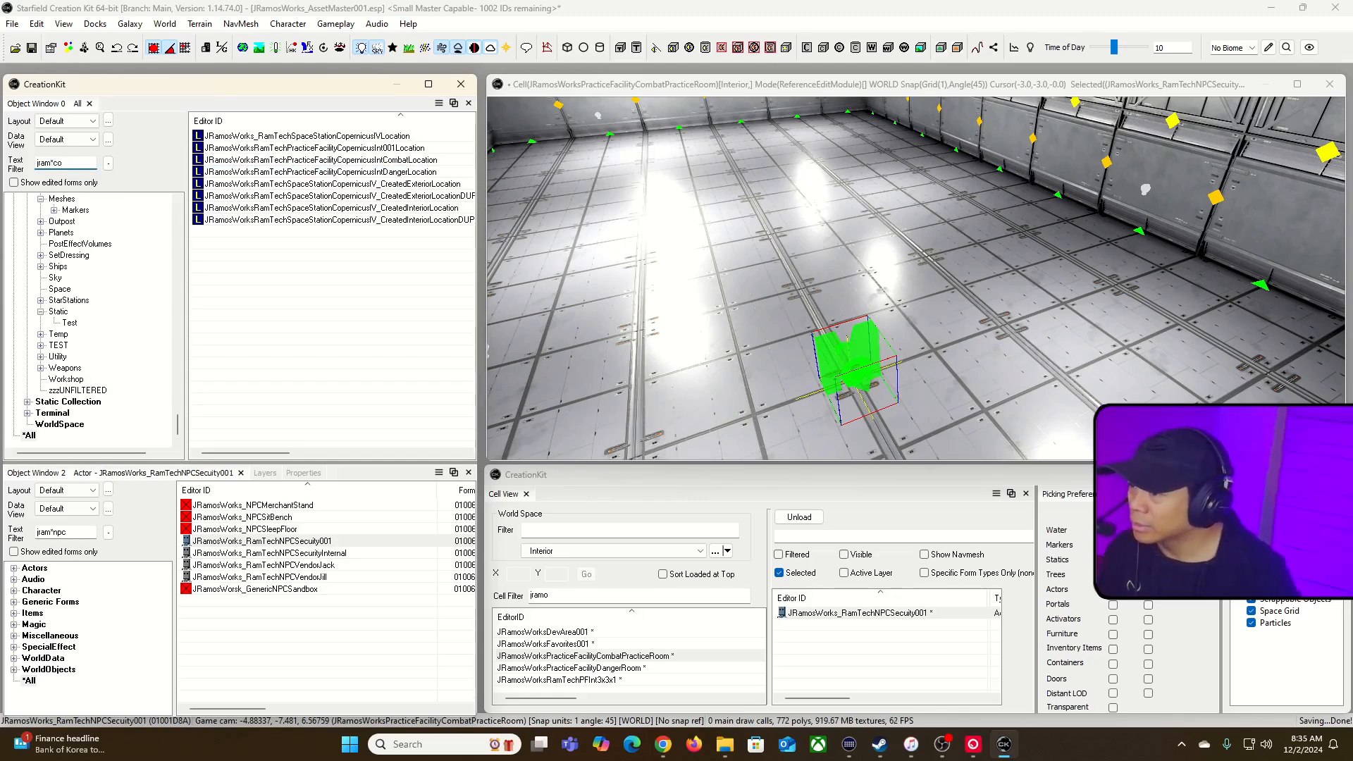
pyautogui.scroll(-3, 329, 236)
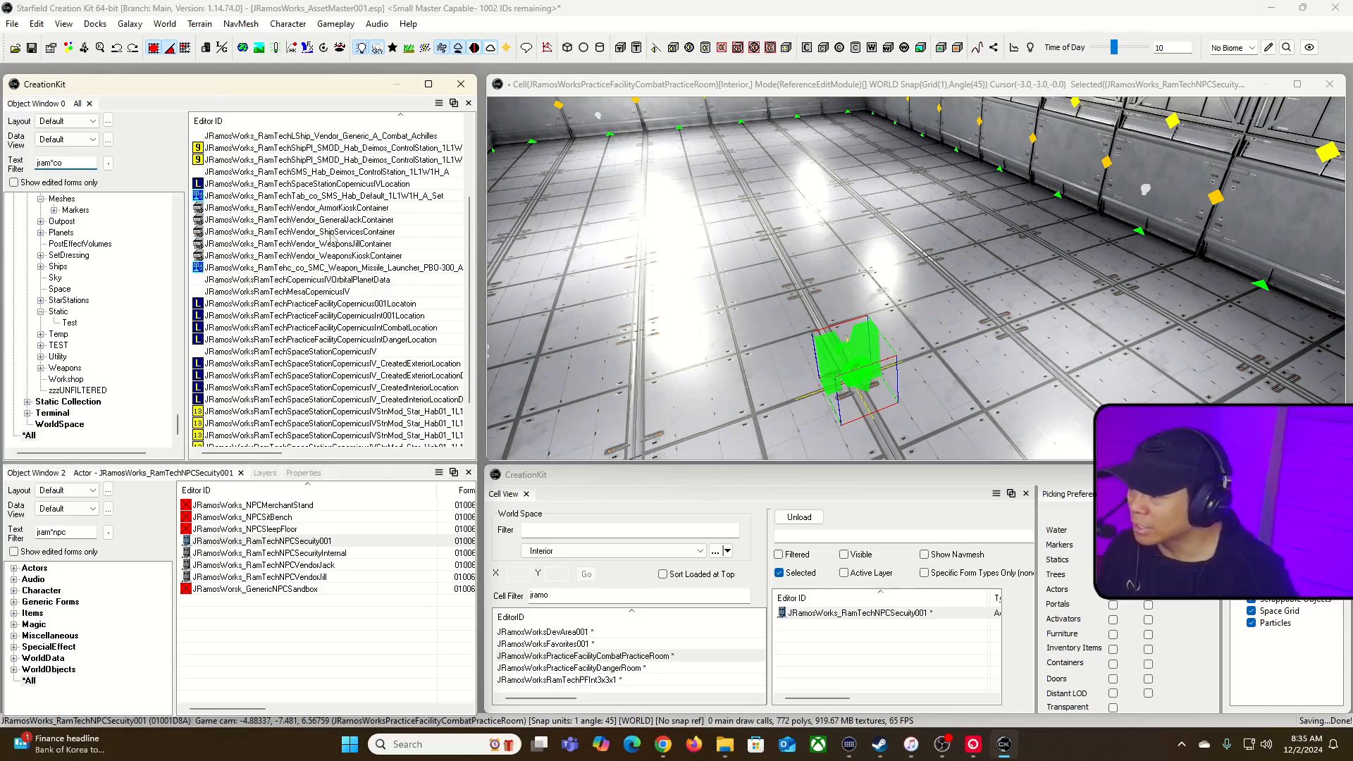
pyautogui.click(423, 317)
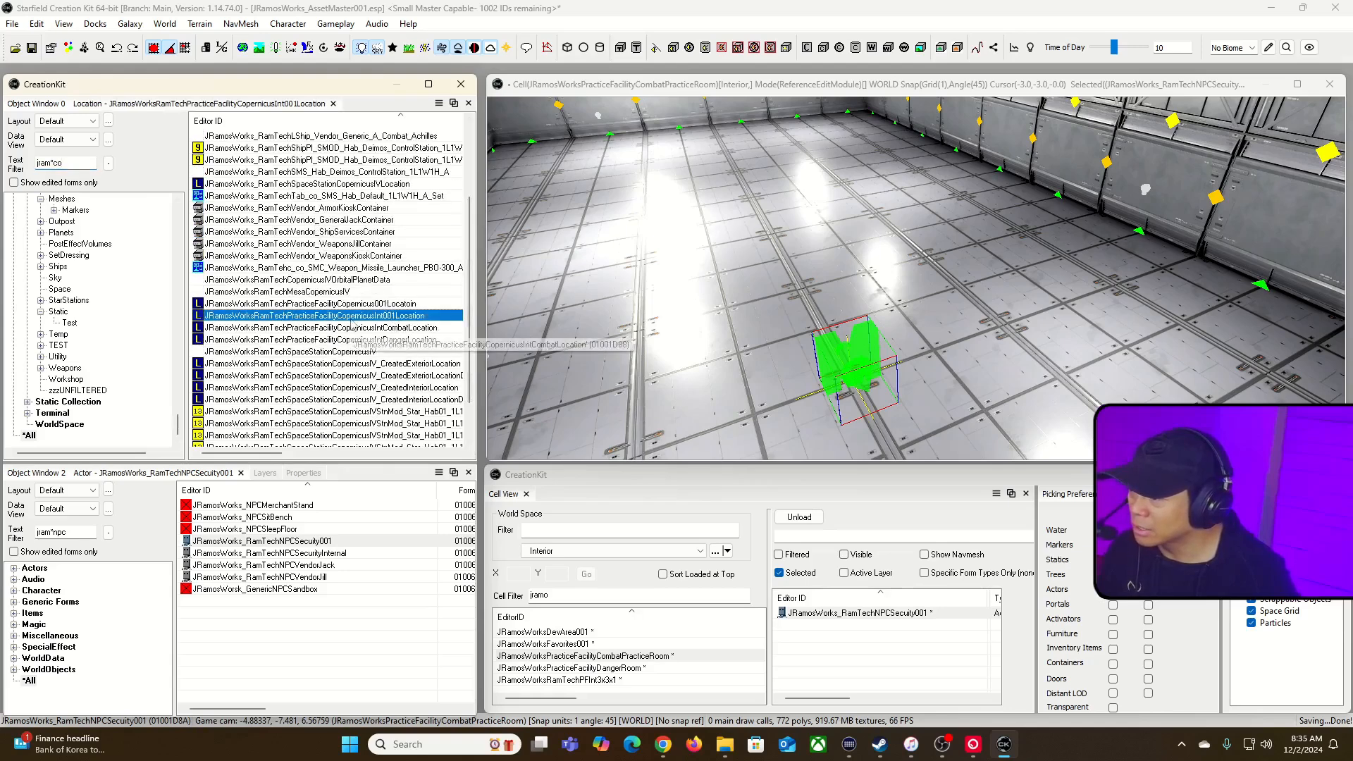
pyautogui.click(350, 306)
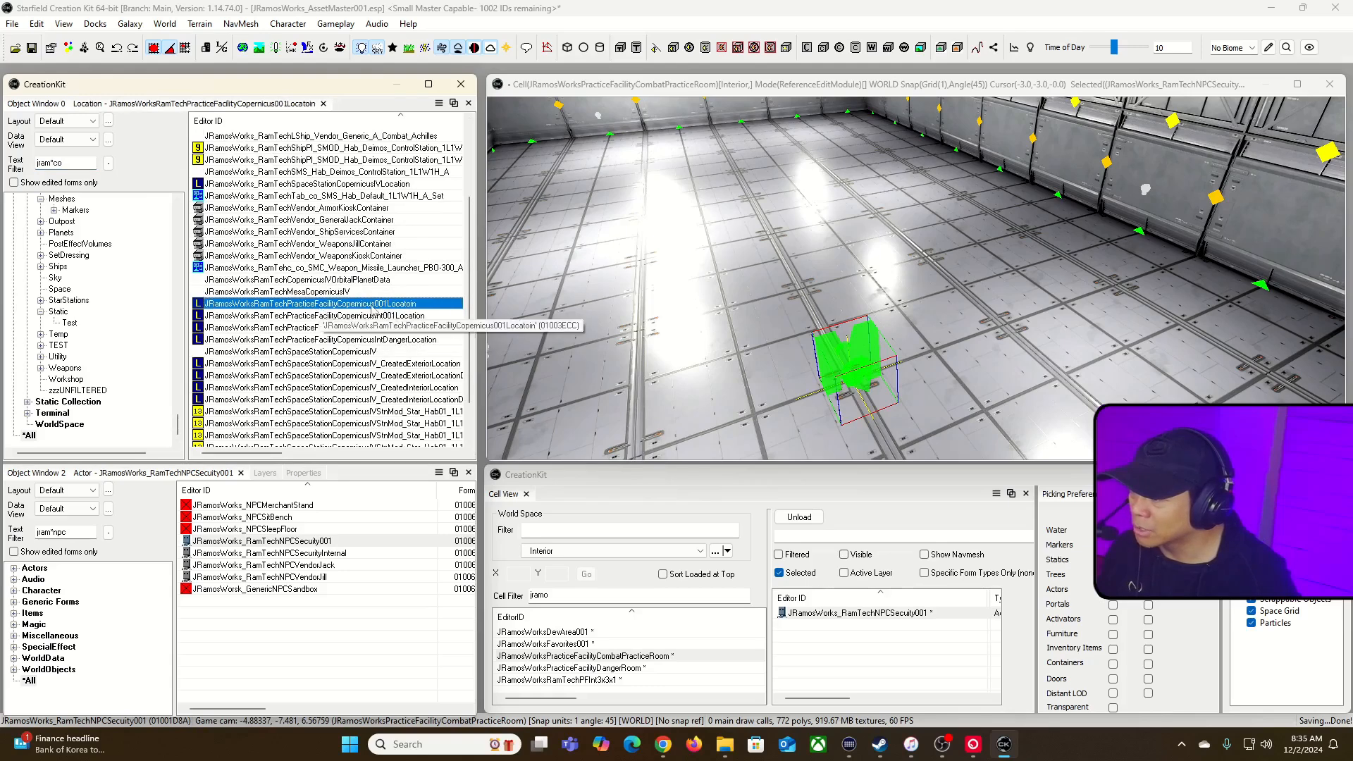
pyautogui.click(418, 304)
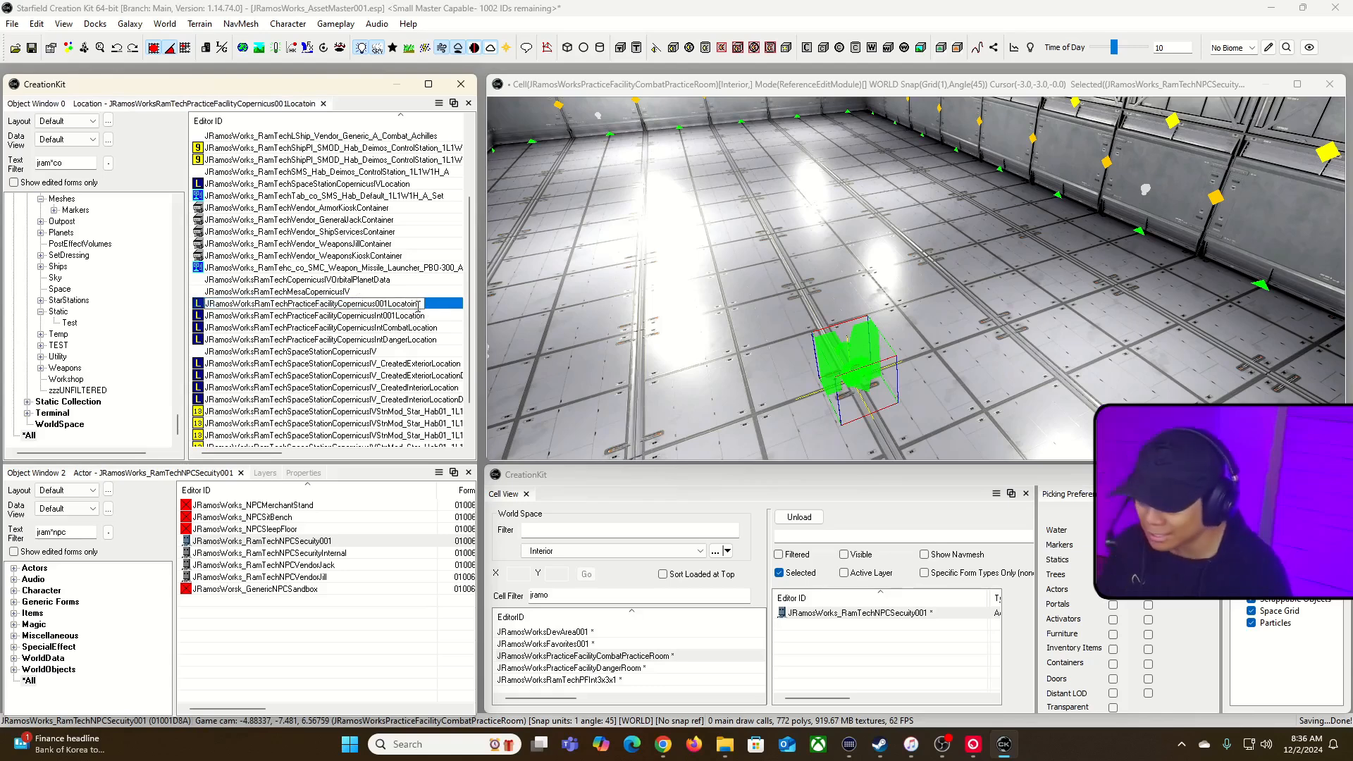
pyautogui.write('ion')
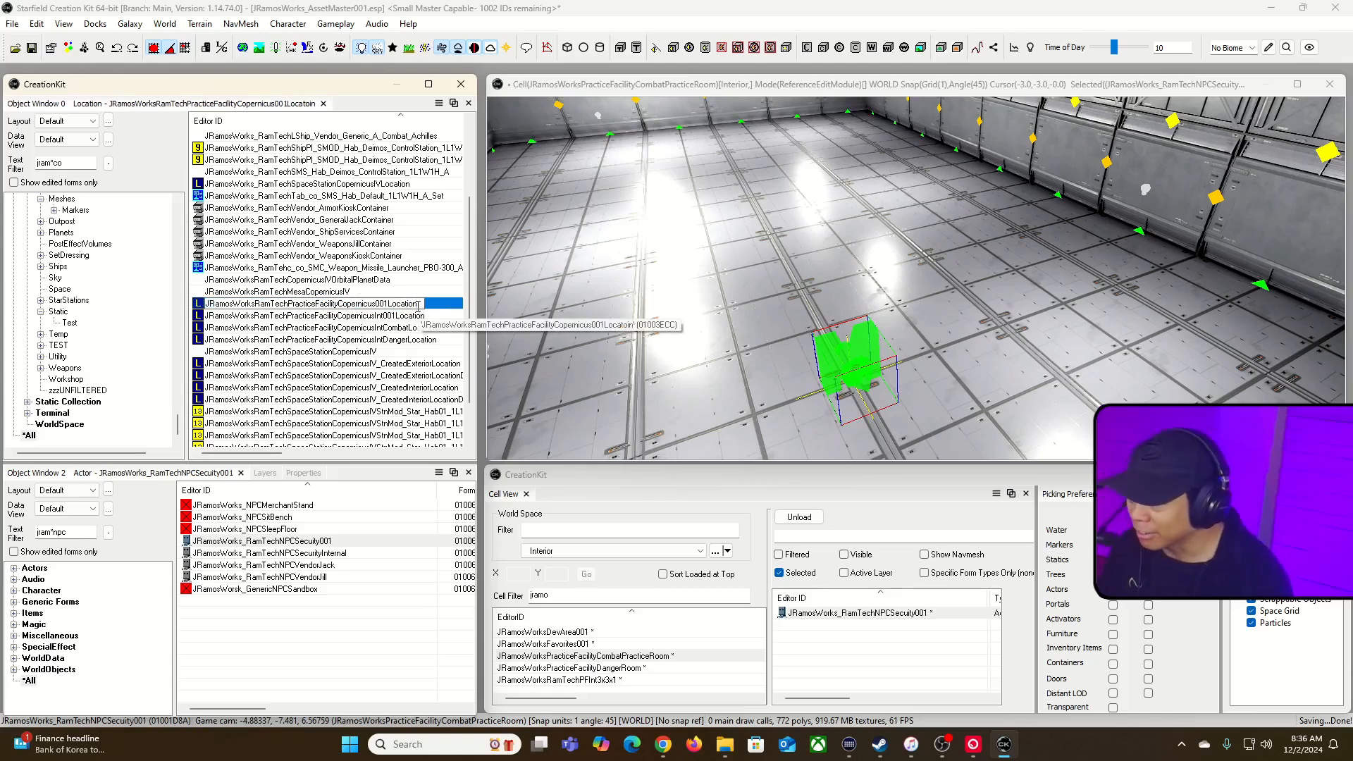
pyautogui.press('Return')
pyautogui.click(730, 421)
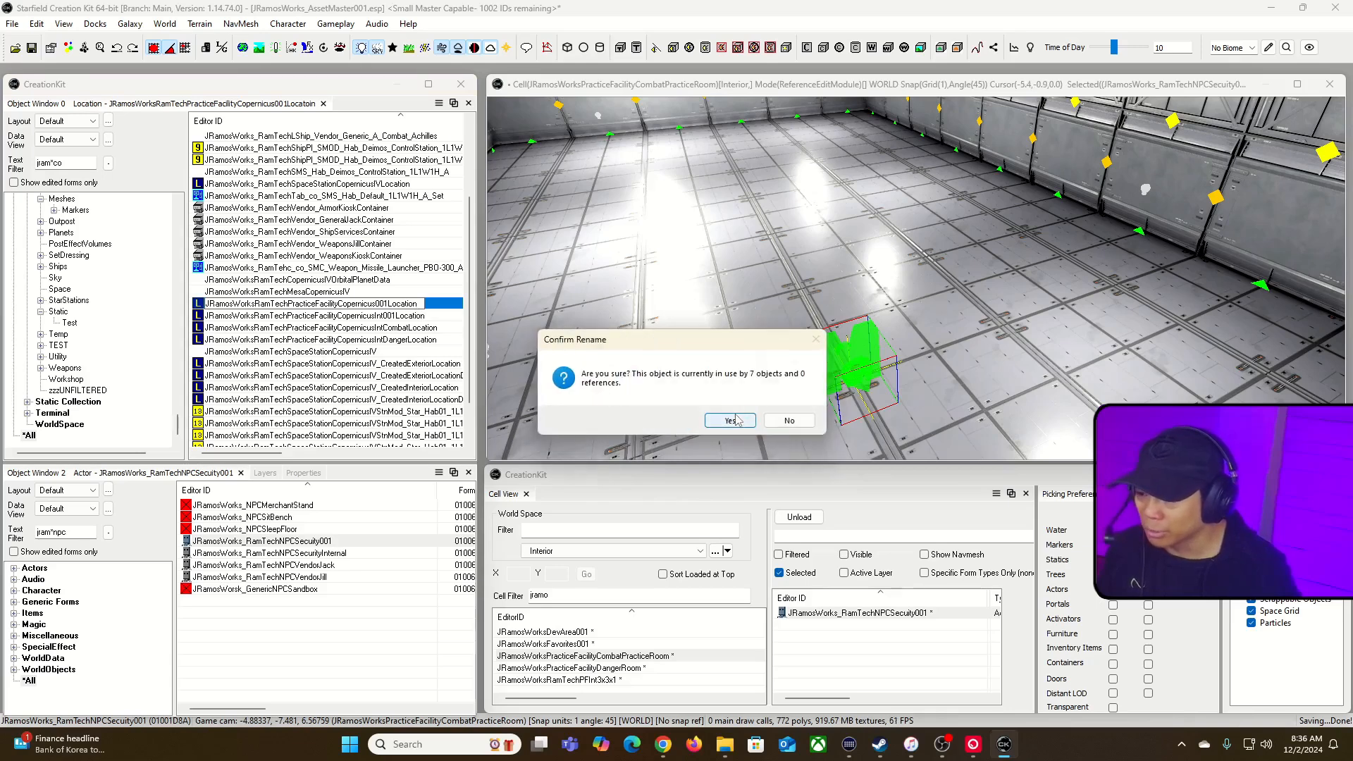
pyautogui.click(730, 421)
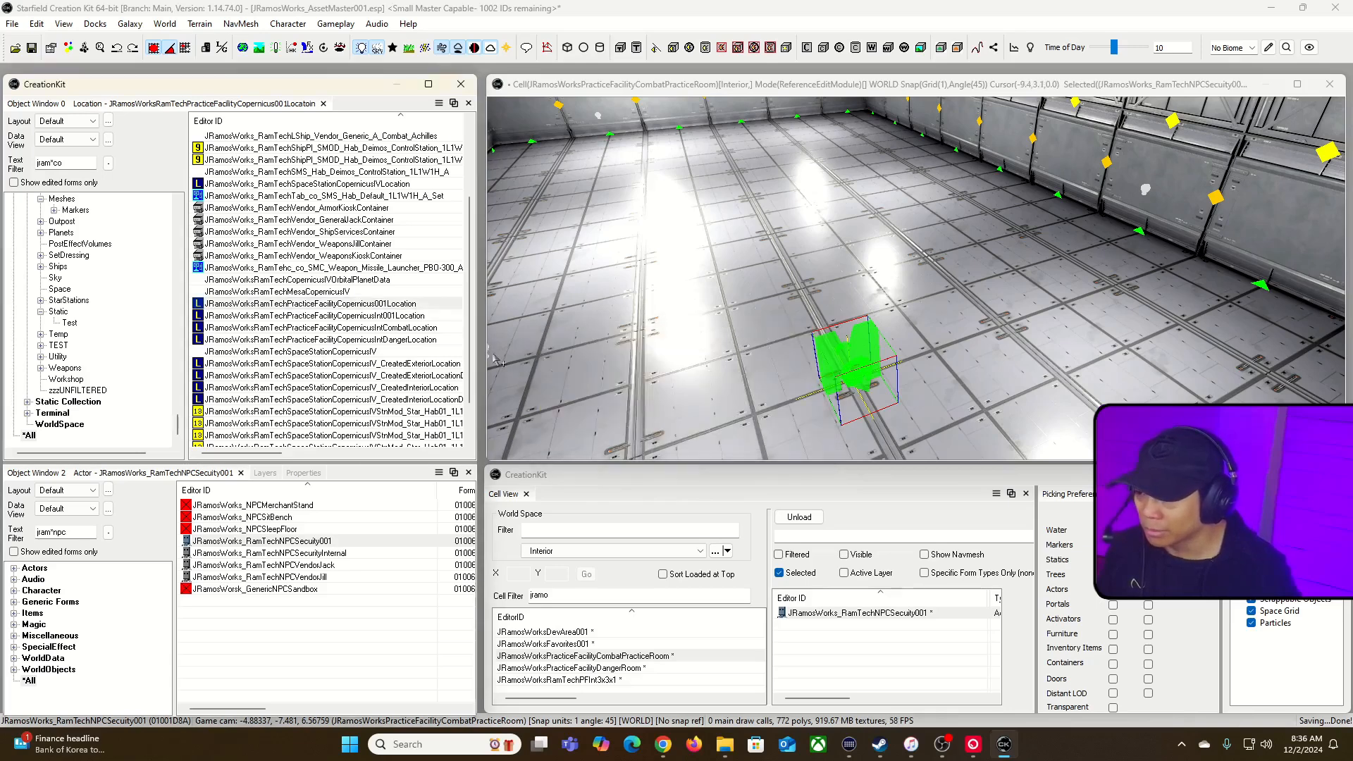
# - Filter the objects by jram*practice*loca and select the practice facility's interior combat location
pyautogui.click(372, 292)
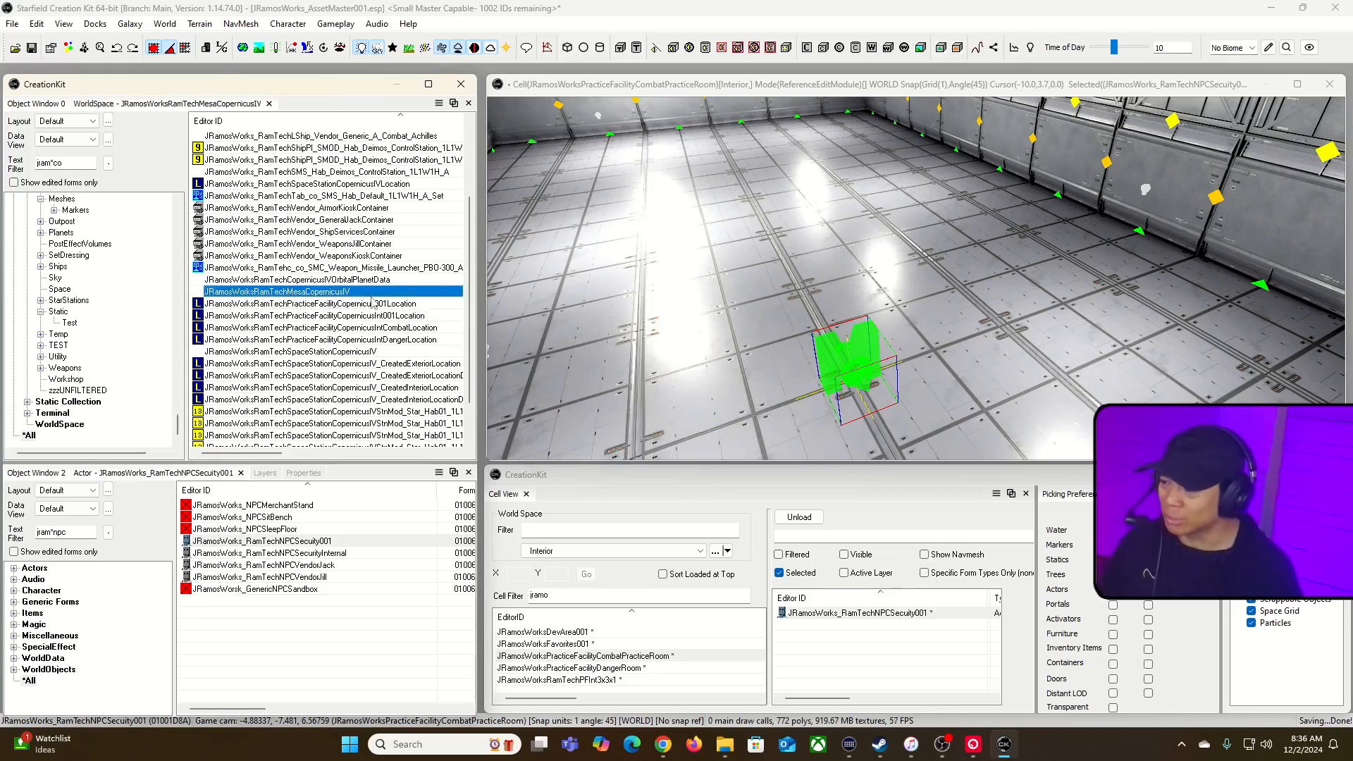
pyautogui.click(376, 306)
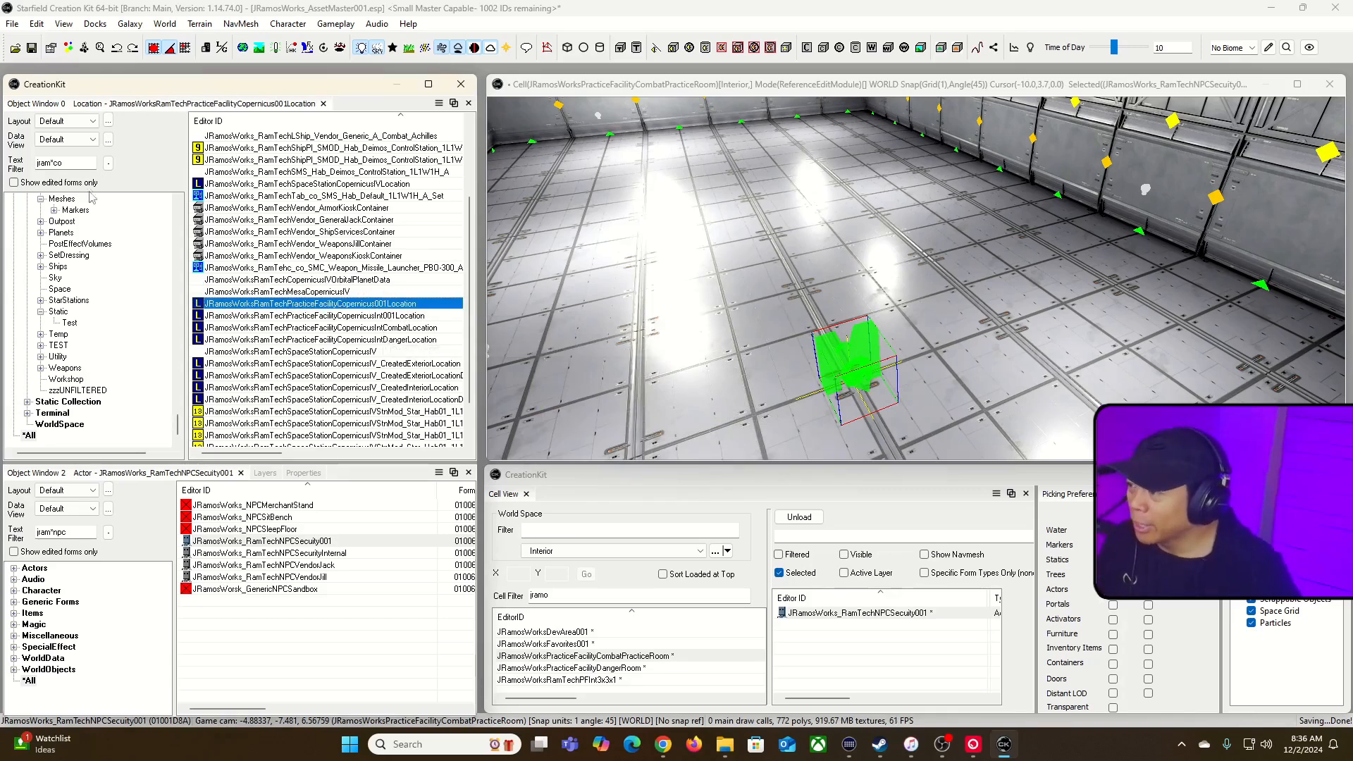
pyautogui.click(81, 163)
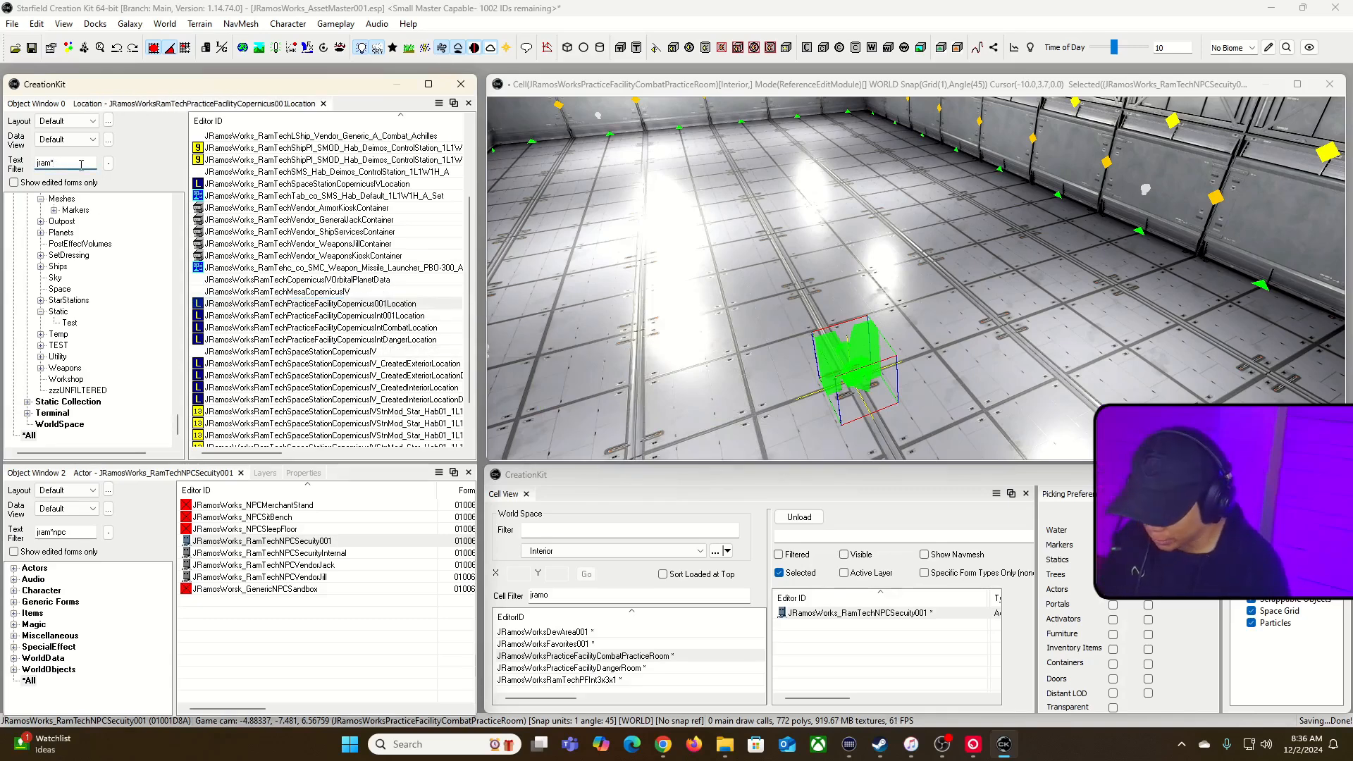
pyautogui.write('practice*loca')
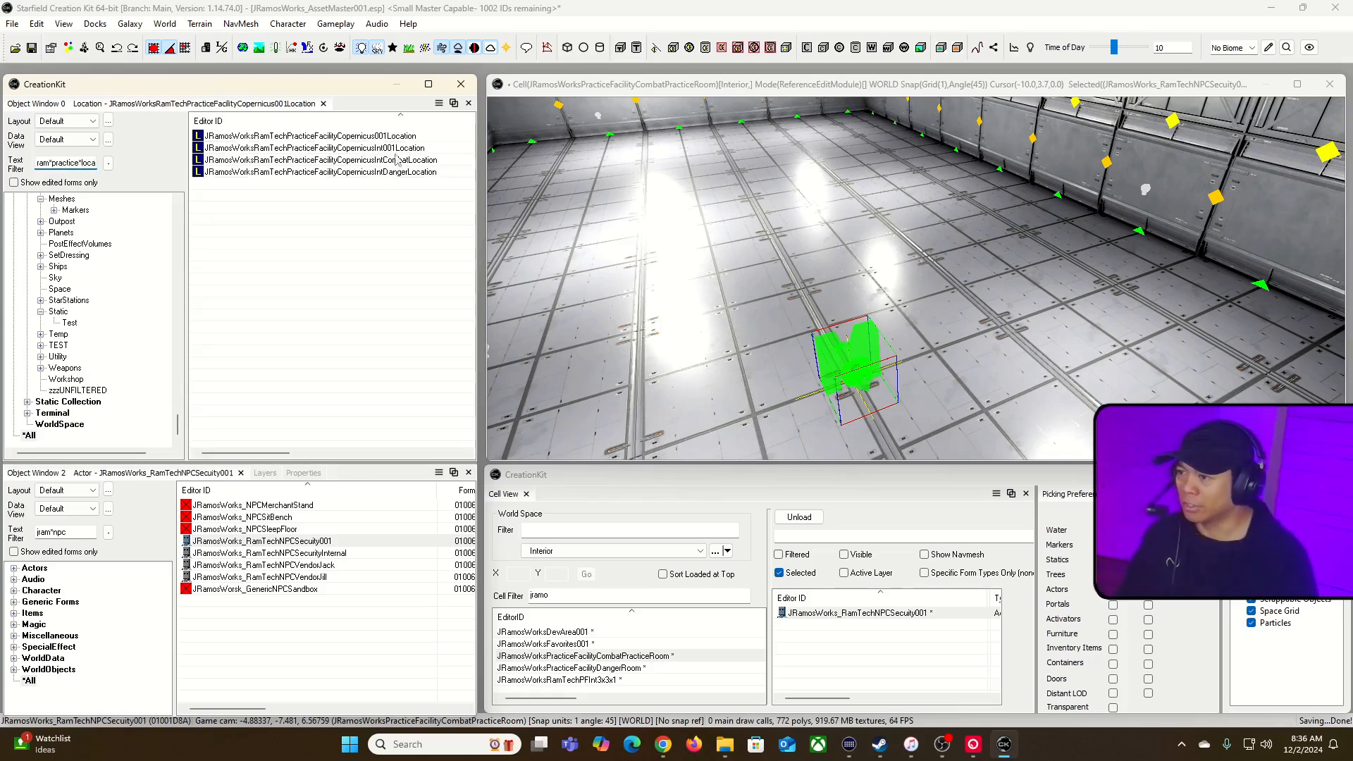
pyautogui.click(331, 201)
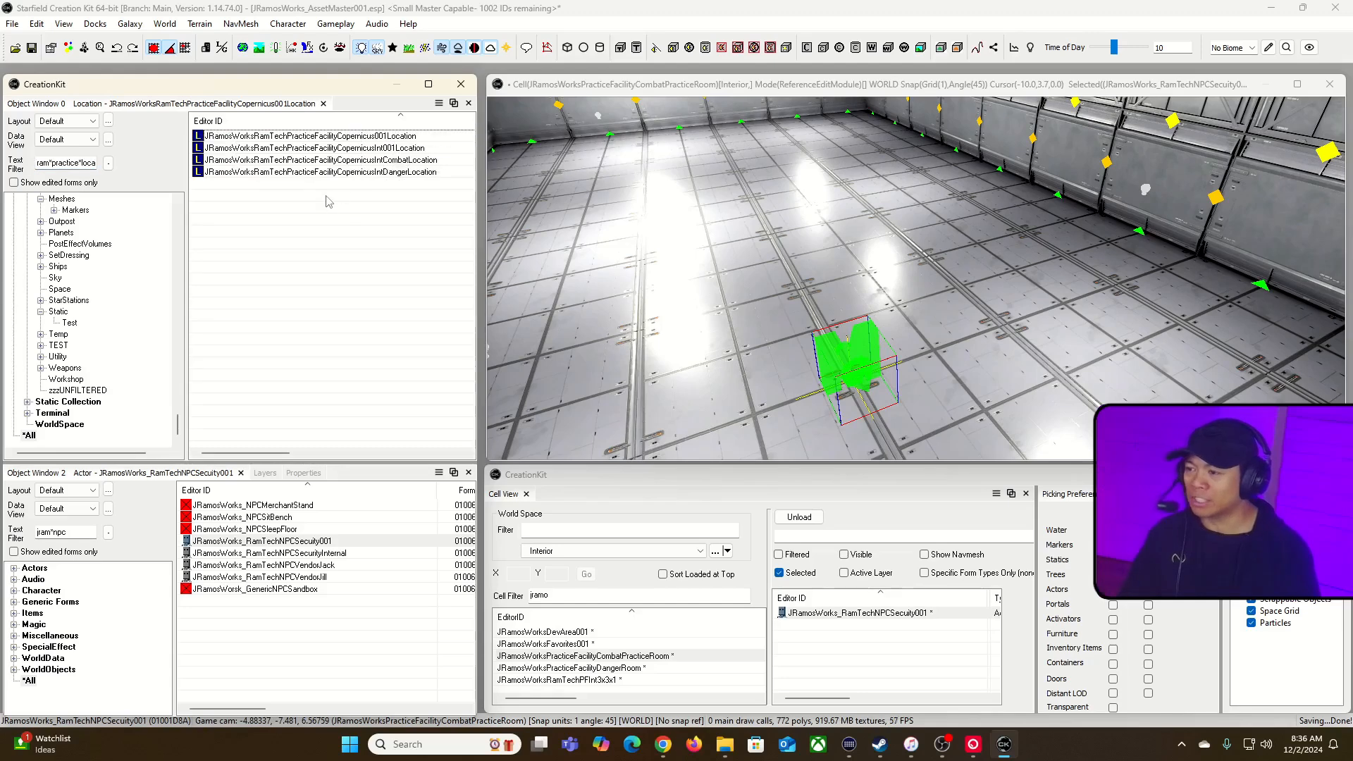
pyautogui.click(392, 160)
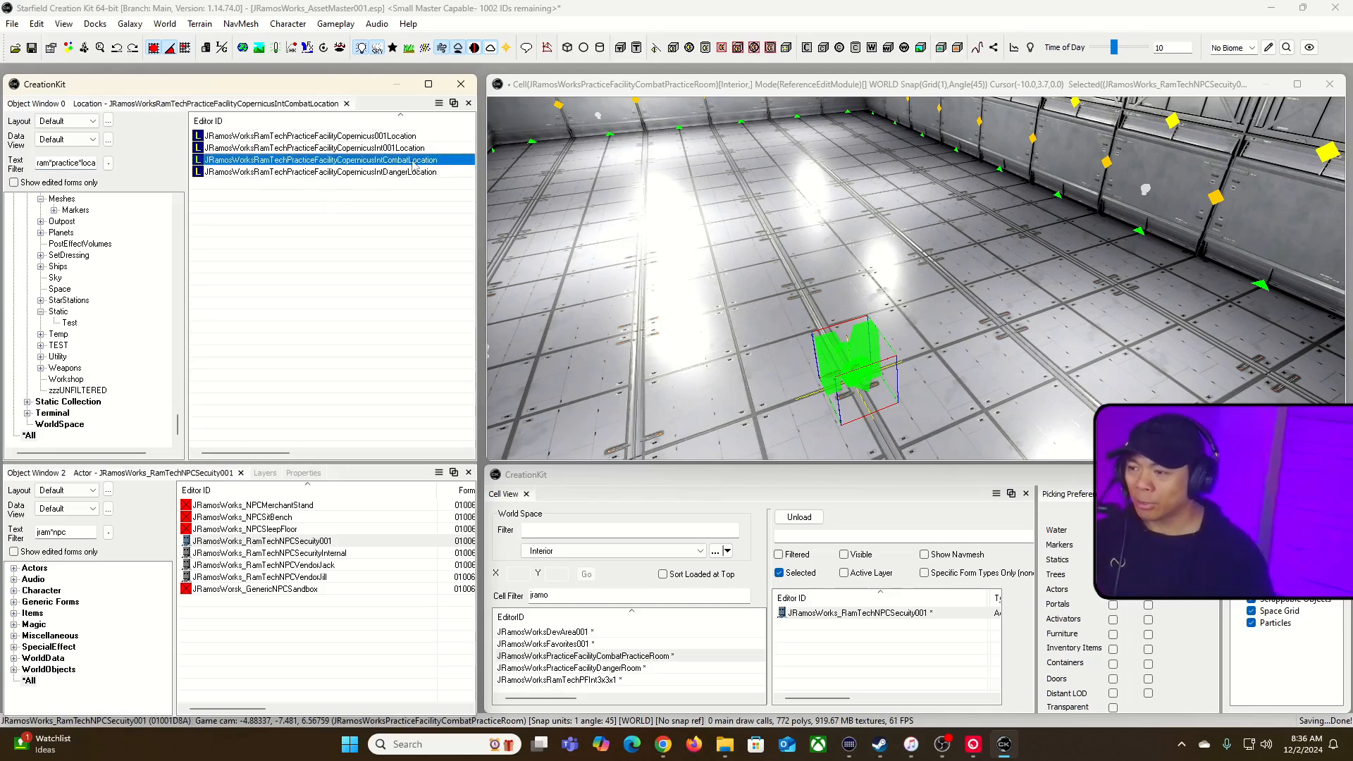
# - Select the practice facility's exterior location and switch the cell list to the JRamosWorksRamTechPracticeFacility001 world space
pyautogui.click(405, 148)
pyautogui.click(416, 138)
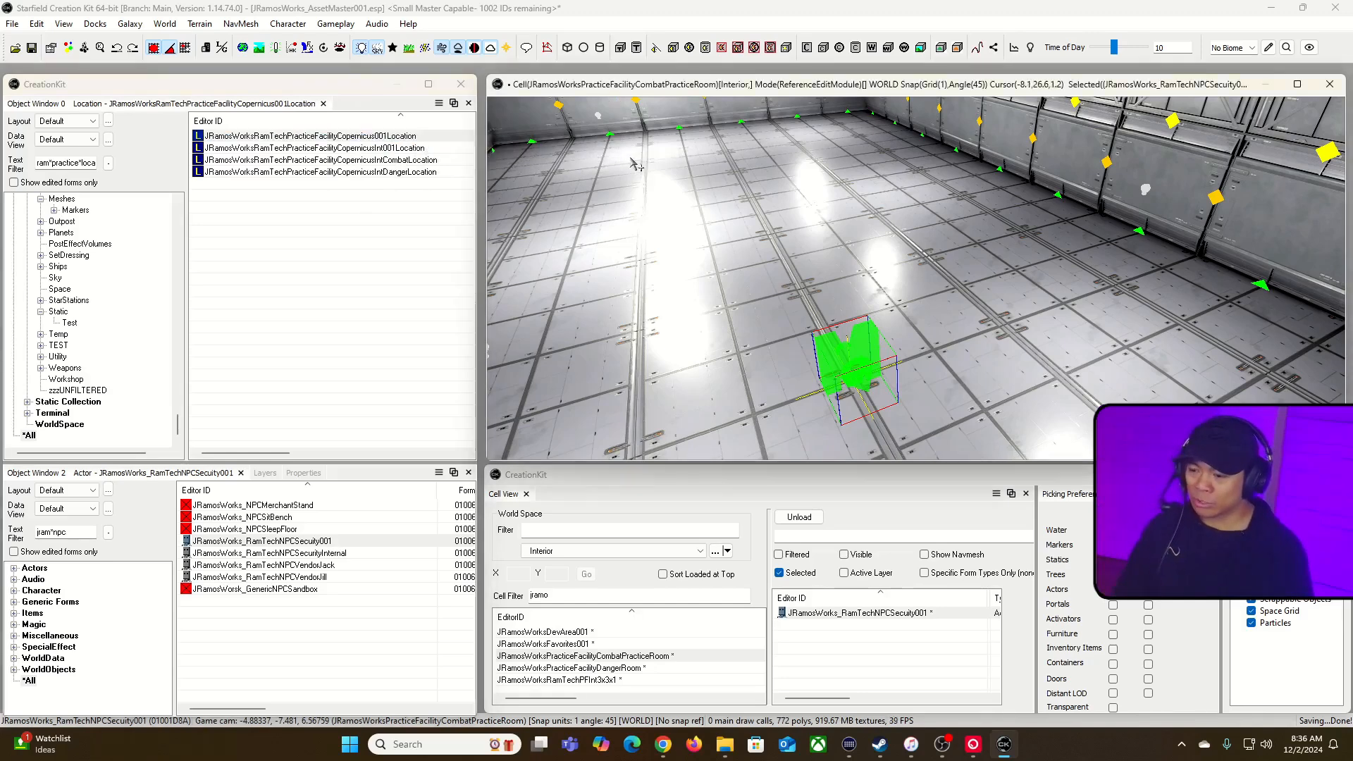
pyautogui.click(700, 551)
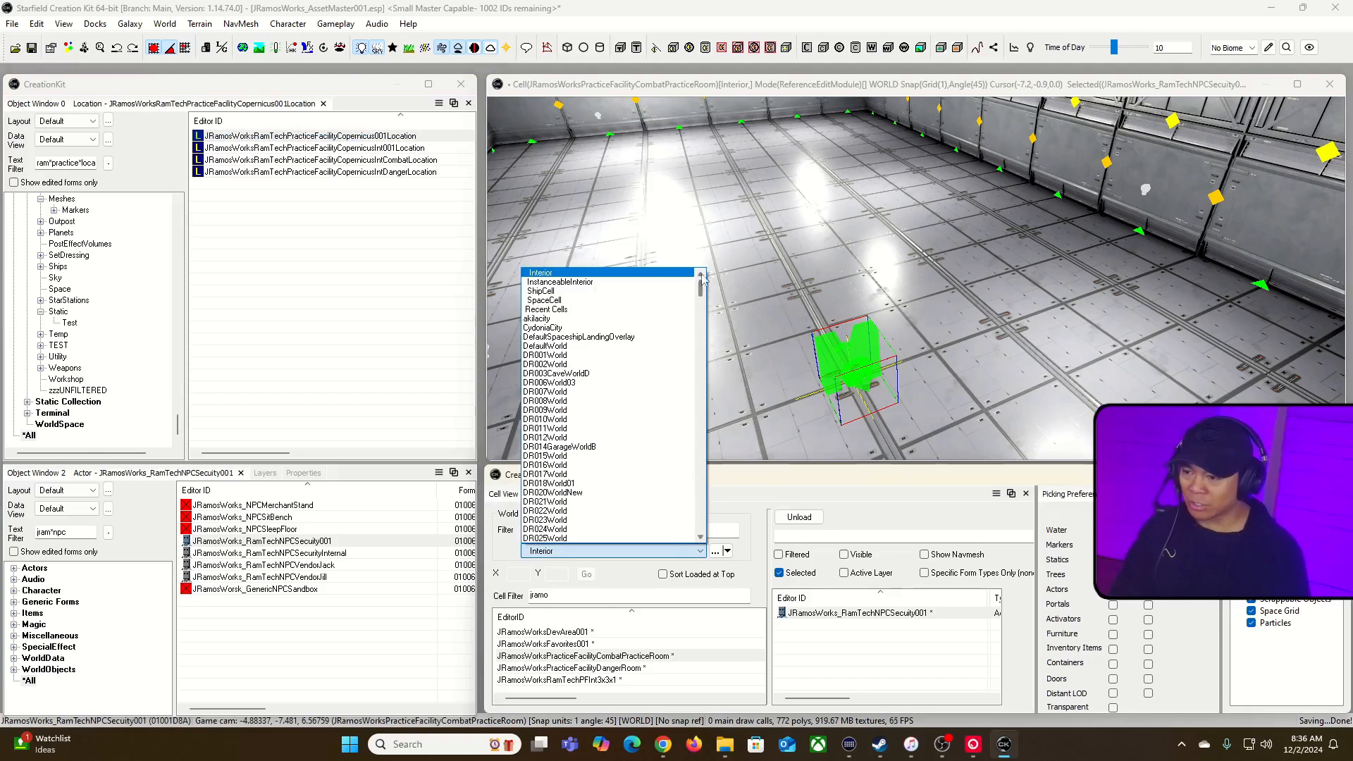
pyautogui.press('j')
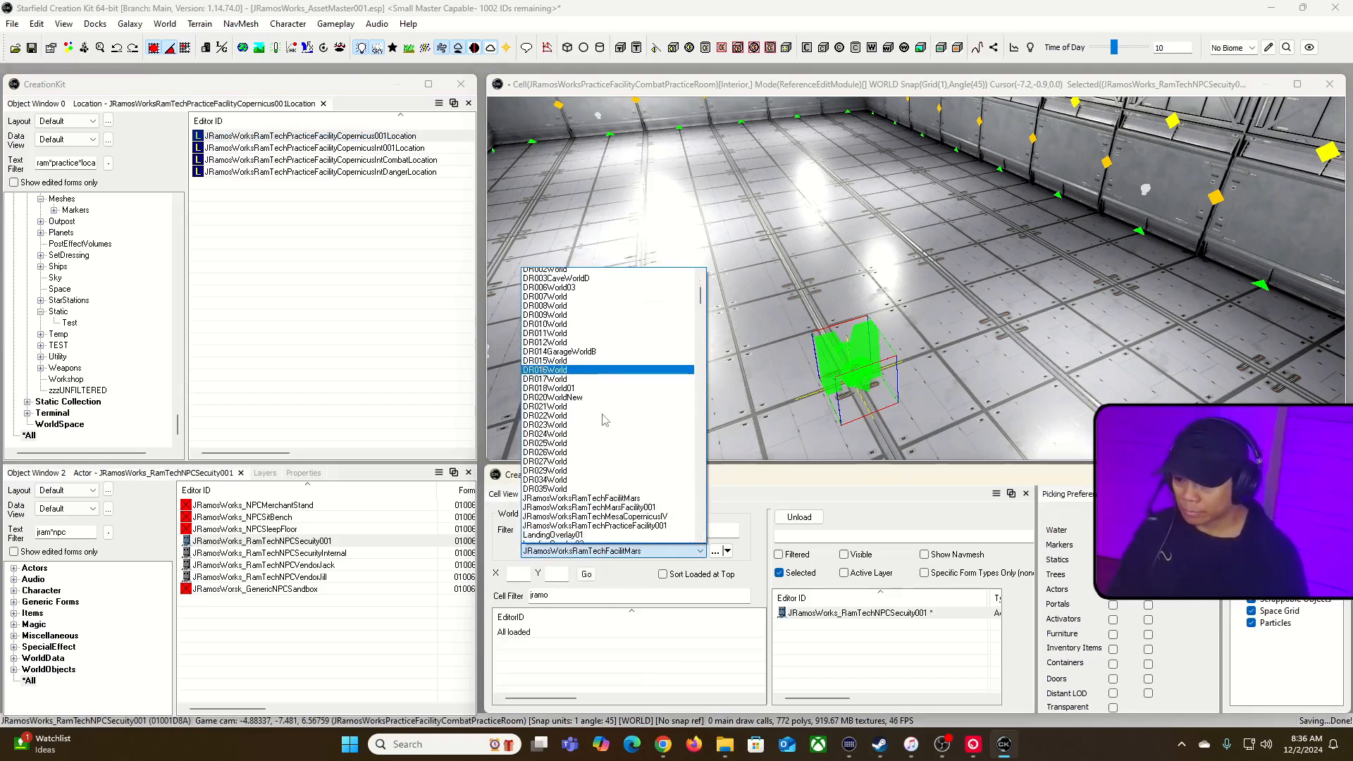
pyautogui.click(594, 474)
pyautogui.click(700, 551)
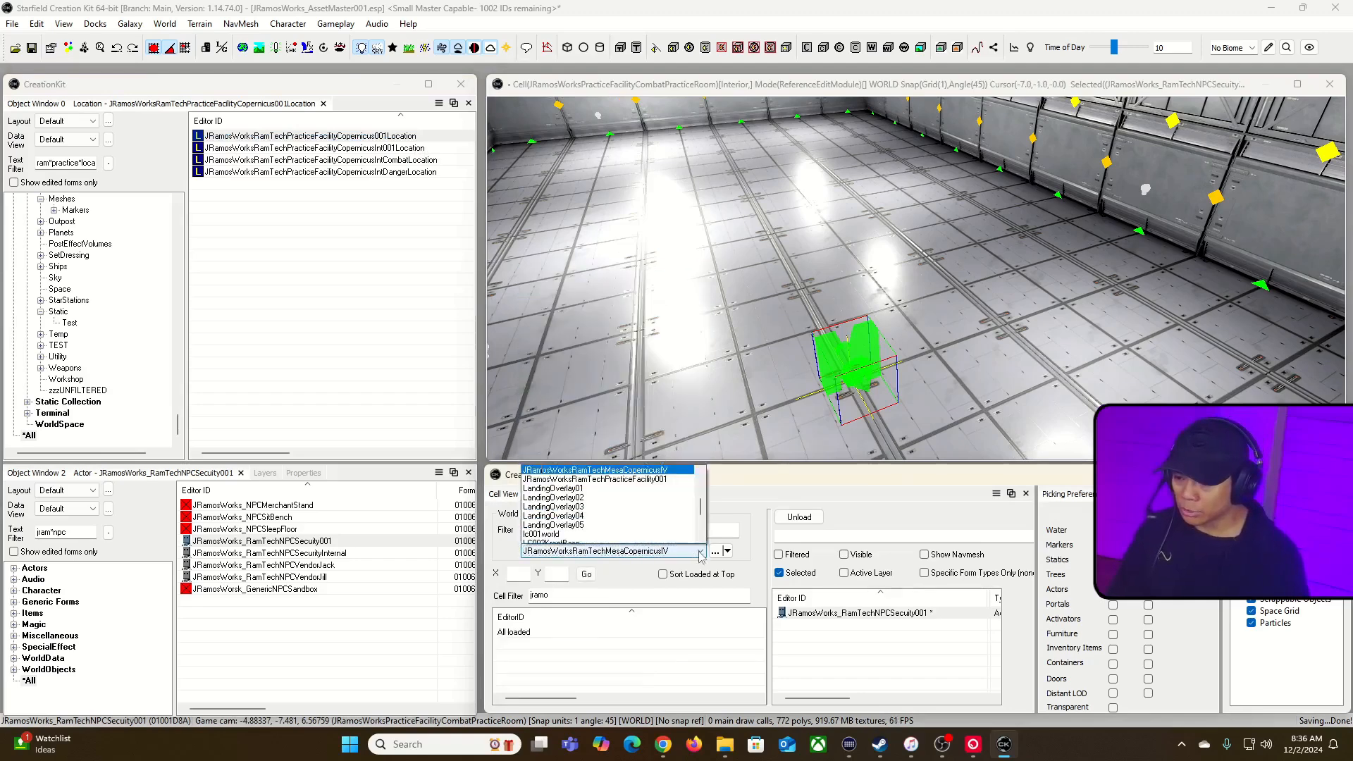
pyautogui.click(656, 290)
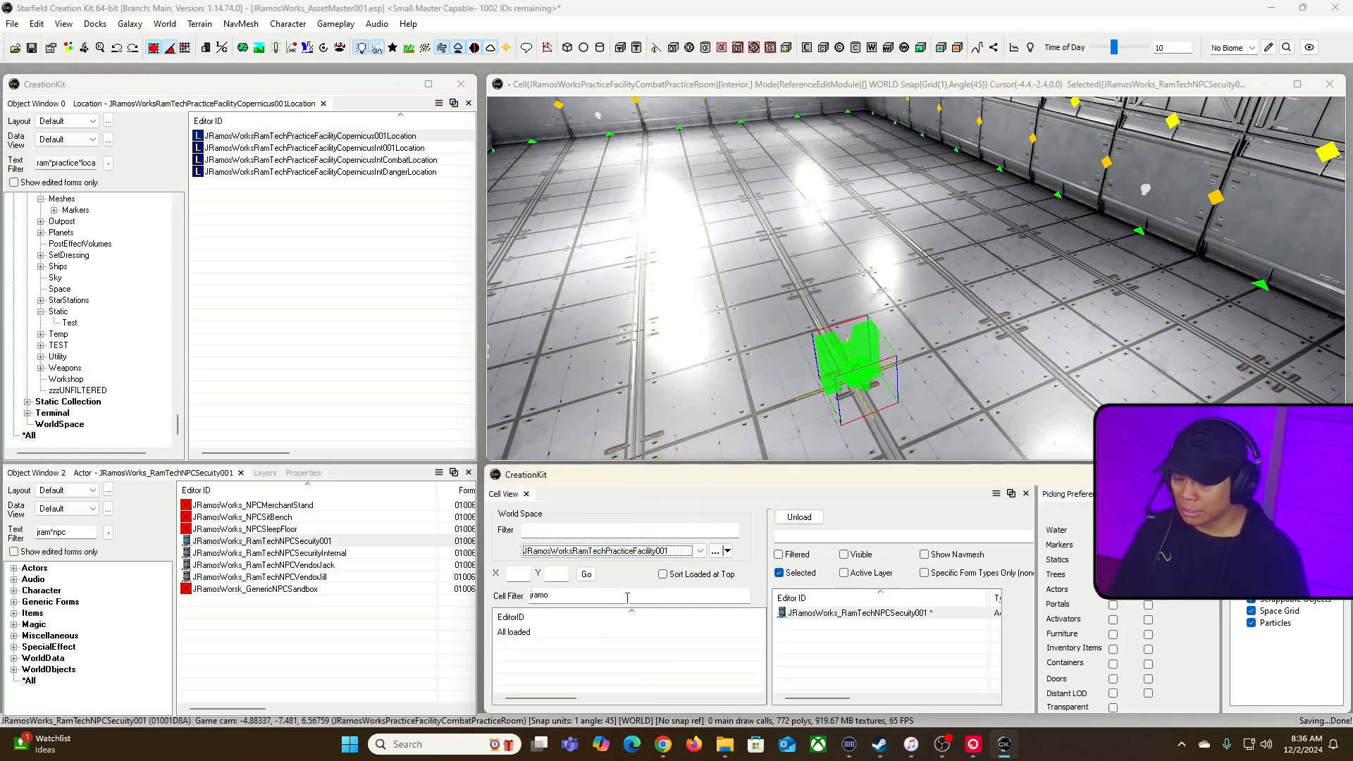
# - Clear the cell filter, load the RamTechPF001 cell, and view the walled compound beside the ship landing marker
pyautogui.doubleClick(592, 599)
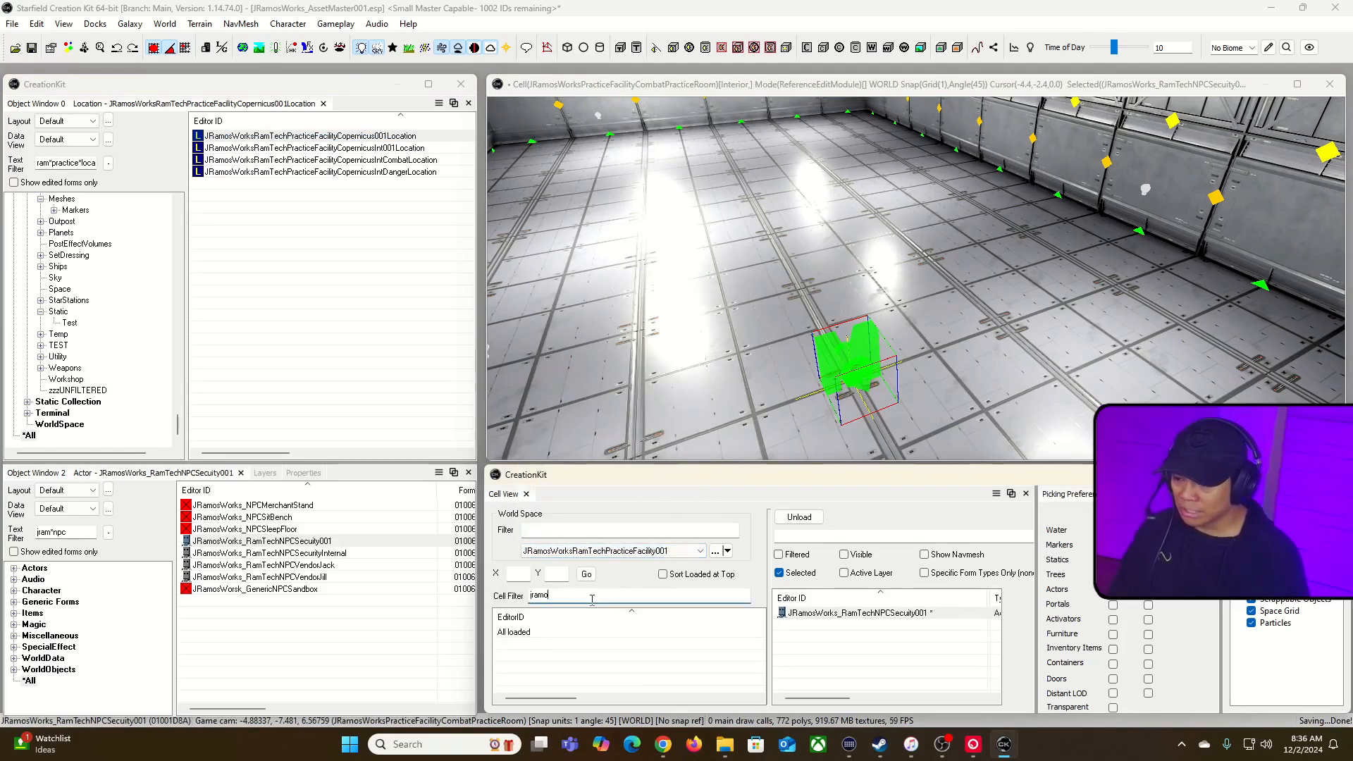
pyautogui.press('BackSpace')
pyautogui.click(543, 634)
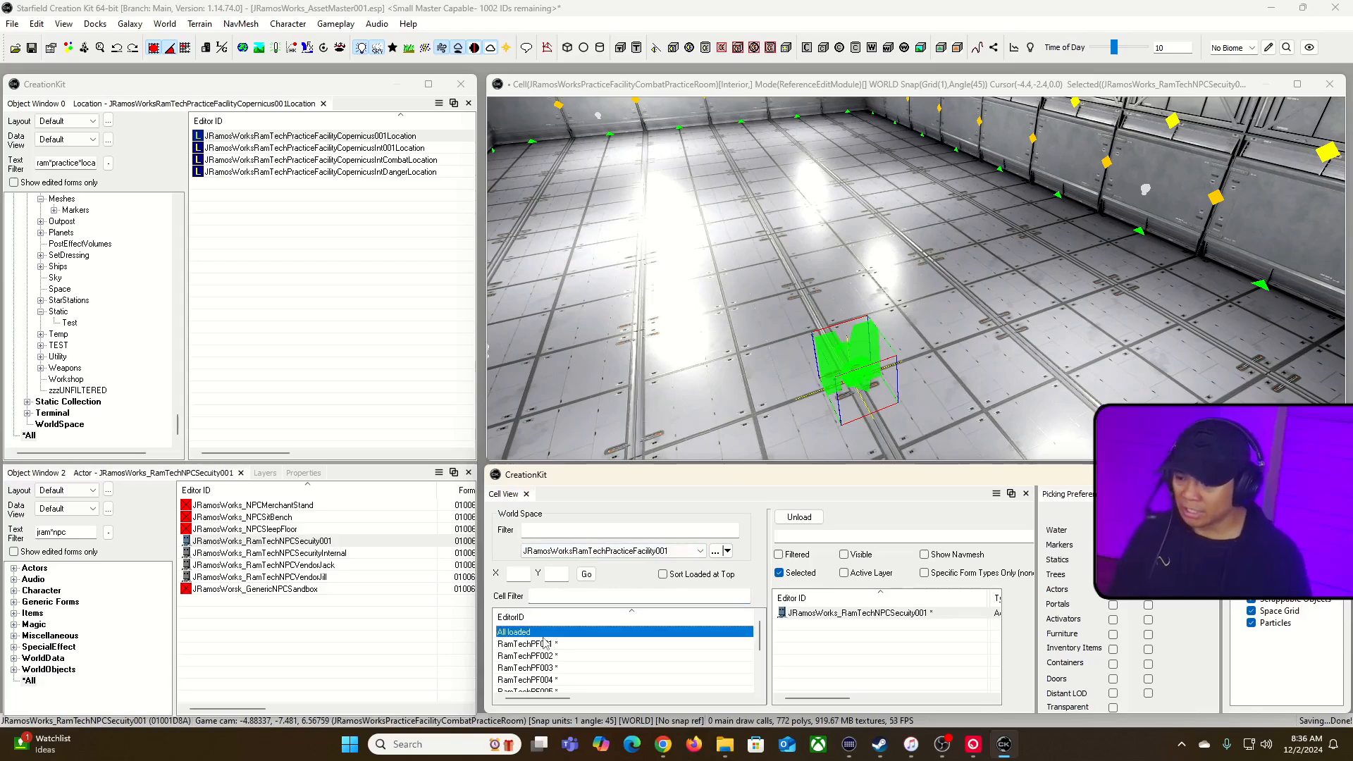
pyautogui.click(539, 645)
pyautogui.doubleClick(540, 645)
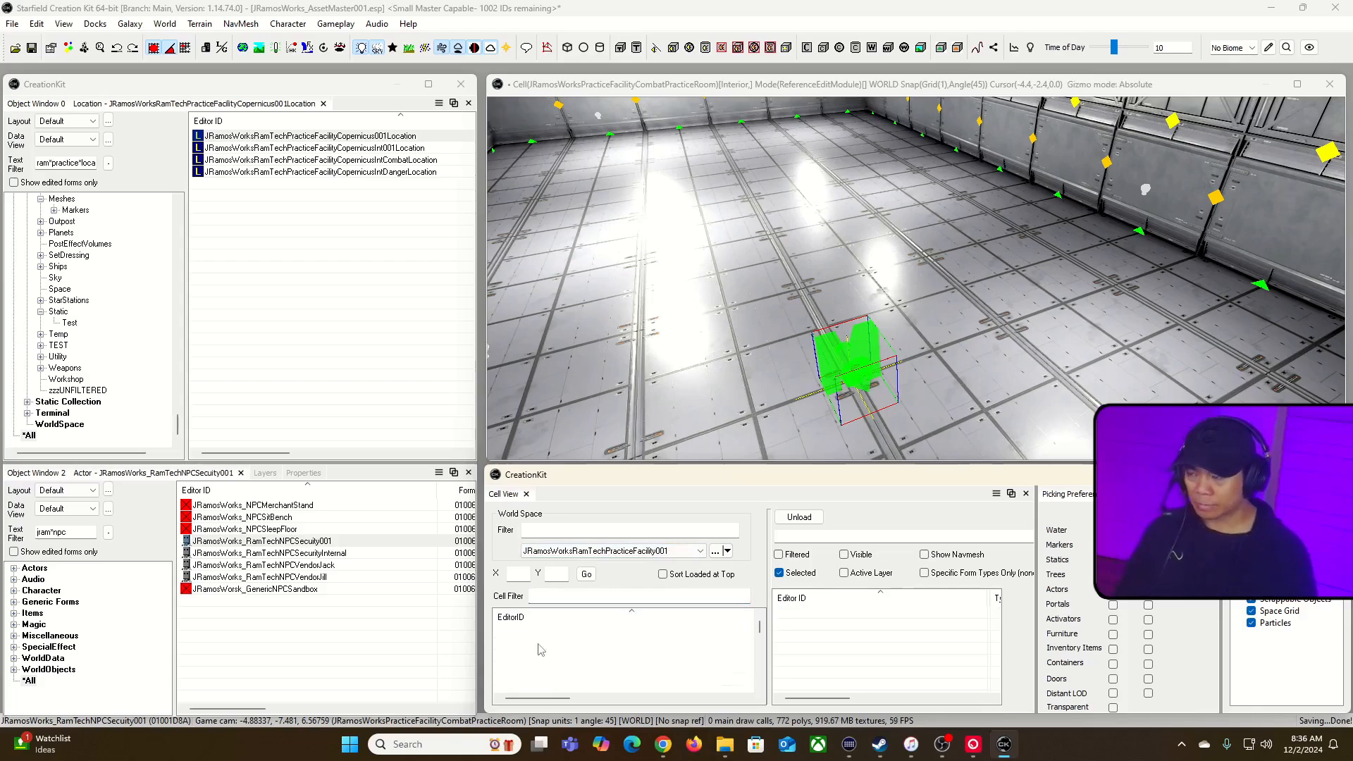
pyautogui.click(844, 90)
pyautogui.press('`')
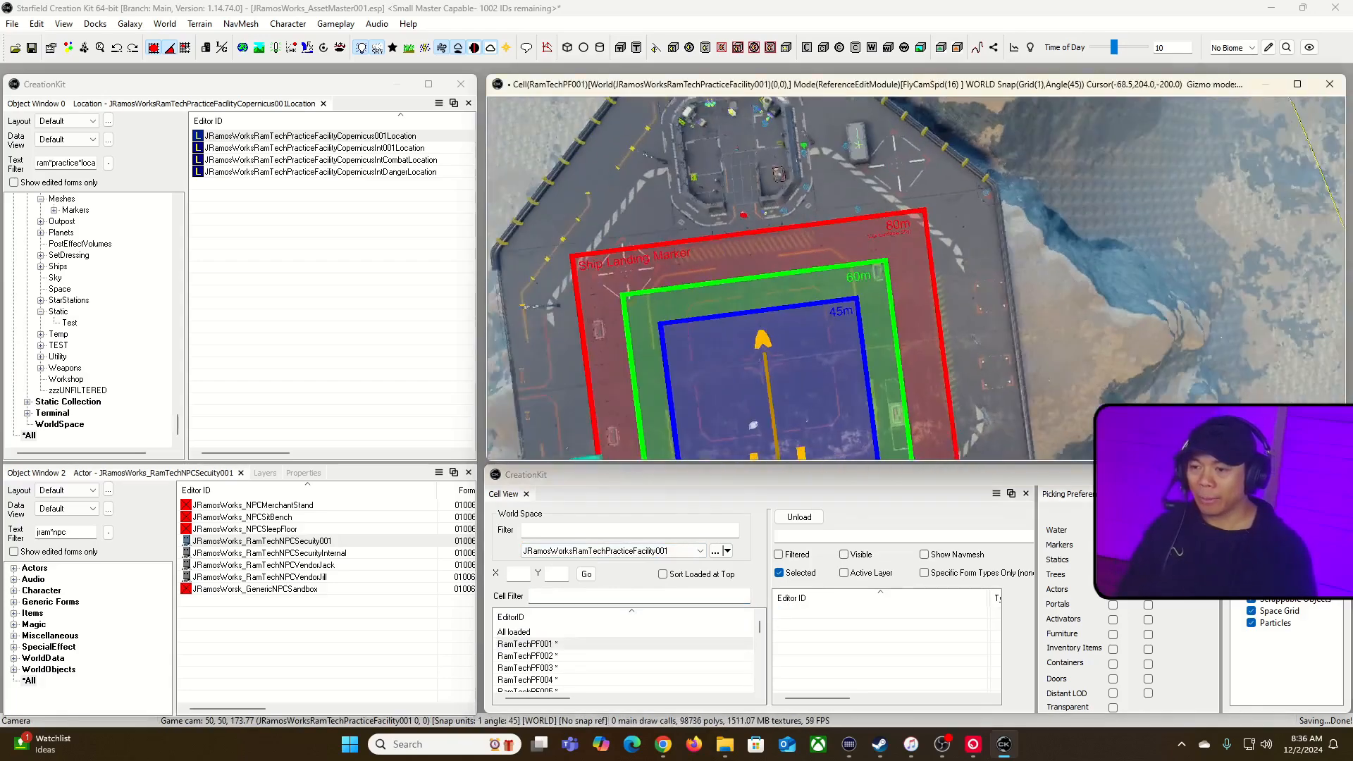
pyautogui.press('w')
pyautogui.press('w')
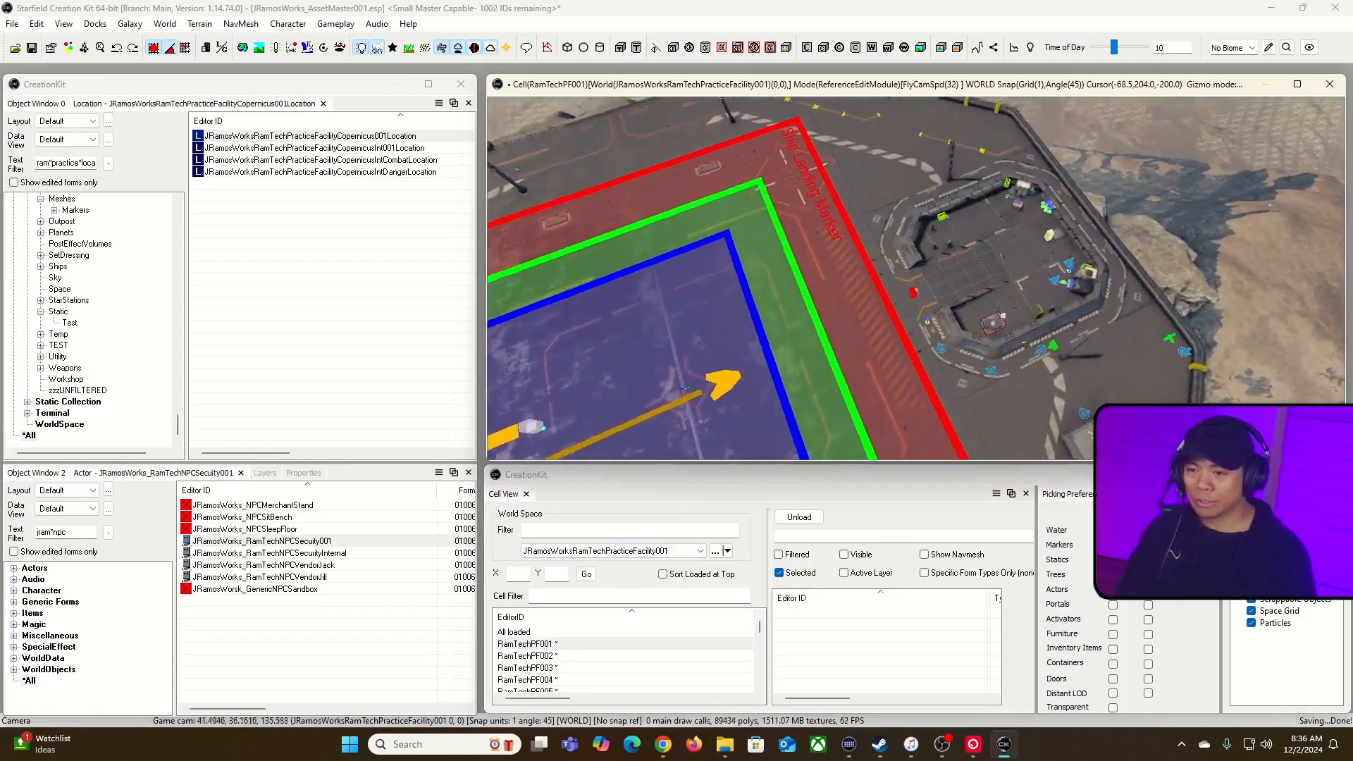
pyautogui.press('w')
pyautogui.press('`')
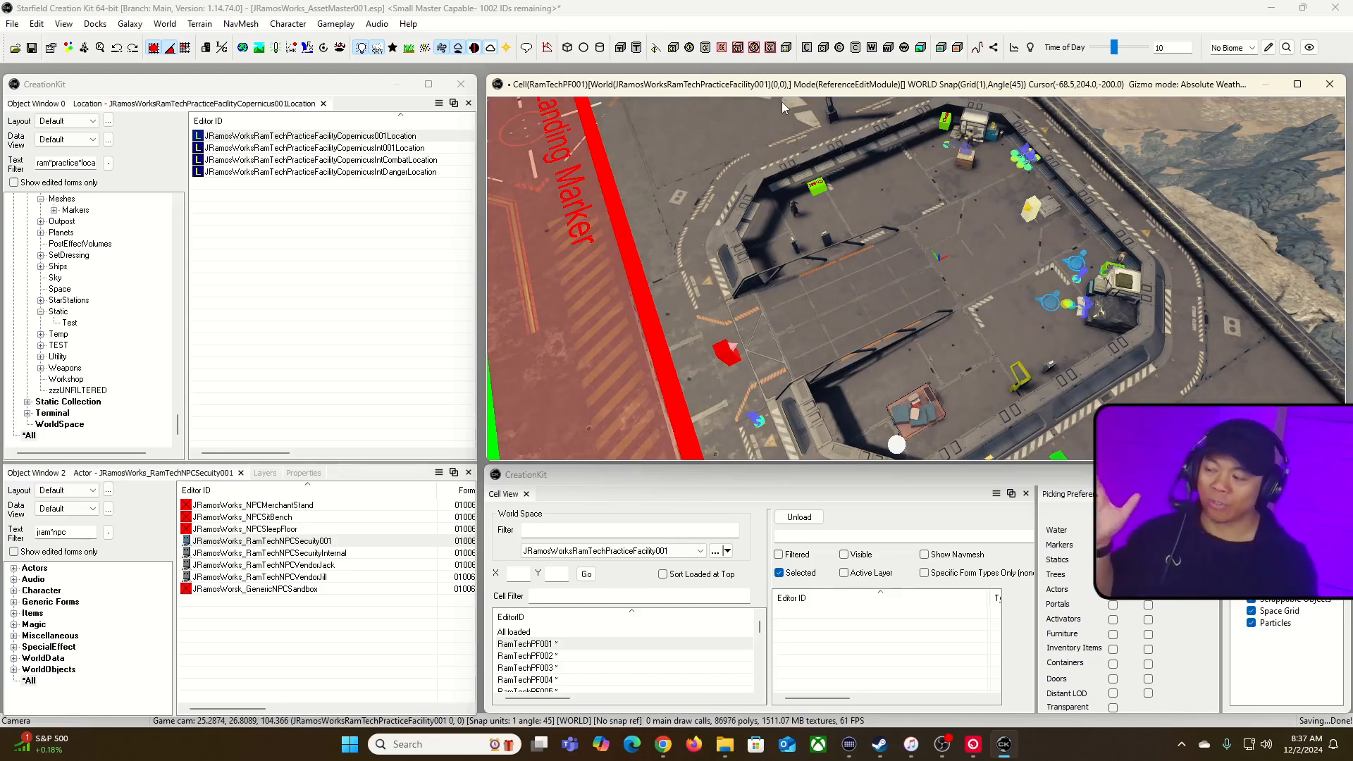
# - Open the JRamosWorks_RamTechNPCSecuity001 actor's factions and inspect the JRamosWorks_RamTechFaction record
pyautogui.click(351, 231)
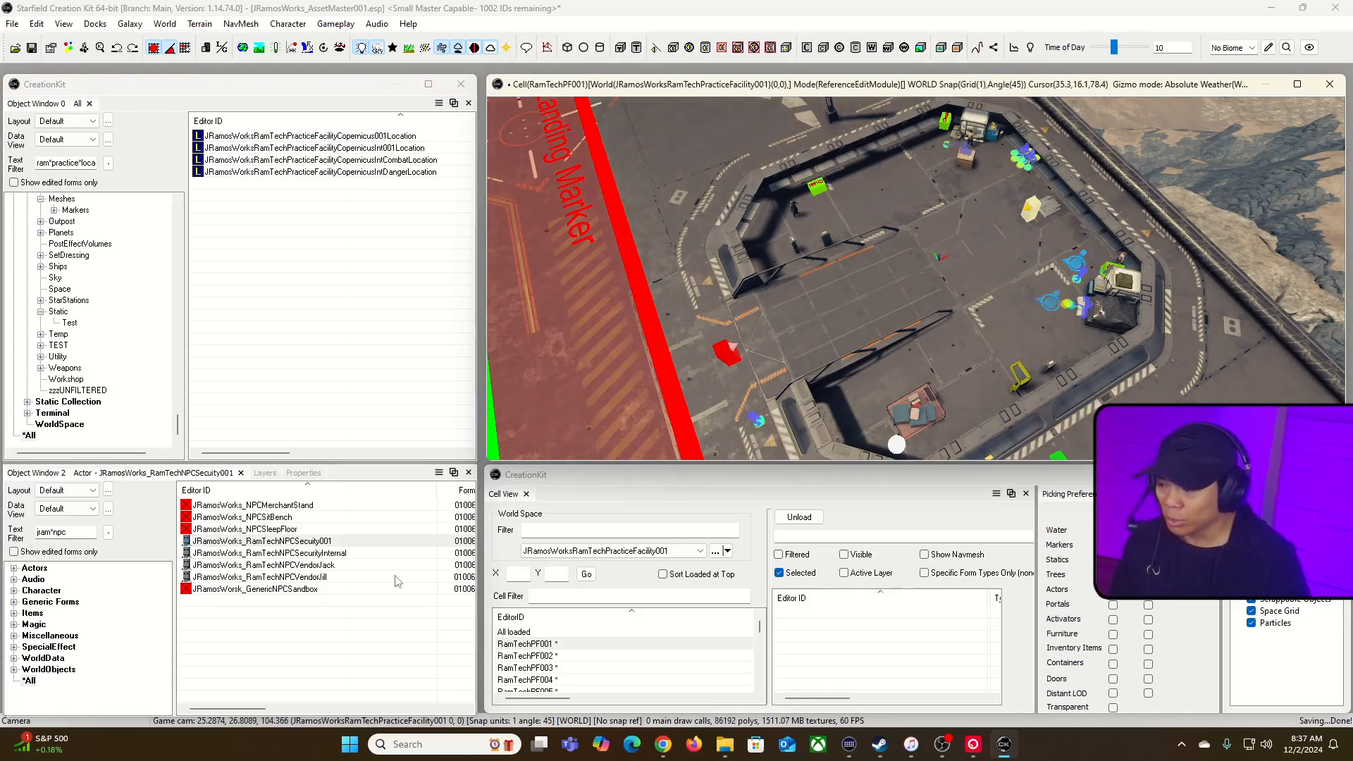
pyautogui.doubleClick(297, 543)
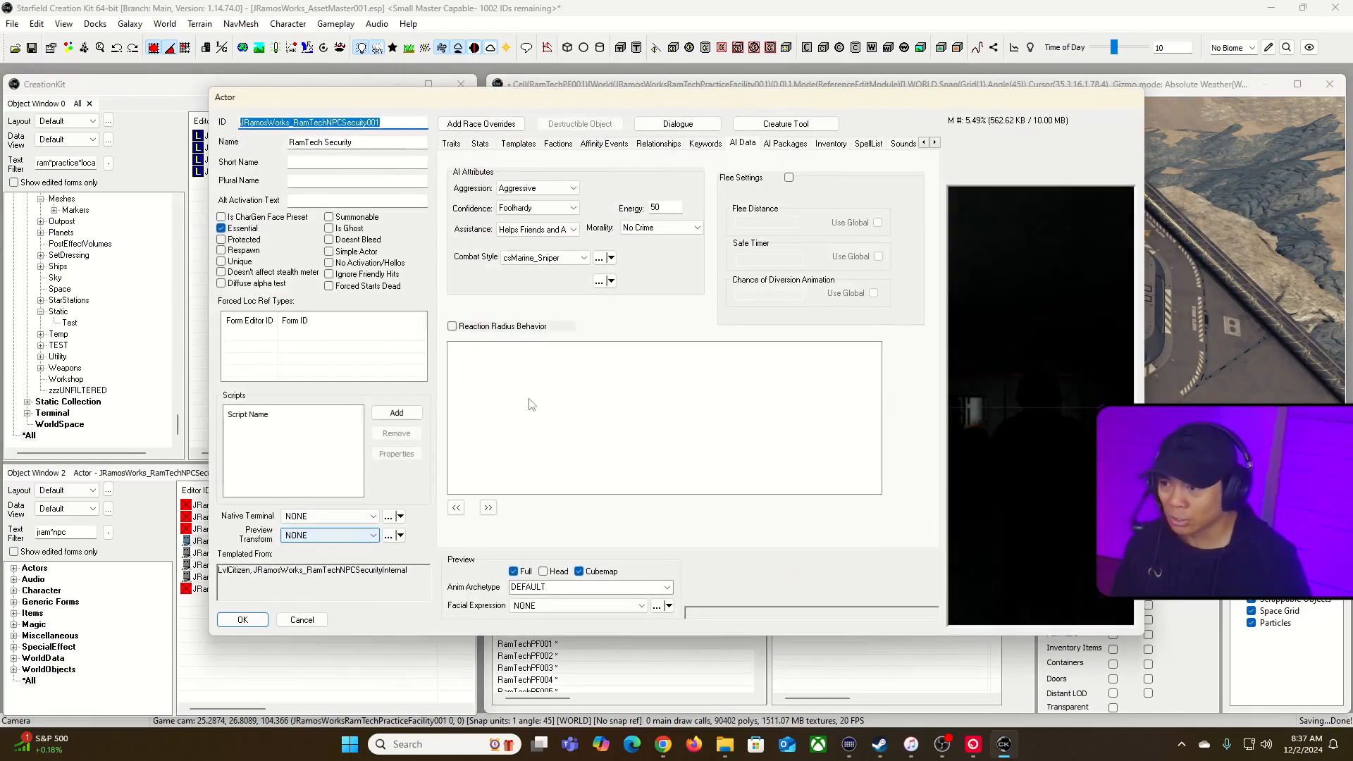
pyautogui.click(558, 144)
pyautogui.click(570, 198)
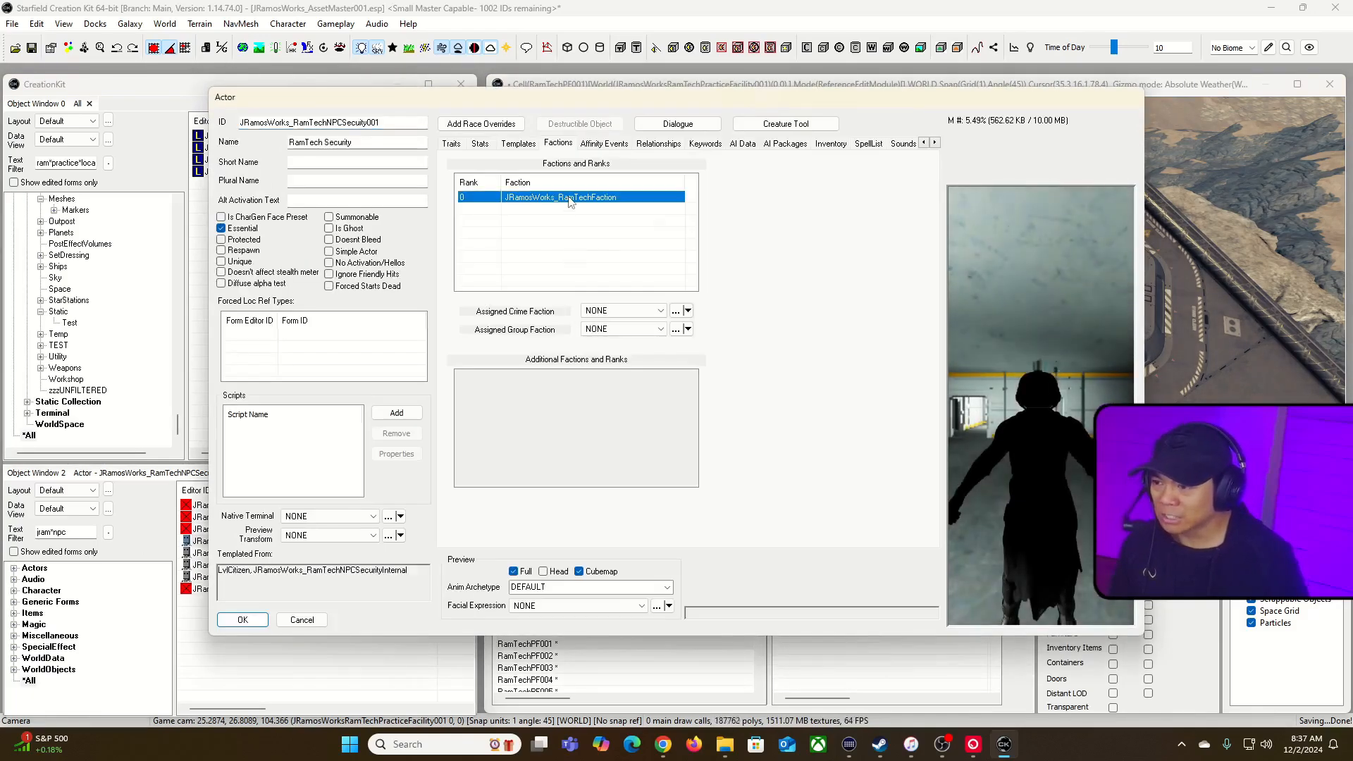
pyautogui.doubleClick(569, 198)
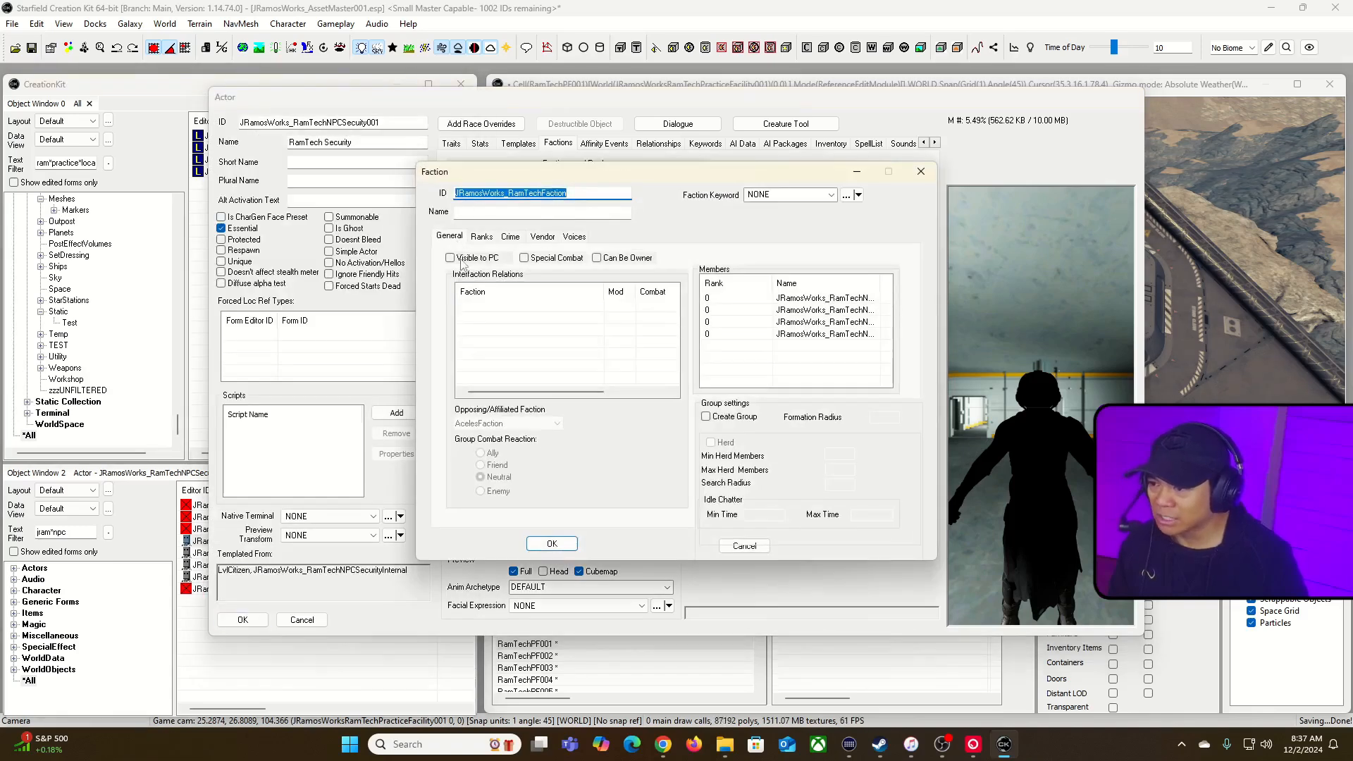
# - Try adding JRamosWorks_RamTechFaction as a Neutral interfaction relation, then remove it and close the faction and actor
pyautogui.click(487, 310)
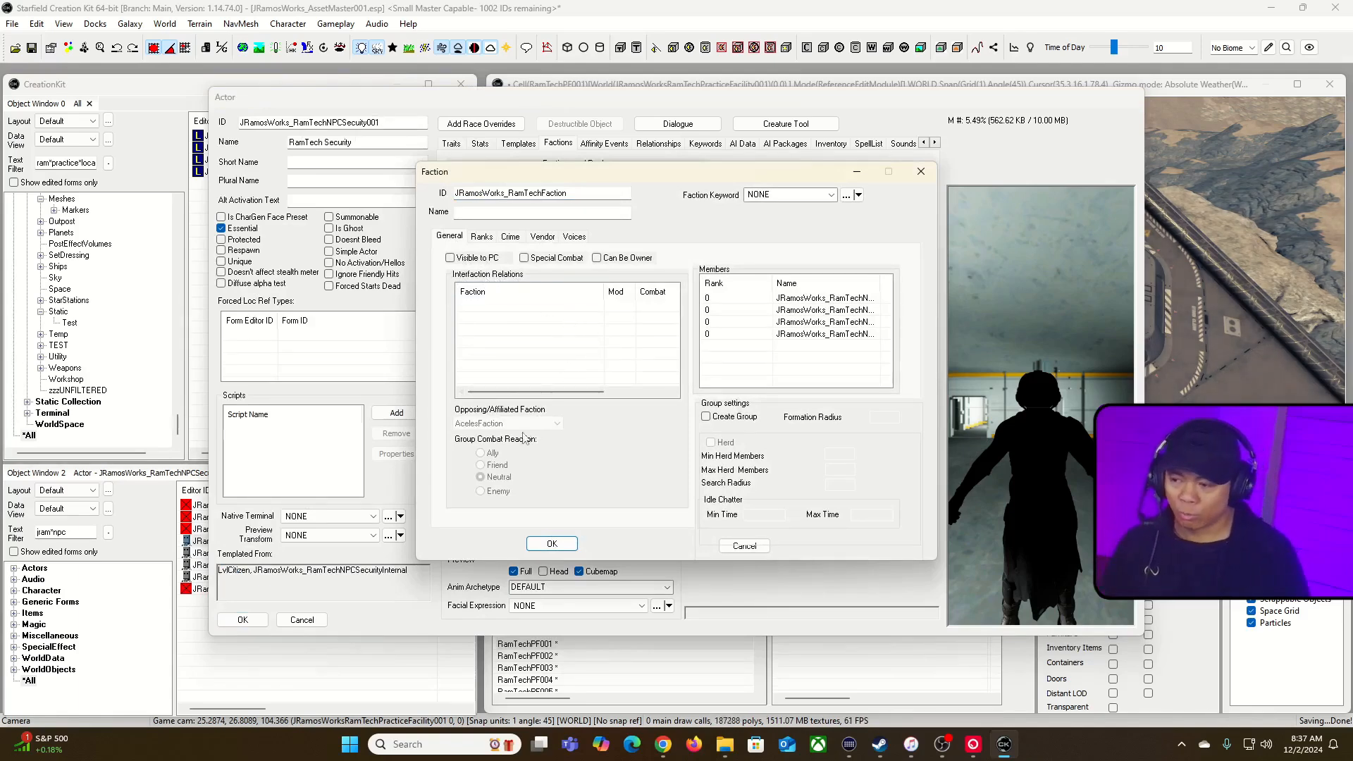
pyautogui.rightClick(507, 354)
pyautogui.click(540, 357)
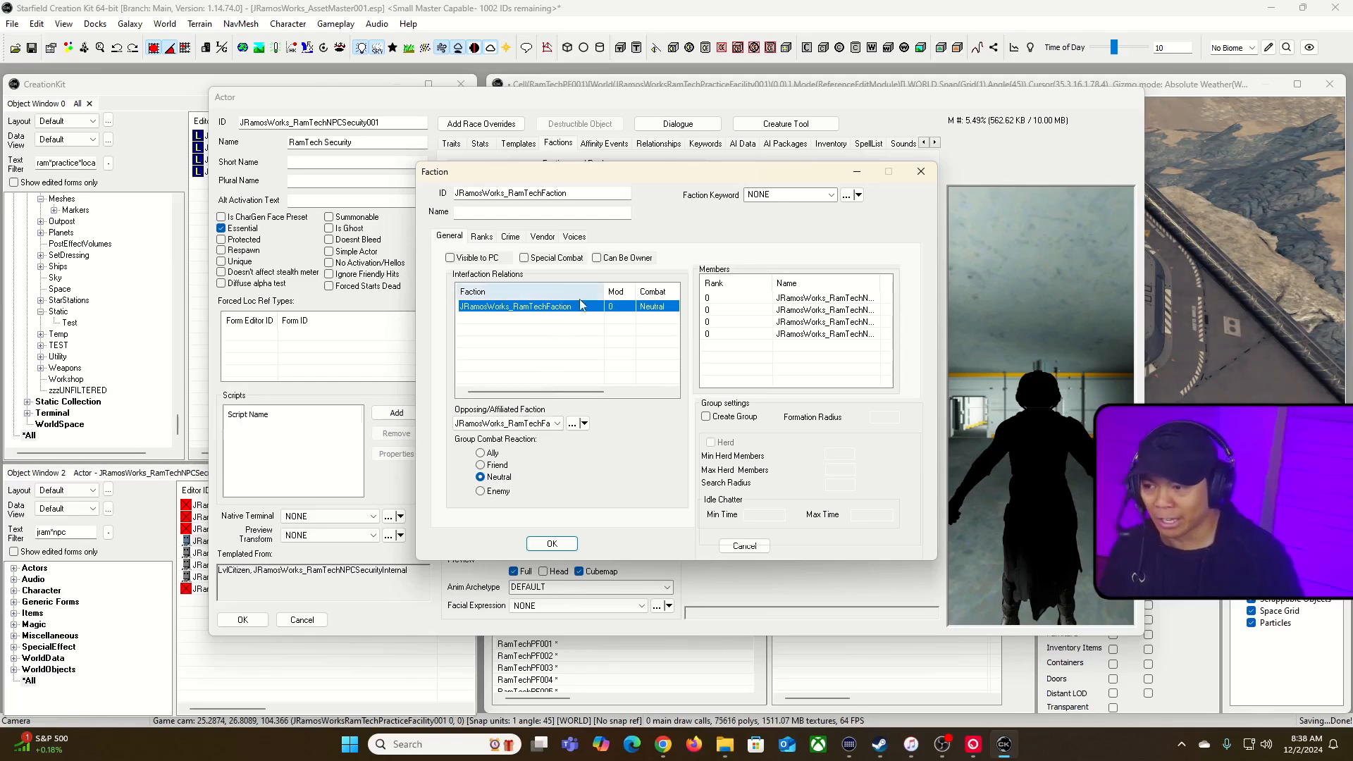
pyautogui.click(584, 341)
pyautogui.click(585, 310)
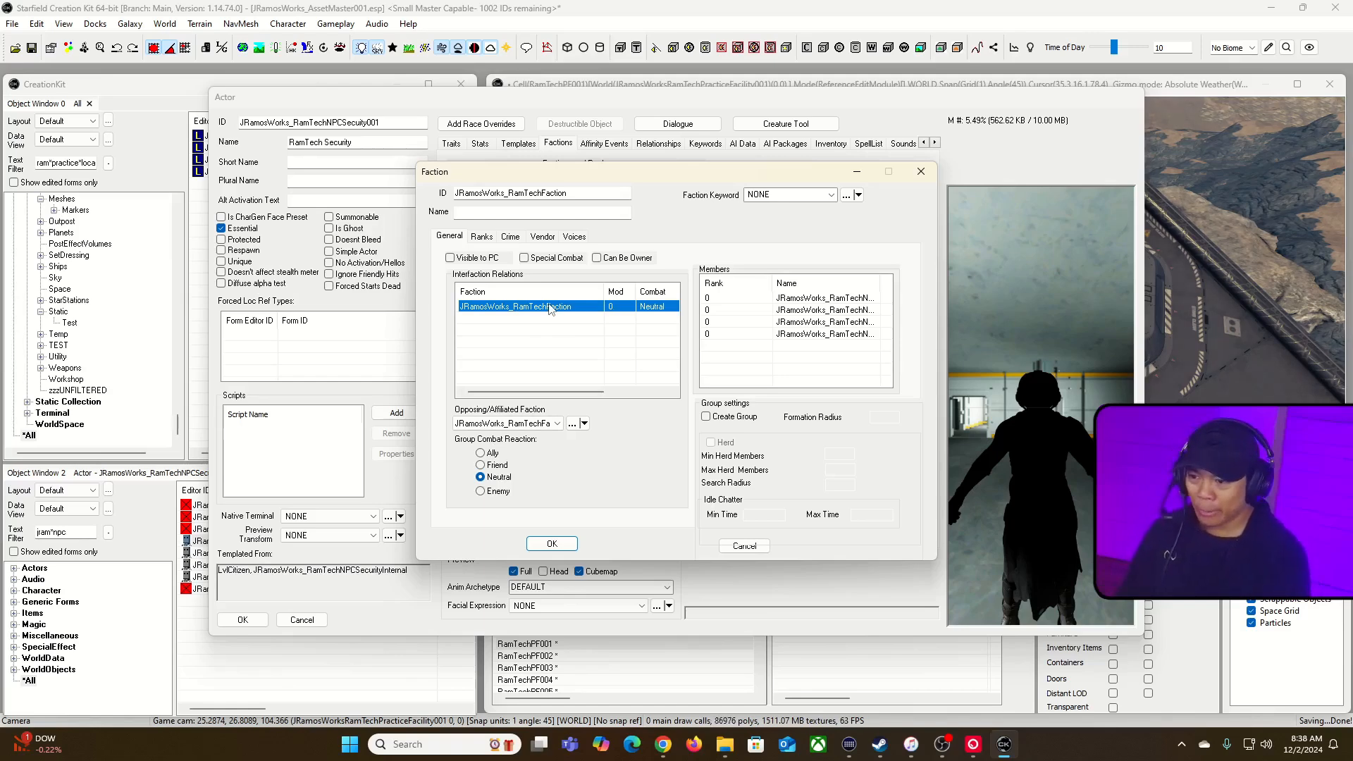
pyautogui.press('Delete')
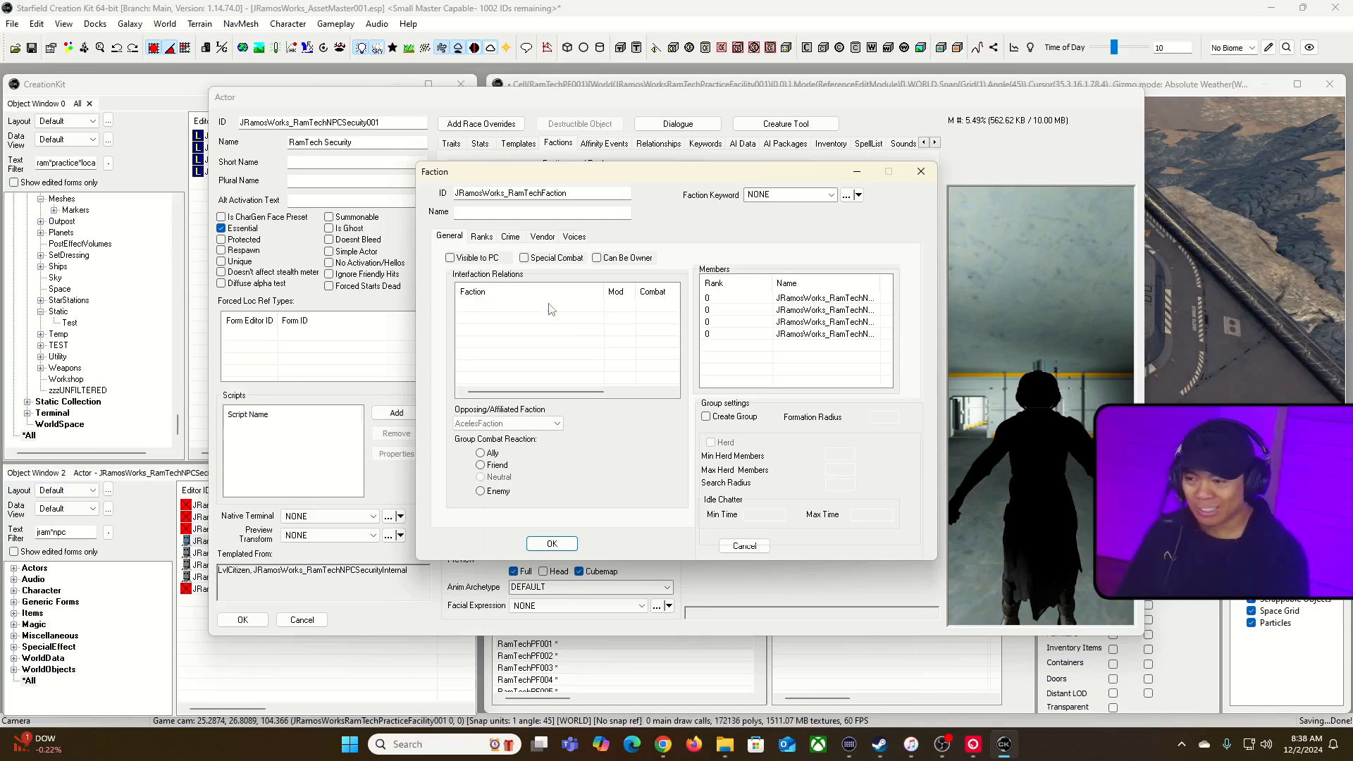
pyautogui.click(552, 545)
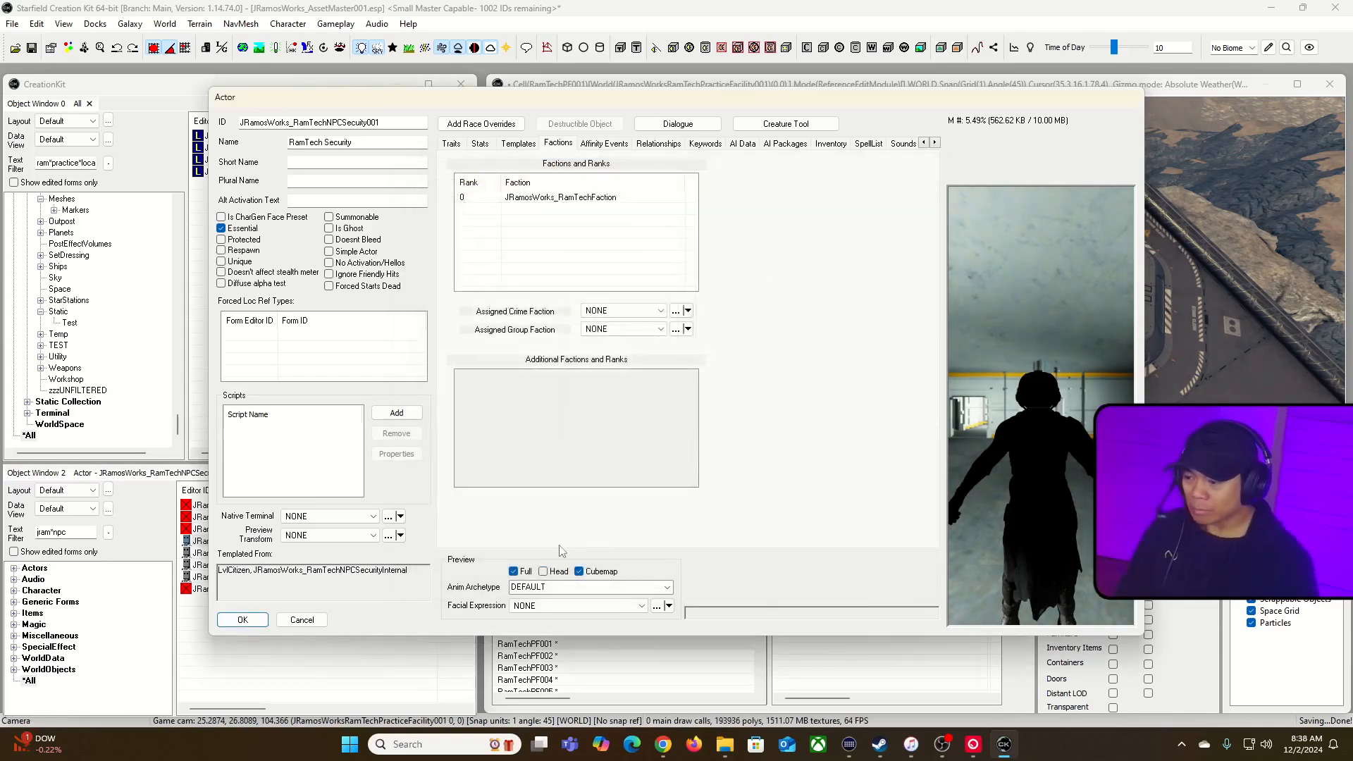
pyautogui.click(324, 621)
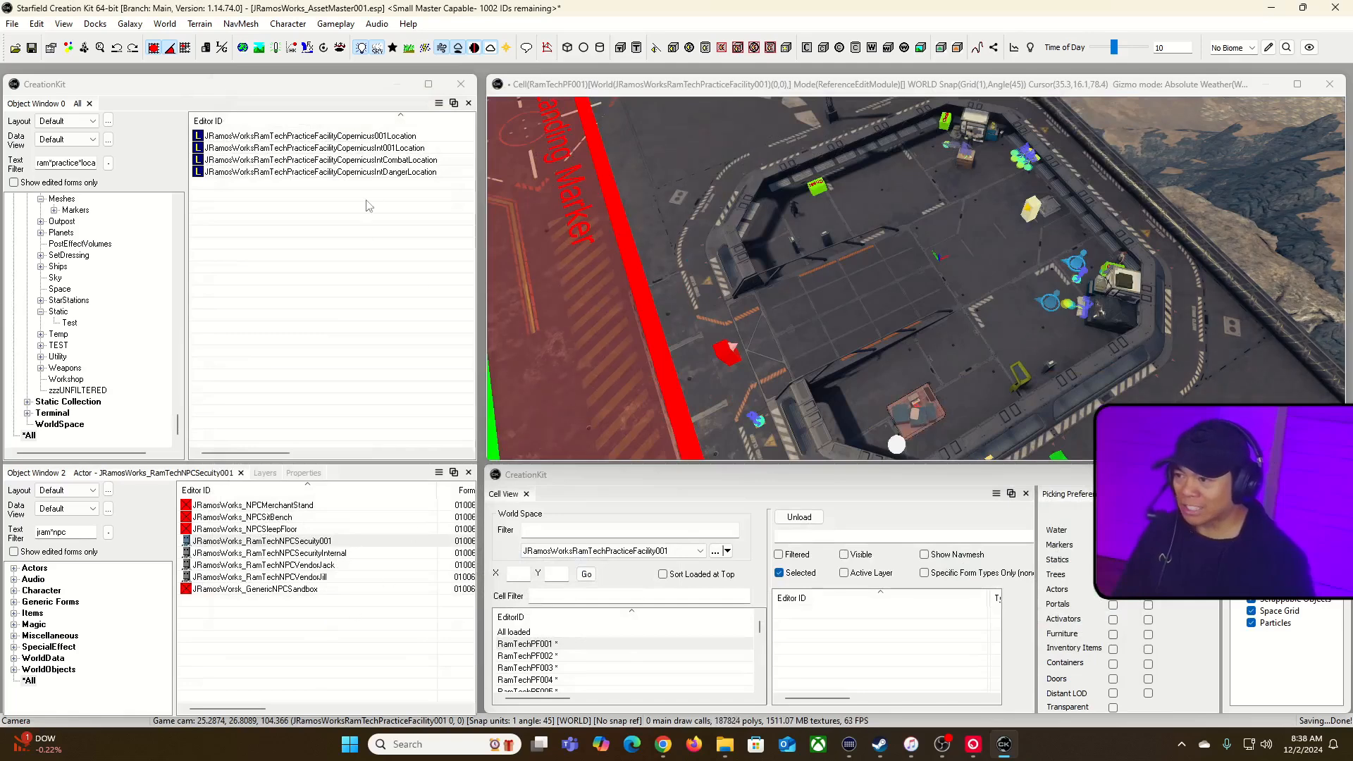
# - Assign RamTech faction ownership to the JRamosWorksRamTechPracticeFacilityCopernicus001Location location
pyautogui.click(374, 138)
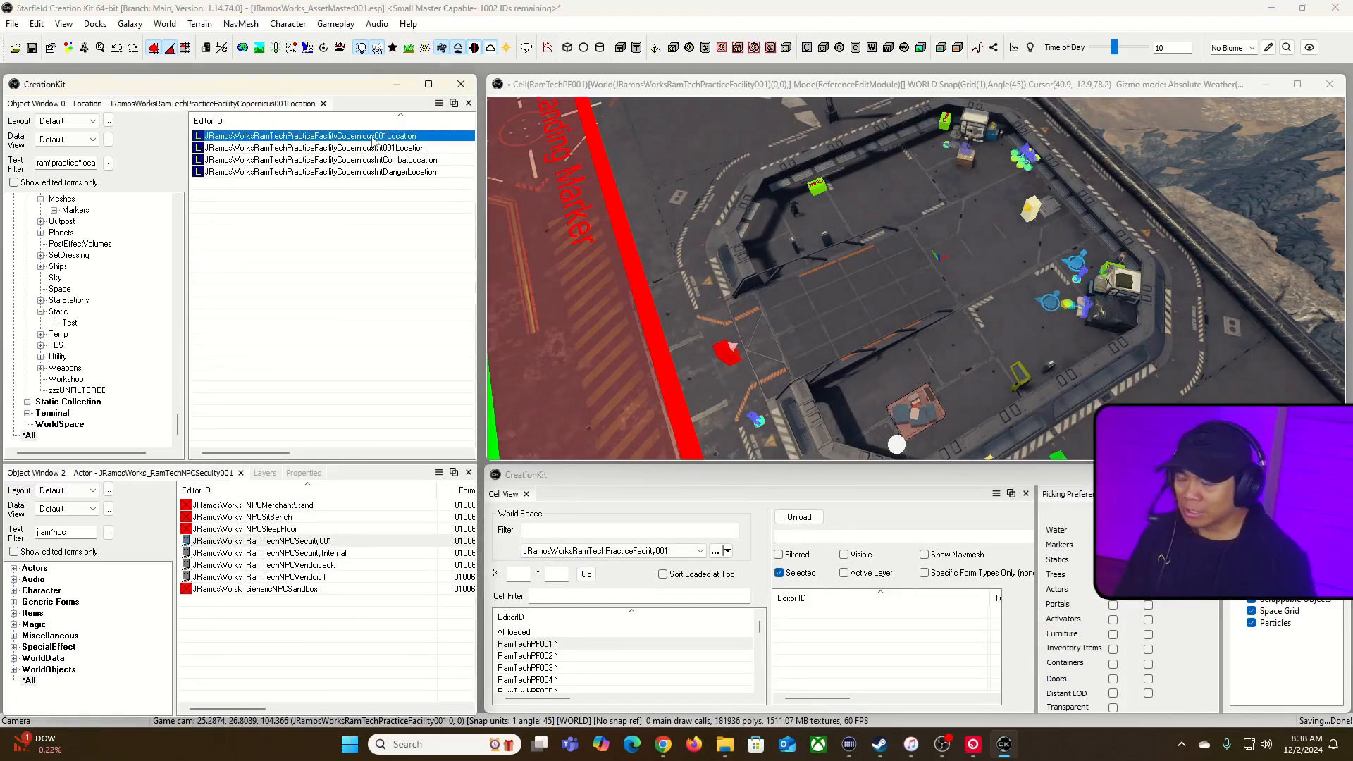
pyautogui.doubleClick(372, 138)
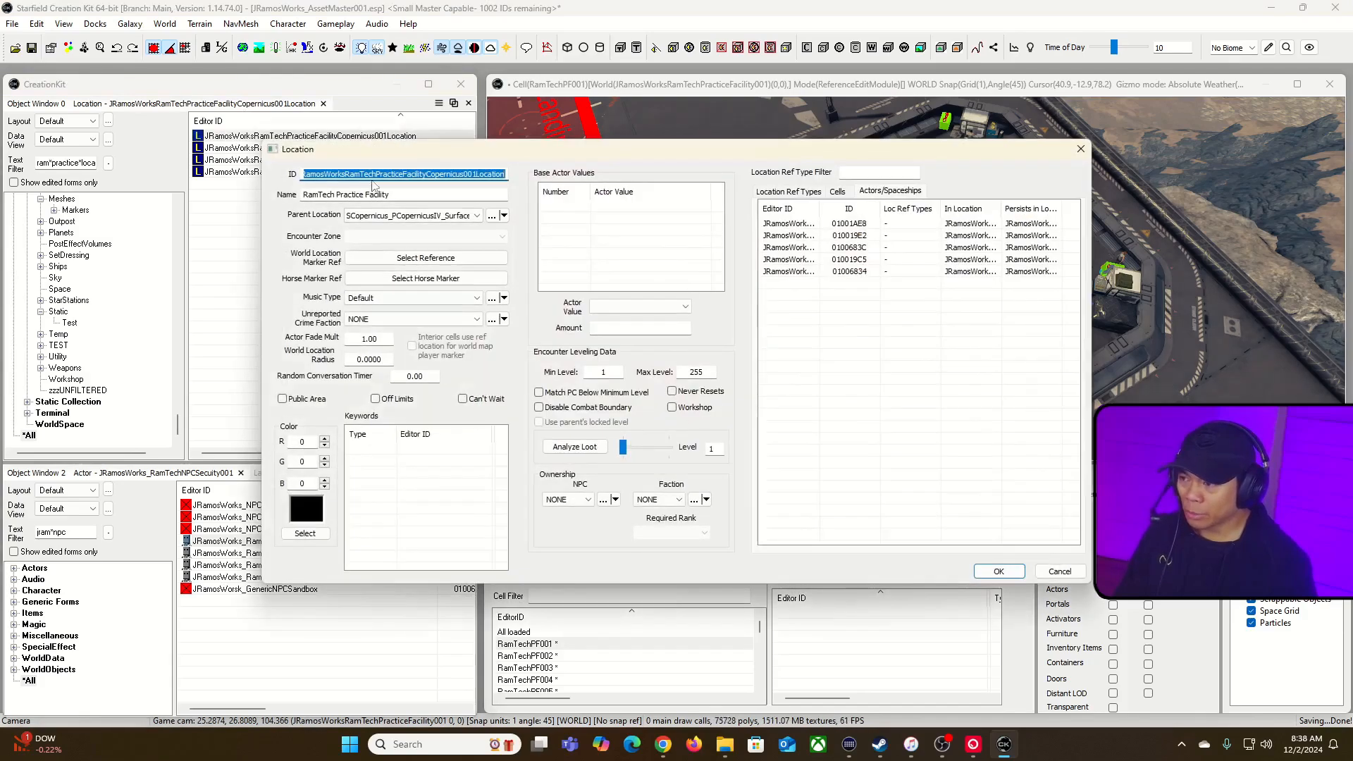
pyautogui.click(679, 500)
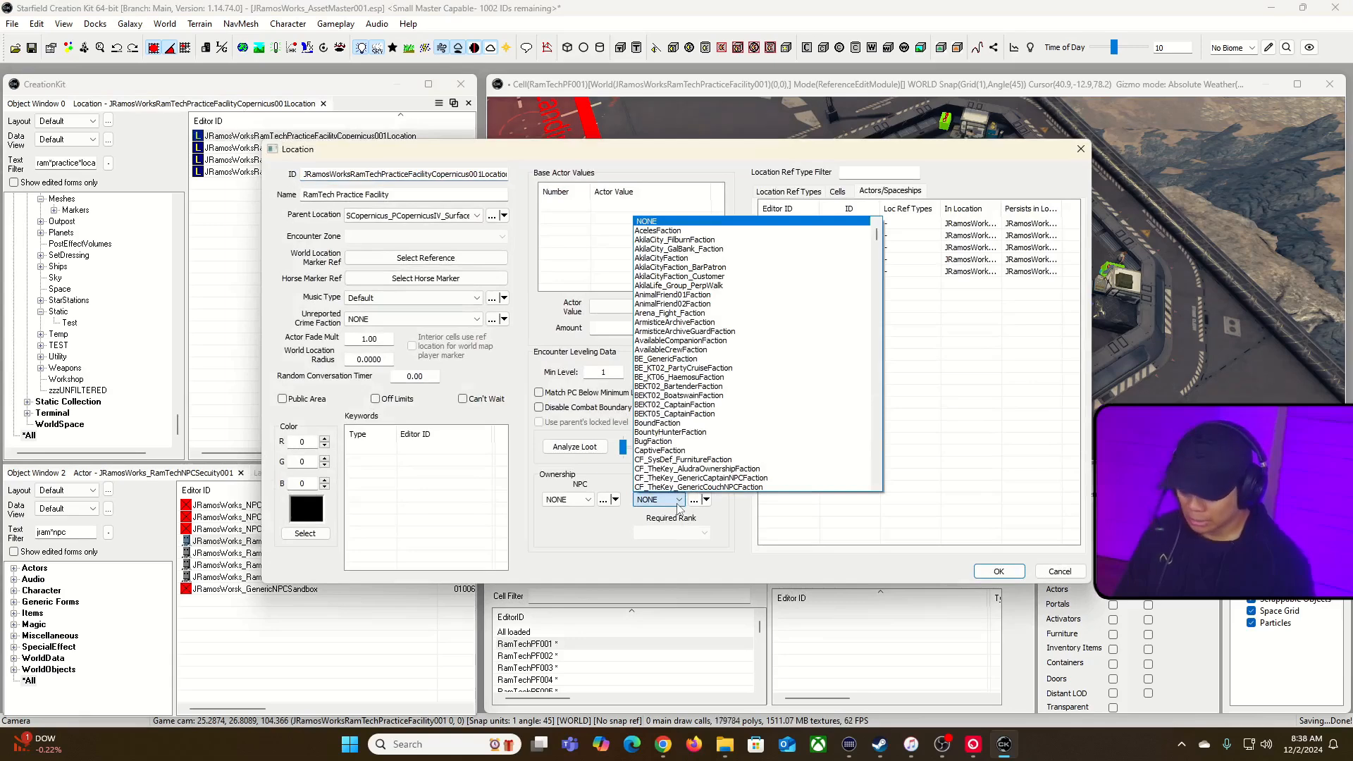
pyautogui.press('j')
pyautogui.scroll(-2, 707, 478)
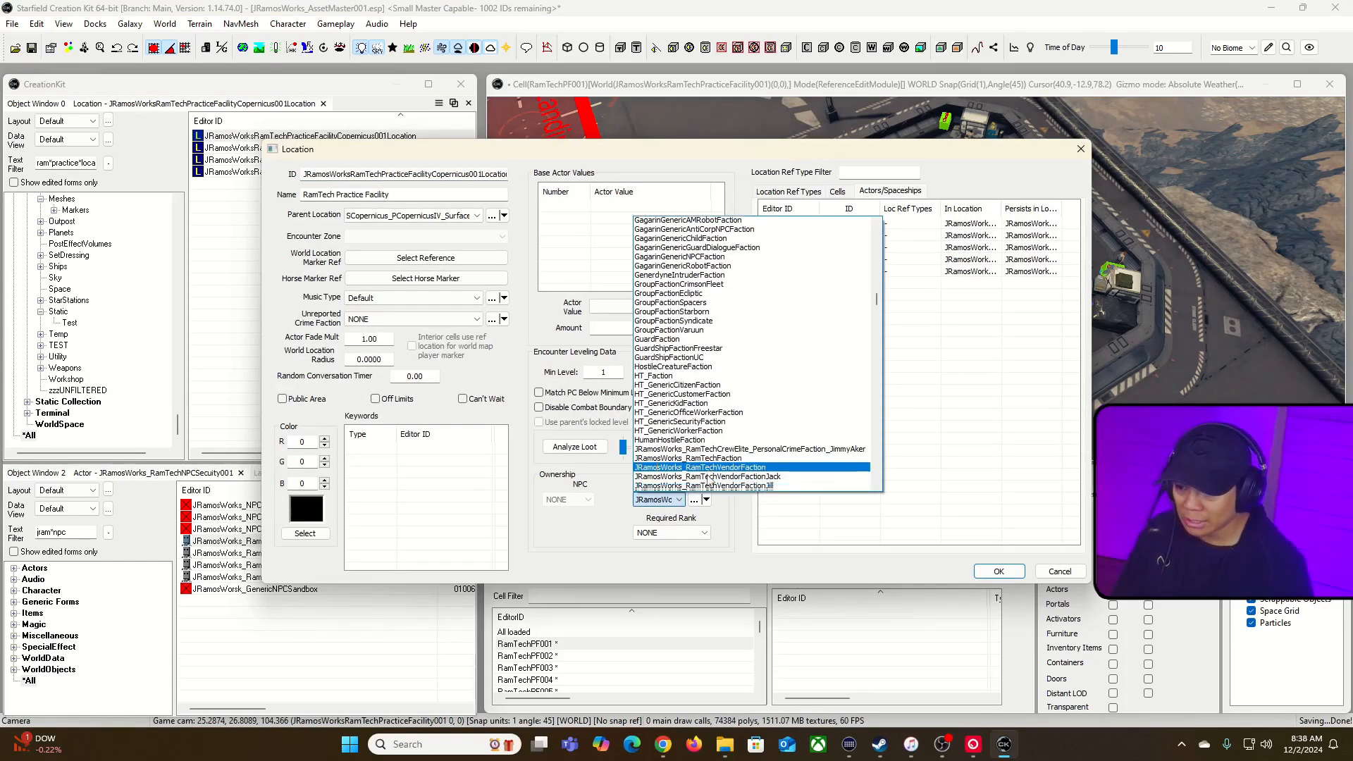
pyautogui.click(709, 470)
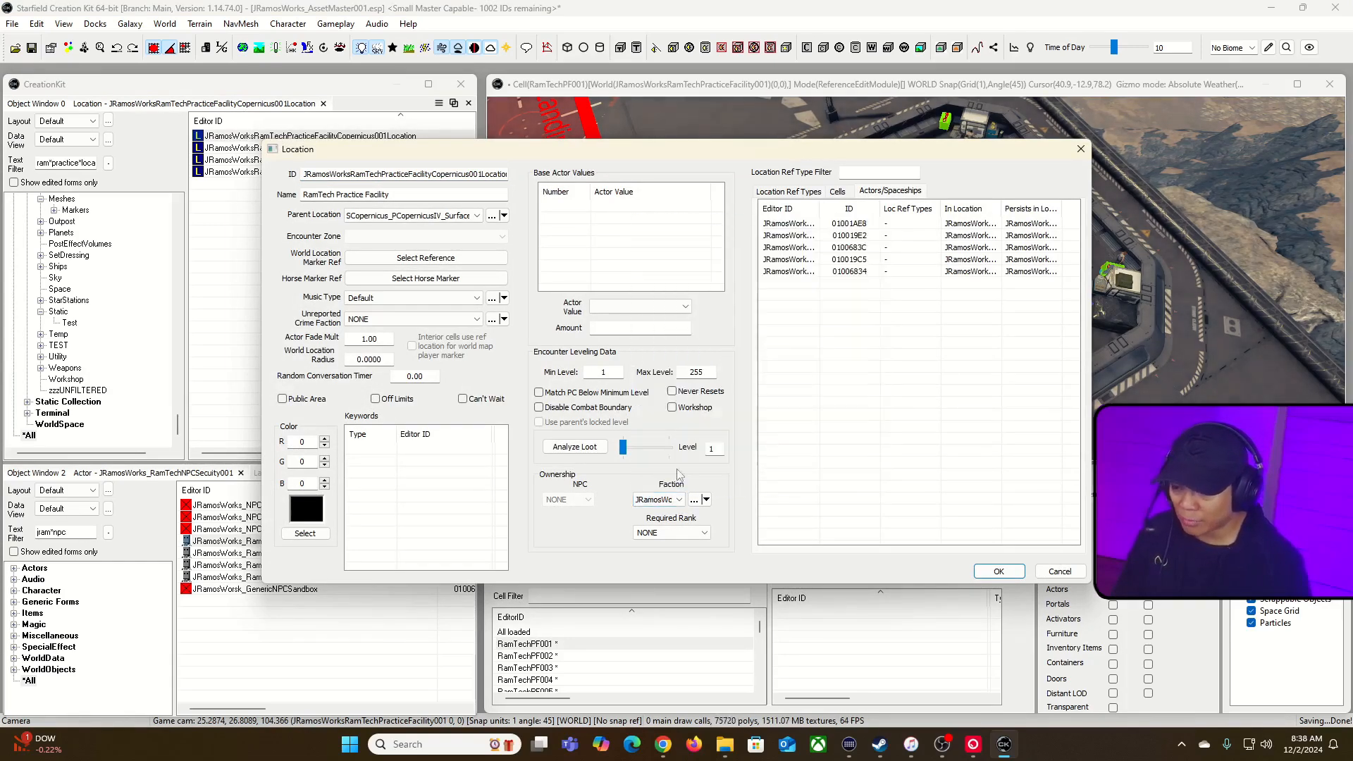
# - Enable Public Area and Can't Wait for the practice facility location and save its settings
pyautogui.click(283, 398)
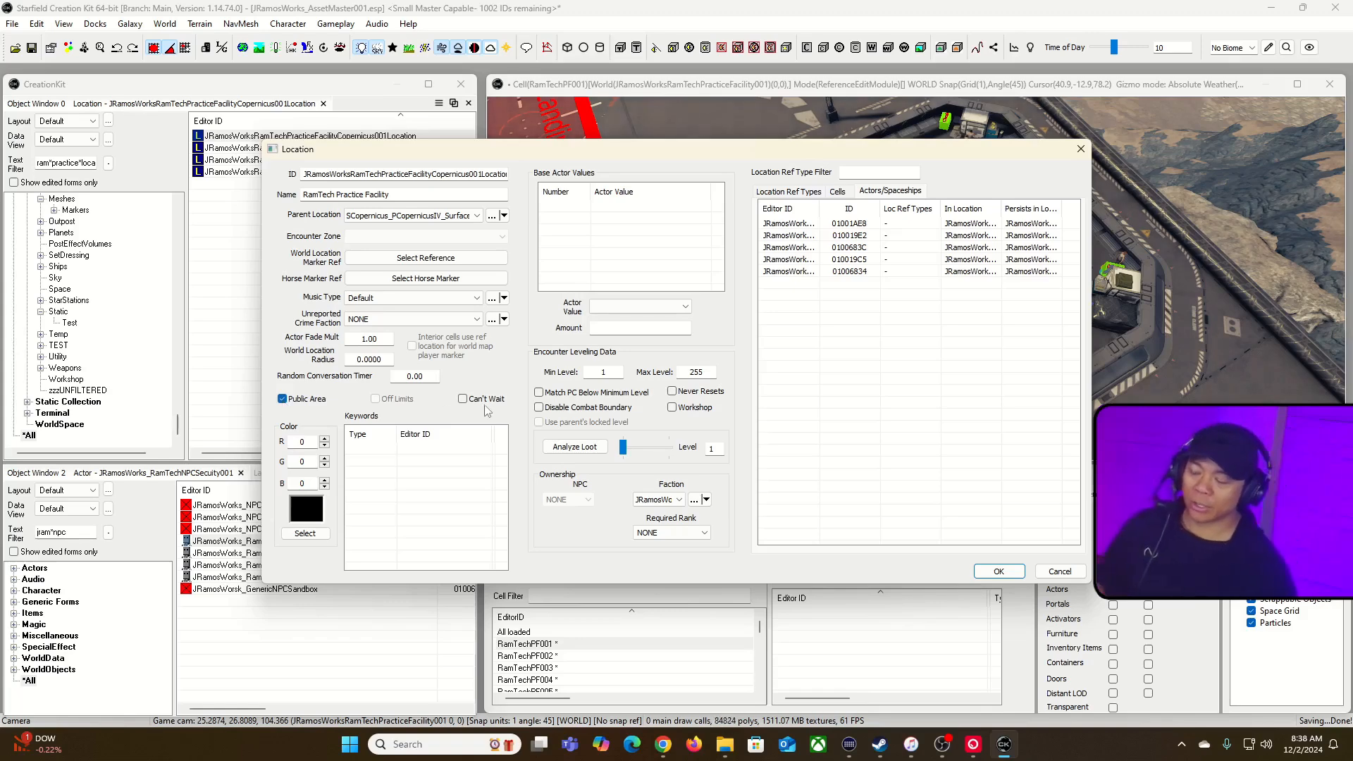
pyautogui.click(463, 399)
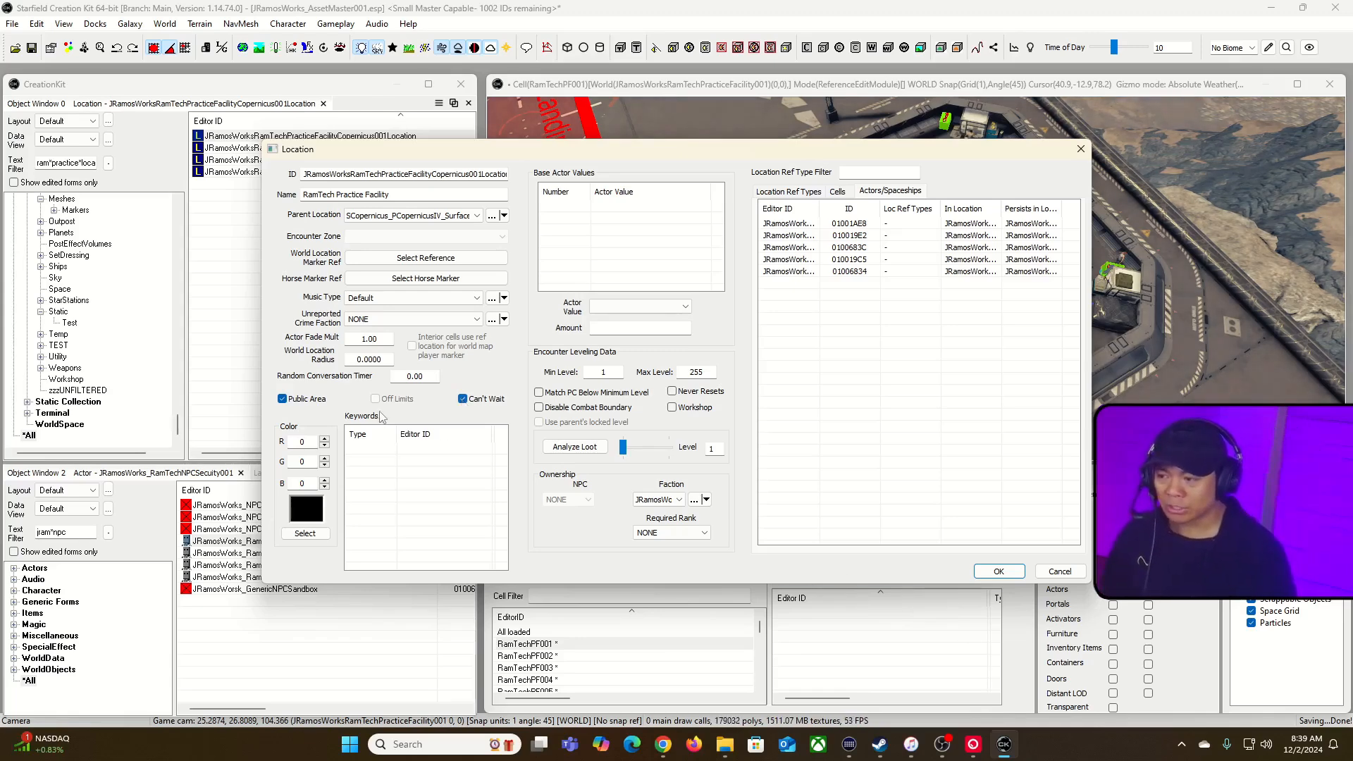
pyautogui.click(1001, 572)
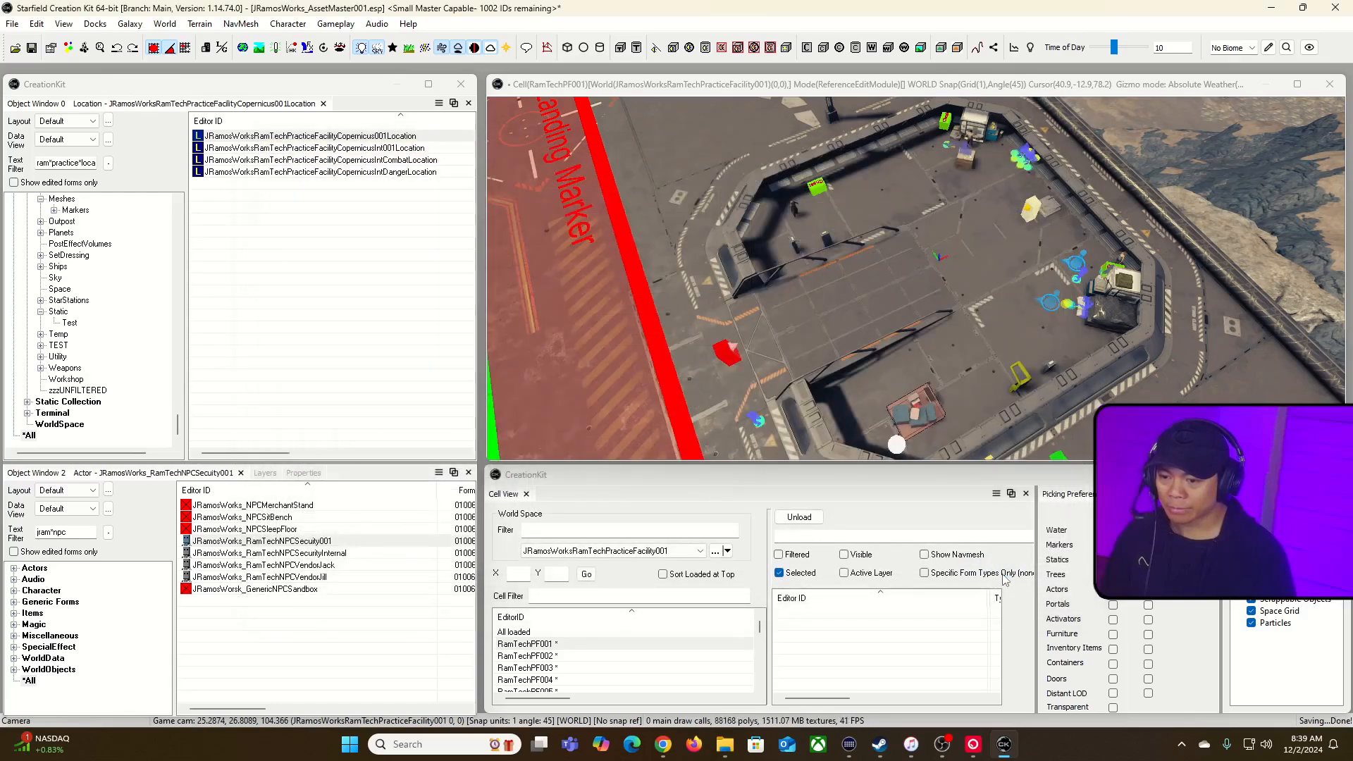
# - List the interior cells filtered by jramos and load JRamosWorksRamTechPFInt3x3x1 to view its room of NPCs
pyautogui.click(700, 551)
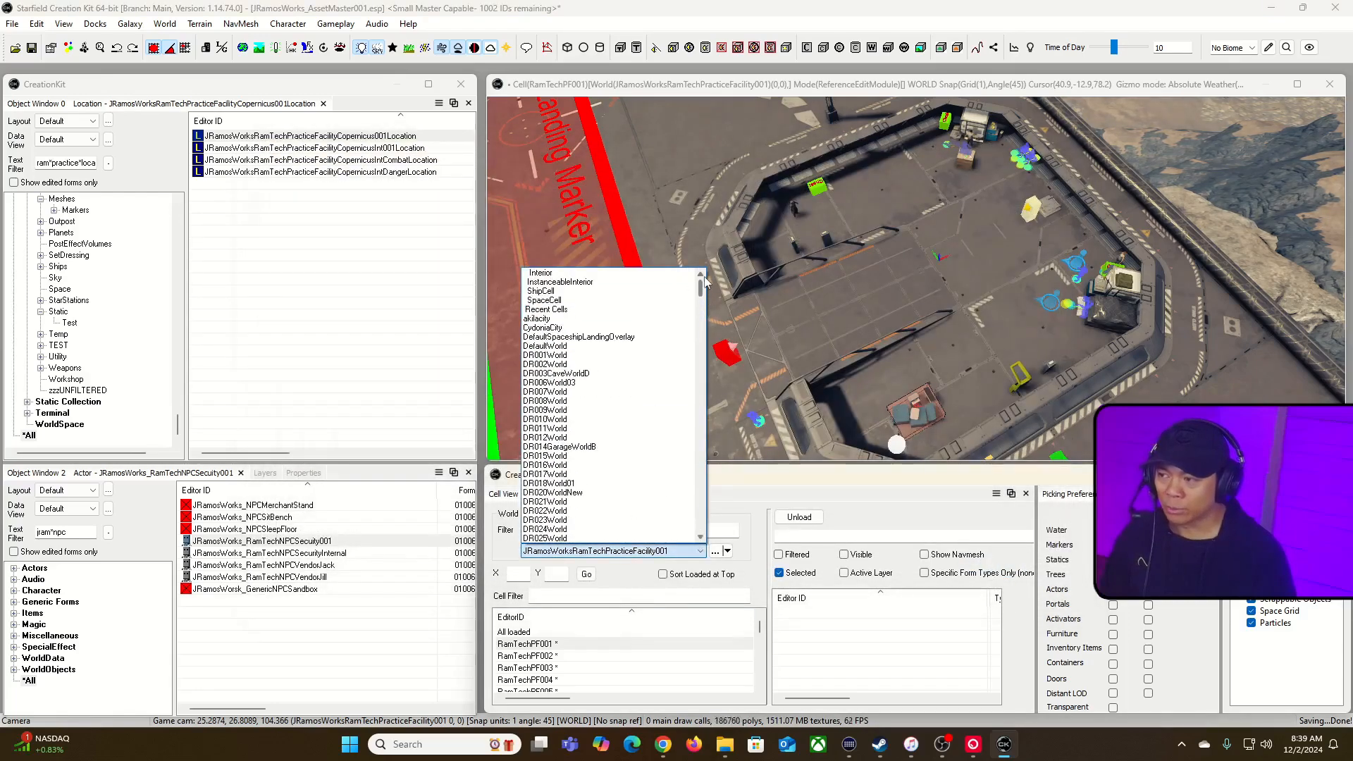
pyautogui.moveTo(701, 299); pyautogui.dragTo(701, 313)
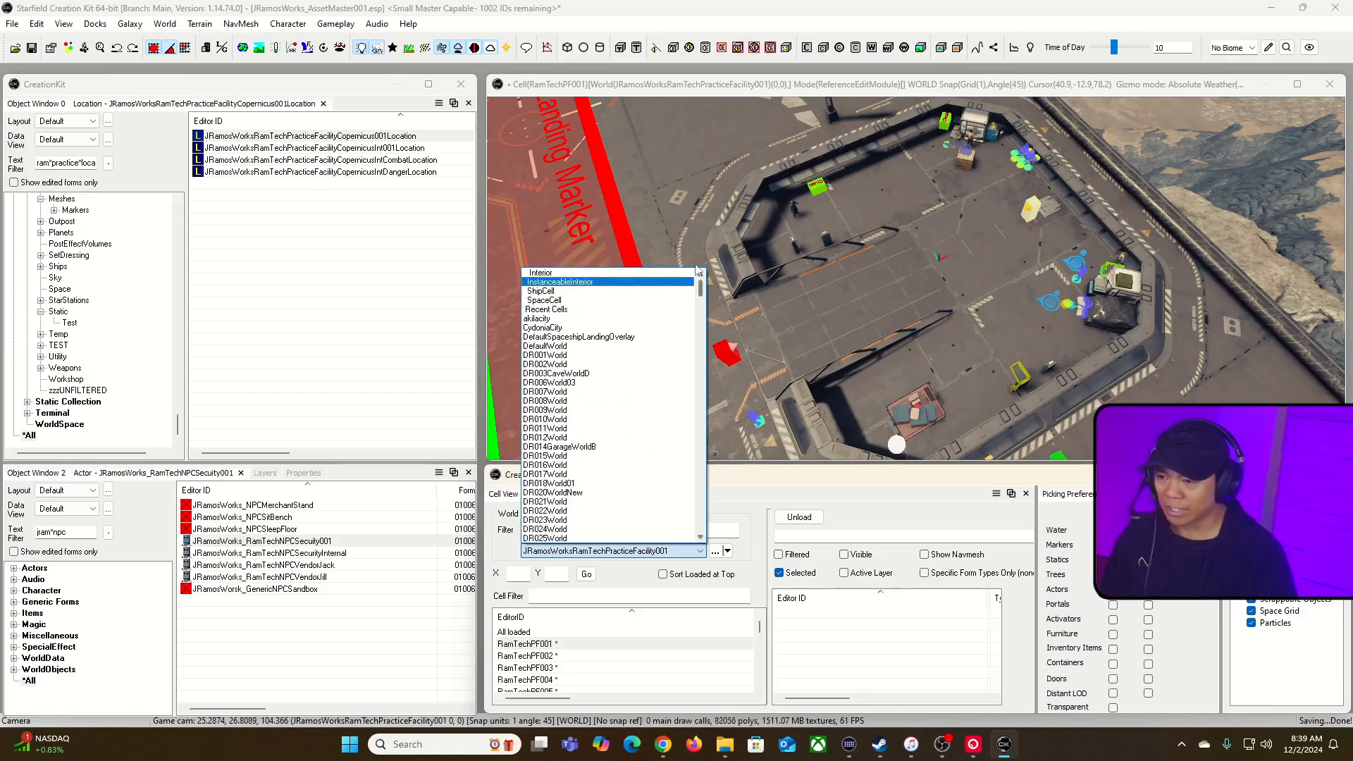
pyautogui.click(603, 275)
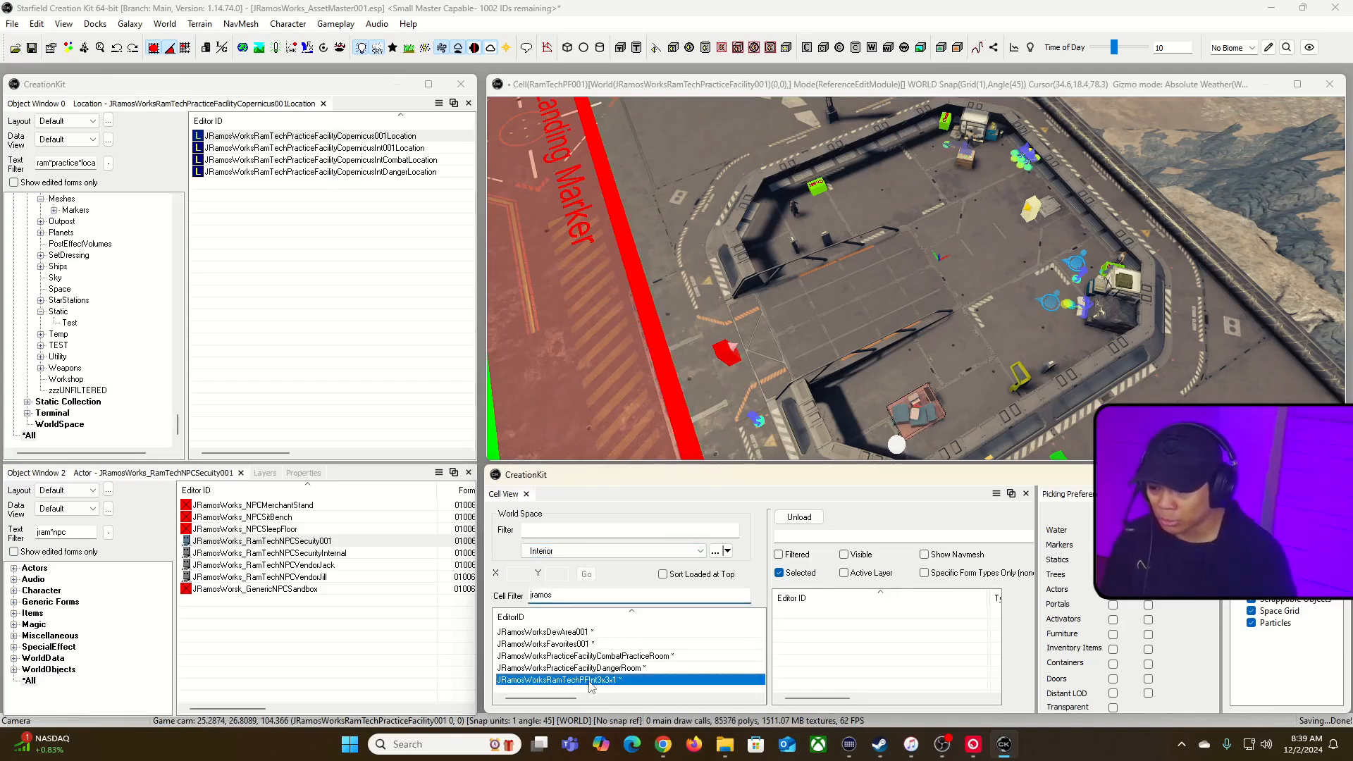
pyautogui.moveTo(834, 145)
pyautogui.mouseDown(button='right')
pyautogui.moveTo(856, 190)
pyautogui.moveTo(923, 152)
pyautogui.moveTo(835, 141)
pyautogui.moveTo(827, 152)
pyautogui.moveTo(856, 165)
pyautogui.moveTo(830, 139)
pyautogui.mouseUp(button='right')
pyautogui.press('w')
pyautogui.scroll(-3, 838, 141)
pyautogui.press('w')
pyautogui.press('w')
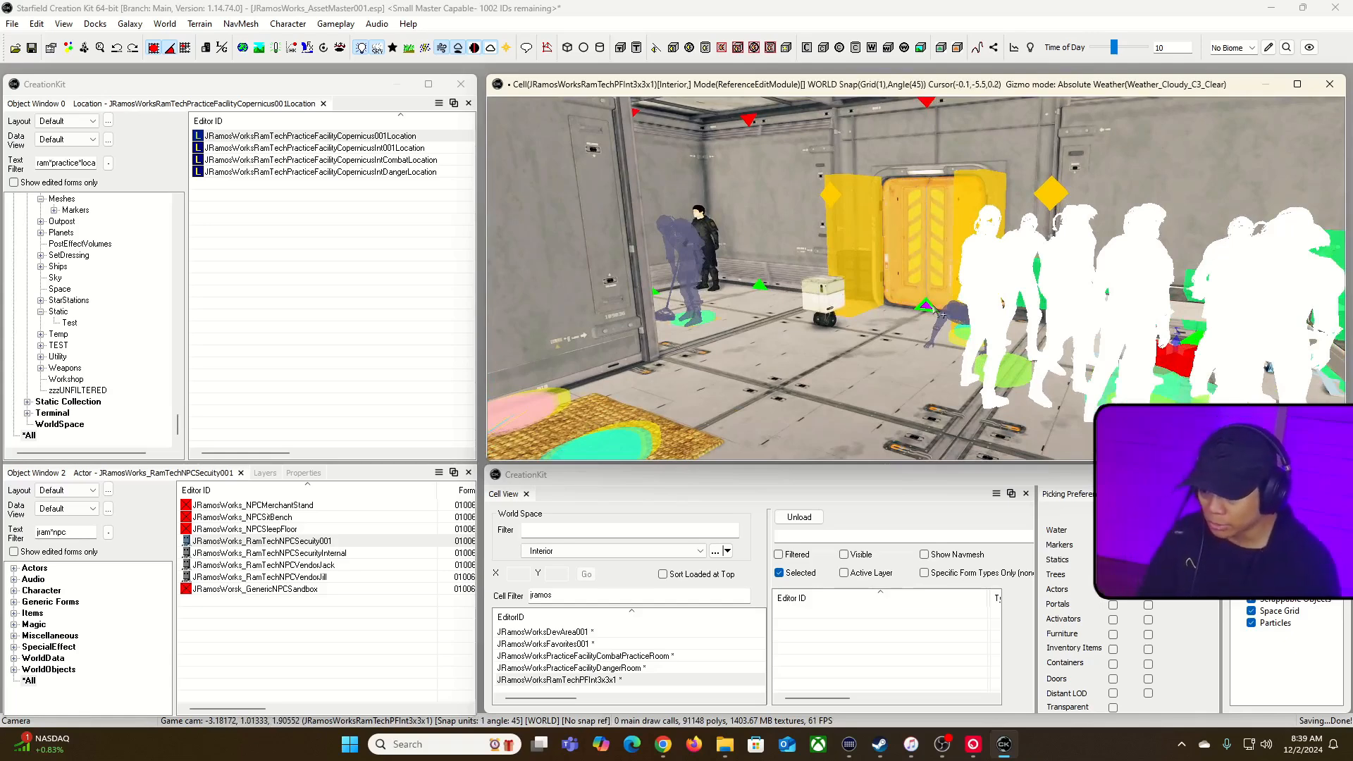
# - Open the JRamosWorksRamTechPFInt3x3x1 cell for editing and check which location is assigned to it
pyautogui.rightClick(593, 681)
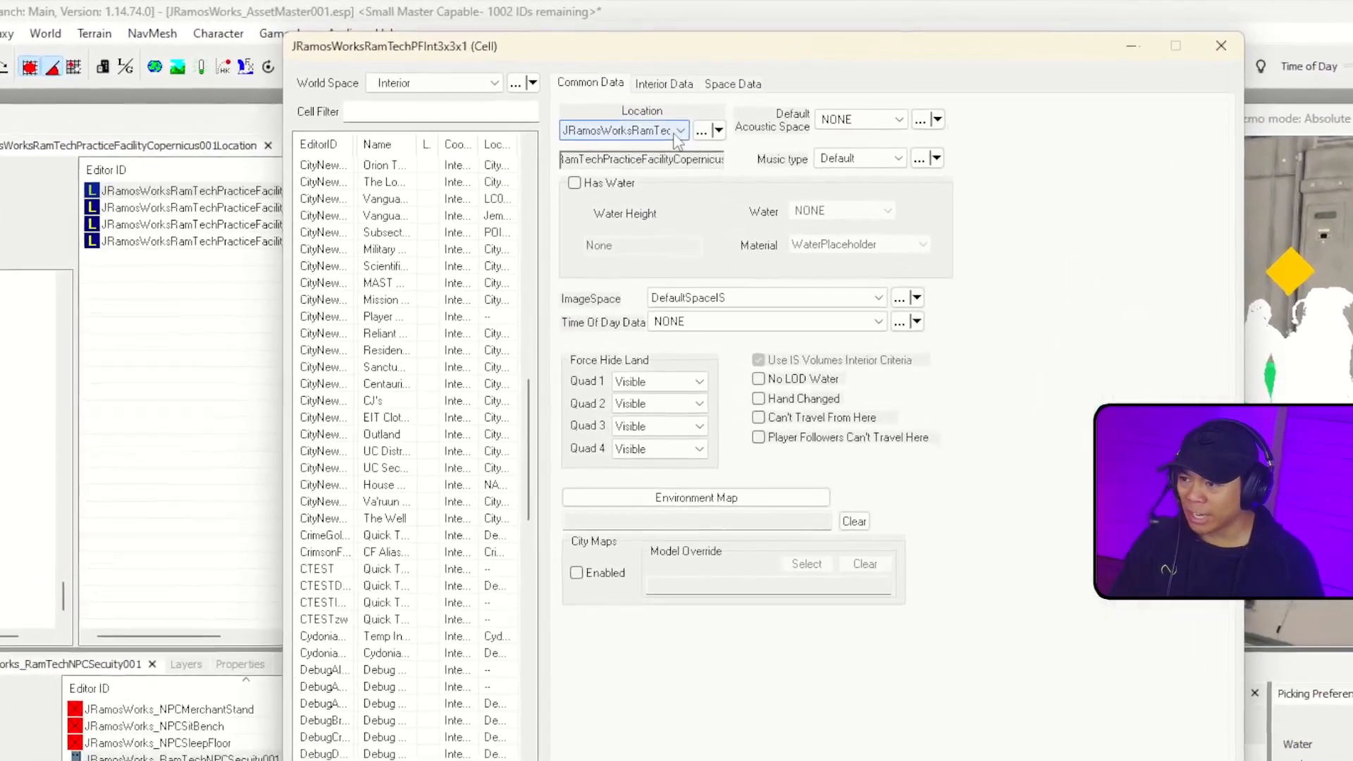
pyautogui.click(617, 93)
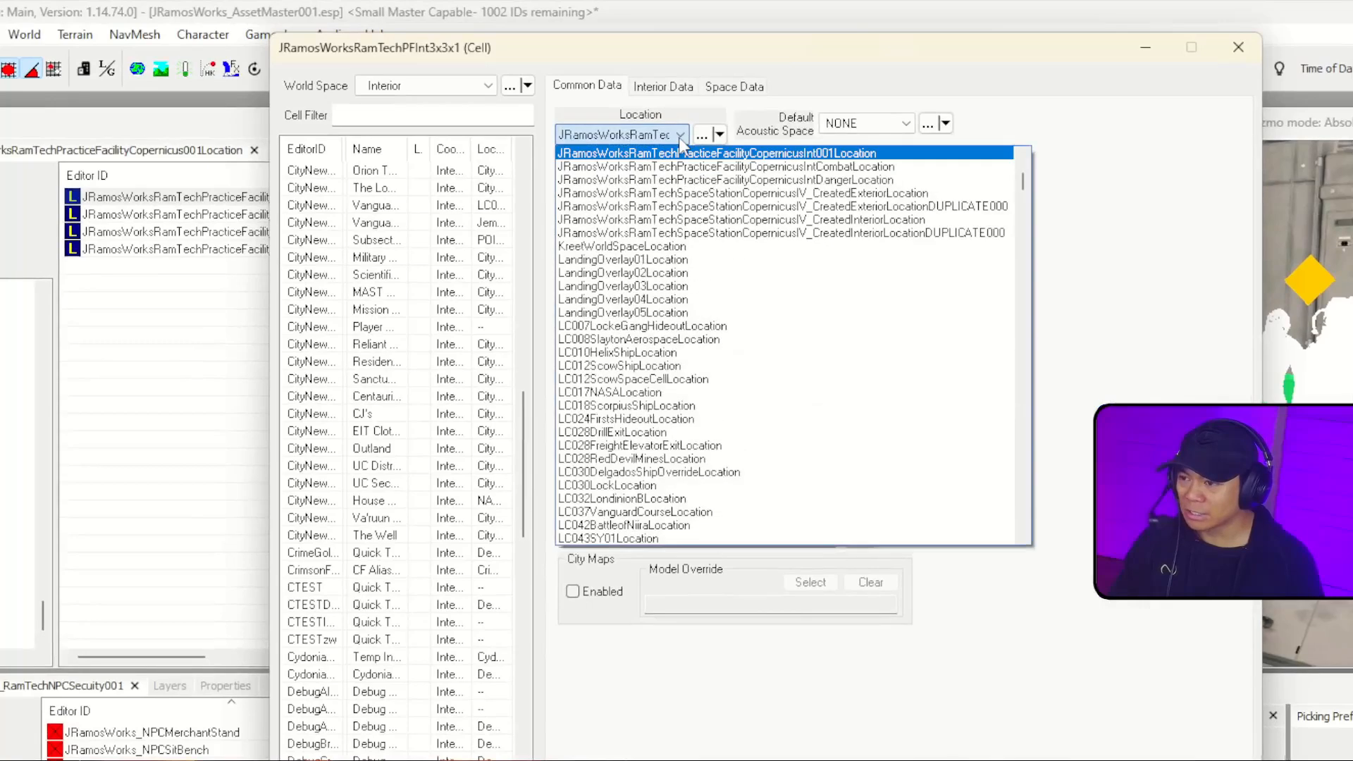
pyautogui.click(678, 136)
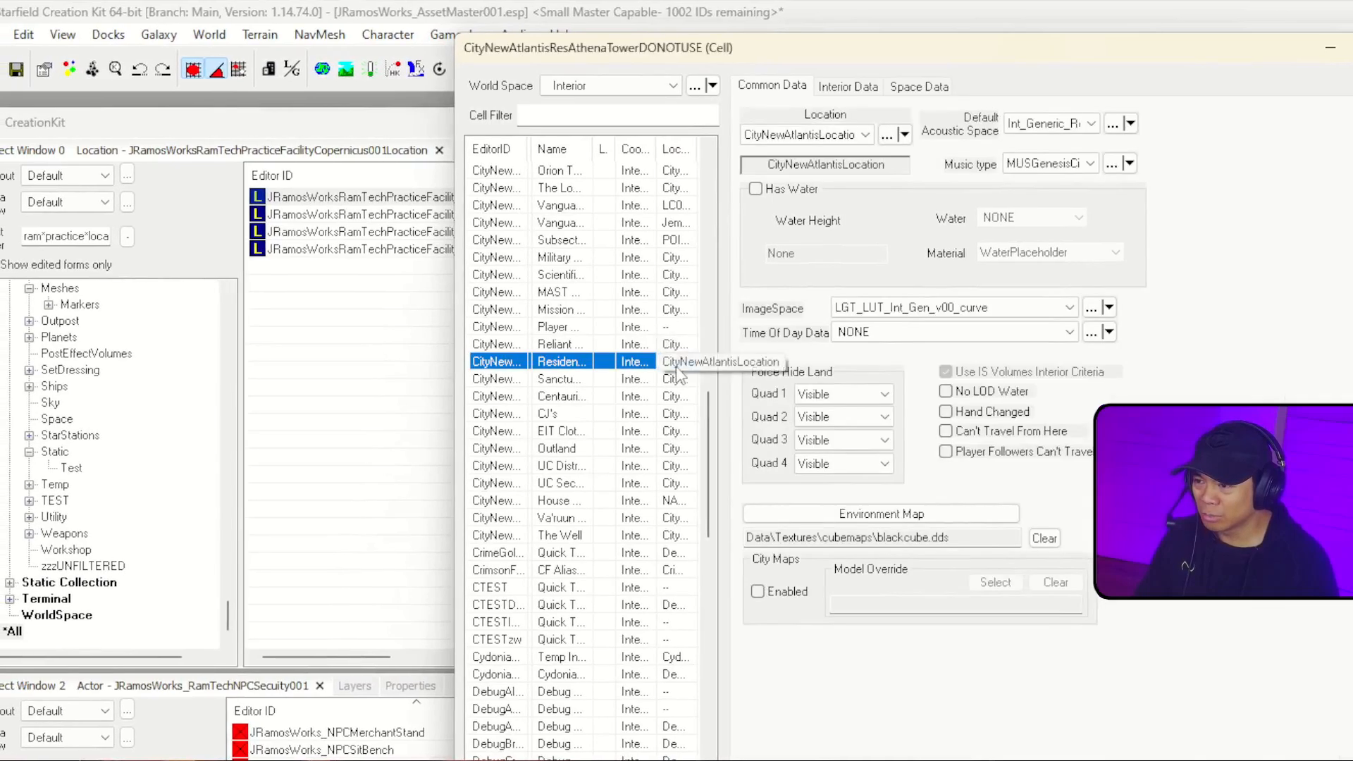
# - Look through the assigned locations of the CityNewAtlantis, CityAkila and JRamosWorks cells in the interior cell list
pyautogui.click(863, 135)
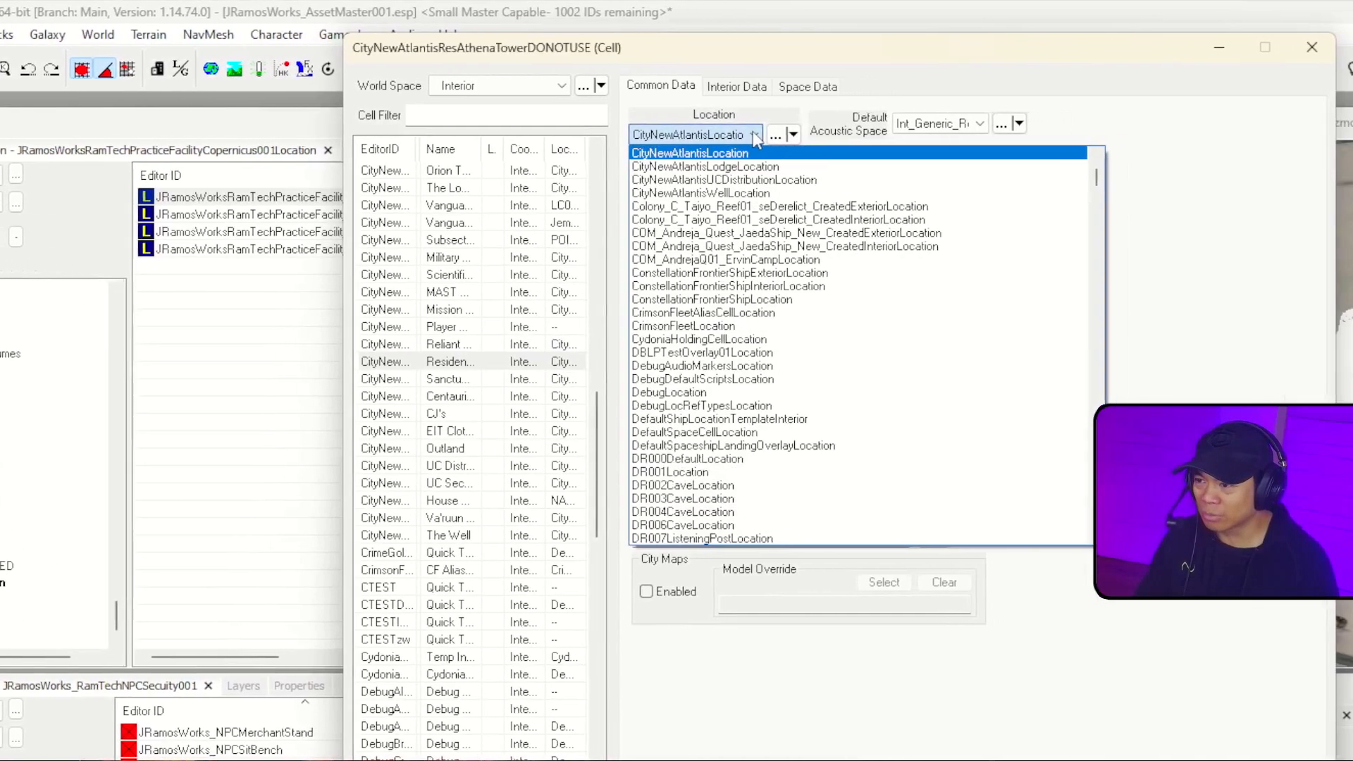
pyautogui.click(864, 135)
pyautogui.moveTo(603, 427); pyautogui.dragTo(603, 724)
pyautogui.moveTo(671, 594); pyautogui.dragTo(680, 59)
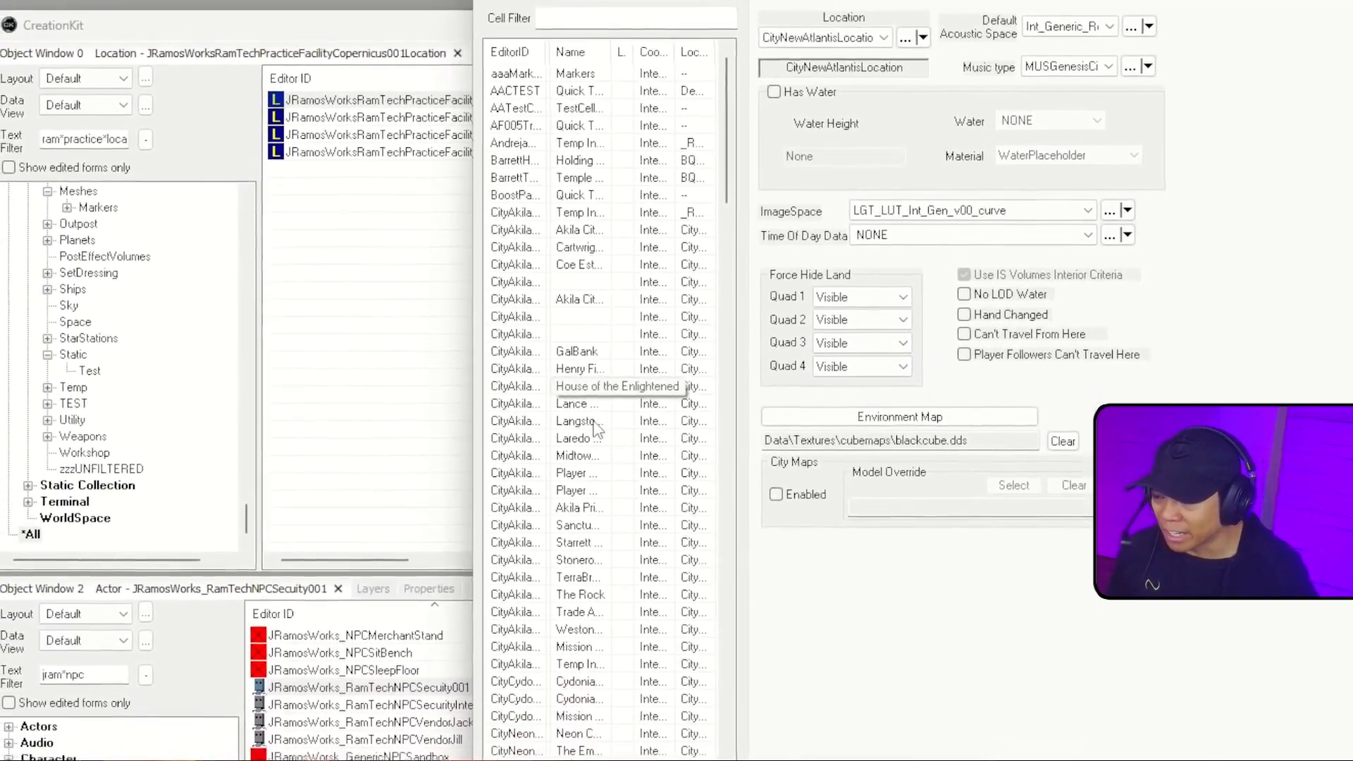
pyautogui.click(585, 421)
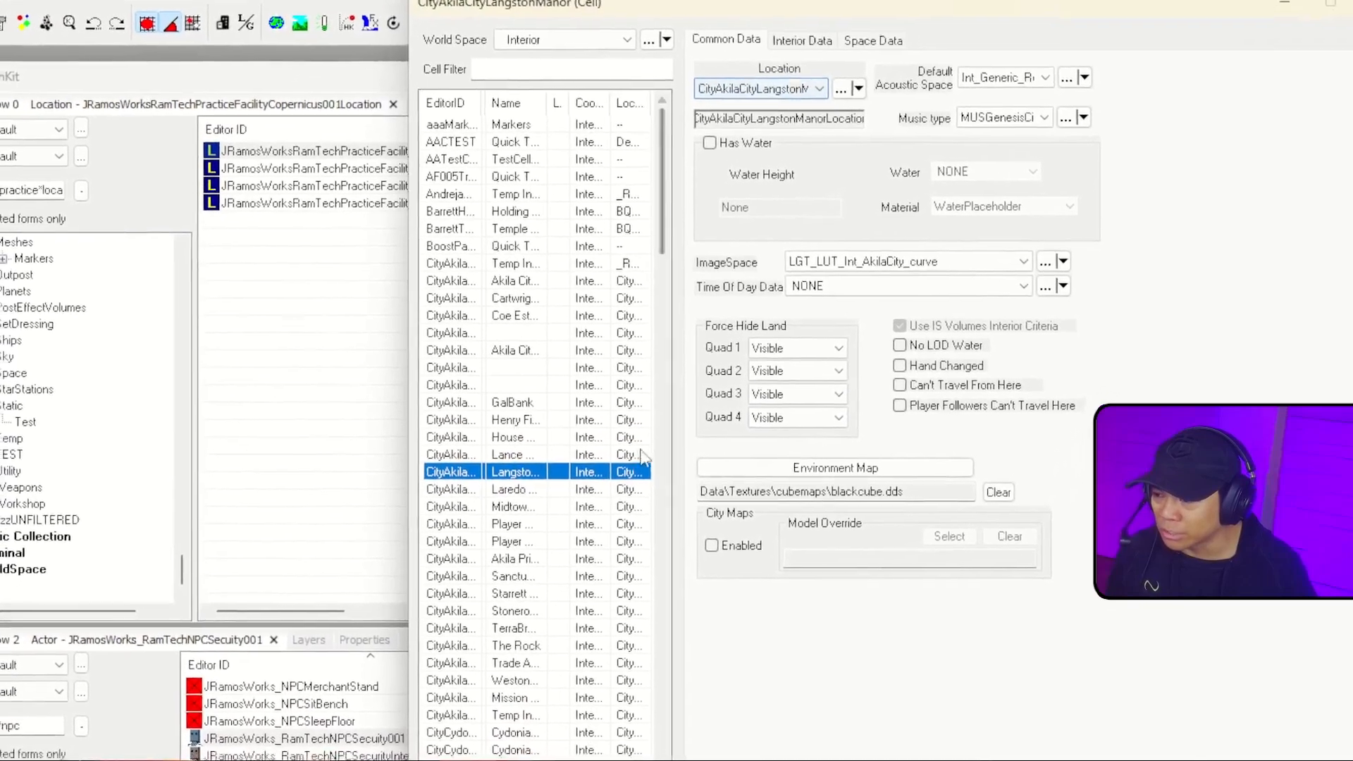
pyautogui.click(704, 375)
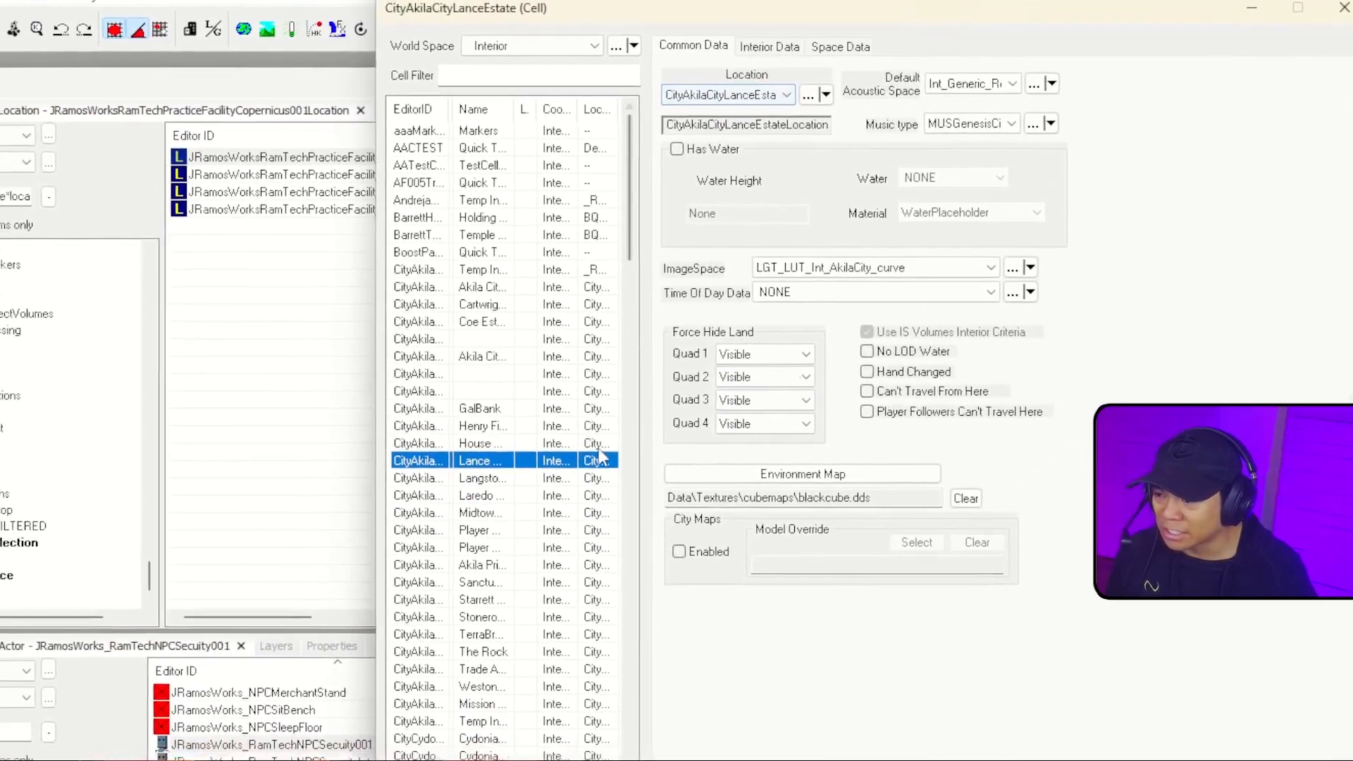
pyautogui.click(637, 423)
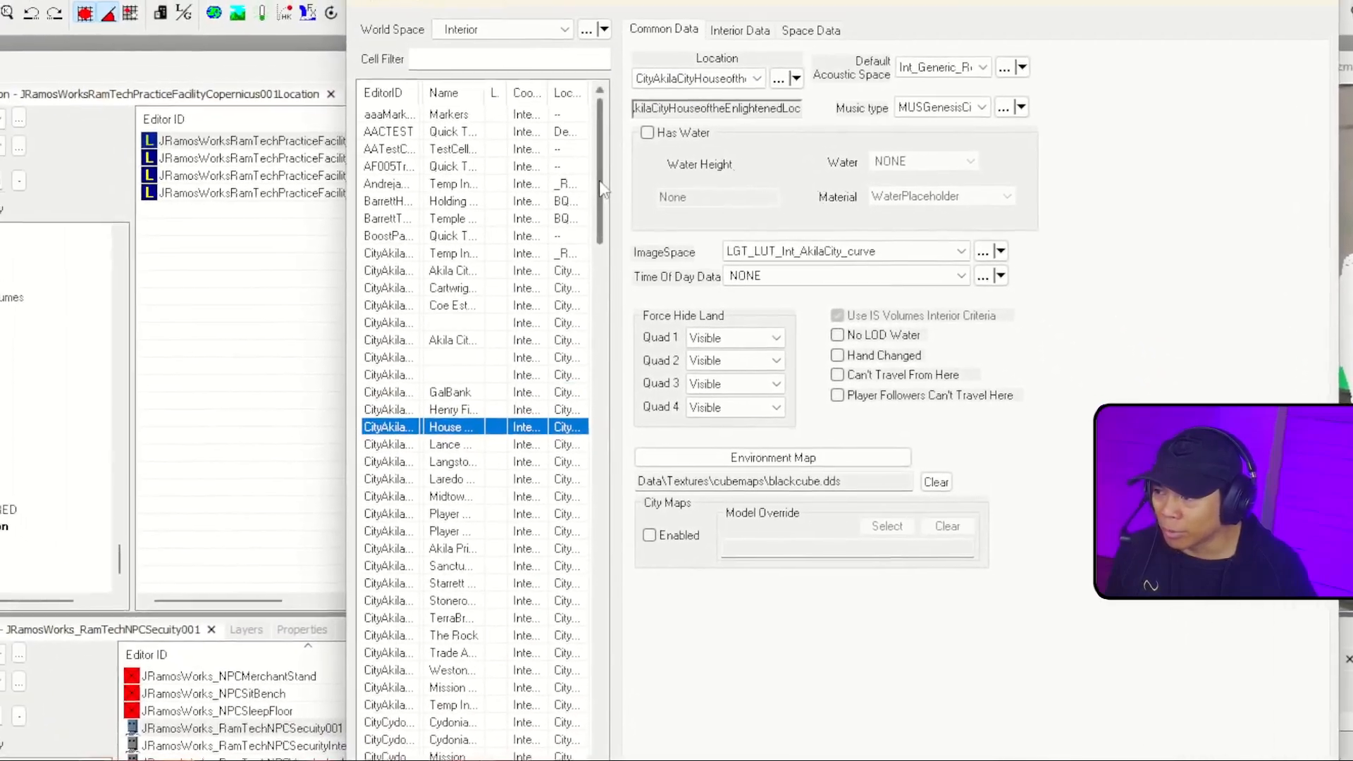
pyautogui.moveTo(549, 154); pyautogui.dragTo(531, 671)
pyautogui.moveTo(646, 620); pyautogui.dragTo(685, 298)
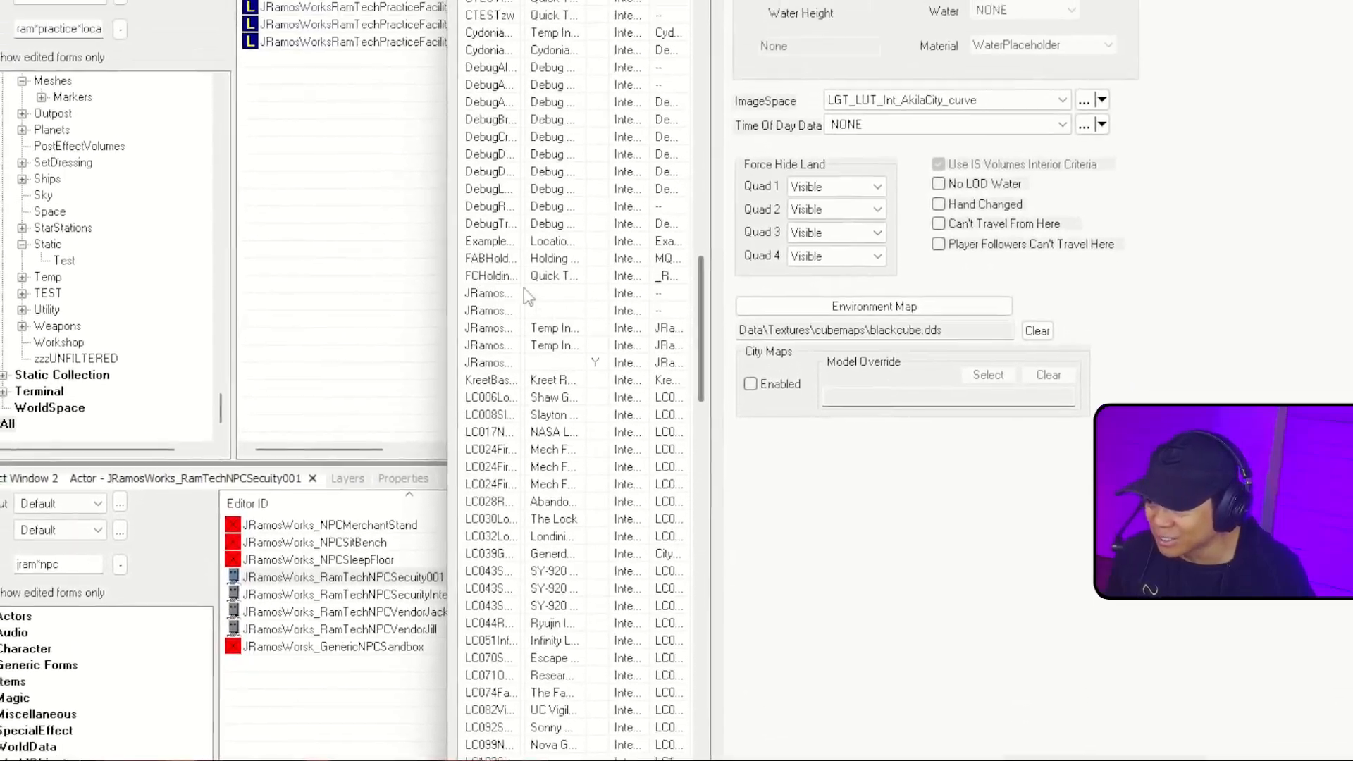
pyautogui.click(516, 348)
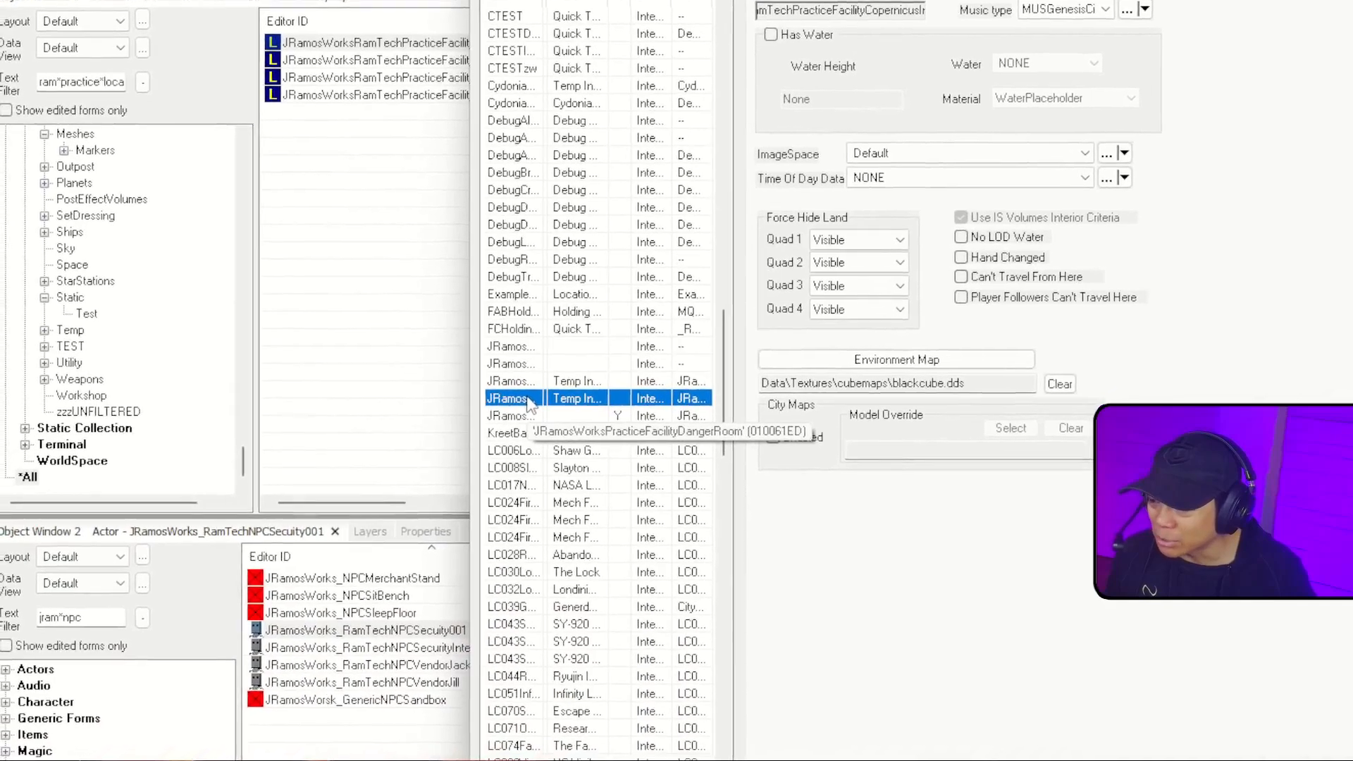
# - Select JRamosWorksRamTechPFInt3x3x1 in the cell list and toggle Use Location as Name in its interior data
pyautogui.click(518, 423)
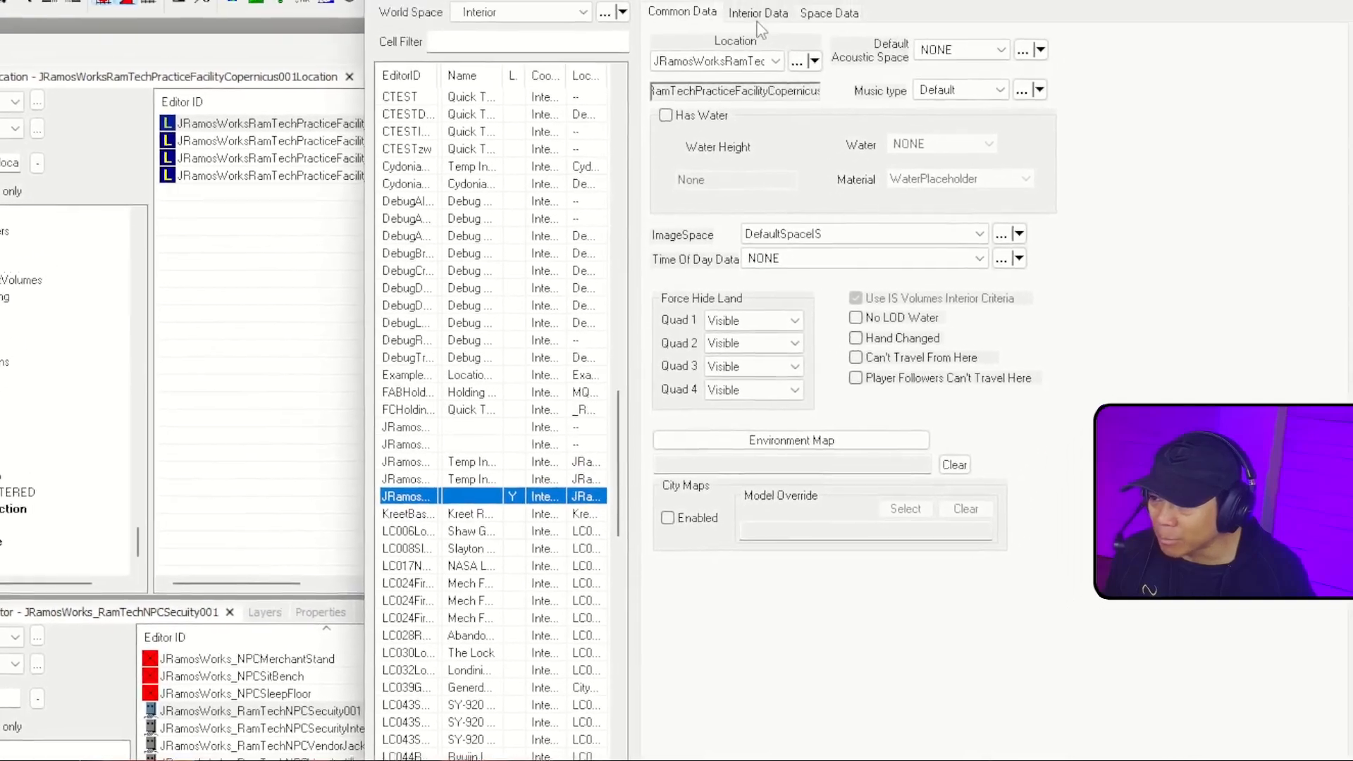
pyautogui.click(758, 18)
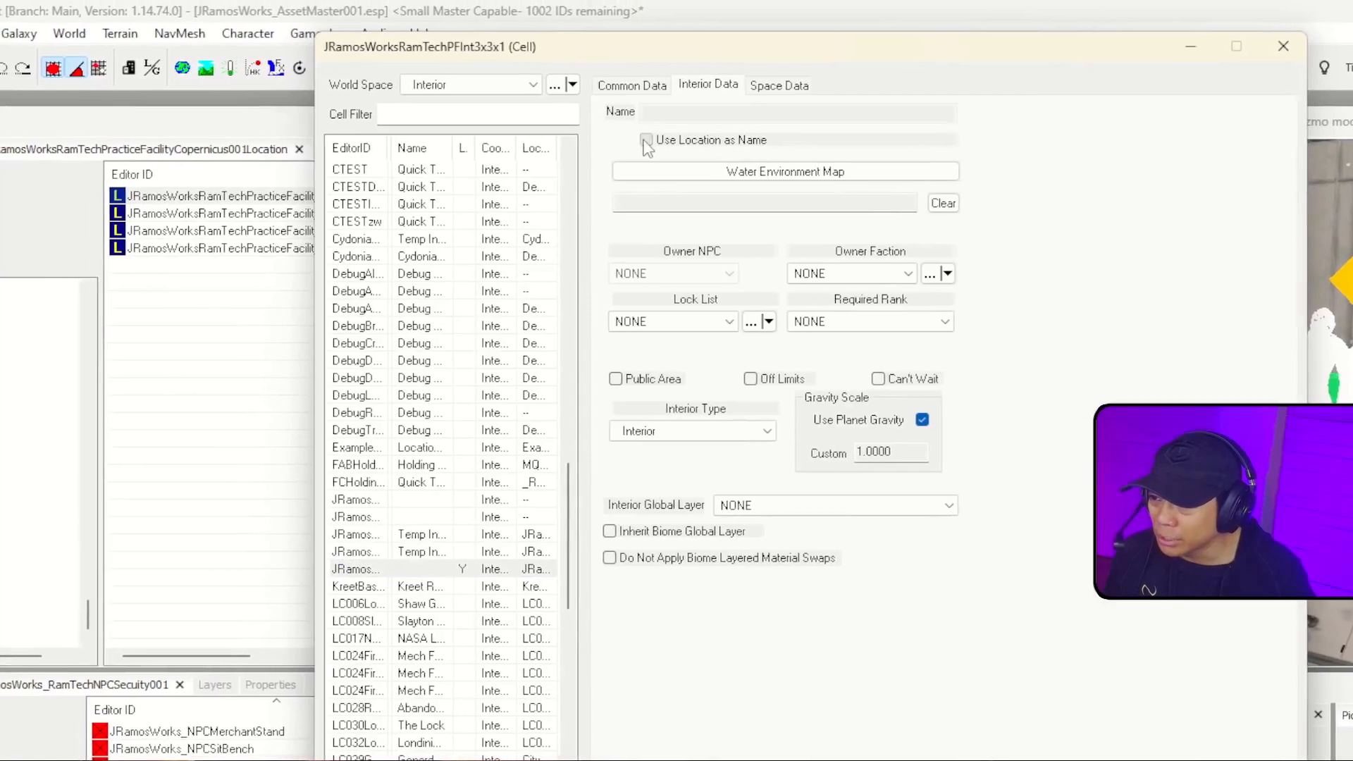
pyautogui.click(634, 139)
# - Assign RamTech faction ownership to the cell's JRamosWorksRamTechPracticeFacilityCopernicusInt001Location location, then save the location and the cell
pyautogui.click(636, 88)
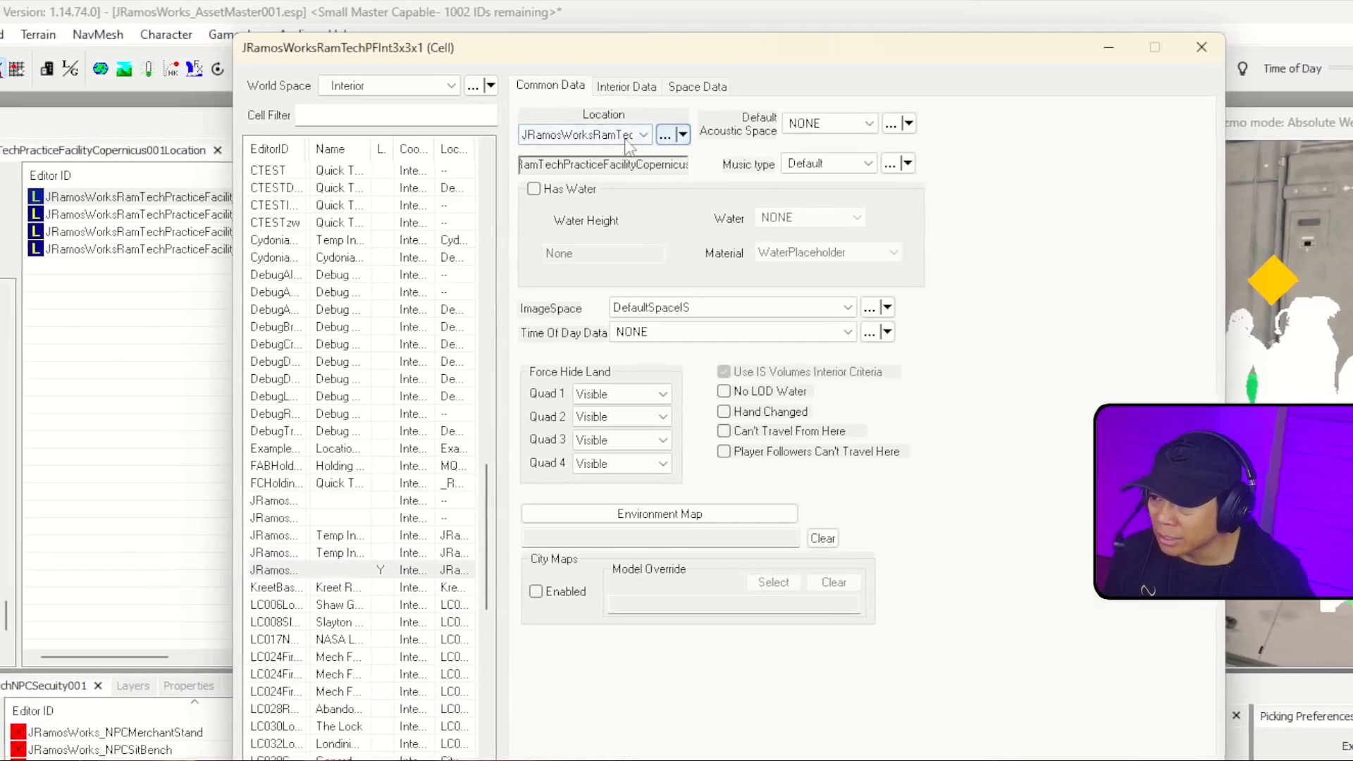
pyautogui.click(630, 137)
pyautogui.click(651, 138)
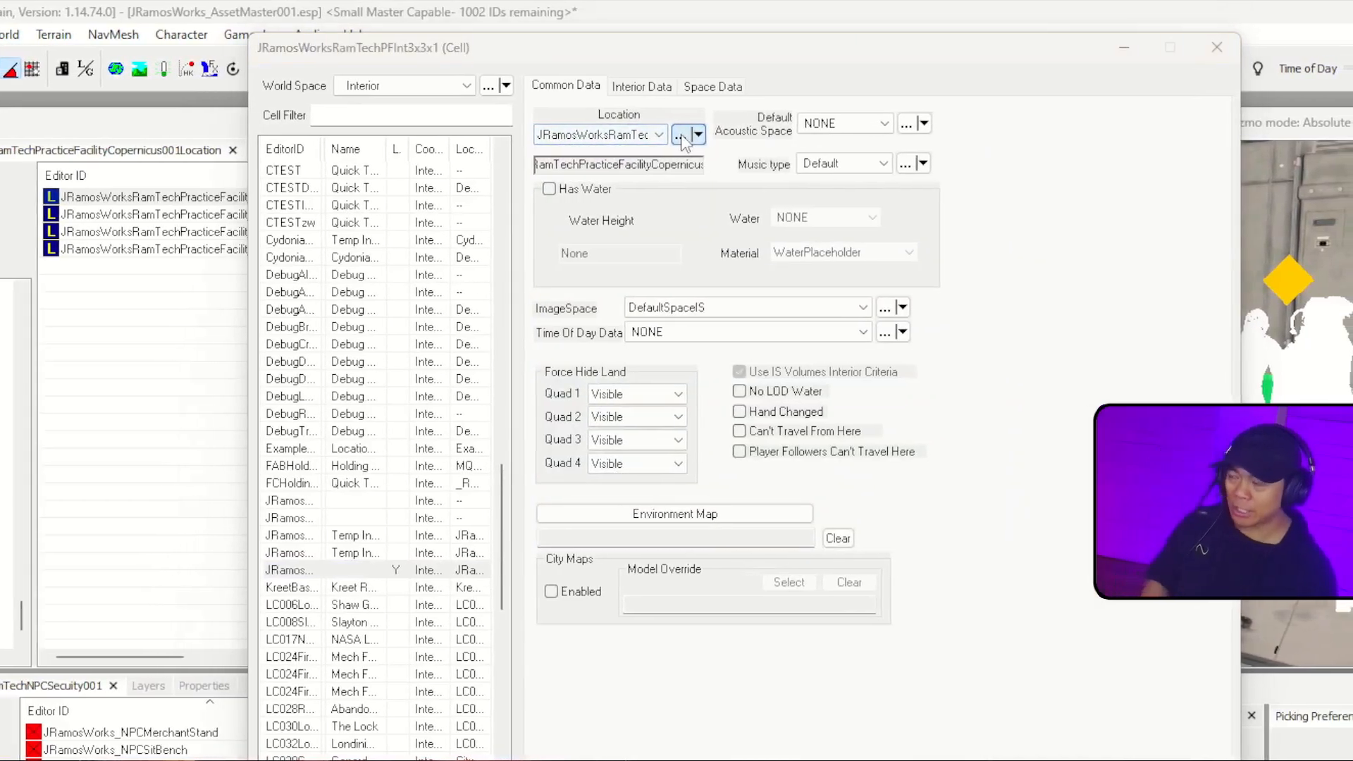
pyautogui.click(679, 137)
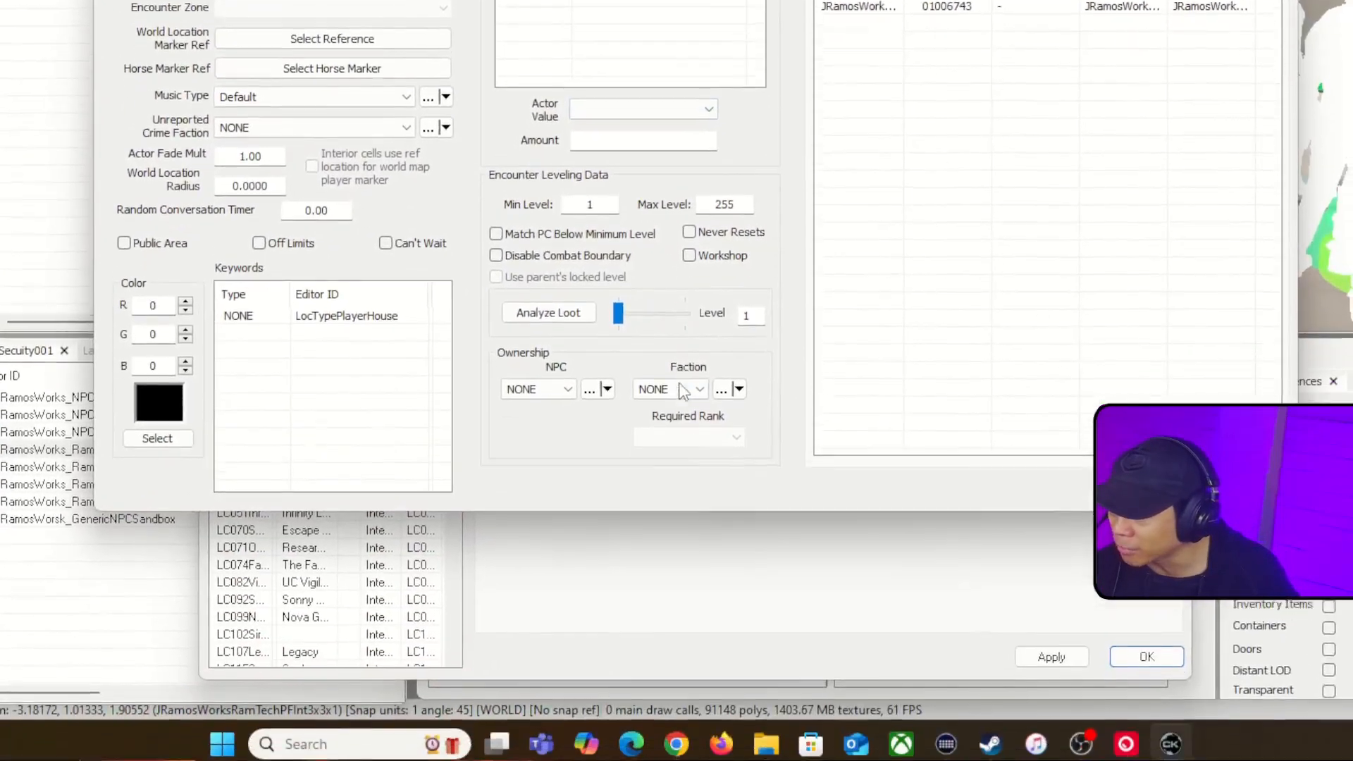
pyautogui.click(732, 662)
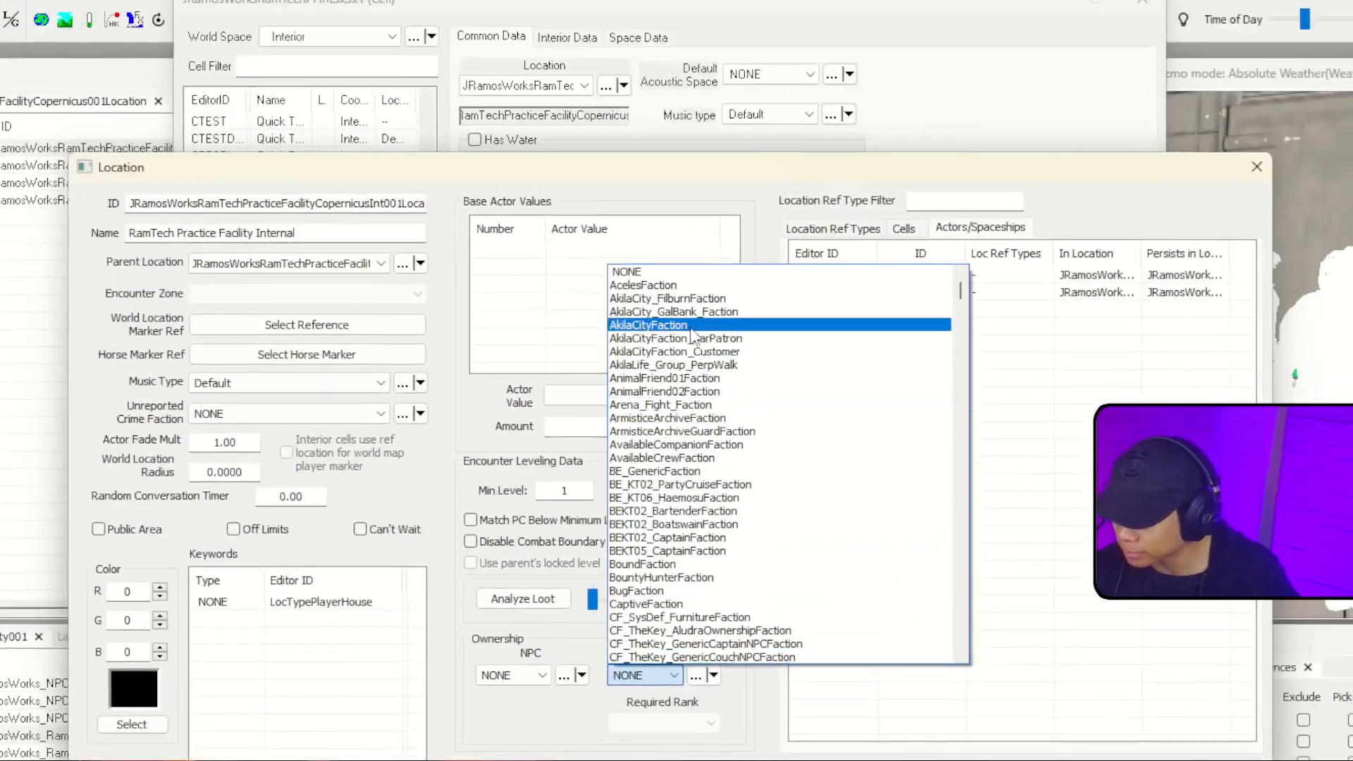
pyautogui.press('j')
pyautogui.scroll(-2, 792, 471)
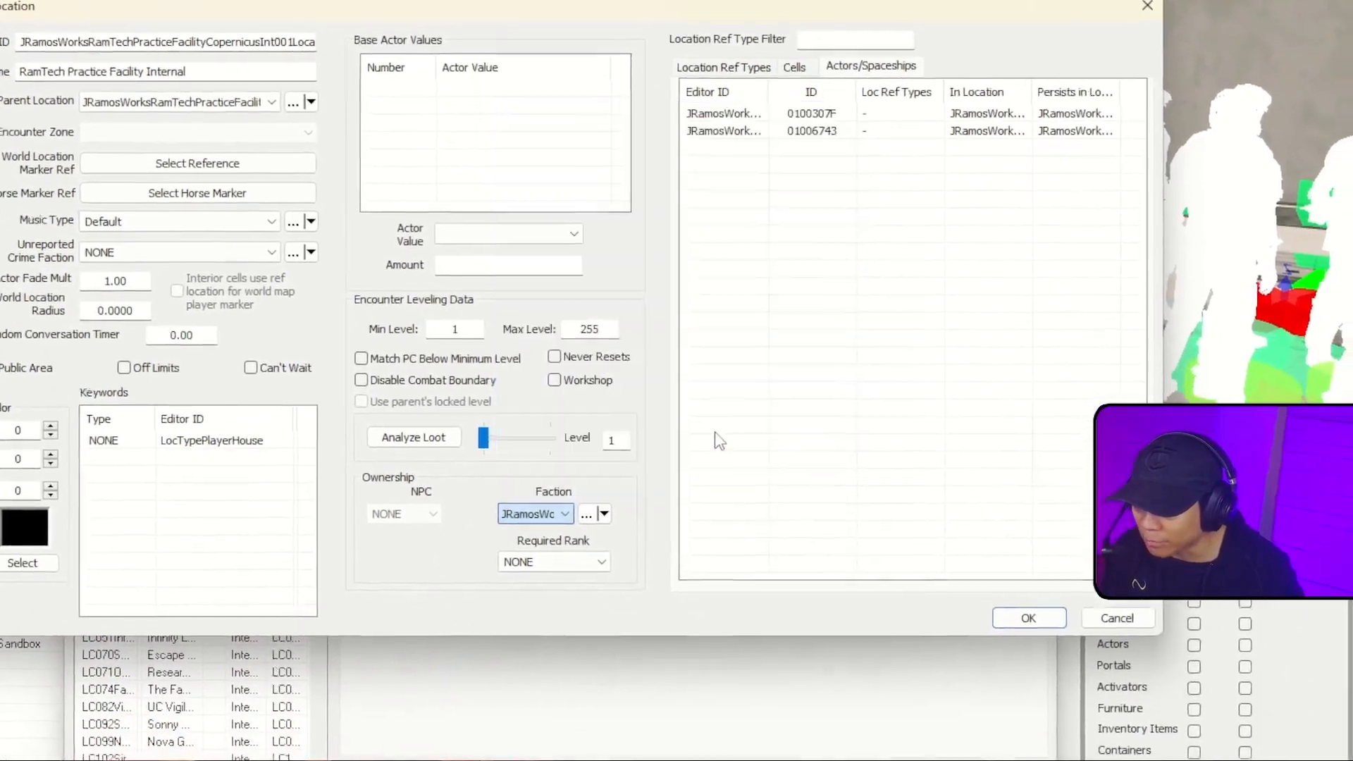
pyautogui.click(739, 463)
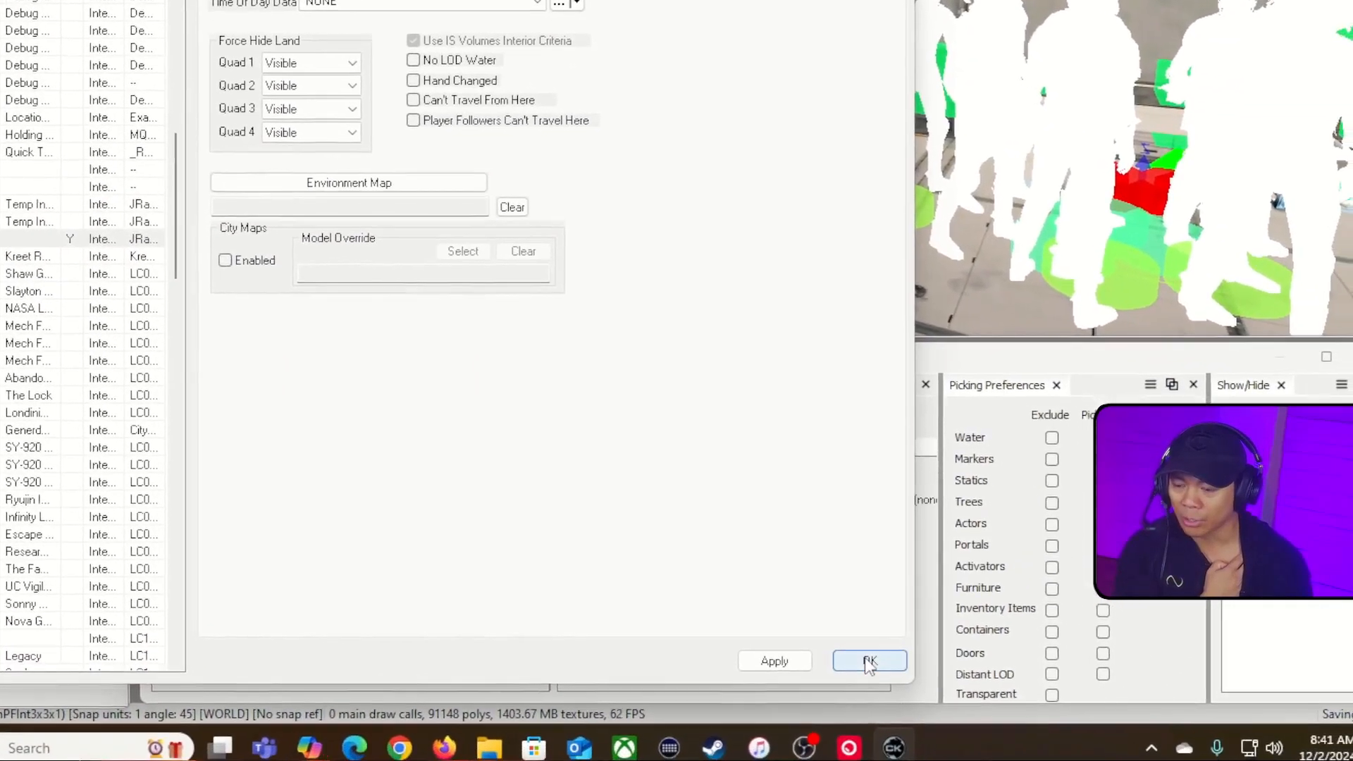
pyautogui.click(938, 677)
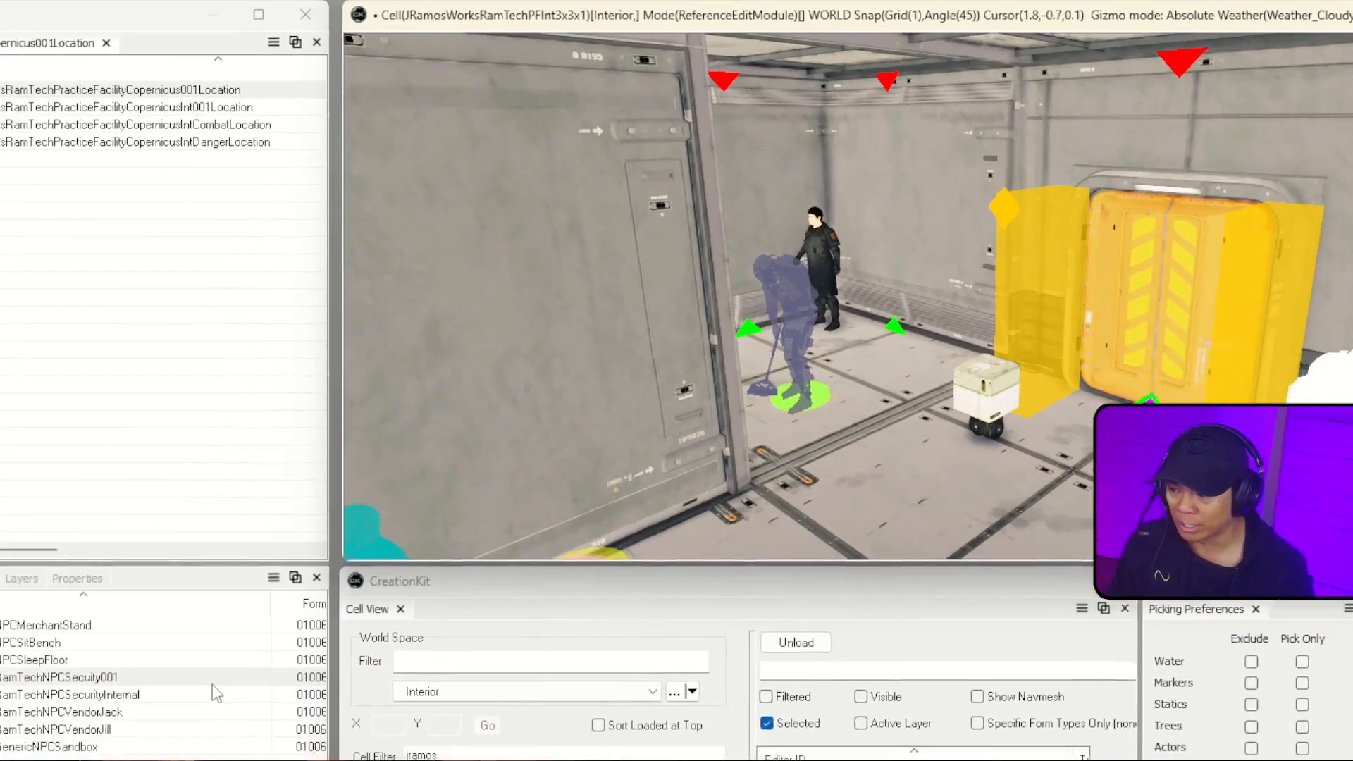
# - Load the JRamosWorksPracticeFacilityCombatPracticeRoom cell and examine its floor, walls and door from several angles
pyautogui.click(278, 626)
pyautogui.click(327, 538)
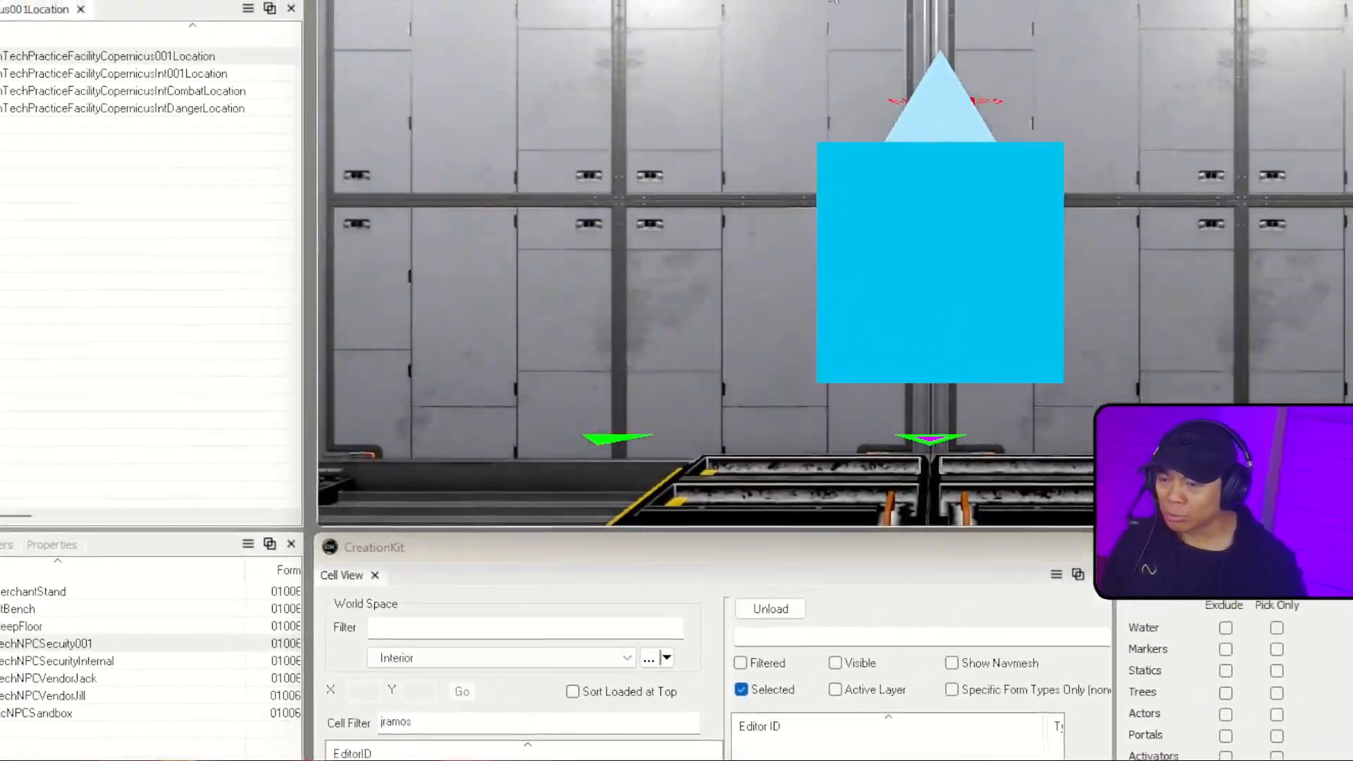
pyautogui.moveTo(756, 300)
pyautogui.mouseDown(button='middle')
pyautogui.moveTo(831, 327)
pyautogui.moveTo(790, 320)
pyautogui.moveTo(838, 317)
pyautogui.moveTo(655, 317)
pyautogui.moveTo(810, 310)
pyautogui.mouseUp(button='middle')
pyautogui.moveTo(705, 317)
pyautogui.mouseDown(button='right')
pyautogui.moveTo(810, 317)
pyautogui.moveTo(606, 307)
pyautogui.moveTo(796, 324)
pyautogui.mouseUp(button='right')
pyautogui.press('s')
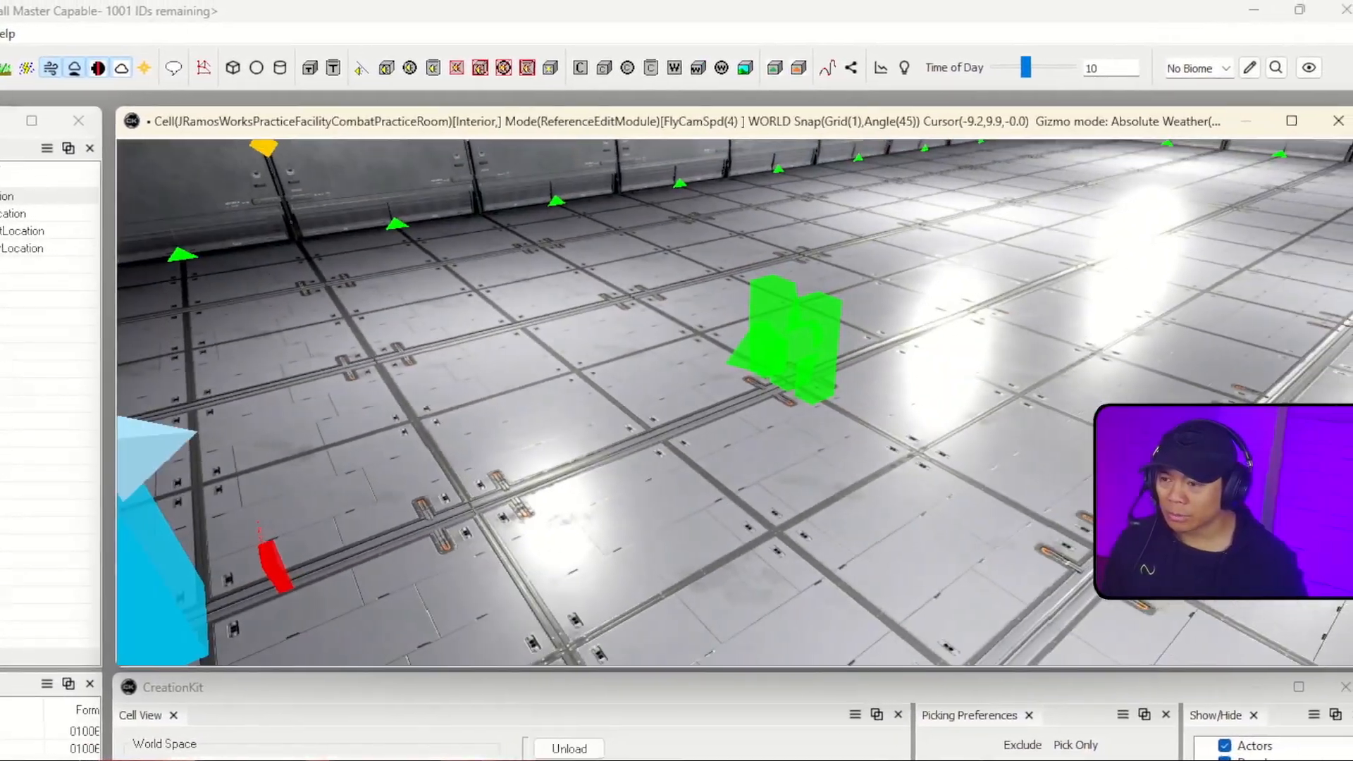
pyautogui.moveTo(735, 200); pyautogui.dragTo(507, 197, button='right')
pyautogui.press('d')
pyautogui.press('e')
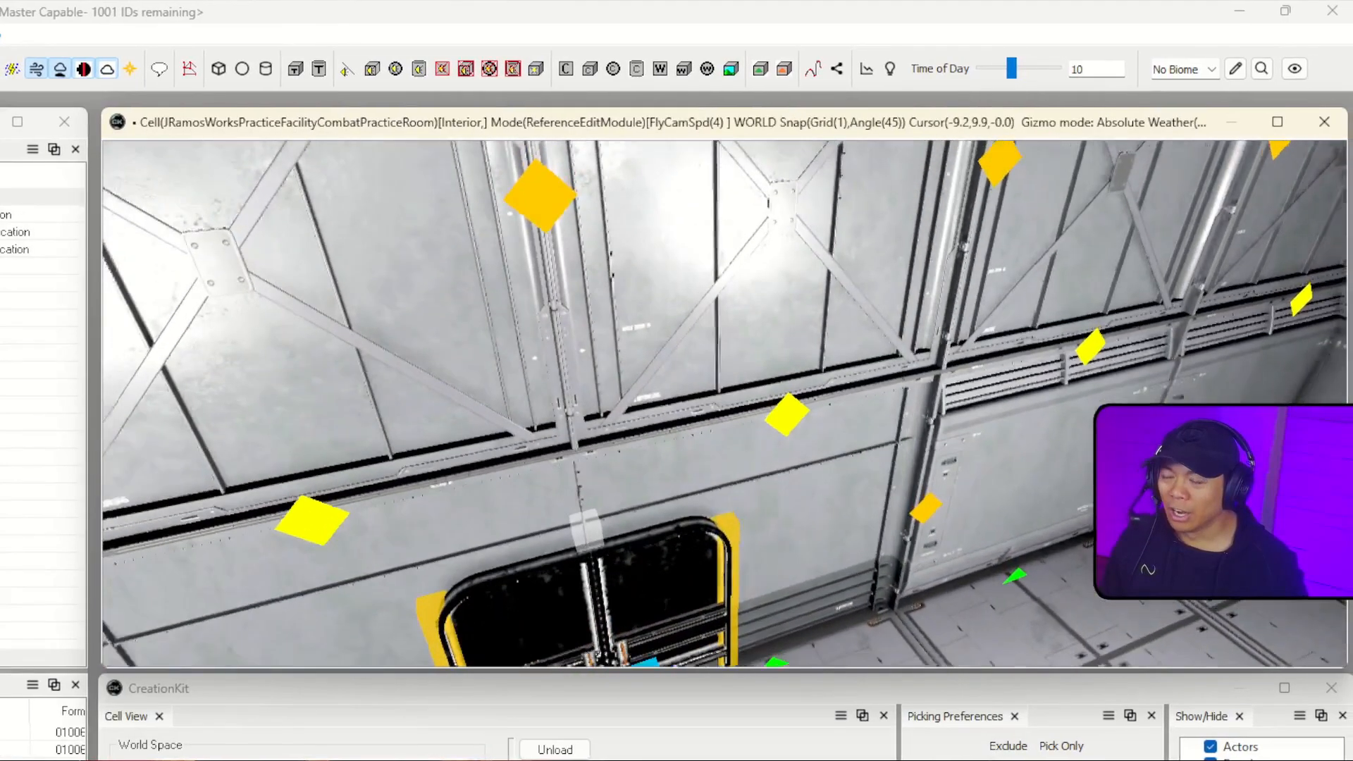
pyautogui.press('d')
pyautogui.moveTo(507, 197)
pyautogui.mouseDown(button='right')
pyautogui.moveTo(451, 282)
pyautogui.moveTo(380, 303)
pyautogui.moveTo(198, 300)
pyautogui.moveTo(246, 204)
pyautogui.moveTo(324, 204)
pyautogui.mouseUp(button='right')
pyautogui.press('a')
pyautogui.moveTo(725, 196); pyautogui.dragTo(784, 265, button='right')
pyautogui.press('a')
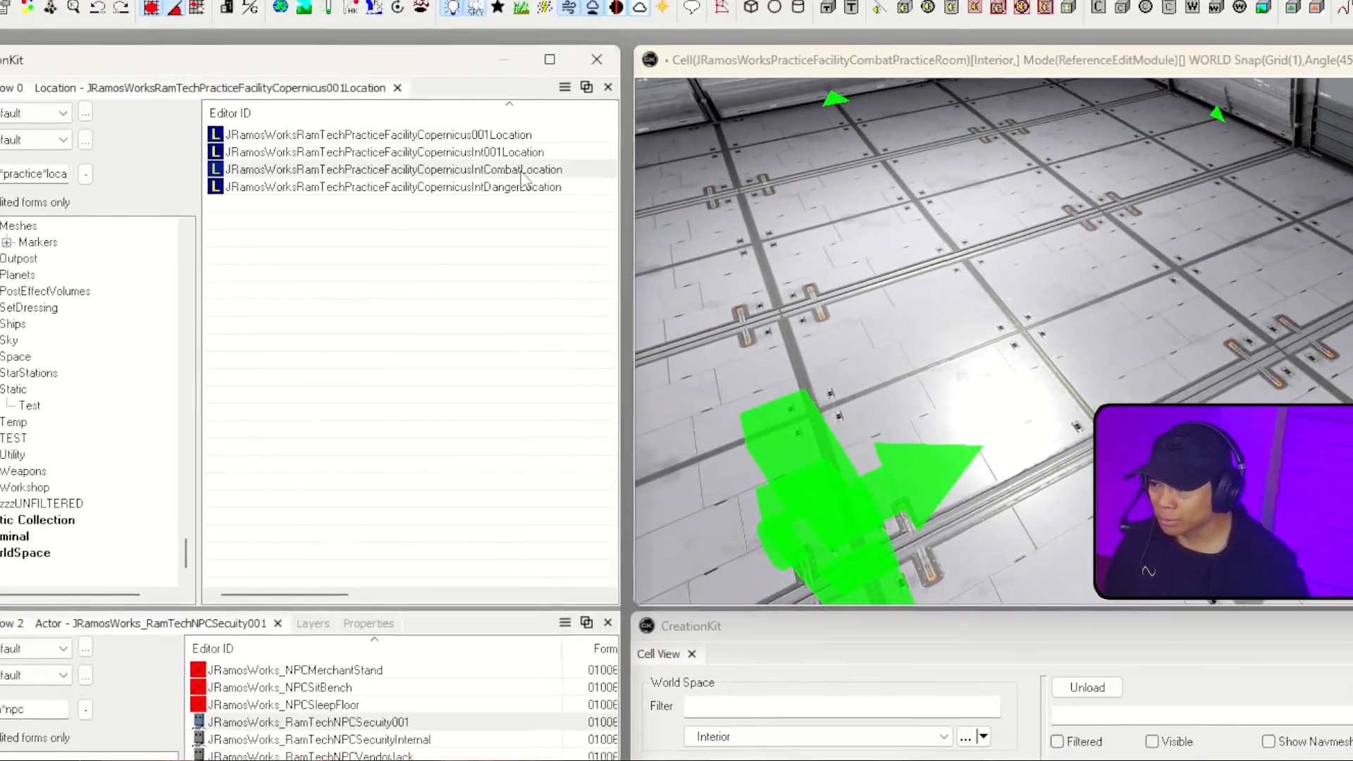
# - Set RamTech faction ownership and Off Limits on the JRamosWorksRamTechPracticeFacilityCopernicusIntCombatLocation location and save it
pyautogui.click(521, 170)
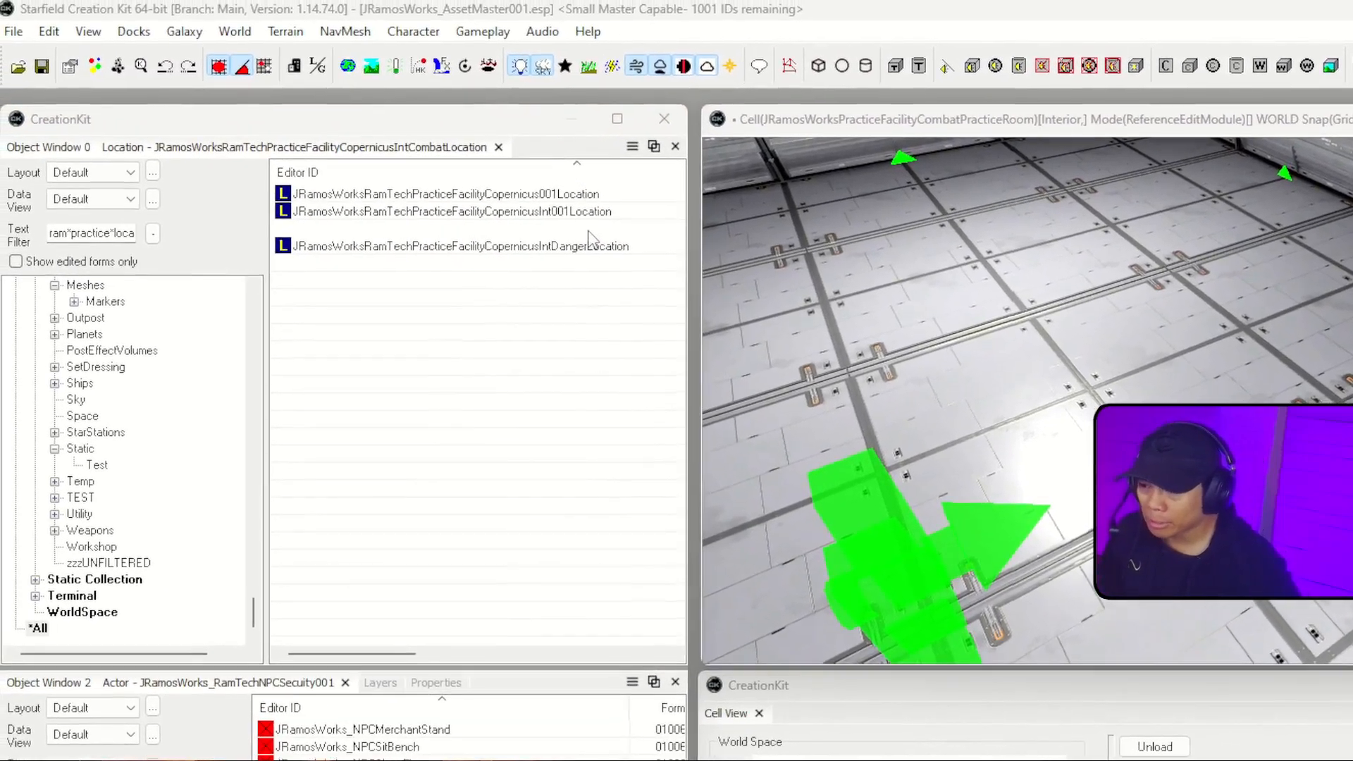
pyautogui.doubleClick(585, 227)
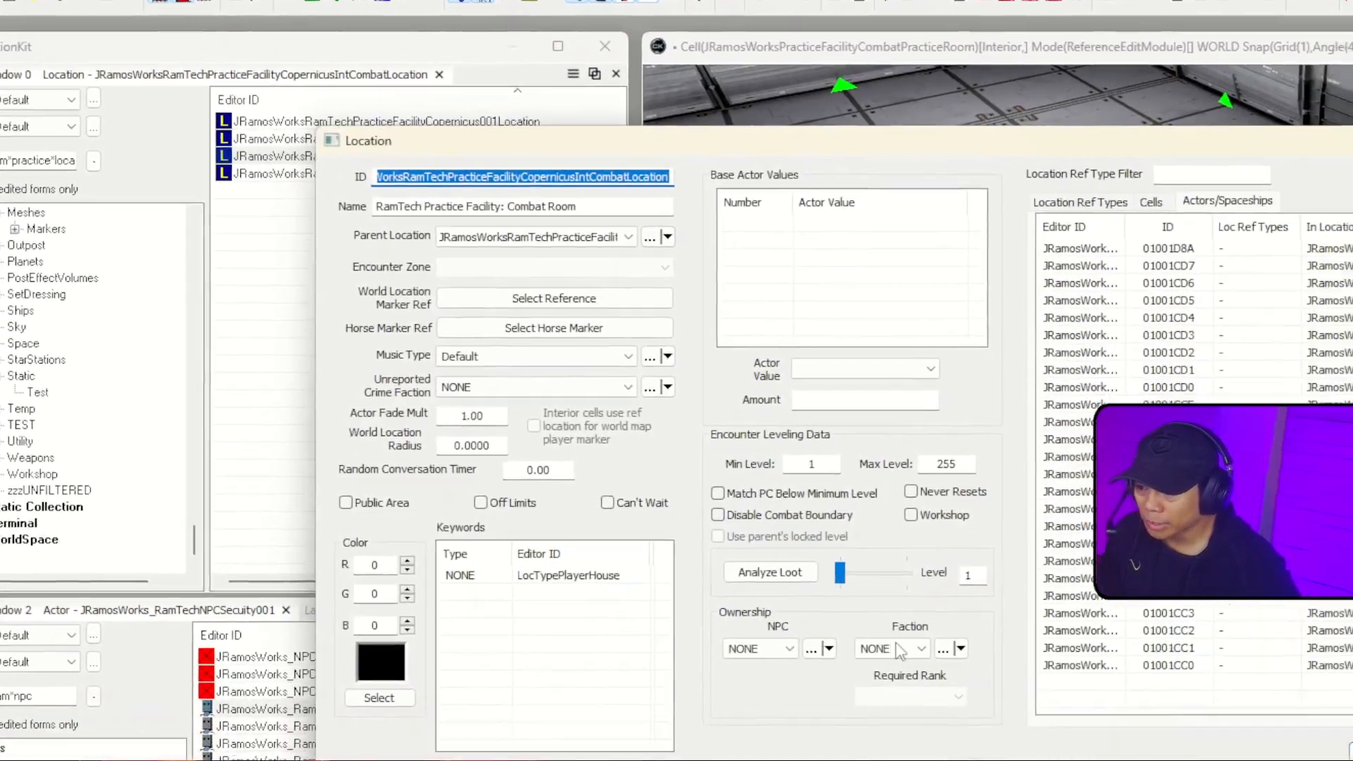
pyautogui.click(952, 720)
pyautogui.press('j')
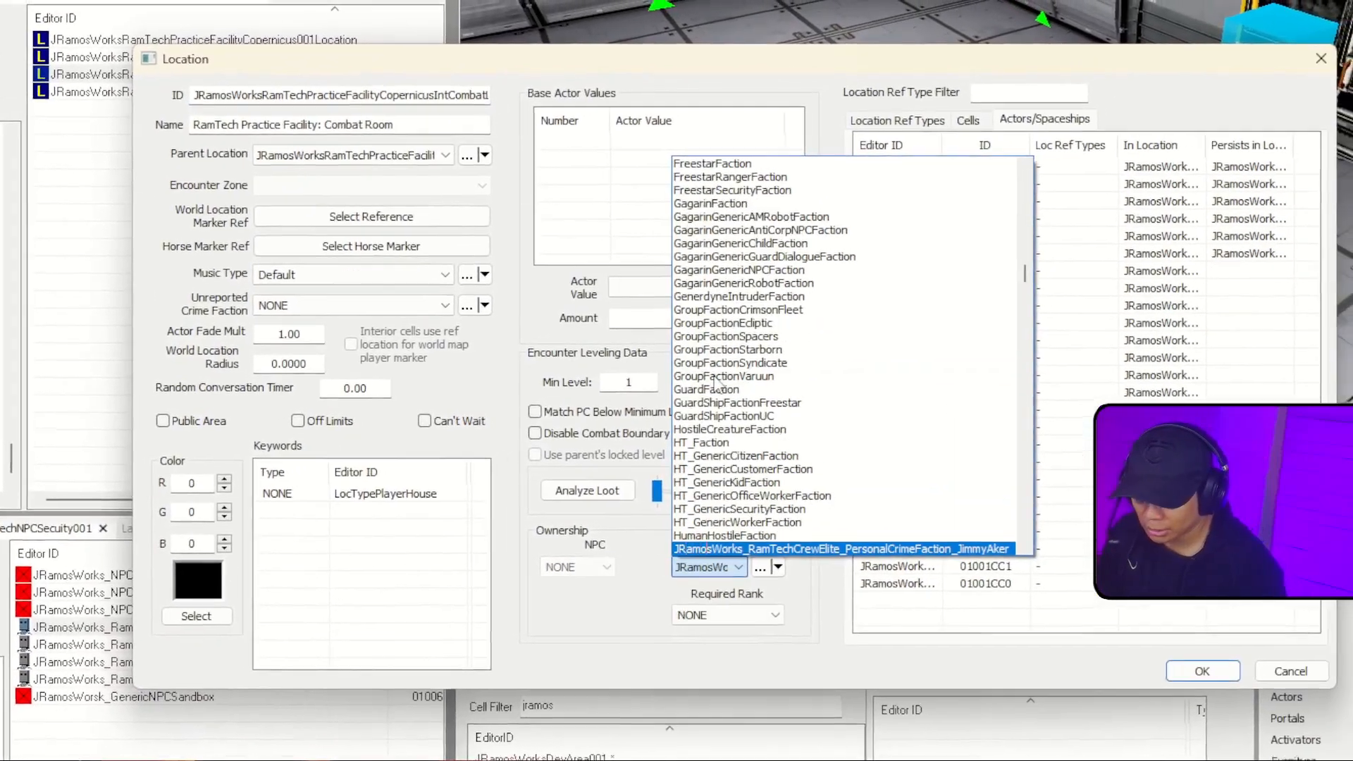
pyautogui.scroll(-2, 813, 472)
pyautogui.click(746, 426)
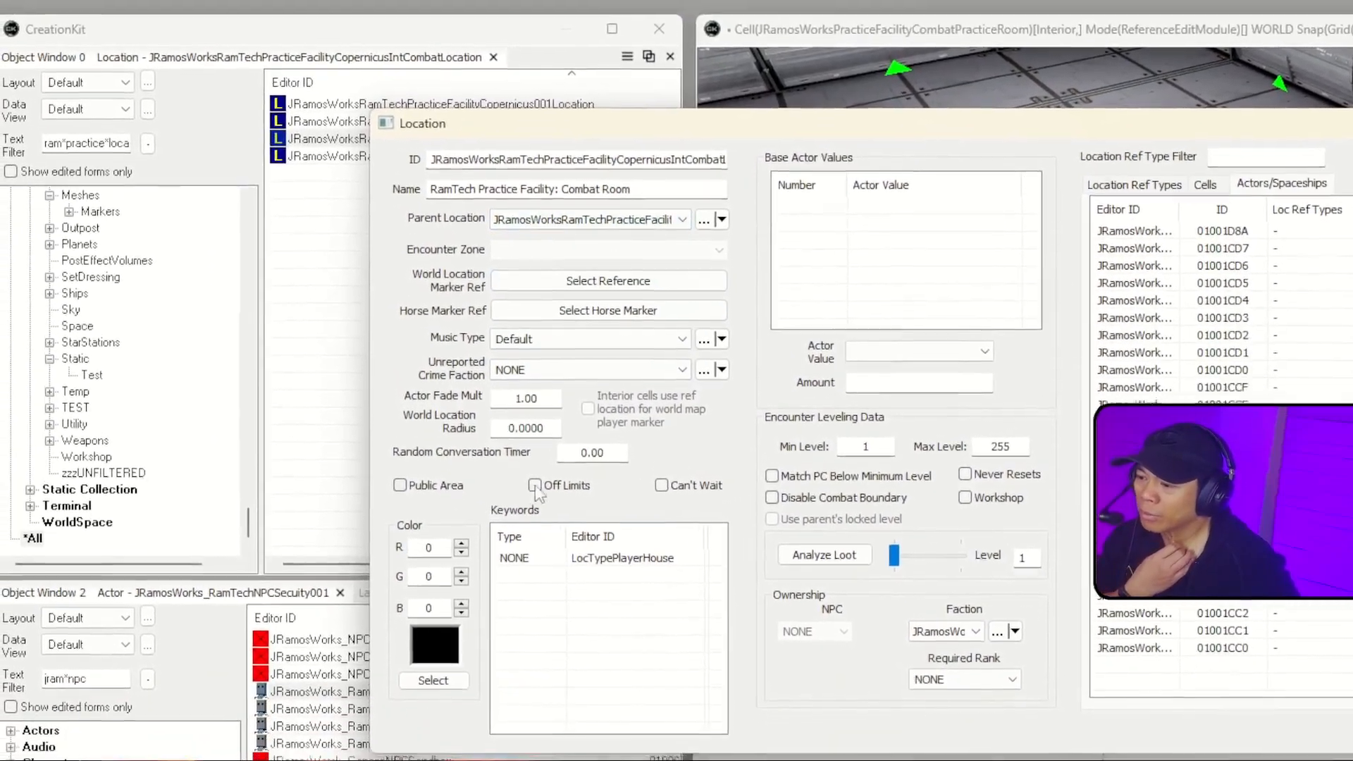
pyautogui.click(529, 543)
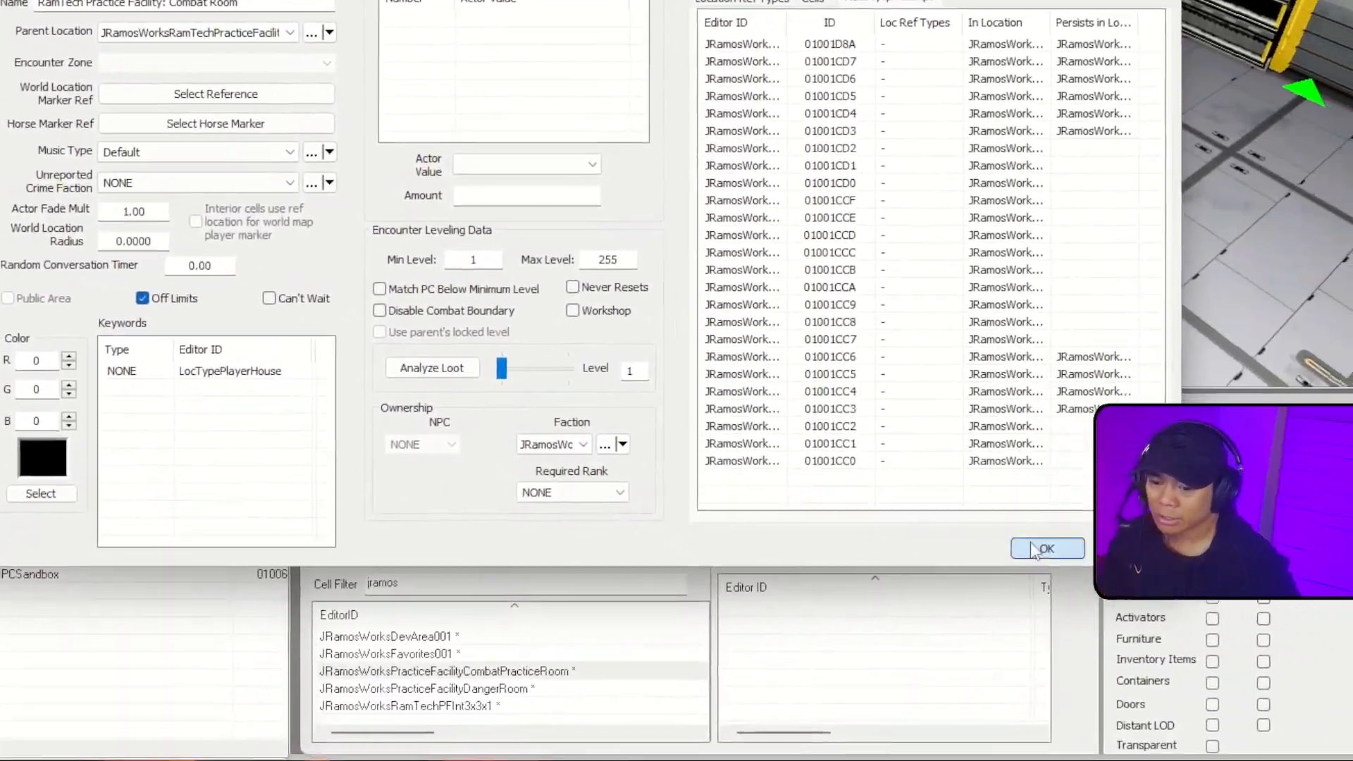
pyautogui.click(1036, 545)
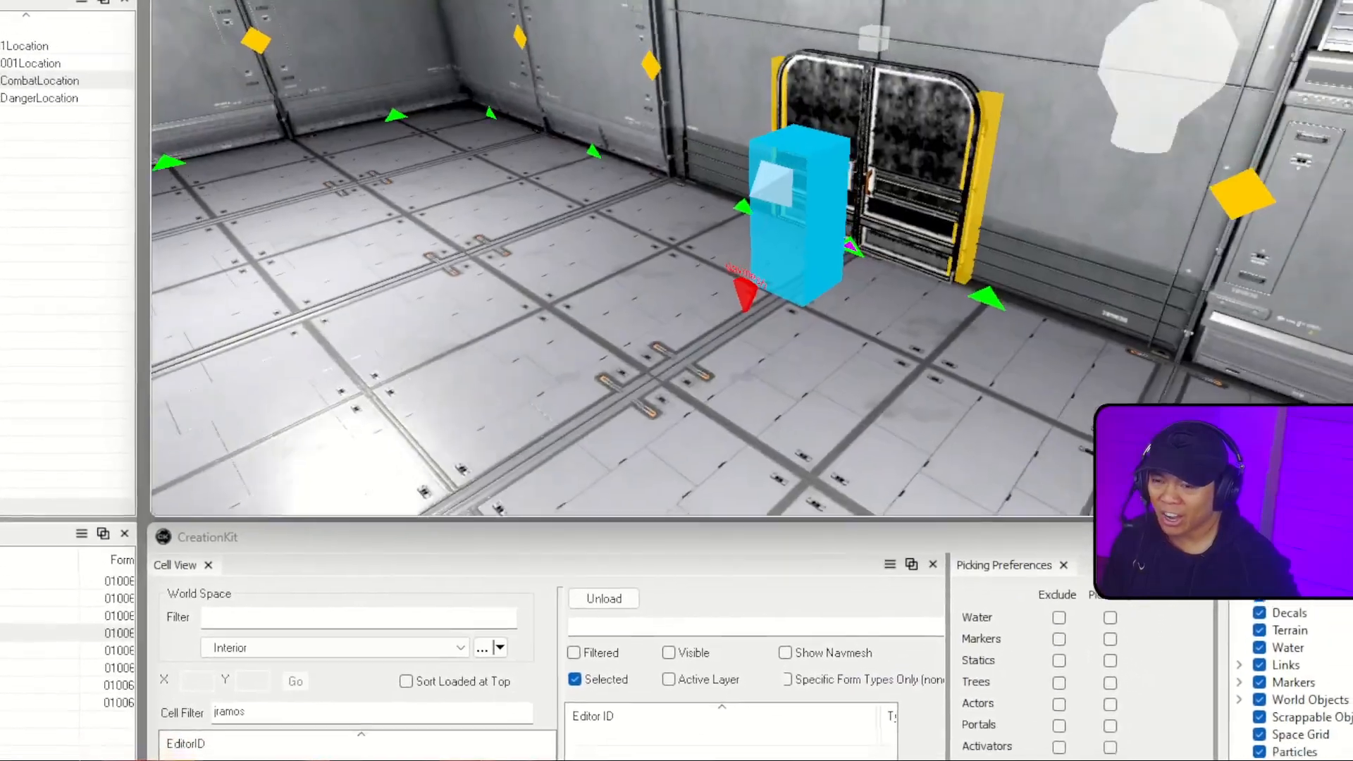
# - Delete the black double door from the combat practice room's wall despite its location ref type tag
pyautogui.moveTo(810, 302)
pyautogui.mouseDown(button='middle')
pyautogui.moveTo(733, 335)
pyautogui.moveTo(698, 405)
pyautogui.mouseUp(button='middle')
pyautogui.scroll(2, 845, 239)
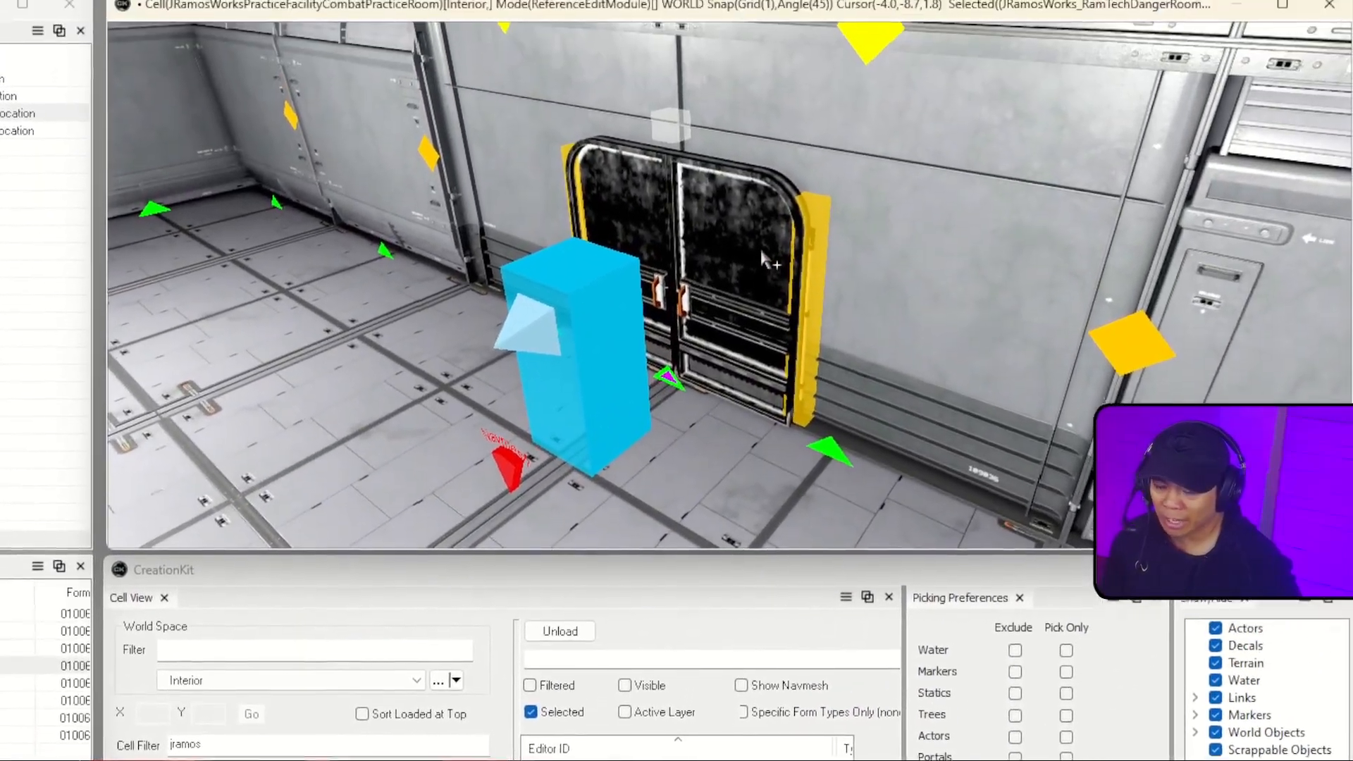
pyautogui.click(762, 257)
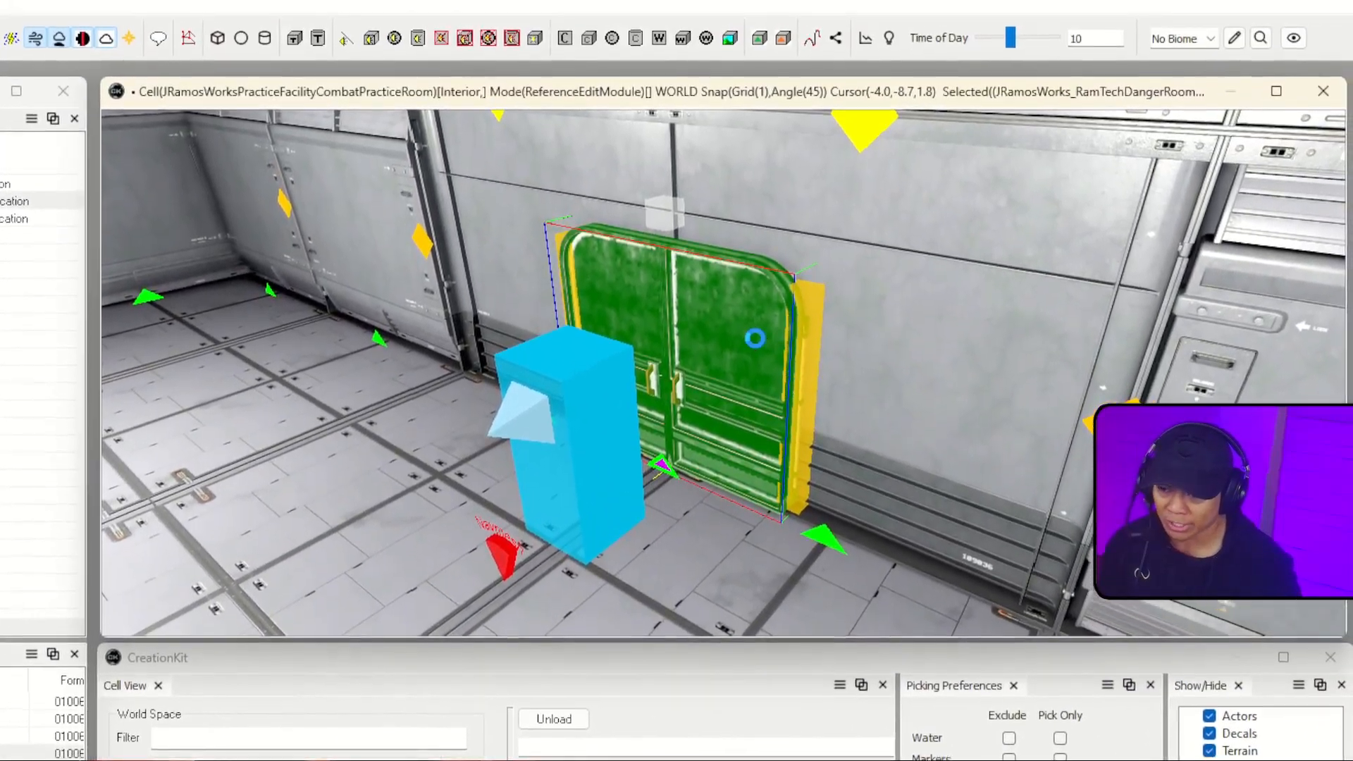
pyautogui.press('Delete')
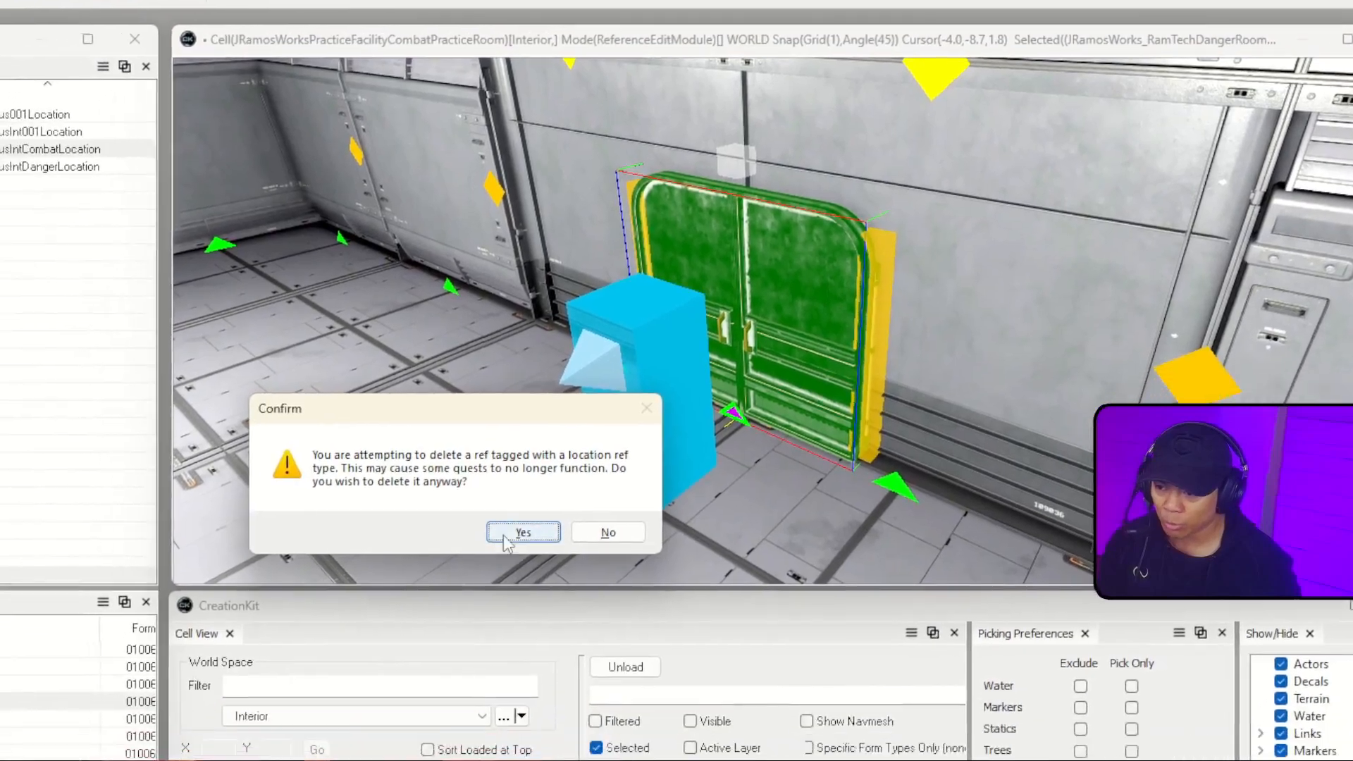
pyautogui.press('Return')
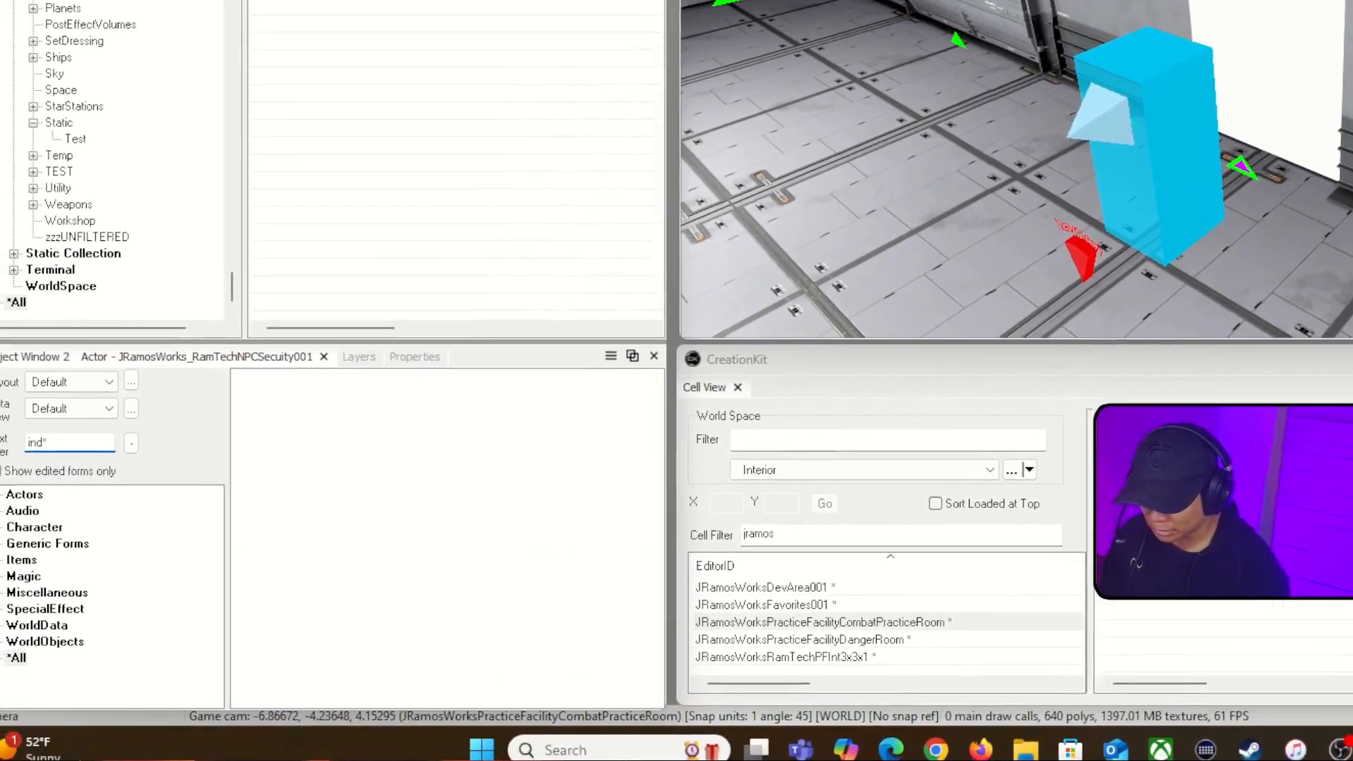
# - Filter the objects by ind*door*a01*load and place an IndIntRmSmWallMid_DoorA01_Load door at the wall opening of the combat practice room
pyautogui.write('door*a01*load')
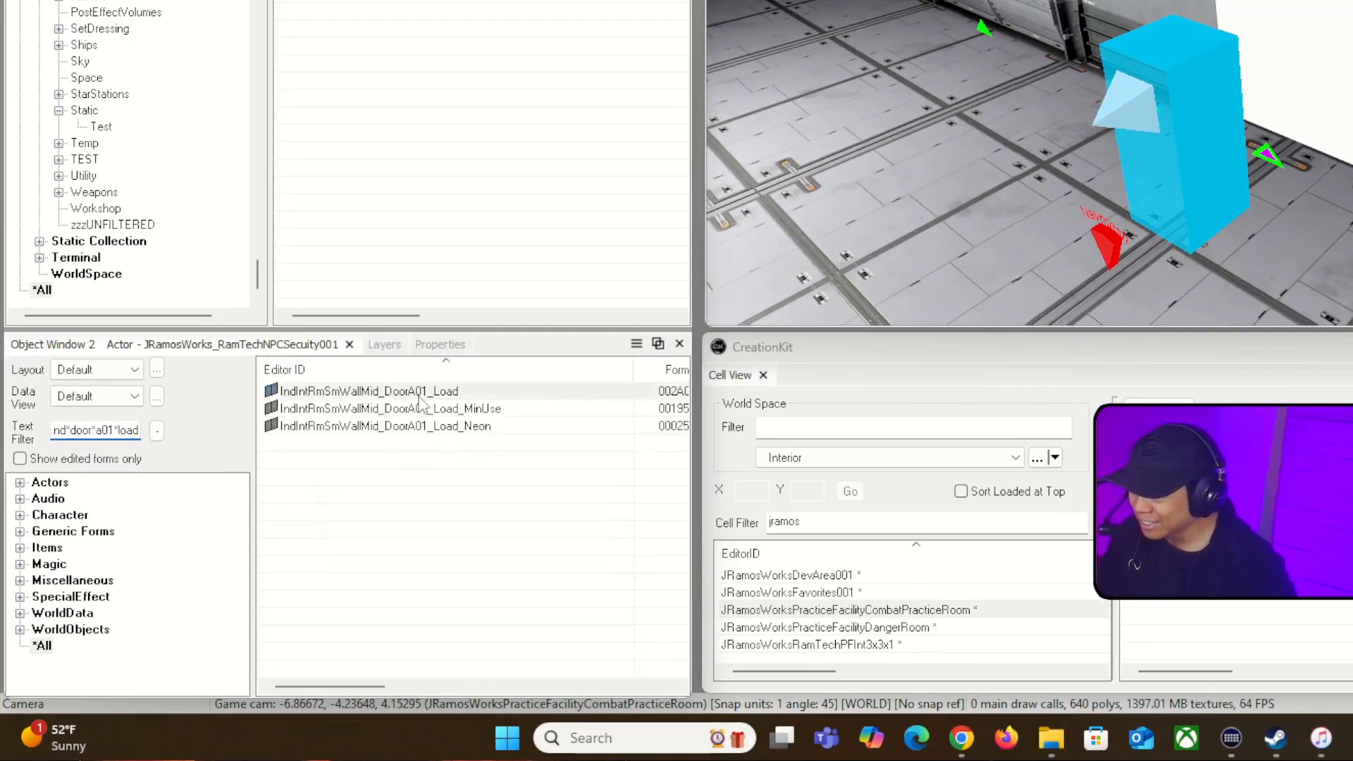
pyautogui.moveTo(376, 399); pyautogui.dragTo(1312, 171)
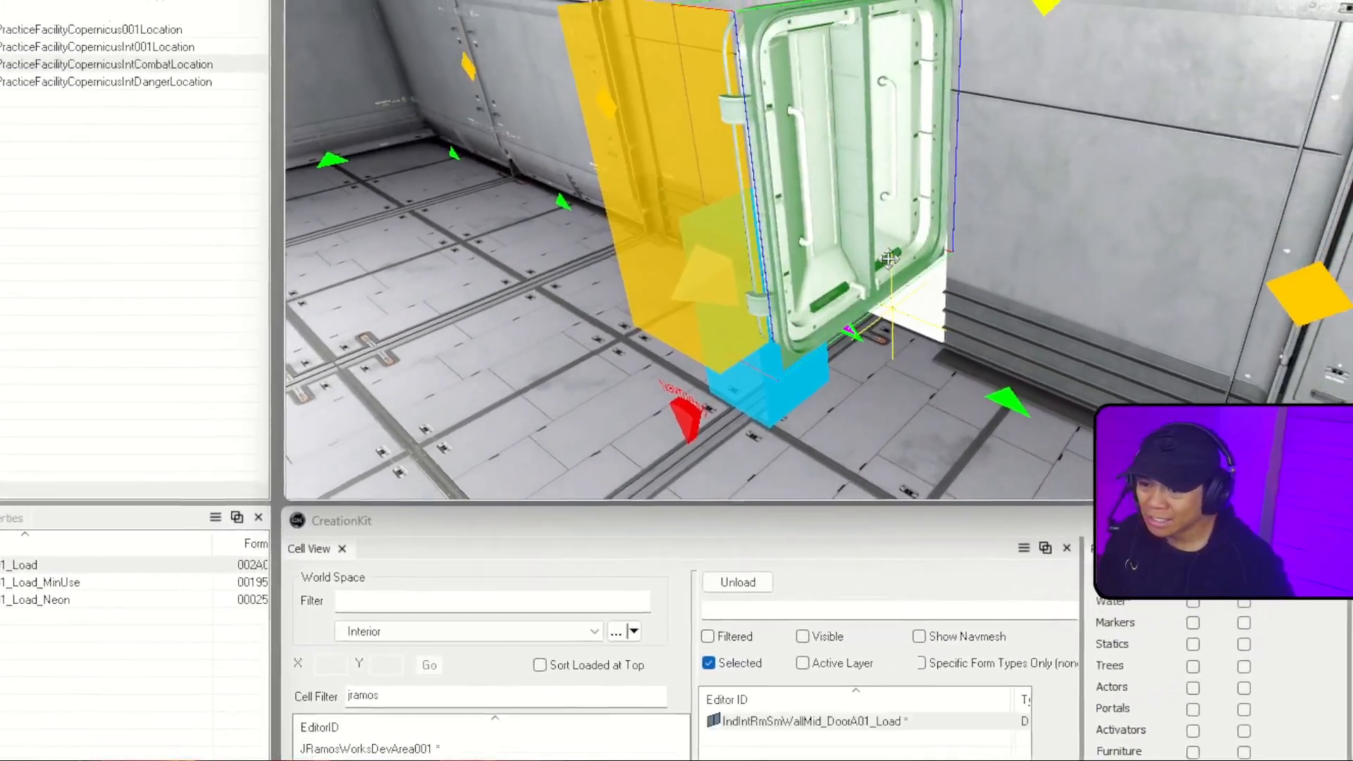
# - Rotate the IndIntRmSmWallMid_DoorA01_Load door and move it into place in the combat practice room's wall opening
pyautogui.moveTo(1312, 171); pyautogui.dragTo(1338, 170, button='right')
pyautogui.moveTo(839, 211); pyautogui.dragTo(871, 212, button='right')
pyautogui.moveTo(871, 211); pyautogui.dragTo(831, 166)
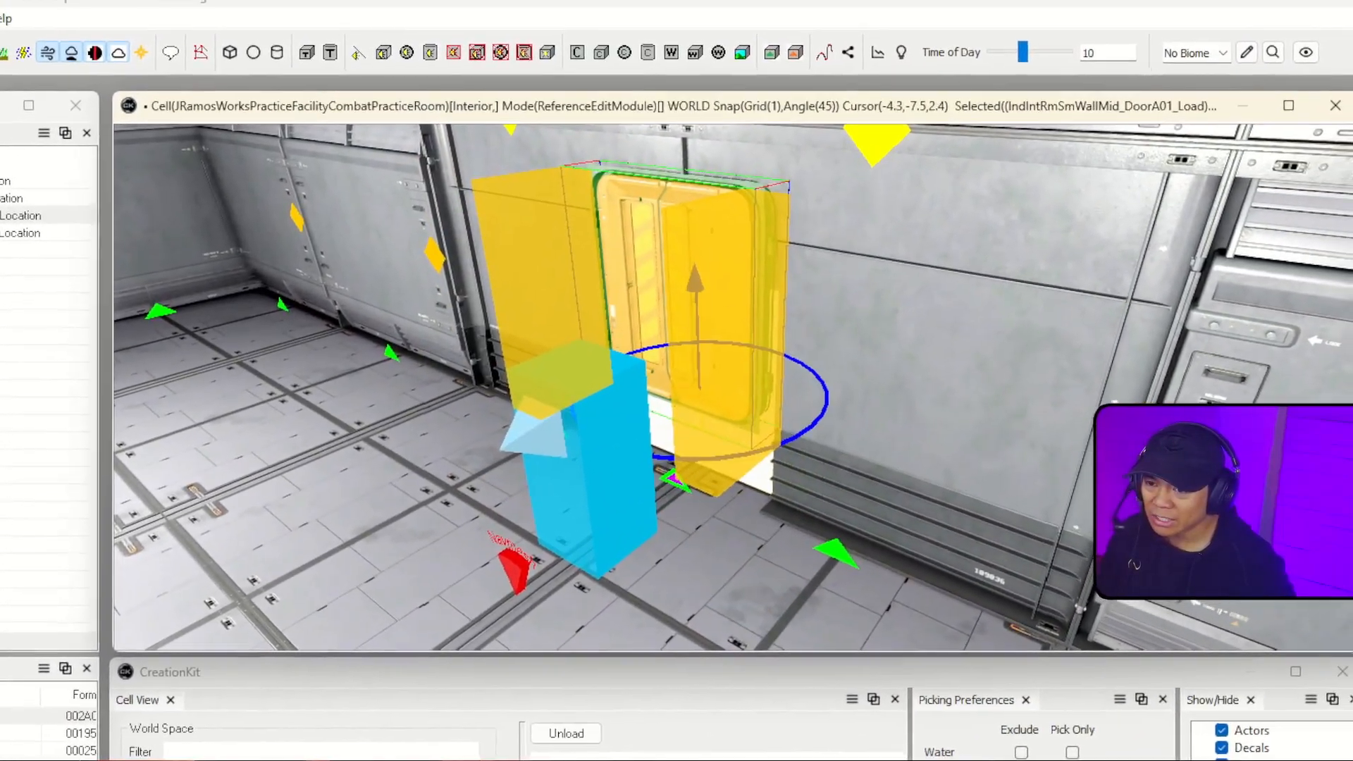
pyautogui.moveTo(712, 282); pyautogui.dragTo(712, 370)
pyautogui.keyDown('shift'); pyautogui.moveTo(712, 370); pyautogui.dragTo(808, 392, button='middle'); pyautogui.keyUp('shift')
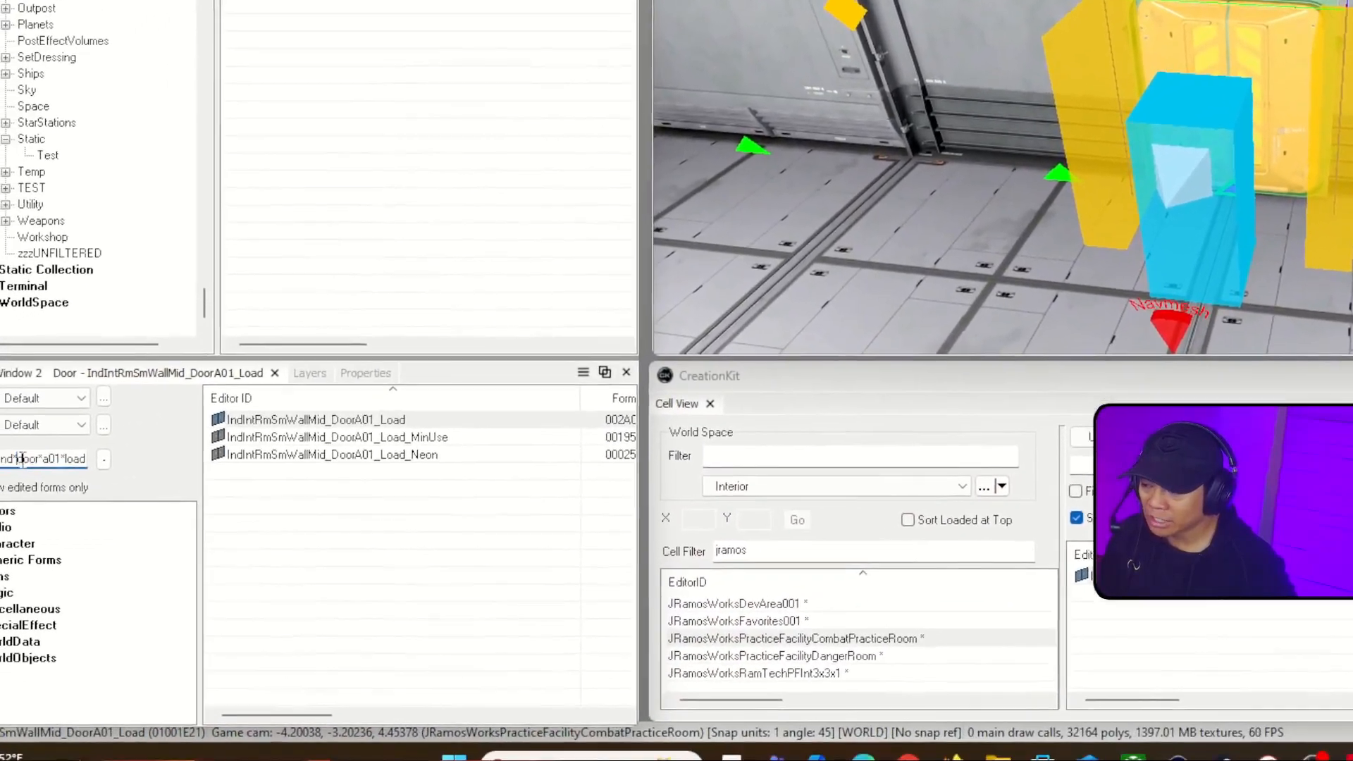
# - Filter the objects by ind*plug*a01 and fit an IndIntRmSmWallMid_PlugA01 piece into the wall around the load door
pyautogui.write('plug*')
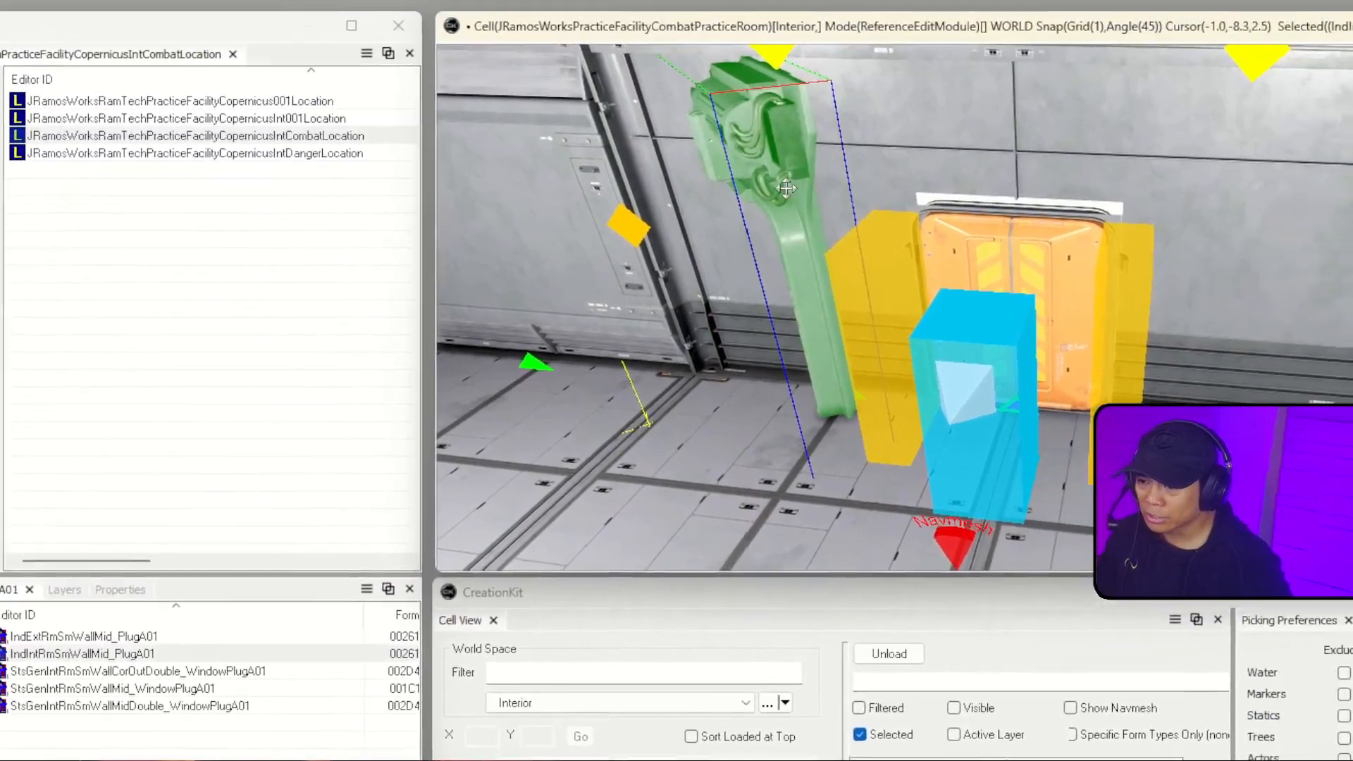
pyautogui.moveTo(856, 211); pyautogui.dragTo(1120, 338)
pyautogui.moveTo(1120, 338); pyautogui.dragTo(1042, 372, button='right')
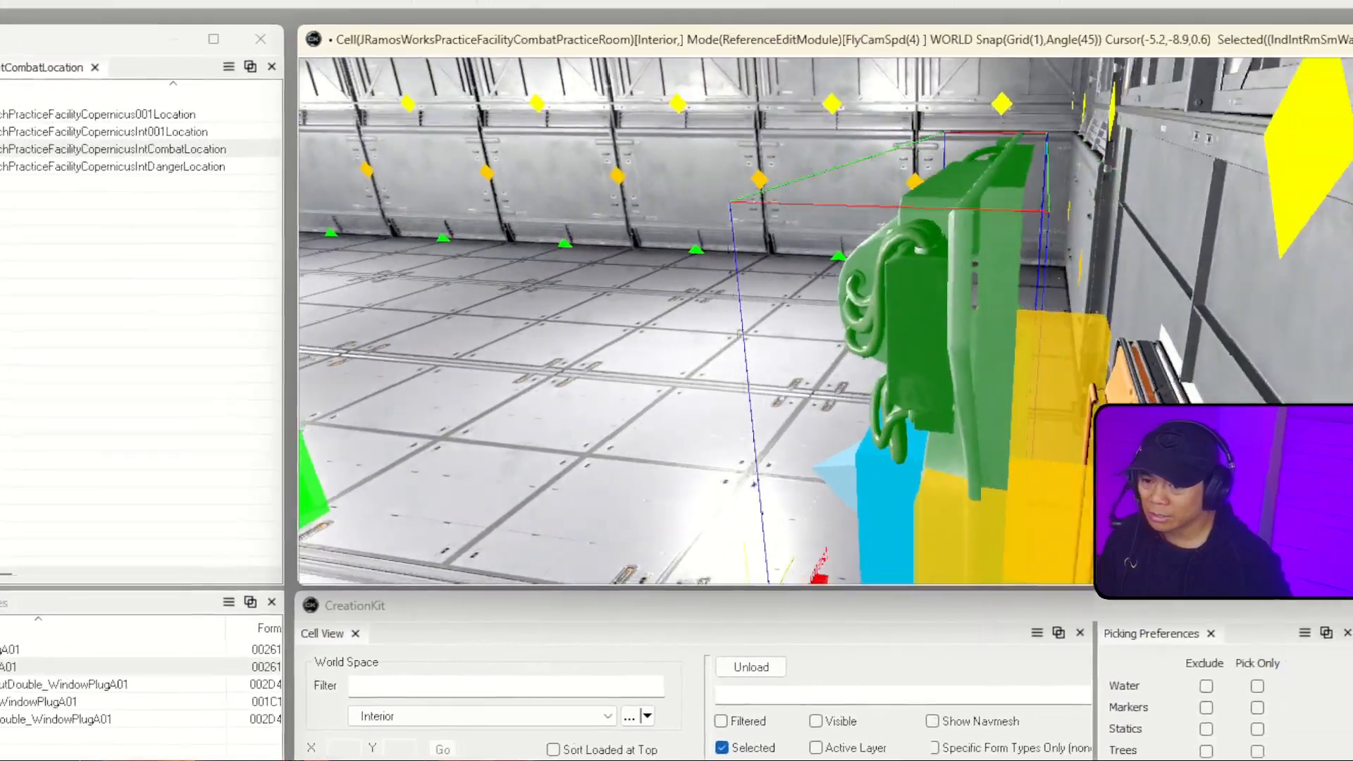
pyautogui.moveTo(901, 338); pyautogui.dragTo(1078, 352)
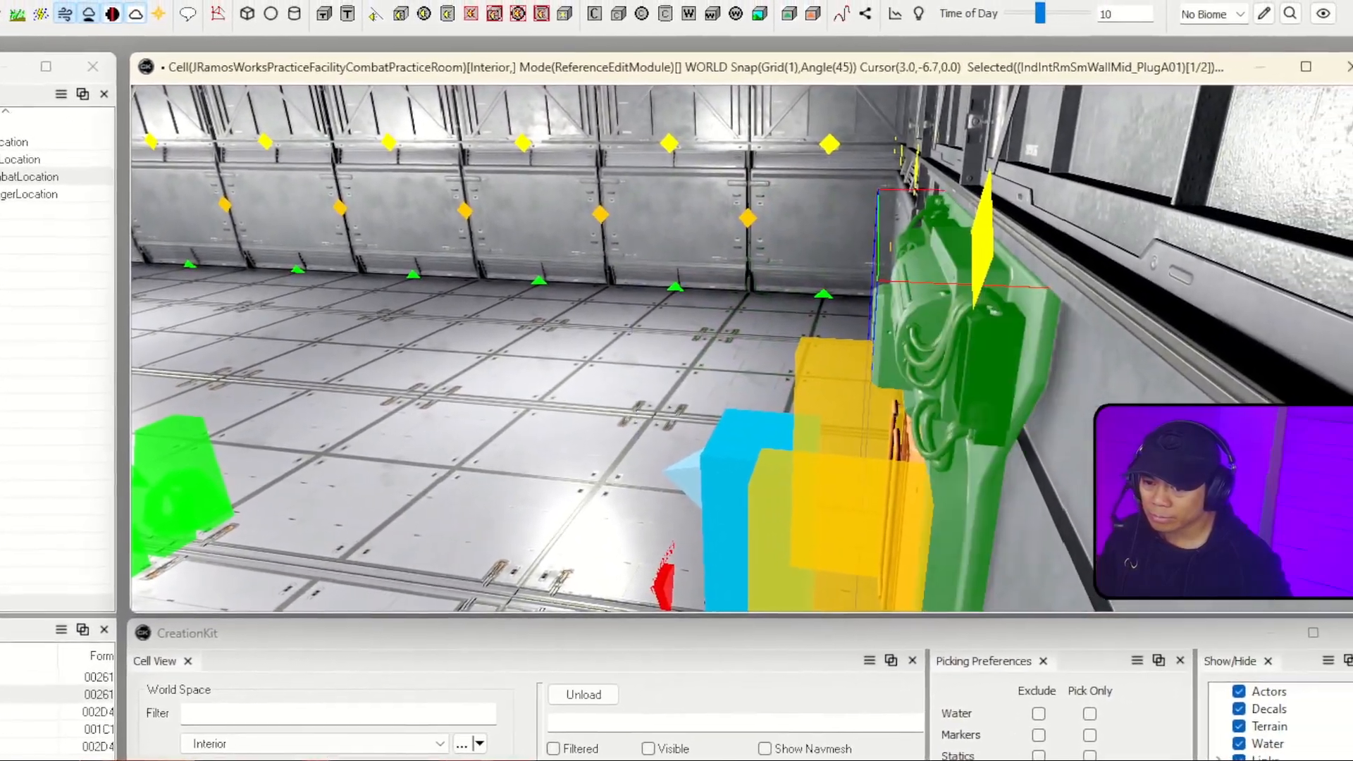
pyautogui.moveTo(1078, 353); pyautogui.dragTo(1127, 359, button='right')
pyautogui.moveTo(916, 338); pyautogui.dragTo(916, 366, button='right')
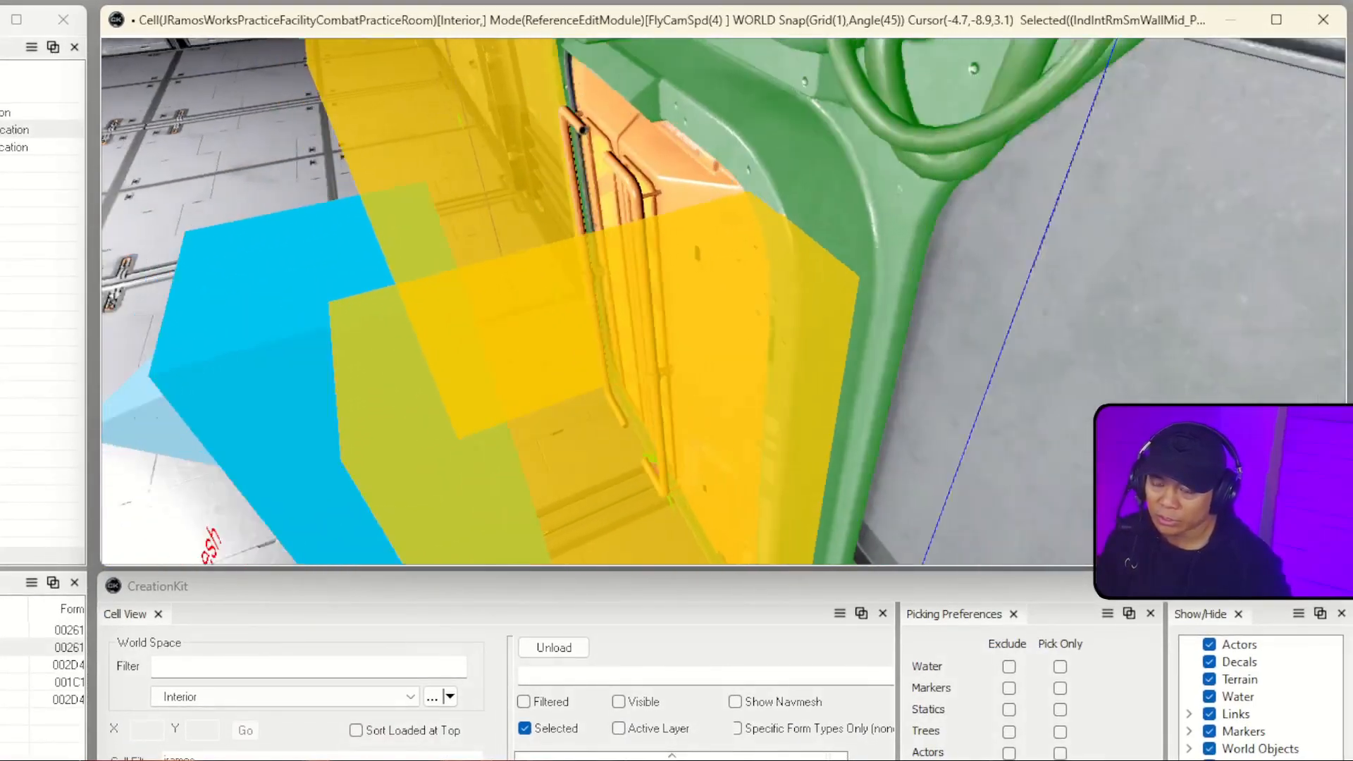
pyautogui.moveTo(916, 366); pyautogui.dragTo(804, 386, button='right')
pyautogui.press('d')
pyautogui.press('s')
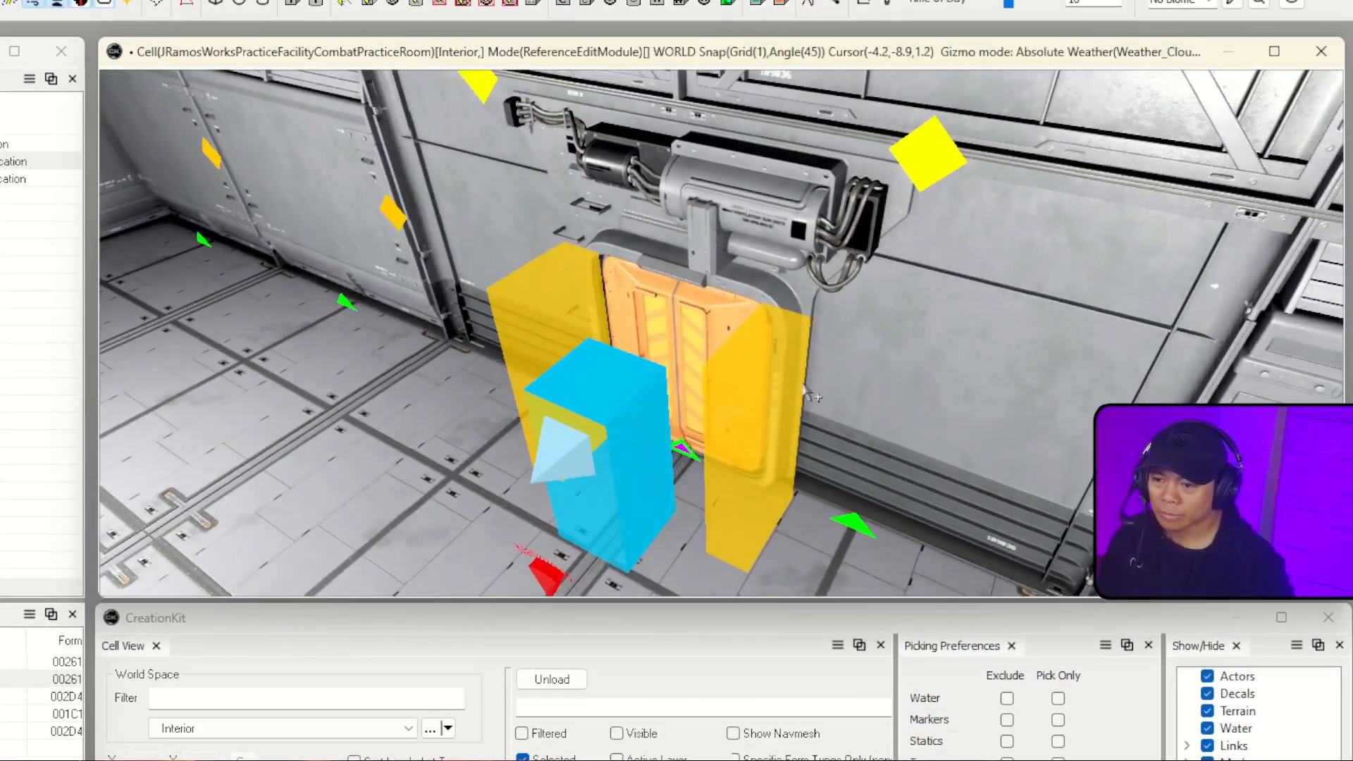
# - Enable teleport on the load door and link it to the CombatPractceRoomExit door in the JRamosWorksRamTechPFInt3x3x1 cell
pyautogui.doubleClick(684, 303)
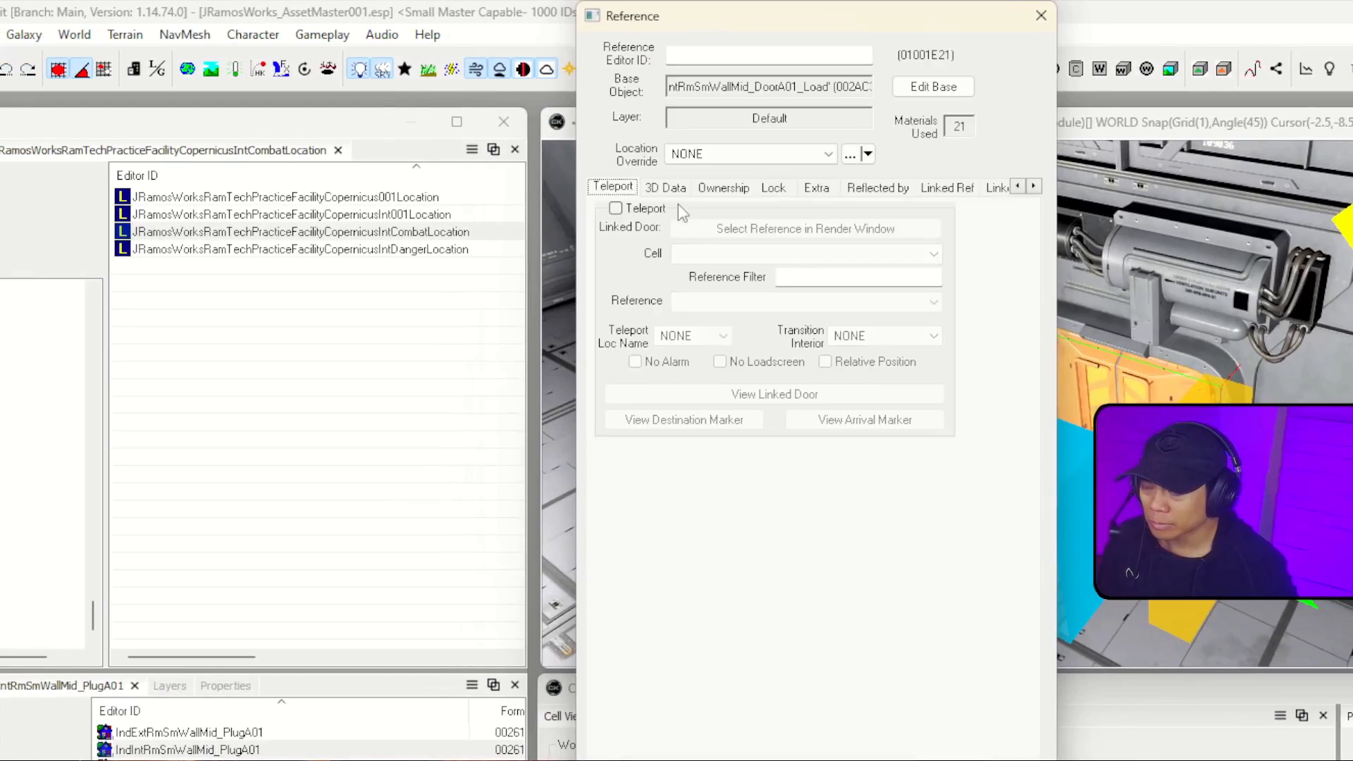
pyautogui.click(616, 209)
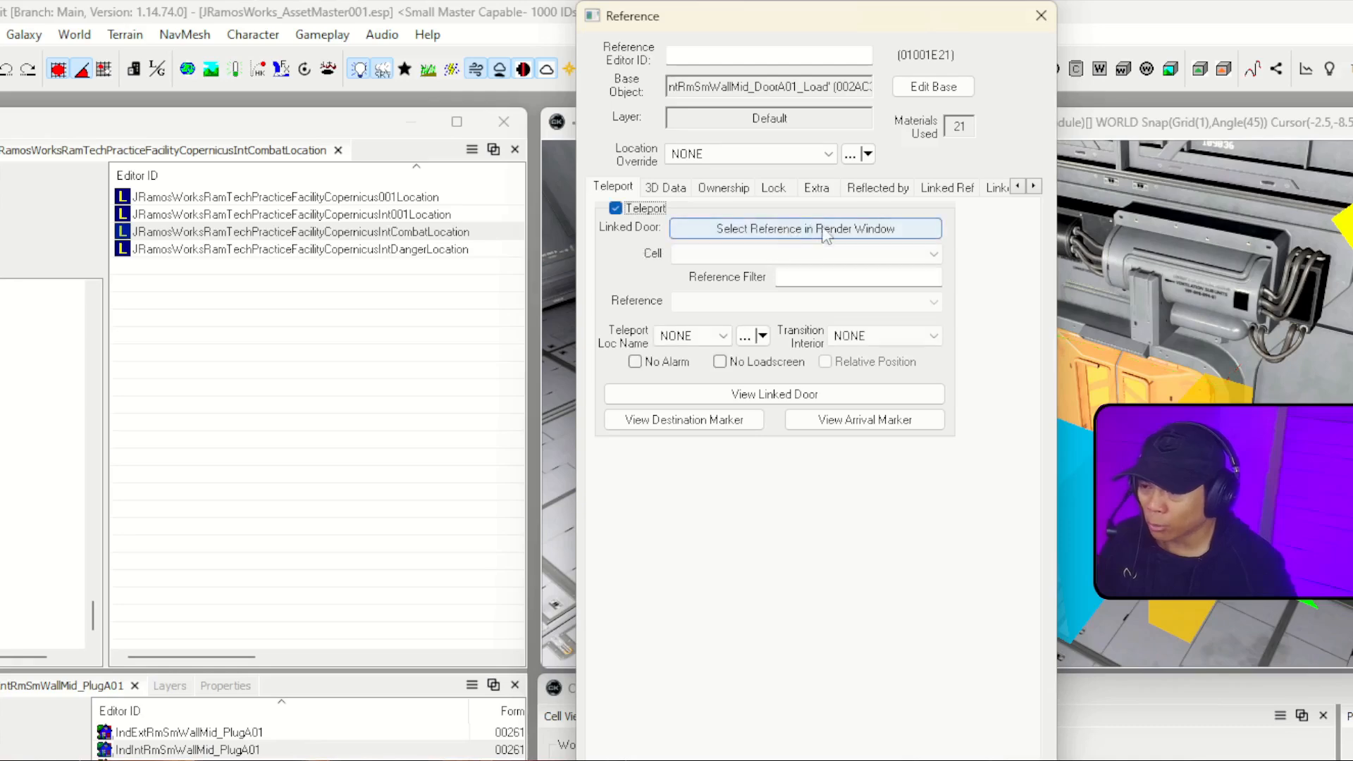
pyautogui.click(932, 256)
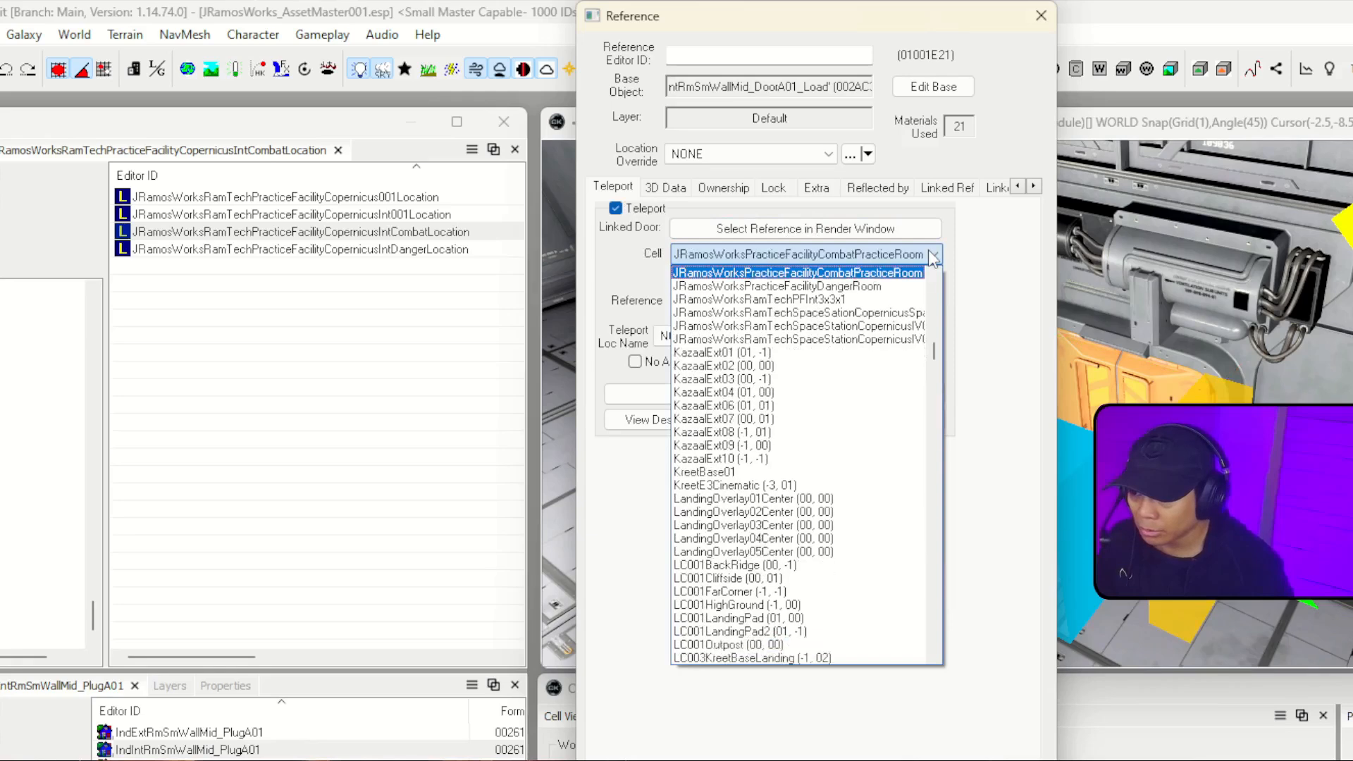
pyautogui.press('Down')
pyautogui.press('Down')
pyautogui.press('Return')
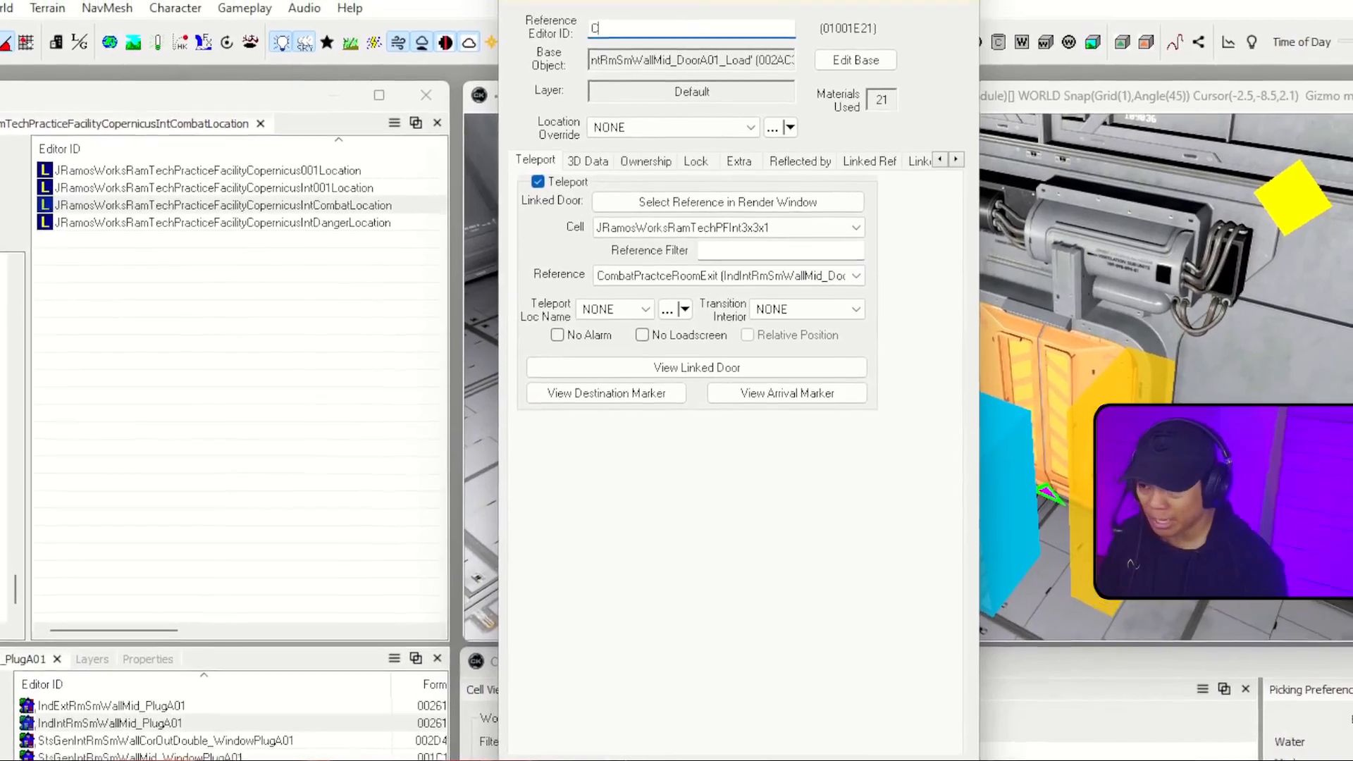
# - Set the load door's reference editor ID to CombatPracticeRoomEntrance and save the reference
pyautogui.write('CombatPrac')
pyautogui.press('BackSpace')
pyautogui.press('BackSpace')
pyautogui.press('BackSpace')
pyautogui.press('BackSpace')
pyautogui.write('P')
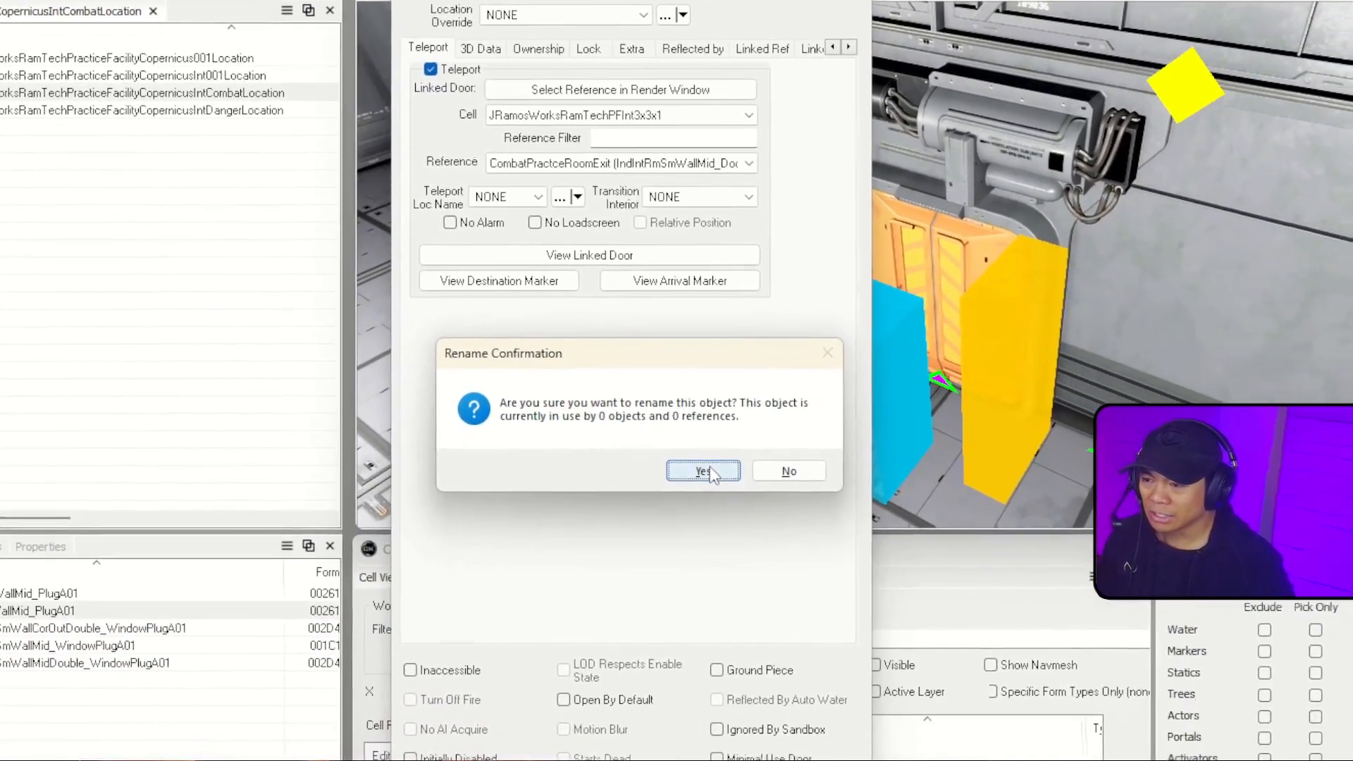
pyautogui.click(804, 610)
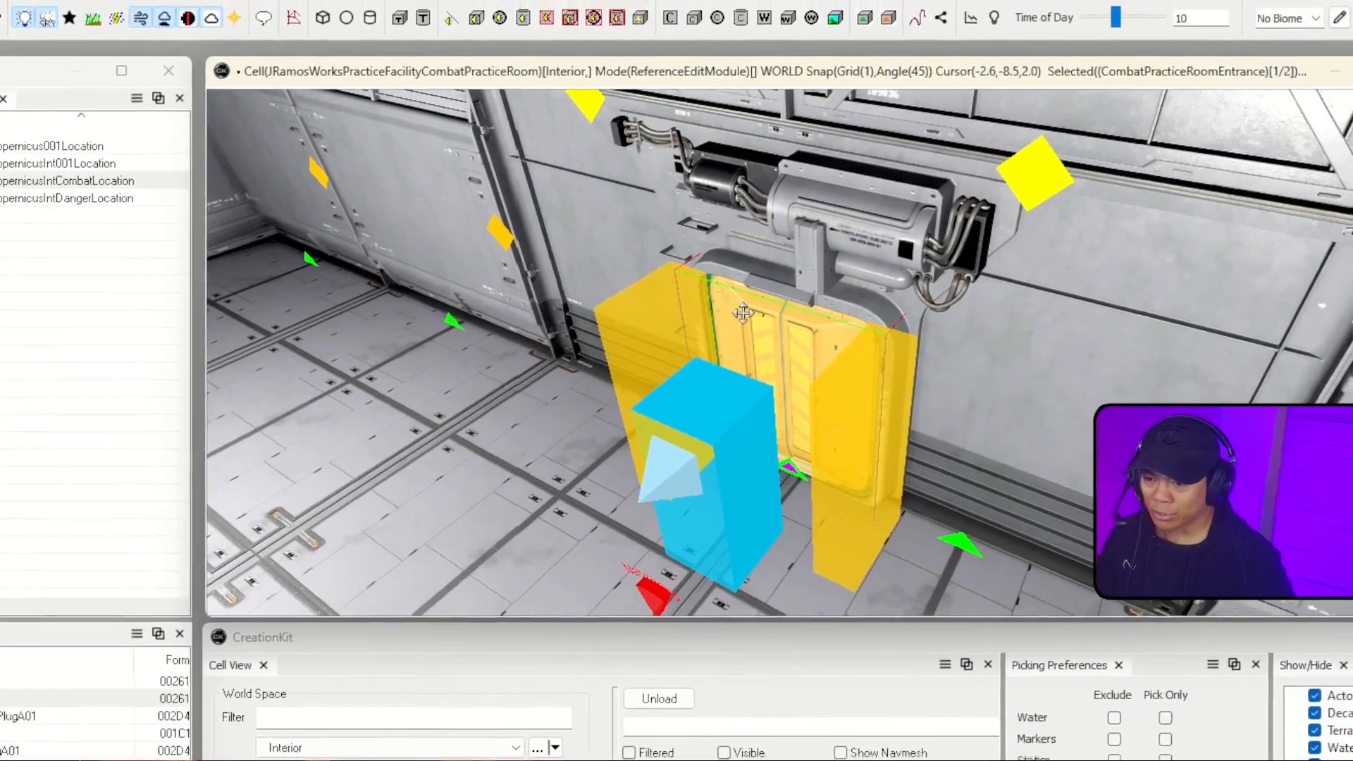
# - Move the teleport door marker from behind the wall onto the combat practice room floor in front of the load door, facing into the room
pyautogui.moveTo(743, 312); pyautogui.dragTo(725, 347, button='right')
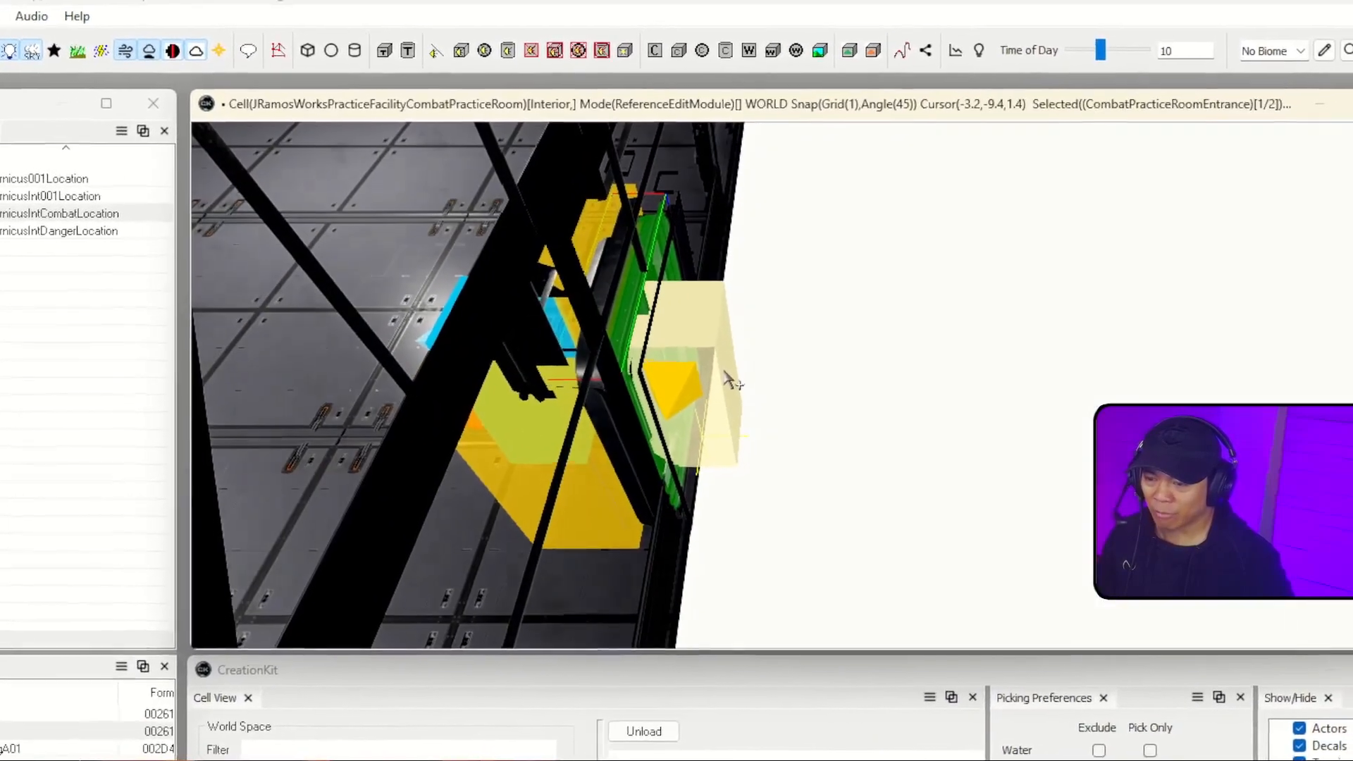
pyautogui.click(701, 366)
pyautogui.moveTo(564, 394); pyautogui.dragTo(424, 411, button='right')
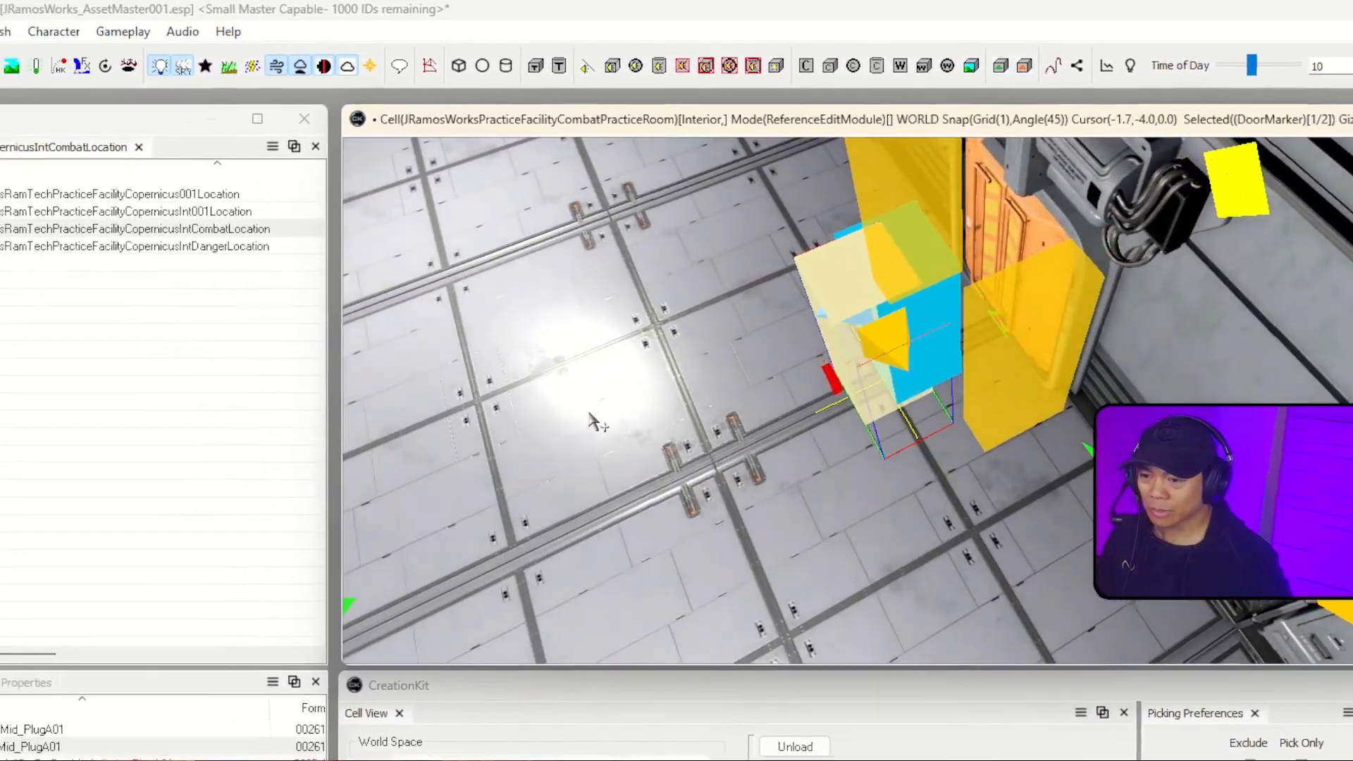
pyautogui.moveTo(849, 343); pyautogui.dragTo(795, 494)
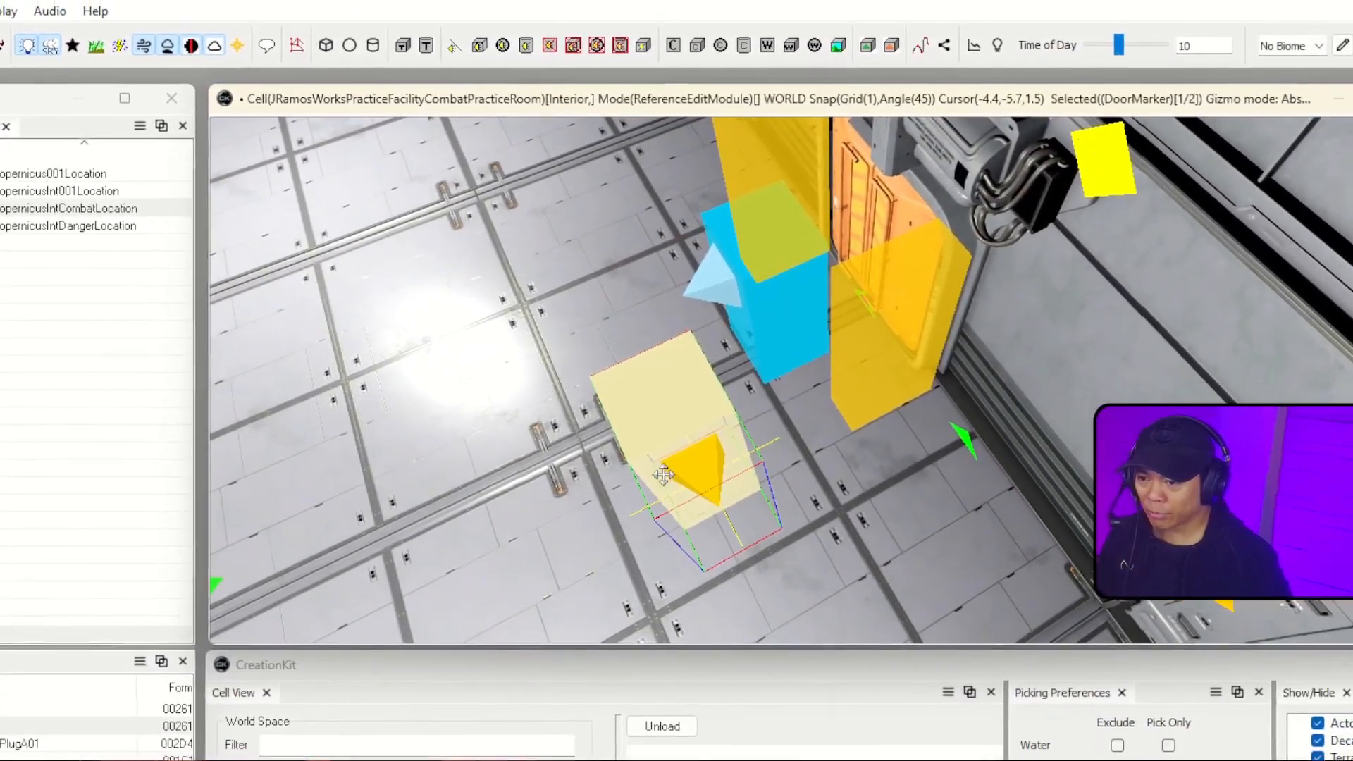
pyautogui.moveTo(663, 475); pyautogui.dragTo(592, 476, button='right')
pyautogui.moveTo(711, 434); pyautogui.dragTo(673, 358)
pyautogui.moveTo(656, 287)
pyautogui.mouseDown()
pyautogui.moveTo(794, 238)
pyautogui.moveTo(763, 241)
pyautogui.mouseUp()
pyautogui.moveTo(764, 242); pyautogui.dragTo(782, 214, button='right')
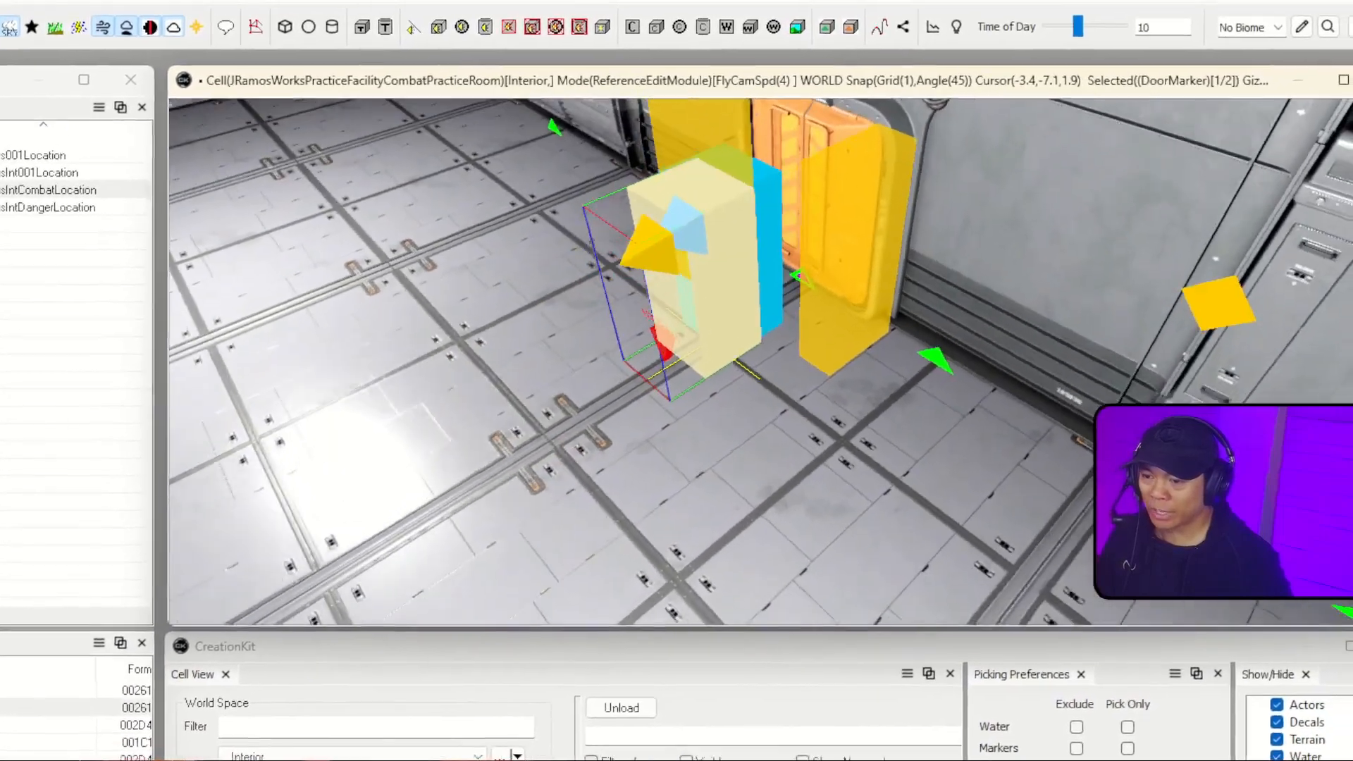
pyautogui.moveTo(716, 261); pyautogui.dragTo(707, 291, button='right')
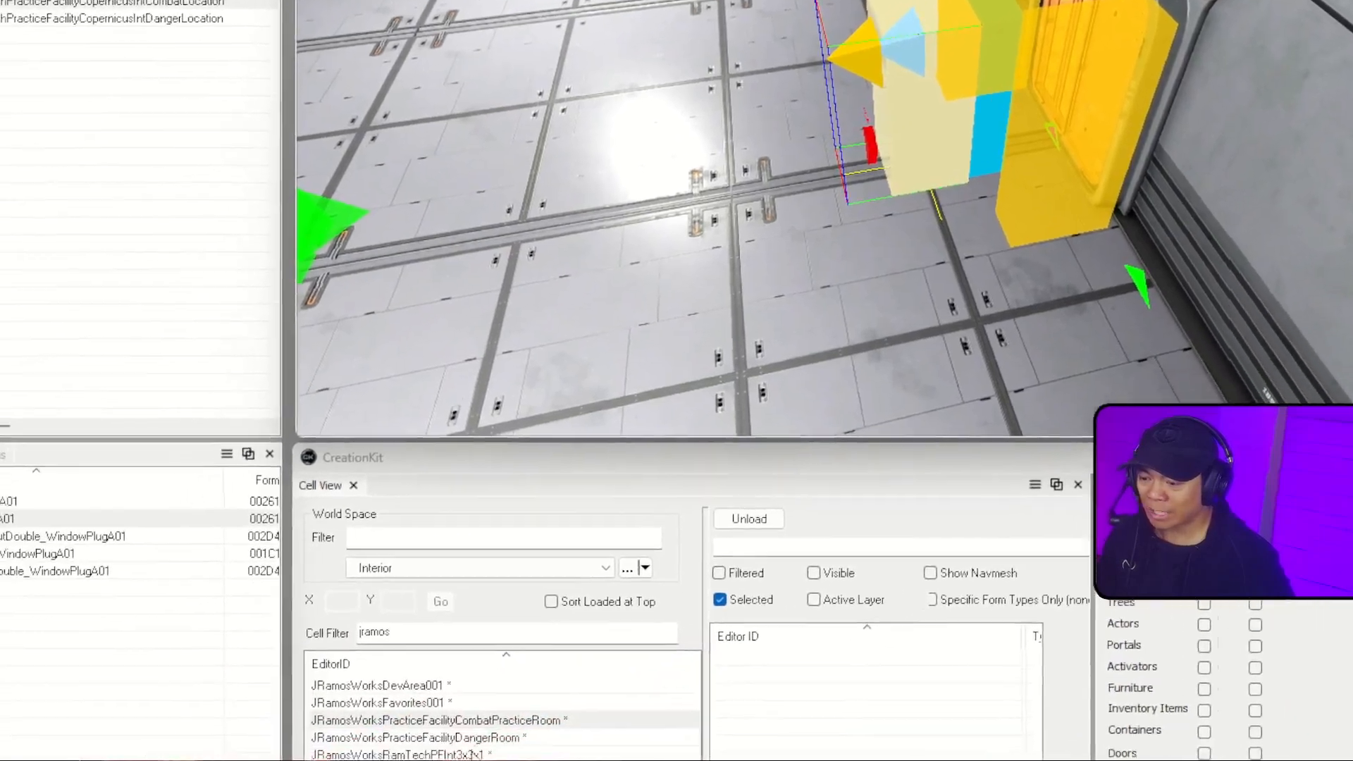
# - Move the door marker in the JRamosWorksRamTechPFInt3x3x1 cell from behind the wall to the floor in front of its linked door, and save the plugin
pyautogui.click(551, 718)
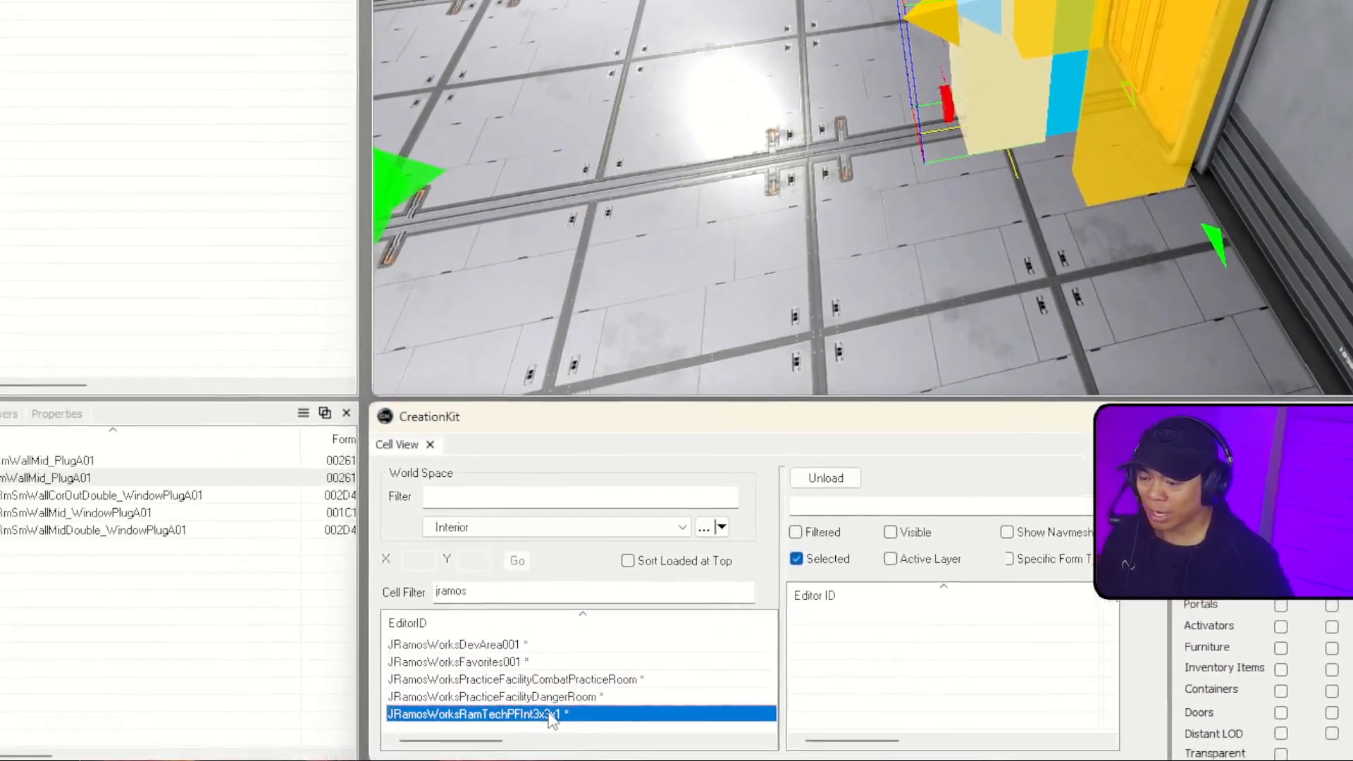
pyautogui.doubleClick(551, 717)
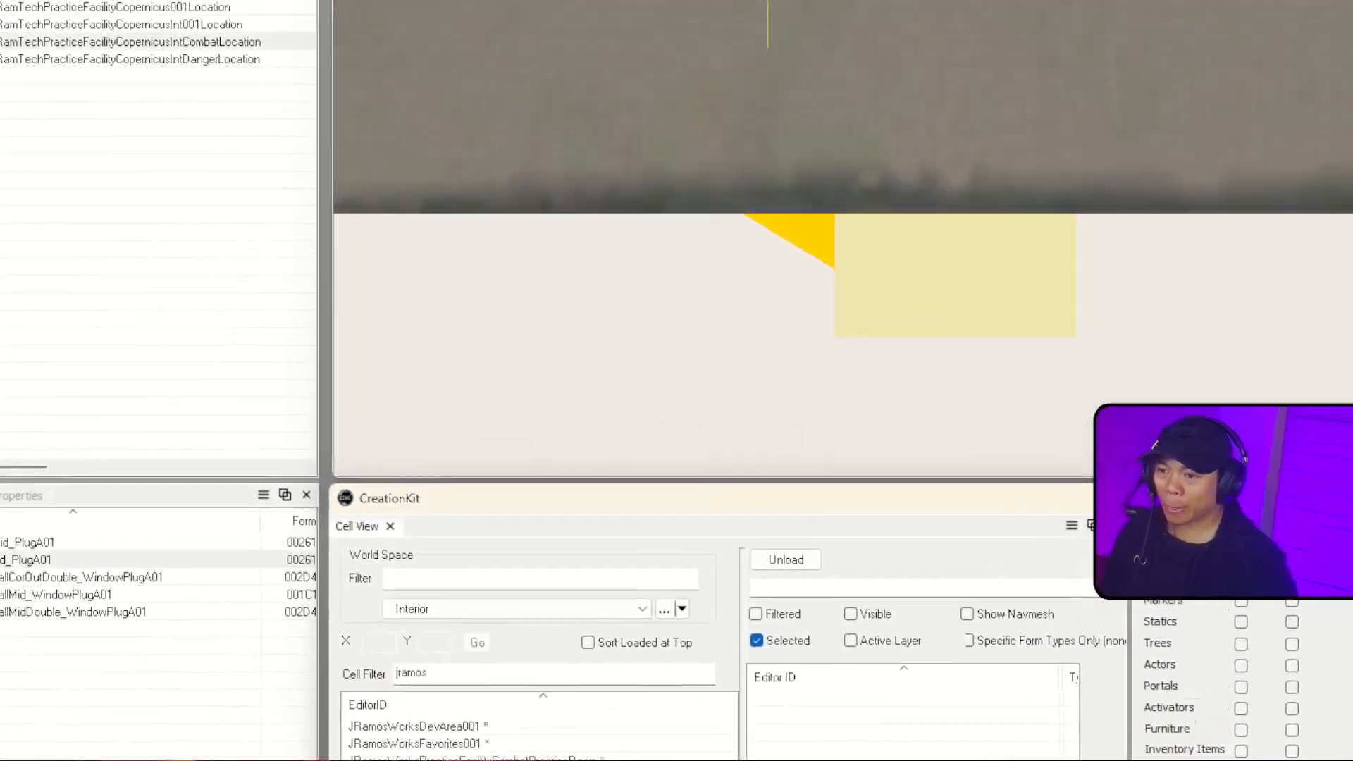
pyautogui.moveTo(803, 85); pyautogui.dragTo(915, 197, button='right')
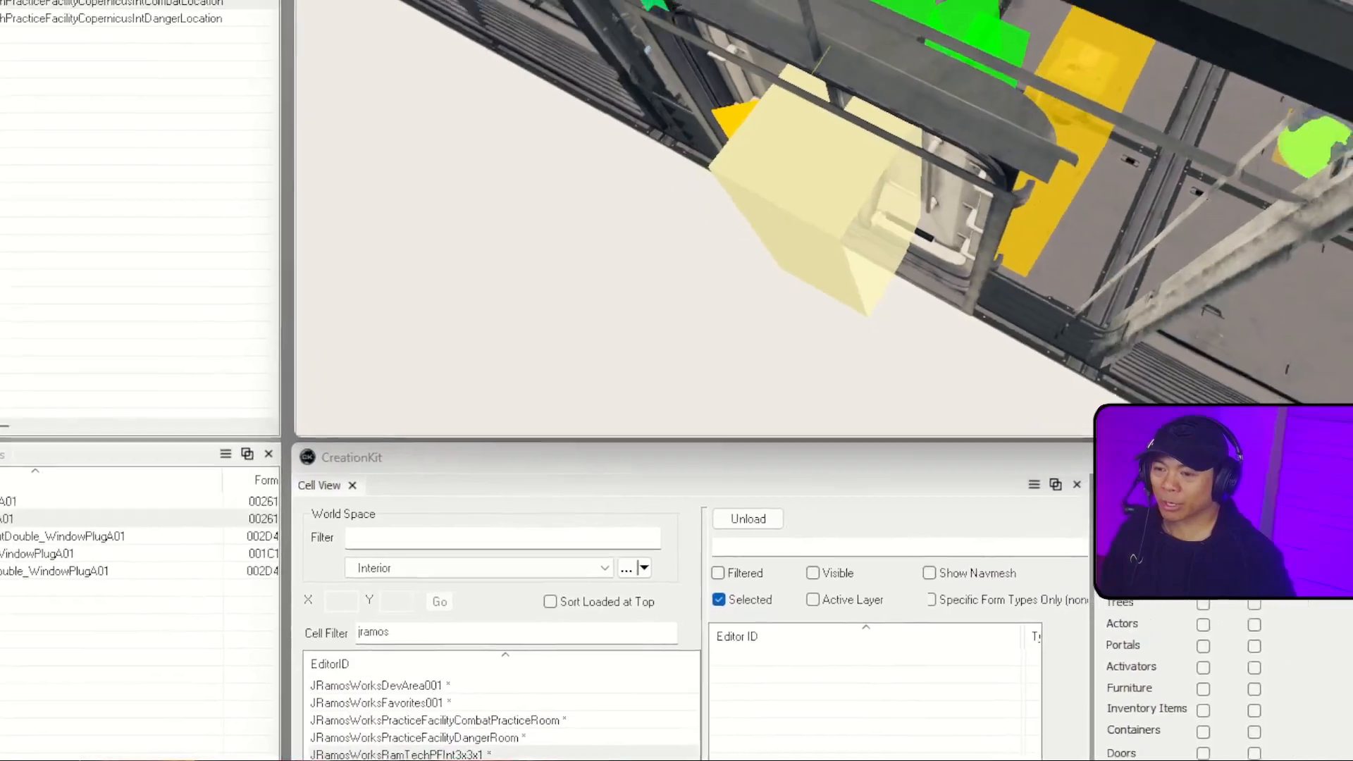
pyautogui.click(837, 194)
pyautogui.moveTo(837, 195); pyautogui.dragTo(916, 64)
pyautogui.moveTo(916, 63); pyautogui.dragTo(986, 71, button='middle')
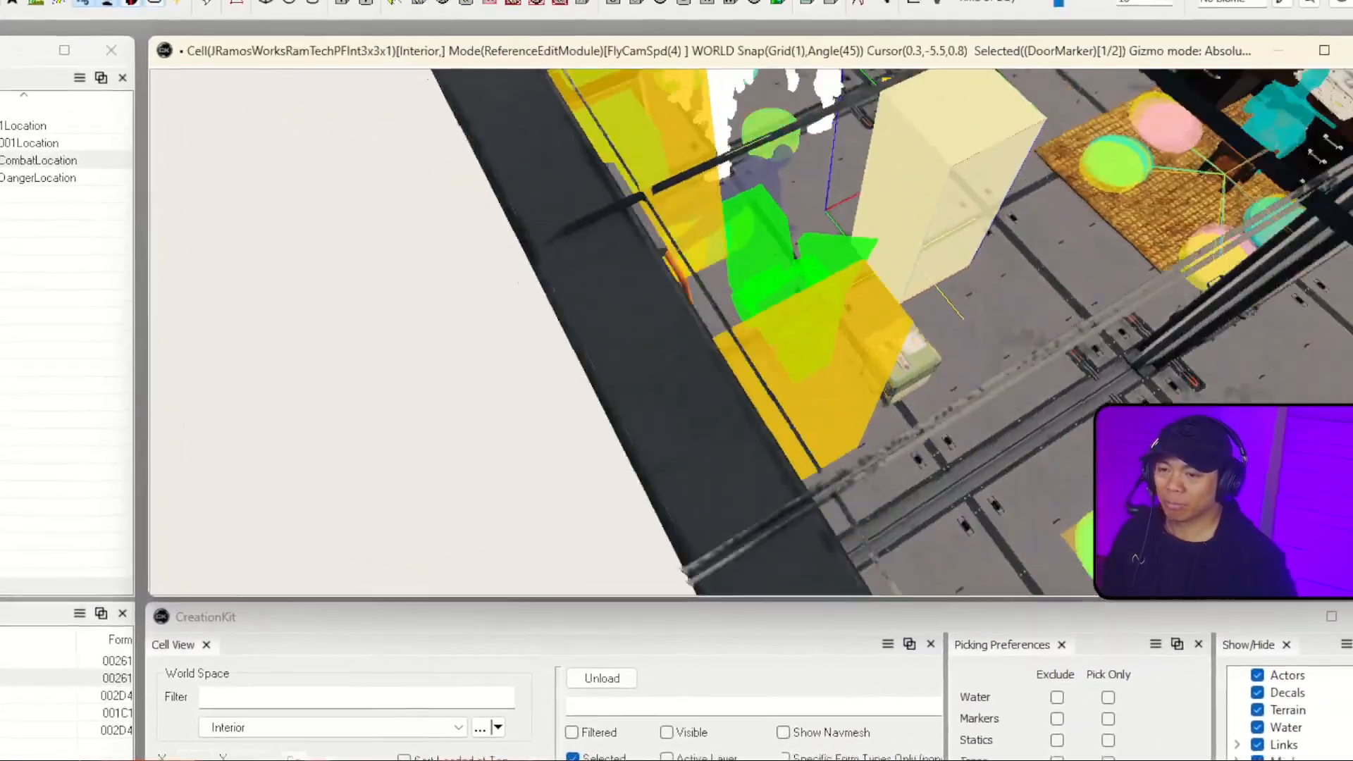
pyautogui.moveTo(987, 395); pyautogui.dragTo(845, 396, button='right')
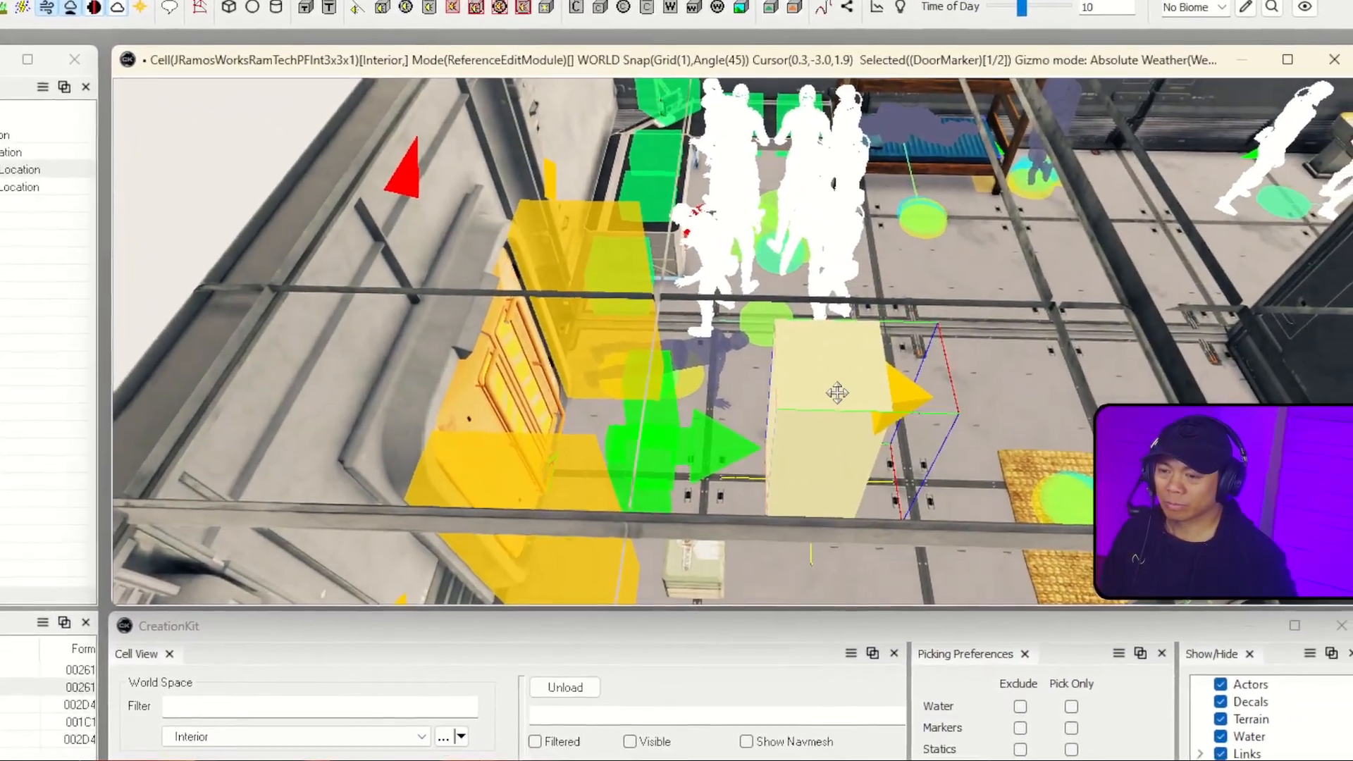
pyautogui.moveTo(837, 392); pyautogui.dragTo(712, 391)
pyautogui.moveTo(737, 394); pyautogui.dragTo(934, 421, button='right')
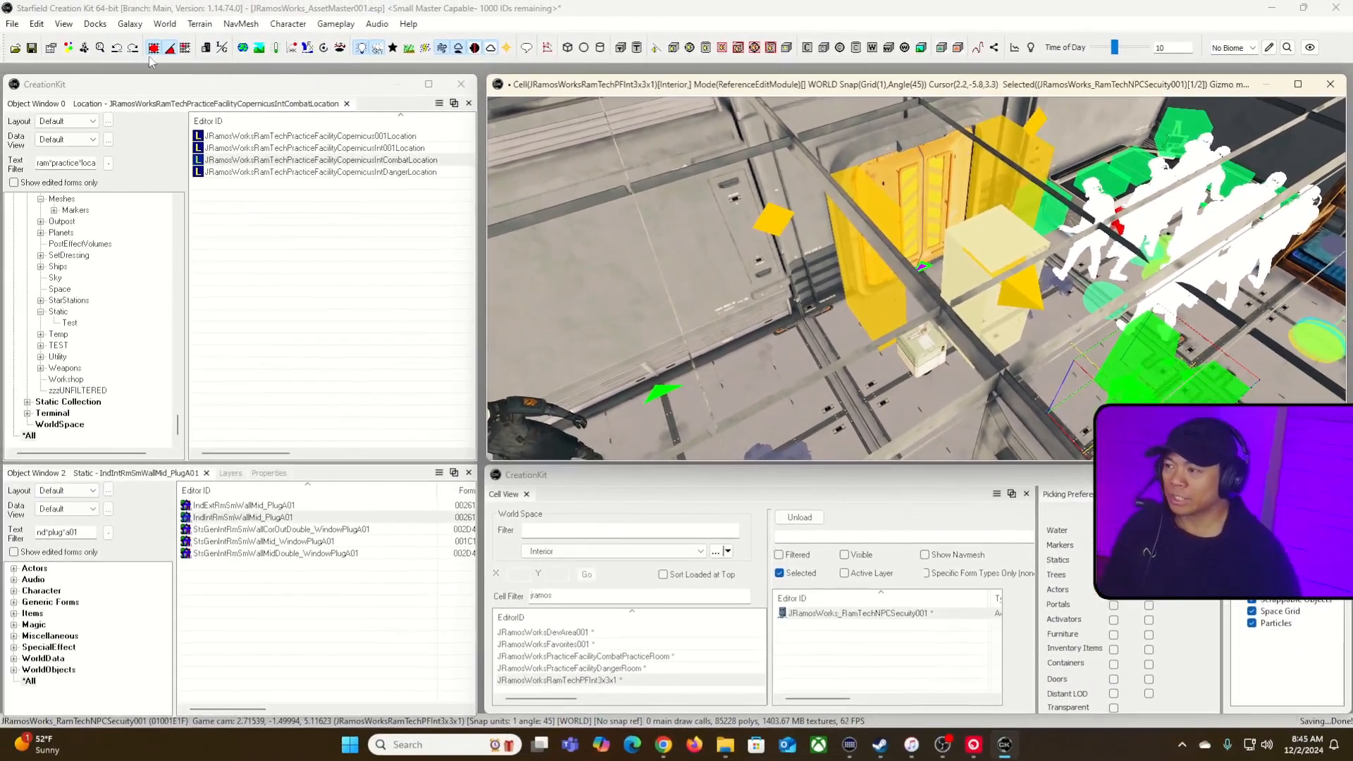
pyautogui.click(32, 48)
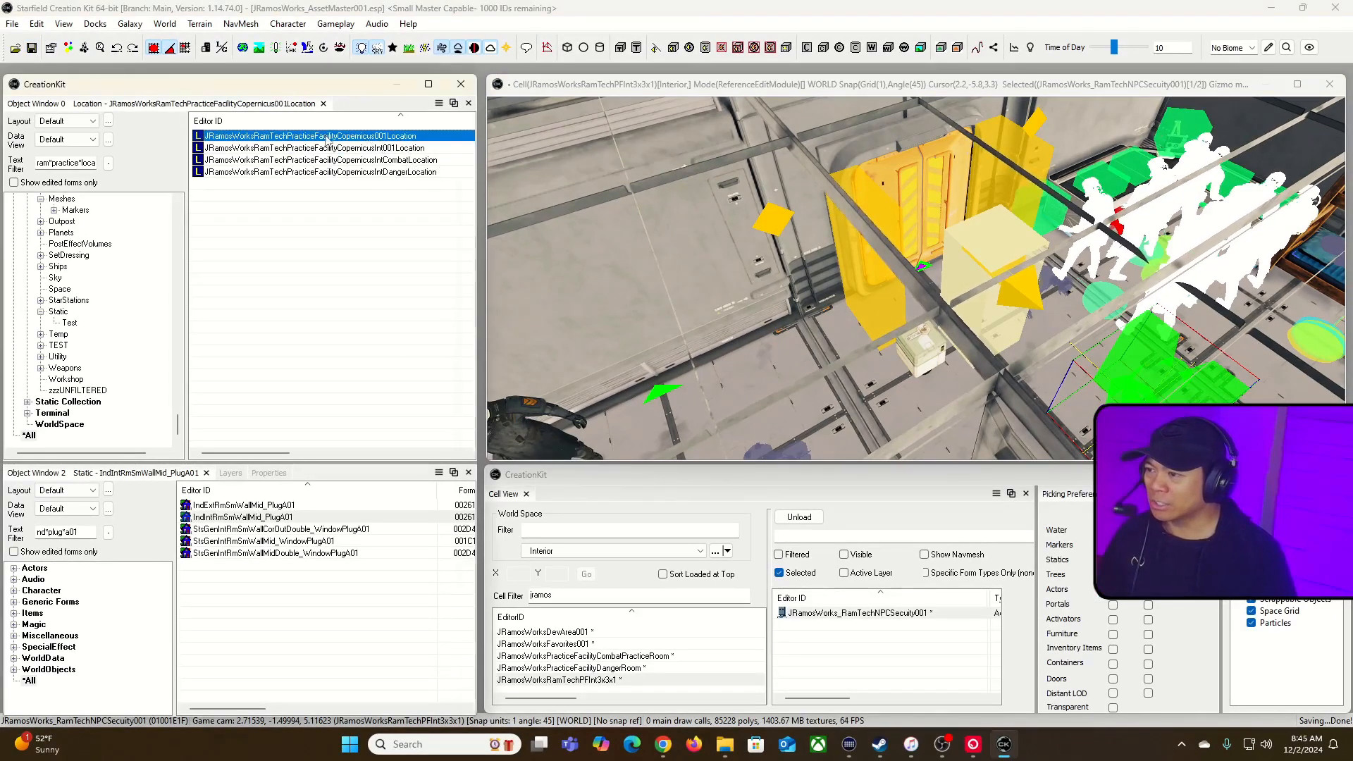
# - Examine the access flags and faction ownership of the practice facility's Copernicus001, CopernicusInt001 and CopernicusIntCombat locations
pyautogui.doubleClick(389, 147)
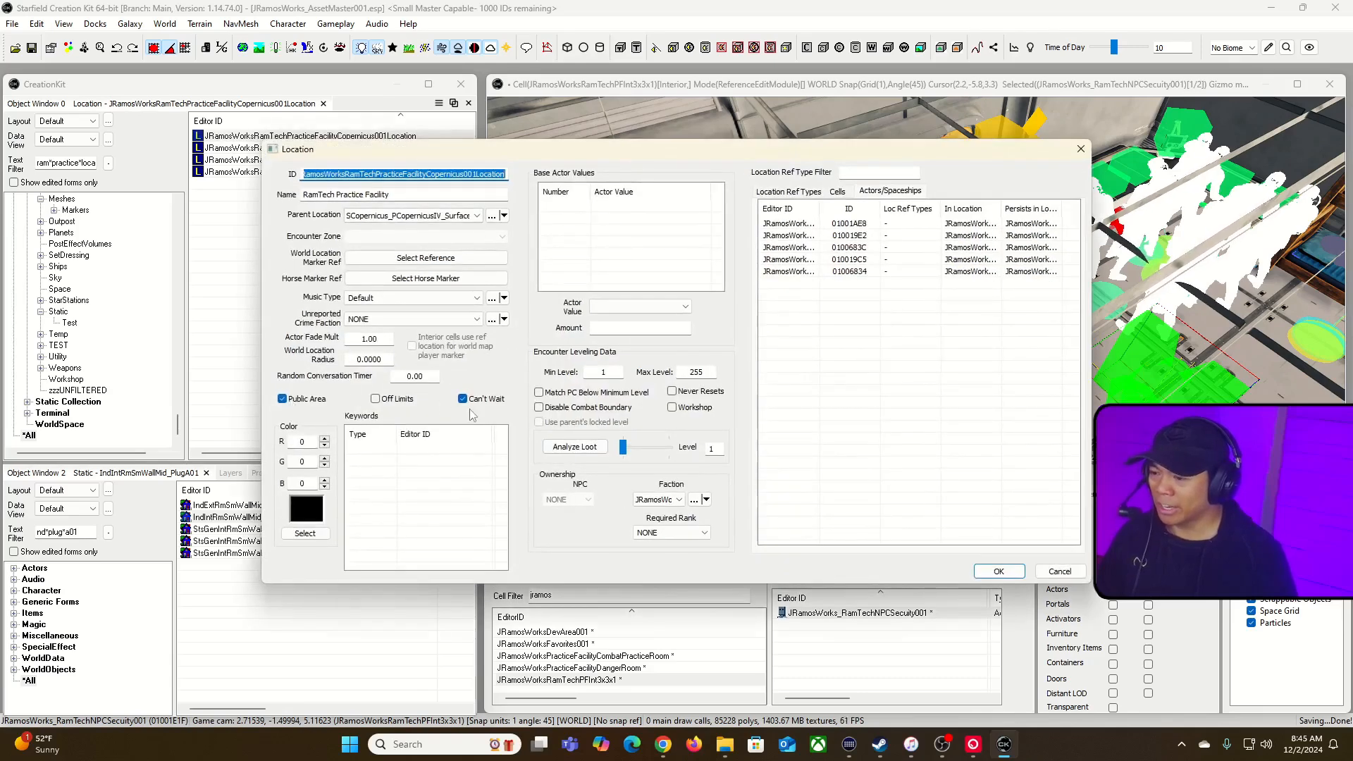
pyautogui.click(991, 568)
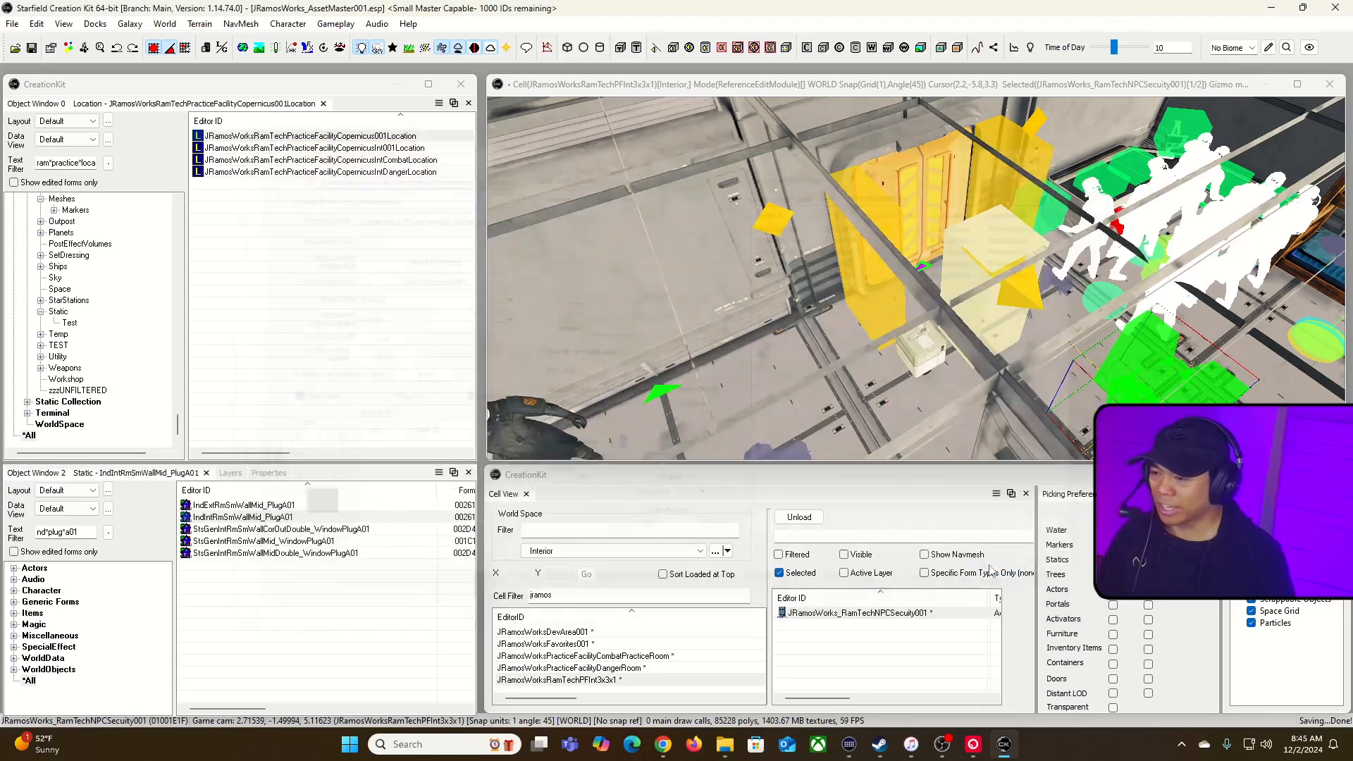
pyautogui.click(400, 148)
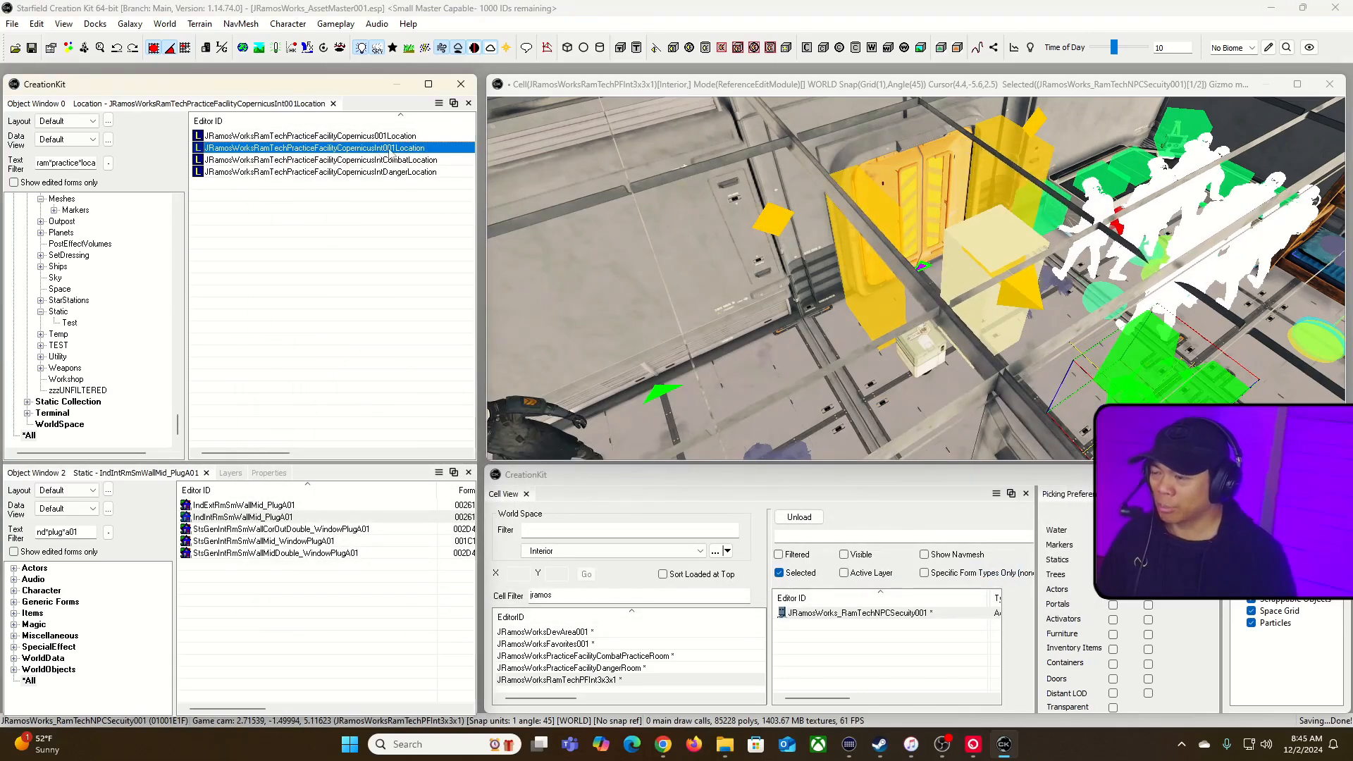
pyautogui.press('Delete')
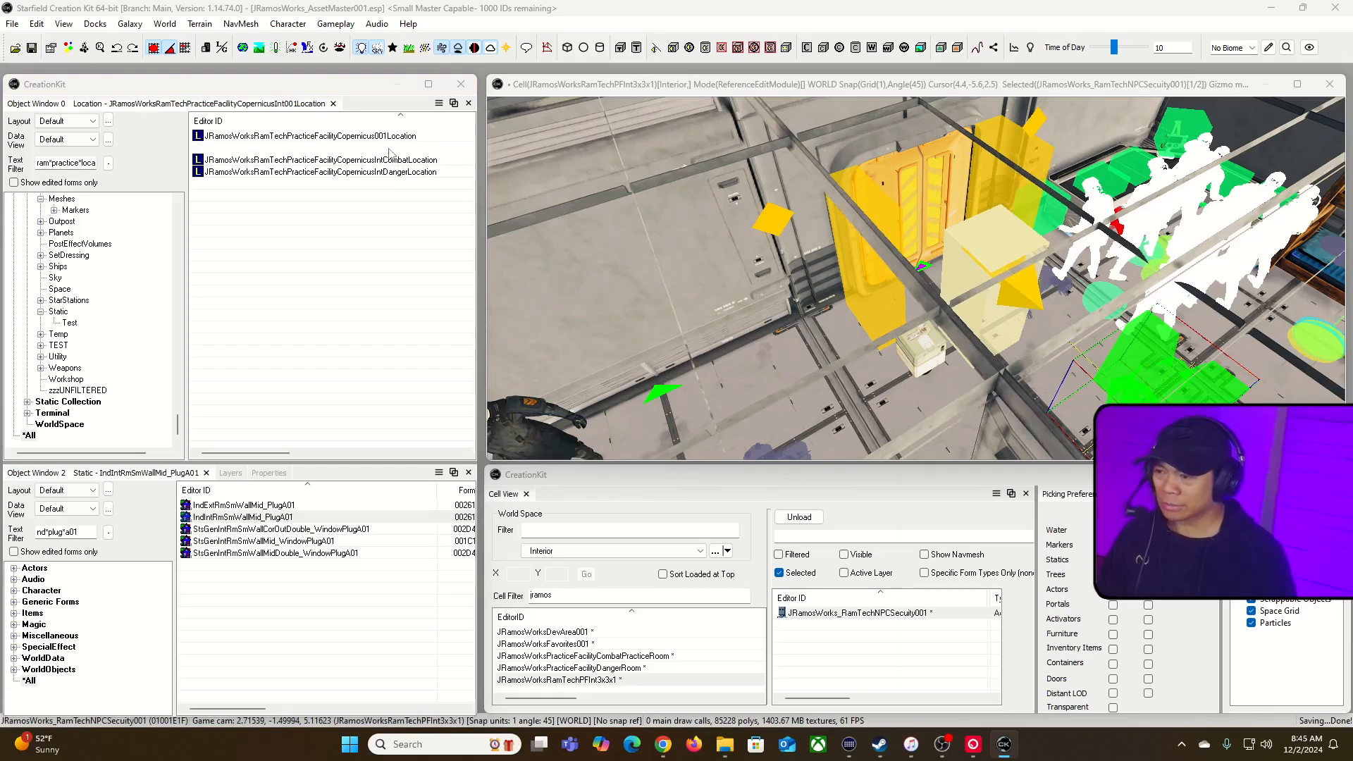
pyautogui.doubleClick(389, 151)
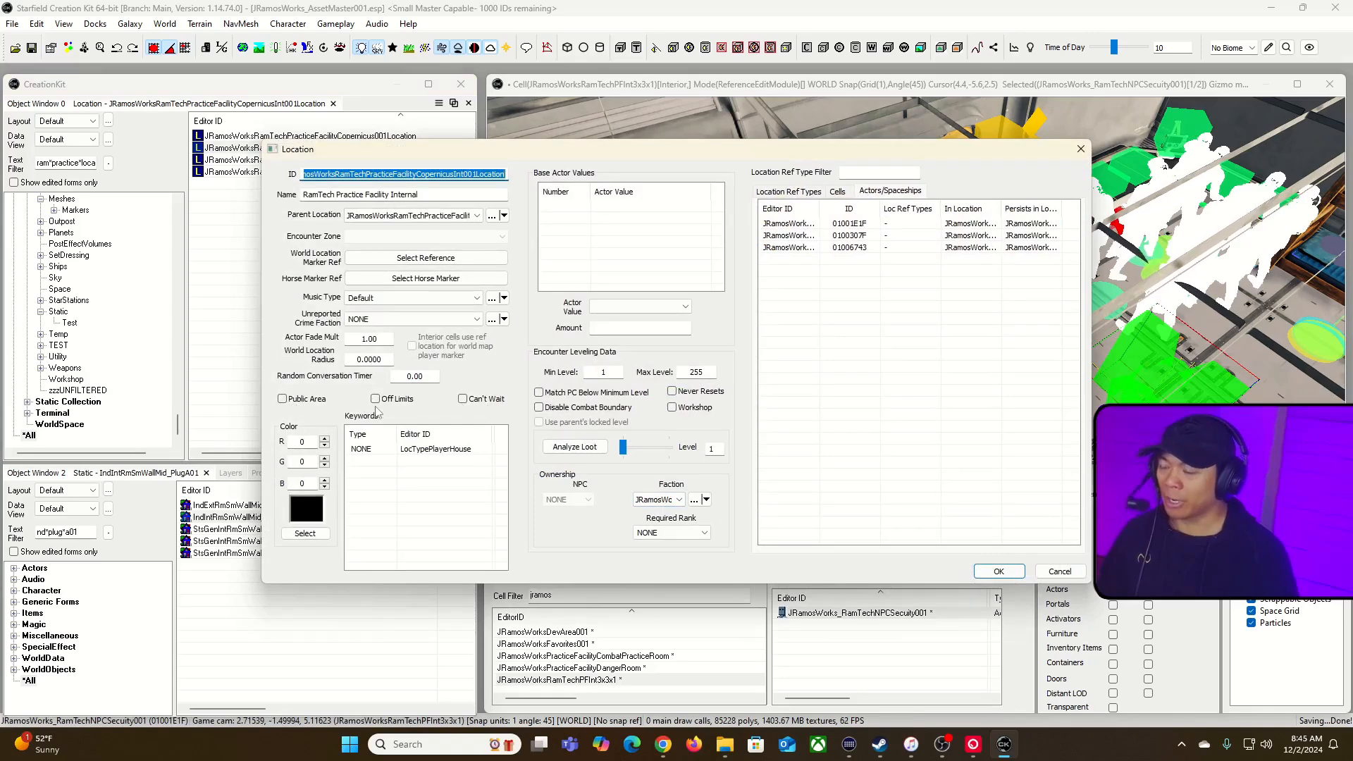
pyautogui.click(998, 571)
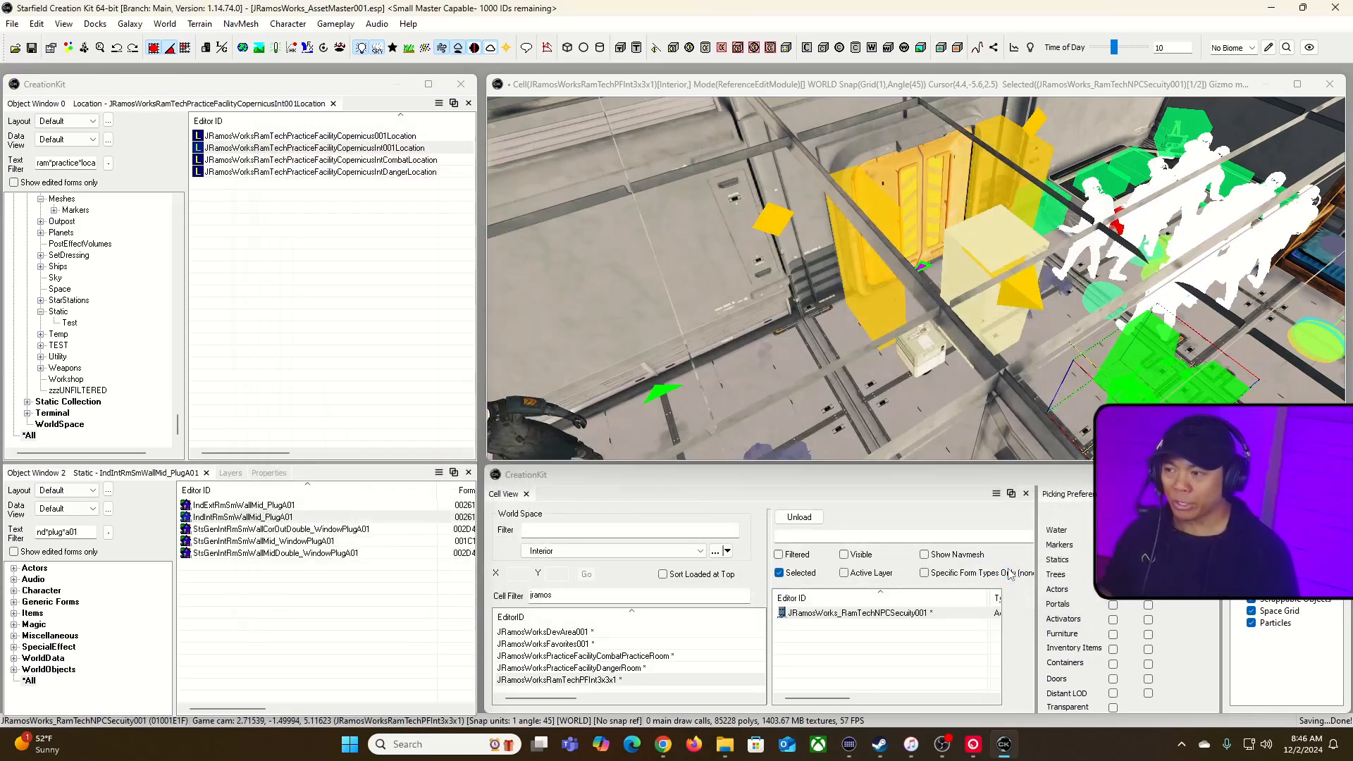
pyautogui.click(422, 160)
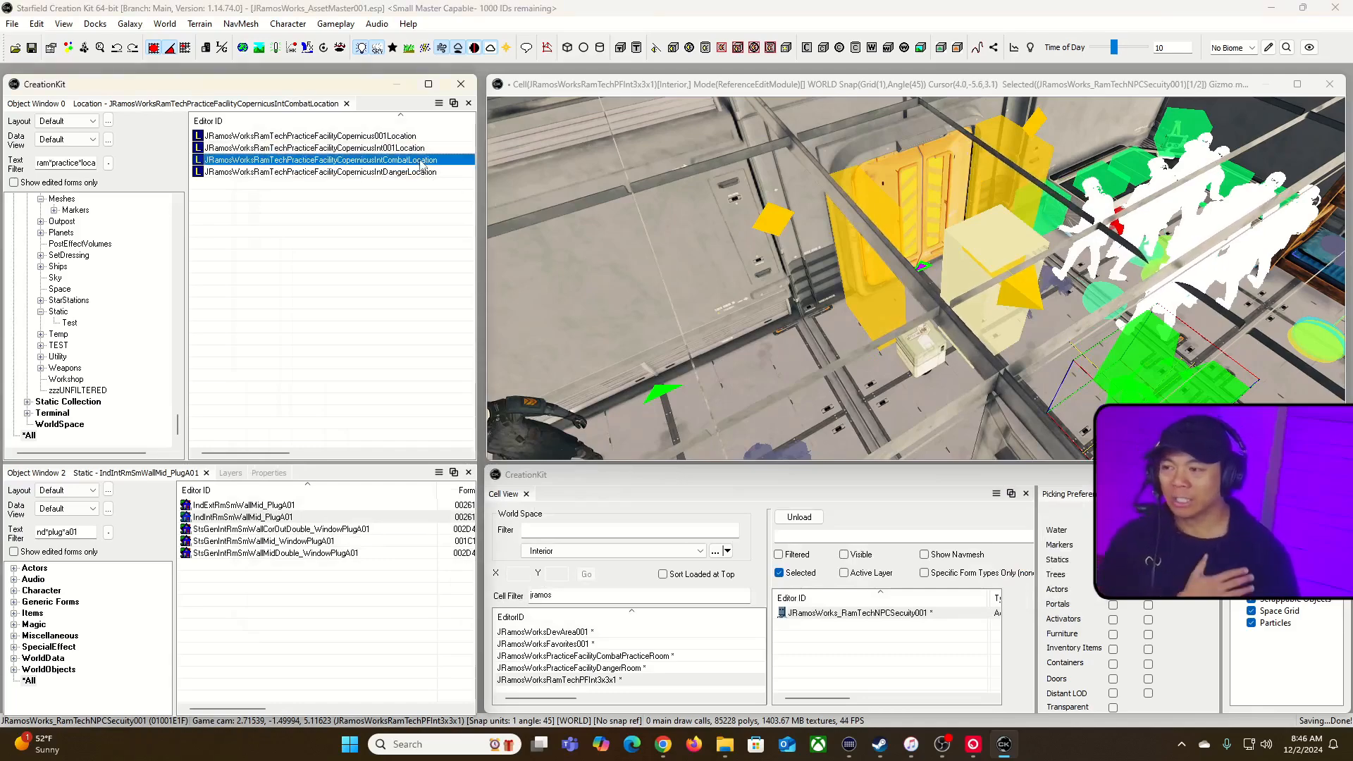
pyautogui.doubleClick(421, 160)
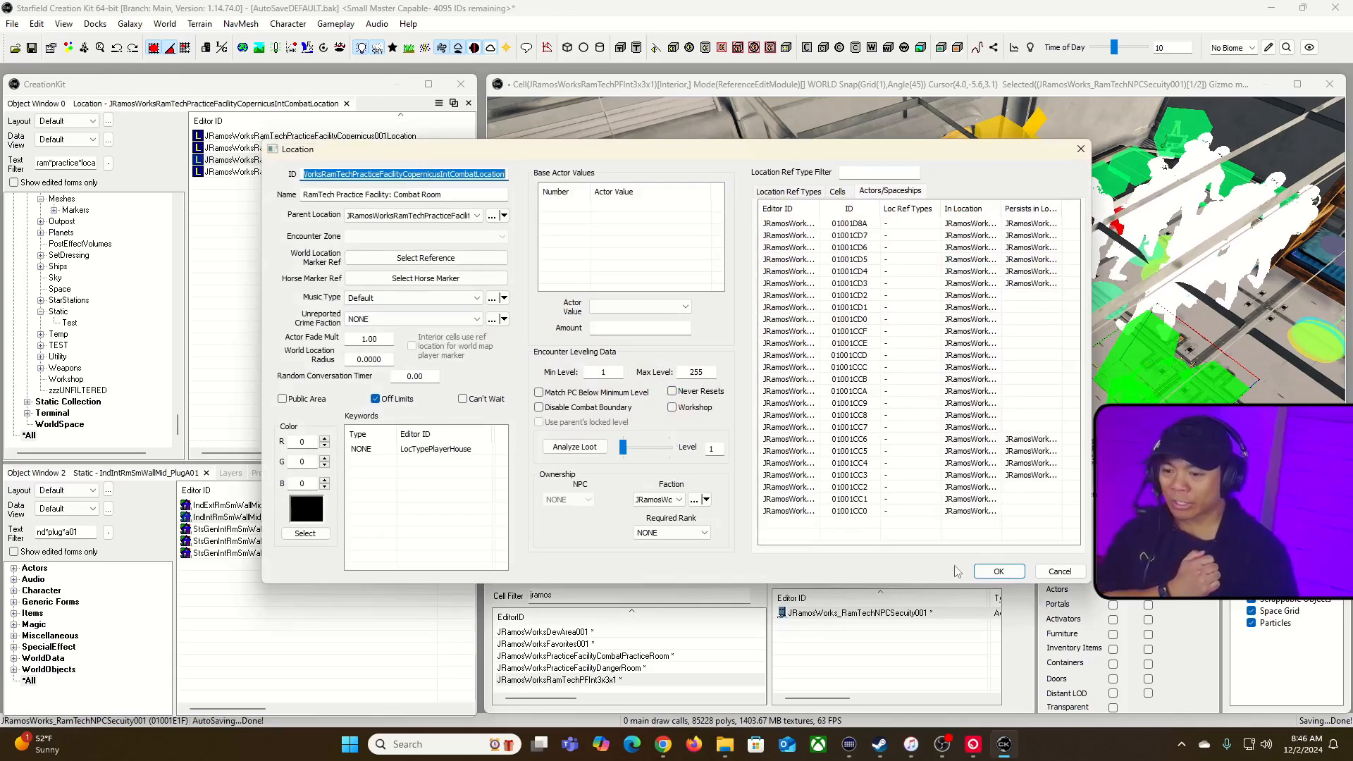
pyautogui.click(998, 570)
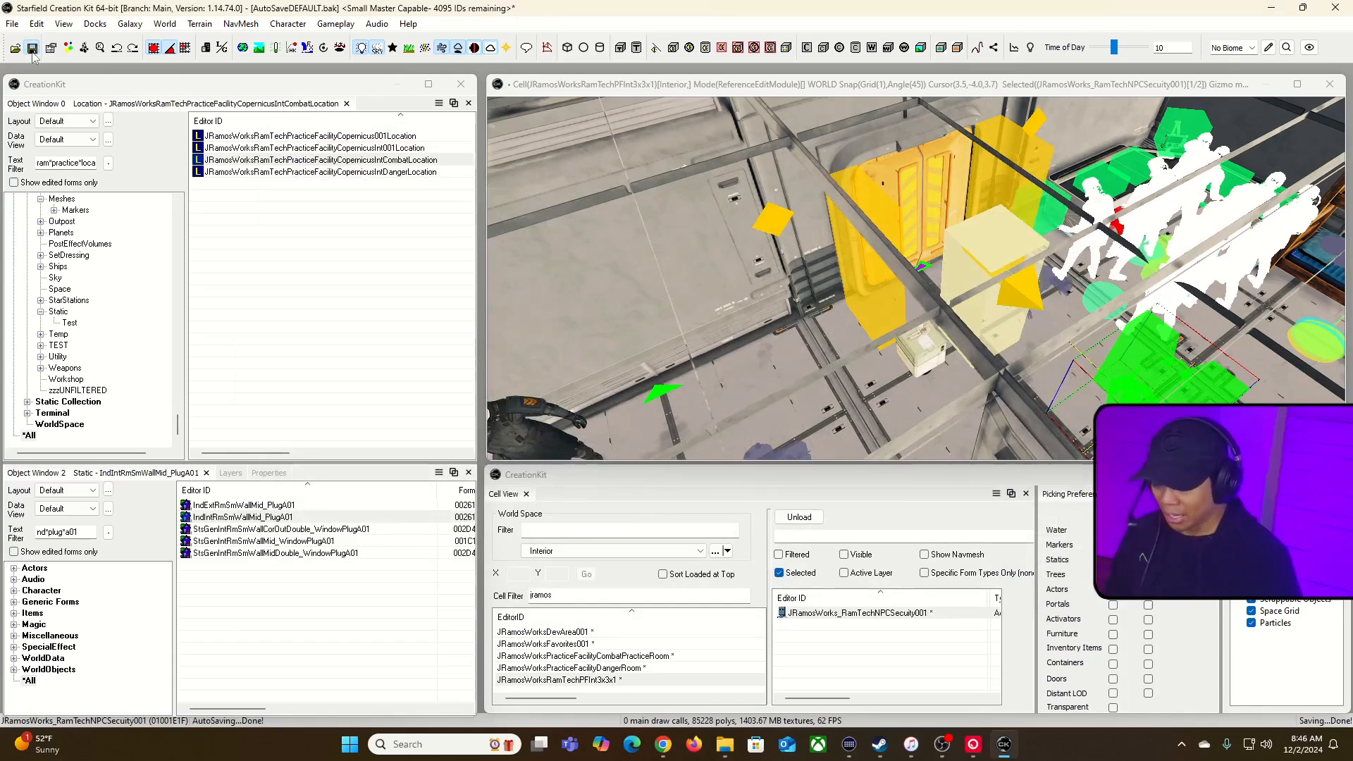
# - Switch to the Starfield game to test the practice facility
pyautogui.hotkey('alt', 'Tab')
pyautogui.click(350, 305)
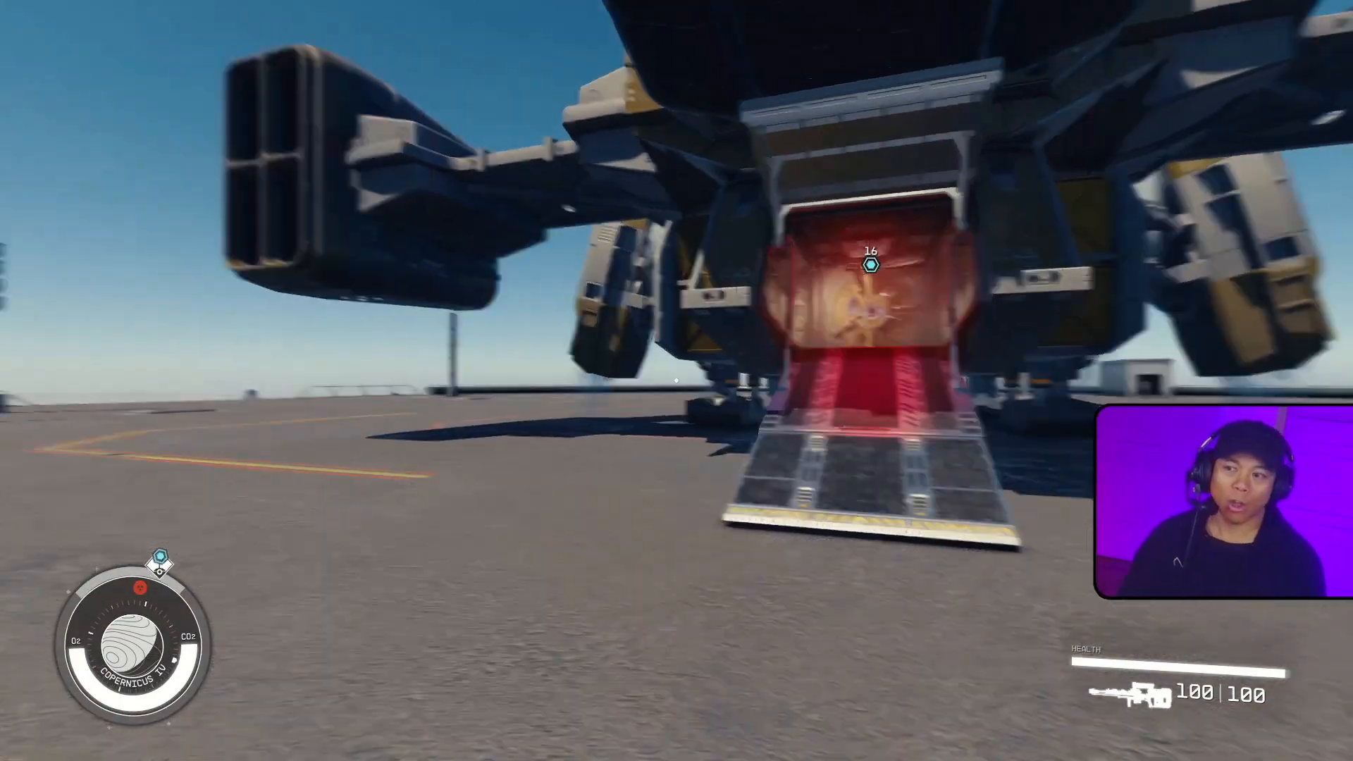
# - Cross the landing pad from the ship to the floor hatch and enter the RamTech Practice Facility Interior
pyautogui.press('w')
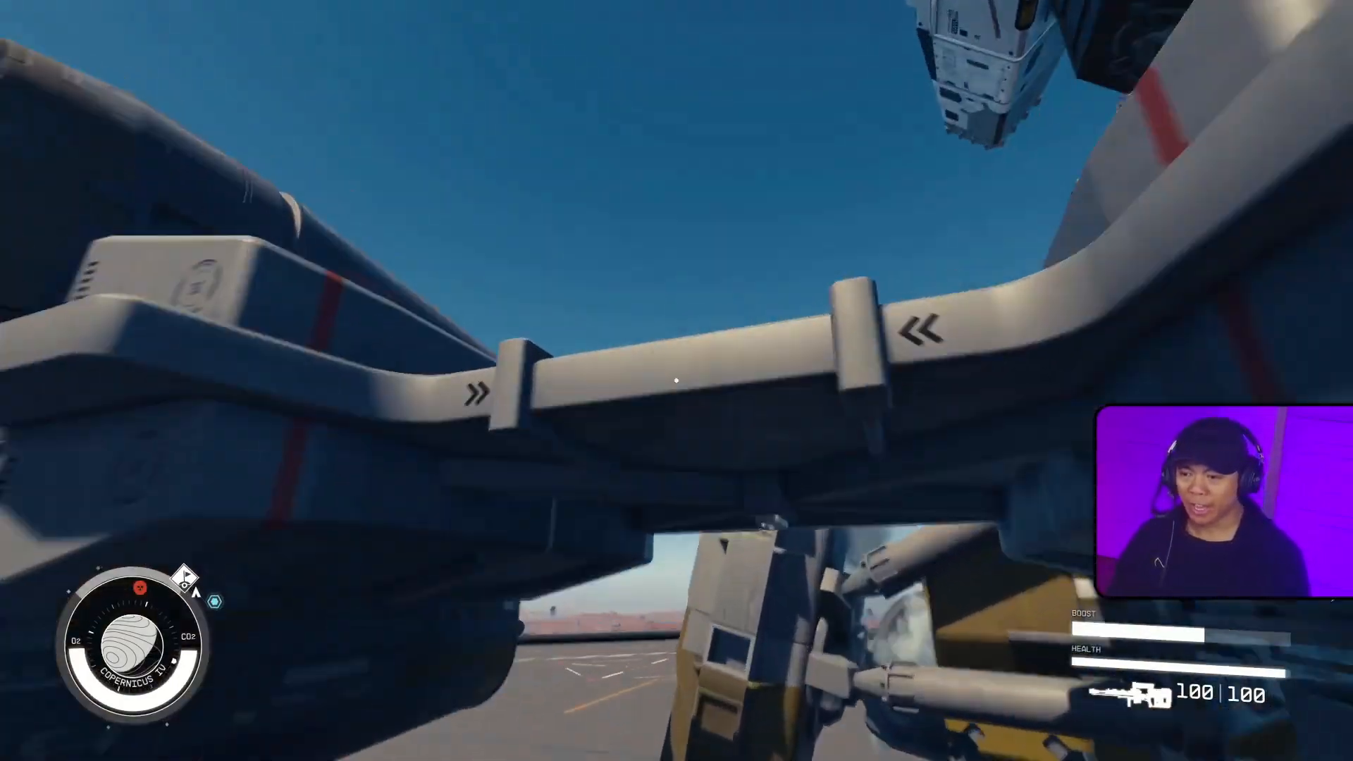
pyautogui.press('w')
pyautogui.press('space')
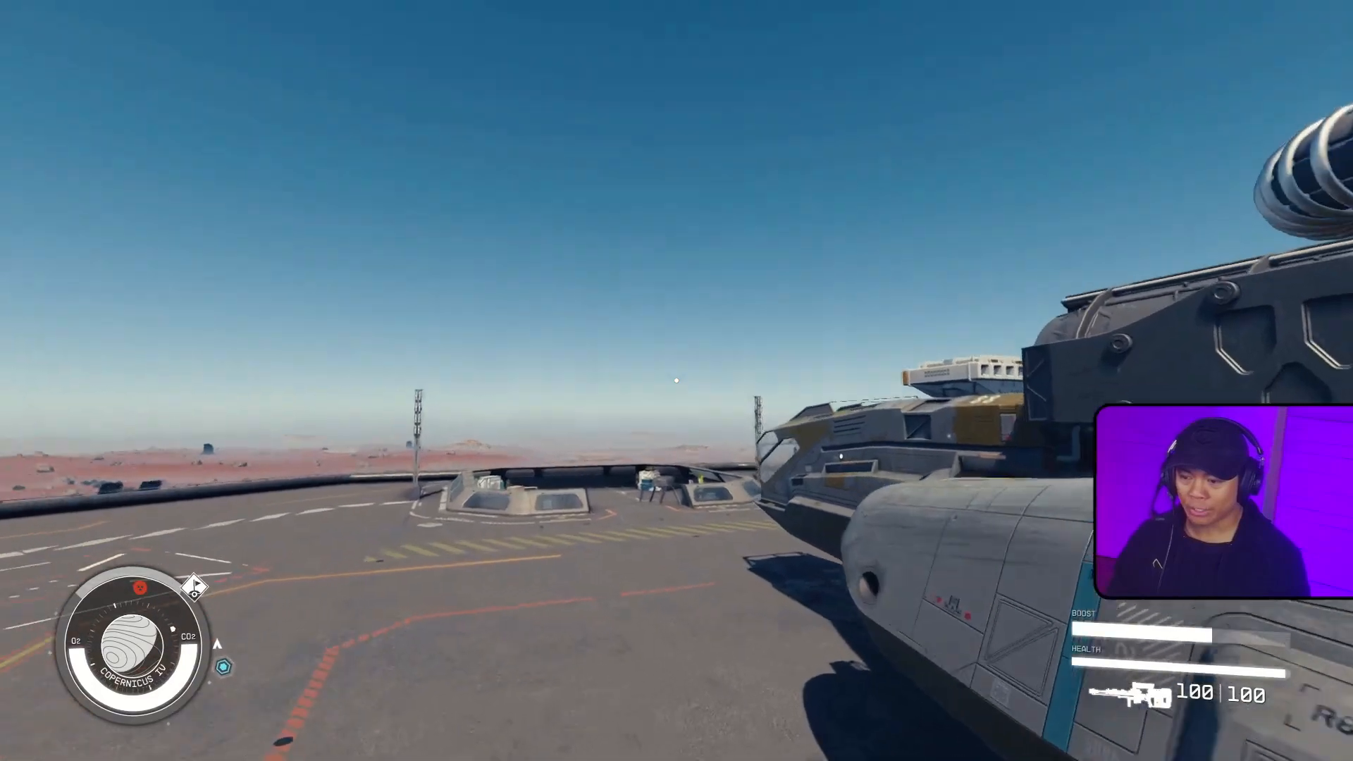
pyautogui.press('w')
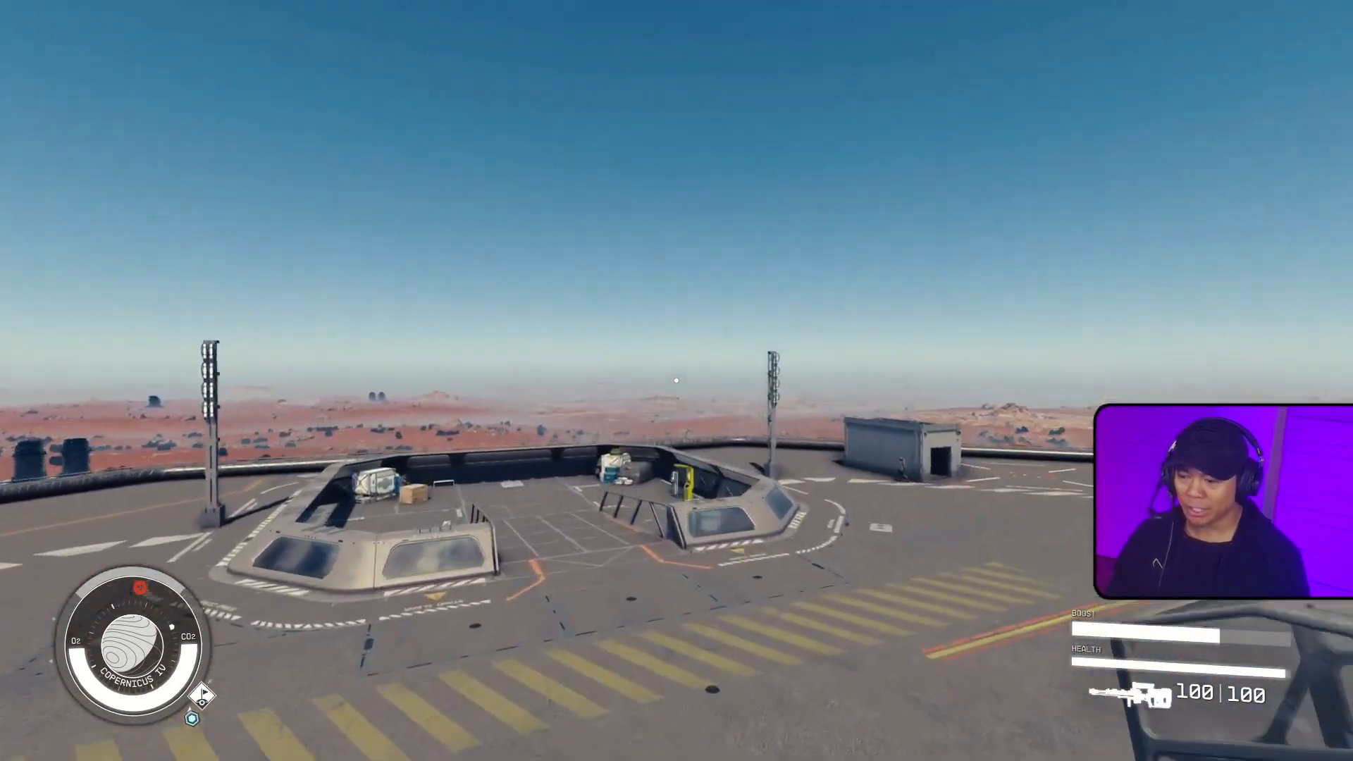
pyautogui.press('w')
pyautogui.press('space')
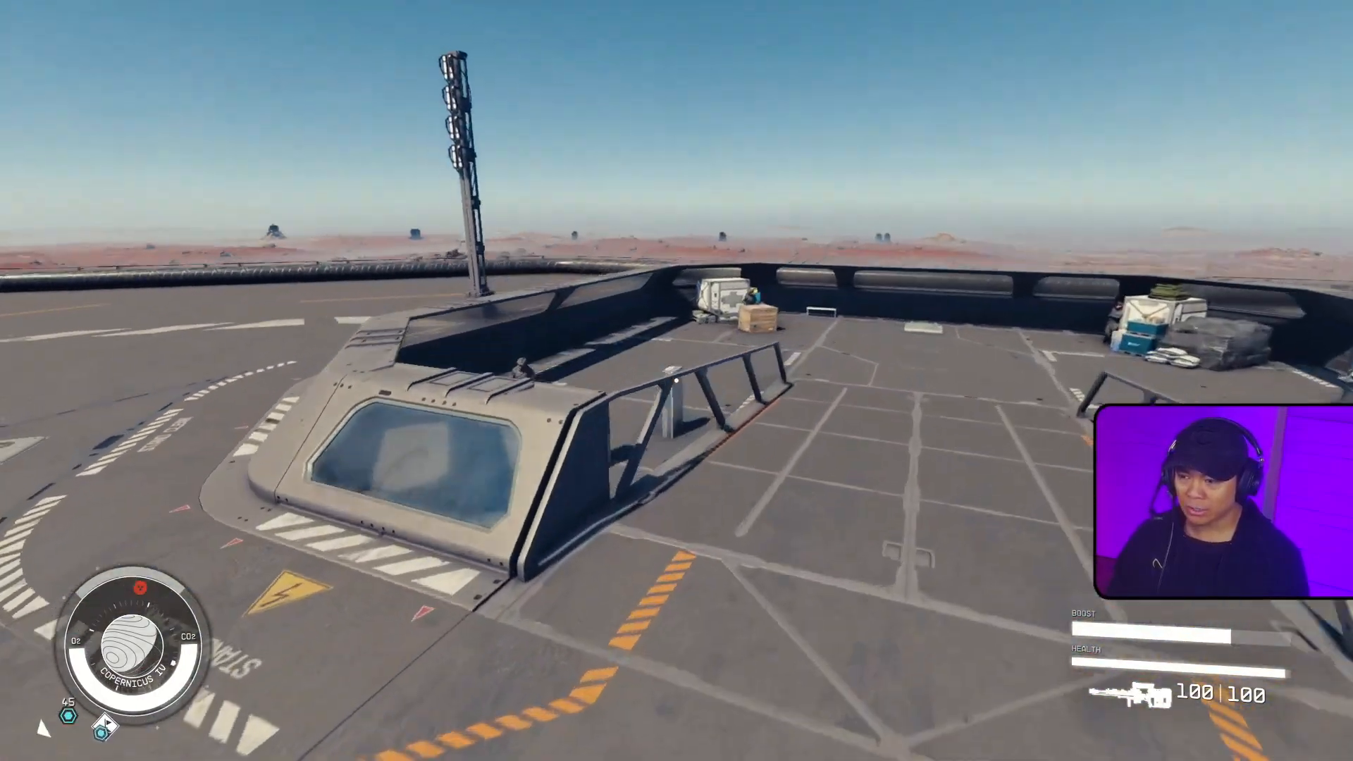
pyautogui.press('w')
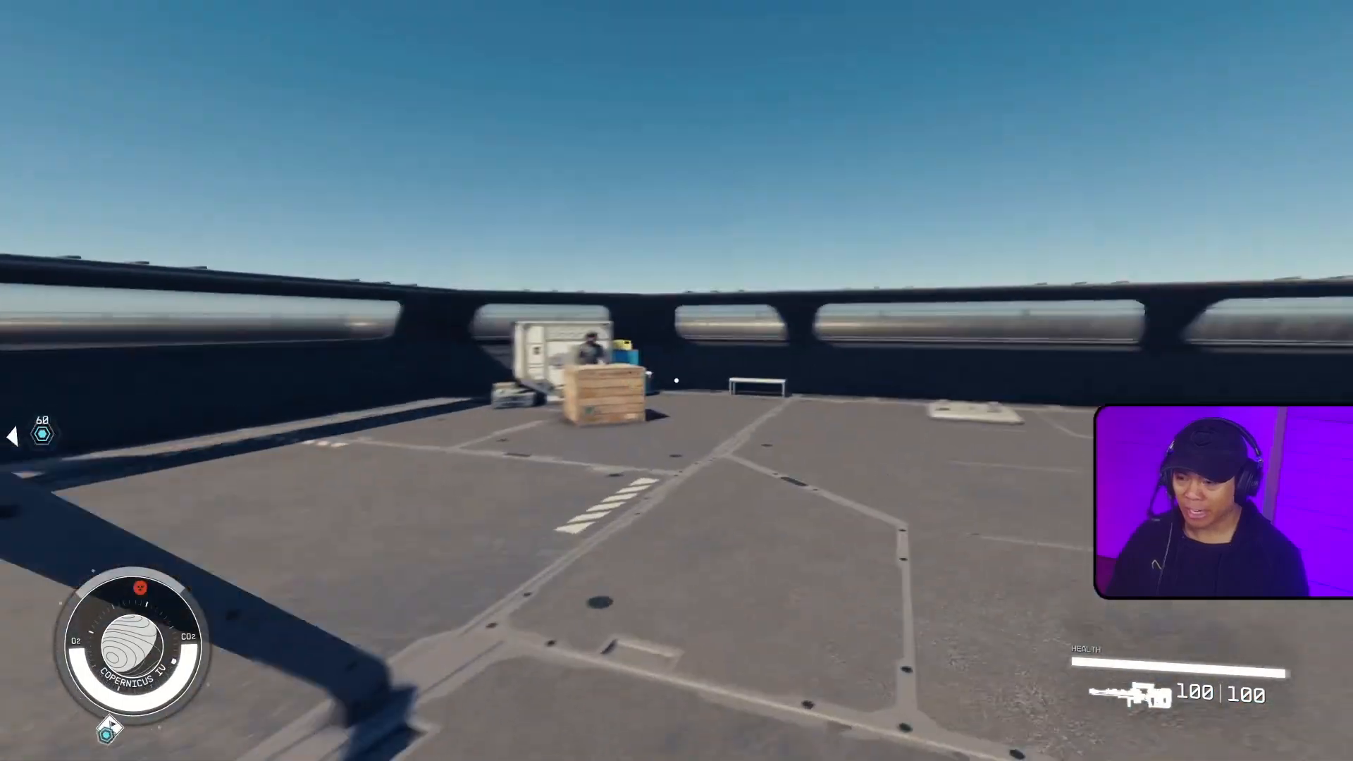
pyautogui.press('w')
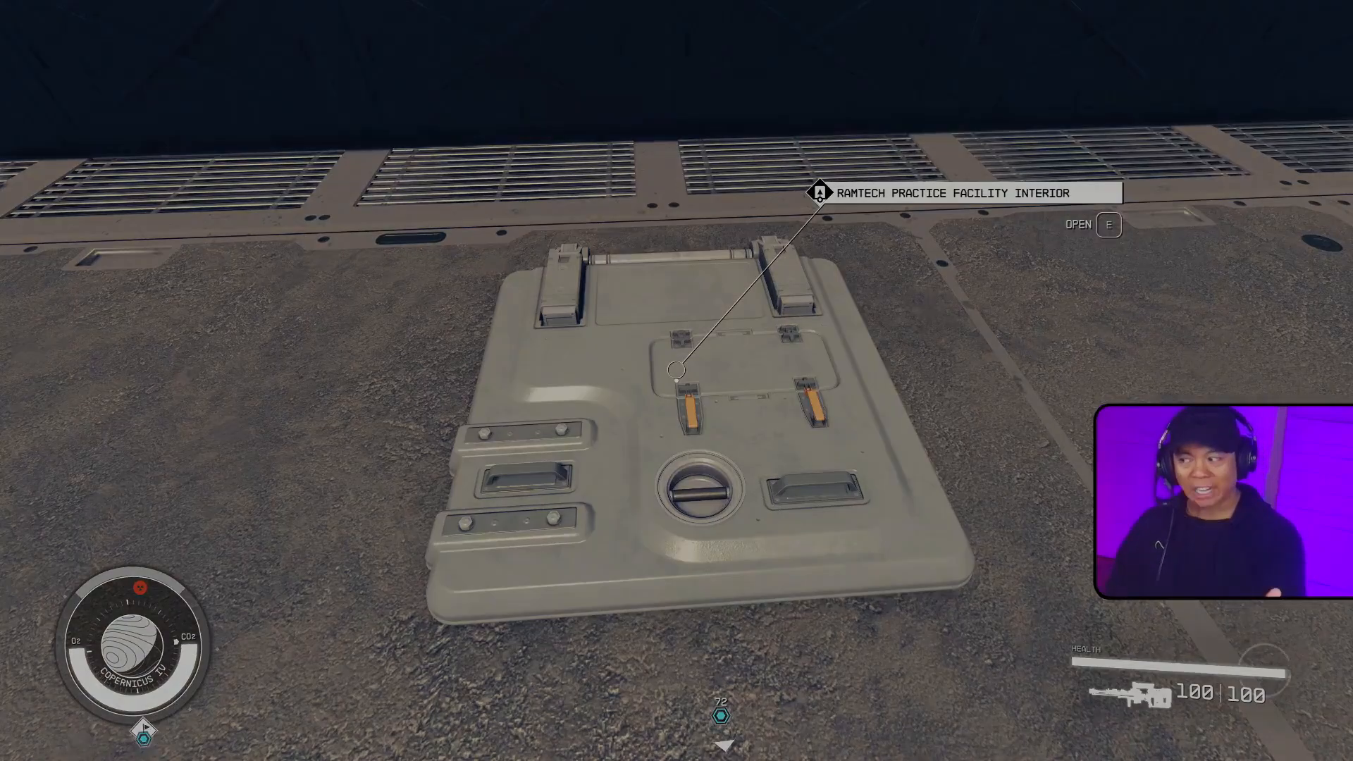
pyautogui.press('e')
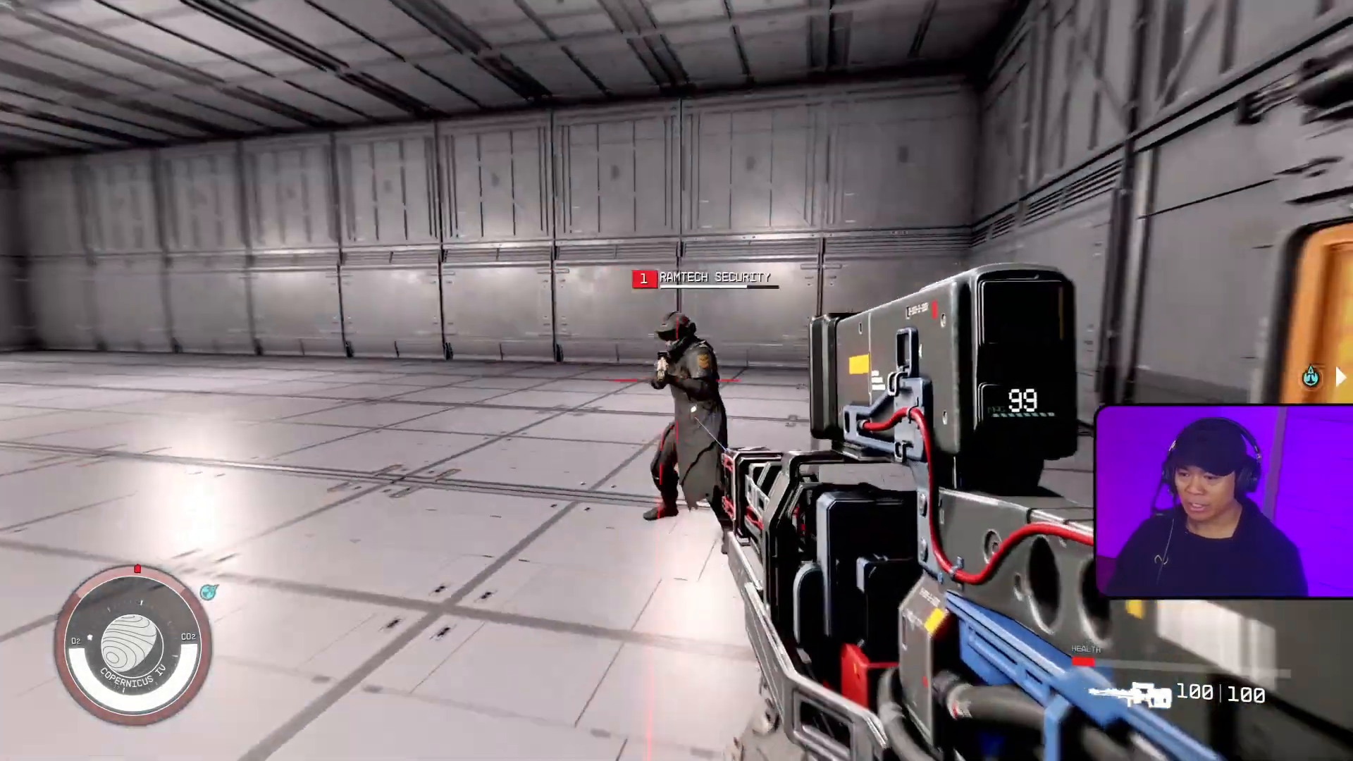
# - Shoot at the RamTech Security guards in the combat practice room to test the fight
pyautogui.click(676, 380)
pyautogui.click(676, 381)
pyautogui.click(676, 380)
pyautogui.click(676, 380)
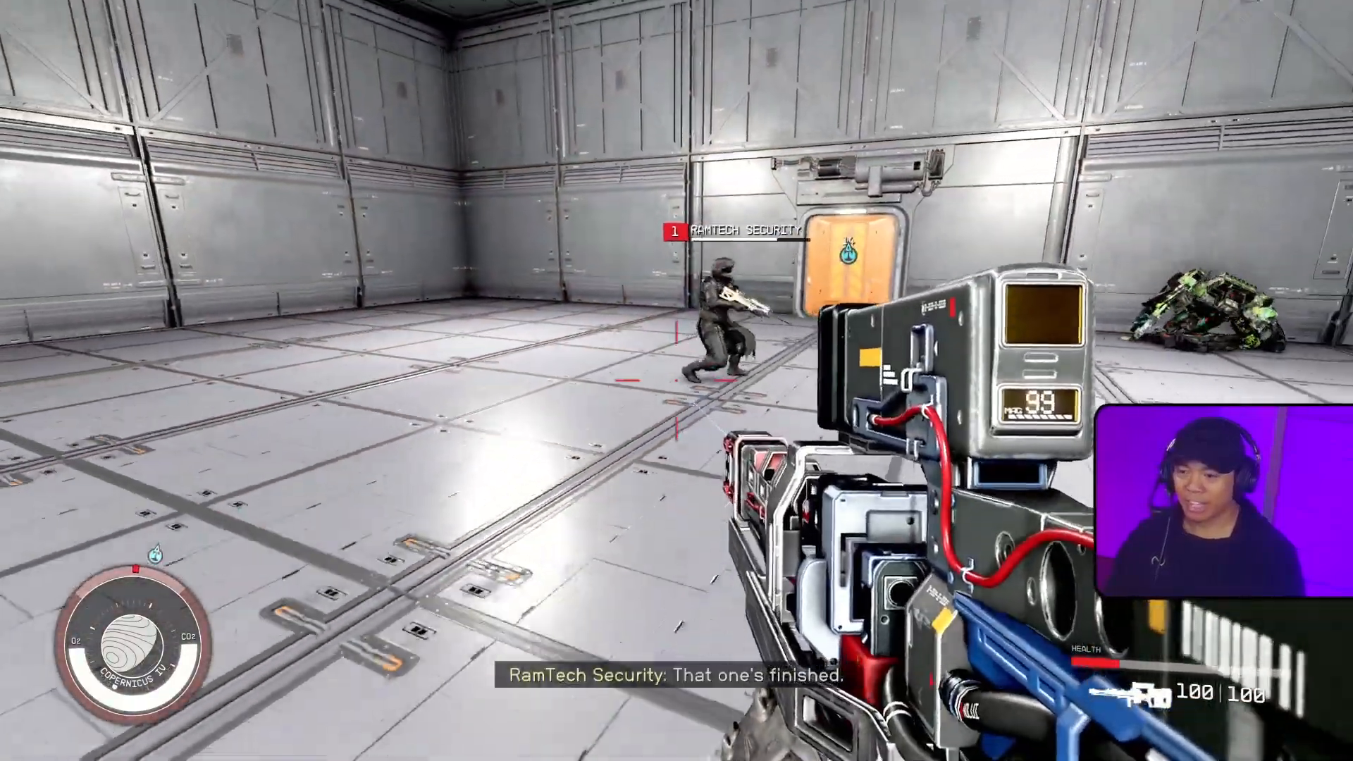
pyautogui.click(676, 381)
pyautogui.click(676, 380)
pyautogui.click(676, 381)
pyautogui.click(676, 380)
pyautogui.click(676, 380)
pyautogui.click(676, 380)
pyautogui.rightClick(677, 381)
pyautogui.click(677, 380)
pyautogui.click(676, 380)
pyautogui.click(676, 380)
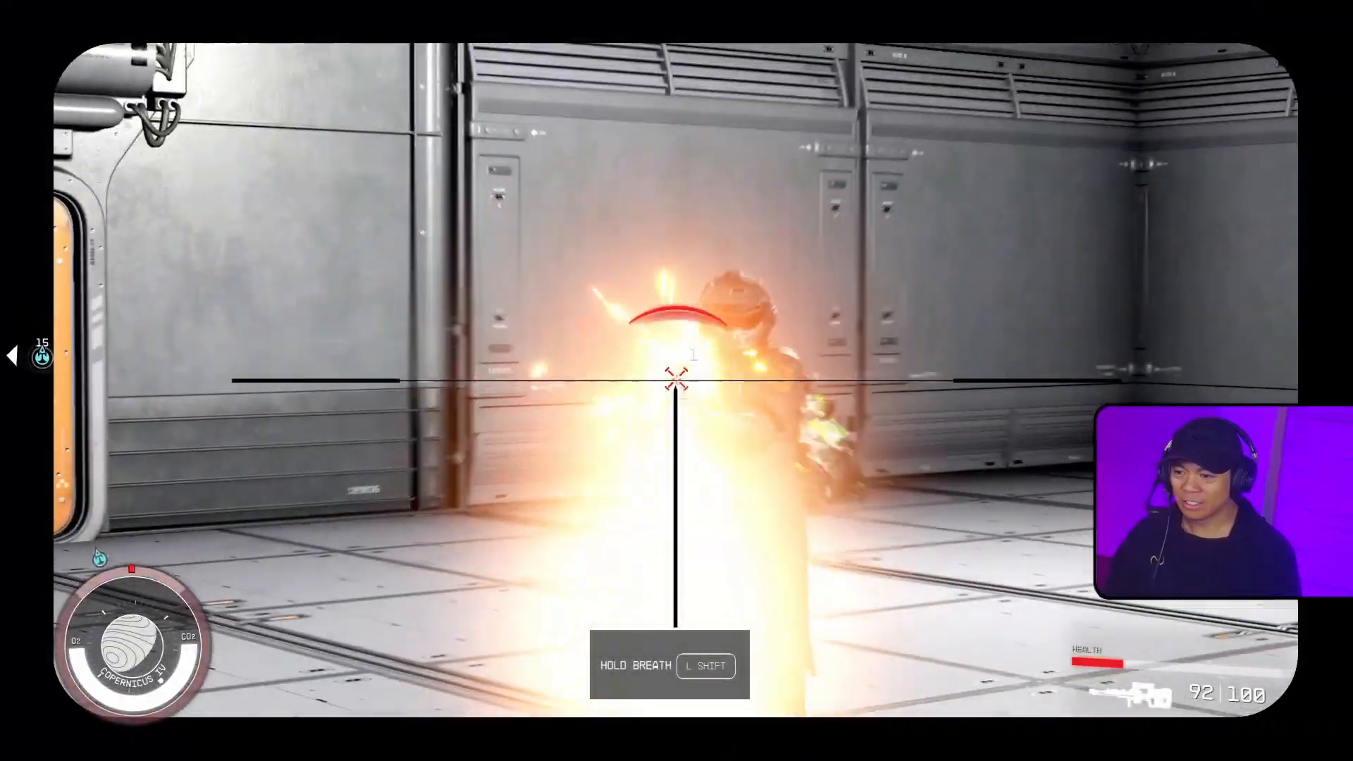
pyautogui.click(676, 380)
pyautogui.click(676, 381)
pyautogui.click(676, 380)
pyautogui.click(676, 380)
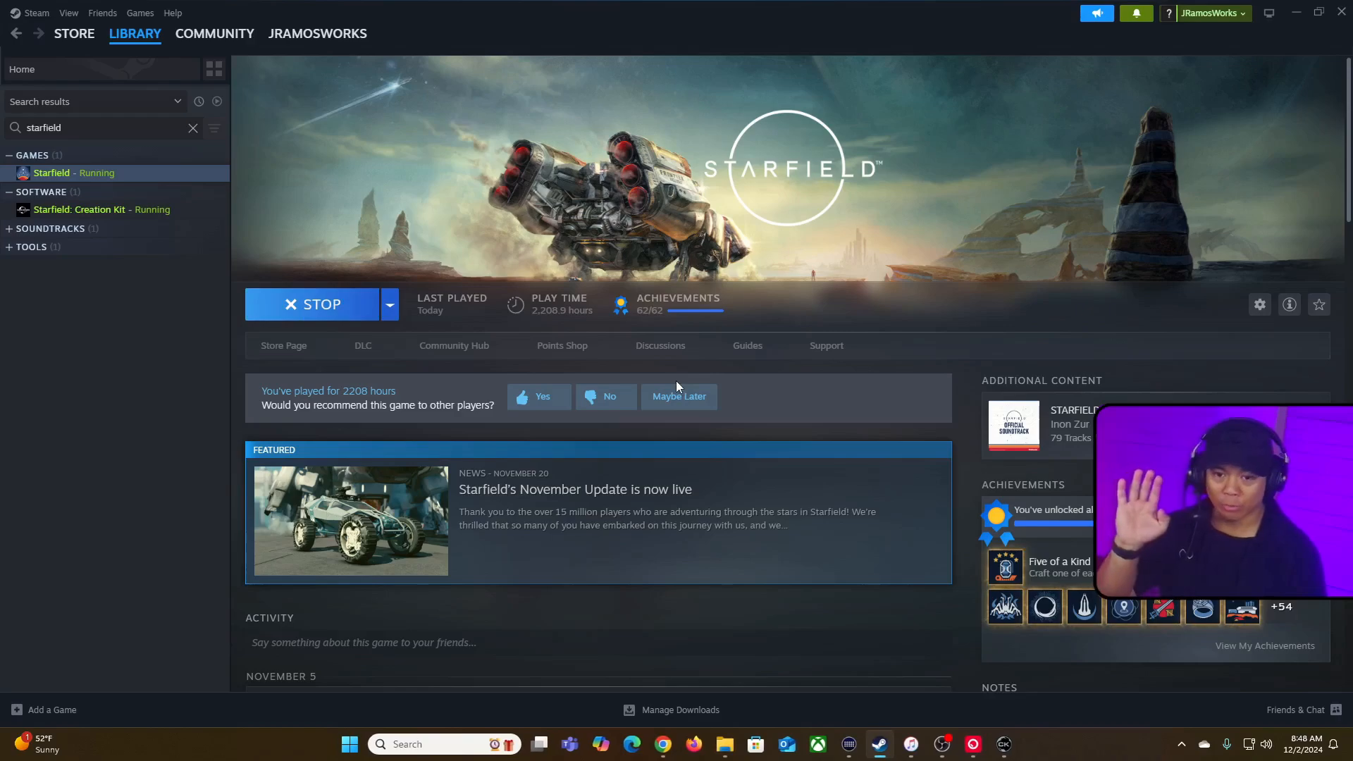
# - Switch to the Creation Kit and examine the doors, guards and furniture of the JRamosWorksRamTechPFInt3x3x1 cell
pyautogui.hotkey('alt', 'Tab')
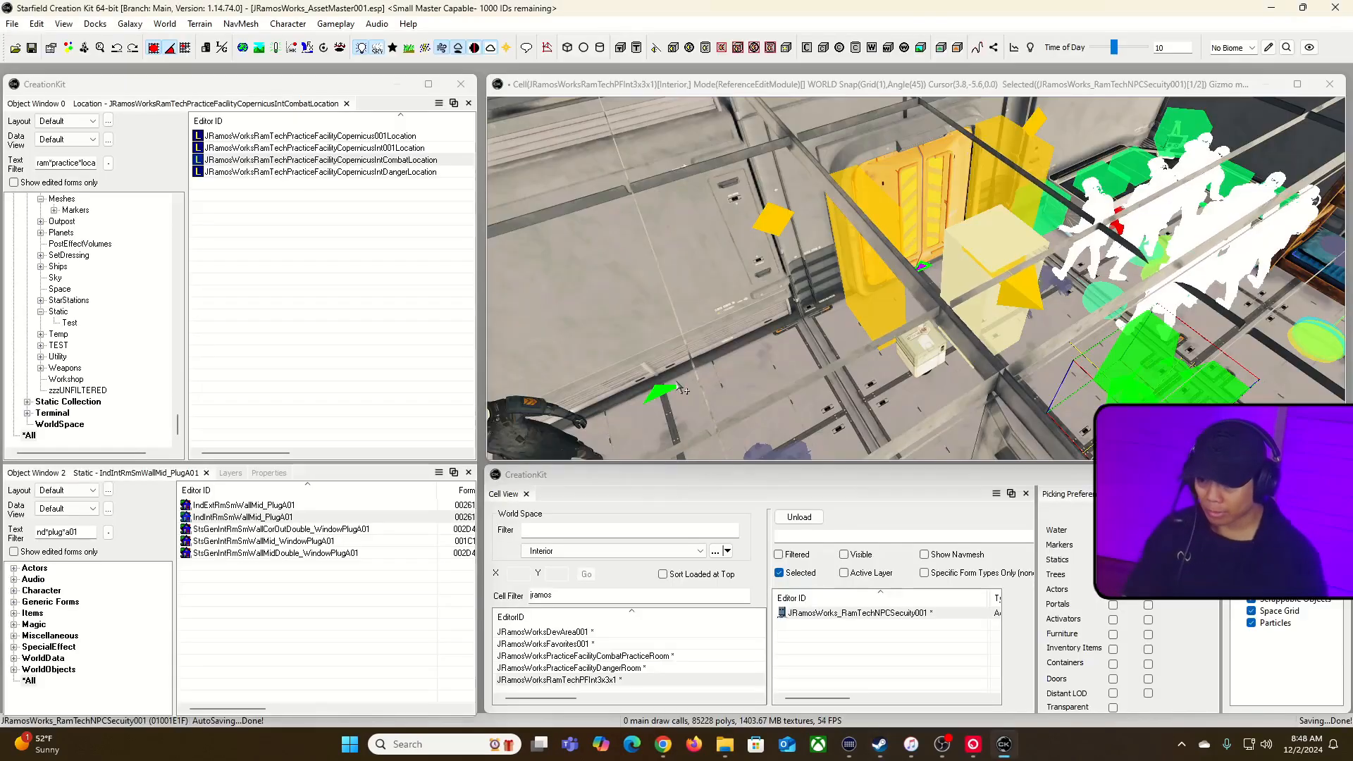
pyautogui.click(823, 84)
pyautogui.press('`')
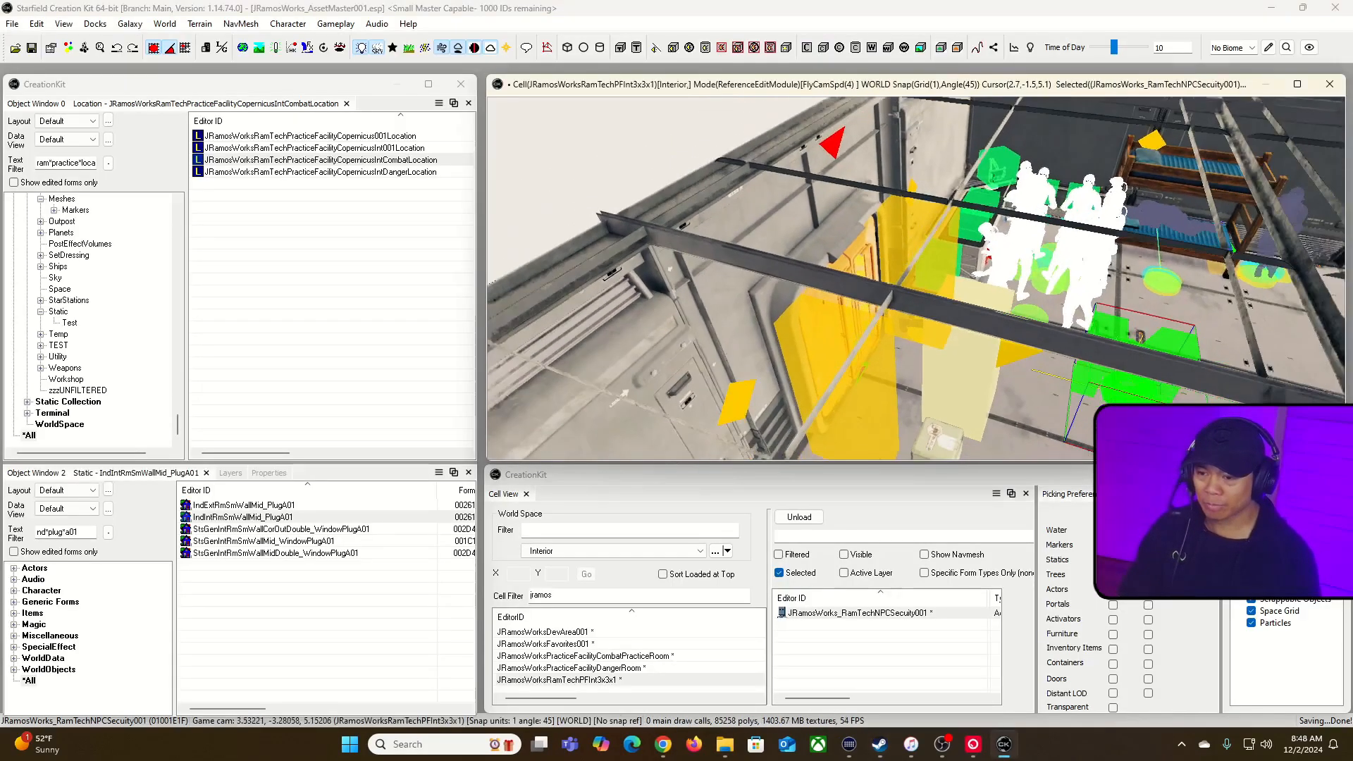
pyautogui.press('w')
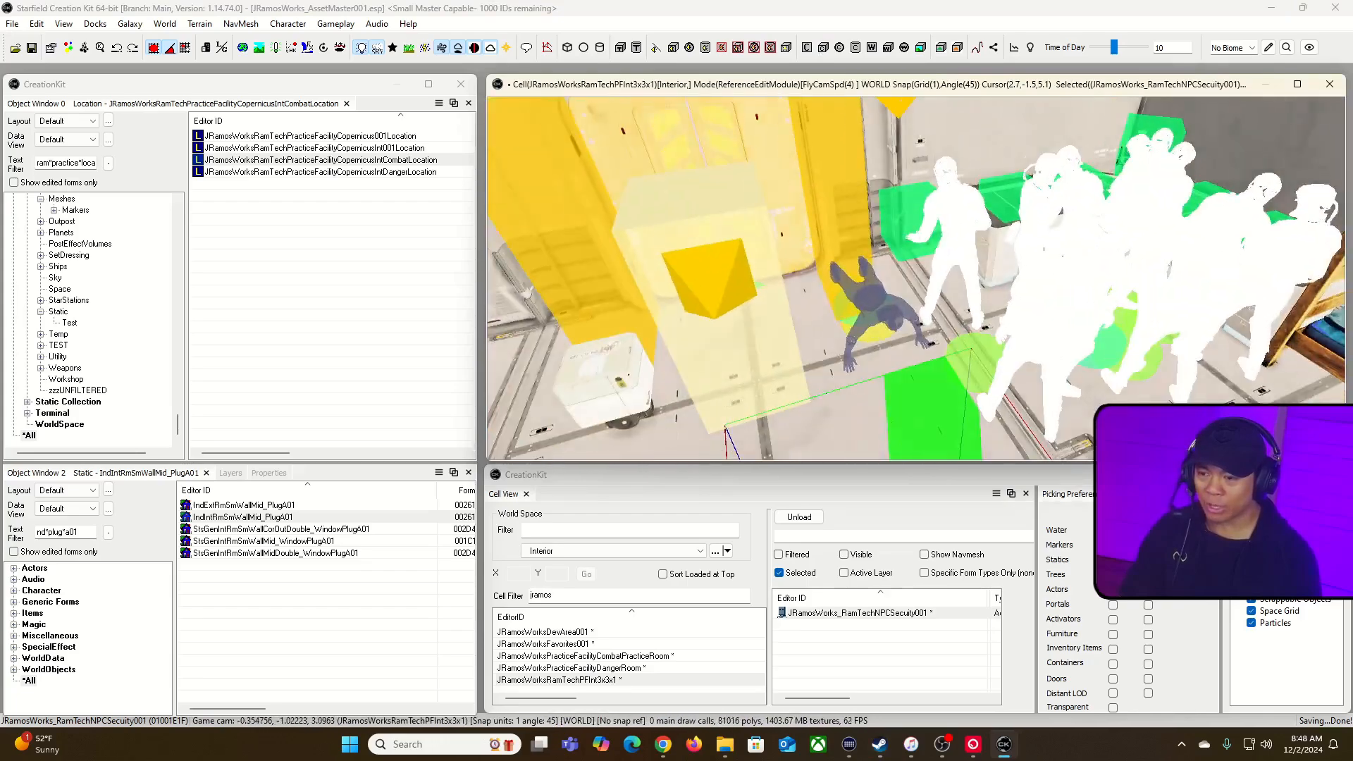
pyautogui.press('s')
pyautogui.press('w')
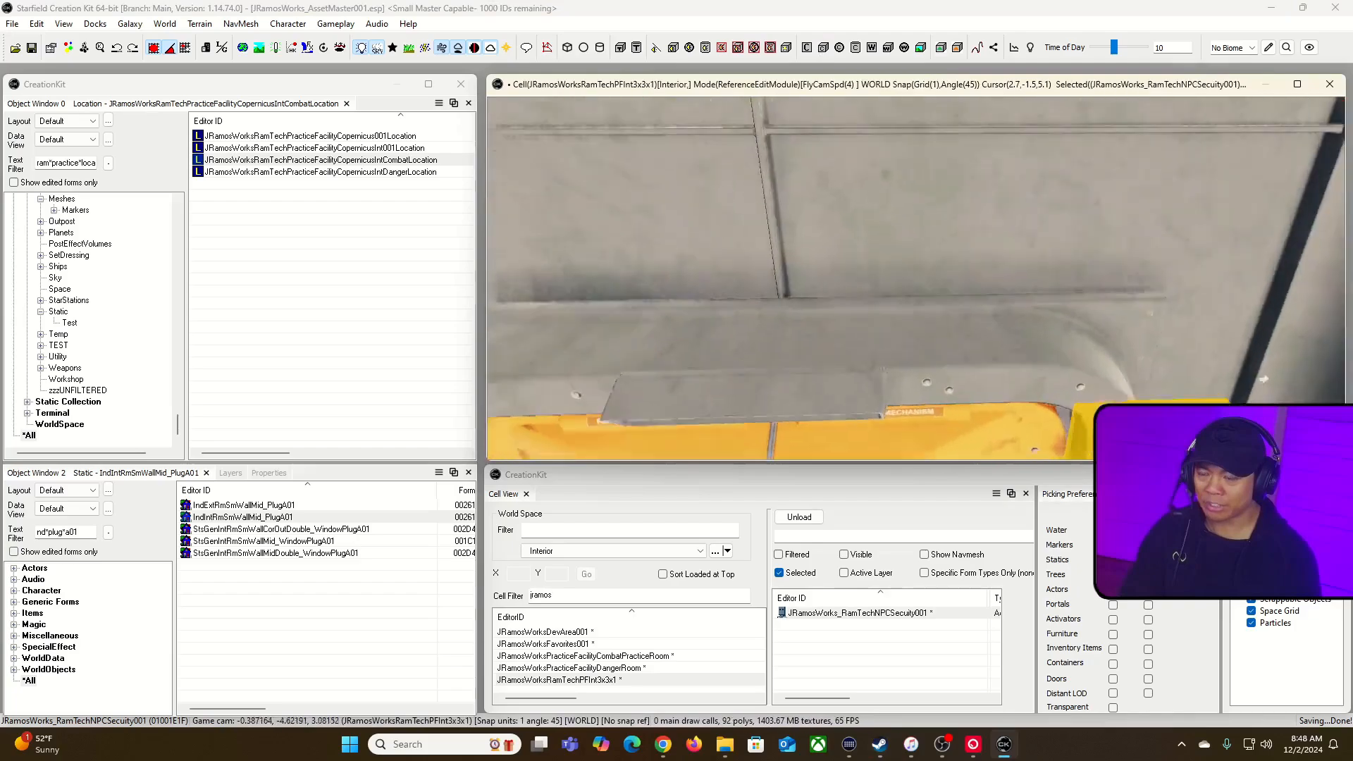
pyautogui.press('s')
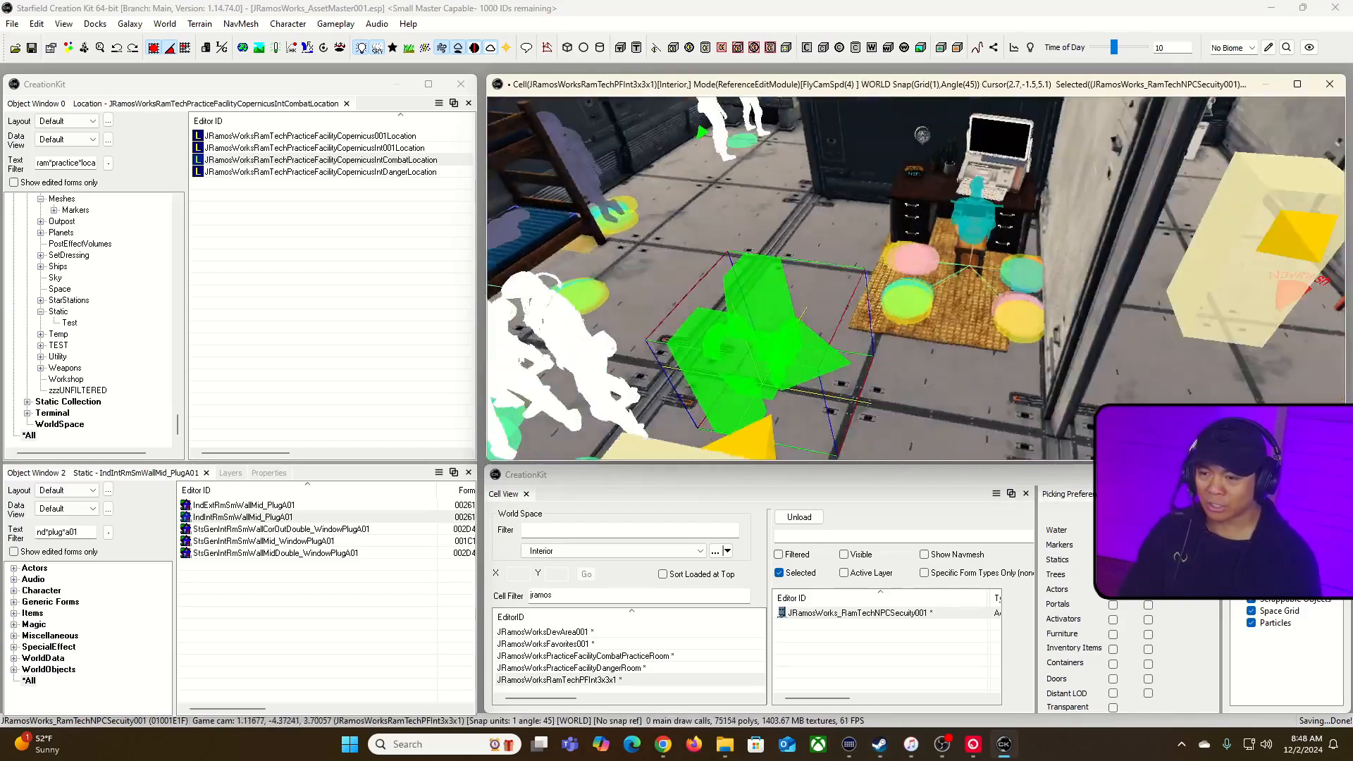
pyautogui.press('w')
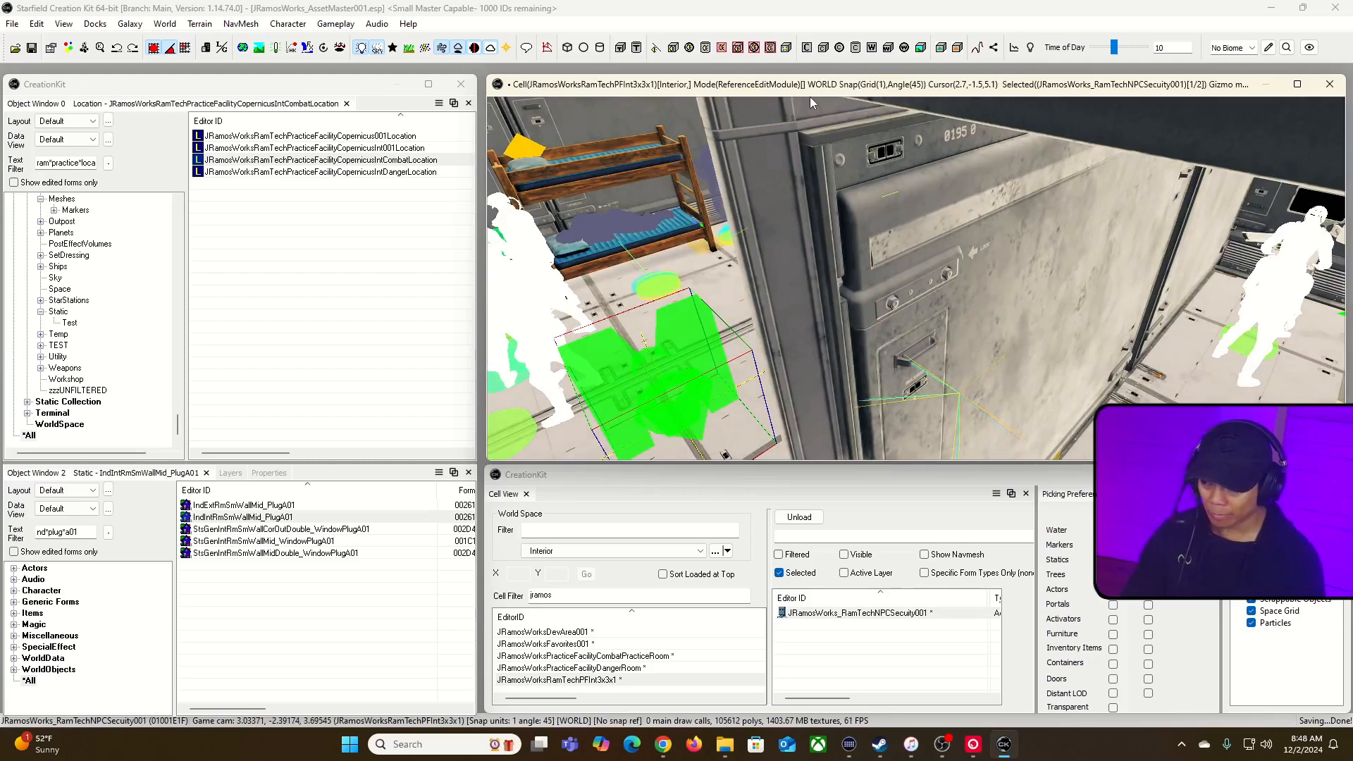
# - Launch Starfield from Steam, enter the practice facility through the floor hatch, and check how the RamTech Security guards react
pyautogui.hotkey('alt', 'Tab')
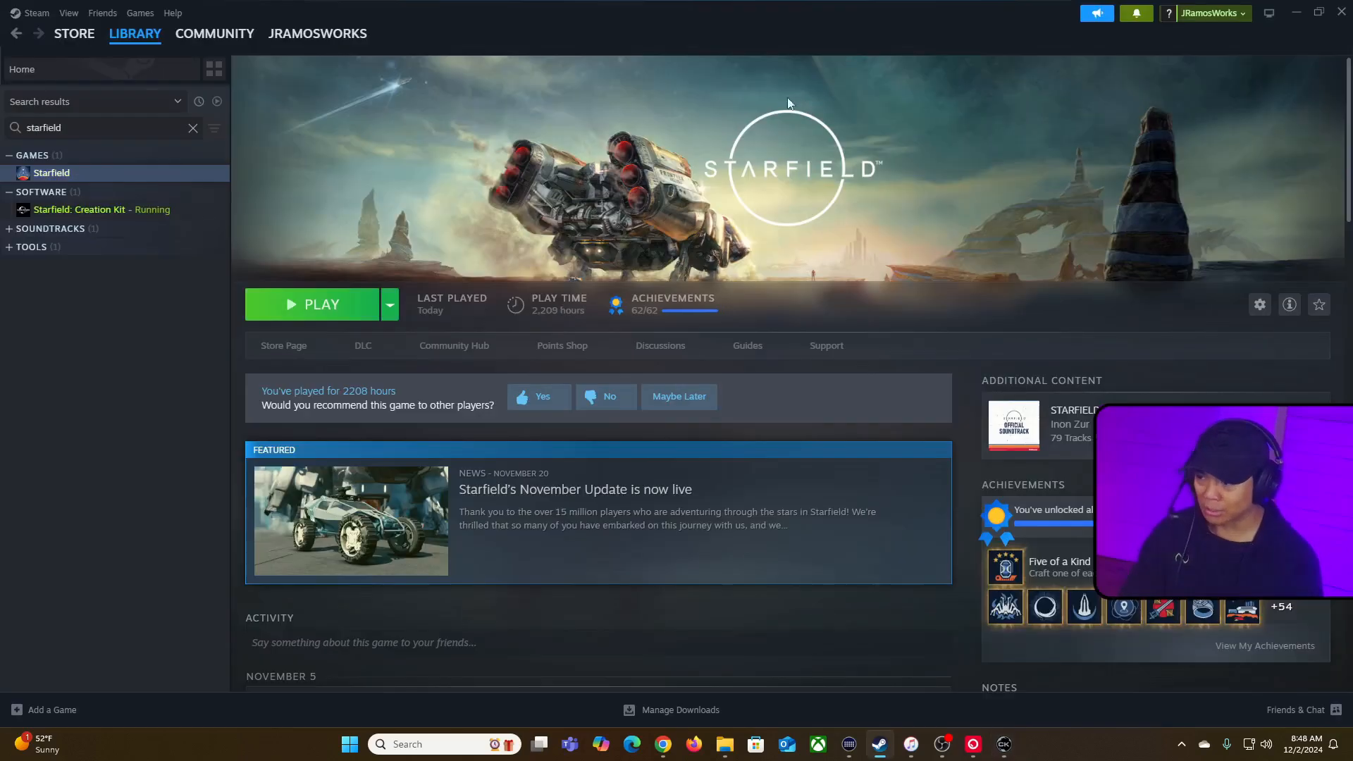
pyautogui.click(321, 304)
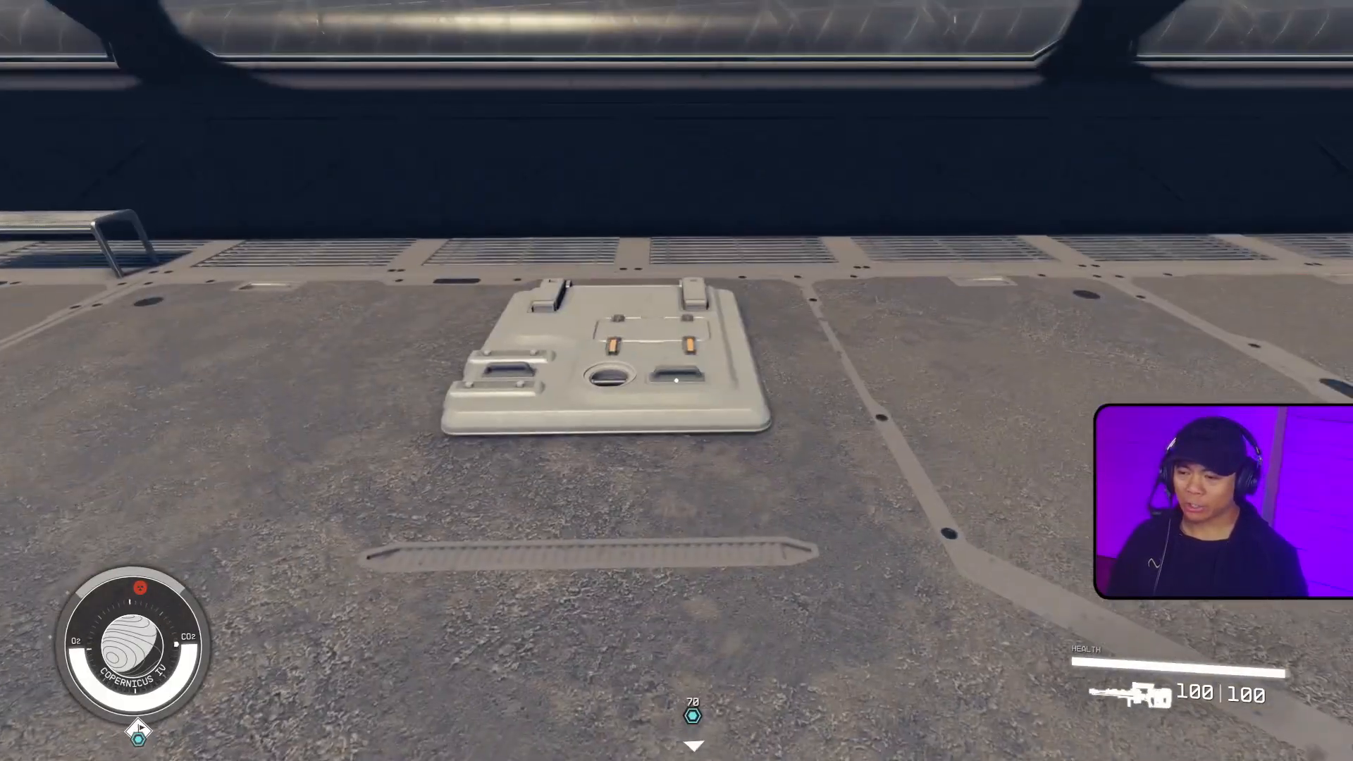
pyautogui.press('e')
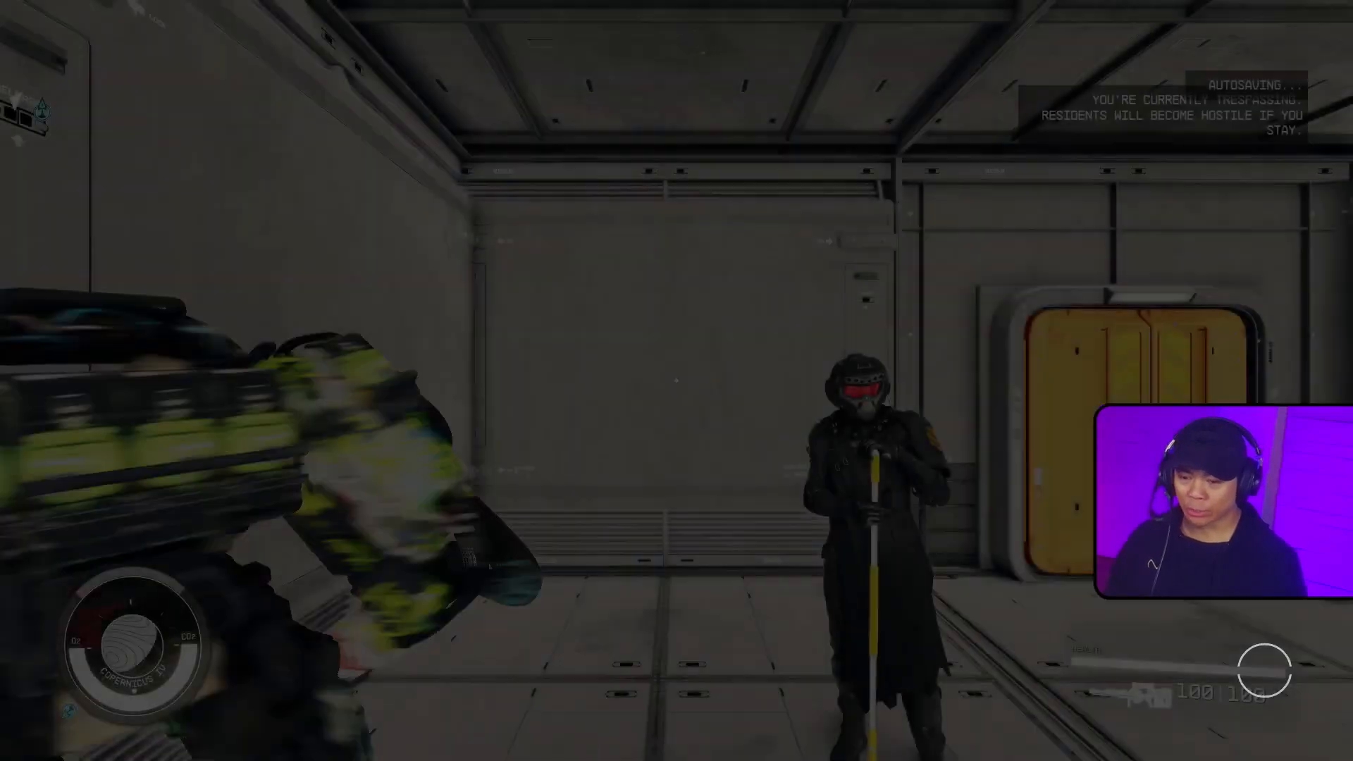
pyautogui.press('w')
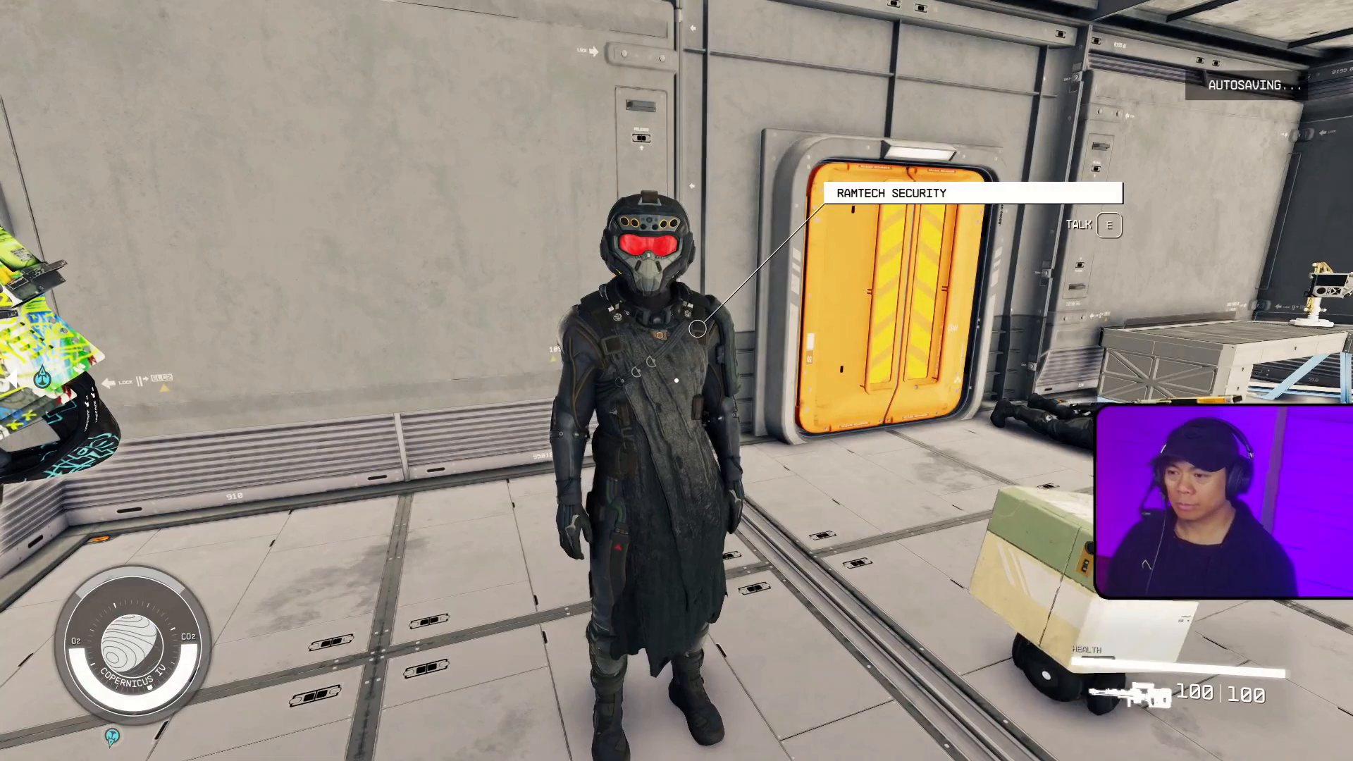
pyautogui.press('s')
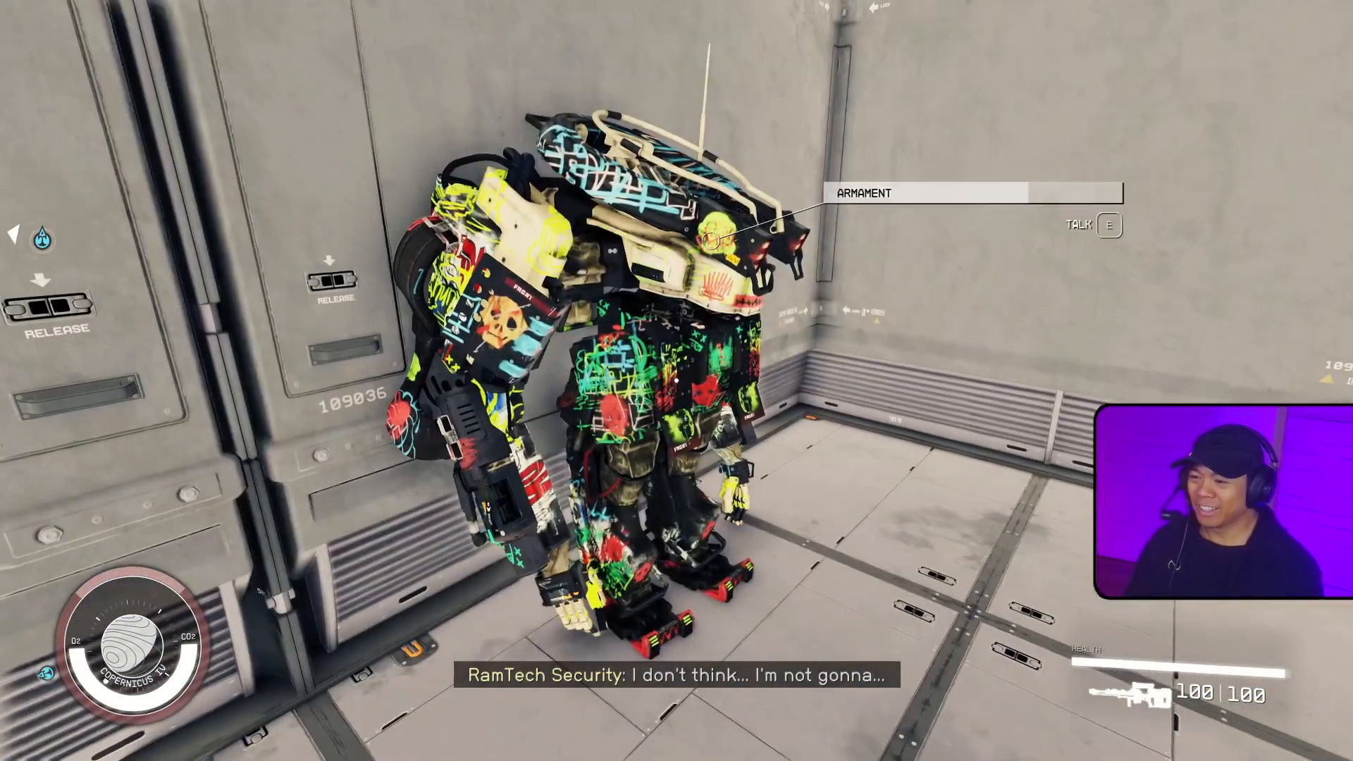
pyautogui.press('w')
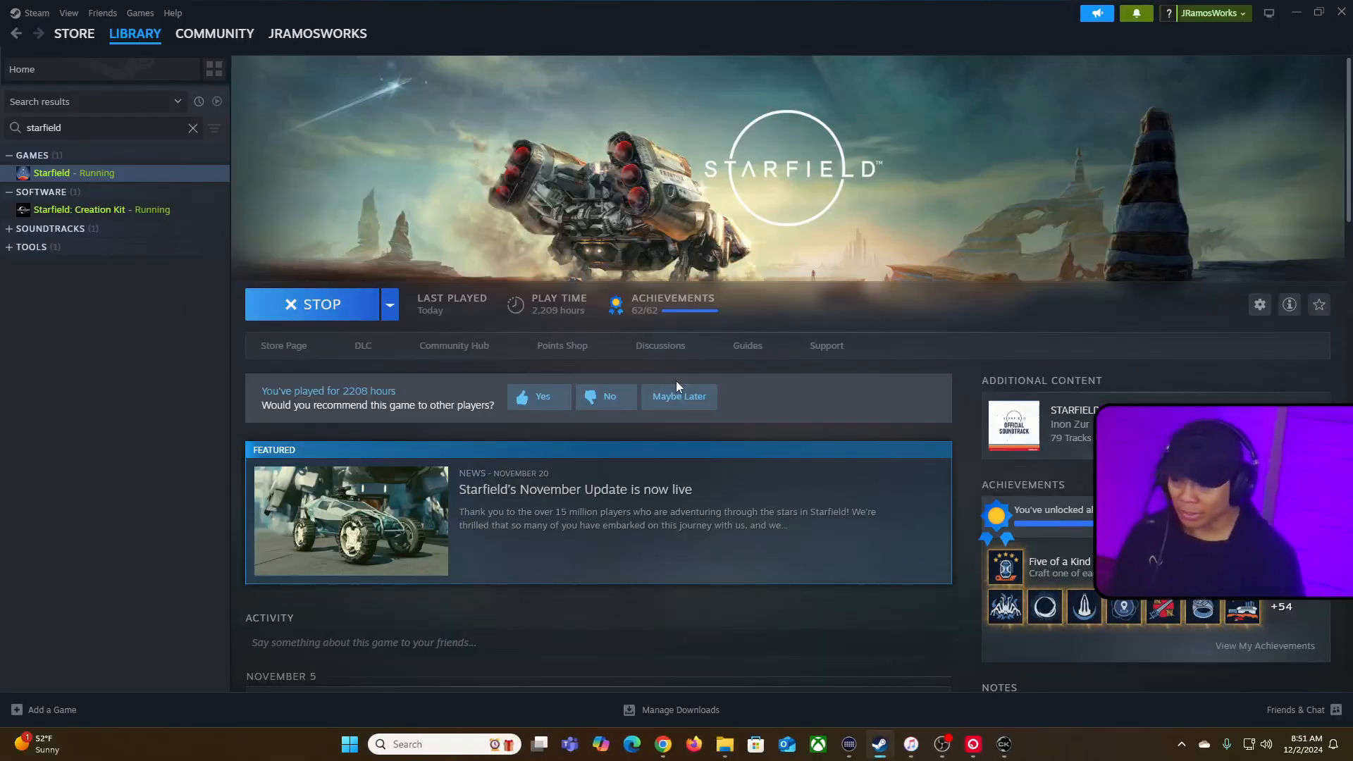
# - Switch to the Creation Kit and, in the CopernicusIntCombat location, turn off Off Limits and set the ownership faction to NONE
pyautogui.hotkey('alt', 'Tab')
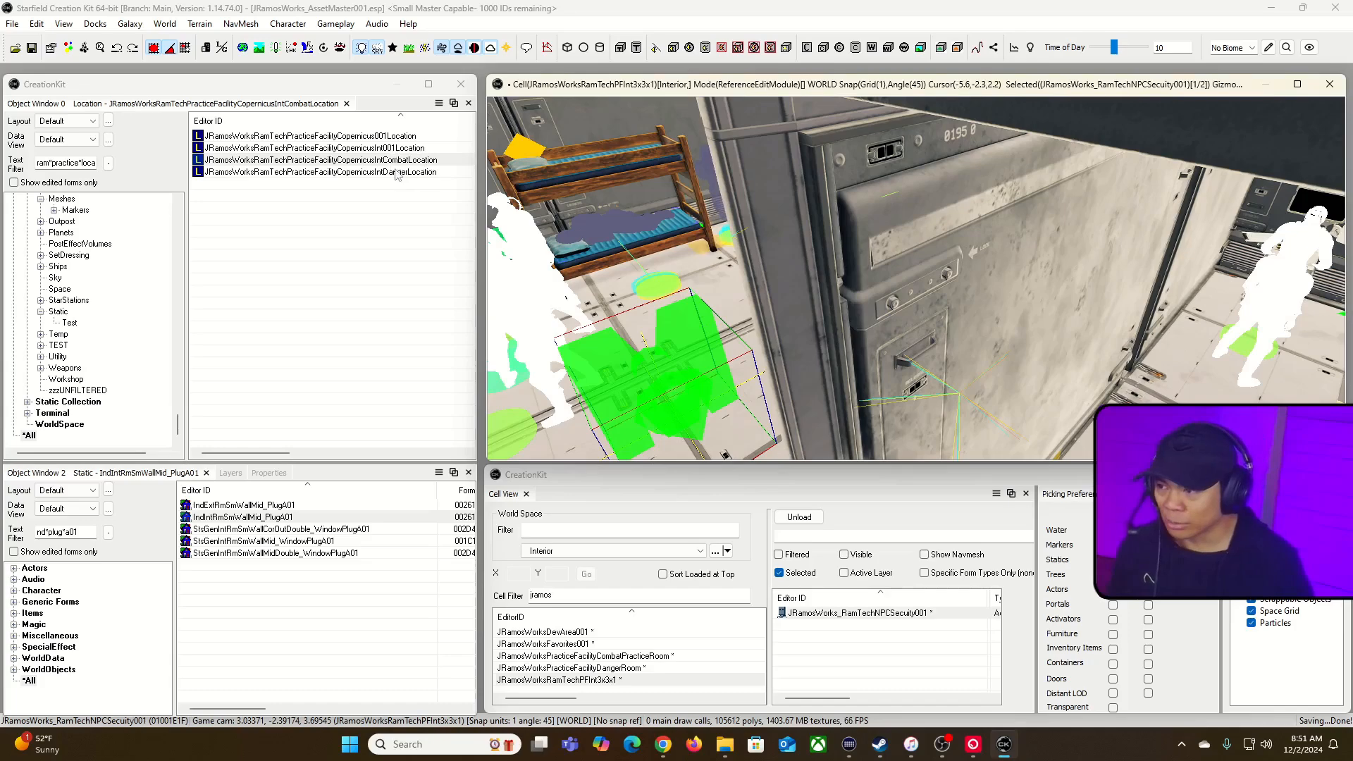
pyautogui.click(397, 166)
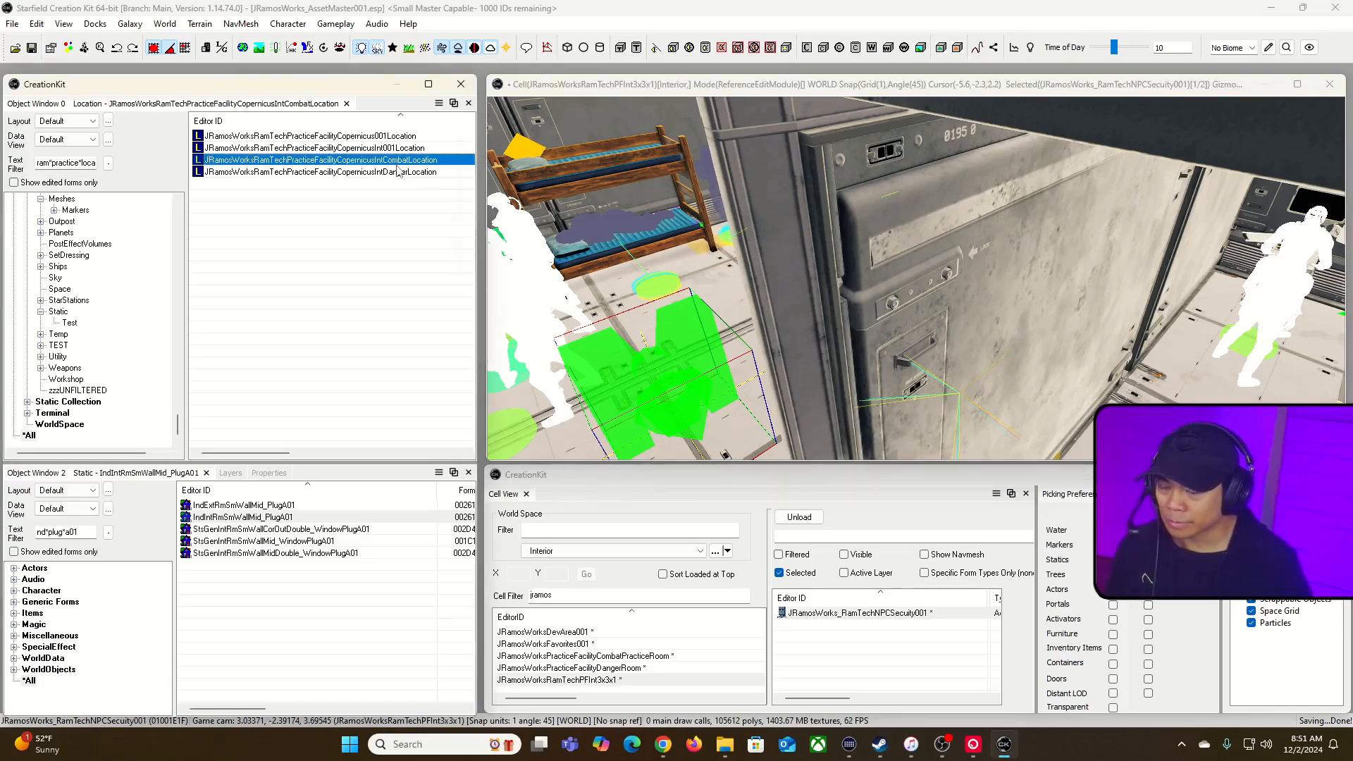
pyautogui.doubleClick(398, 166)
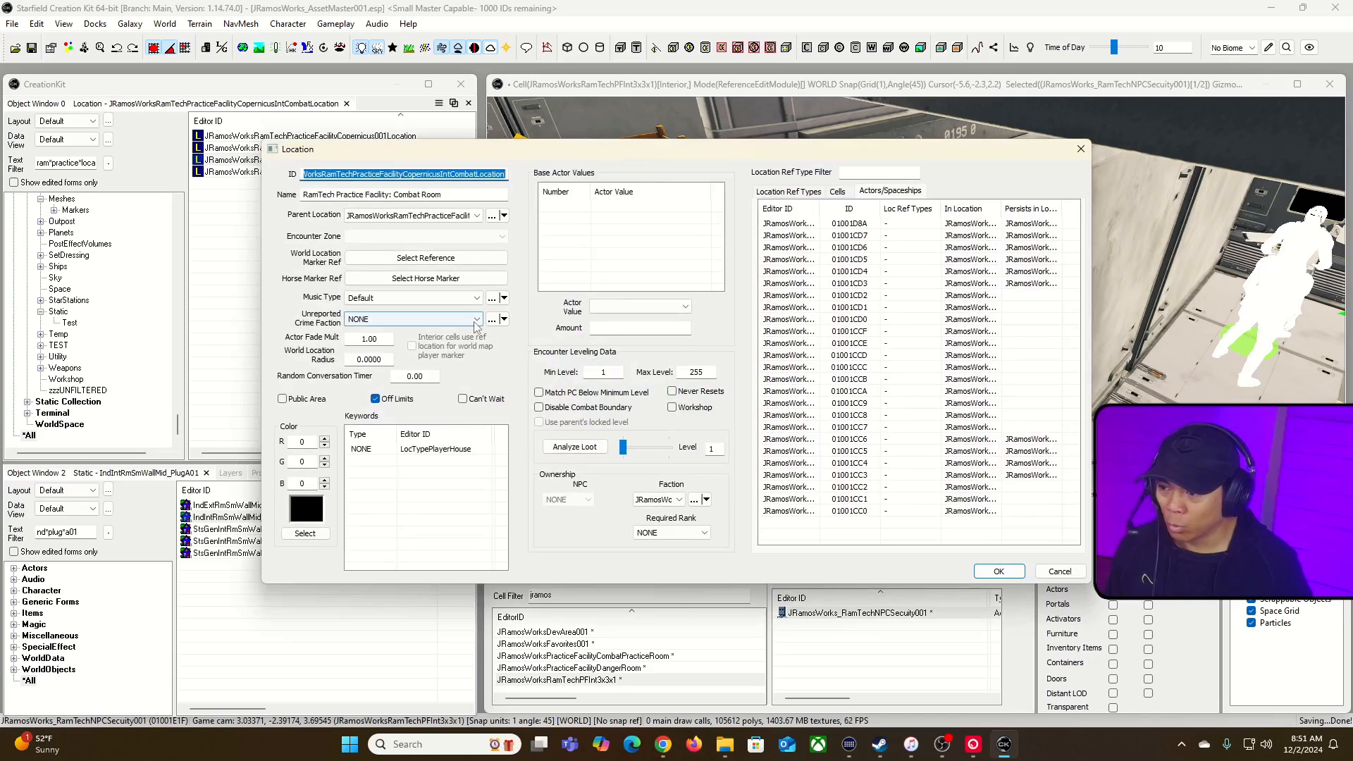
pyautogui.click(375, 401)
pyautogui.click(656, 500)
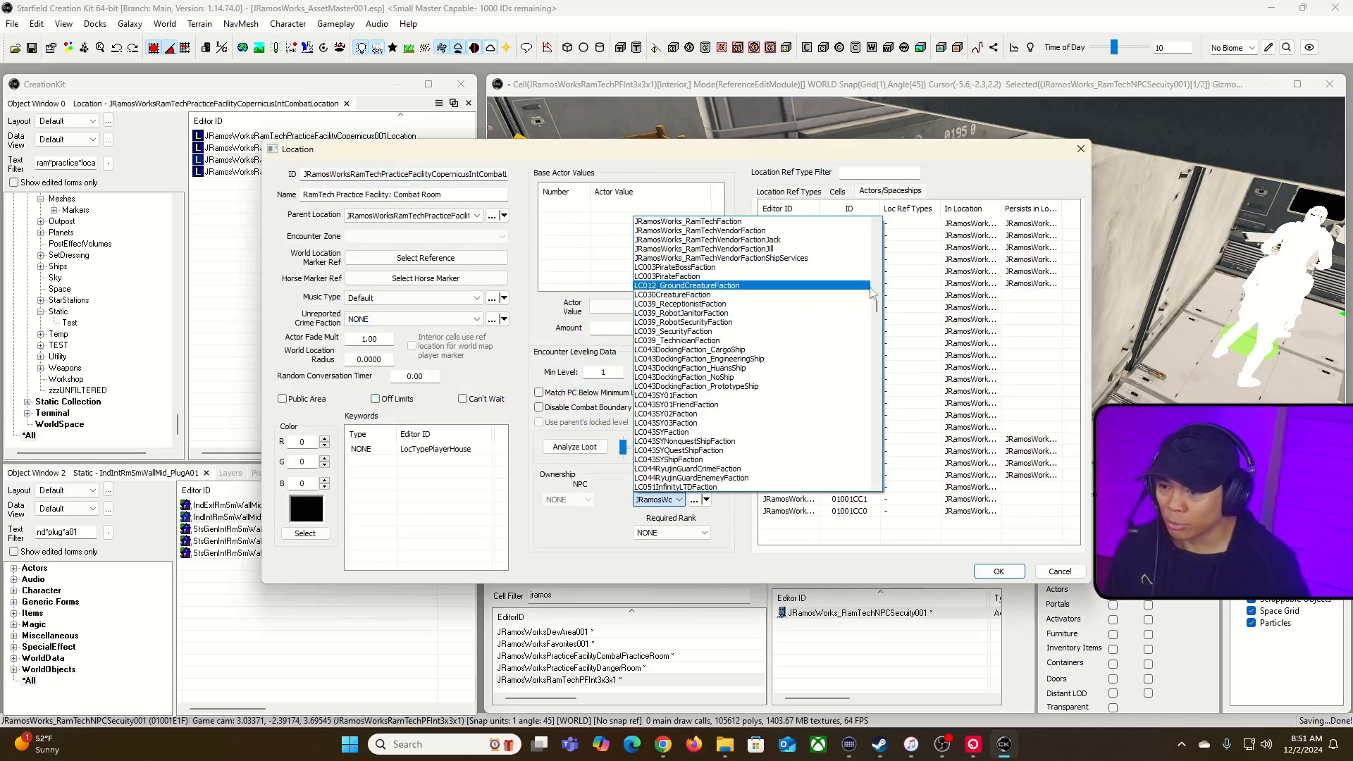
pyautogui.moveTo(878, 306); pyautogui.dragTo(889, 223)
pyautogui.click(647, 222)
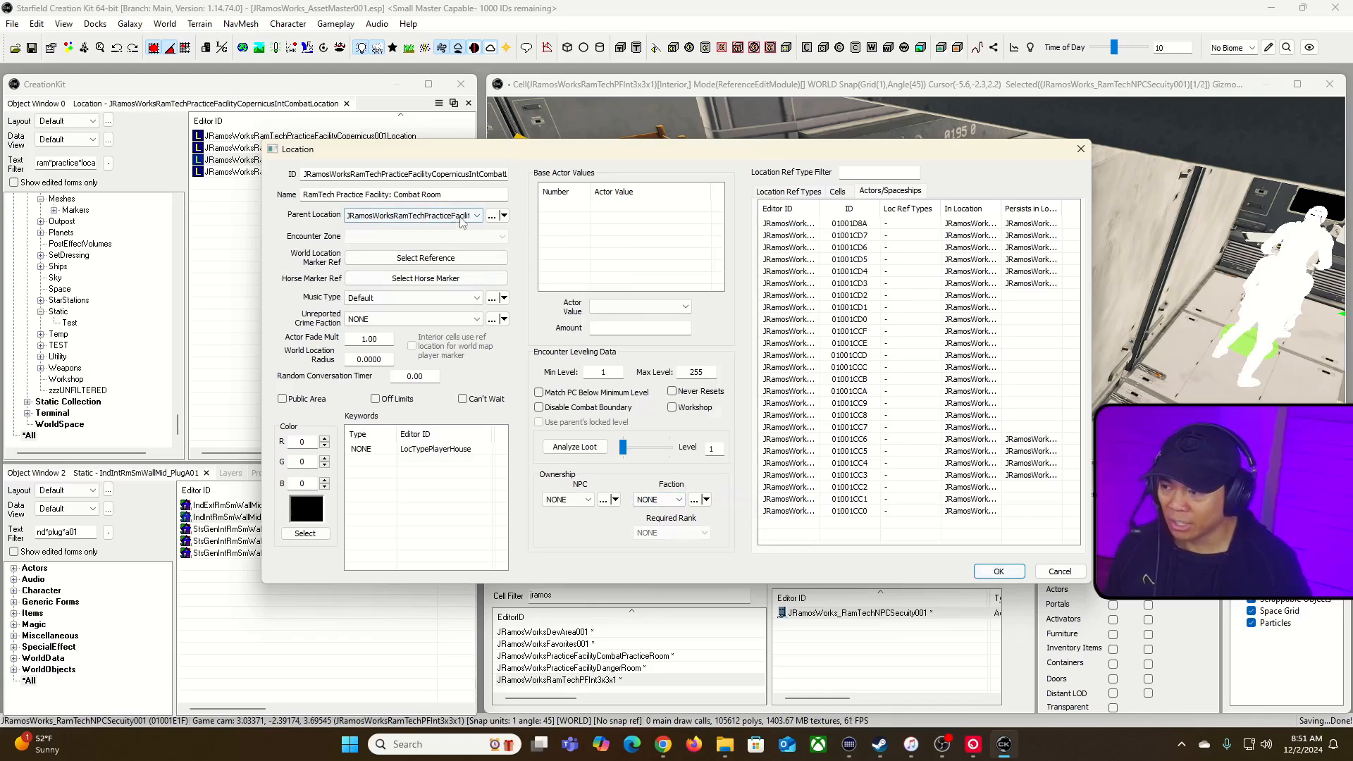
pyautogui.click(999, 571)
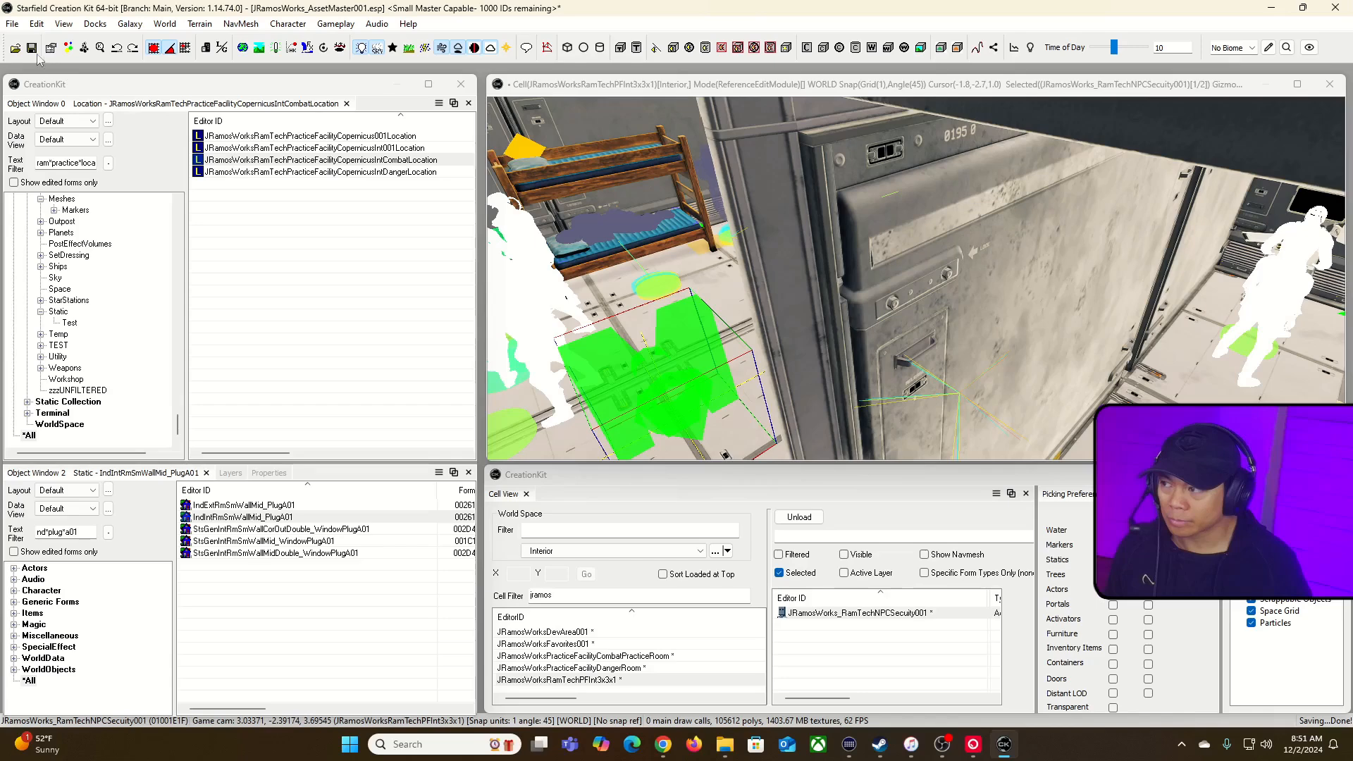
# - Launch Starfield from Steam again and enter the practice facility interior through the floor hatch
pyautogui.hotkey('alt', 'Tab')
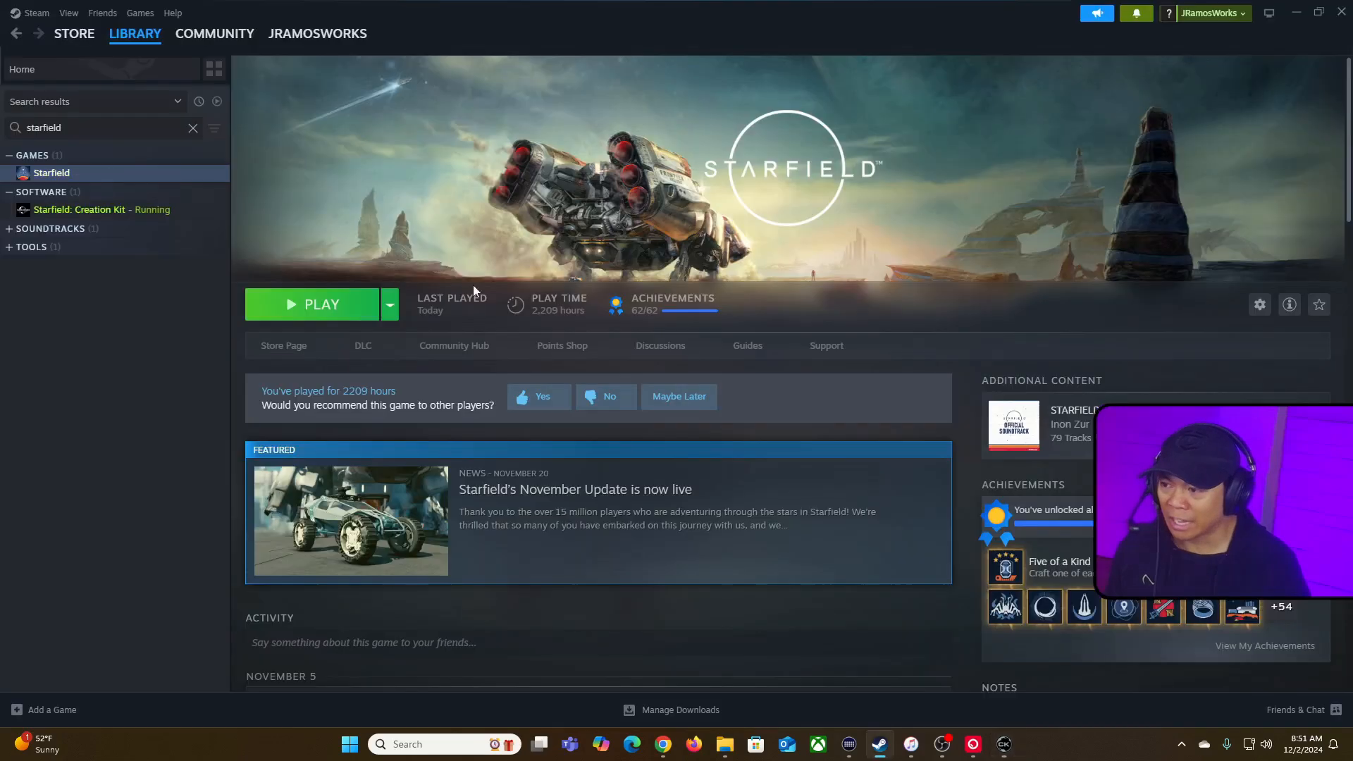
pyautogui.click(345, 304)
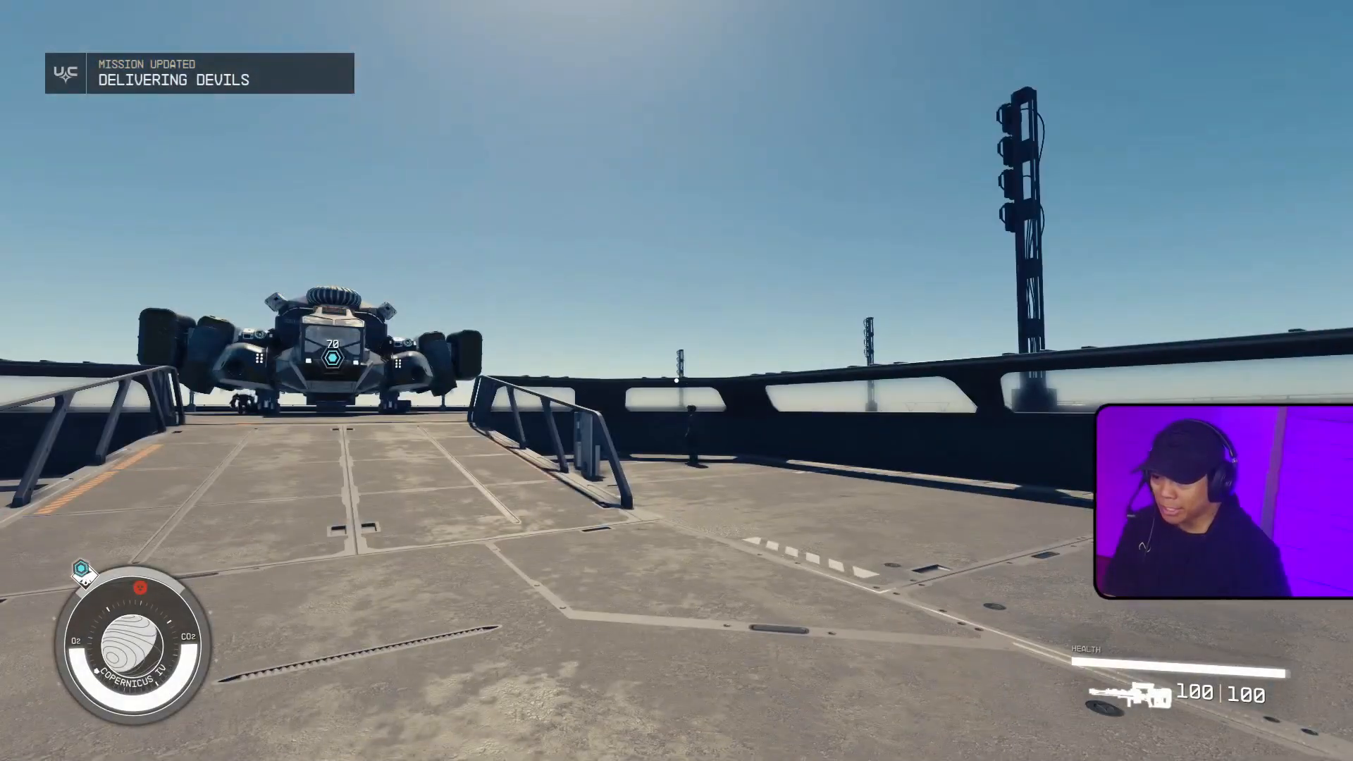
pyautogui.press('w')
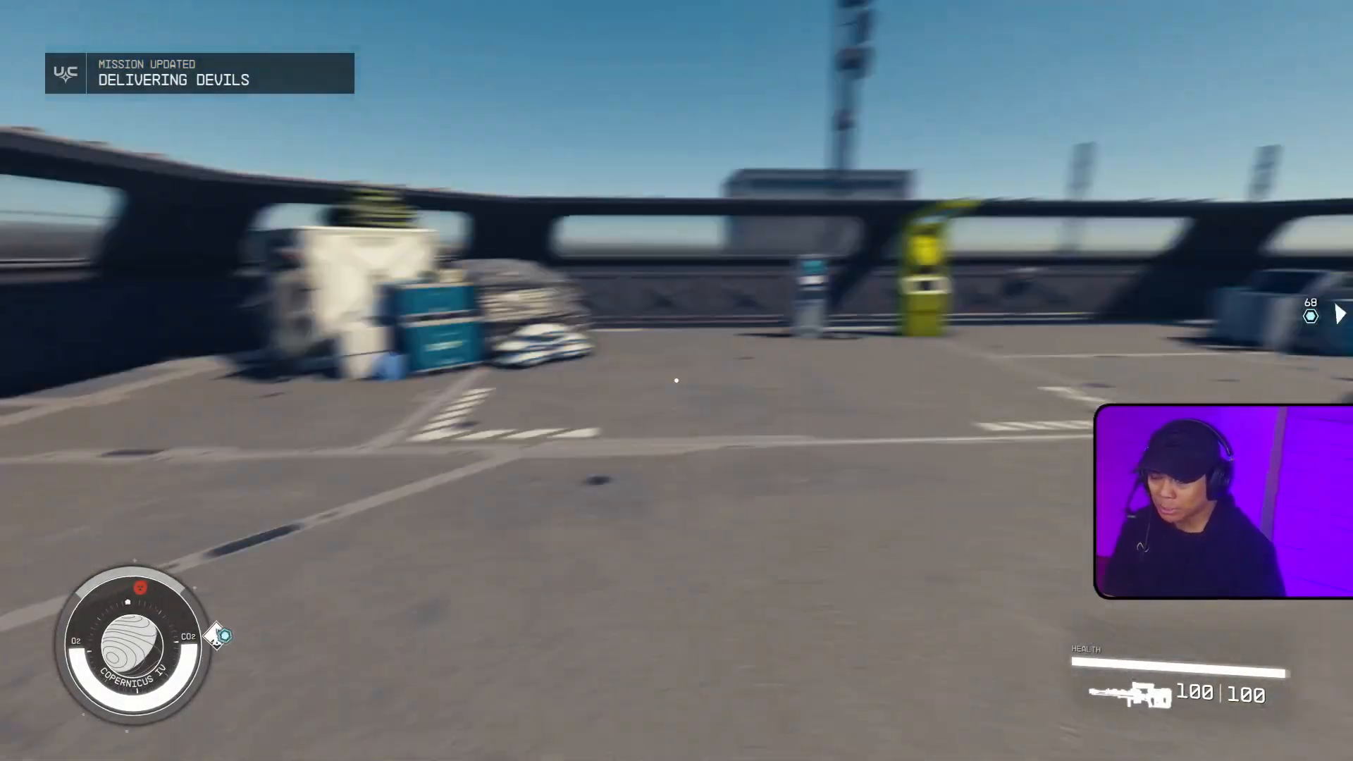
pyautogui.press('w')
pyautogui.press('e')
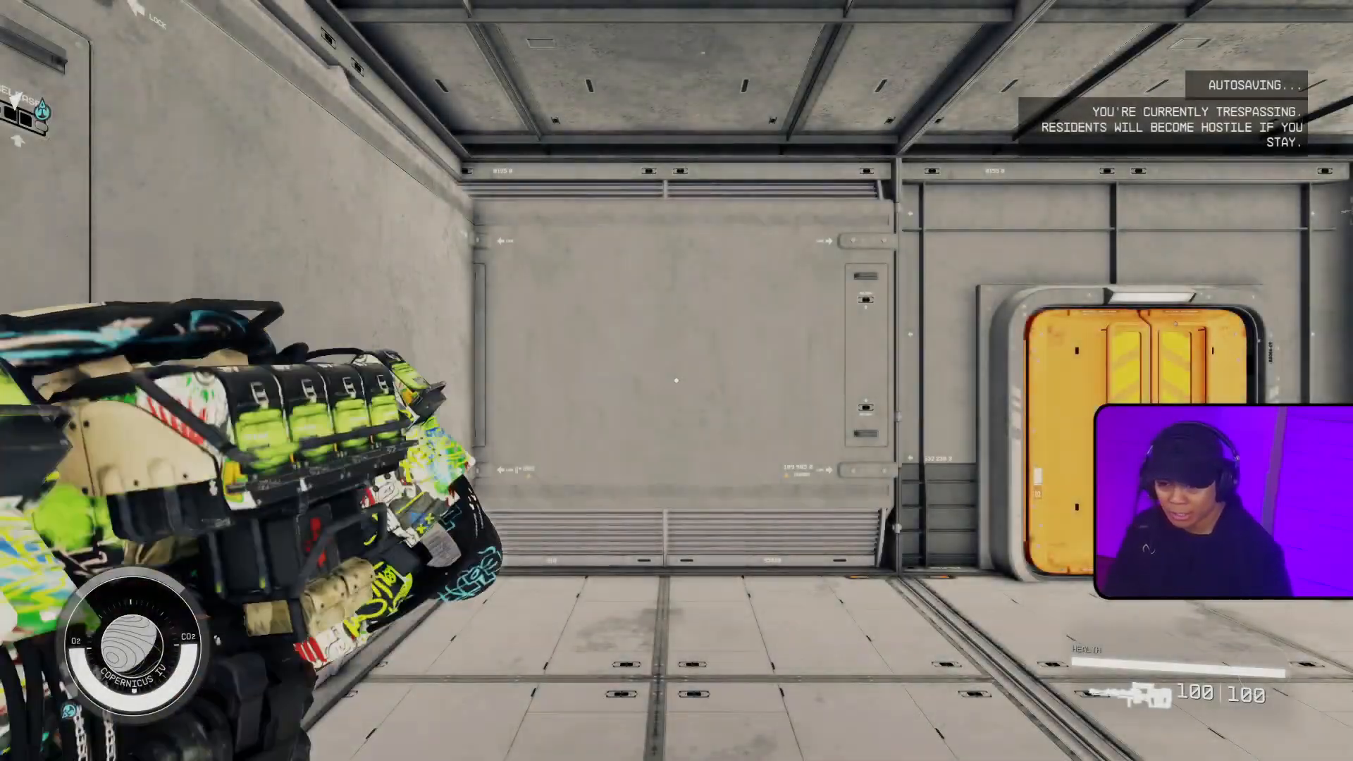
# - Walk past the guard and vendor area to the orange load door and enter the combat practice room
pyautogui.press('w')
pyautogui.press('w')
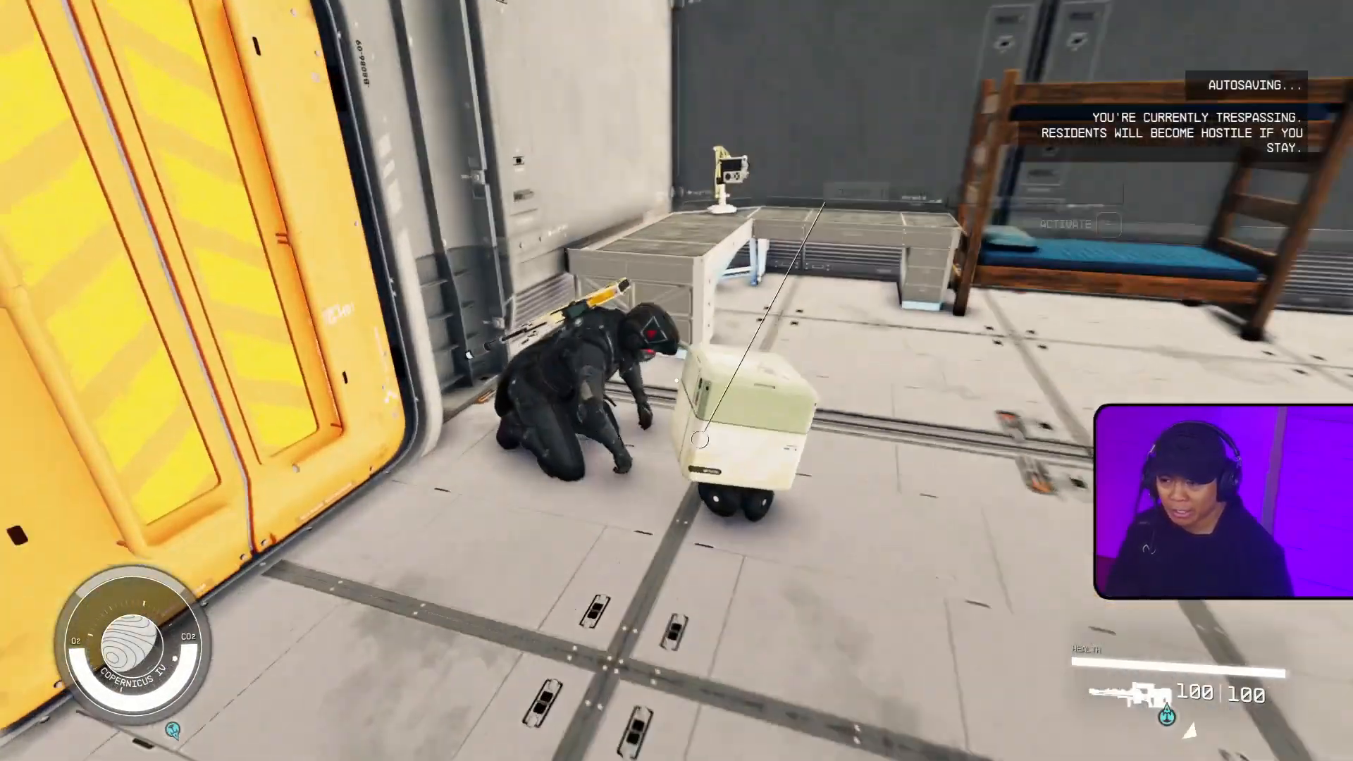
pyautogui.press('w')
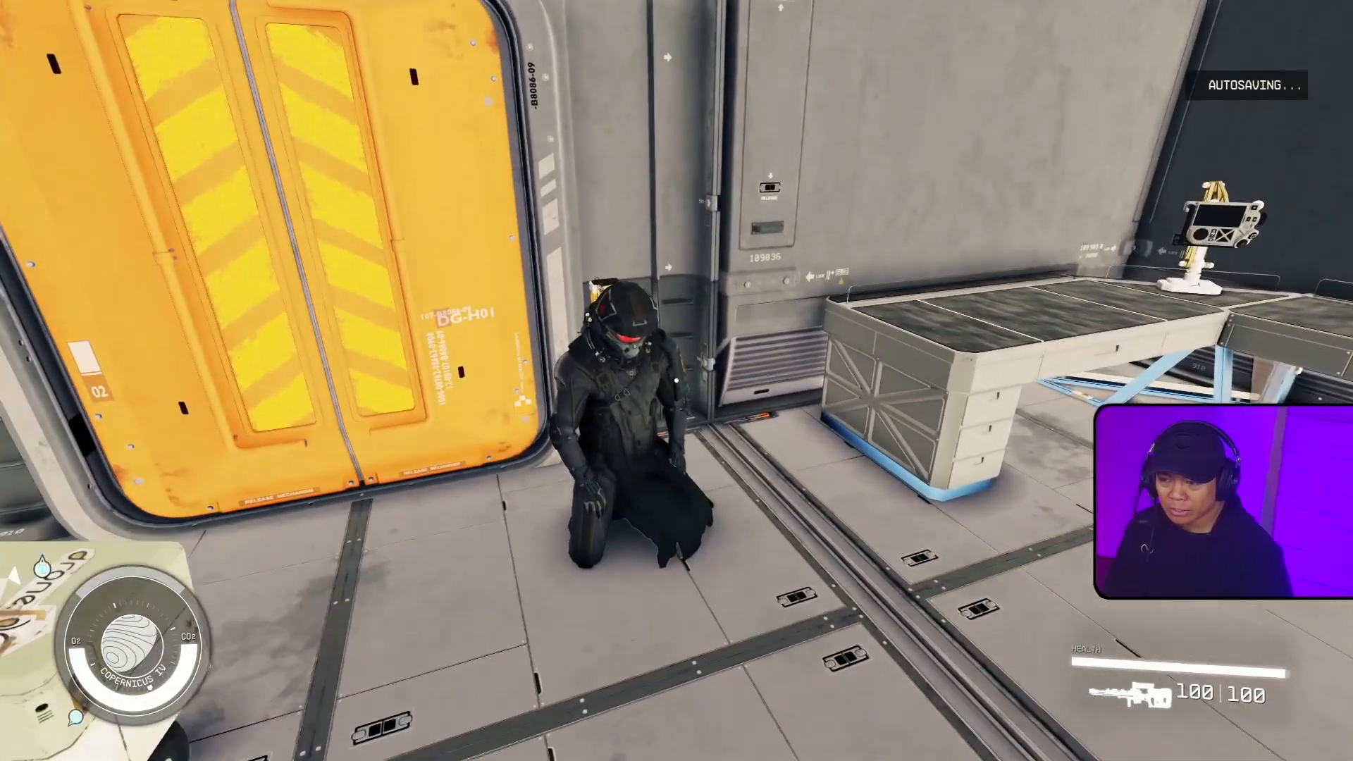
pyautogui.press('w')
pyautogui.press('e')
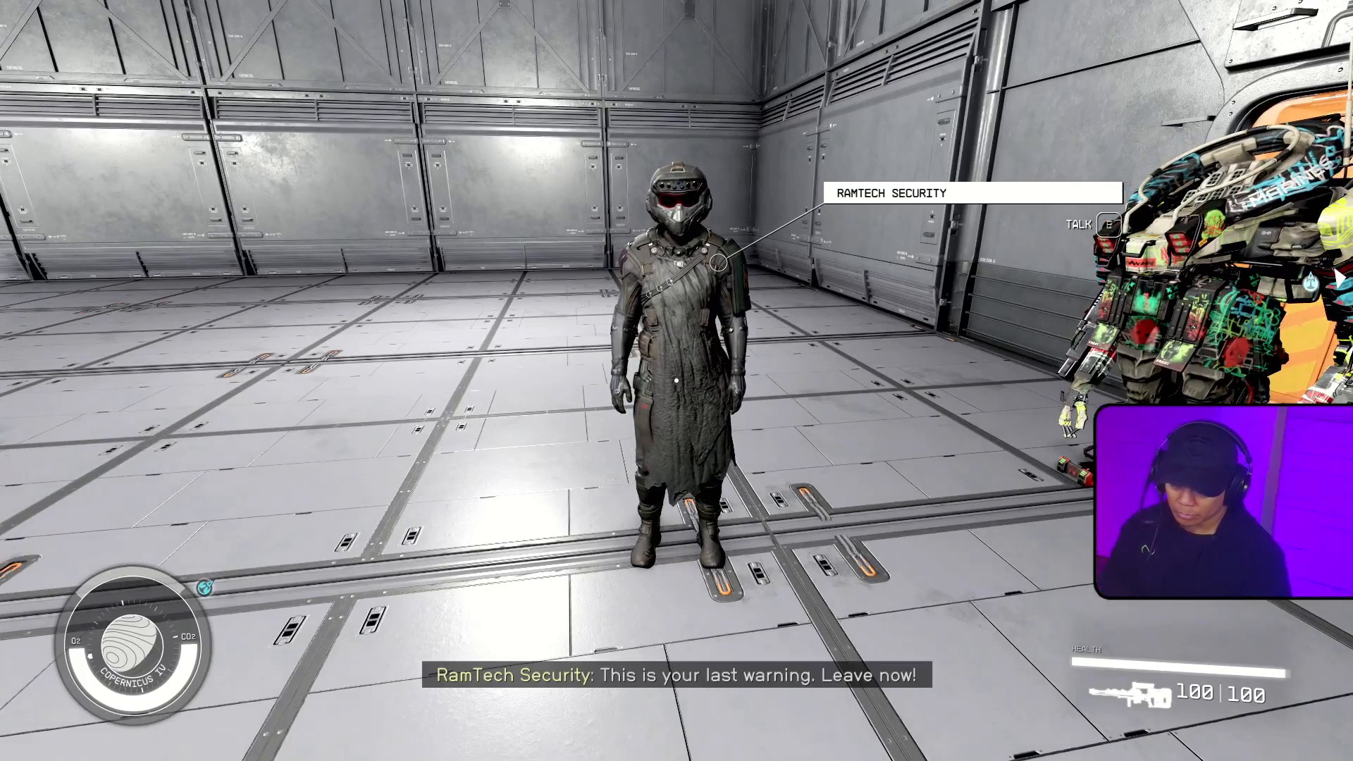
# - Switch to the Creation Kit and check the parent location assigned to the CopernicusIntCombat location
pyautogui.hotkey('alt', 'Tab')
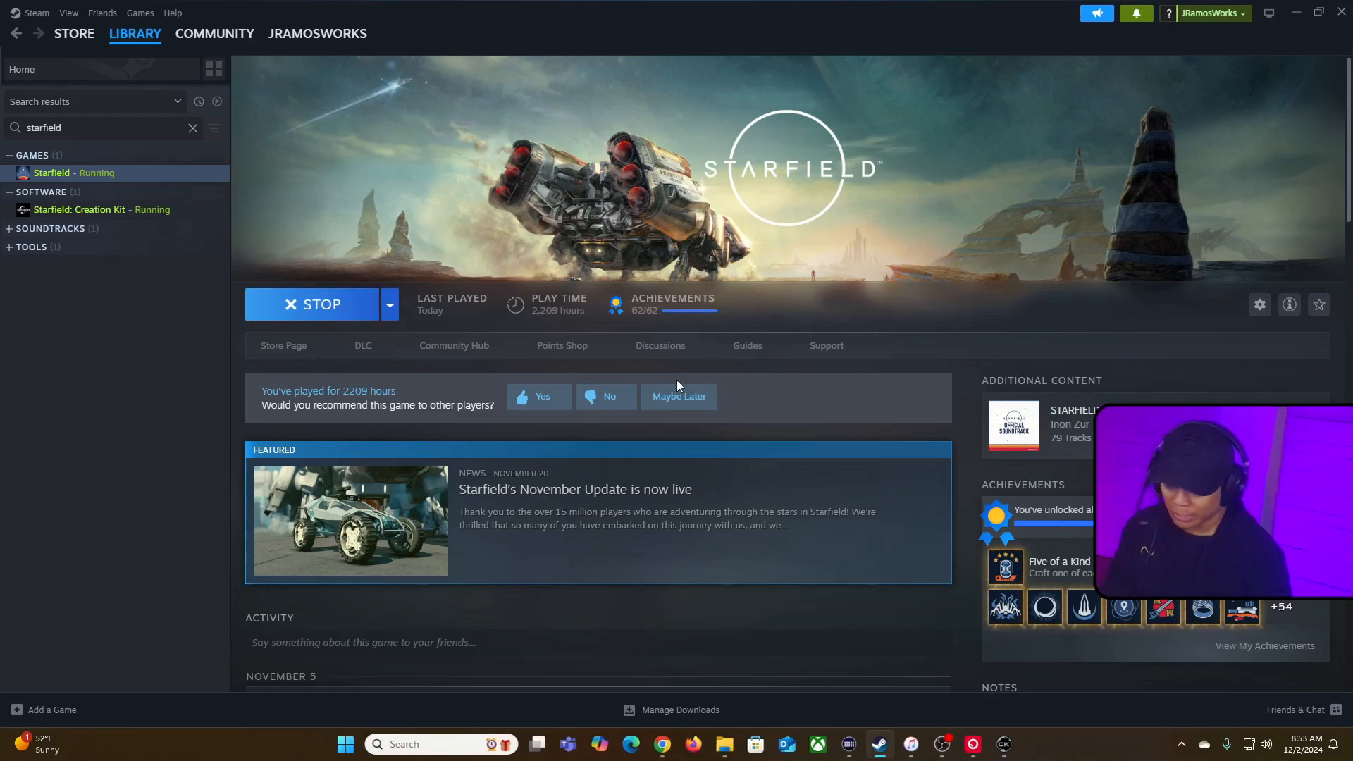
pyautogui.hotkey('alt', 'Tab')
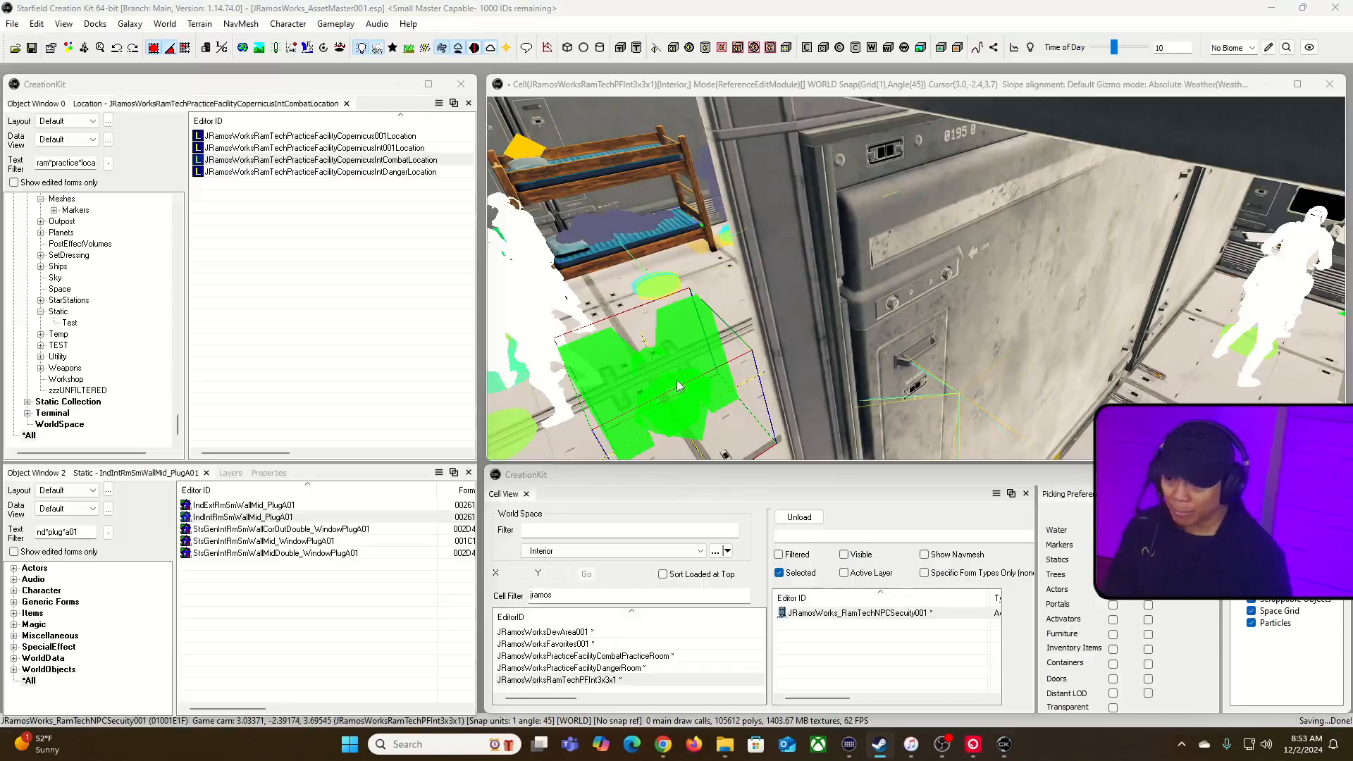
pyautogui.click(402, 160)
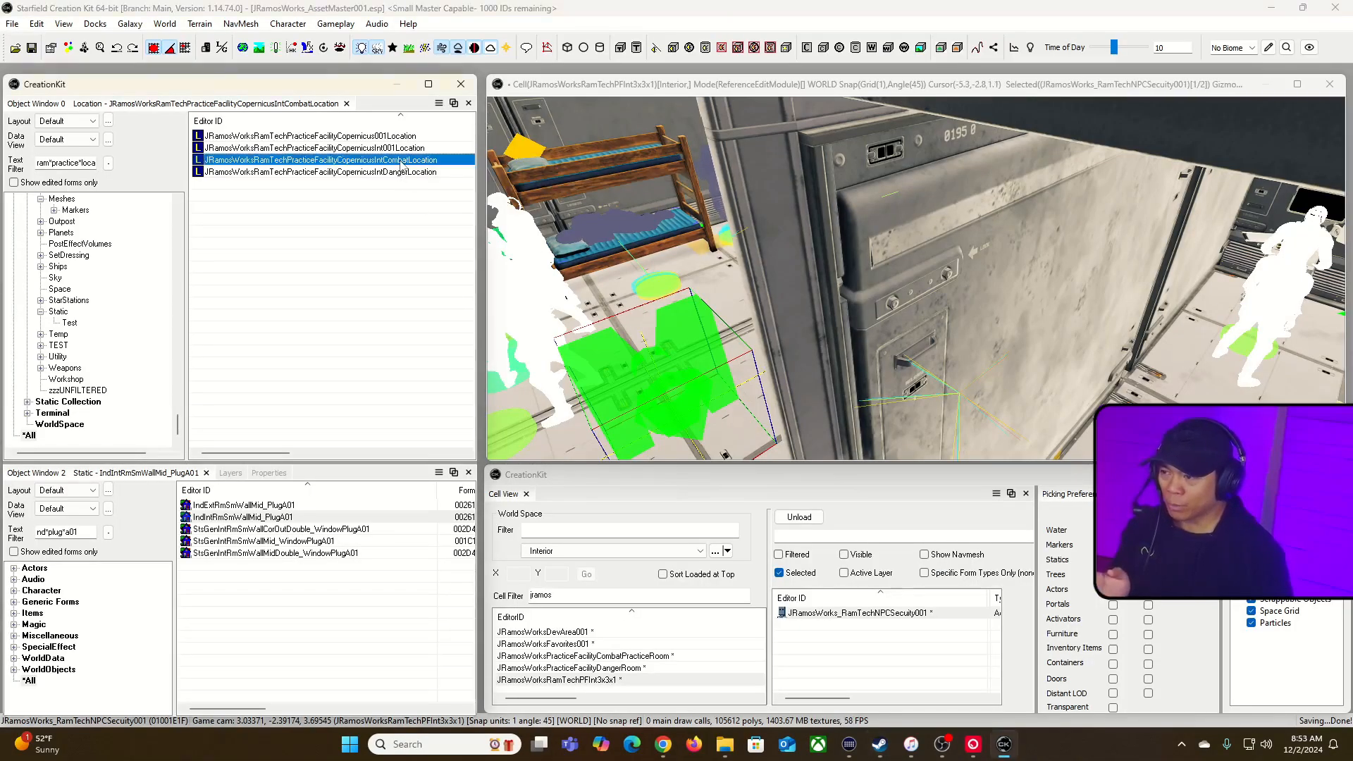
pyautogui.press('Delete')
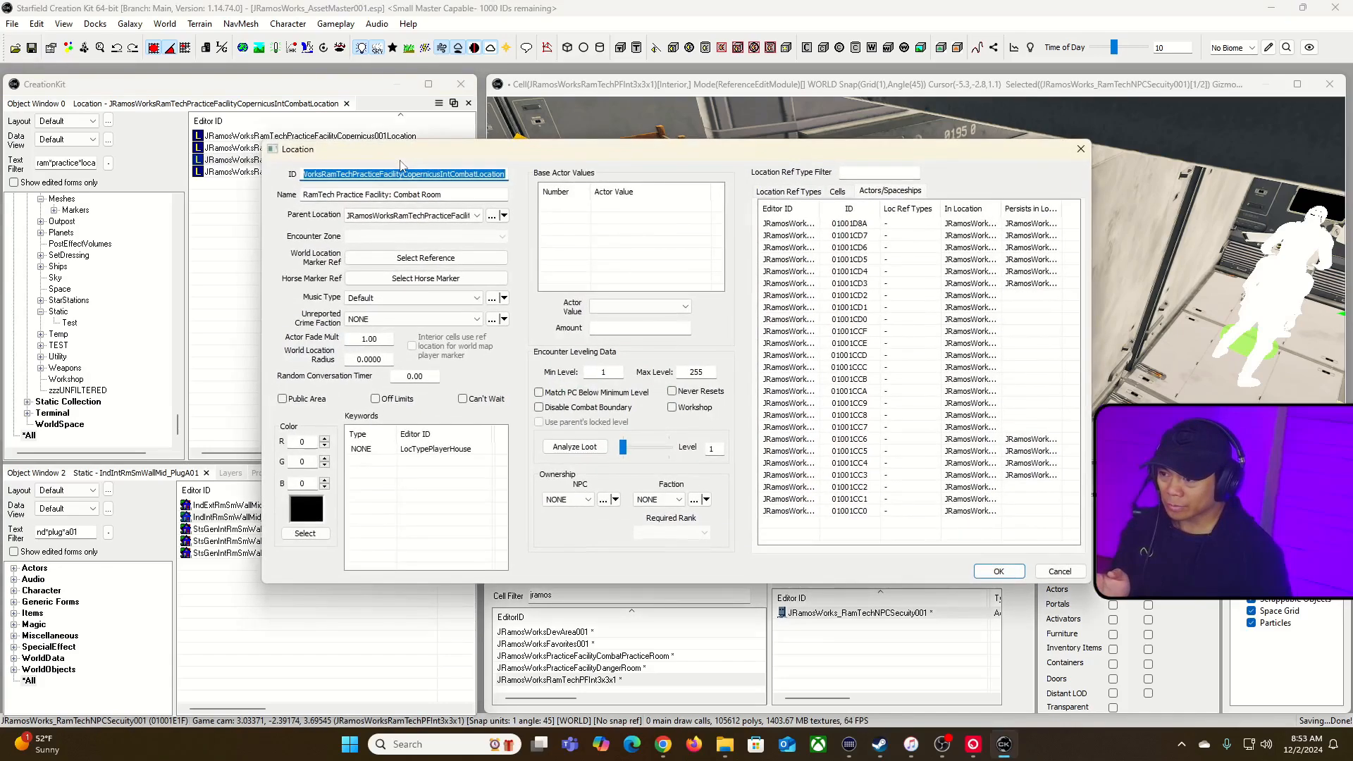
pyautogui.click(374, 216)
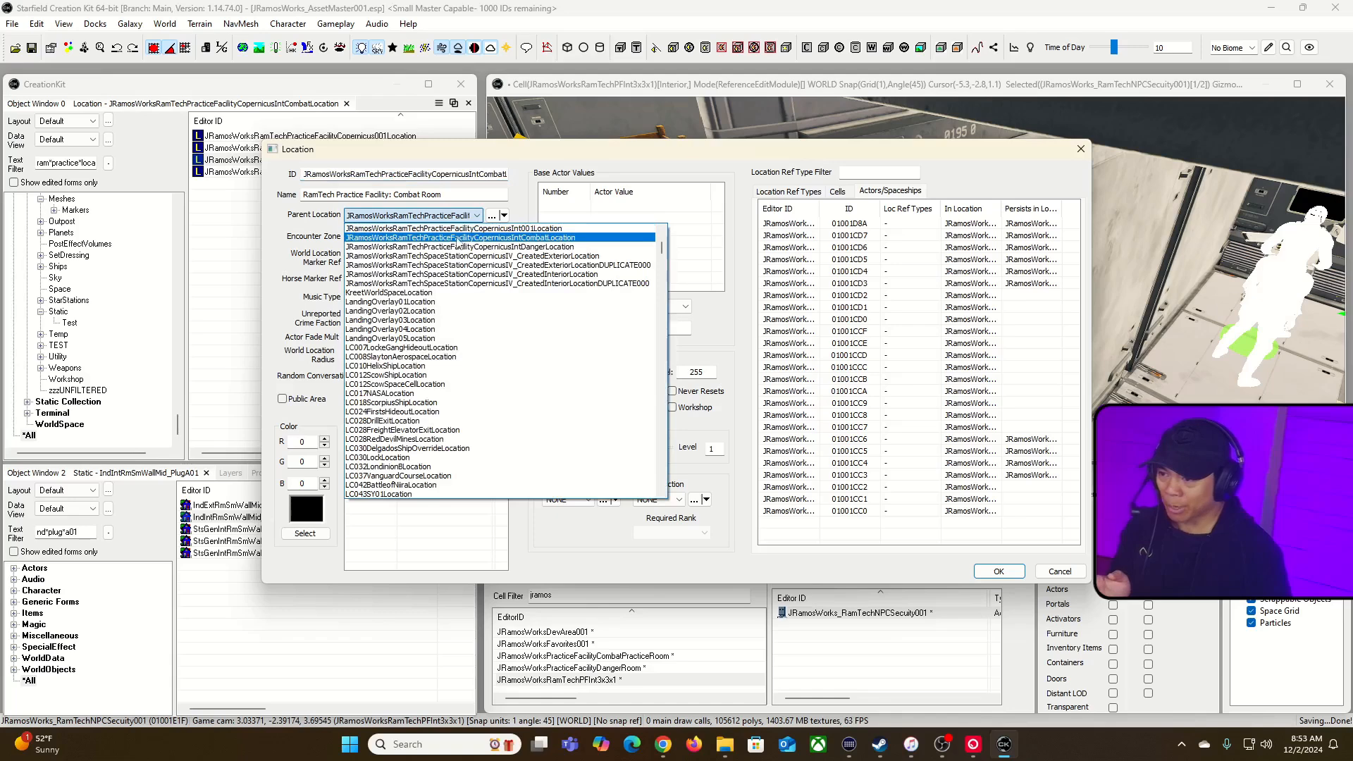
pyautogui.click(311, 231)
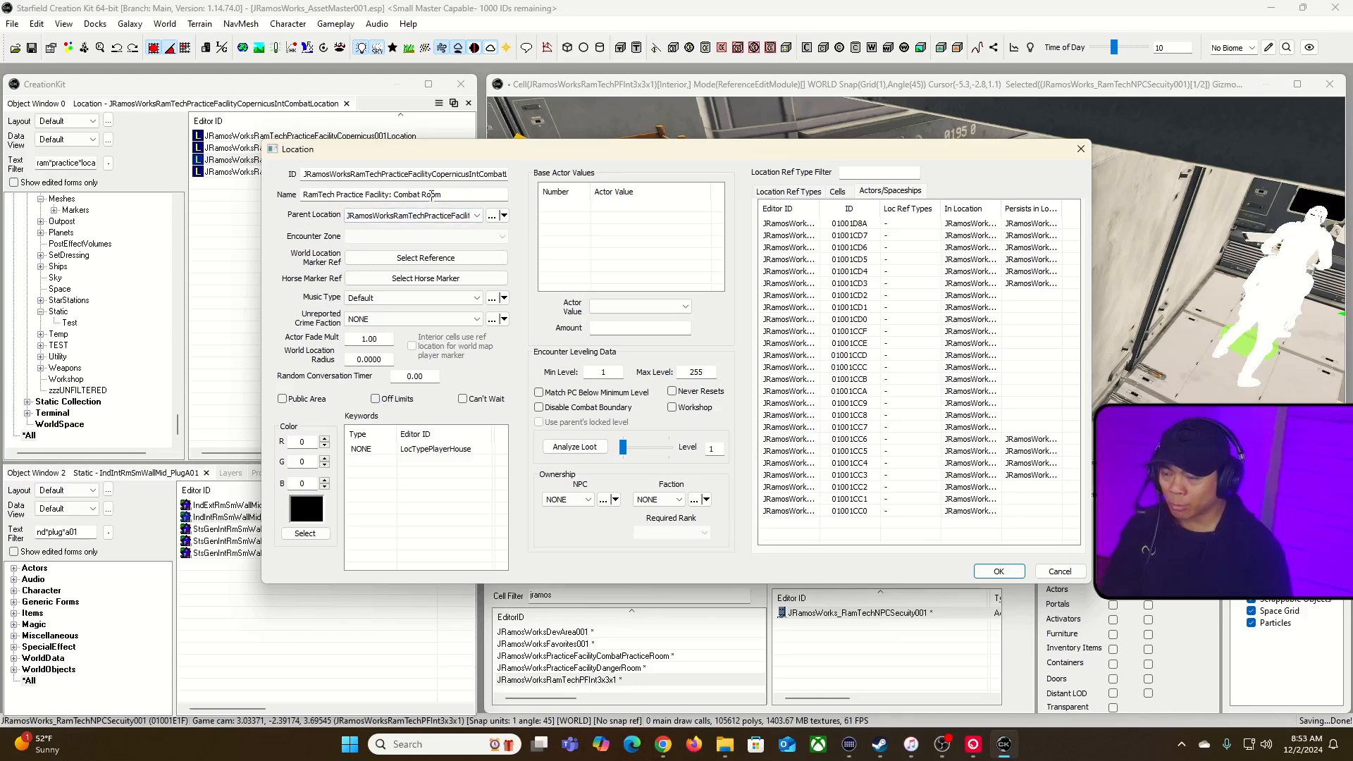
pyautogui.click(999, 571)
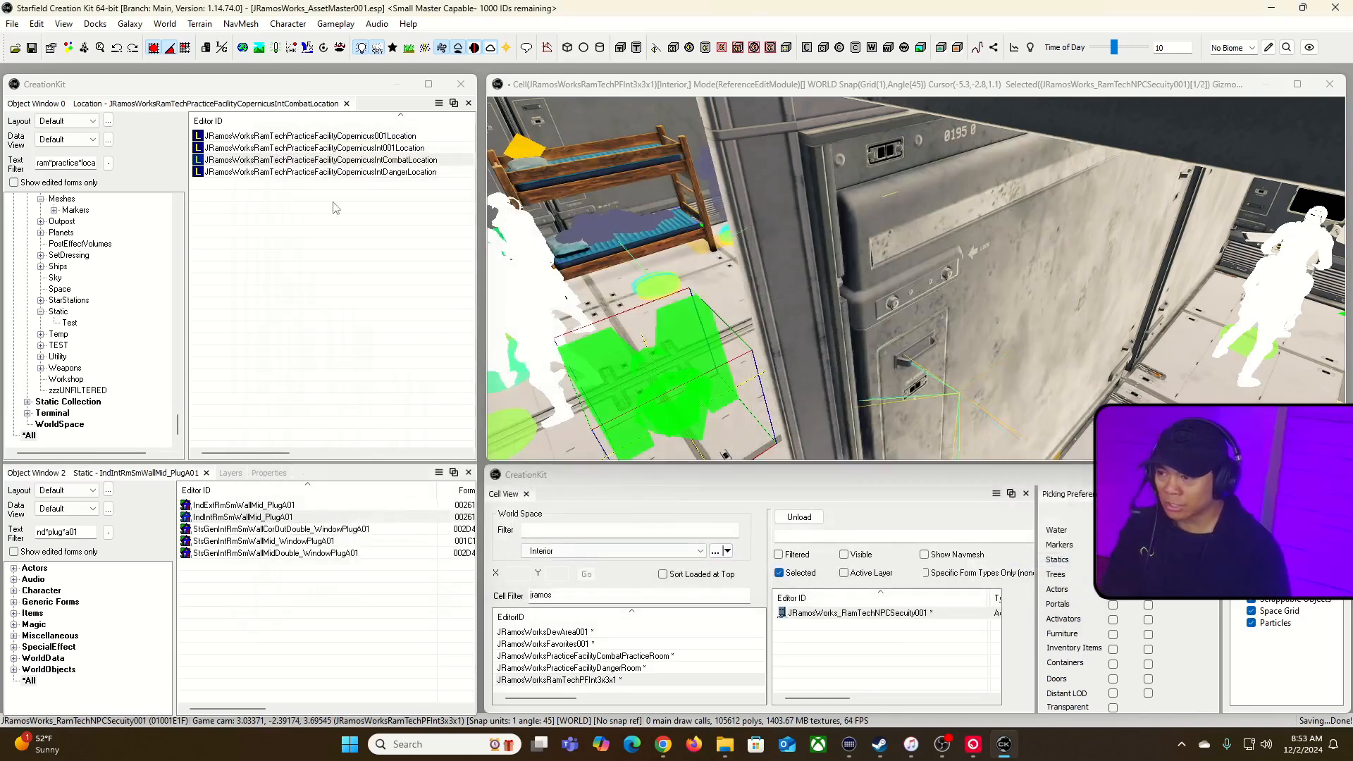
# - Check the CopernicusInt001 location's parent location and set its ownership faction to NONE
pyautogui.click(394, 151)
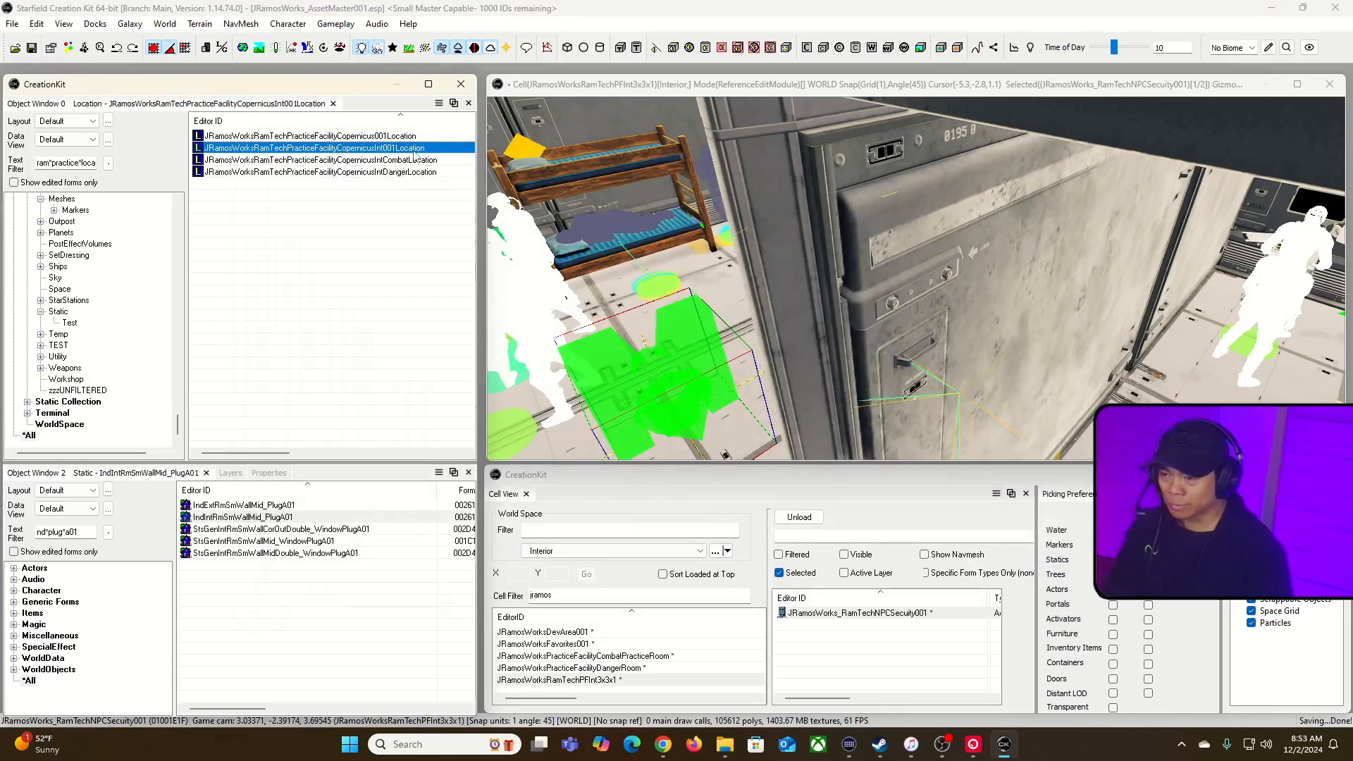
pyautogui.doubleClick(415, 151)
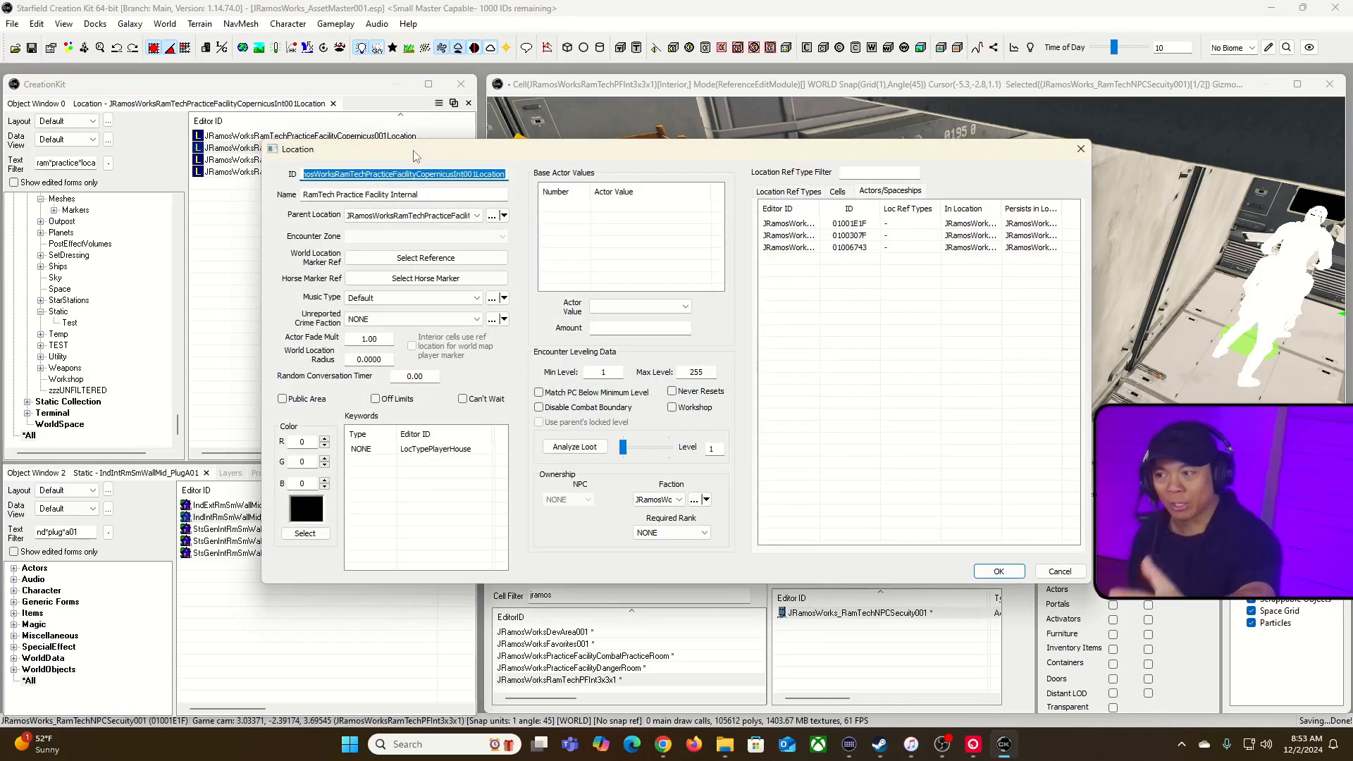
pyautogui.click(468, 217)
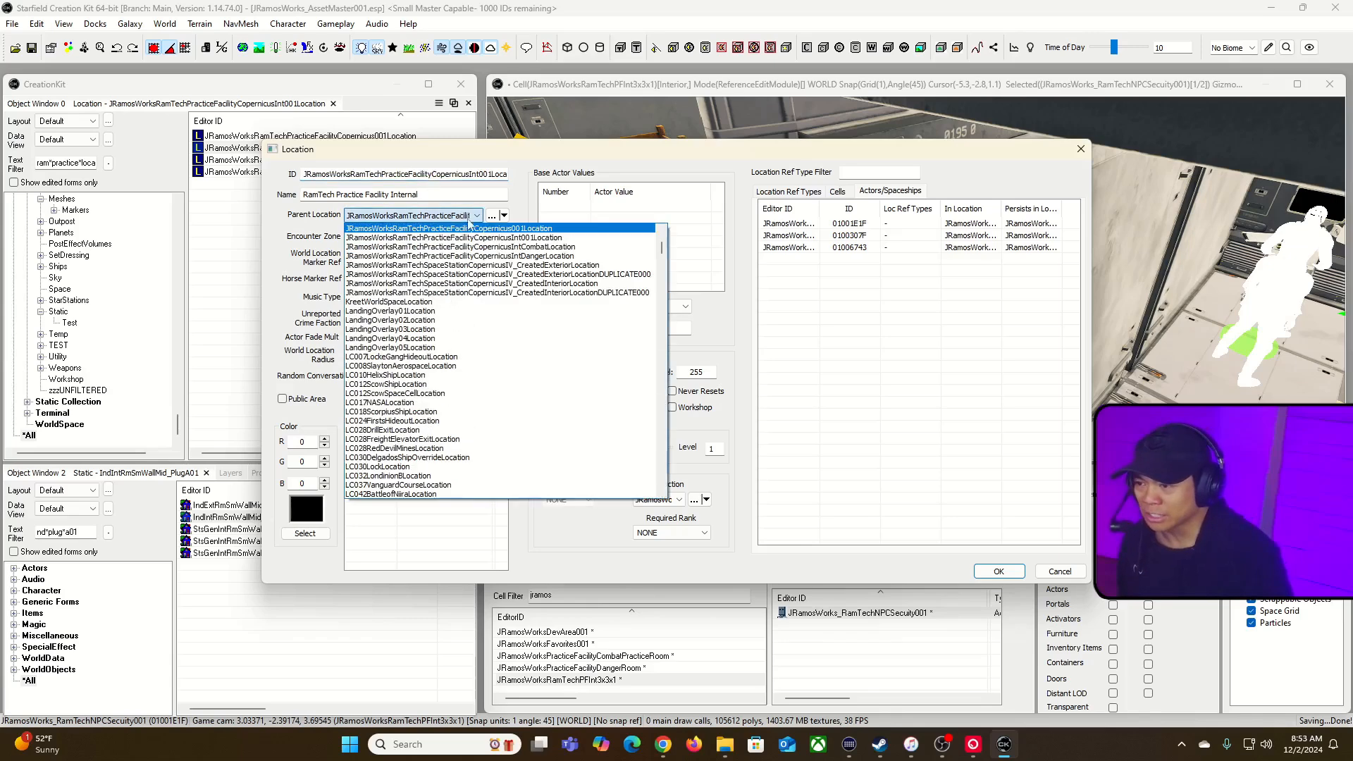
pyautogui.click(314, 221)
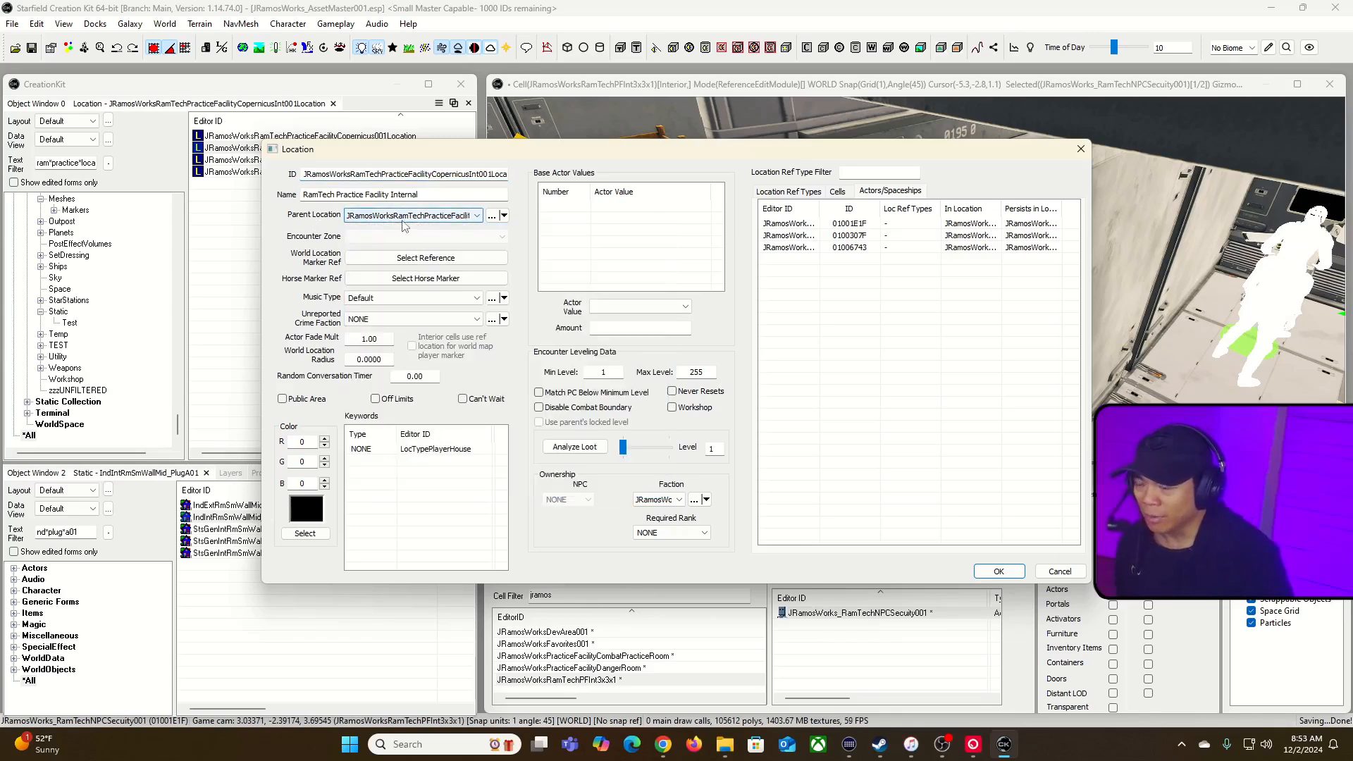
pyautogui.click(678, 500)
pyautogui.moveTo(875, 320); pyautogui.dragTo(853, 227)
pyautogui.click(851, 223)
pyautogui.click(979, 573)
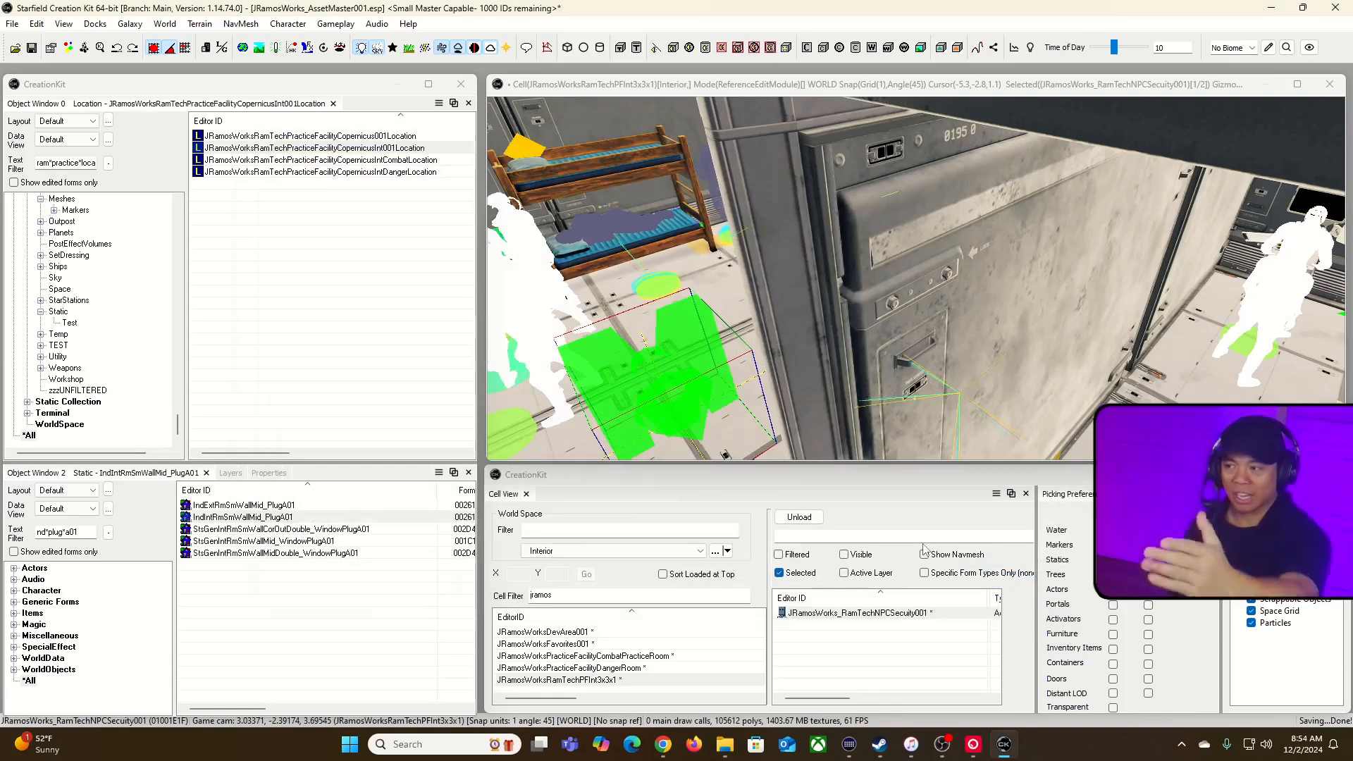
# - Review the Public Area, Can't Wait and ownership settings of the exterior Copernicus001 location
pyautogui.click(402, 137)
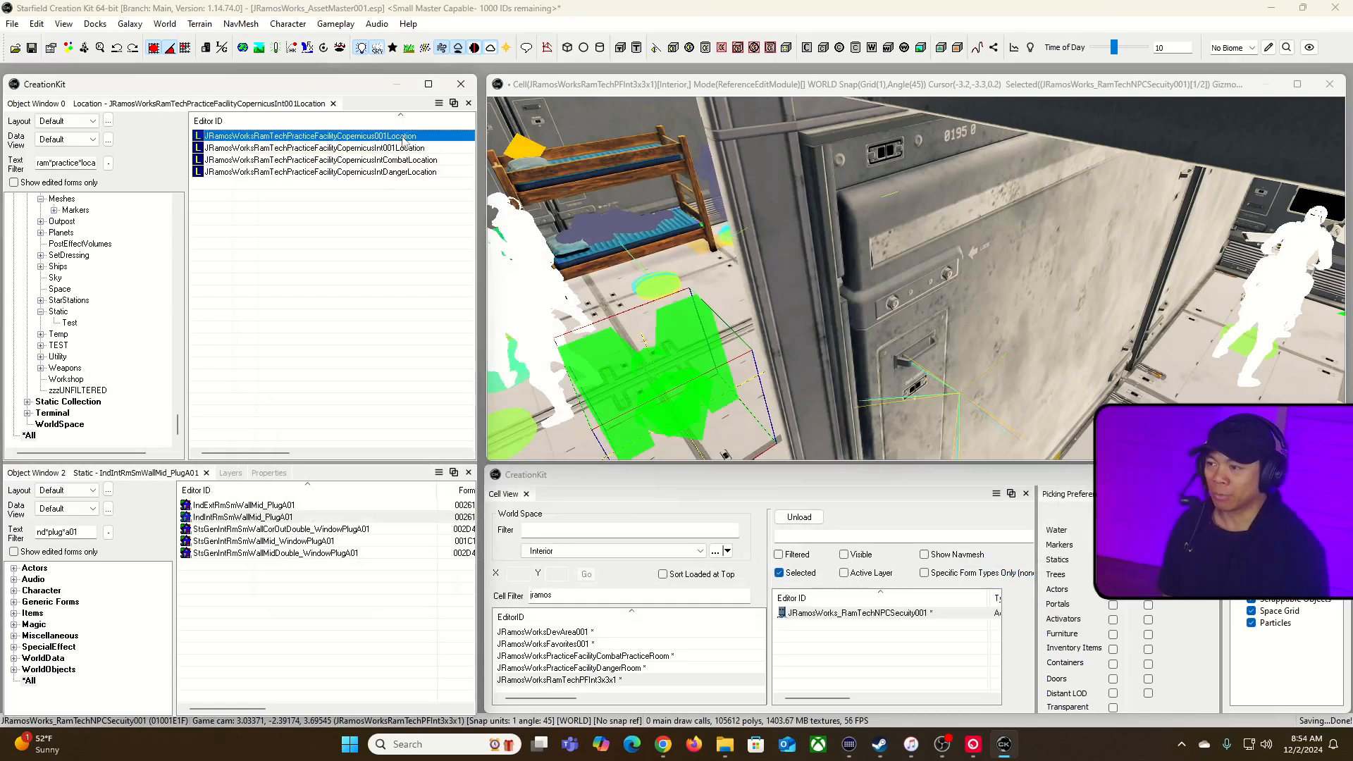
pyautogui.press('Delete')
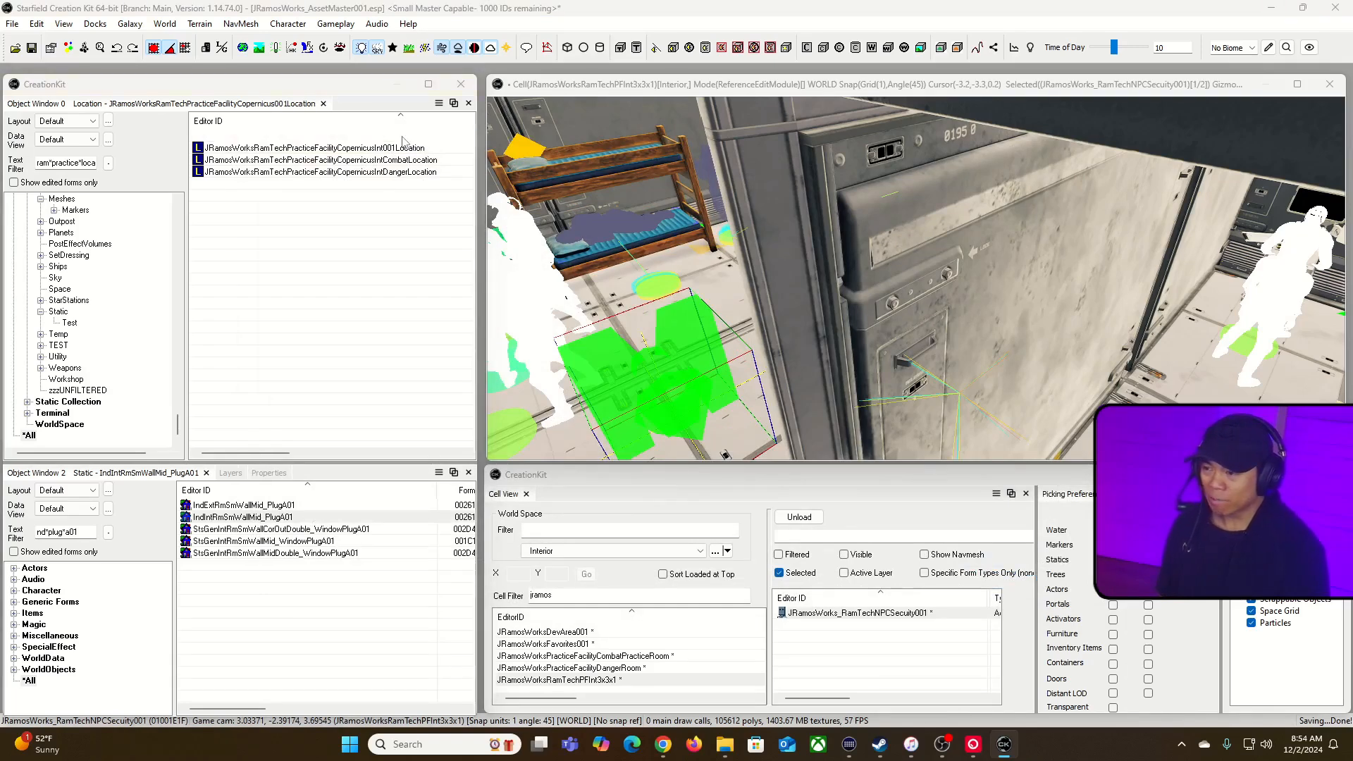
pyautogui.doubleClick(403, 141)
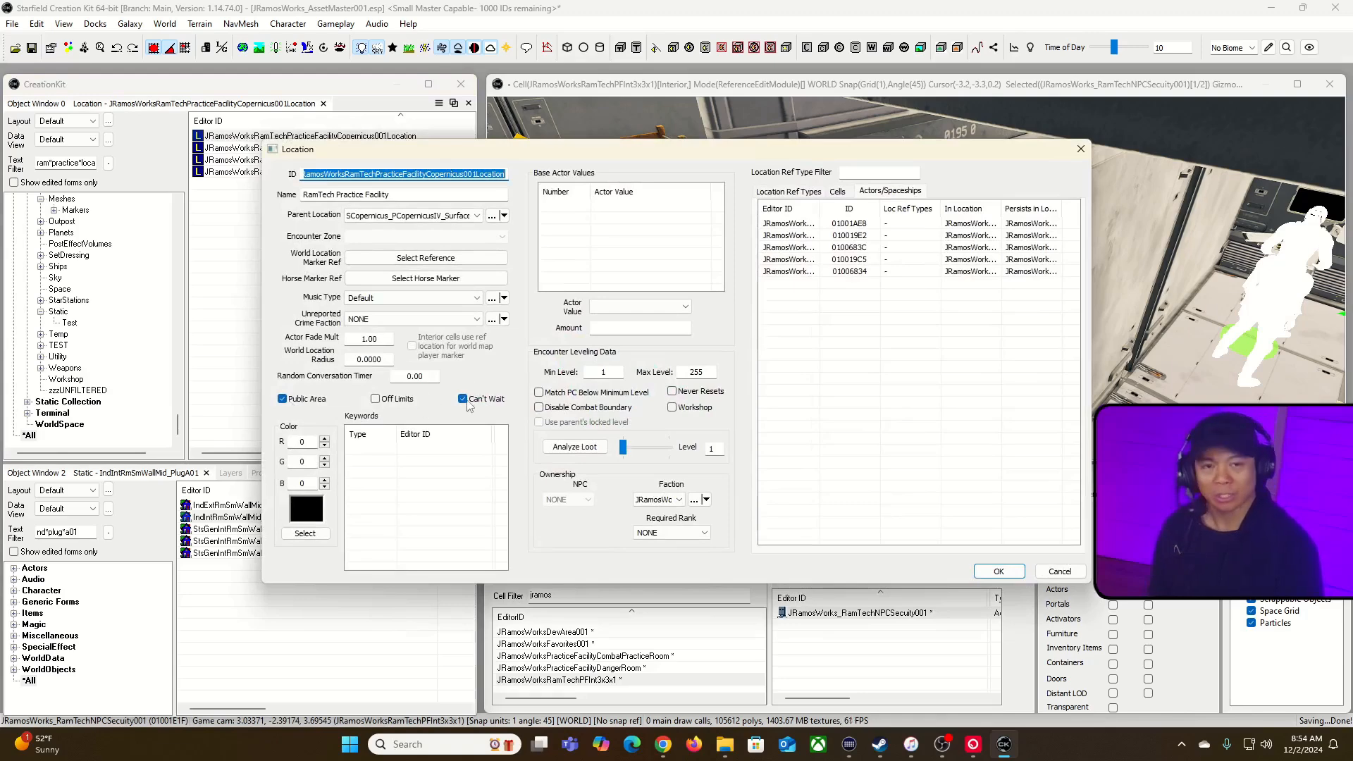
pyautogui.click(978, 571)
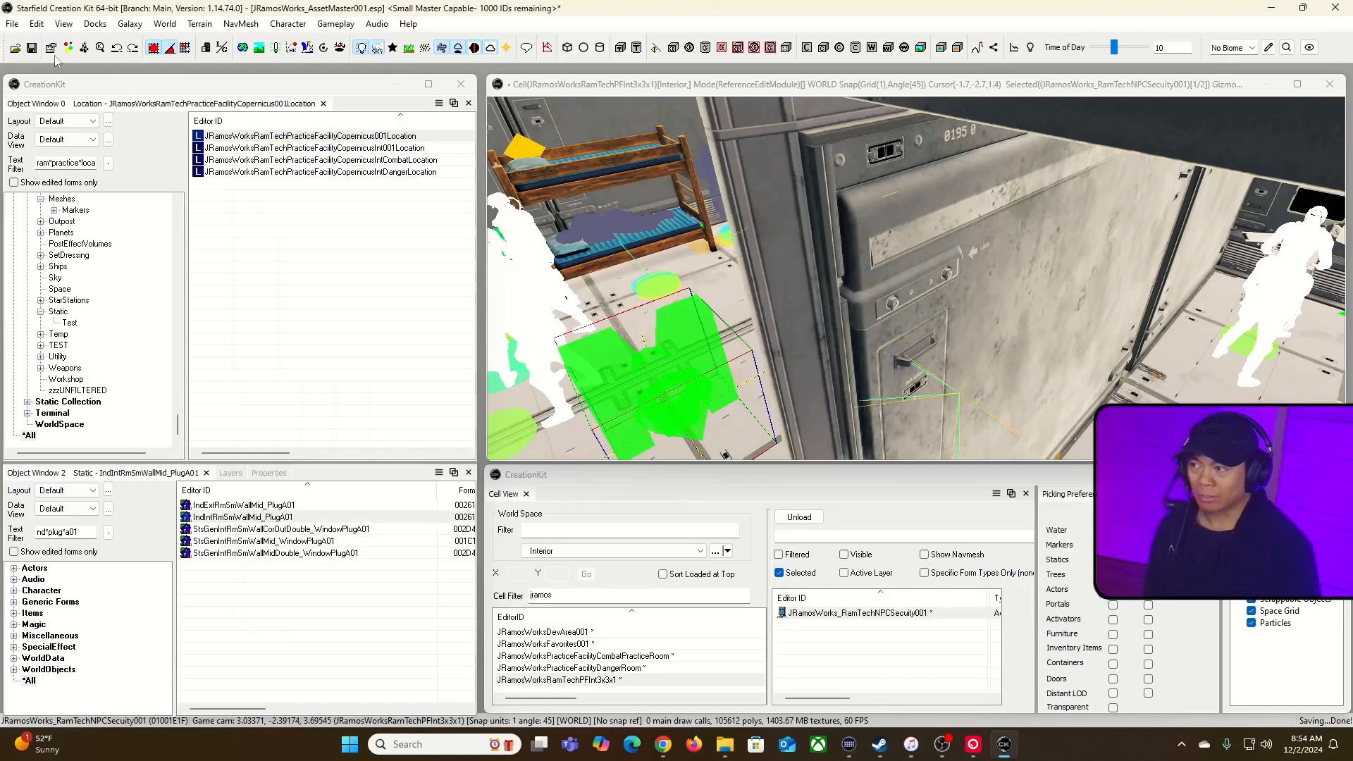
# - Switch to Starfield and enter the RamTech Practice Facility interior through the floor hatch
pyautogui.hotkey('alt', 'Tab')
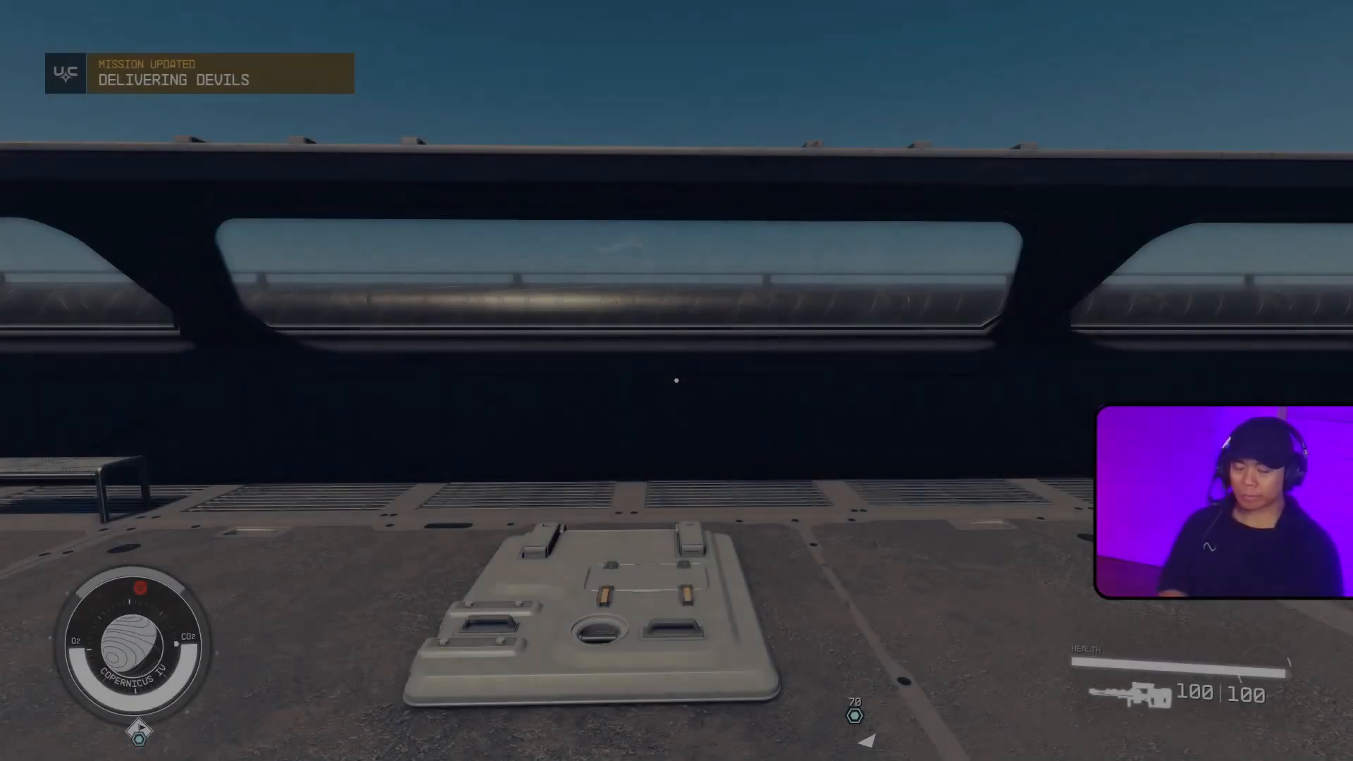
pyautogui.press('w')
pyautogui.press('w')
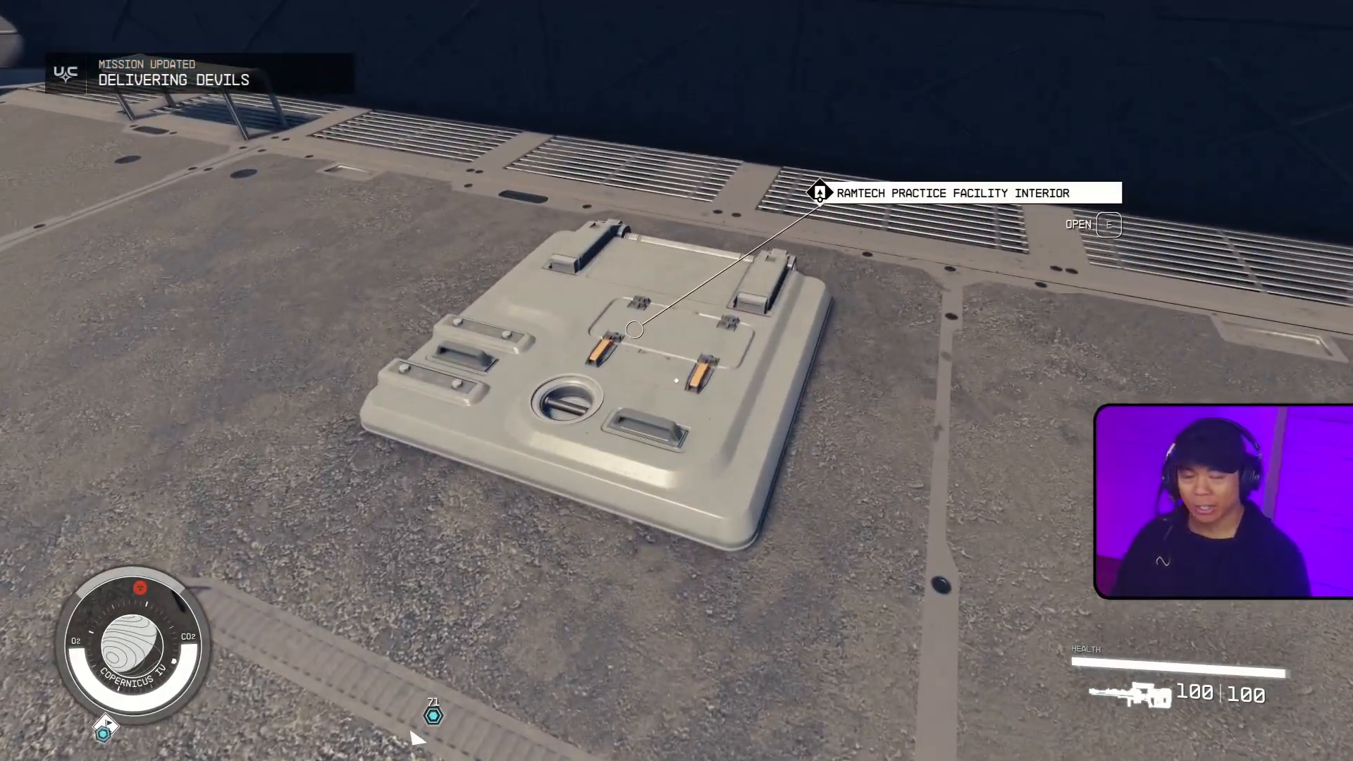
pyautogui.press('e')
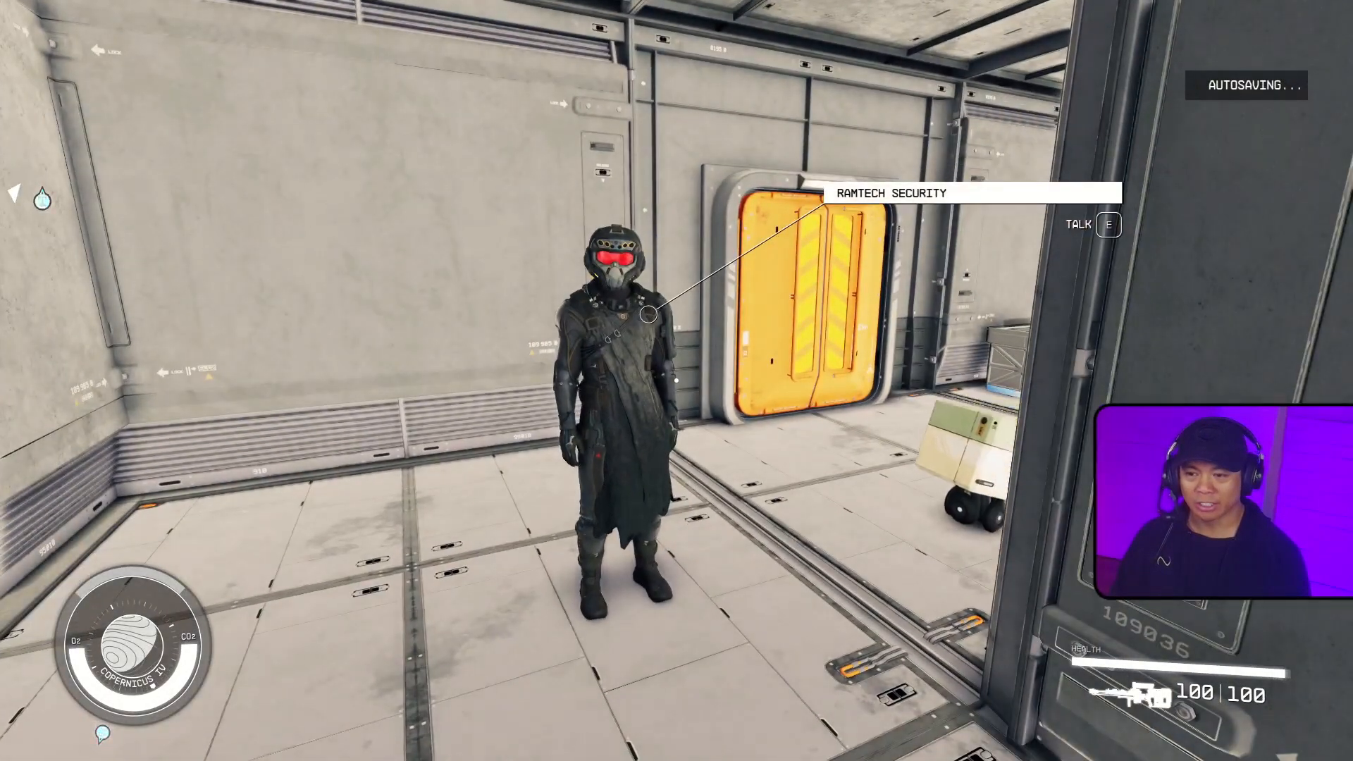
# - Walk around the RamTech Security guard to the orange door and enter the Combat Room
pyautogui.press('w')
pyautogui.press('a')
pyautogui.press('a')
pyautogui.press('w')
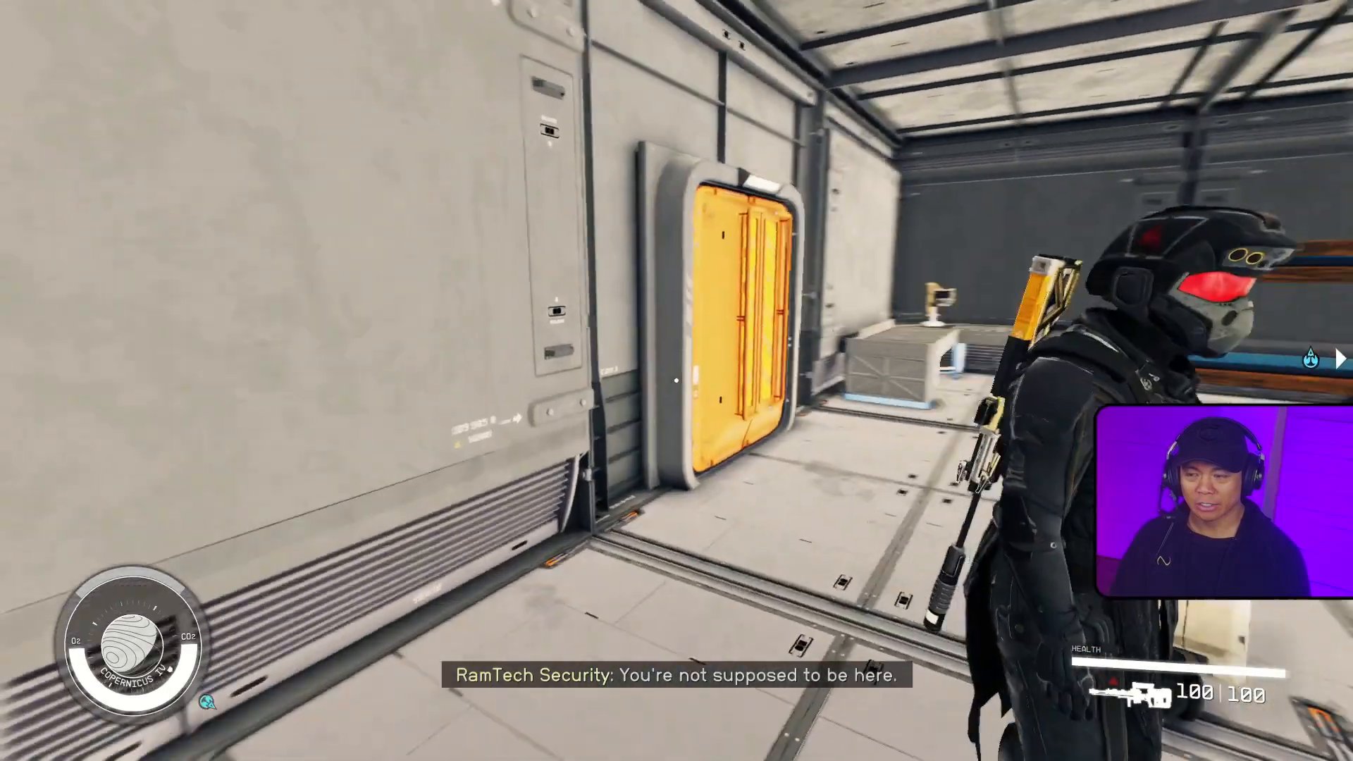
pyautogui.press('w')
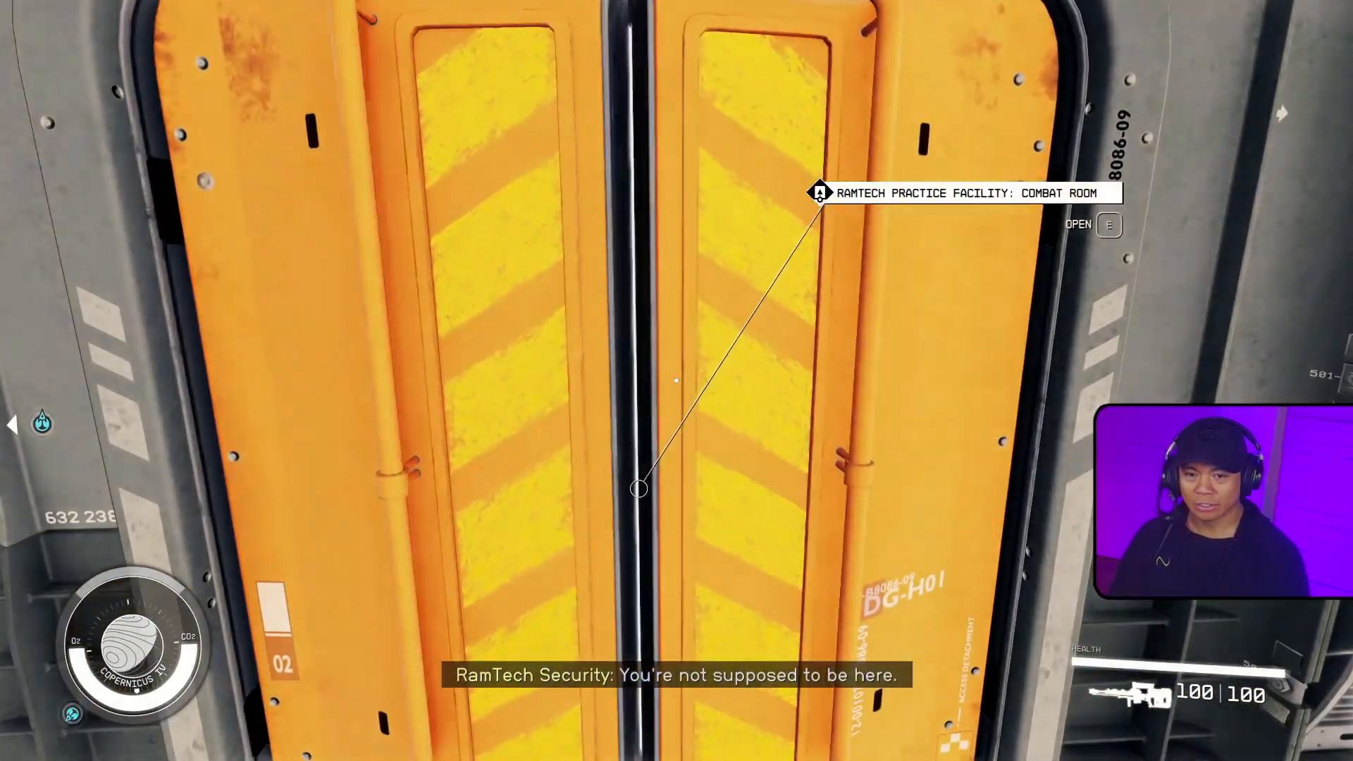
pyautogui.press('e')
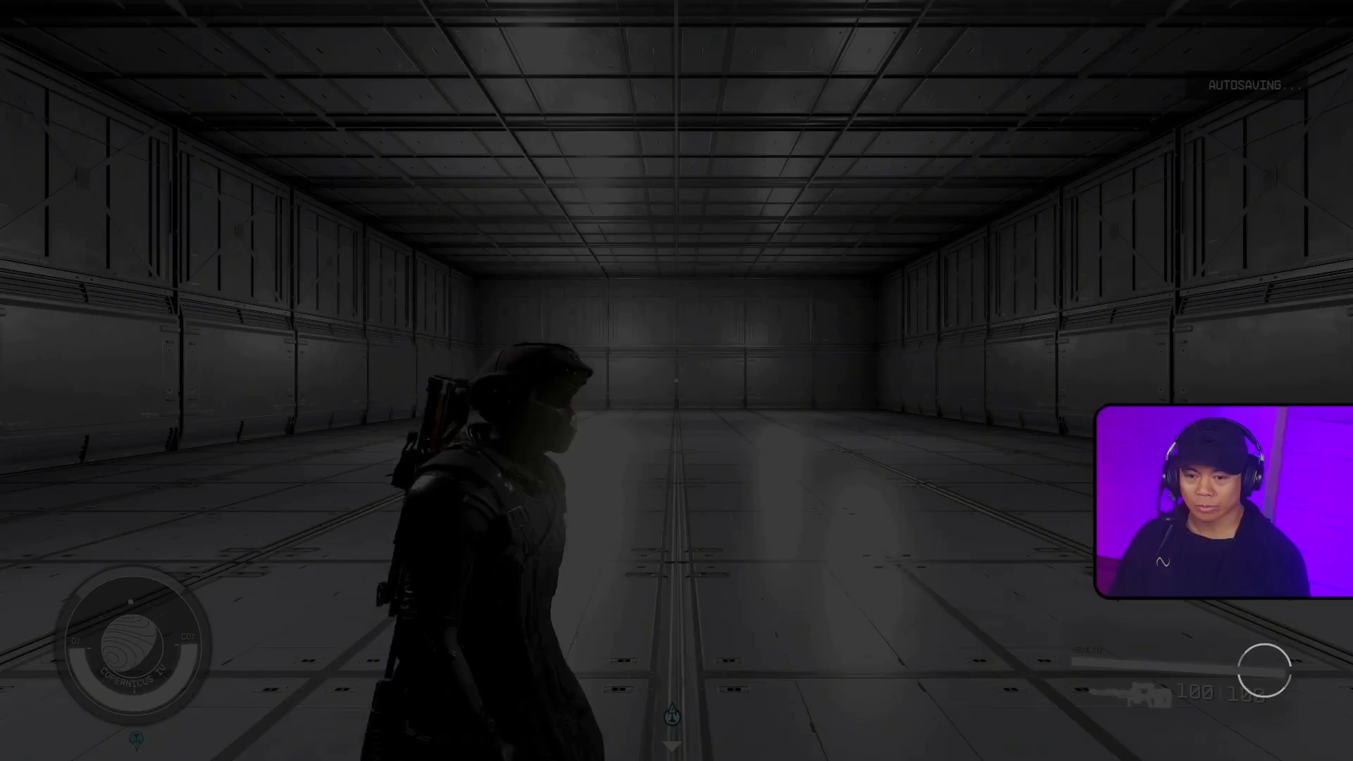
# - Switch to the Creation Kit and try setting the Copernicus001 location's ownership faction to NONE
pyautogui.hotkey('alt', 'Tab')
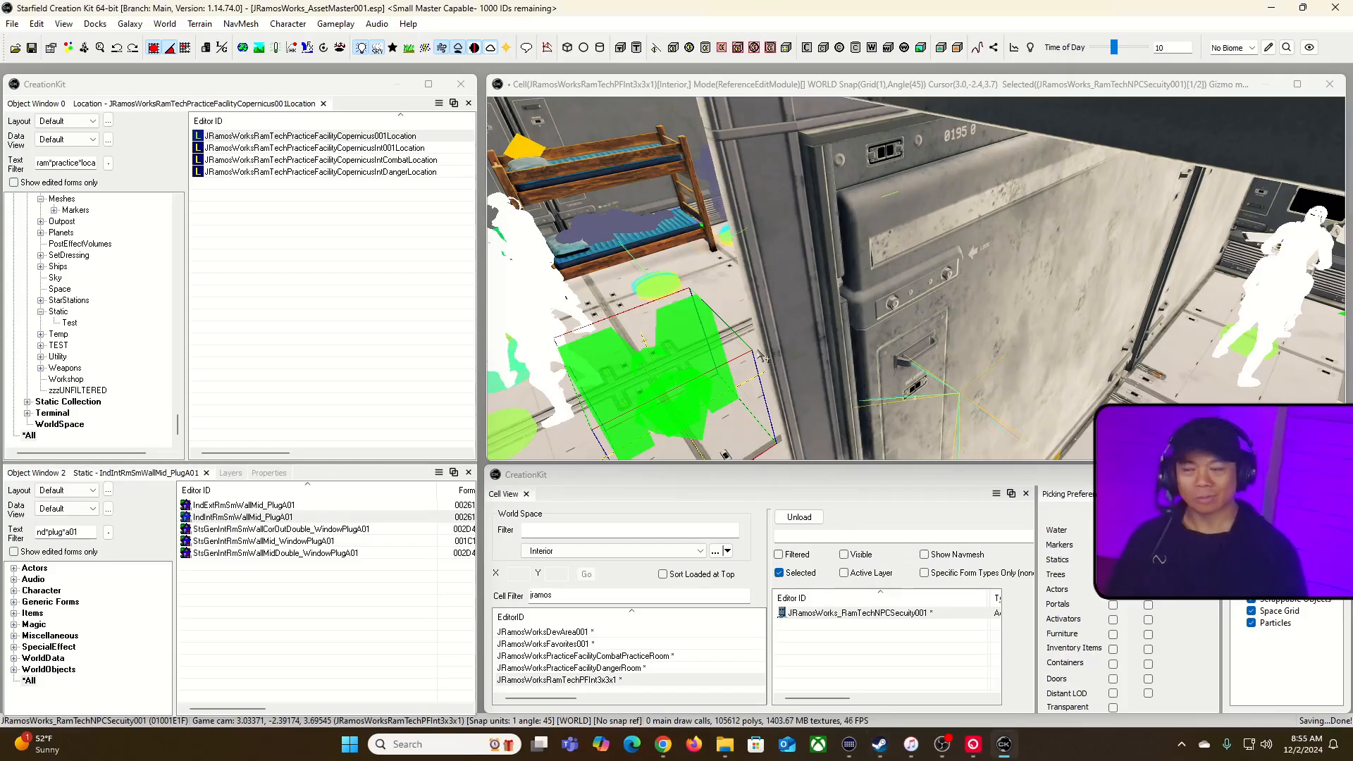
pyautogui.click(373, 137)
pyautogui.press('Delete')
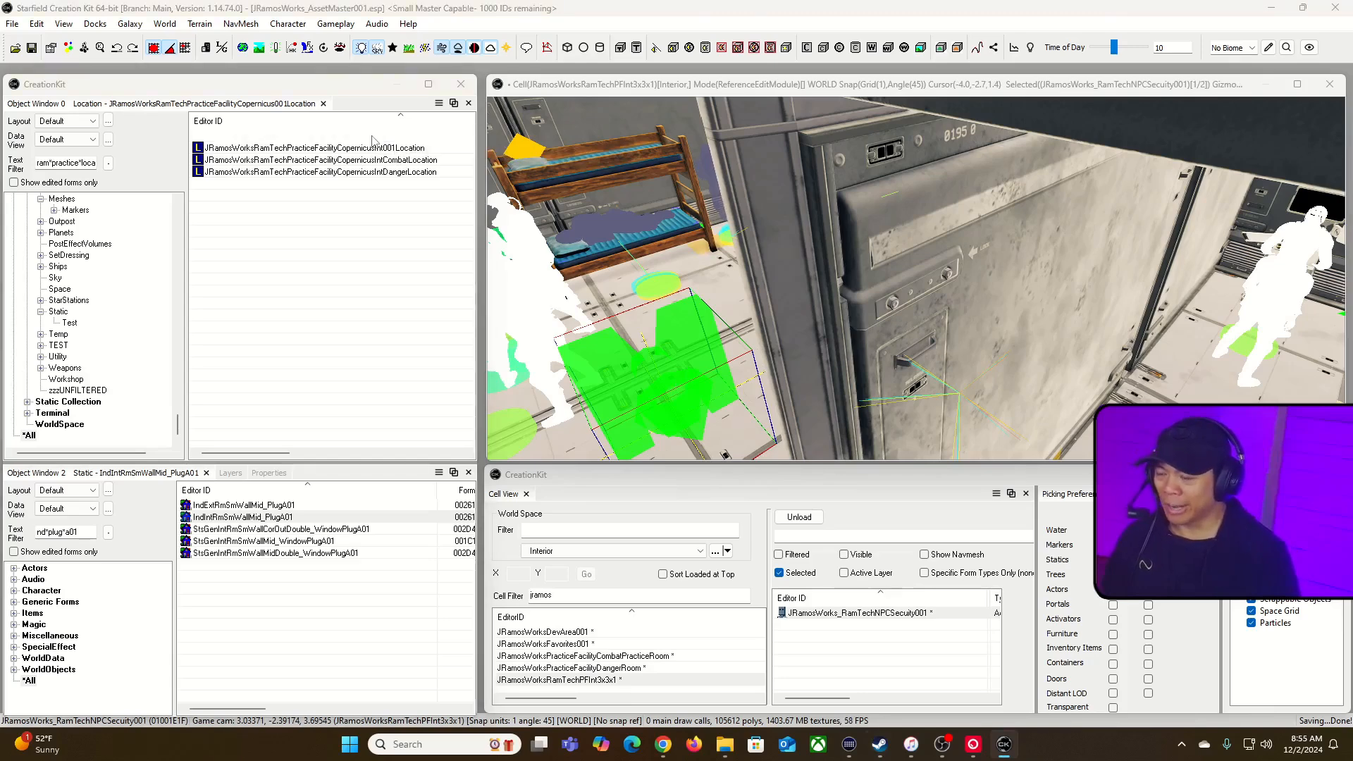
pyautogui.doubleClick(373, 137)
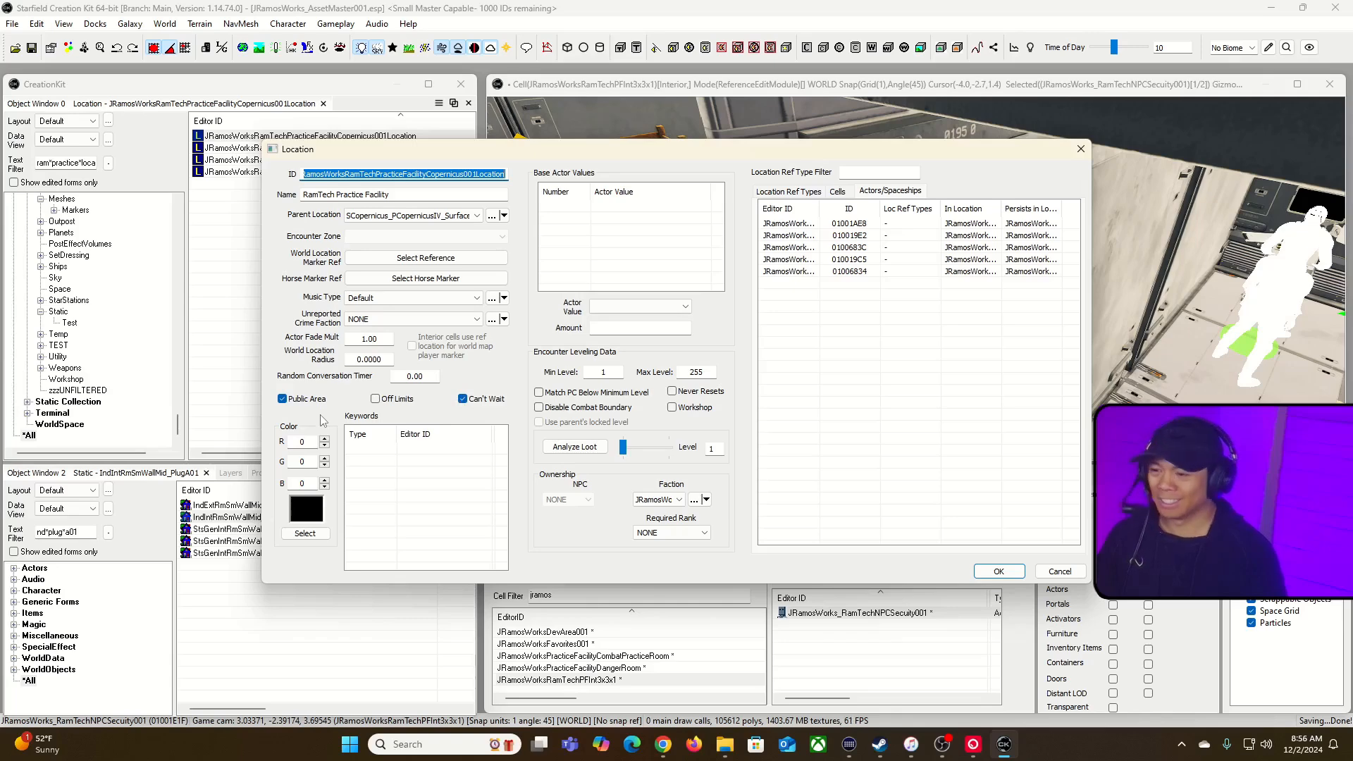
pyautogui.click(654, 501)
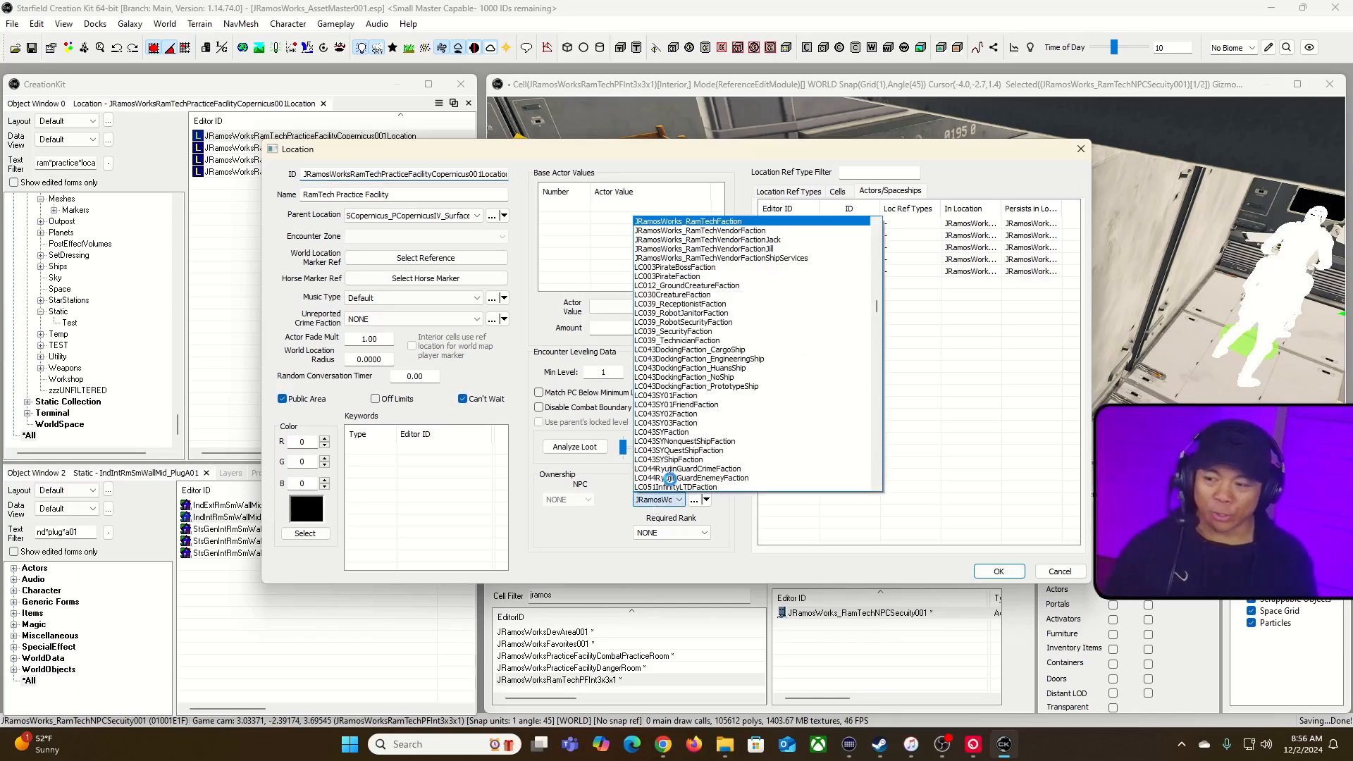
pyautogui.moveTo(876, 309); pyautogui.dragTo(873, 224)
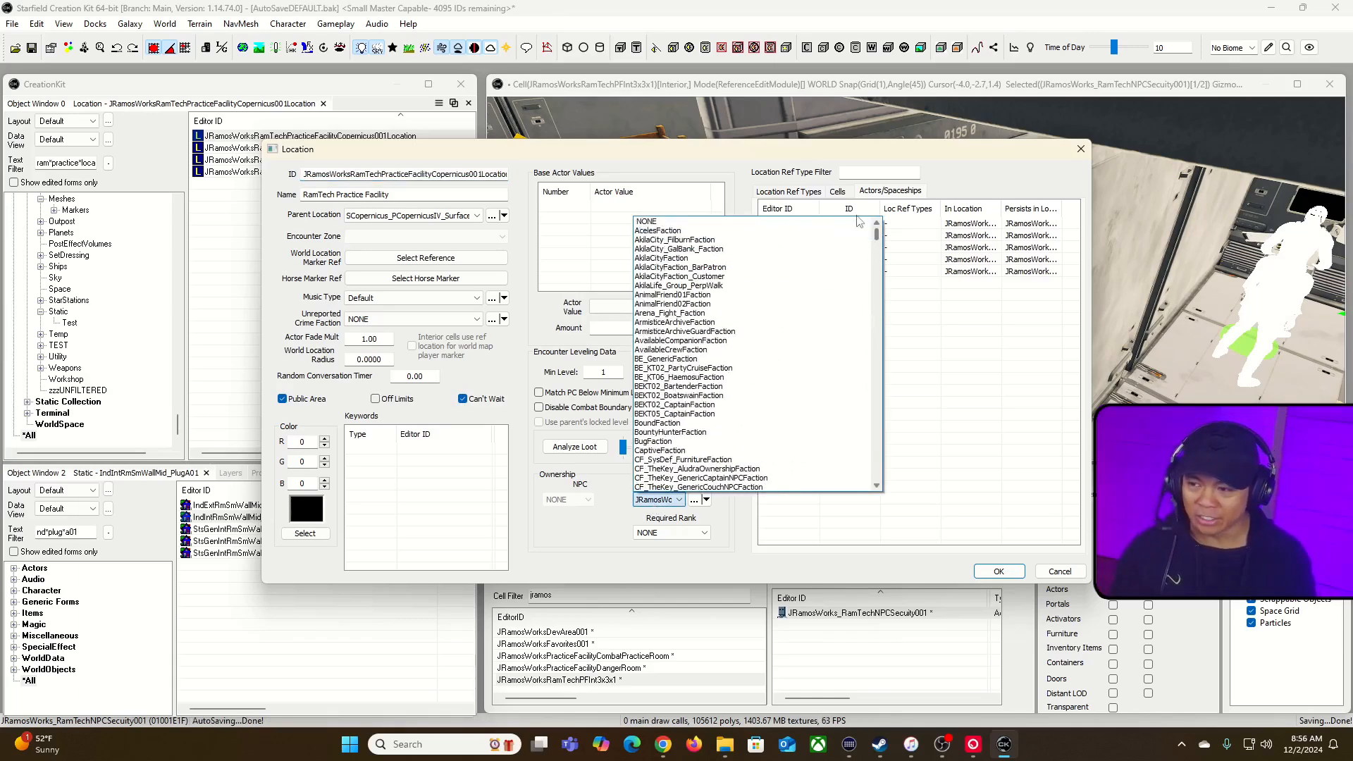
pyautogui.click(859, 222)
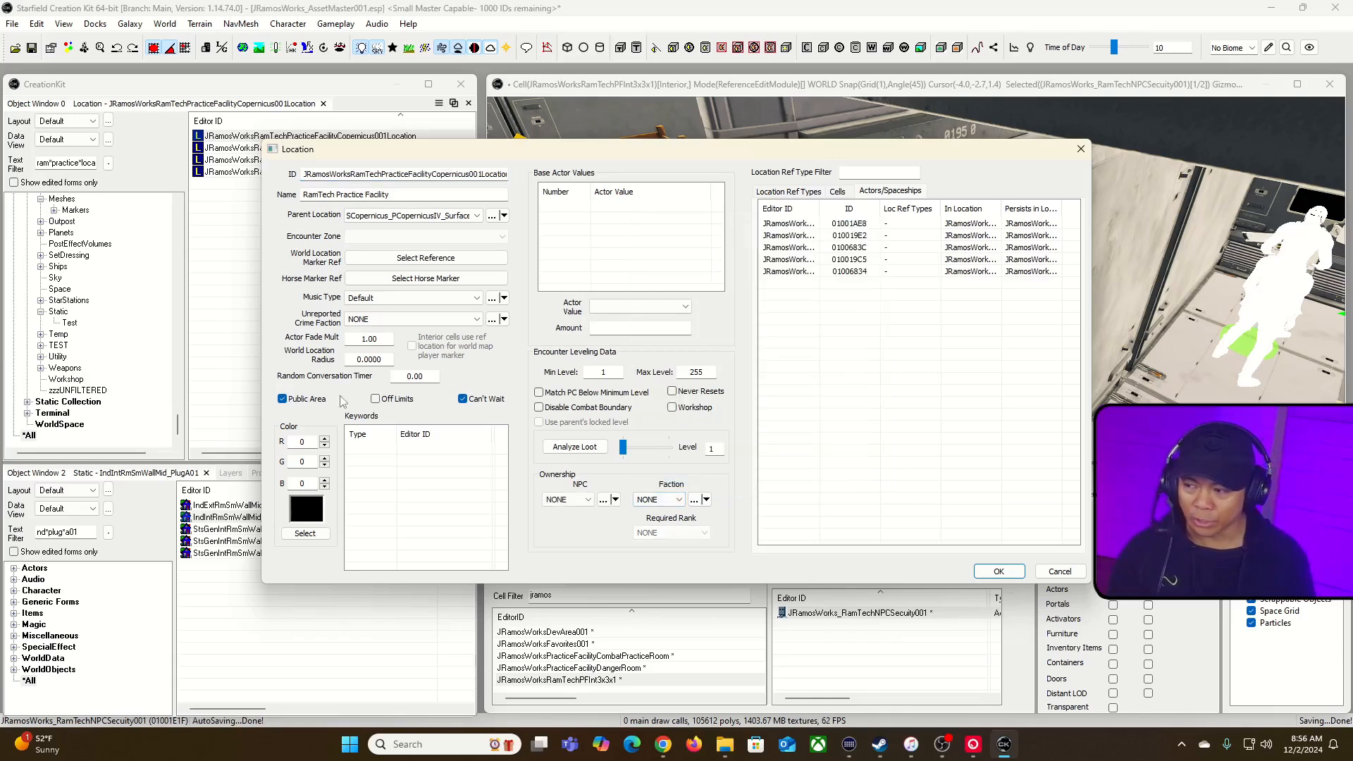
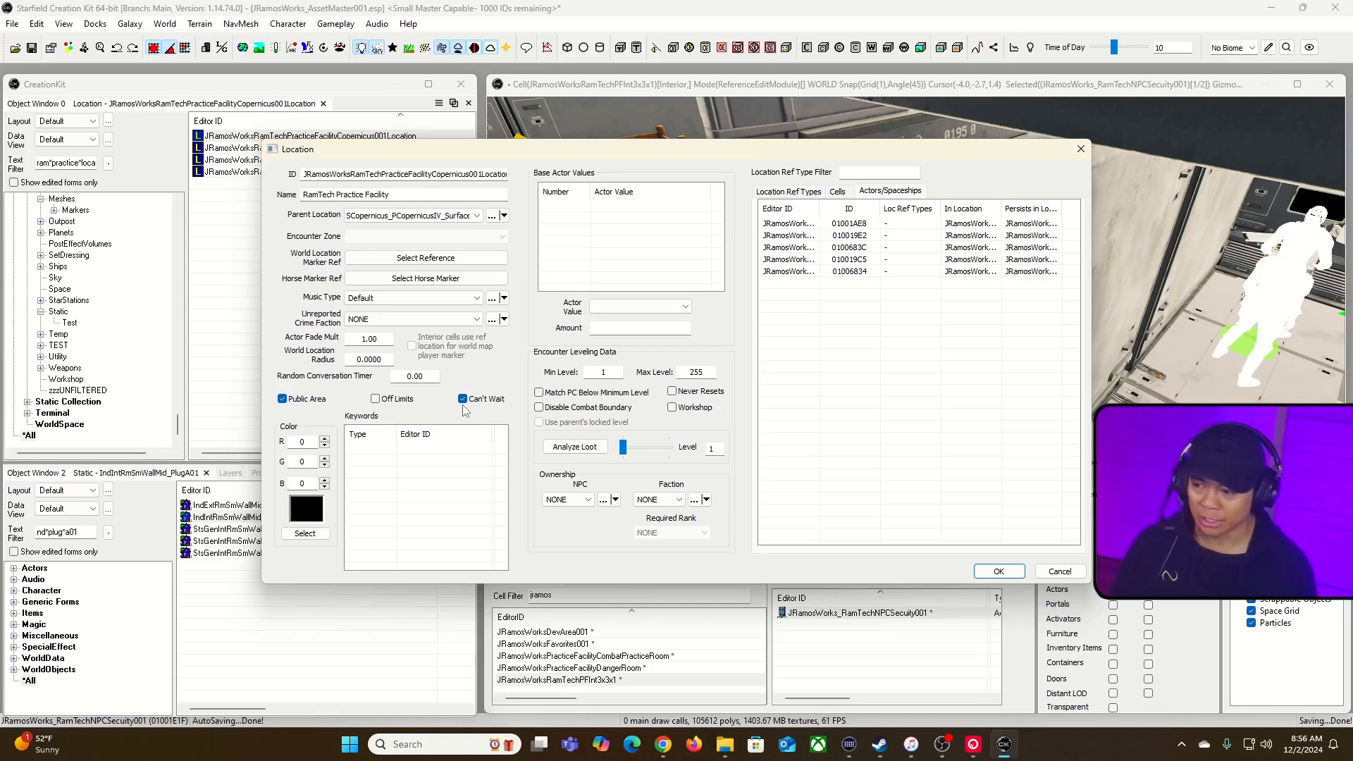
pyautogui.click(1060, 572)
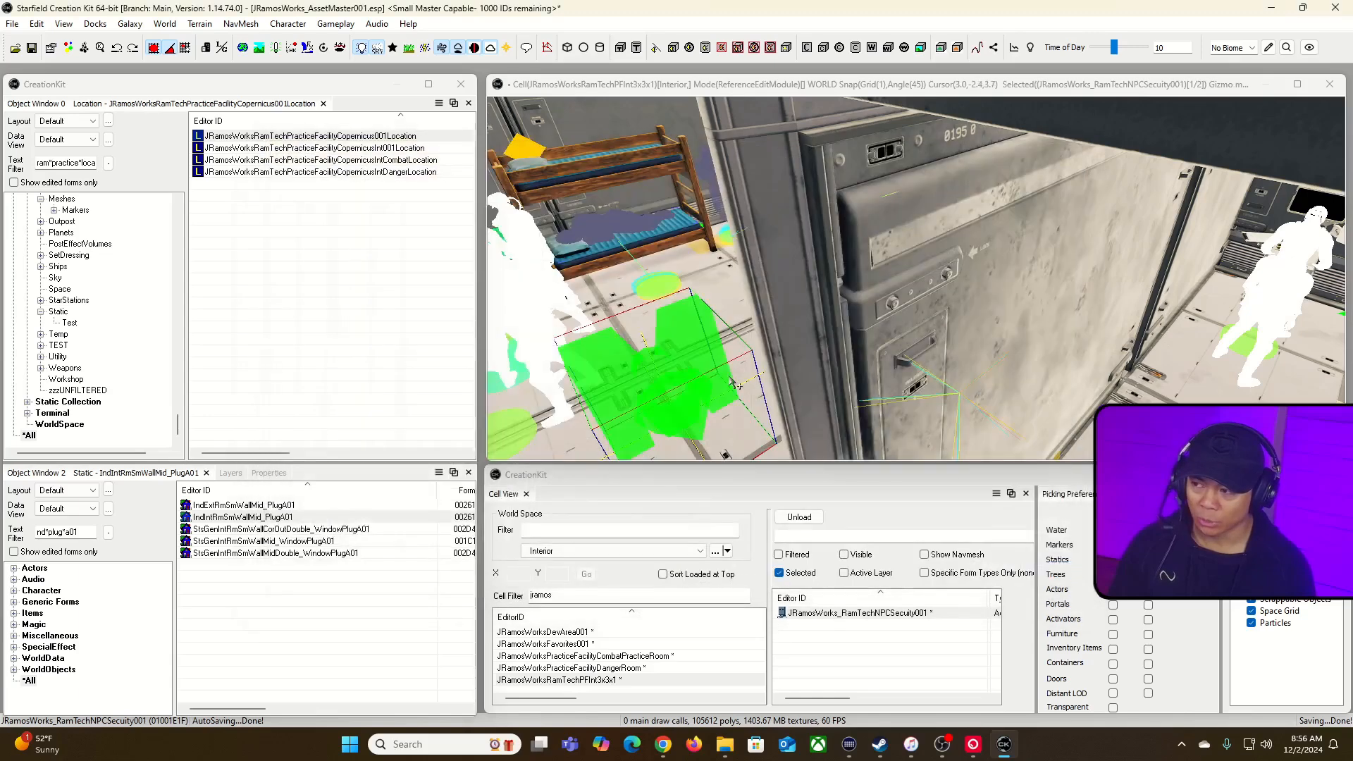
# - Turn on Off Limits for the CopernicusInt001 location
pyautogui.click(372, 148)
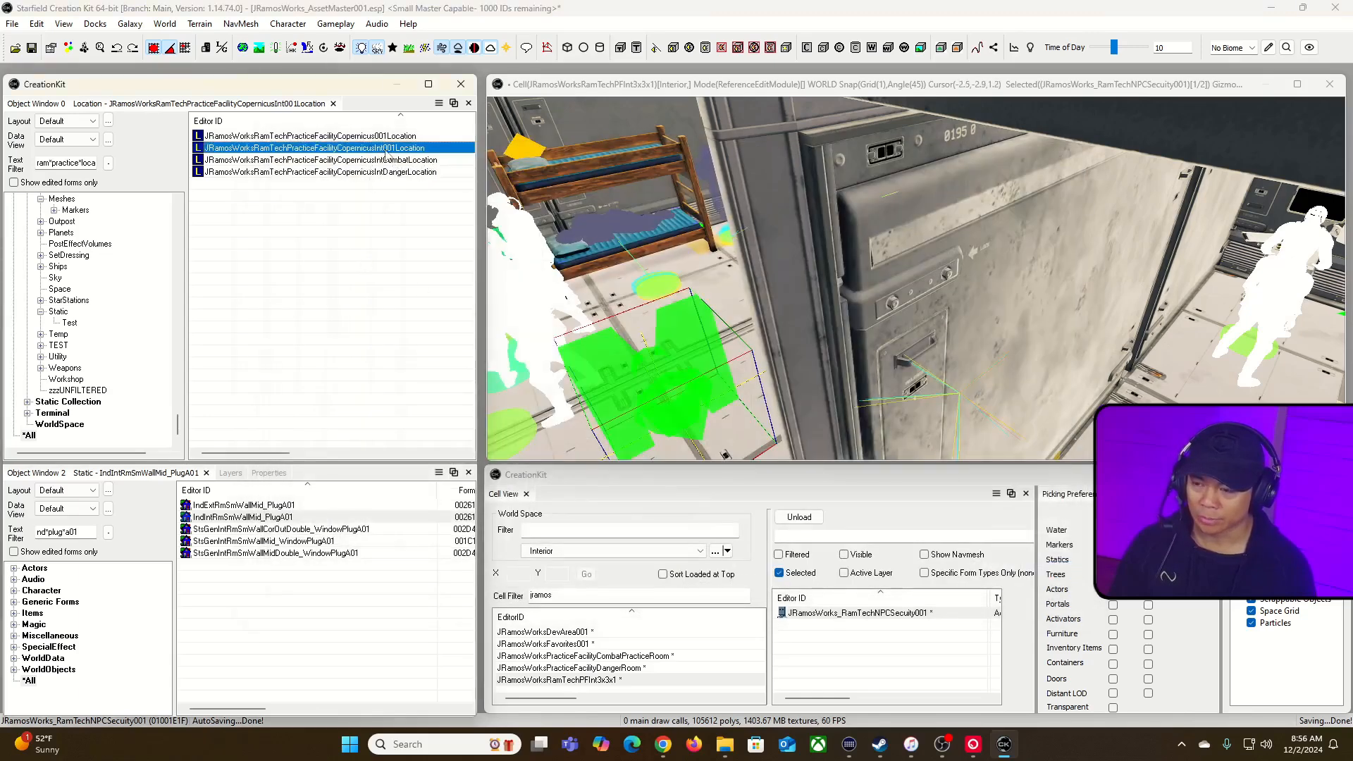
pyautogui.doubleClick(385, 151)
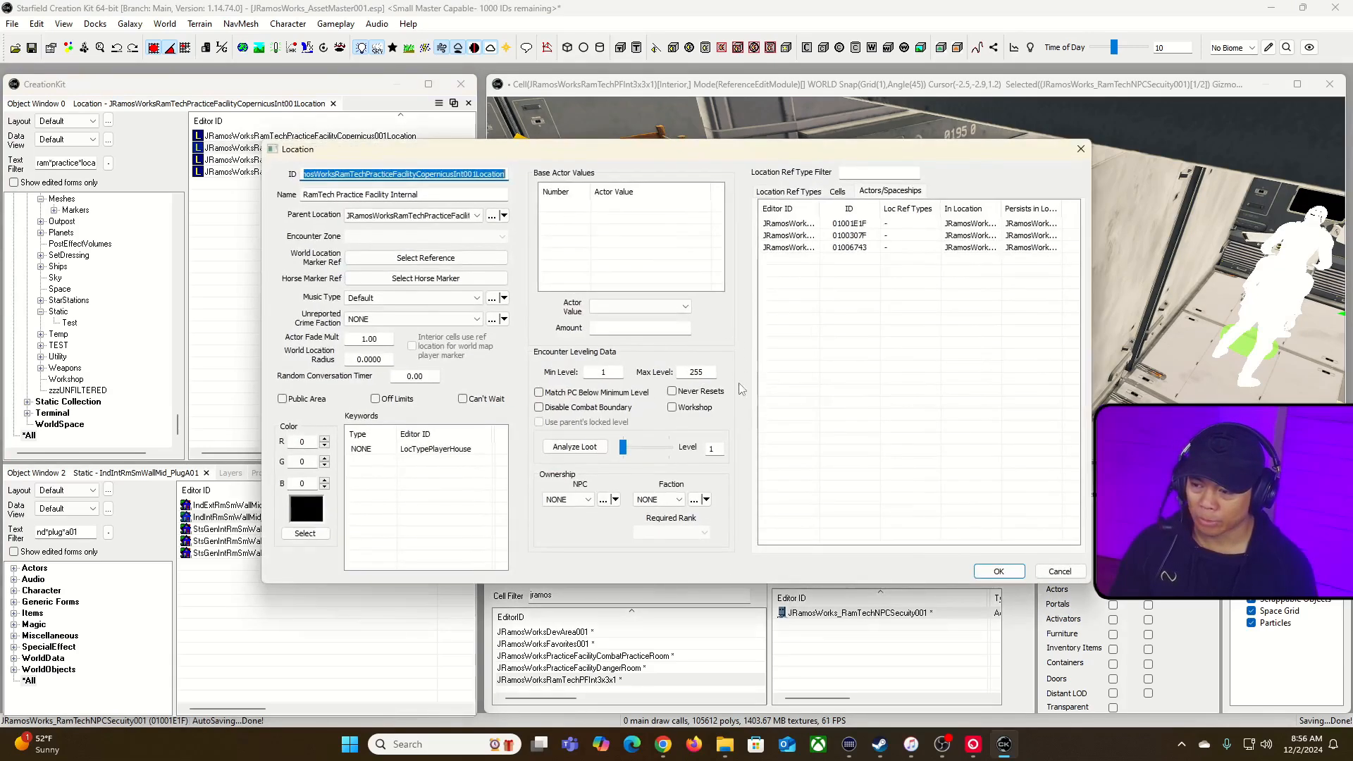
pyautogui.click(376, 399)
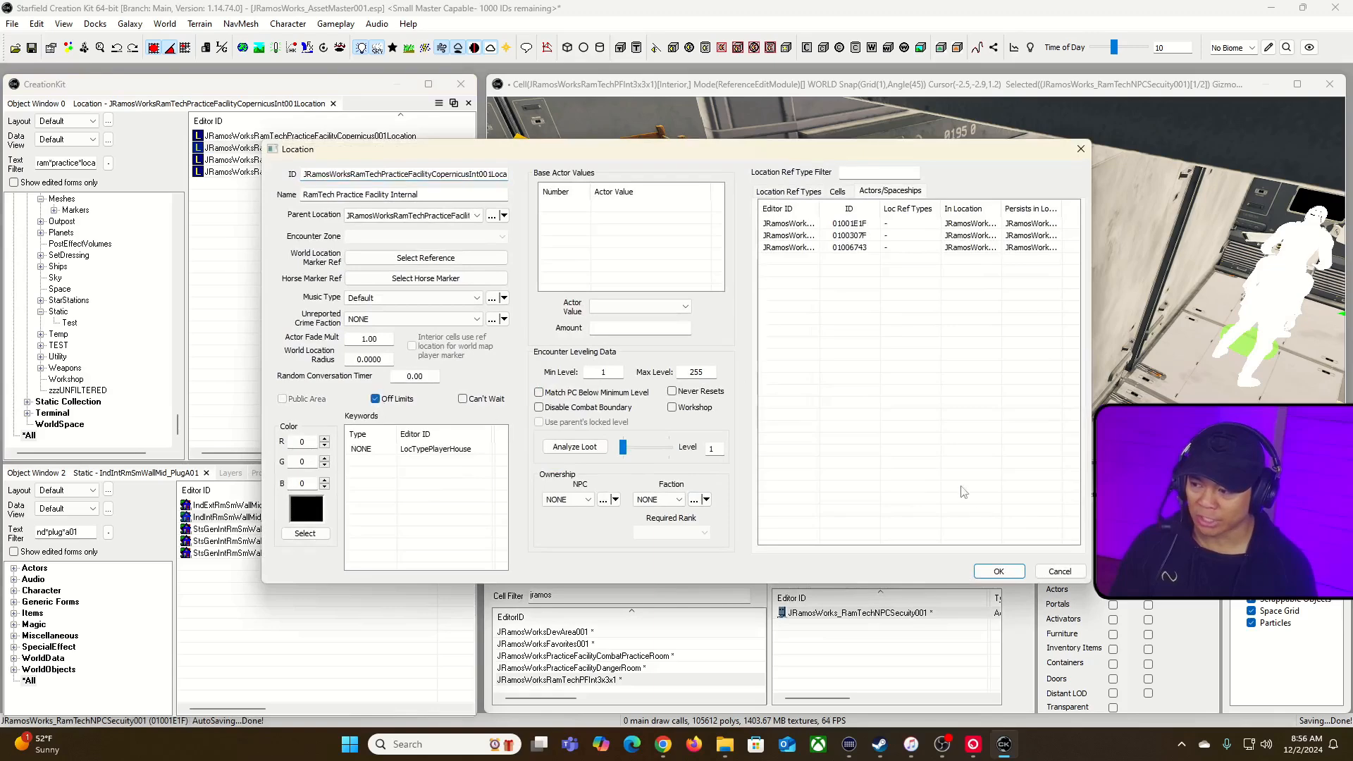
pyautogui.click(999, 571)
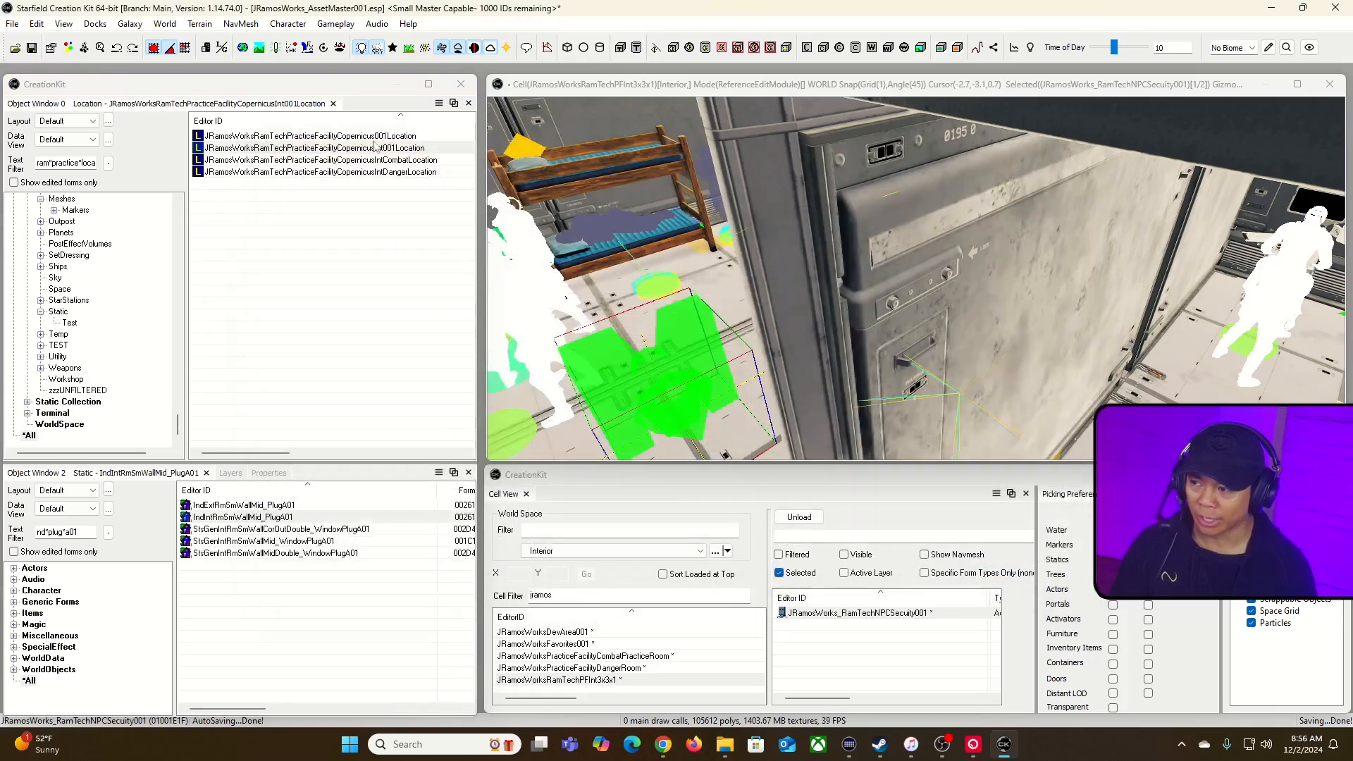
# - Set the Copernicus001 location's ownership faction to NONE
pyautogui.click(378, 137)
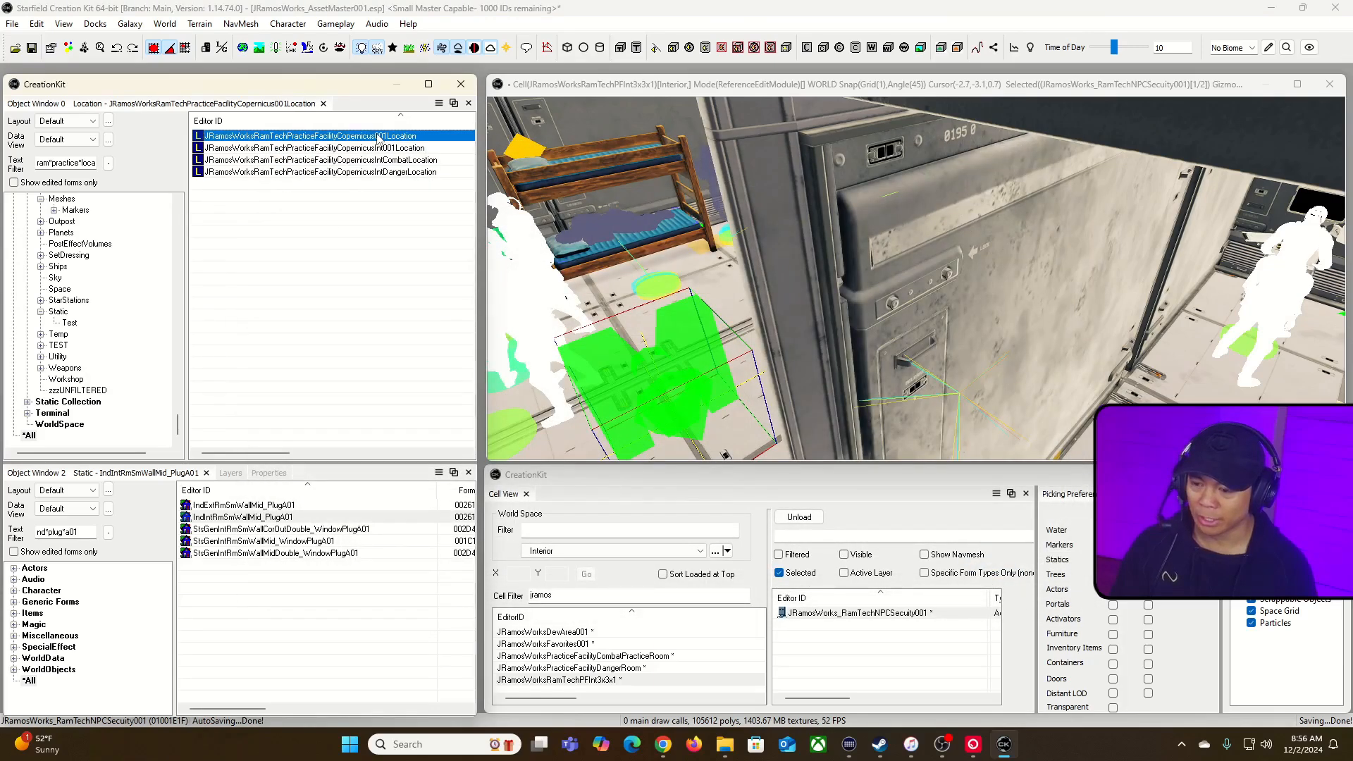
pyautogui.press('Delete')
pyautogui.doubleClick(377, 136)
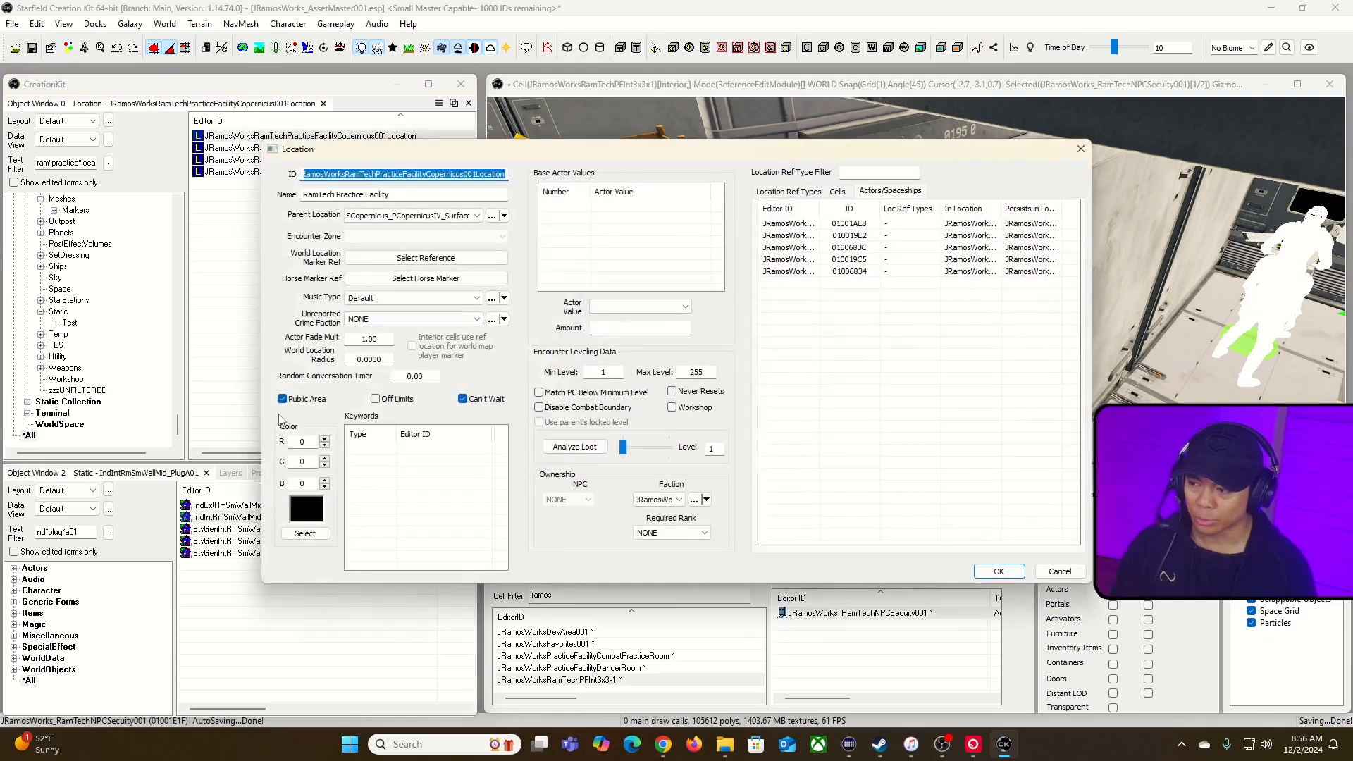
pyautogui.click(668, 500)
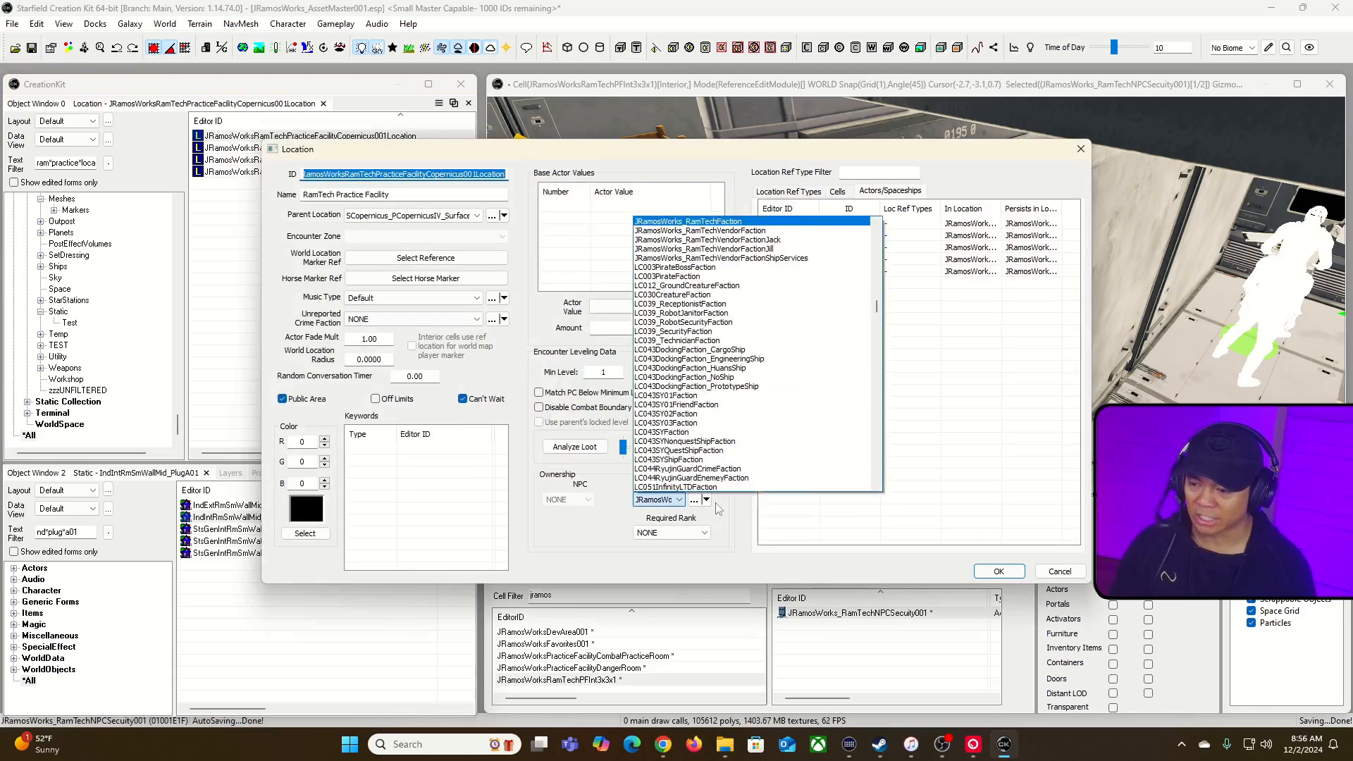
pyautogui.moveTo(877, 328); pyautogui.dragTo(876, 221)
pyautogui.click(810, 222)
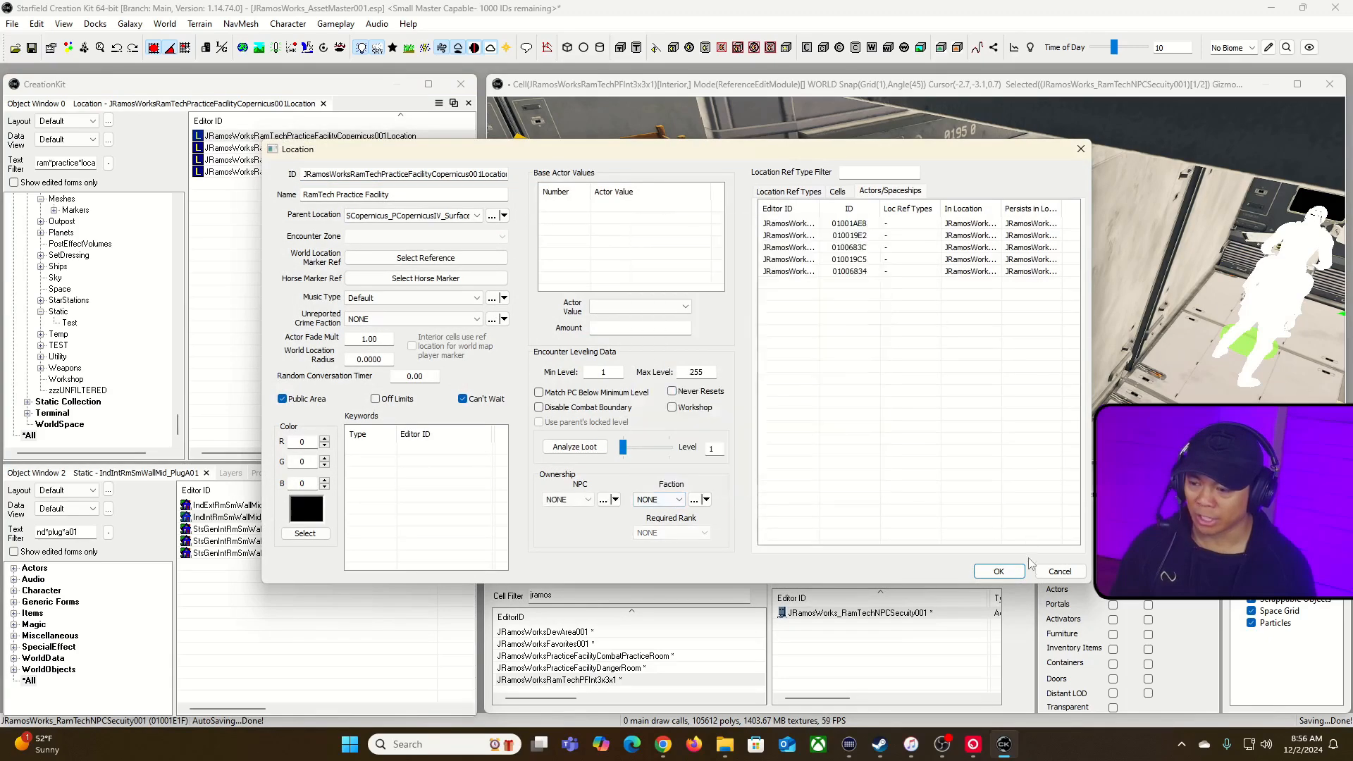
pyautogui.click(1008, 575)
# - Check the access and ownership settings of the CopernicusInt001 and CopernicusIntCombat locations
pyautogui.click(392, 149)
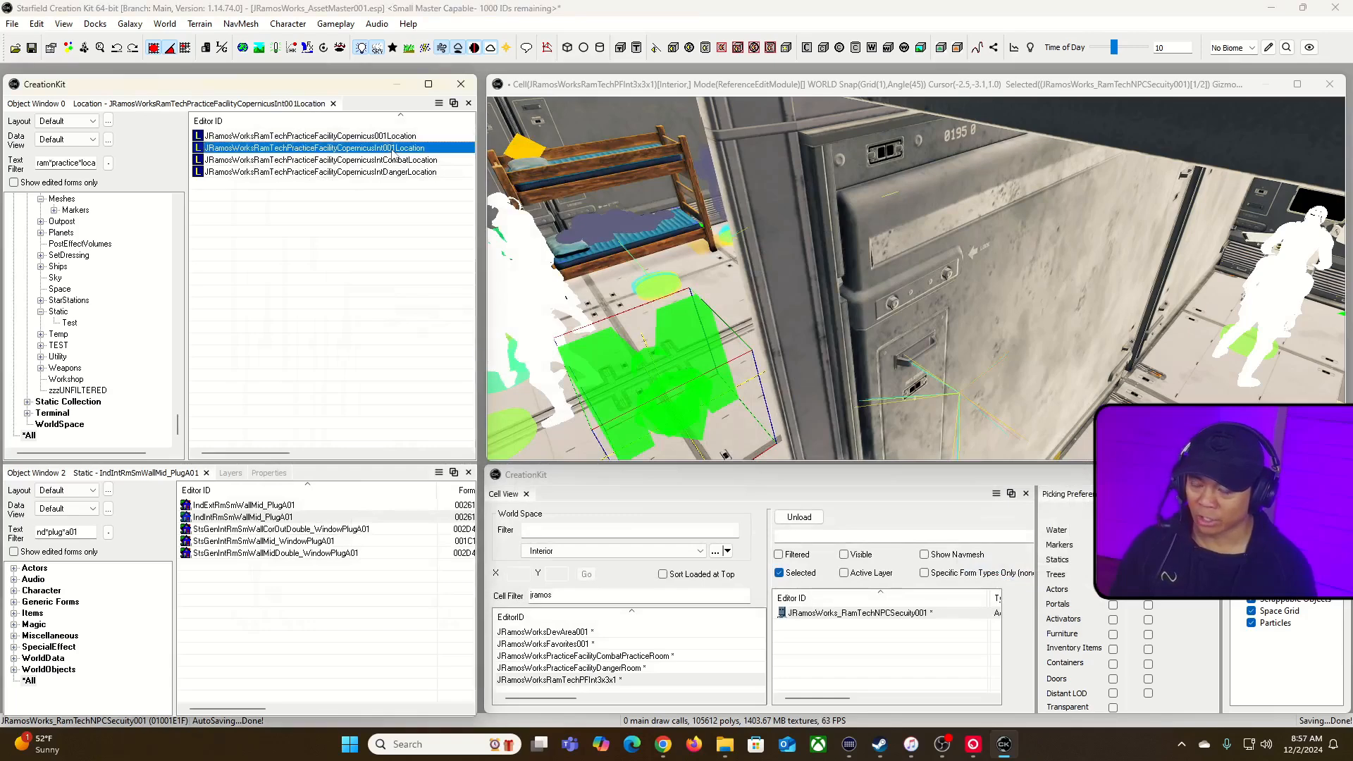
pyautogui.doubleClick(391, 150)
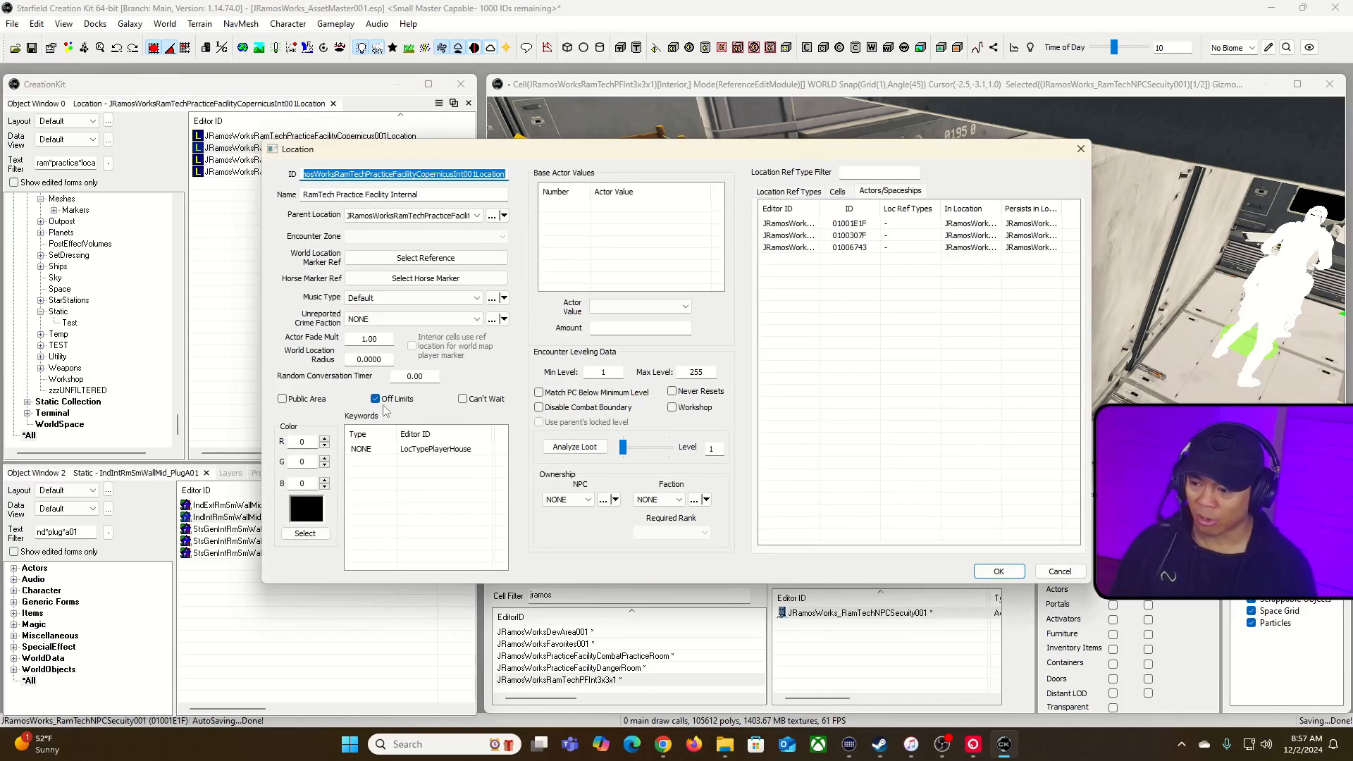
pyautogui.click(999, 571)
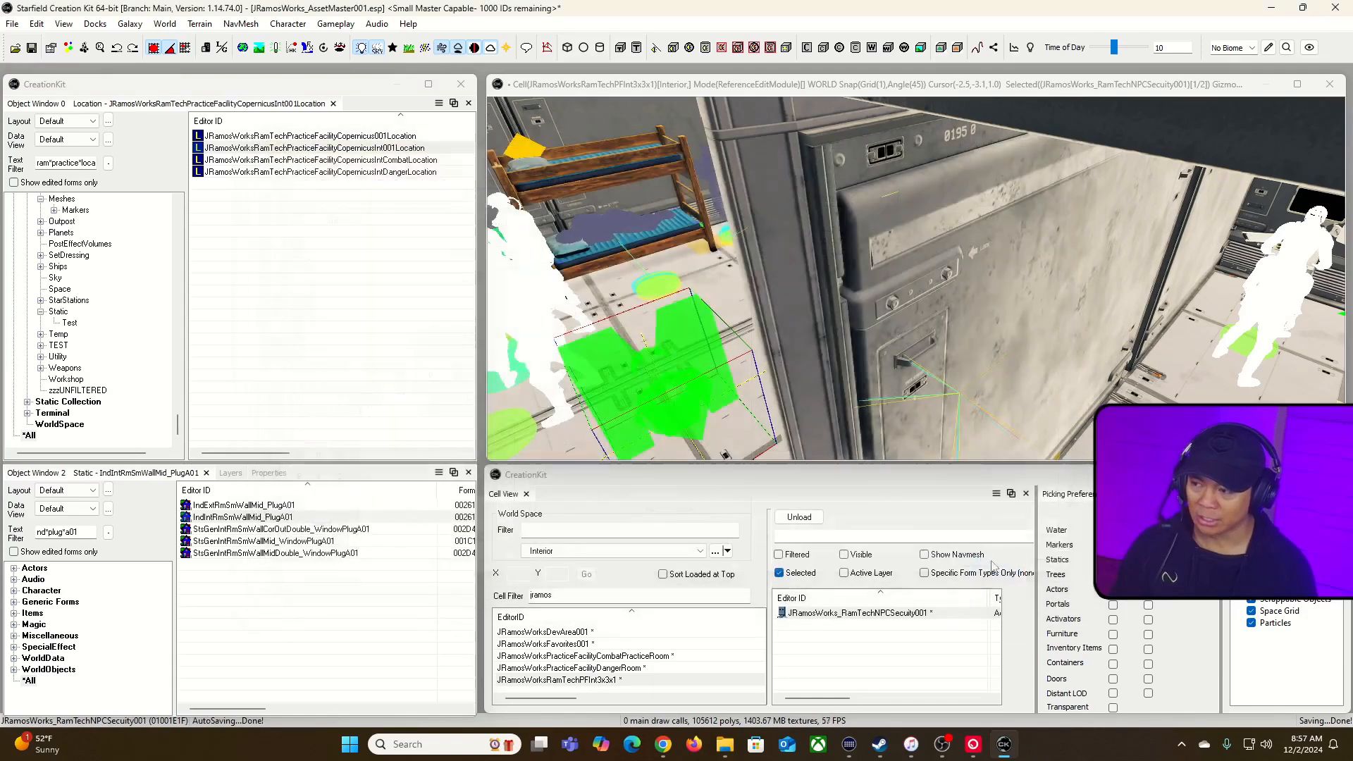
pyautogui.click(427, 162)
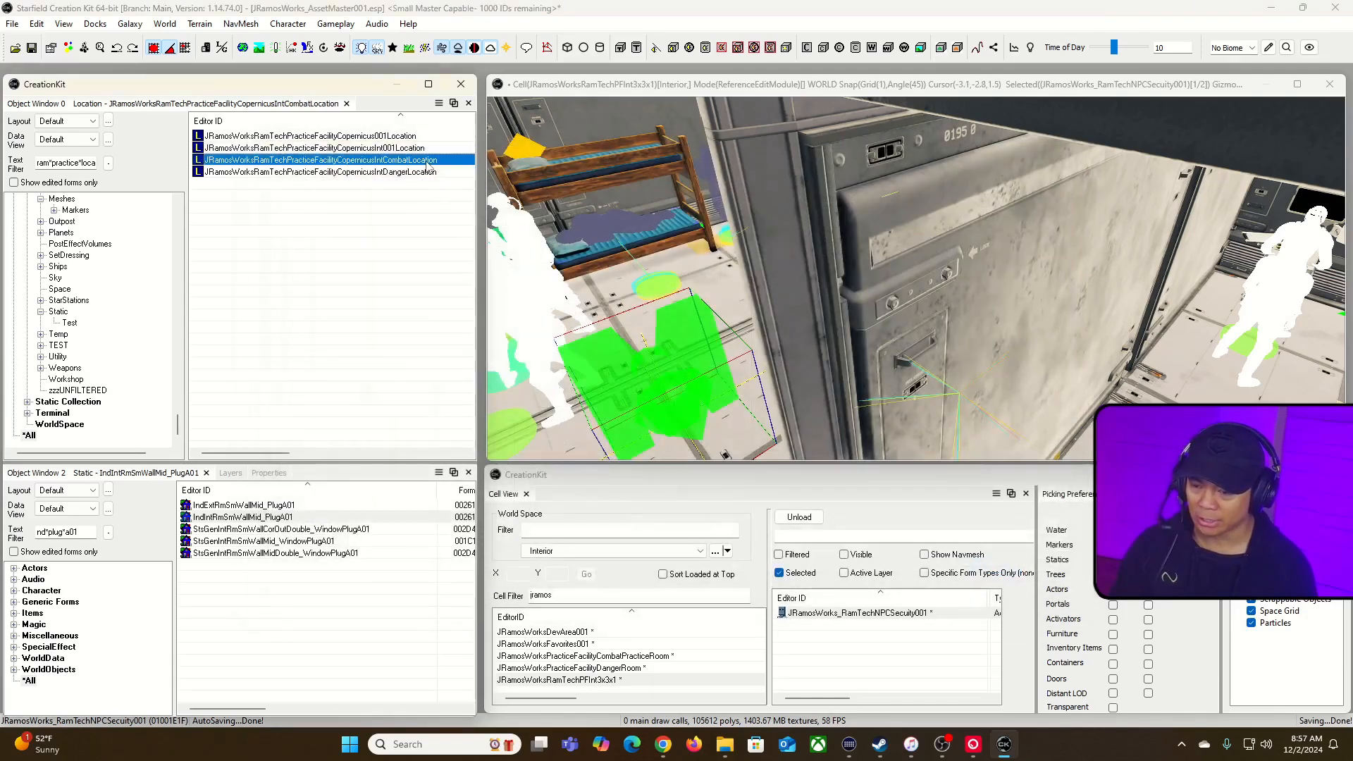
pyautogui.doubleClick(427, 160)
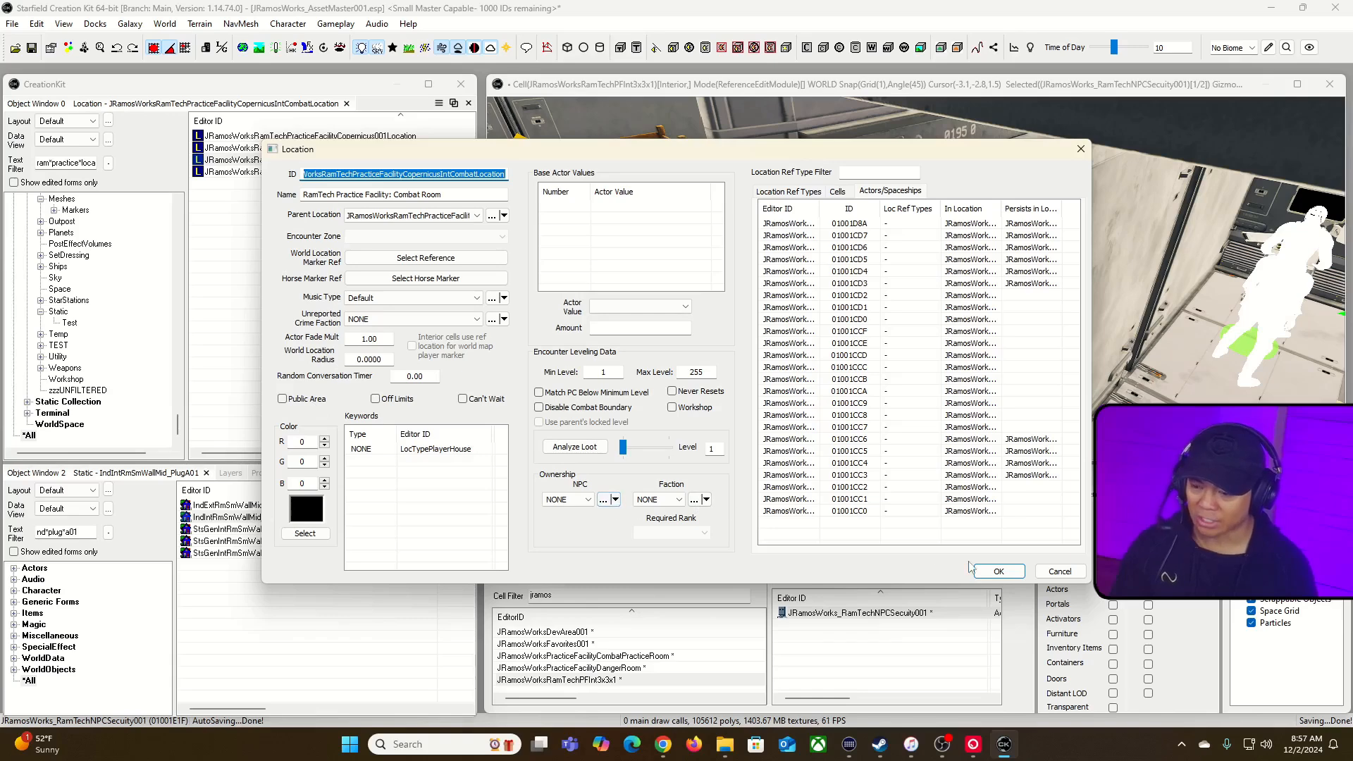
pyautogui.click(998, 571)
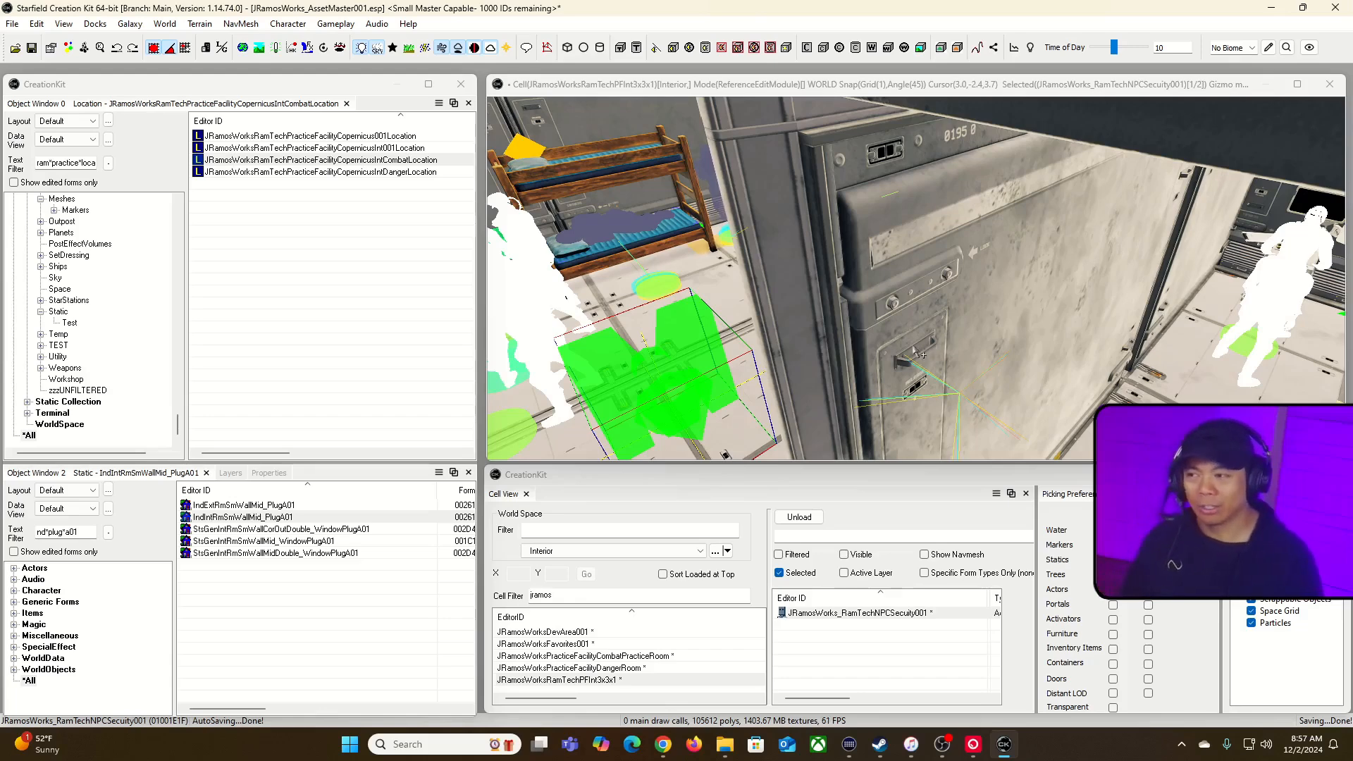
# - Switch to Starfield and enter the RamTech Practice Facility interior through the floor hatch
pyautogui.click(798, 90)
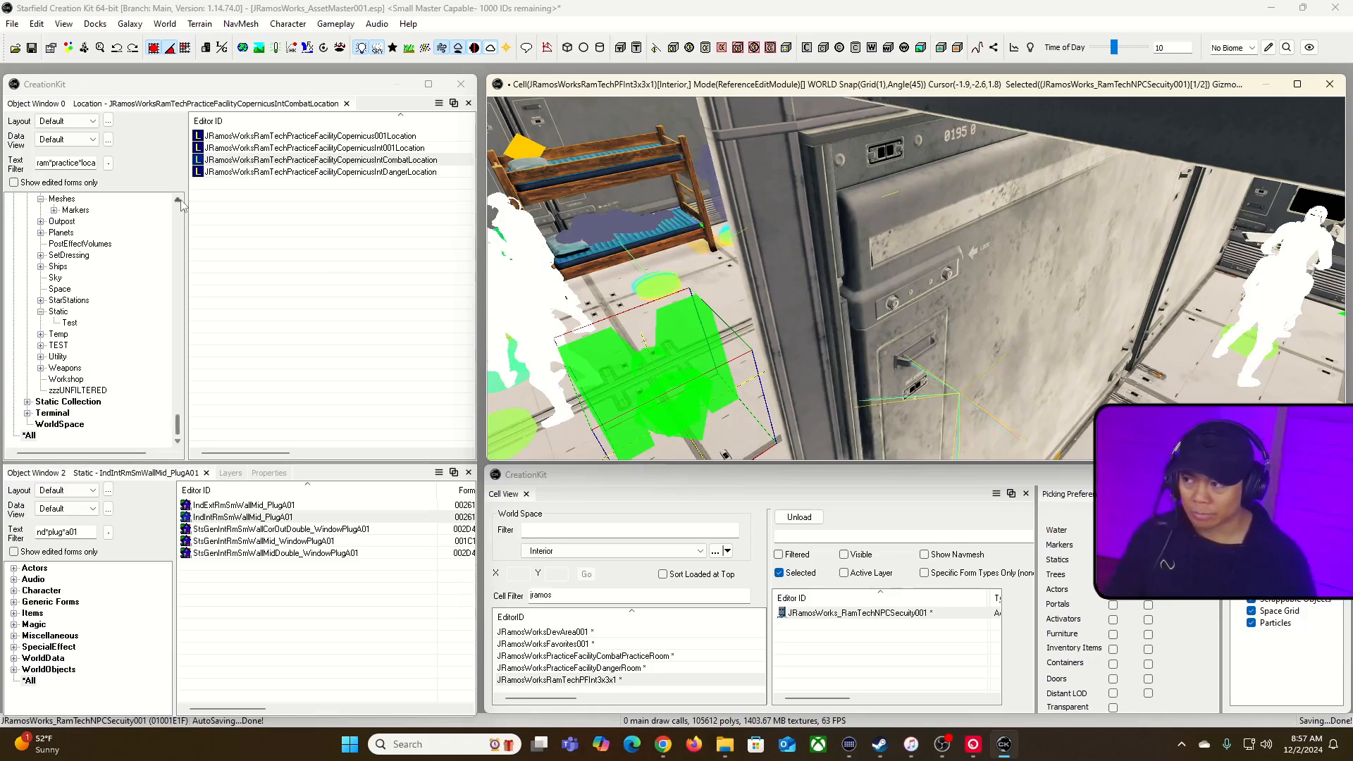
pyautogui.hotkey('alt', 'Tab')
pyautogui.click(631, 235)
pyautogui.click(303, 320)
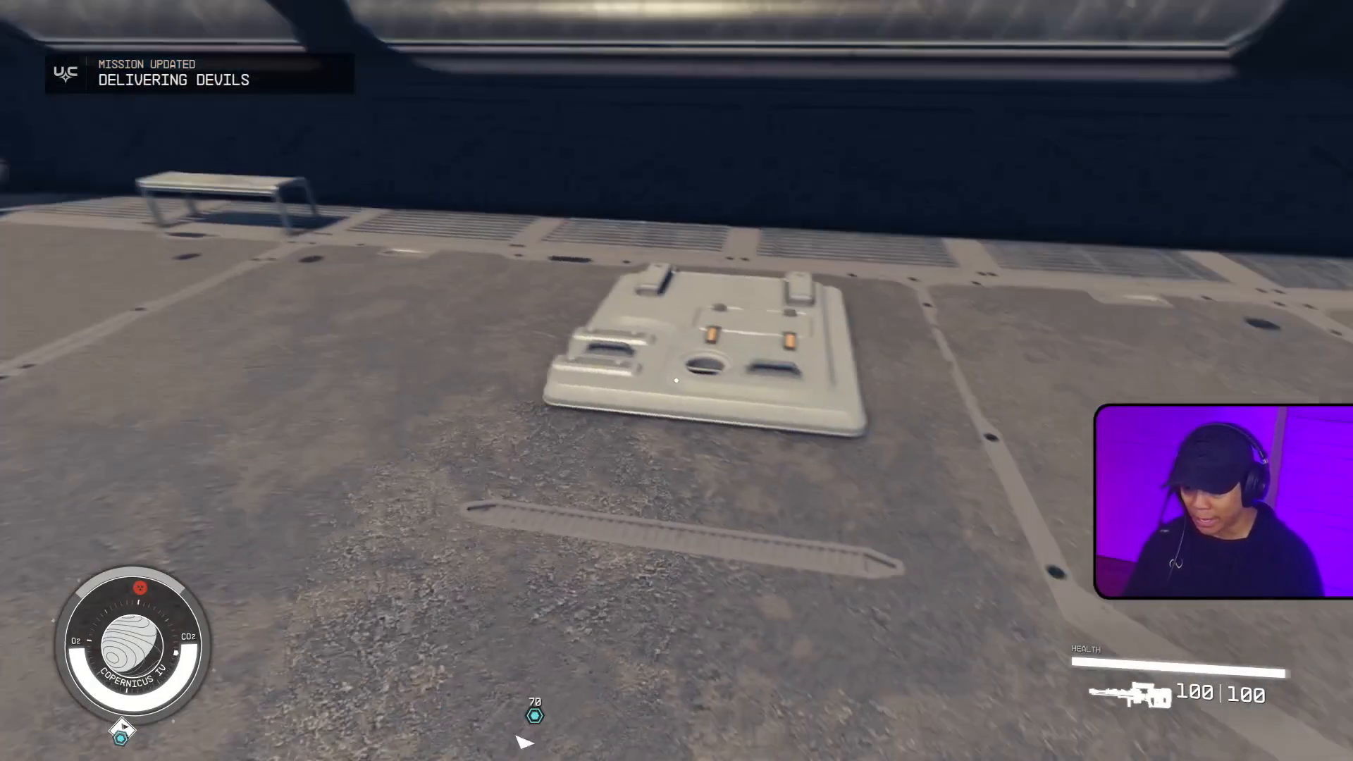
pyautogui.moveTo(676, 381)
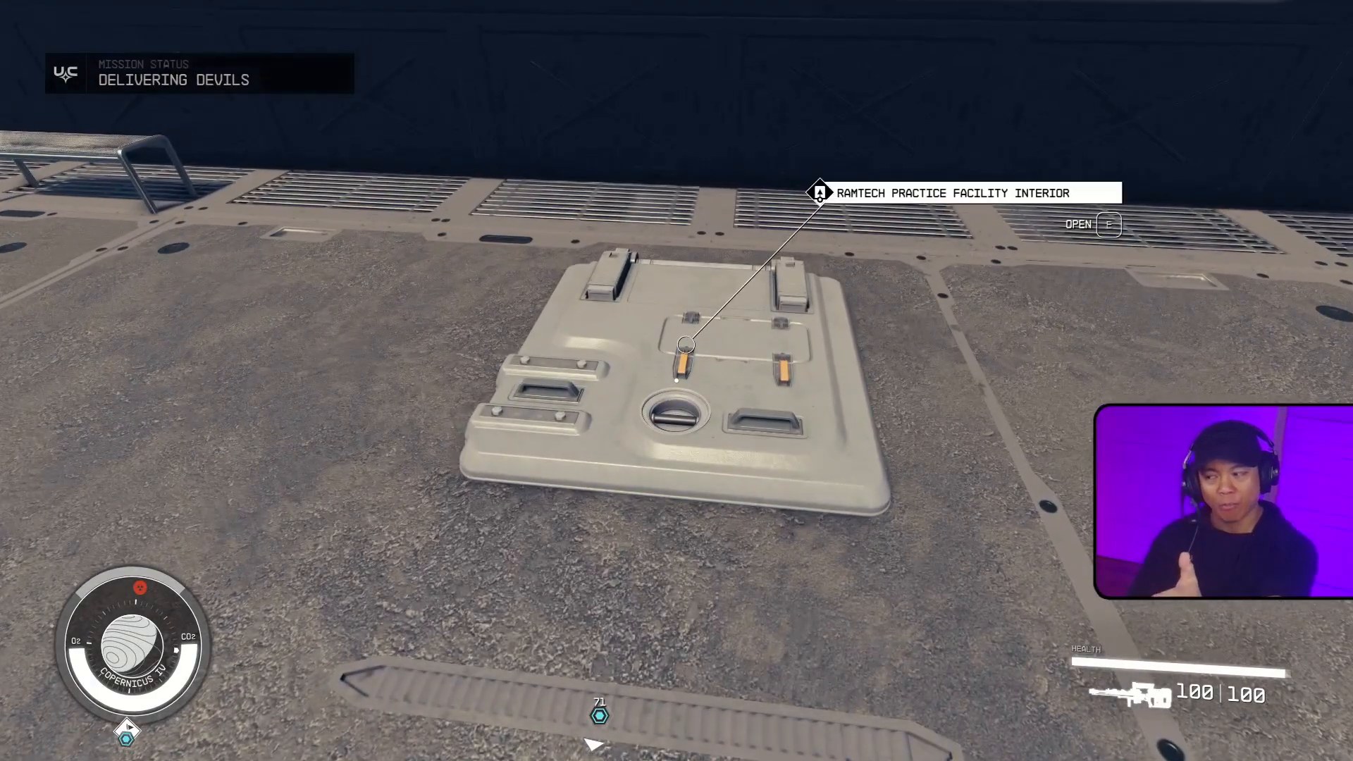
pyautogui.press('e')
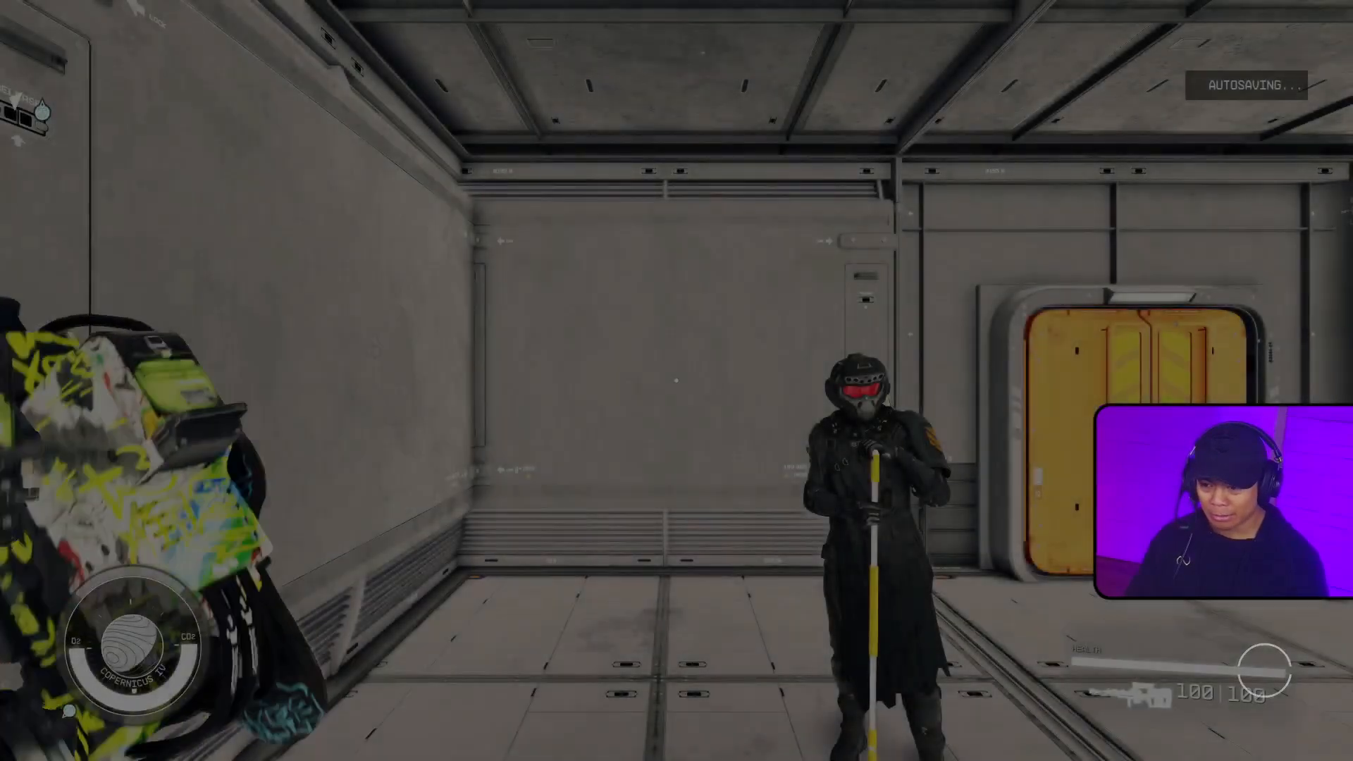
# - Walk past the RamTech Security guards to the bunk bed and back to test how they react to the player
pyautogui.press('w')
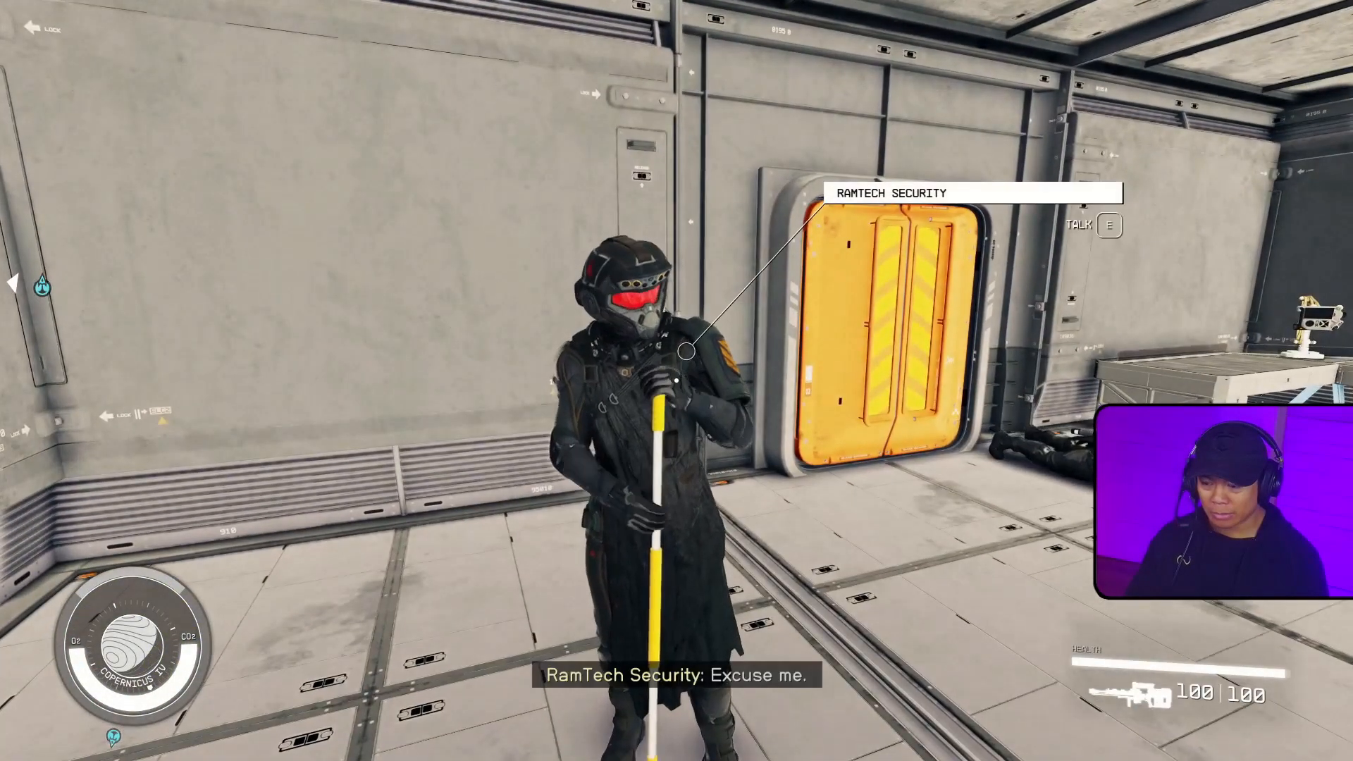
pyautogui.press('w')
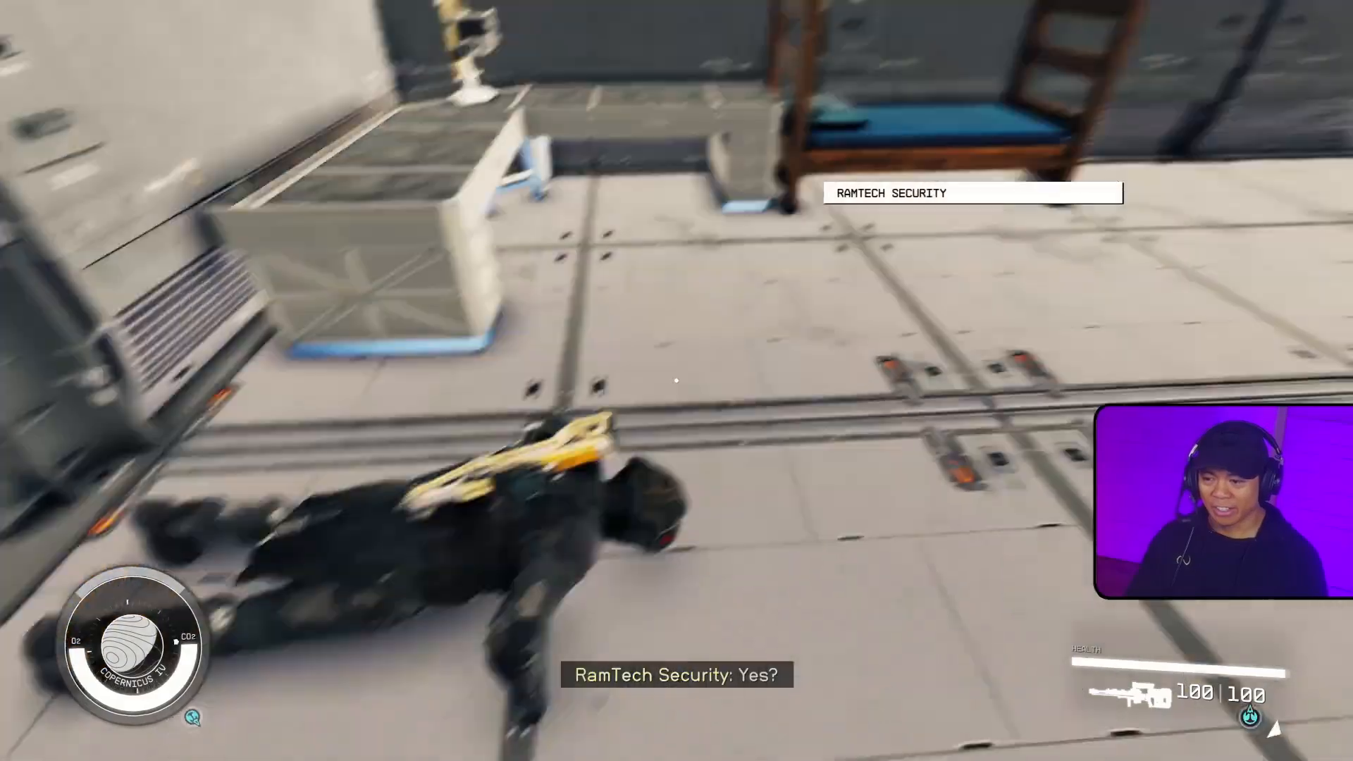
pyautogui.press('w')
pyautogui.press('e')
pyautogui.press('Tab')
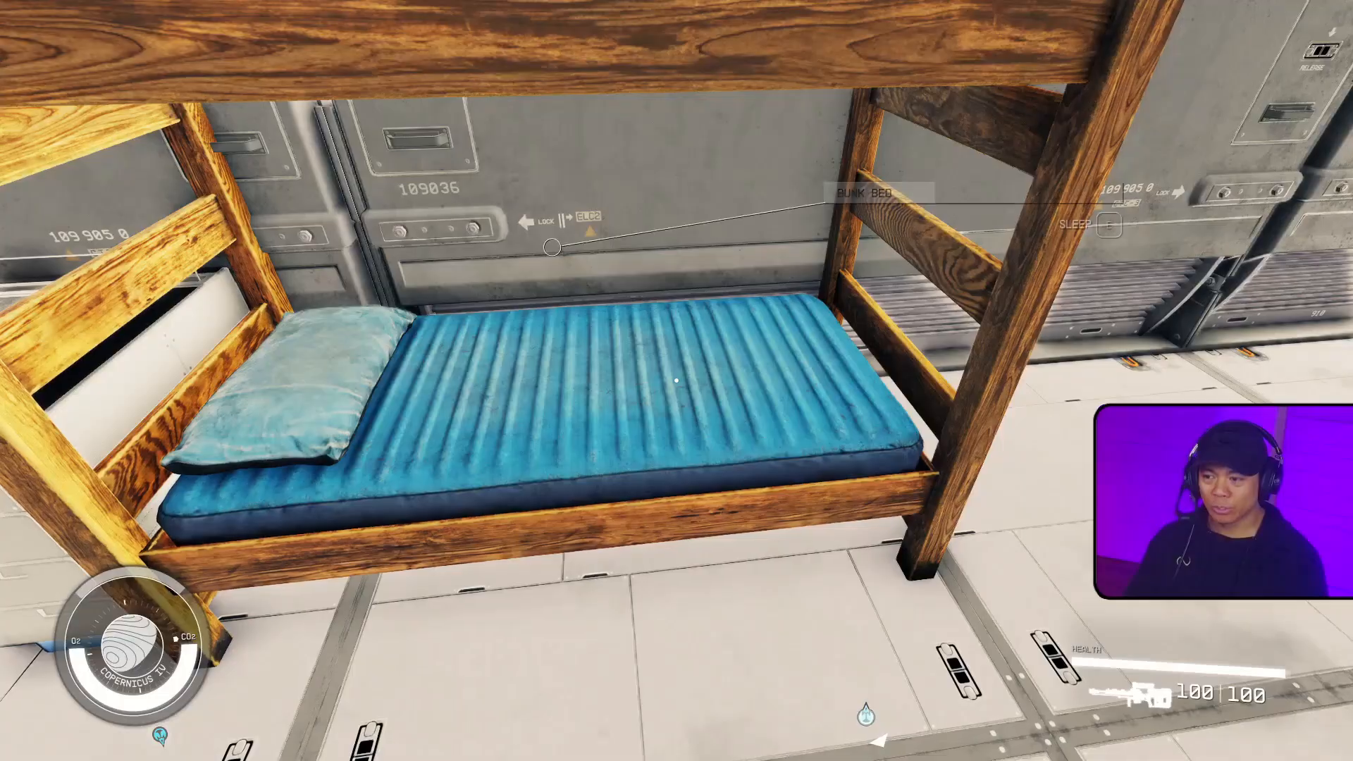
pyautogui.press('w')
pyautogui.press('w')
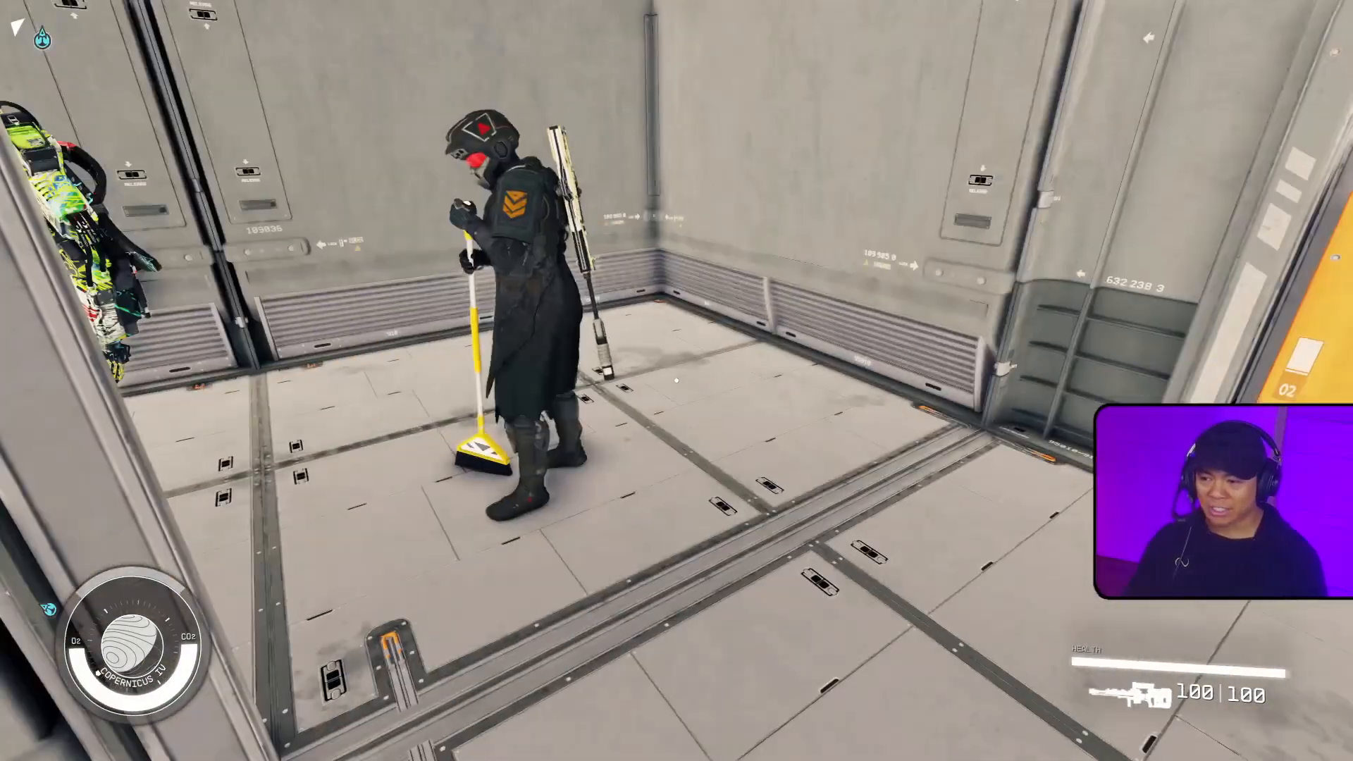
pyautogui.press('w')
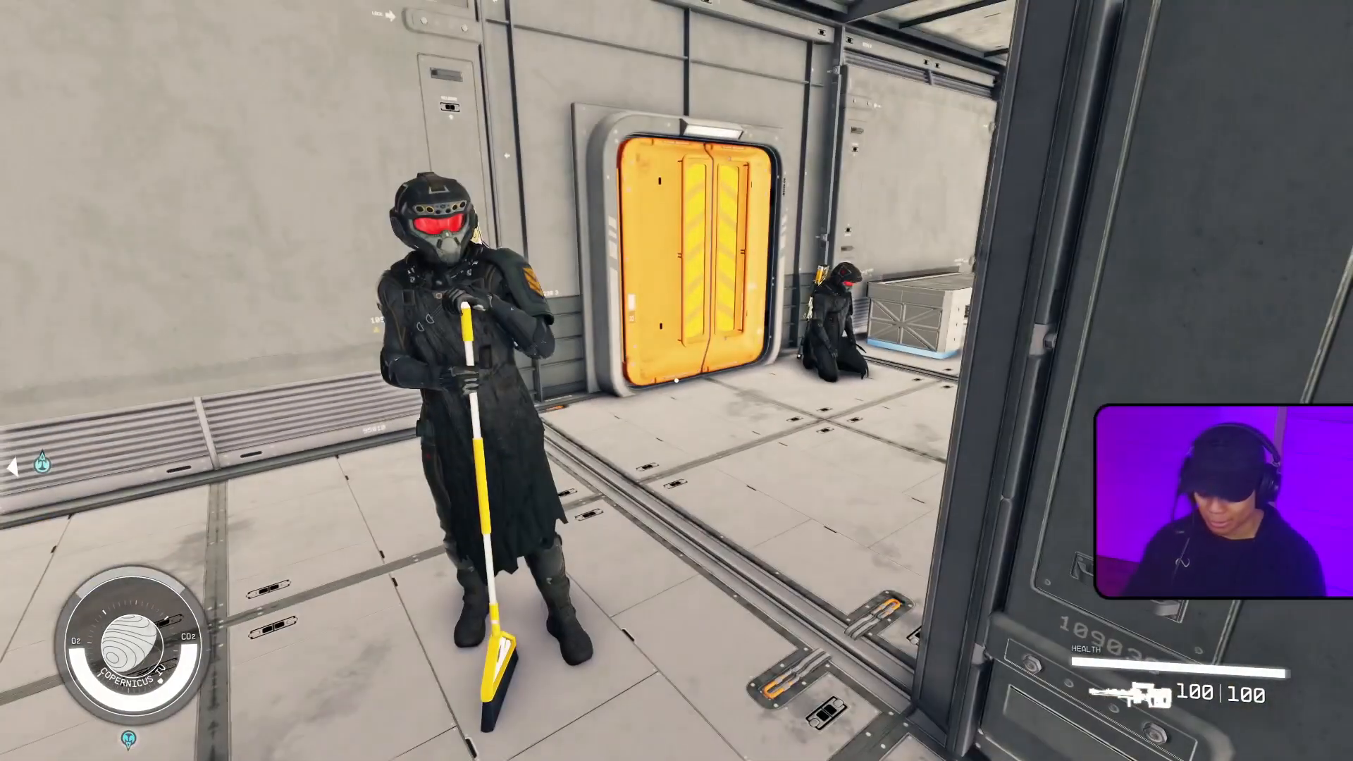
pyautogui.press('w')
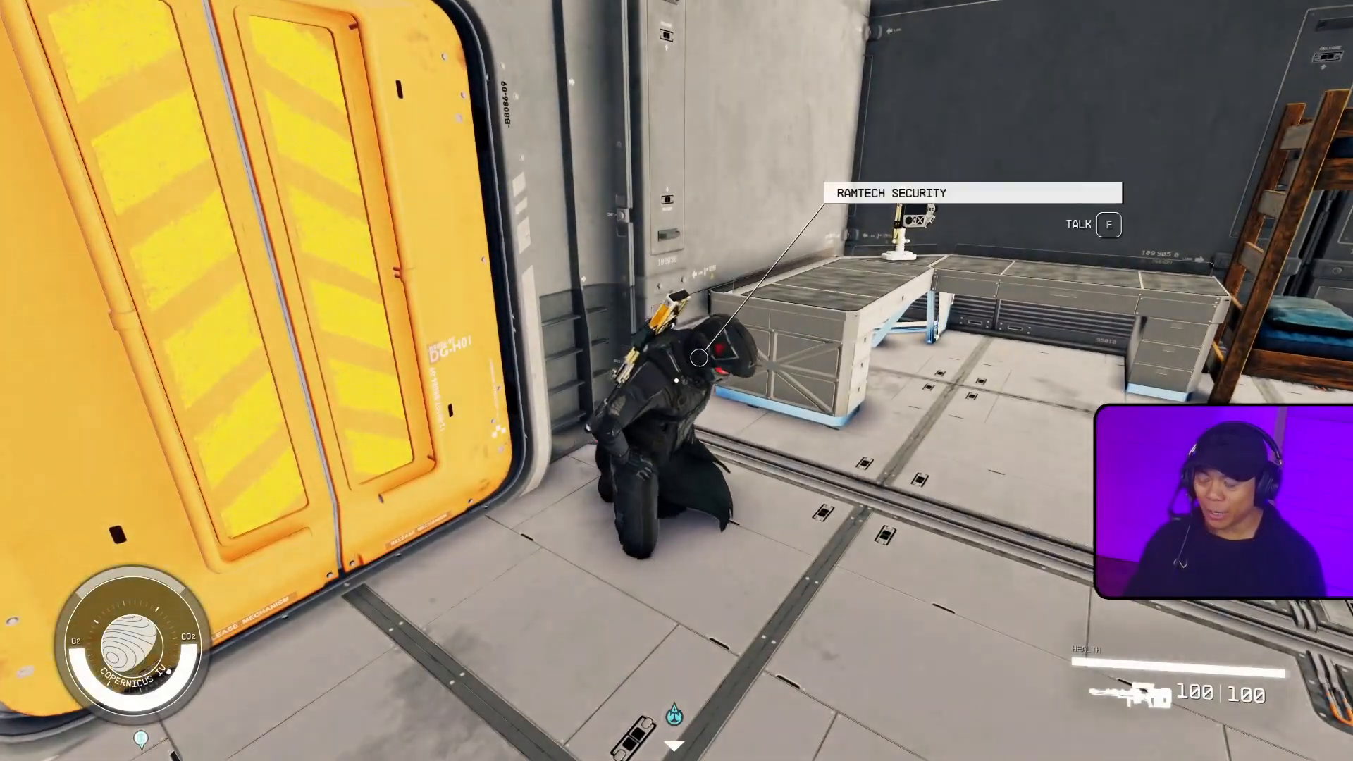
# - Switch to the Creation Kit and review the CopernicusIntCombat location's settings
pyautogui.hotkey('alt', 'Tab')
pyautogui.hotkey('alt', 'Tab')
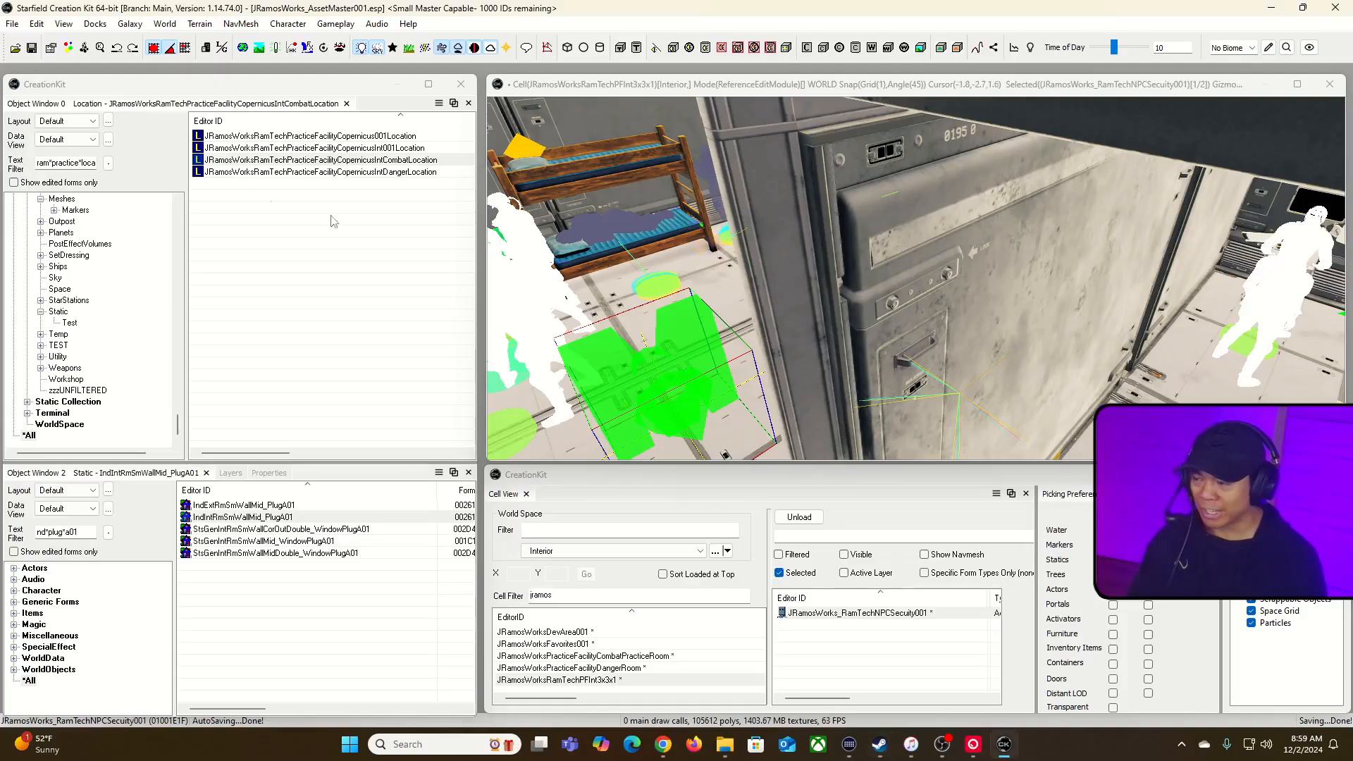
pyautogui.click(406, 162)
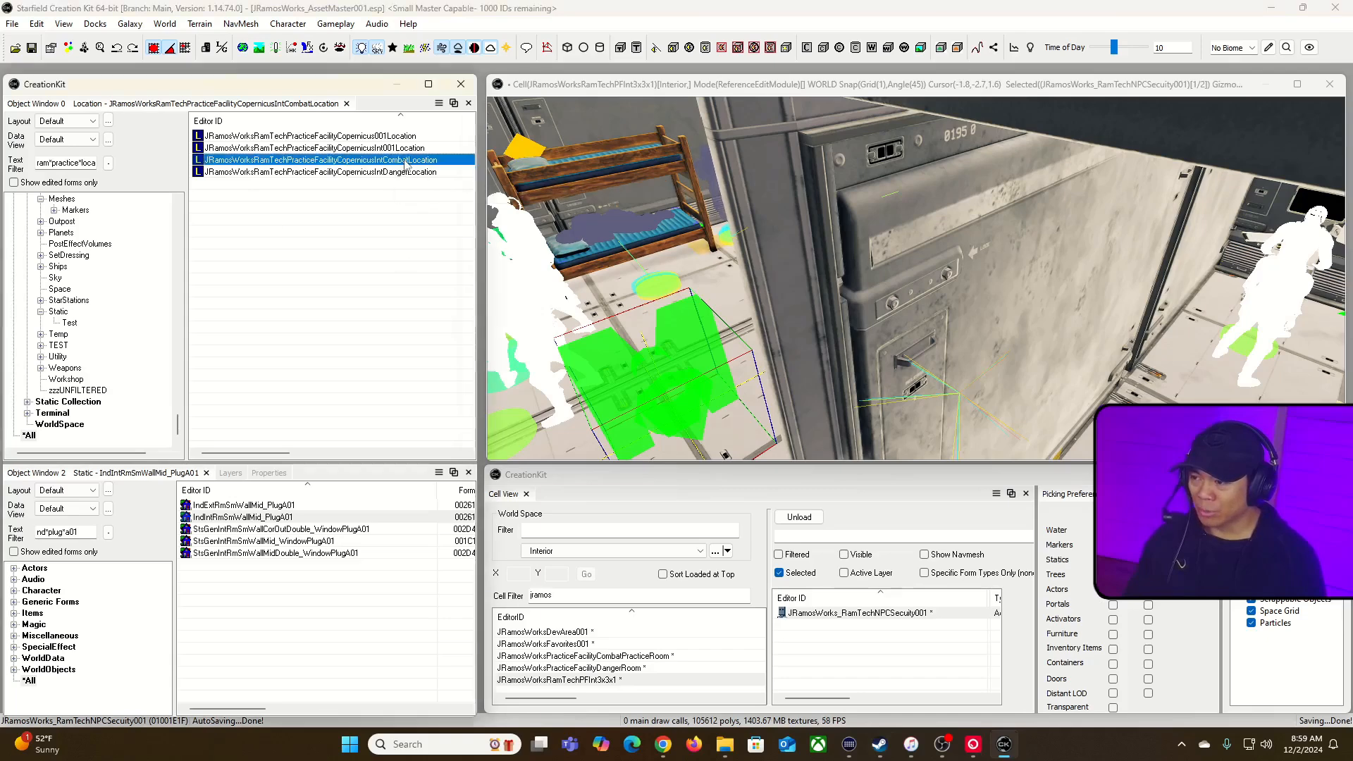
pyautogui.doubleClick(406, 164)
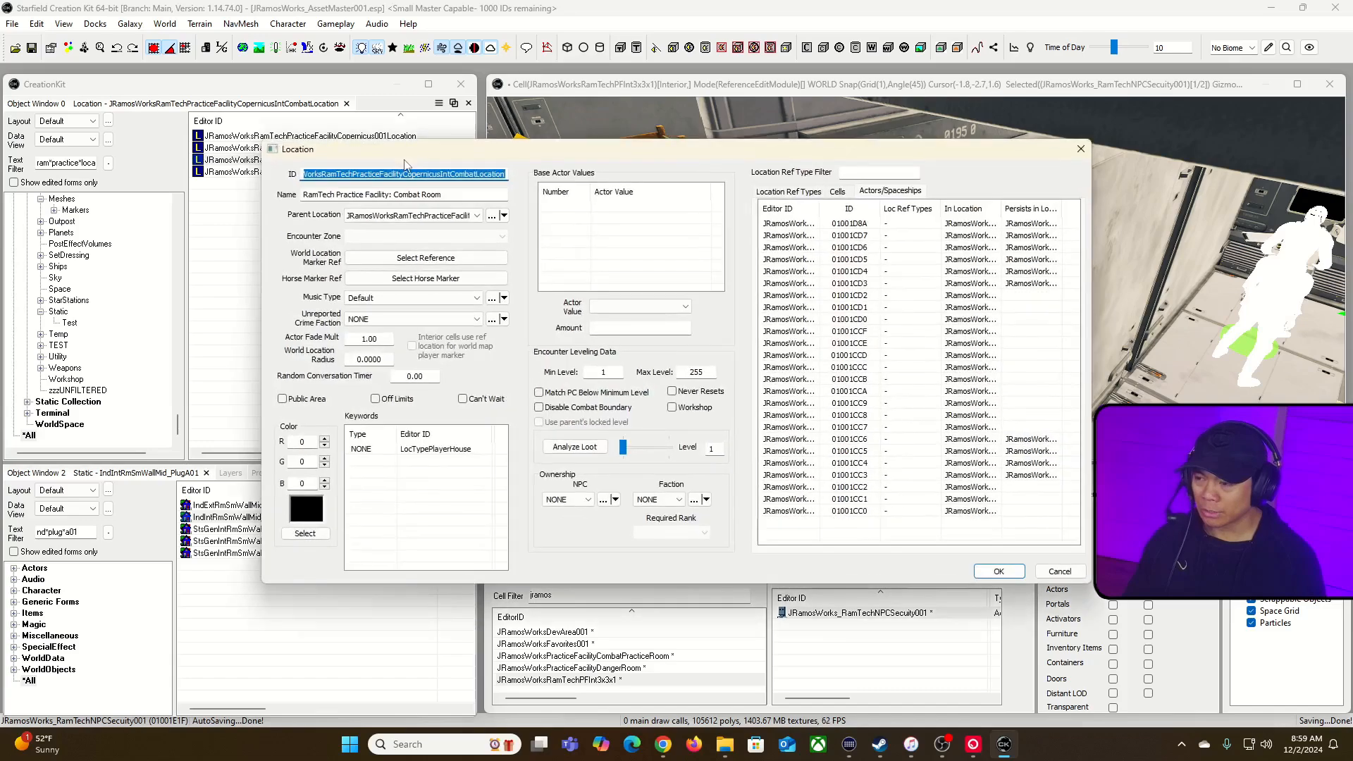
pyautogui.click(1044, 571)
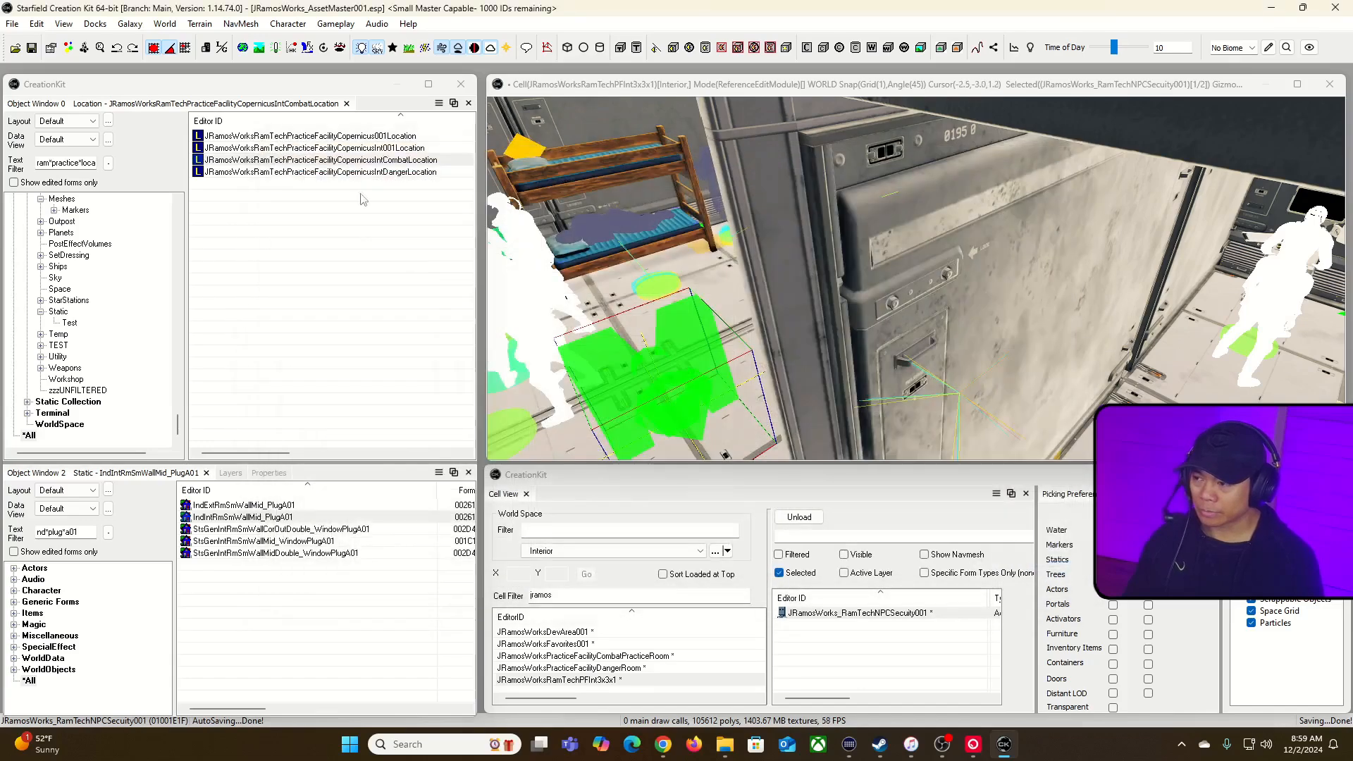
# - Turn off Off Limits and turn on Can't Wait for the CopernicusInt001 location
pyautogui.click(367, 149)
pyautogui.doubleClick(367, 149)
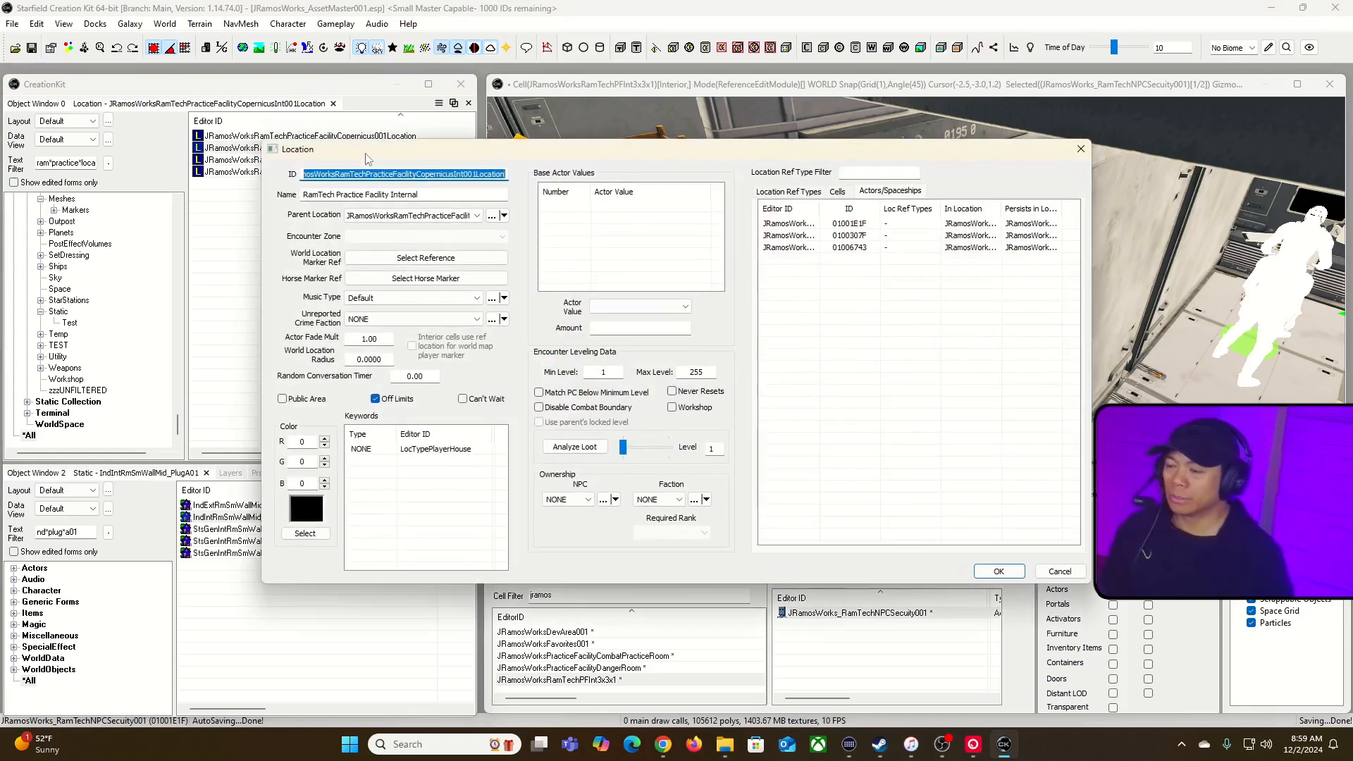
pyautogui.click(380, 402)
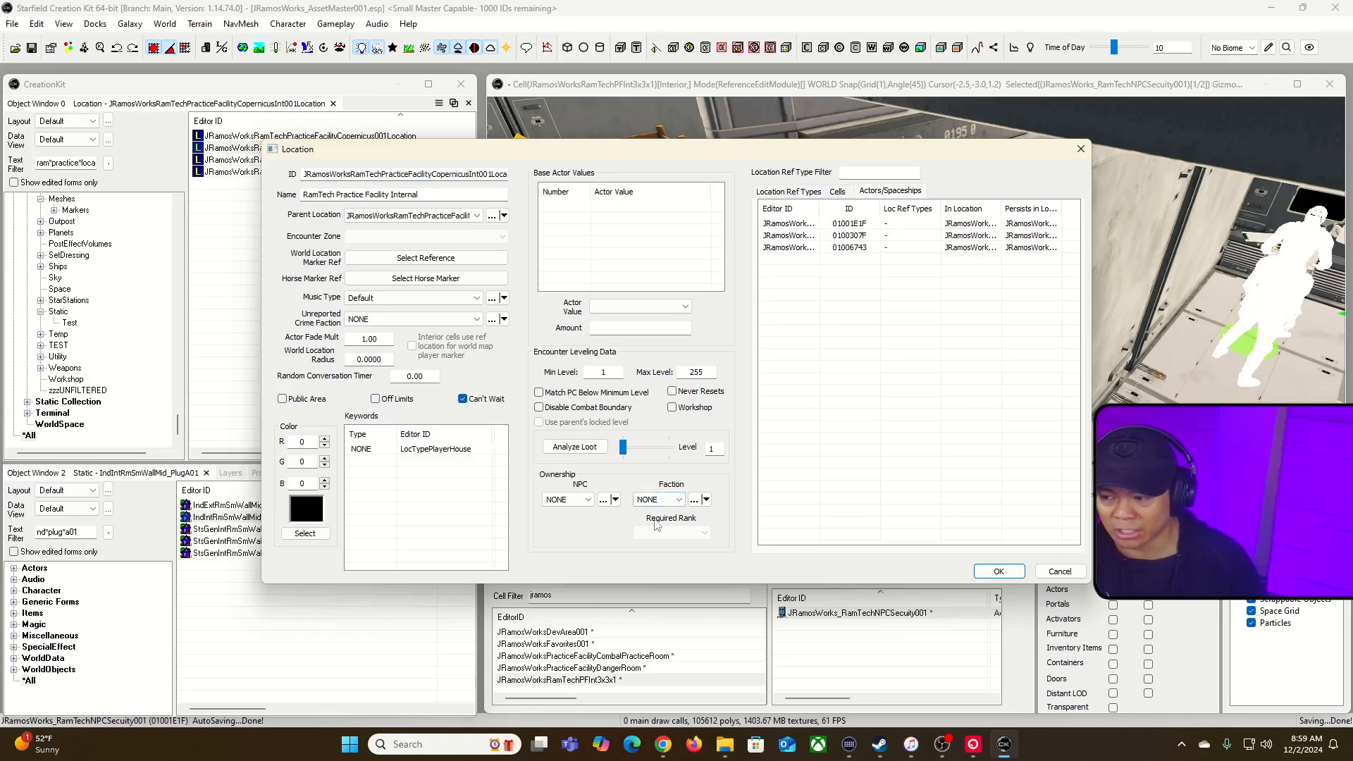
# - Set the CopernicusInt001 location's NPC owner to JRamosWorks_RamTechNPCSecurityInternal and accept the location changes
pyautogui.click(577, 500)
pyautogui.click(602, 528)
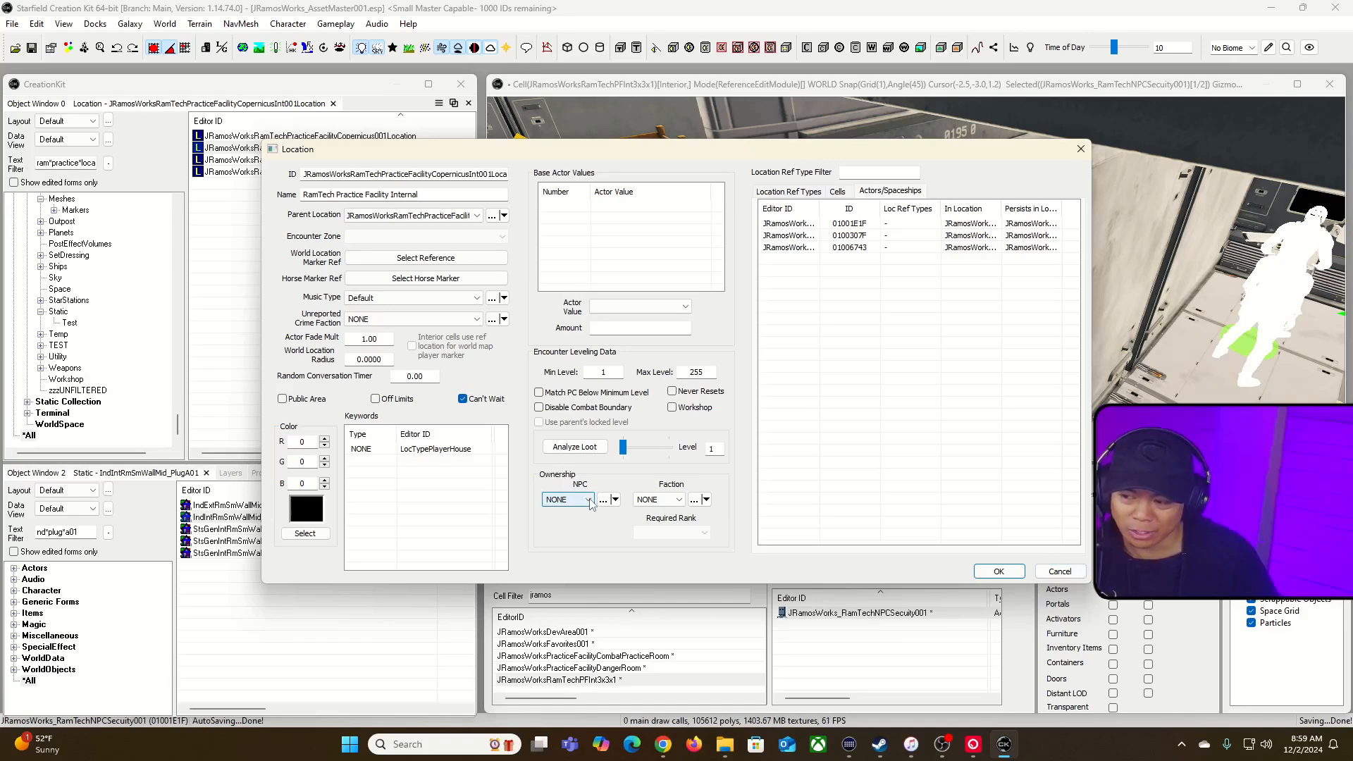
pyautogui.click(590, 500)
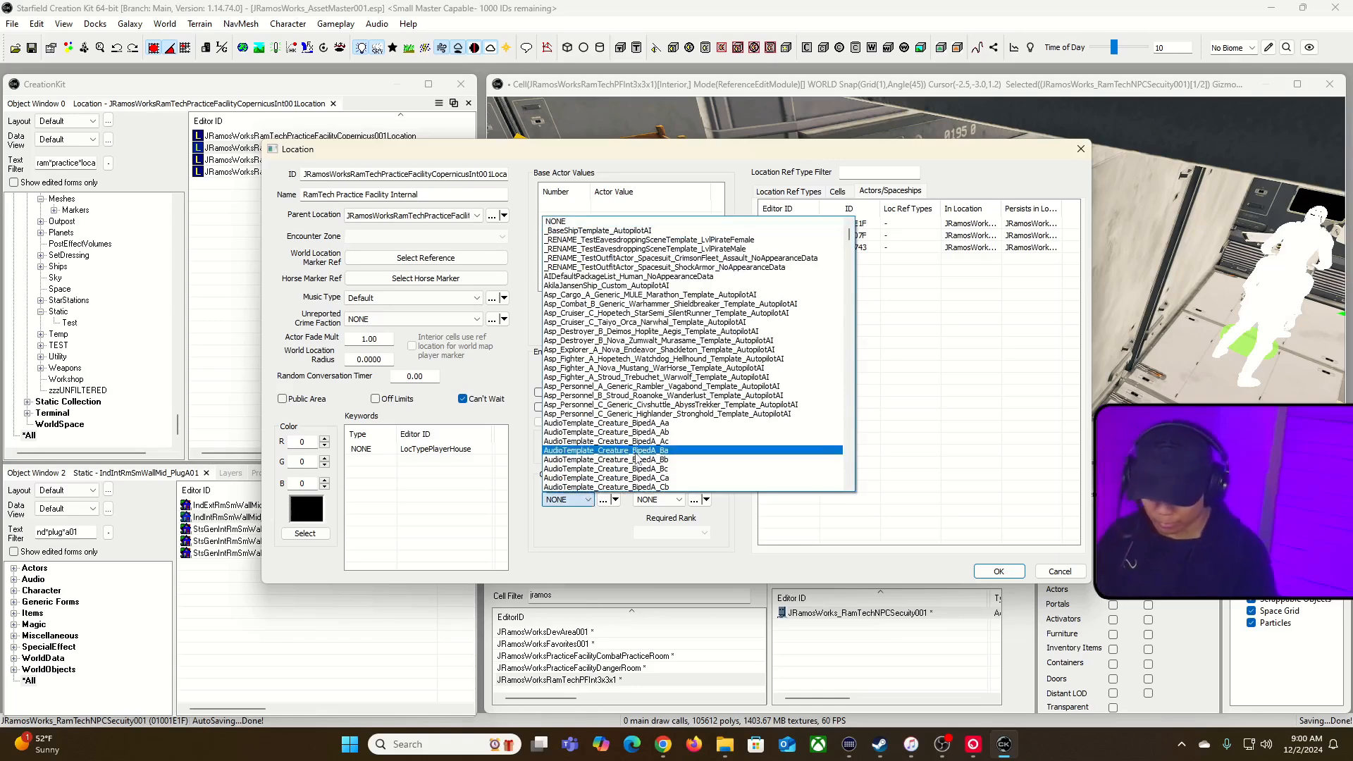
pyautogui.press('j')
pyautogui.scroll(-2, 704, 459)
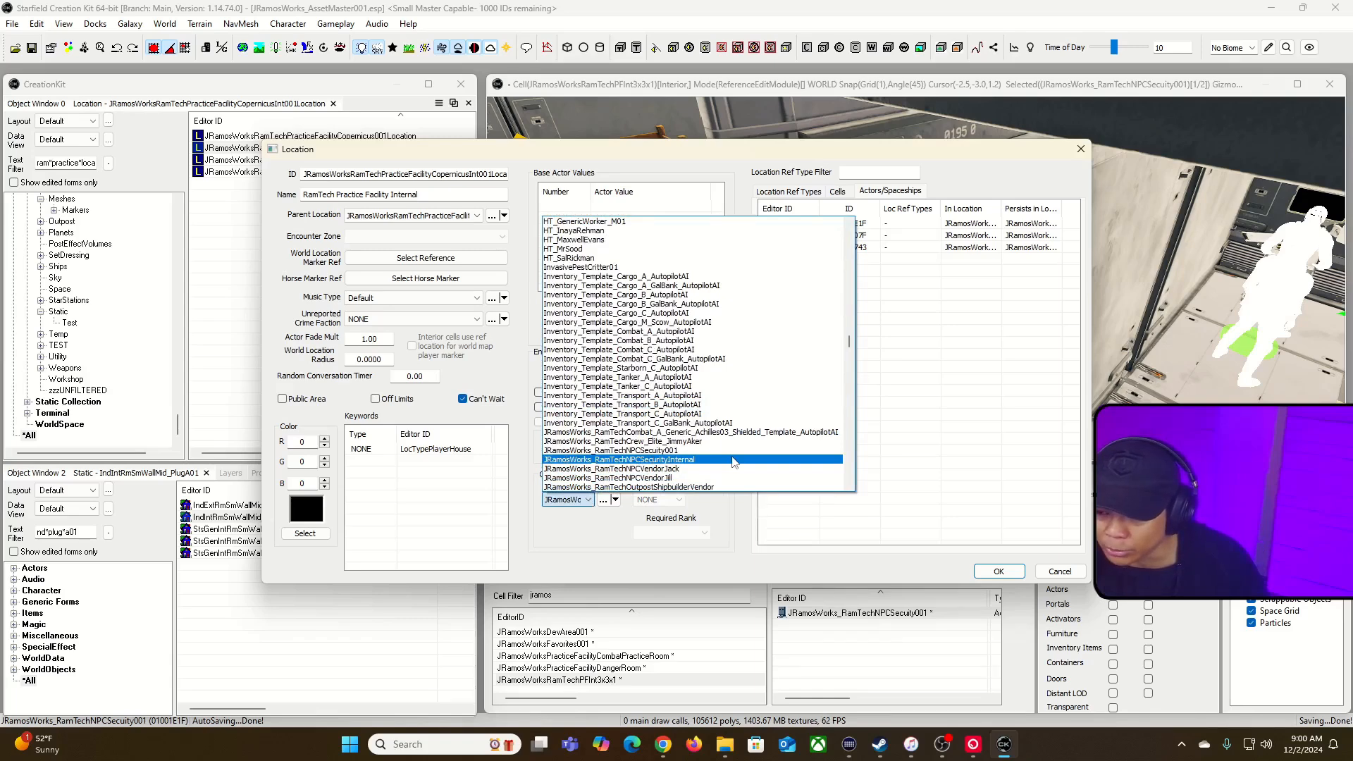
pyautogui.click(733, 459)
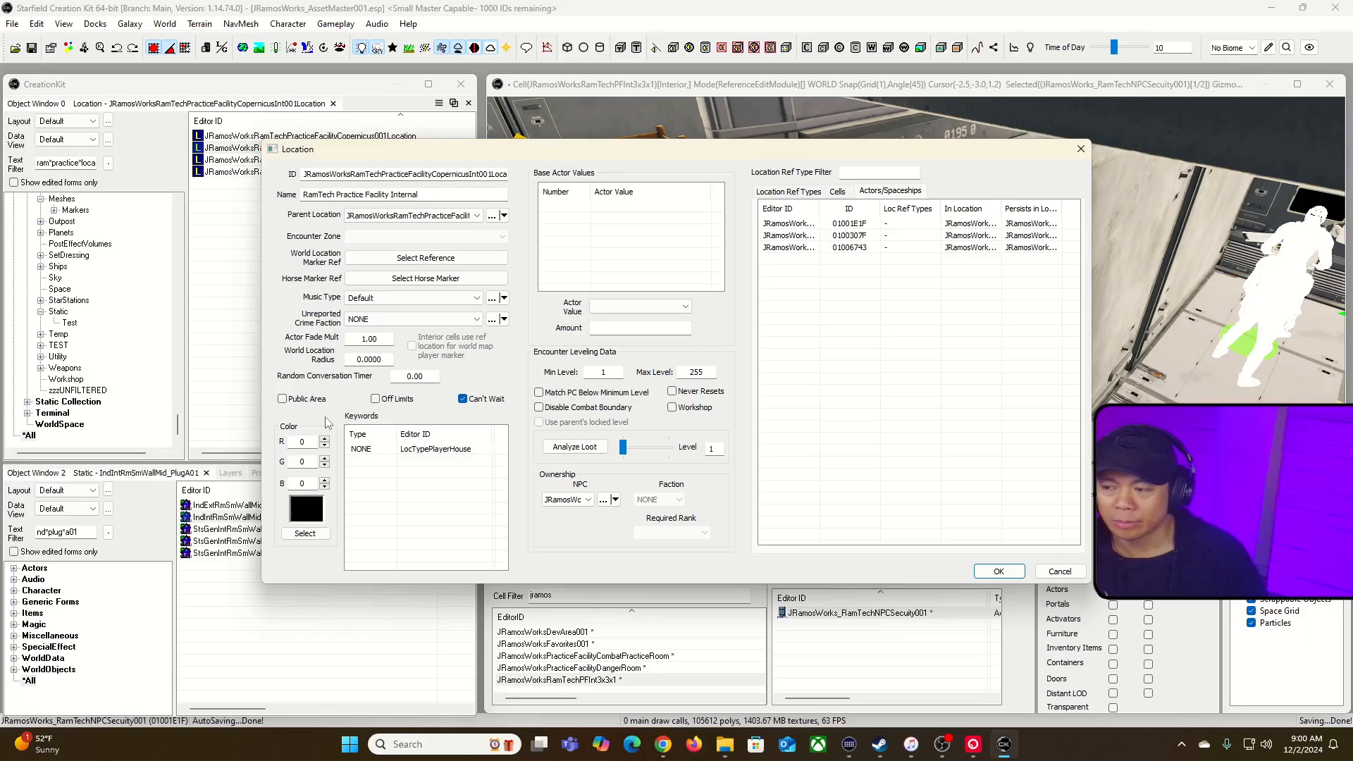
pyautogui.click(577, 501)
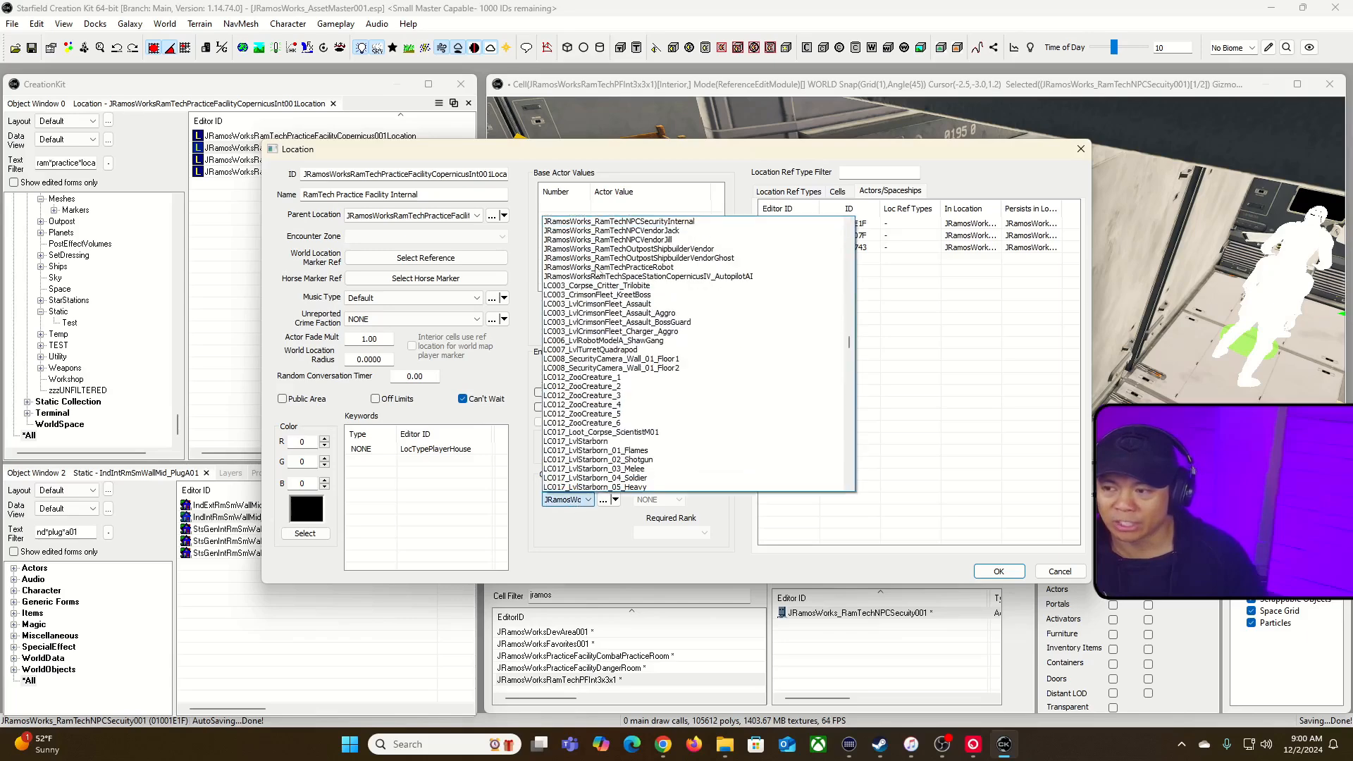
pyautogui.click(652, 224)
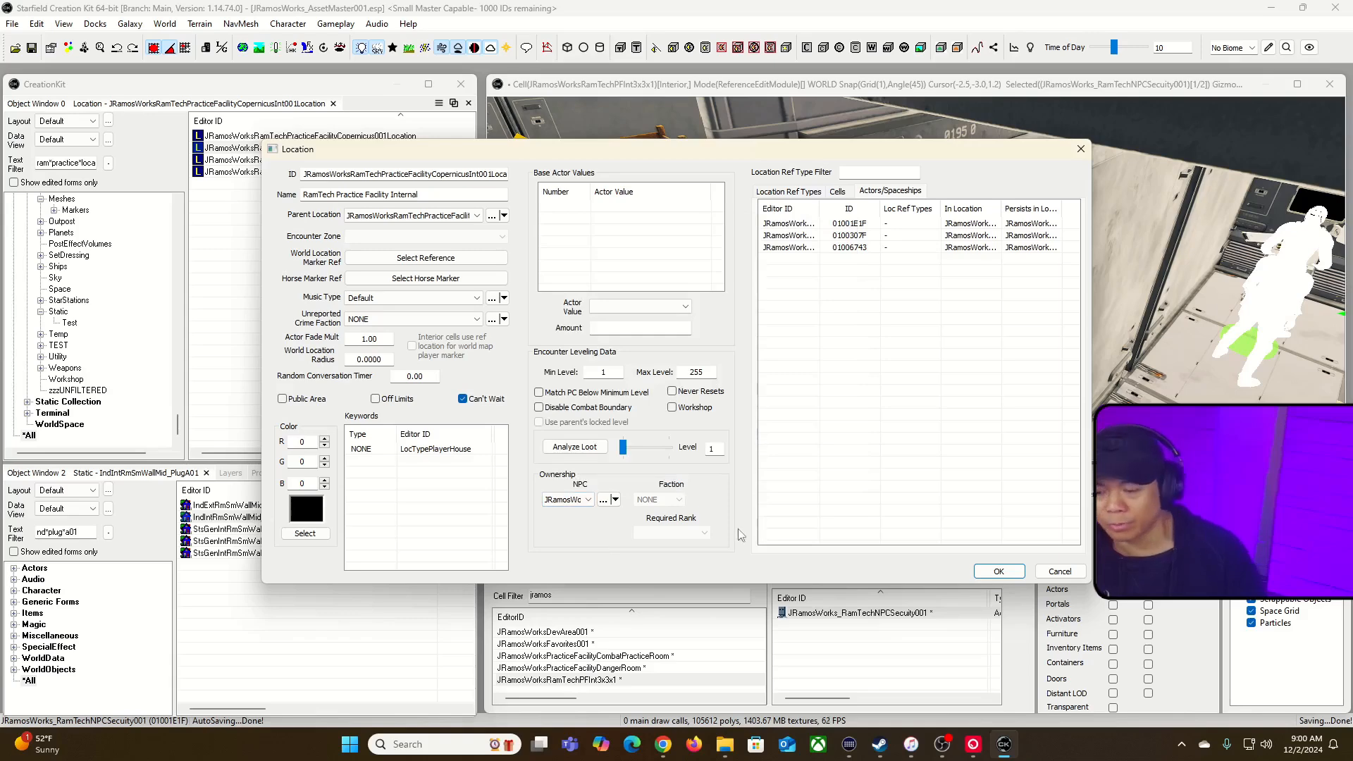
pyautogui.click(997, 571)
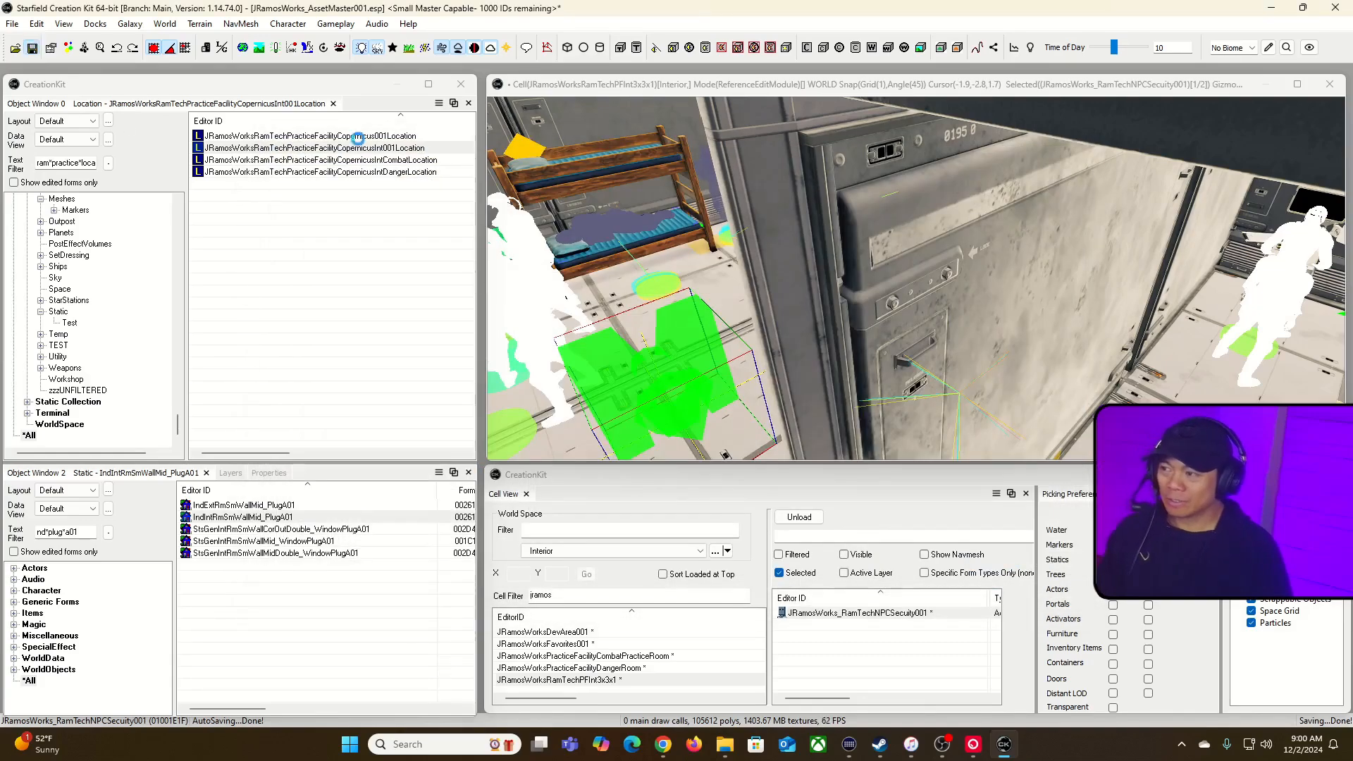
# - Return to Starfield and go through the floor hatch into the RamTech Practice Facility interior
pyautogui.hotkey('alt', 'Tab')
pyautogui.click(321, 306)
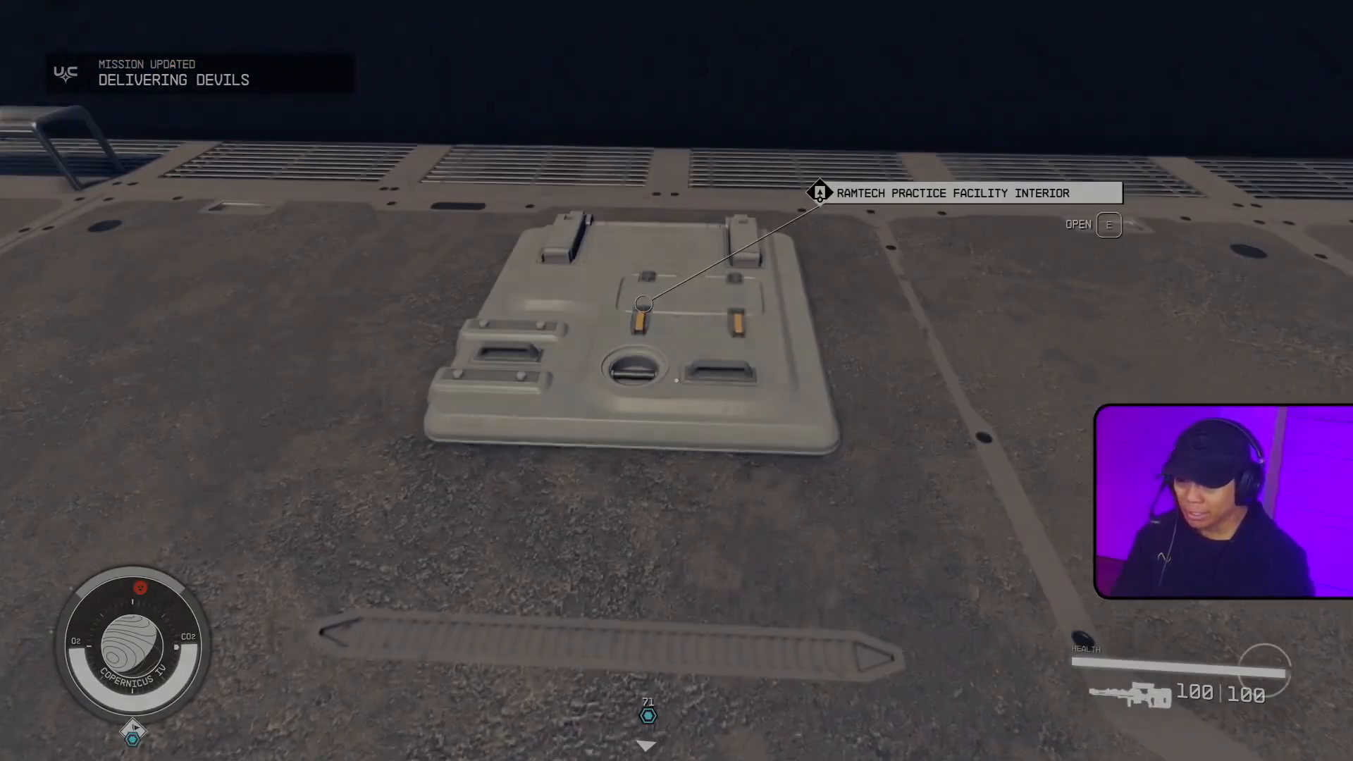
pyautogui.press('e')
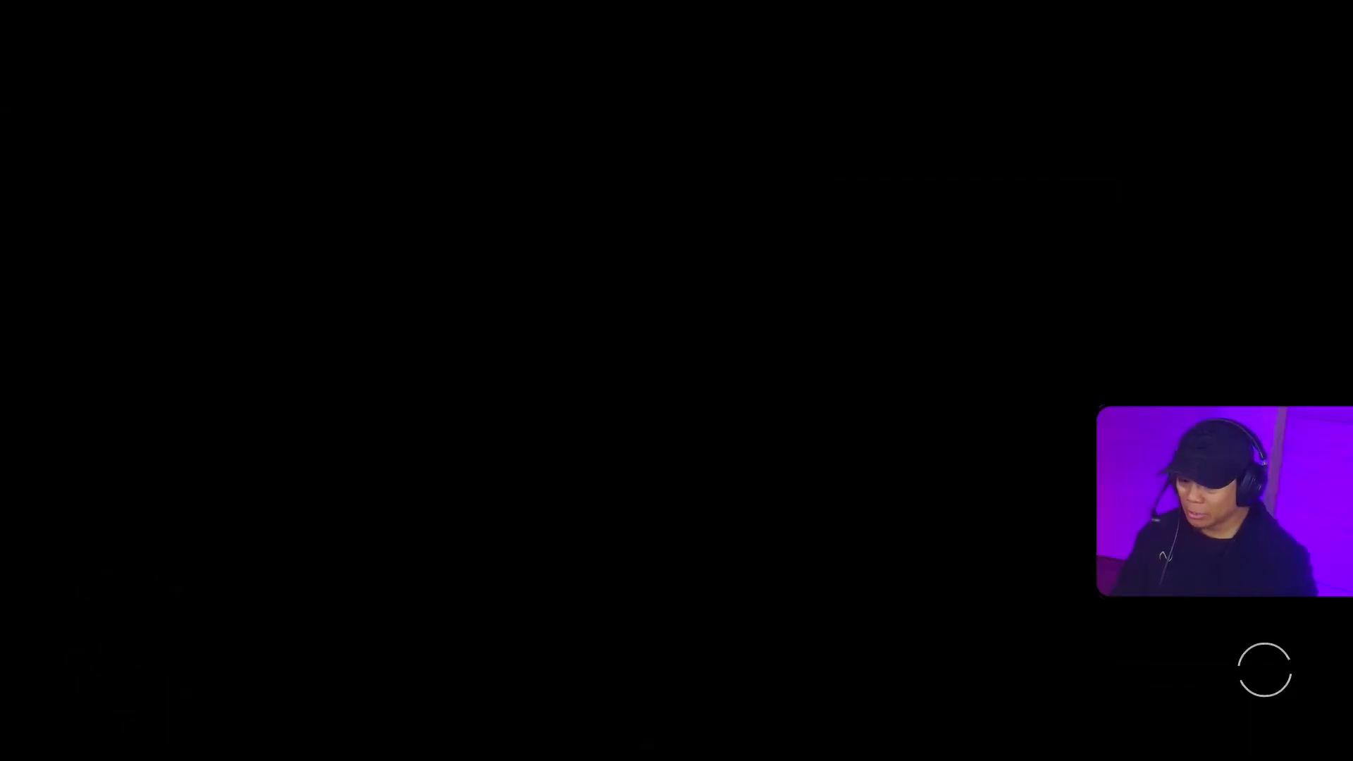
# - Walk up to the sweeping guard and the guard seated at the desk to check how they react
pyautogui.press('w')
pyautogui.press('w')
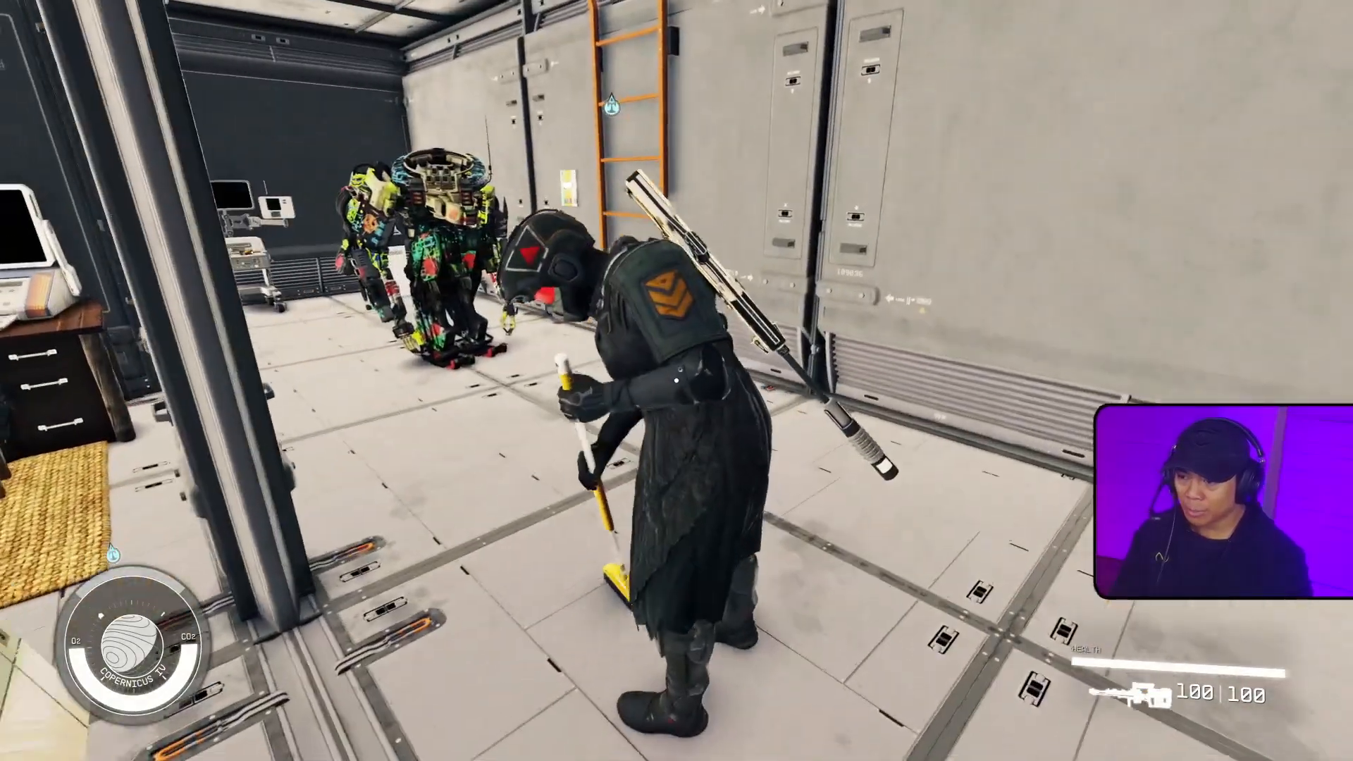
pyautogui.press('w')
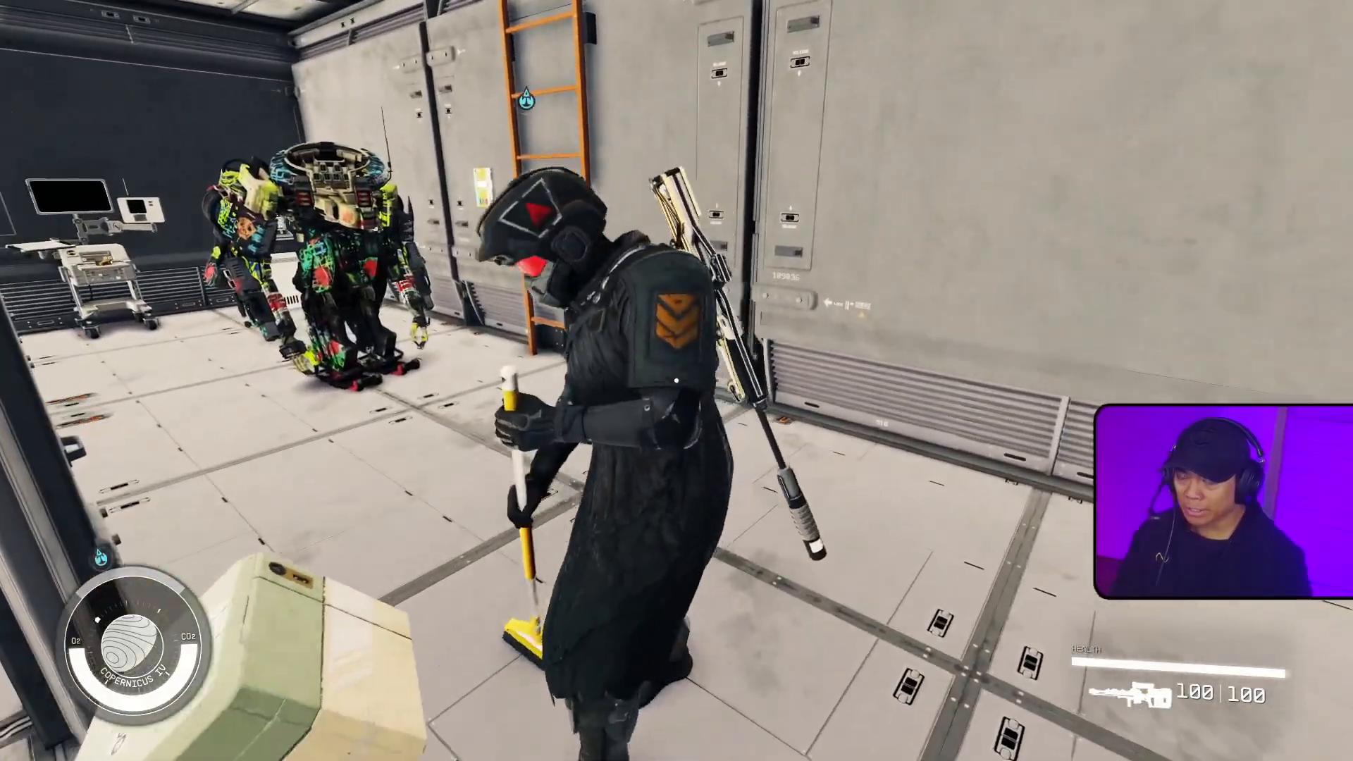
pyautogui.press('a')
pyautogui.press('w')
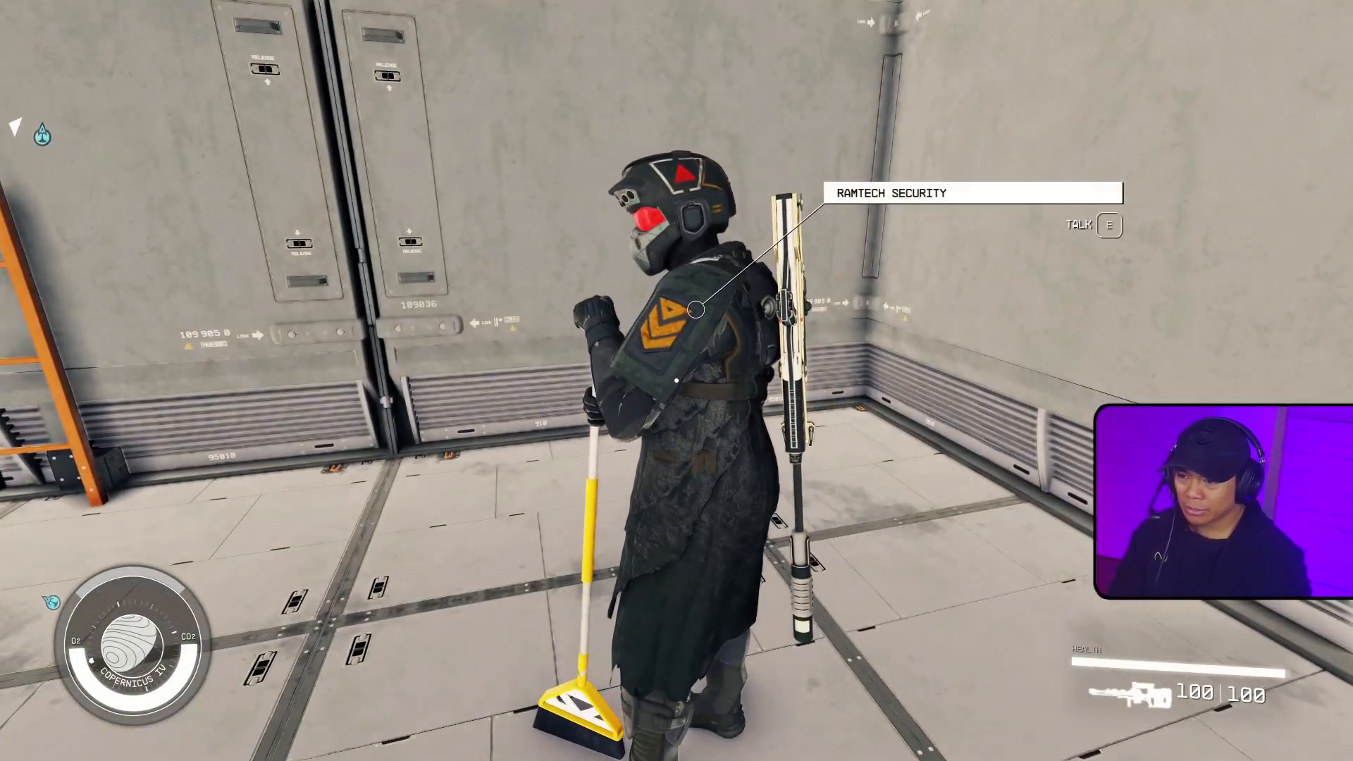
pyautogui.press('w')
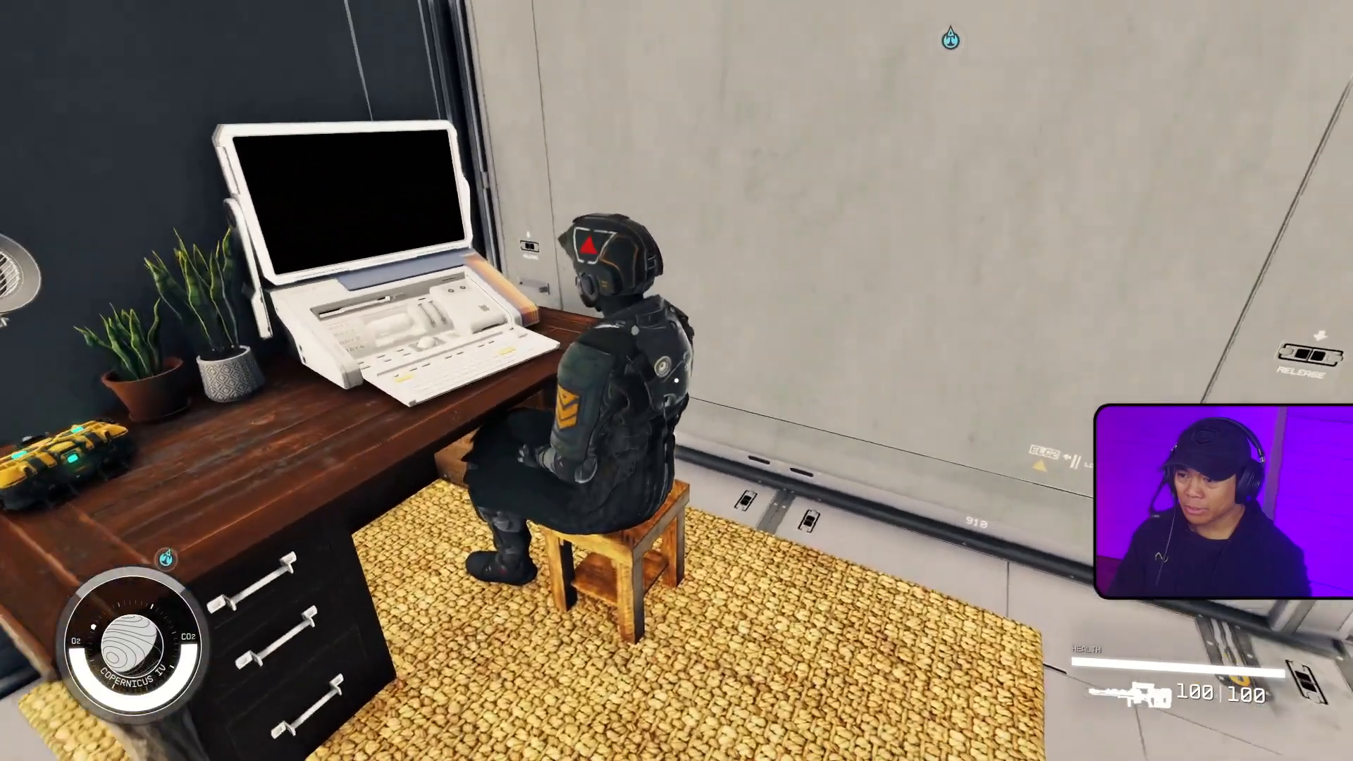
pyautogui.press('s')
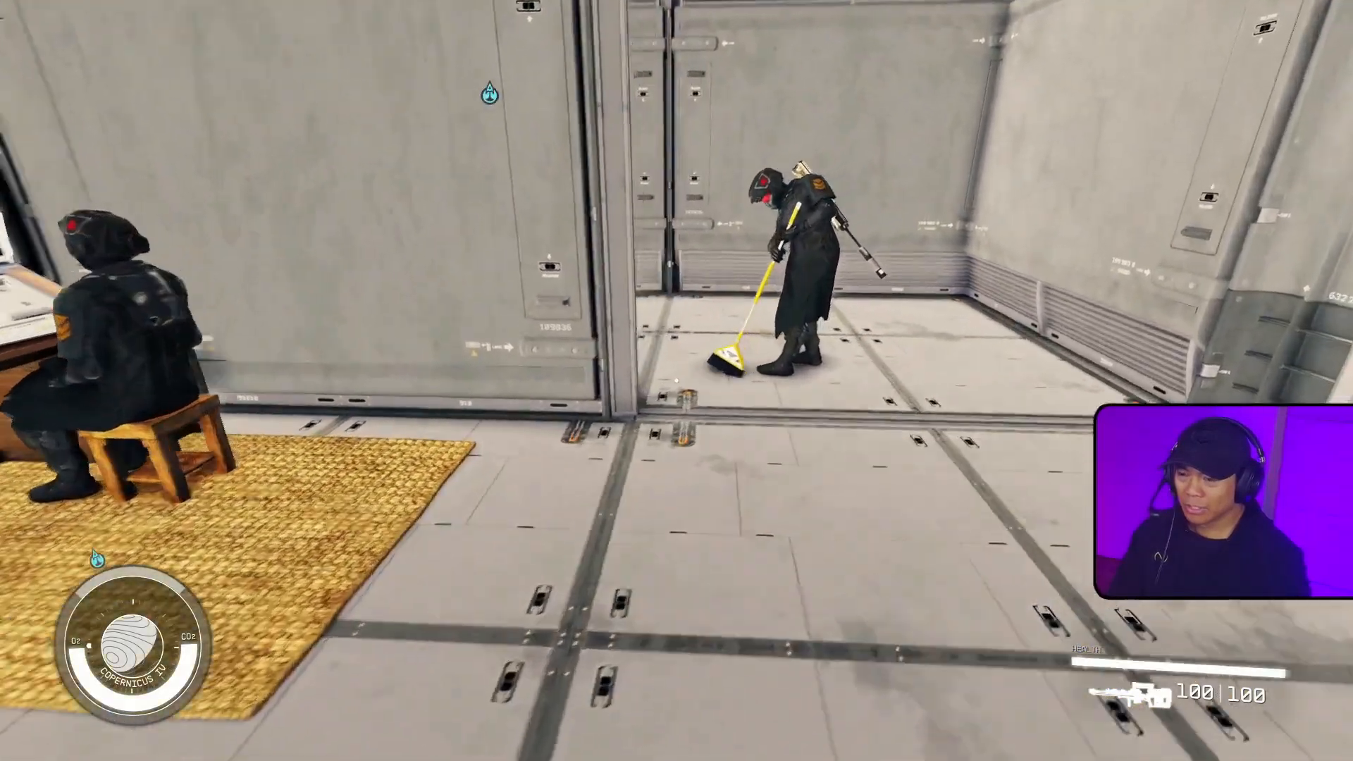
# - Talk to a RamTech Security guard and move between the desk and the sweeping guard to test their trespass responses
pyautogui.press('w')
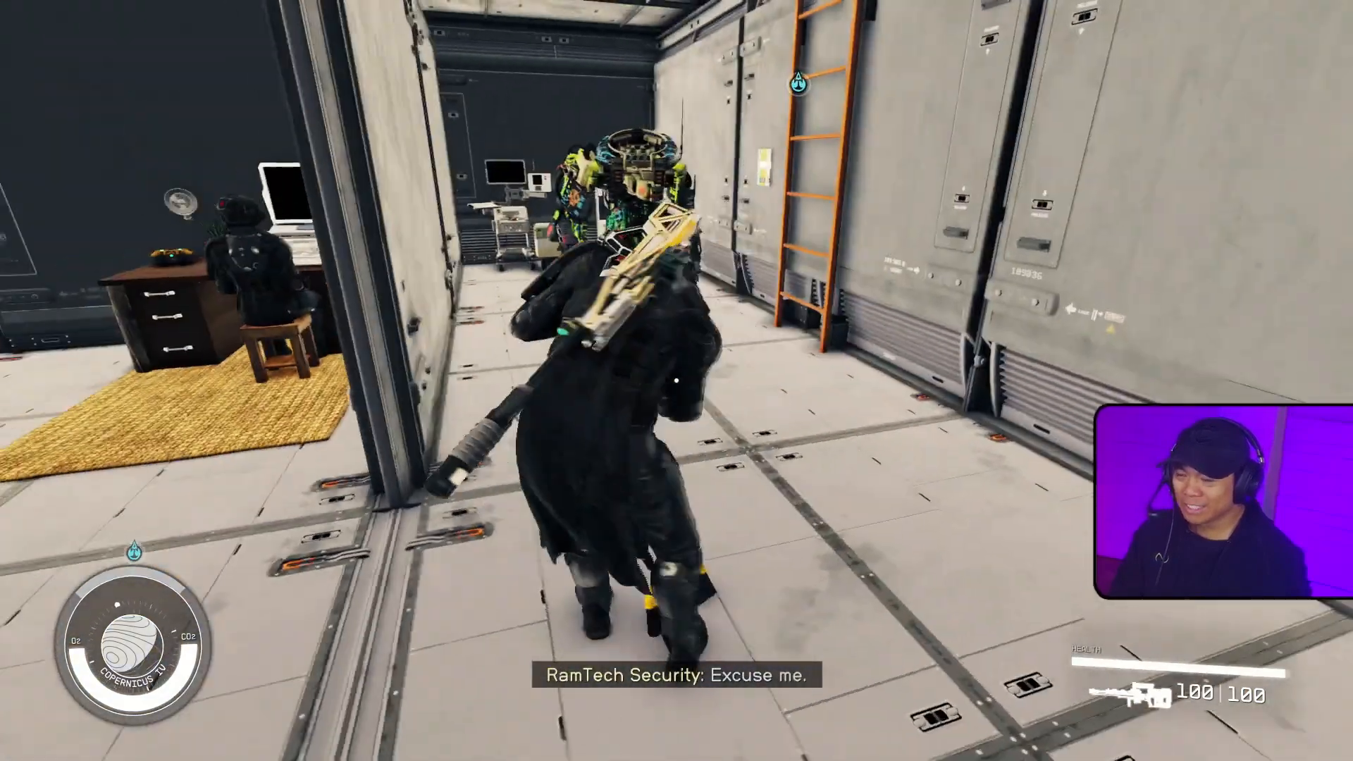
pyautogui.press('d')
pyautogui.press('d')
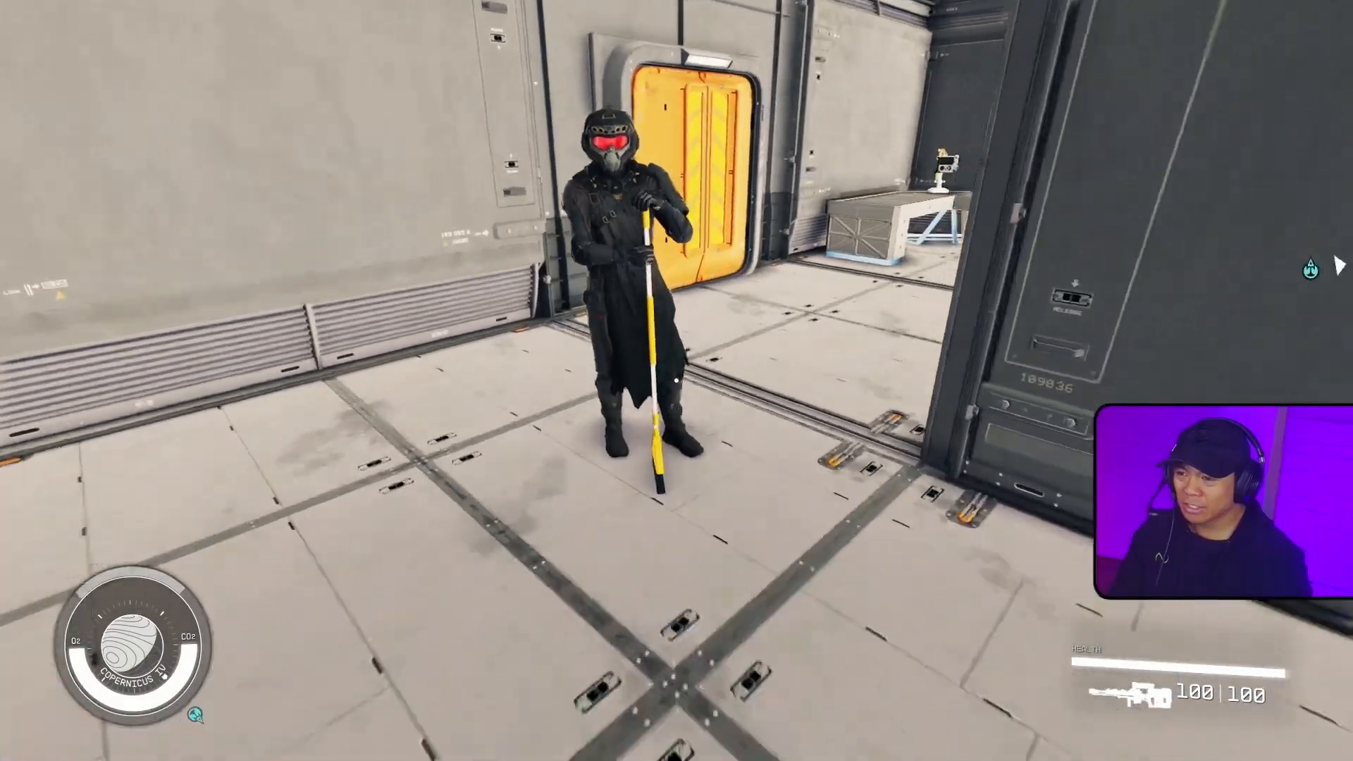
pyautogui.press('e')
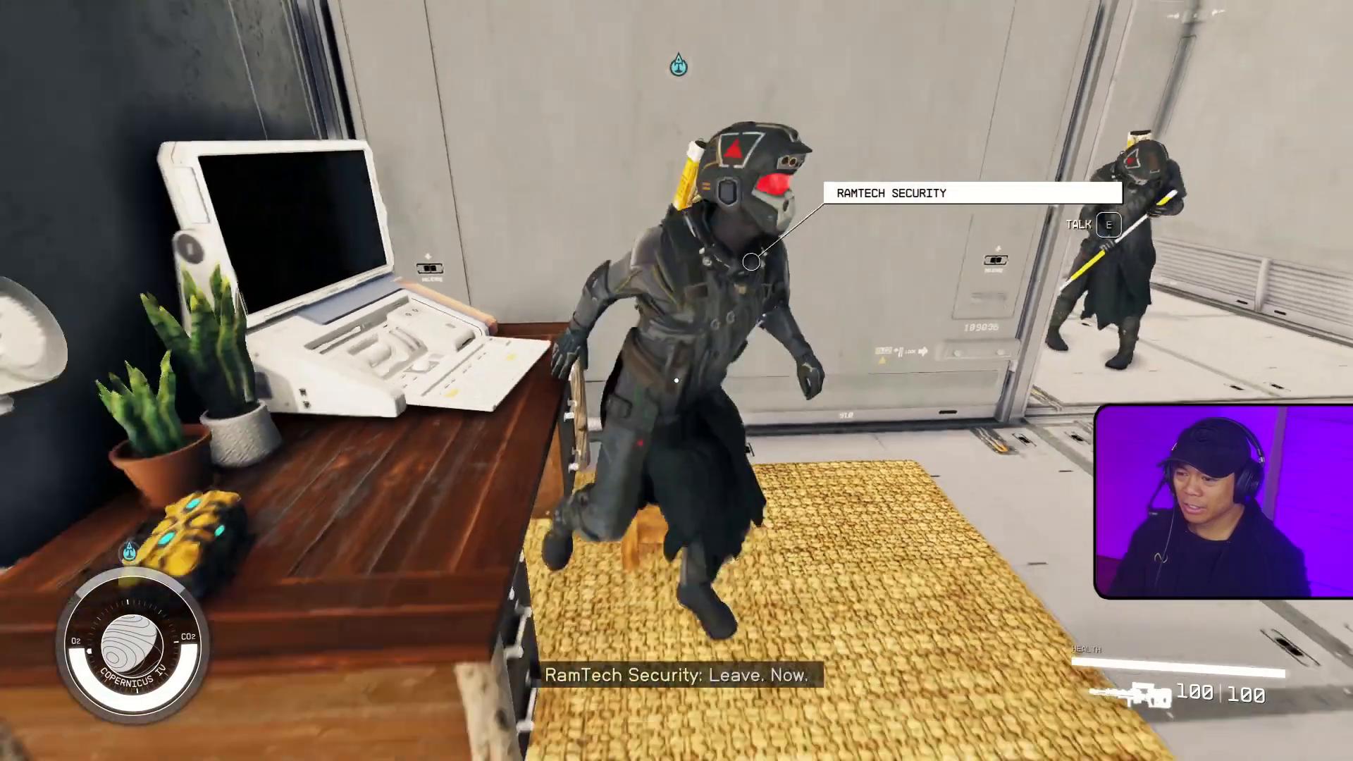
pyautogui.press('w')
pyautogui.press('s')
pyautogui.press('w')
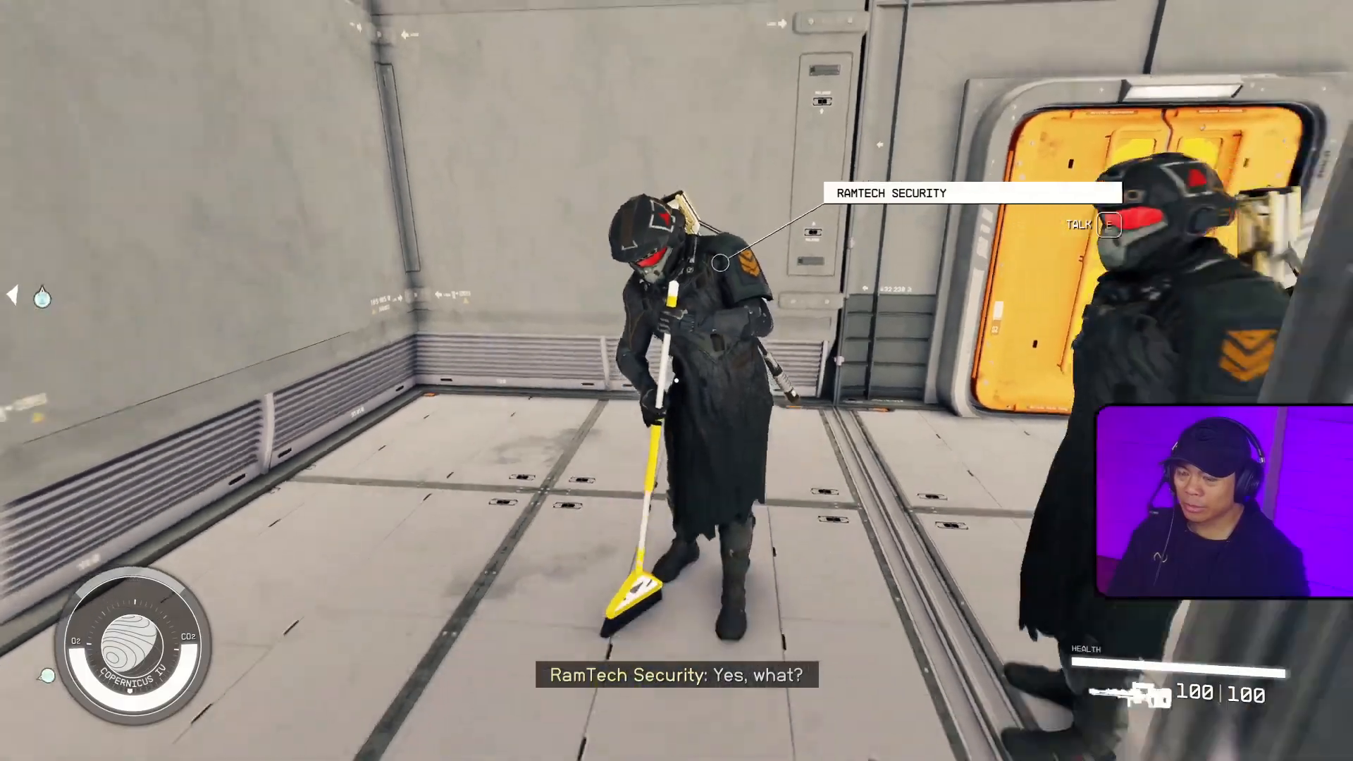
pyautogui.press('w')
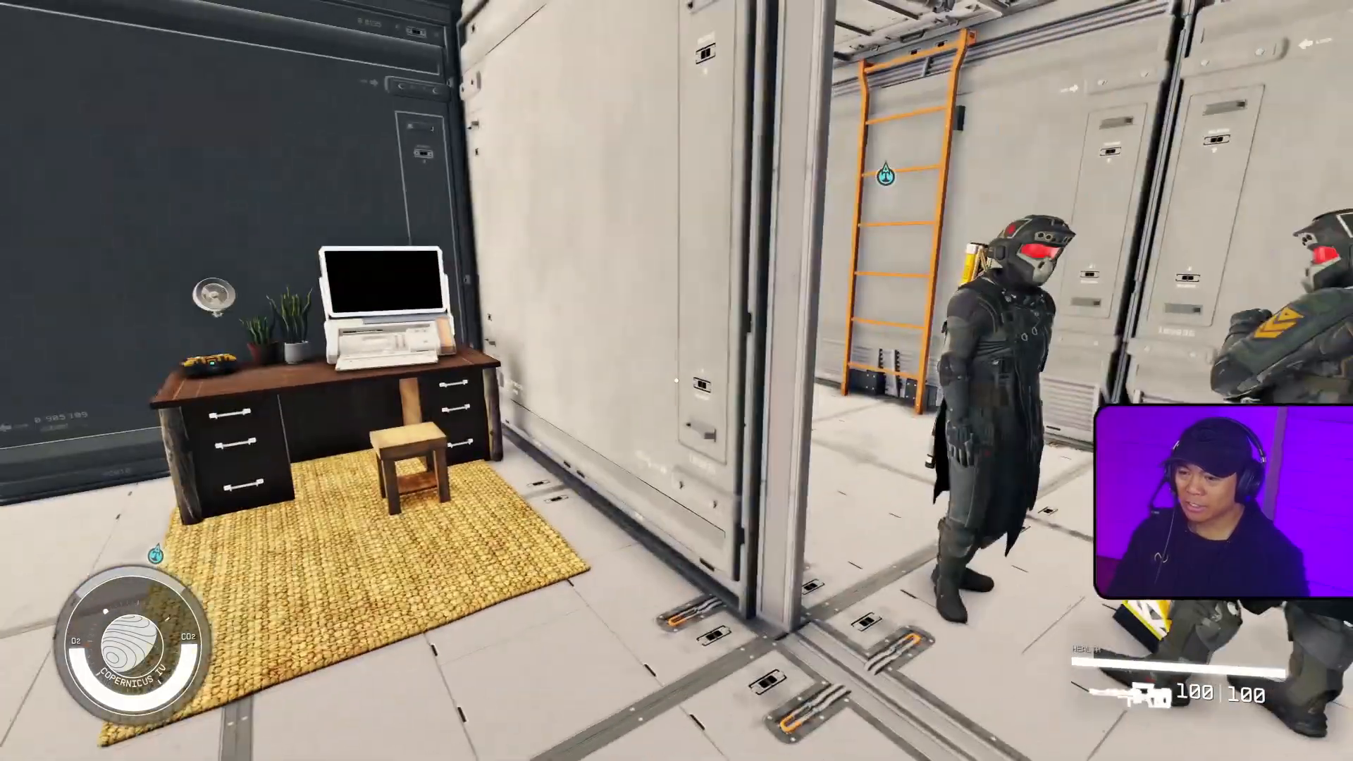
pyautogui.press('s')
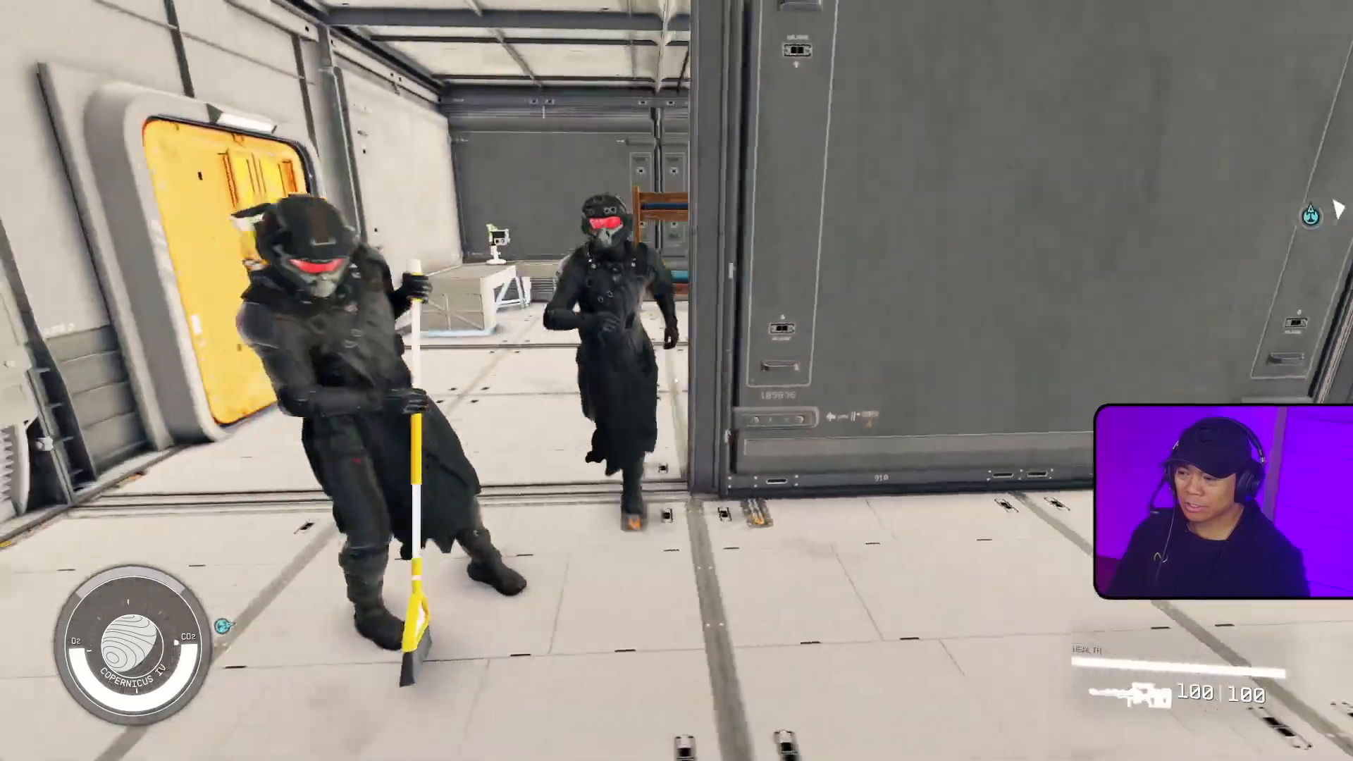
# - Walk through the facility's other rooms and back to the guards, staying inside to test whether they turn hostile
pyautogui.press('w')
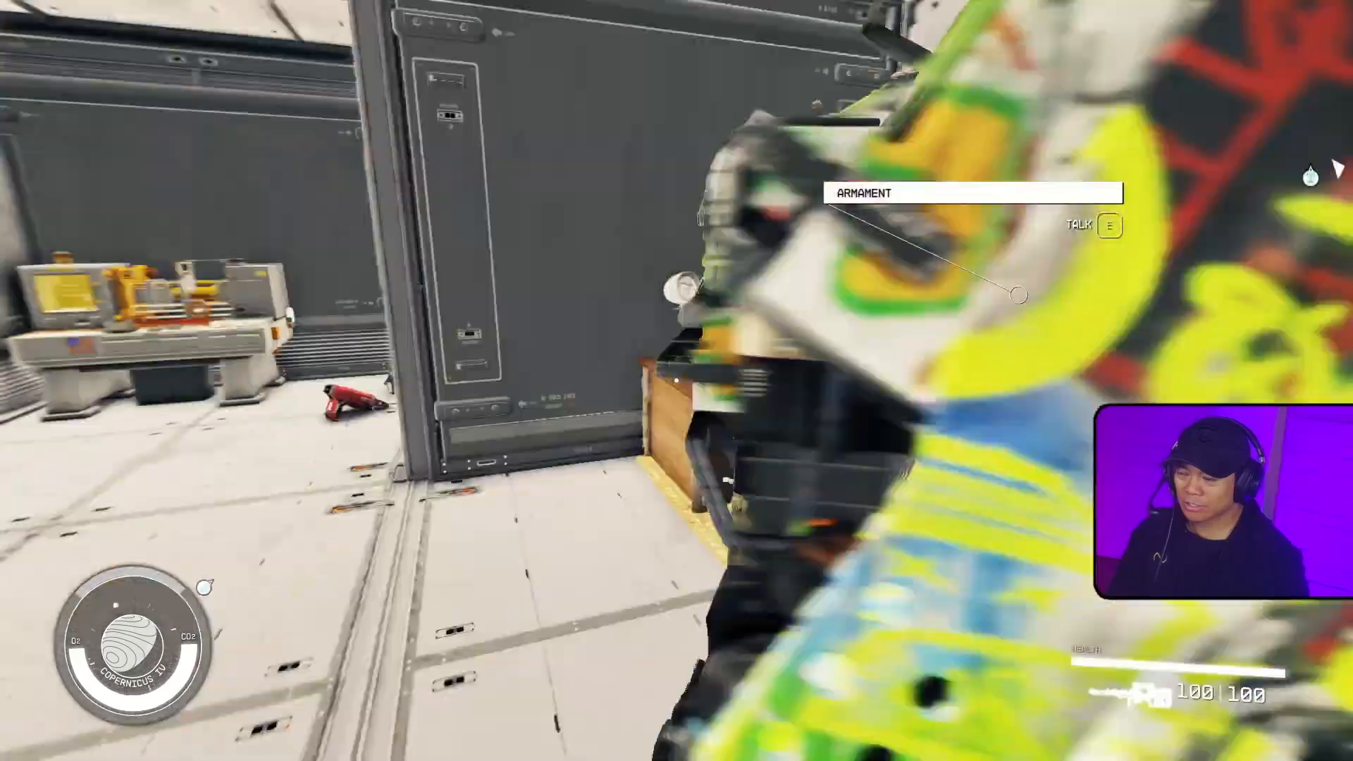
pyautogui.press('s')
pyautogui.press('a')
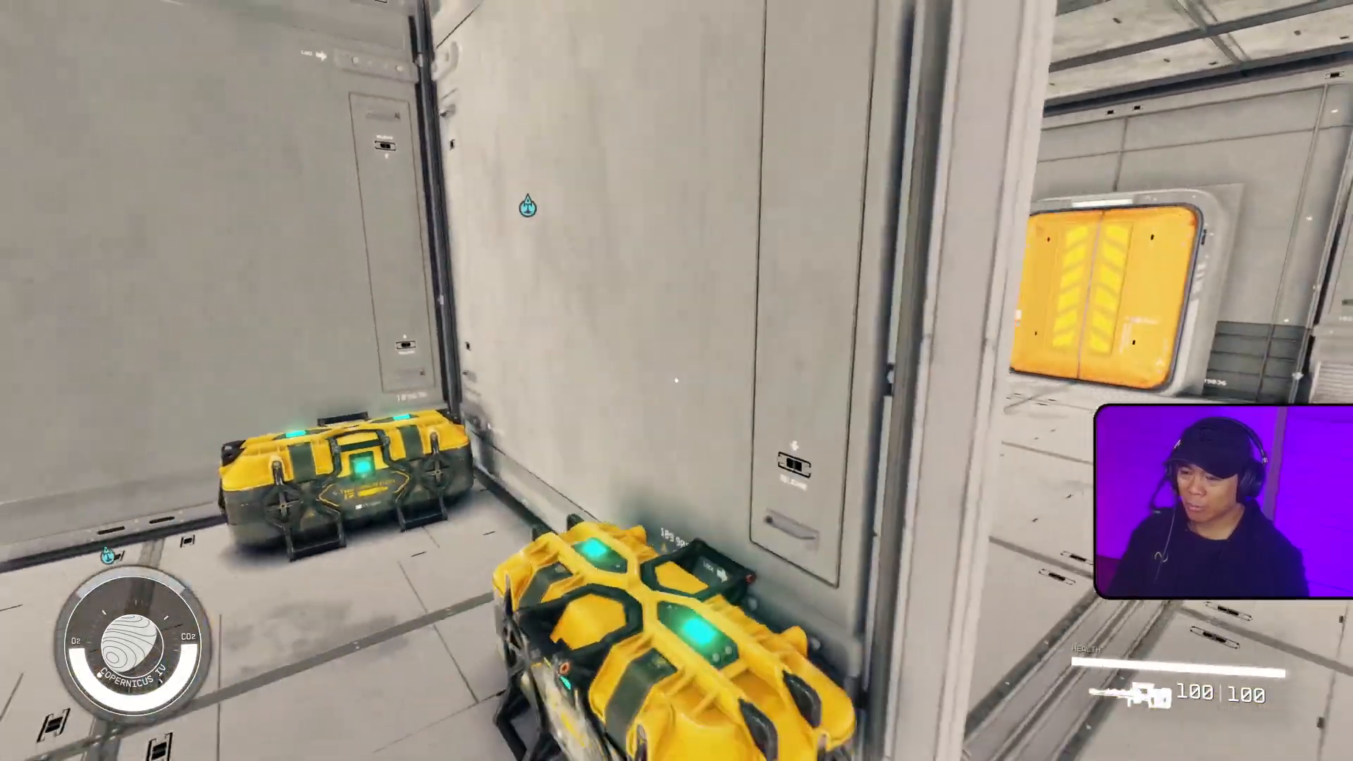
pyautogui.press('d')
pyautogui.press('w')
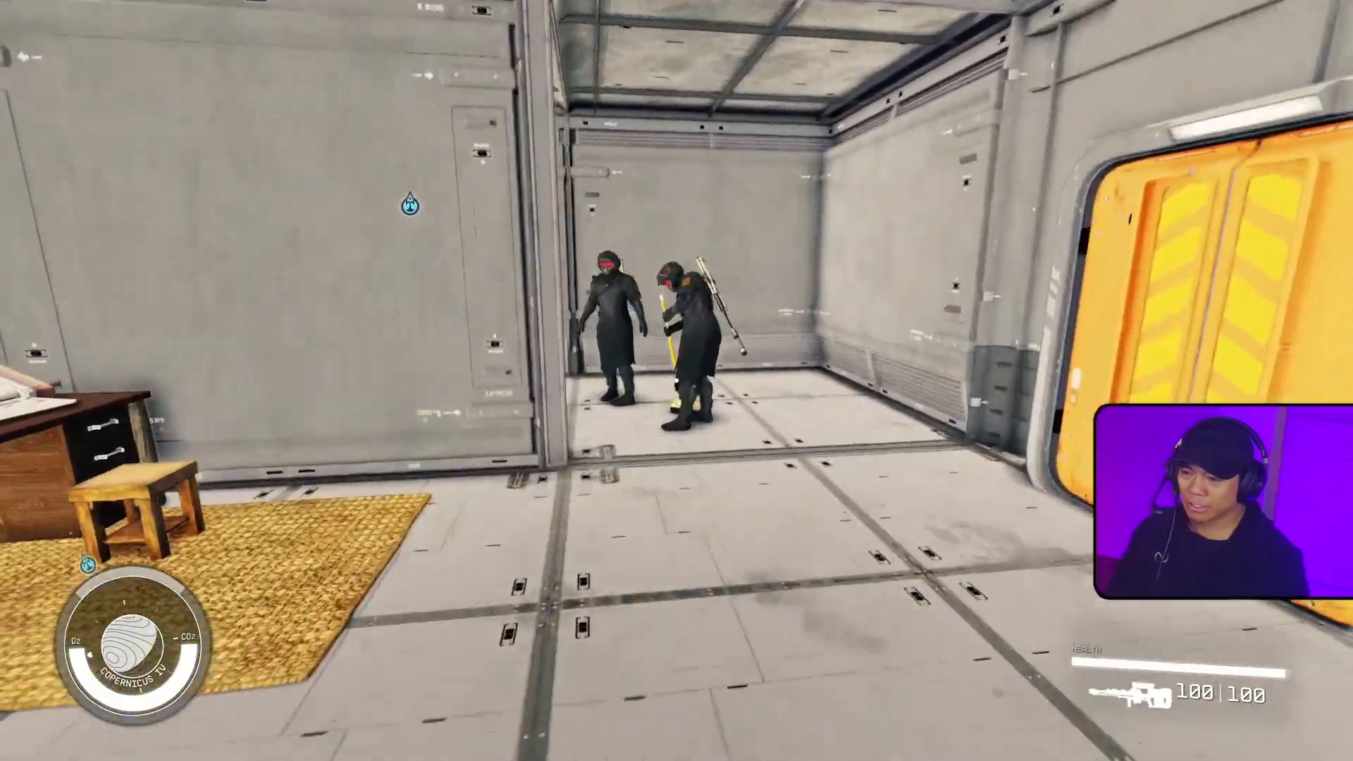
pyautogui.press('w')
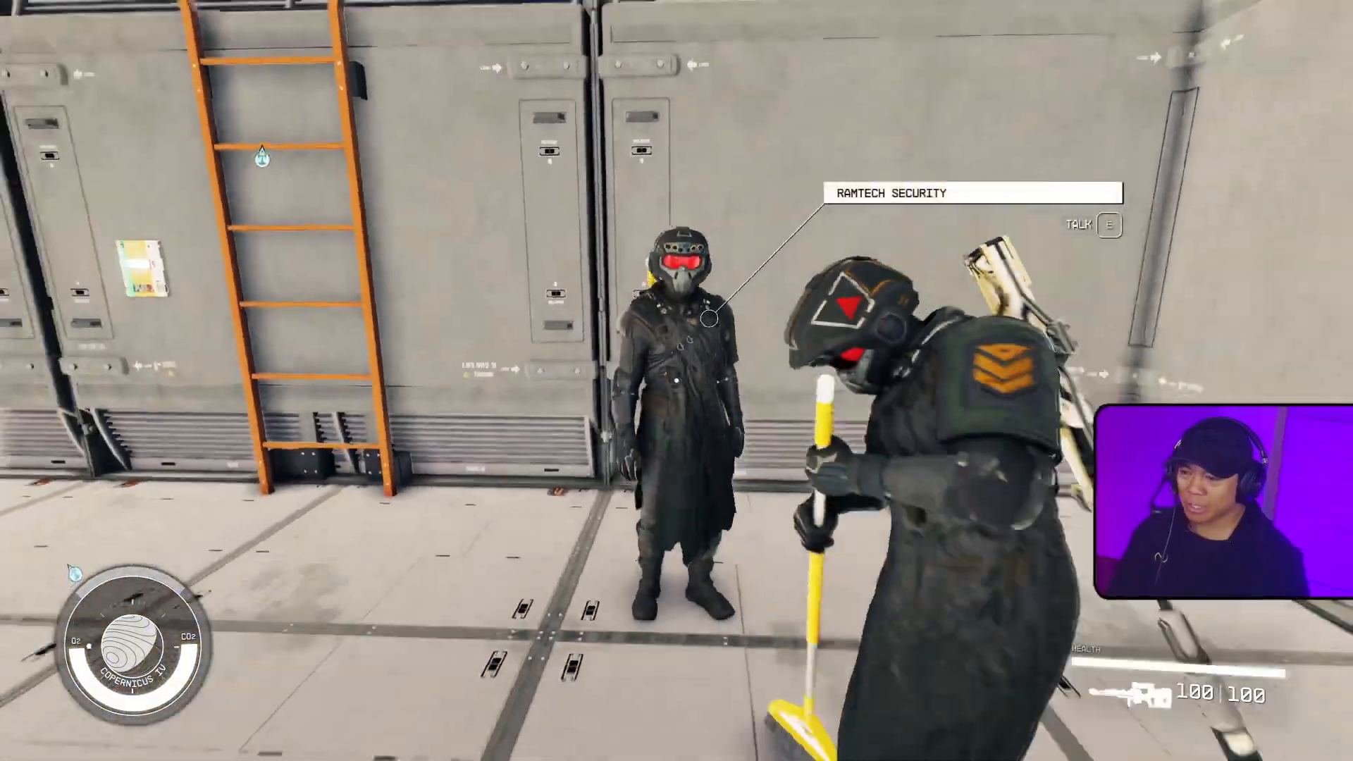
pyautogui.press('s')
pyautogui.press('s')
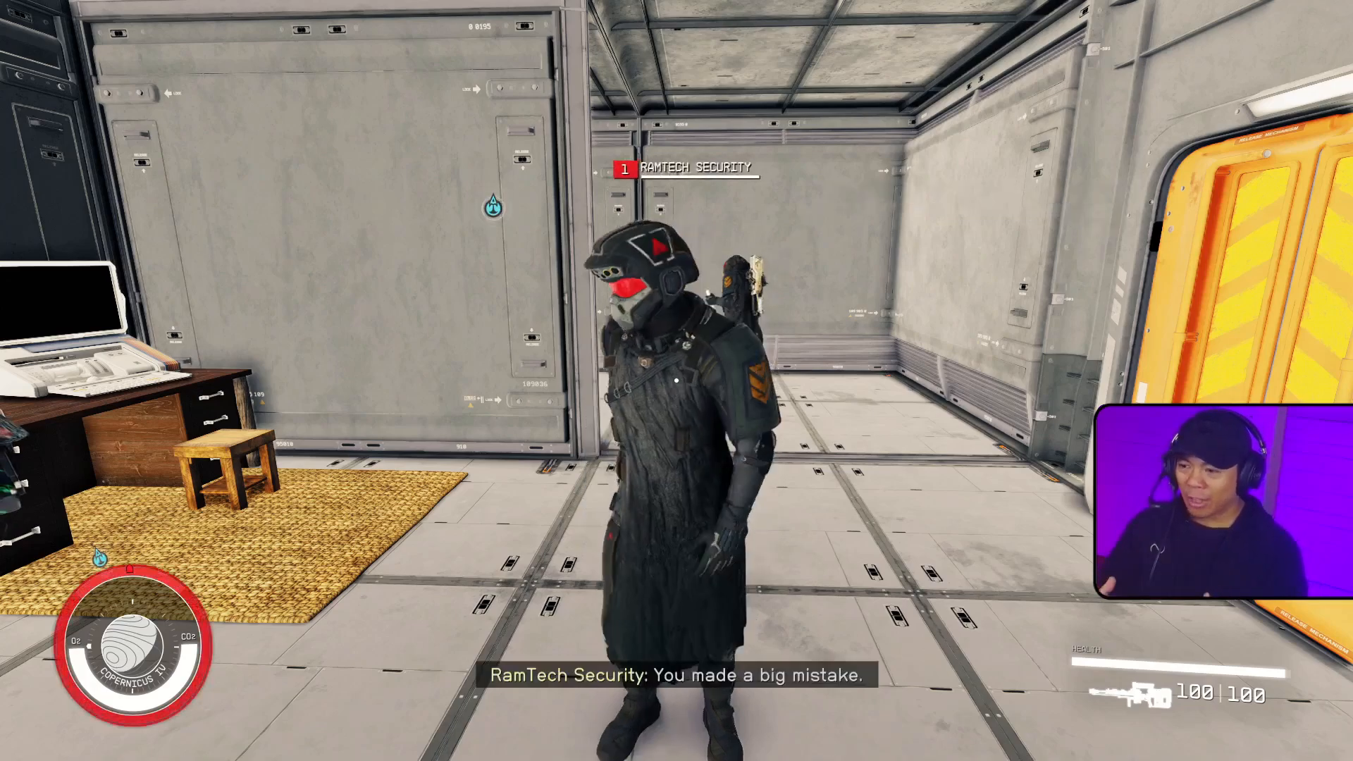
# - Run from the hostile RamTech Security guard through the facility rooms to test the pursuit
pyautogui.press('space')
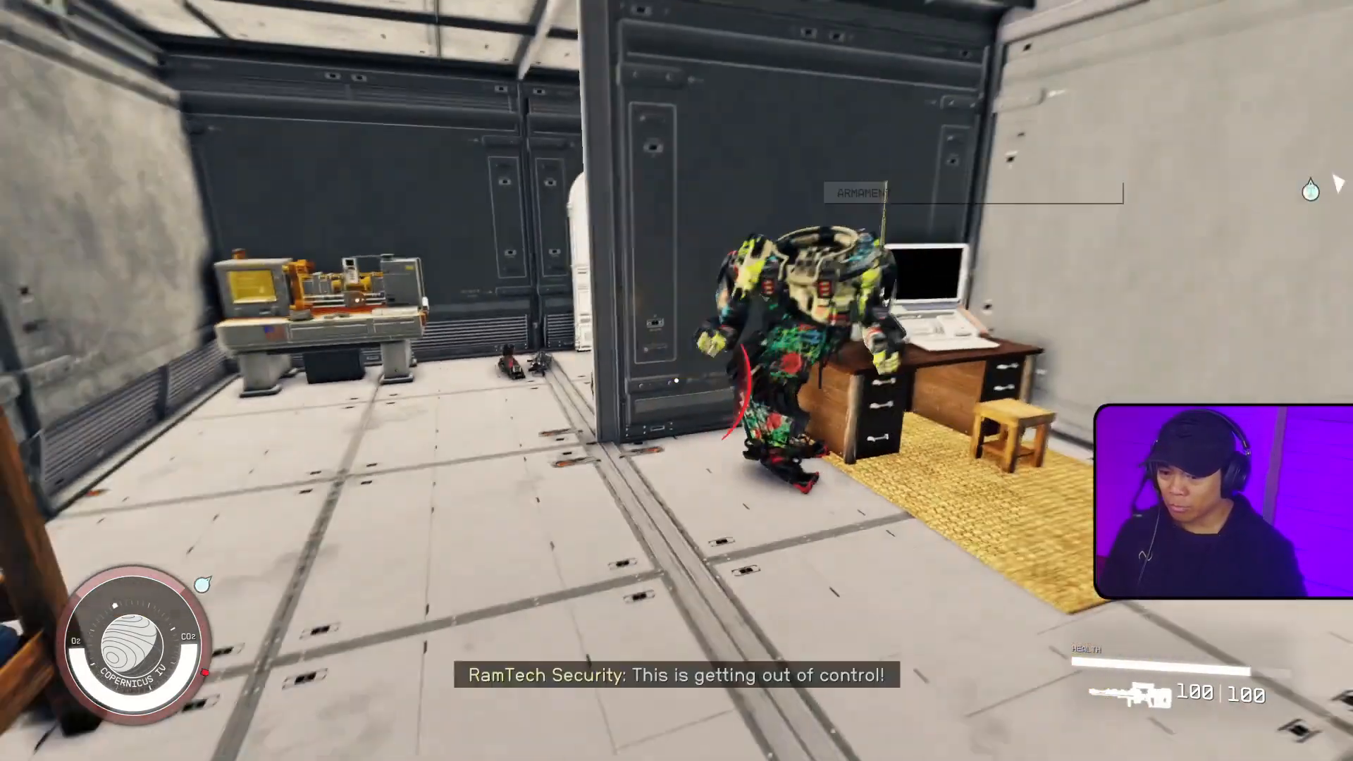
pyautogui.press('w')
pyautogui.press('s')
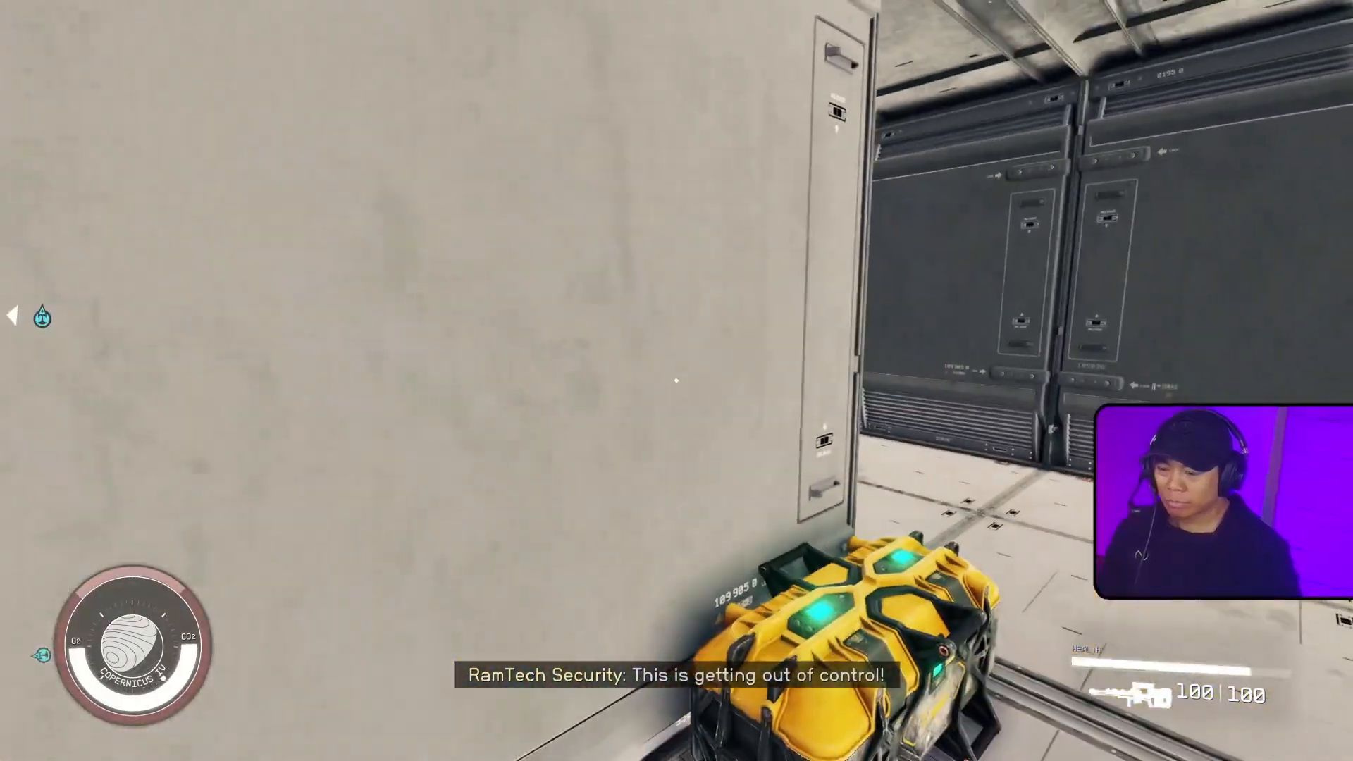
pyautogui.press('d')
pyautogui.press('w')
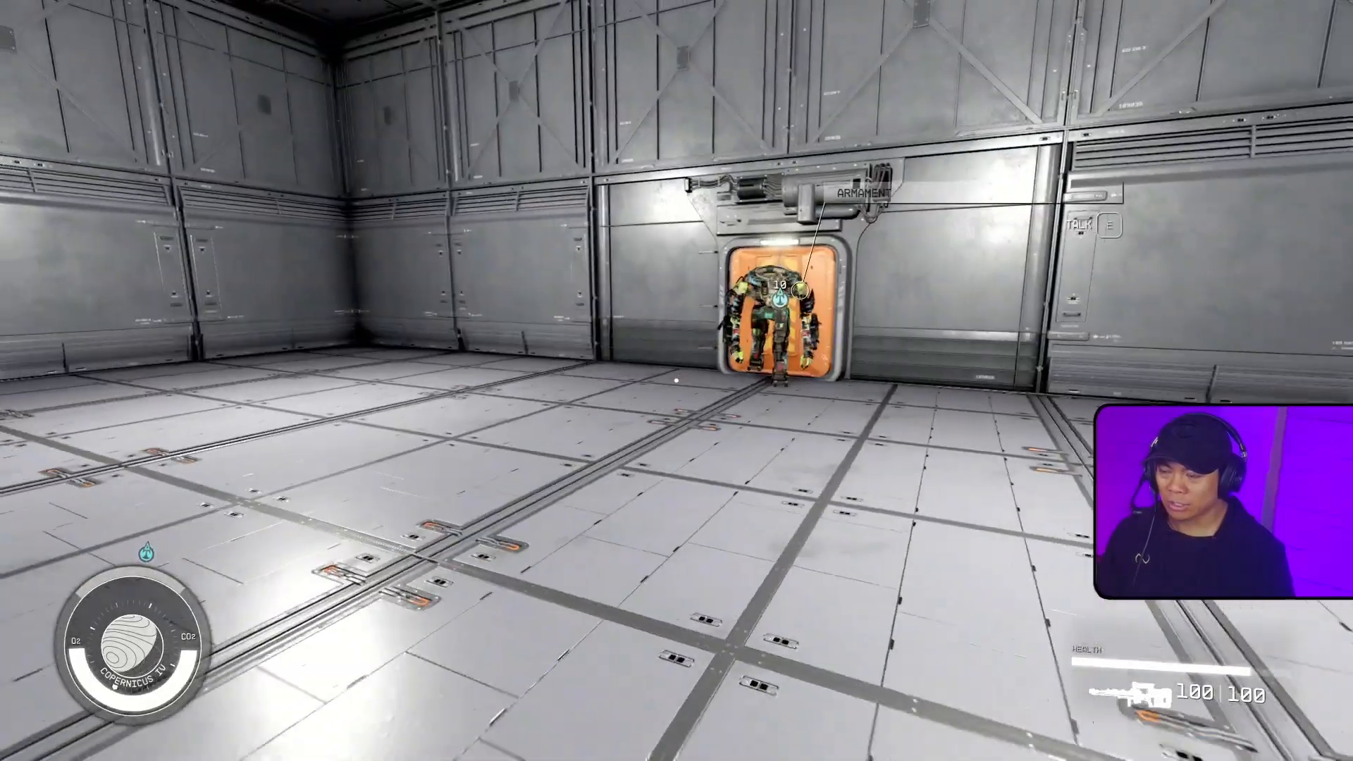
# - Cross the large metal room to the orange door and go back into the practice facility interior
pyautogui.press('w')
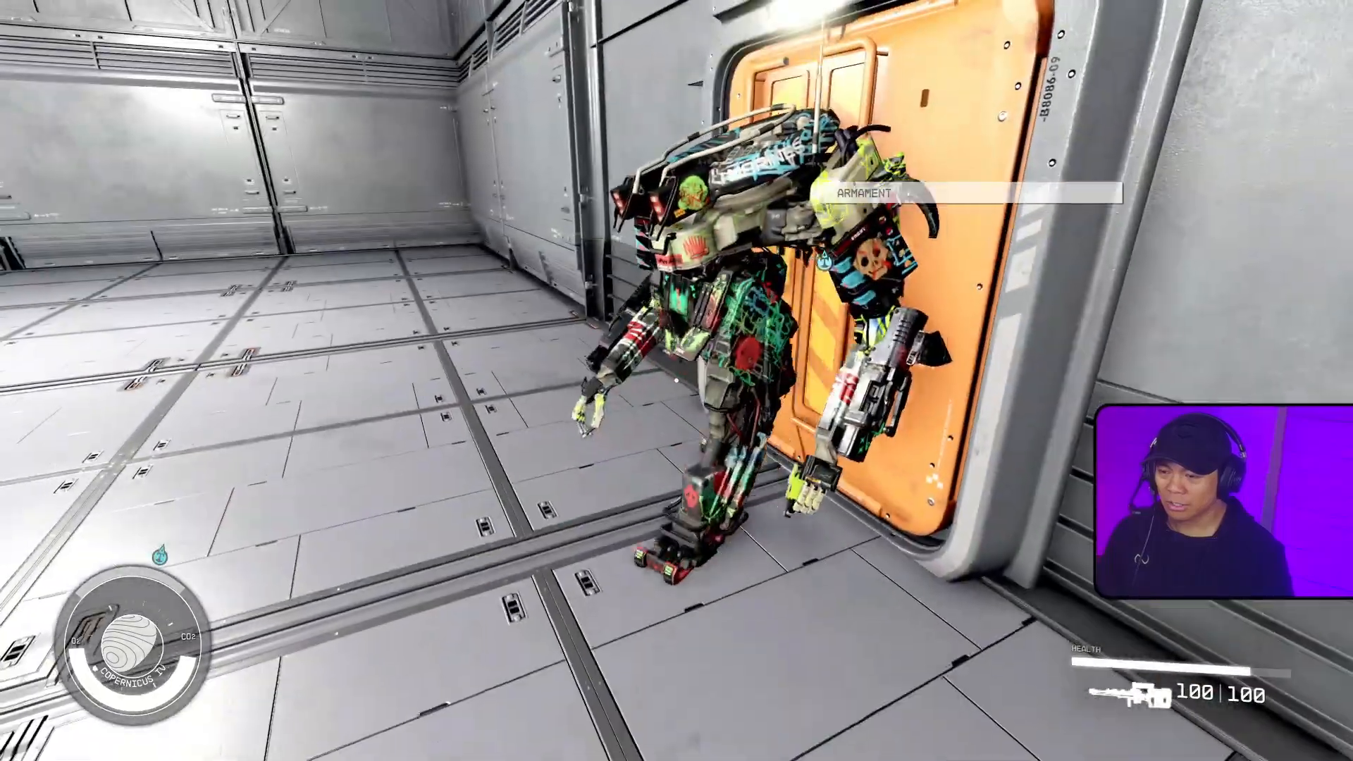
pyautogui.press('w')
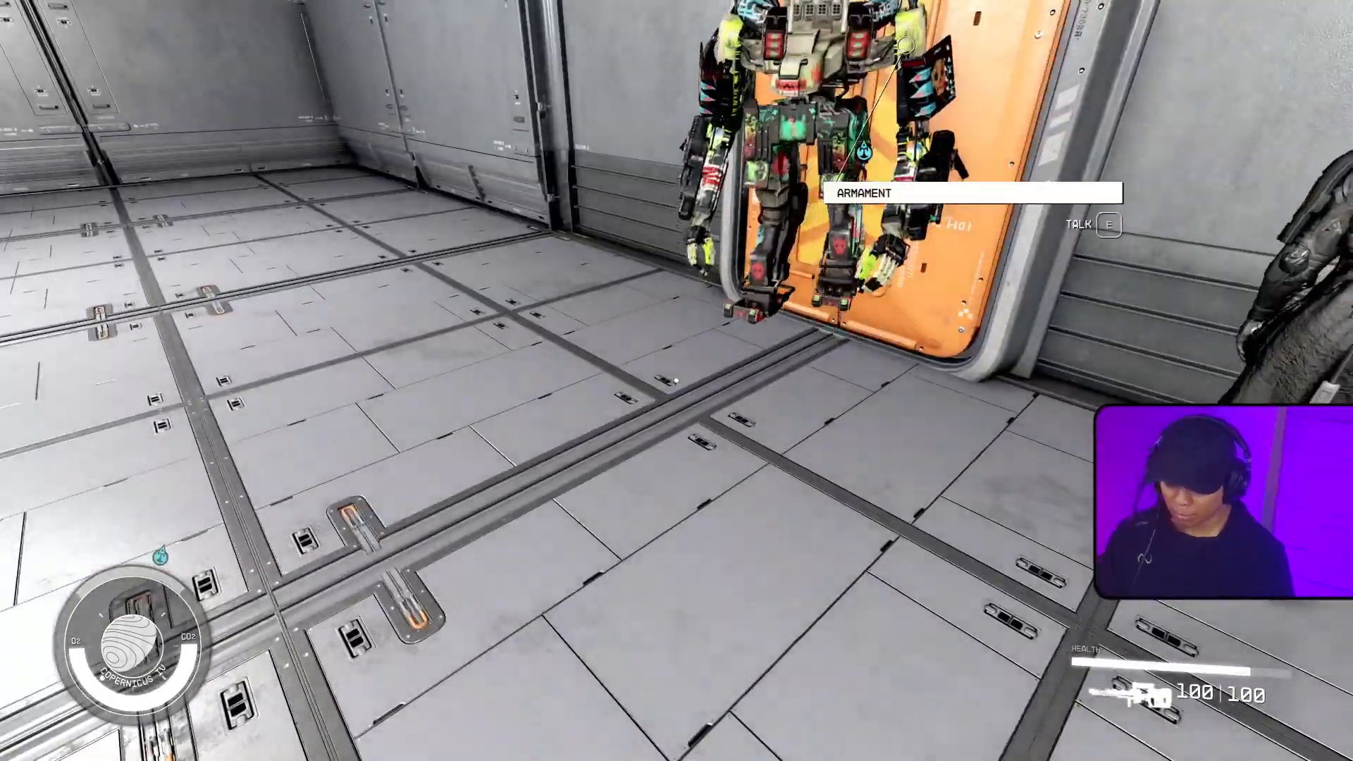
pyautogui.press('w')
pyautogui.press('e')
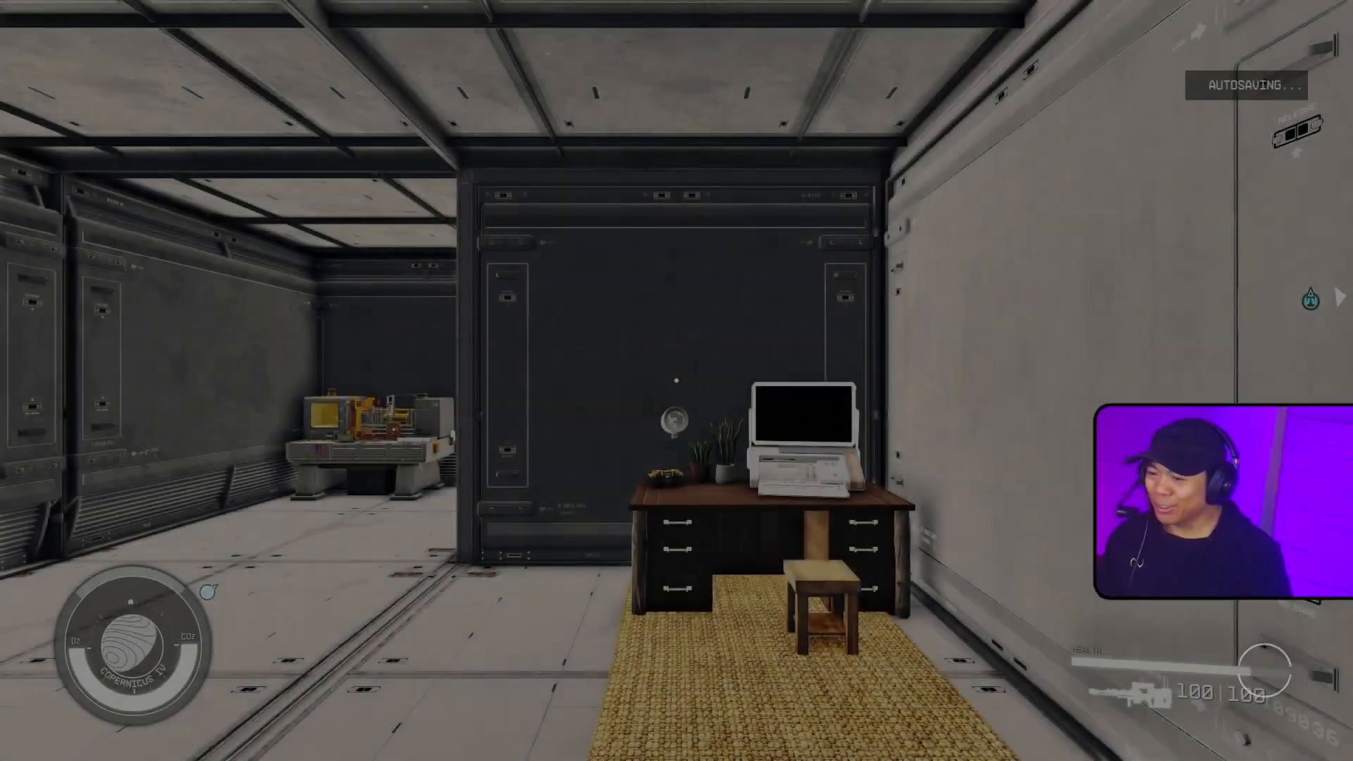
# - Walk around the facility interior past the Armament robot and the standing guard to recheck the trespassing behaviour
pyautogui.press('w')
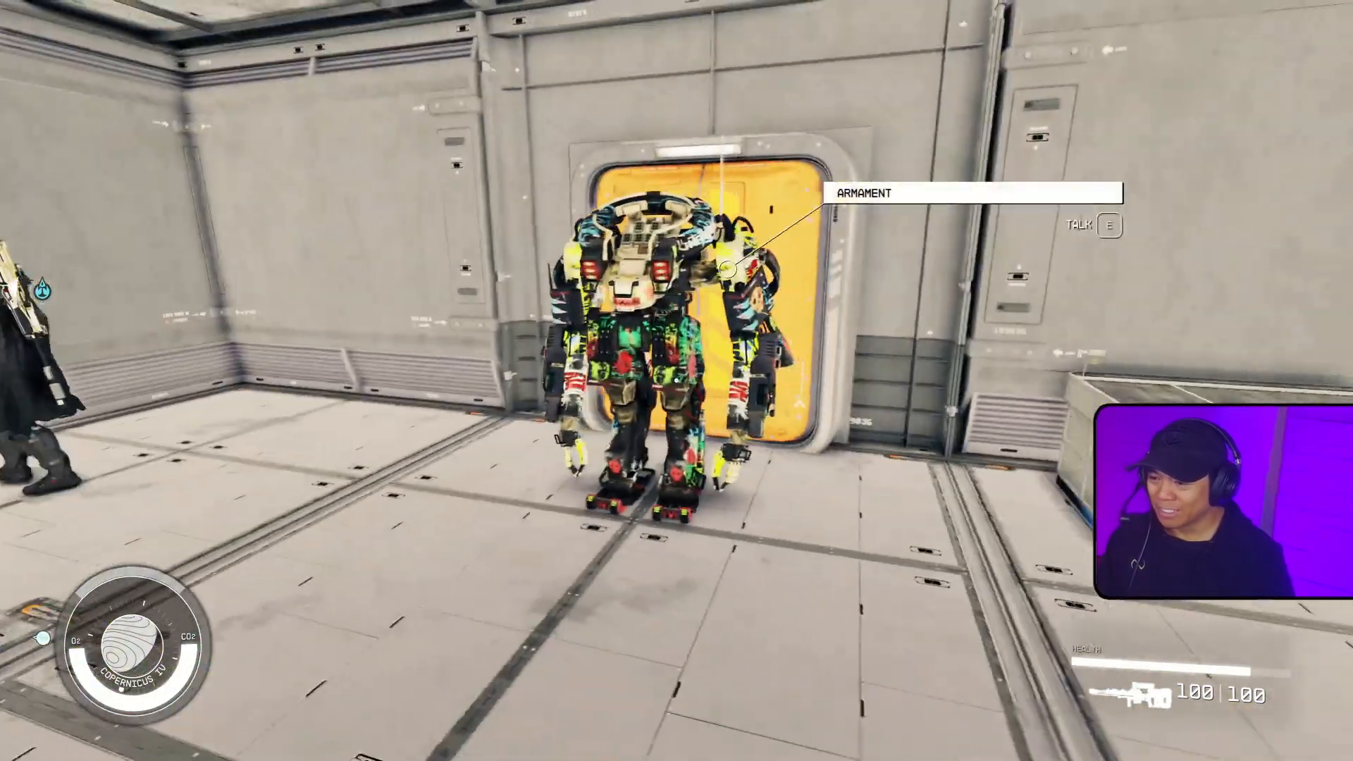
pyautogui.press('s')
pyautogui.press('w')
pyautogui.press('s')
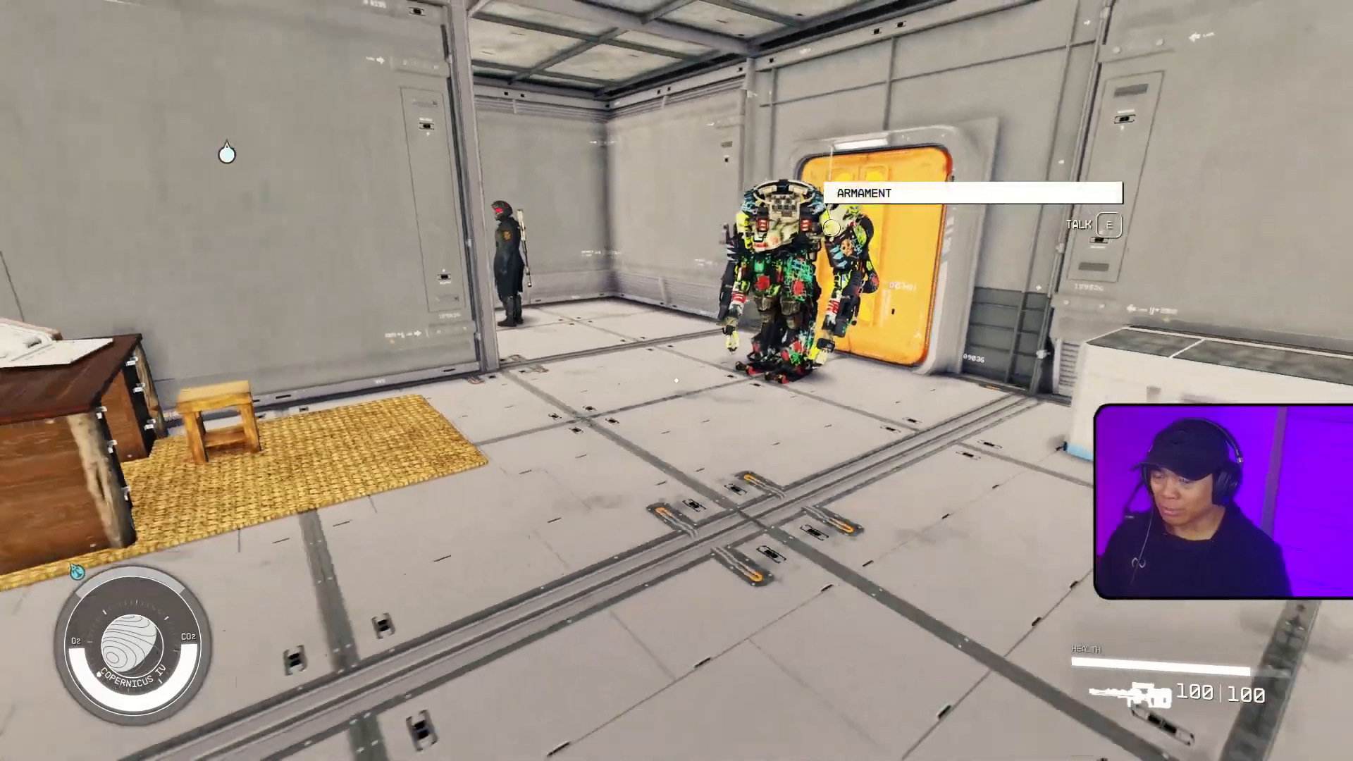
pyautogui.press('s')
pyautogui.press('w')
pyautogui.press('a')
pyautogui.press('d')
pyautogui.press('w')
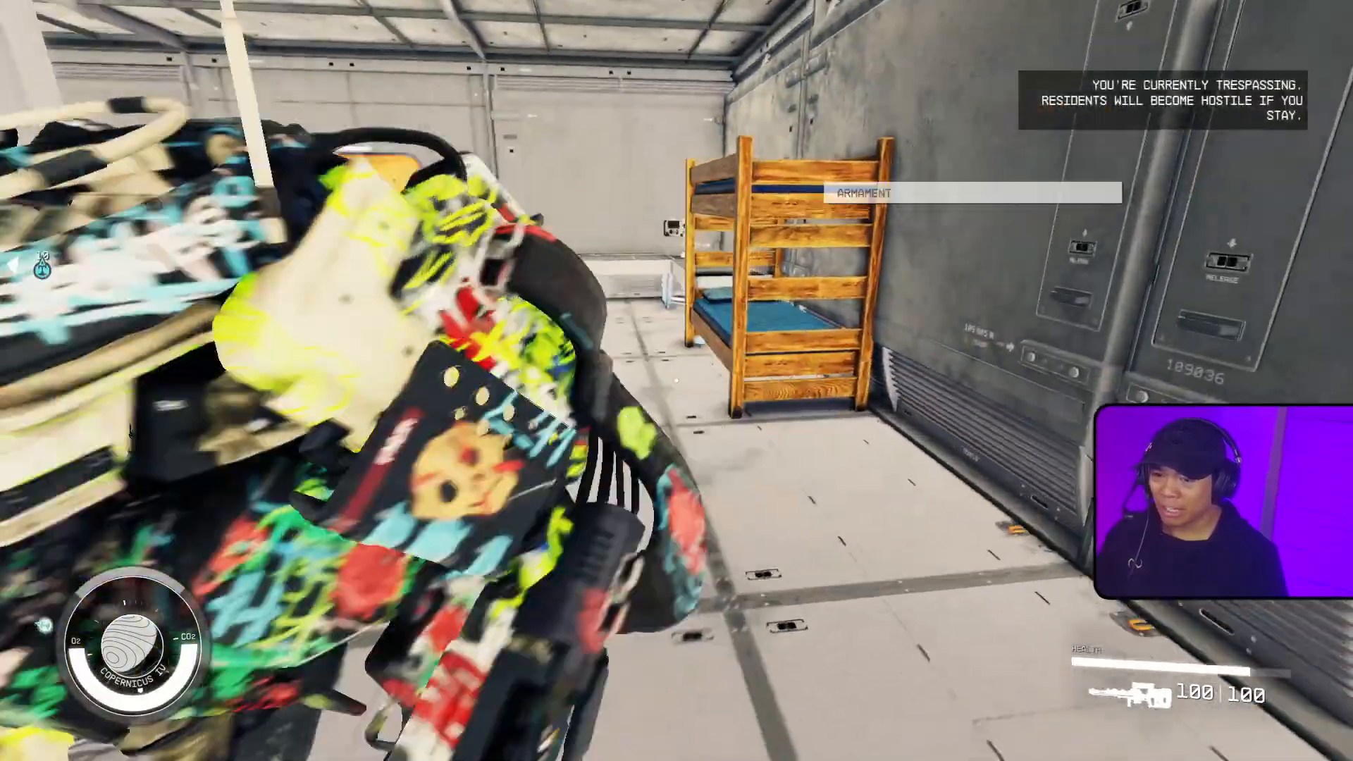
pyautogui.press('w')
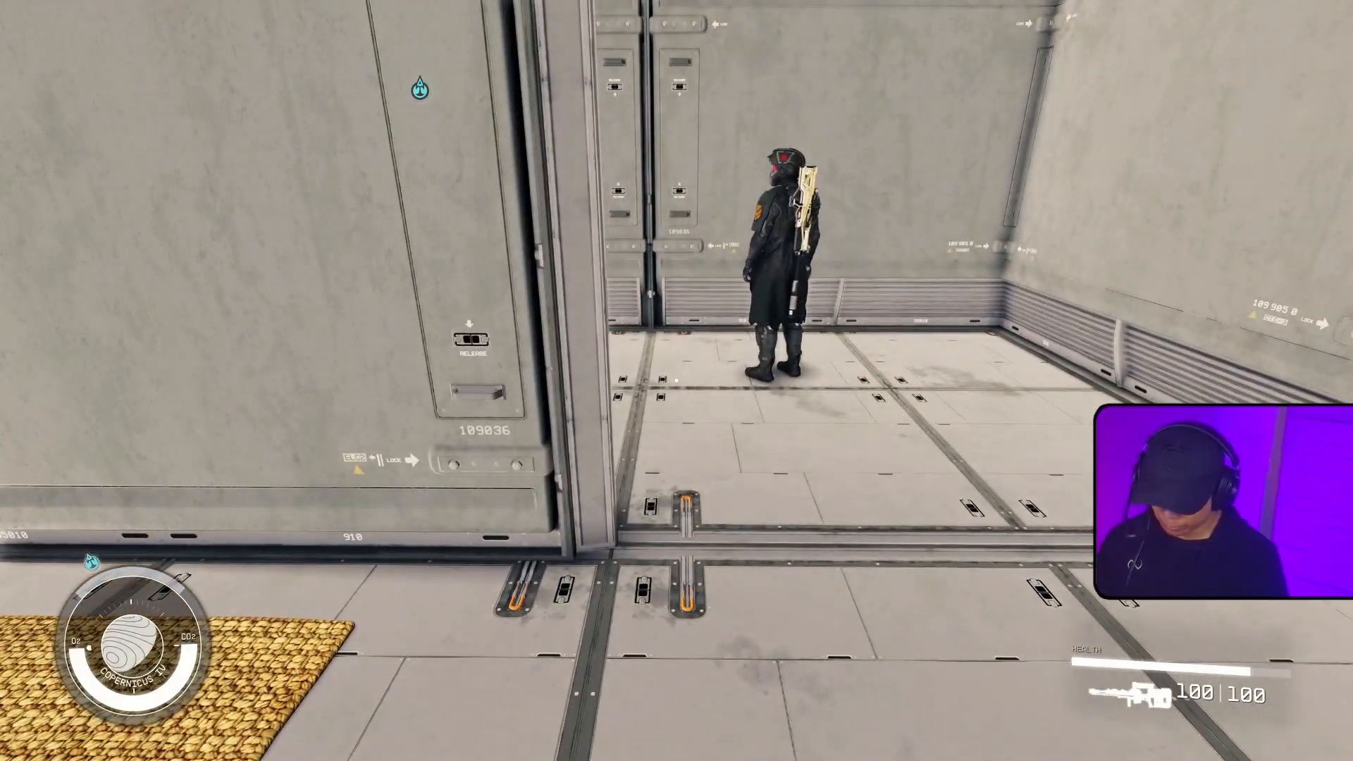
# - Switch to the Creation Kit, set the CopernicusInt001 location's NPC owner to NONE, and accept the change
pyautogui.hotkey('alt', 'tab')
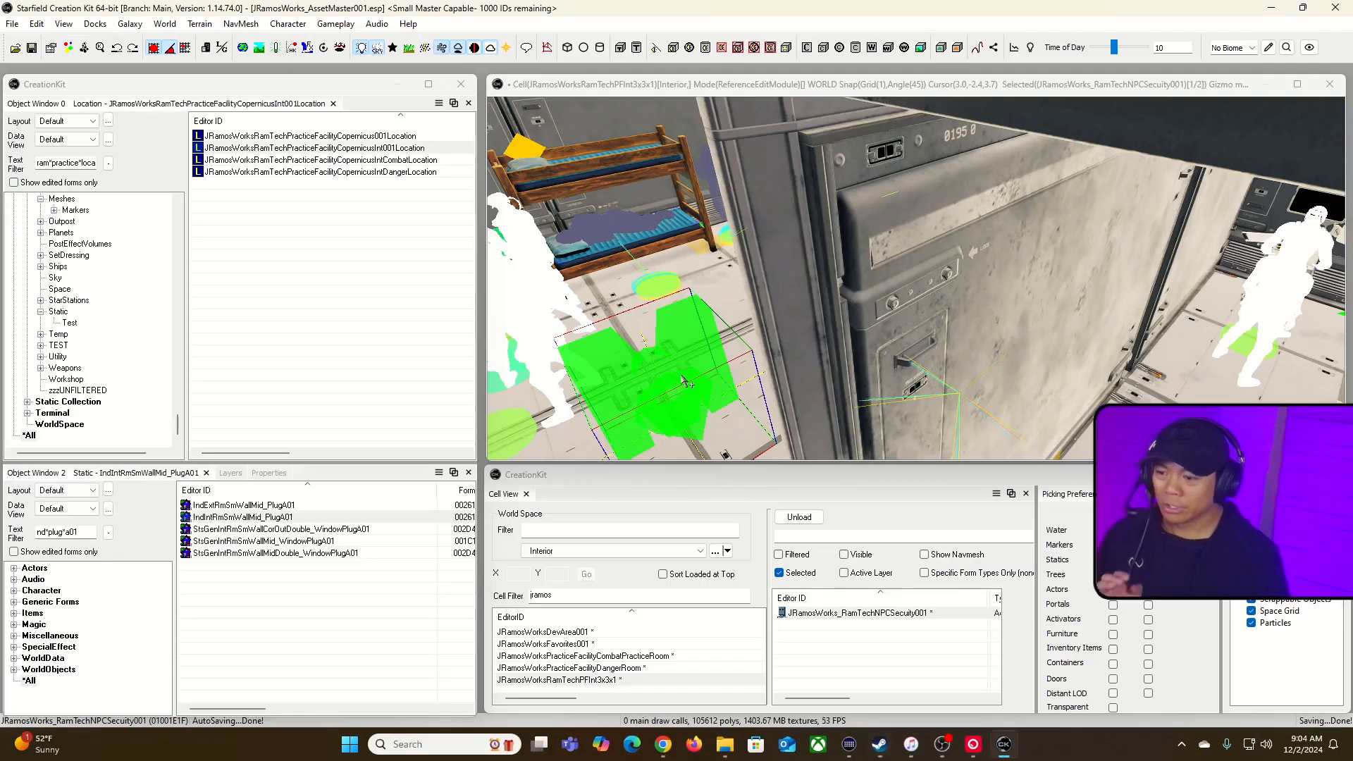
pyautogui.click(716, 86)
pyautogui.press('`')
pyautogui.press('s')
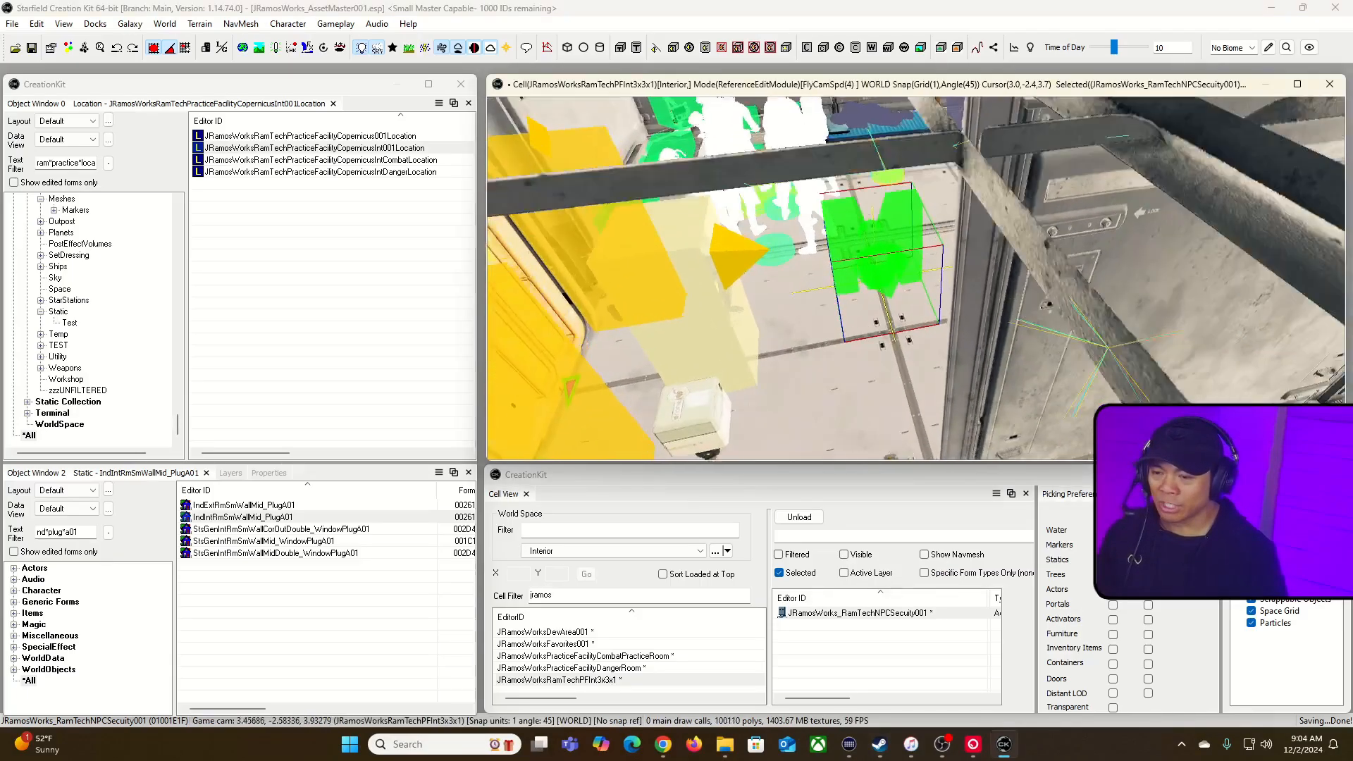
pyautogui.press('`')
pyautogui.doubleClick(401, 153)
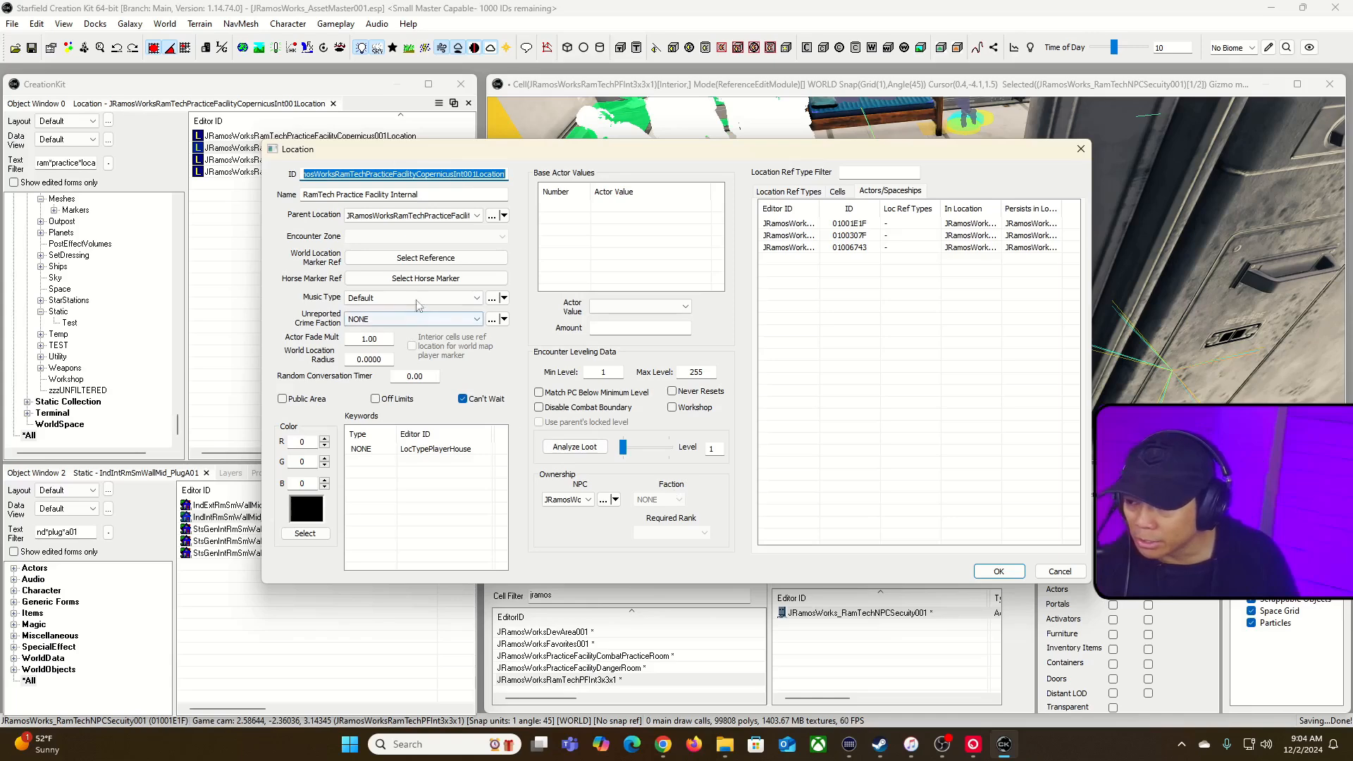
pyautogui.click(575, 501)
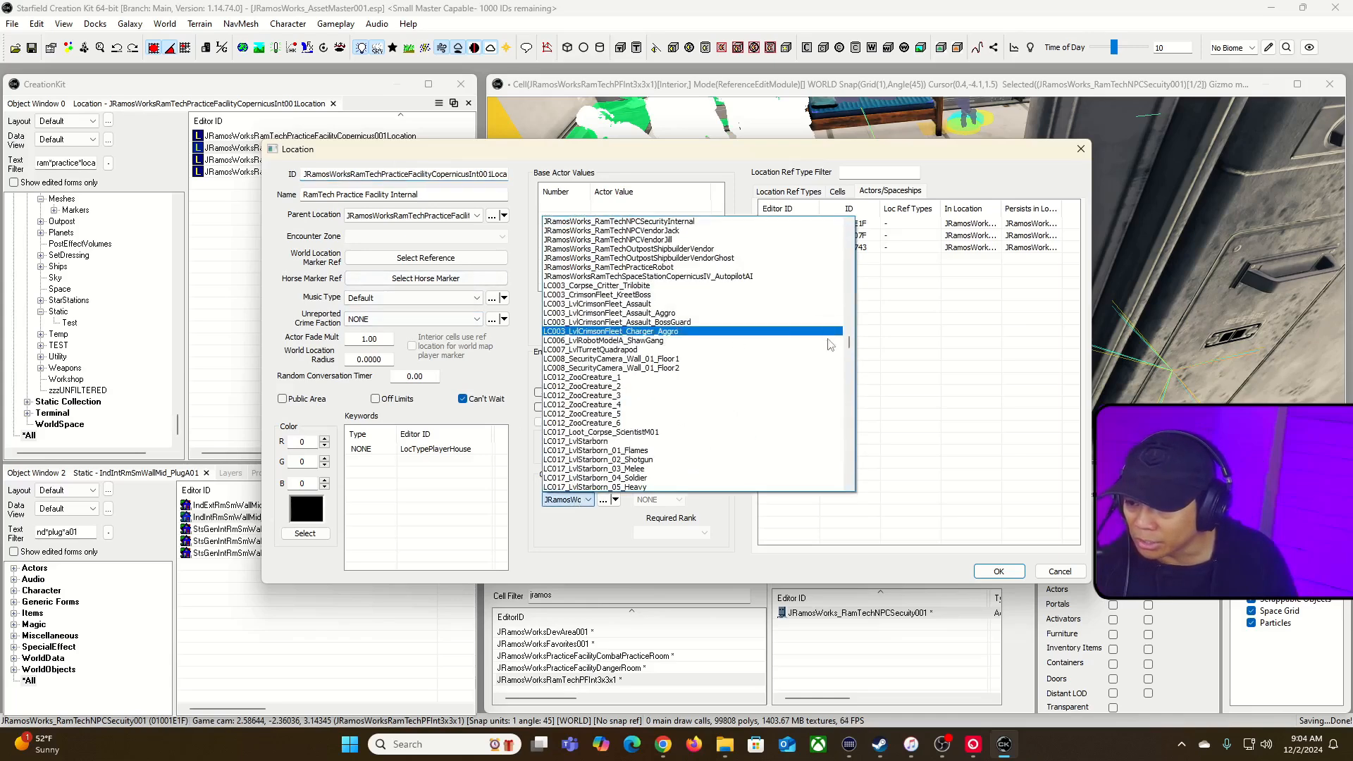
pyautogui.moveTo(849, 341); pyautogui.dragTo(848, 229)
pyautogui.click(813, 221)
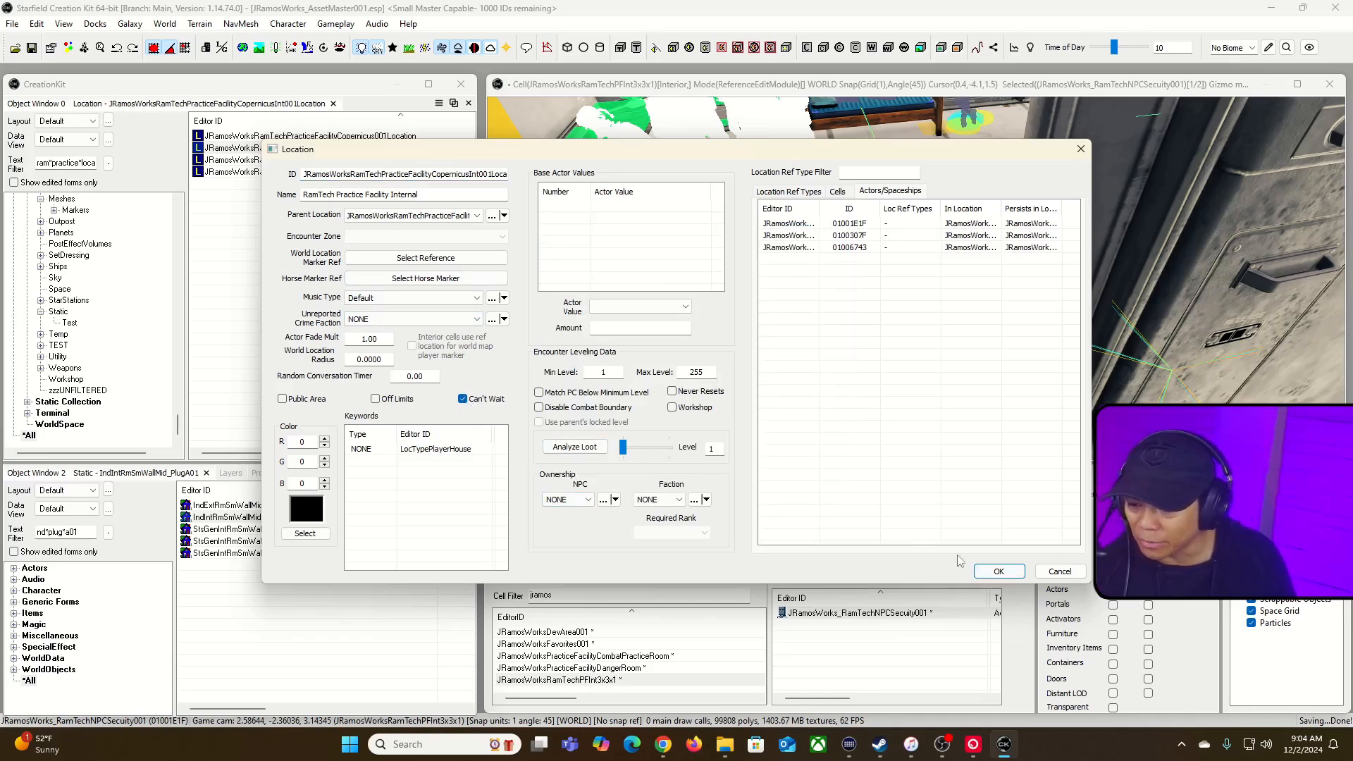
pyautogui.click(983, 571)
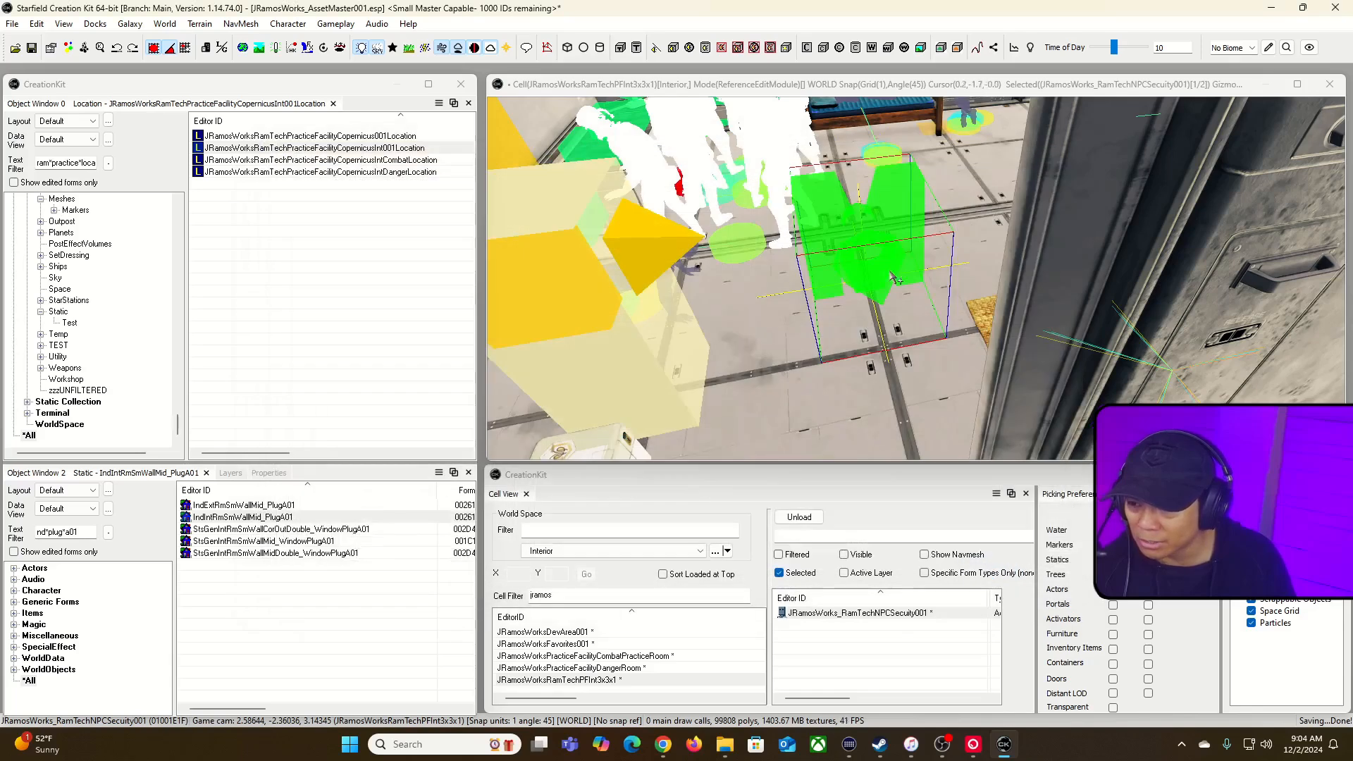
# - Open the CopernicusIntCombat location's settings and check its parent location
pyautogui.click(408, 163)
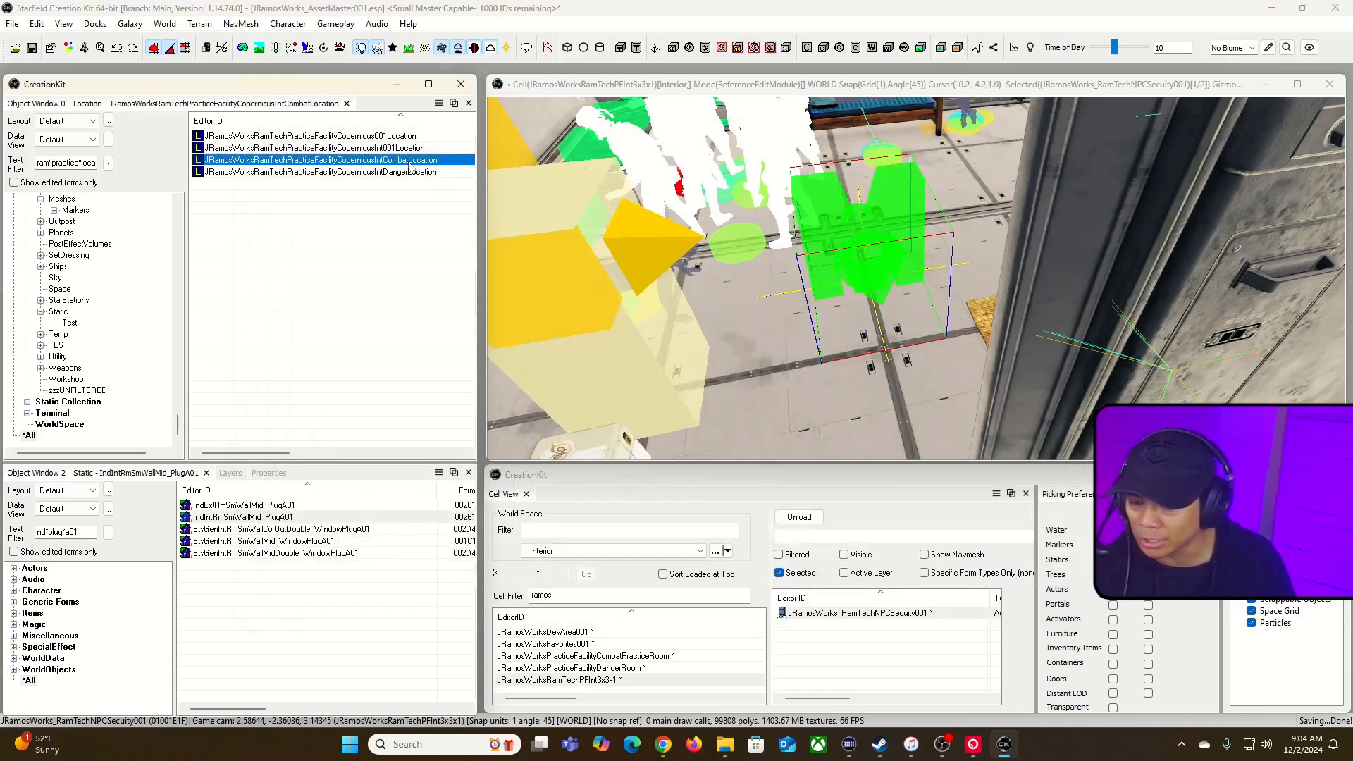
pyautogui.doubleClick(409, 167)
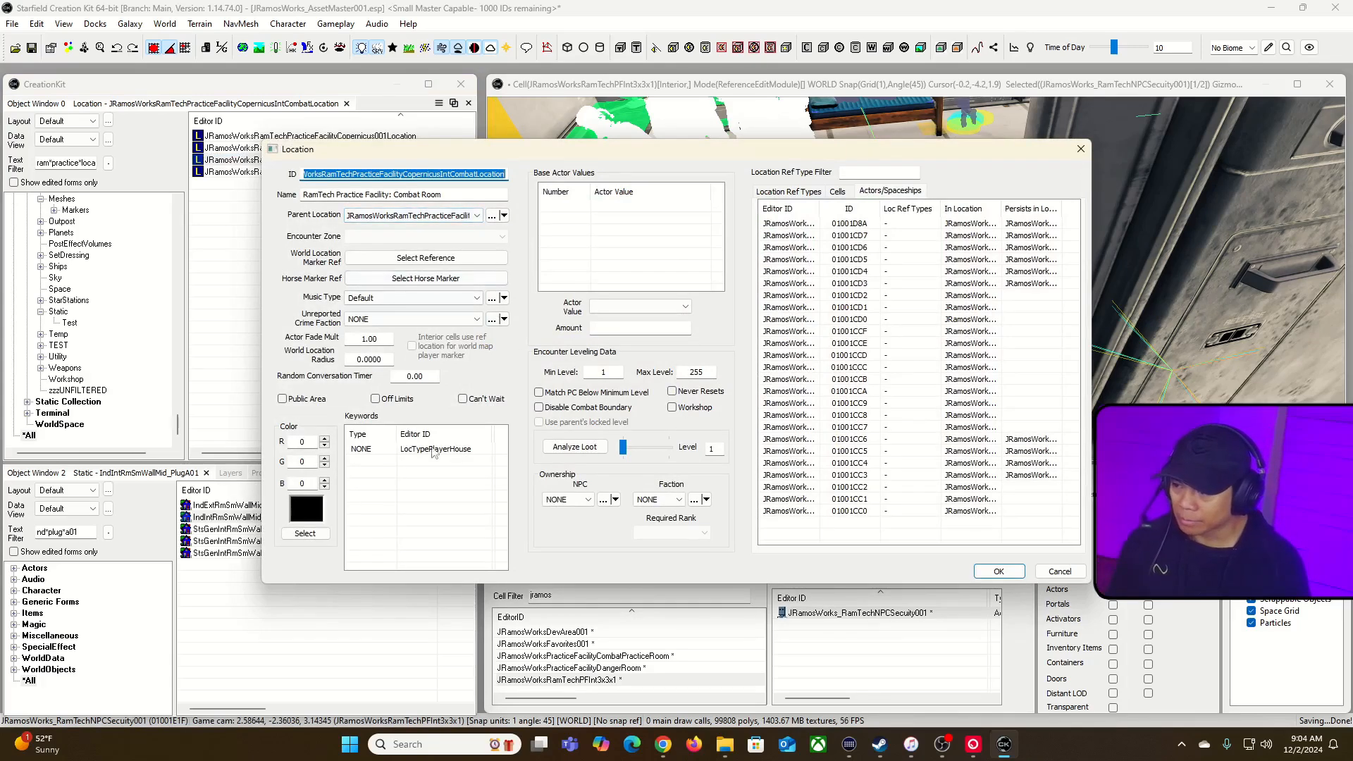
pyautogui.click(470, 217)
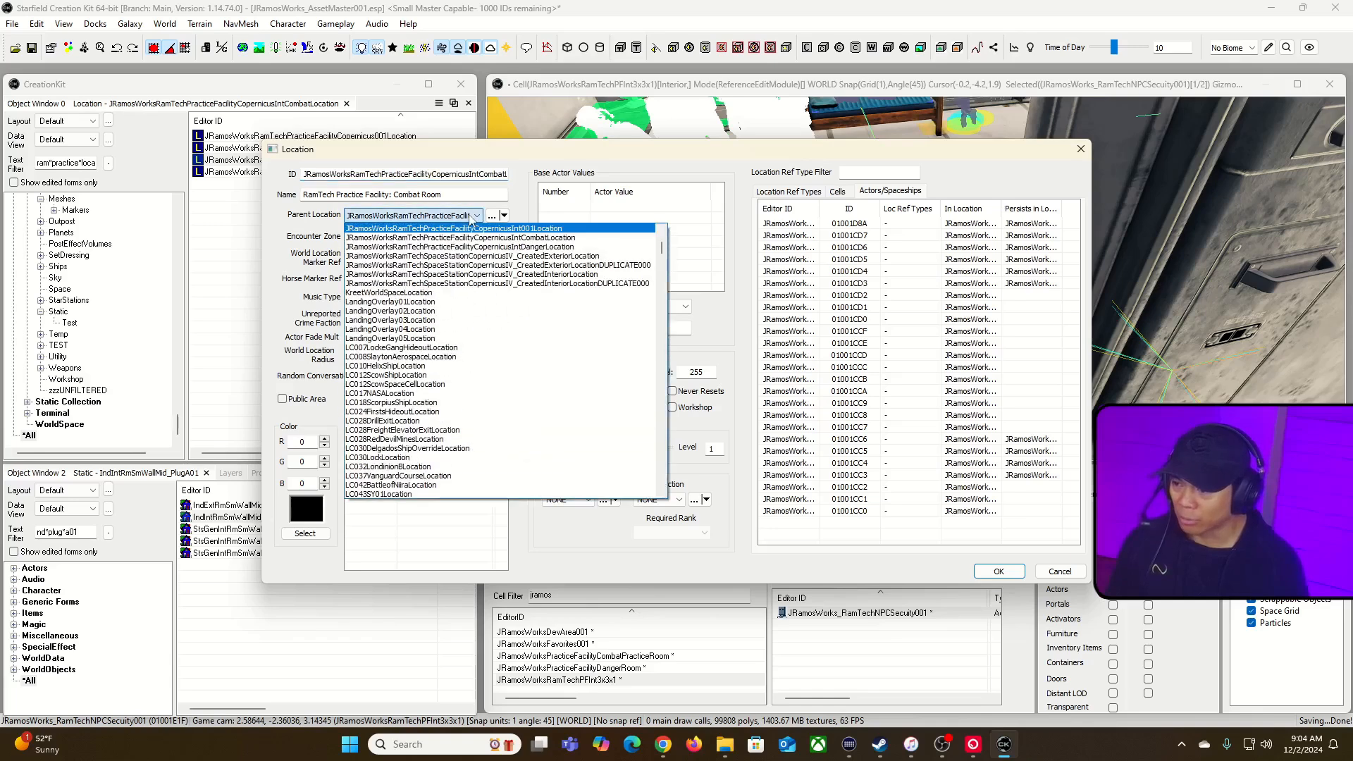
pyautogui.click(472, 217)
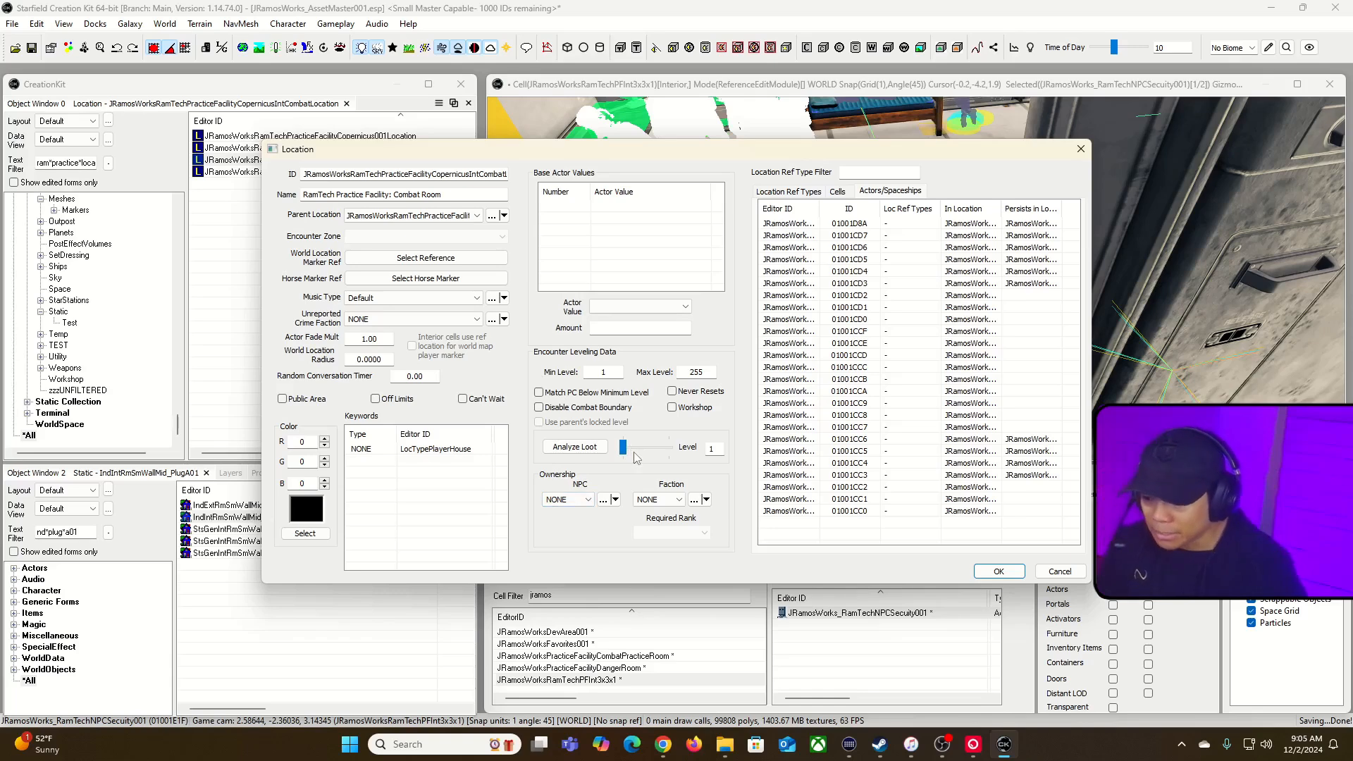
# - Set the combat room location's ownership faction to JRamosWorks_RamTechFaction and accept the location changes
pyautogui.click(673, 498)
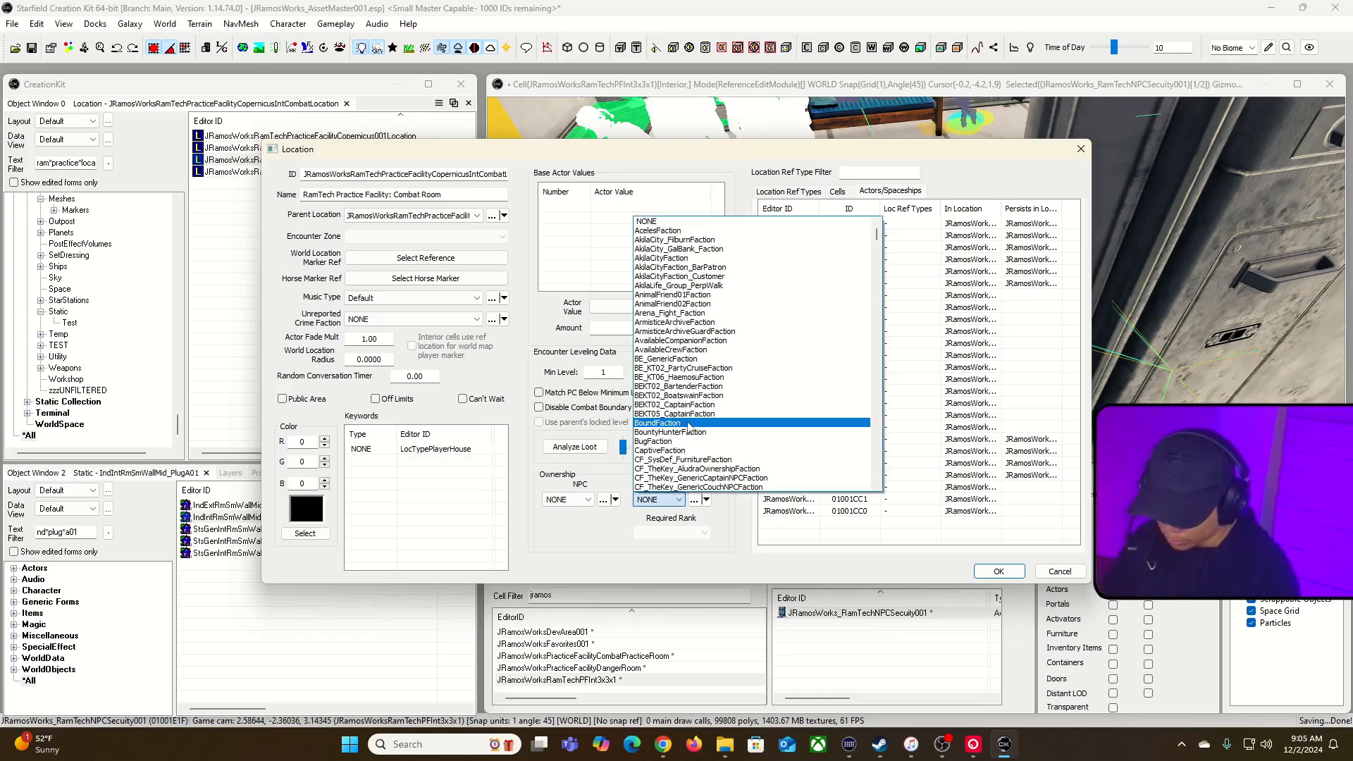
pyautogui.press('j')
pyautogui.scroll(-3, 740, 426)
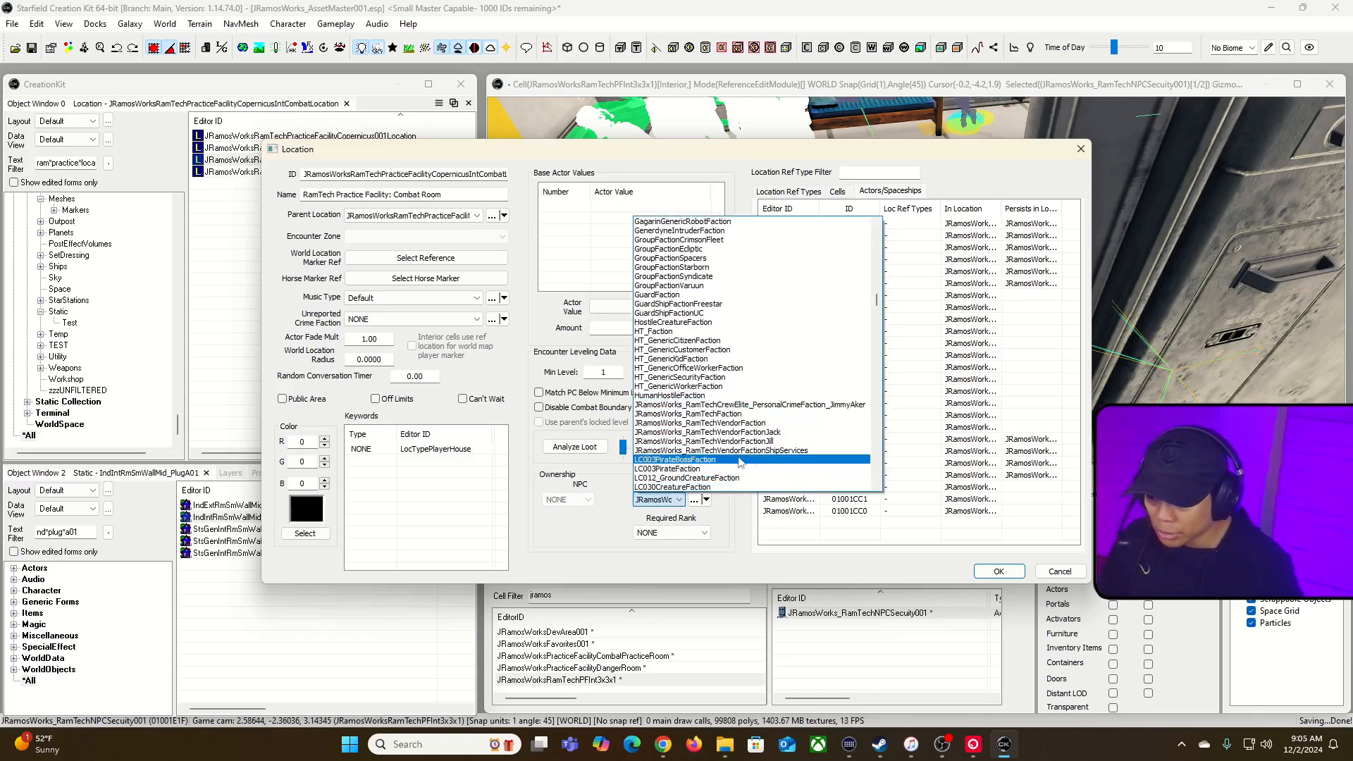
pyautogui.click(810, 417)
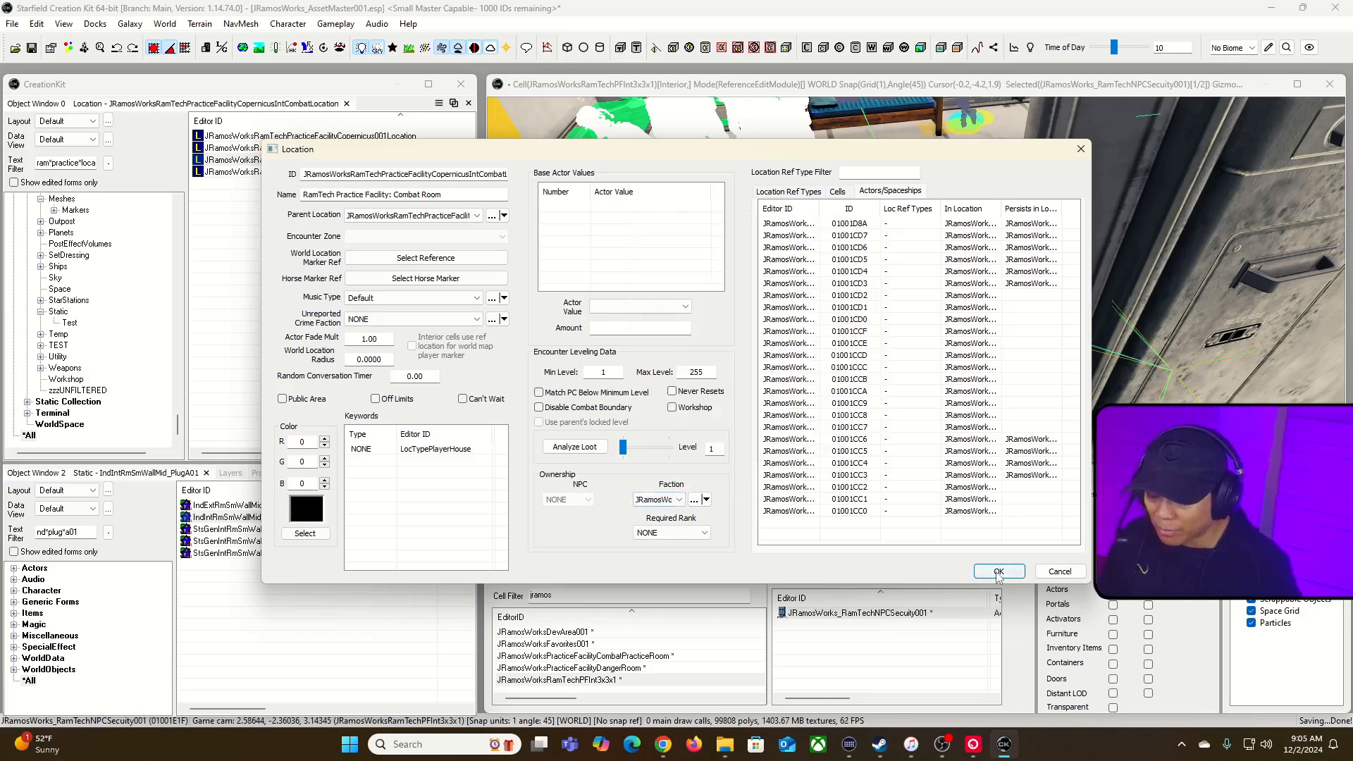
pyautogui.press('Return')
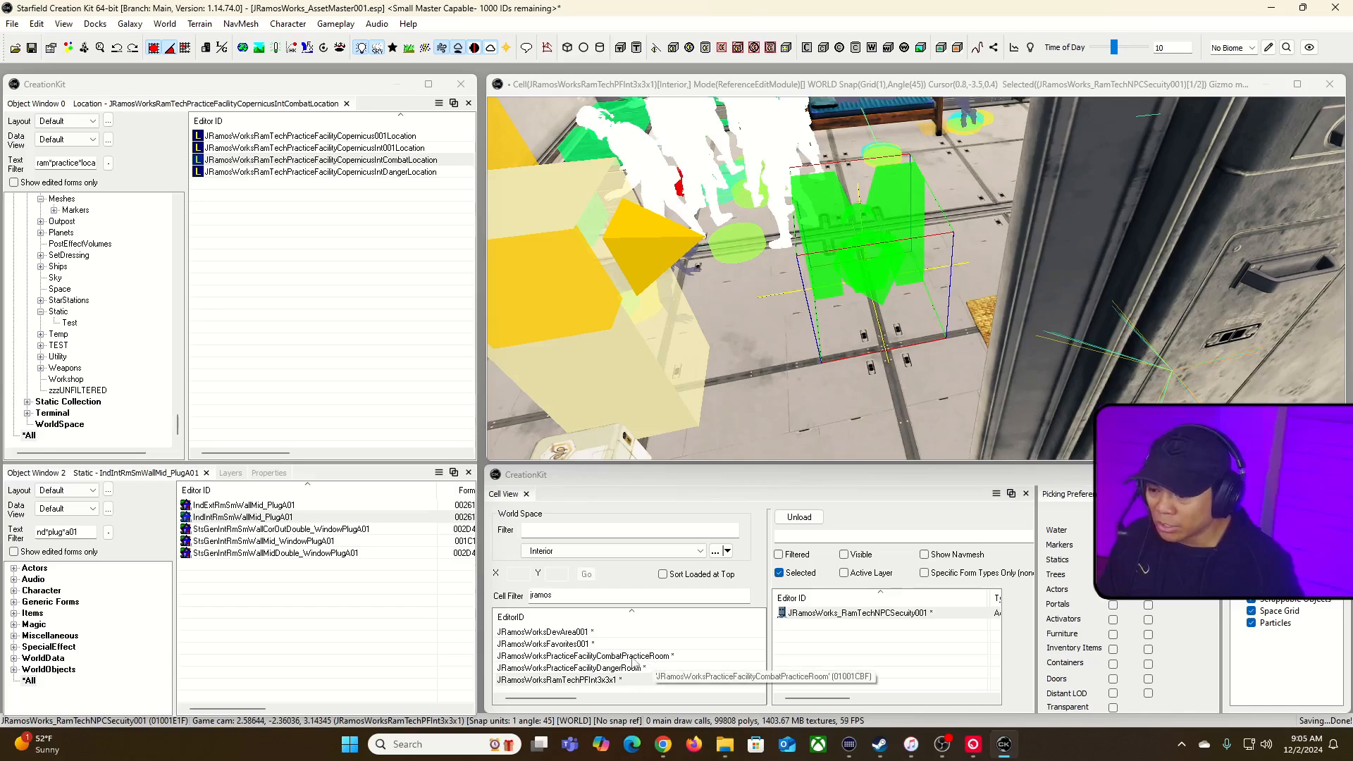
# - Load the interior cell JRamosWorksPracticeFacilityCombatPracticeRoom for editing
pyautogui.doubleClick(634, 656)
pyautogui.moveTo(709, 426); pyautogui.dragTo(796, 77, button='middle')
pyautogui.moveTo(824, 211)
pyautogui.mouseDown(button='right')
pyautogui.moveTo(704, 176)
pyautogui.moveTo(719, 169)
pyautogui.mouseUp(button='right')
pyautogui.press('w')
pyautogui.press('s')
pyautogui.moveTo(747, 352); pyautogui.dragTo(776, 346, button='right')
# - Reposition the JRamosWorks_RamTechNPCSecuity001 actor on the open floor of the combat practice room
pyautogui.click(713, 409)
pyautogui.moveTo(711, 406); pyautogui.dragTo(1290, 169)
pyautogui.press('w')
pyautogui.moveTo(1291, 169)
pyautogui.mouseDown(button='right')
pyautogui.moveTo(1300, 134)
pyautogui.moveTo(1332, 127)
pyautogui.mouseUp(button='right')
pyautogui.press('w')
pyautogui.moveTo(916, 279)
pyautogui.mouseDown(button='right')
pyautogui.moveTo(934, 250)
pyautogui.moveTo(1021, 243)
pyautogui.mouseUp(button='right')
pyautogui.moveTo(729, 401)
pyautogui.mouseDown(button='right')
pyautogui.moveTo(743, 403)
pyautogui.moveTo(747, 428)
pyautogui.mouseUp(button='right')
pyautogui.click(746, 428)
pyautogui.click(796, 395)
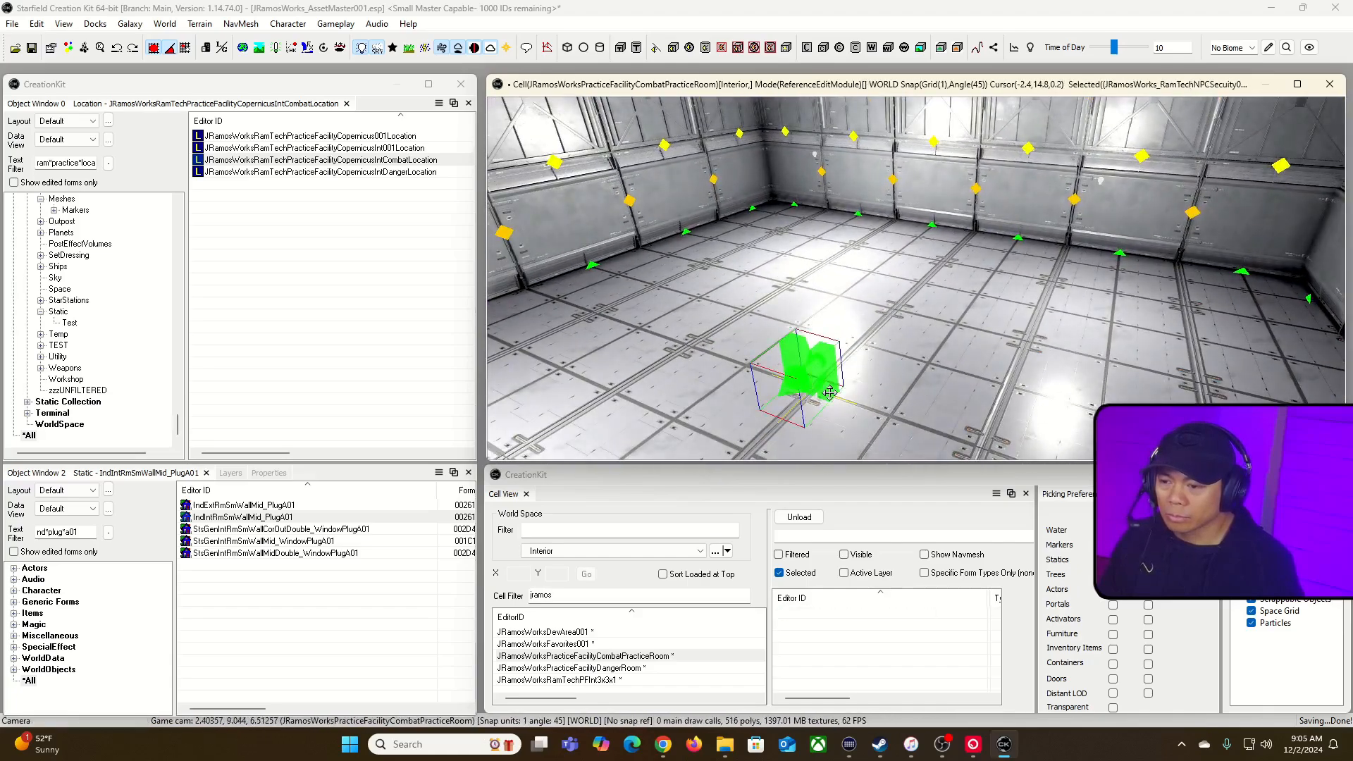
pyautogui.moveTo(810, 380); pyautogui.dragTo(943, 338)
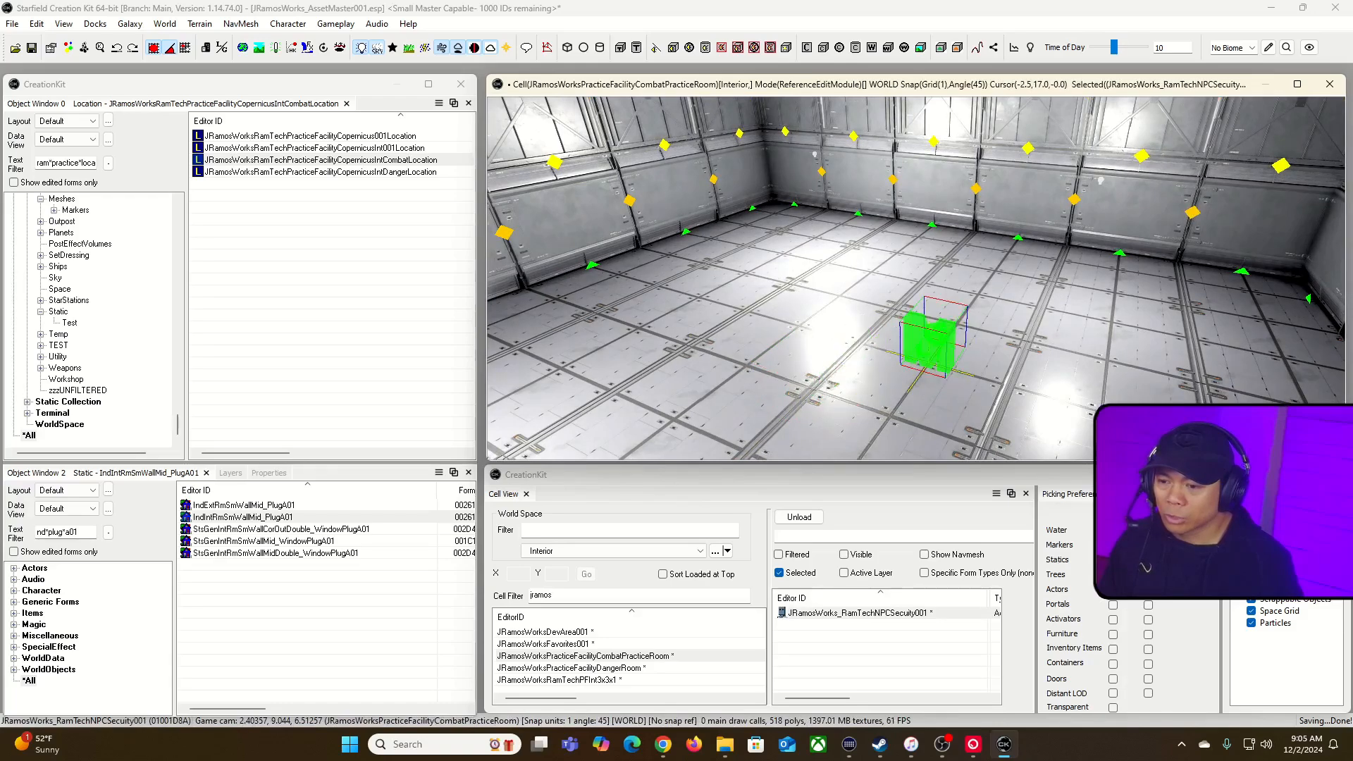
pyautogui.press('w')
pyautogui.moveTo(943, 338)
pyautogui.mouseDown(button='right')
pyautogui.moveTo(924, 349)
pyautogui.moveTo(988, 369)
pyautogui.mouseUp(button='right')
pyautogui.press('d')
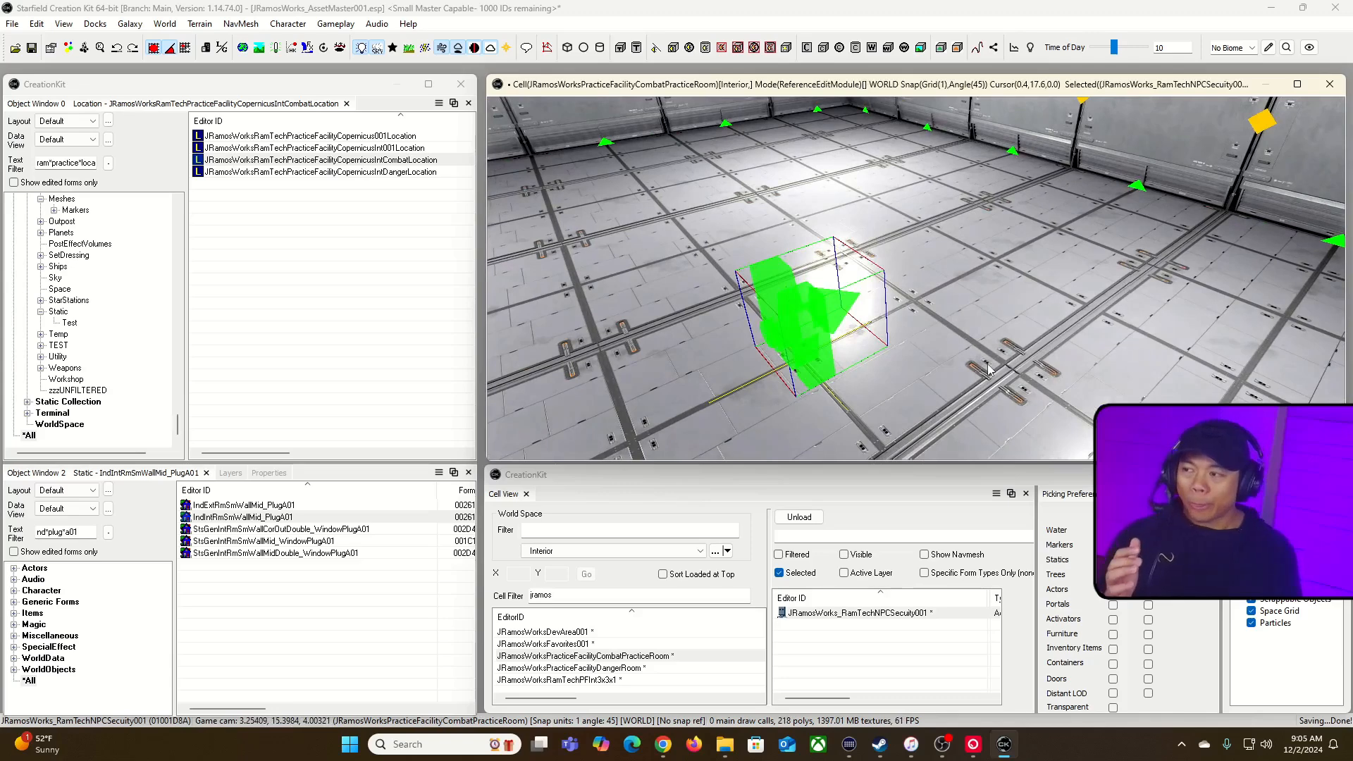
# - Filter the object list by "ram*practice" and open the actor JRamosWorks_RamTechPracticeRobot
pyautogui.click(86, 162)
pyautogui.press('BackSpace')
pyautogui.press('BackSpace')
pyautogui.press('BackSpace')
pyautogui.press('BackSpace')
pyautogui.press('BackSpace')
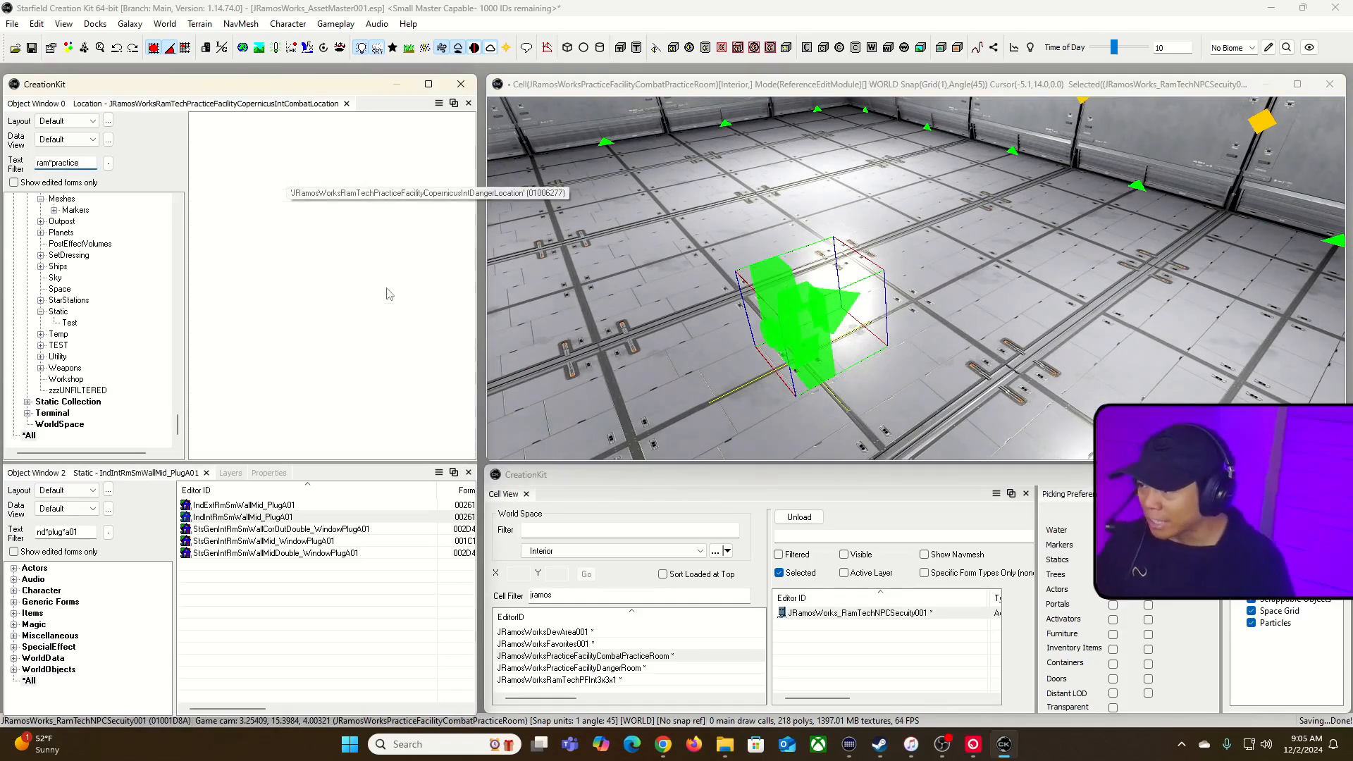
pyautogui.click(328, 148)
pyautogui.click(304, 137)
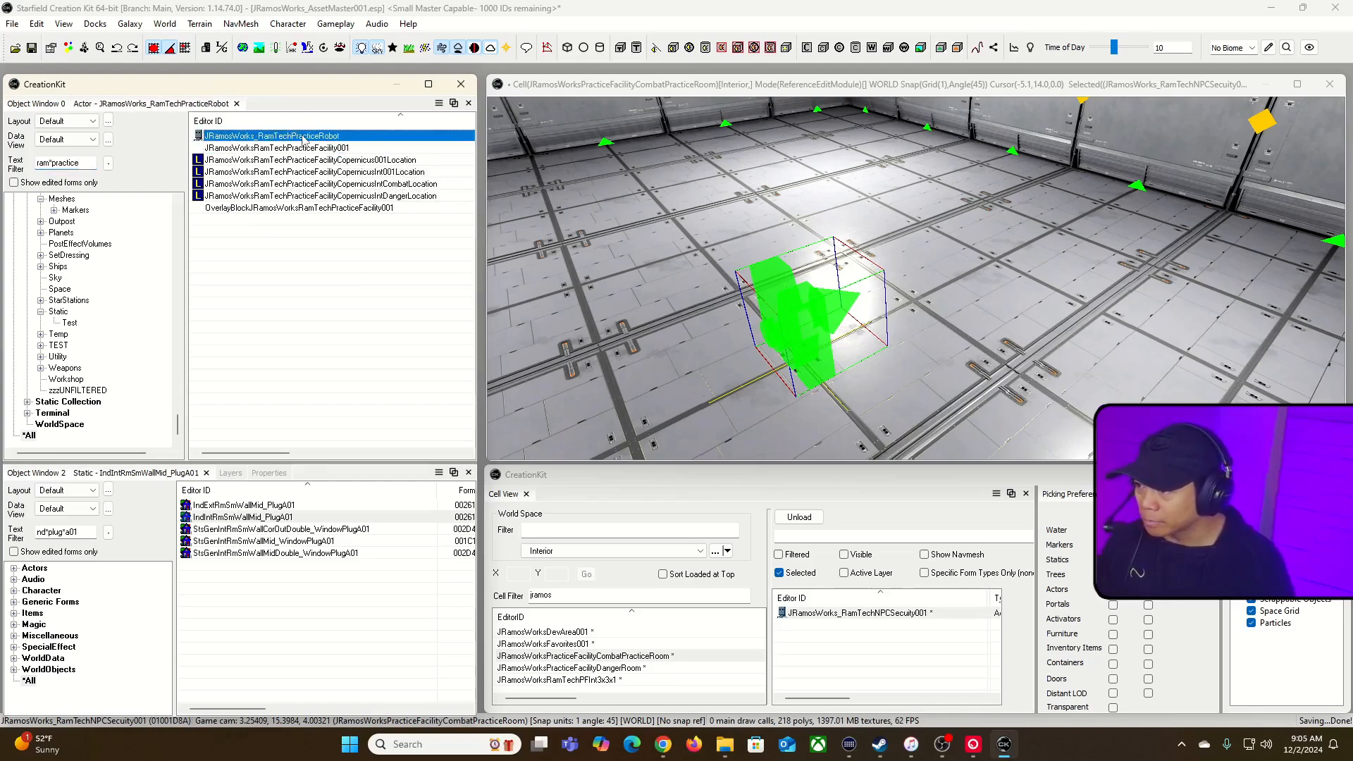
pyautogui.doubleClick(292, 136)
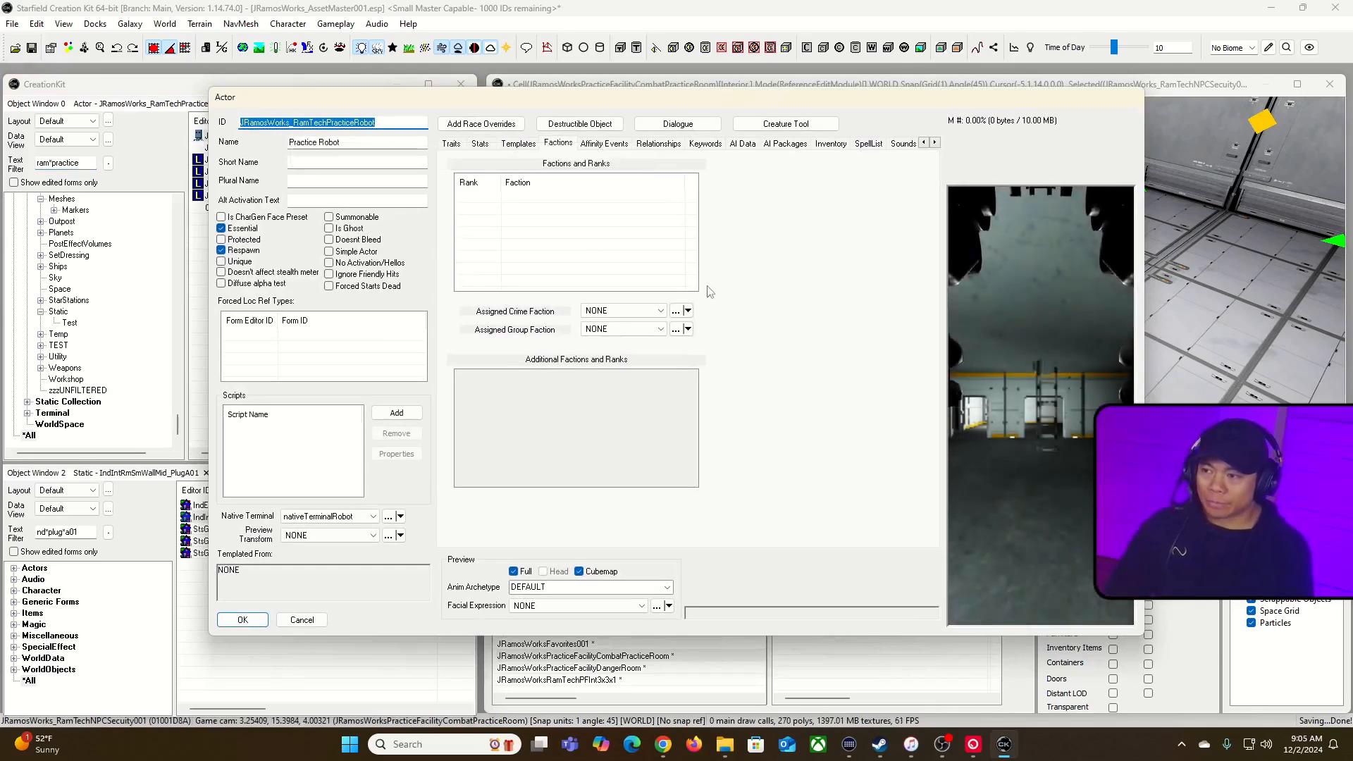
# - Examine the practice robot's model preview and its AI aggression setting
pyautogui.click(849, 316)
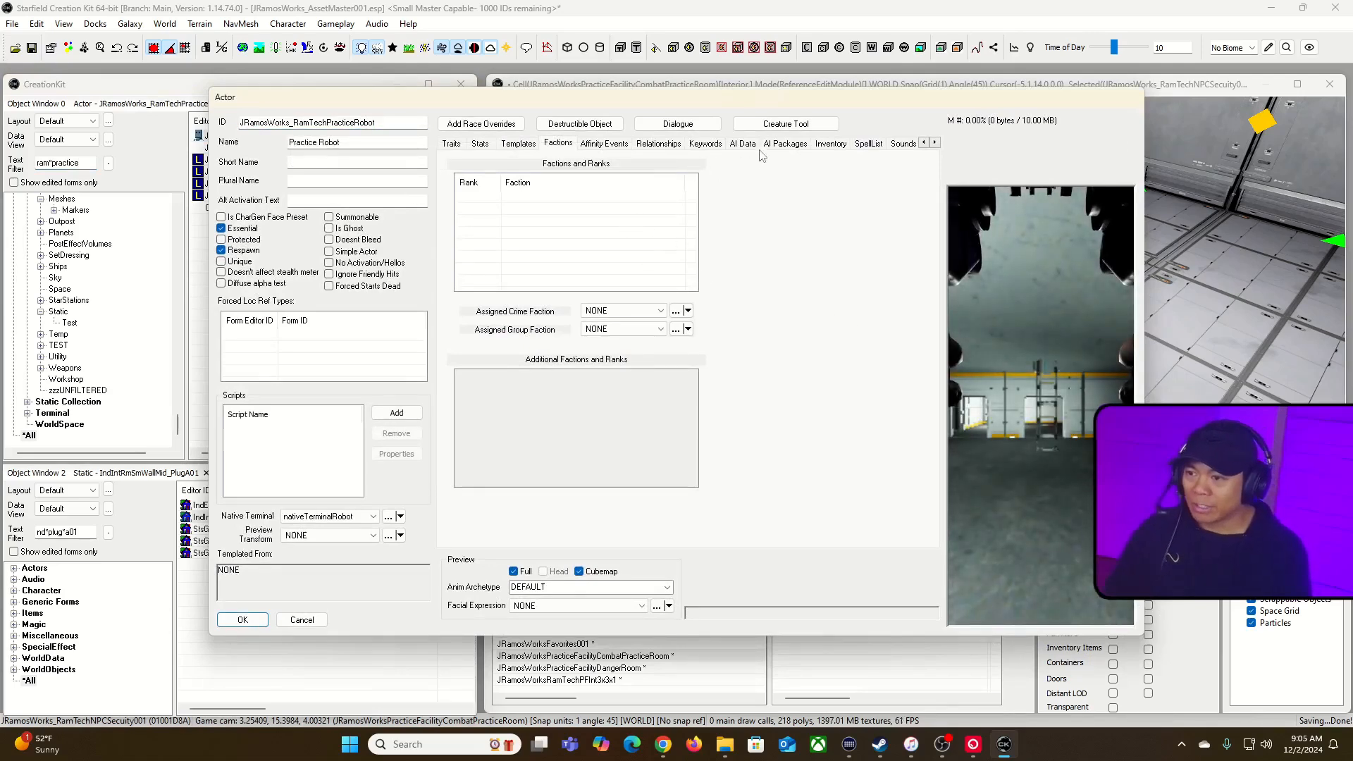
pyautogui.scroll(-5, 994, 334)
pyautogui.moveTo(993, 334); pyautogui.dragTo(1057, 359, button='middle')
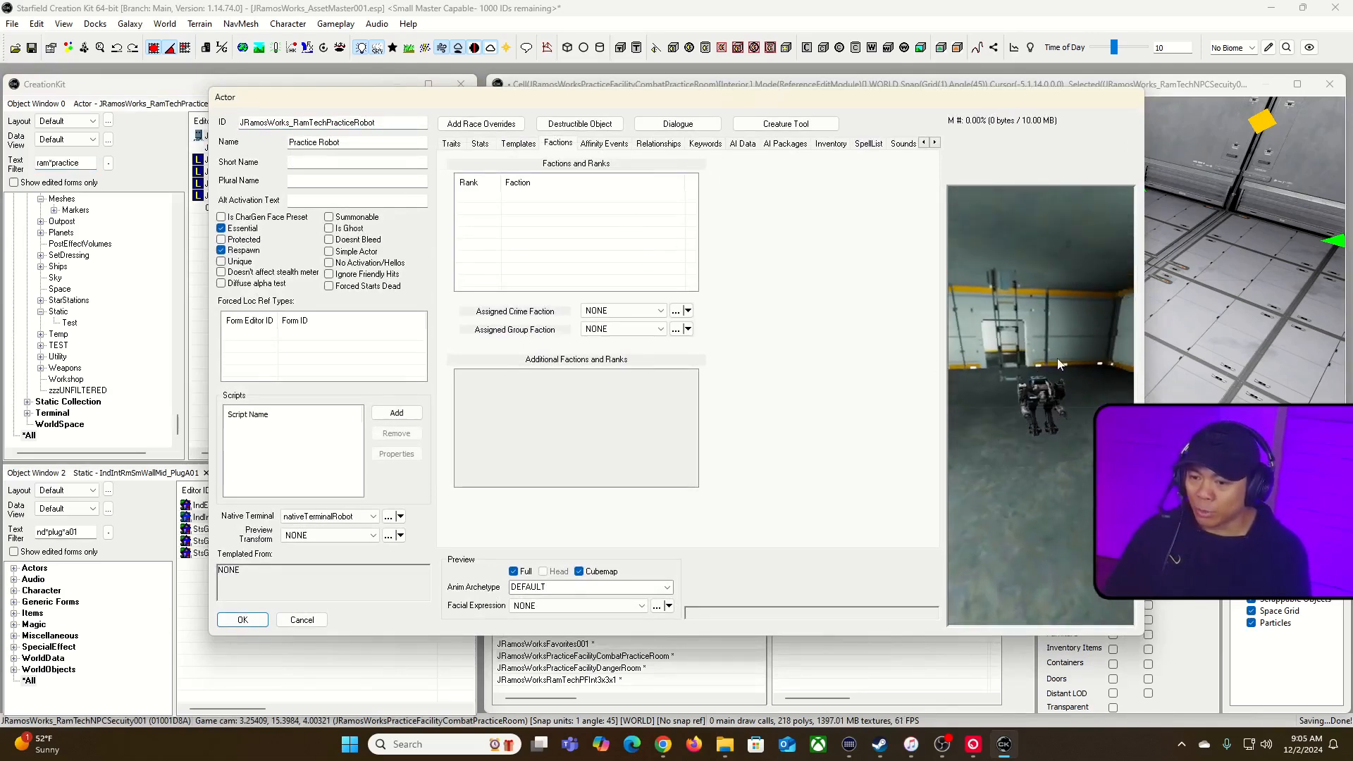
pyautogui.click(741, 145)
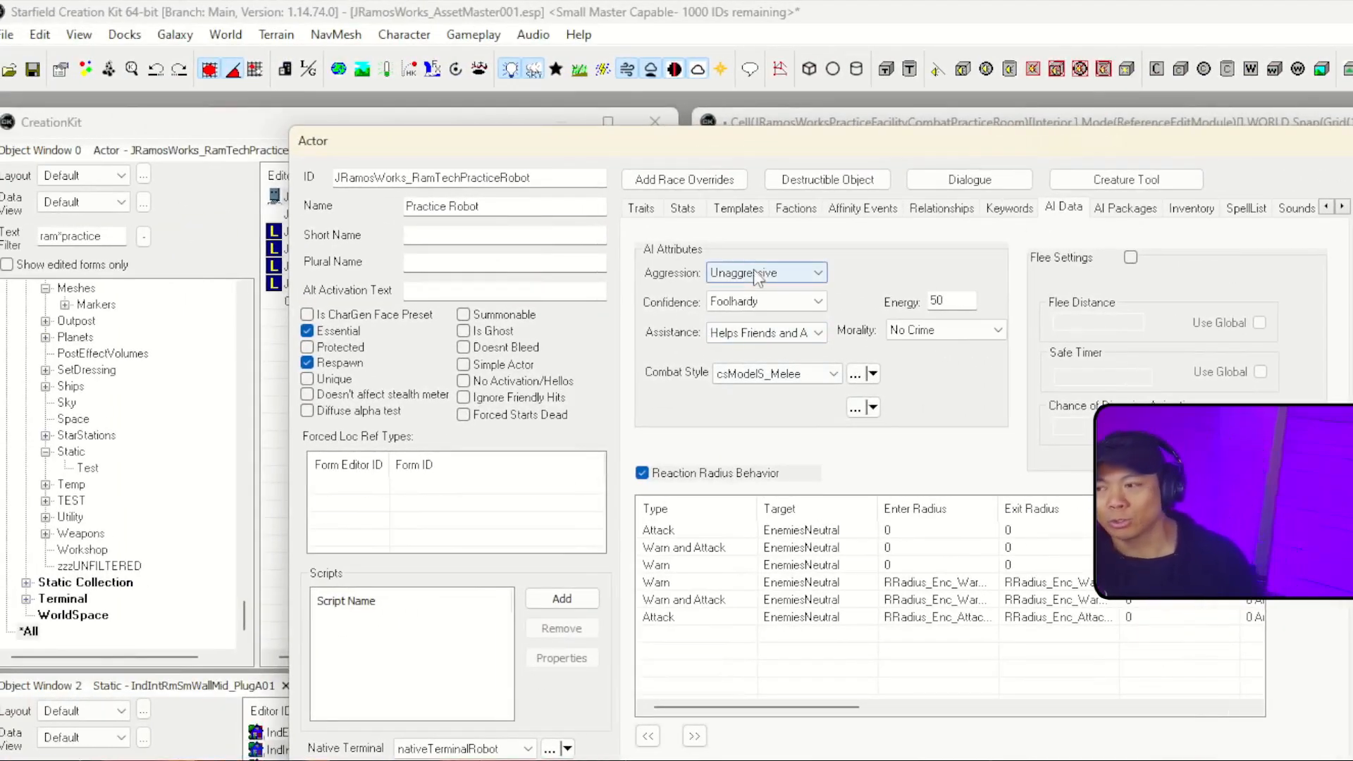
pyautogui.moveTo(755, 276)
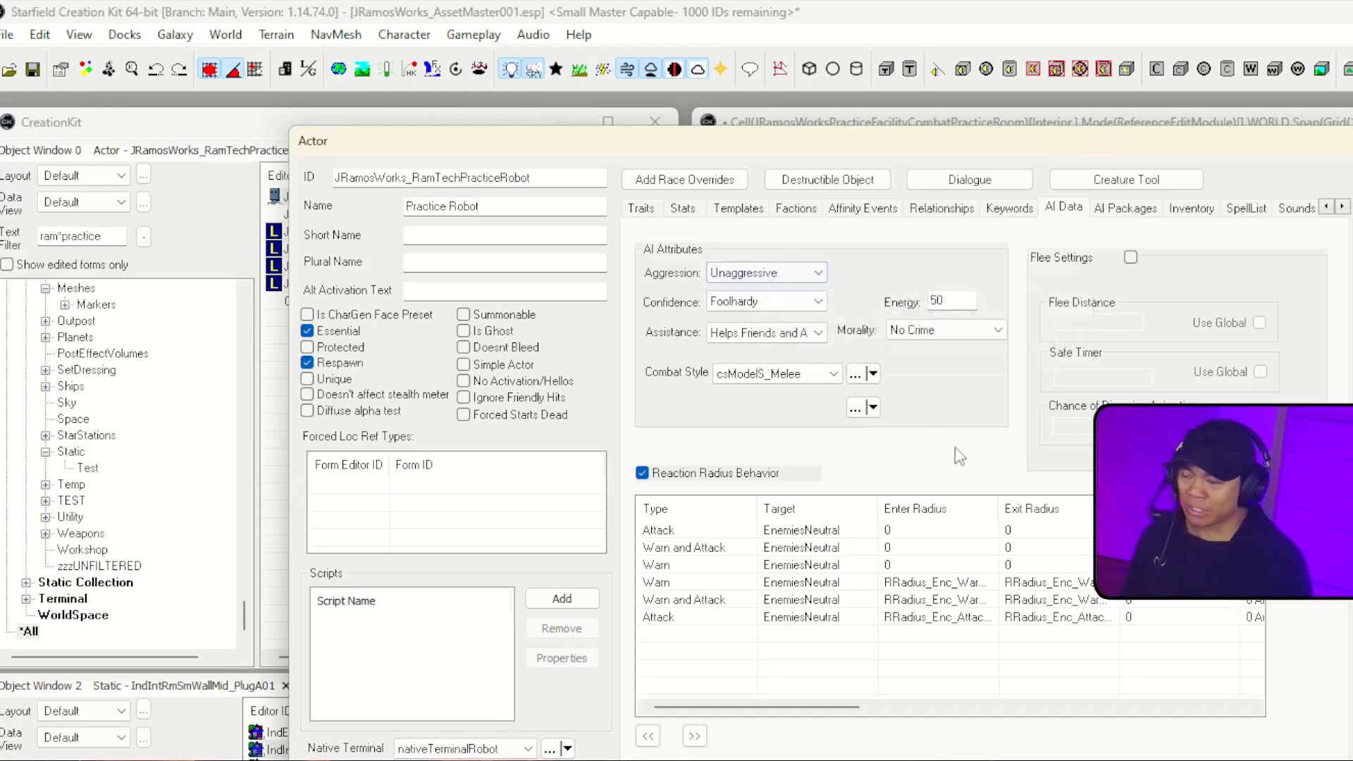
# - Add JRamosWorks_RamTechFaction to the practice robot's factions at rank 0
pyautogui.click(796, 207)
pyautogui.rightClick(745, 342)
pyautogui.click(803, 351)
pyautogui.doubleClick(471, 279)
pyautogui.click(818, 296)
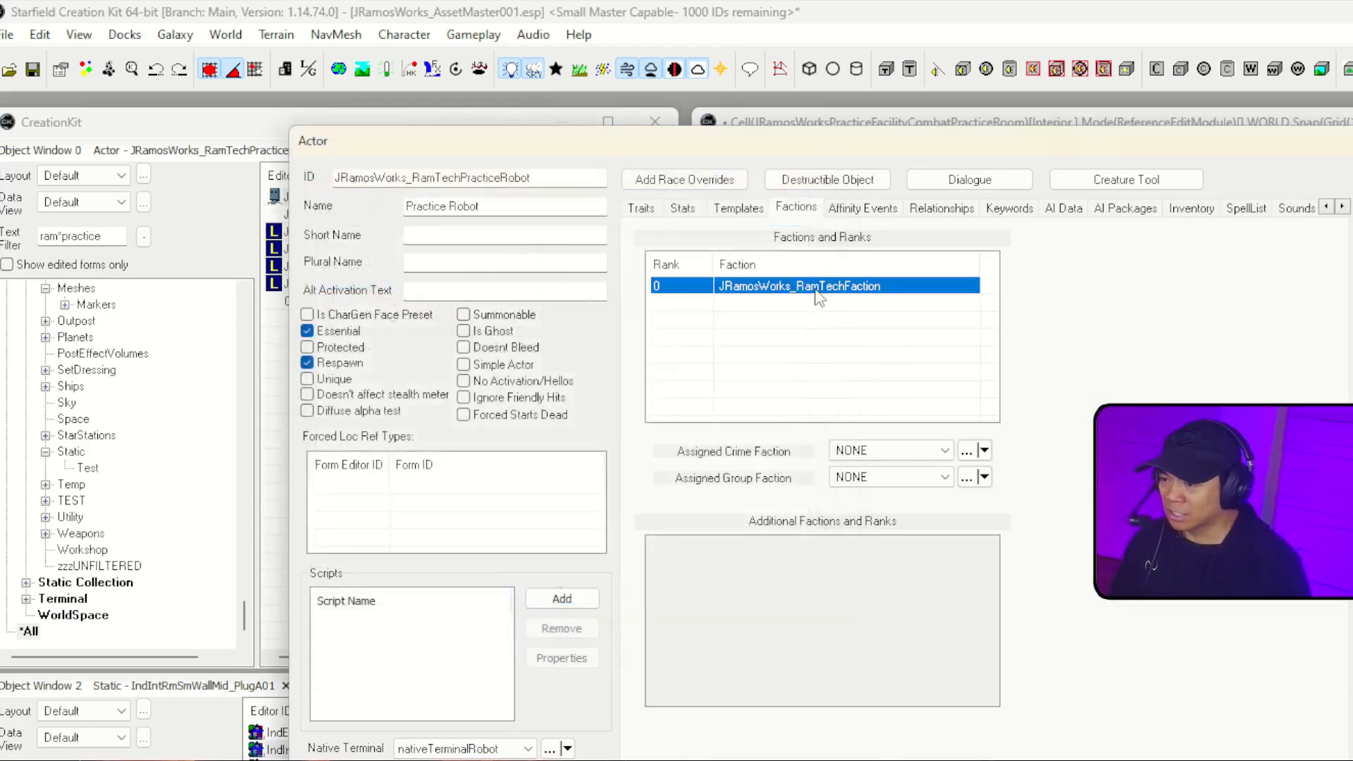
# - Create a new faction form from JRamosWorks_RamTechFaction with the ID JRamosWorks_RamTechPracticeRobotCombat
pyautogui.doubleClick(817, 289)
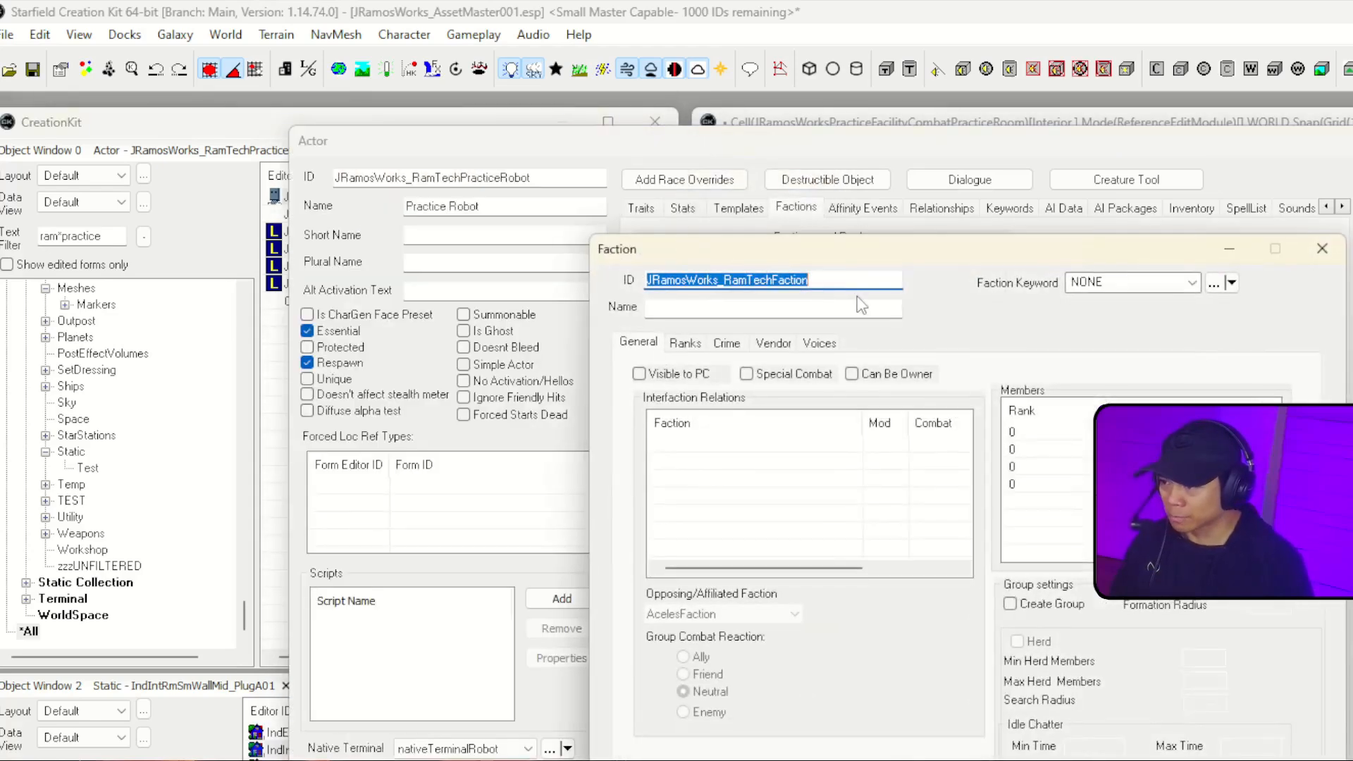
pyautogui.doubleClick(779, 281)
pyautogui.write('Pra')
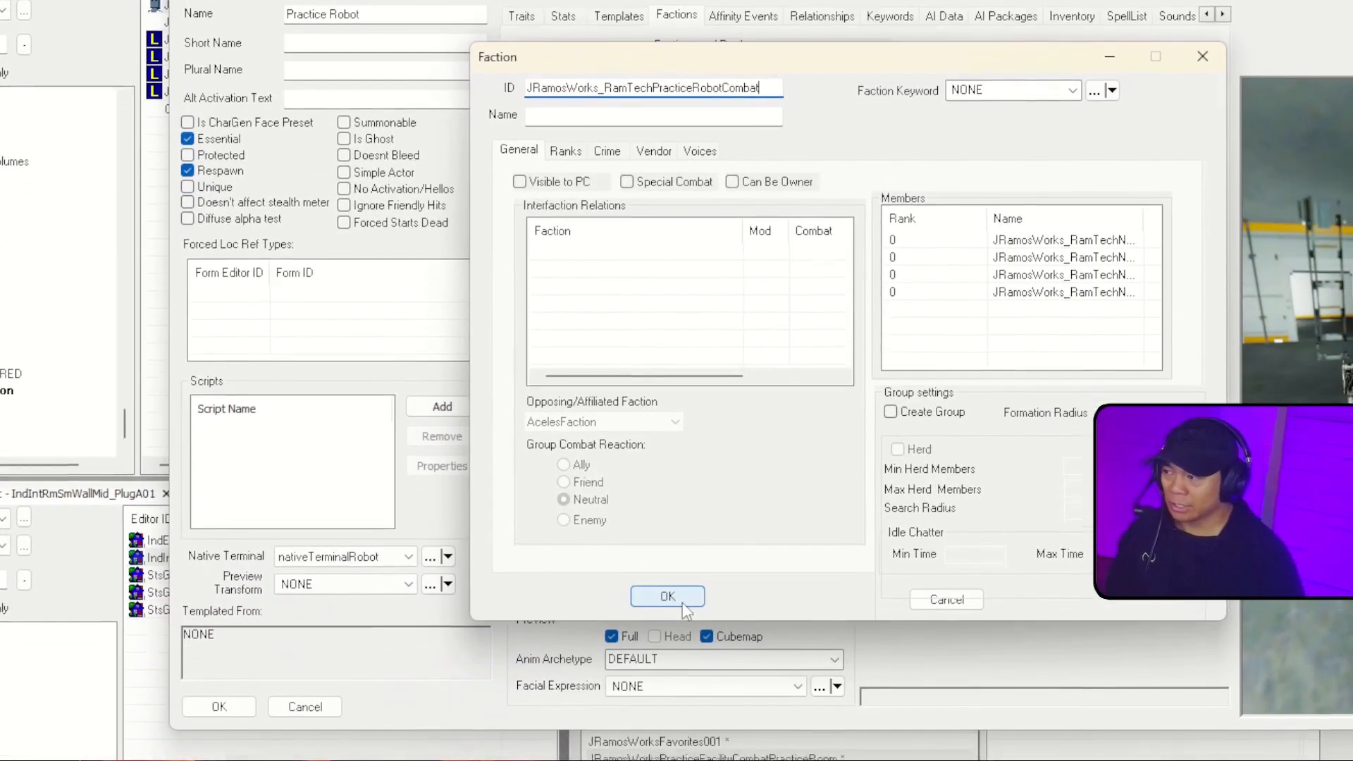
pyautogui.click(681, 600)
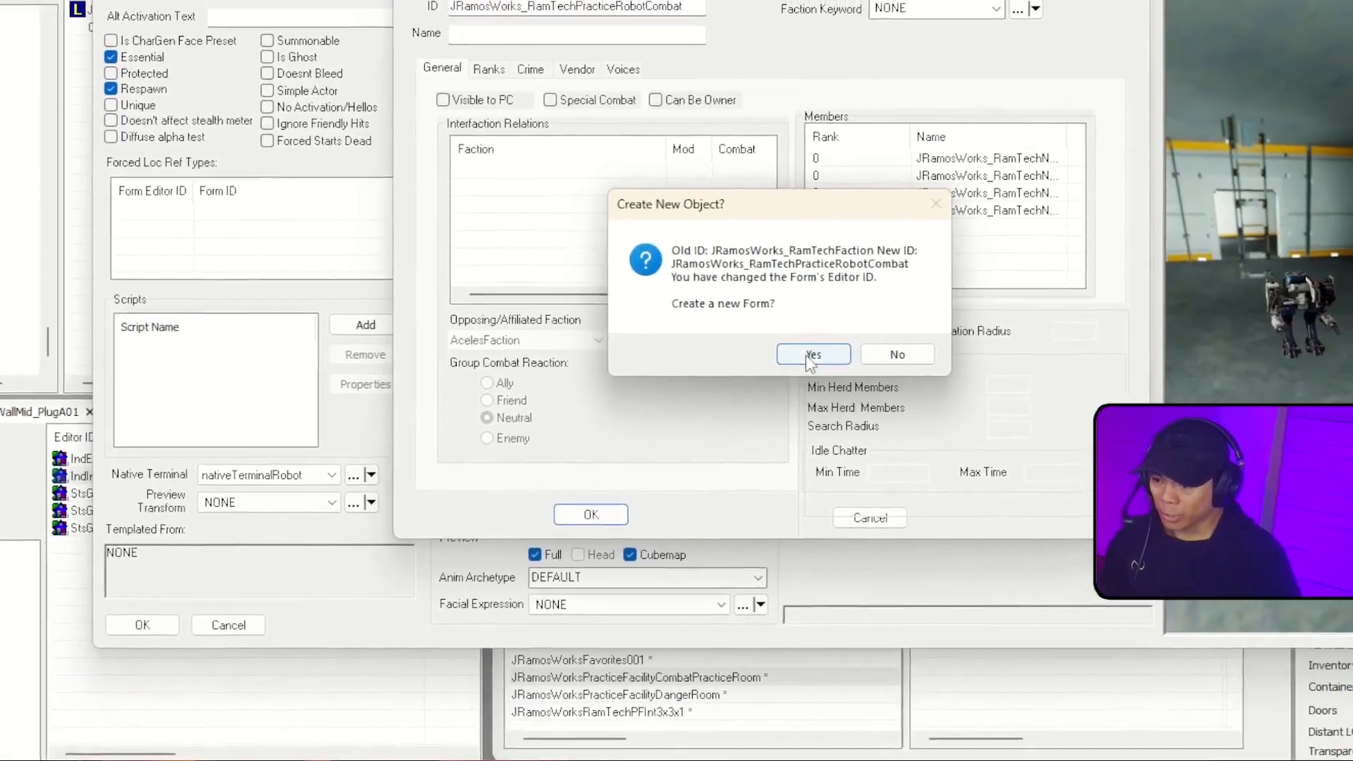
pyautogui.click(844, 374)
# - Replace JRamosWorks_RamTechFaction in the robot's faction list with JRamosWorks_RamTechPracticeRobotCombat
pyautogui.click(575, 26)
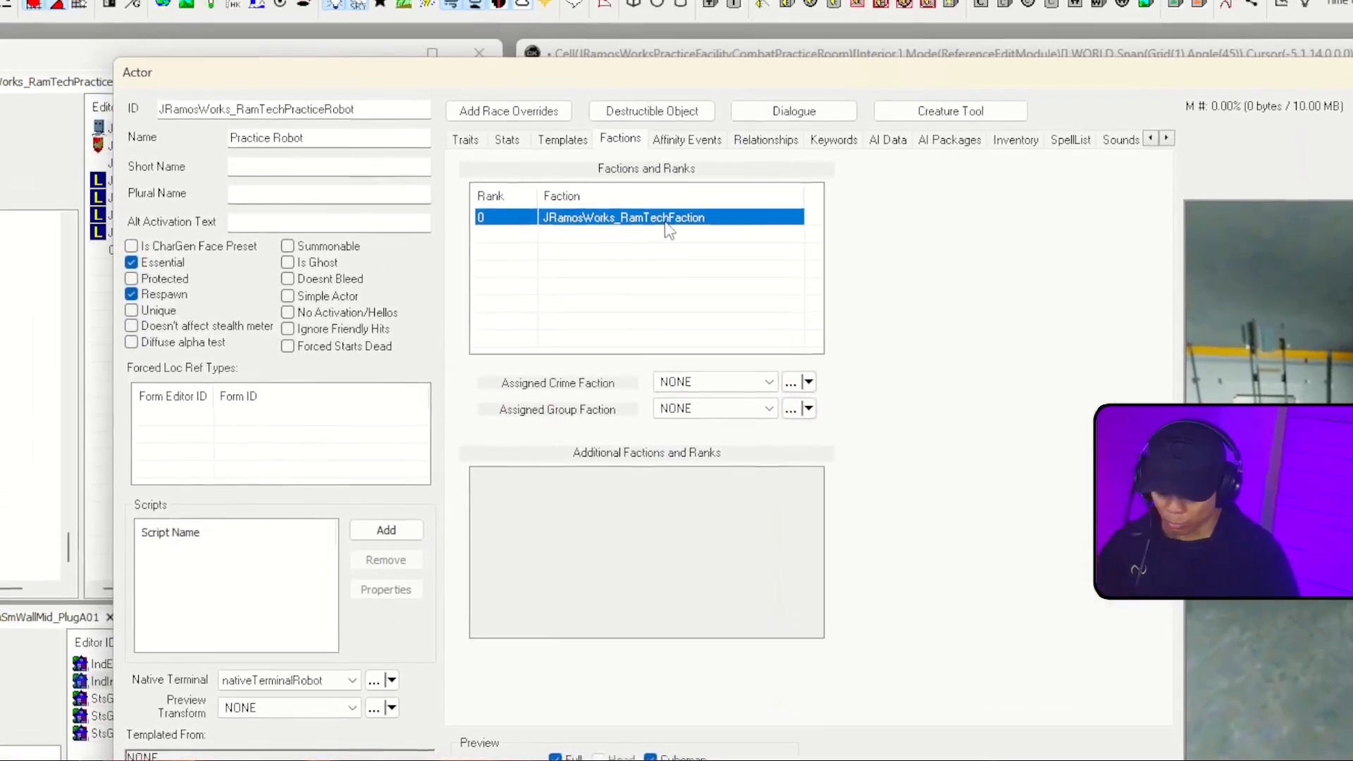
pyautogui.press('Delete')
pyautogui.rightClick(673, 287)
pyautogui.click(715, 289)
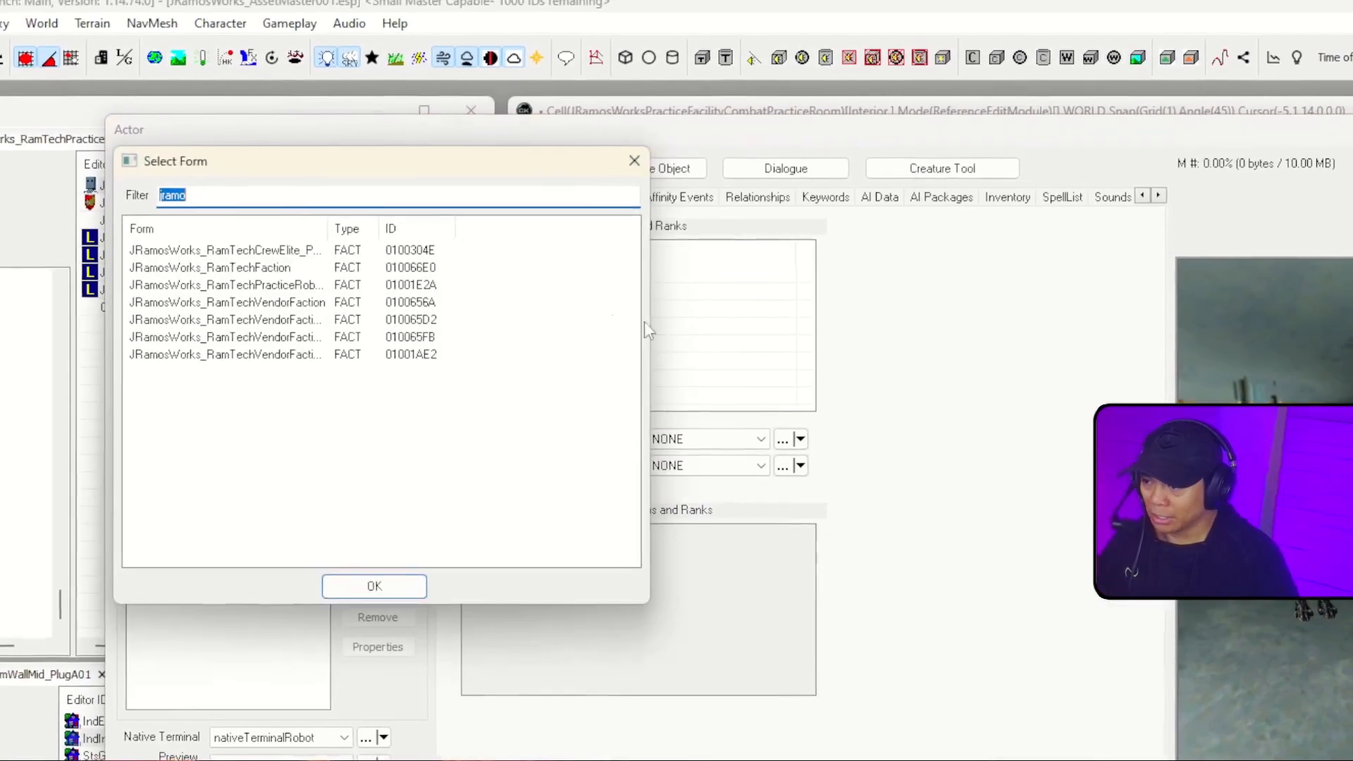
pyautogui.moveTo(386, 233); pyautogui.dragTo(557, 233)
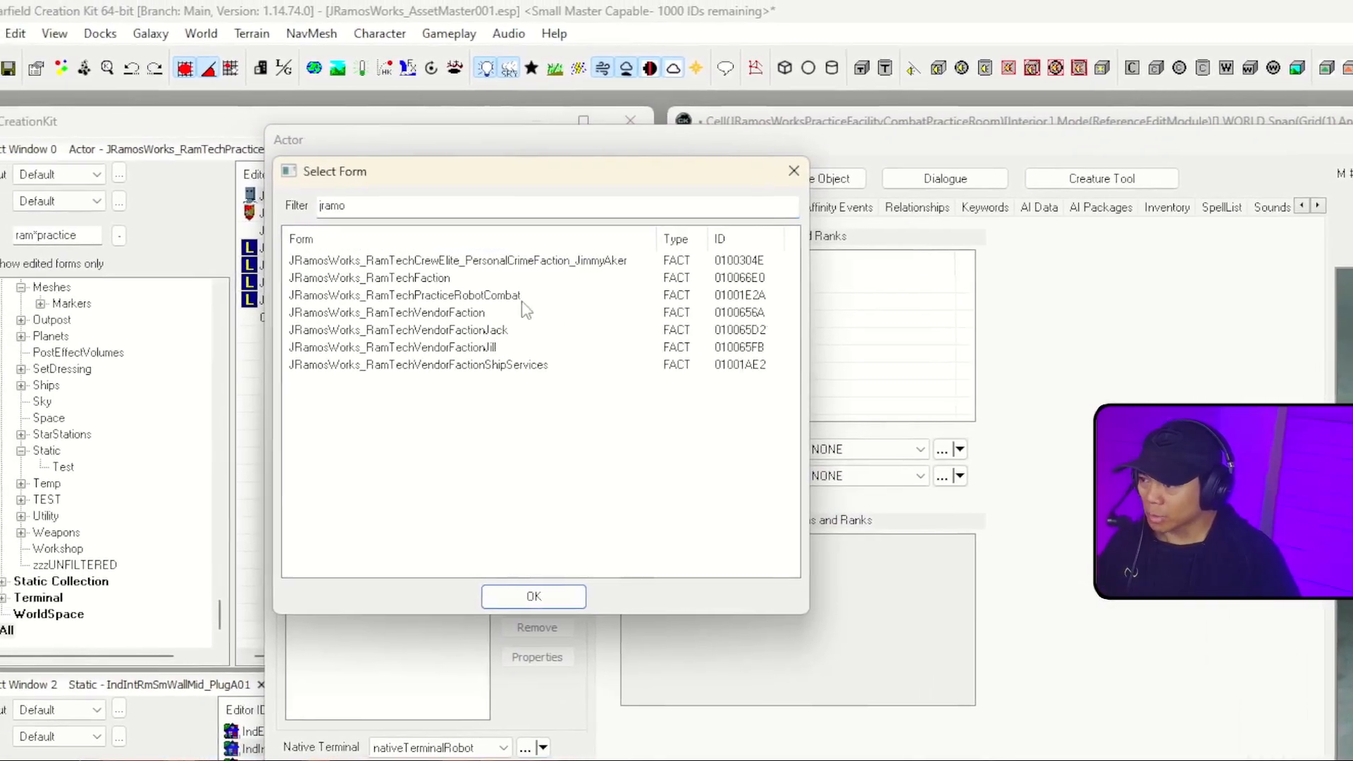
pyautogui.click(423, 290)
pyautogui.doubleClick(536, 297)
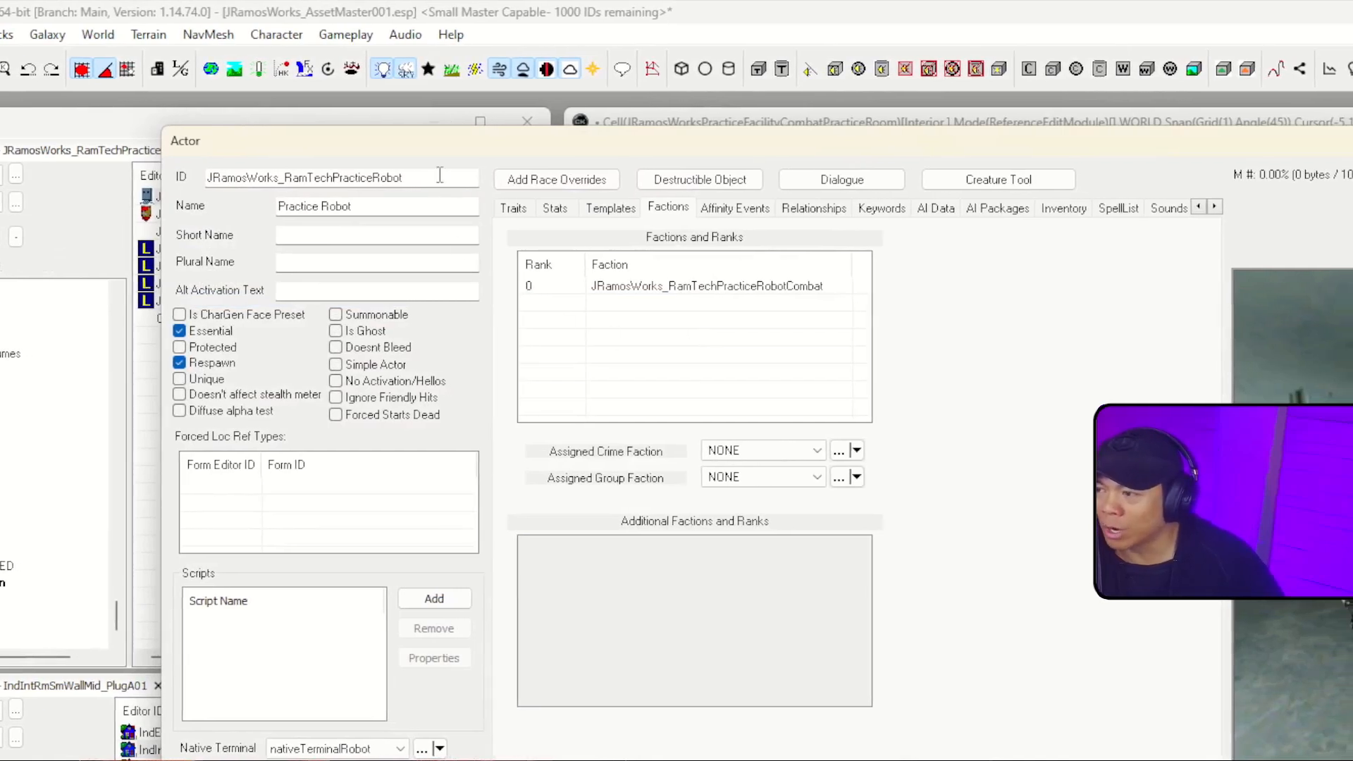
# - Save the robot as a new actor form with the ID JRamosWorks_RamTechPracticeCombatRoomRobot
pyautogui.write('CombatRoom')
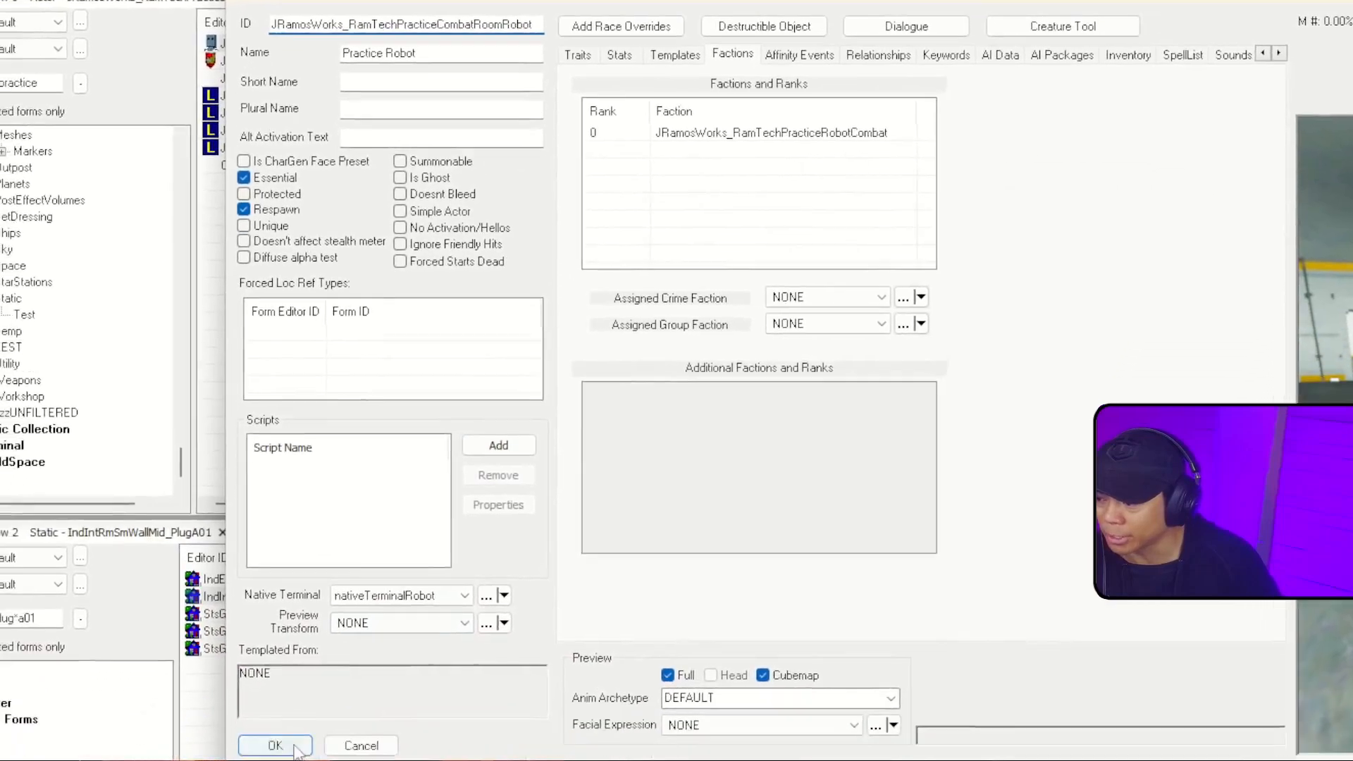
pyautogui.click(276, 743)
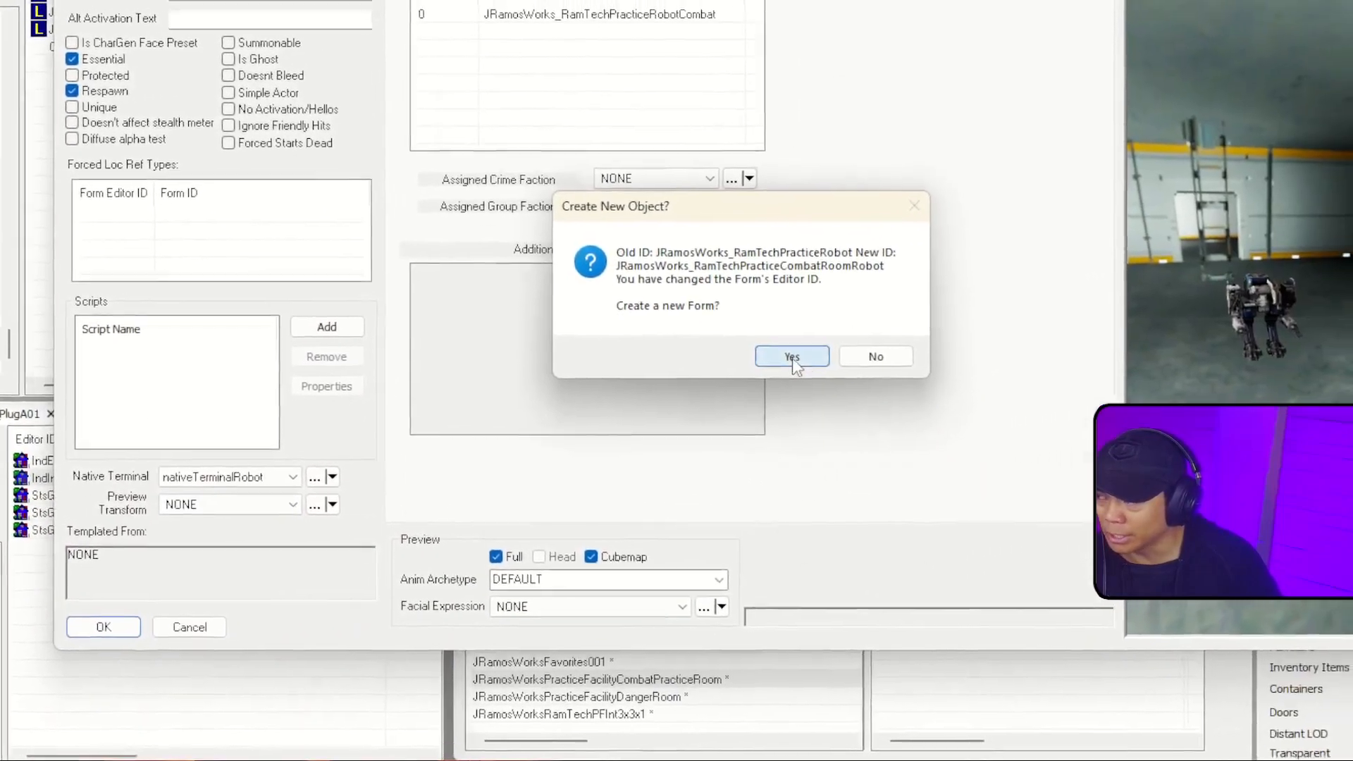
pyautogui.click(992, 405)
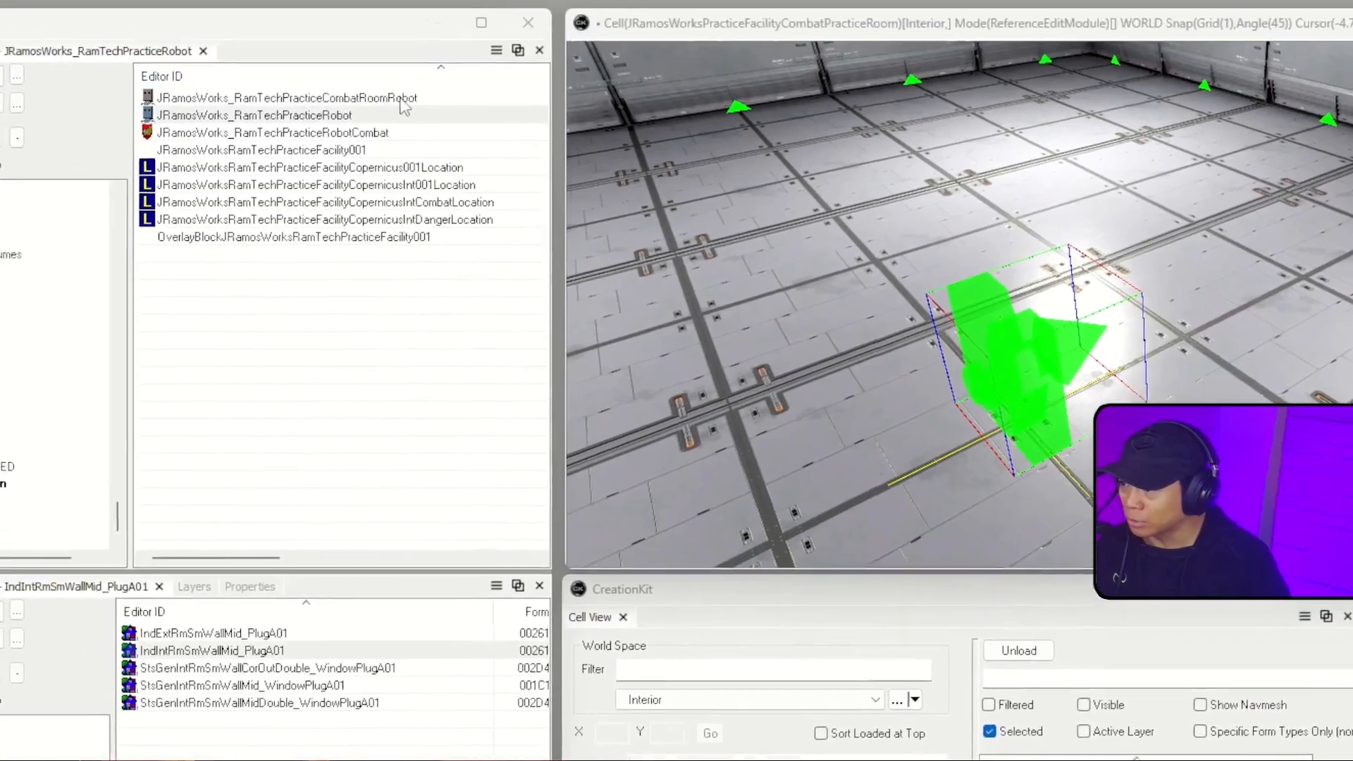
# - Open the JRamosWorks_RamTechPracticeCombatRoomRobot actor and its assigned JRamosWorks_RamTechPracticeRobotCombat faction
pyautogui.click(320, 37)
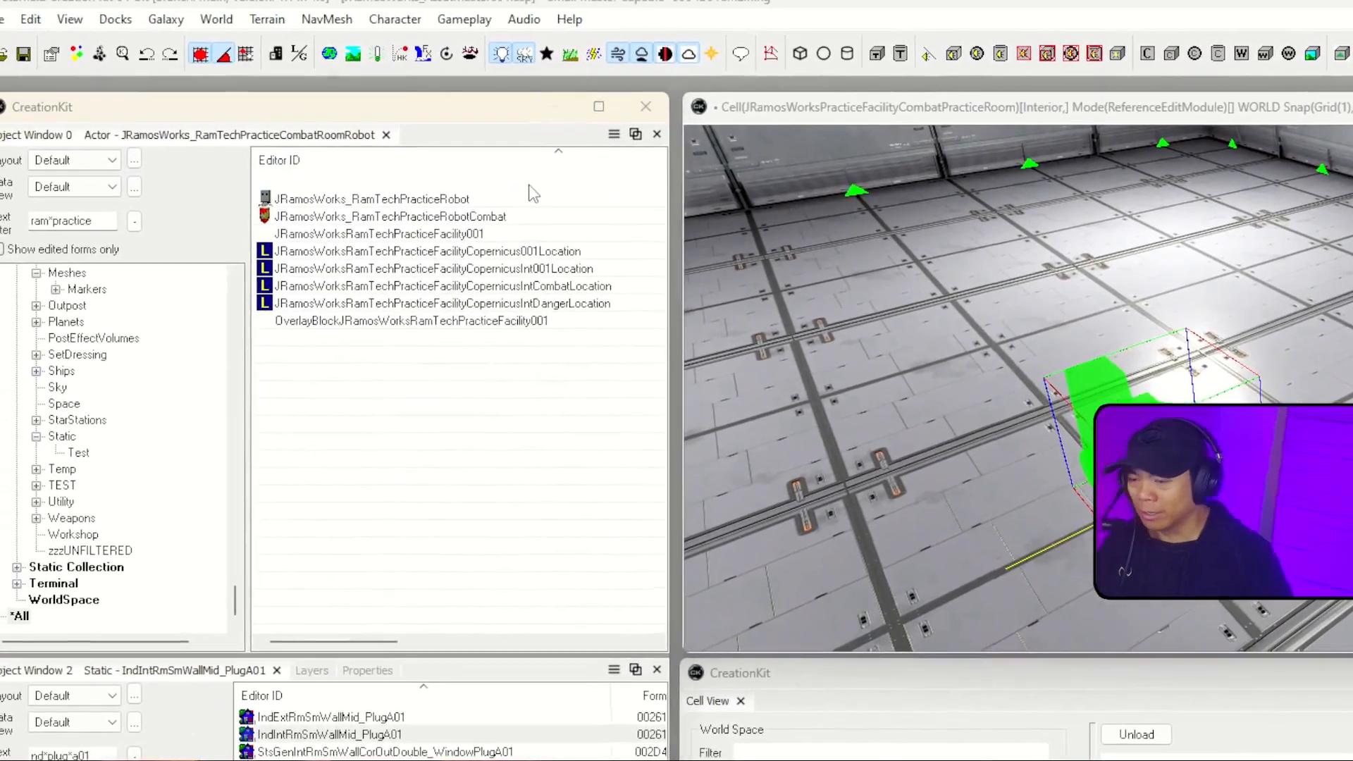
pyautogui.doubleClick(519, 182)
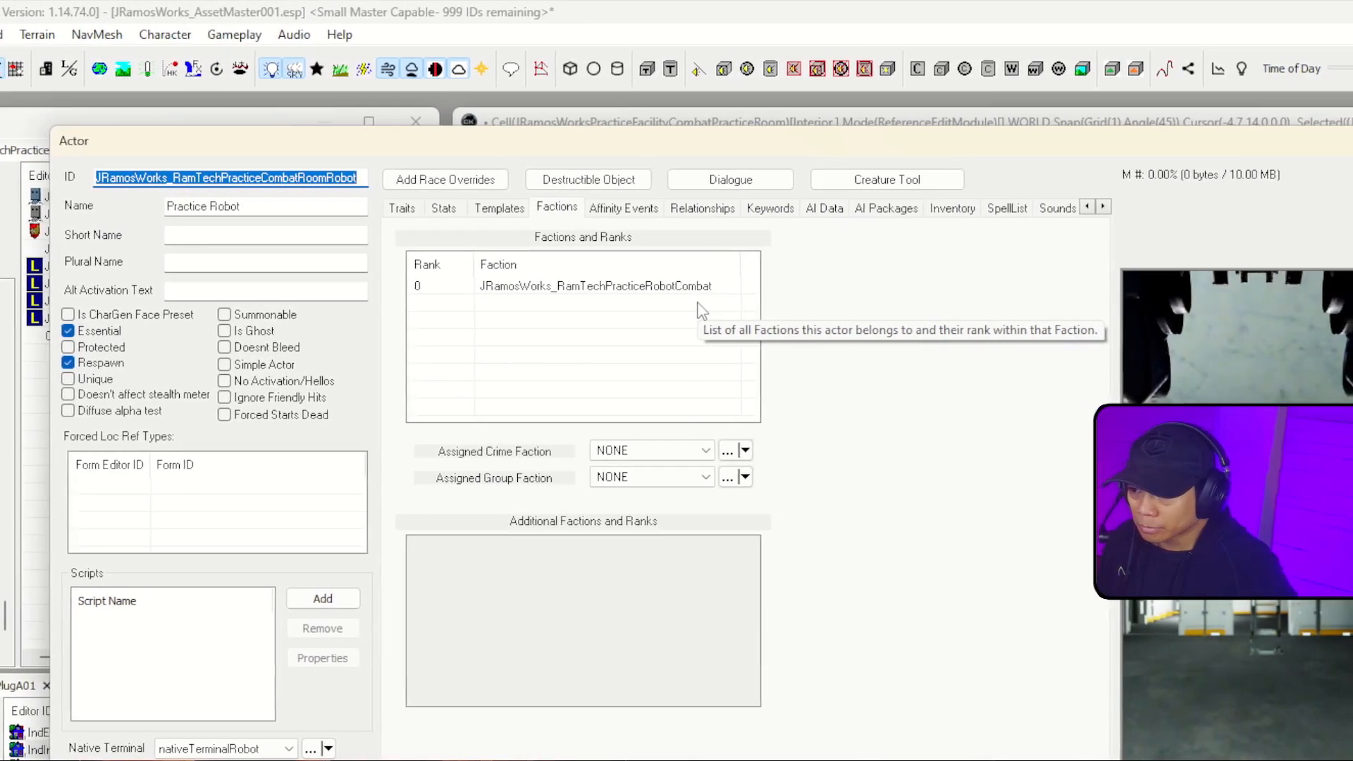
pyautogui.click(656, 286)
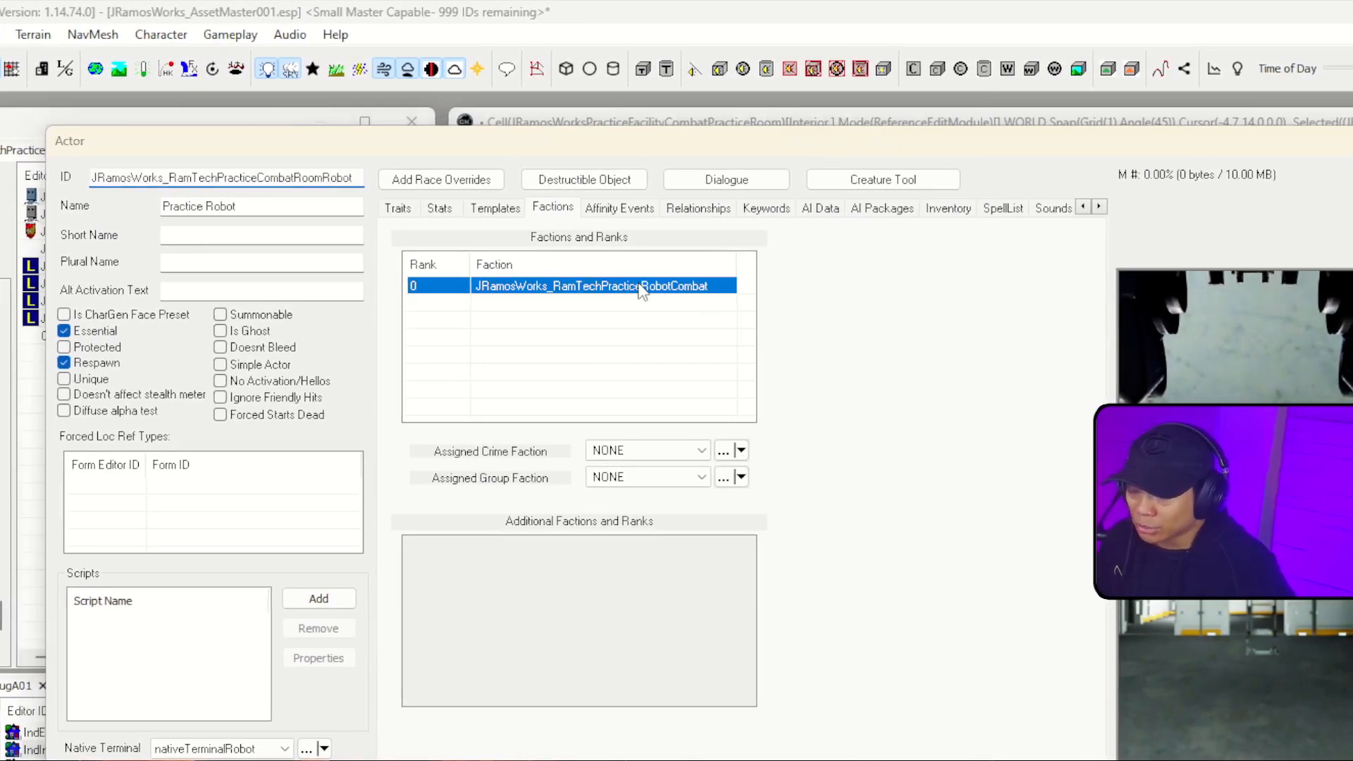
pyautogui.doubleClick(641, 286)
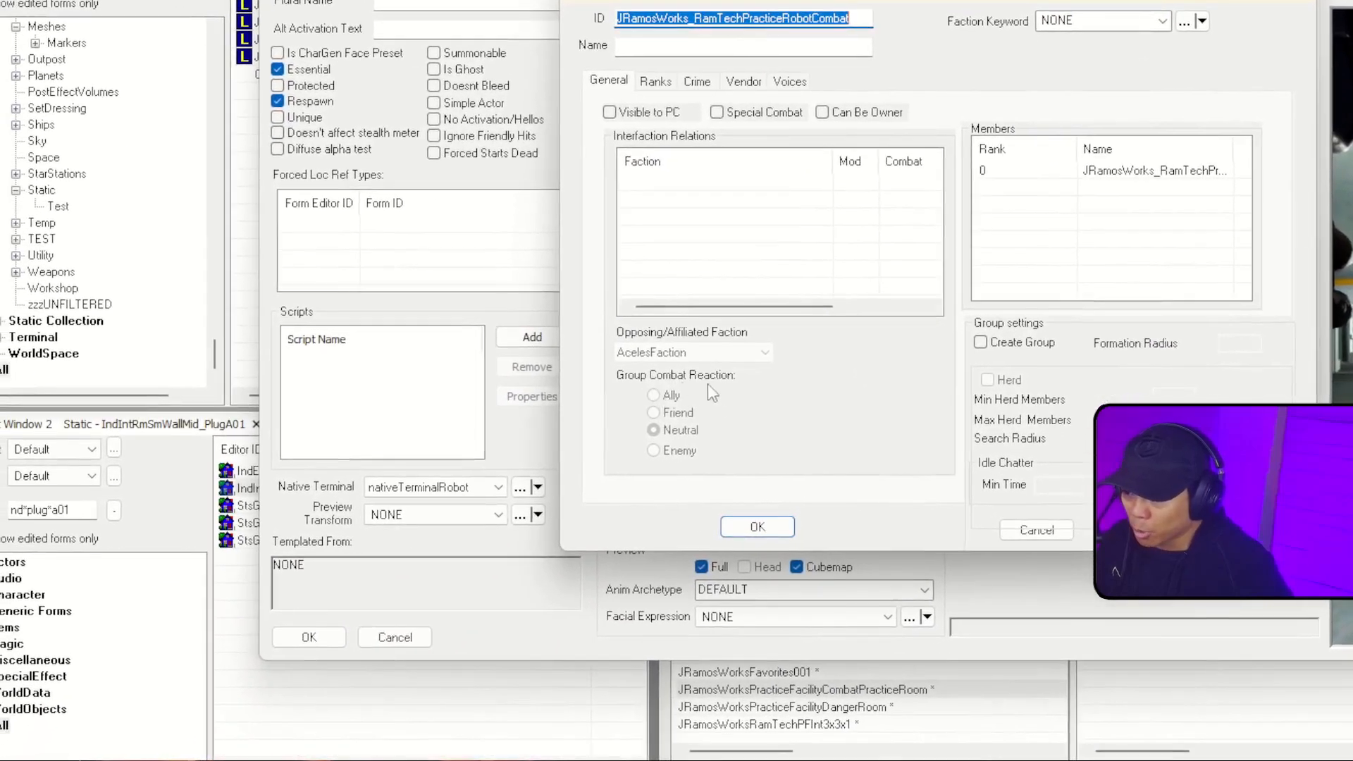
# - Add an interfaction relation to the practice robot combat faction and set its opposing faction to JRamosWorks_RamTechFaction
pyautogui.rightClick(733, 222)
pyautogui.click(764, 227)
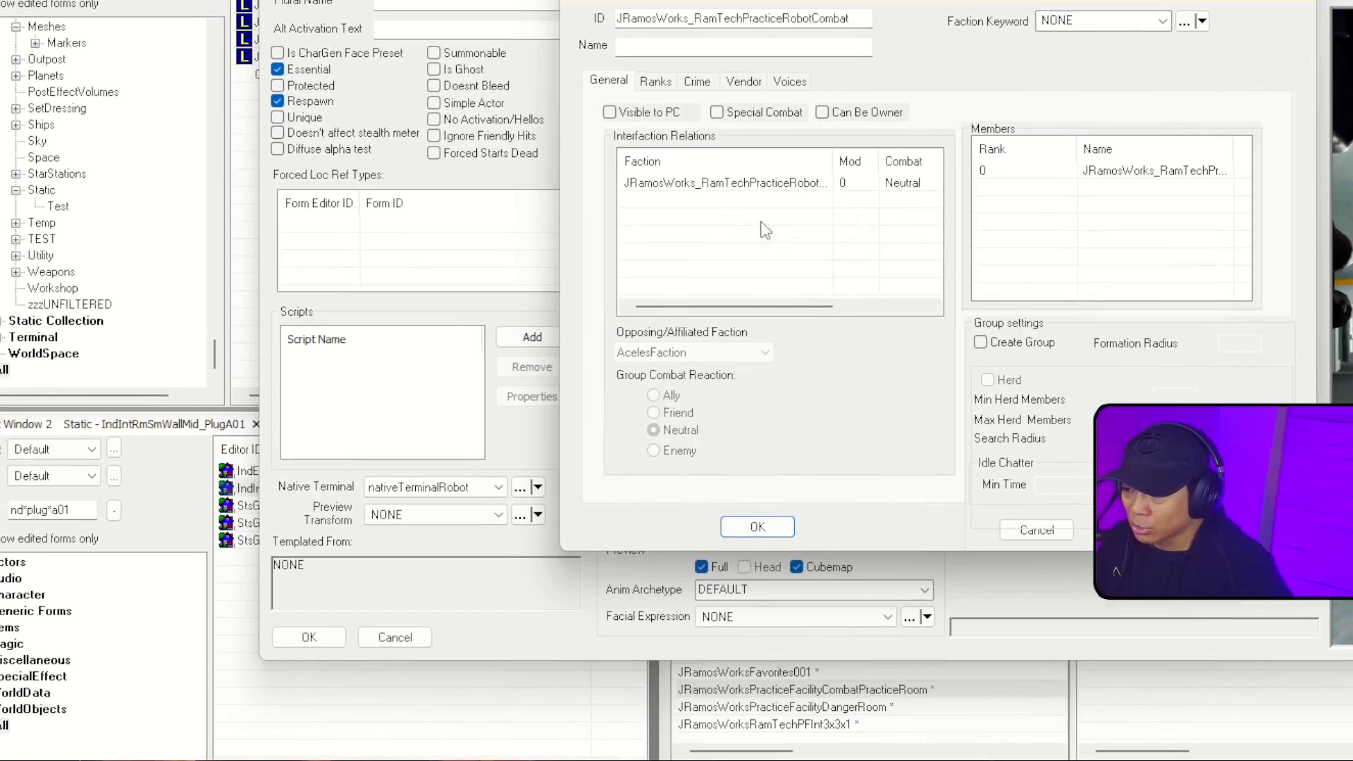
pyautogui.click(783, 184)
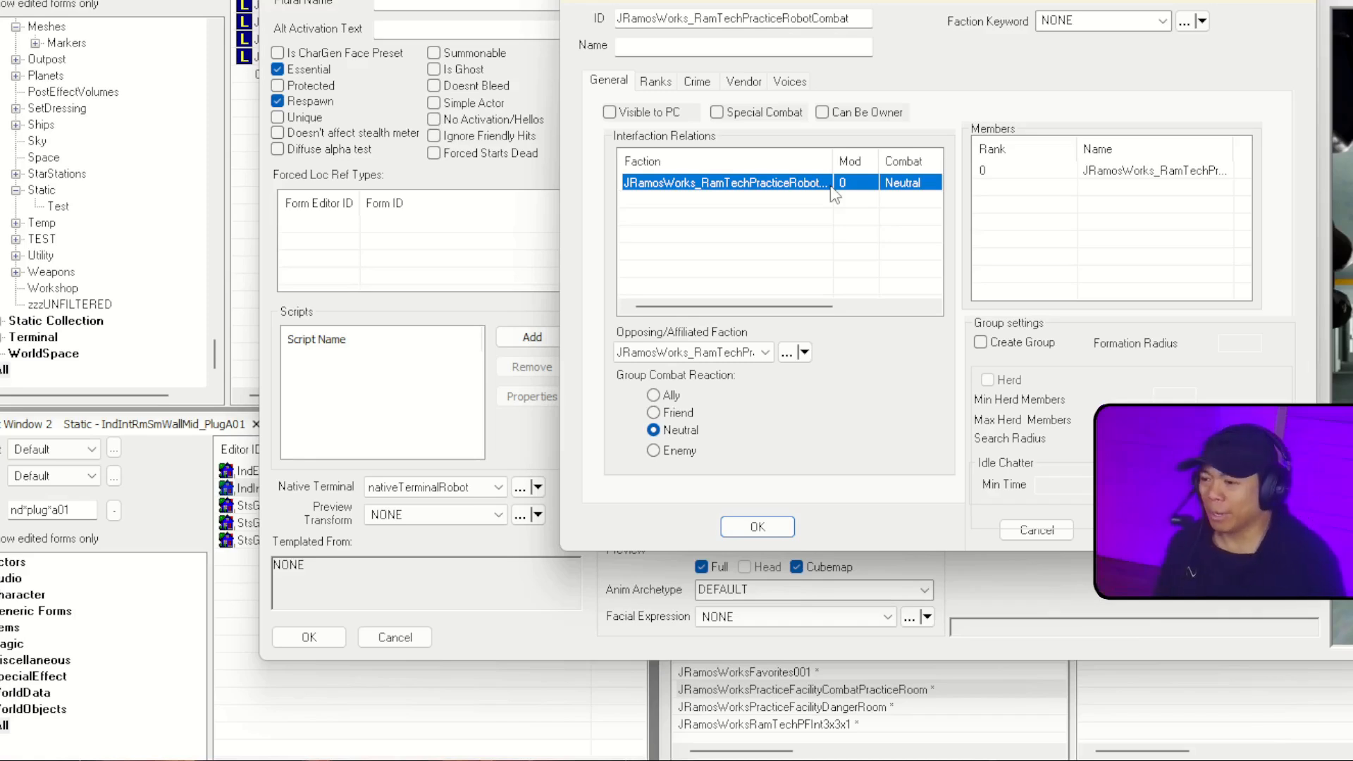
pyautogui.click(766, 352)
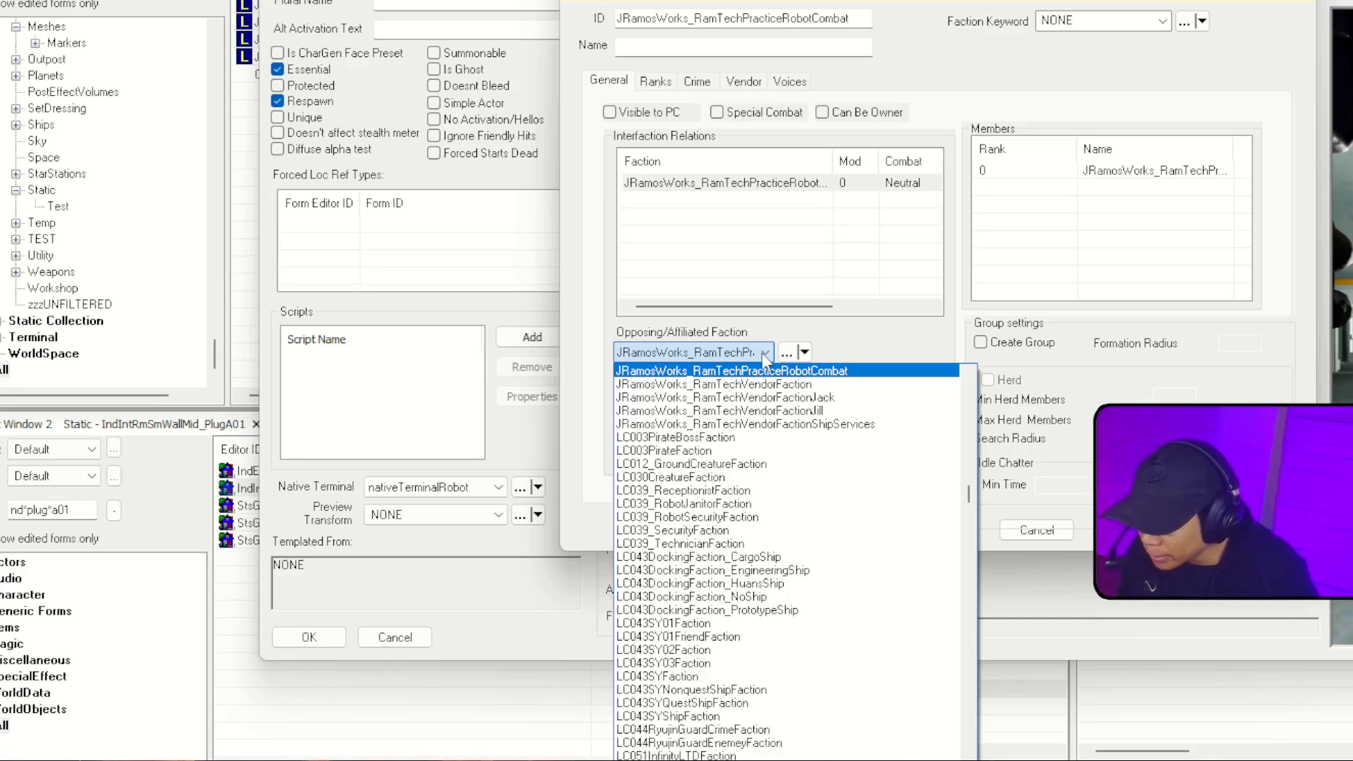
pyautogui.press('Up')
pyautogui.press('Up')
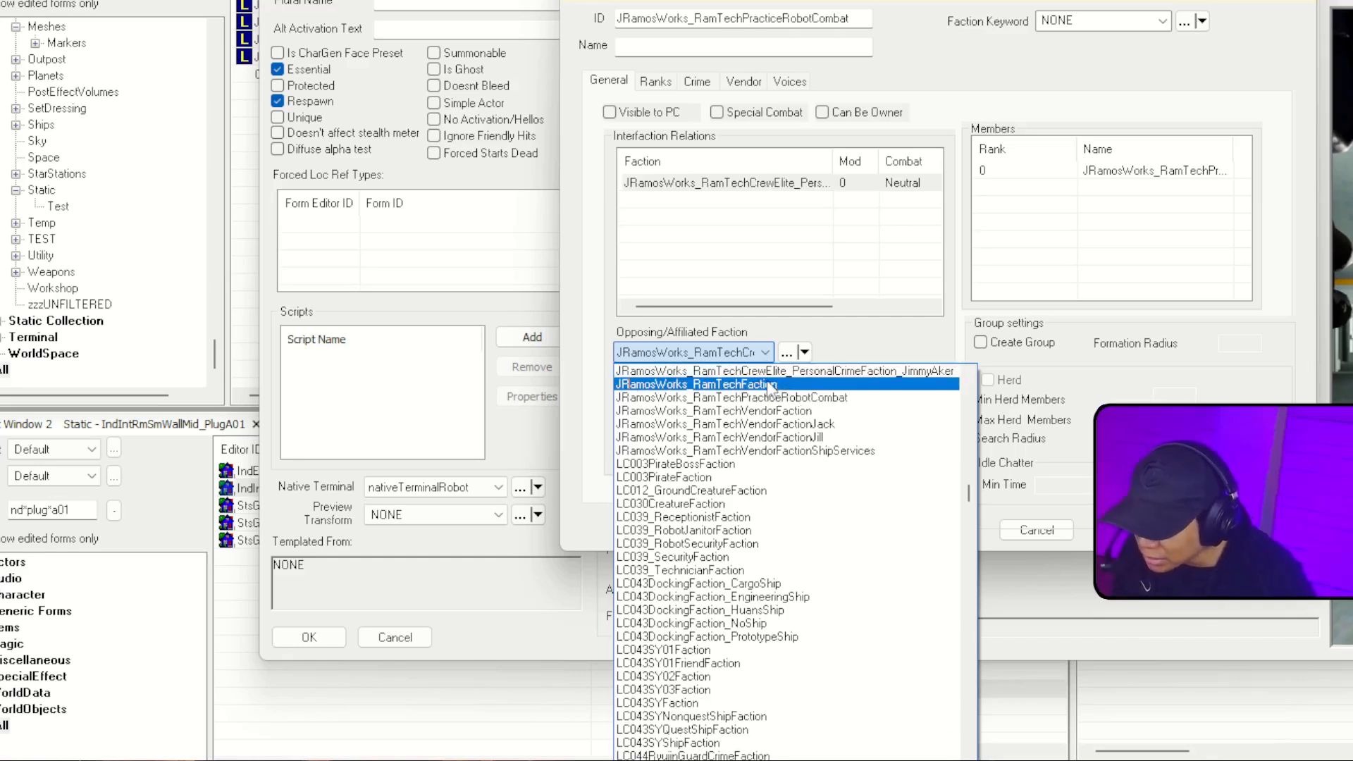
pyautogui.click(768, 384)
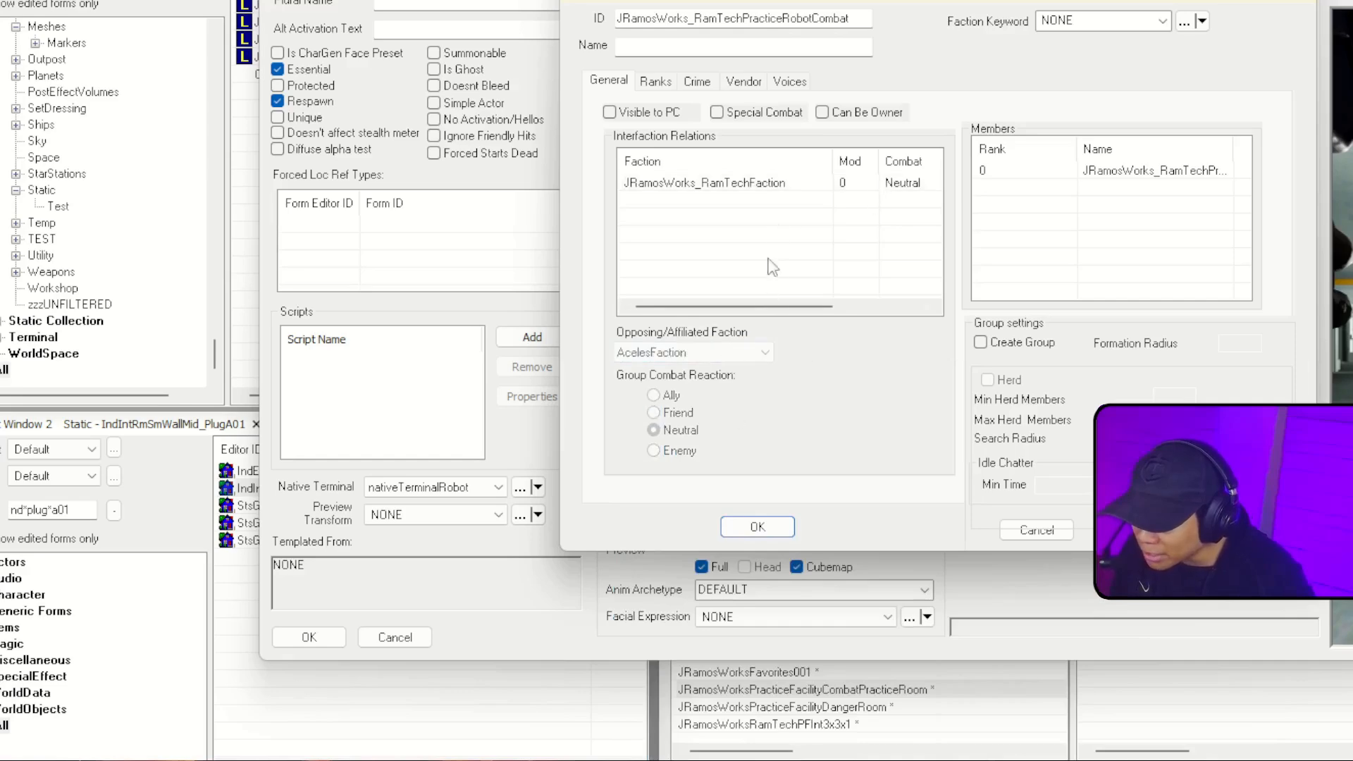
# - Set the group combat reaction toward JRamosWorks_RamTechFaction to Enemy and save the faction
pyautogui.click(763, 185)
pyautogui.click(764, 352)
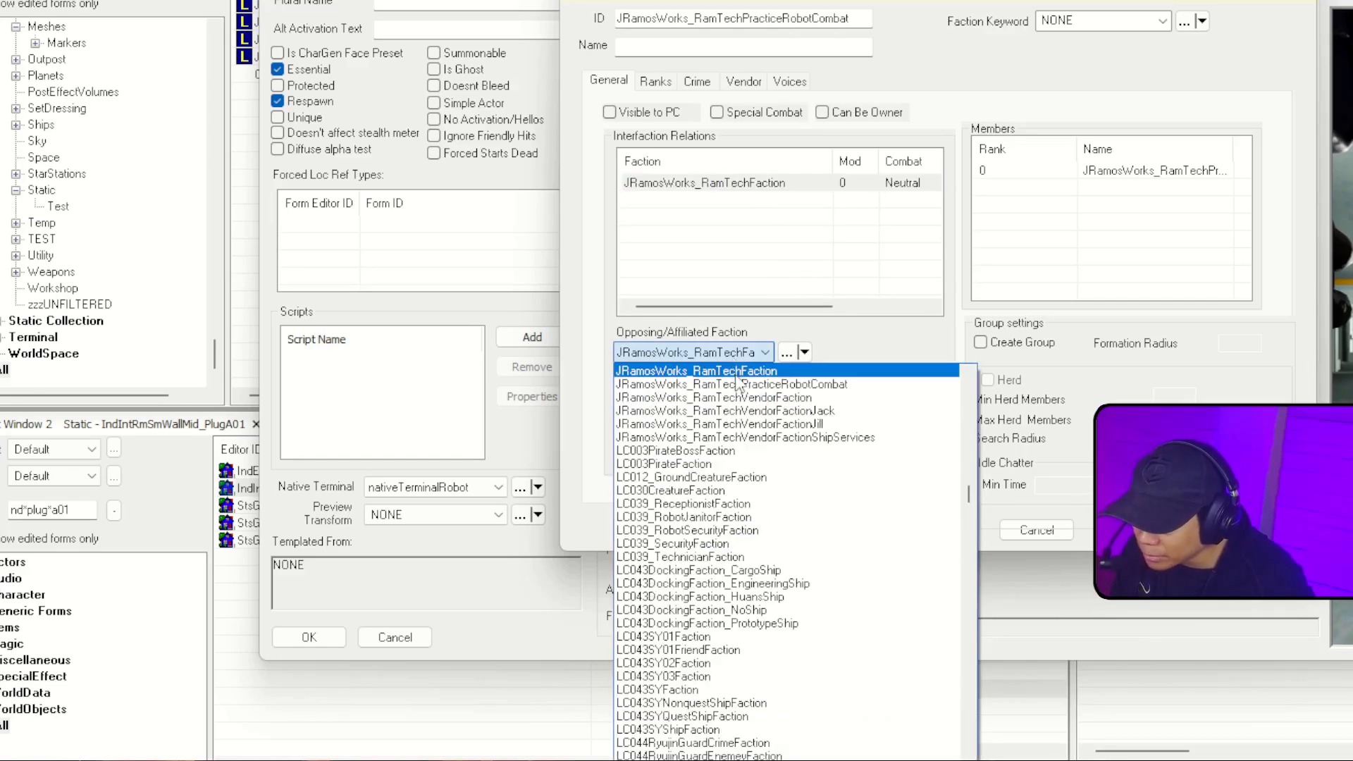
pyautogui.click(765, 321)
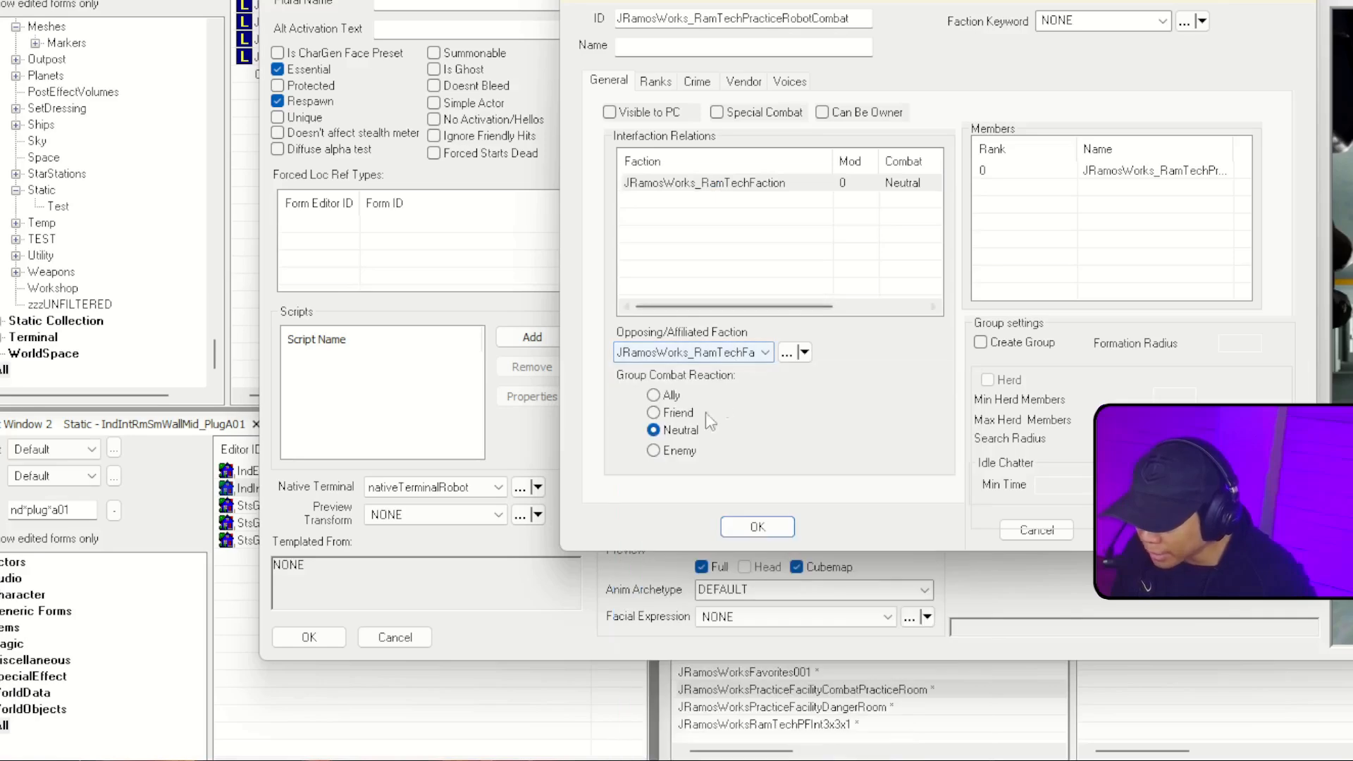
pyautogui.click(759, 527)
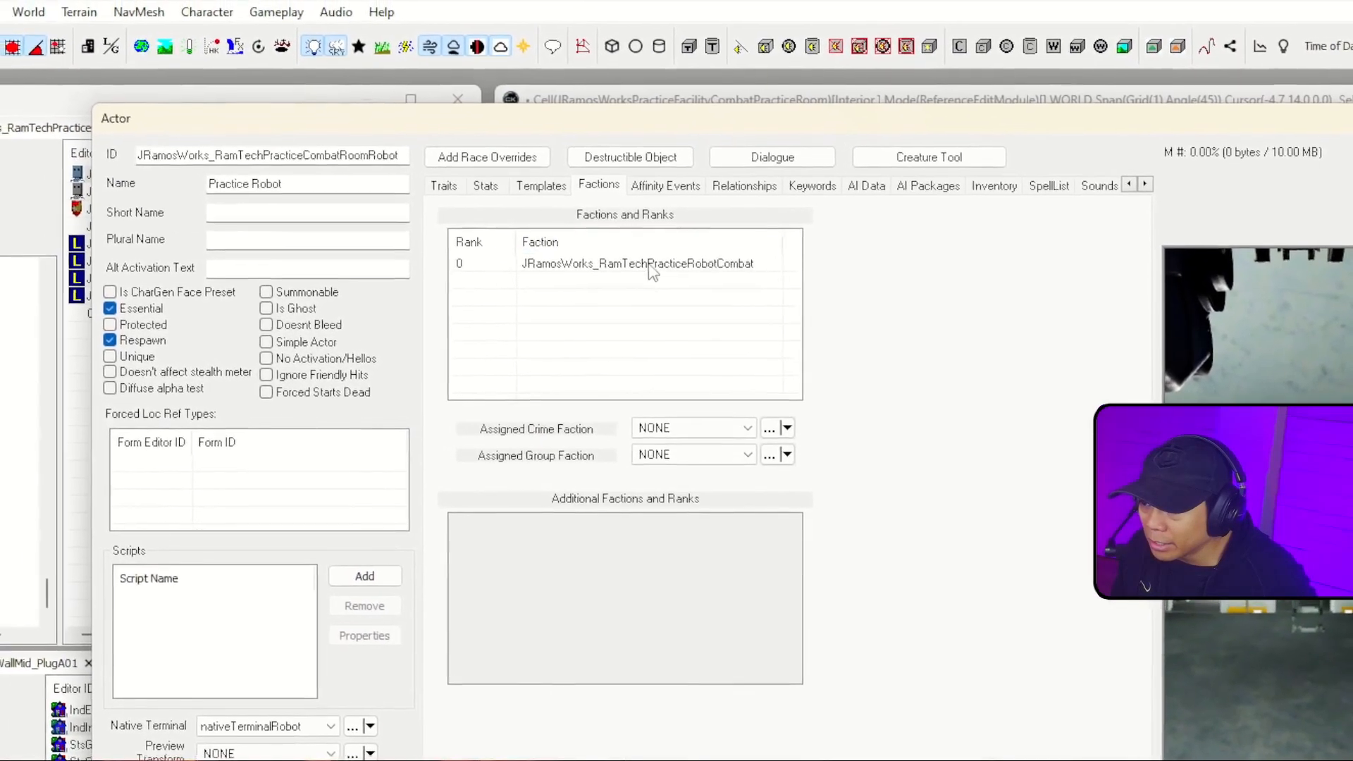
# - Examine the Aggression setting and its available options in the practice robot's AI data
pyautogui.click(615, 199)
pyautogui.click(877, 194)
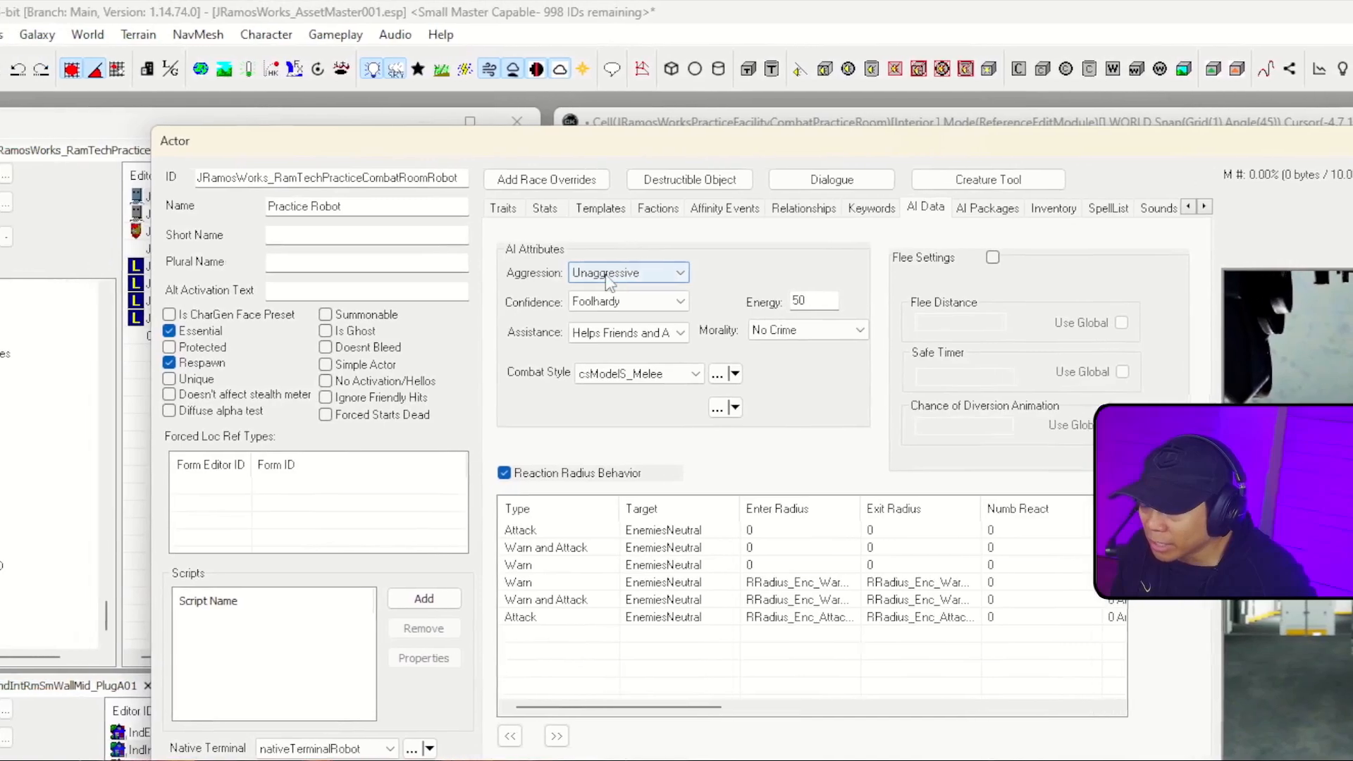
pyautogui.moveTo(637, 280)
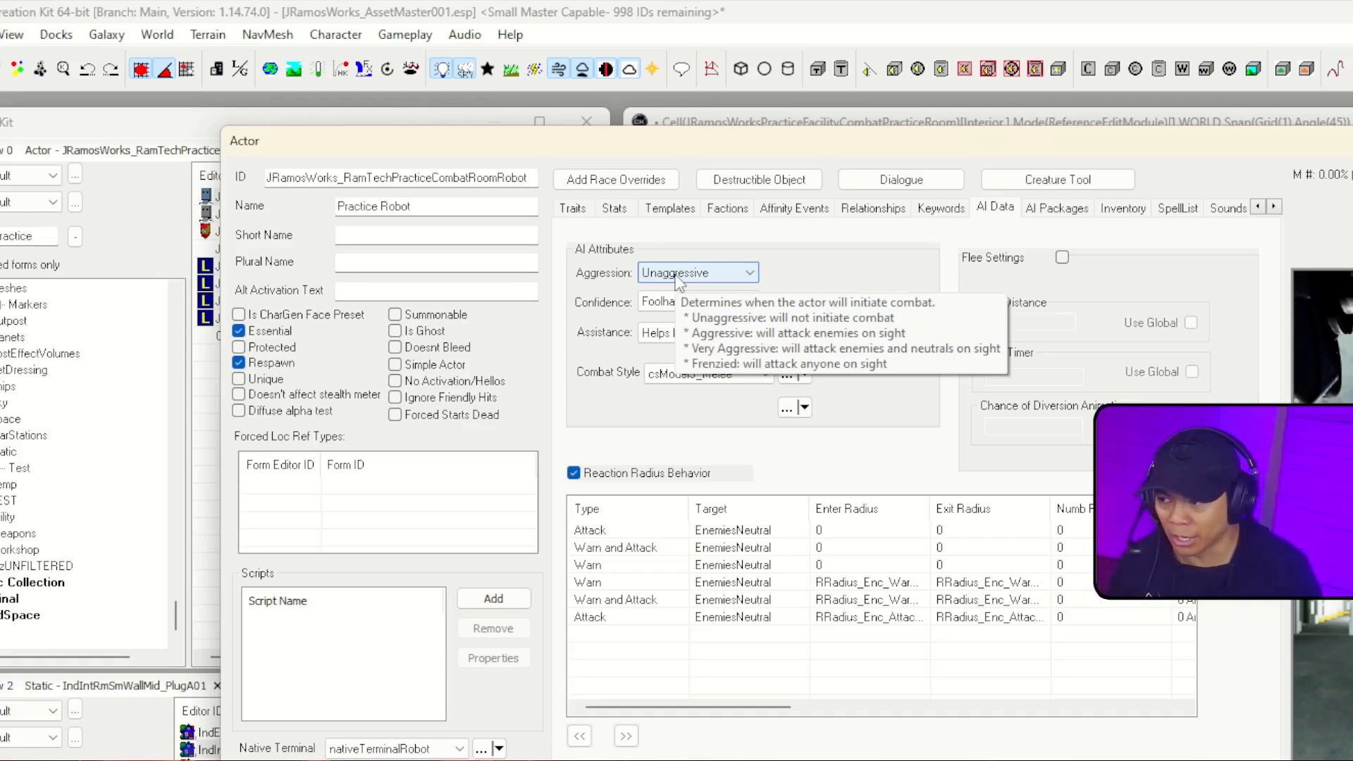
pyautogui.click(732, 275)
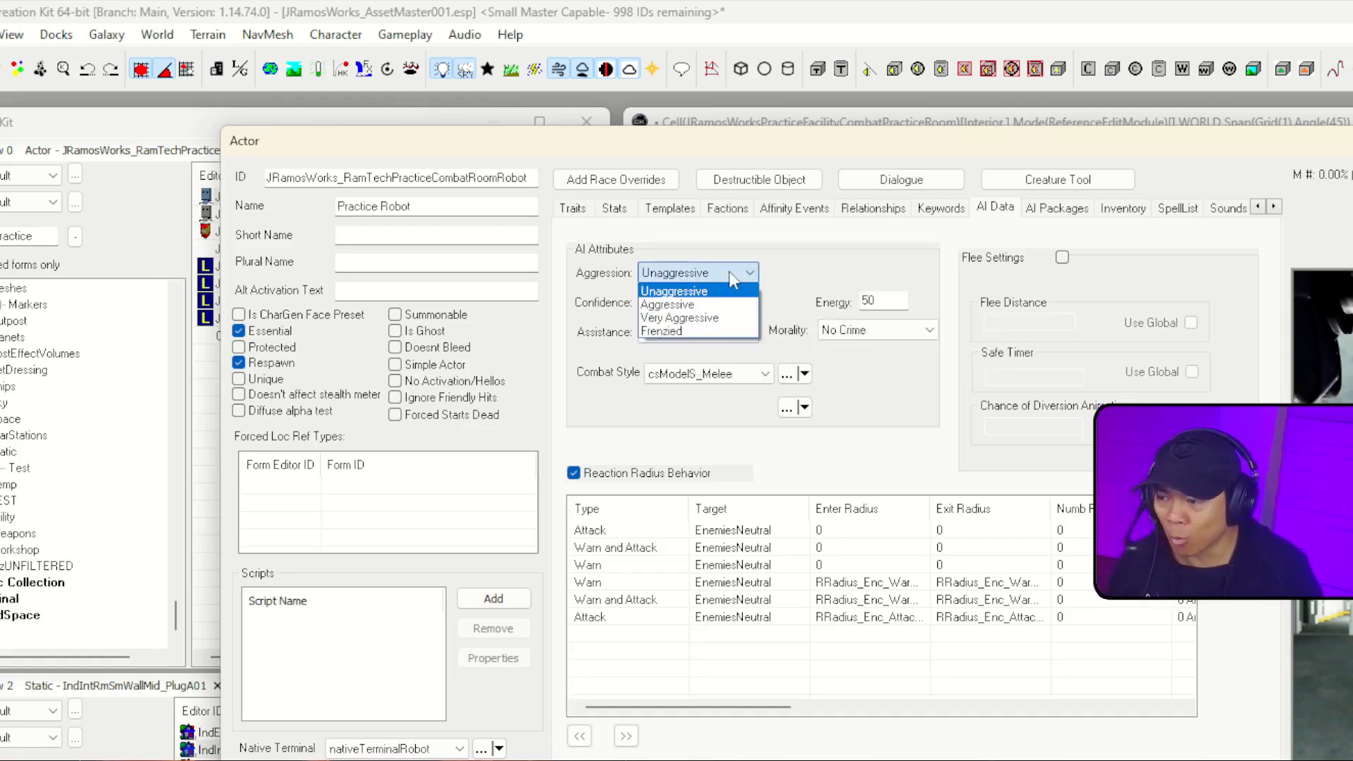
pyautogui.click(753, 275)
pyautogui.click(688, 274)
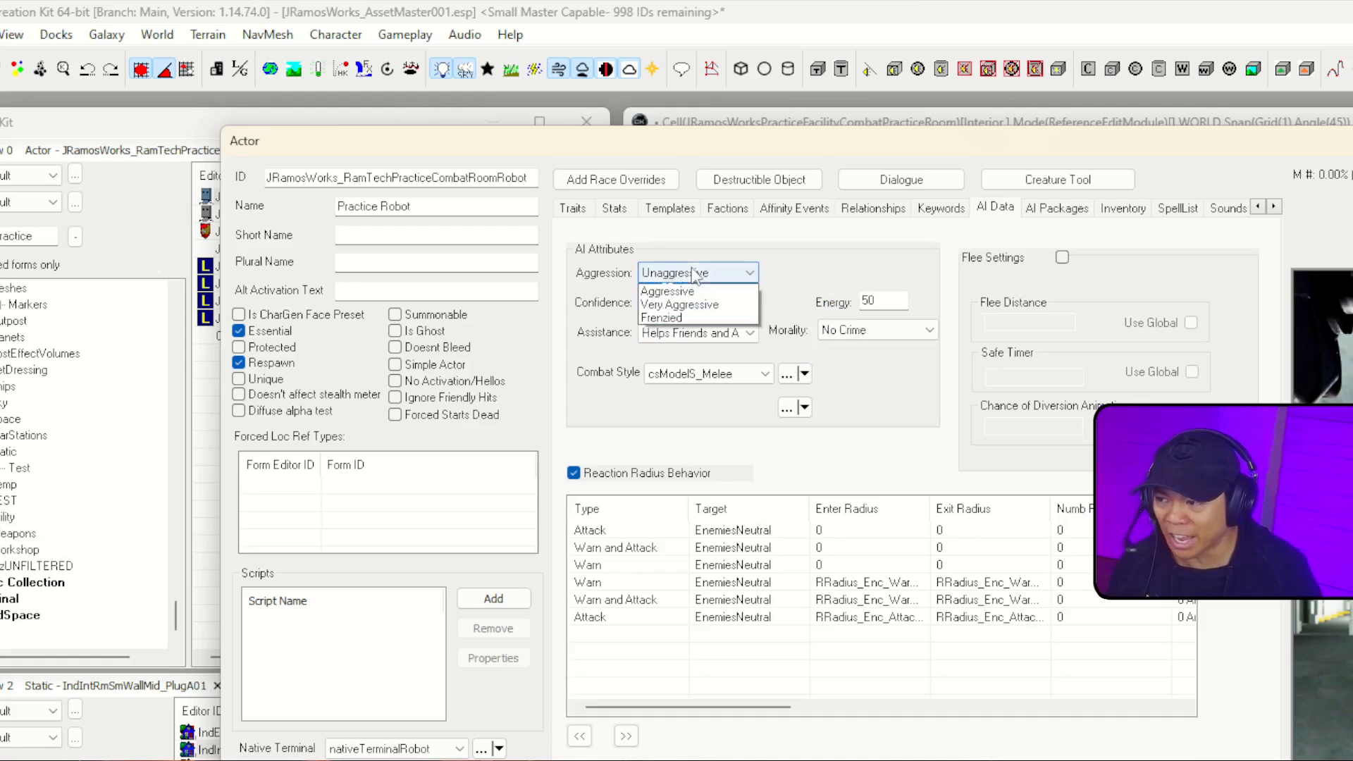
pyautogui.click(723, 293)
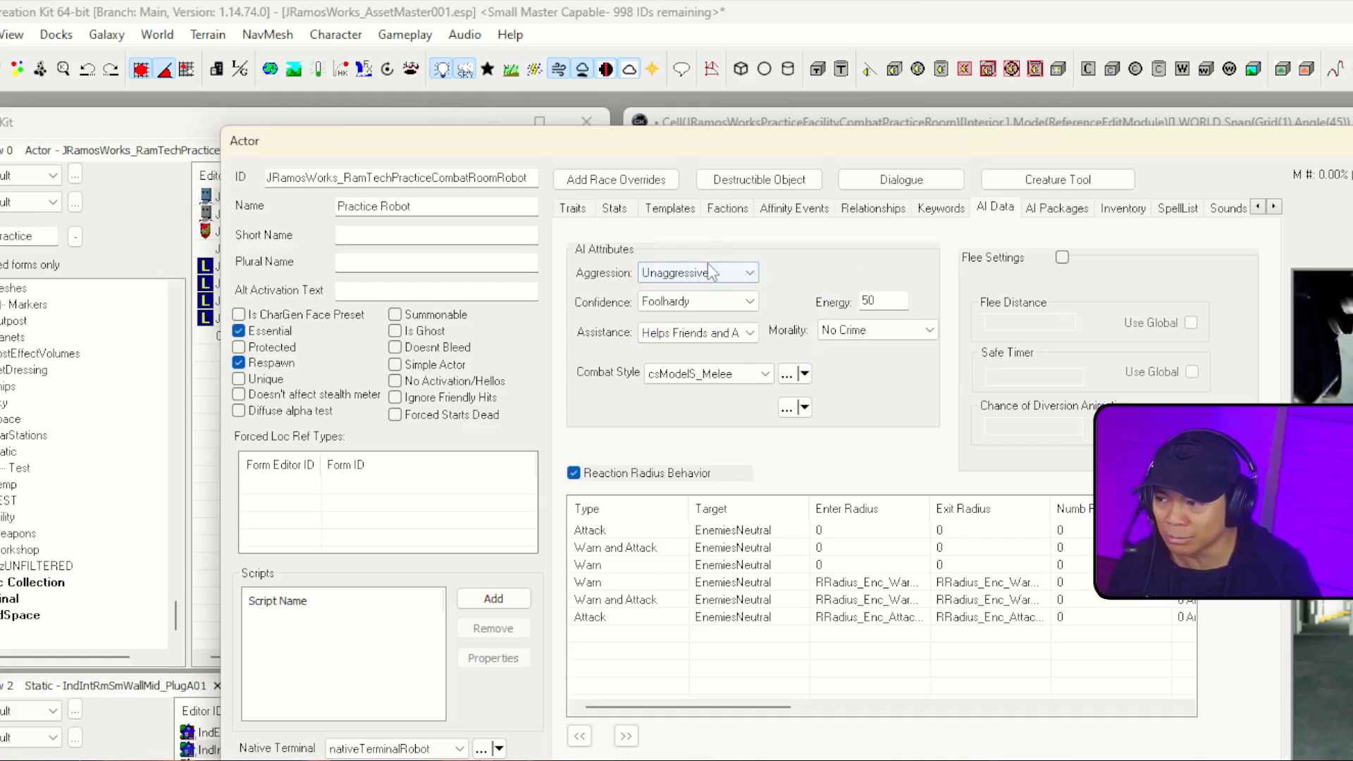
pyautogui.moveTo(707, 268)
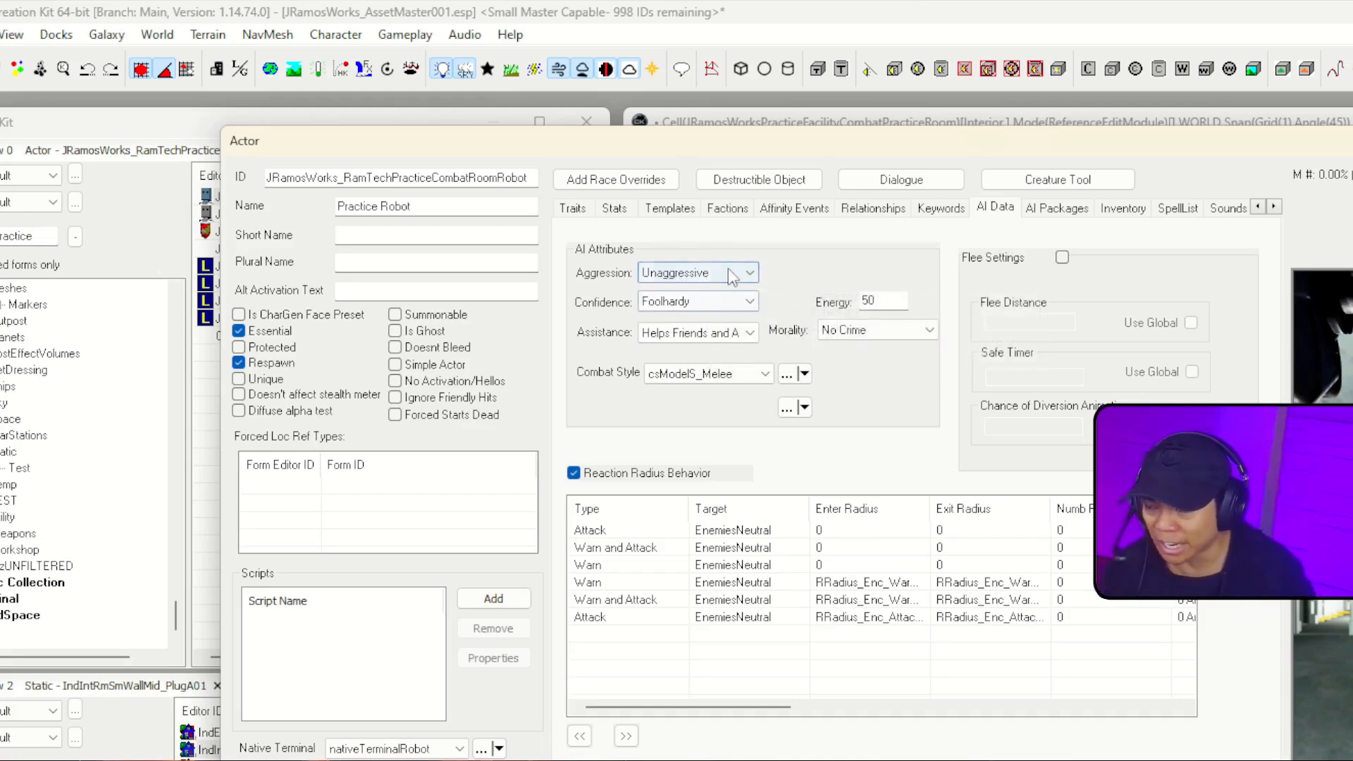
pyautogui.click(733, 272)
pyautogui.click(694, 272)
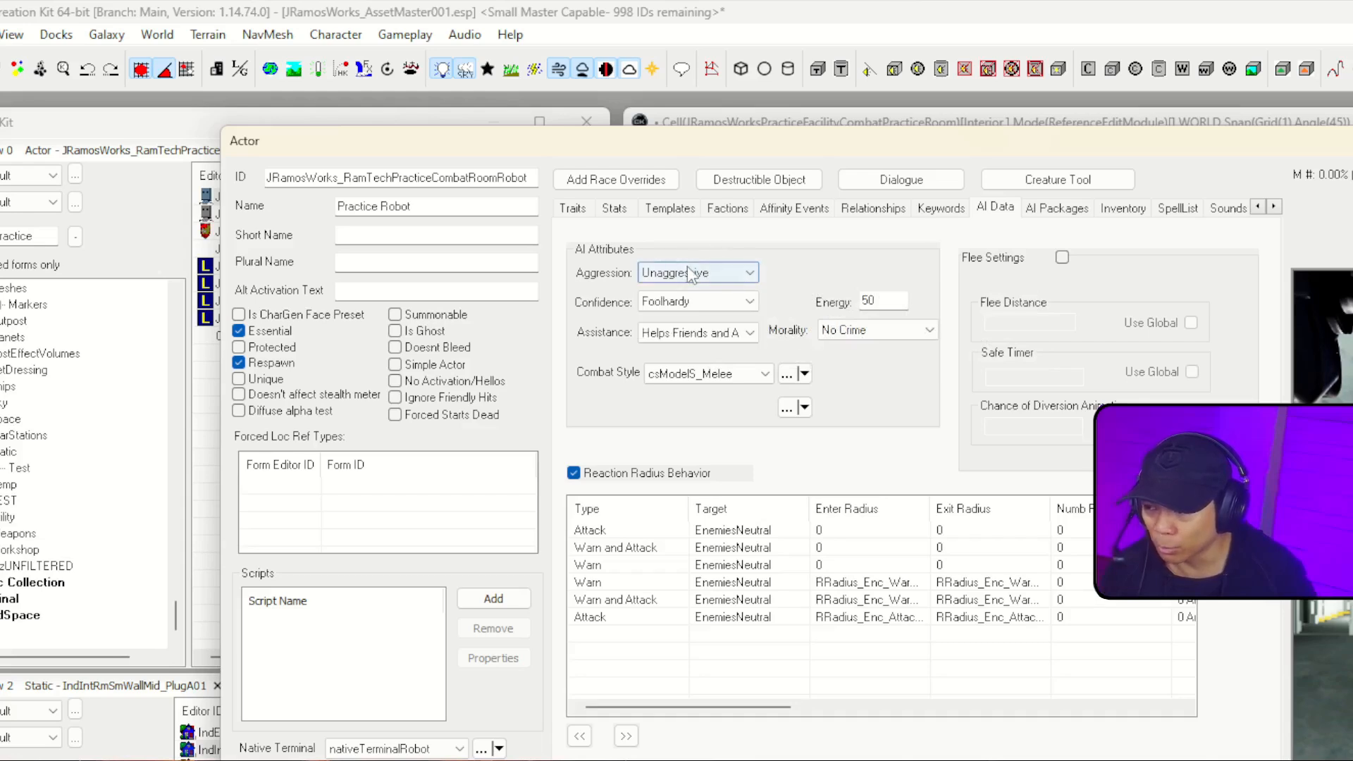
# - Check the combat reaction in the robot's assigned faction, and compare it with the Aggression setting in the AI data
pyautogui.click(728, 208)
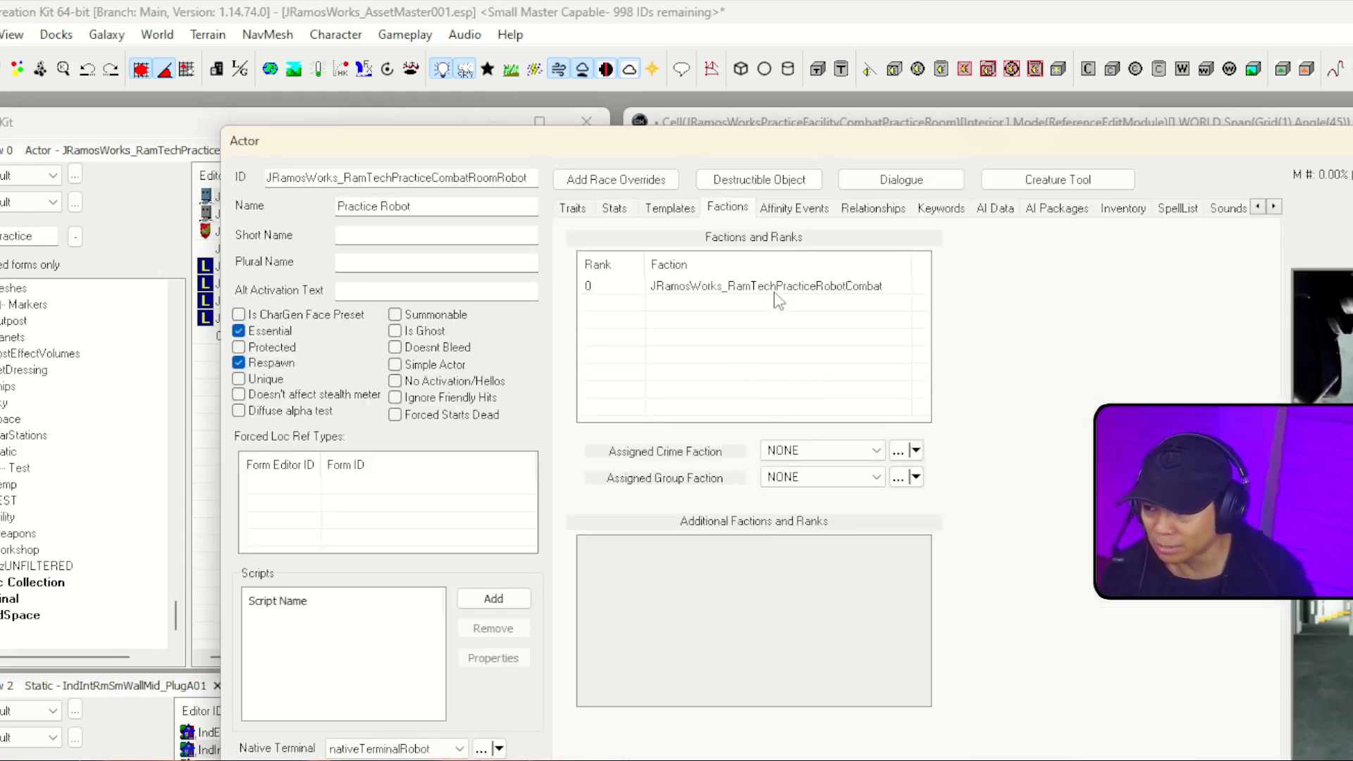
pyautogui.click(777, 288)
pyautogui.doubleClick(777, 288)
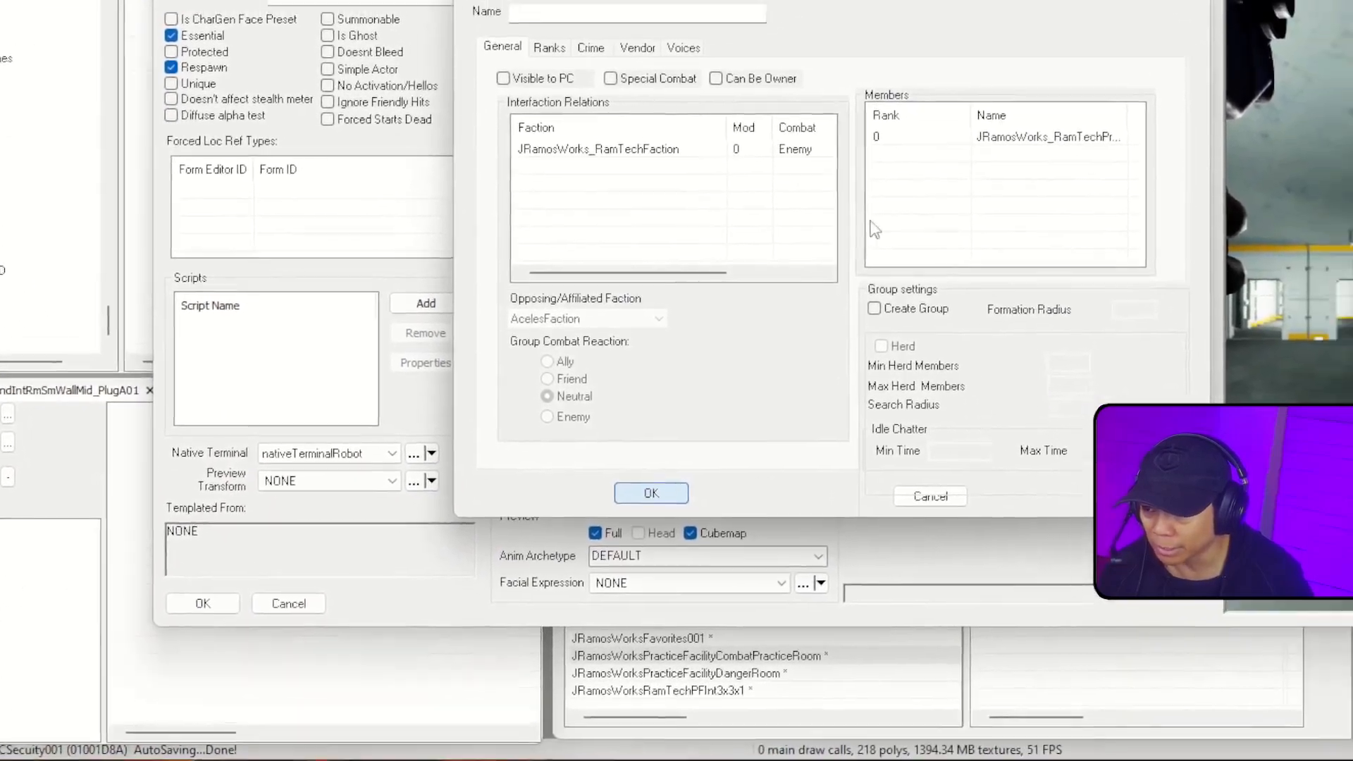
pyautogui.click(712, 512)
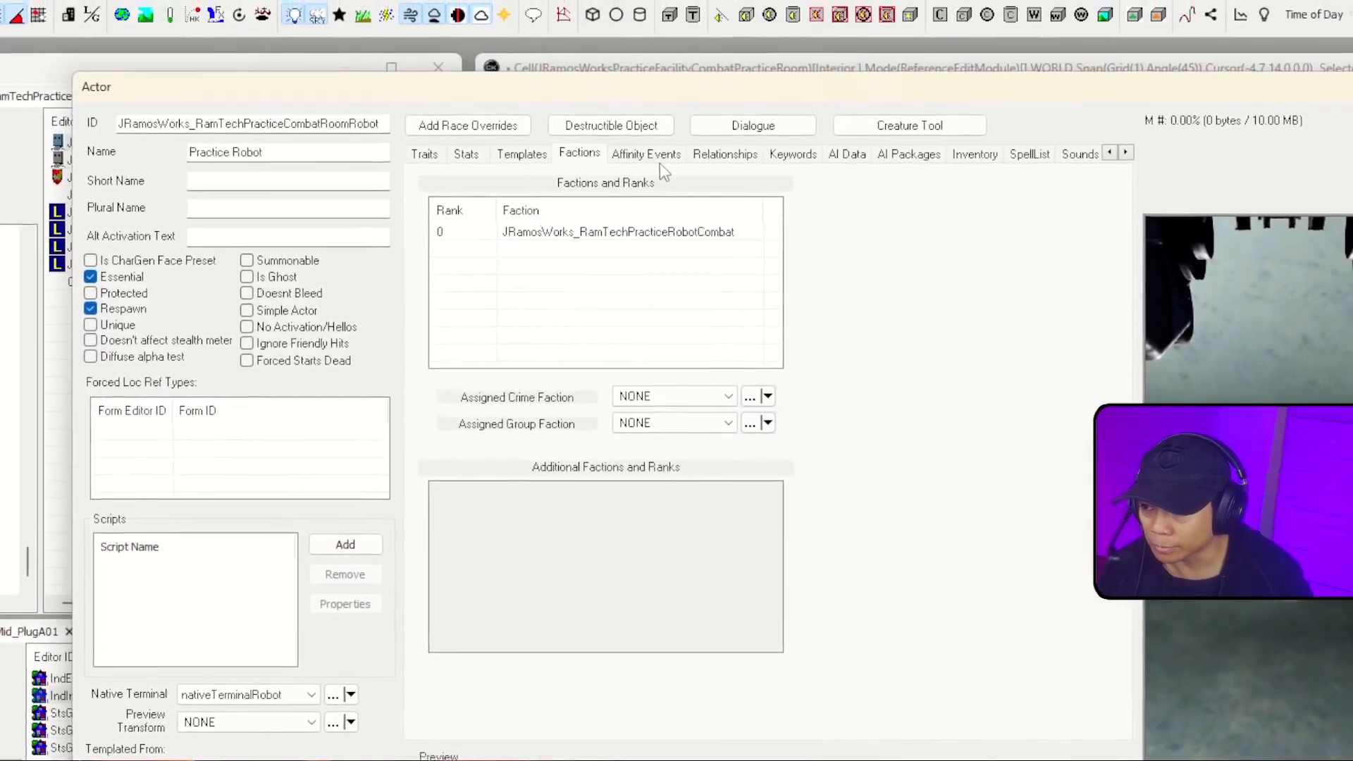
pyautogui.click(839, 72)
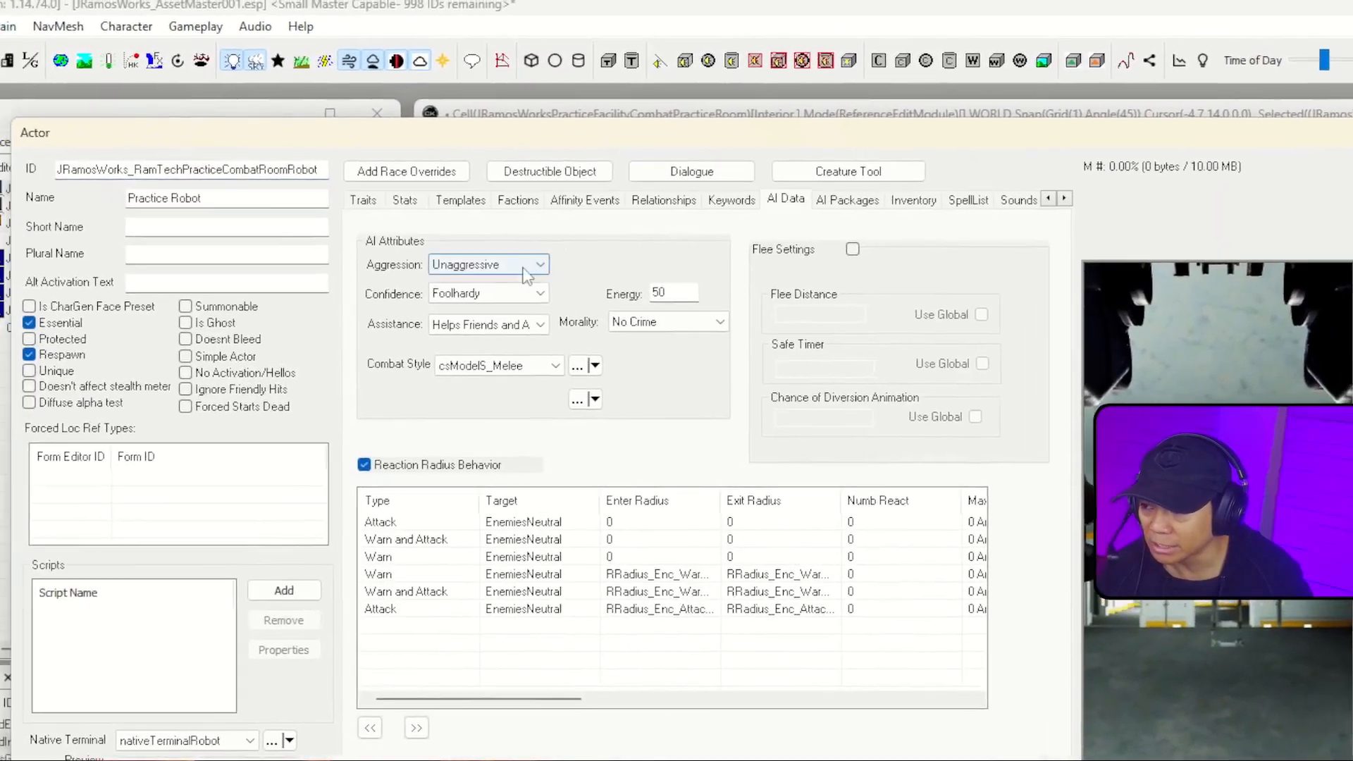
pyautogui.click(518, 253)
pyautogui.click(474, 222)
pyautogui.moveTo(604, 275)
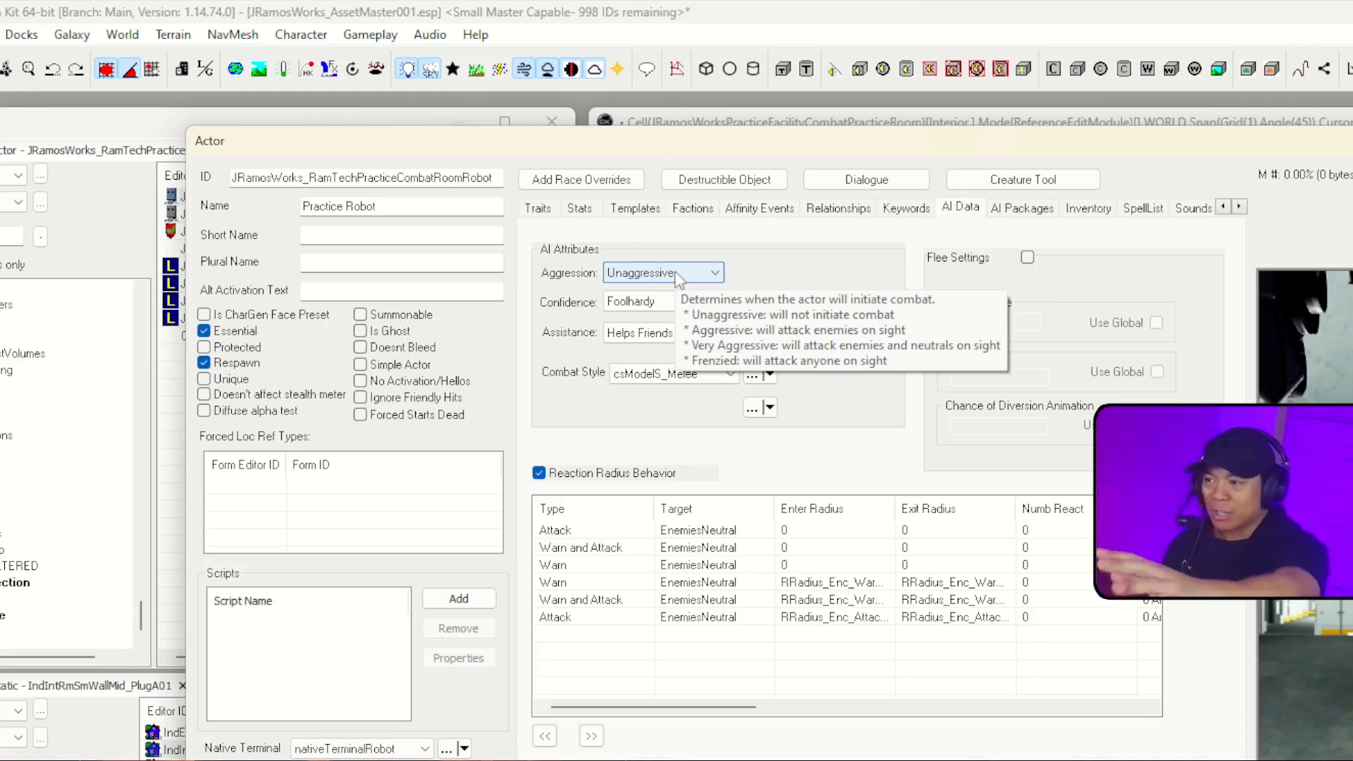
# - Reopen the robot's assigned faction to review its interfaction relation, and close it without changes
pyautogui.click(692, 208)
pyautogui.click(677, 289)
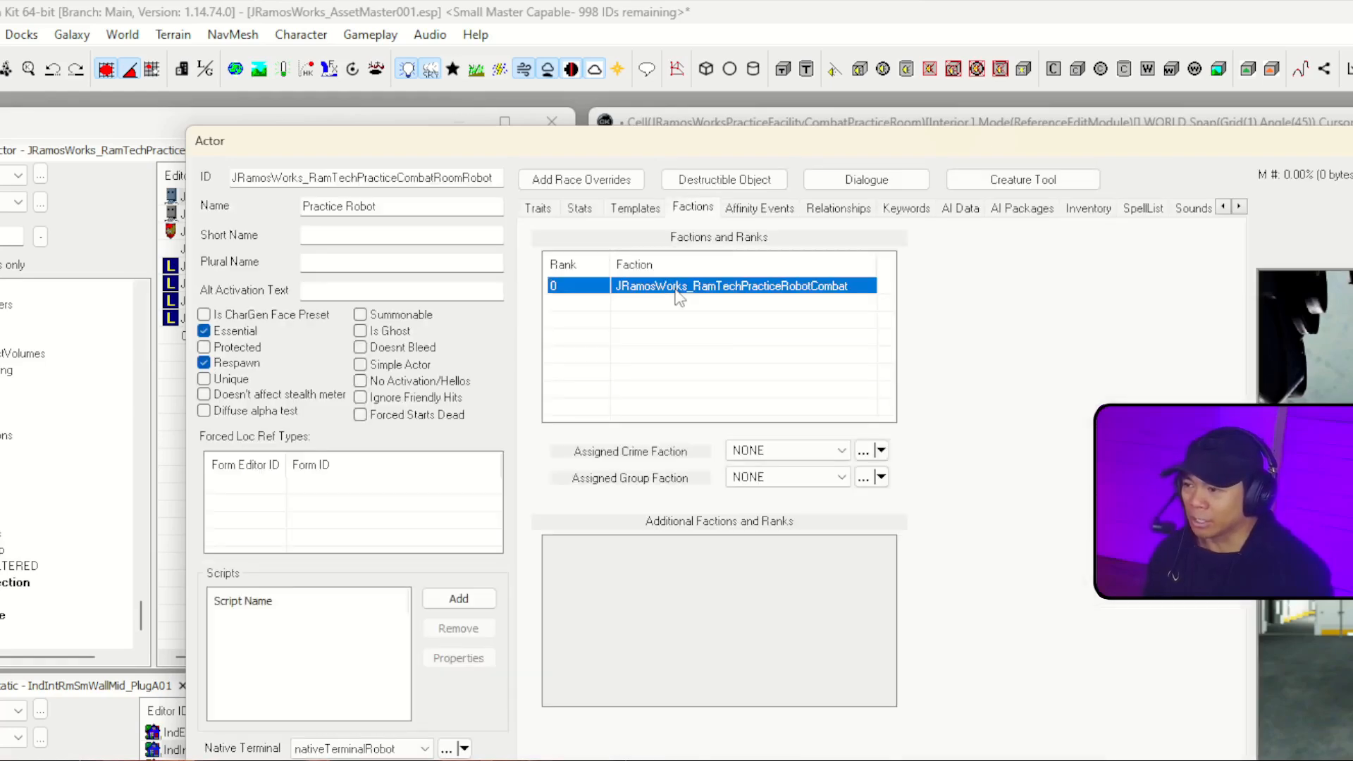
pyautogui.doubleClick(679, 289)
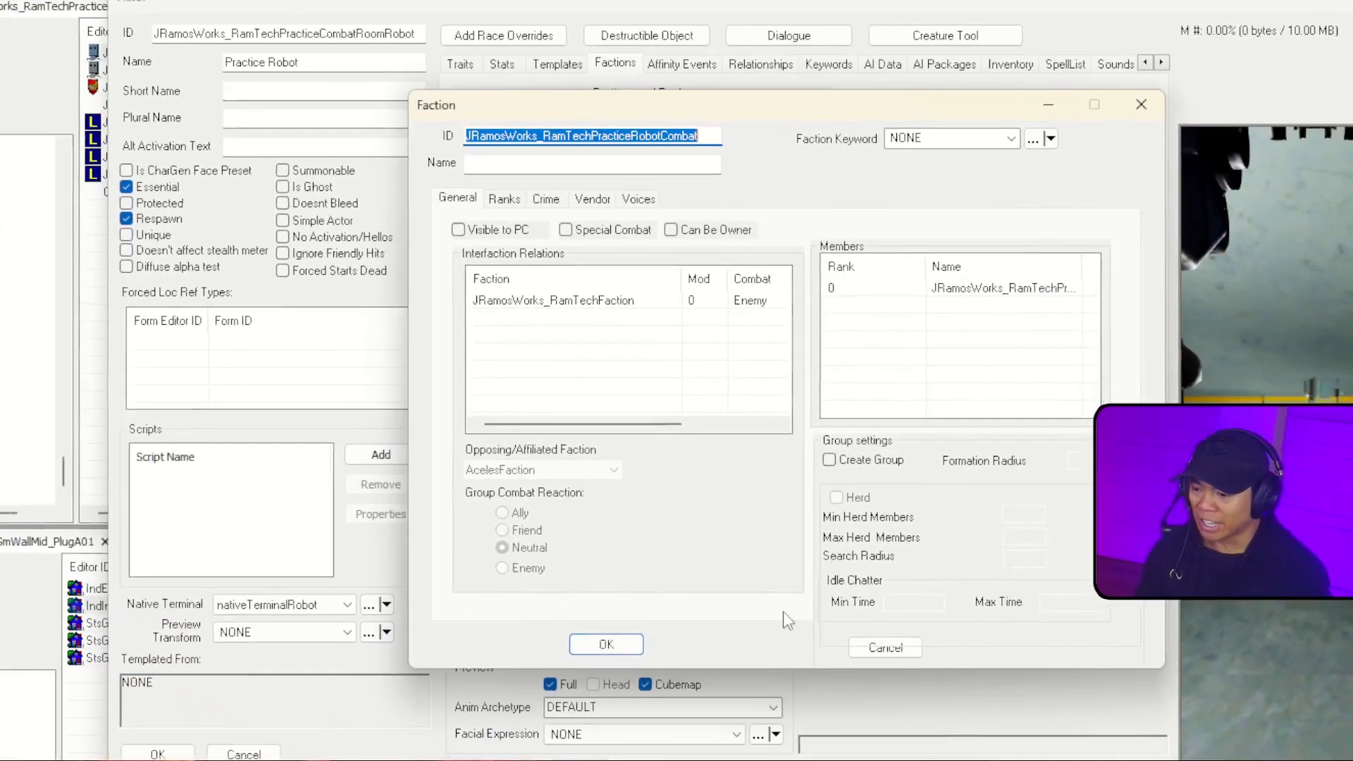
pyautogui.click(888, 646)
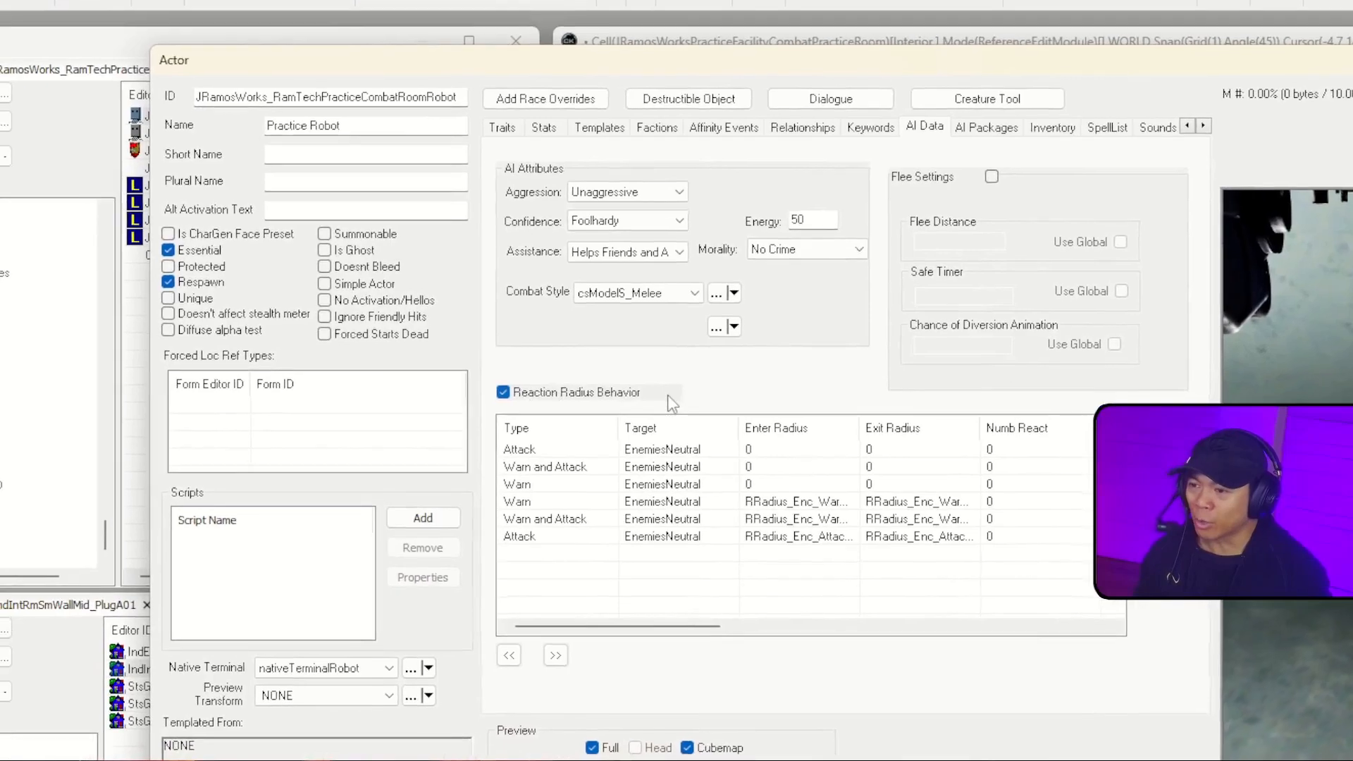
# - Enable Flee Settings to examine the flee distance, safe timer and diversion animation fields, and disable it again
pyautogui.click(997, 170)
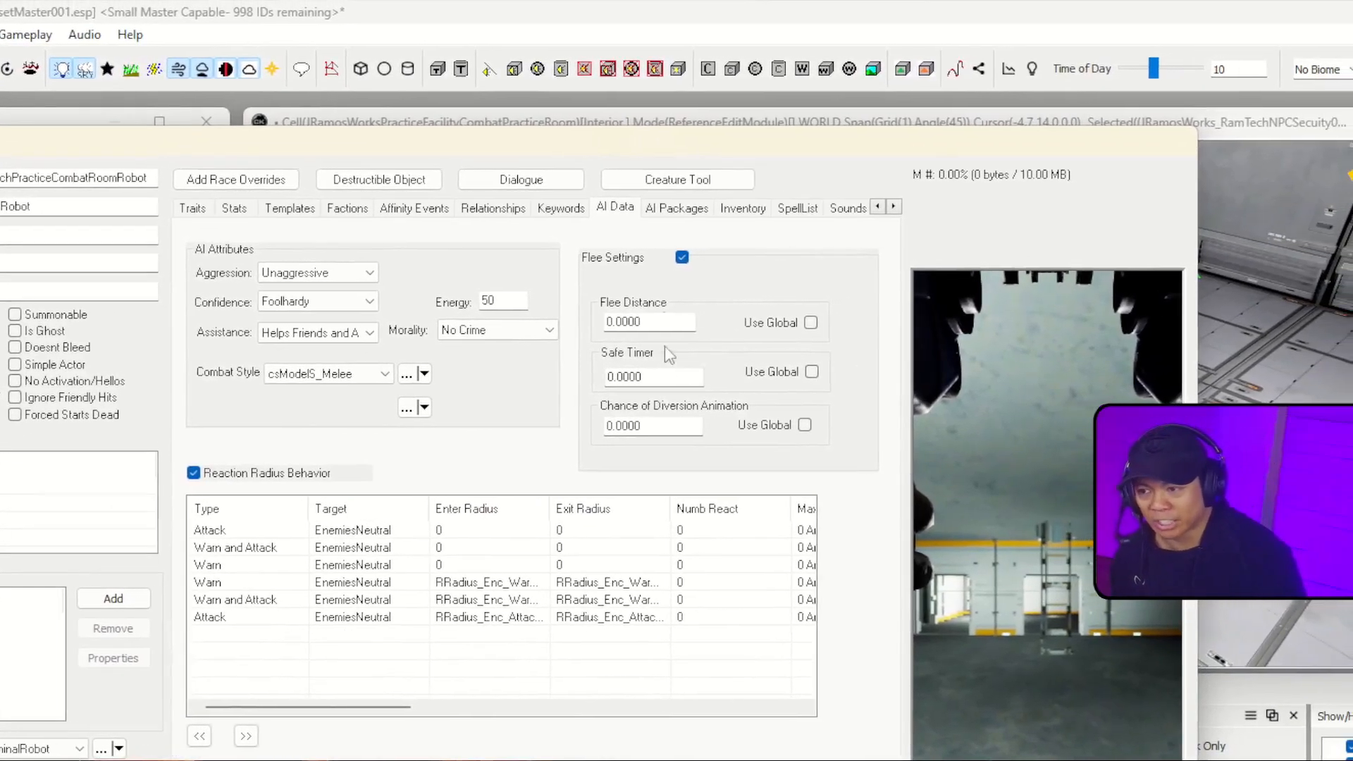
pyautogui.moveTo(637, 375); pyautogui.dragTo(588, 392)
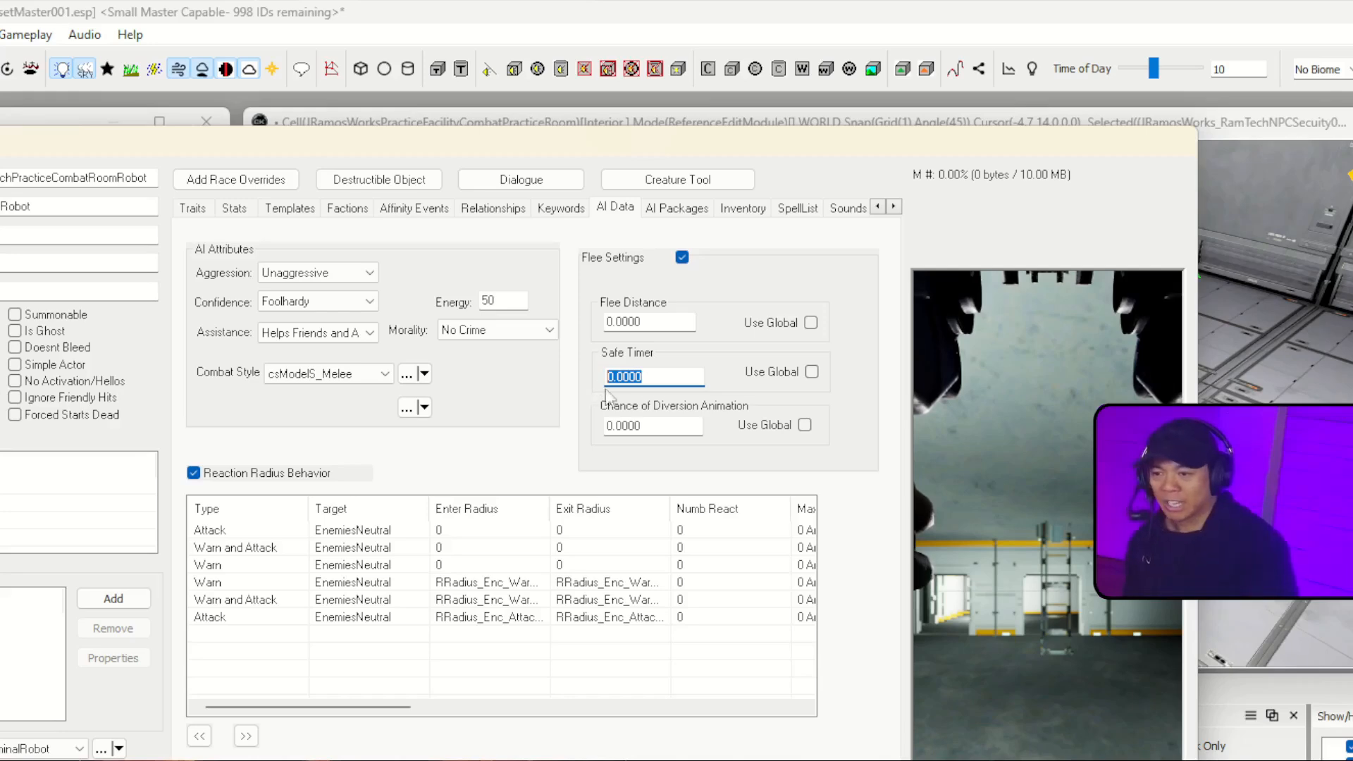
pyautogui.click(679, 425)
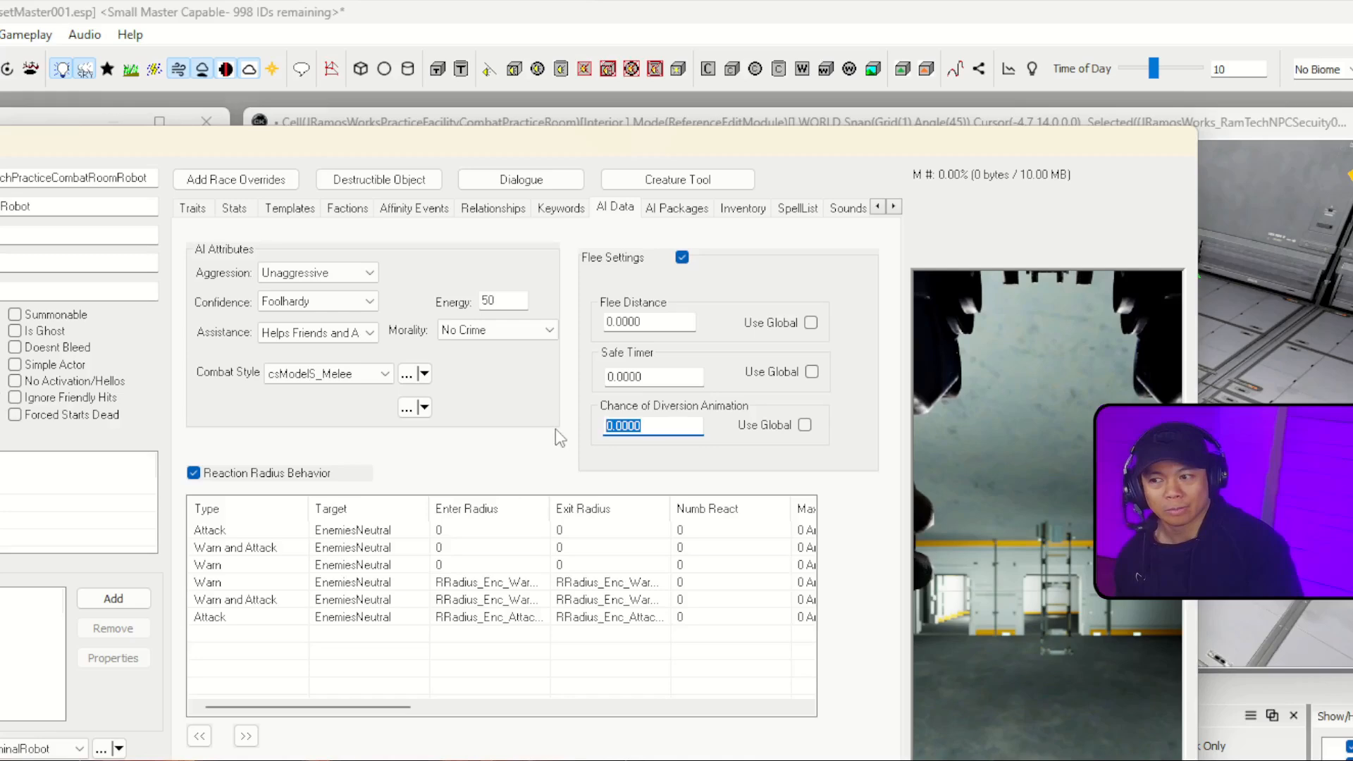
pyautogui.click(682, 257)
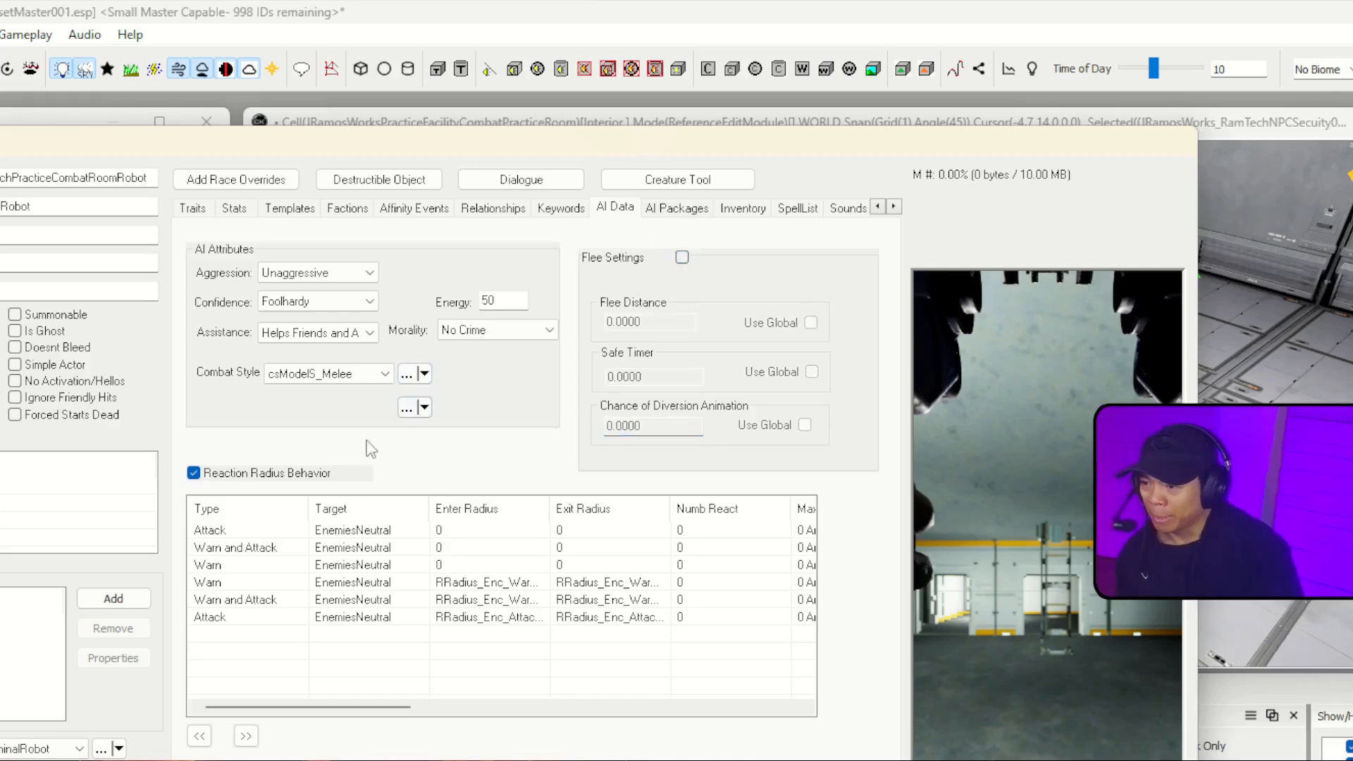
# - Examine the robot's reaction radius behavior list, widening its columns and reading the entries' types, targets, radii and remaining properties
pyautogui.moveTo(429, 507); pyautogui.dragTo(472, 506)
pyautogui.moveTo(310, 506); pyautogui.dragTo(339, 507)
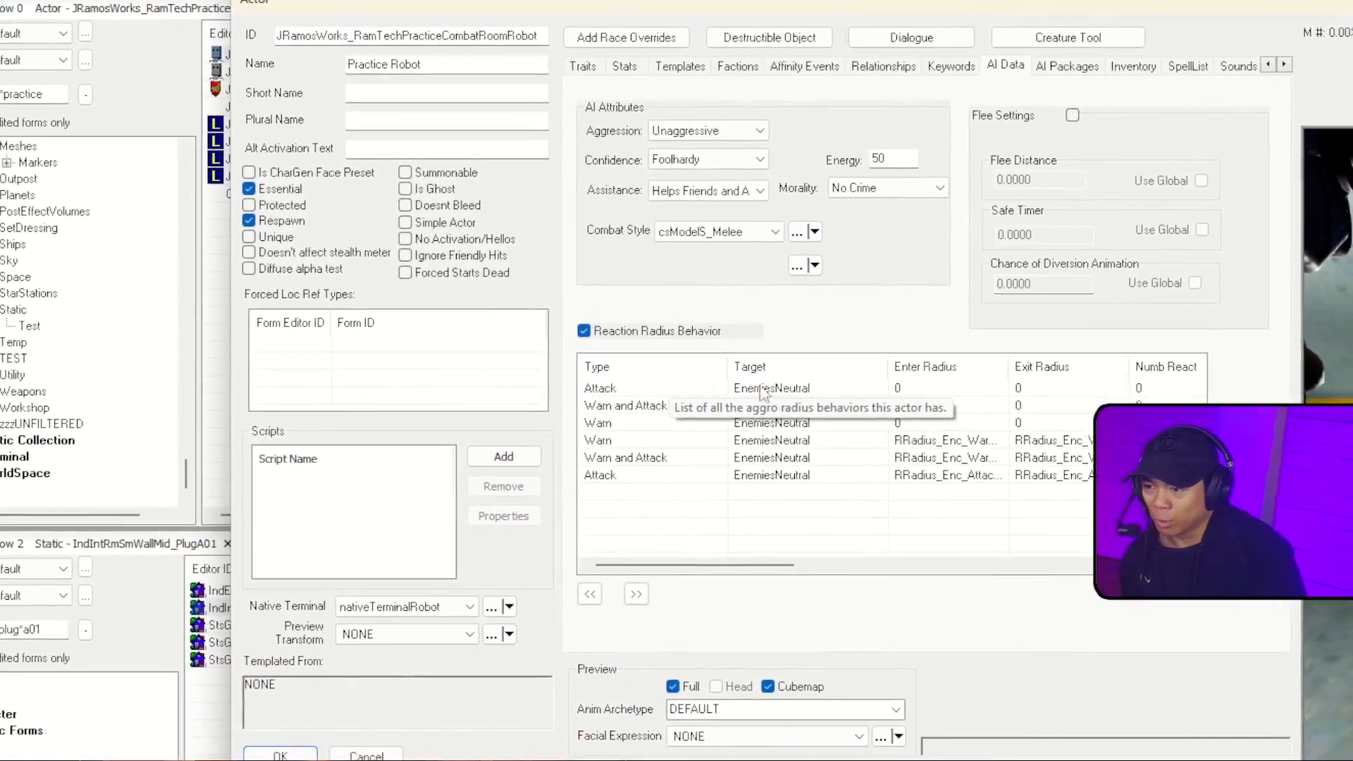
pyautogui.click(909, 388)
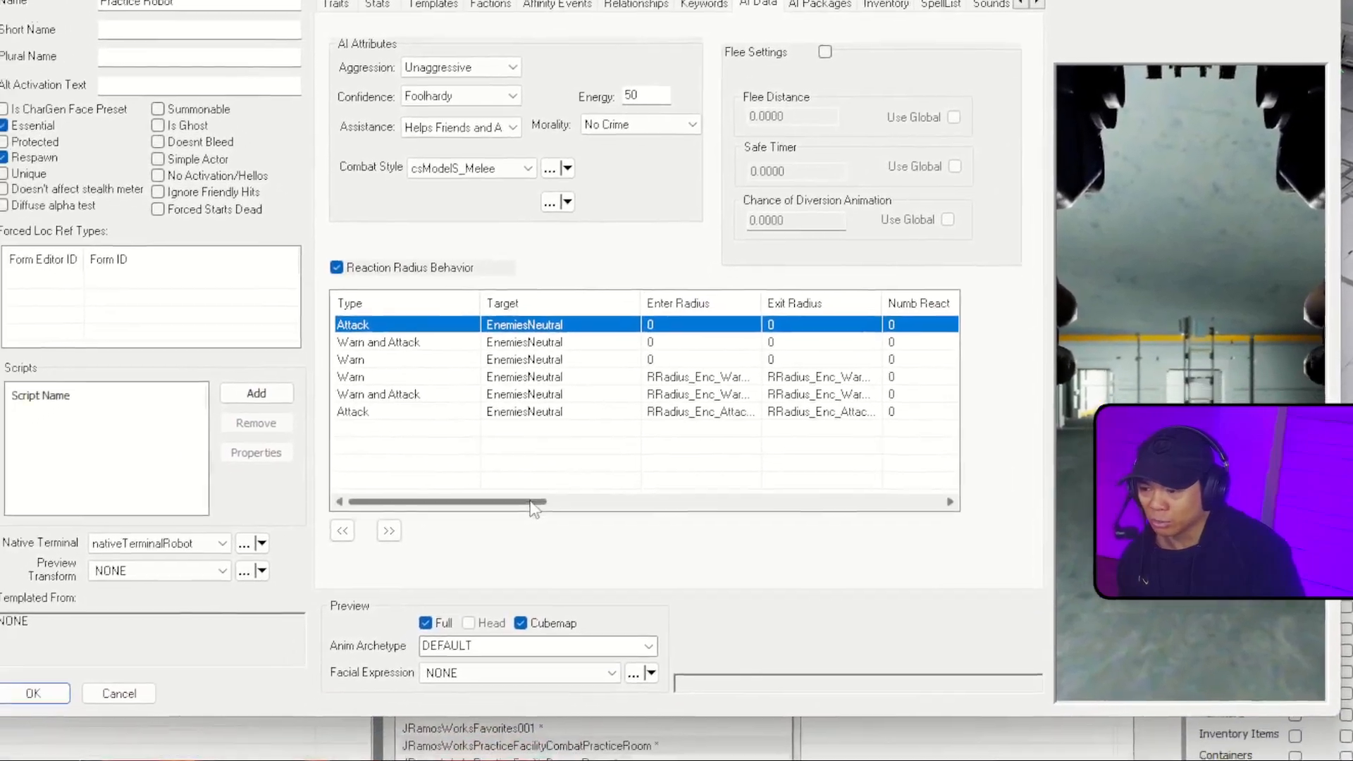
pyautogui.moveTo(446, 560); pyautogui.dragTo(504, 560)
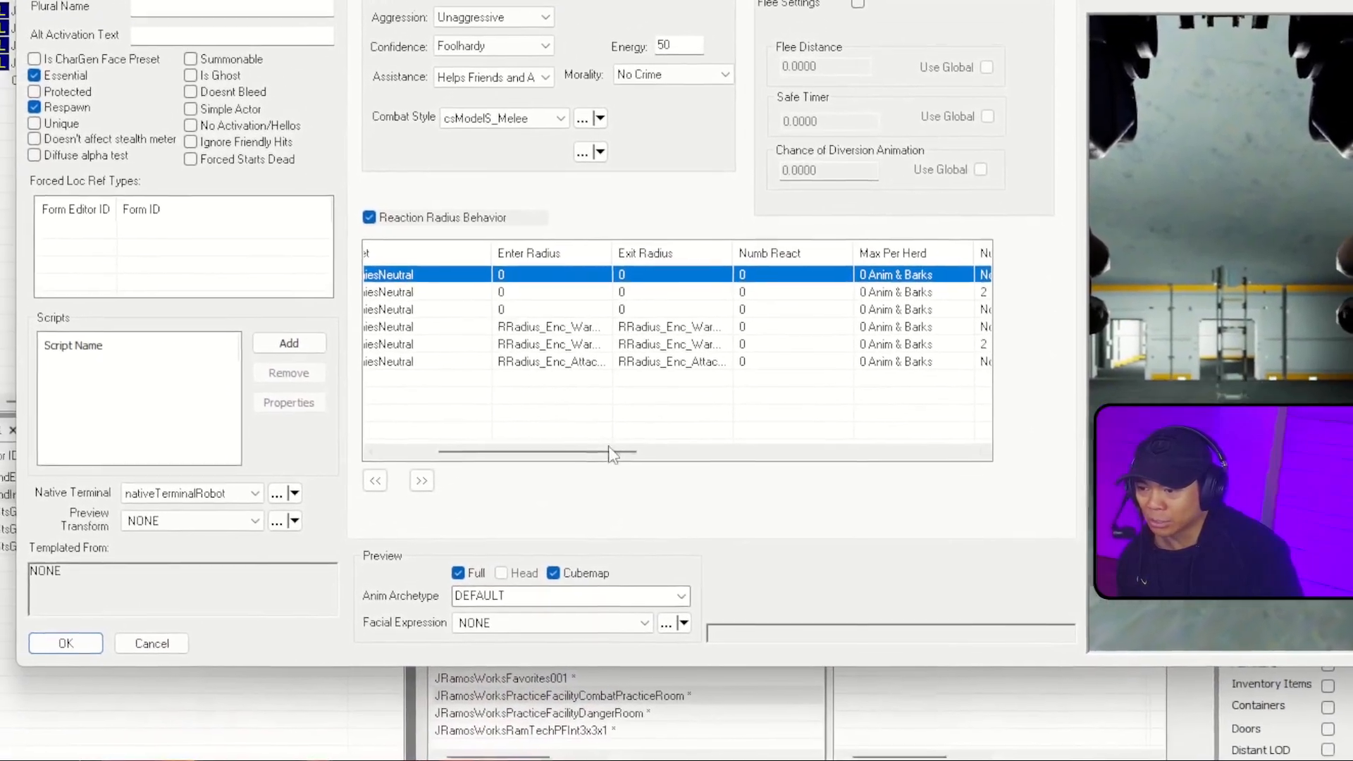
pyautogui.moveTo(640, 437); pyautogui.dragTo(524, 421)
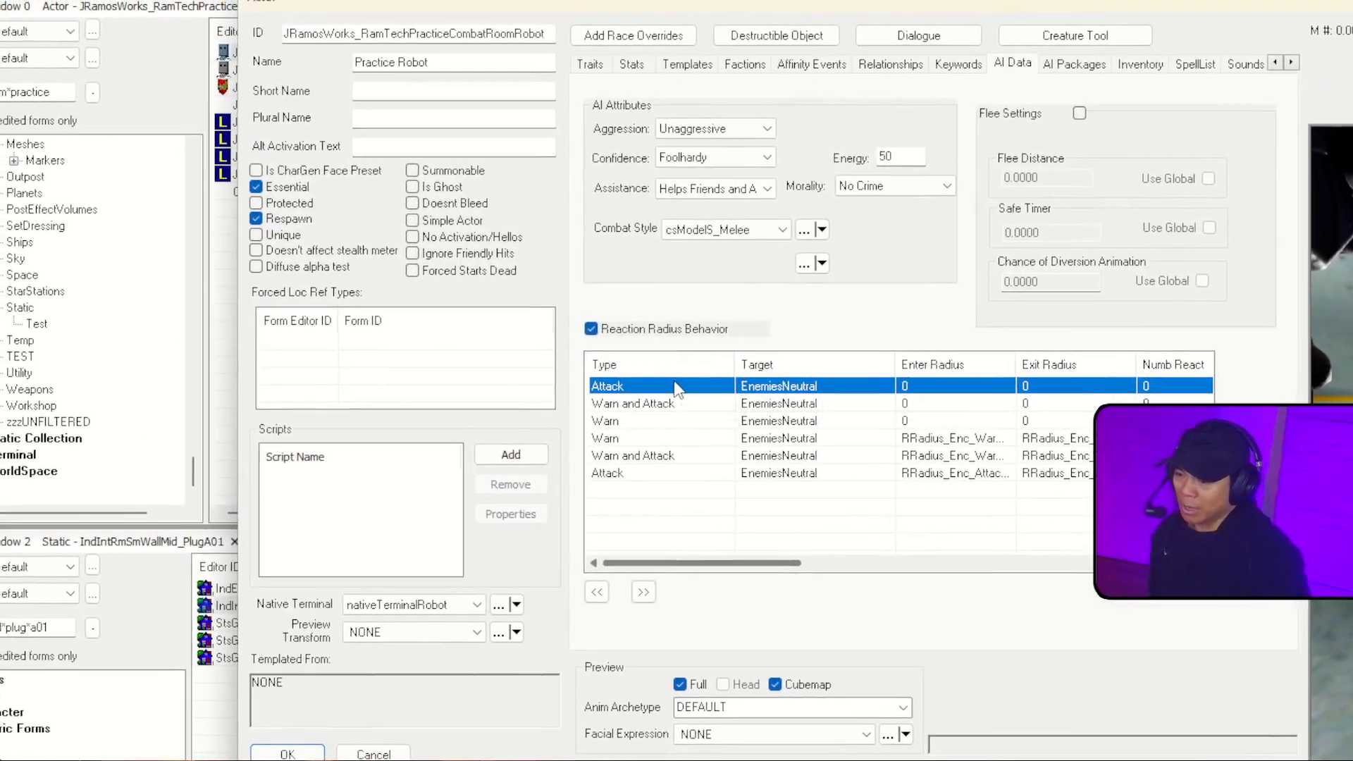
# - Open the first Attack entry of the reaction radius behaviors and examine its available reaction targets without changing the selection
pyautogui.doubleClick(677, 388)
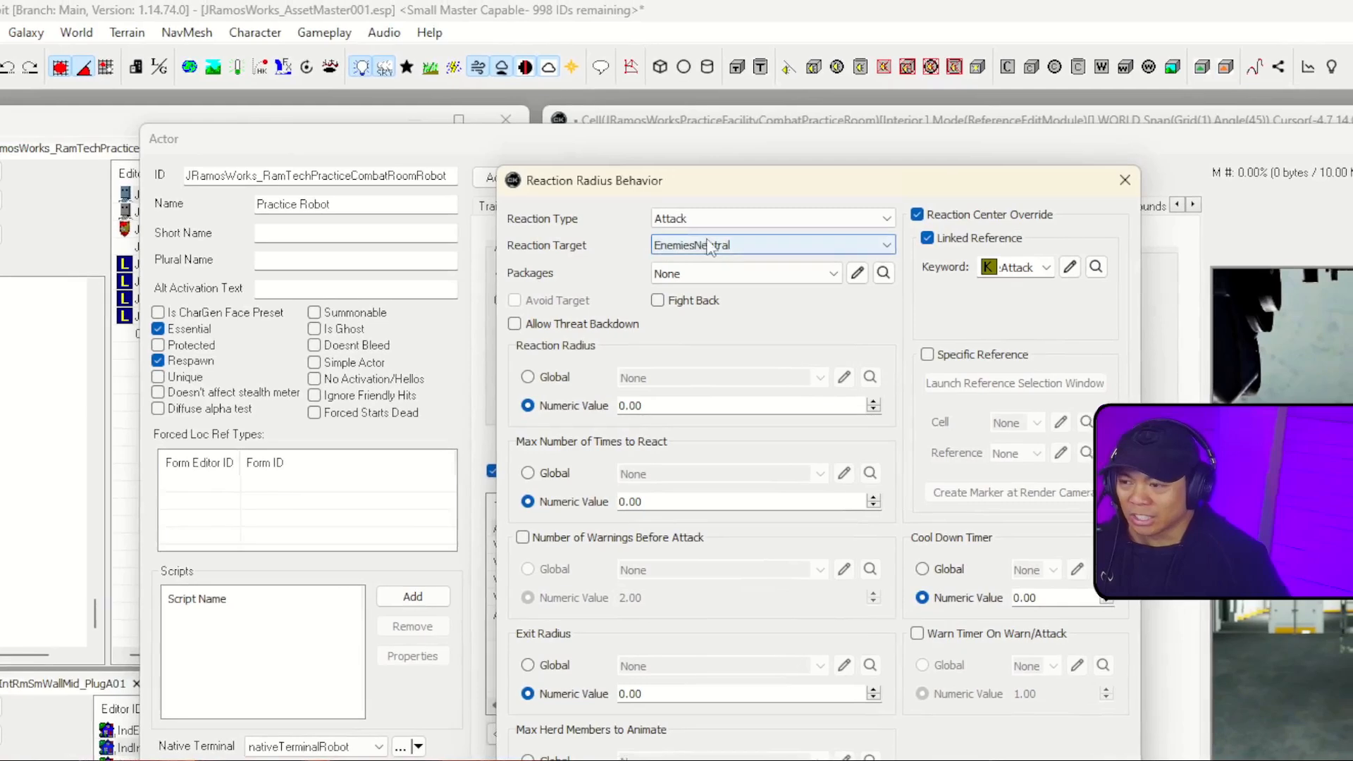
pyautogui.click(695, 248)
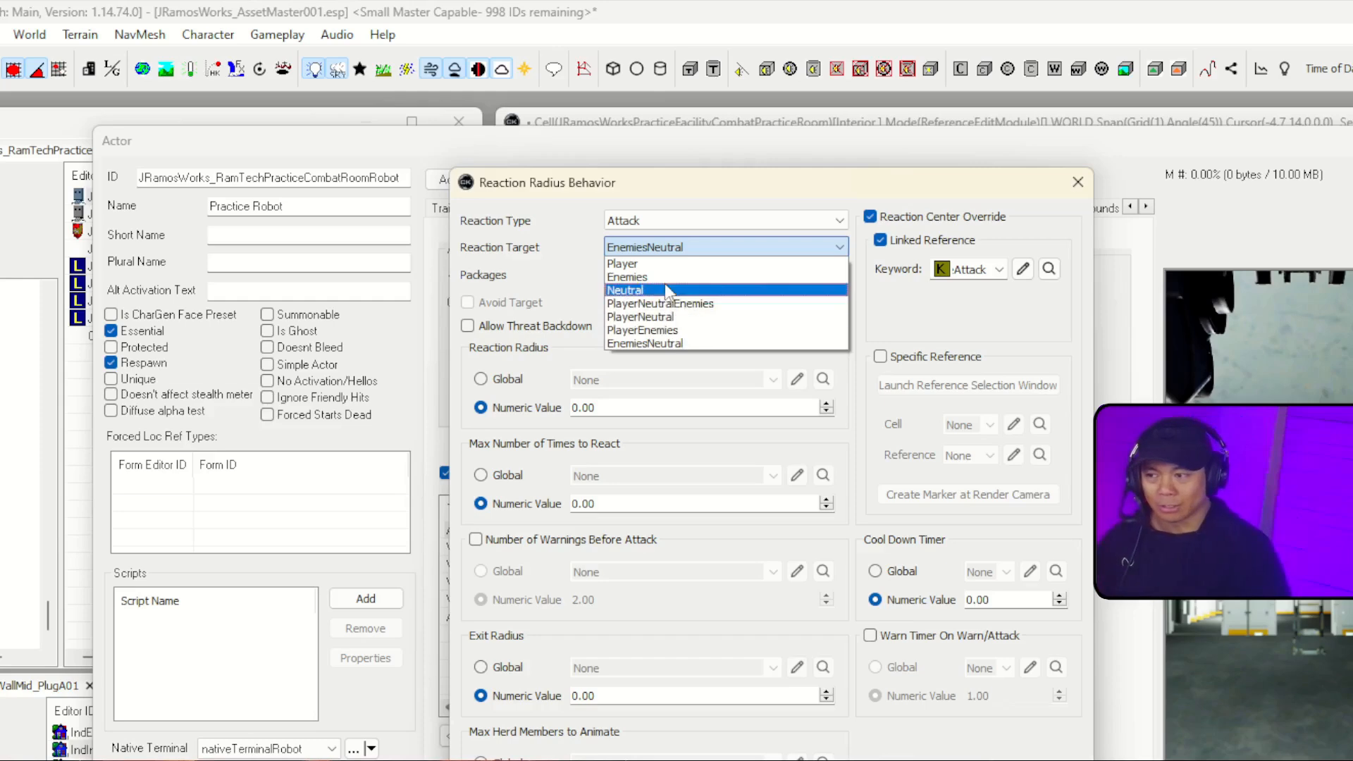
pyautogui.click(569, 244)
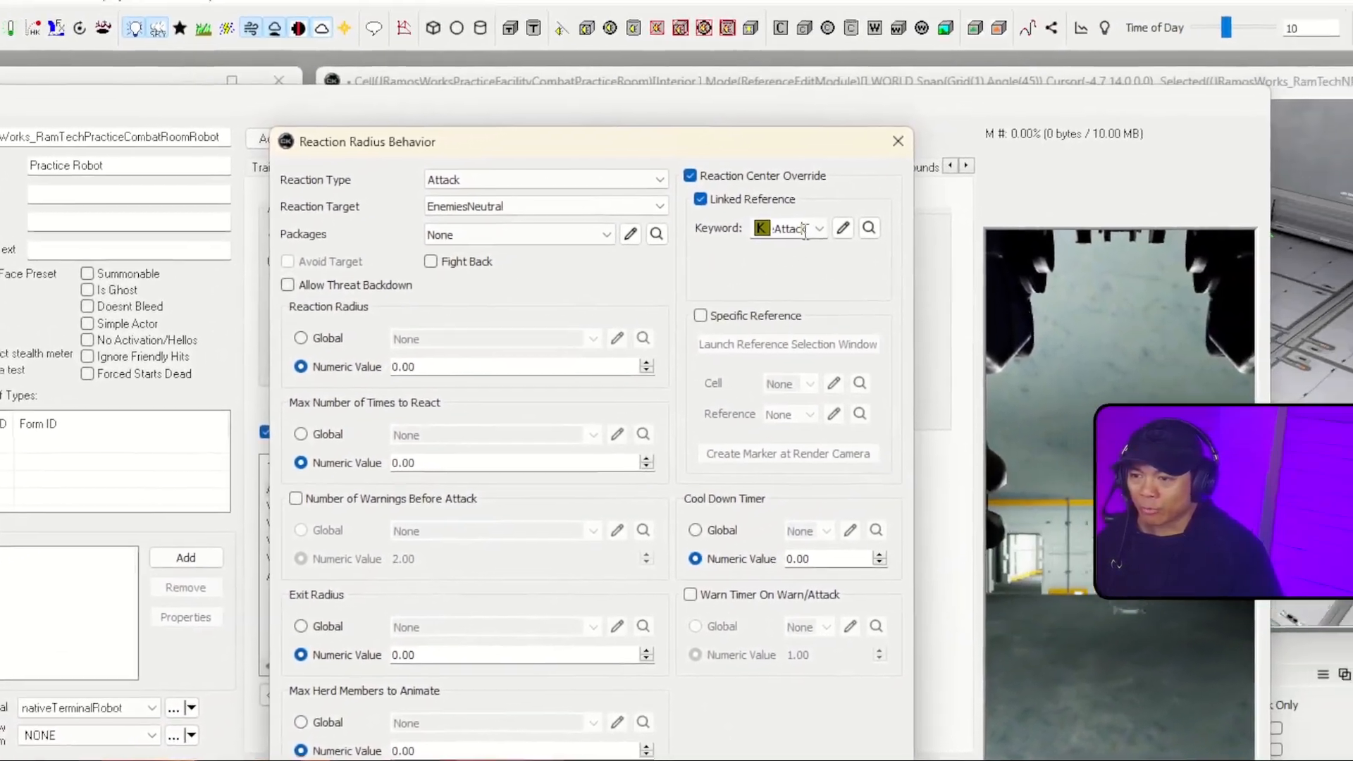
# - Examine the linked reference keyword LinkReactionPrimitiveAttack in the keyword choices and in its own definition, and close the definition without changes
pyautogui.click(819, 229)
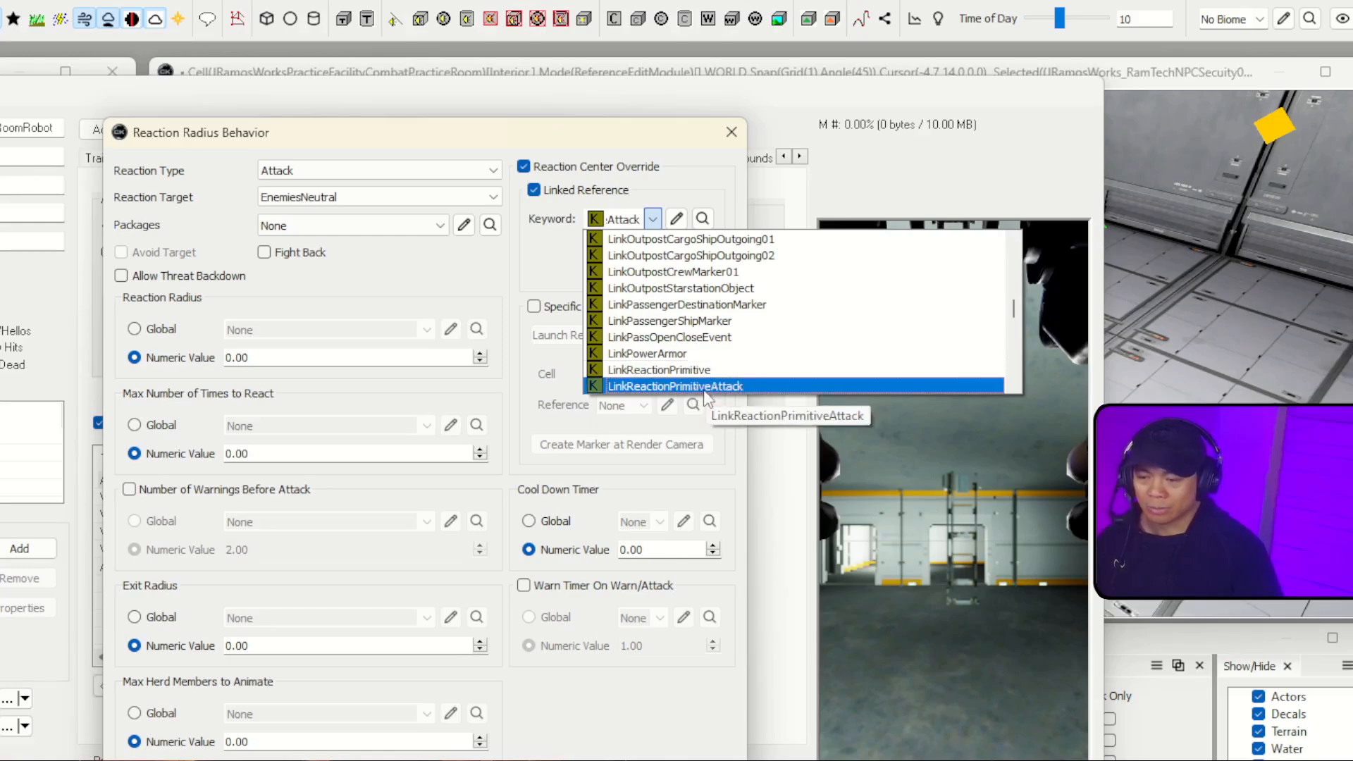
pyautogui.click(665, 381)
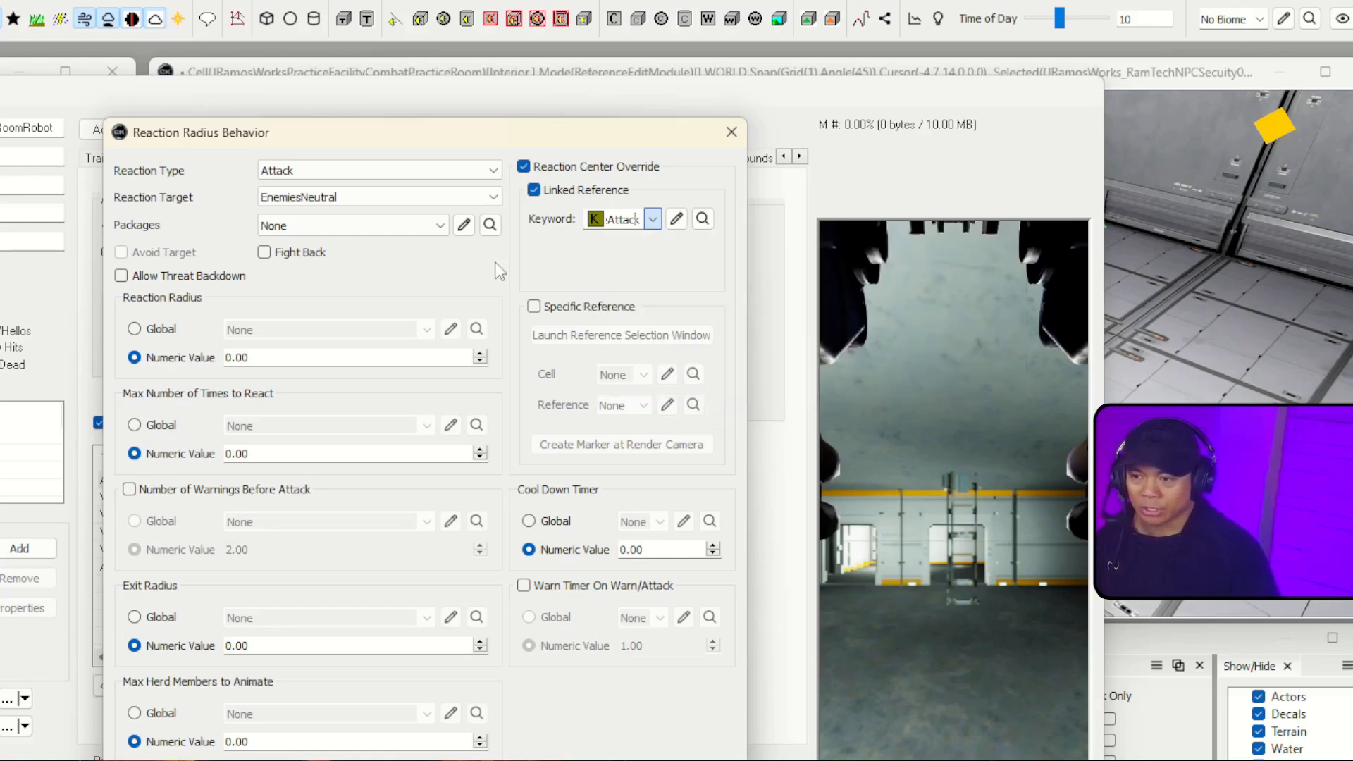
pyautogui.click(677, 219)
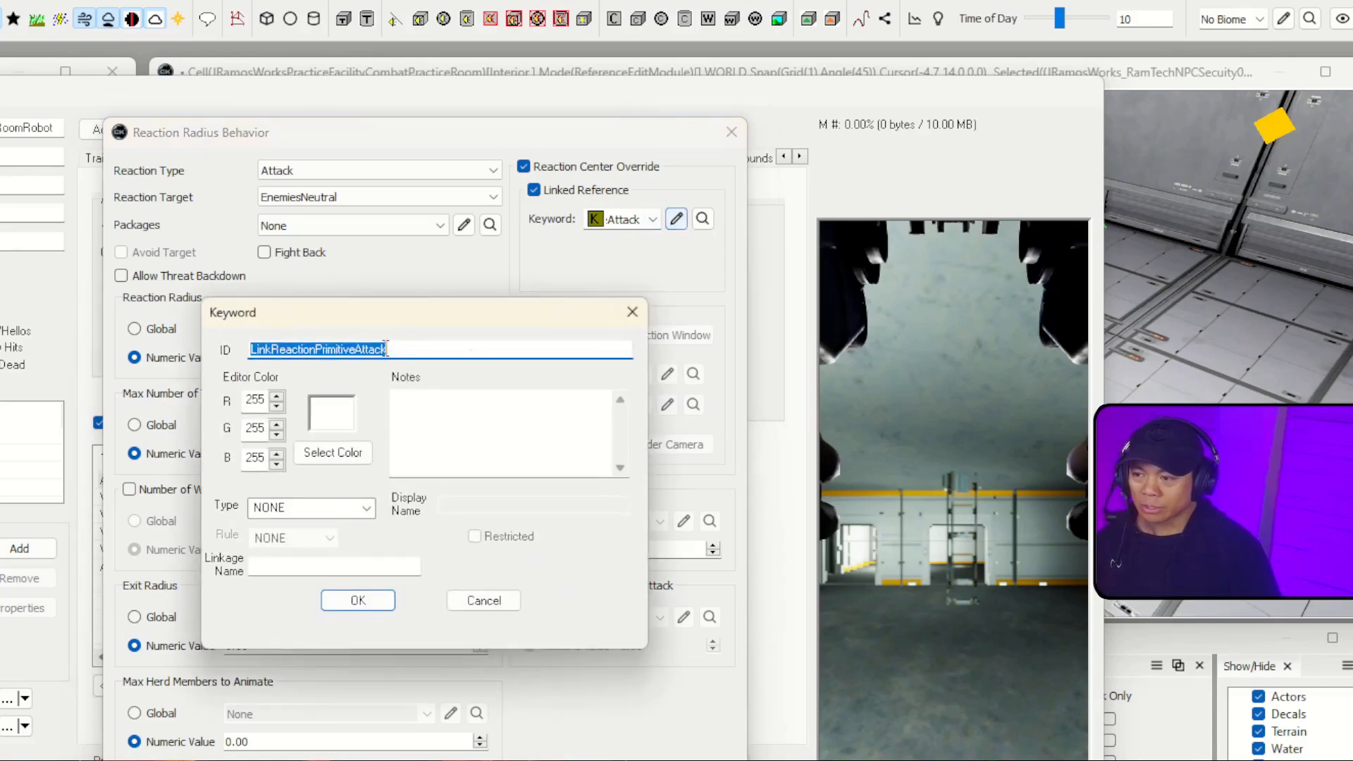
pyautogui.click(484, 600)
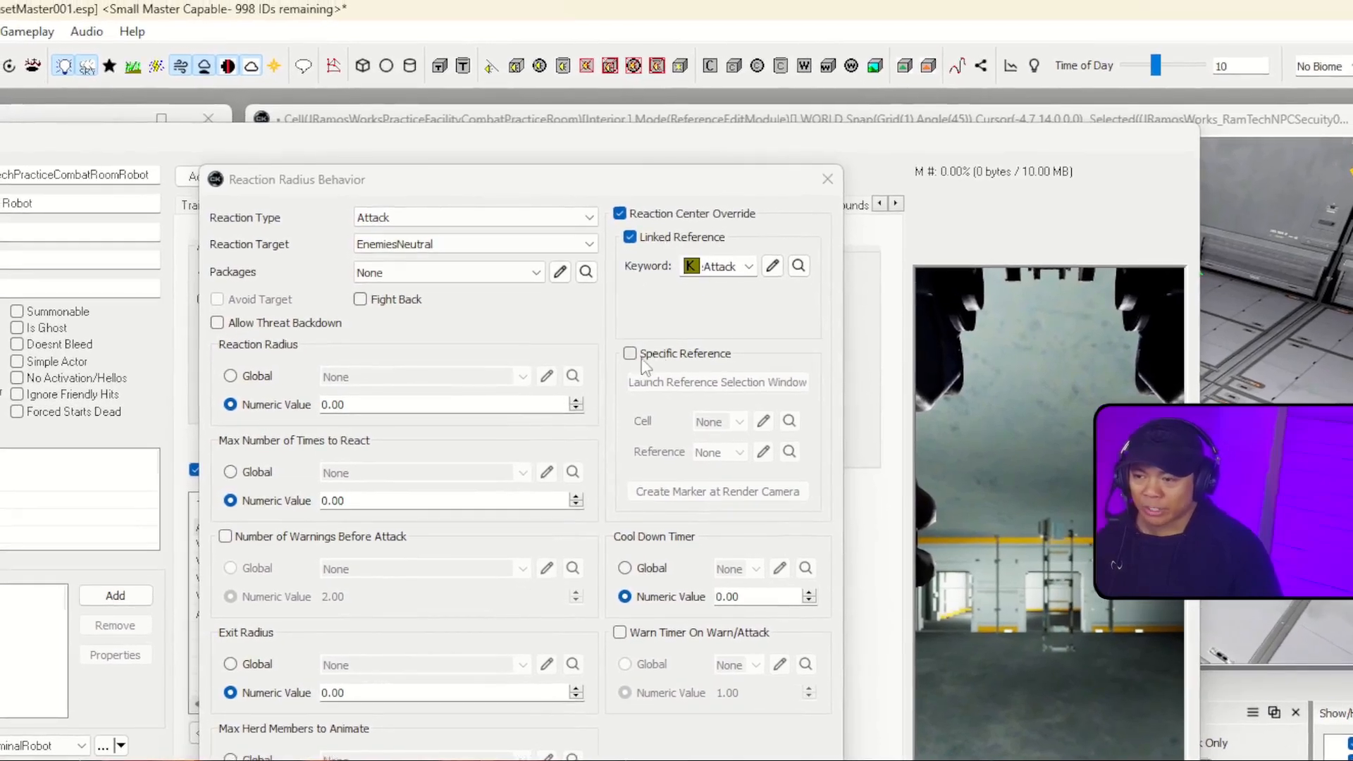
# - Enable Specific Reference to examine its cell, reference and marker options, disable it again and close the Attack entry without changes
pyautogui.click(631, 355)
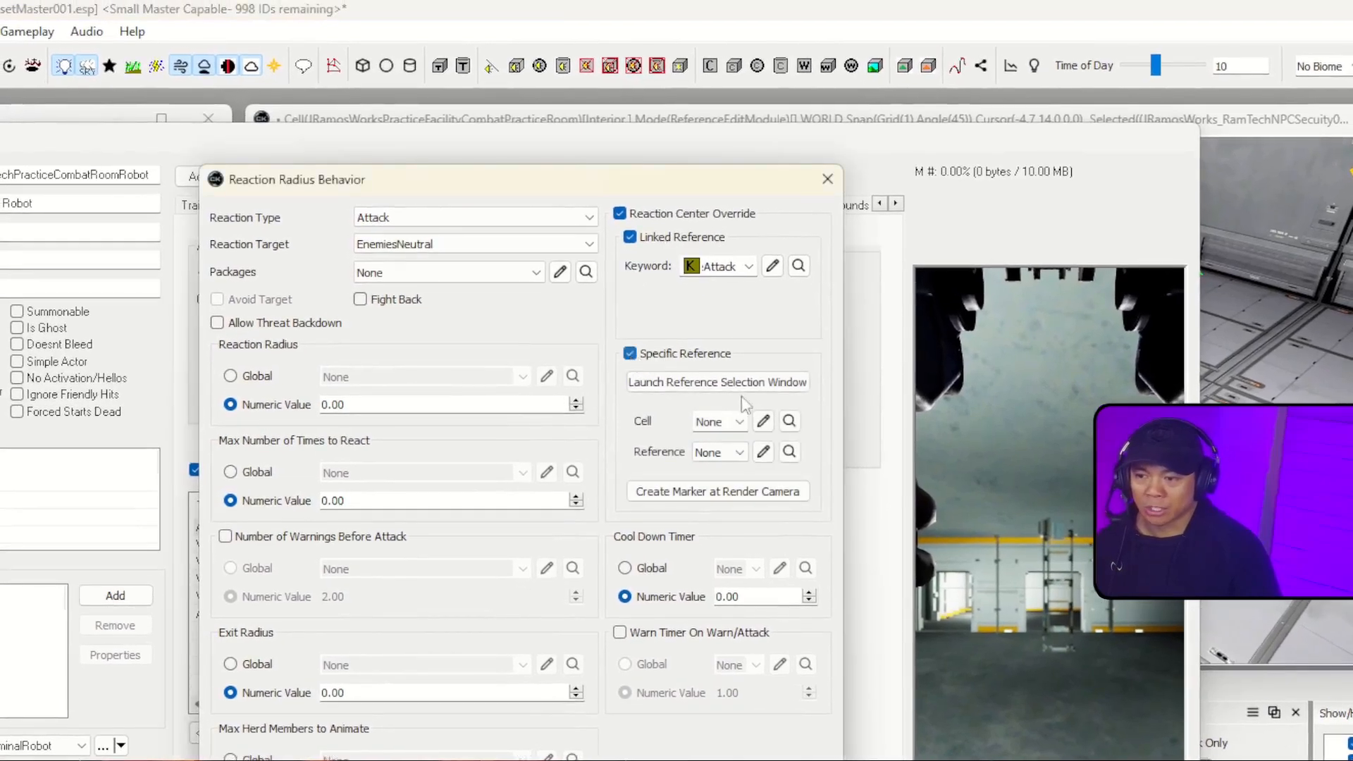
pyautogui.click(631, 355)
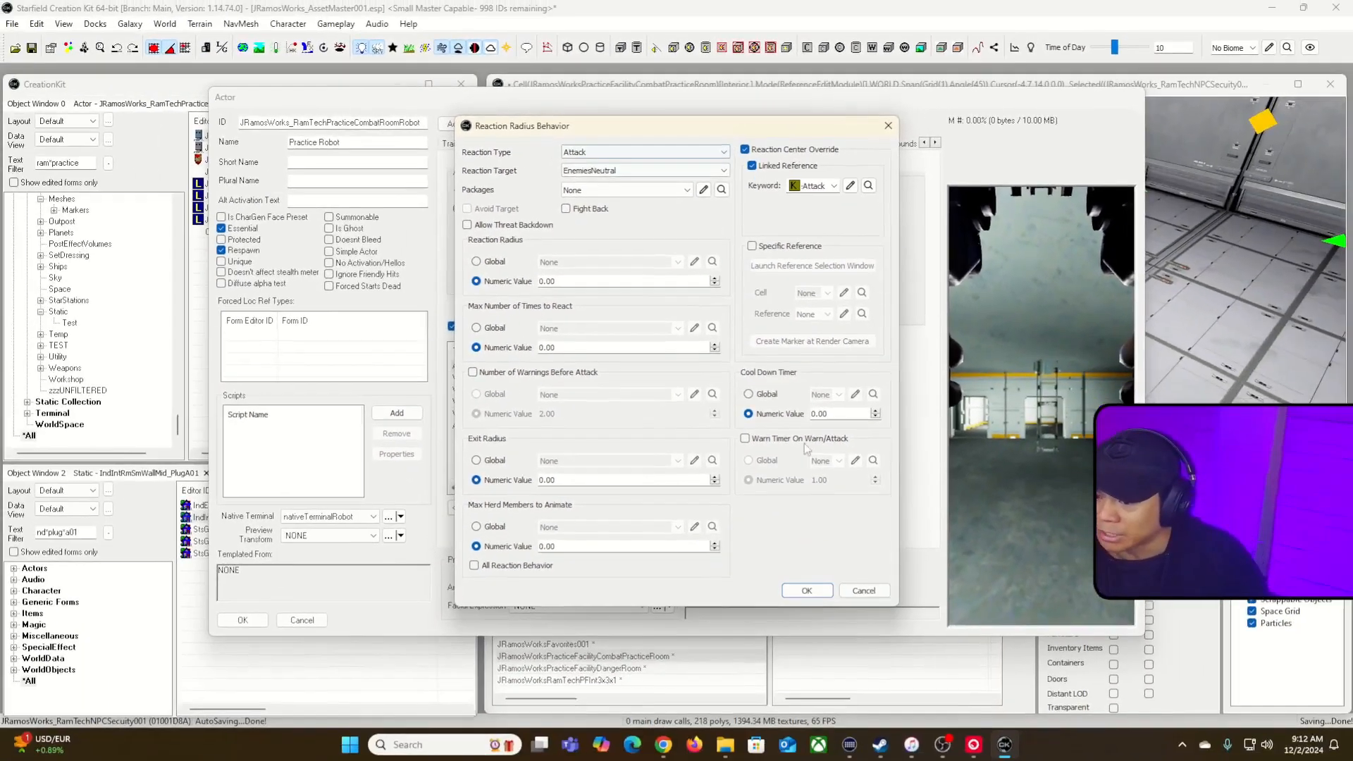
pyautogui.click(864, 591)
# - Examine the Warn and Attack entry with a linked reference and the Warn entry with global radii, closing both without changes
pyautogui.doubleClick(595, 381)
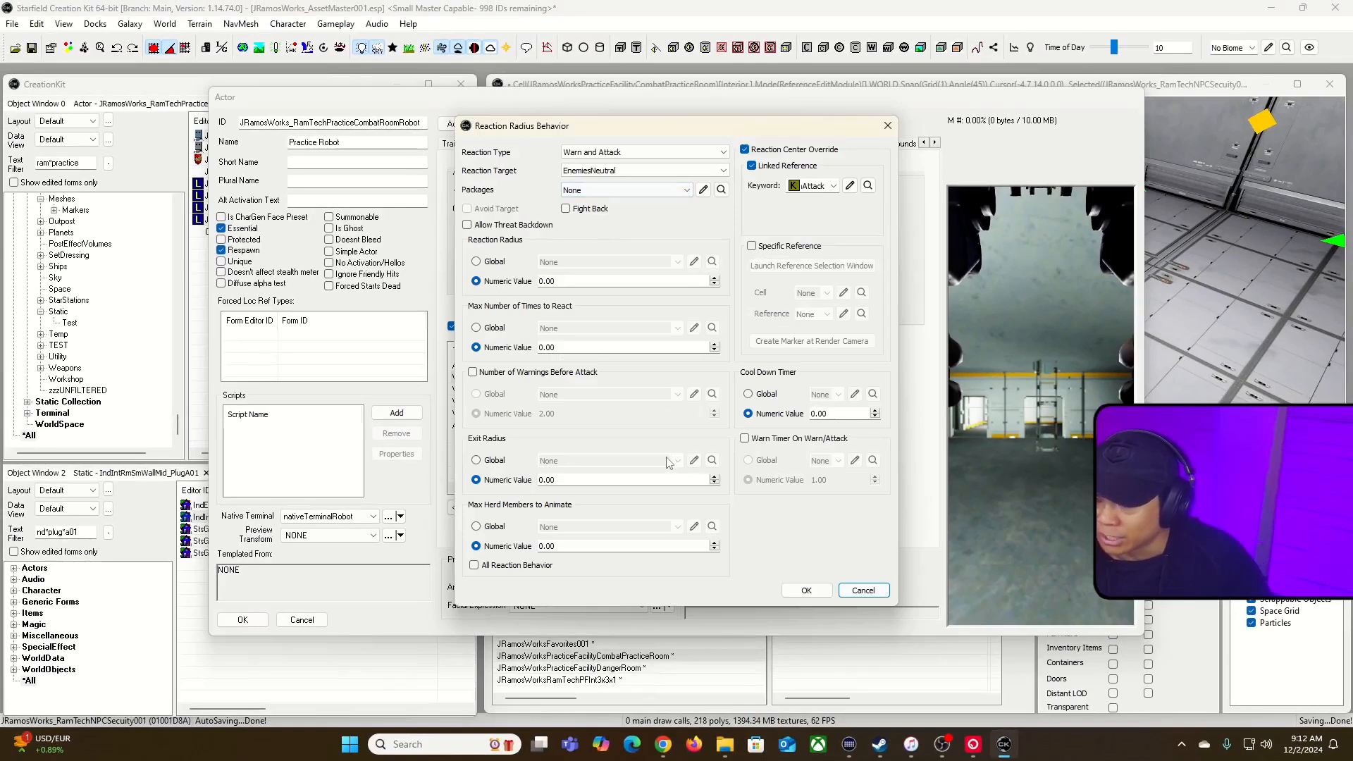
pyautogui.click(862, 591)
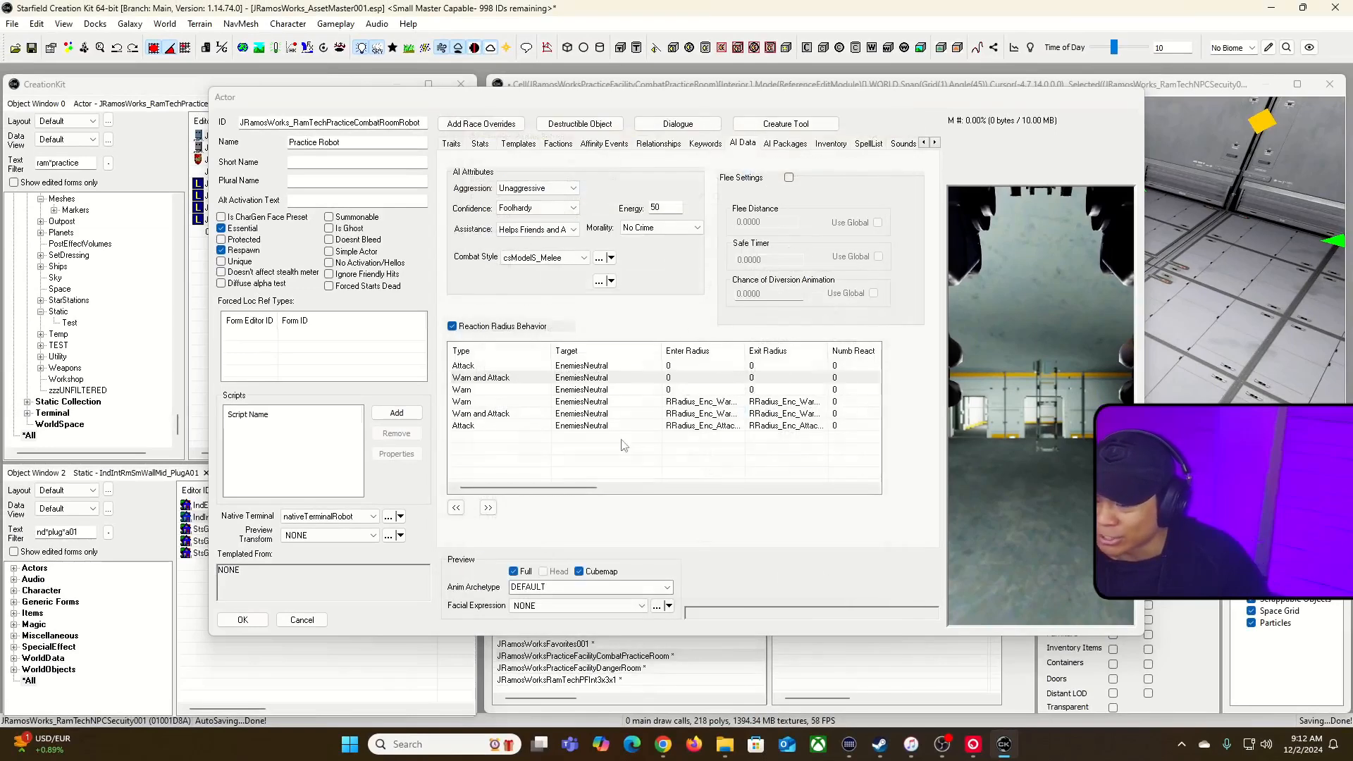
pyautogui.click(582, 401)
pyautogui.click(612, 415)
pyautogui.click(611, 425)
pyautogui.doubleClick(640, 401)
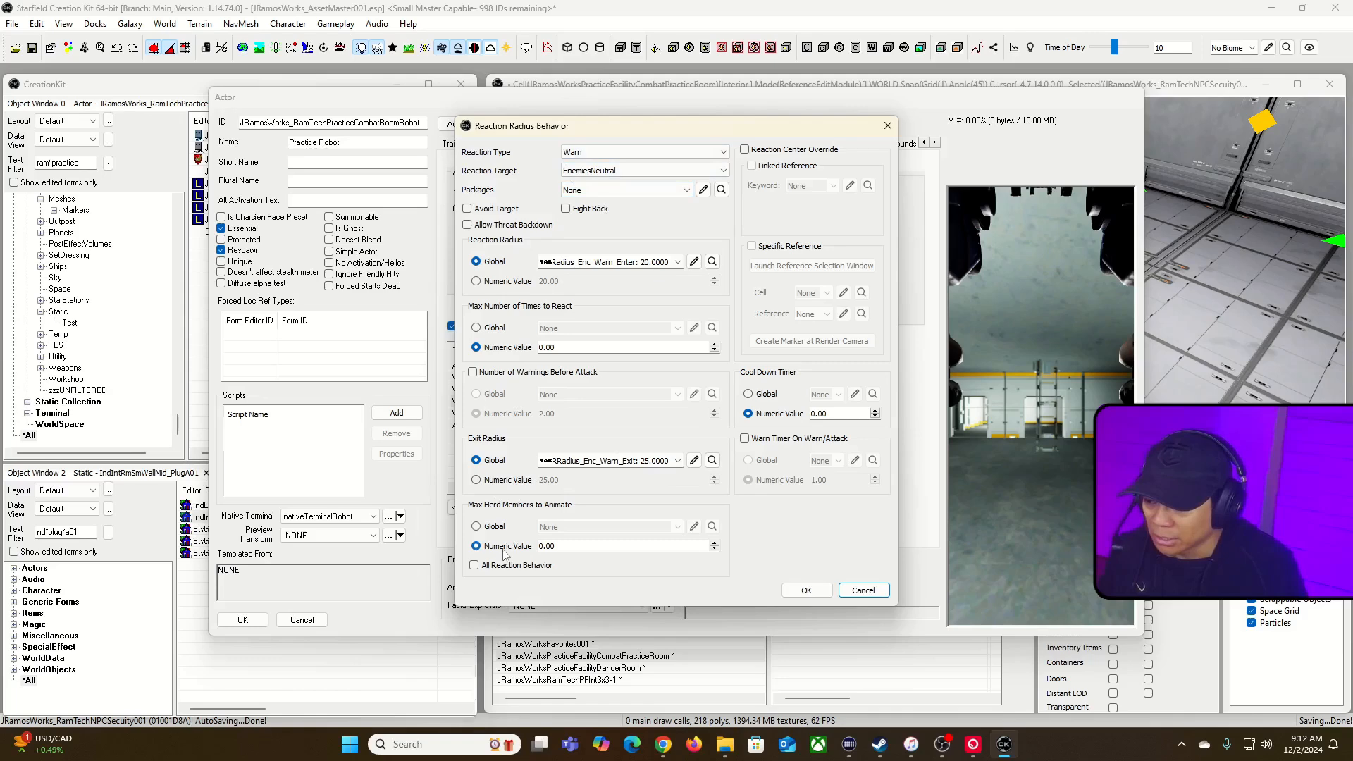
pyautogui.click(862, 590)
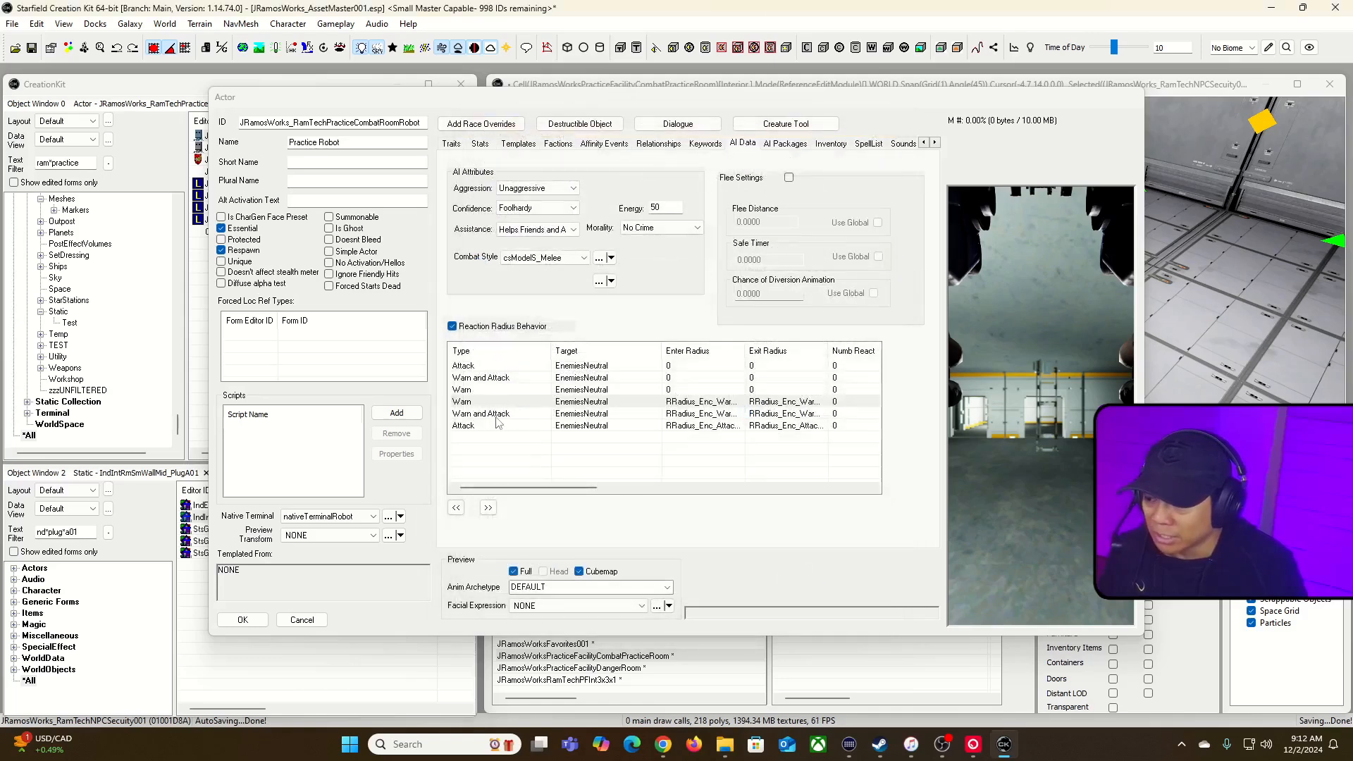
# - Examine the Warn and Attack entry and the Attack entry that use global enter and exit radii, closing both without changes
pyautogui.doubleClick(570, 419)
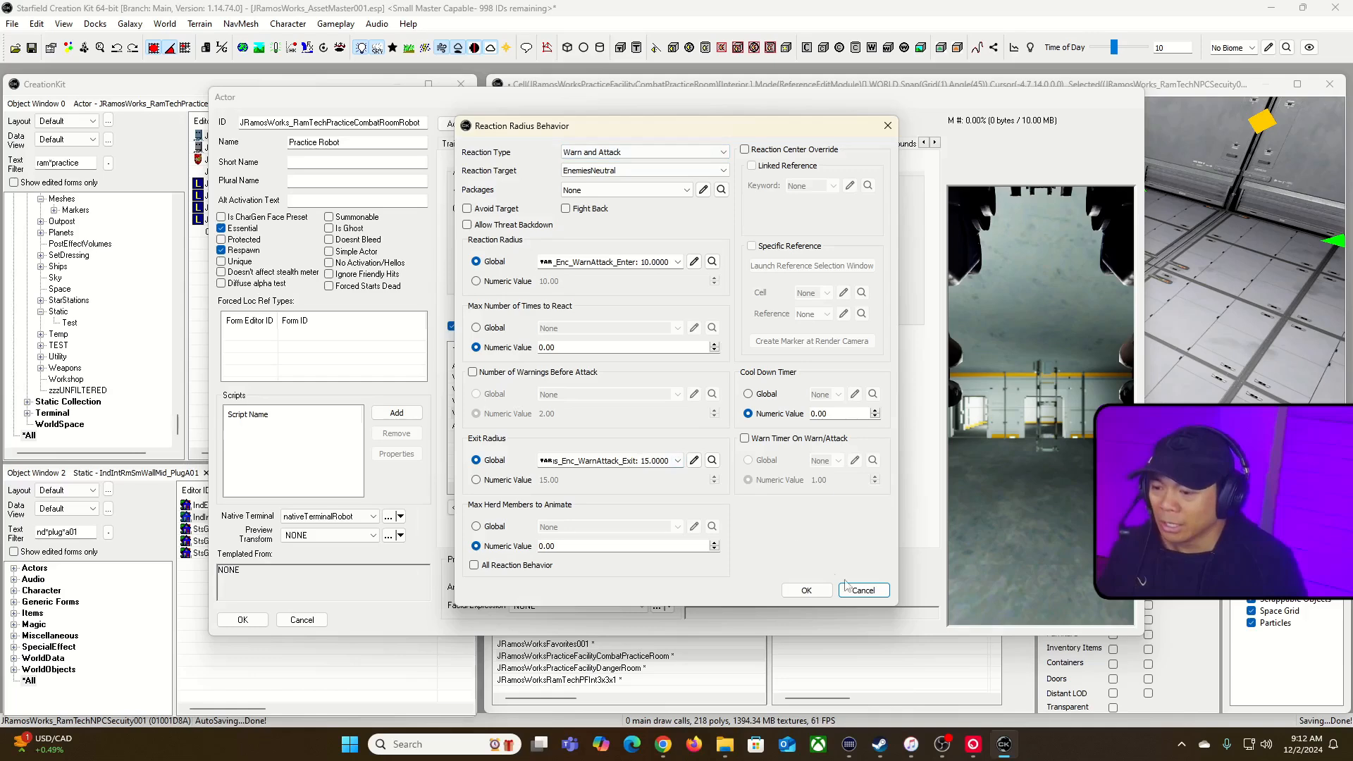
pyautogui.click(863, 590)
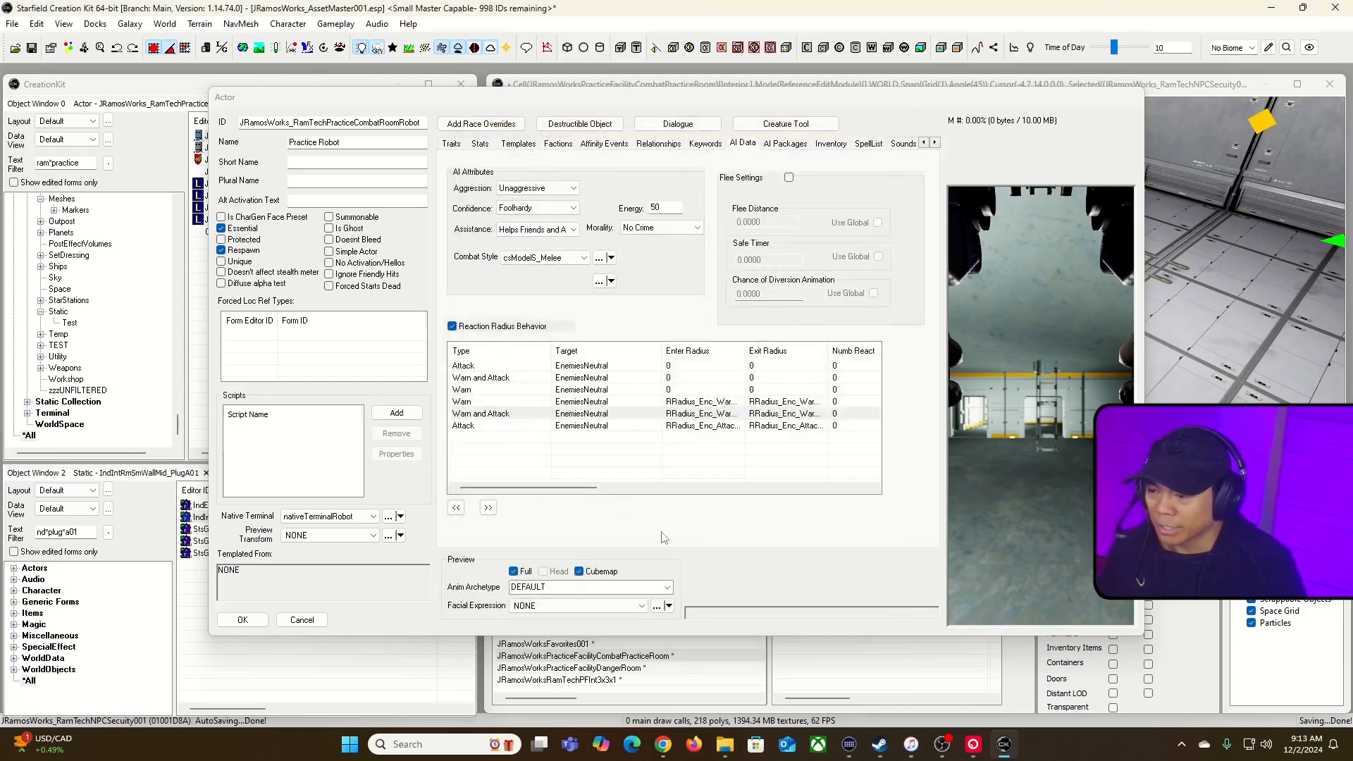
pyautogui.click(605, 426)
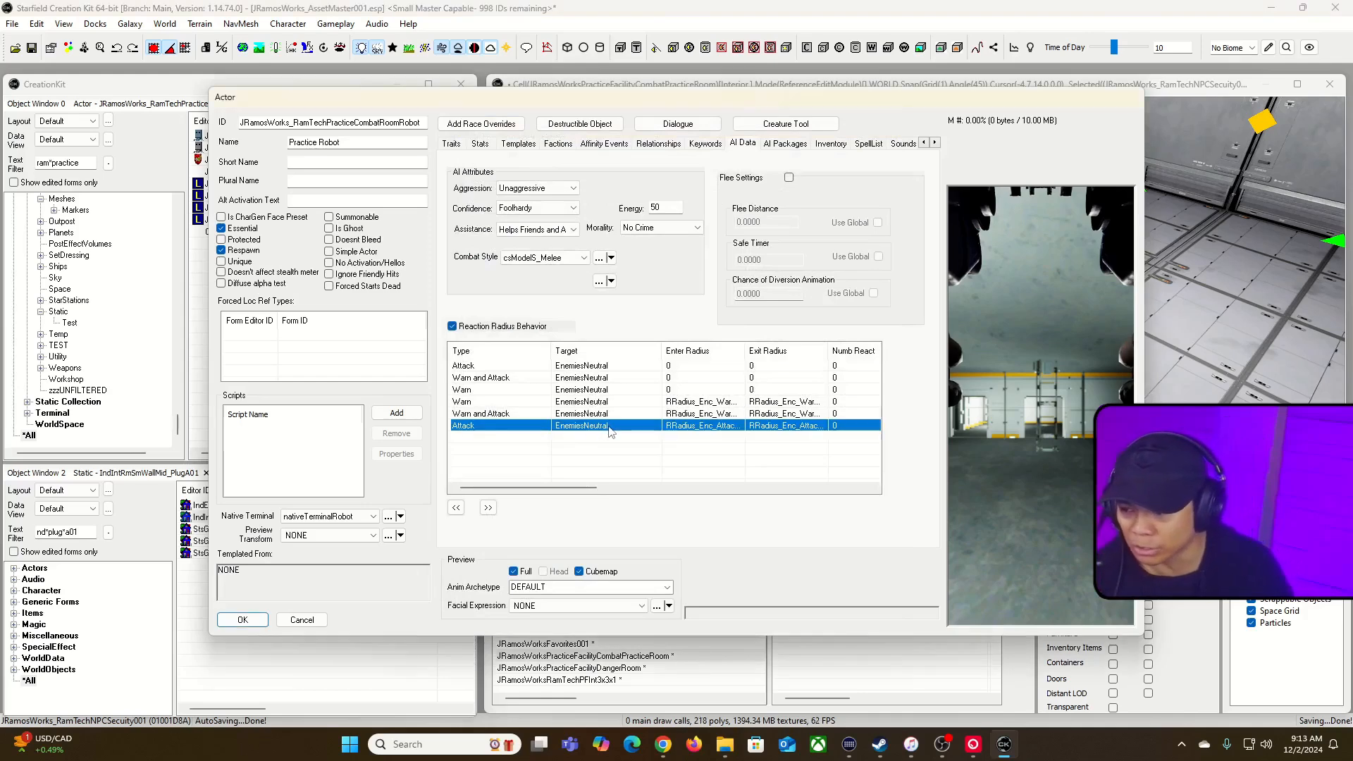
pyautogui.doubleClick(605, 426)
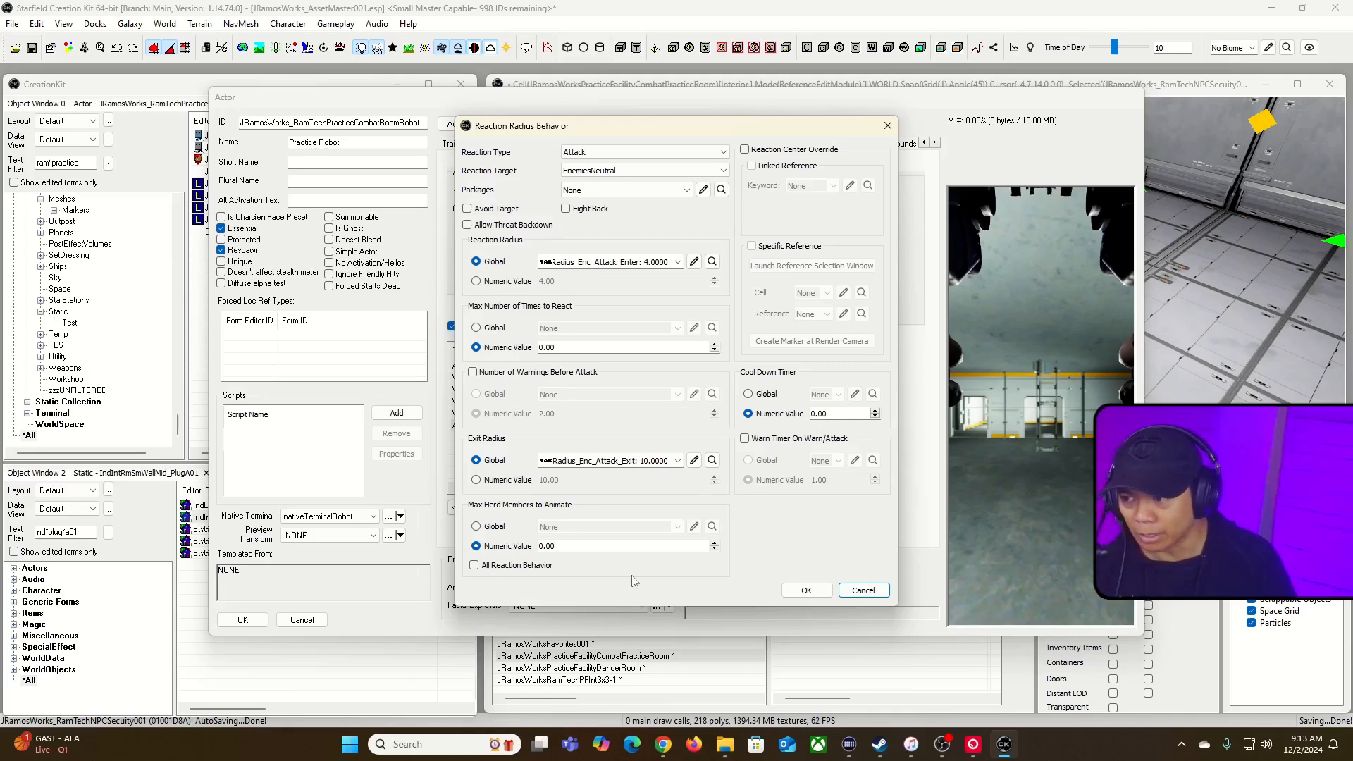
pyautogui.click(863, 595)
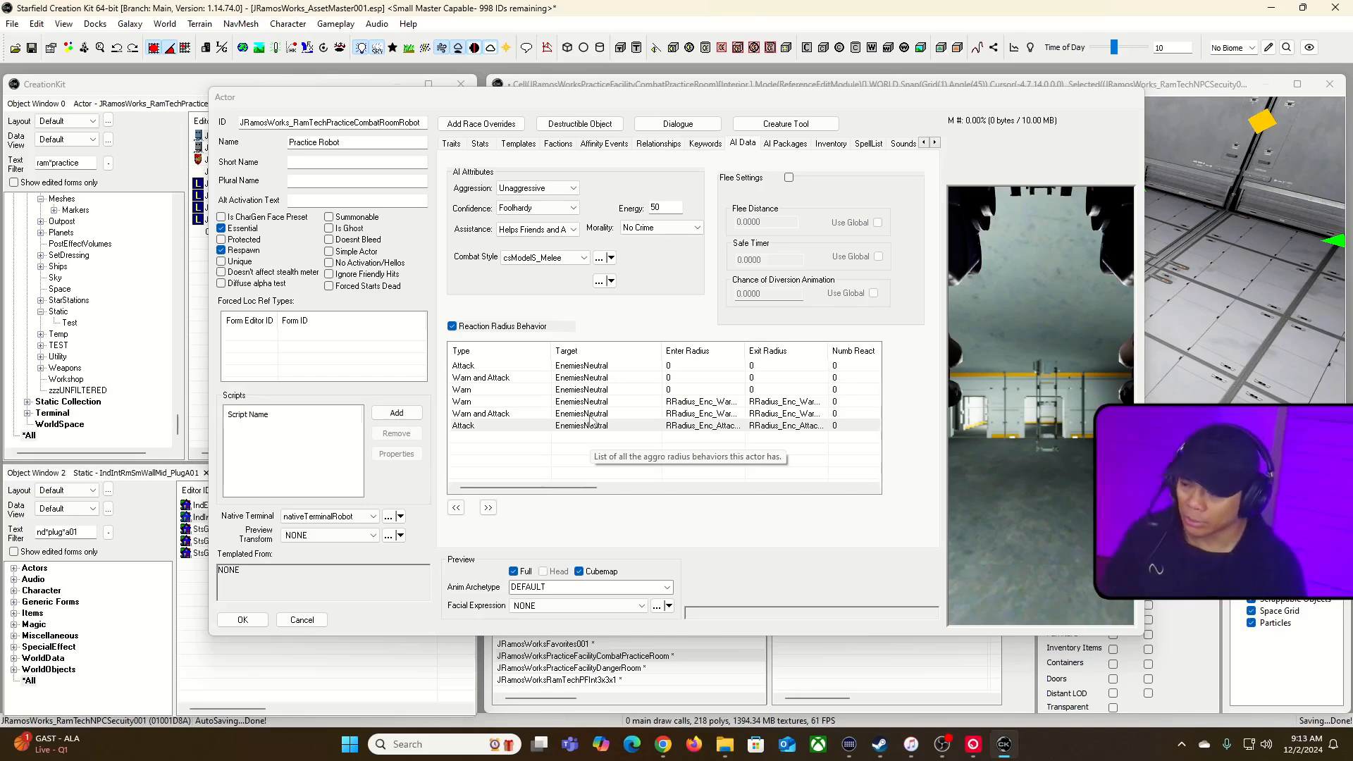
# - Accept the actor's settings and replace the RamTech security NPC in the combat practice room with a JRamosWorks_RamTechPracticeCombatRoomRobot
pyautogui.click(240, 623)
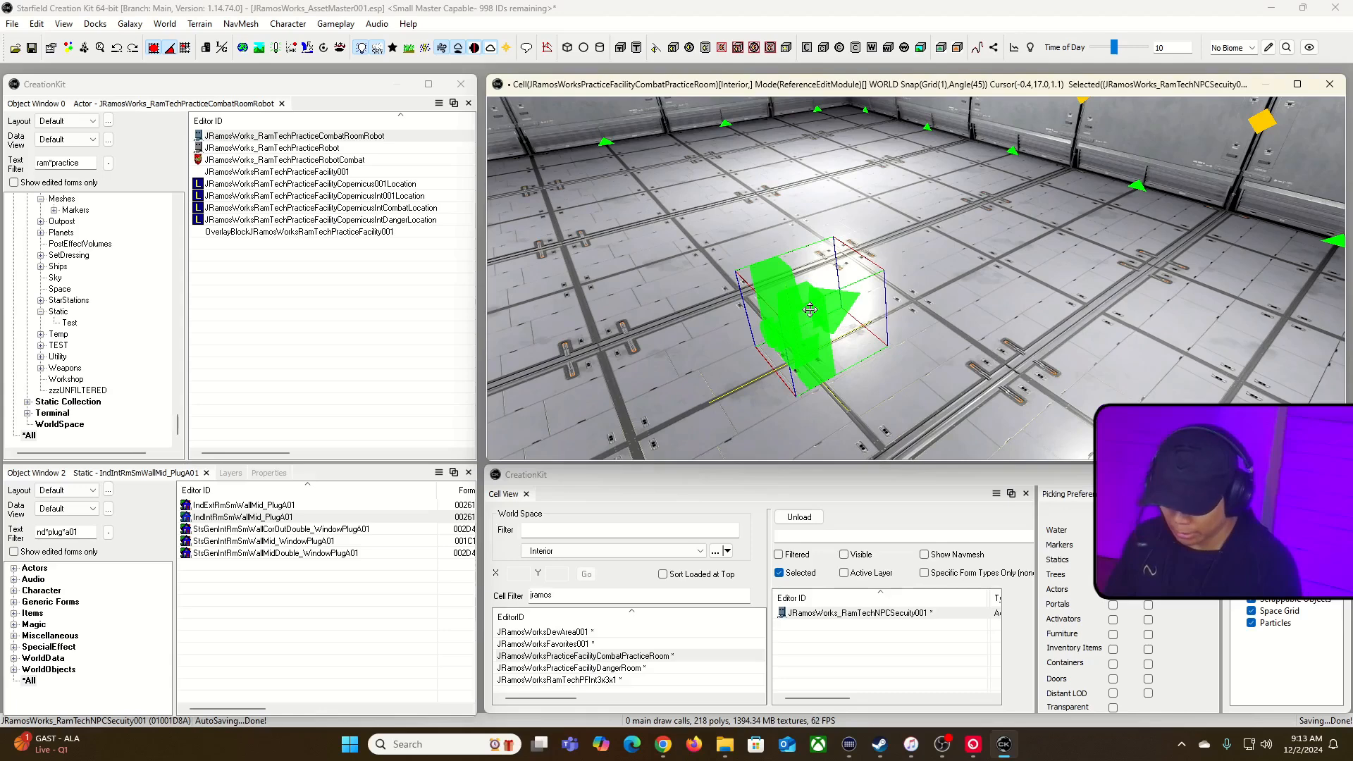
pyautogui.press('Delete')
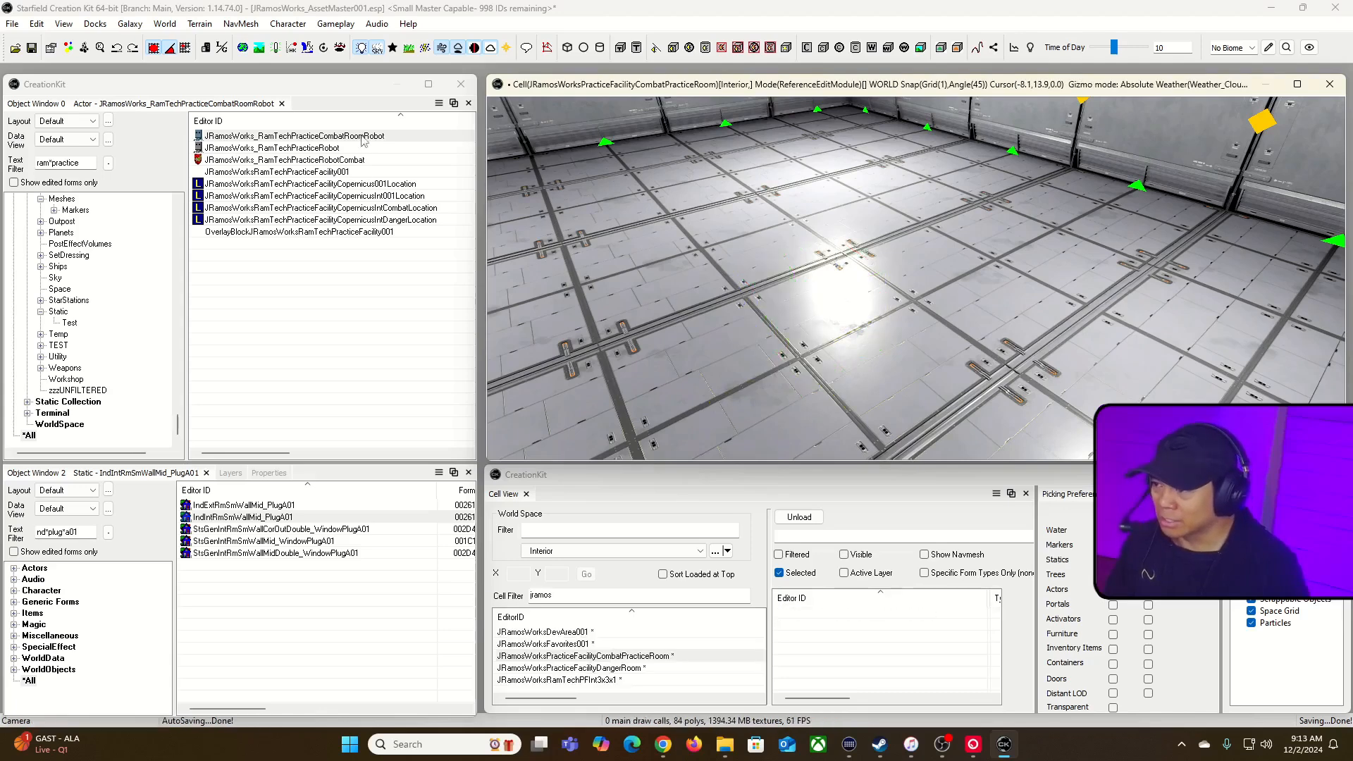
pyautogui.moveTo(305, 154); pyautogui.dragTo(1049, 198)
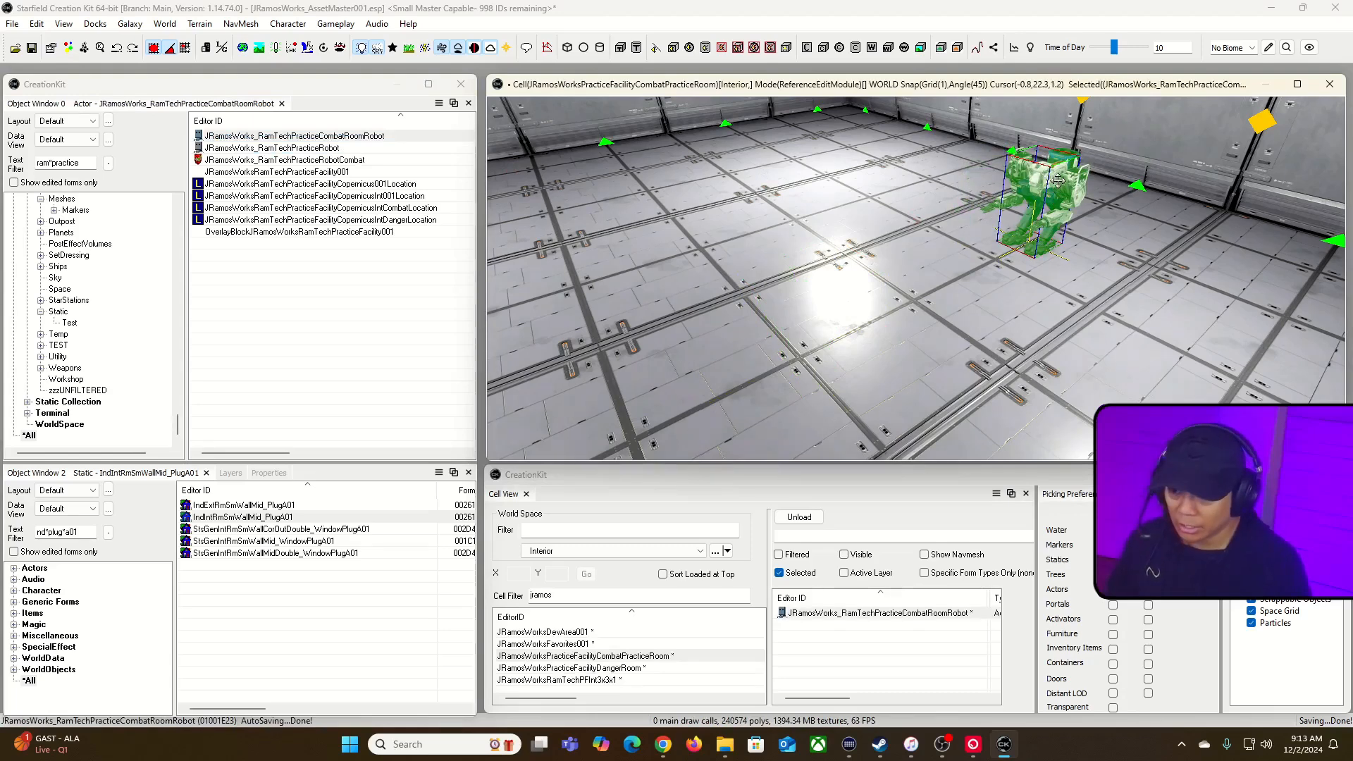
# - Duplicate the placed robot and position the copy beside the original on the combat room floor
pyautogui.hotkey('ctrl', 'd')
pyautogui.moveTo(1043, 185); pyautogui.dragTo(965, 156)
pyautogui.moveTo(978, 97); pyautogui.dragTo(984, 125, button='right')
pyautogui.press('a')
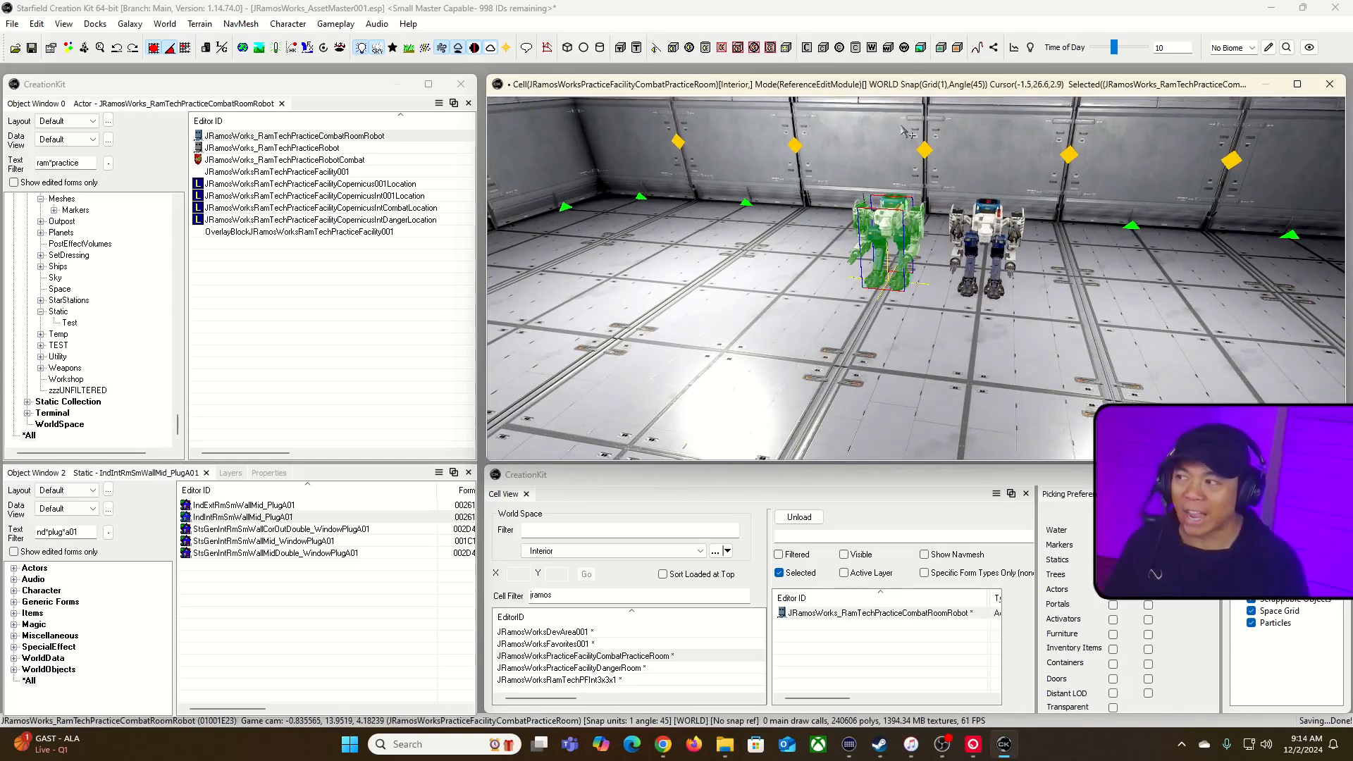
# - Save the plugin and switch to Starfield to test the robots in the game
pyautogui.click(31, 48)
pyautogui.hotkey('alt', 'Tab')
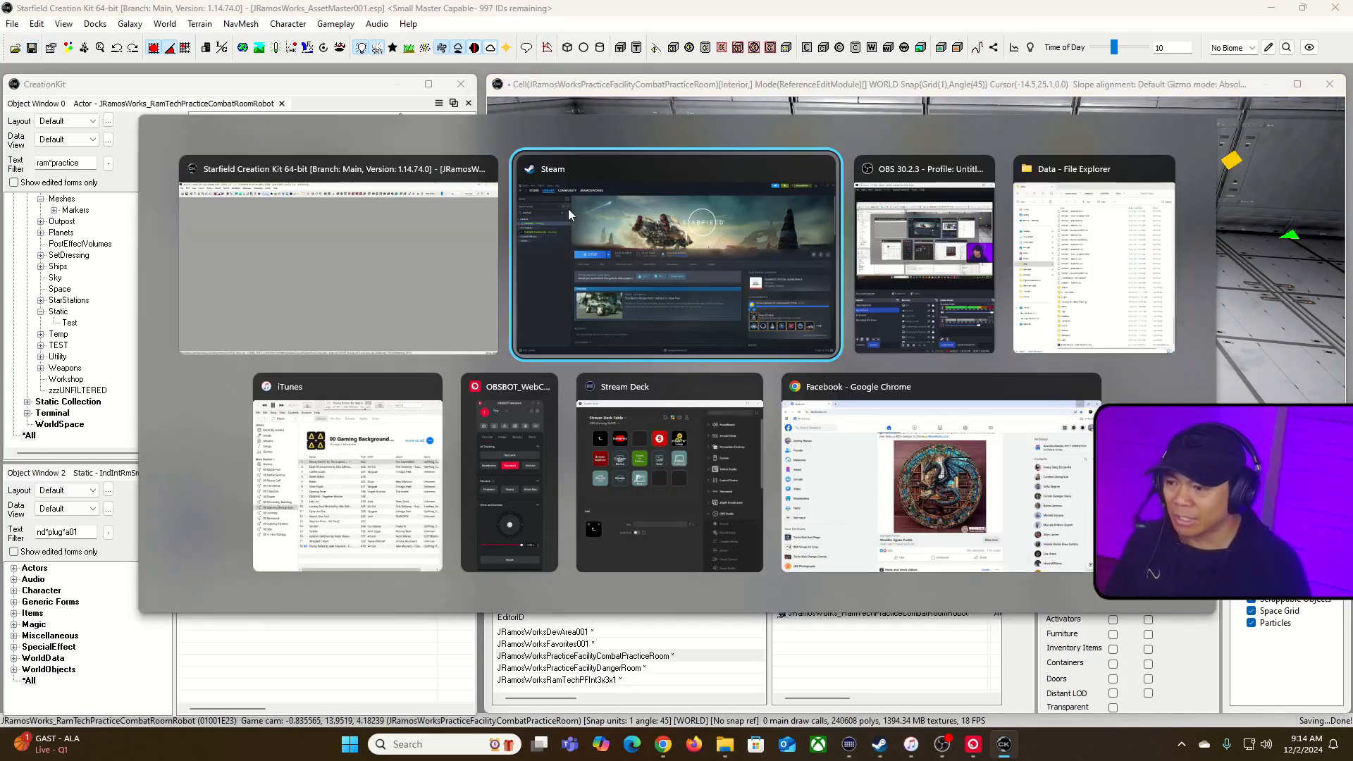
pyautogui.click(295, 305)
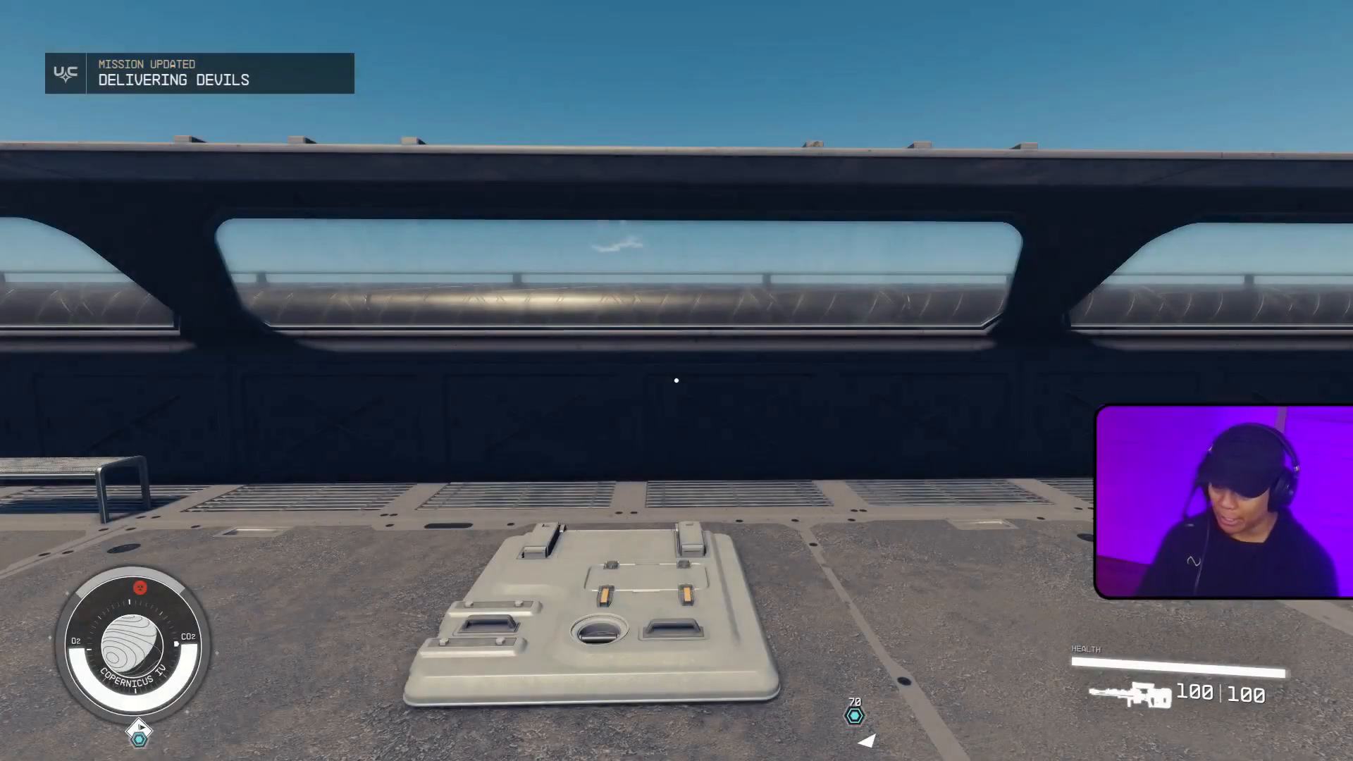
# - Go into the RamTech practice facility, save the game in front of the combat room door, and enter the combat room
pyautogui.press('s')
pyautogui.press('w')
pyautogui.press('e')
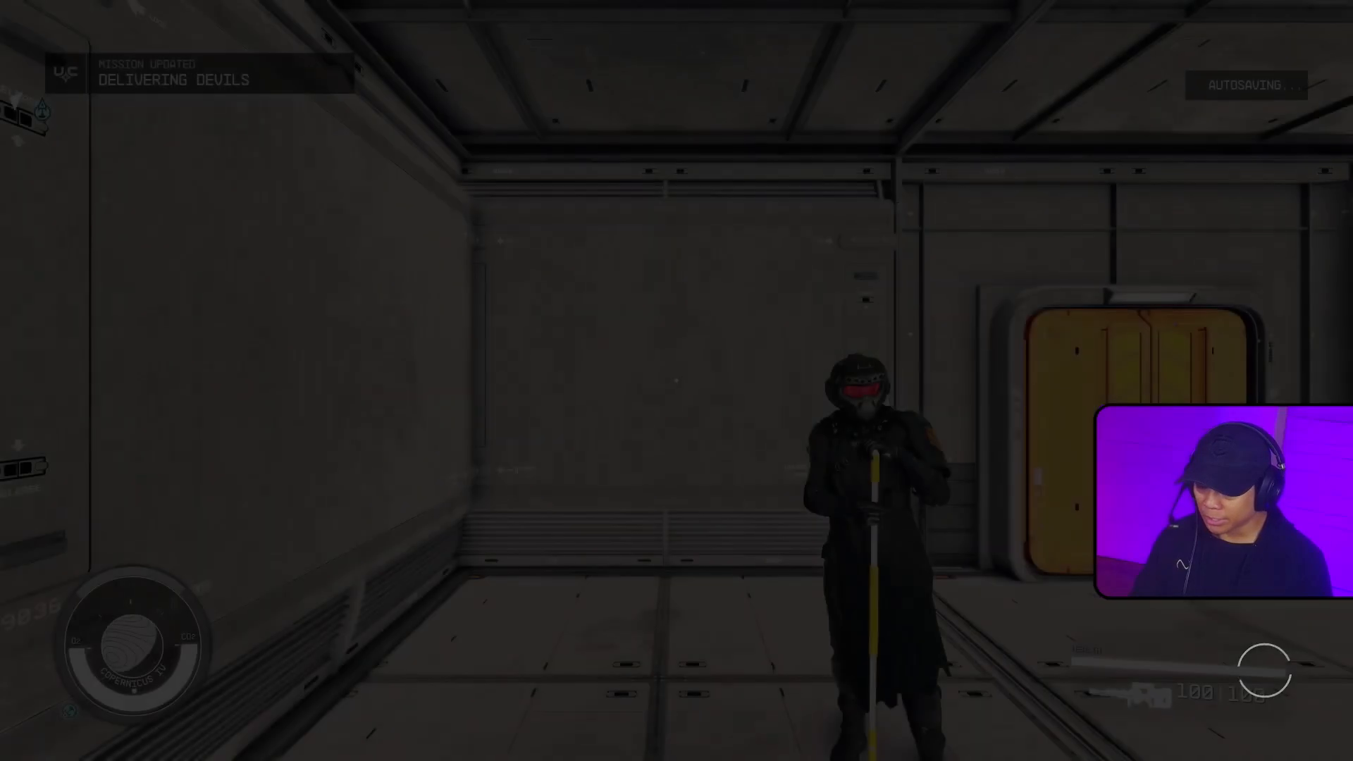
pyautogui.press('w')
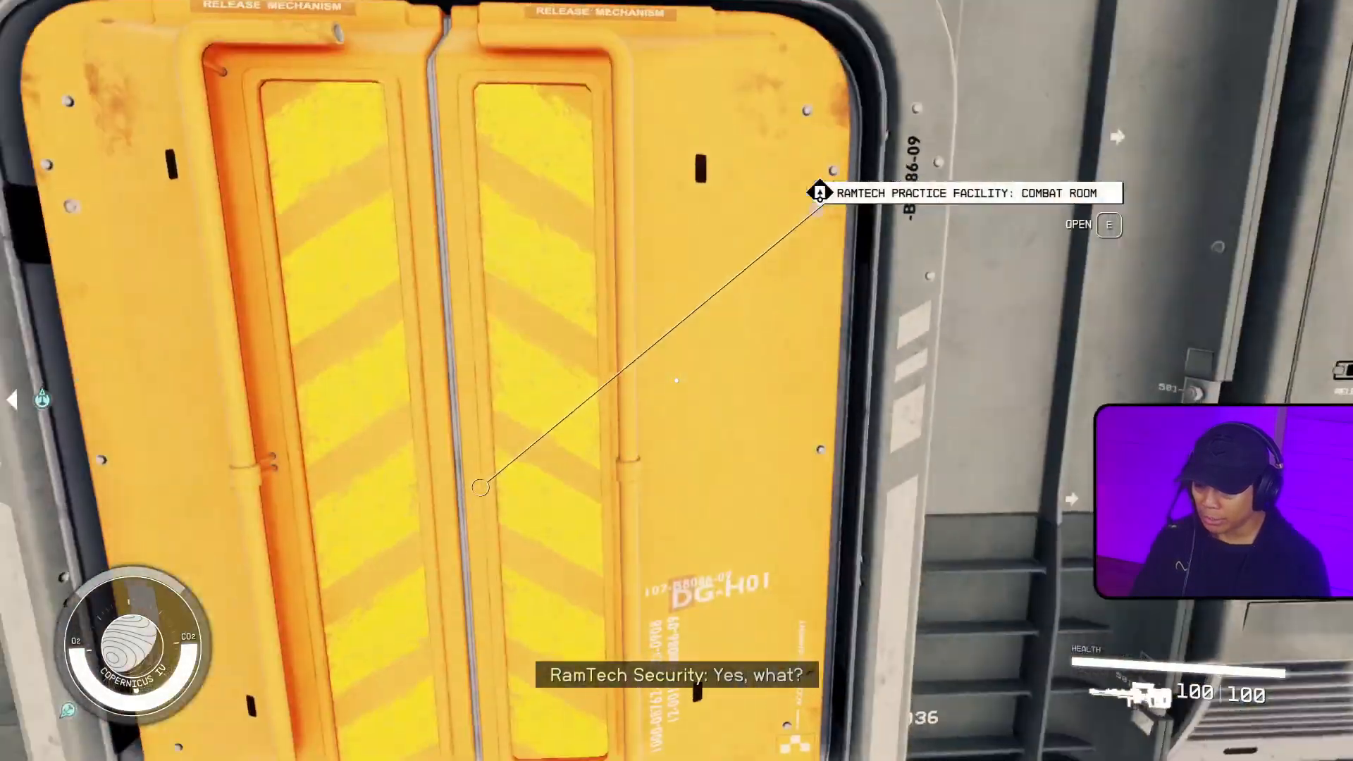
pyautogui.press('Escape')
pyautogui.click(195, 303)
pyautogui.click(368, 287)
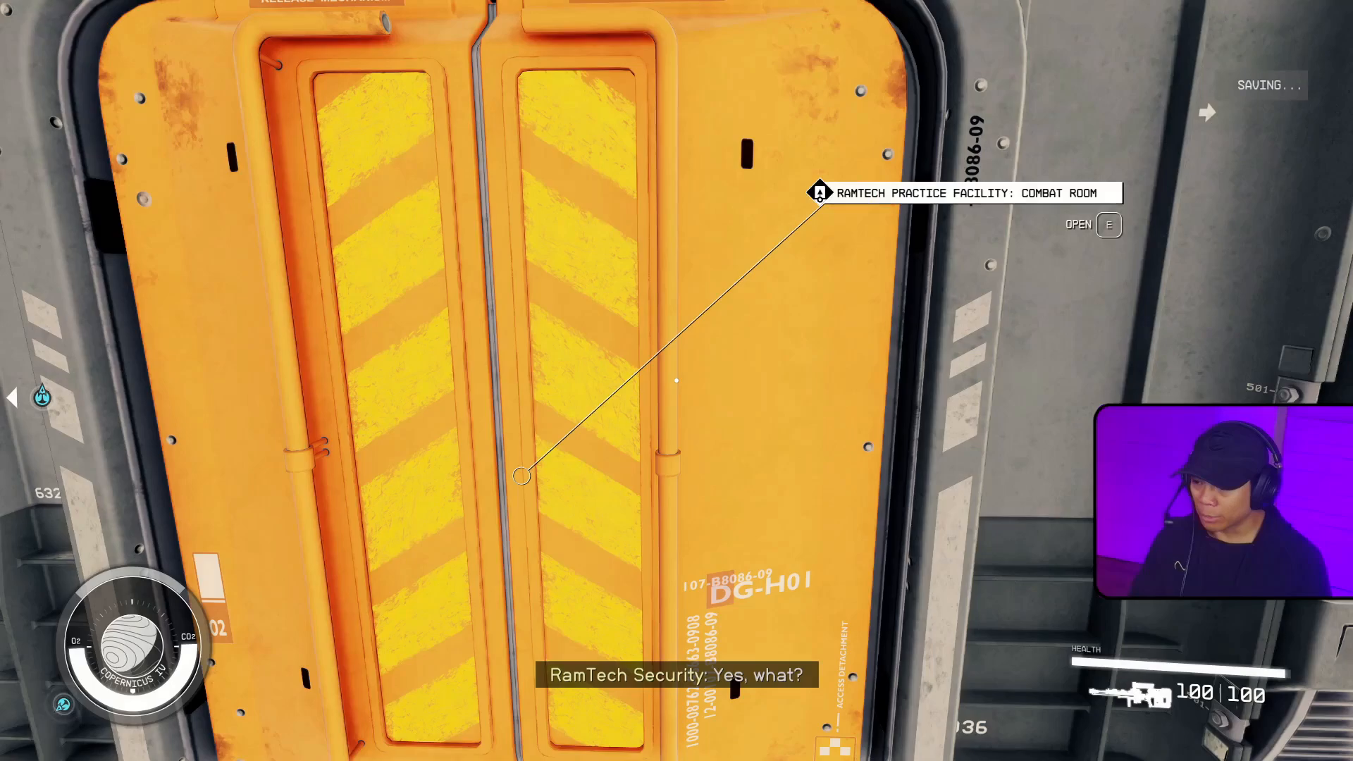
pyautogui.press('e')
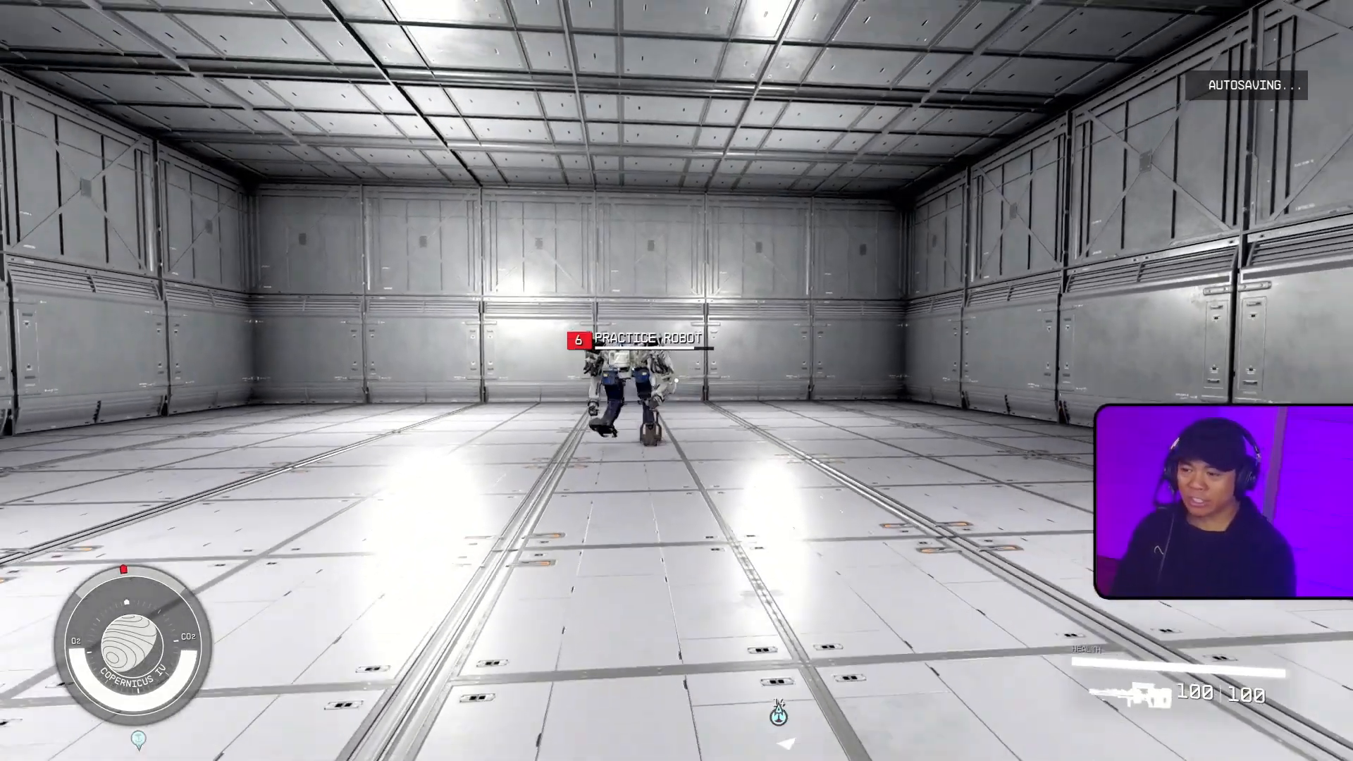
# - Move around the combat room to observe how the two practice robots behave toward the player and the companion robot
pyautogui.press('s')
pyautogui.press('s')
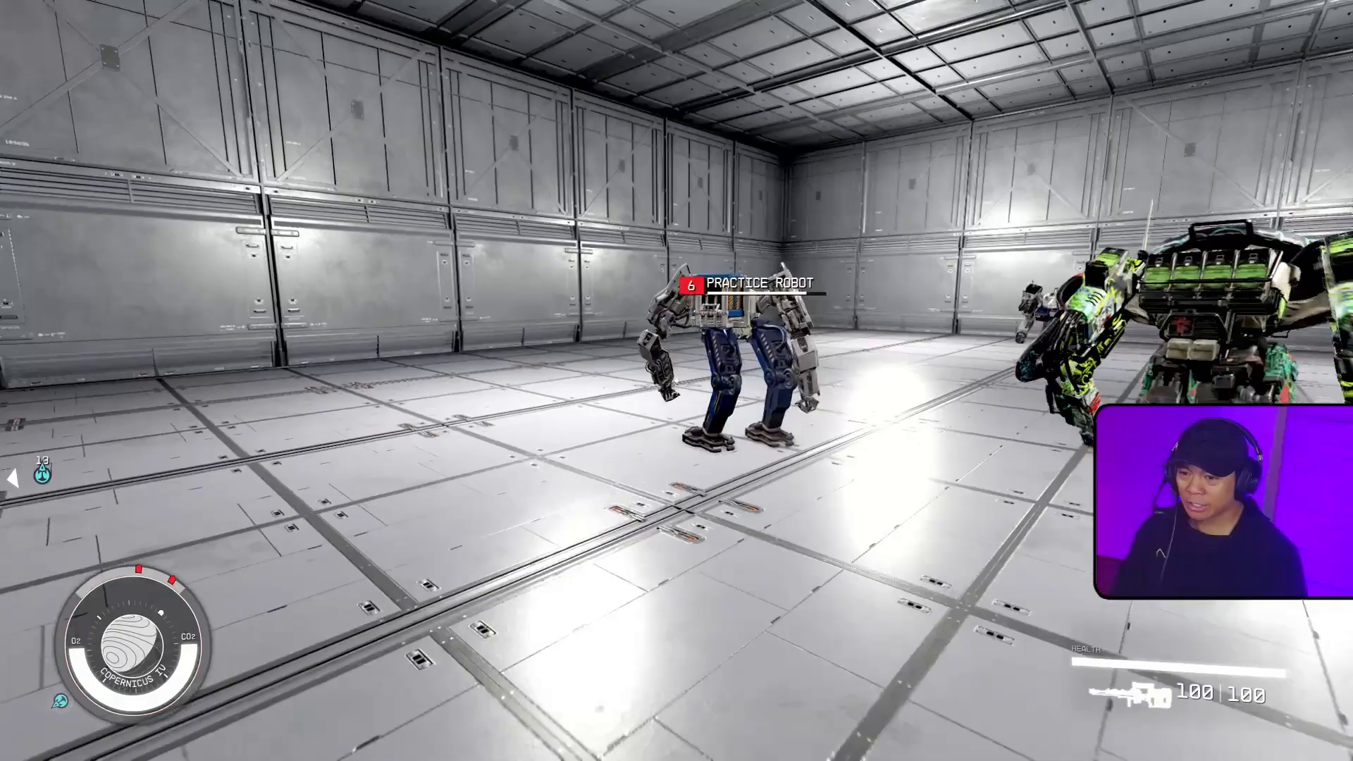
pyautogui.press('s')
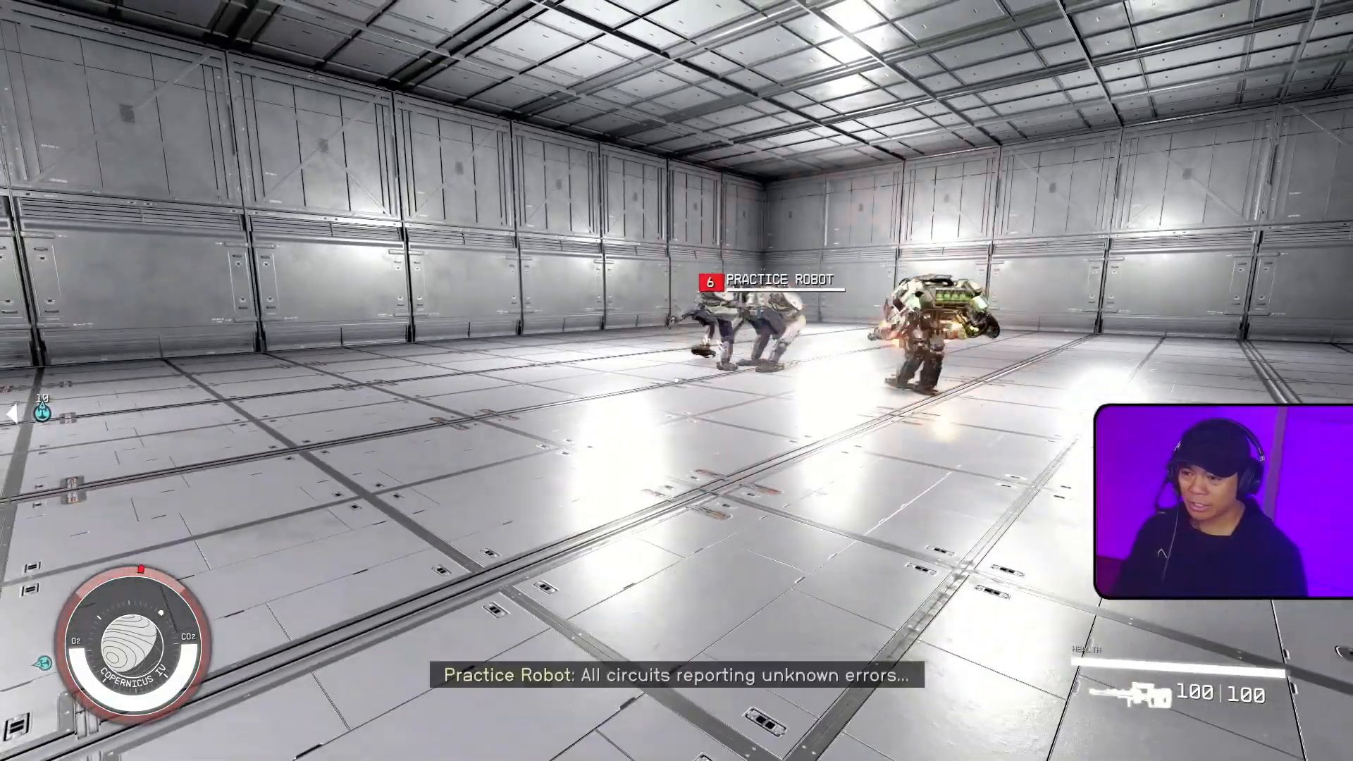
pyautogui.press('w')
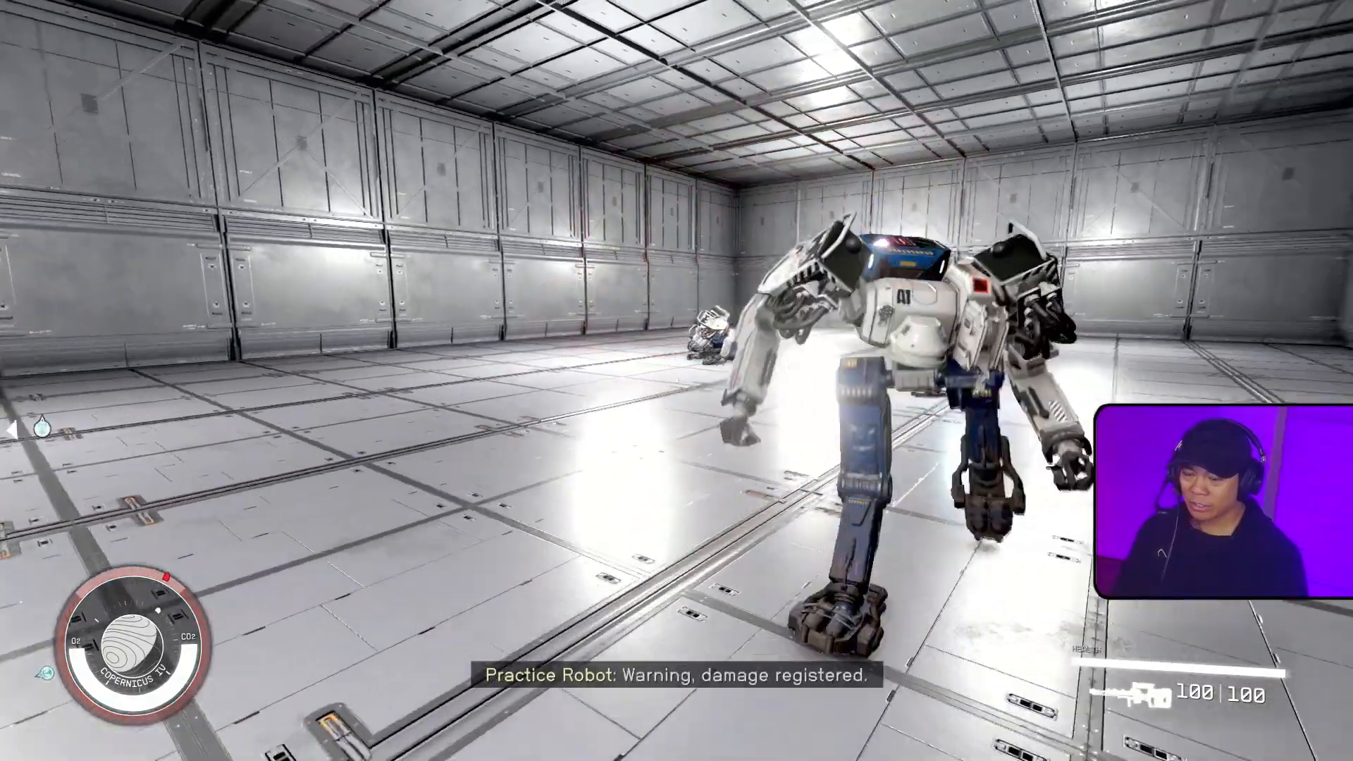
pyautogui.press('s')
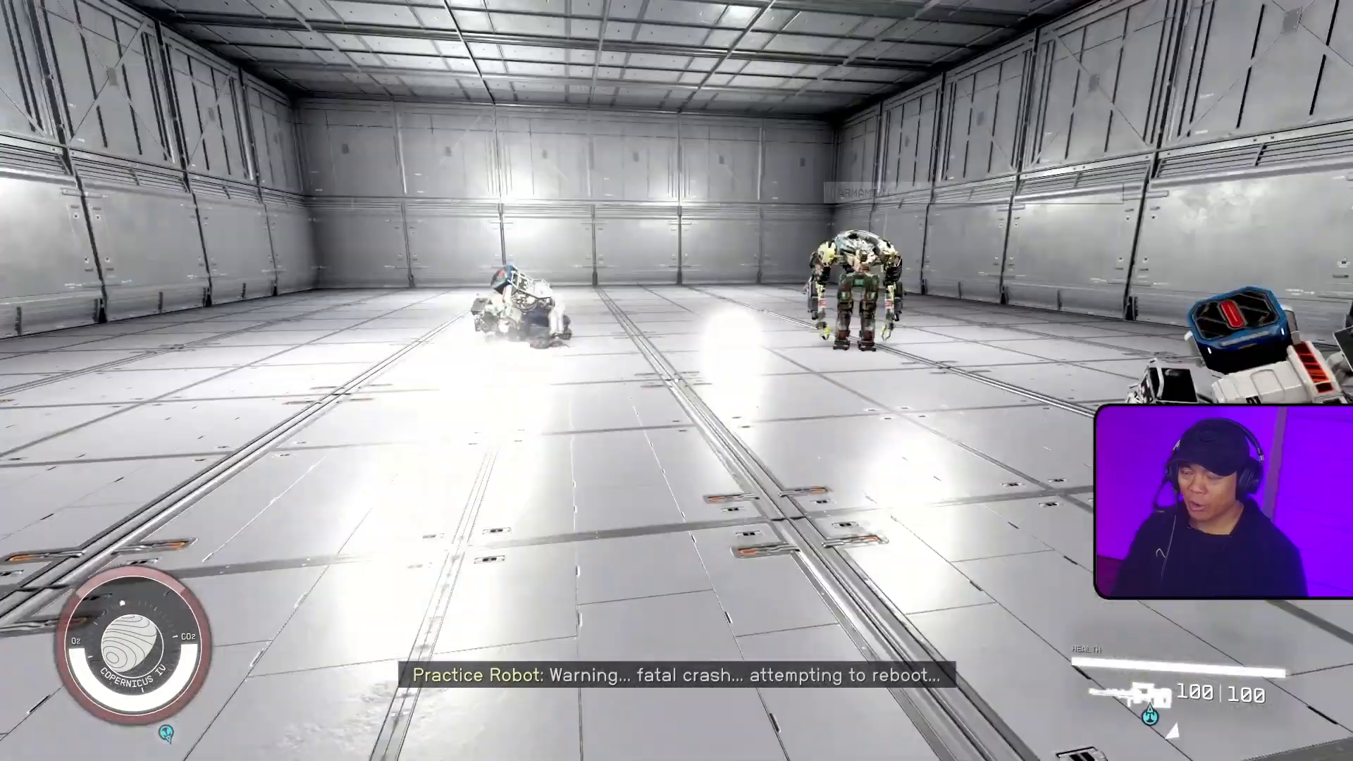
pyautogui.press('w')
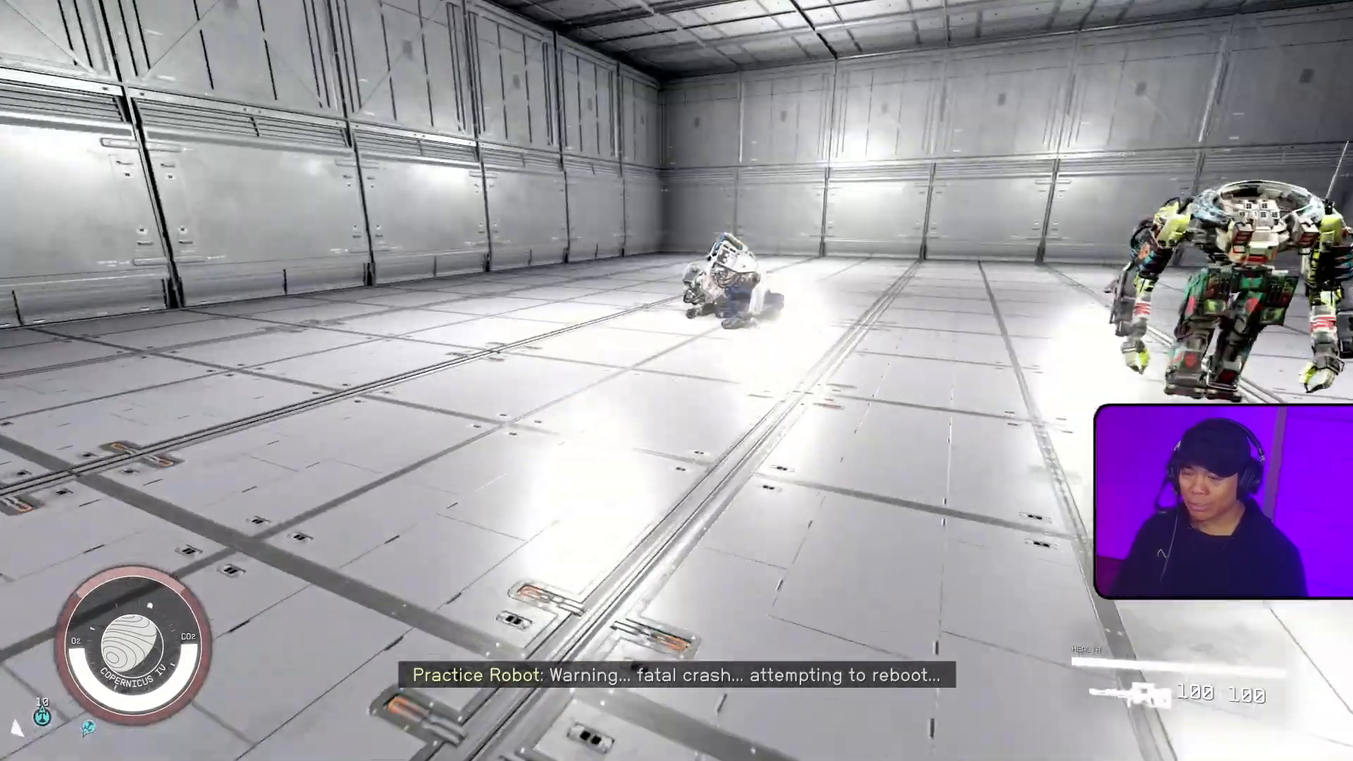
pyautogui.press('w')
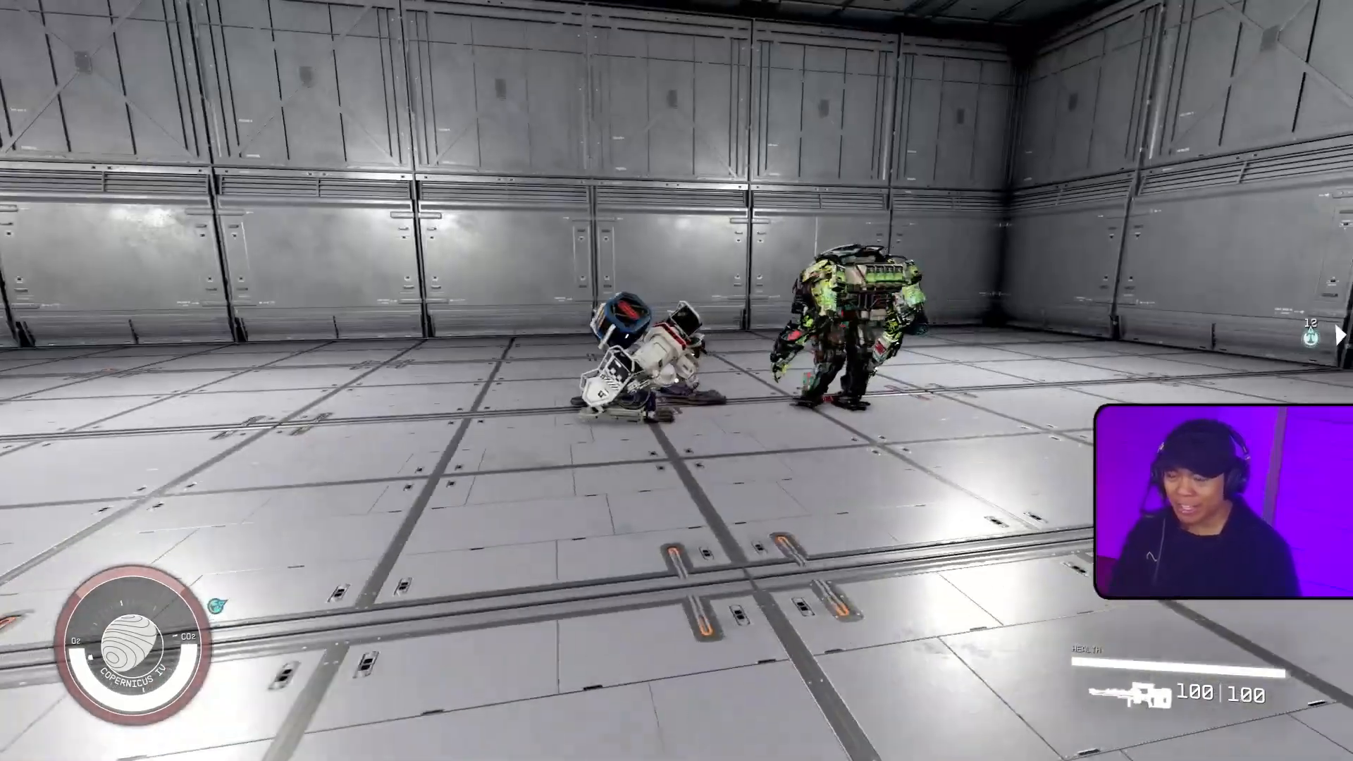
pyautogui.press('w')
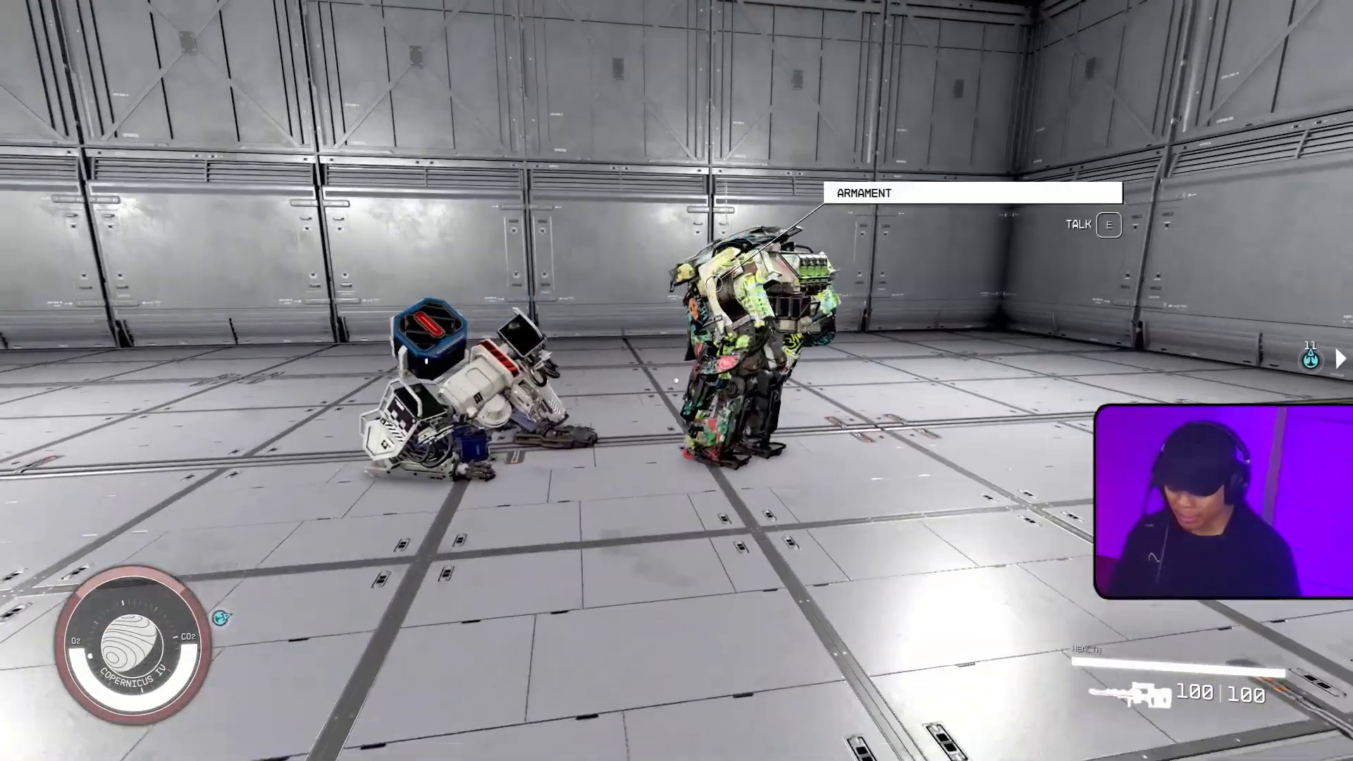
# - Switch to the Creation Kit and add the JRamosWorks_RamTechPracticeRobotCombat faction to its own interfaction relations with an Ally combat reaction
pyautogui.hotkey('alt', 'Tab')
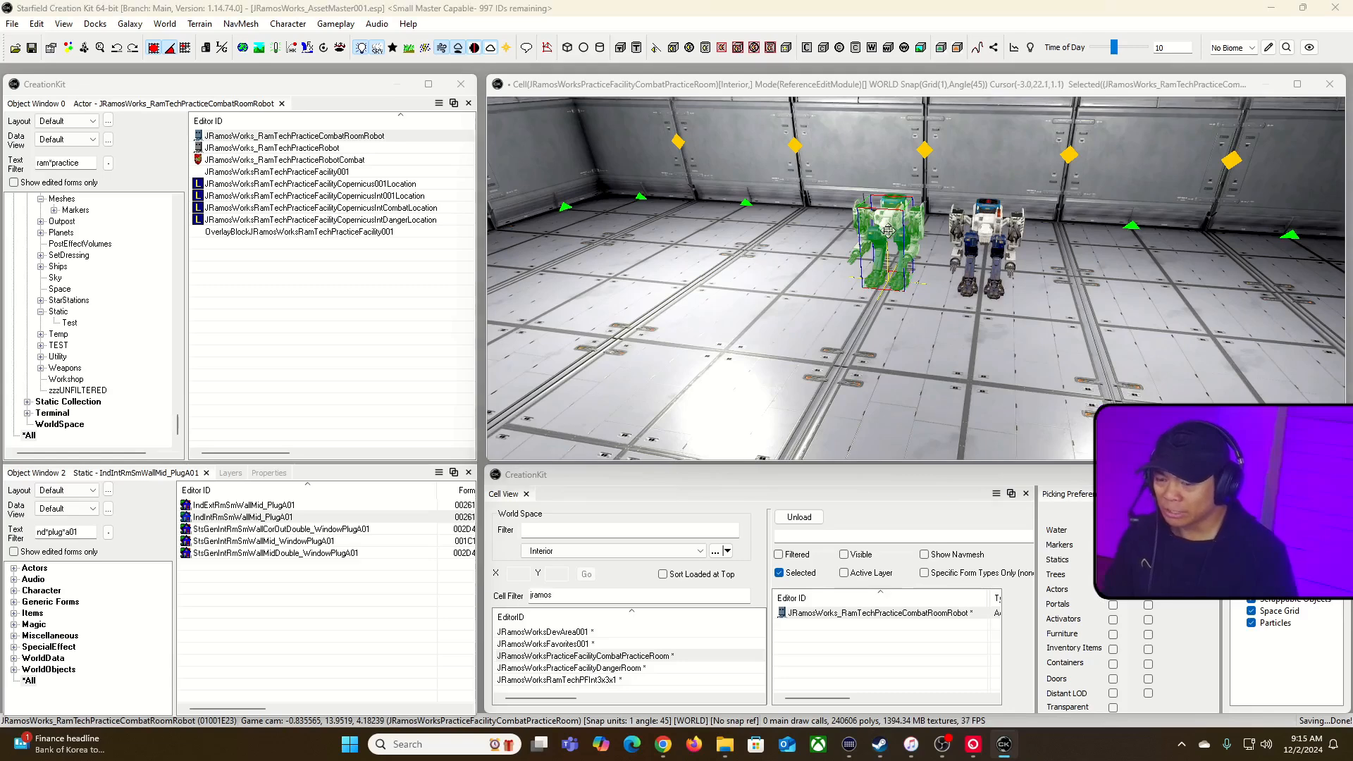
pyautogui.doubleClick(887, 230)
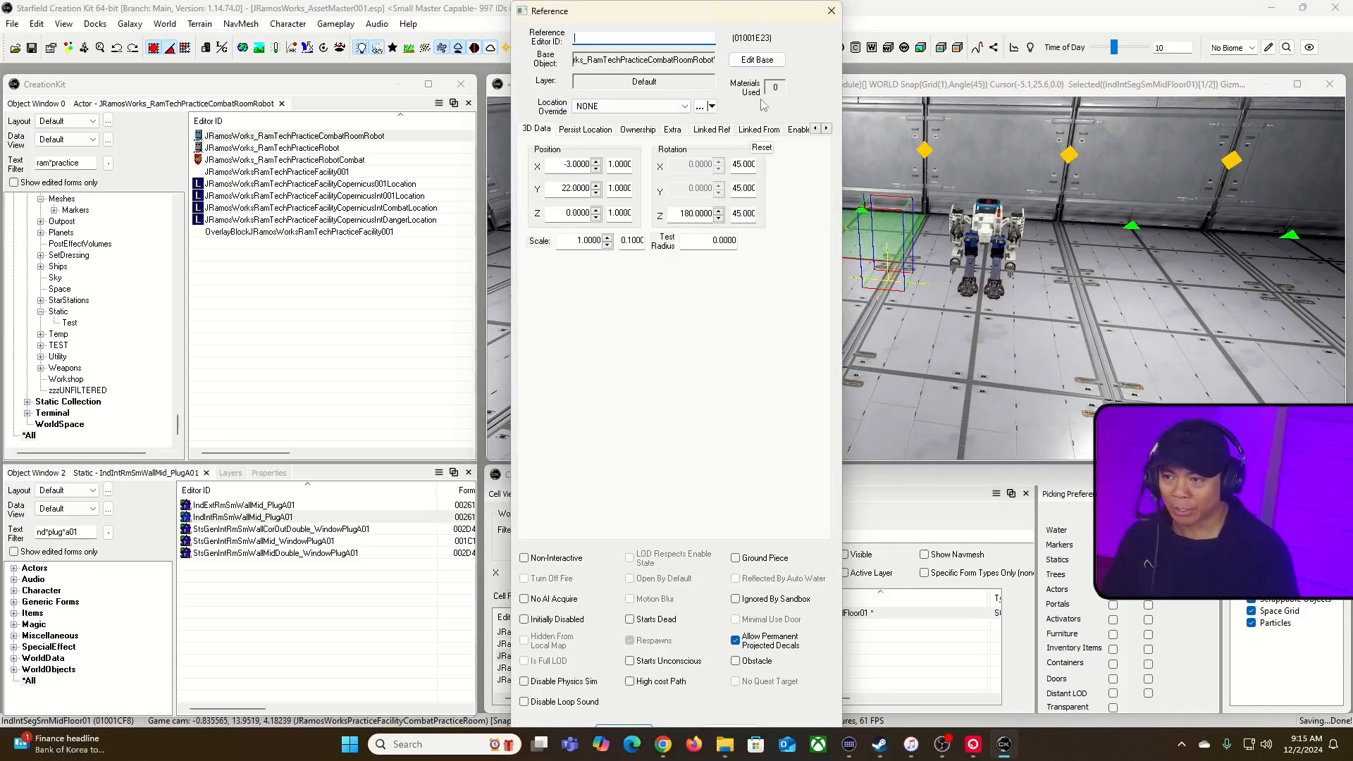
pyautogui.click(832, 11)
pyautogui.click(336, 149)
pyautogui.click(341, 160)
pyautogui.doubleClick(341, 162)
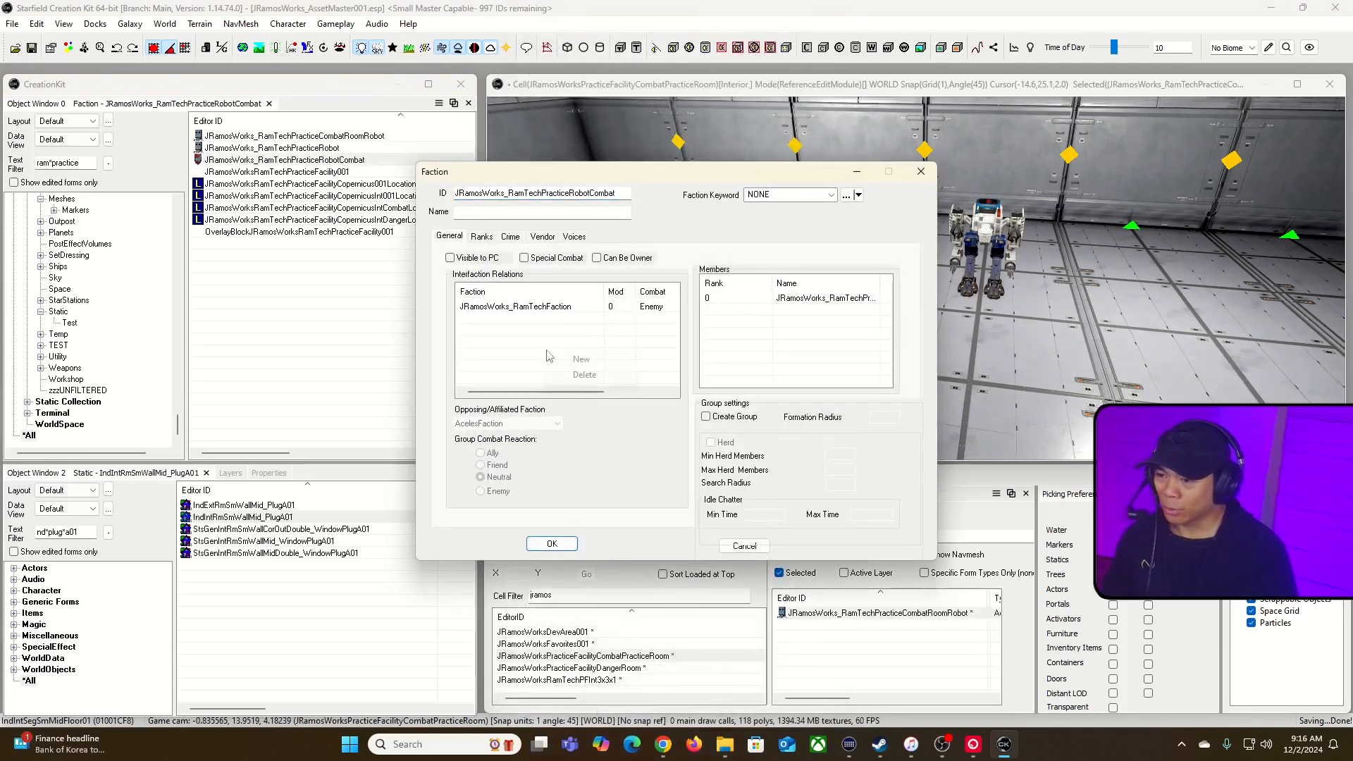
pyautogui.click(581, 359)
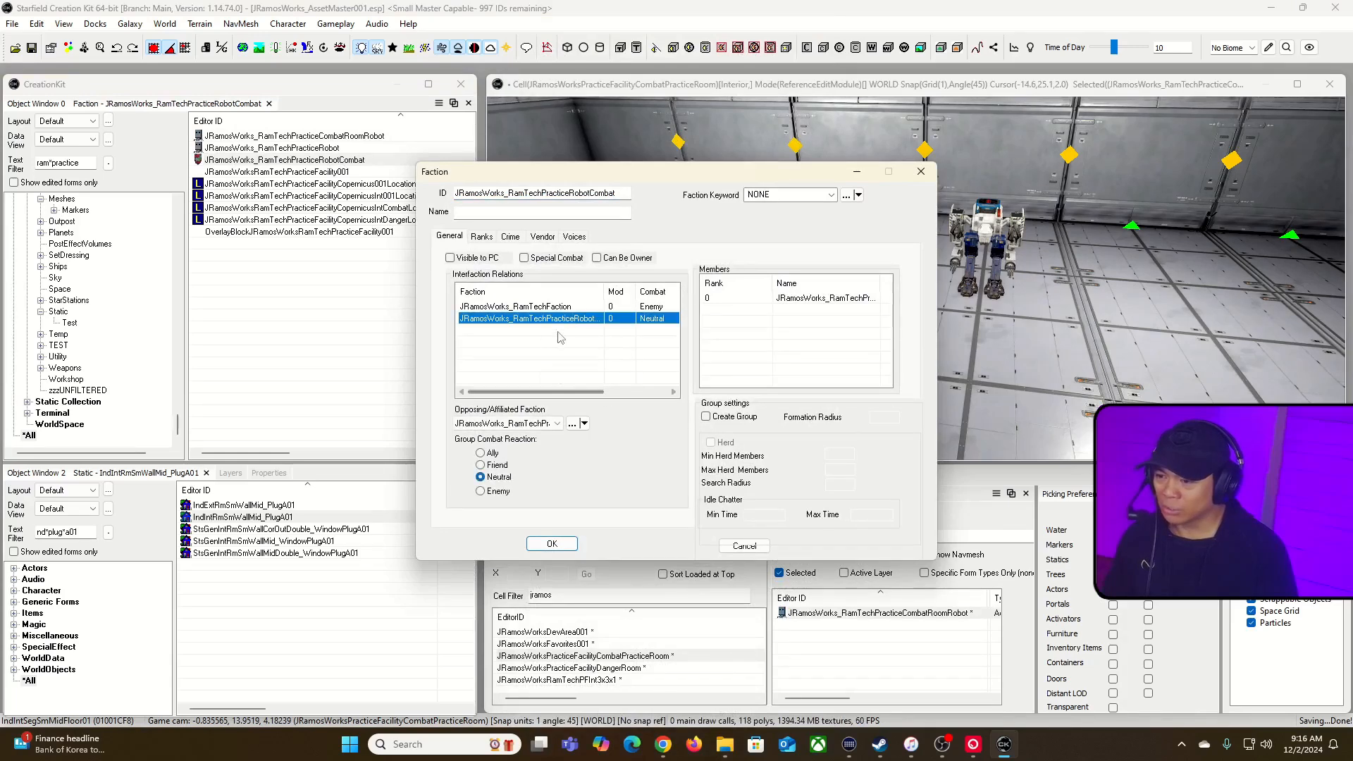
pyautogui.click(482, 475)
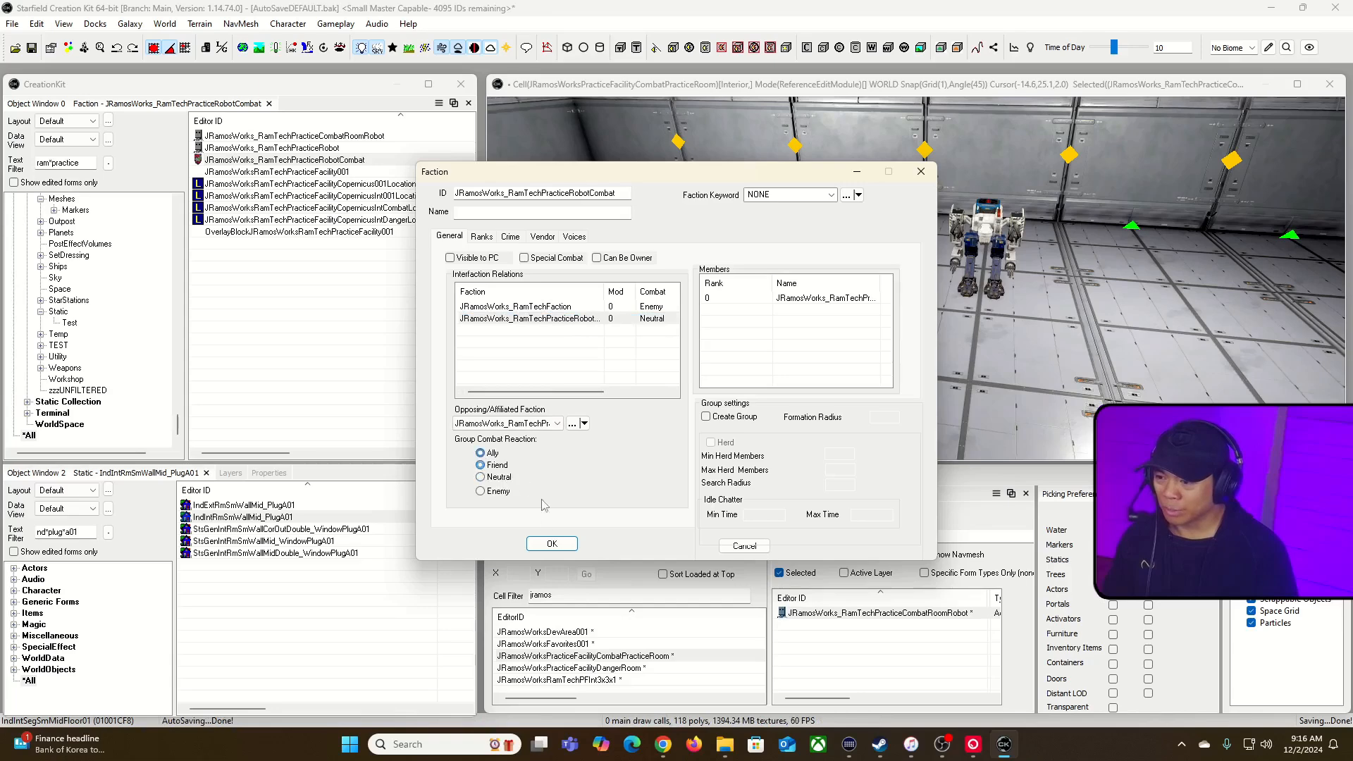
pyautogui.click(552, 543)
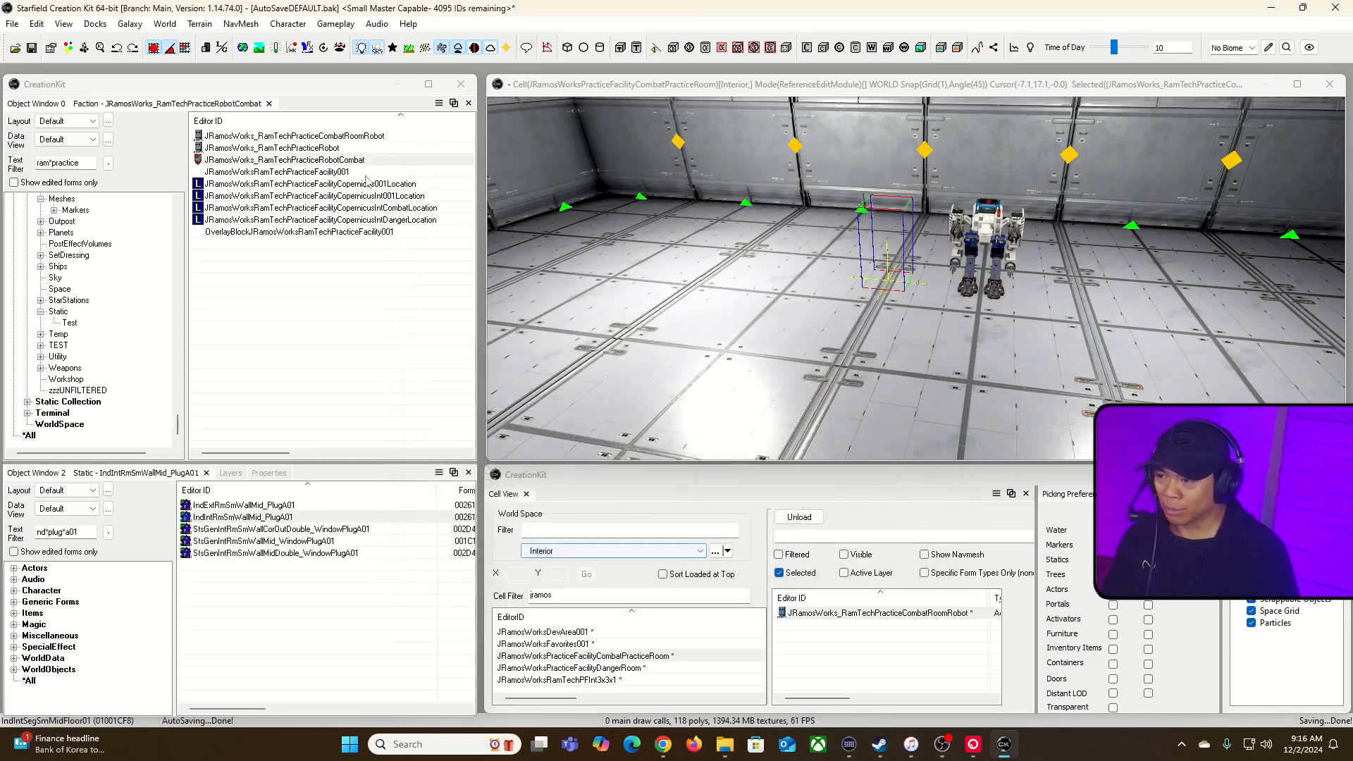
# - Reopen the JRamosWorks_RamTechPracticeRobotCombat faction to check its interfaction relations
pyautogui.click(337, 162)
pyautogui.doubleClick(337, 161)
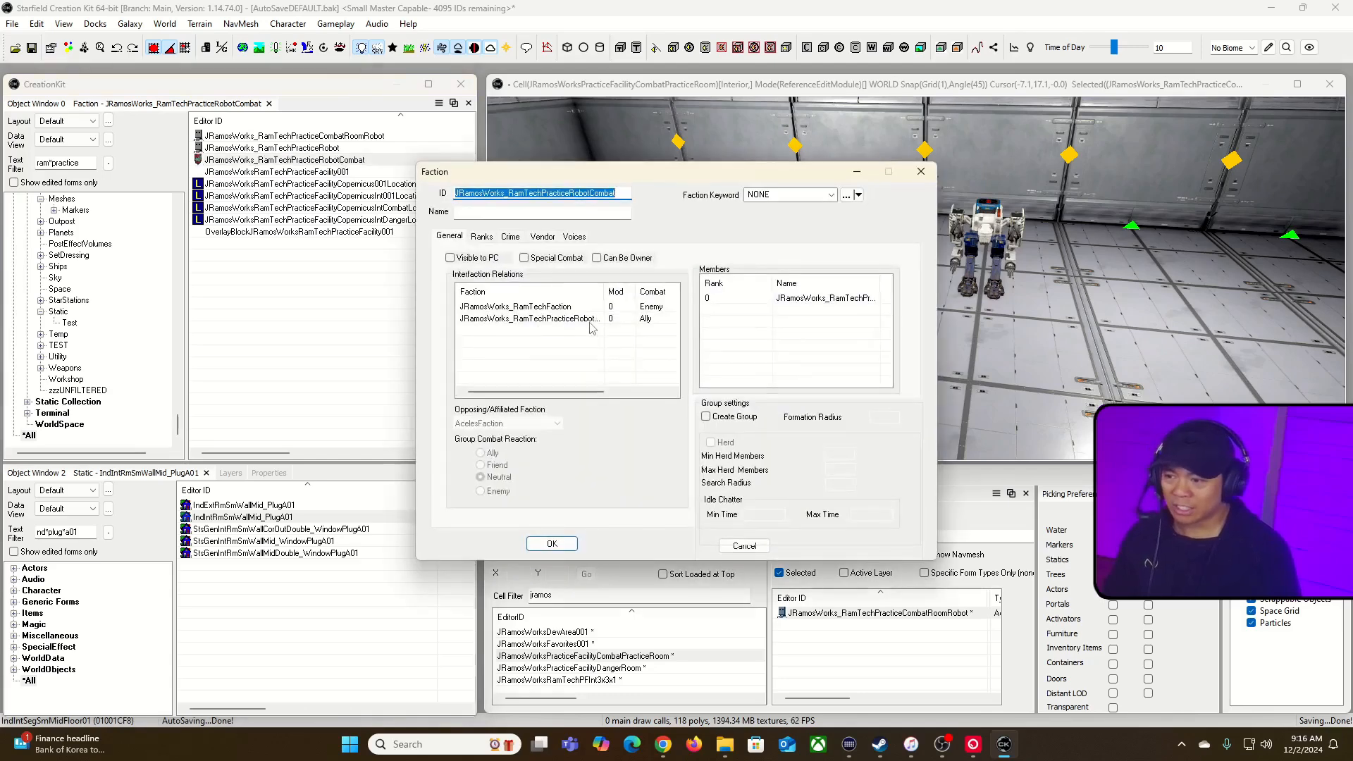
pyautogui.click(551, 543)
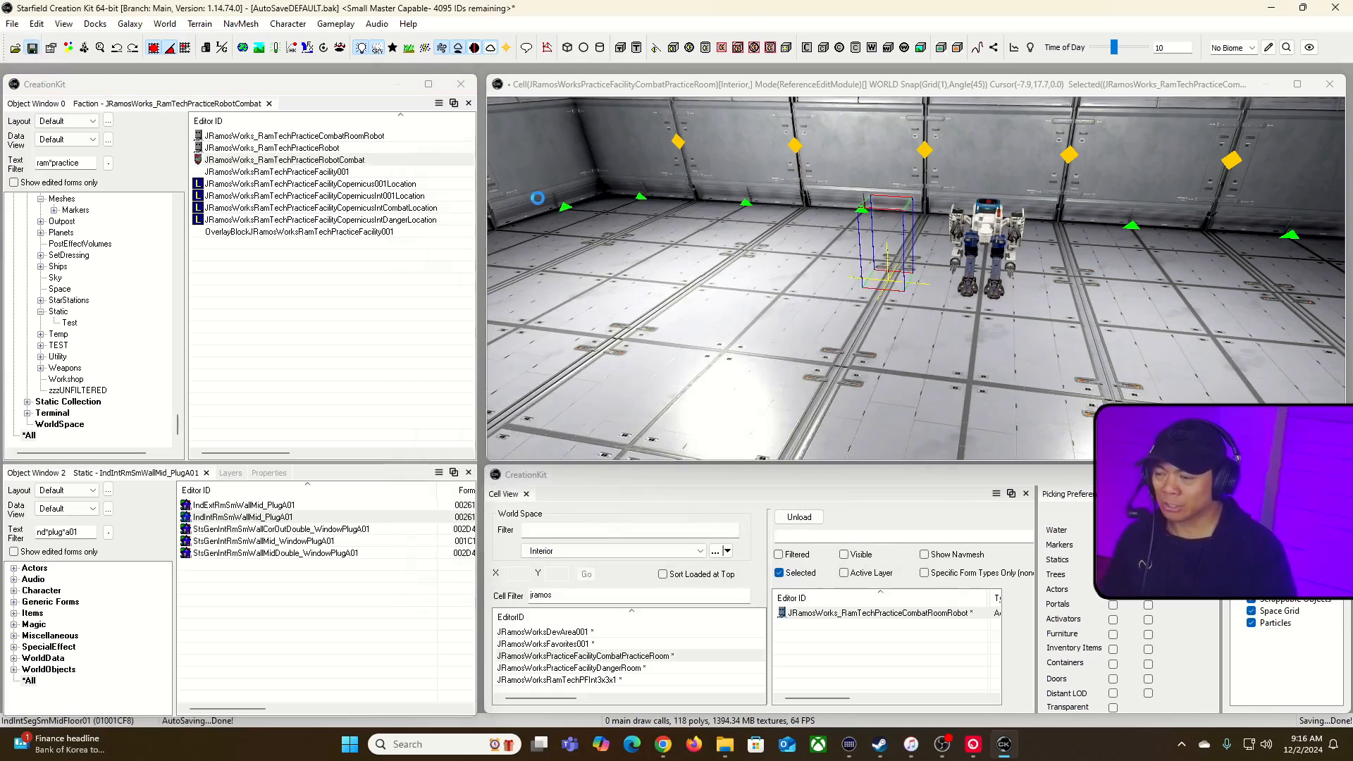
# - Save the plugin, switch to Starfield, and enter the RamTech practice facility's combat room
pyautogui.hotkey('alt', 'Tab')
pyautogui.click(318, 303)
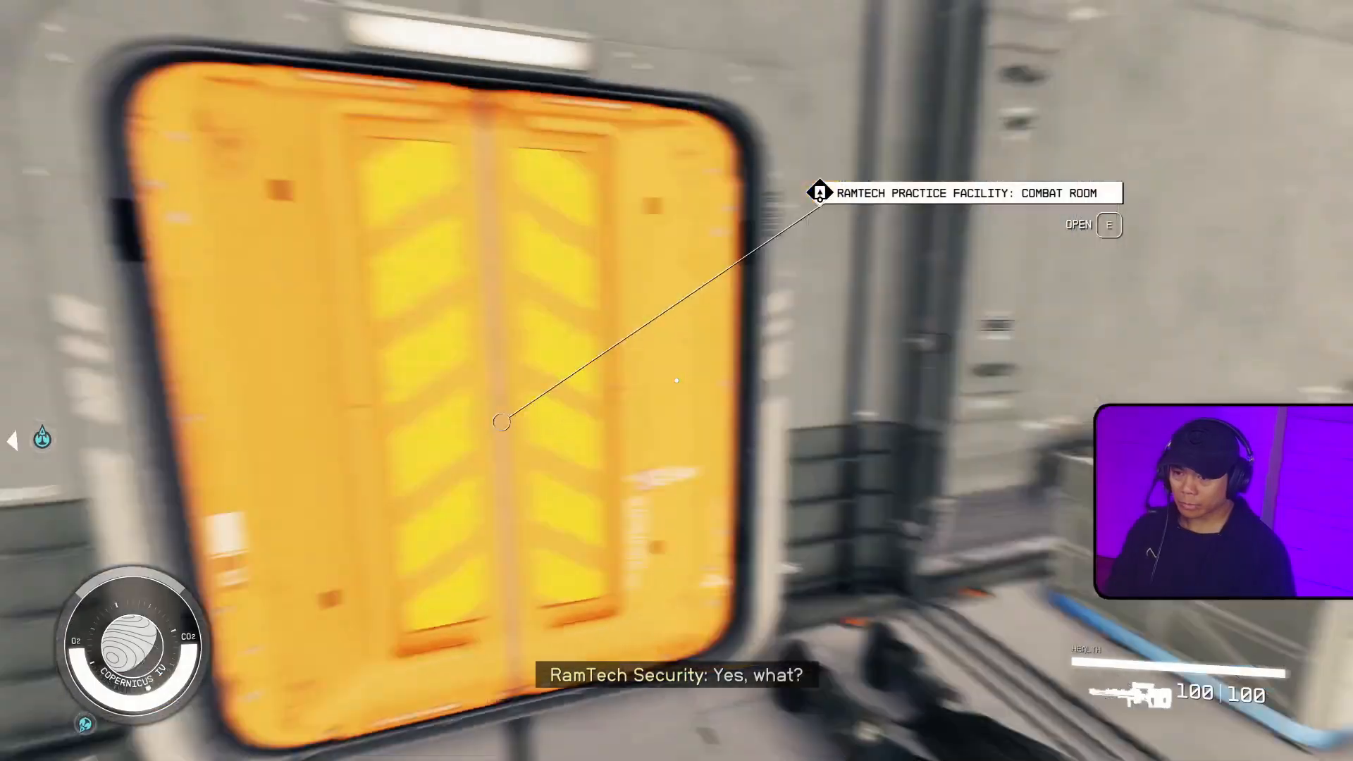
pyautogui.press('w')
pyautogui.press('e')
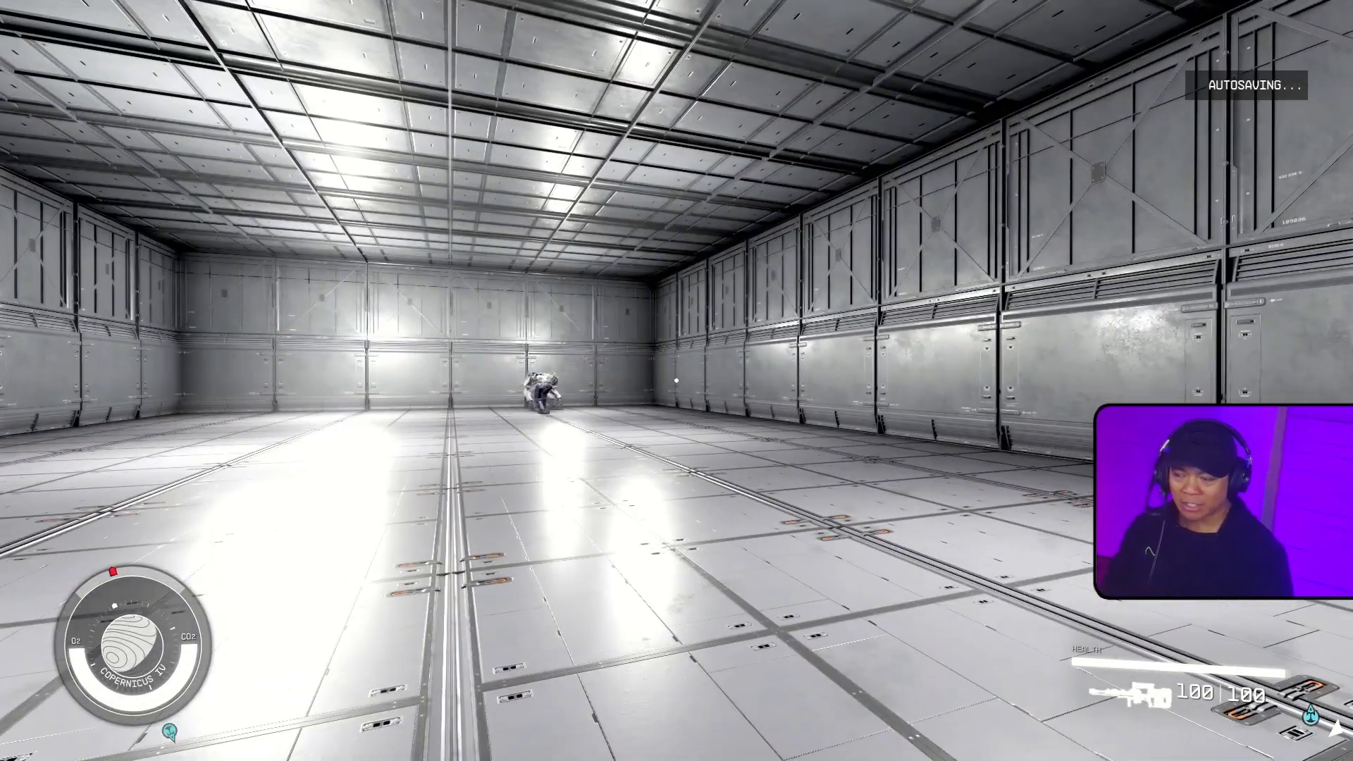
# - Walk toward the two practice robots in the combat room to test how they react to the player and each other
pyautogui.press('a')
pyautogui.press('s')
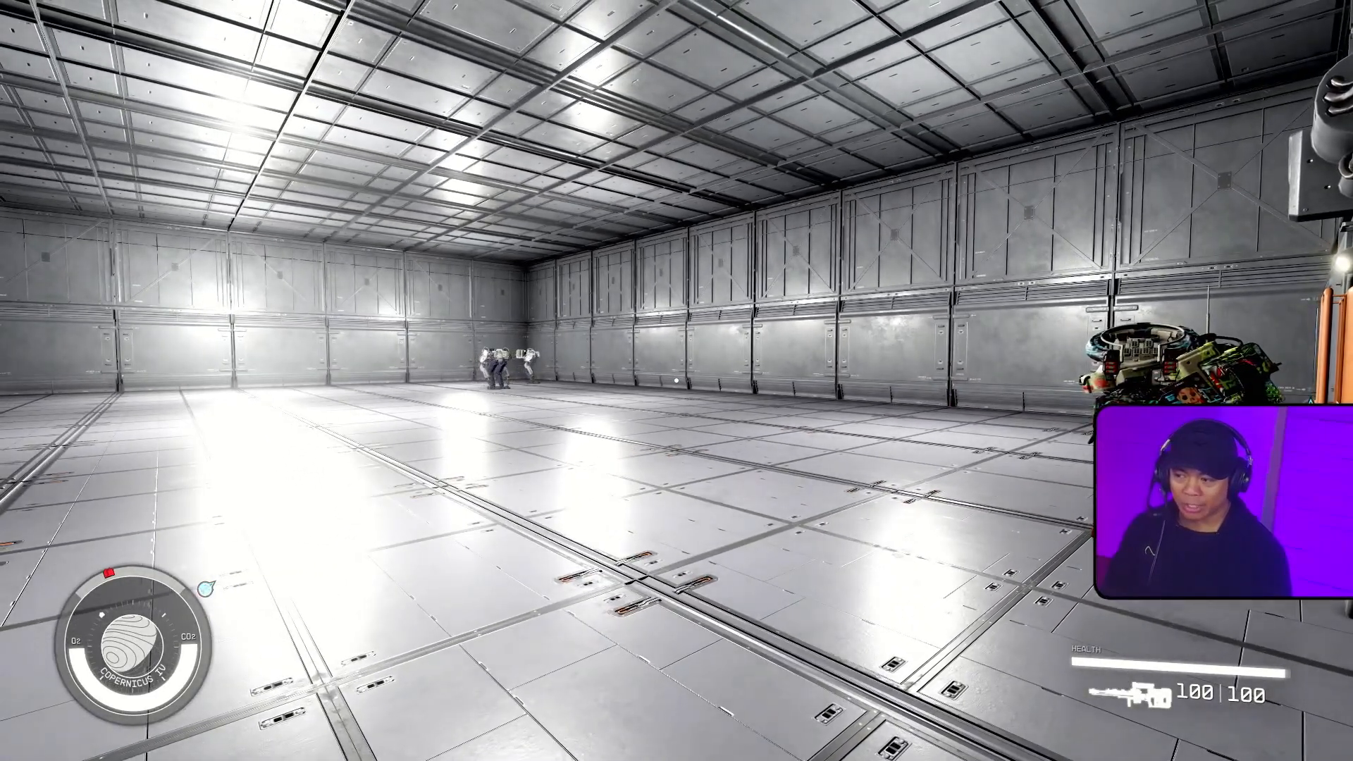
pyautogui.press('w')
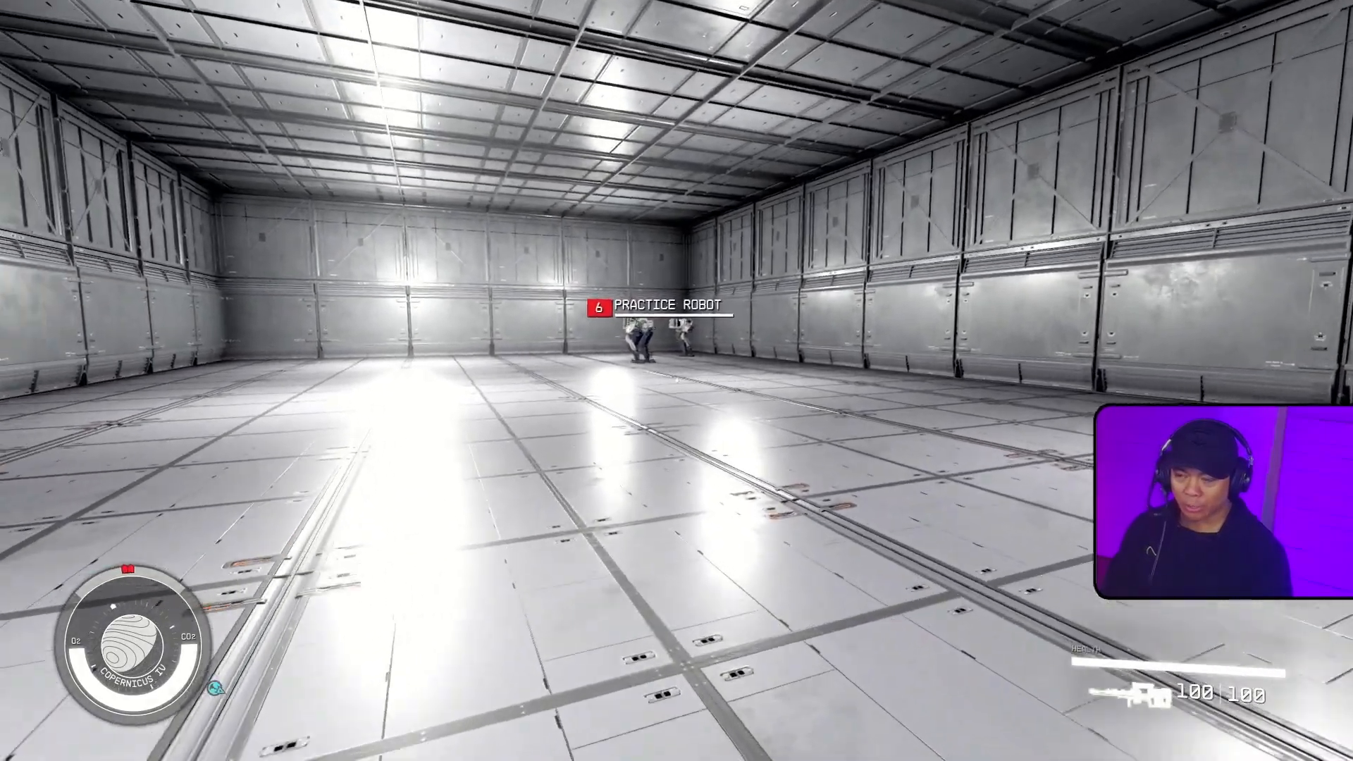
pyautogui.press('w')
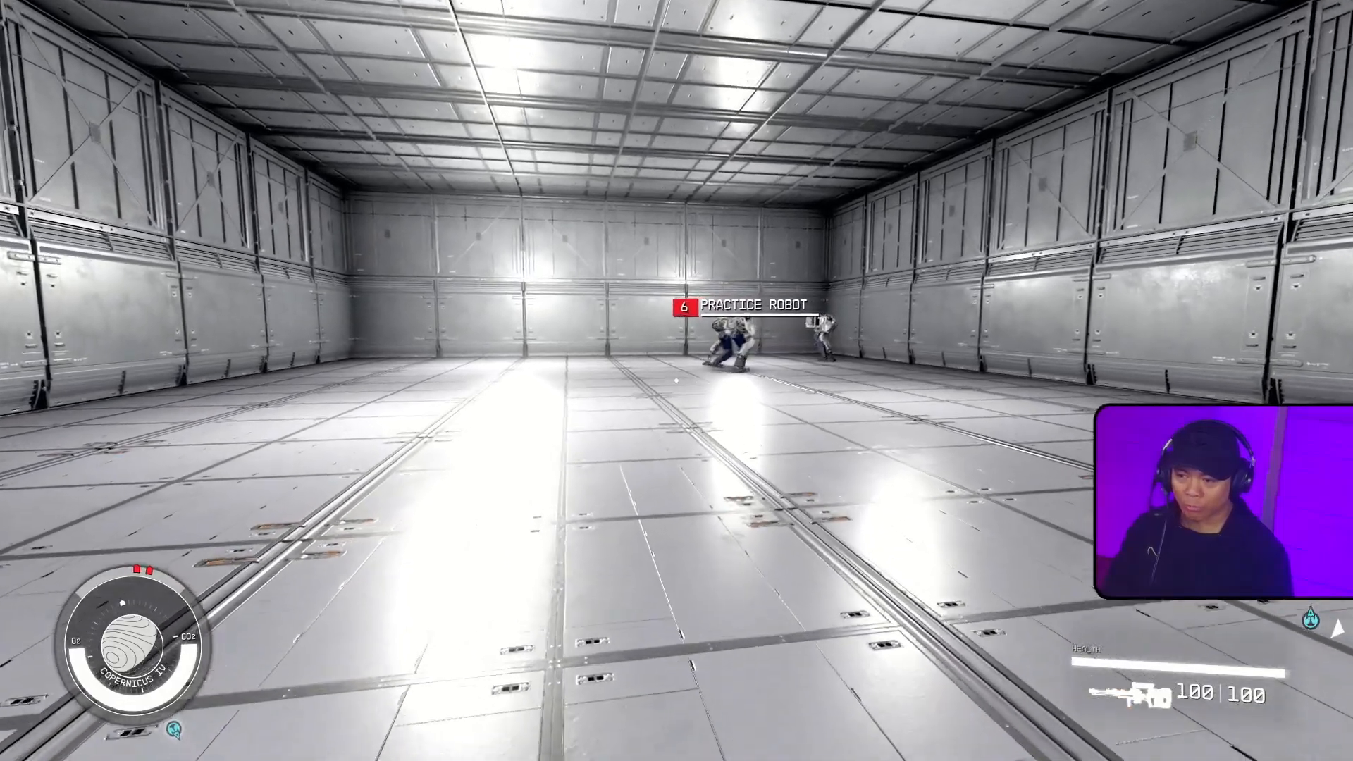
pyautogui.press('w')
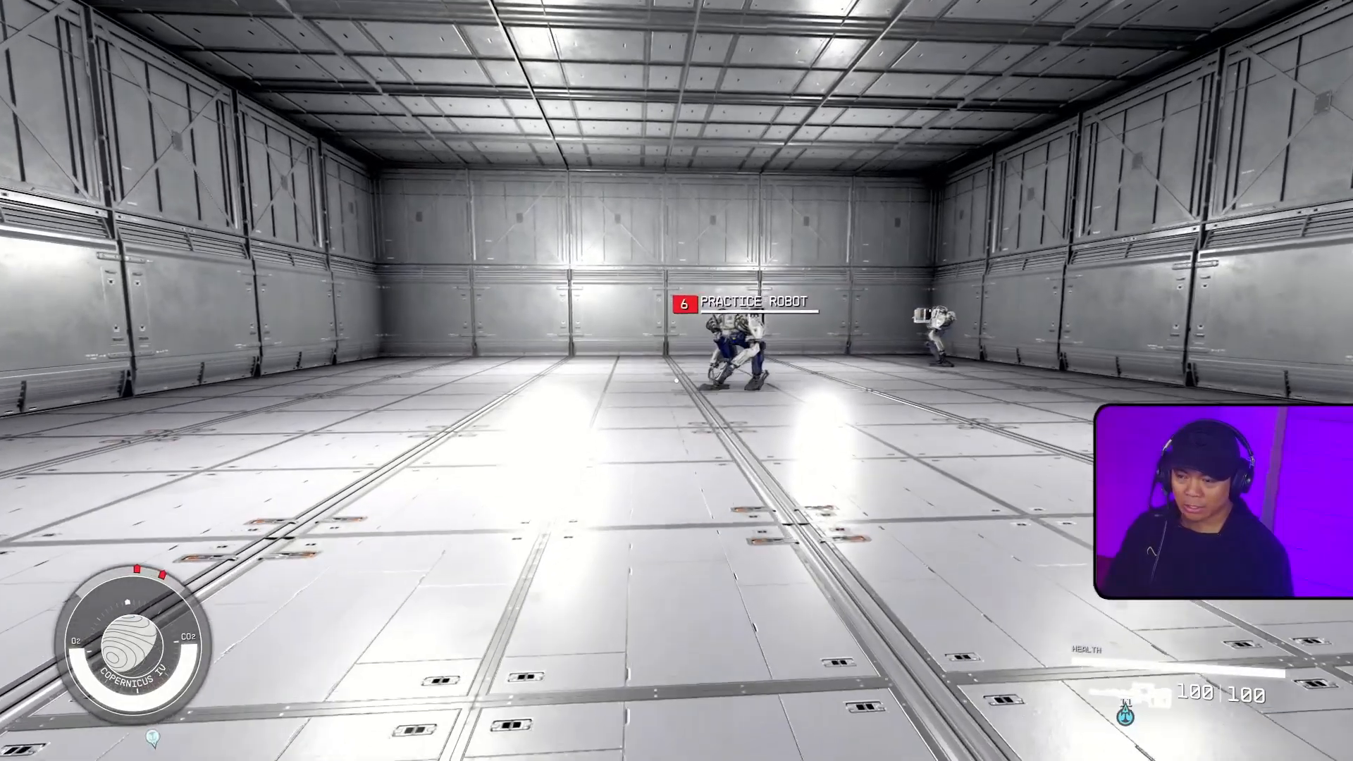
pyautogui.press('w')
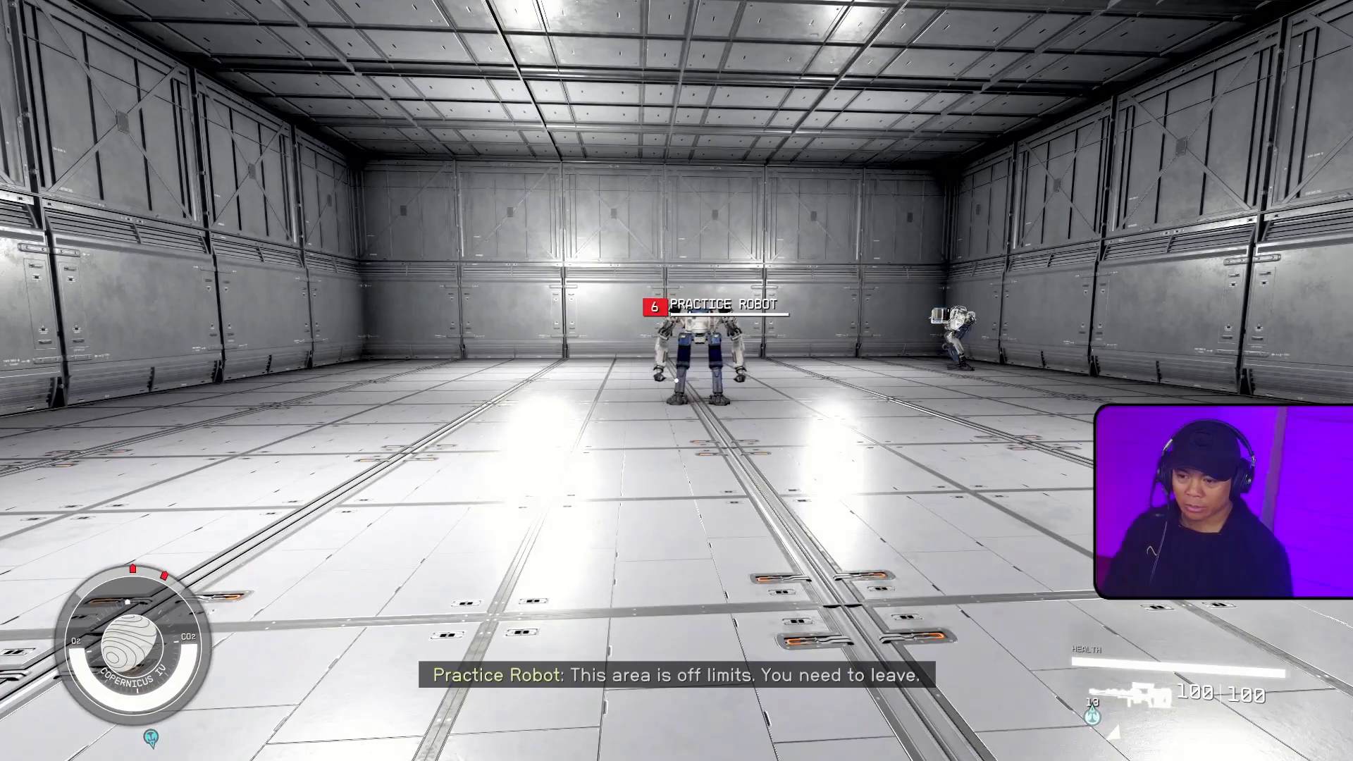
# - Move around the two practice robots and the companion robot to examine their condition after the encounter
pyautogui.press('w')
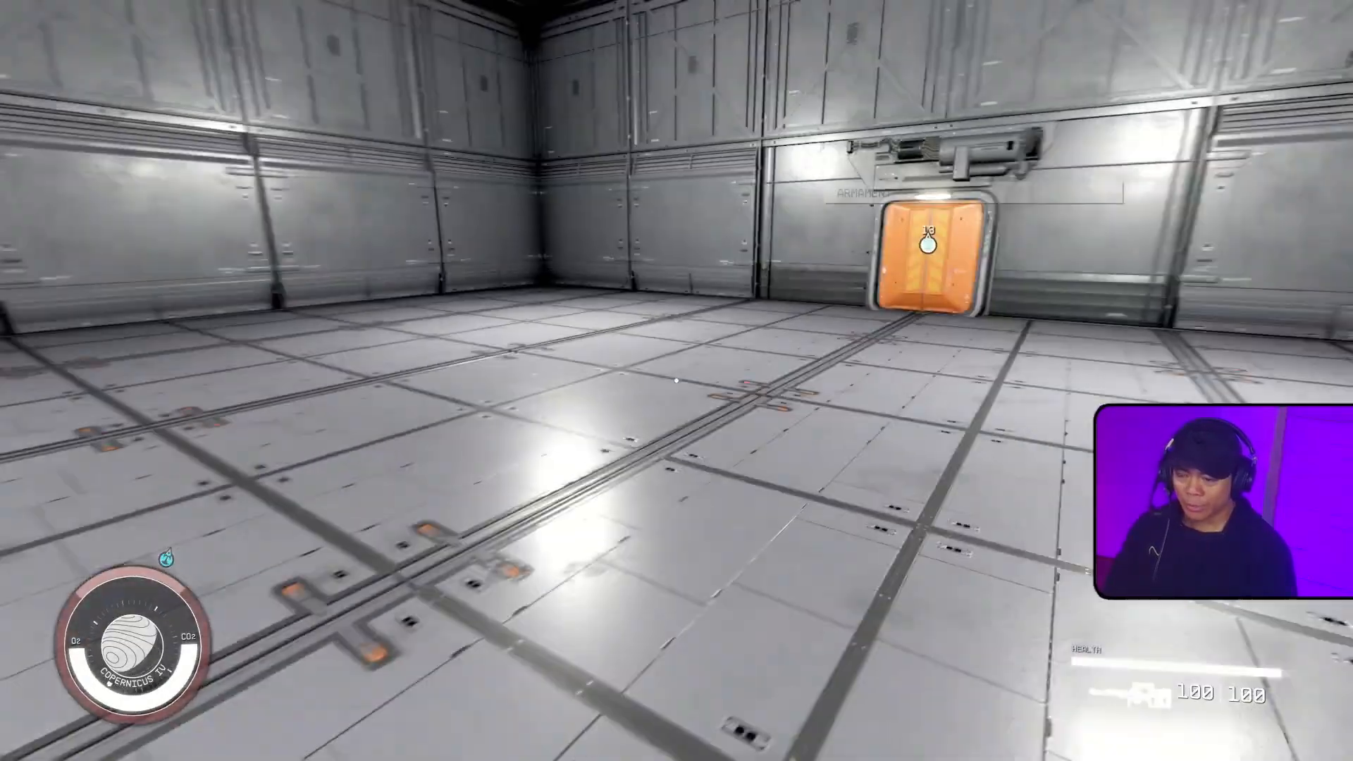
pyautogui.press('w')
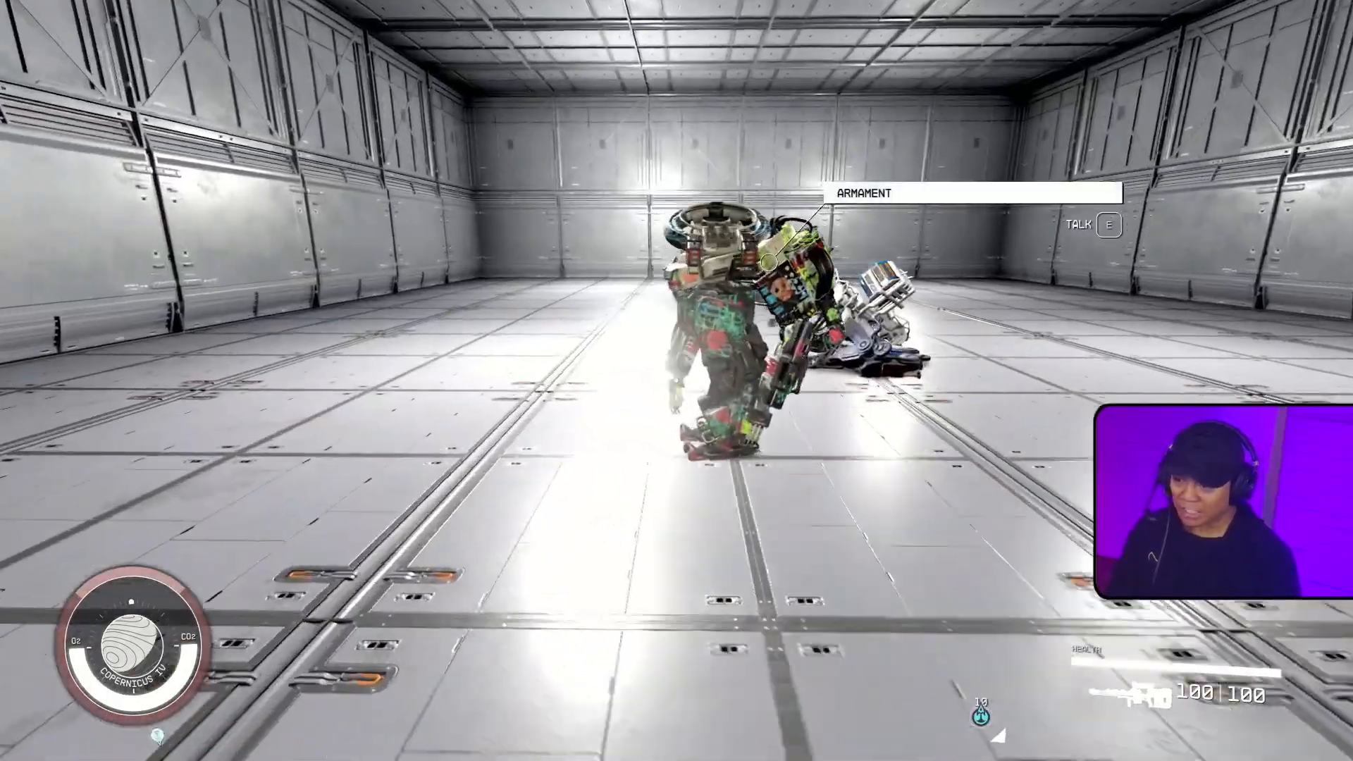
pyautogui.press('w')
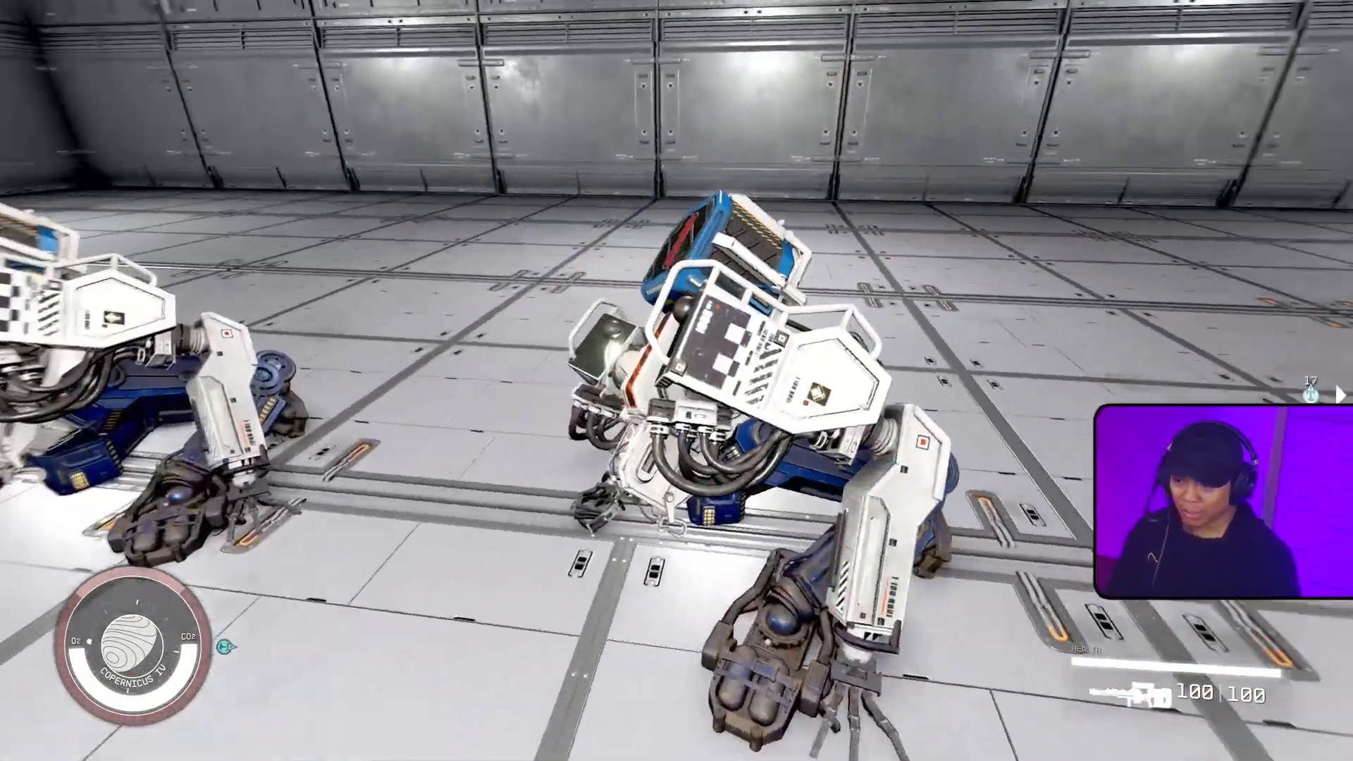
pyautogui.press('d')
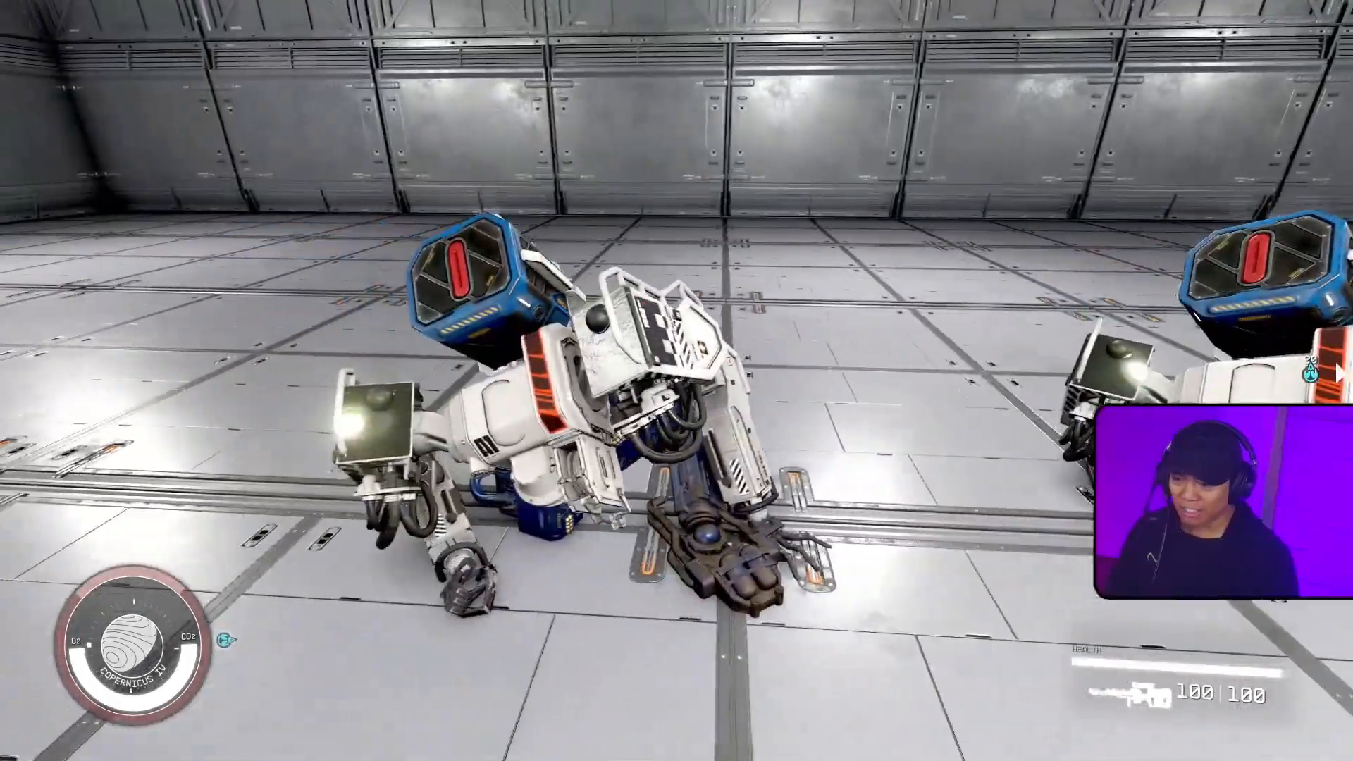
pyautogui.press('d')
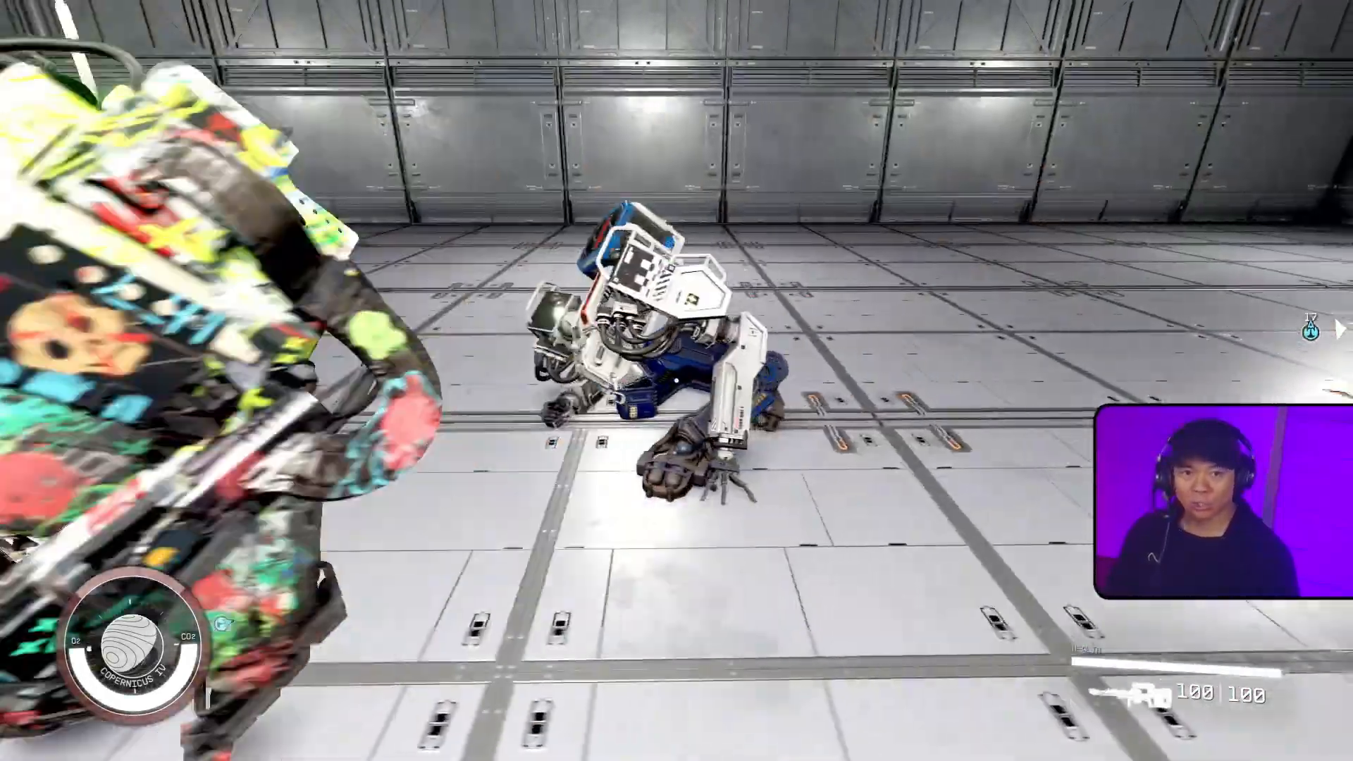
# - Switch to the Creation Kit and disable Reaction Radius Behavior in the AI data of the JRamosWorks_RamTechPracticeRobot actor
pyautogui.hotkey('alt', 'Tab')
pyautogui.hotkey('alt', 'Tab')
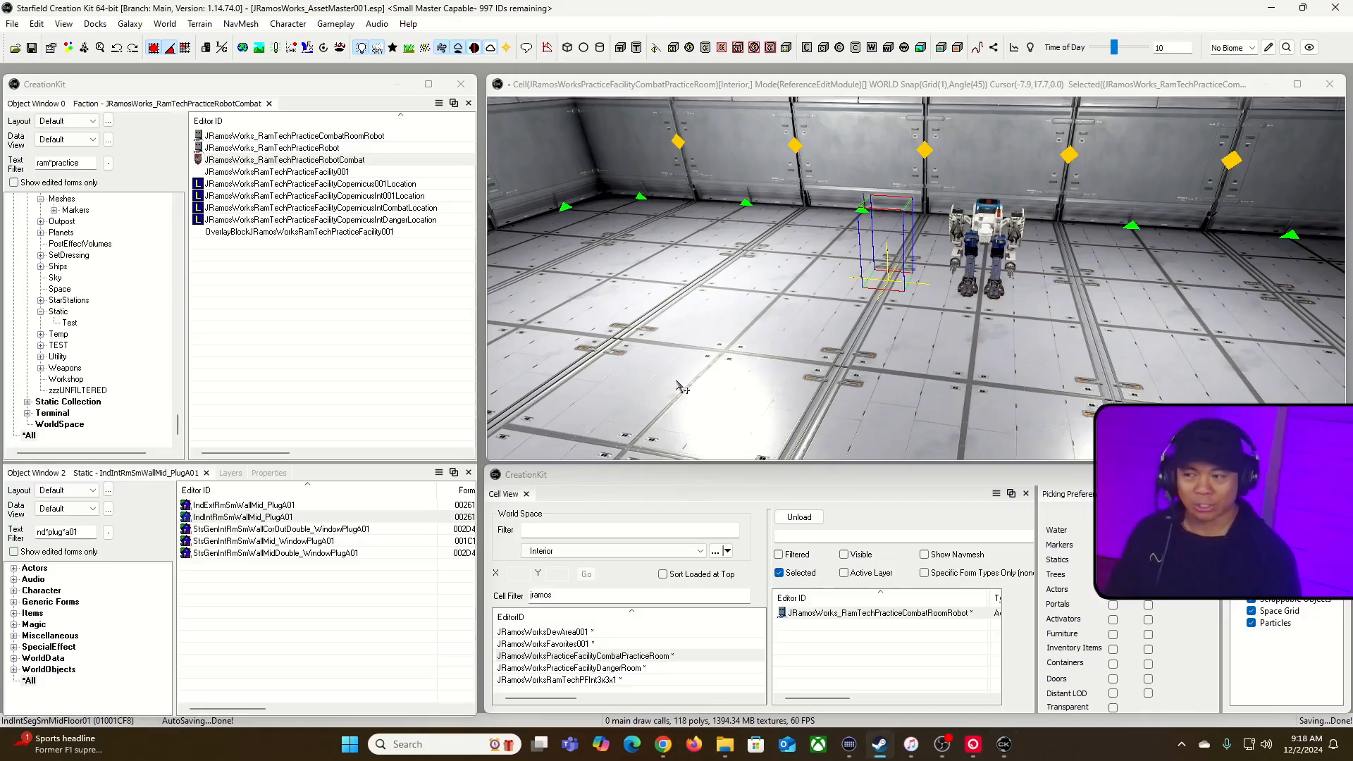
pyautogui.click(870, 272)
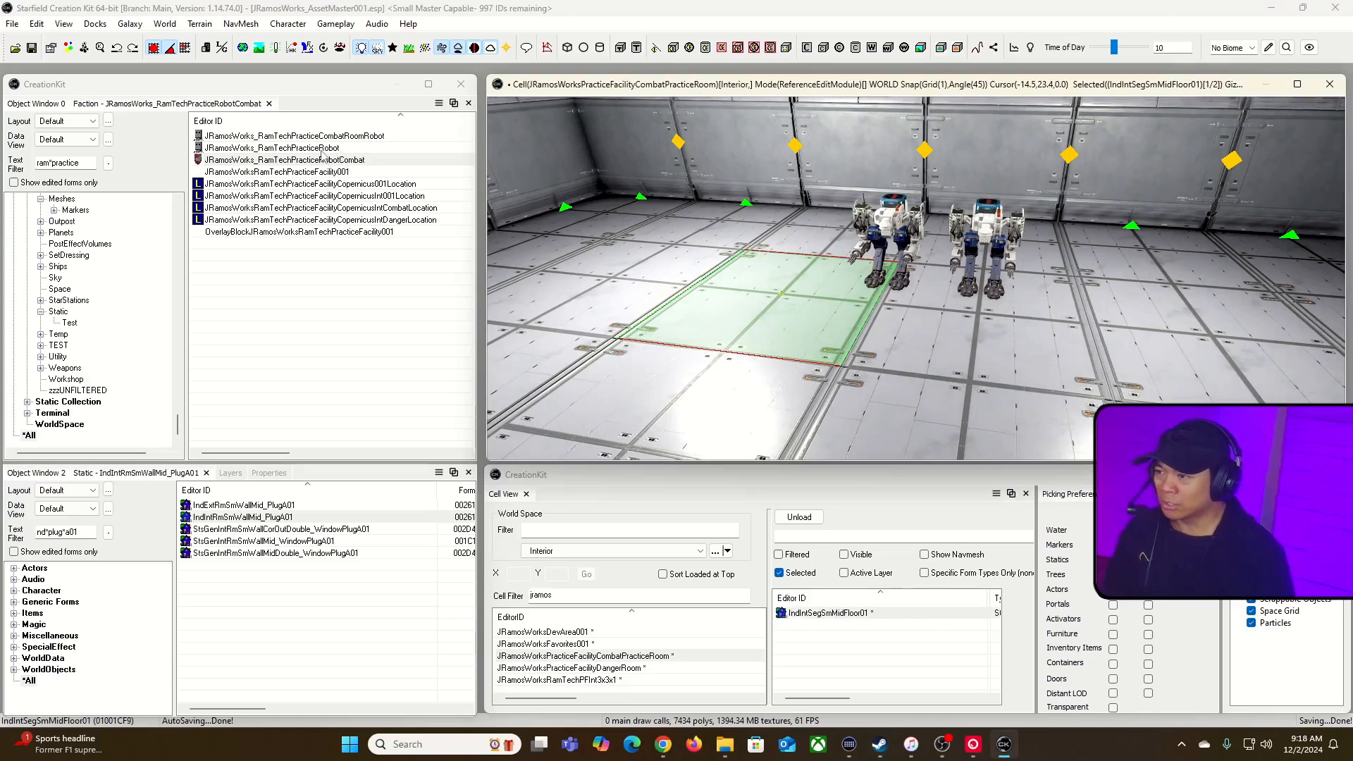
pyautogui.click(323, 148)
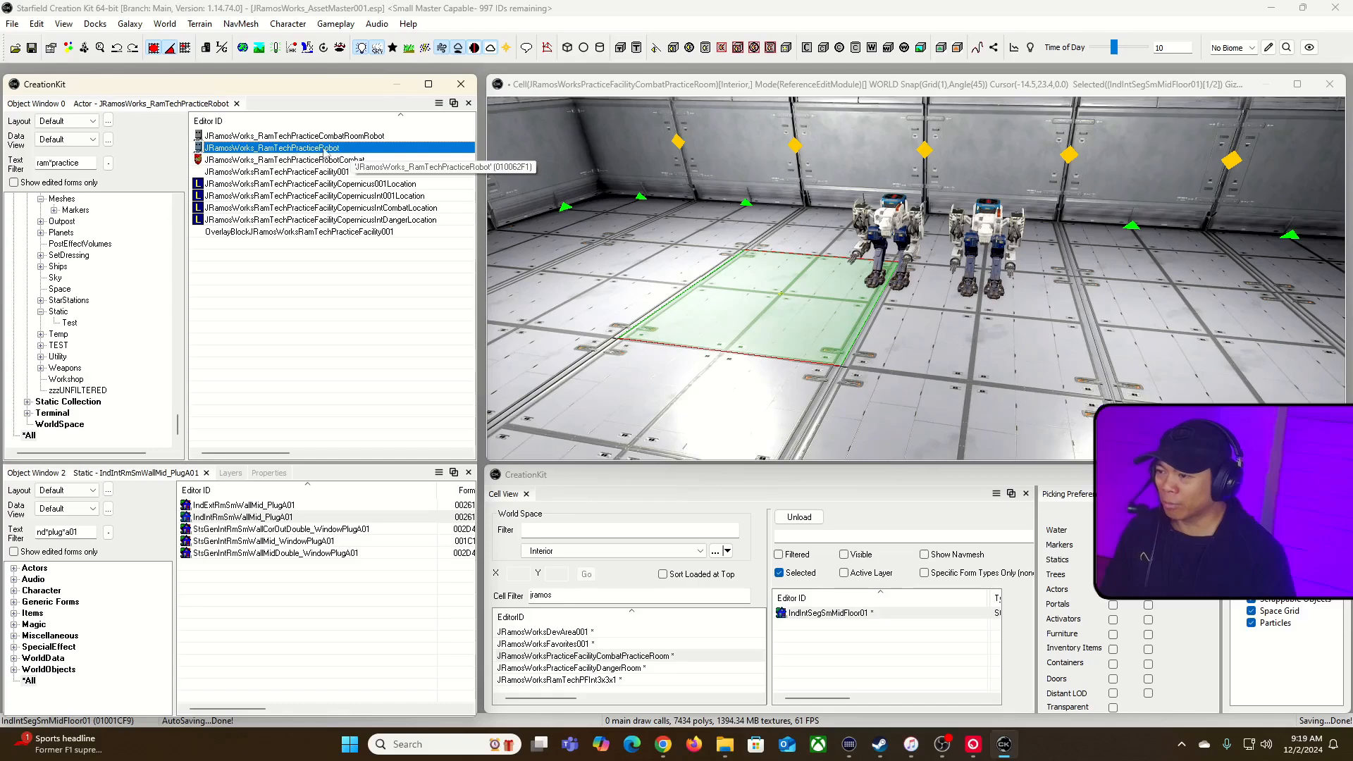
pyautogui.doubleClick(324, 149)
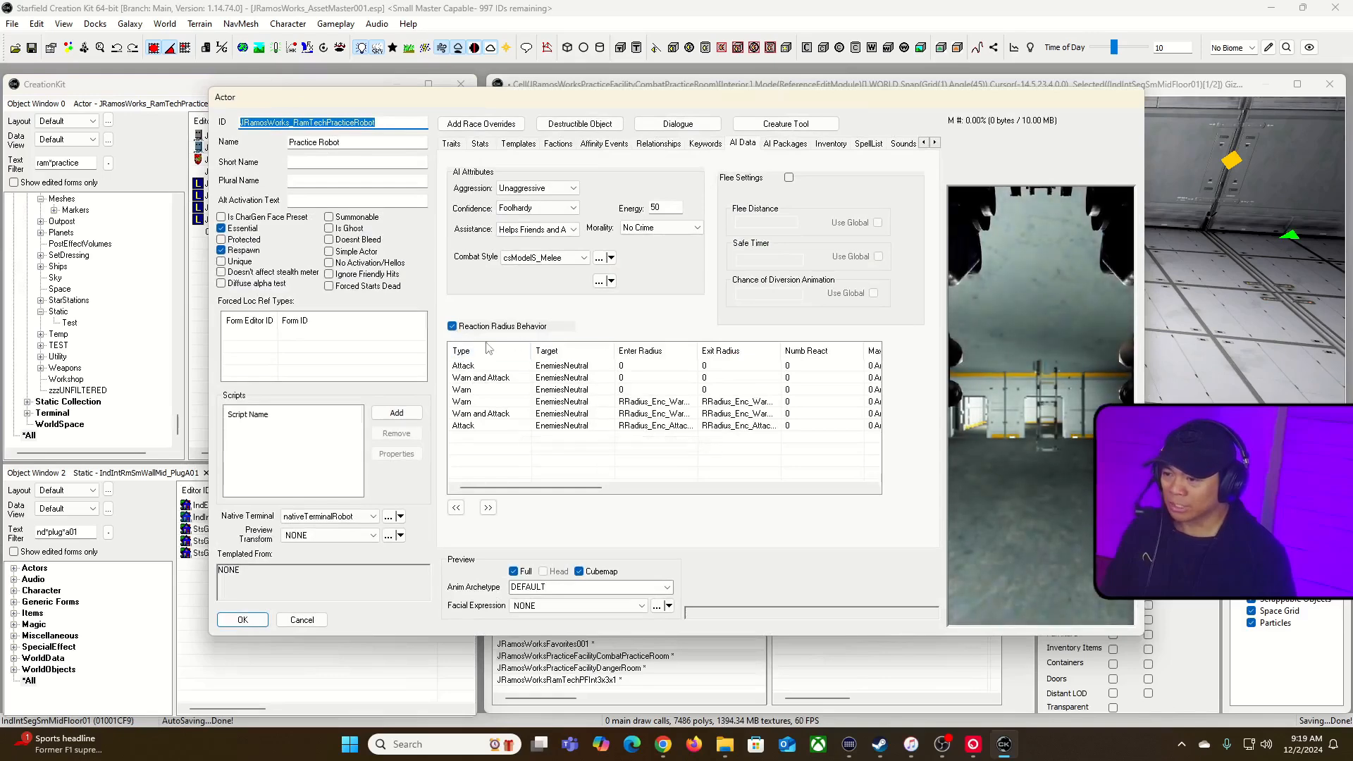
pyautogui.click(561, 380)
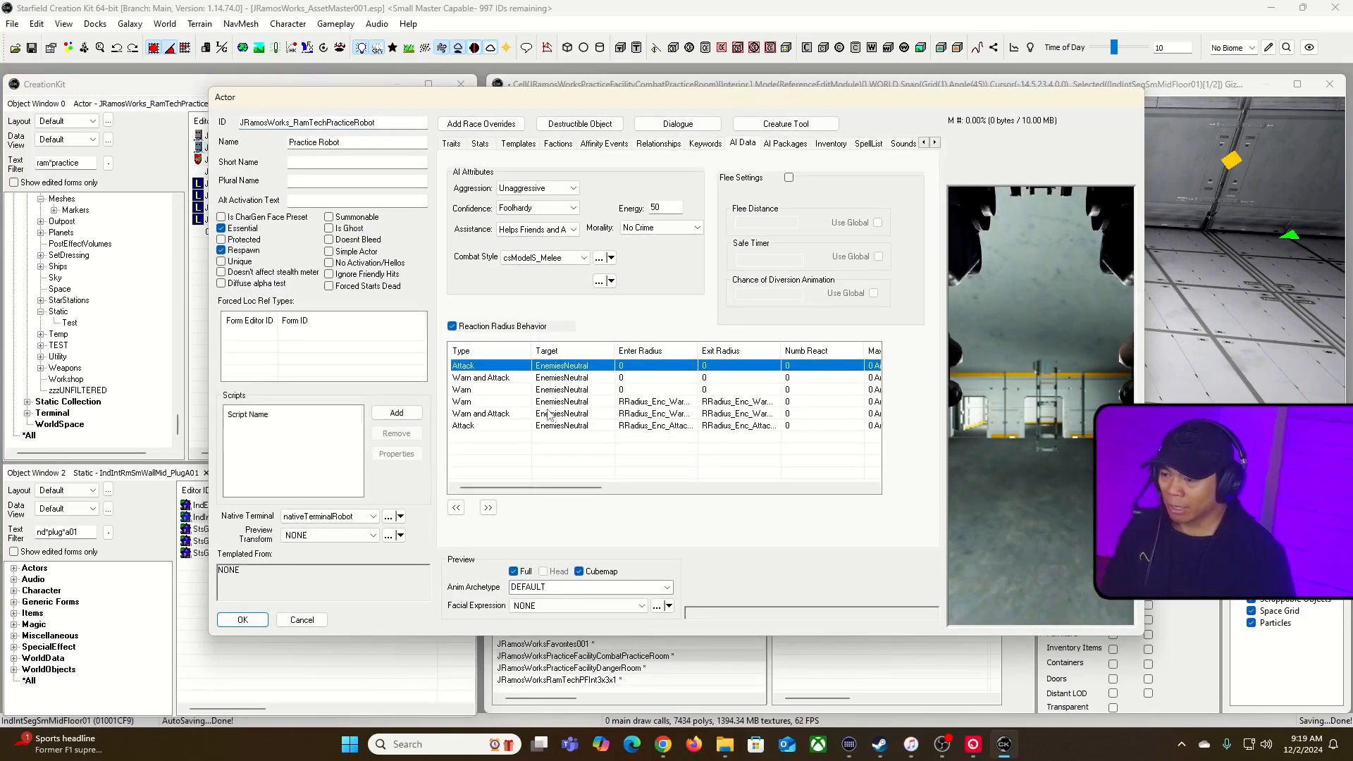
pyautogui.click(453, 326)
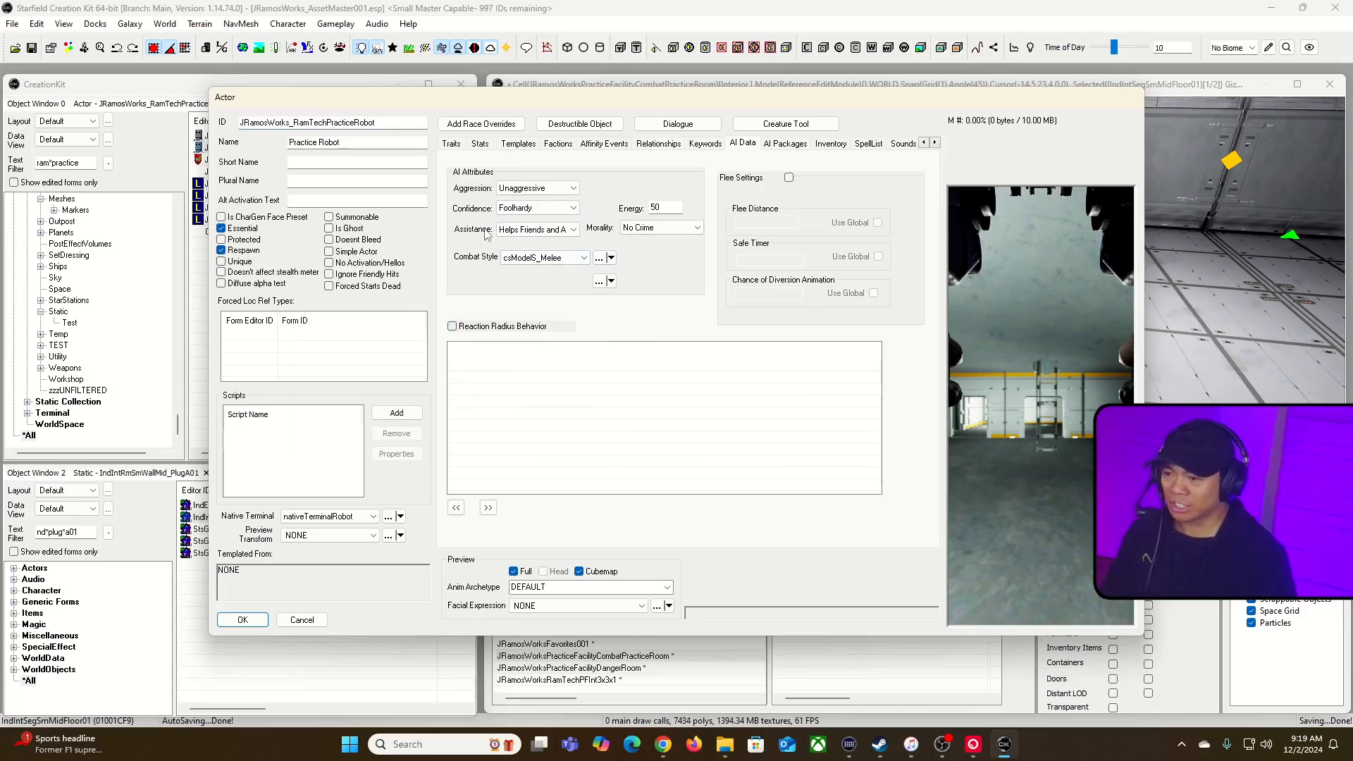
pyautogui.click(248, 623)
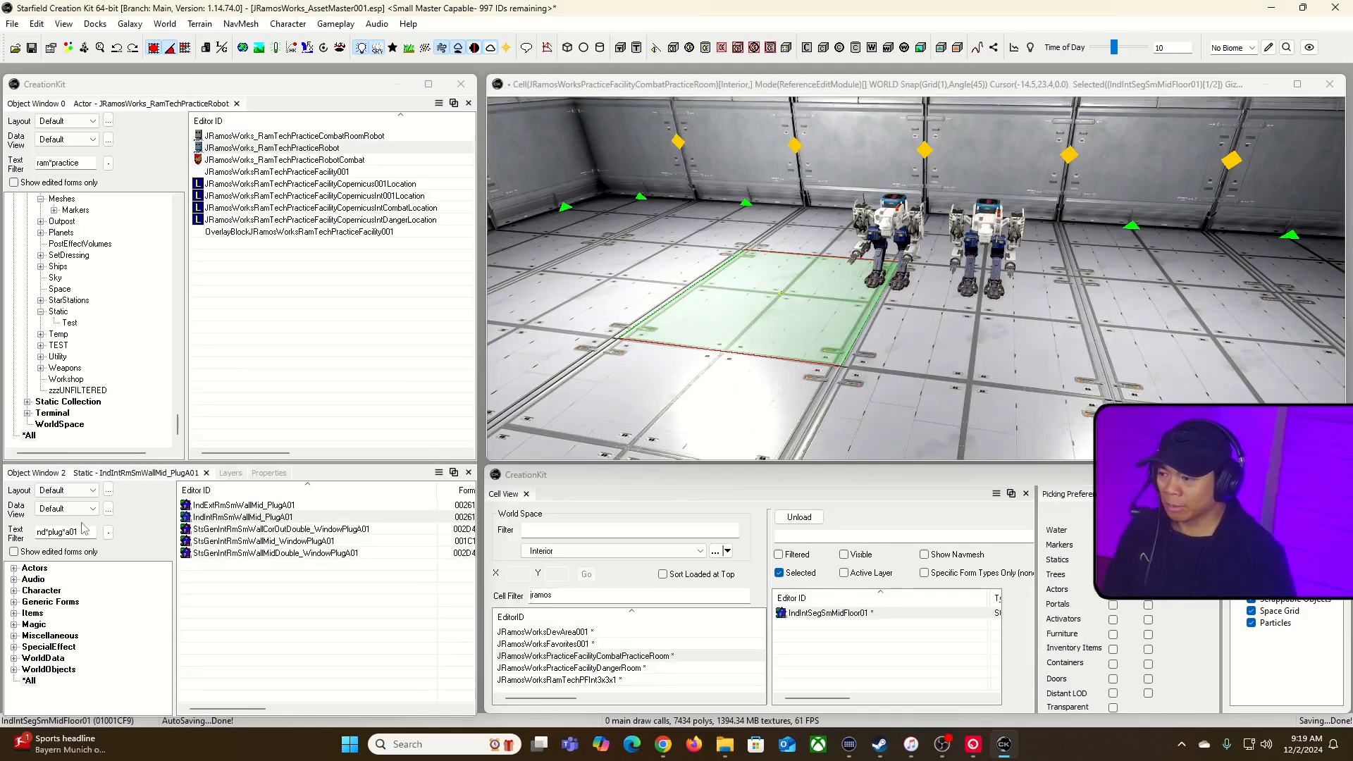
# - Filter the second object list by "jramo*npc" and review the AI data of the JRamosWorks_RamTechNPCSecurityInternal actor
pyautogui.moveTo(88, 532); pyautogui.dragTo(9, 525)
pyautogui.write('iramo')
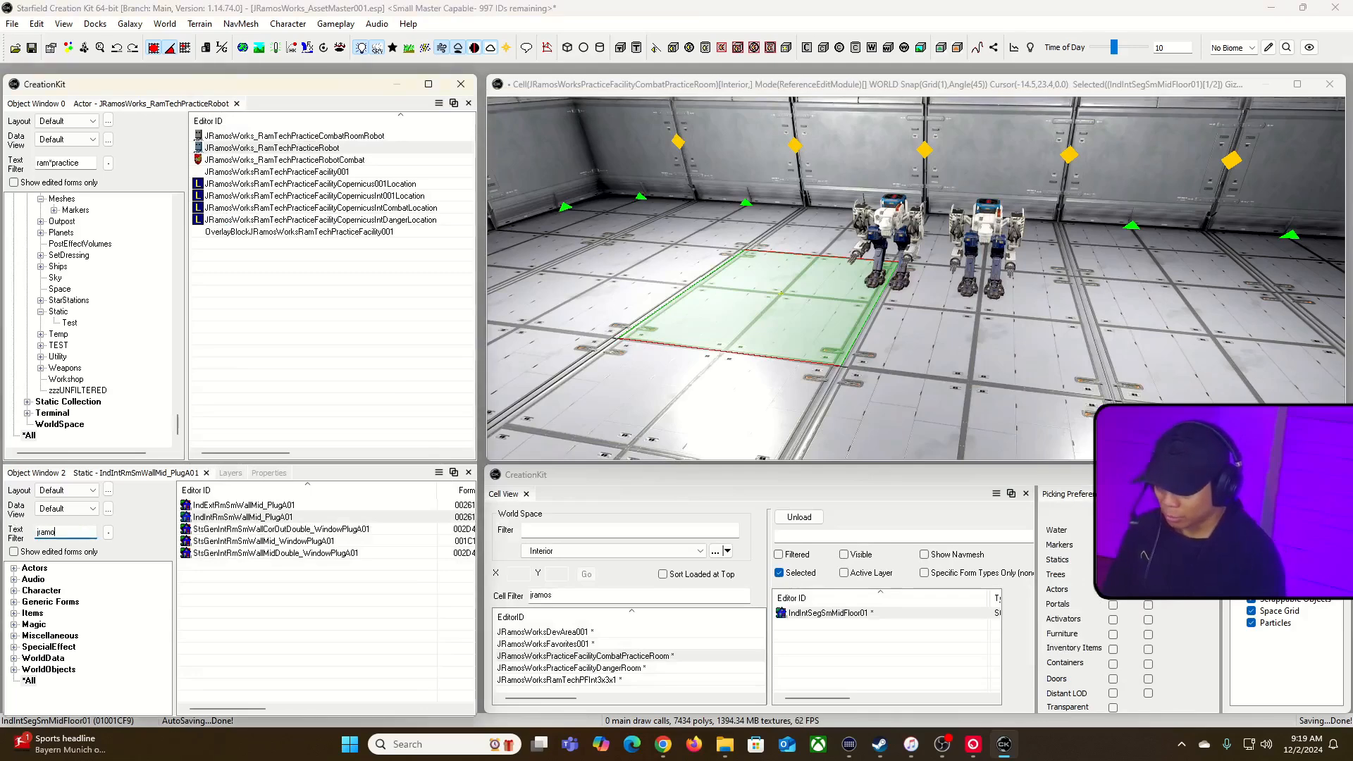
pyautogui.write('*npc')
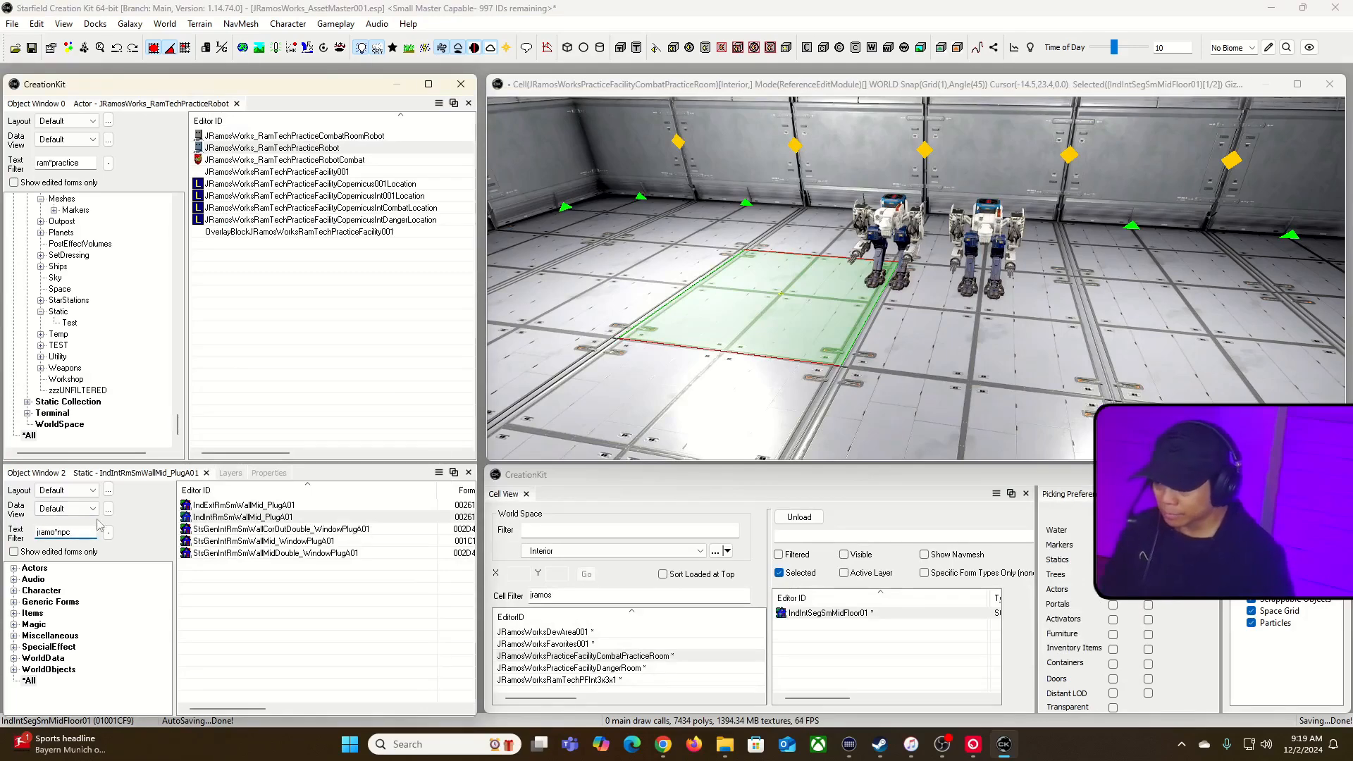
pyautogui.click(310, 554)
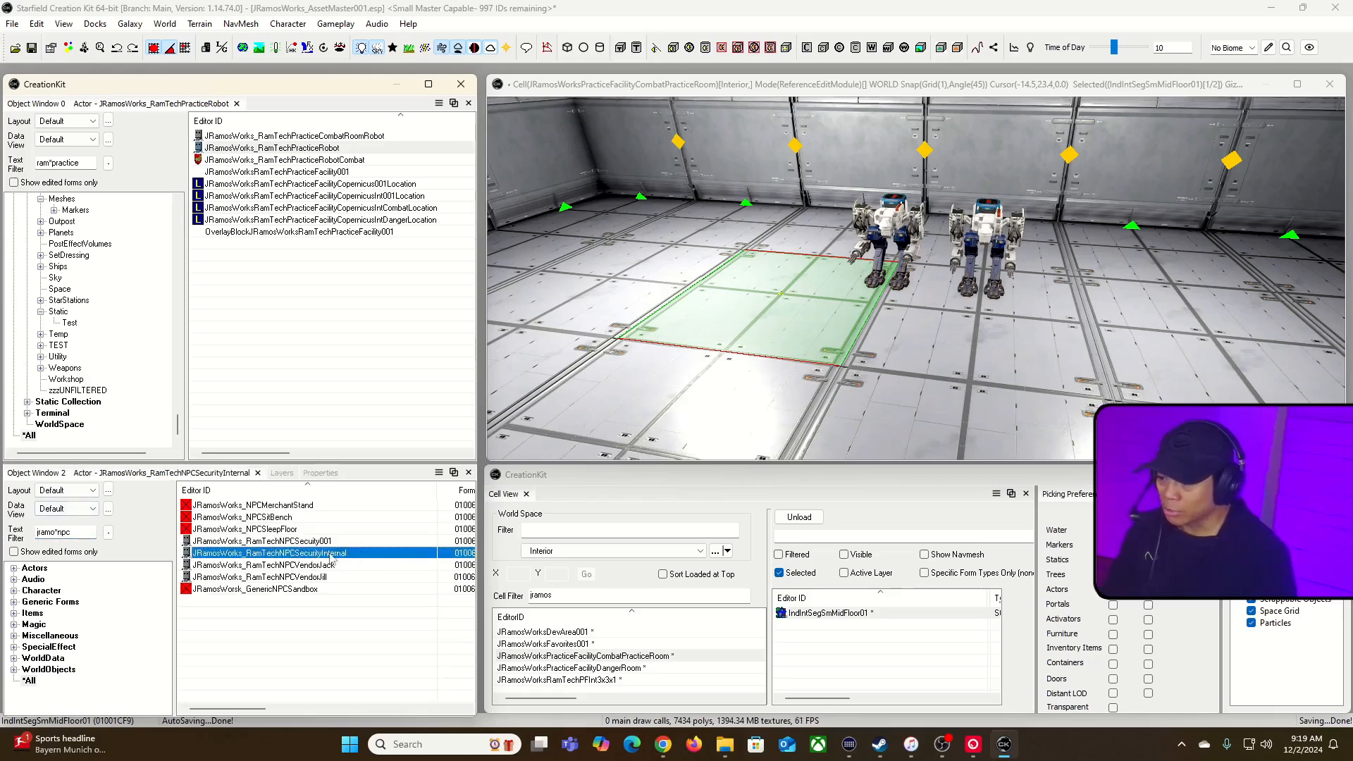
pyautogui.doubleClick(310, 553)
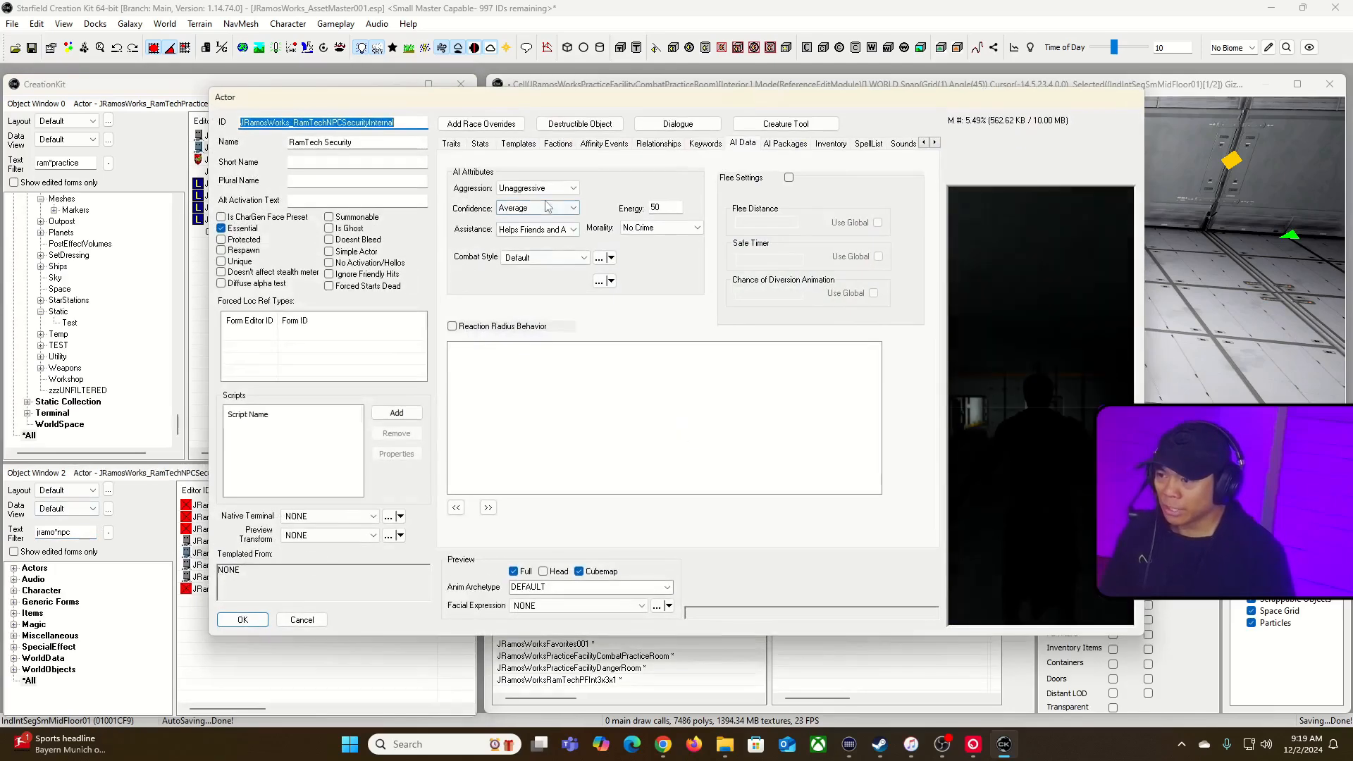
pyautogui.click(242, 620)
# - Place a JRamosWorks_RamTechNPCSecurityInternal actor in the combat room and position it in front of the two robots
pyautogui.moveTo(308, 556); pyautogui.dragTo(862, 441)
pyautogui.scroll(-2, 862, 430)
pyautogui.moveTo(867, 417); pyautogui.dragTo(818, 391, button='middle')
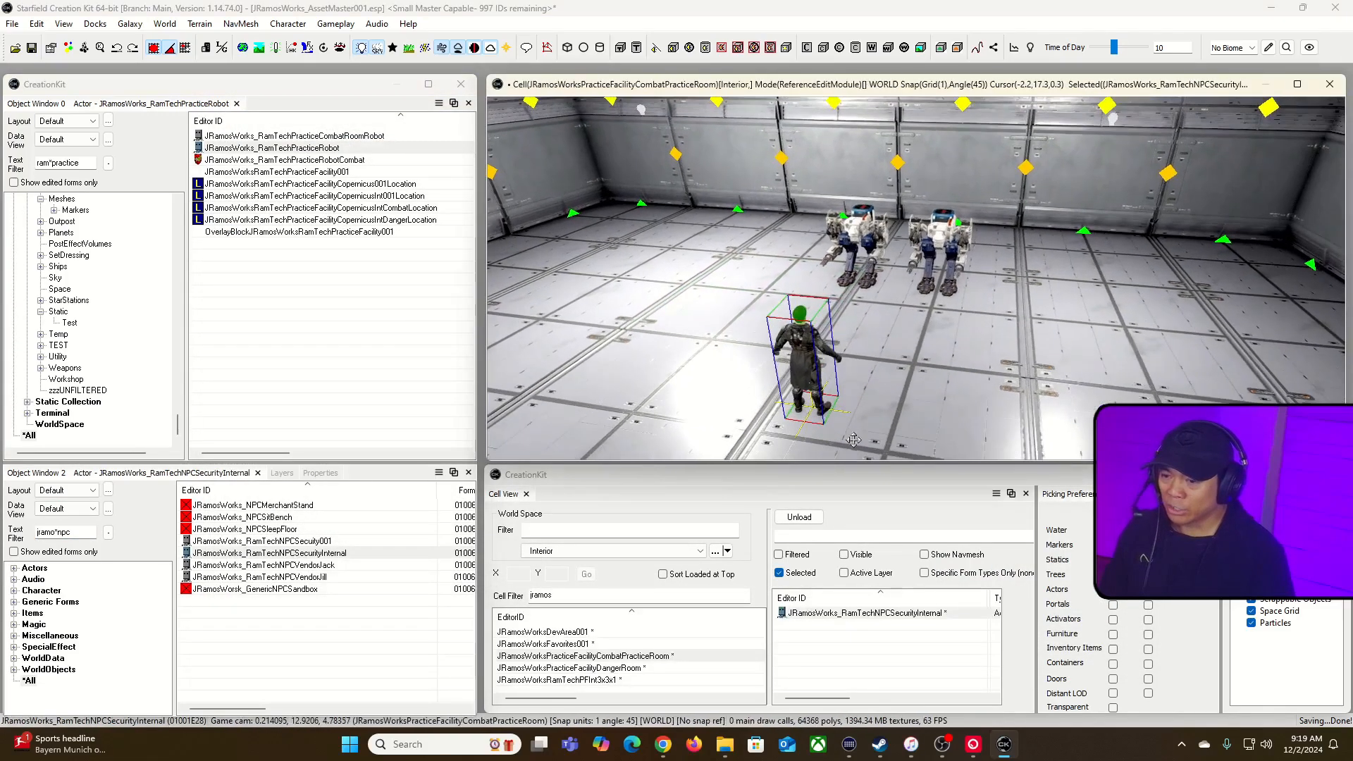
pyautogui.moveTo(805, 380); pyautogui.dragTo(858, 330)
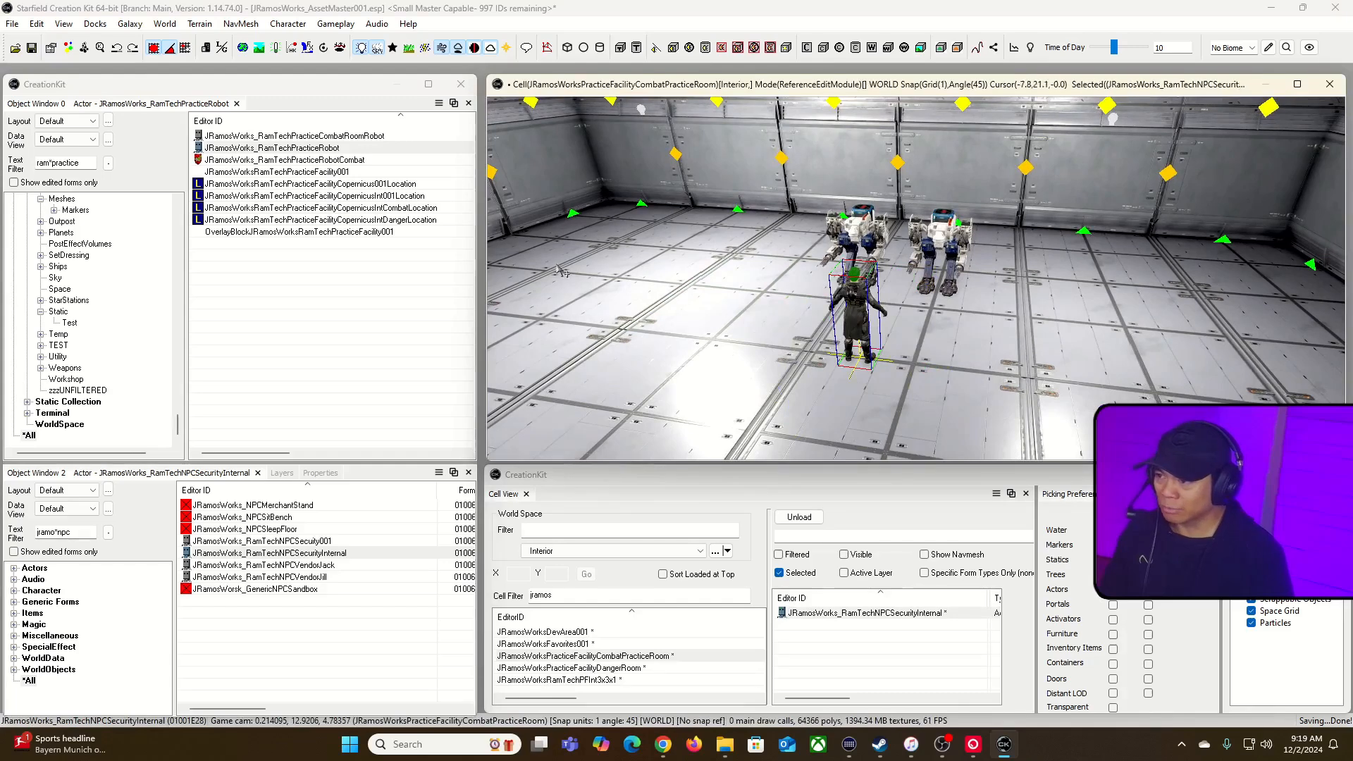
# - Review the ownership faction and other settings of the JRamosWorksRamTechPracticeFacilityCopernicusIntCombatLocation location
pyautogui.click(473, 208)
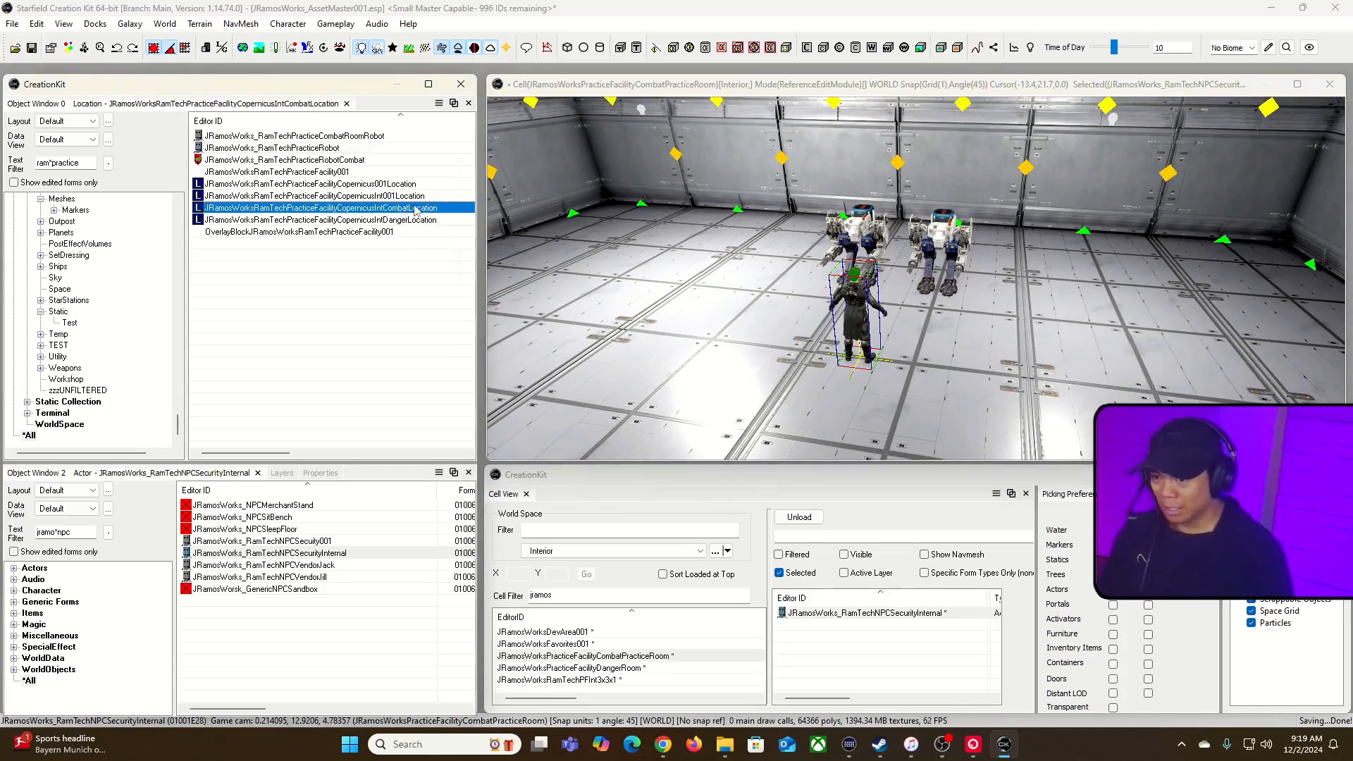
pyautogui.doubleClick(853, 340)
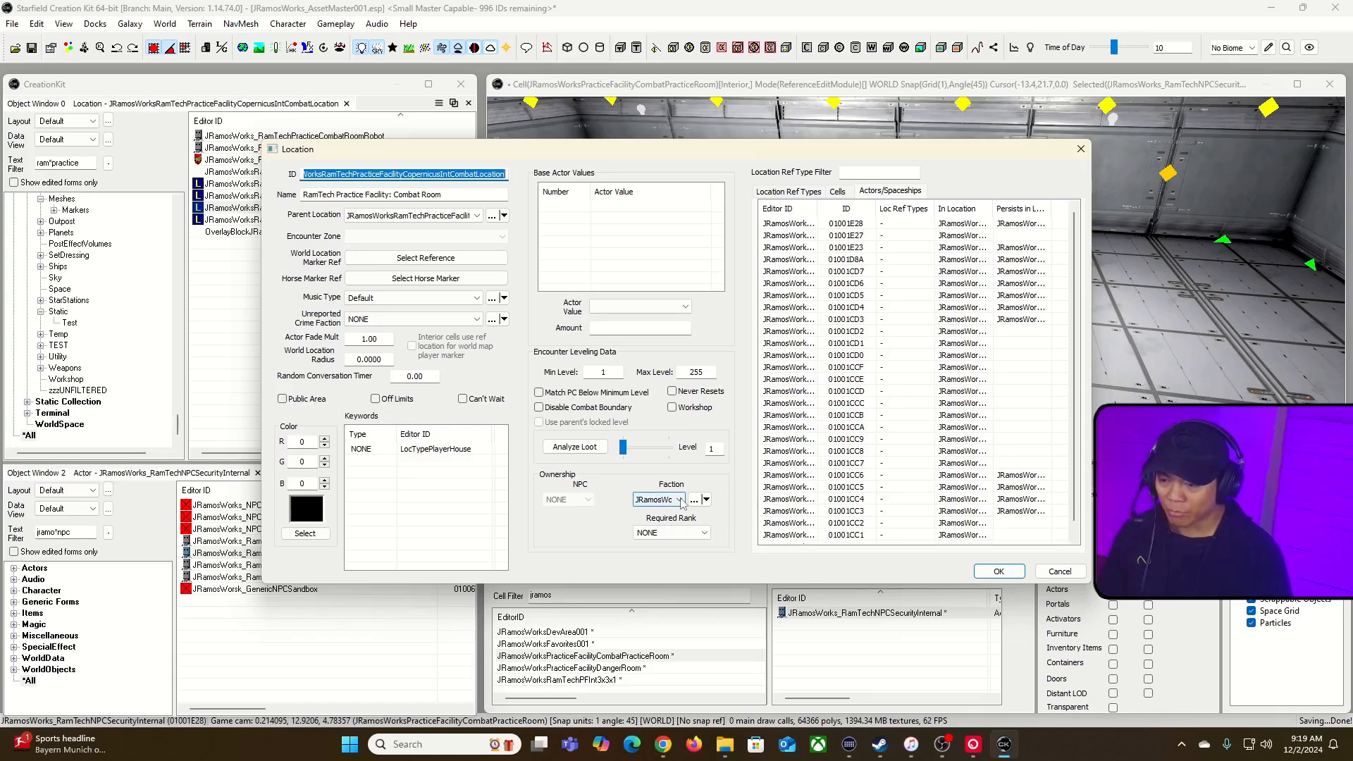
pyautogui.click(998, 570)
pyautogui.click(860, 97)
pyautogui.moveTo(860, 100)
pyautogui.mouseDown(button='middle')
pyautogui.moveTo(916, 100)
pyautogui.moveTo(861, 103)
pyautogui.mouseUp(button='middle')
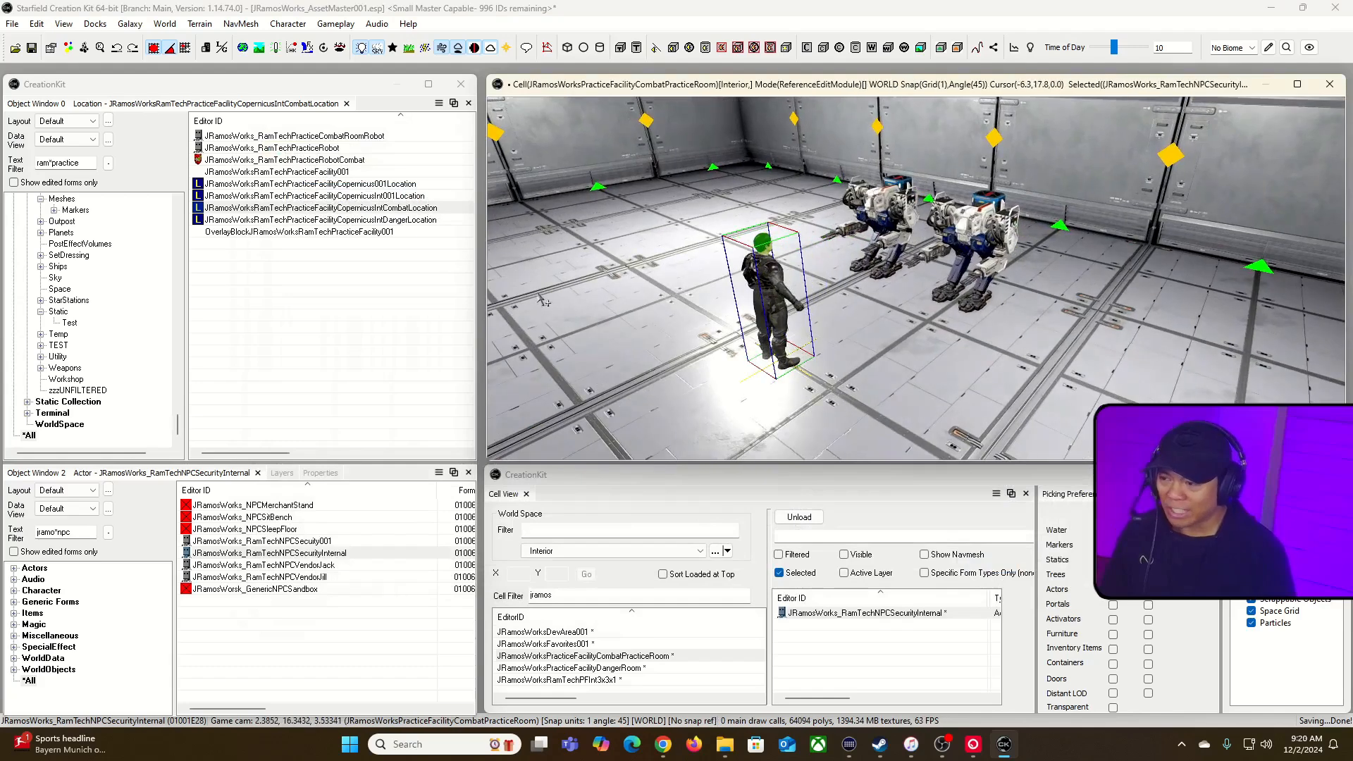
pyautogui.click(390, 209)
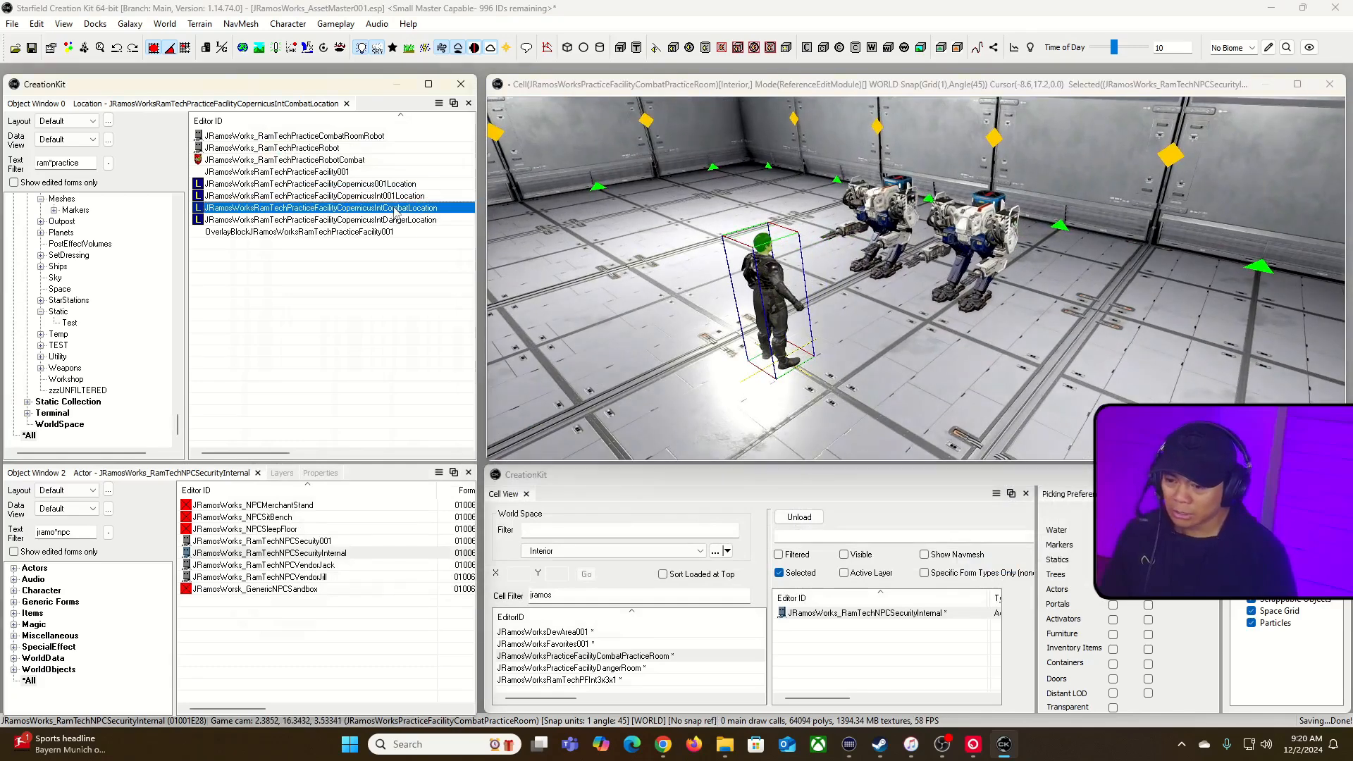
pyautogui.doubleClick(395, 212)
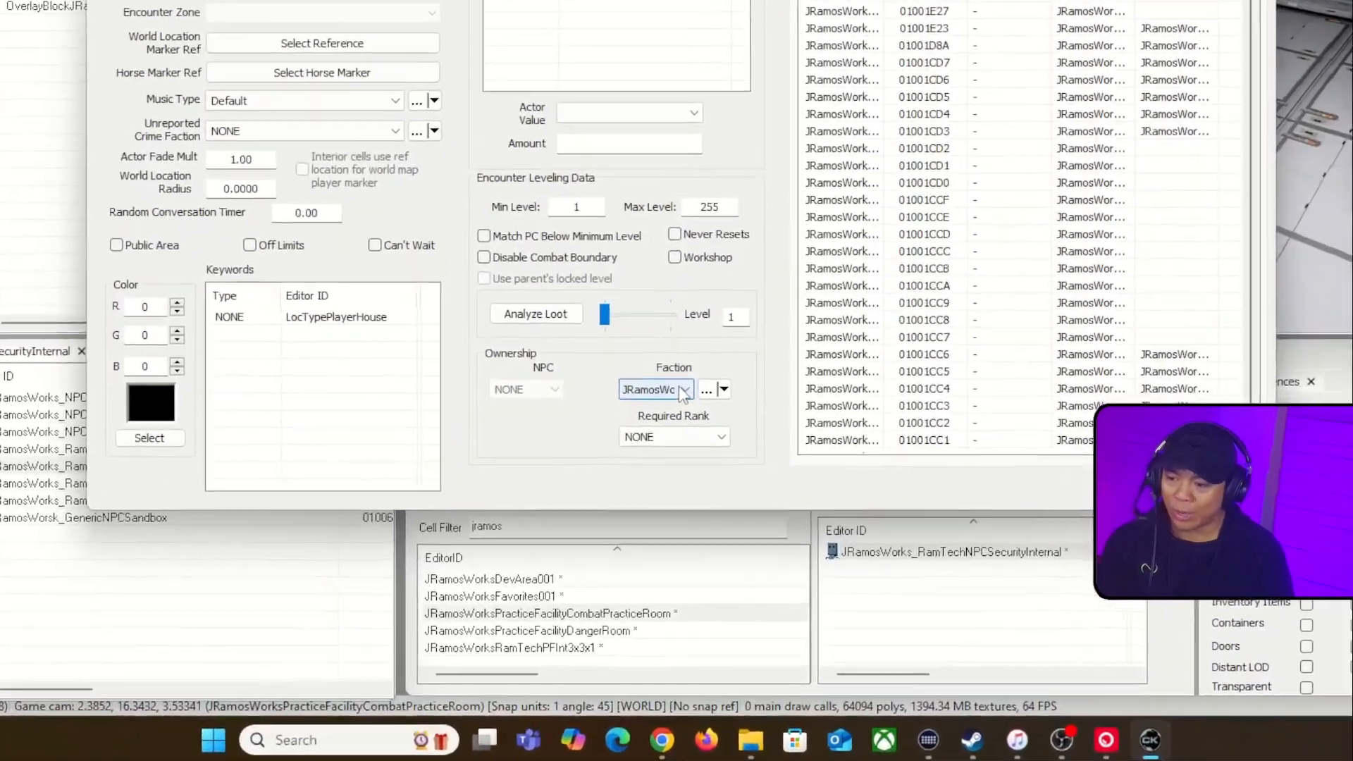
pyautogui.click(676, 502)
pyautogui.click(682, 388)
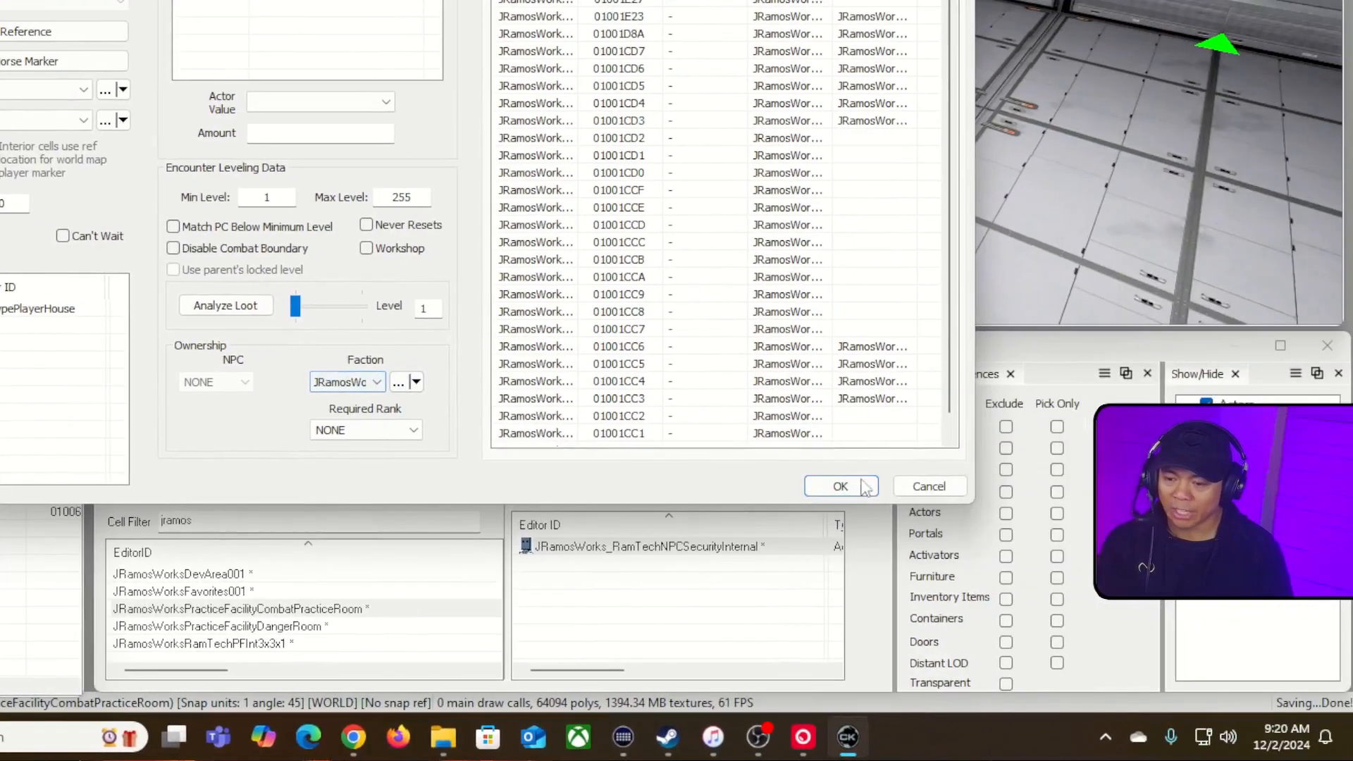
pyautogui.click(1220, 487)
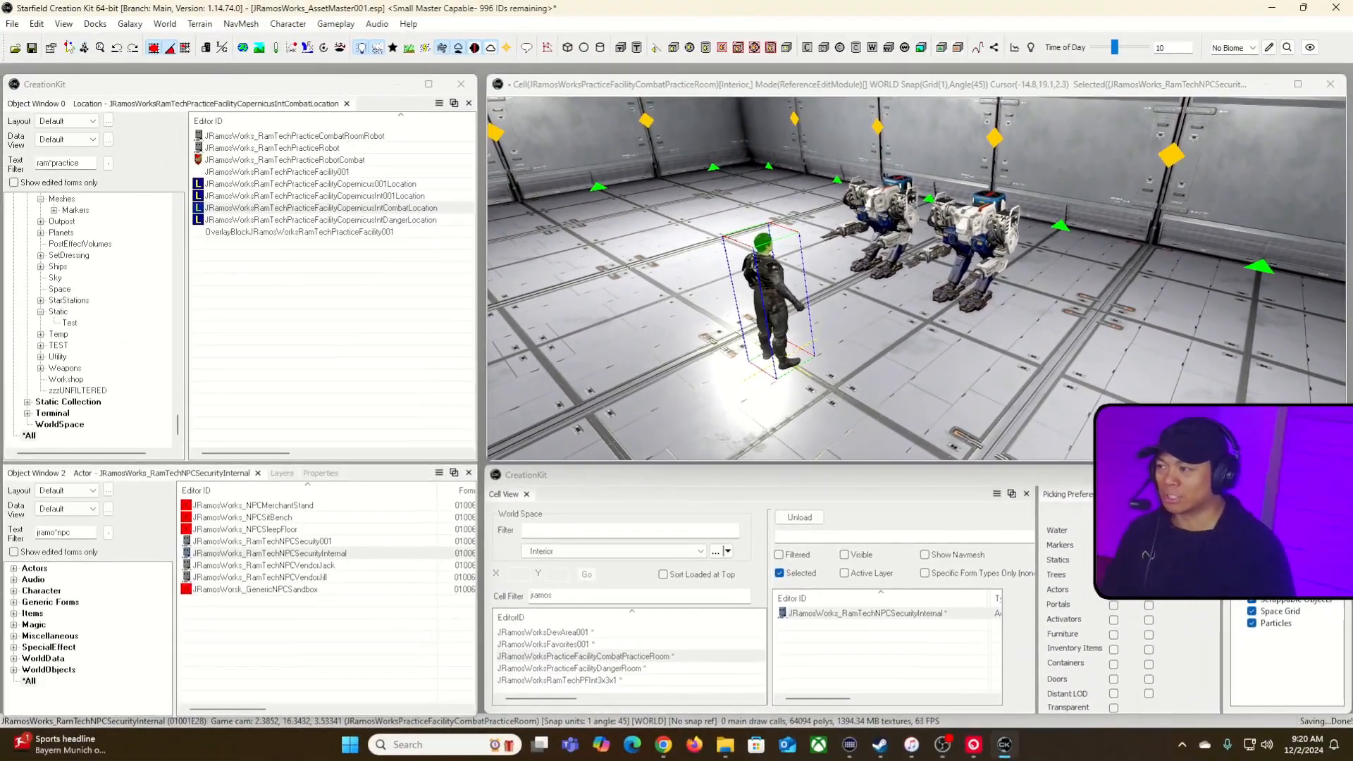
# - Save the plugin, switch to Steam and launch Starfield
pyautogui.click(34, 50)
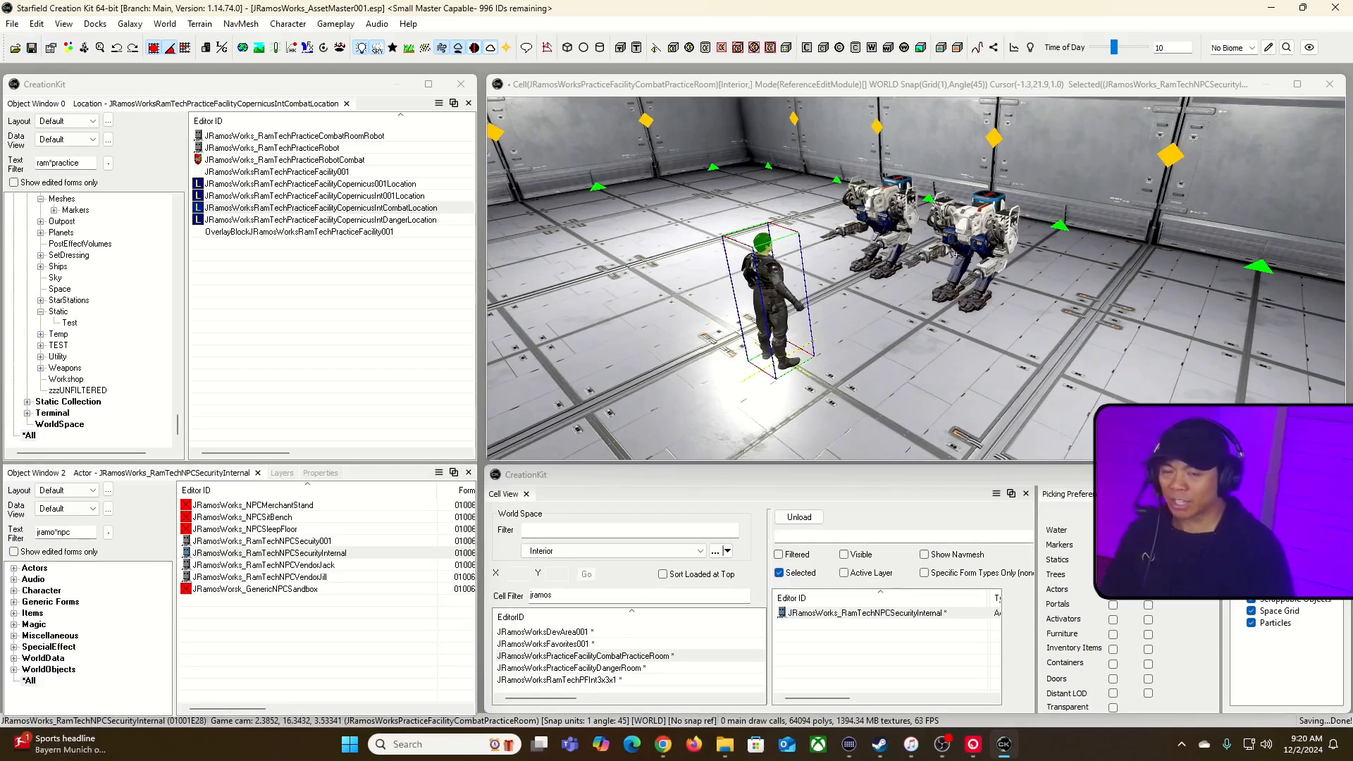
pyautogui.hotkey('alt', 'Tab')
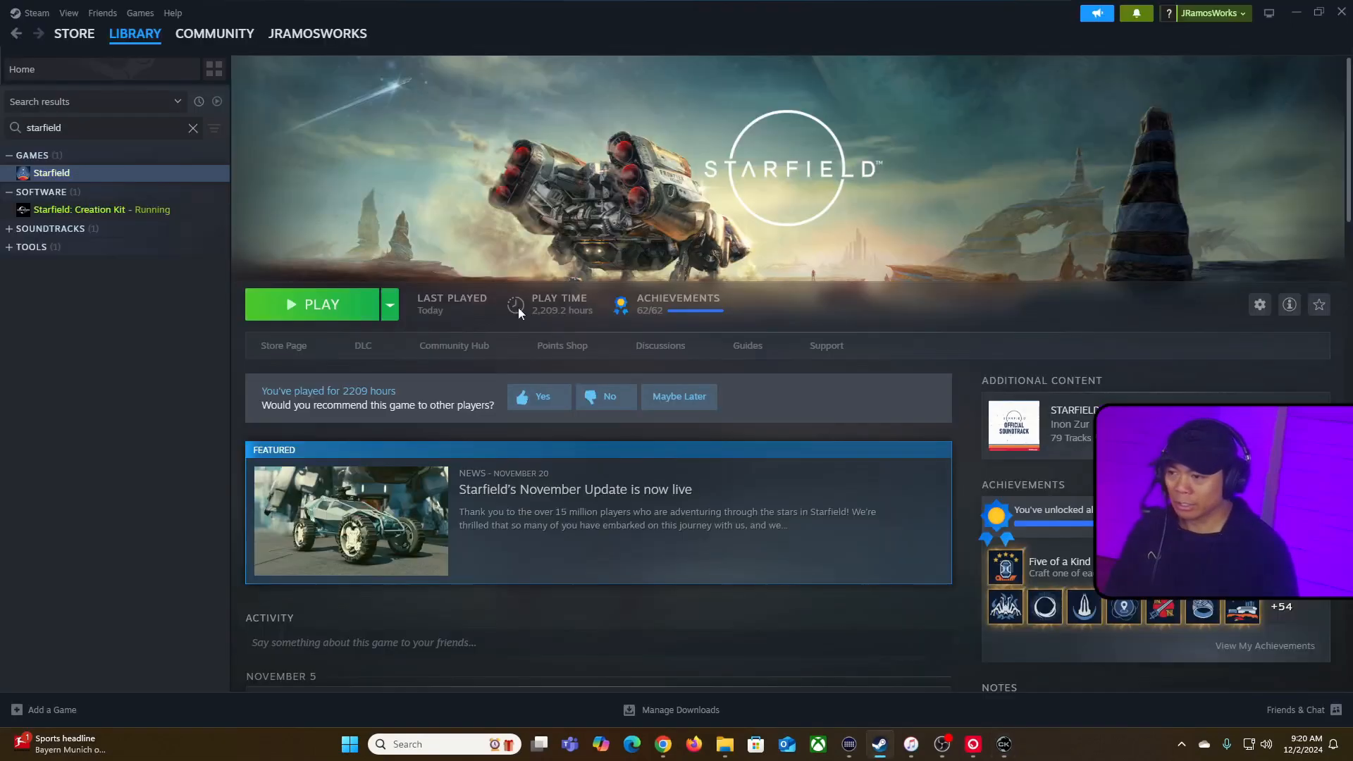
pyautogui.hotkey('alt', 'Tab')
pyautogui.hotkey('alt', 'Tab')
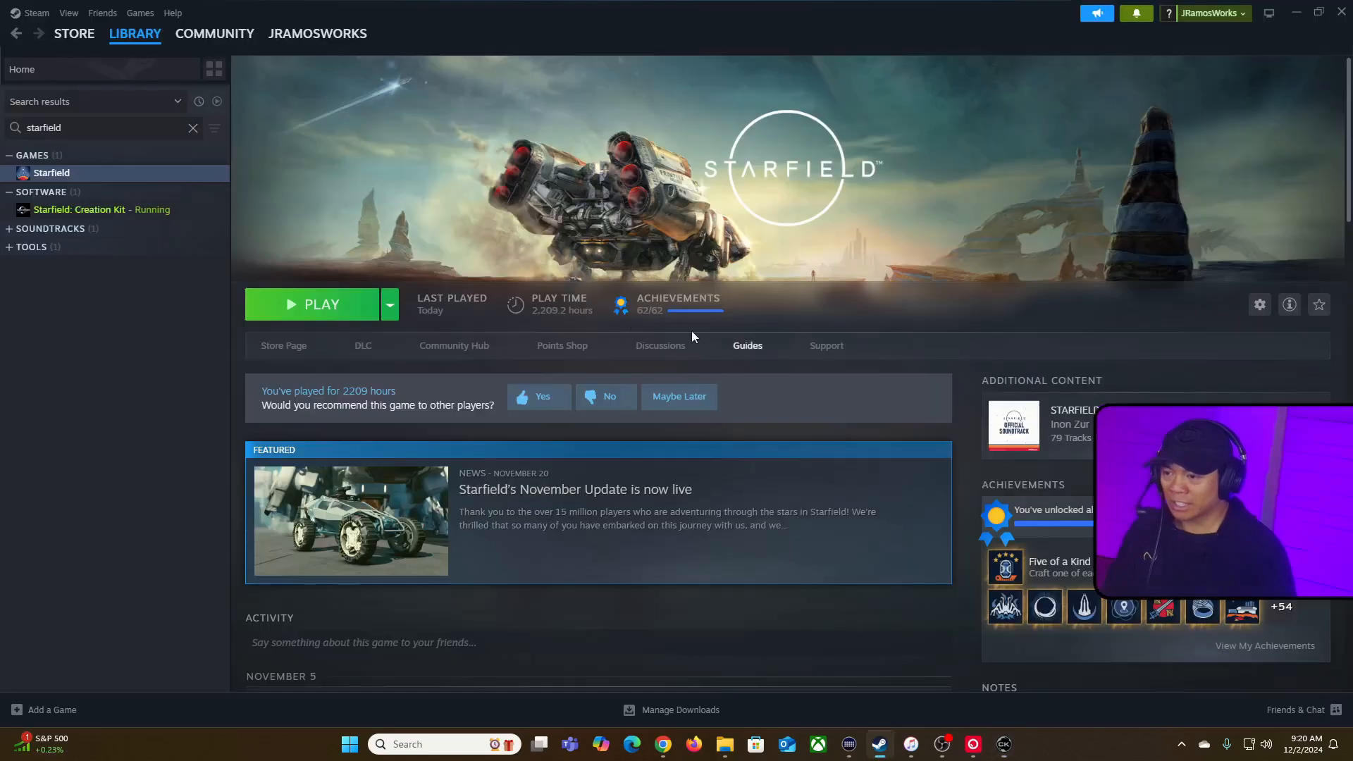
pyautogui.click(333, 308)
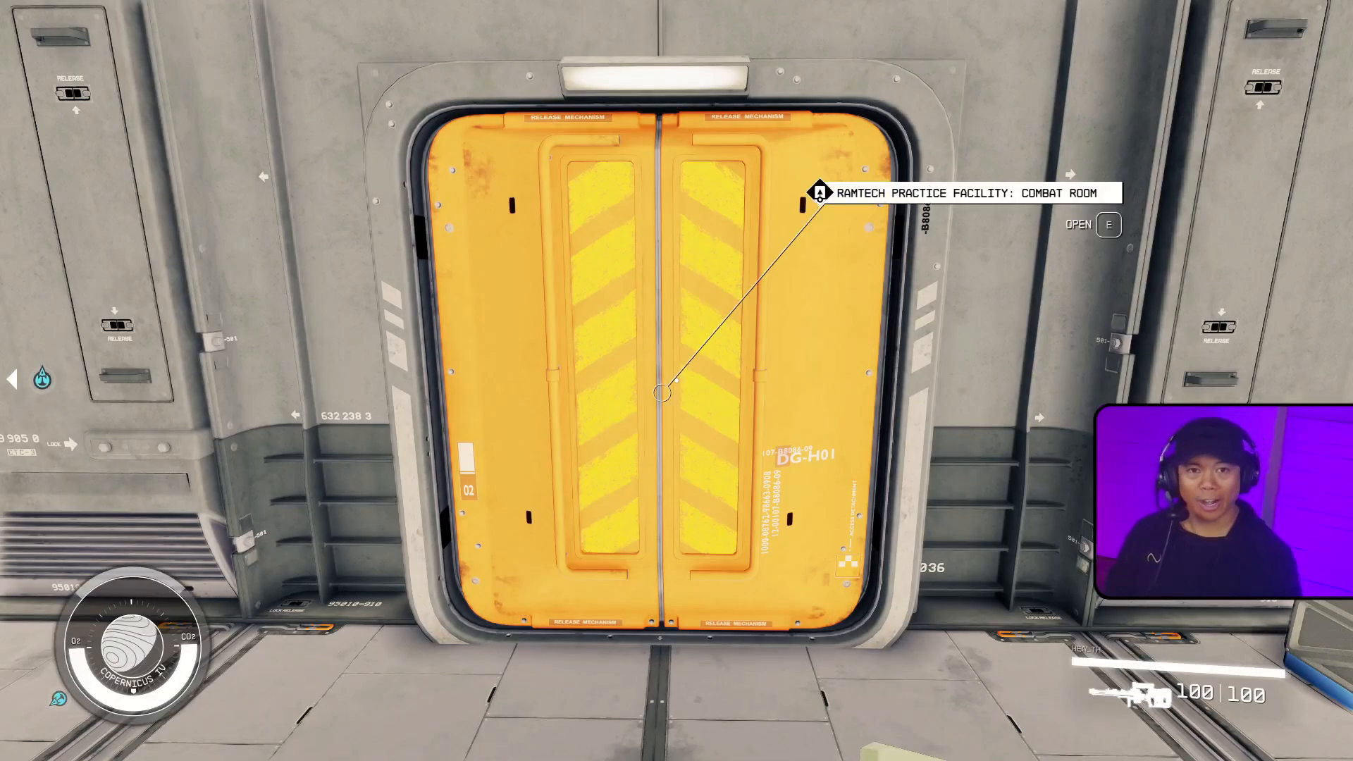
# - Enter the RamTech Practice Facility: Combat Room and watch how the security NPC and the practice robots react to each other
pyautogui.press('e')
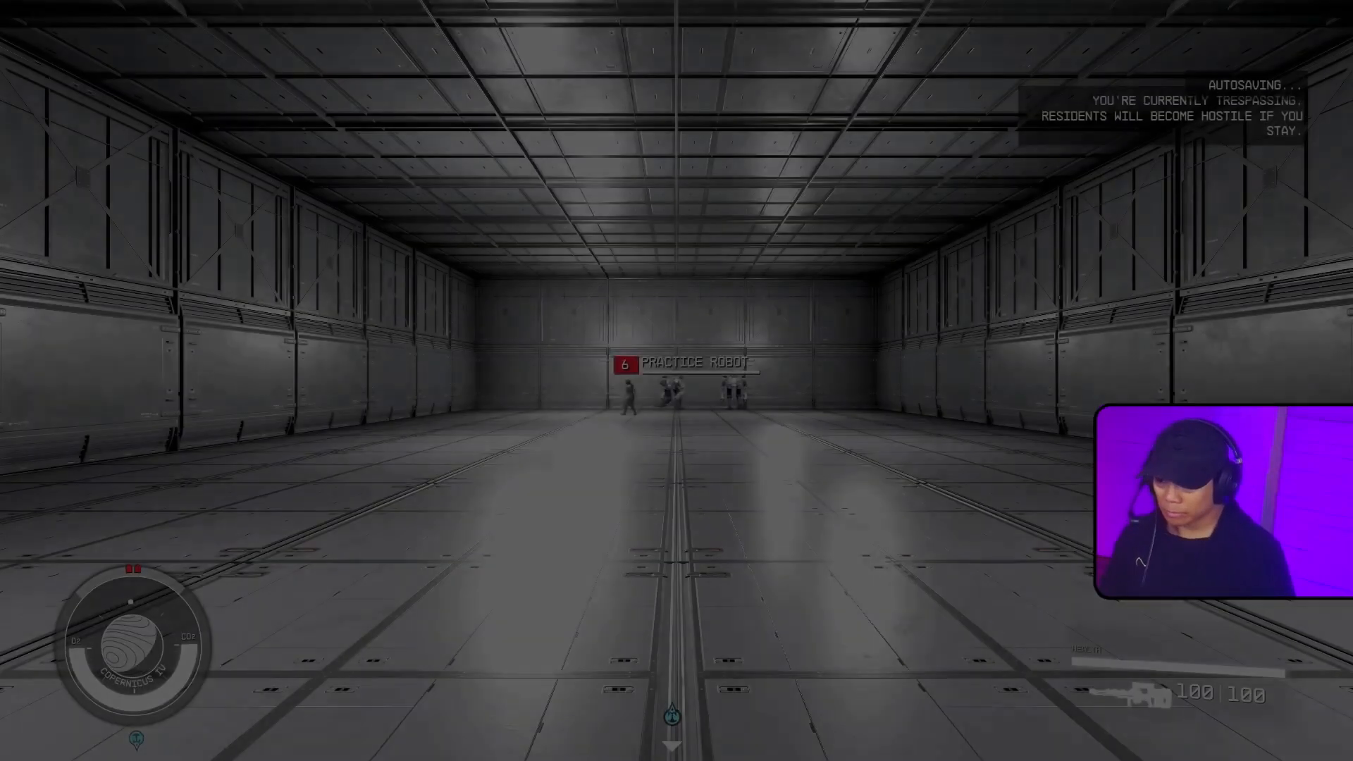
pyautogui.press('d')
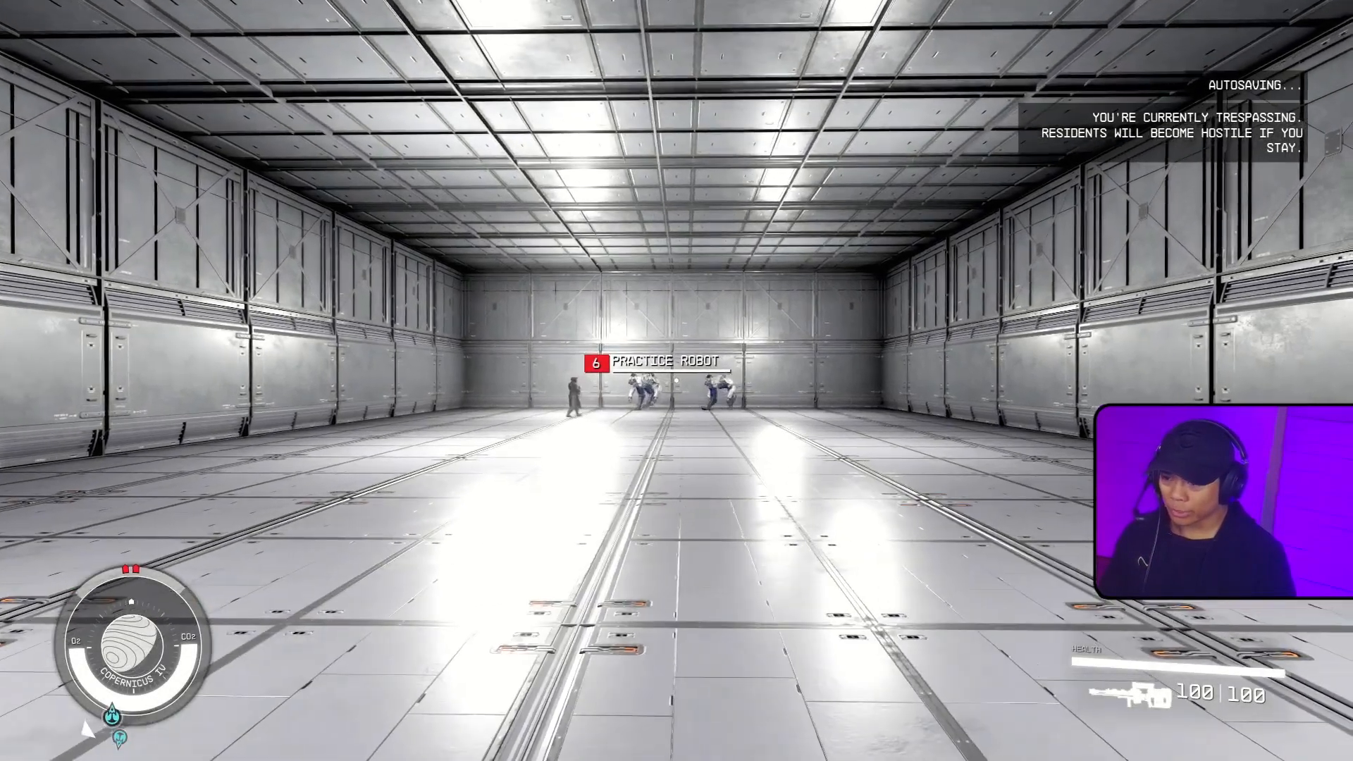
pyautogui.press('s')
pyautogui.press('w')
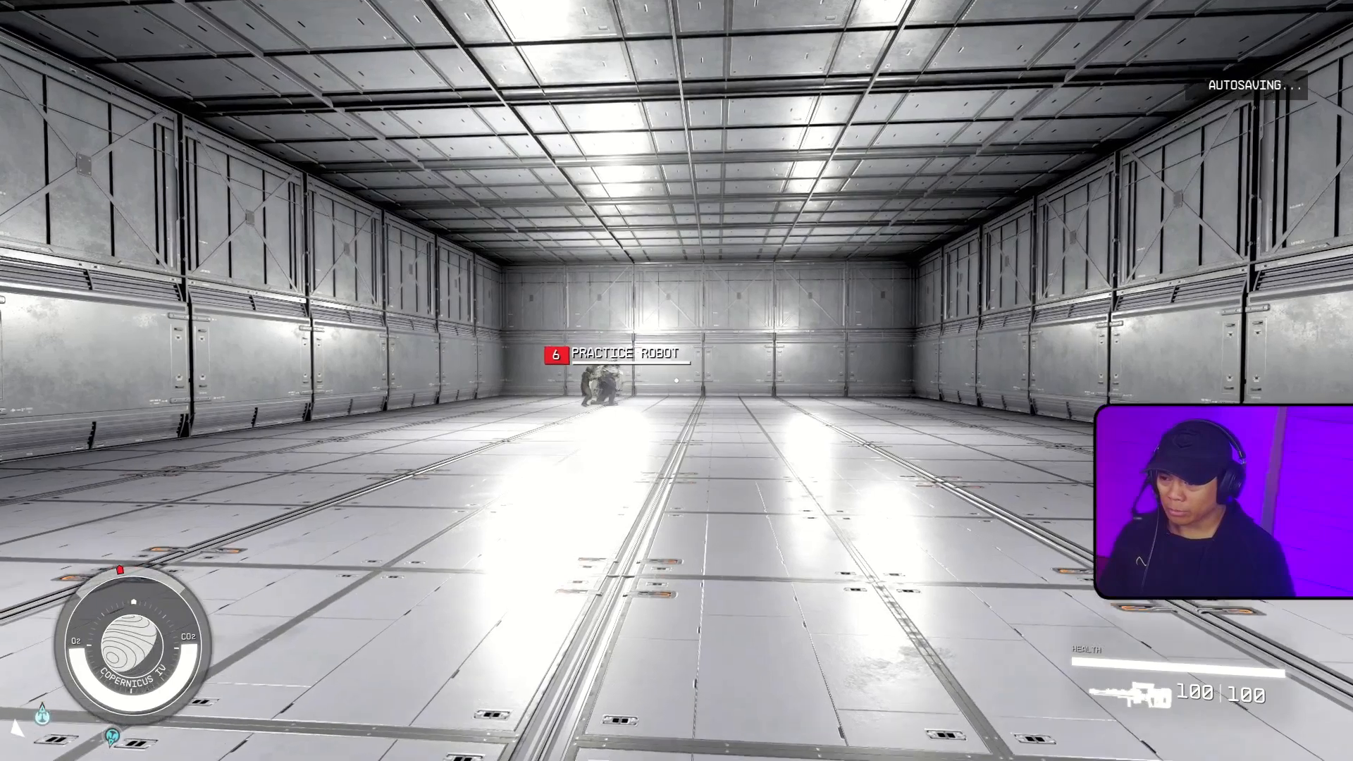
pyautogui.press('d')
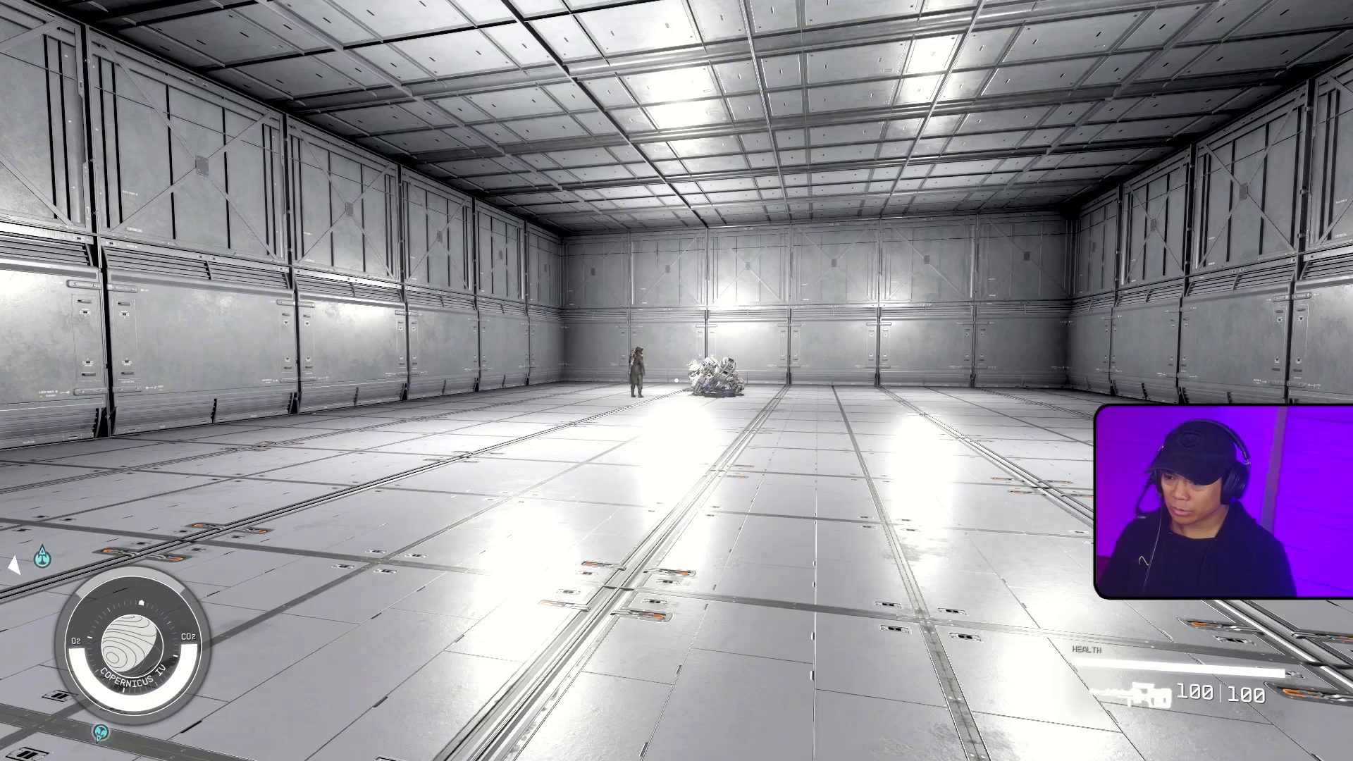
pyautogui.press('w')
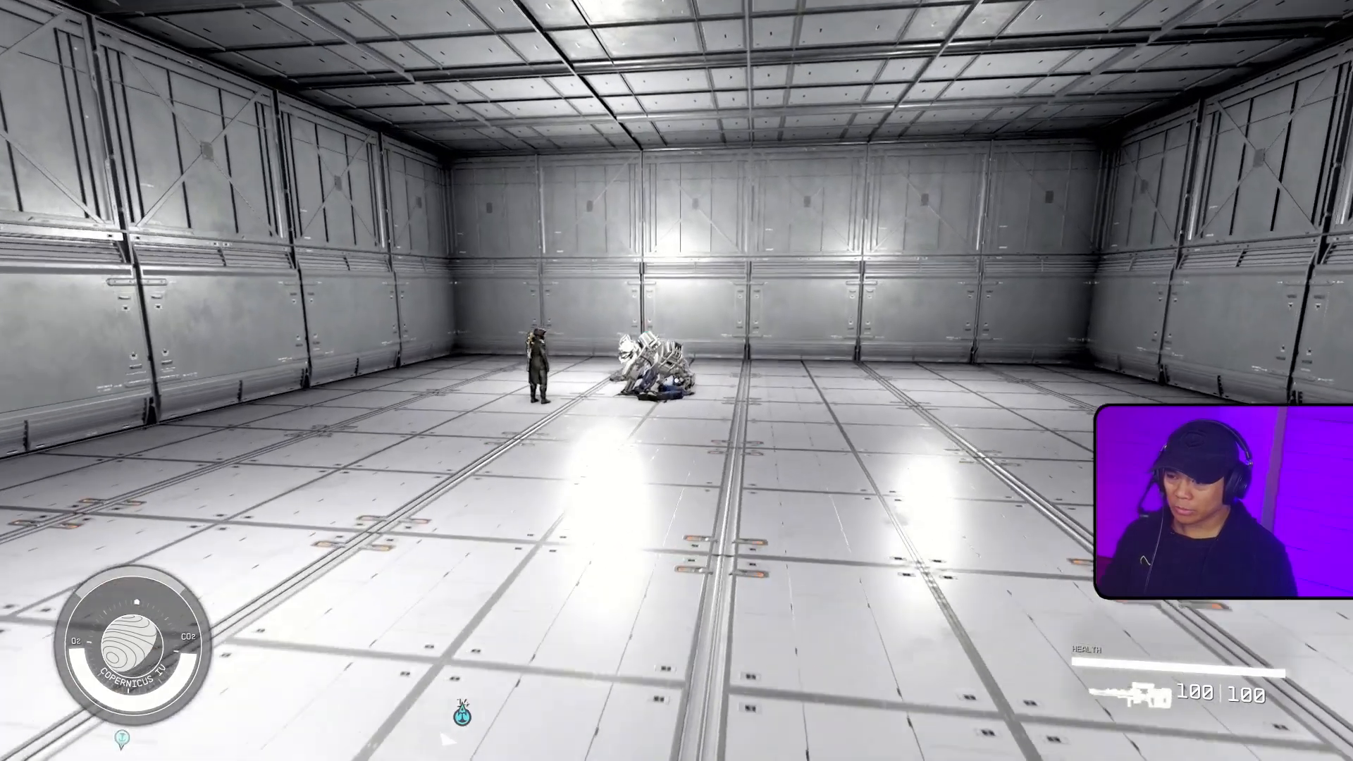
# - Approach the RamTech Security NPC and the practice robots, examine their condition and look back from across the room
pyautogui.press('w')
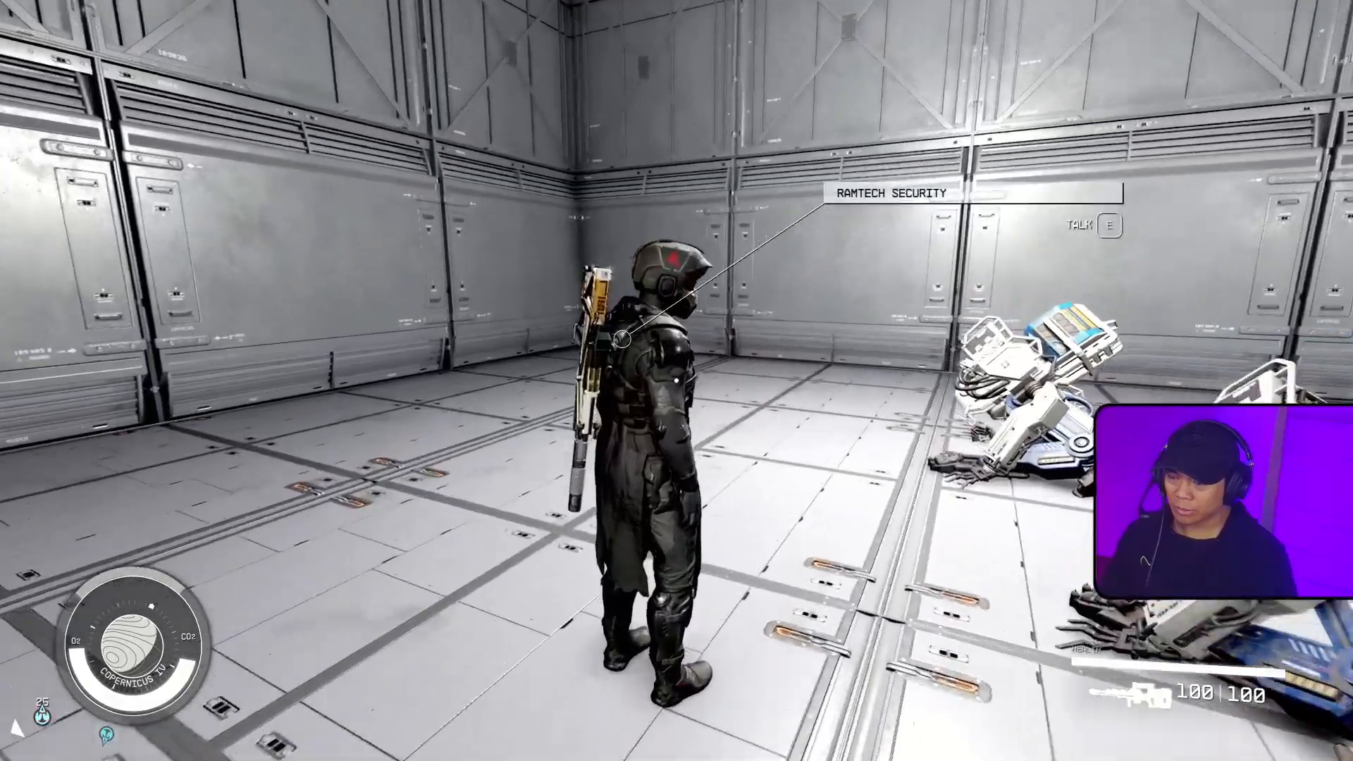
pyautogui.press('w')
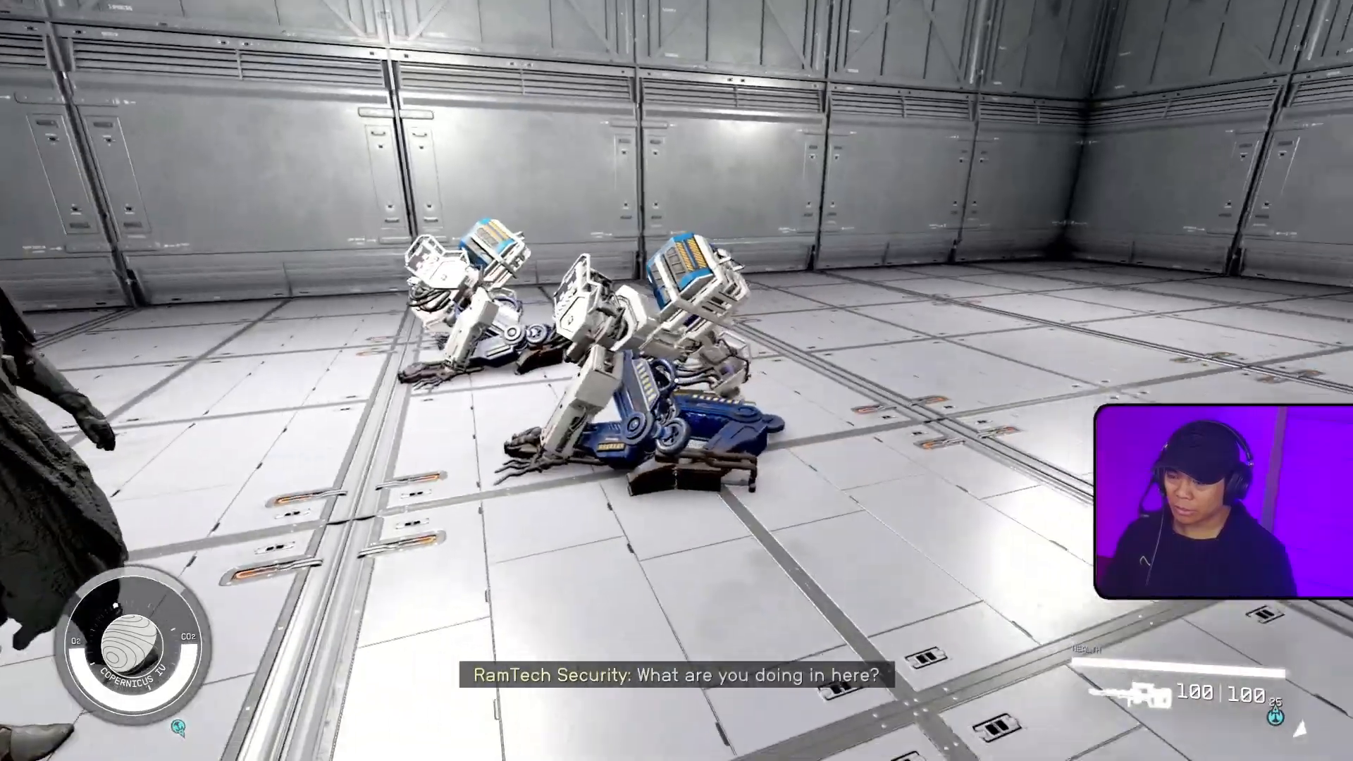
pyautogui.press('w')
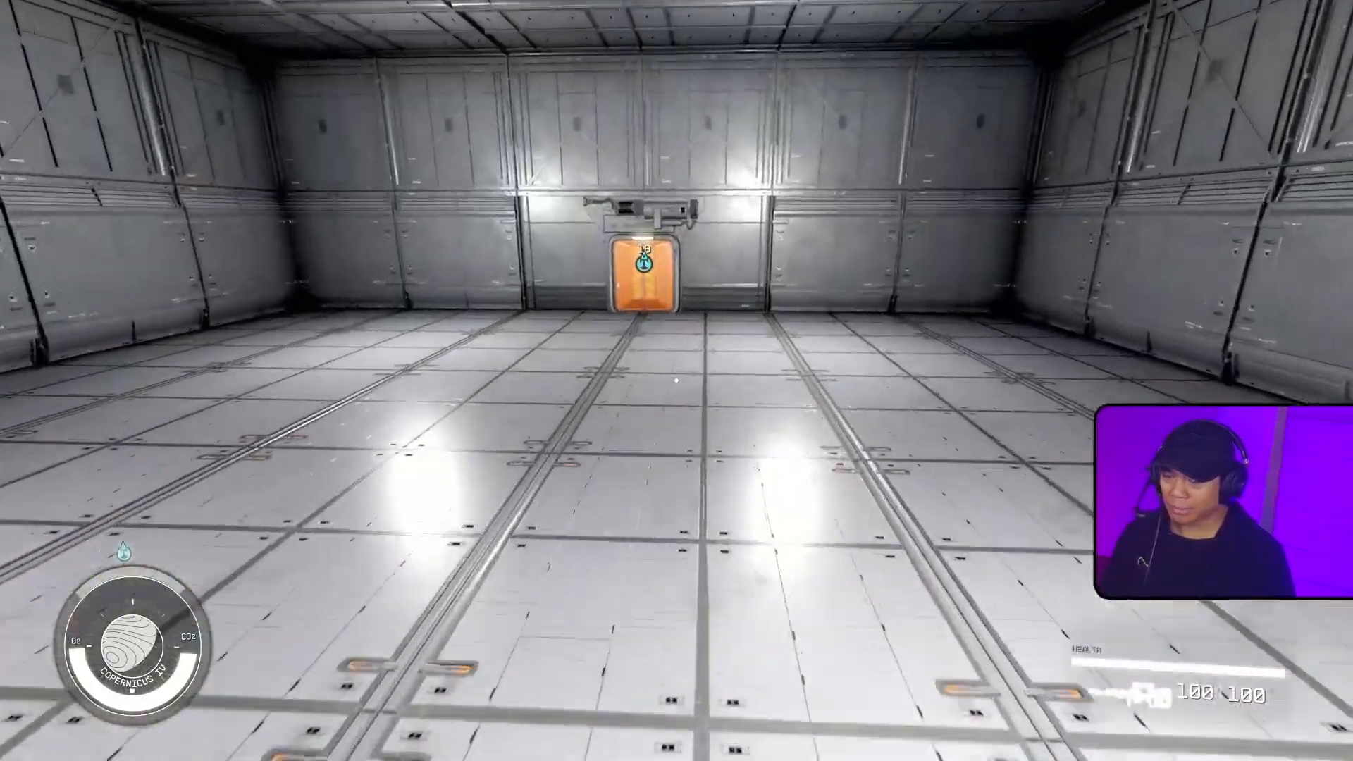
pyautogui.press('space')
pyautogui.press('space')
pyautogui.press('w')
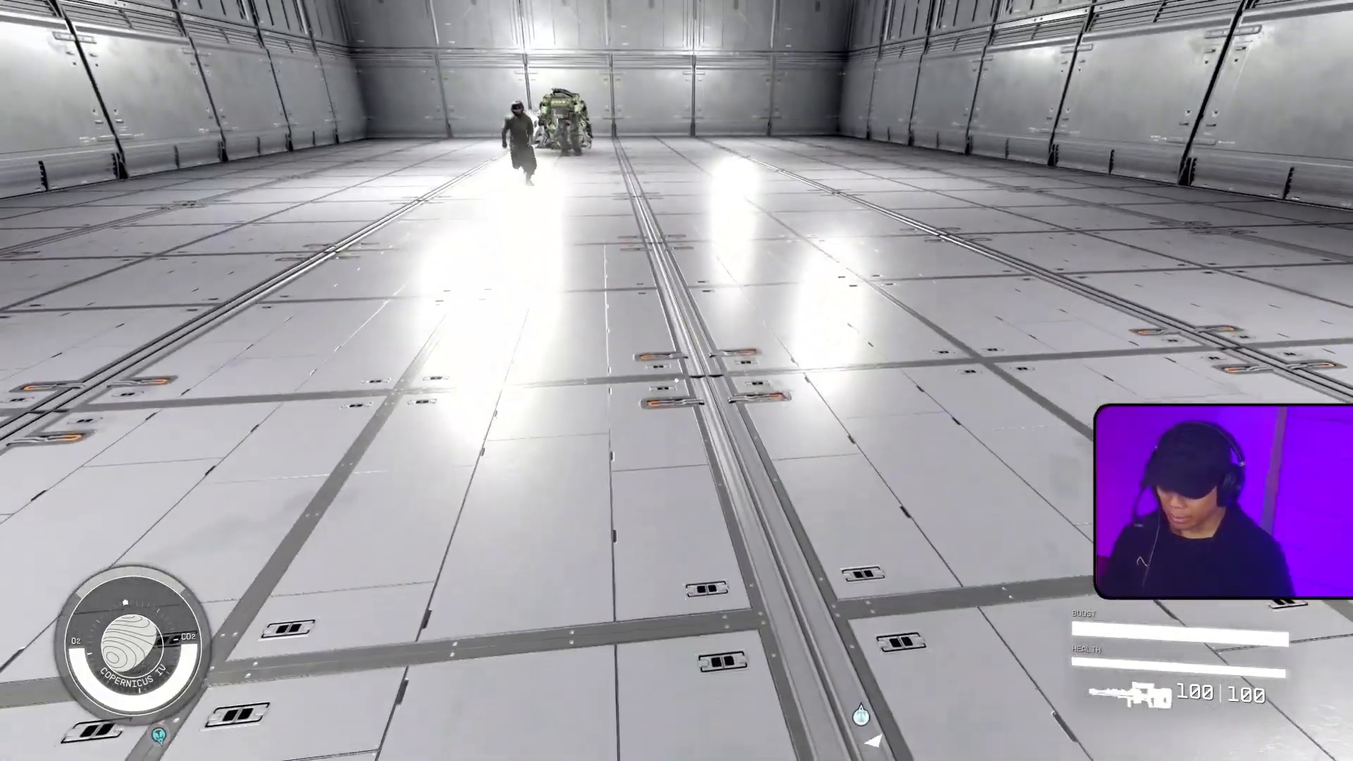
# - Switch to the Creation Kit and review the AI data of the JRamosWorks_RamTechNPCSecurityInternal actor
pyautogui.hotkey('alt', 'Tab')
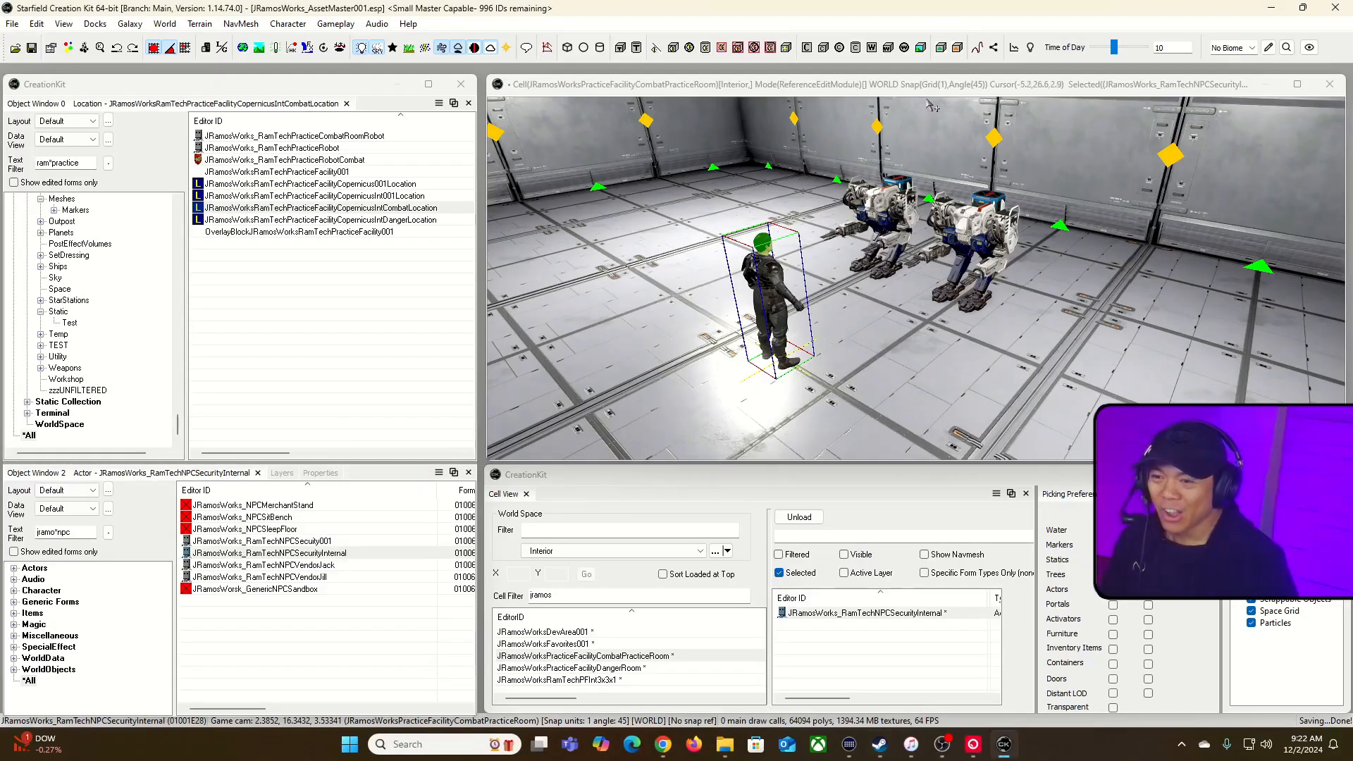
pyautogui.click(879, 229)
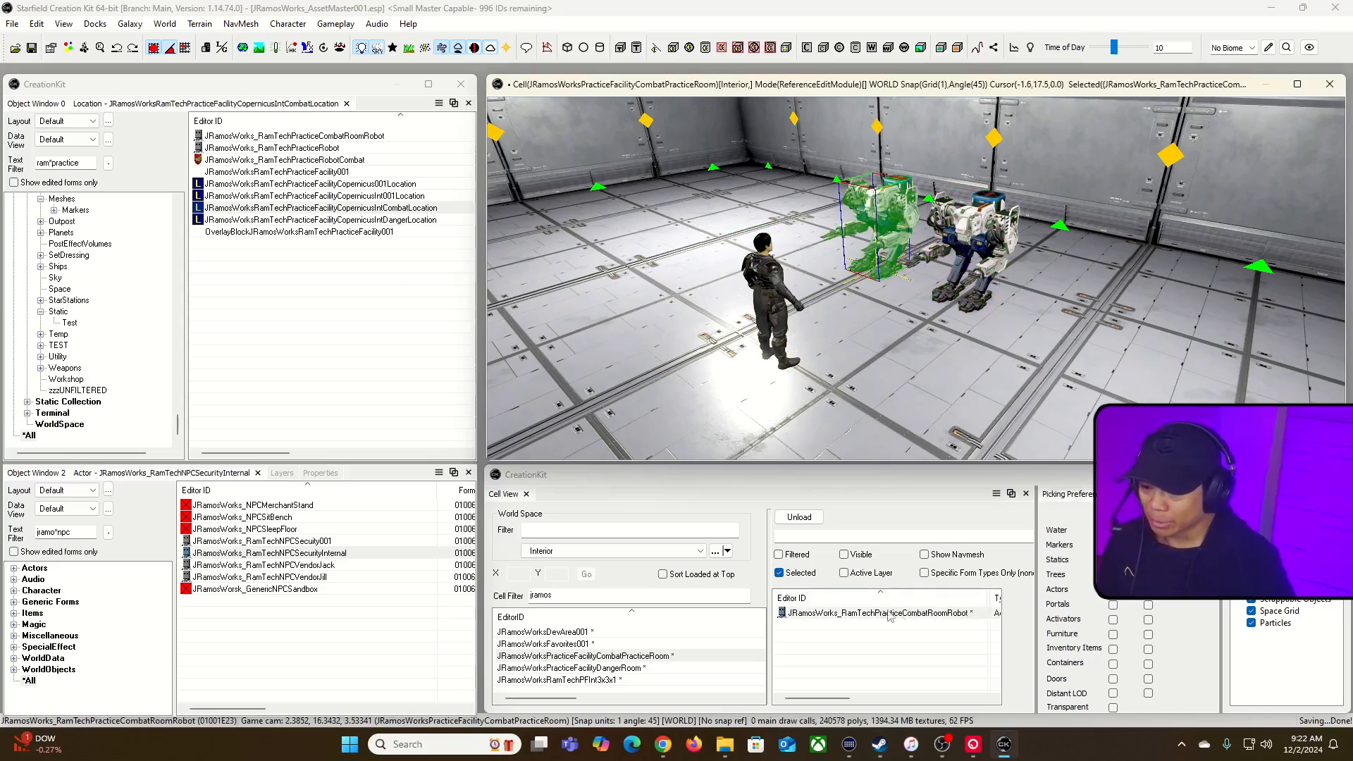
pyautogui.doubleClick(335, 555)
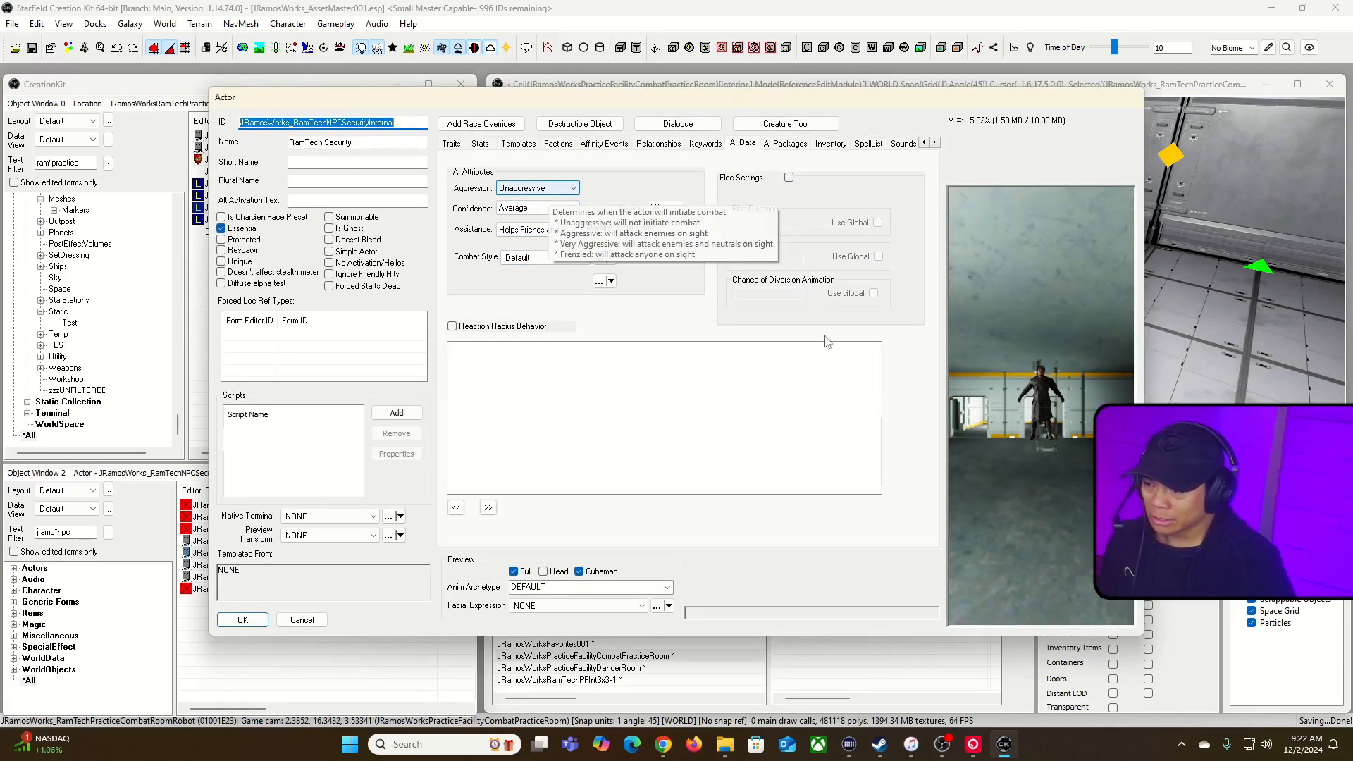
pyautogui.click(302, 620)
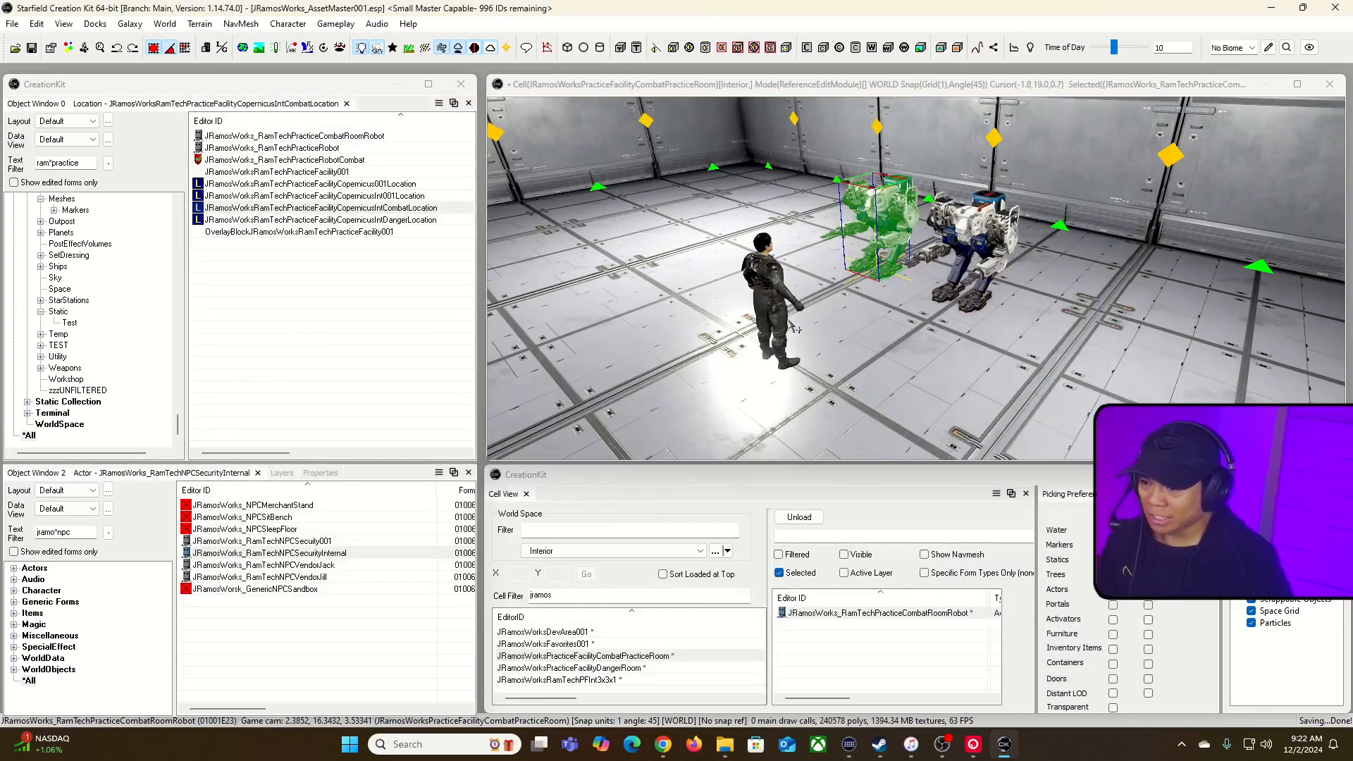
# - Disable Reaction Radius Behavior in the base actor JRamosWorks_RamTechPracticeCombatRoomRobot, reached through a placed robot's reference
pyautogui.keyDown('ctrl'); pyautogui.click(981, 236); pyautogui.keyUp('ctrl')
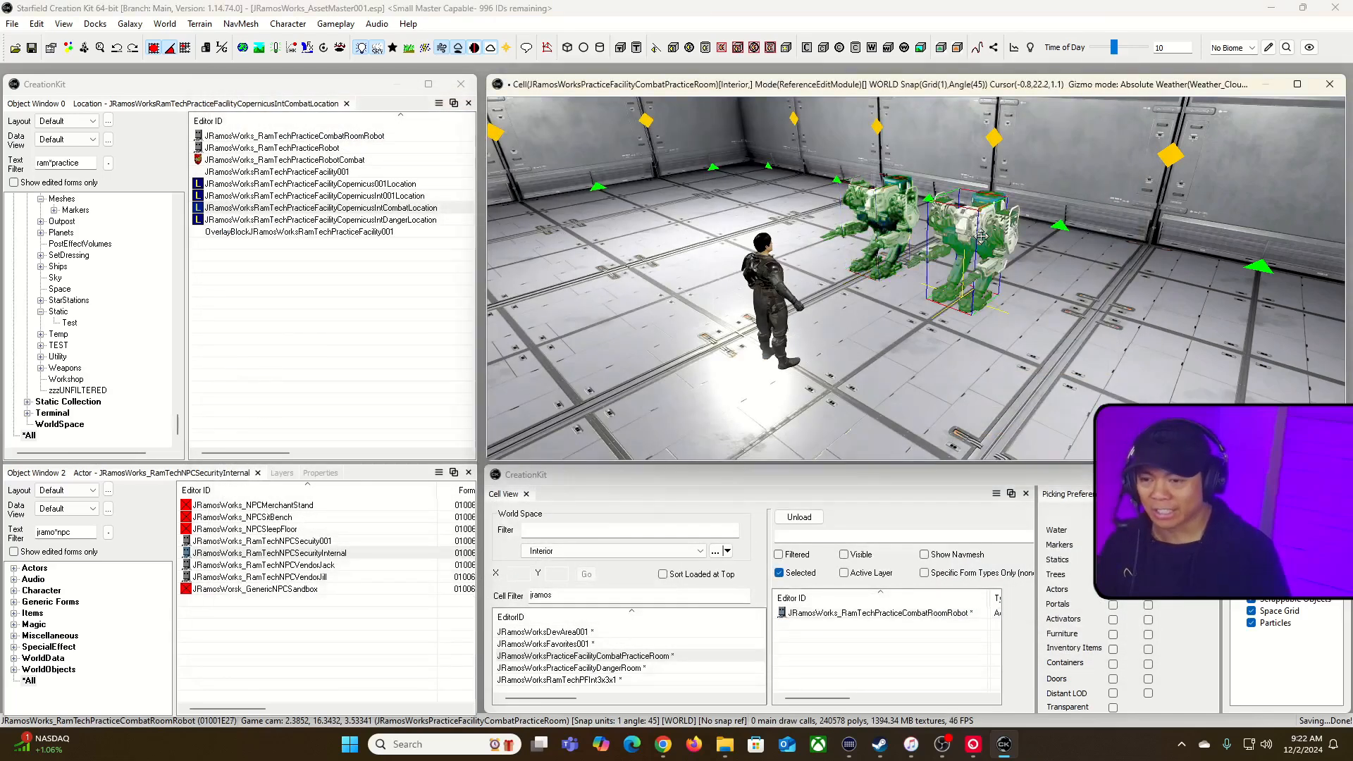
pyautogui.doubleClick(981, 236)
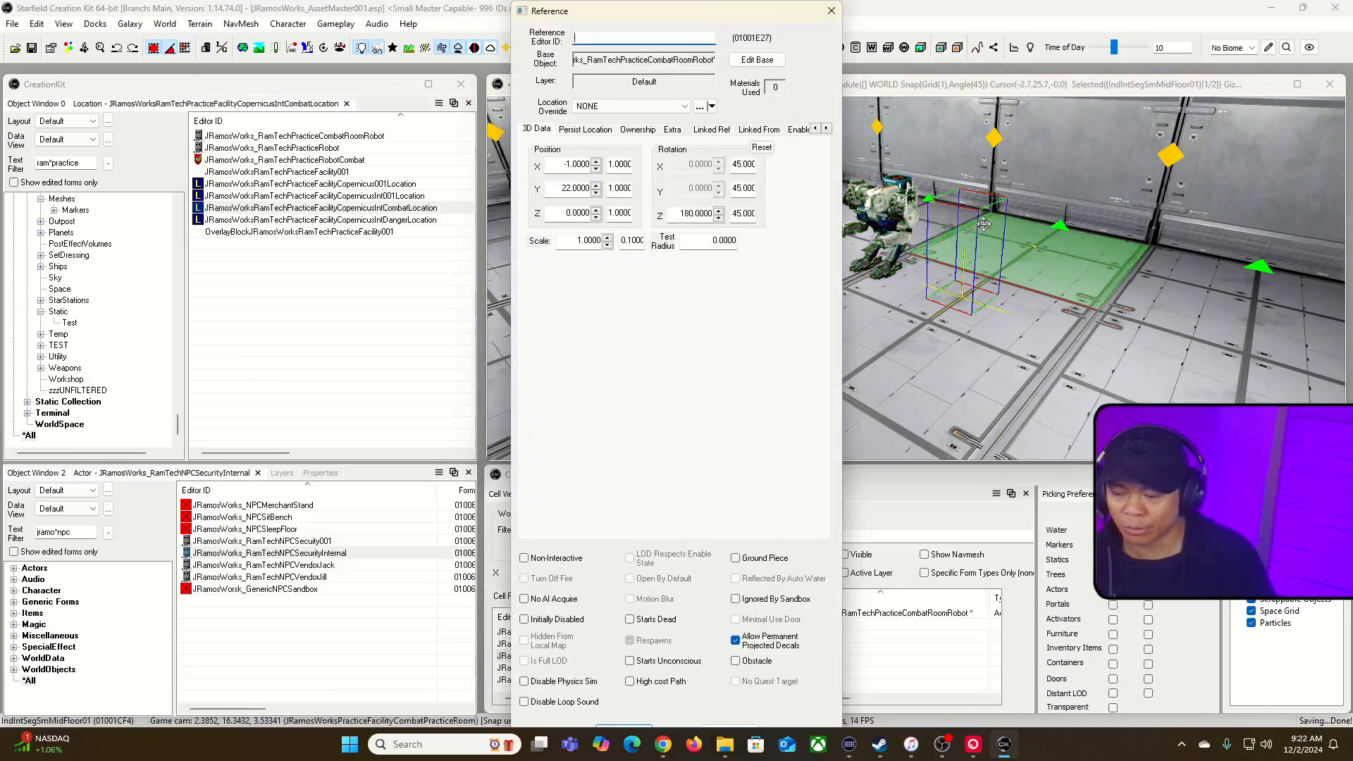
pyautogui.click(756, 59)
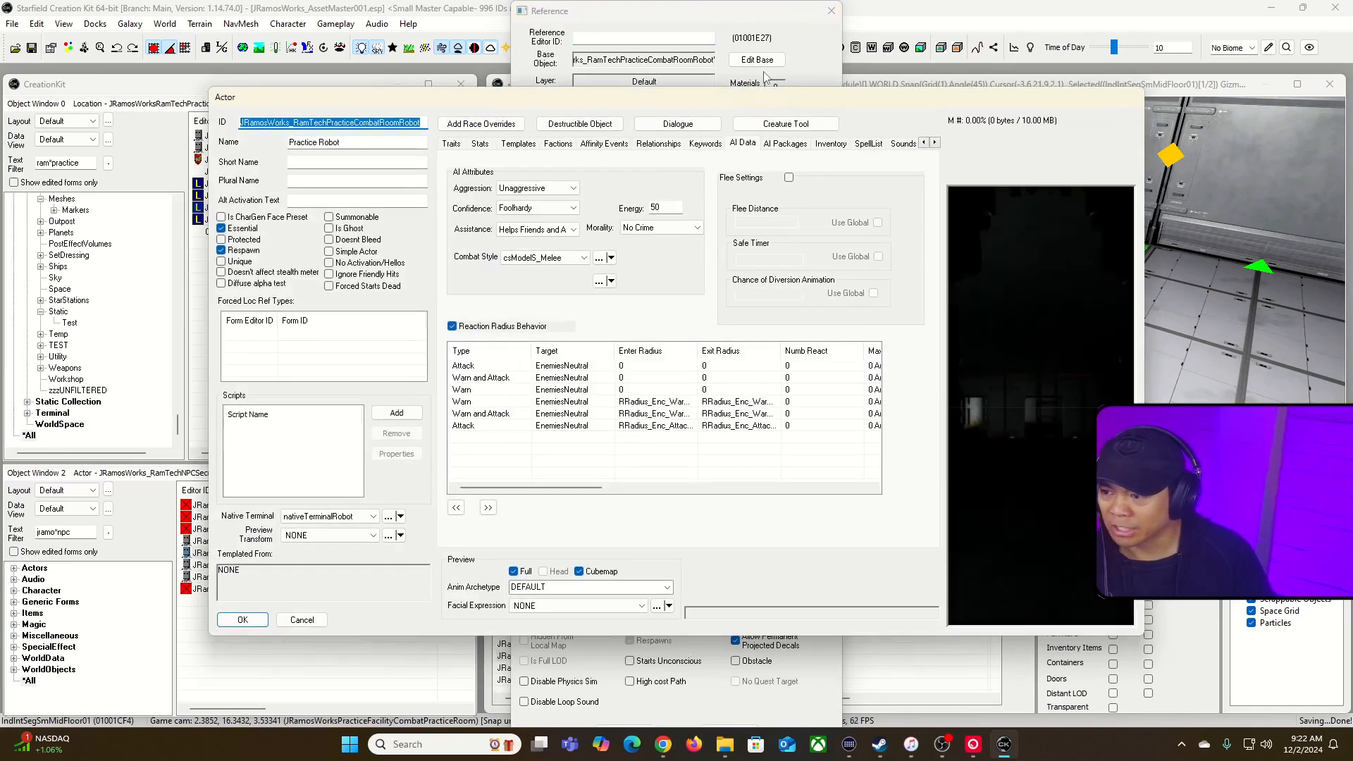
pyautogui.click(462, 328)
pyautogui.click(251, 620)
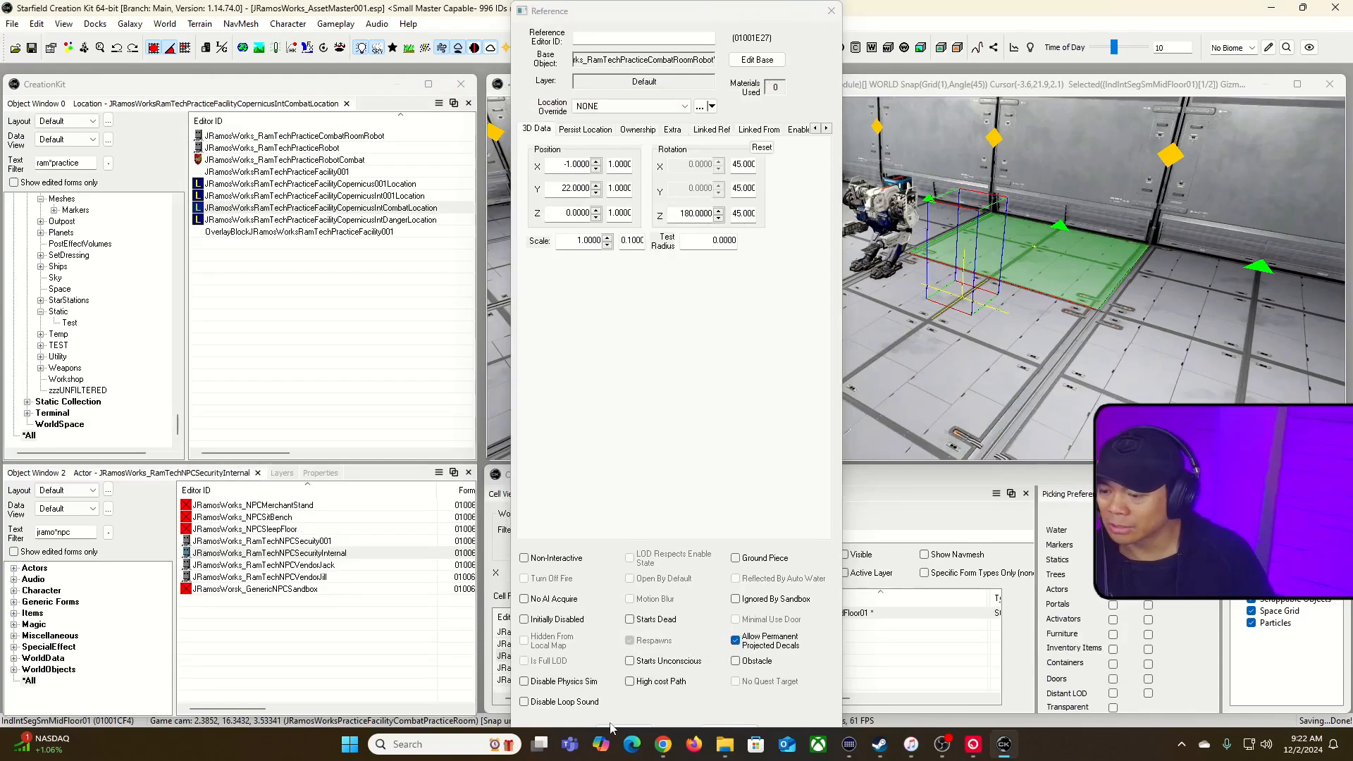
pyautogui.click(610, 728)
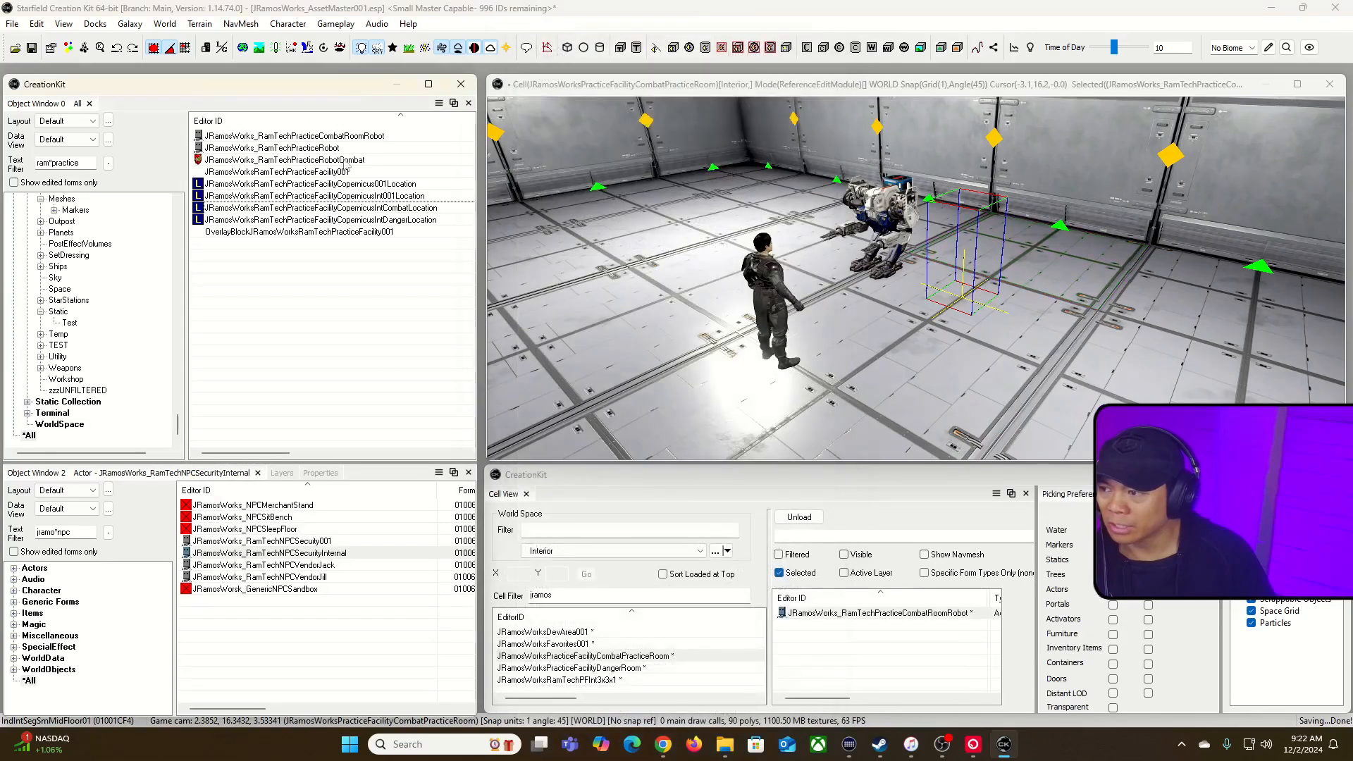
# - Compare the AI data of the JRamosWorks_RamTechPracticeCombatRoomRobot and JRamosWorks_RamTechPracticeRobot actors without keeping any changes
pyautogui.click(343, 136)
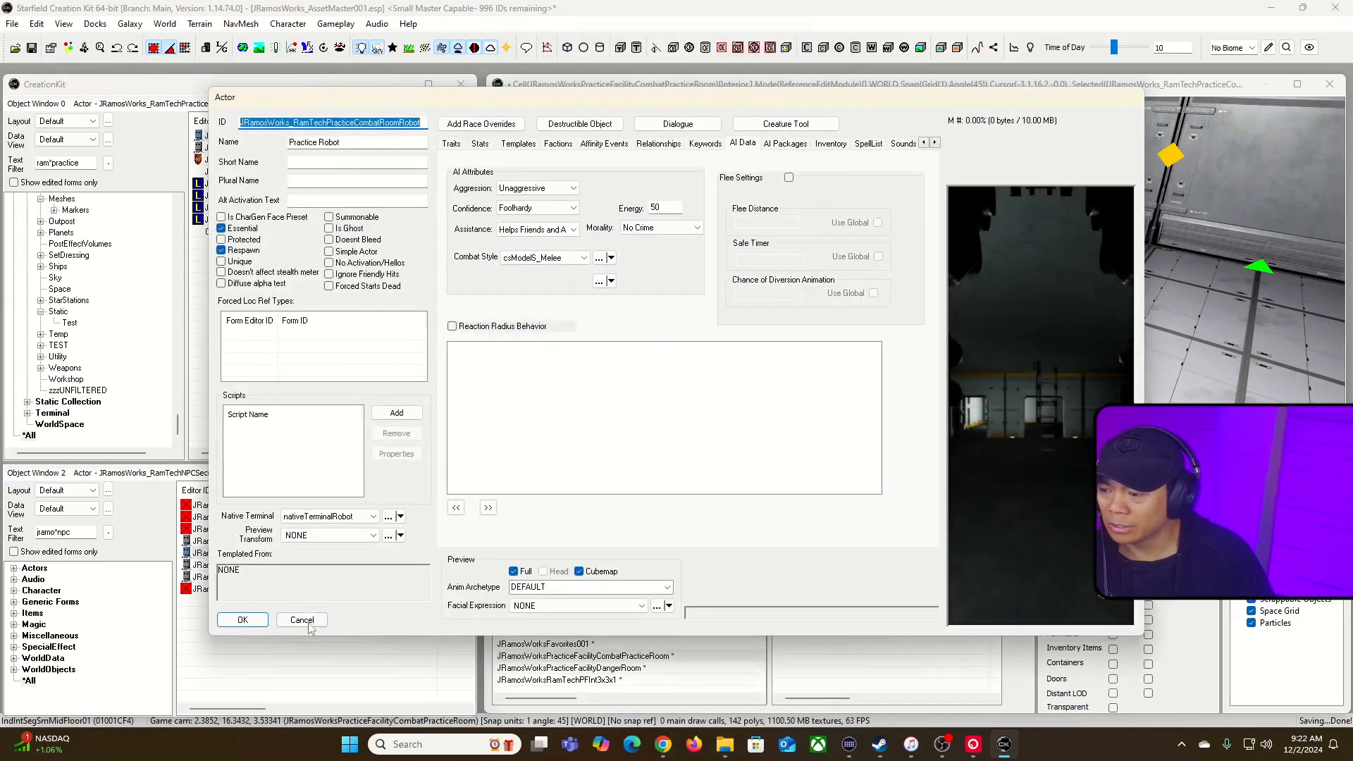
pyautogui.click(313, 624)
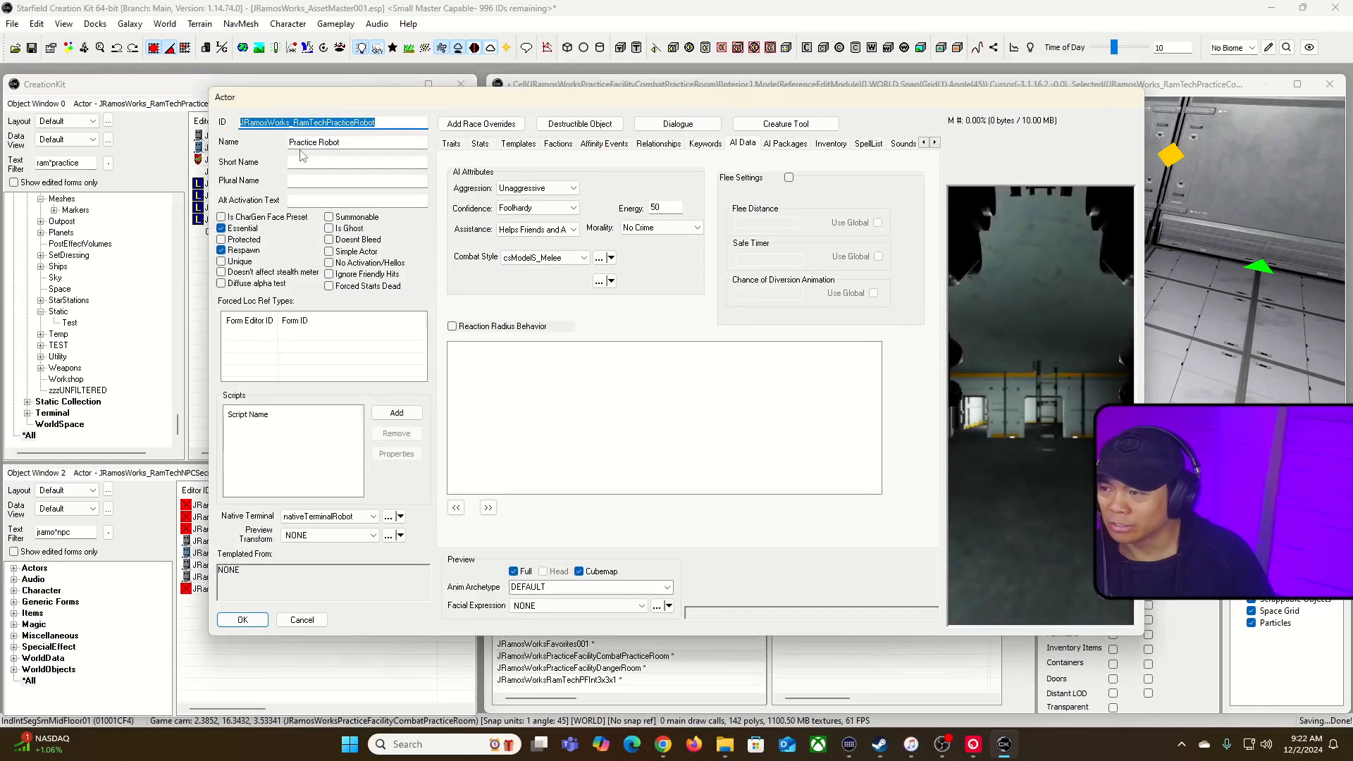
pyautogui.click(453, 326)
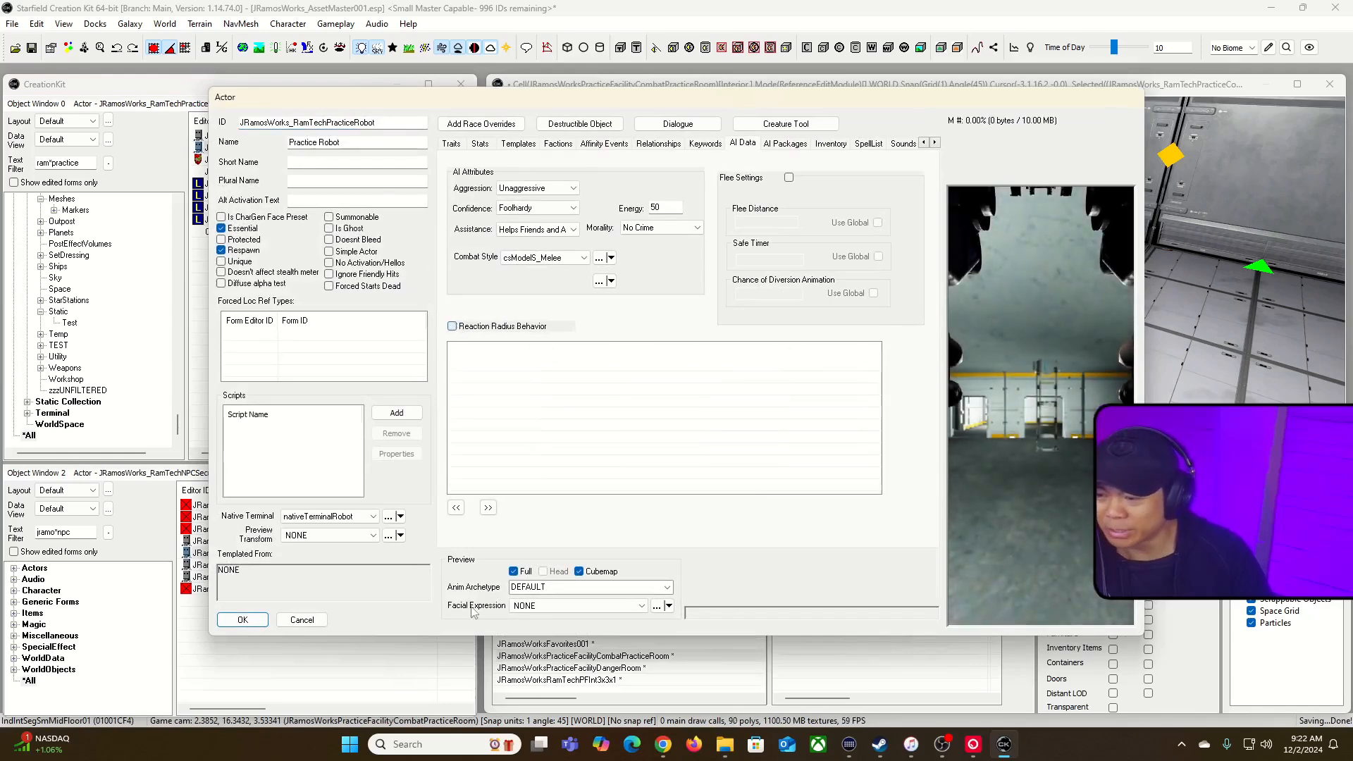
pyautogui.click(302, 620)
# - Recheck the AI attributes of the JRamosWorks_RamTechPracticeCombatRoomRobot actor and save the plugin
pyautogui.click(357, 137)
pyautogui.doubleClick(358, 138)
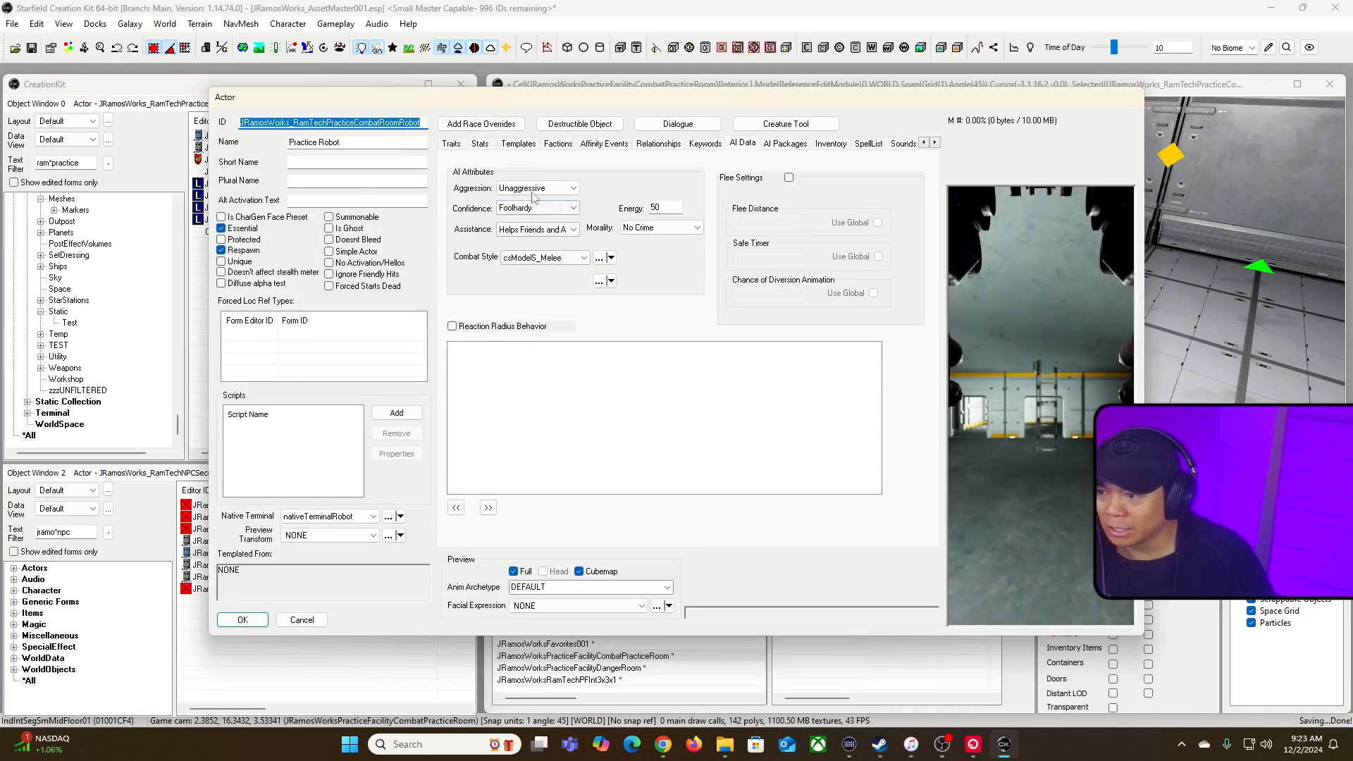
pyautogui.click(242, 619)
pyautogui.click(951, 370)
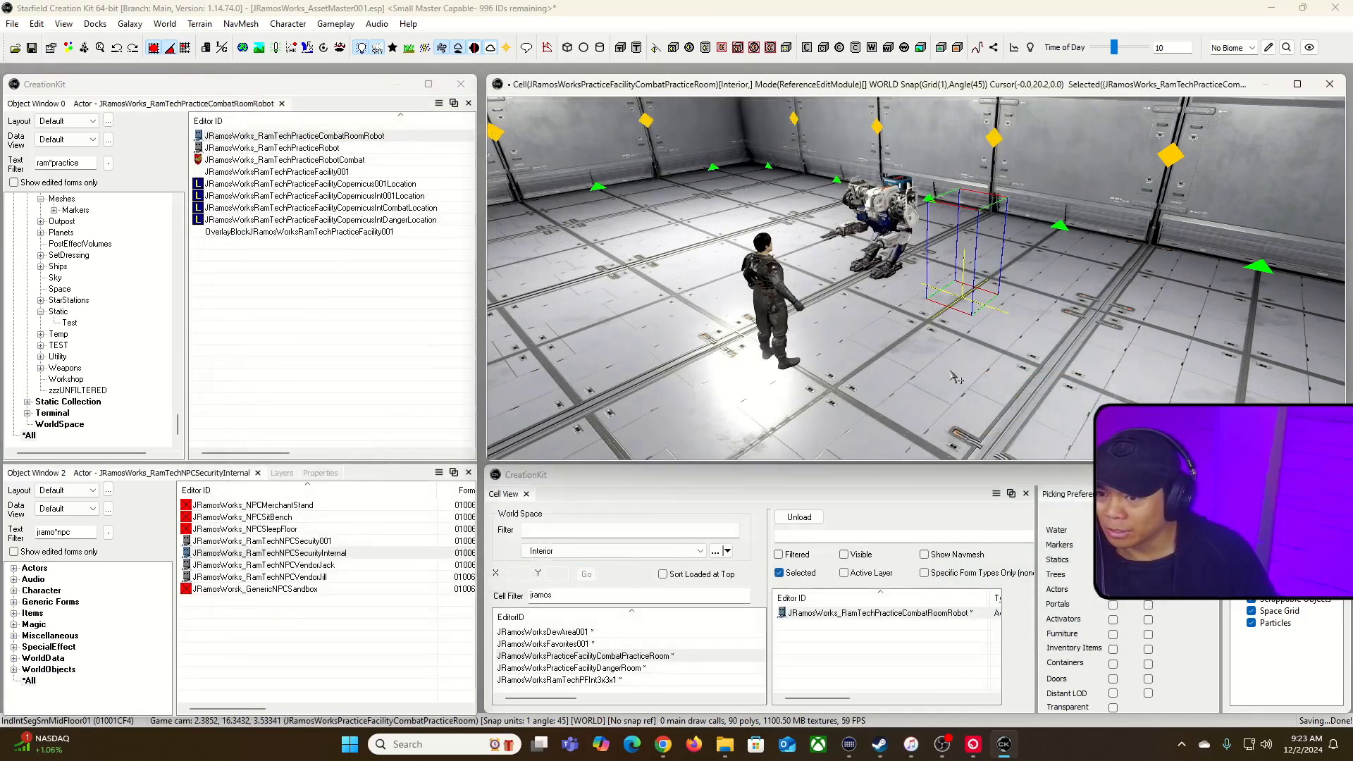
pyautogui.click(32, 48)
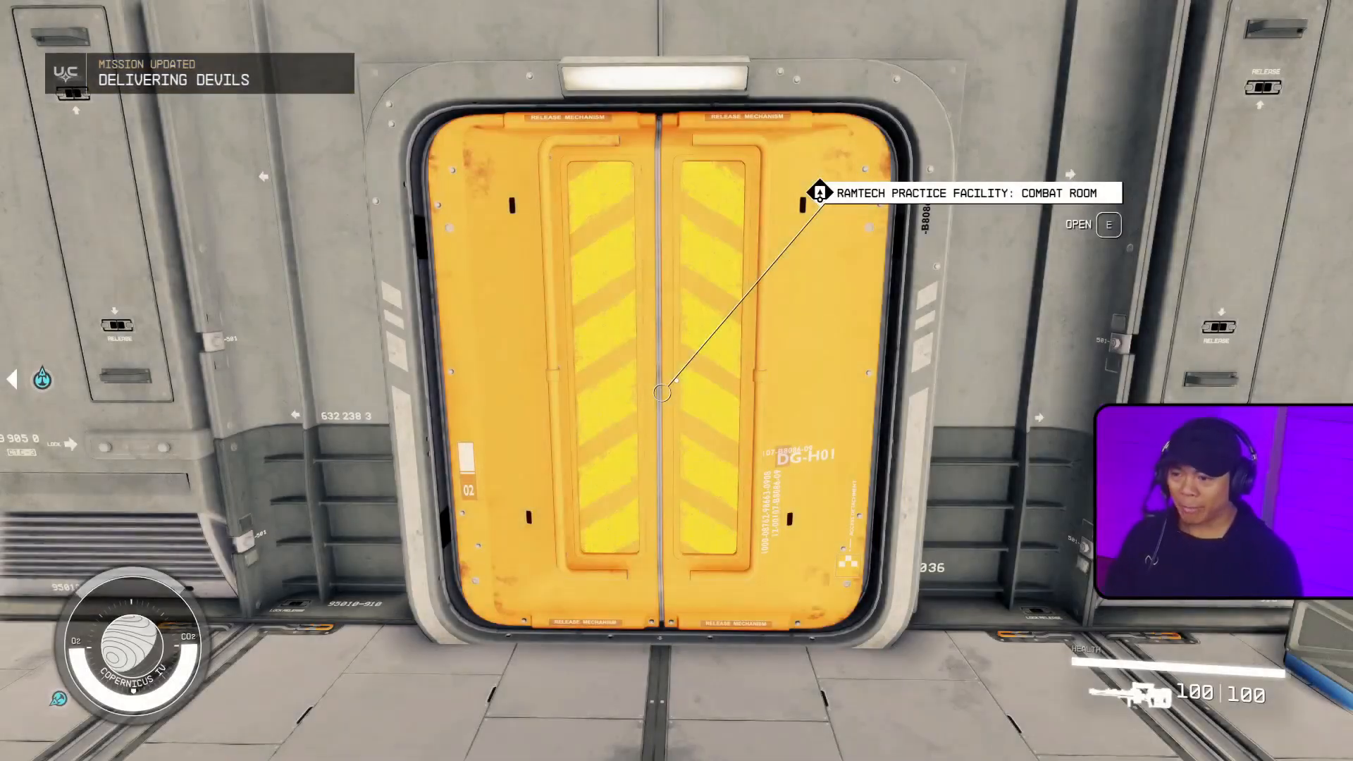
# - Enter the RamTech Practice Facility combat room in the game and approach the RamTech Security NPC to test its behavior
pyautogui.press('e')
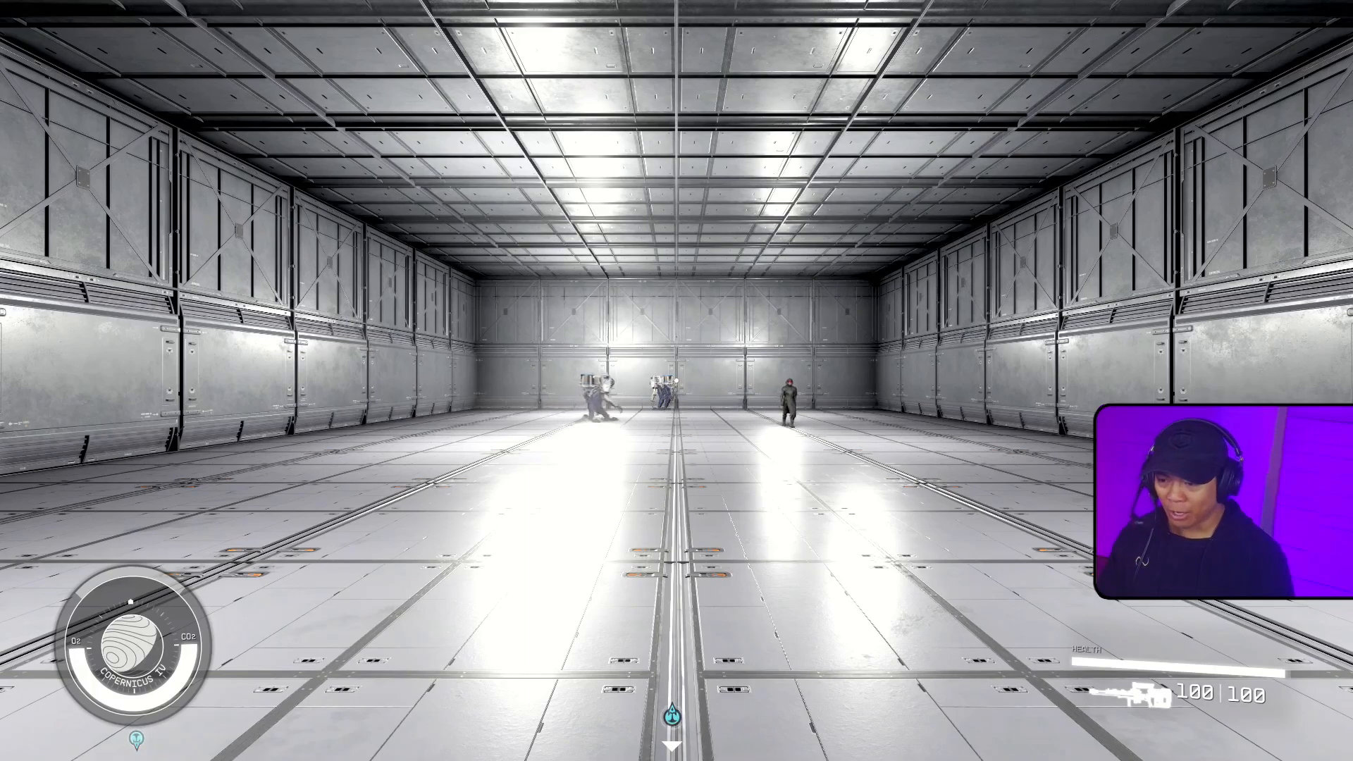
pyautogui.press('w')
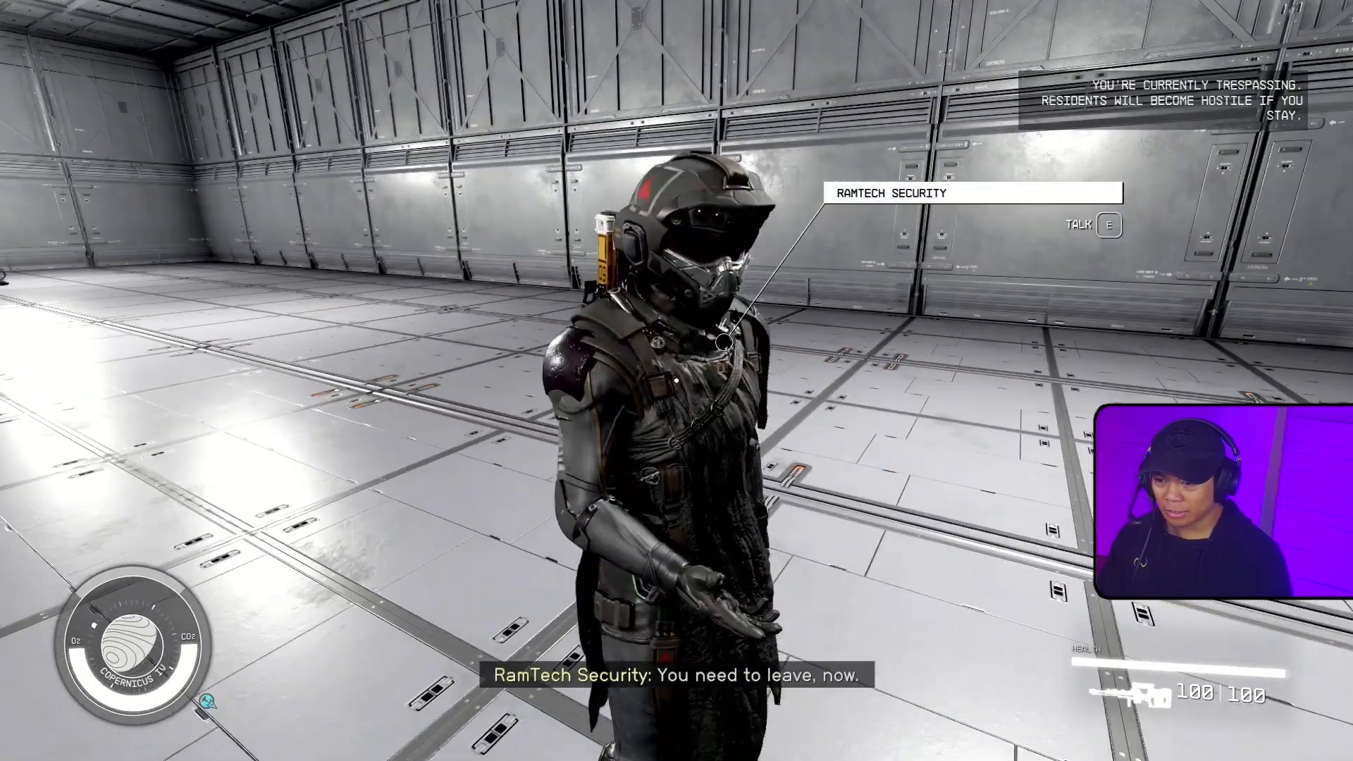
pyautogui.press('s')
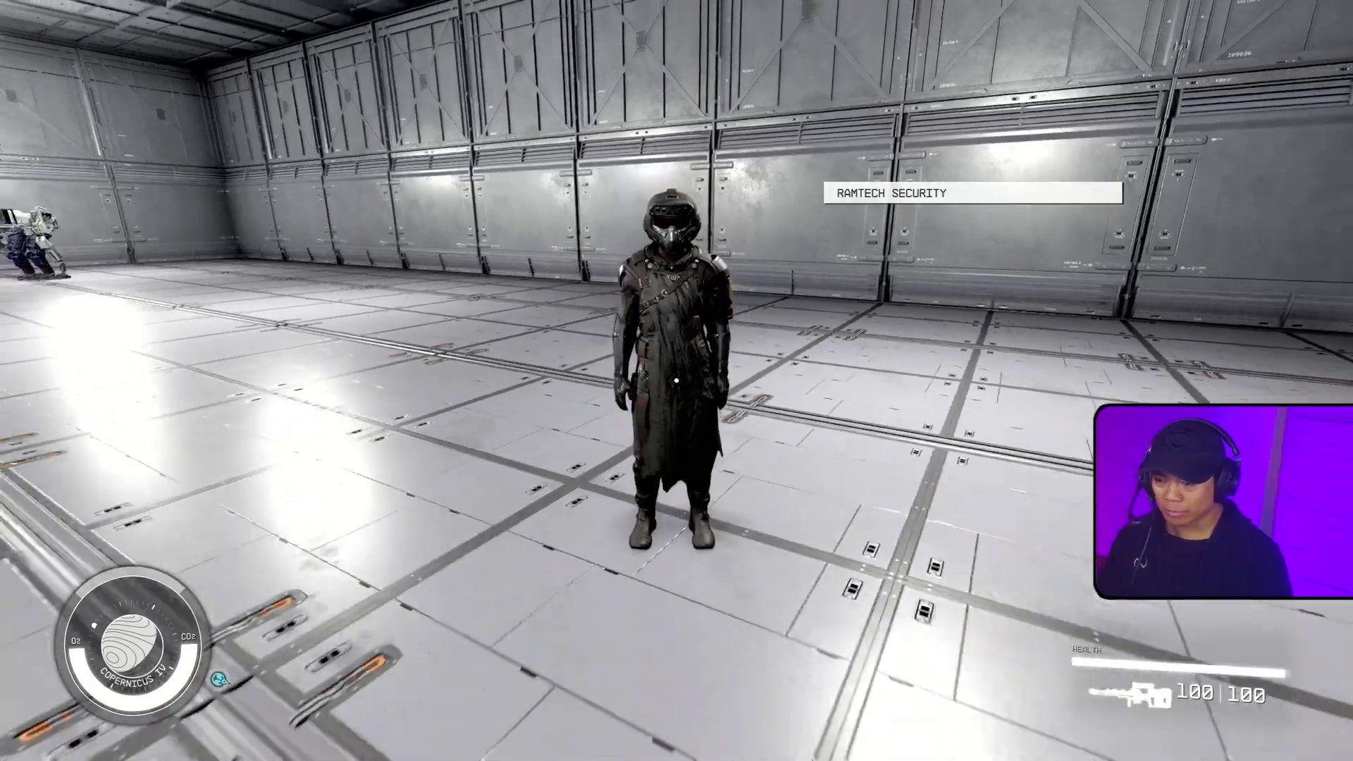
# - Switch to the Creation Kit and compare the AI data of the JRamosWorks_RamTechPracticeRobot and JRamosWorks_RamTechPracticeCombatRoomRobot actors without keeping changes
pyautogui.hotkey('alt', 'Tab')
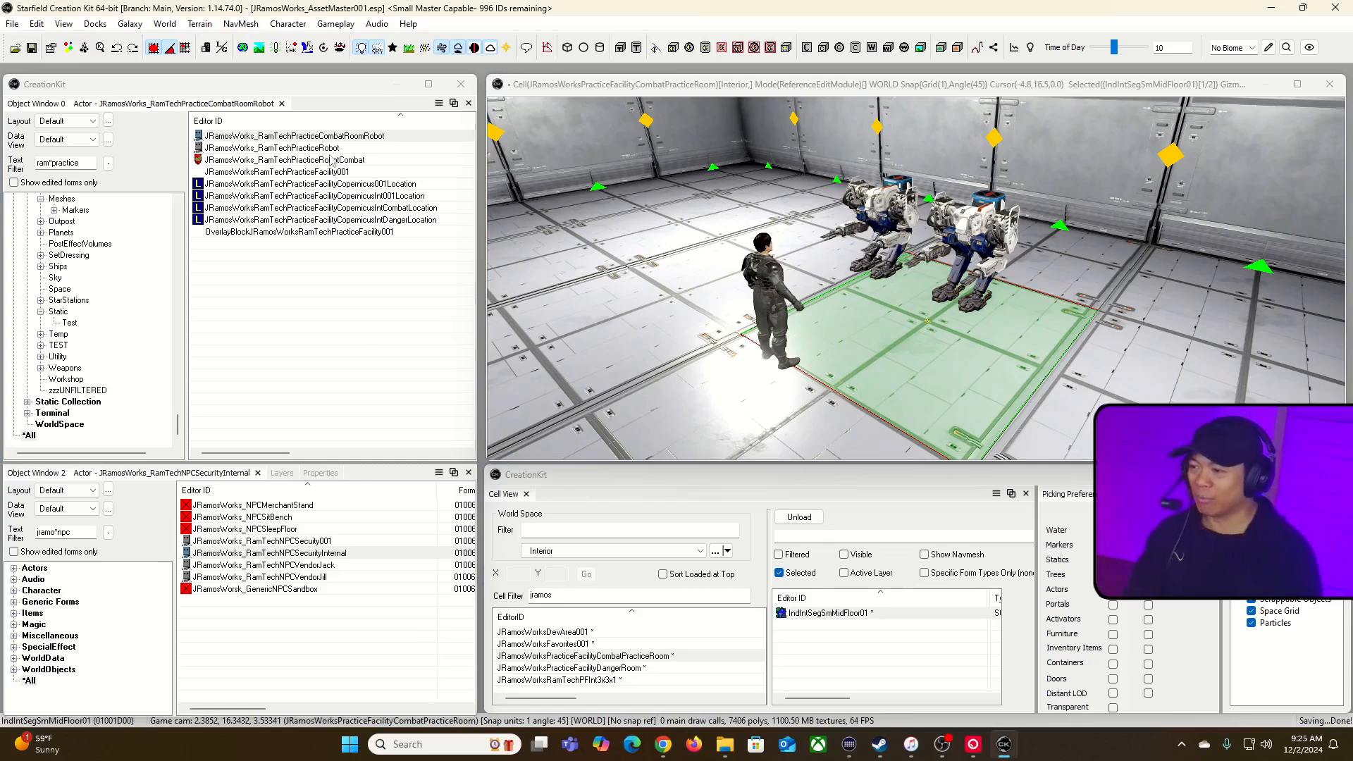
pyautogui.click(334, 149)
pyautogui.doubleClick(354, 150)
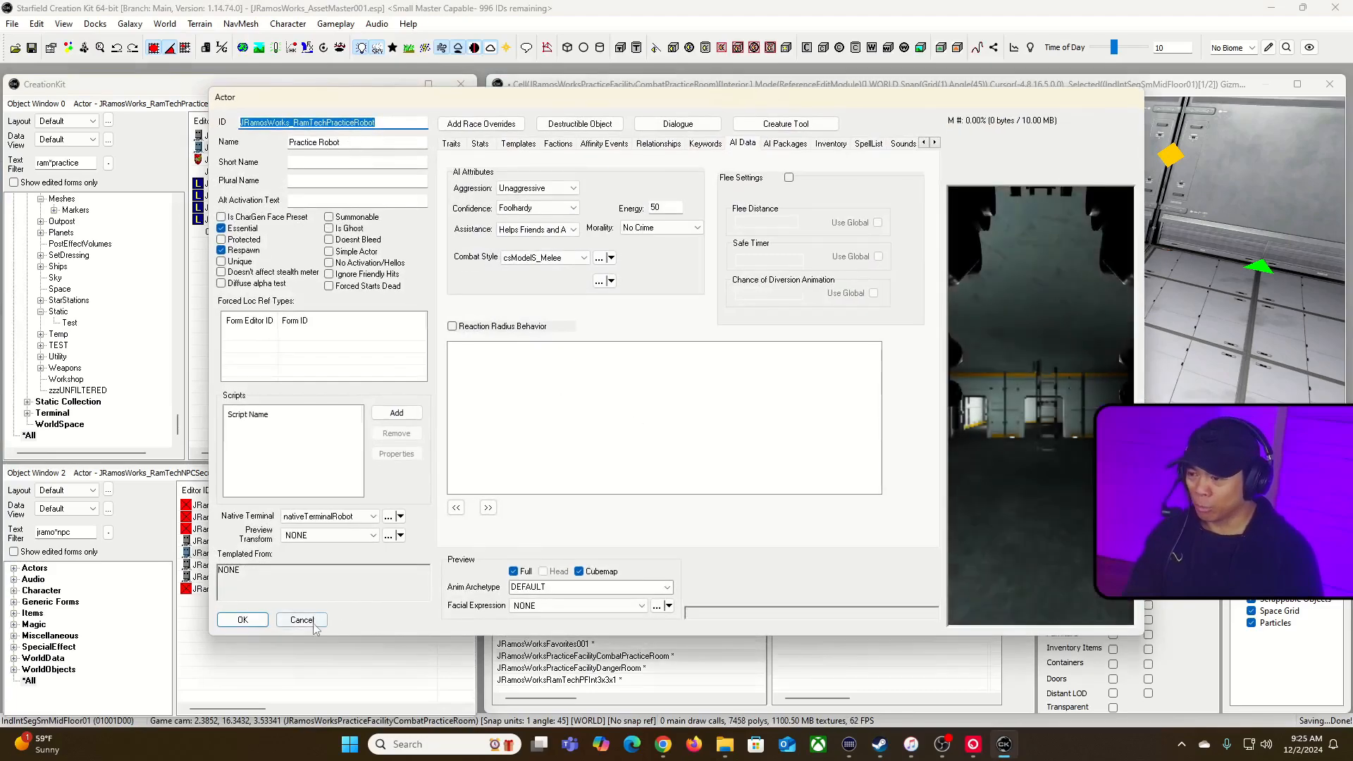
pyautogui.click(301, 619)
pyautogui.doubleClick(331, 136)
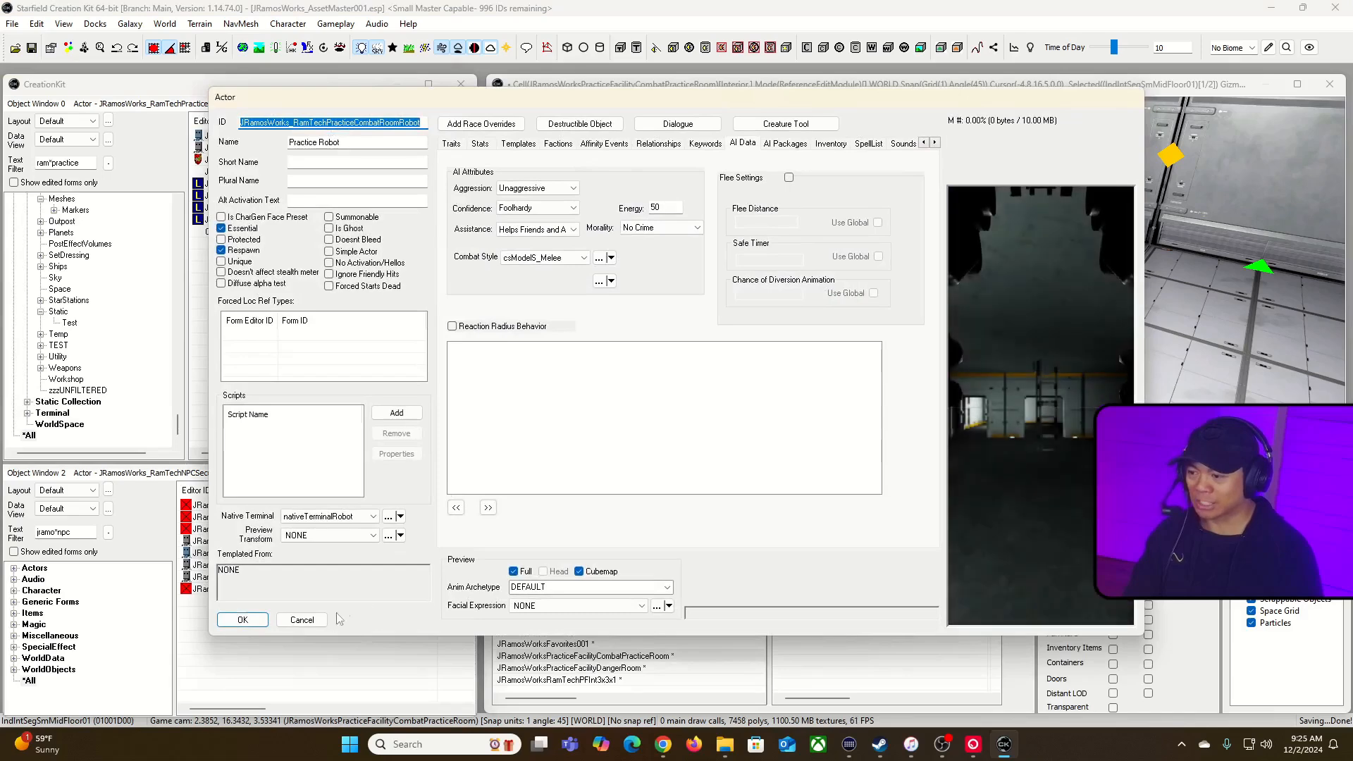
pyautogui.click(310, 620)
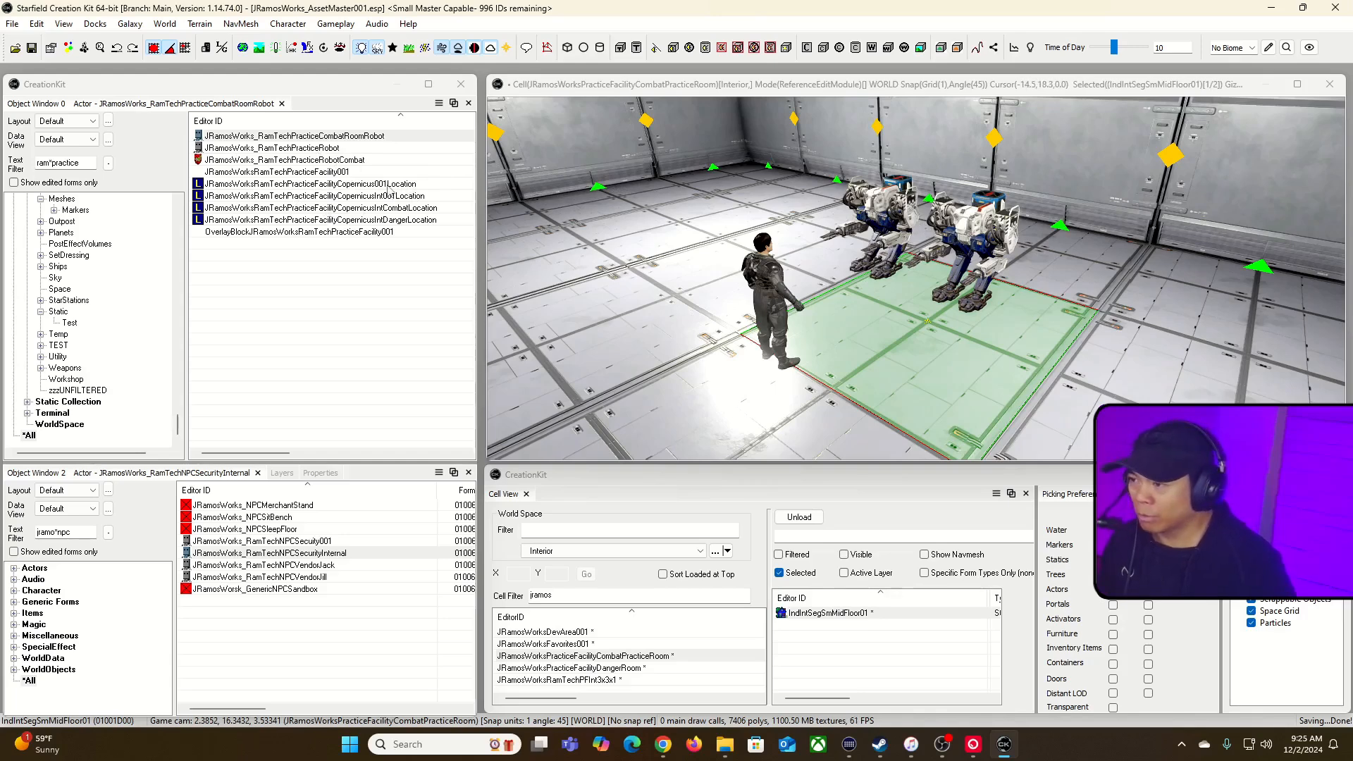
# - Choose the ownership faction of the JRamosWorksRamTechPracticeFacilityCopernicusIntCombatLocation location and apply the location's settings
pyautogui.click(406, 221)
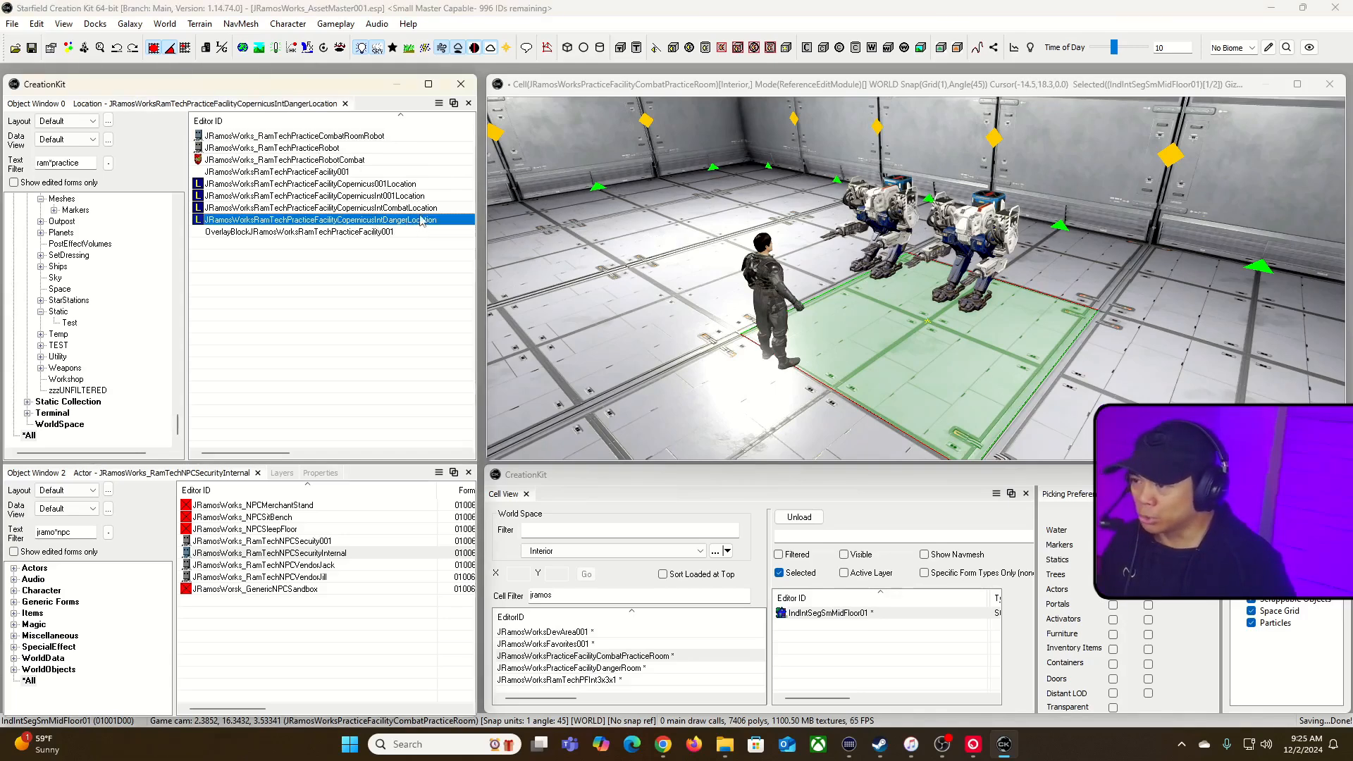
pyautogui.press('Up')
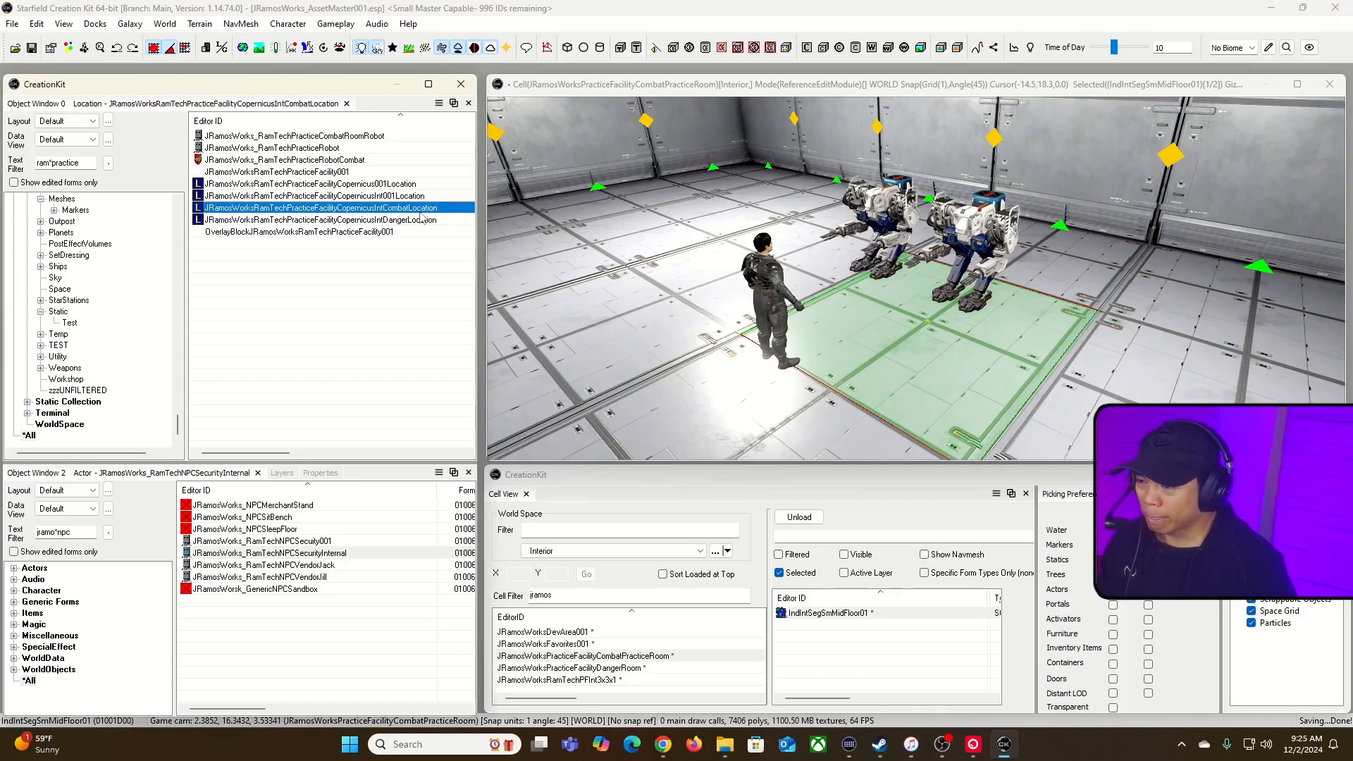
pyautogui.doubleClick(420, 212)
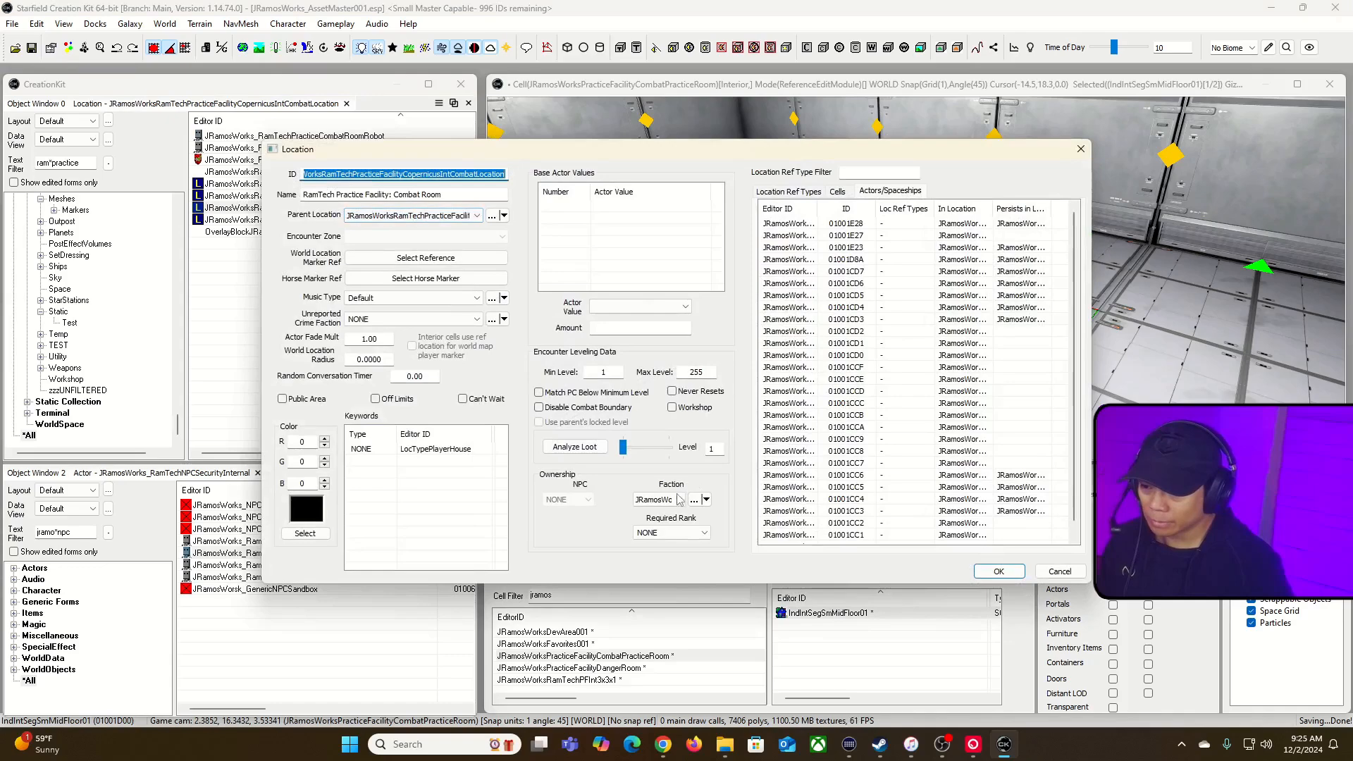
pyautogui.click(678, 499)
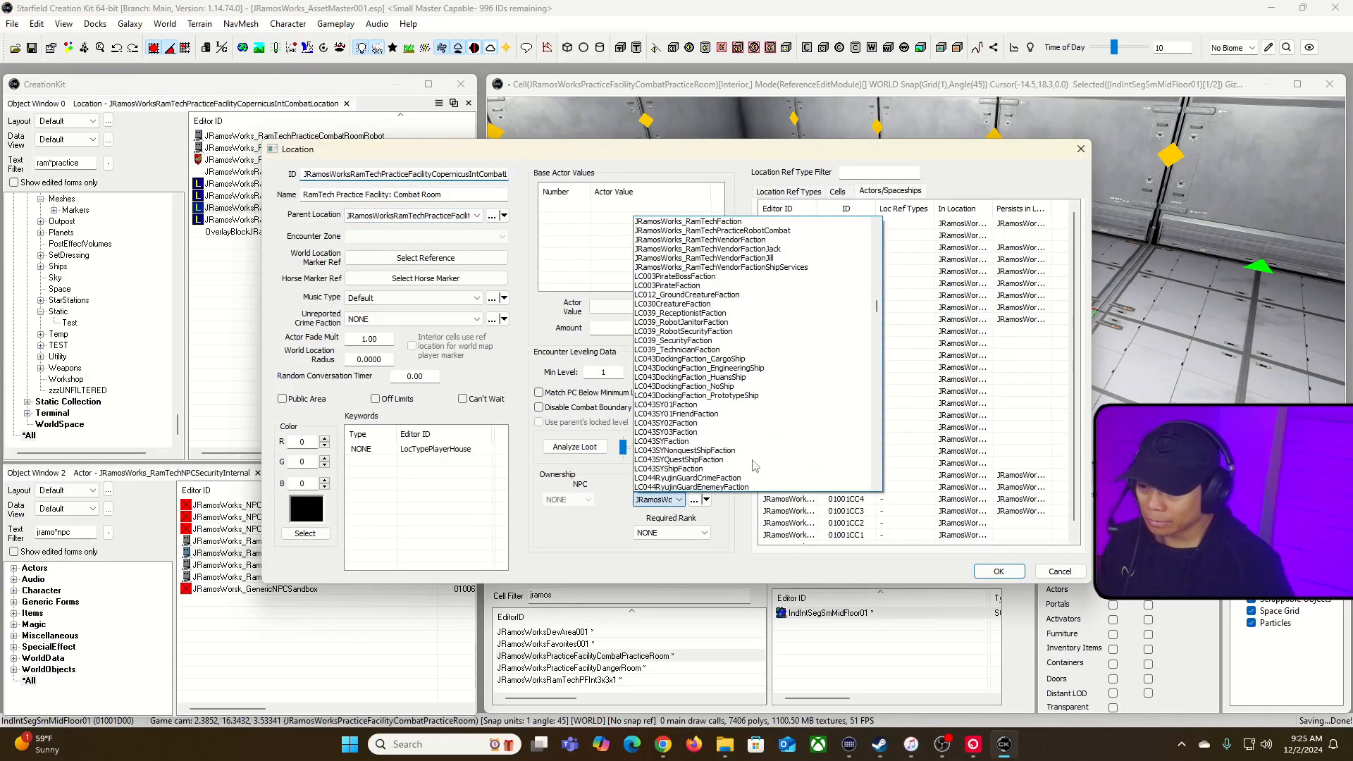
pyautogui.moveTo(880, 304); pyautogui.dragTo(878, 231)
pyautogui.click(656, 221)
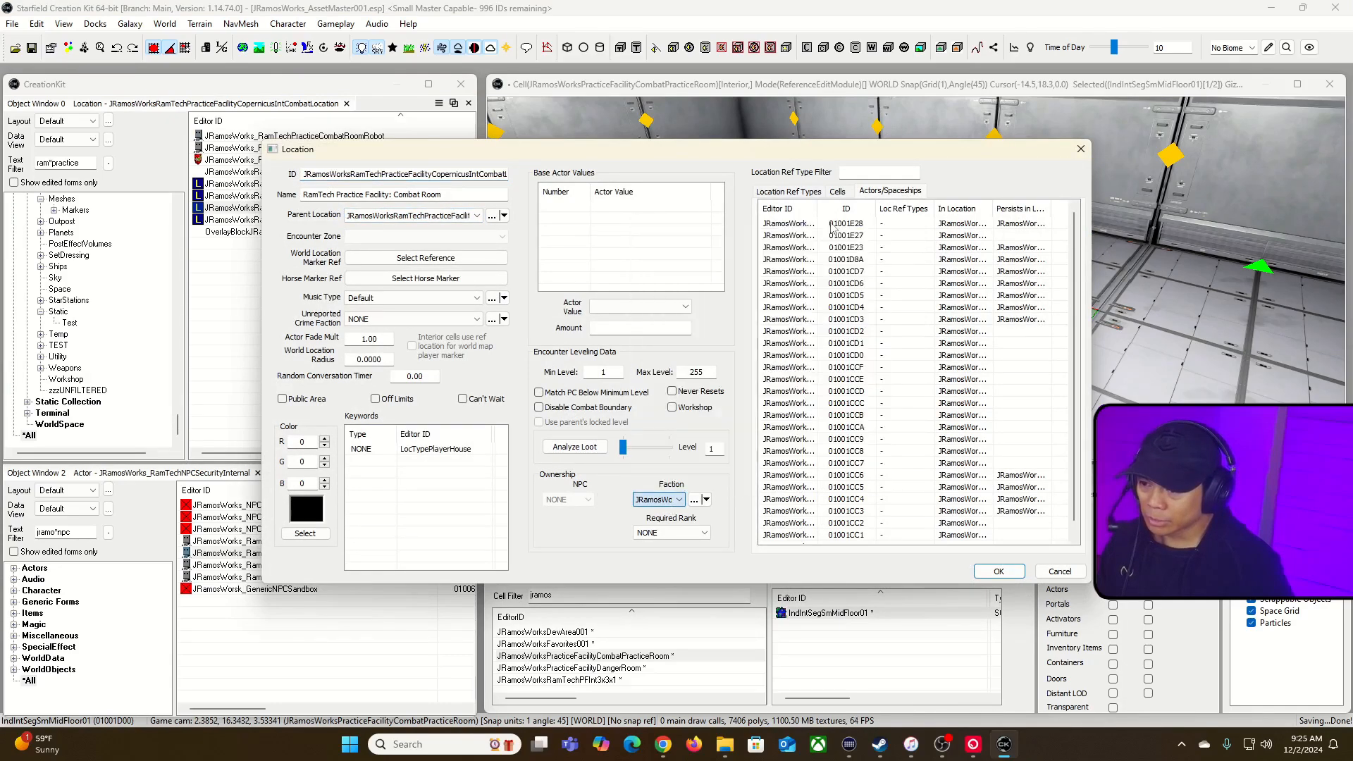
pyautogui.click(1000, 571)
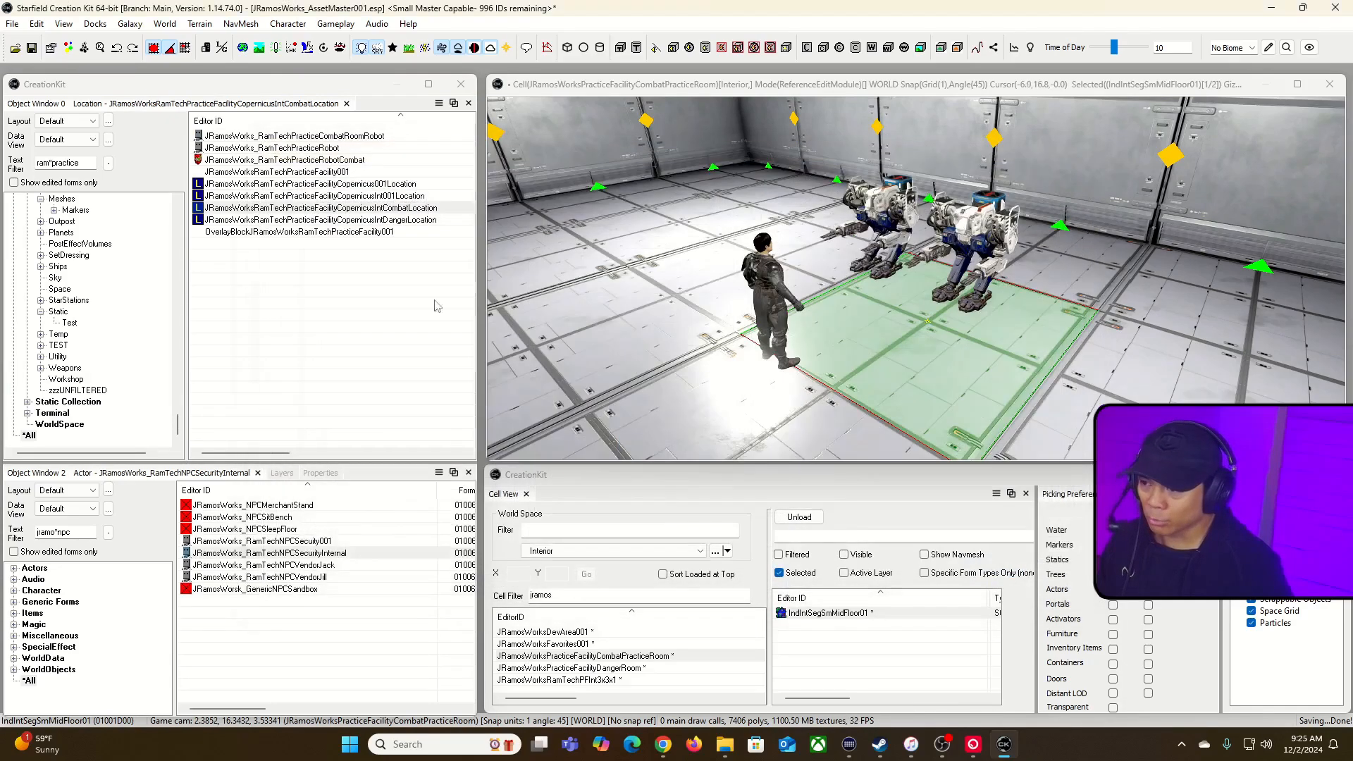
# - Try to delete the placed JRamosWorks_RamTechNPCSecurityInternal actor from the combat practice room and close its reference properties unchanged
pyautogui.click(768, 296)
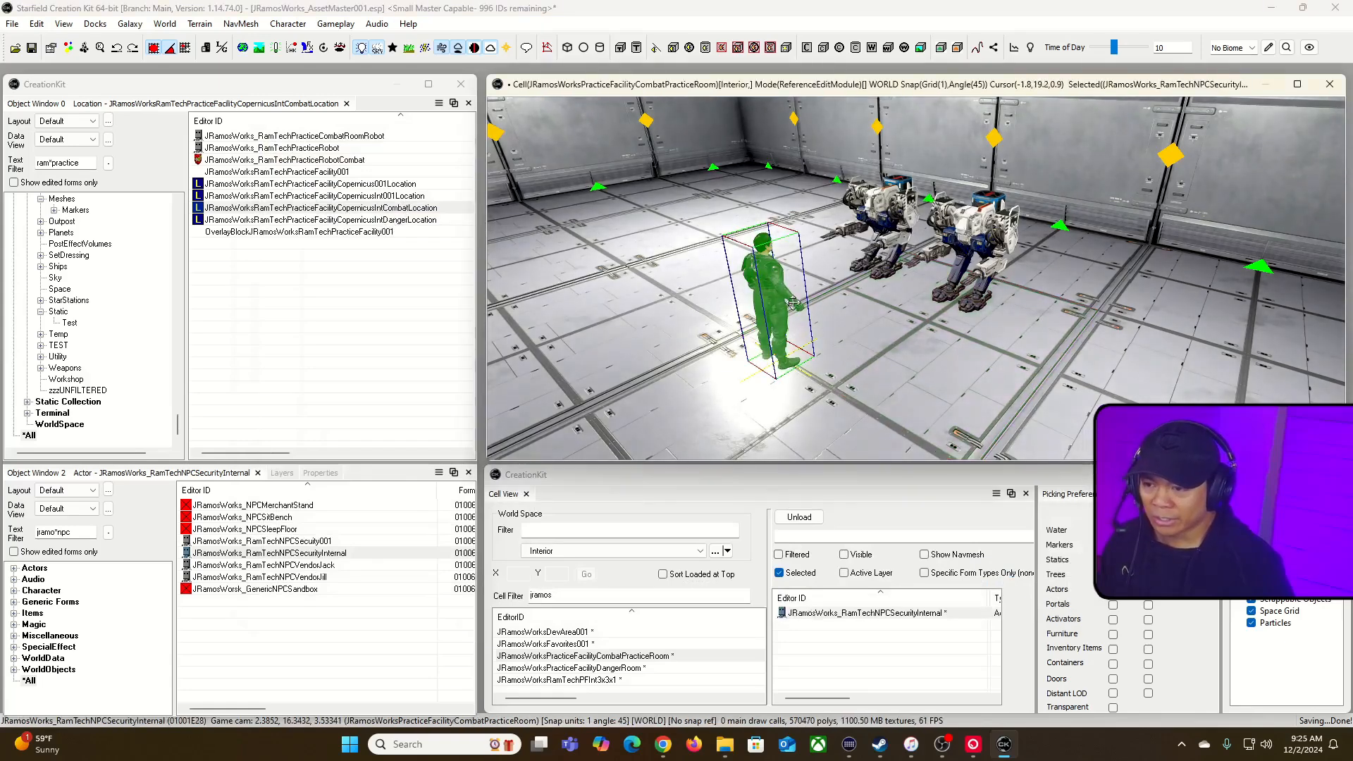
pyautogui.press('Delete')
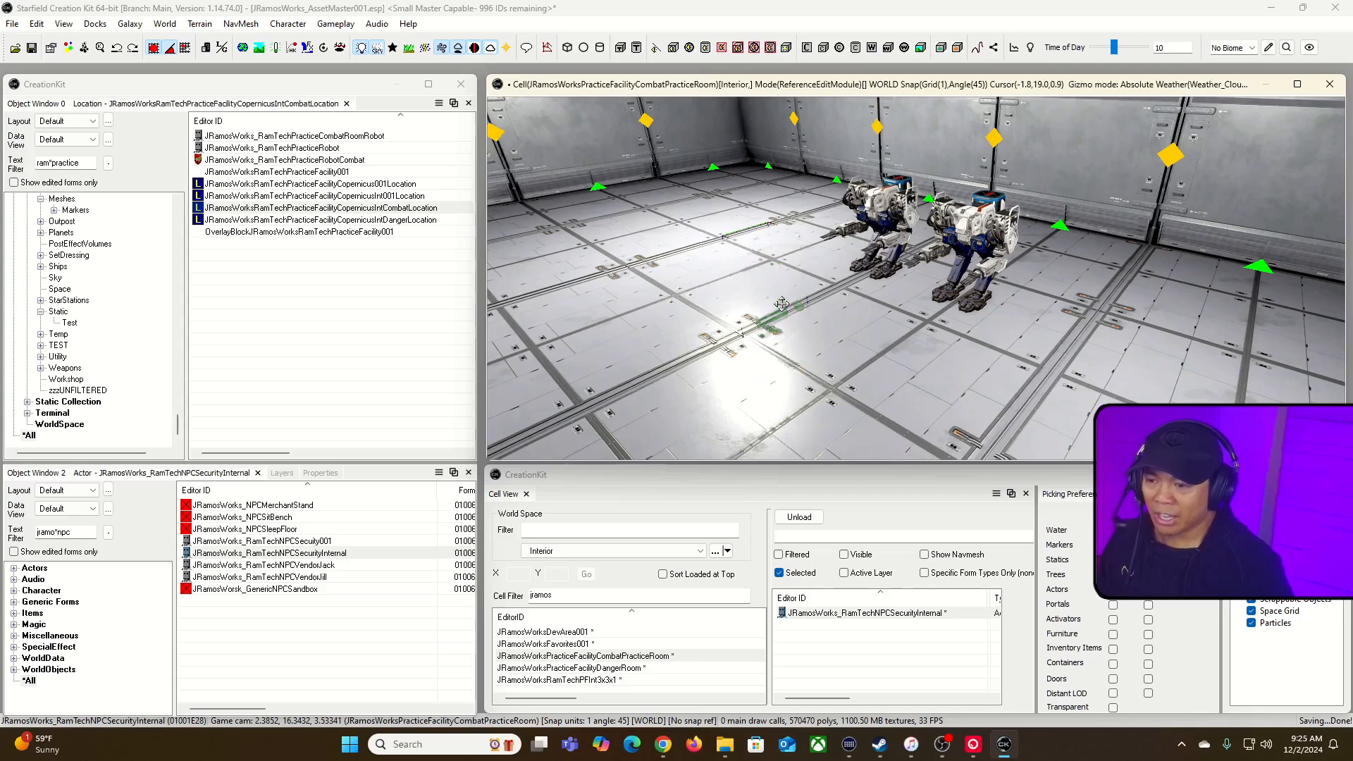
pyautogui.doubleClick(892, 225)
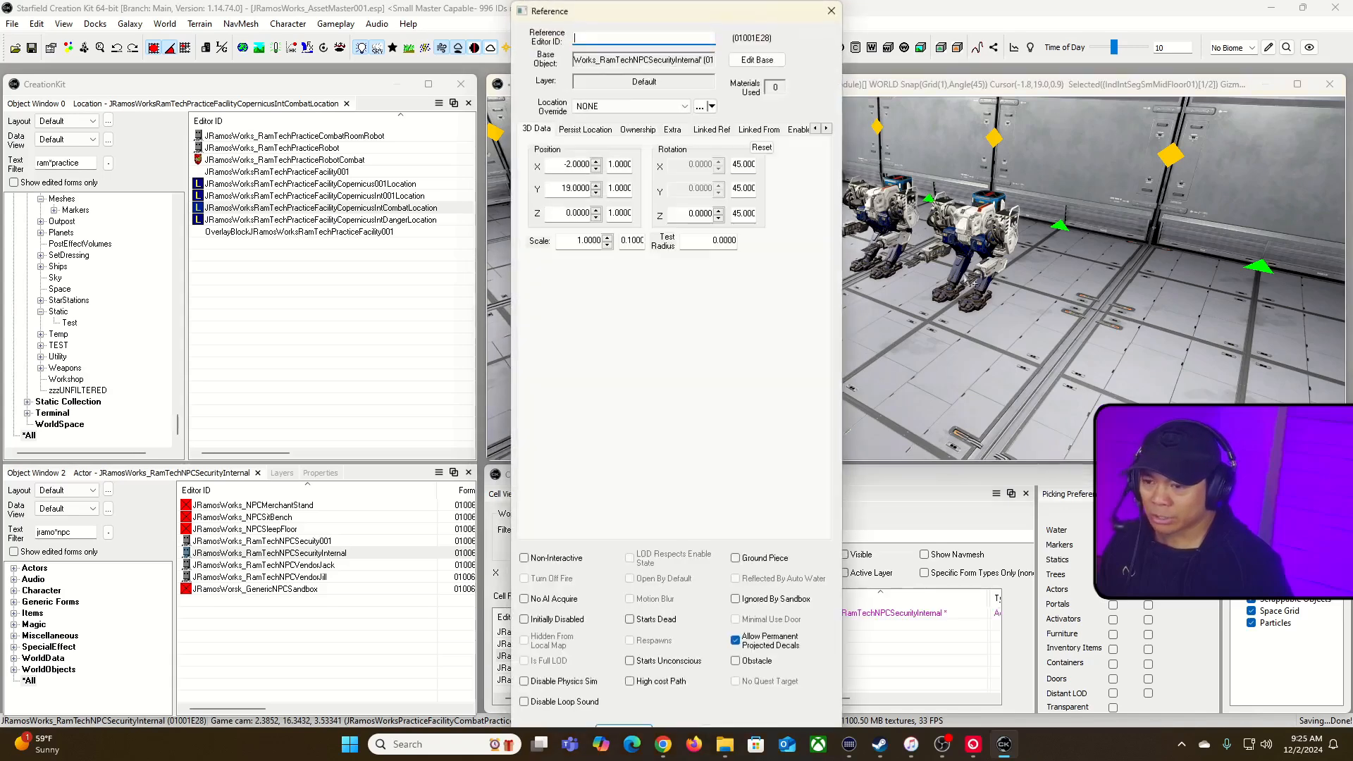
pyautogui.click(831, 11)
pyautogui.moveTo(356, 544); pyautogui.dragTo(366, 543)
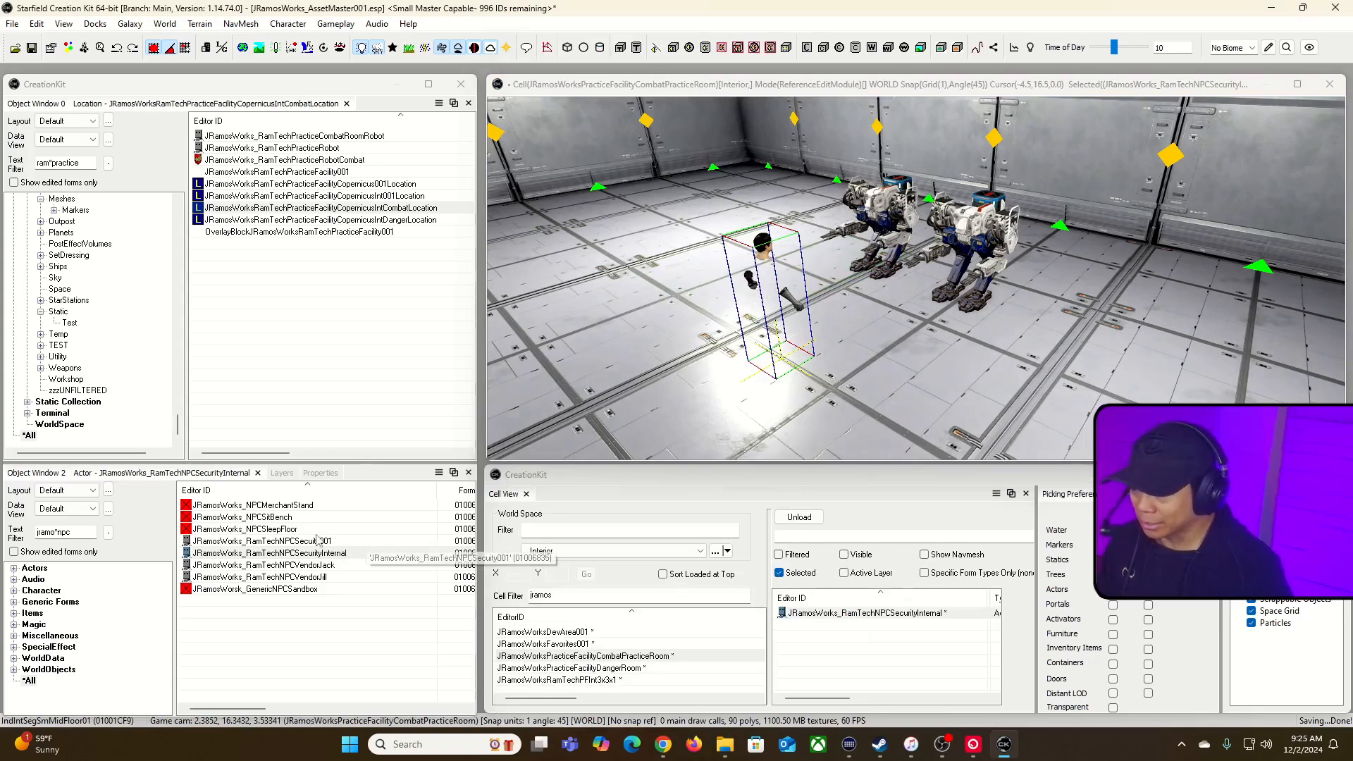
# - Filter the second object list by jramo*faction and open the JRamosWorks_RamTechFaction faction for editing
pyautogui.click(343, 162)
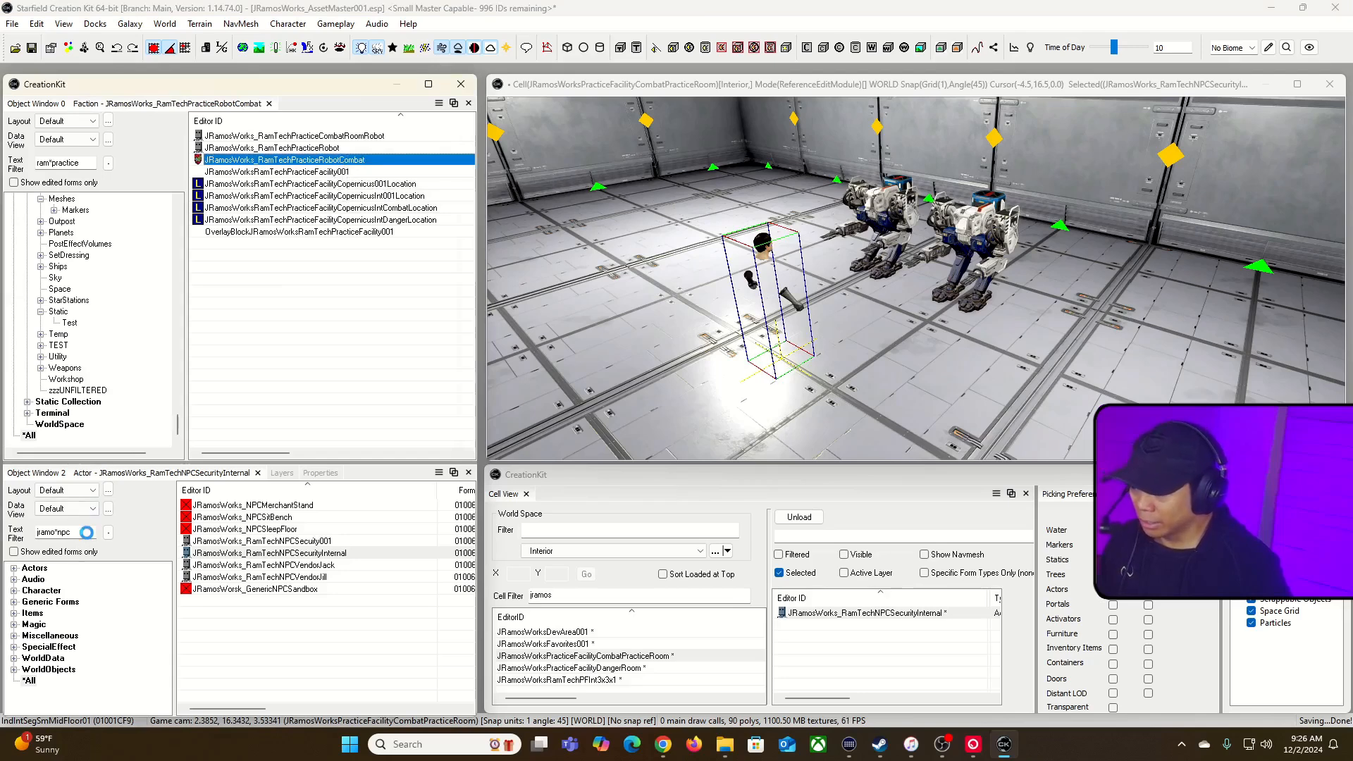
pyautogui.click(86, 532)
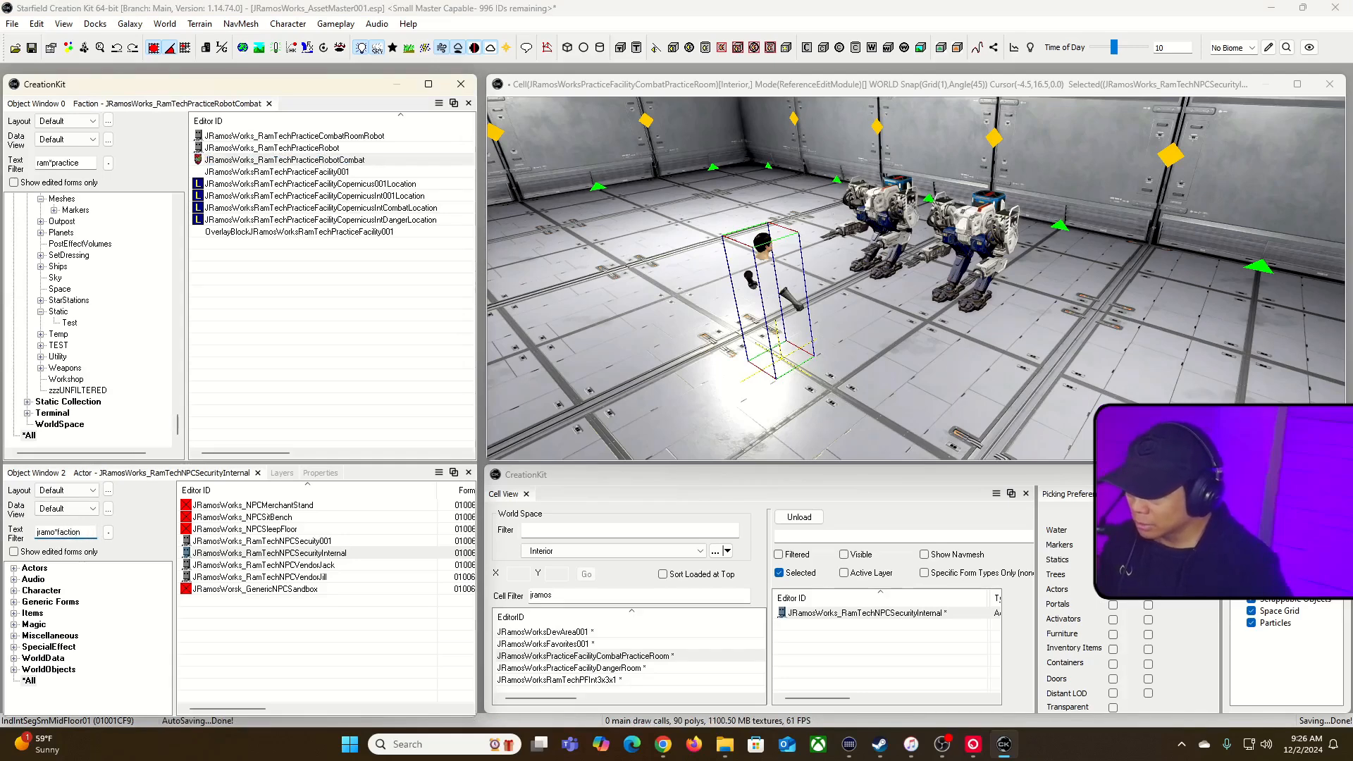
pyautogui.write('faction')
pyautogui.click(308, 519)
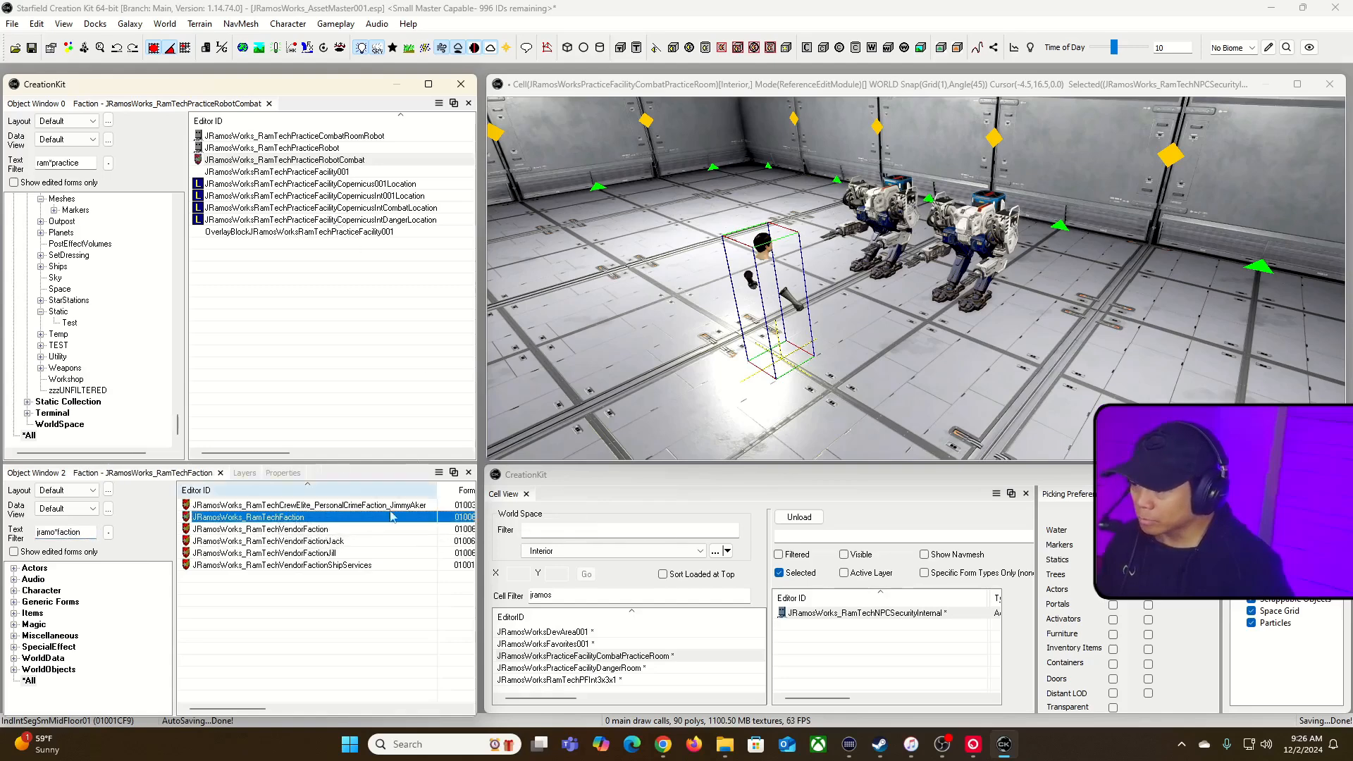
pyautogui.doubleClick(282, 517)
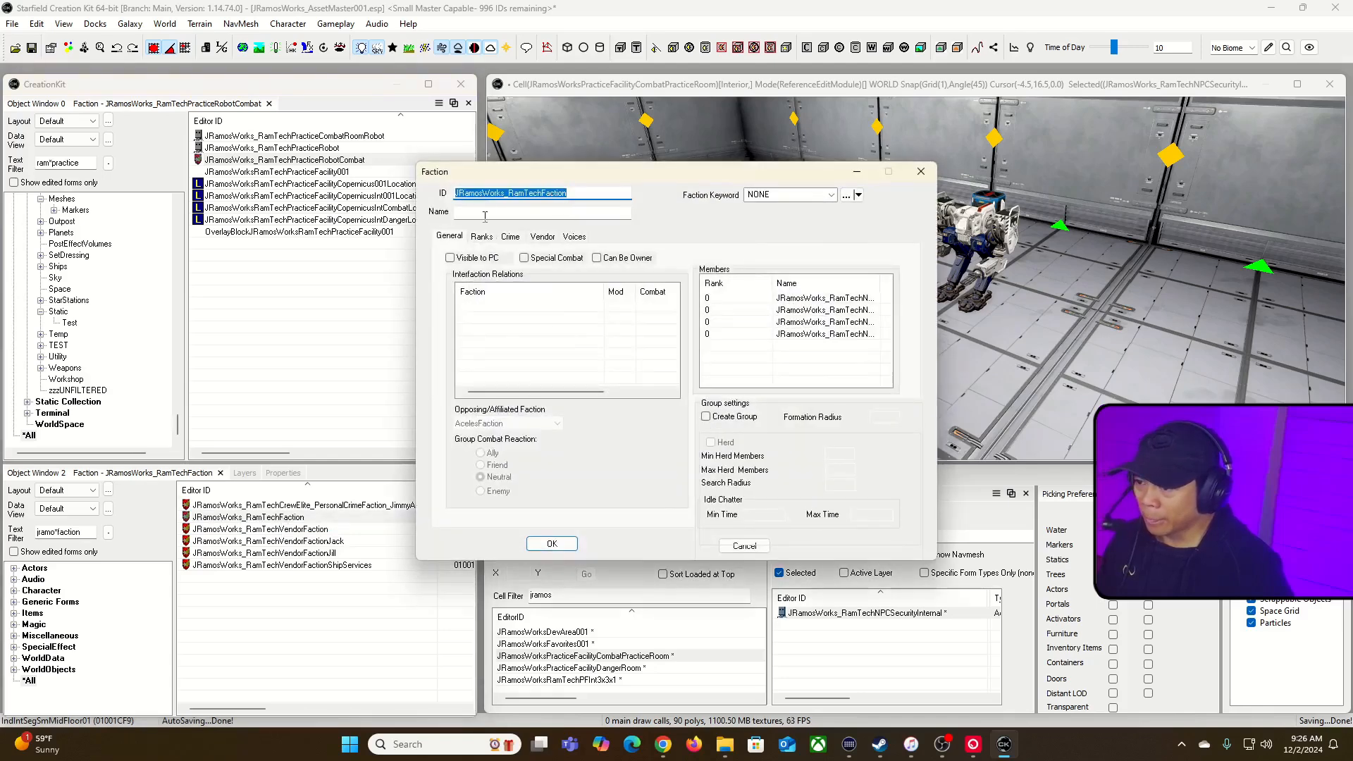
# - Add an interfaction relation from JRamosWorks_RamTechFaction to itself with the Ally combat reaction
pyautogui.rightClick(563, 355)
pyautogui.click(565, 365)
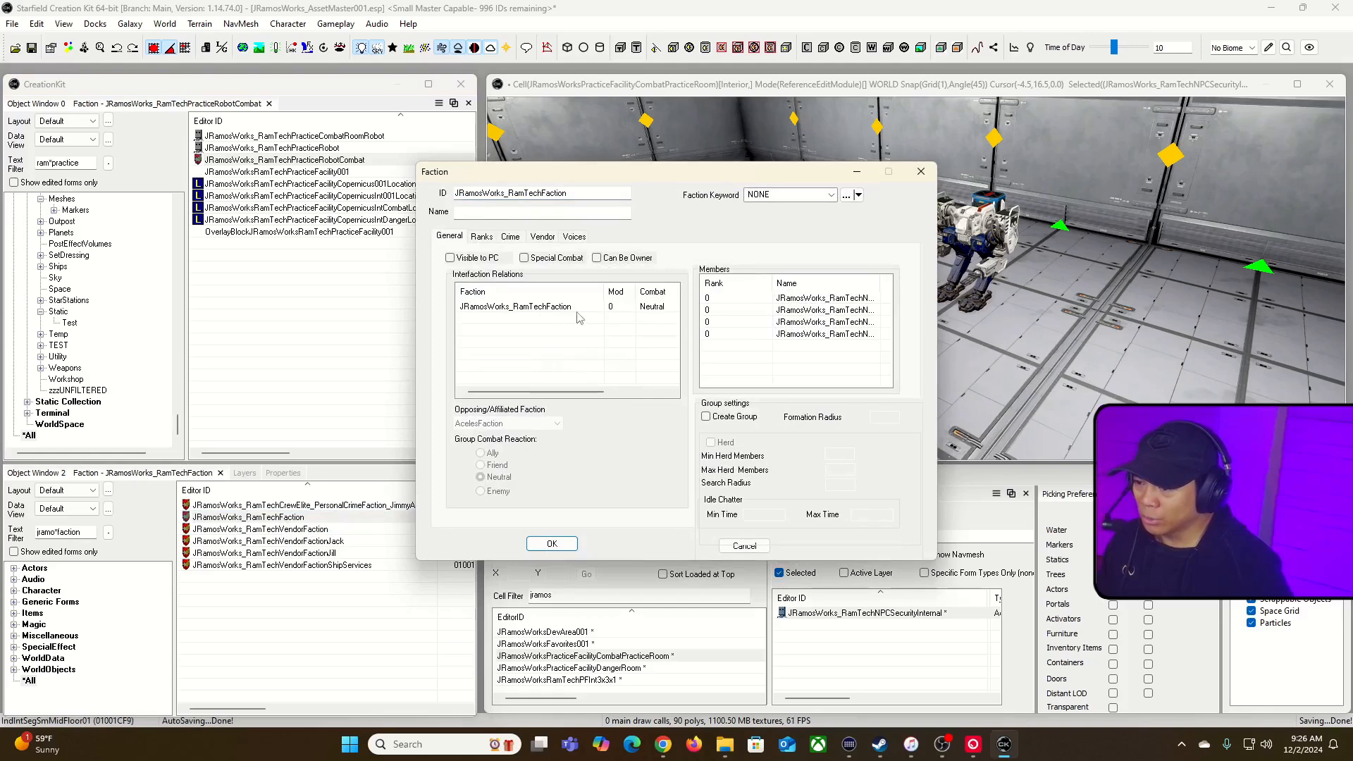
pyautogui.click(529, 312)
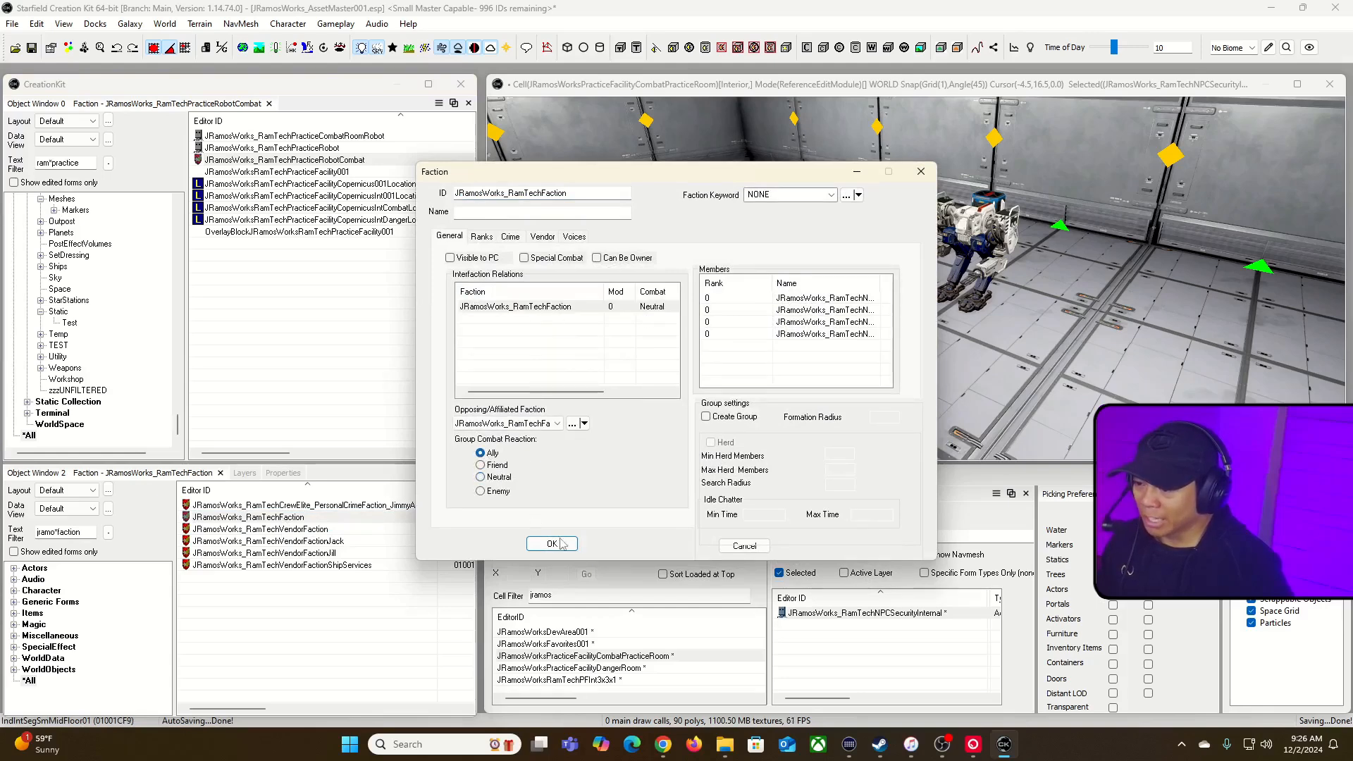
# - Add JRamosWorks_RamTechPracticeRobotCombat as a second interfaction relation with the Enemy combat reaction and apply the faction changes
pyautogui.rightClick(549, 336)
pyautogui.click(579, 343)
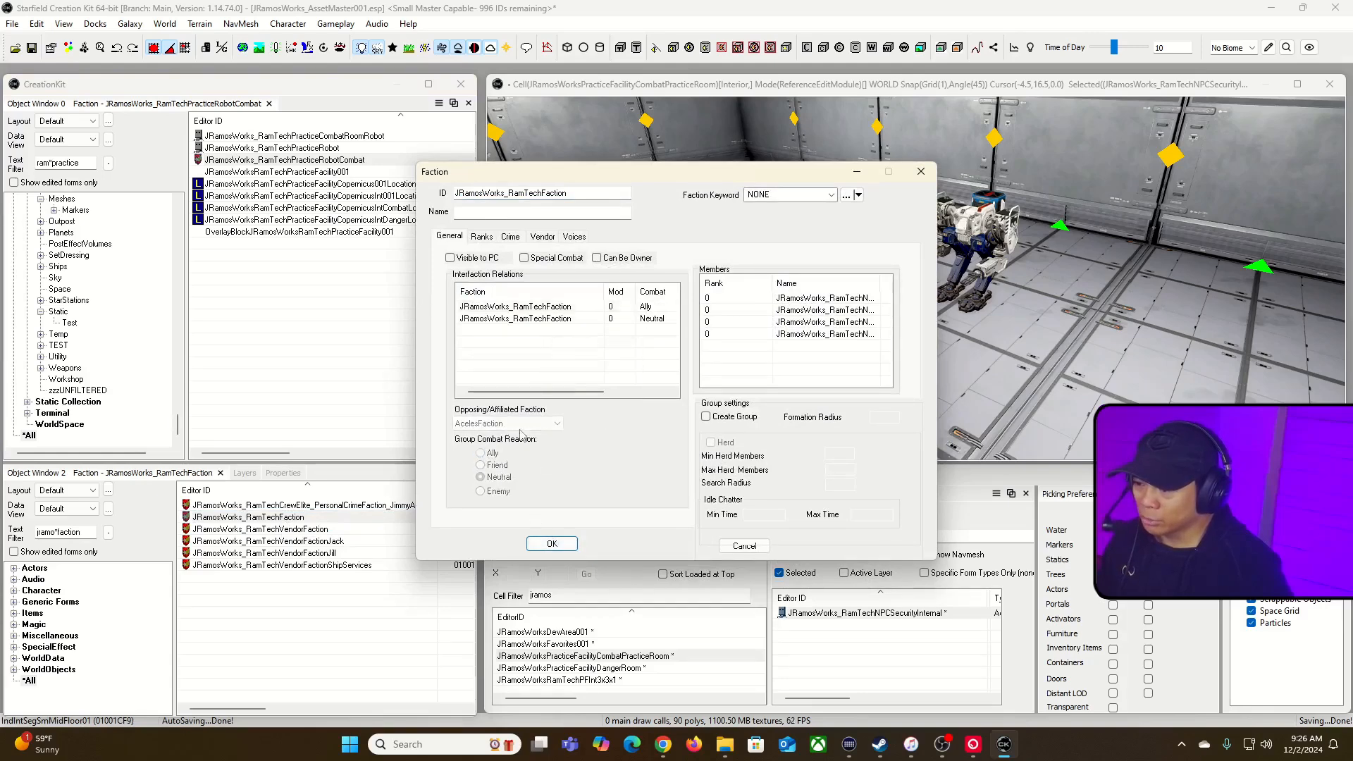
pyautogui.click(562, 320)
pyautogui.click(529, 425)
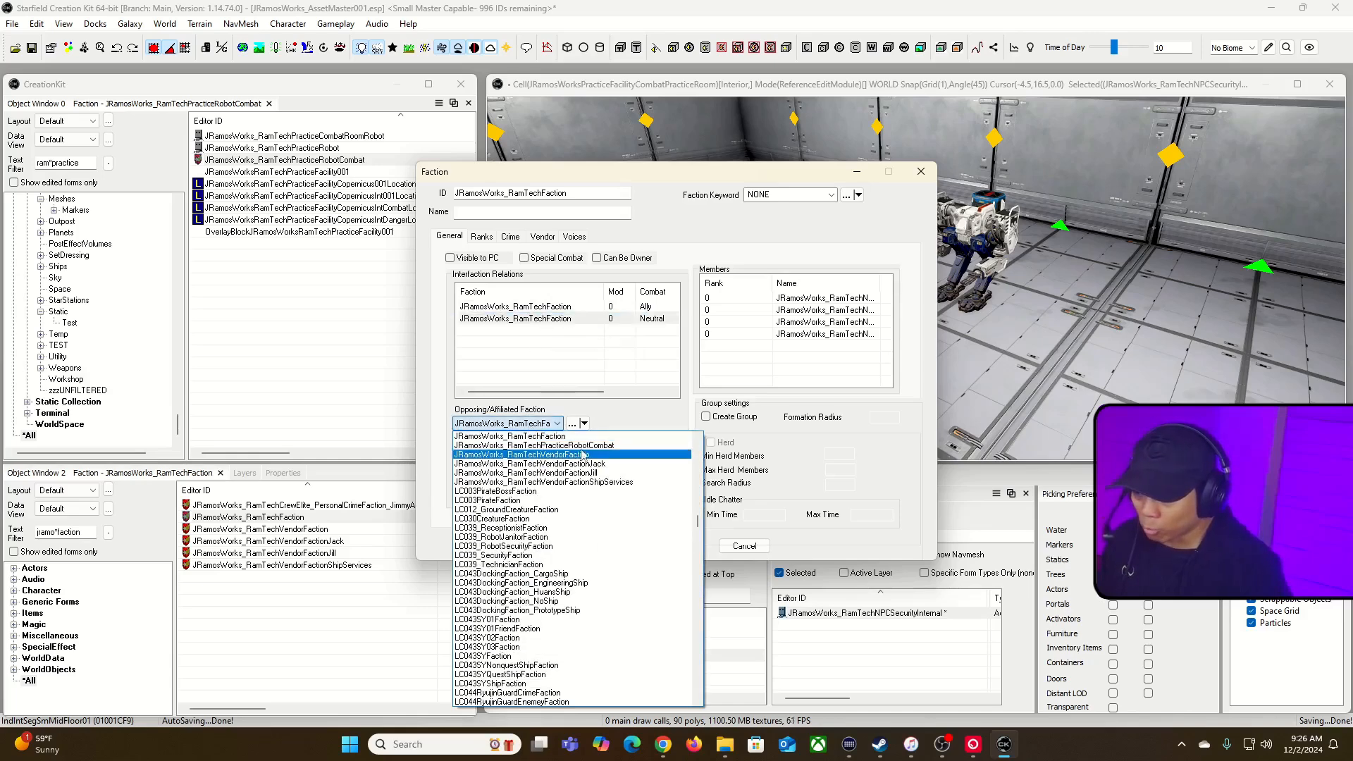
pyautogui.click(534, 445)
pyautogui.click(649, 321)
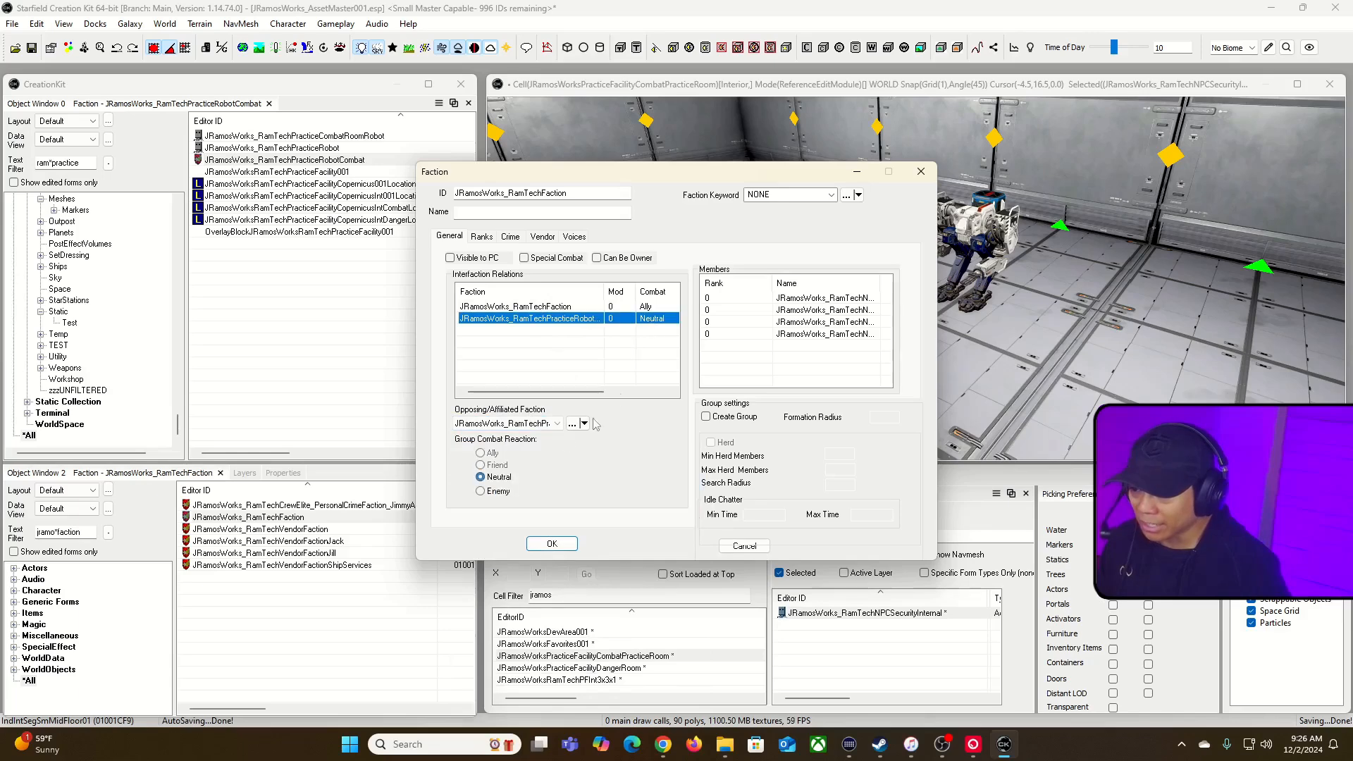
pyautogui.click(481, 491)
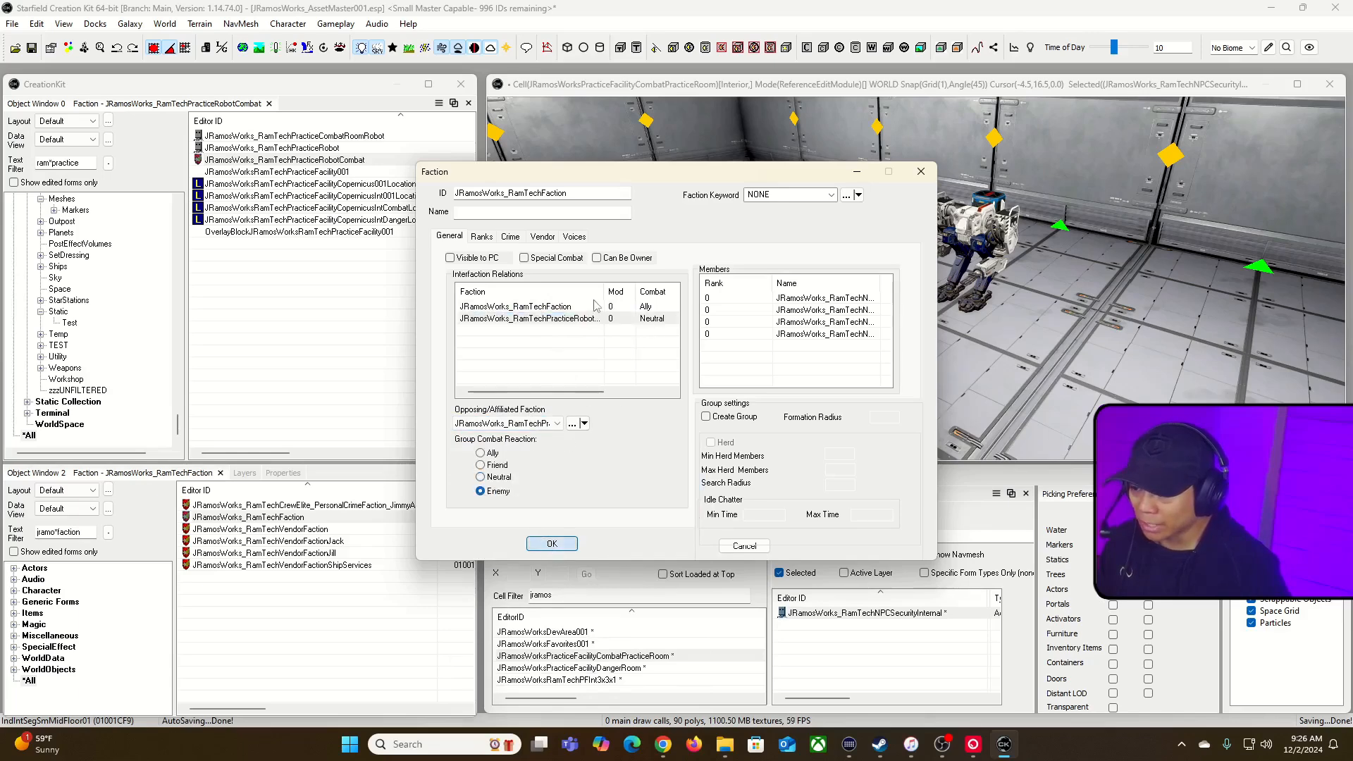
pyautogui.press('Return')
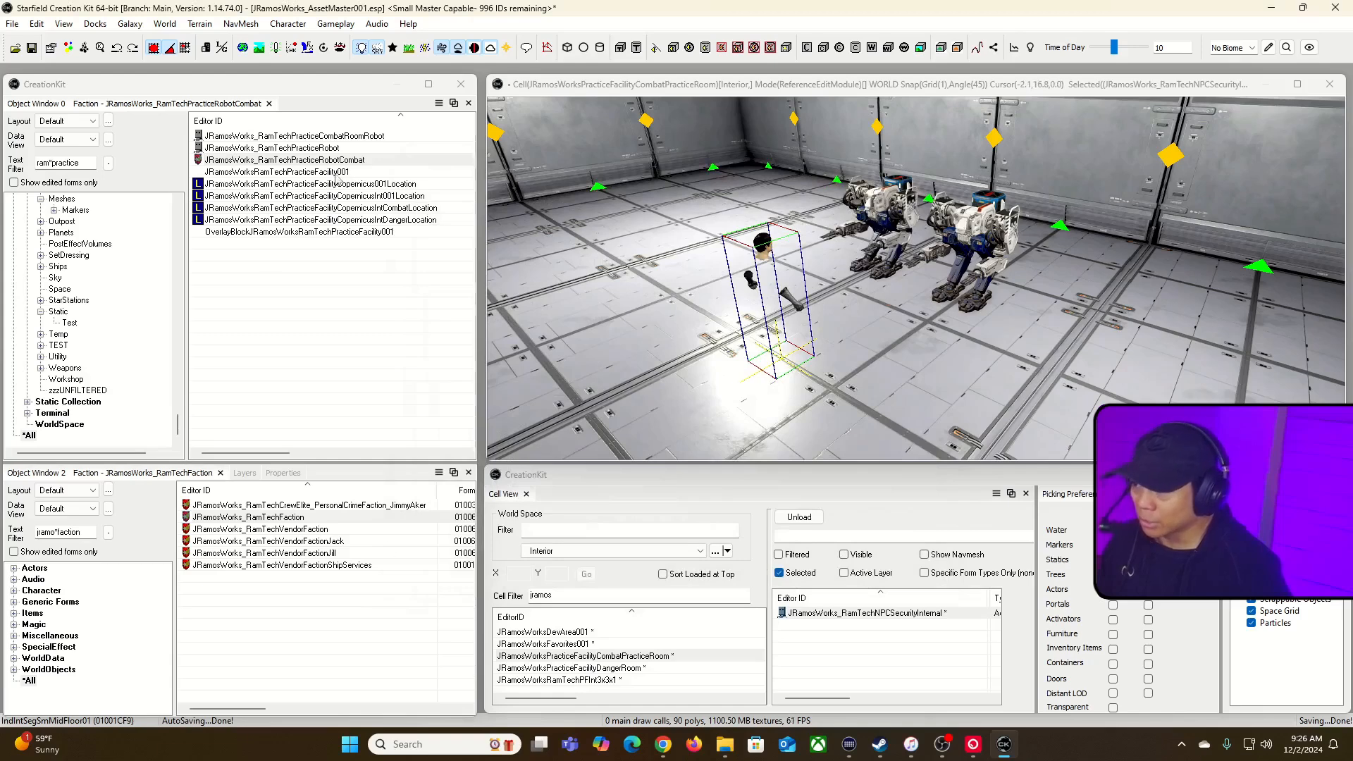
# - Rename the practice robot combat faction to JRamosWorks_RamTechPracticeRobotCombatFaction as the same object and check its interfaction relations
pyautogui.click(371, 161)
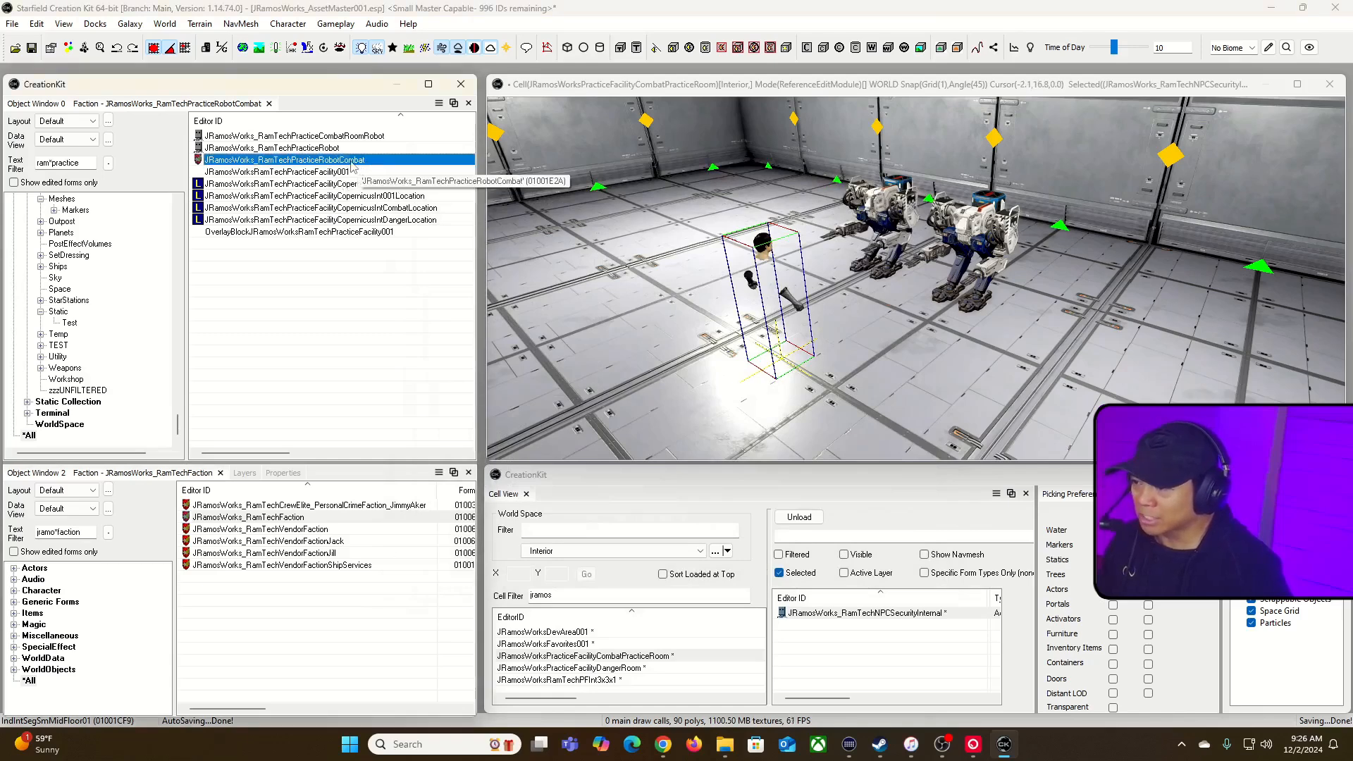
pyautogui.click(376, 161)
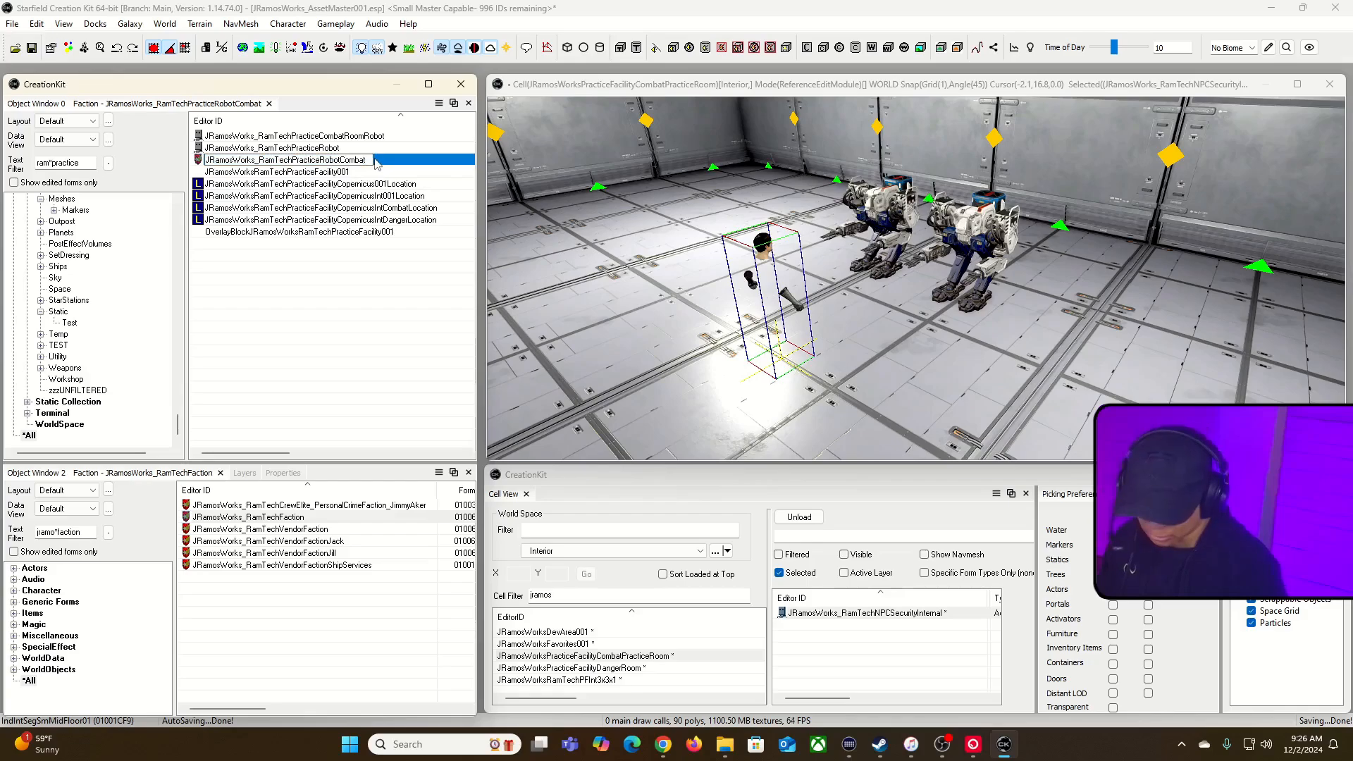
pyautogui.write('Faction')
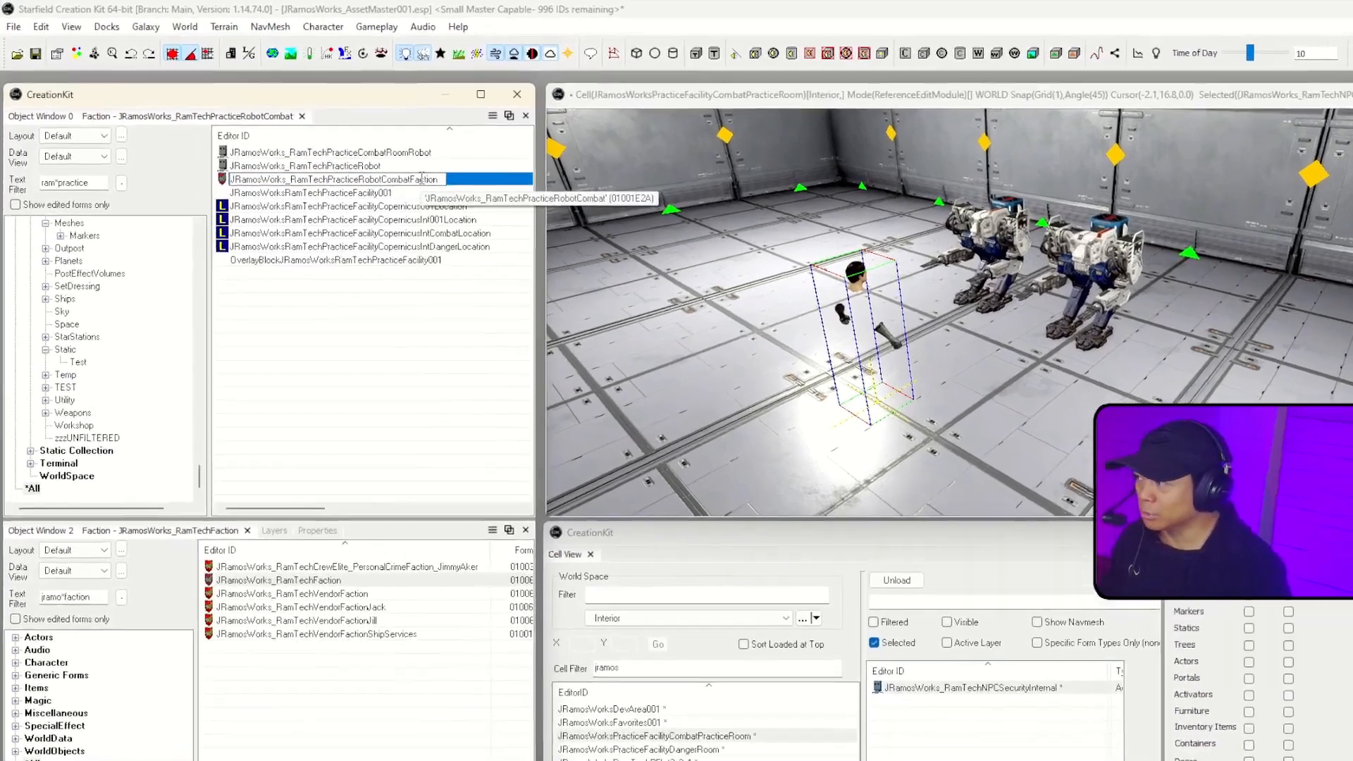
pyautogui.press('Return')
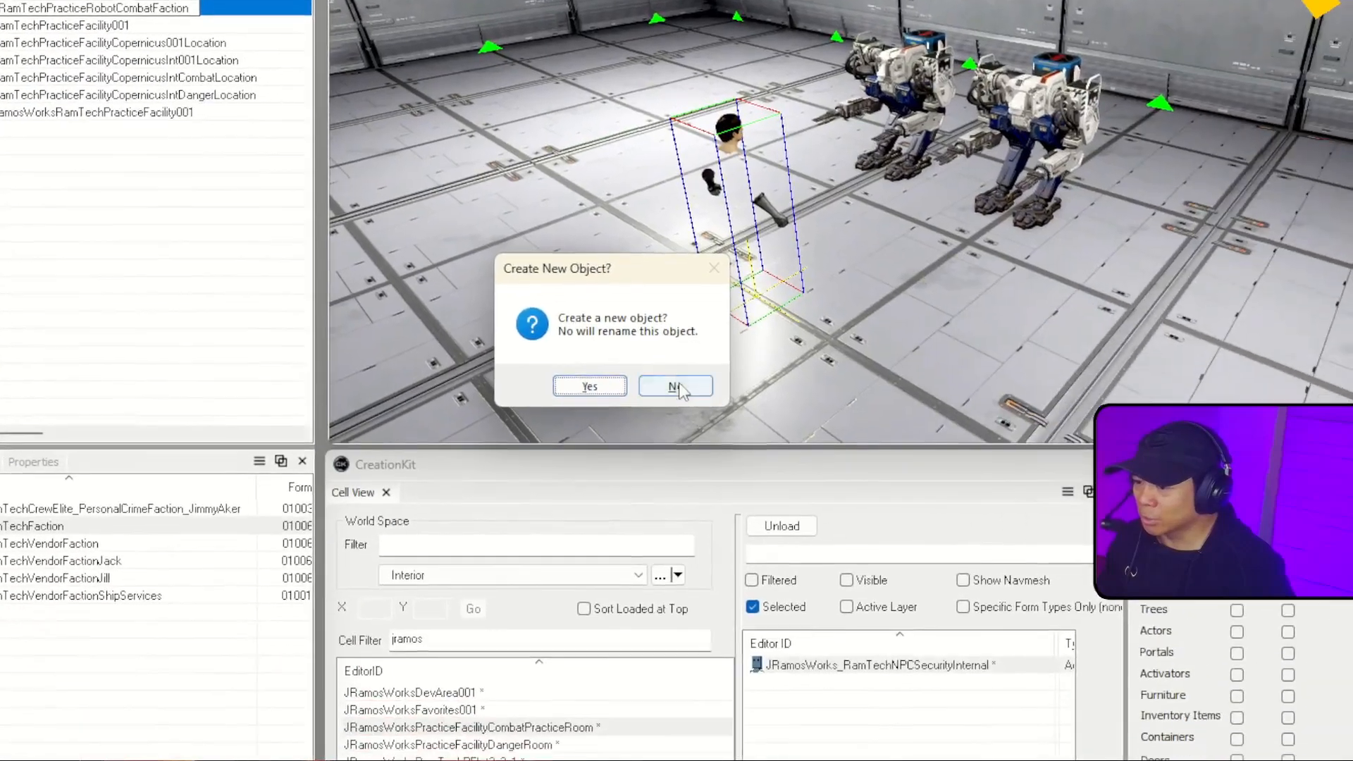
pyautogui.click(1052, 610)
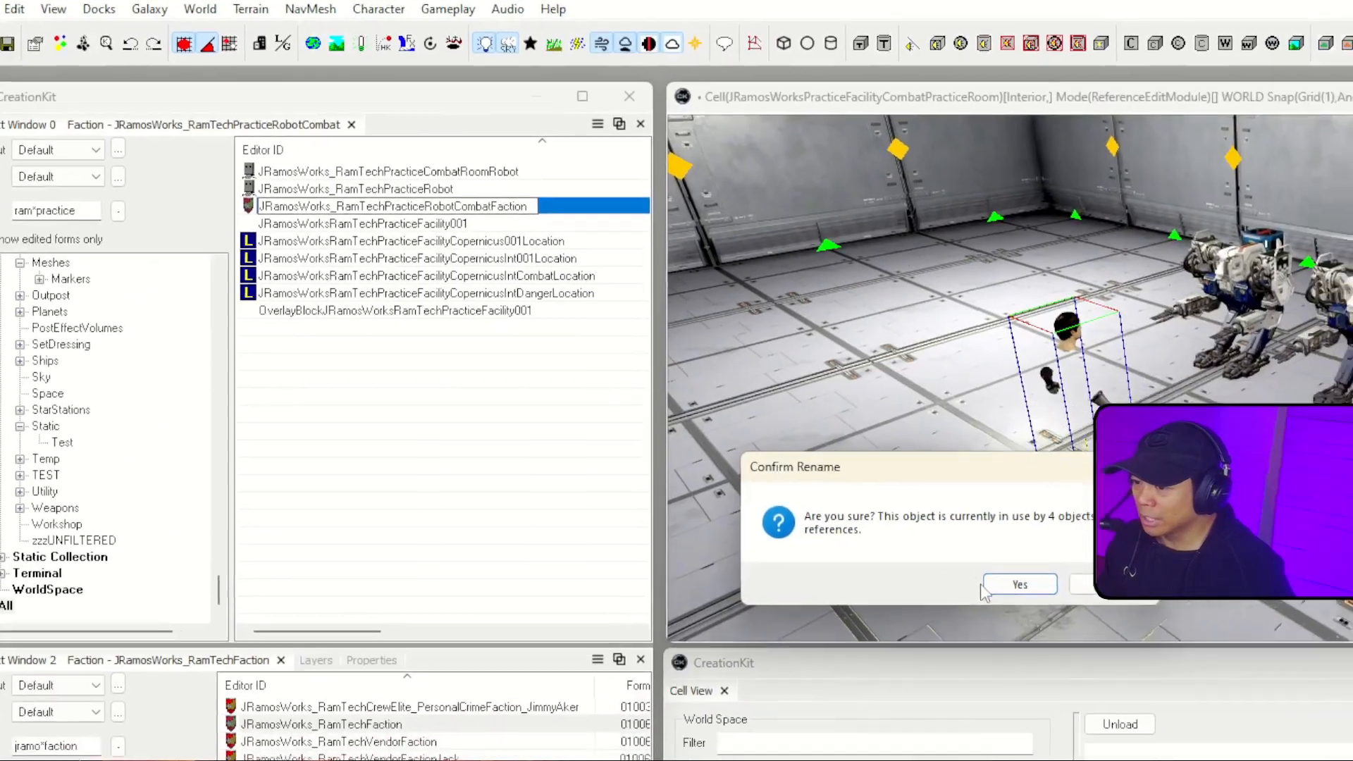
pyautogui.click(1058, 610)
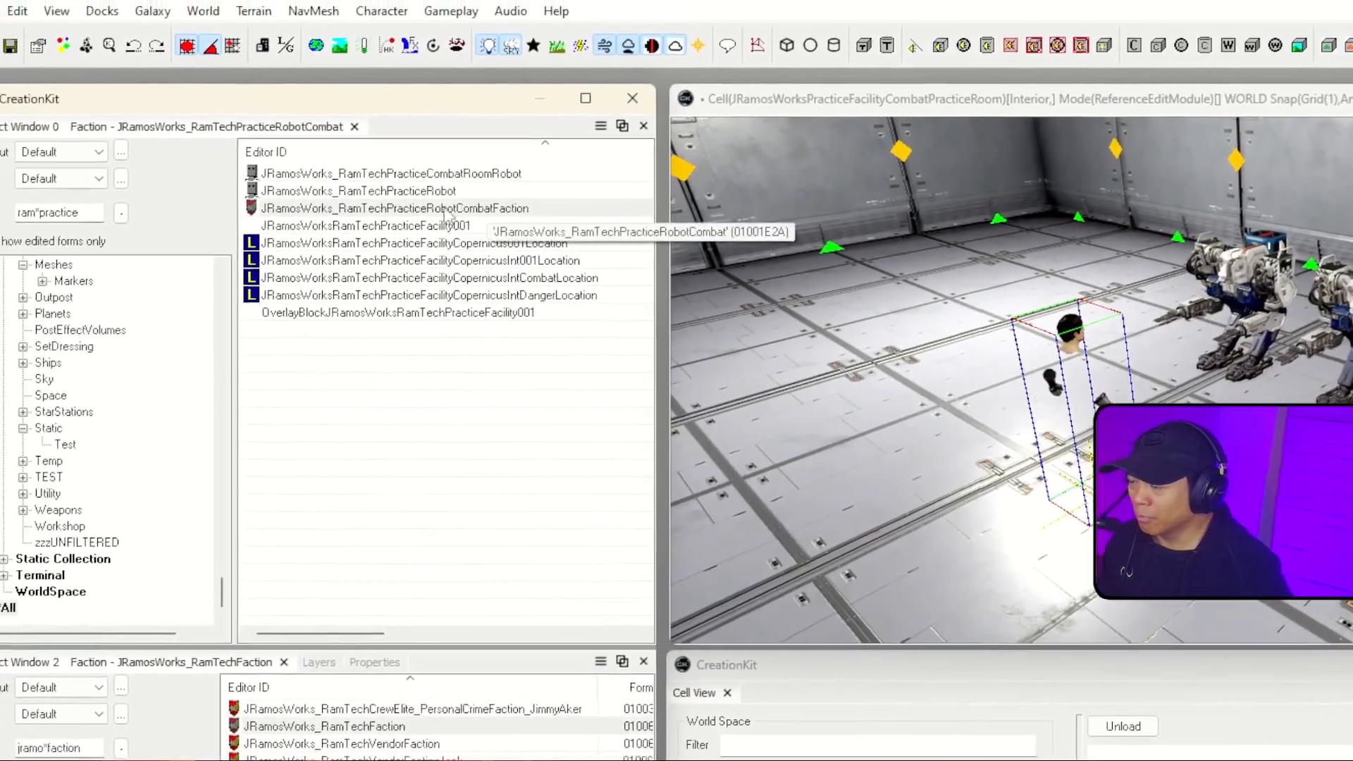
pyautogui.doubleClick(445, 210)
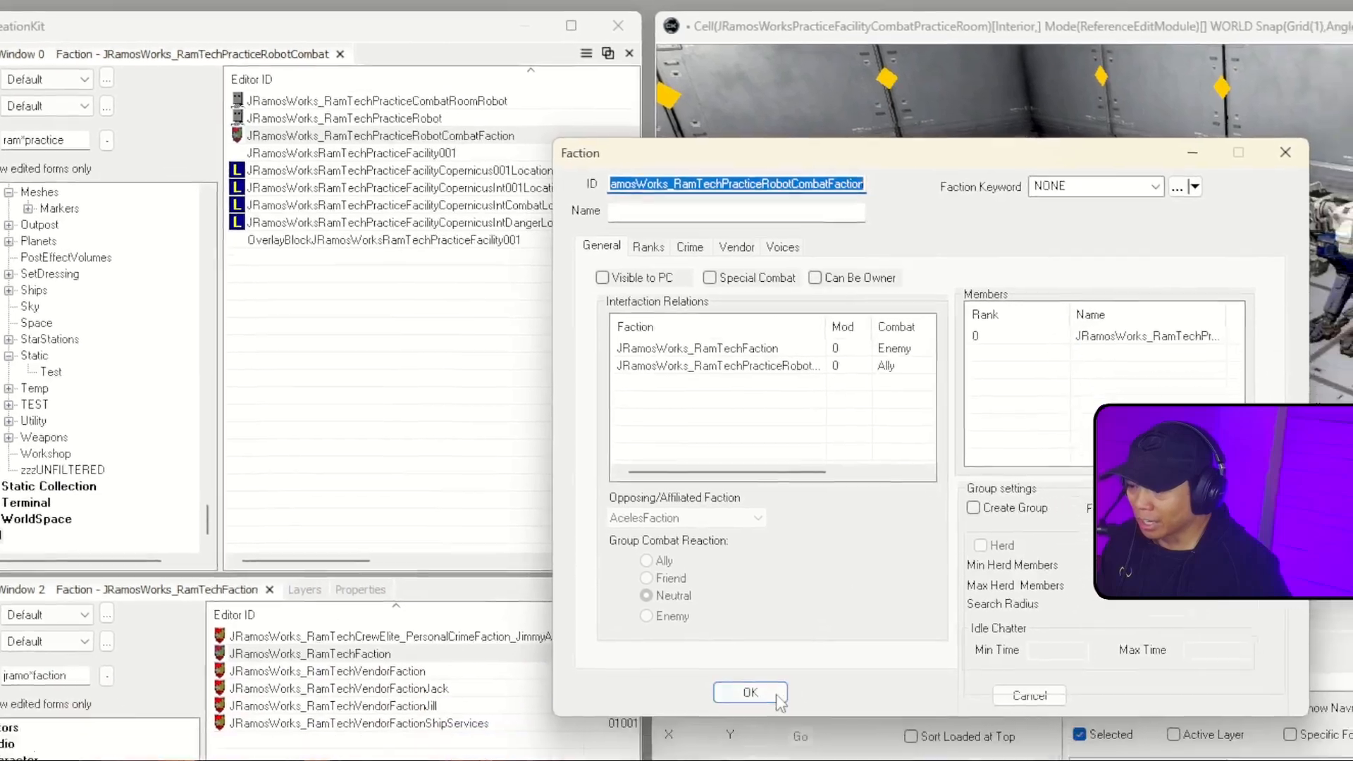
pyautogui.click(776, 694)
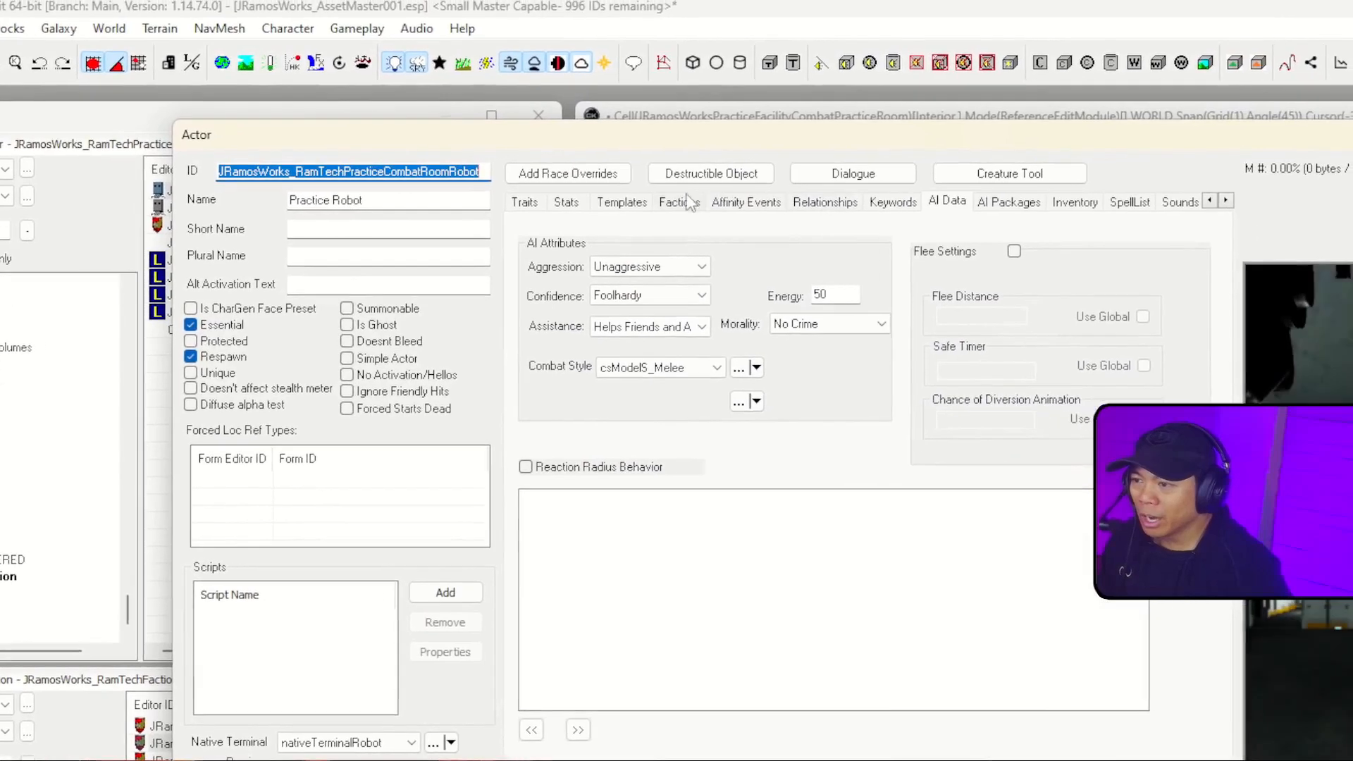
# - Review the factions and the AI aggression setting of the JRamosWorks_RamTechPracticeCombatRoomRobot actor
pyautogui.click(678, 205)
pyautogui.click(947, 205)
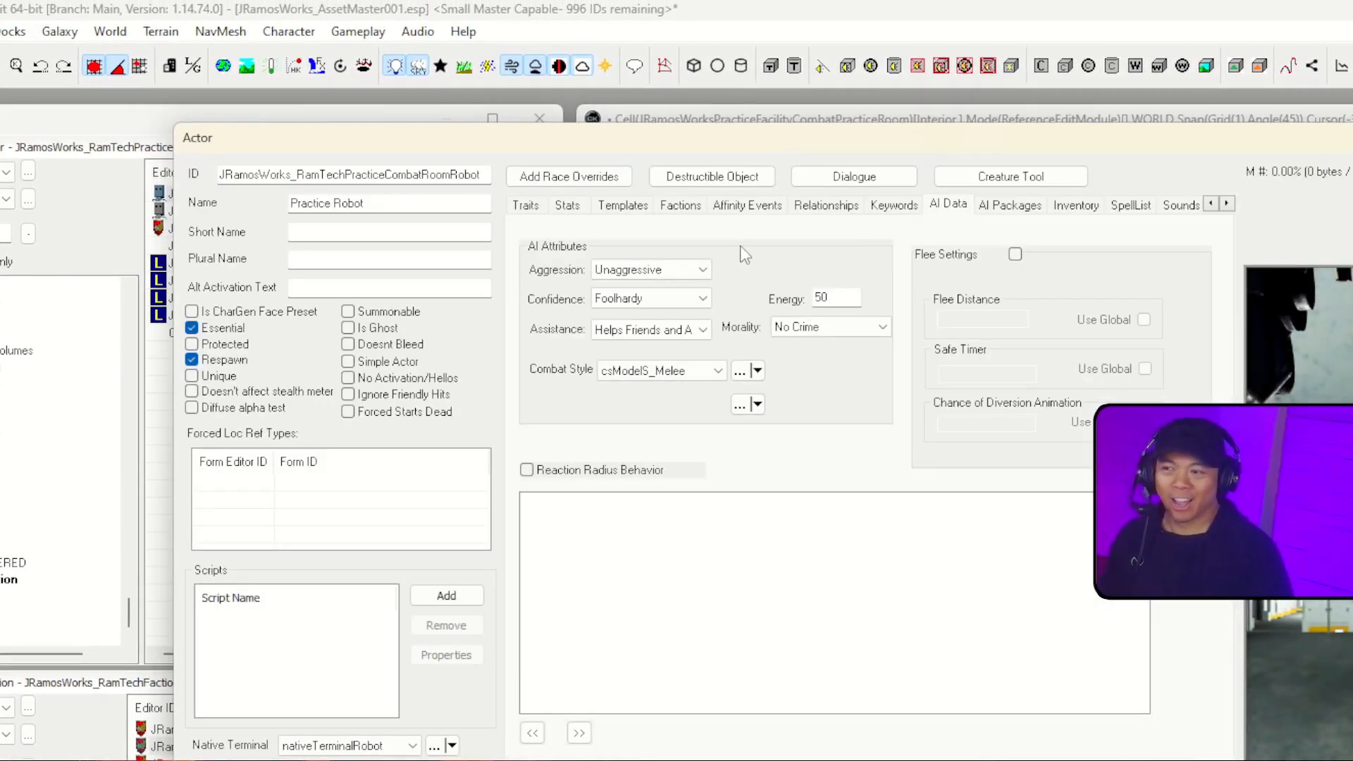
pyautogui.click(627, 269)
pyautogui.click(625, 271)
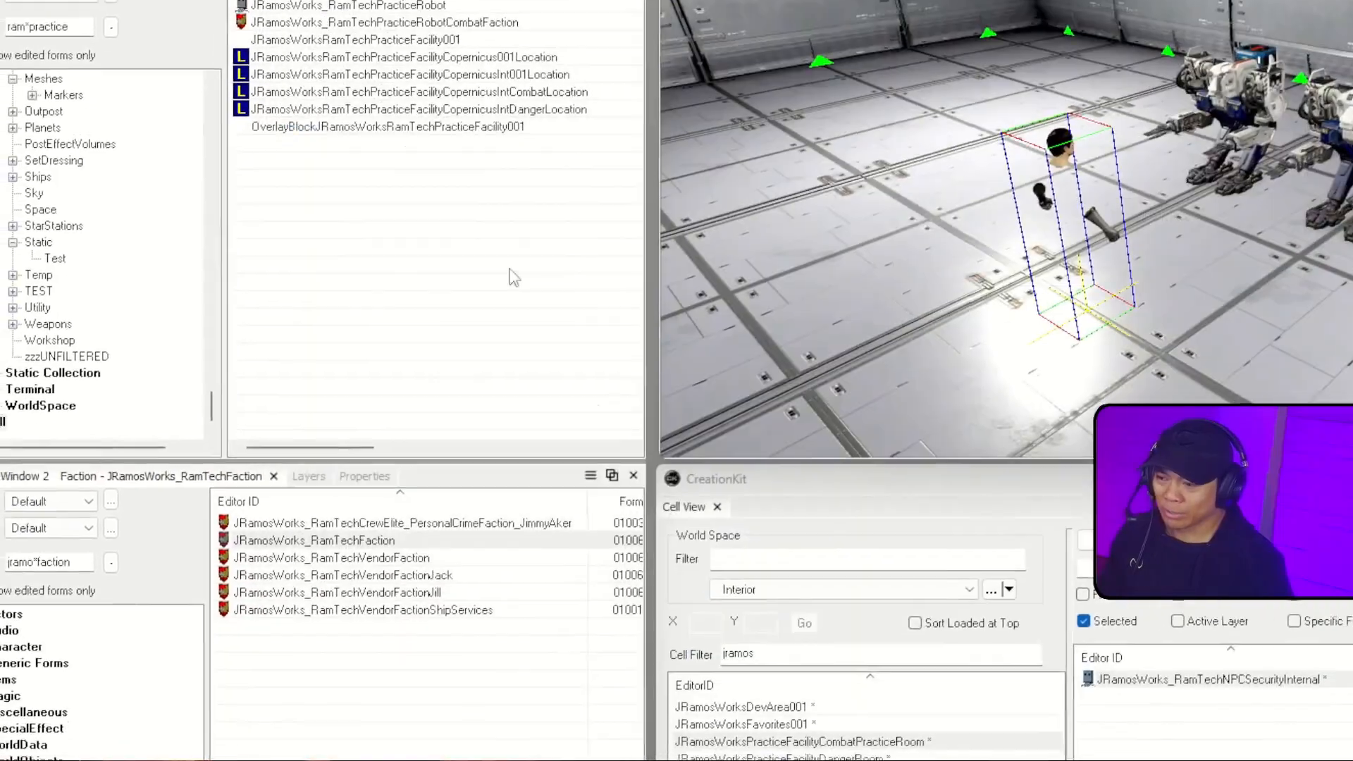
# - Switch to Steam and launch Starfield
pyautogui.hotkey('alt', 'Tab')
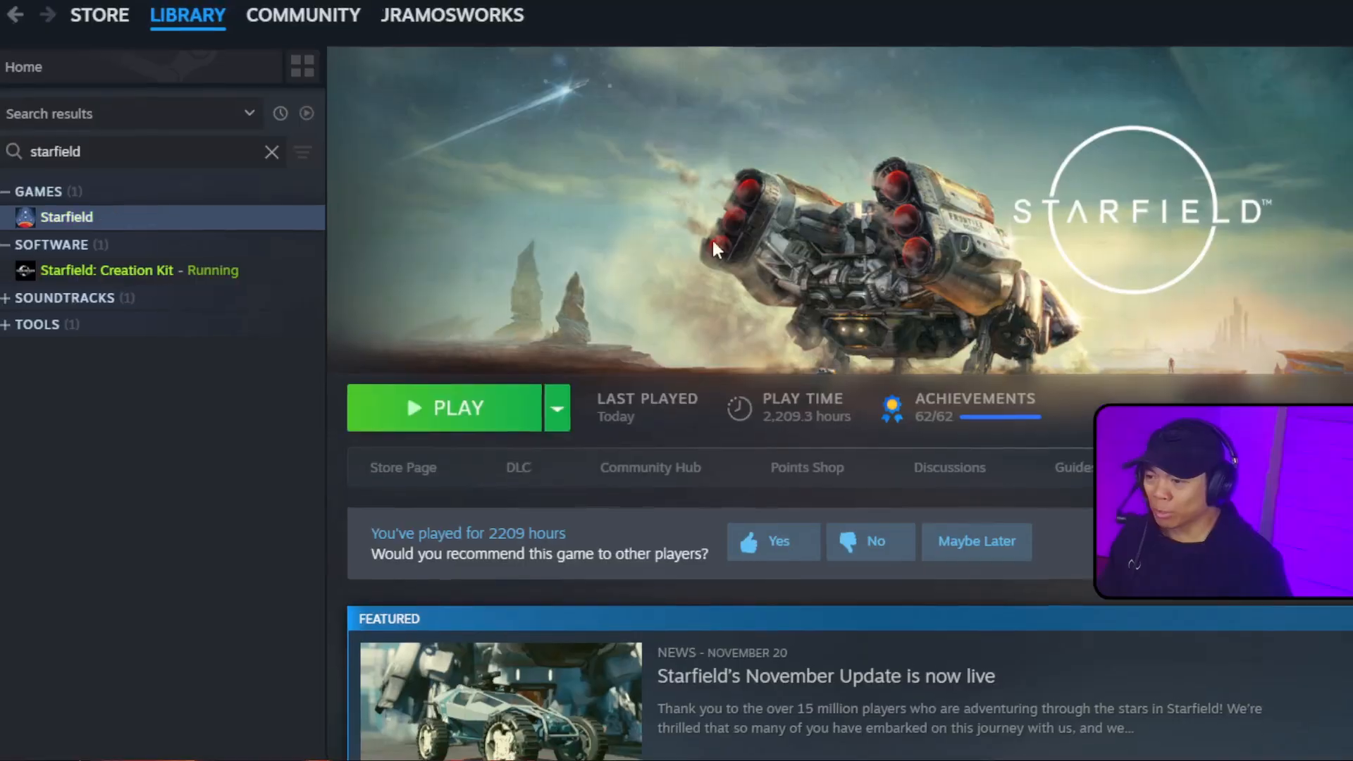
pyautogui.click(444, 419)
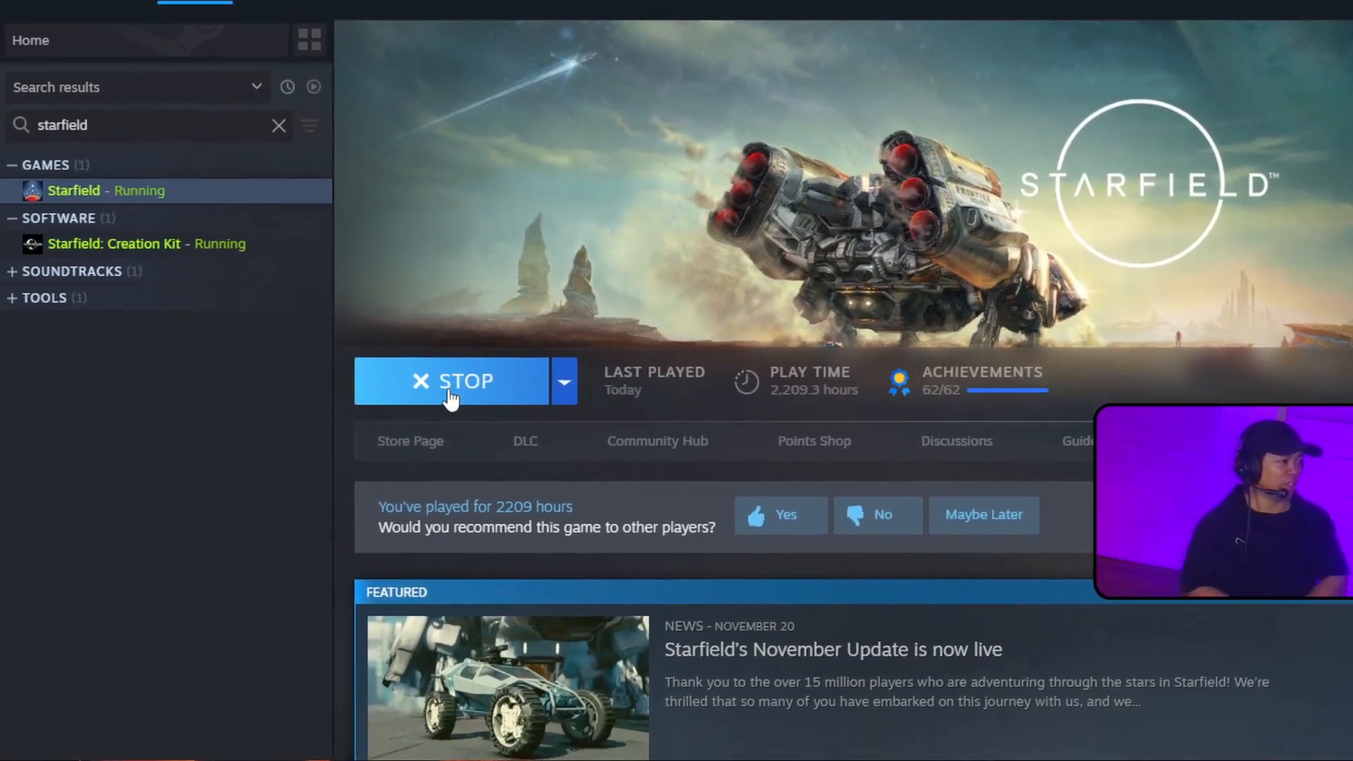
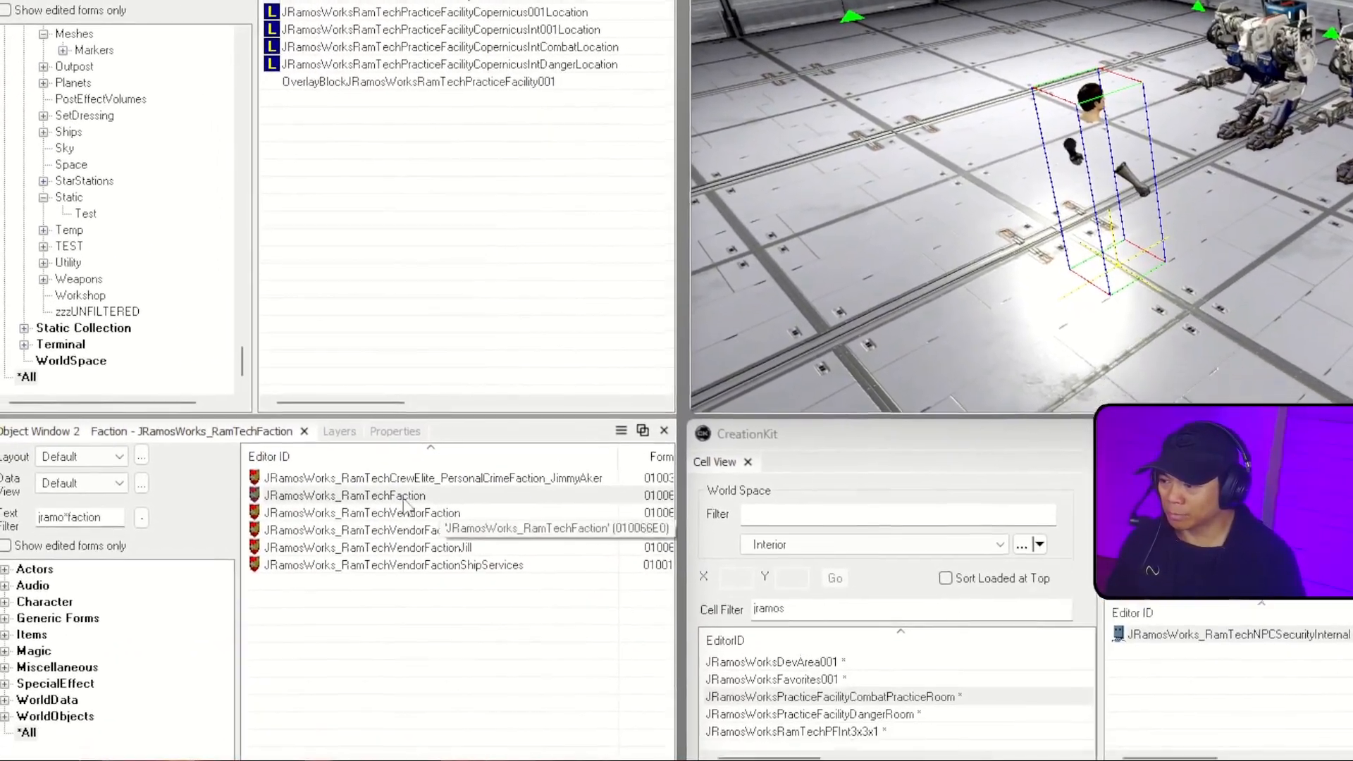
# - Check the interfaction relations of JRamosWorks_RamTechFaction in the Creation Kit and close it without changes
pyautogui.click(356, 735)
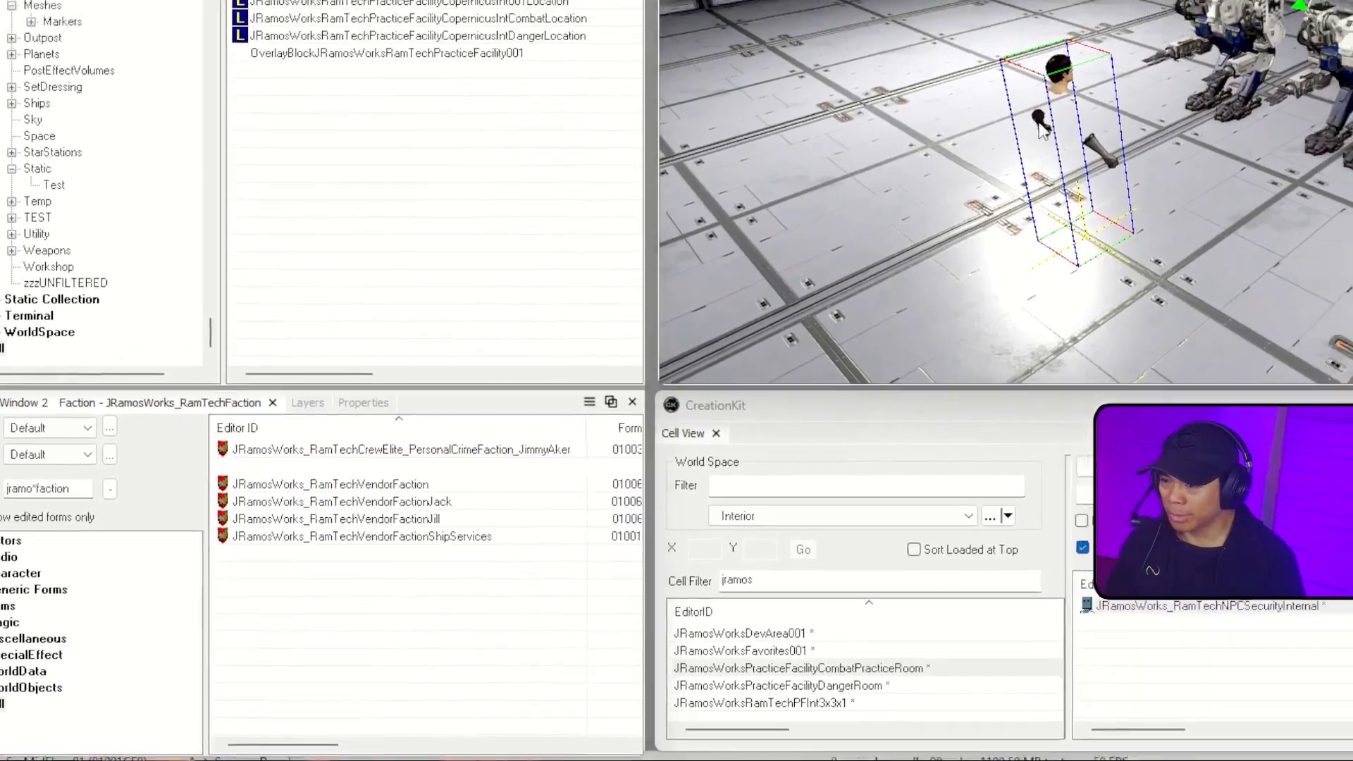
pyautogui.doubleClick(410, 465)
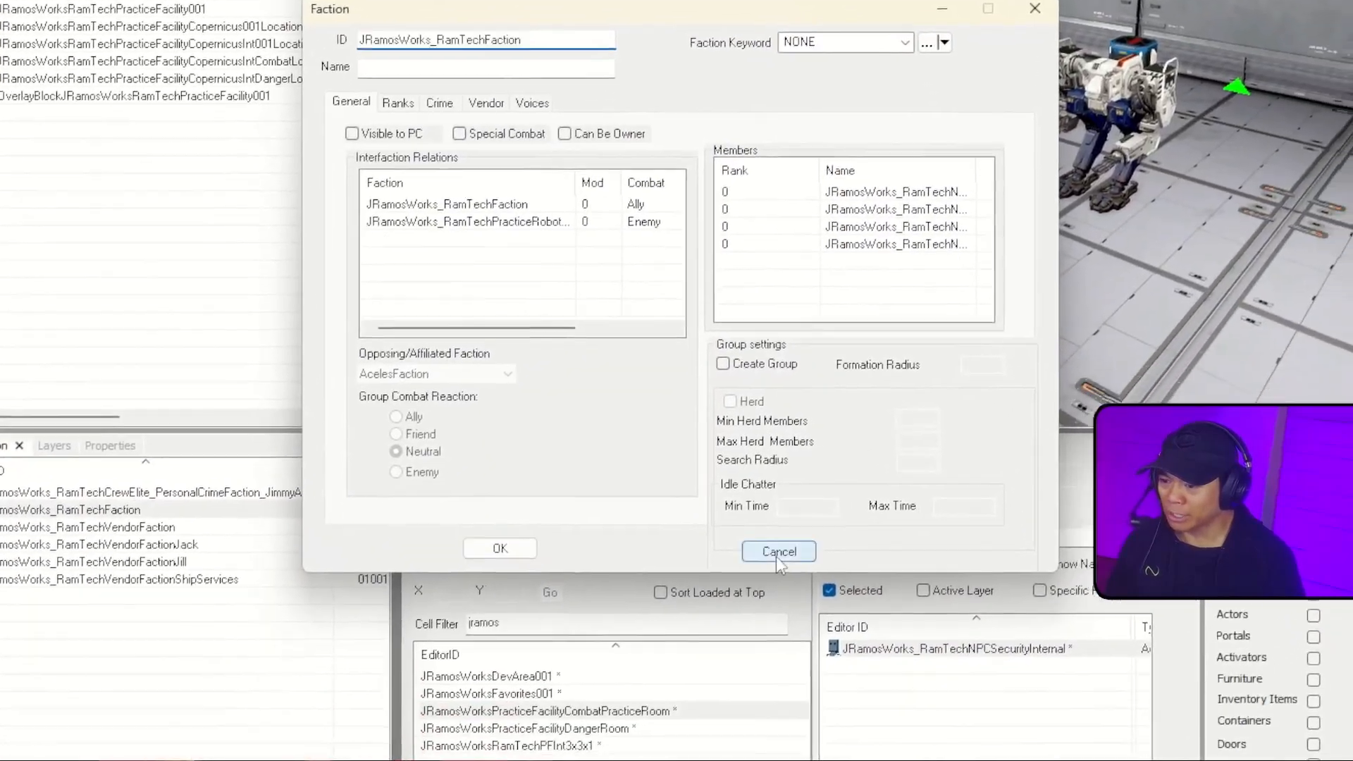
pyautogui.click(886, 608)
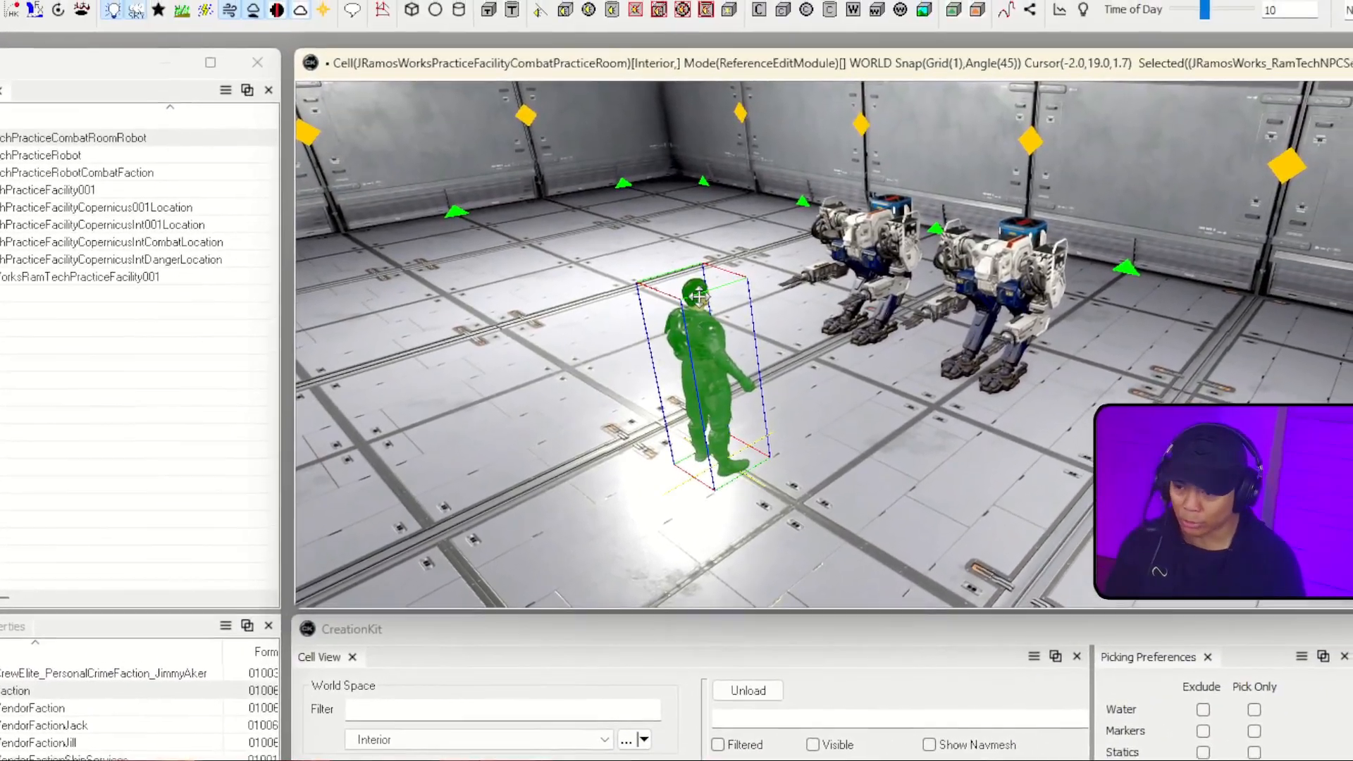
# - Replace the placed security NPC in the combat practice room with JRamosWorks_RamTechNPCSecuity001, using the filter jramo*npc, and accept its actor settings
pyautogui.press('Delete')
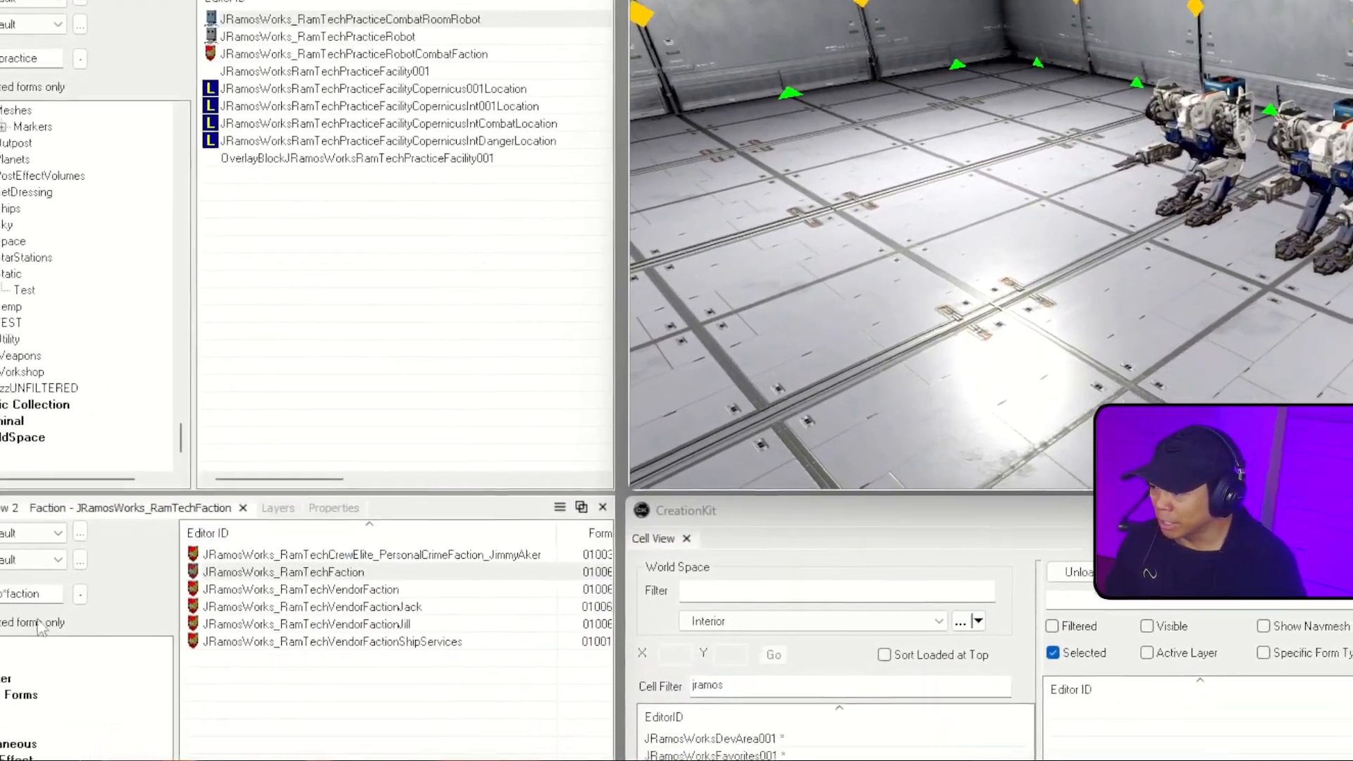
pyautogui.press('BackSpace')
pyautogui.press('BackSpace')
pyautogui.press('BackSpace')
pyautogui.press('BackSpace')
pyautogui.press('BackSpace')
pyautogui.press('BackSpace')
pyautogui.press('BackSpace')
pyautogui.write('npc')
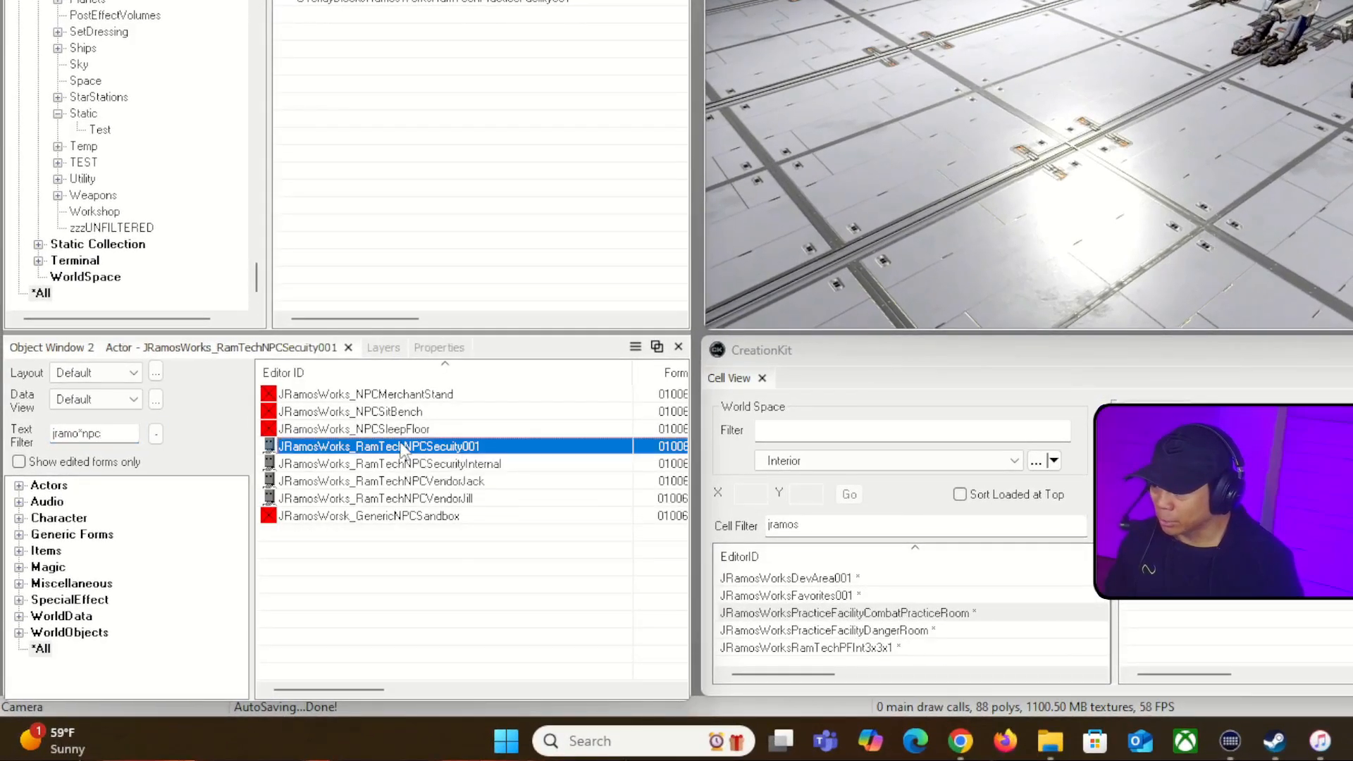
pyautogui.moveTo(392, 451); pyautogui.dragTo(1100, 182)
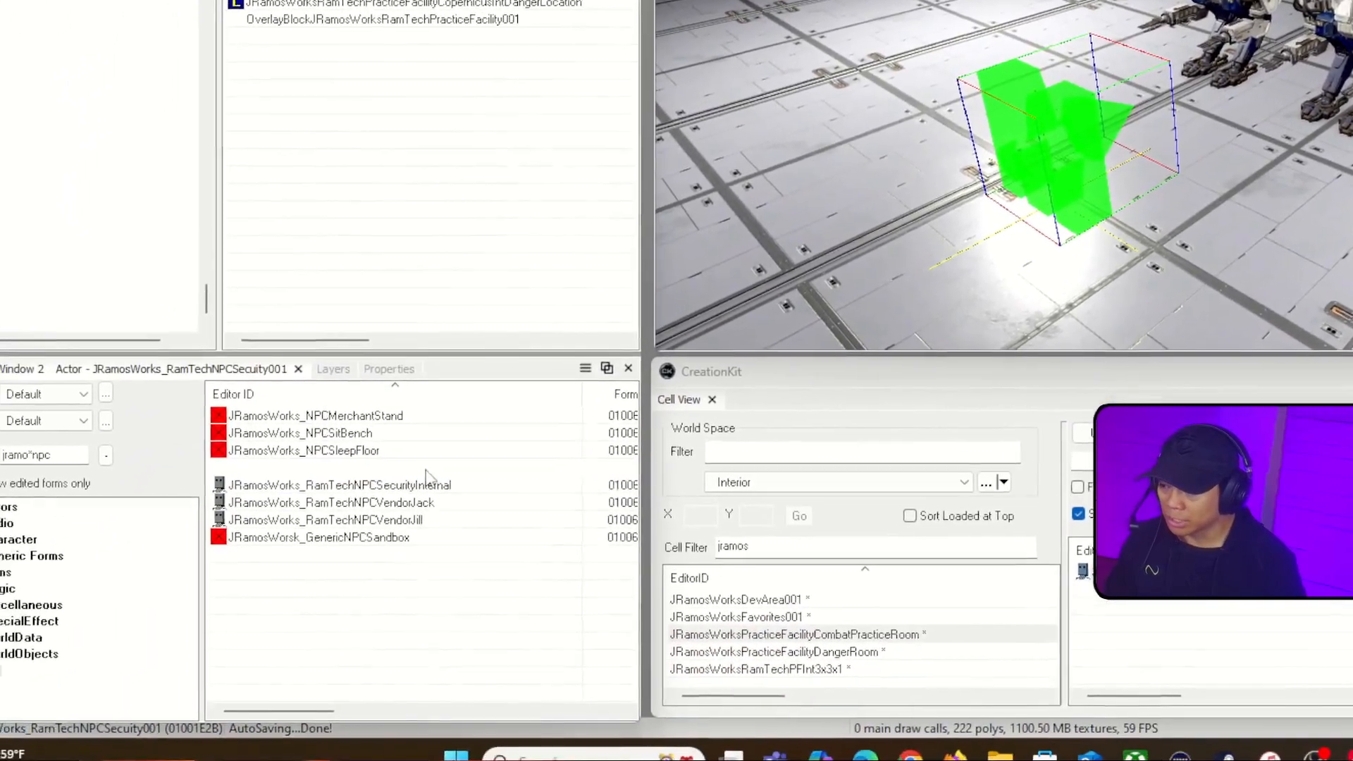
pyautogui.doubleClick(426, 471)
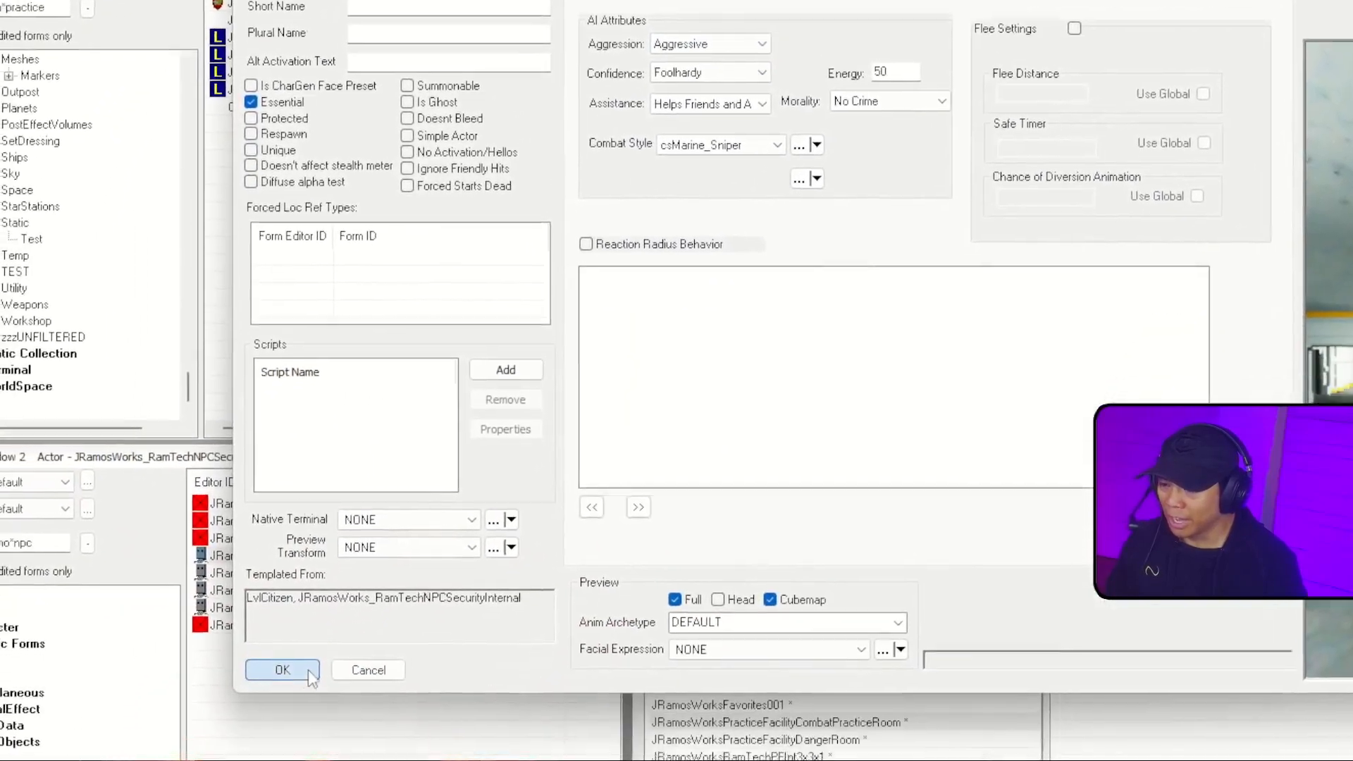
pyautogui.click(266, 667)
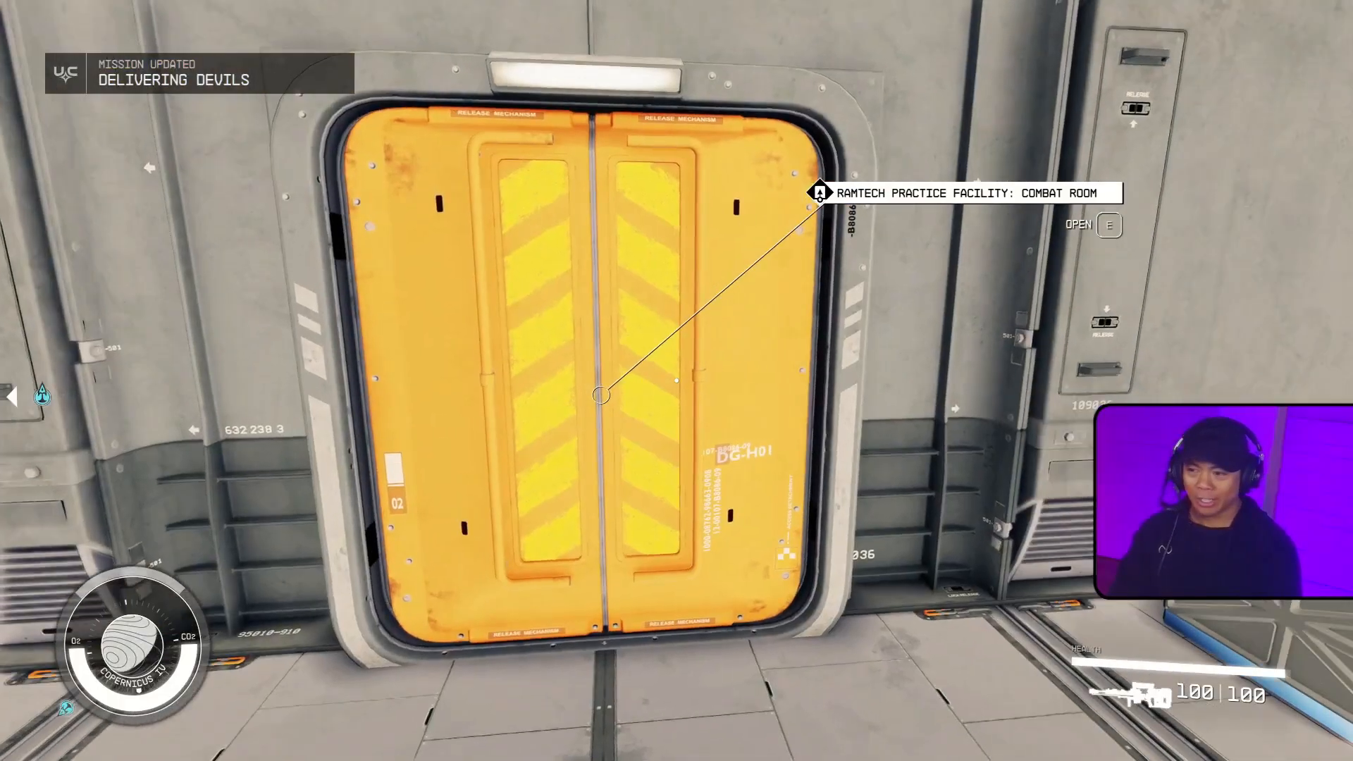
# - Enter the RamTech Practice Facility combat room in Starfield to test the NPC and robots
pyautogui.press('w')
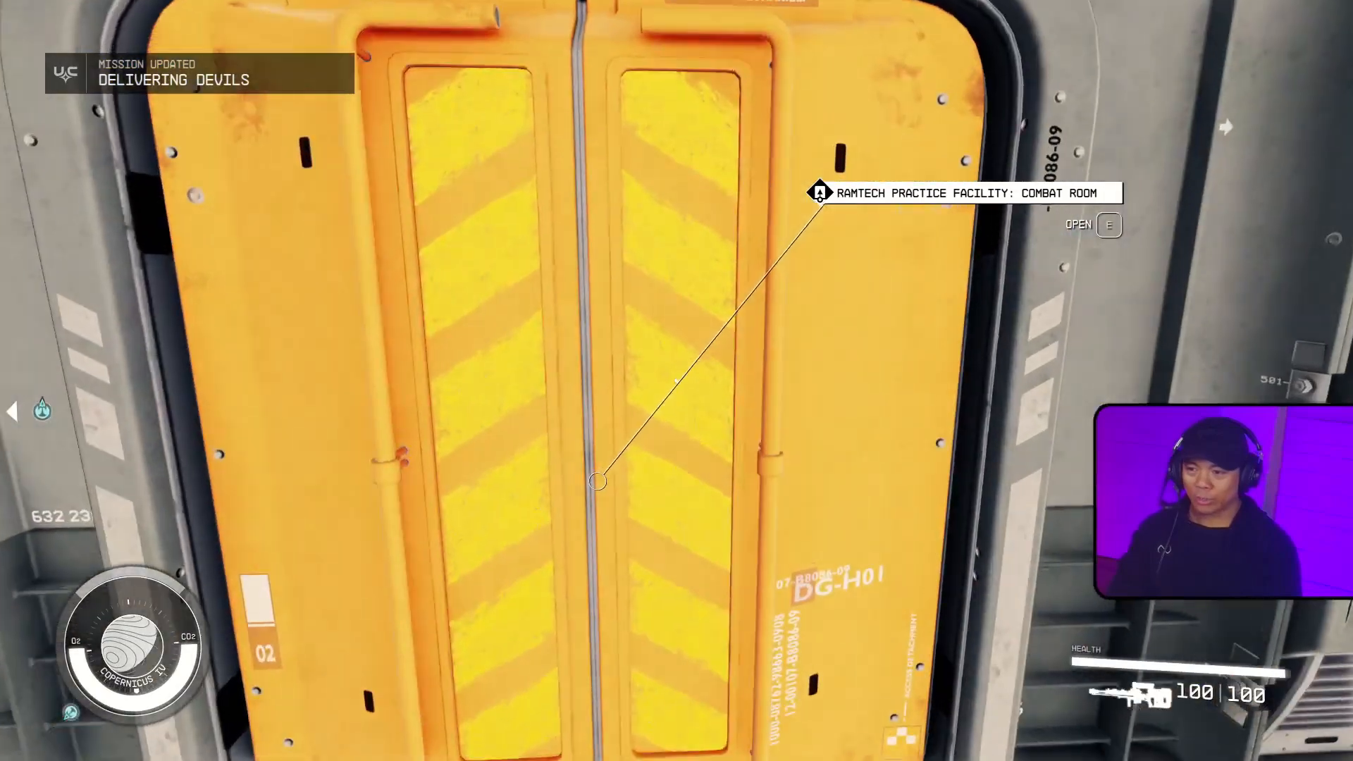
pyautogui.press('s')
pyautogui.press('w')
pyautogui.press('e')
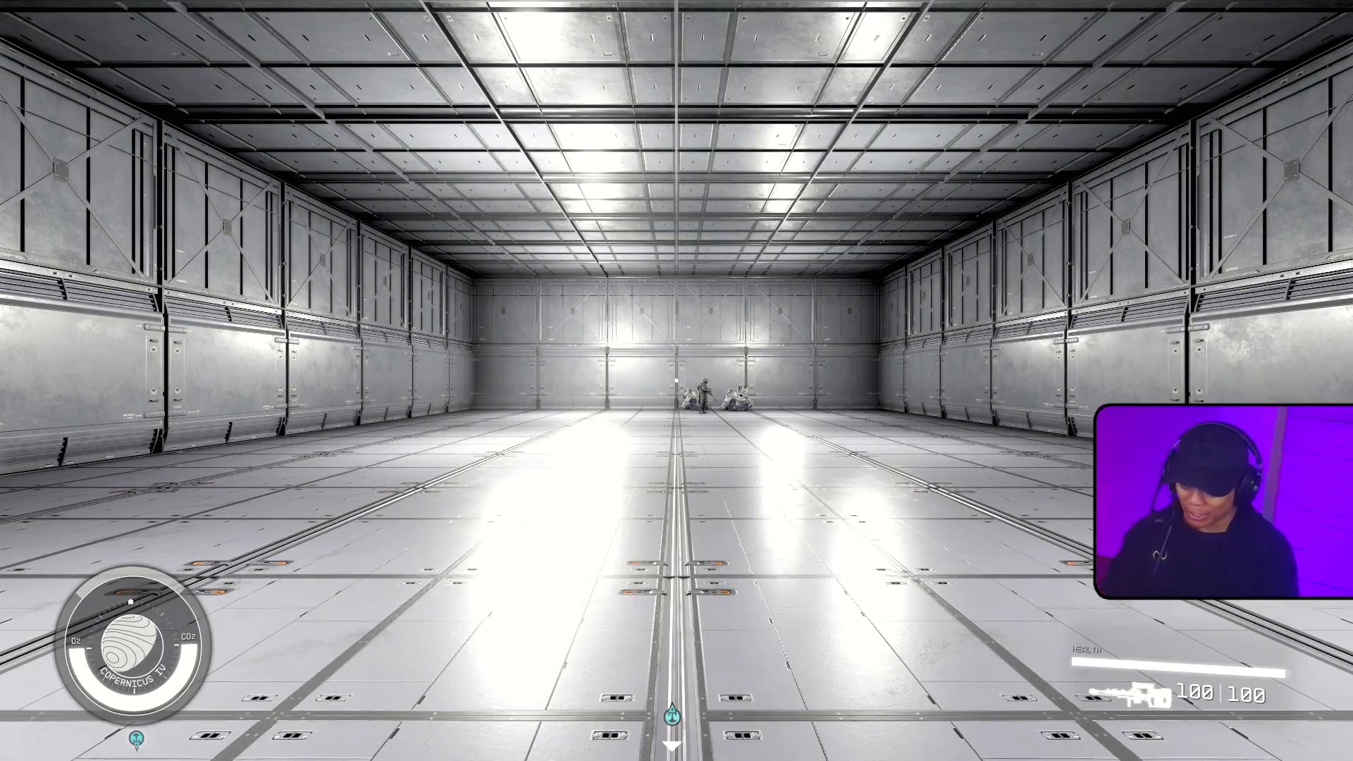
# - Switch back to the Creation Kit and change the ID of the JRamosWorks_RamTechNPCSecuity001 actor to JRamosWorks_RamTechNPCSecuity001Weak
pyautogui.hotkey('alt', 'Tab')
pyautogui.hotkey('alt', 'Tab')
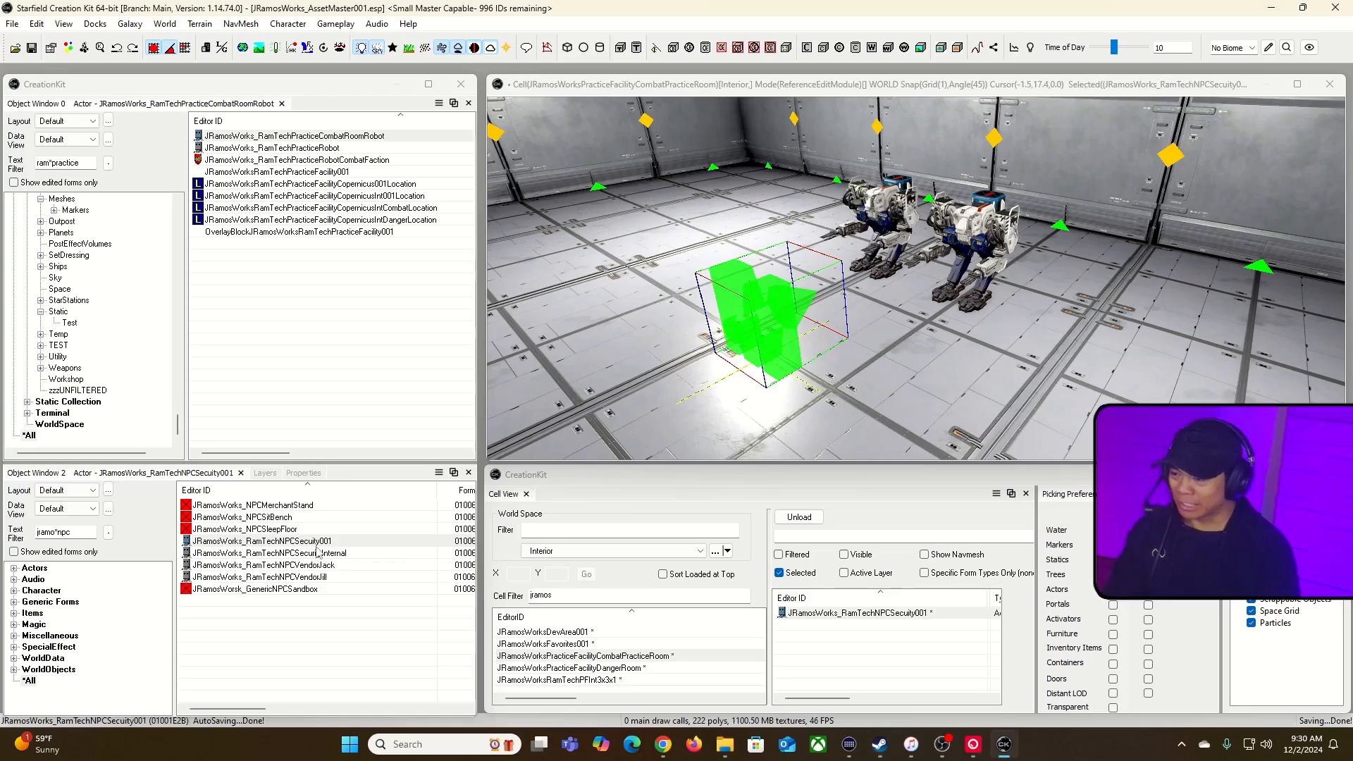
pyautogui.click(319, 546)
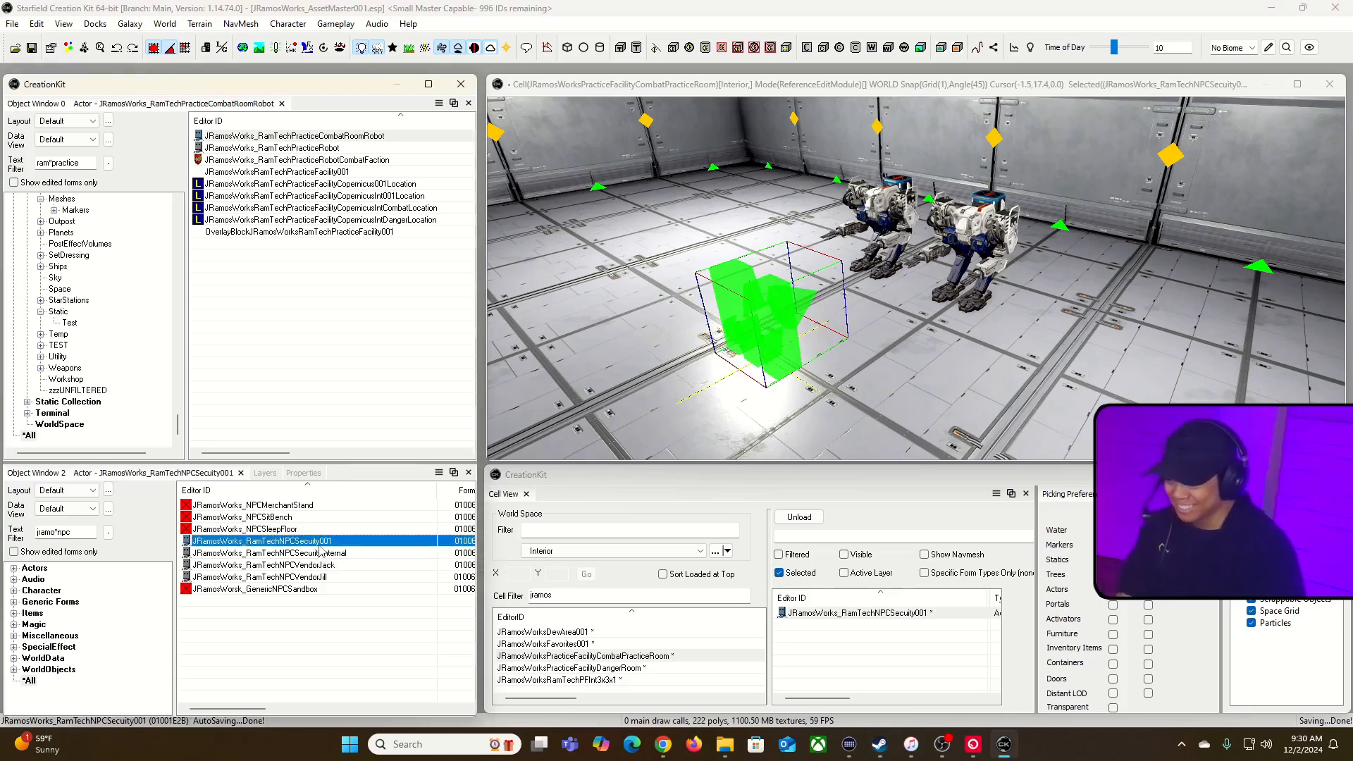
pyautogui.doubleClick(319, 542)
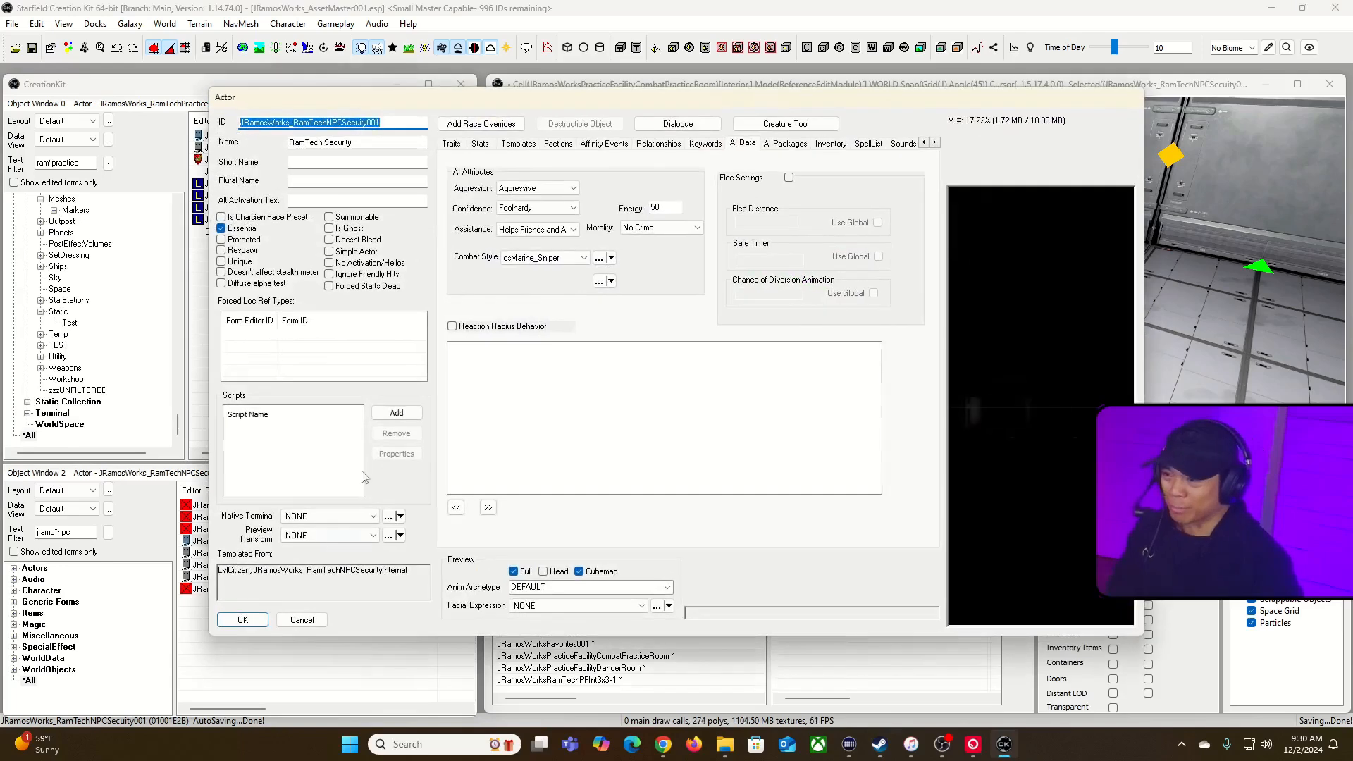
pyautogui.click(403, 124)
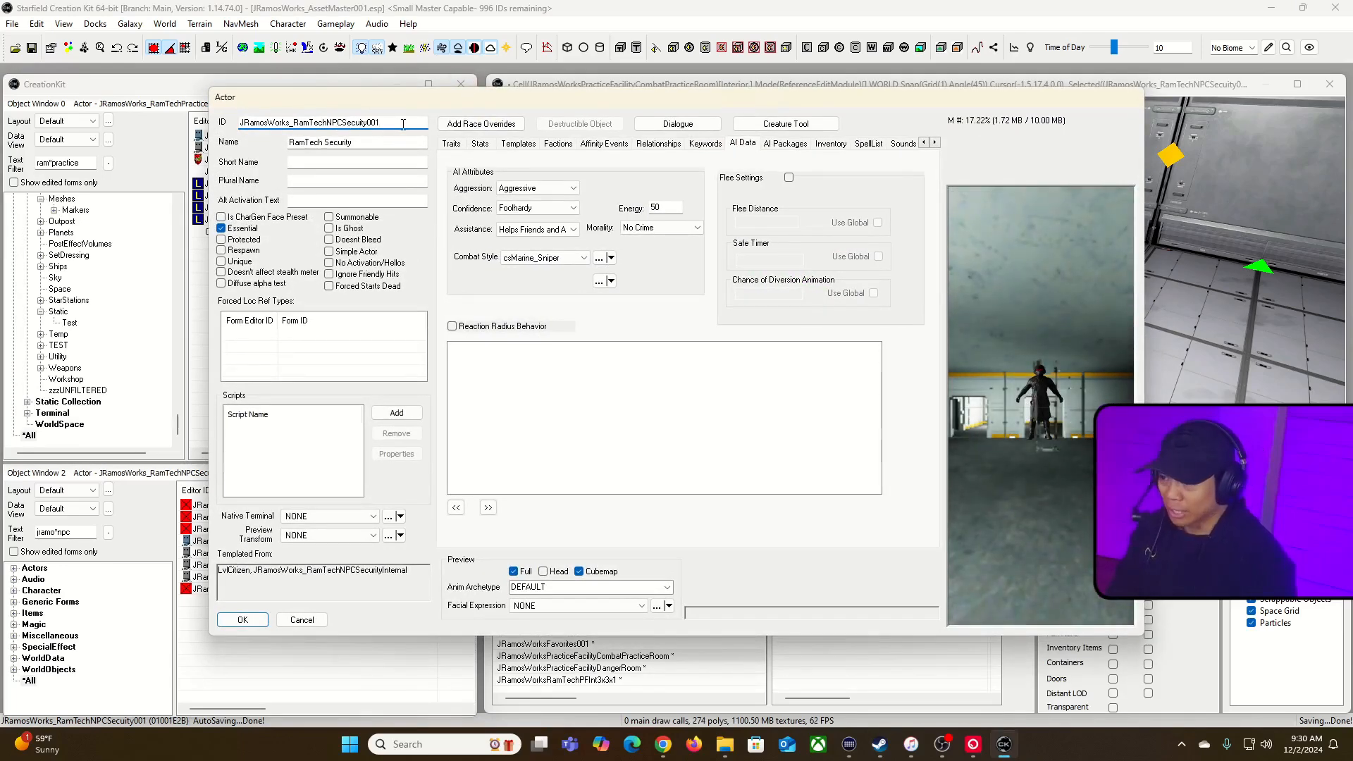
pyautogui.write('Weak')
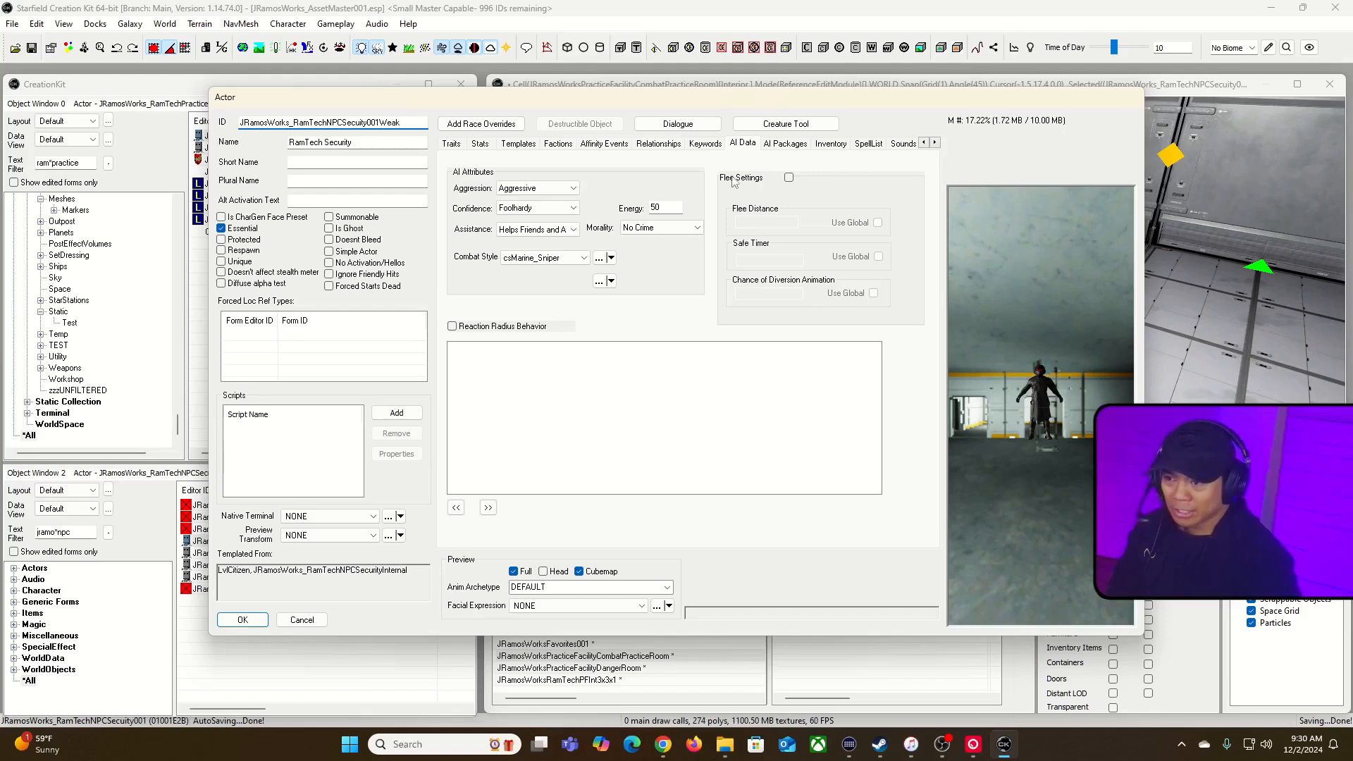
# - Replace the actor's JRamosWorks_RamTechWepBeowulf inventory weapon with LL_Weapon_Beowulf_Sniper and save the actor as a new form
pyautogui.click(824, 144)
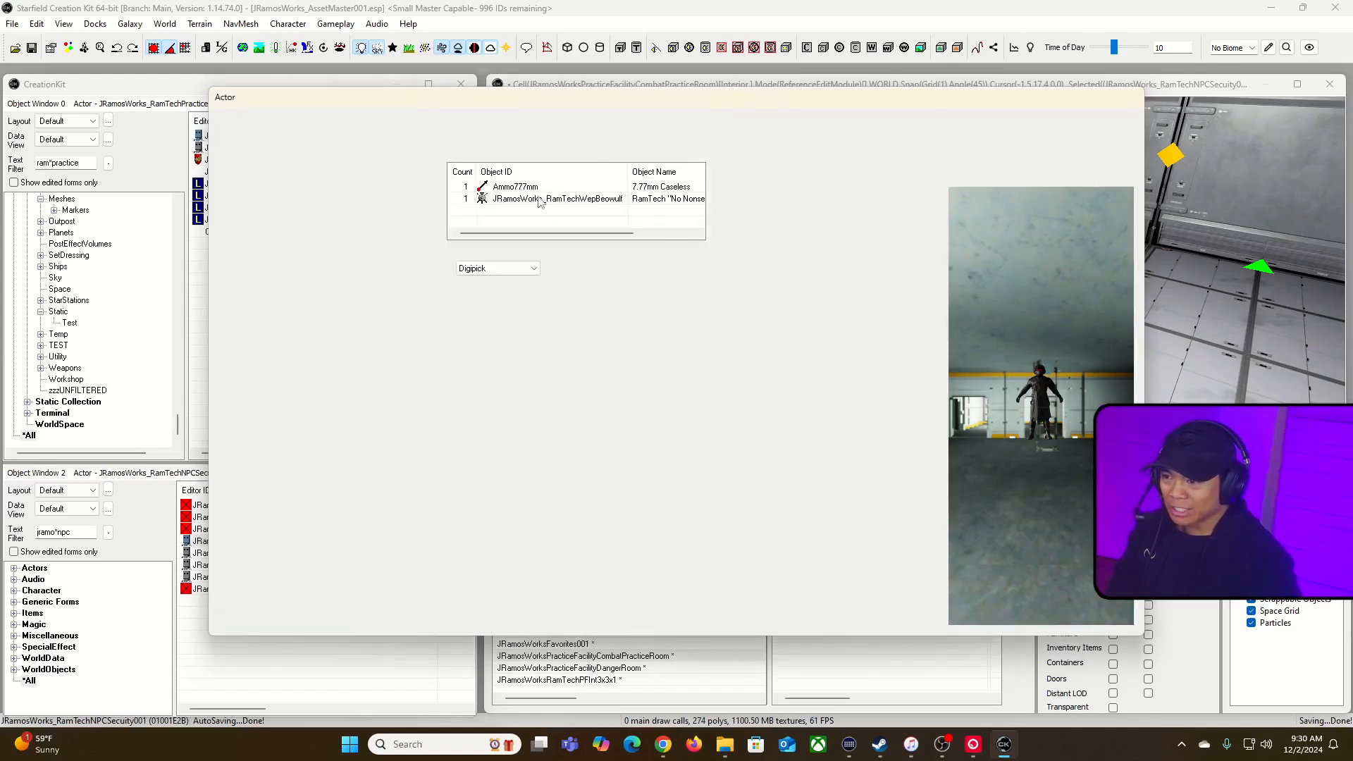
pyautogui.click(595, 200)
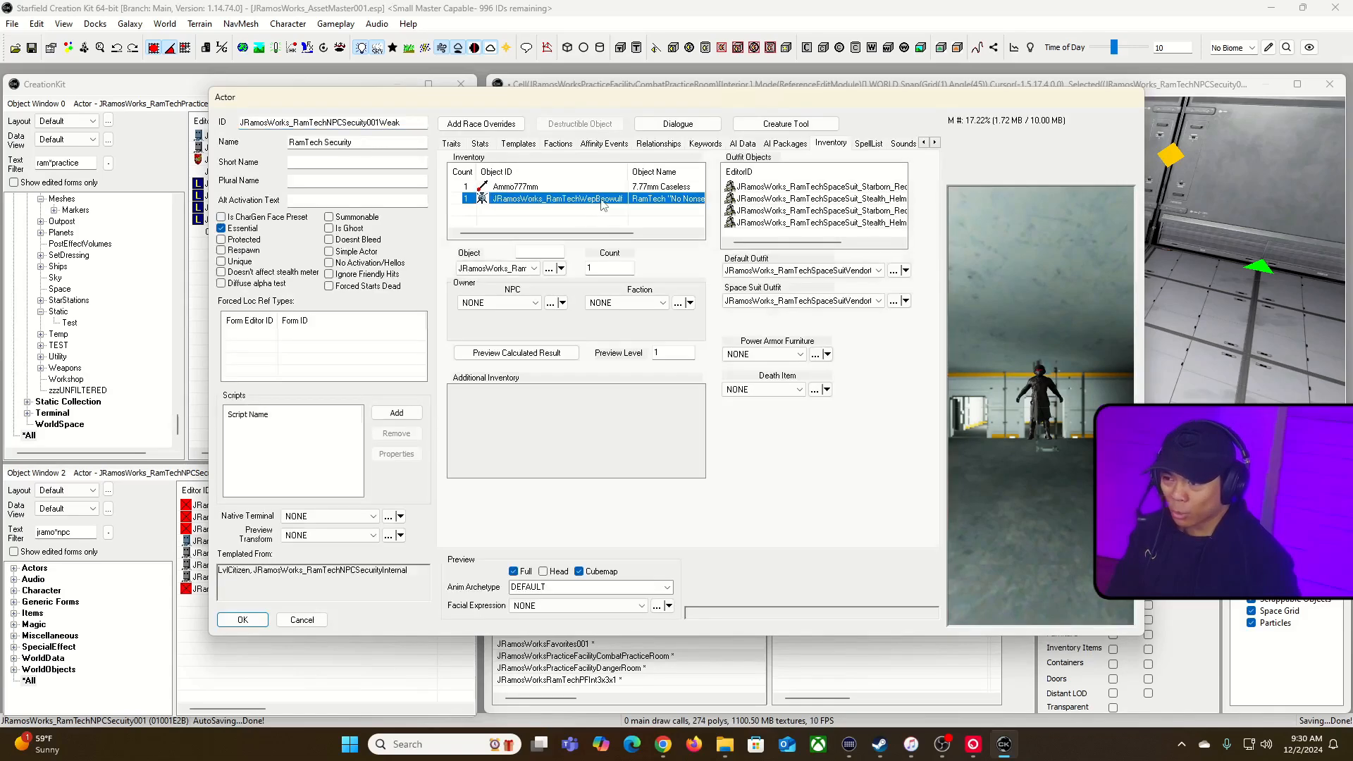
pyautogui.click(541, 252)
pyautogui.write('beow')
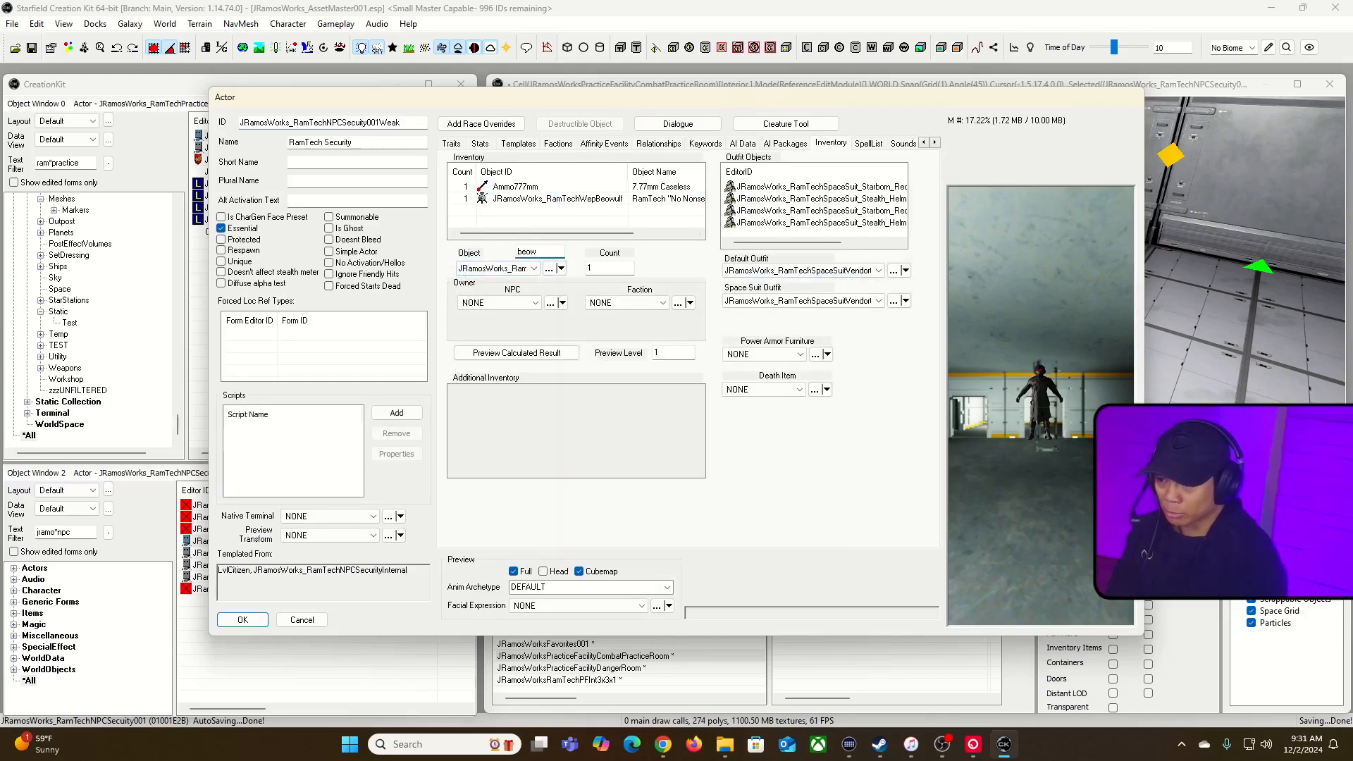
pyautogui.click(534, 268)
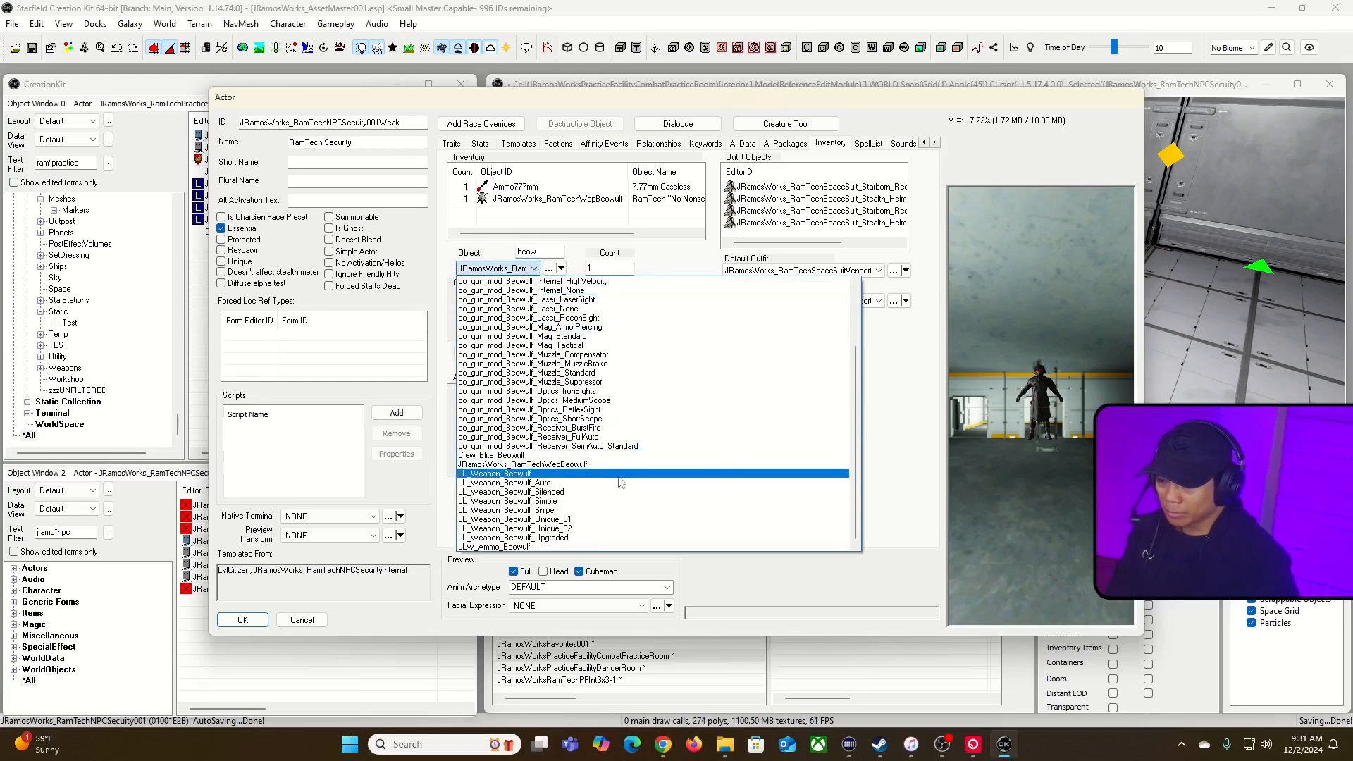
pyautogui.click(612, 511)
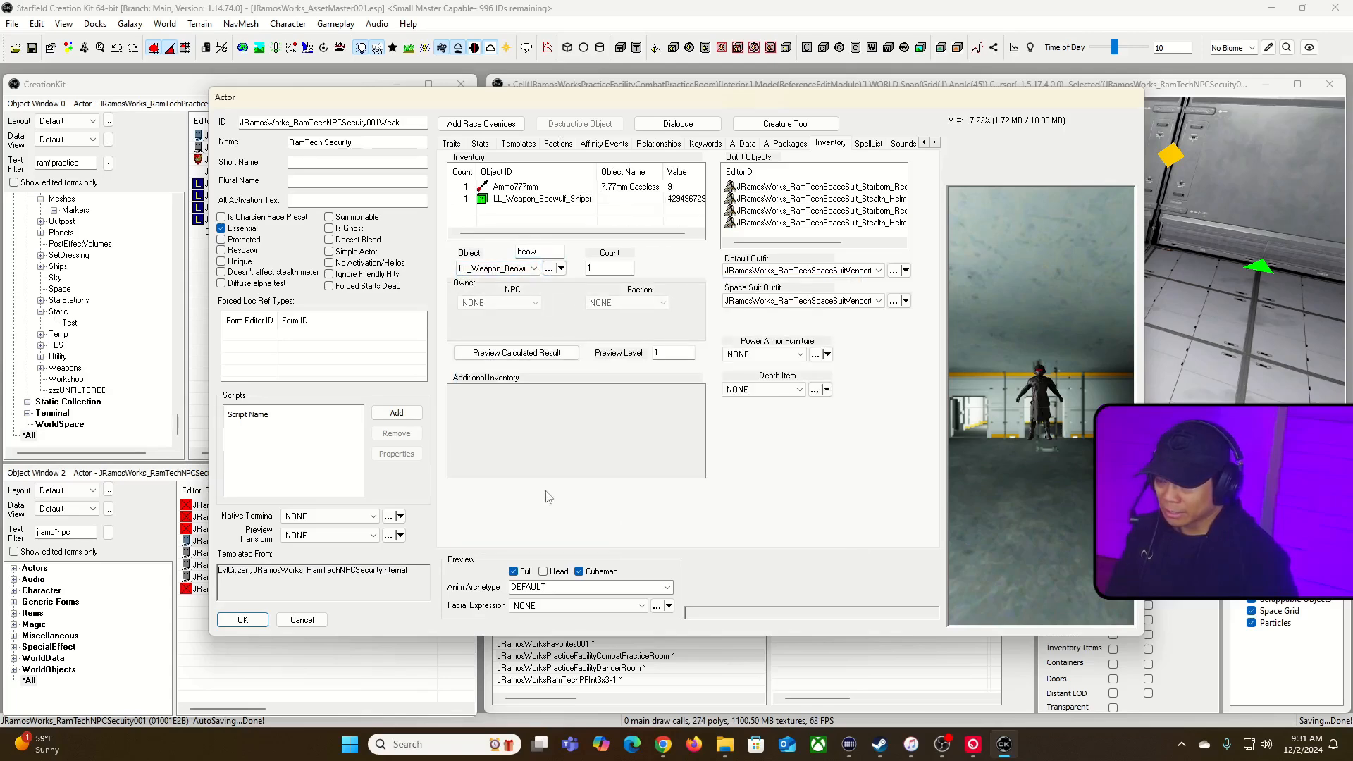
pyautogui.click(240, 618)
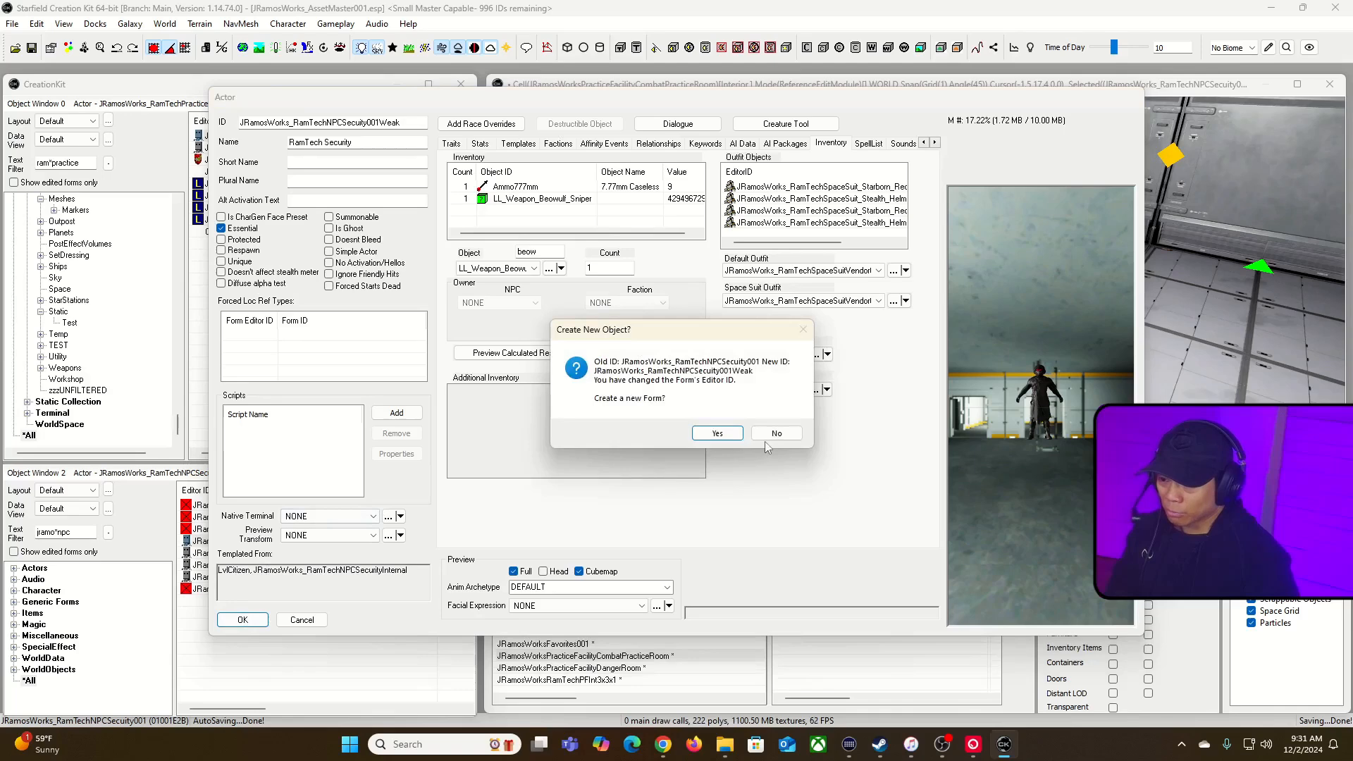
pyautogui.click(721, 435)
pyautogui.click(770, 327)
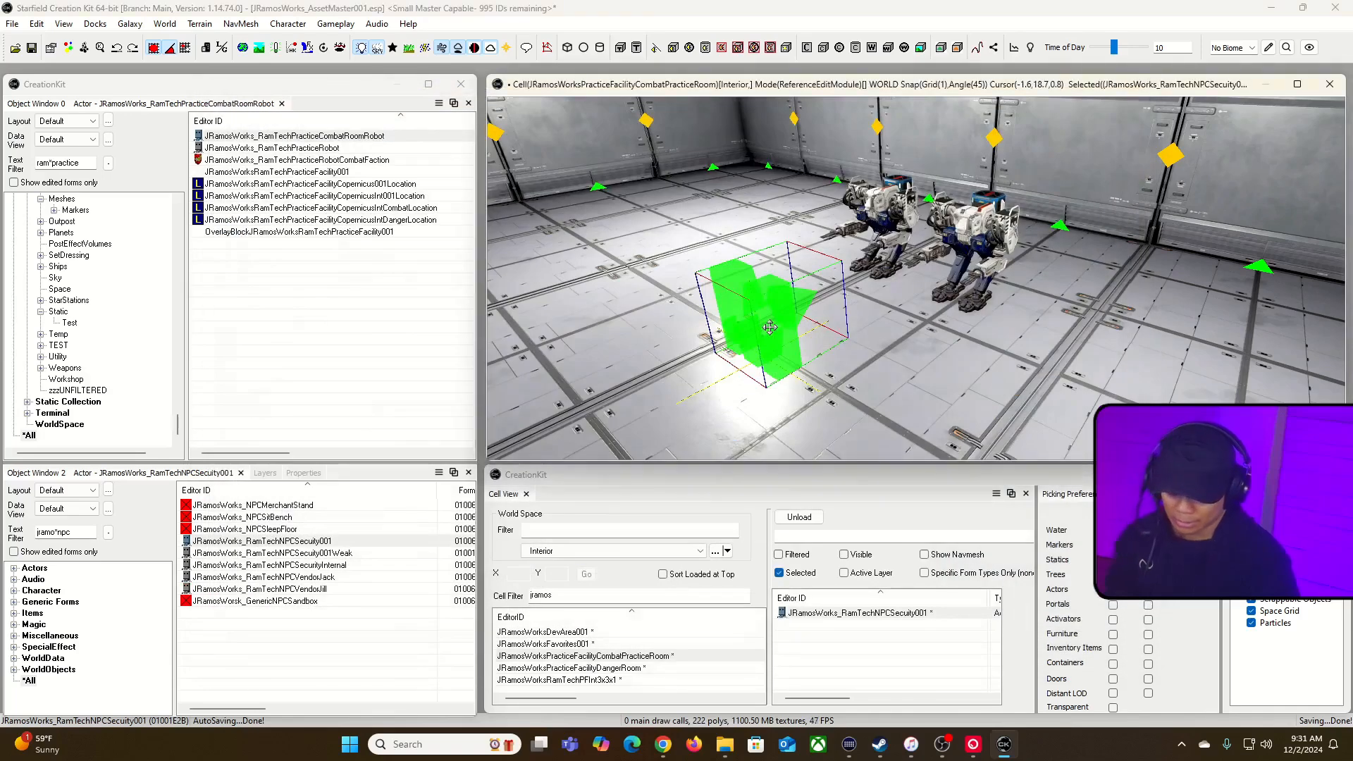
# - Replace the placed security NPC in the combat practice room with JRamosWorks_RamTechNPCSecuity001Weak
pyautogui.press('Delete')
pyautogui.moveTo(271, 553); pyautogui.dragTo(719, 391)
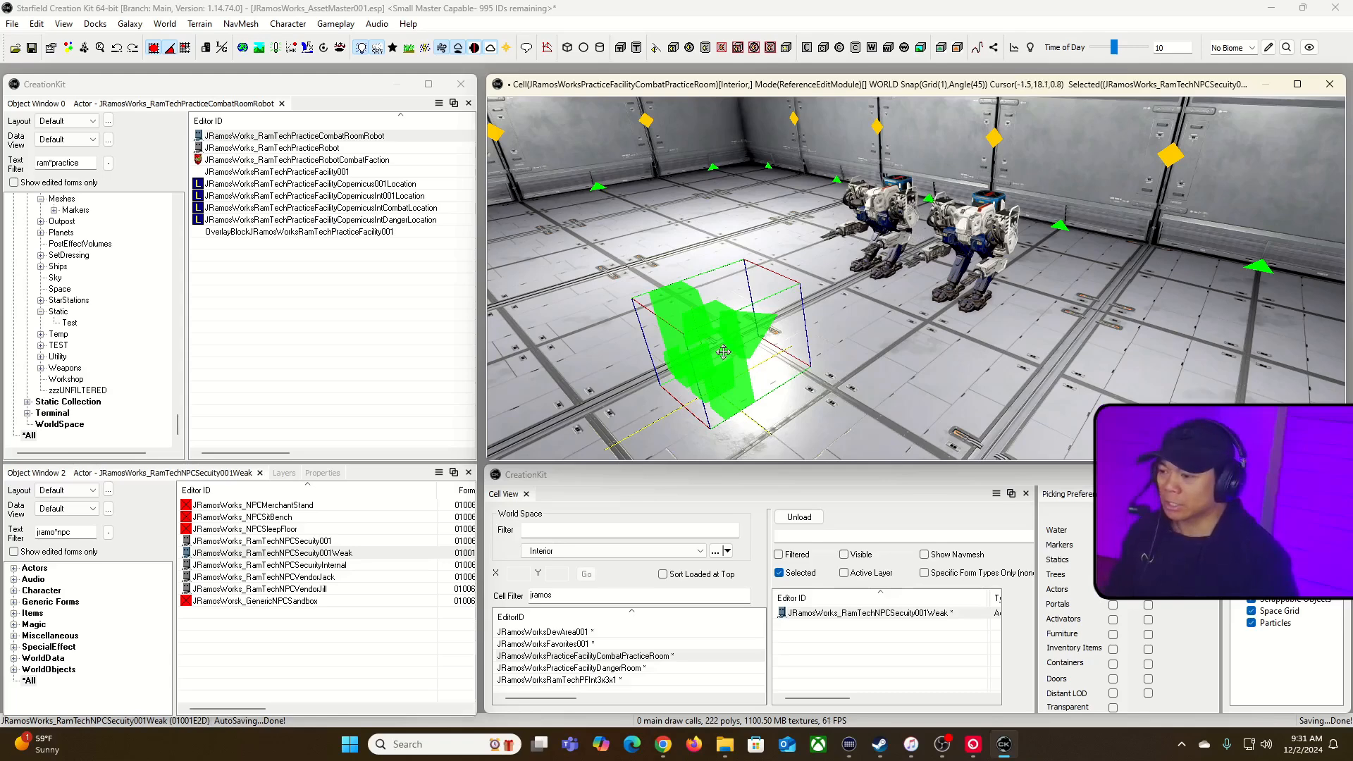
# - Check the interaction relations of the JRamosWorks_RamTechPracticeRobotCombatFaction faction and close it without changes
pyautogui.click(317, 160)
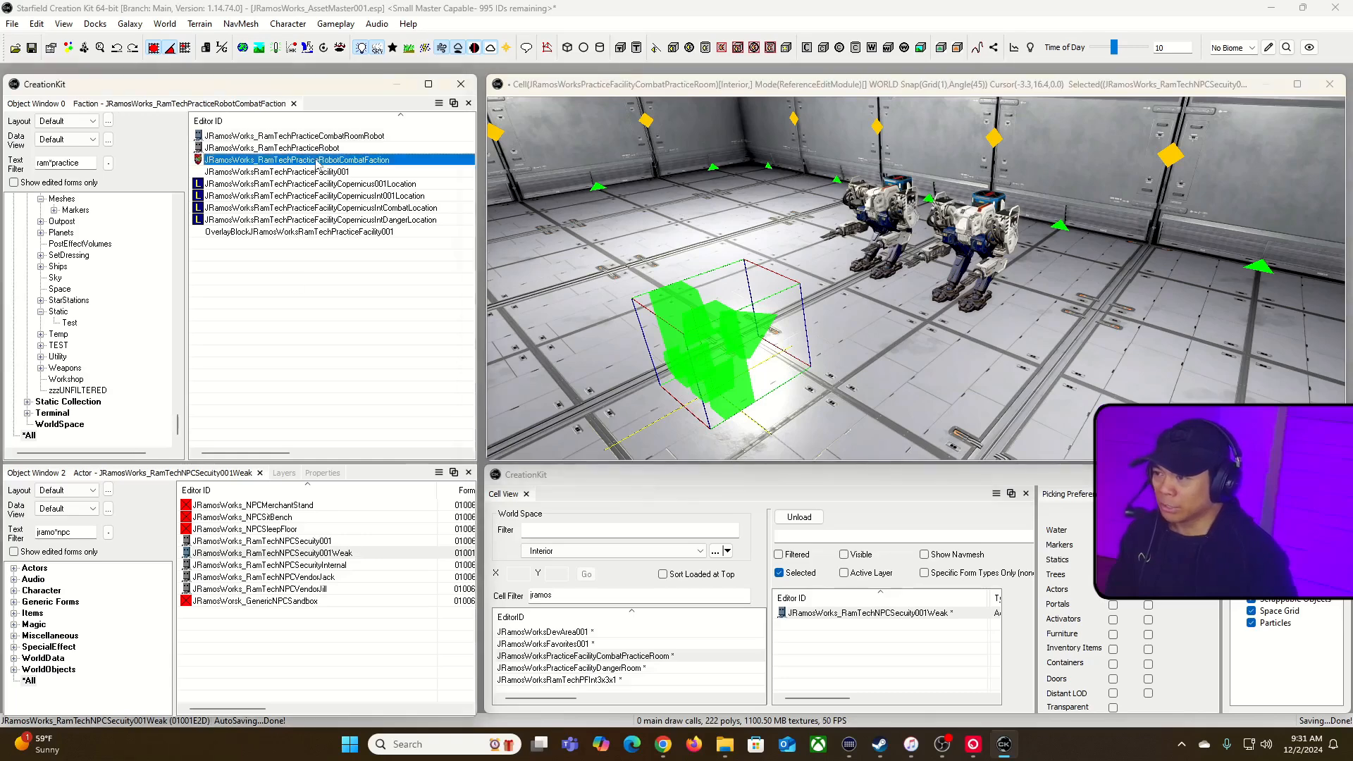
pyautogui.doubleClick(317, 161)
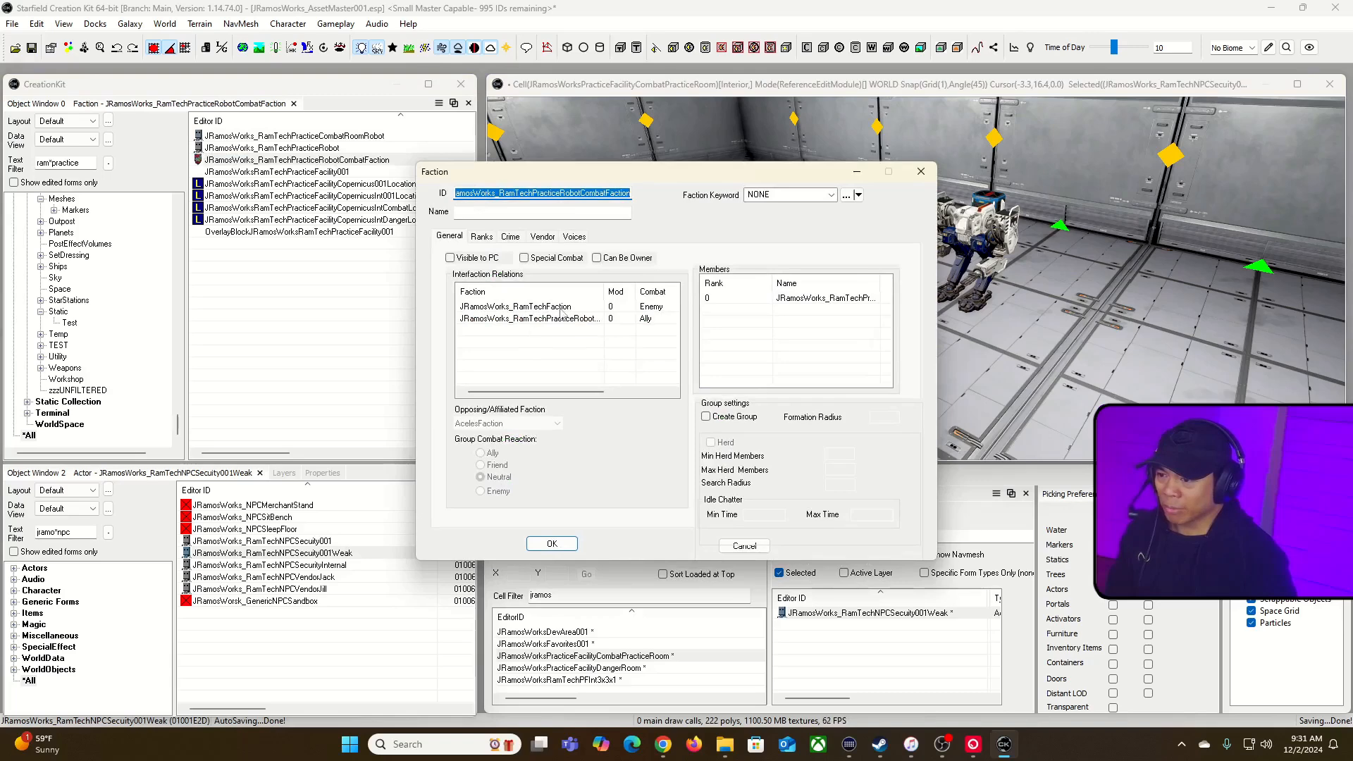
pyautogui.click(741, 547)
# - Set the Aggression of the JRamosWorks_RamTechPracticeCombatRoomRobot actor to Aggressive in its AI data and accept the actor settings
pyautogui.click(362, 136)
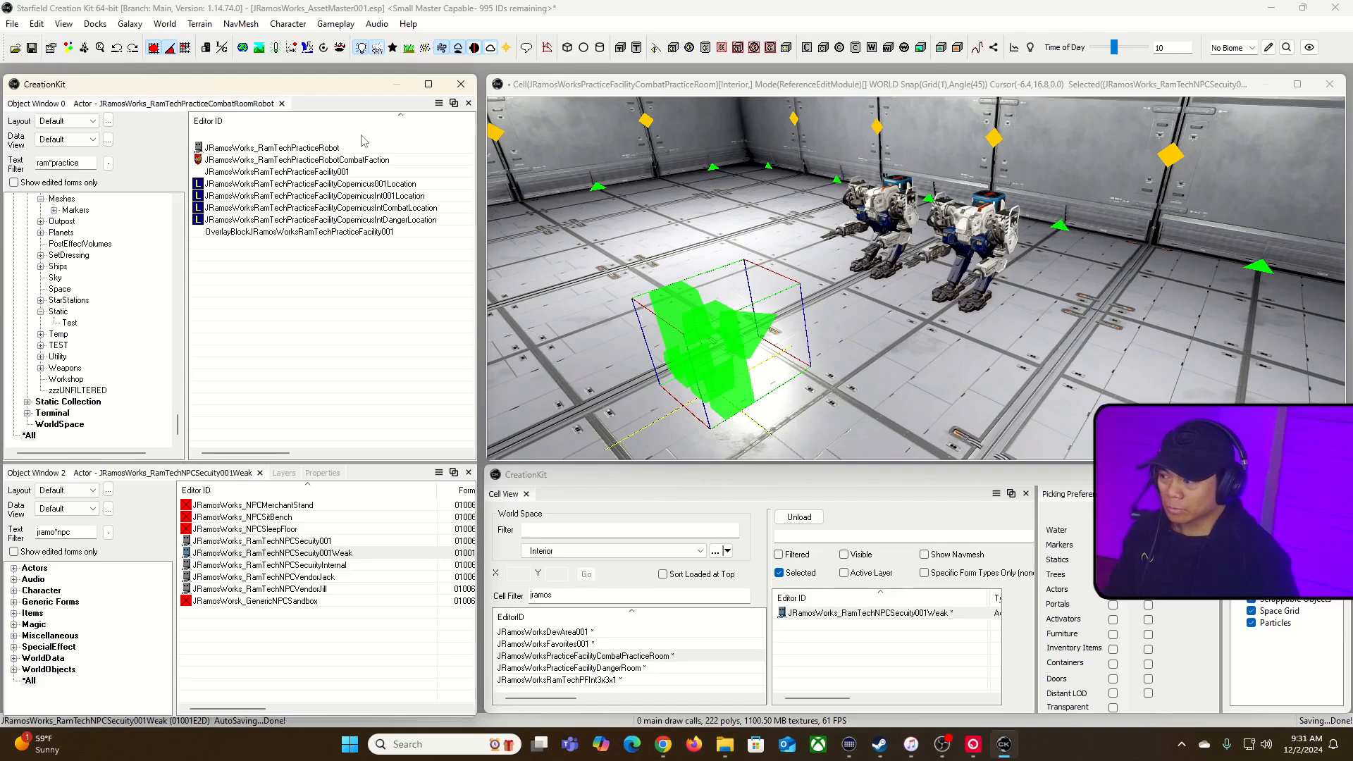
pyautogui.doubleClick(362, 136)
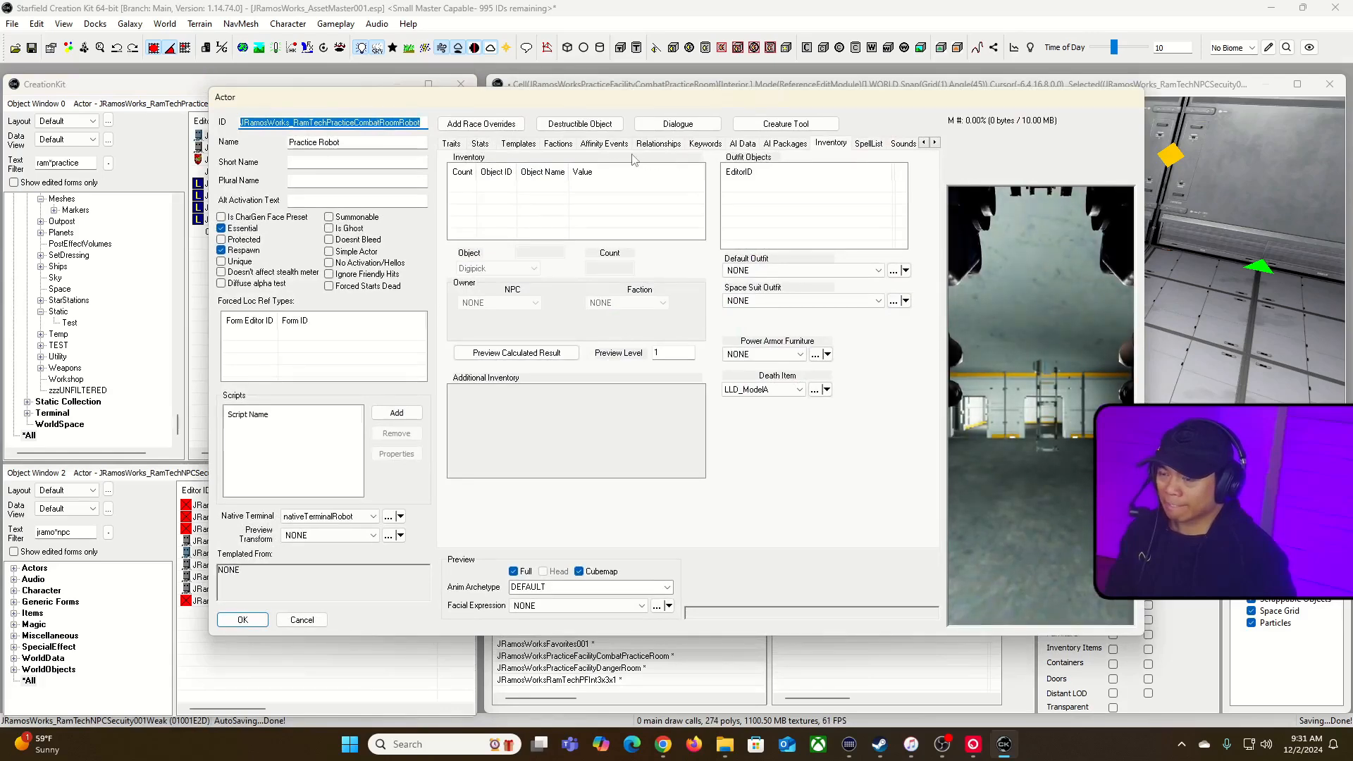
pyautogui.click(742, 143)
pyautogui.click(539, 187)
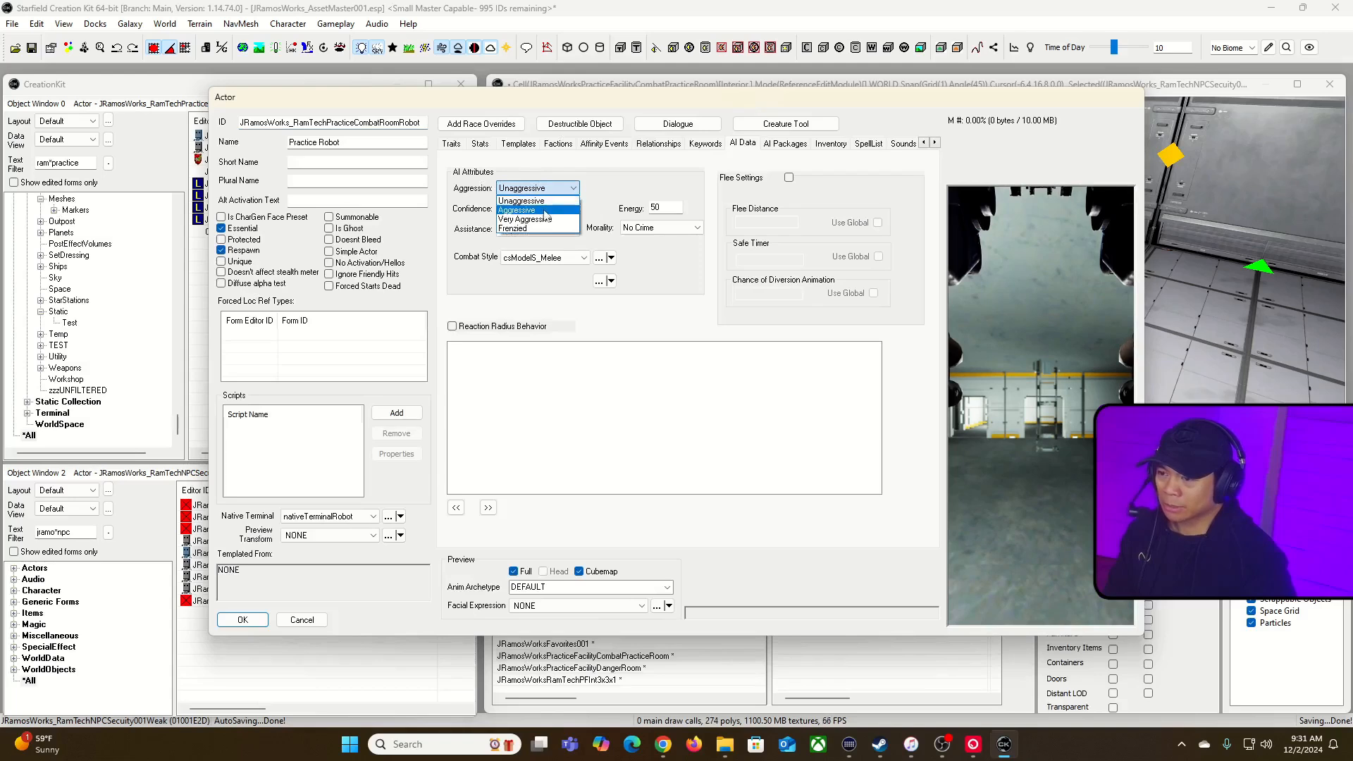
pyautogui.click(545, 214)
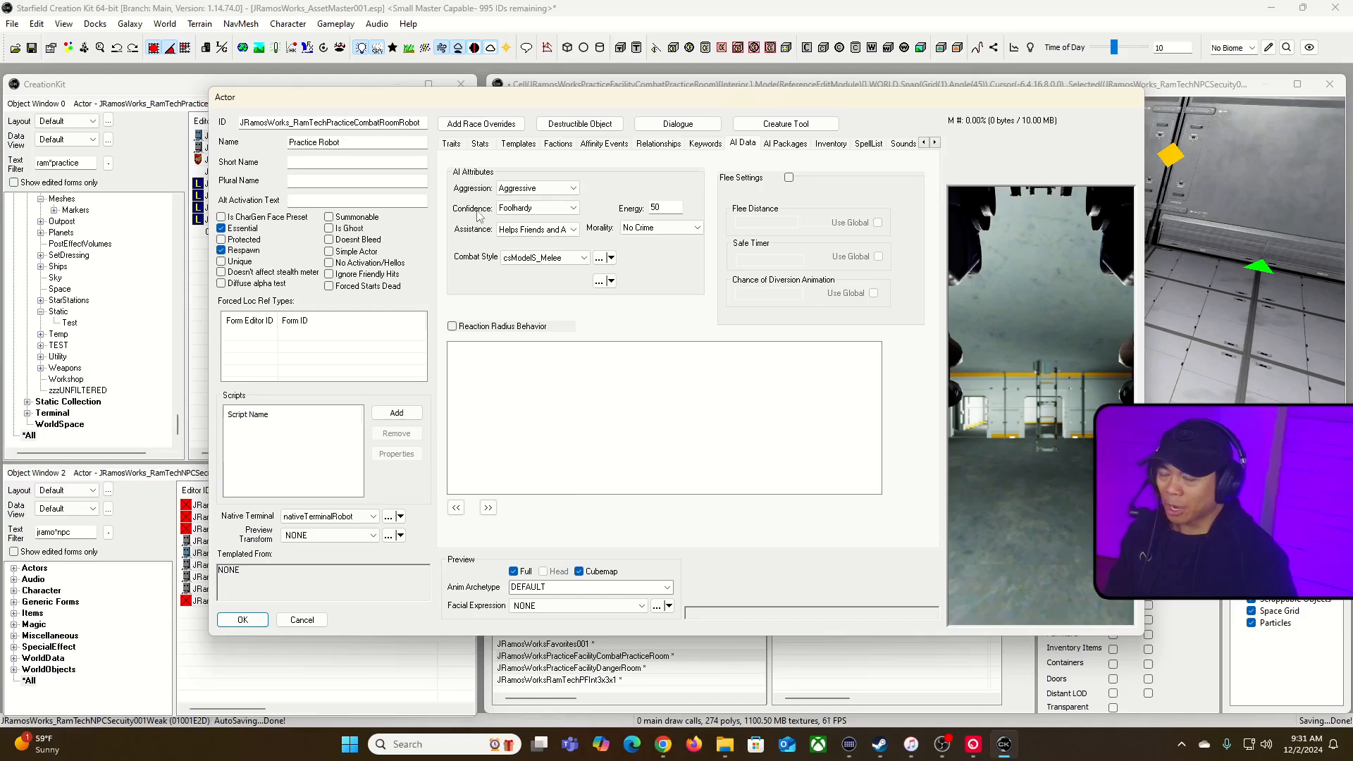
pyautogui.moveTo(515, 212)
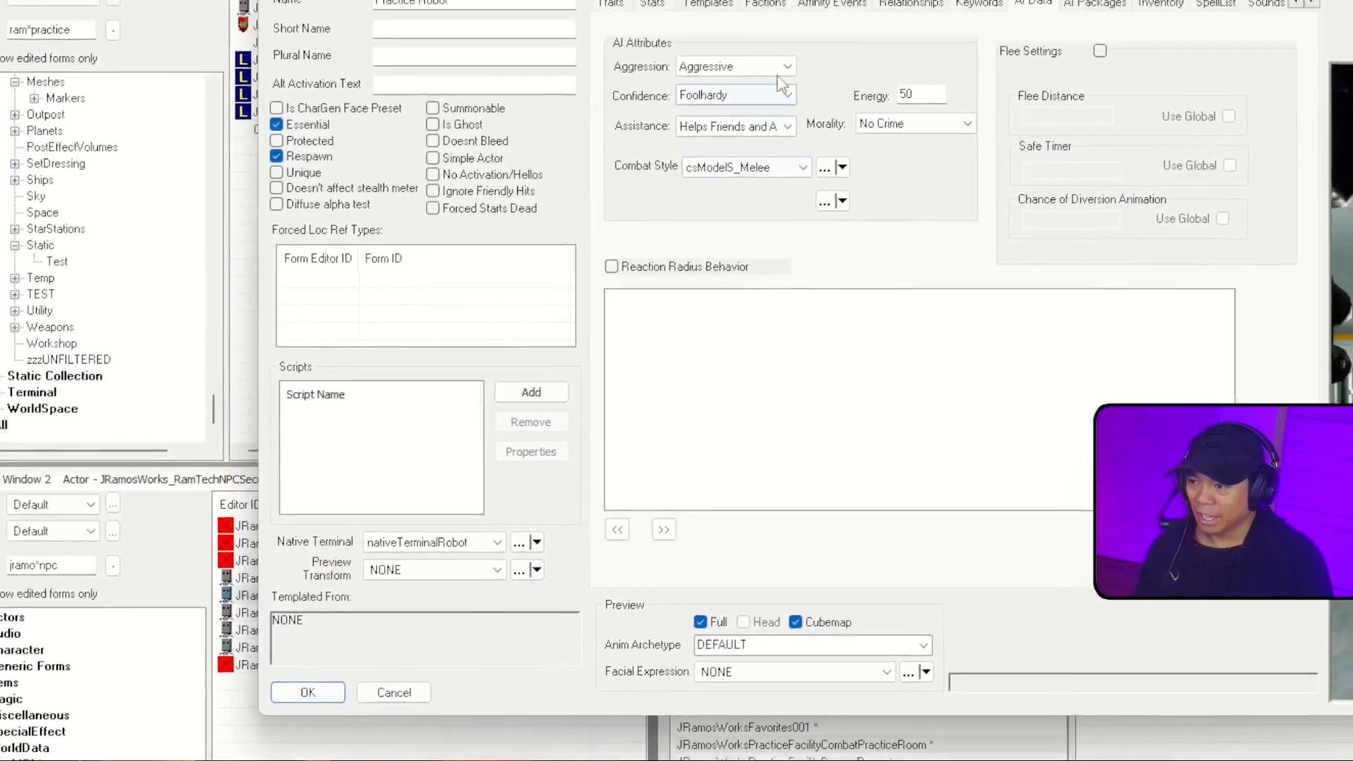
pyautogui.click(801, 43)
pyautogui.click(741, 147)
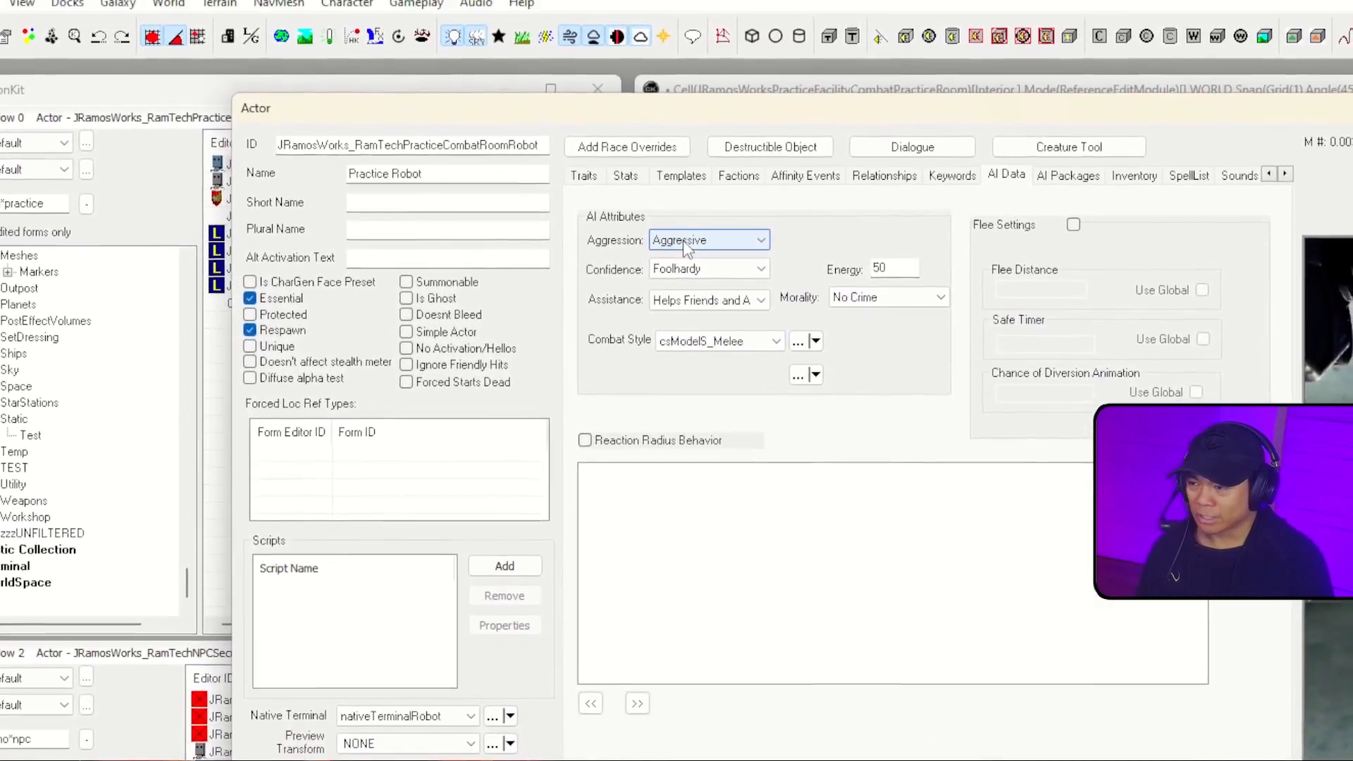
pyautogui.moveTo(677, 144)
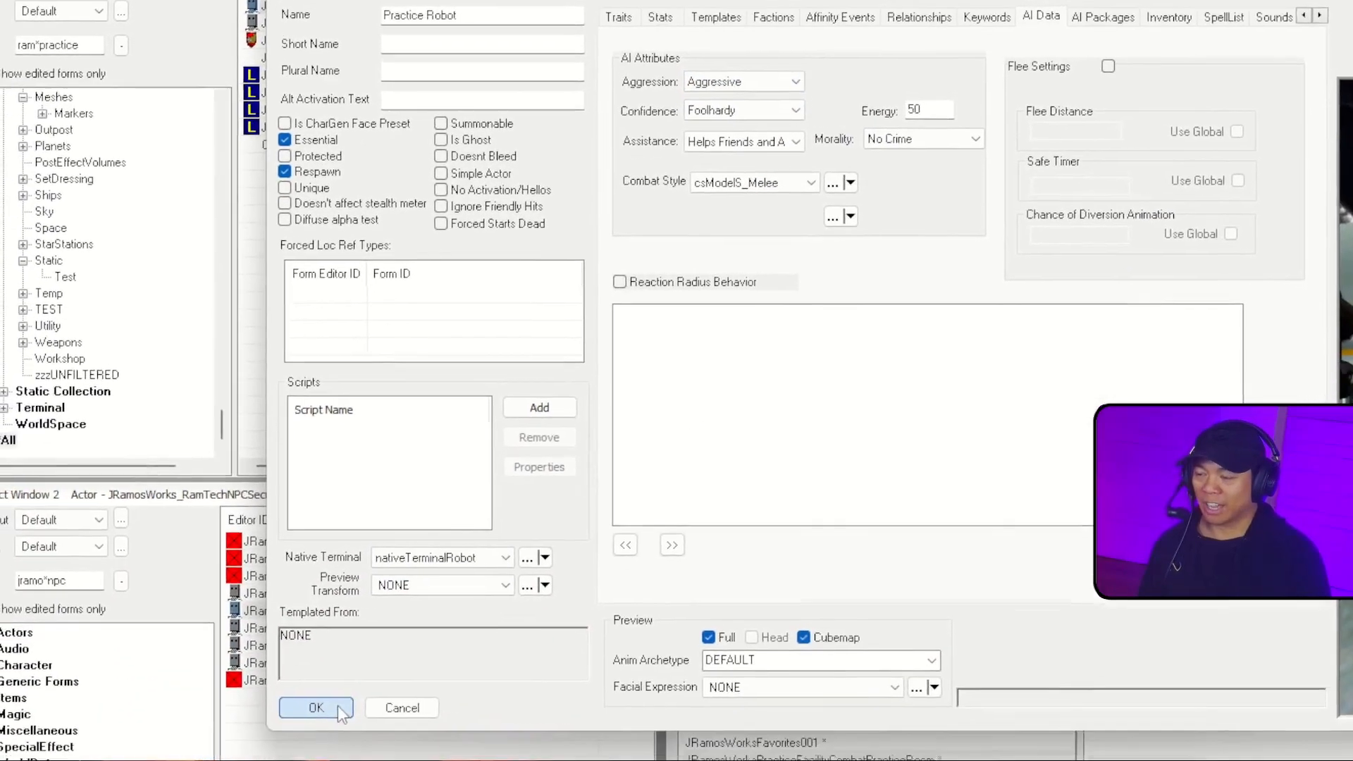
pyautogui.click(316, 708)
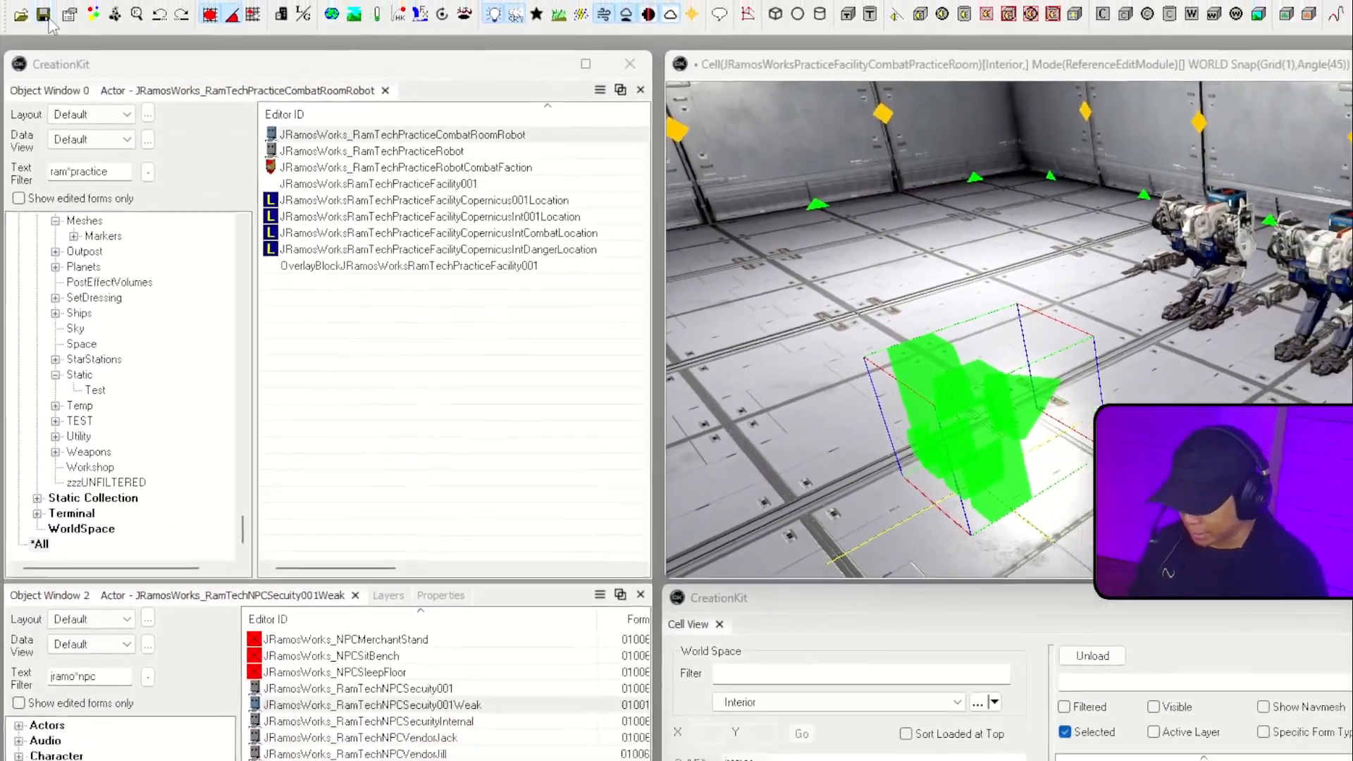
# - Switch to Steam, launch Starfield and load the 9:21:42 AM RamTech Practice Facility save
pyautogui.hotkey('alt', 'Tab')
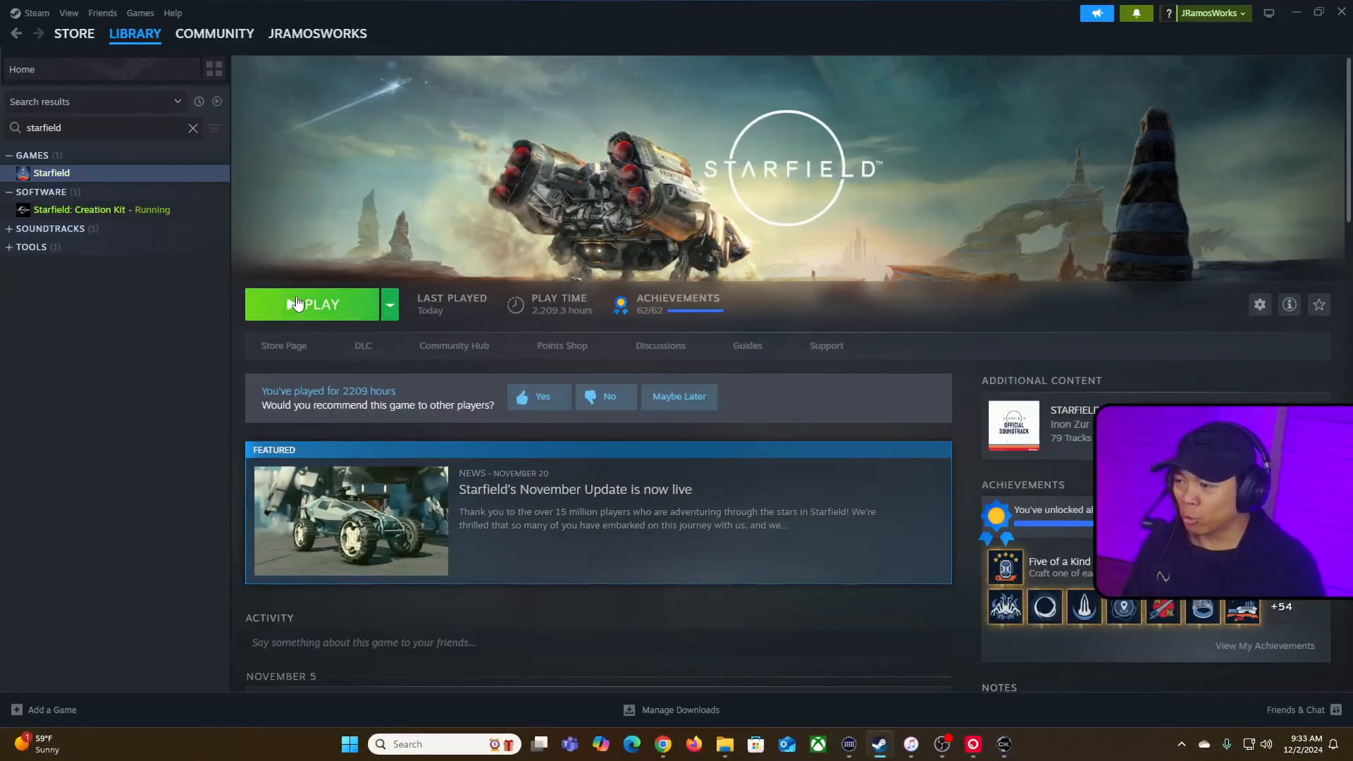
pyautogui.click(296, 303)
pyautogui.hotkey('alt', 'Tab')
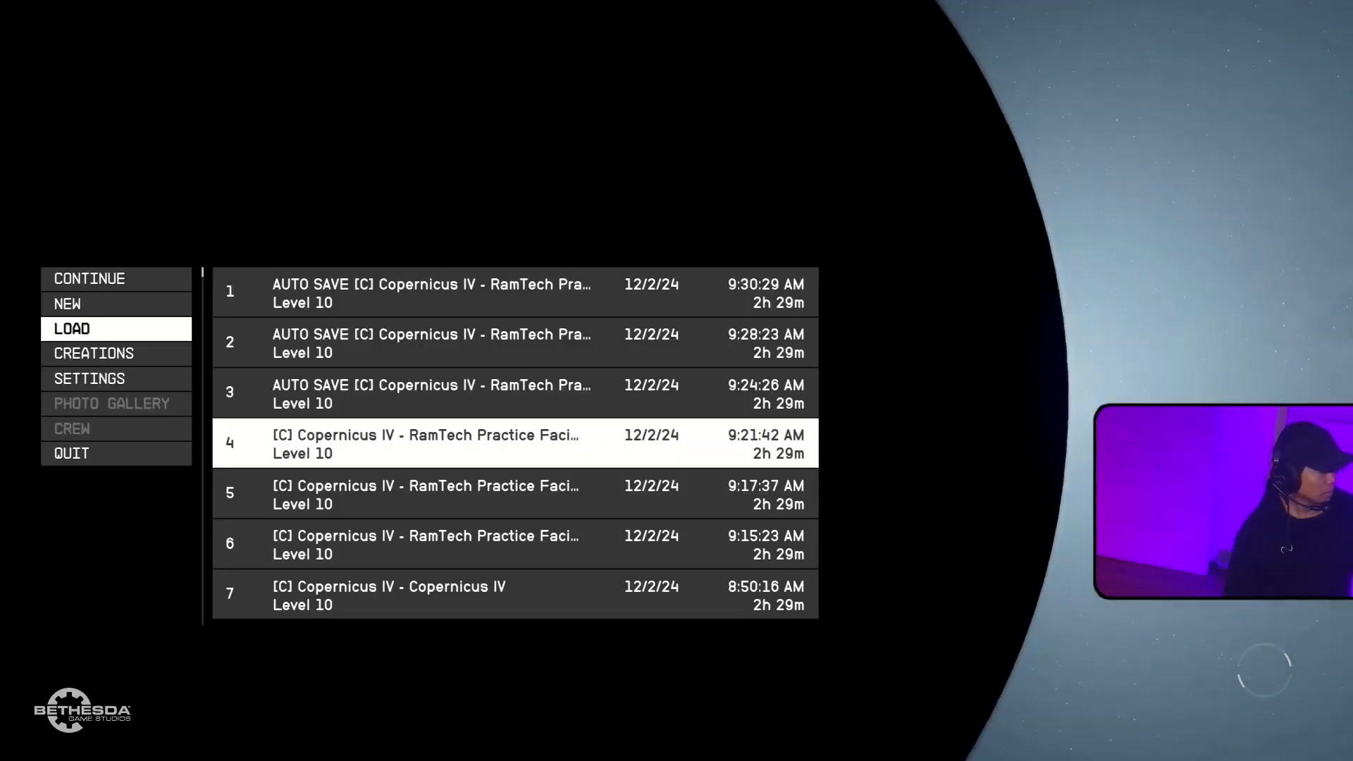
pyautogui.press('Return')
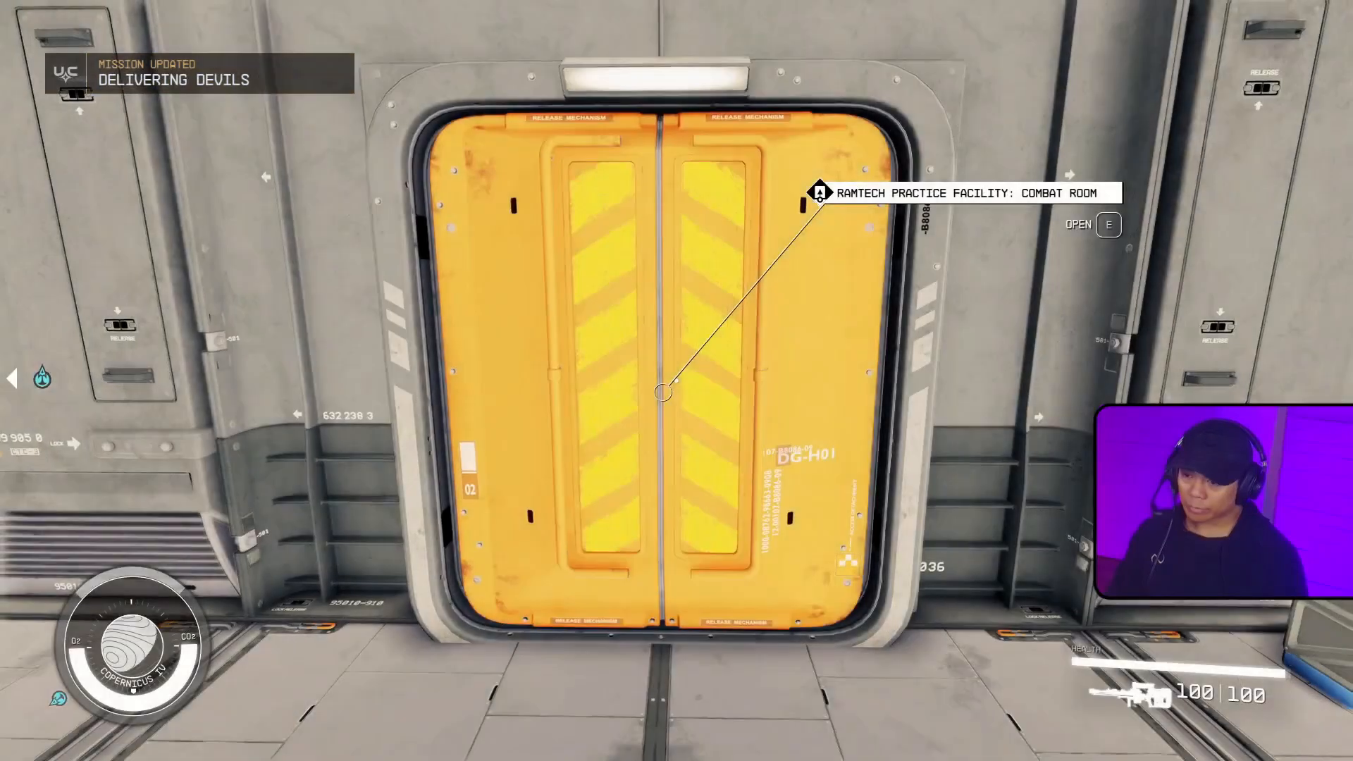
# - Enter the RamTech Practice Facility combat room and walk up to the security NPC and robots to observe their fight
pyautogui.press('w')
pyautogui.press('e')
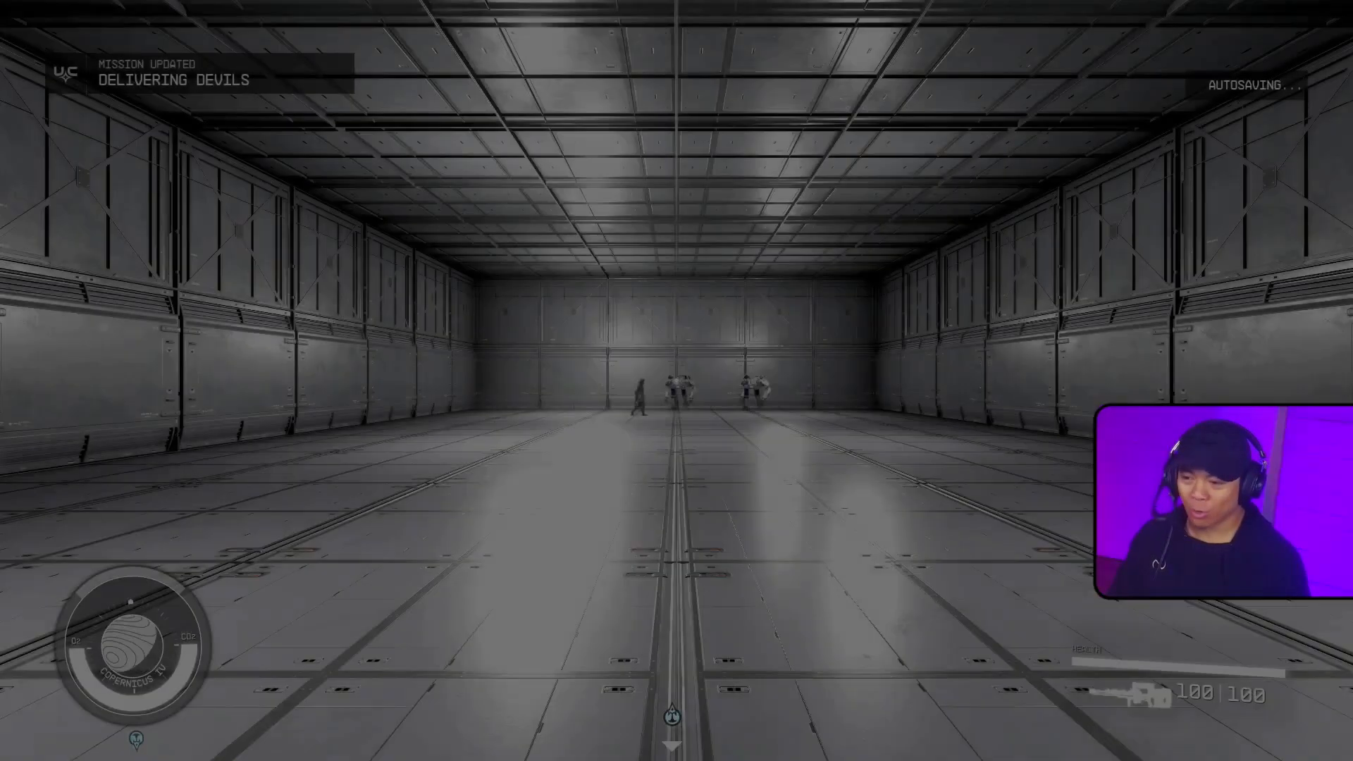
pyautogui.press('w')
pyautogui.press('a')
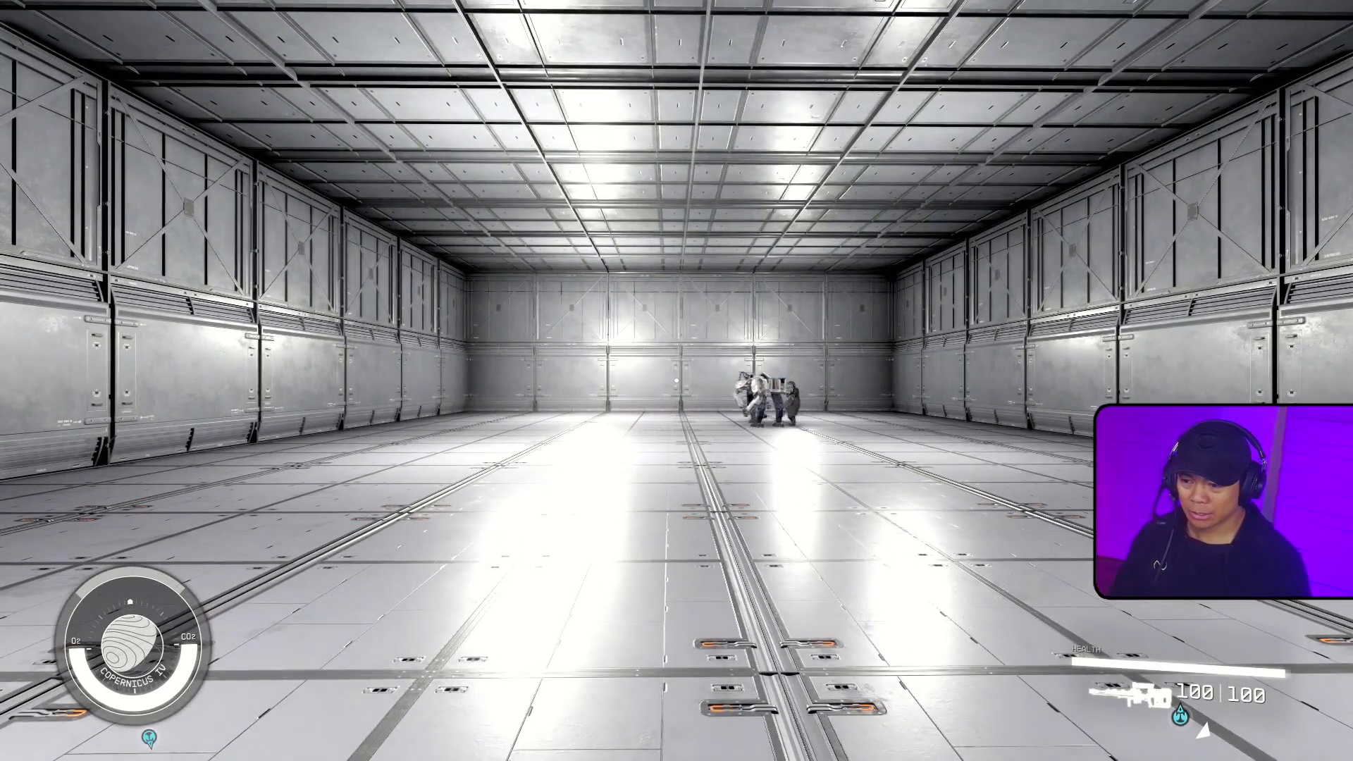
pyautogui.press('d')
pyautogui.press('w')
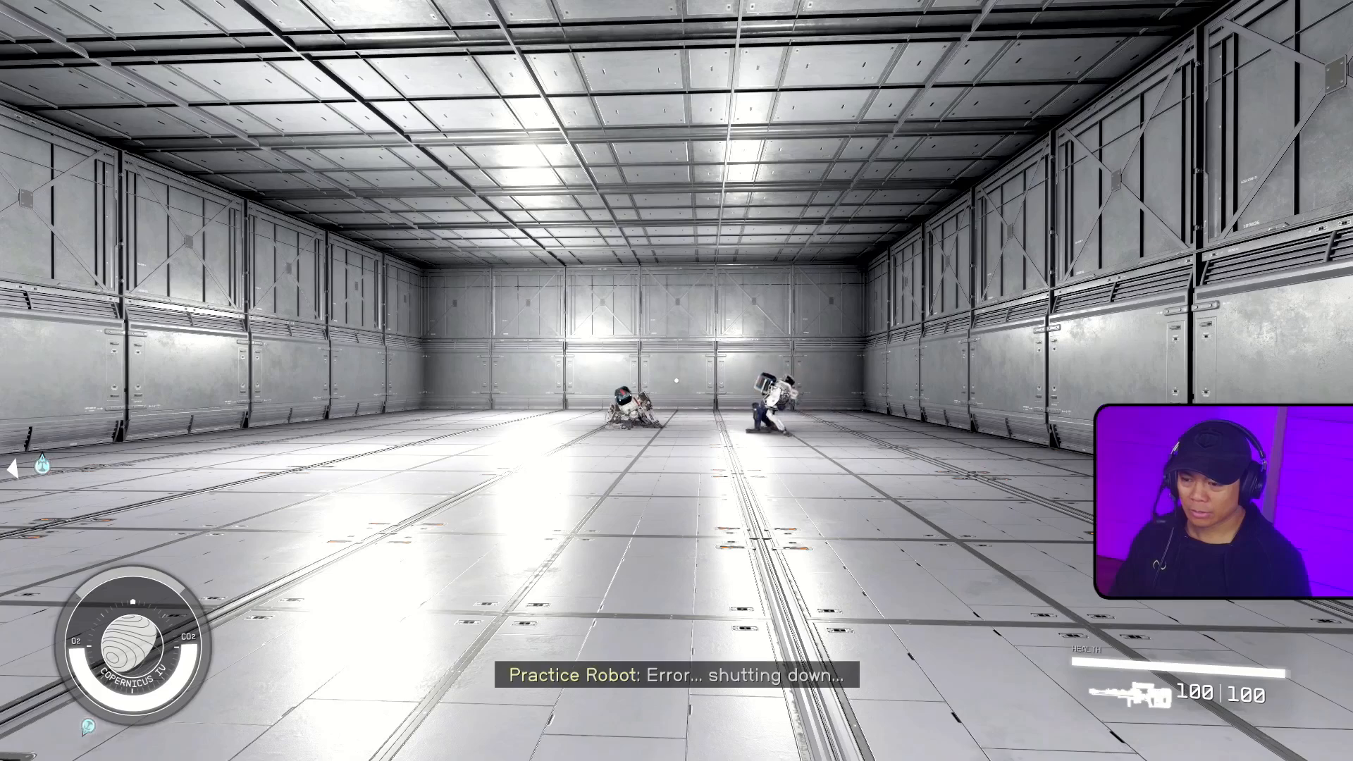
pyautogui.press('w')
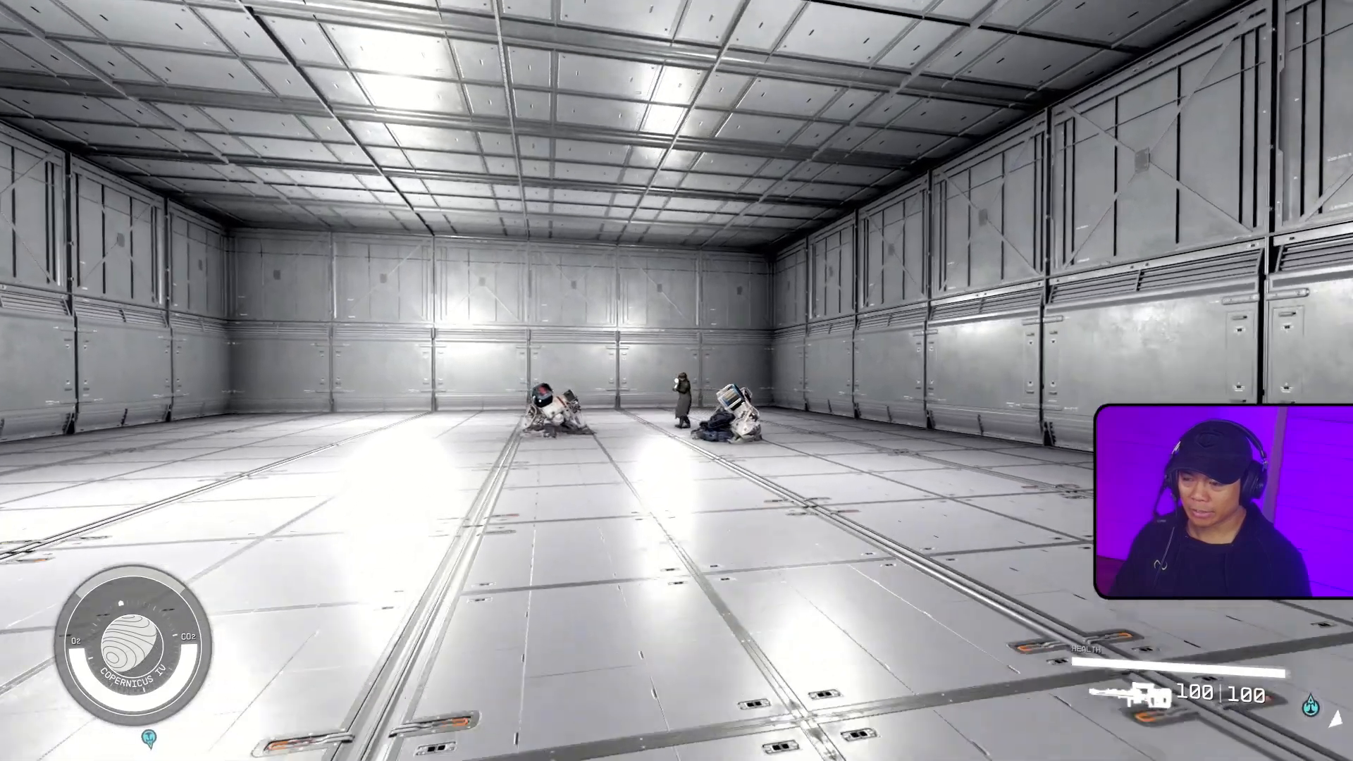
pyautogui.press('w')
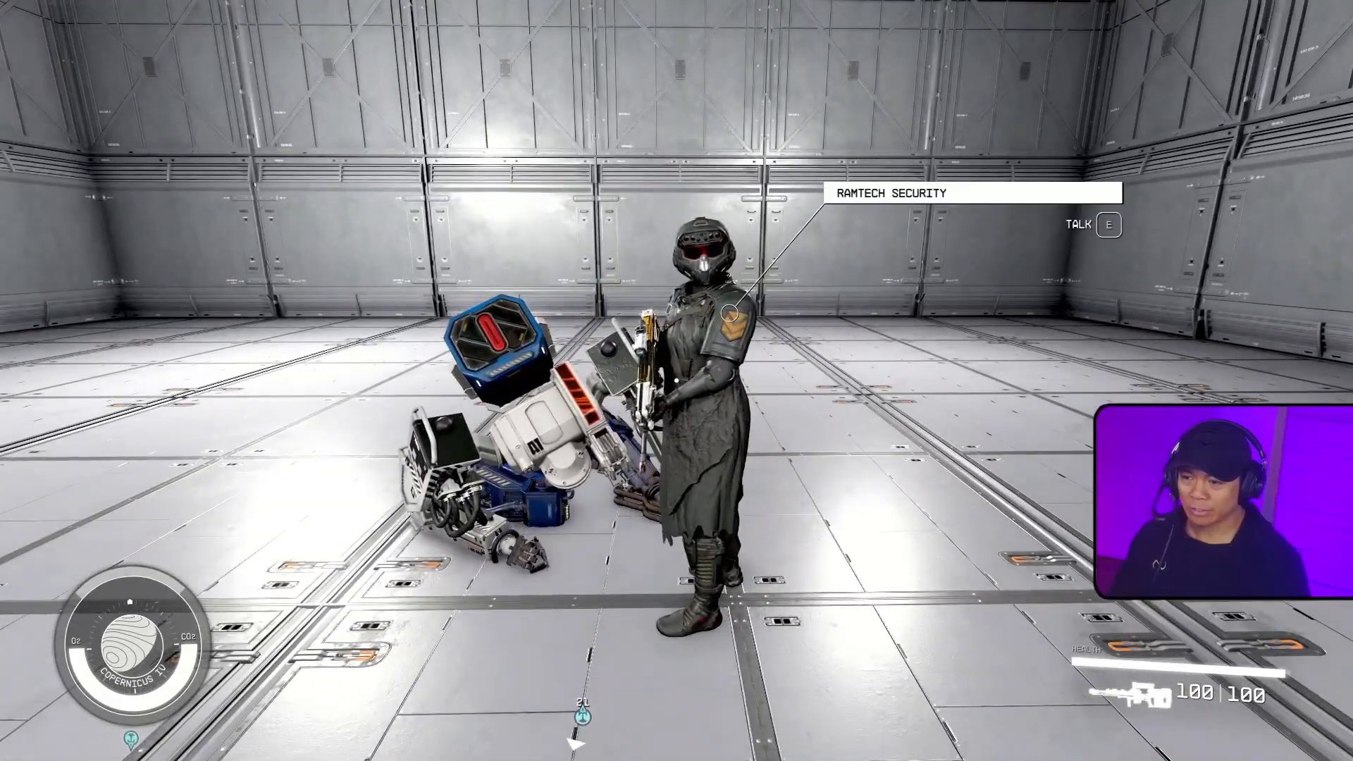
pyautogui.press('w')
pyautogui.press('s')
pyautogui.press('s')
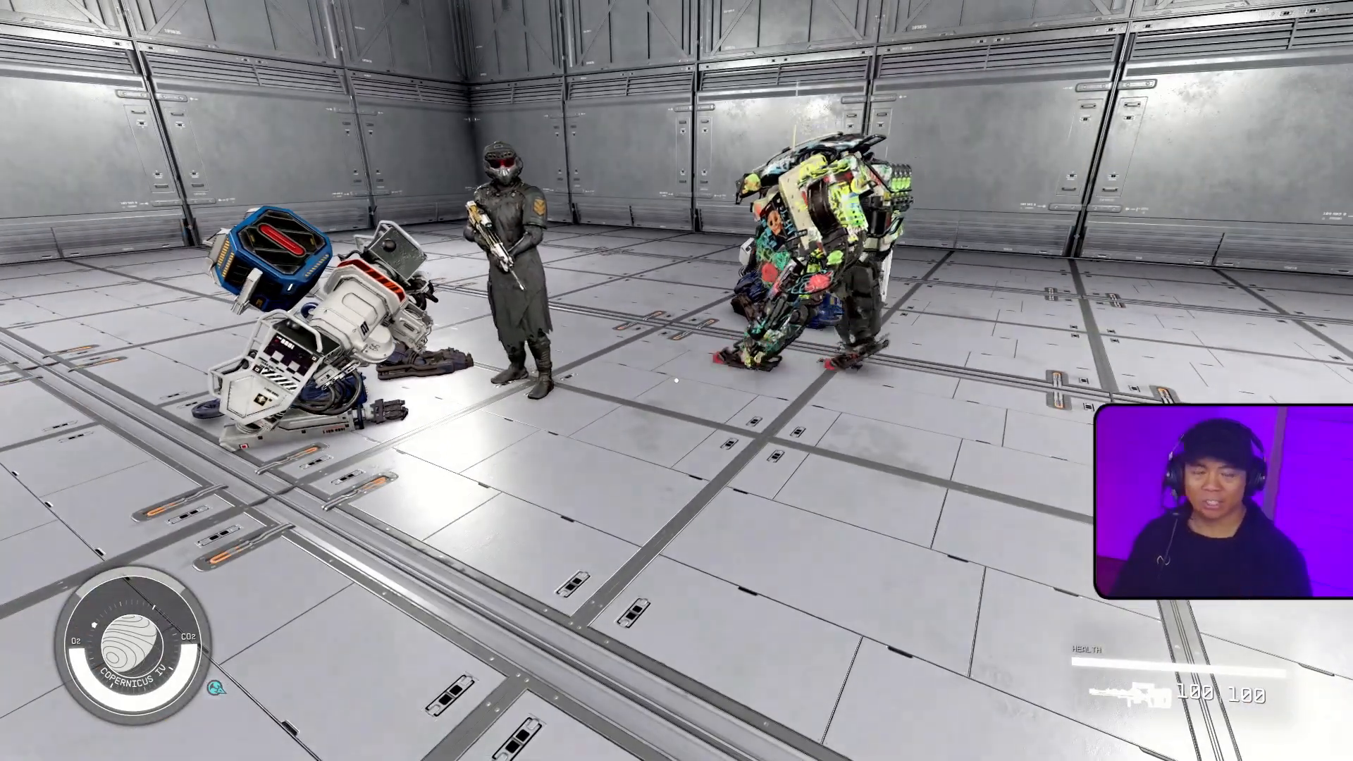
pyautogui.press('w')
pyautogui.press('w')
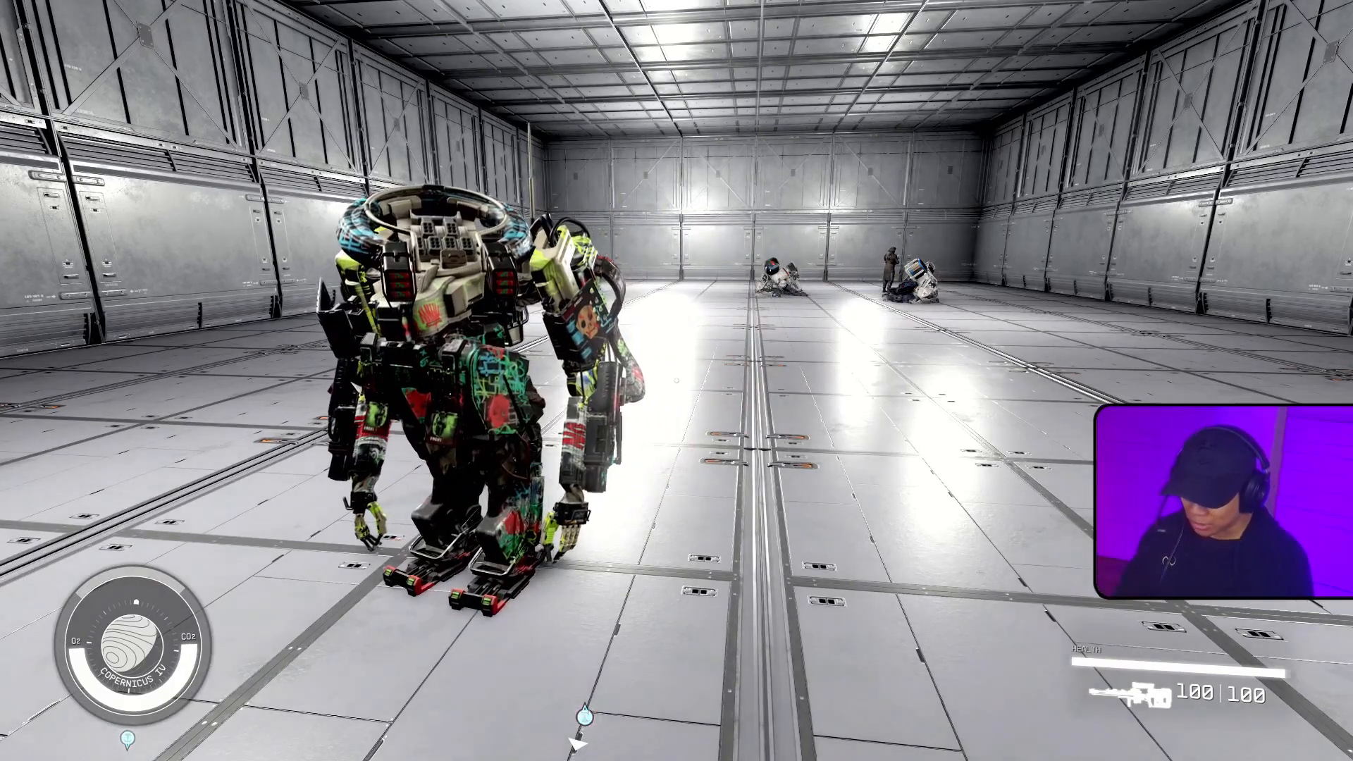
# - Switch back to the Creation Kit, filter the lower object list by crimson and open the CrimeFactionCrimsonFleet faction
pyautogui.hotkey('alt', 'Tab')
pyautogui.hotkey('alt', 'Tab')
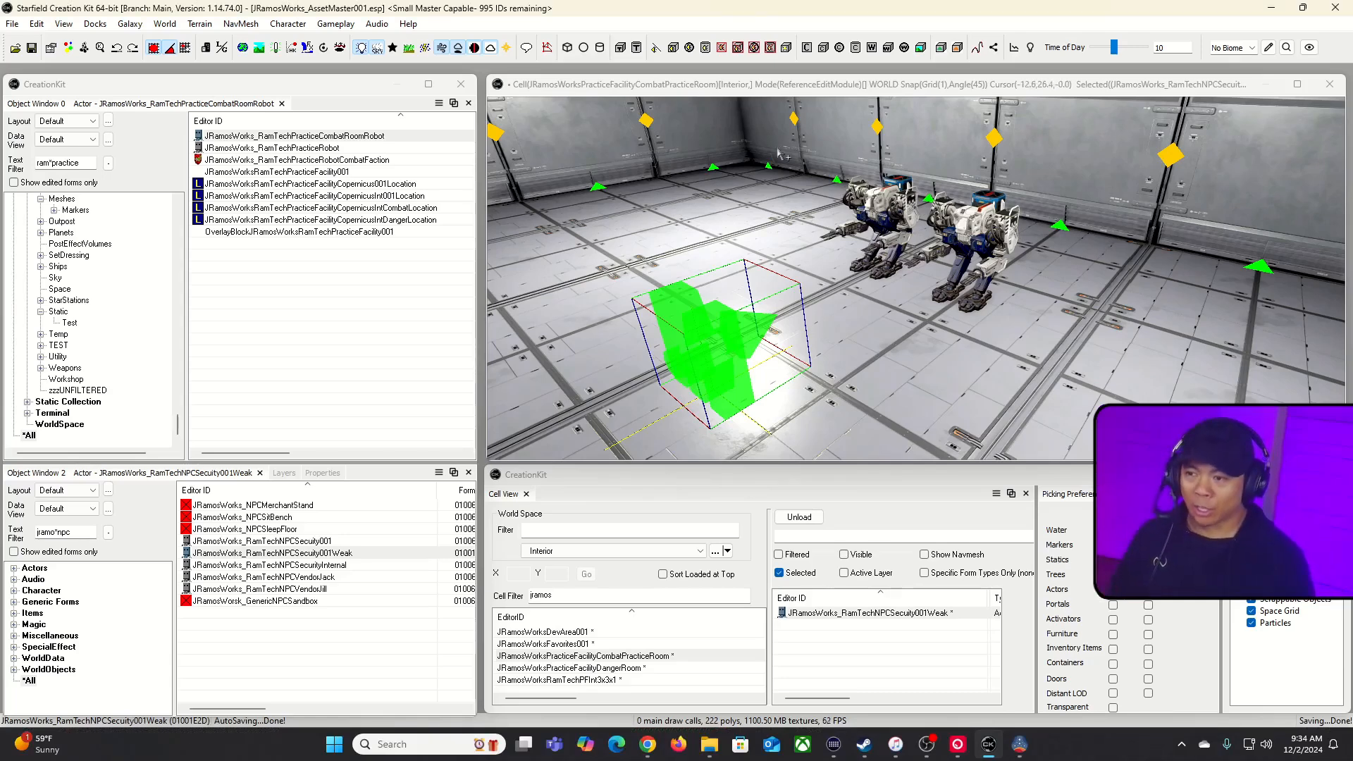
pyautogui.click(783, 88)
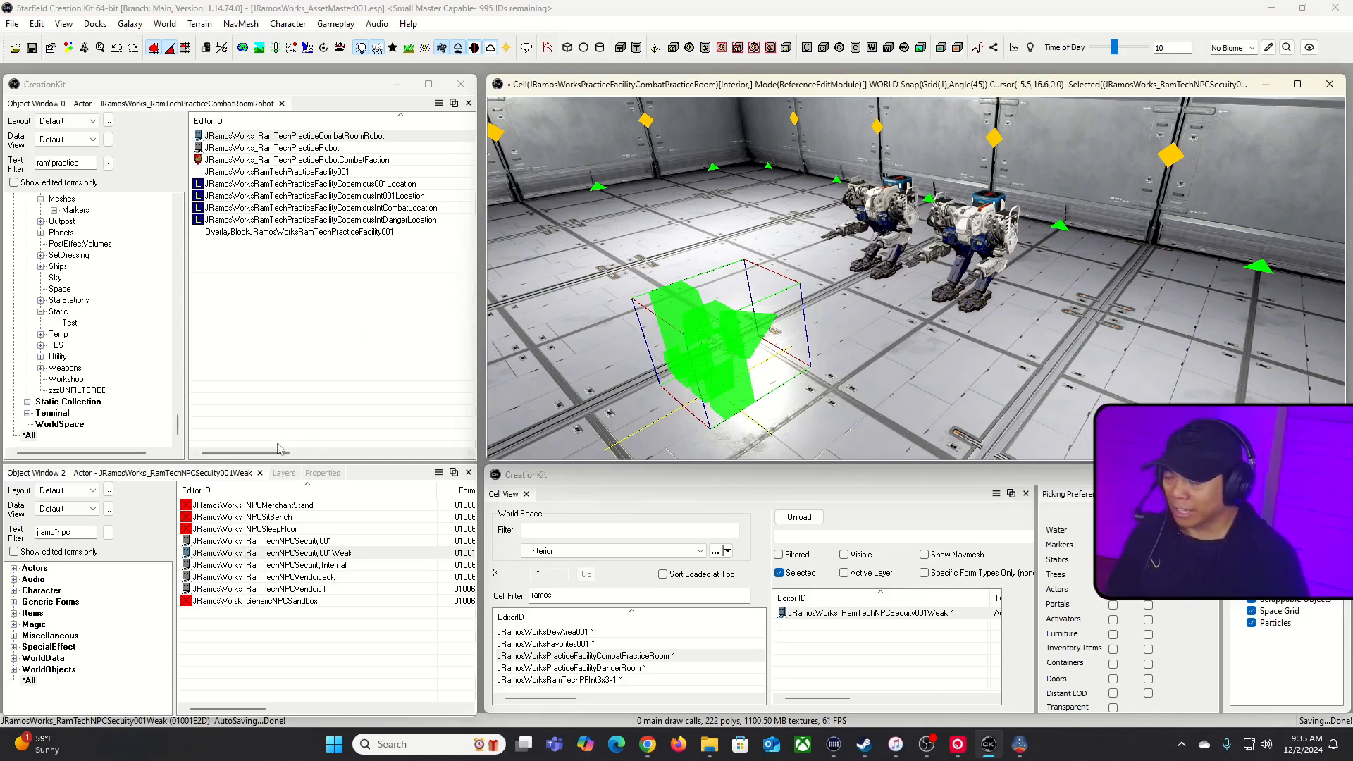
pyautogui.doubleClick(84, 534)
pyautogui.write('crimson')
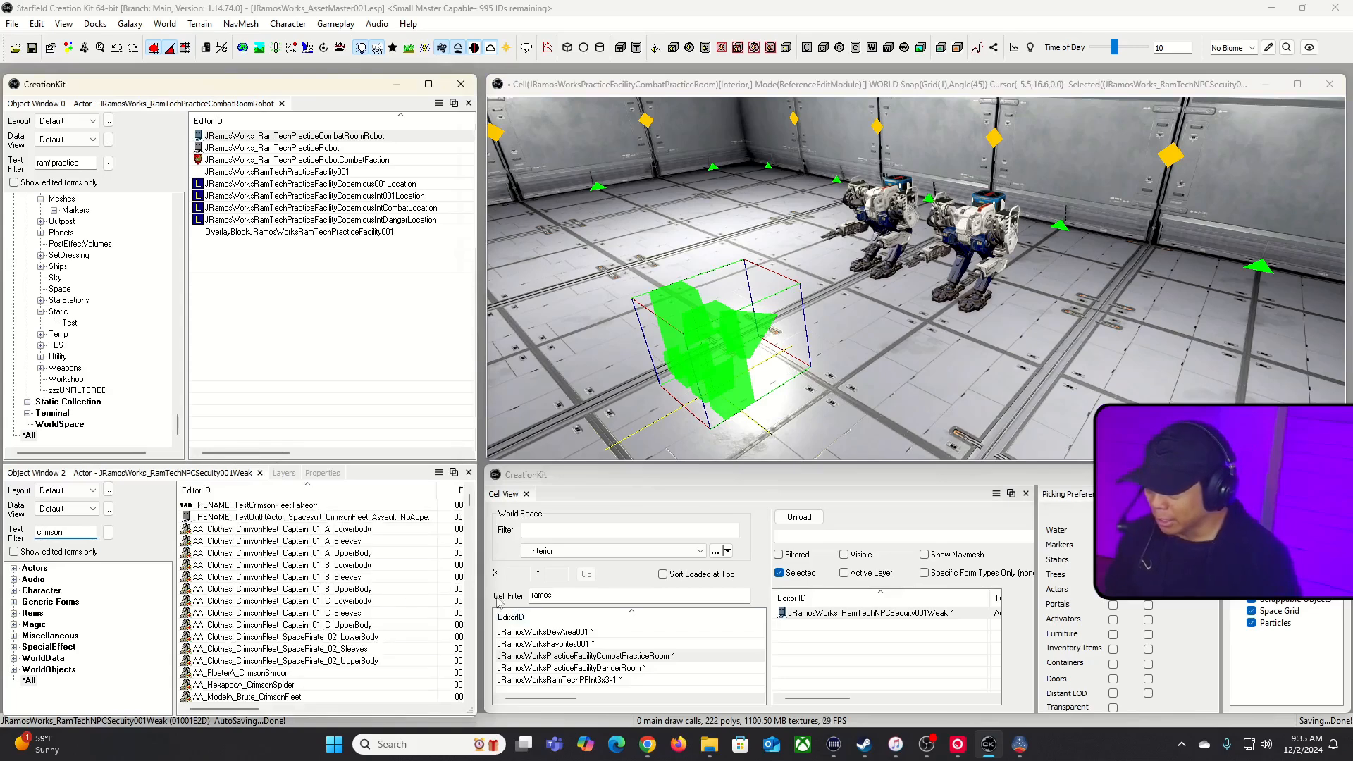
pyautogui.scroll(-10, 310, 592)
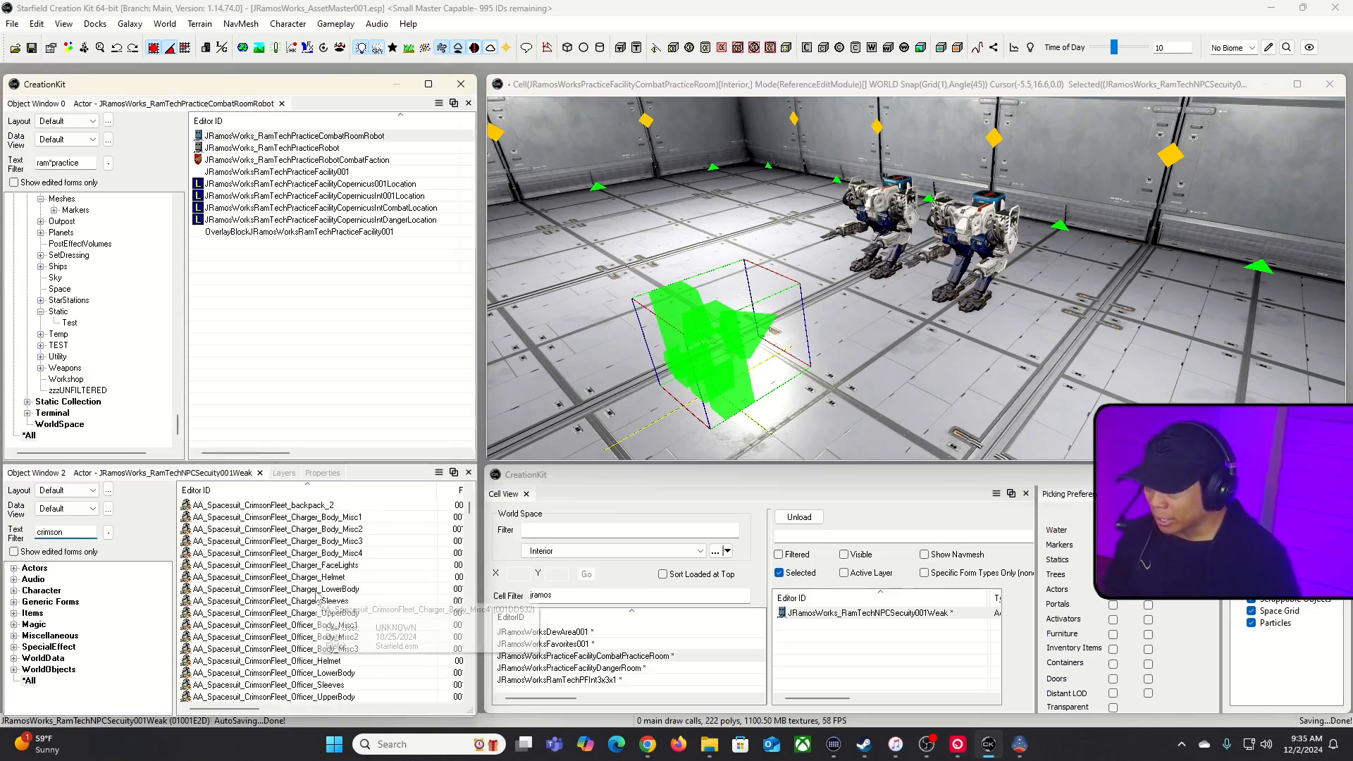
pyautogui.moveTo(471, 520)
pyautogui.mouseDown()
pyautogui.moveTo(470, 546)
pyautogui.moveTo(470, 535)
pyautogui.mouseUp()
pyautogui.click(244, 649)
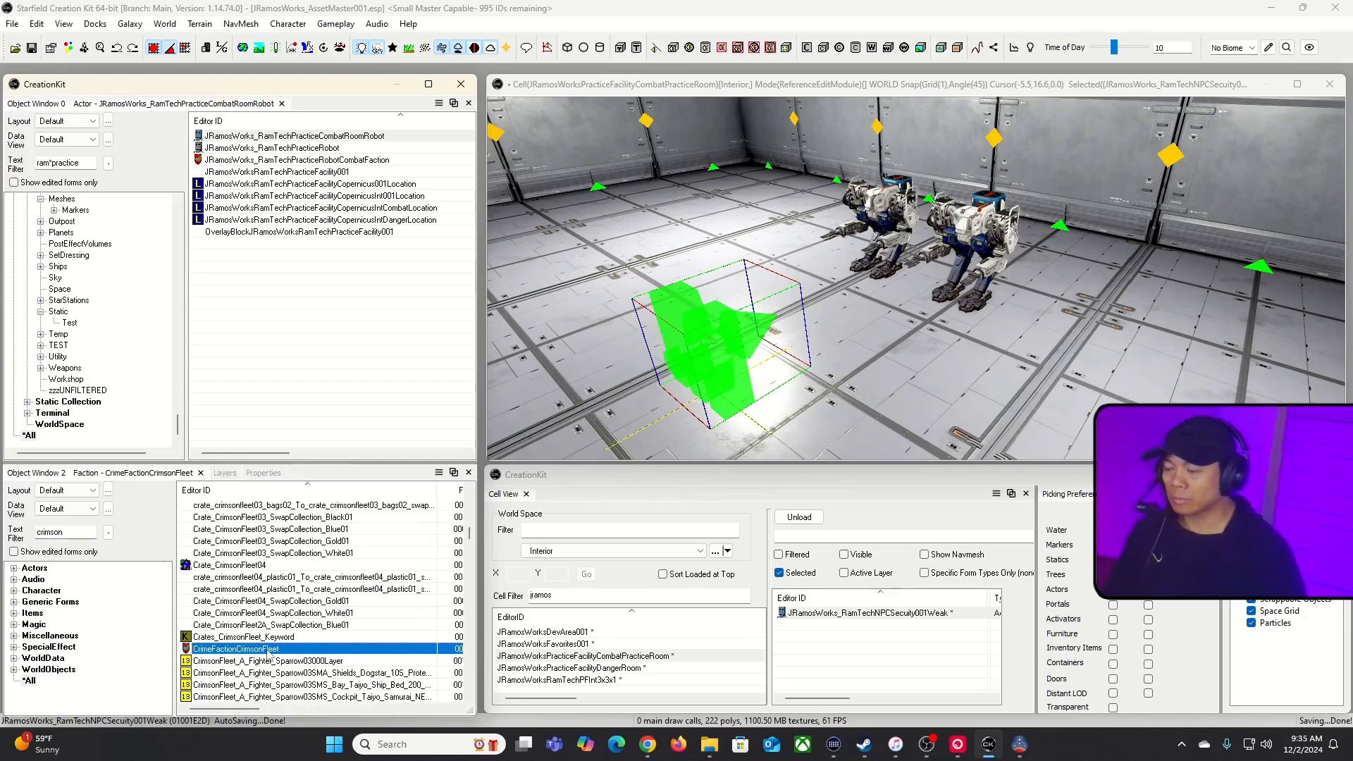
pyautogui.doubleClick(268, 650)
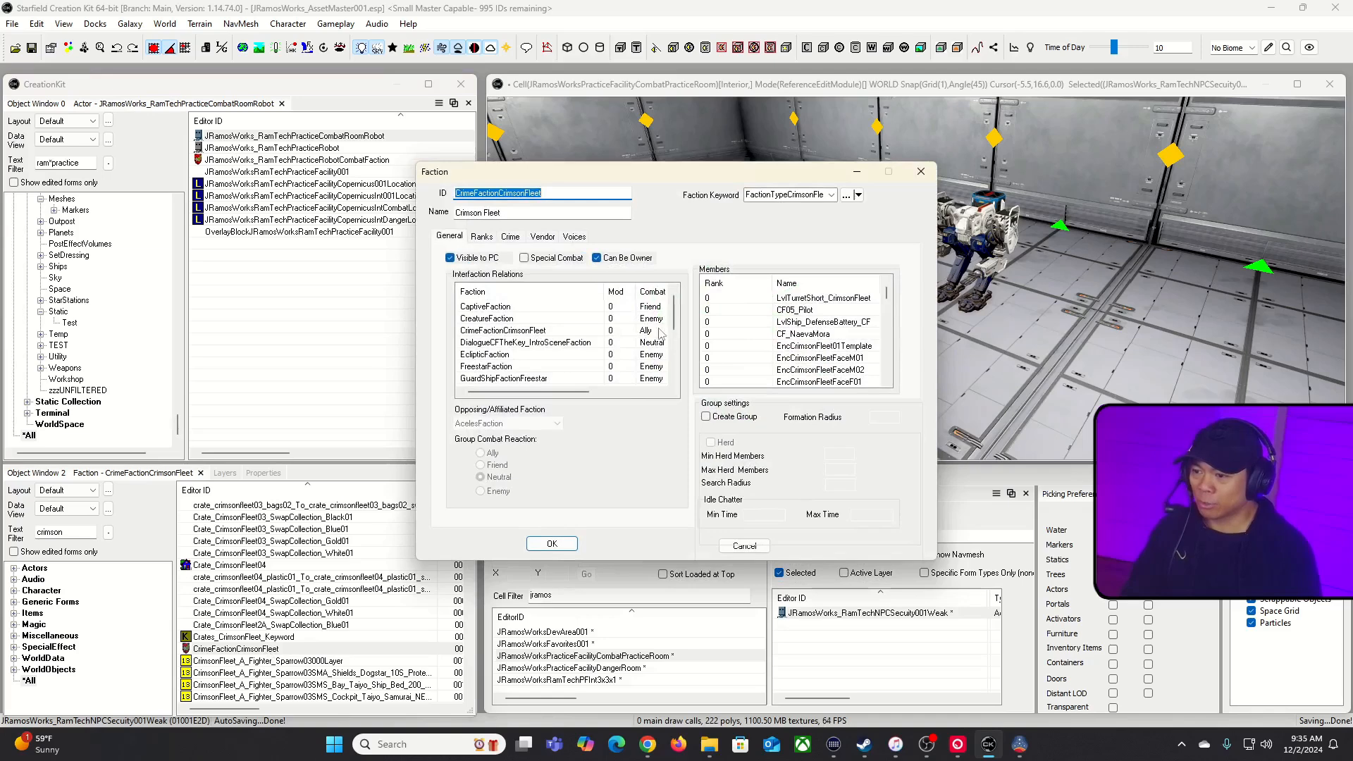
# - Examine the Crimson Fleet faction's interaction relations, including its reaction to PlayerFaction, and close the faction without changes
pyautogui.click(557, 331)
pyautogui.scroll(-2, 556, 337)
pyautogui.scroll(-1, 557, 335)
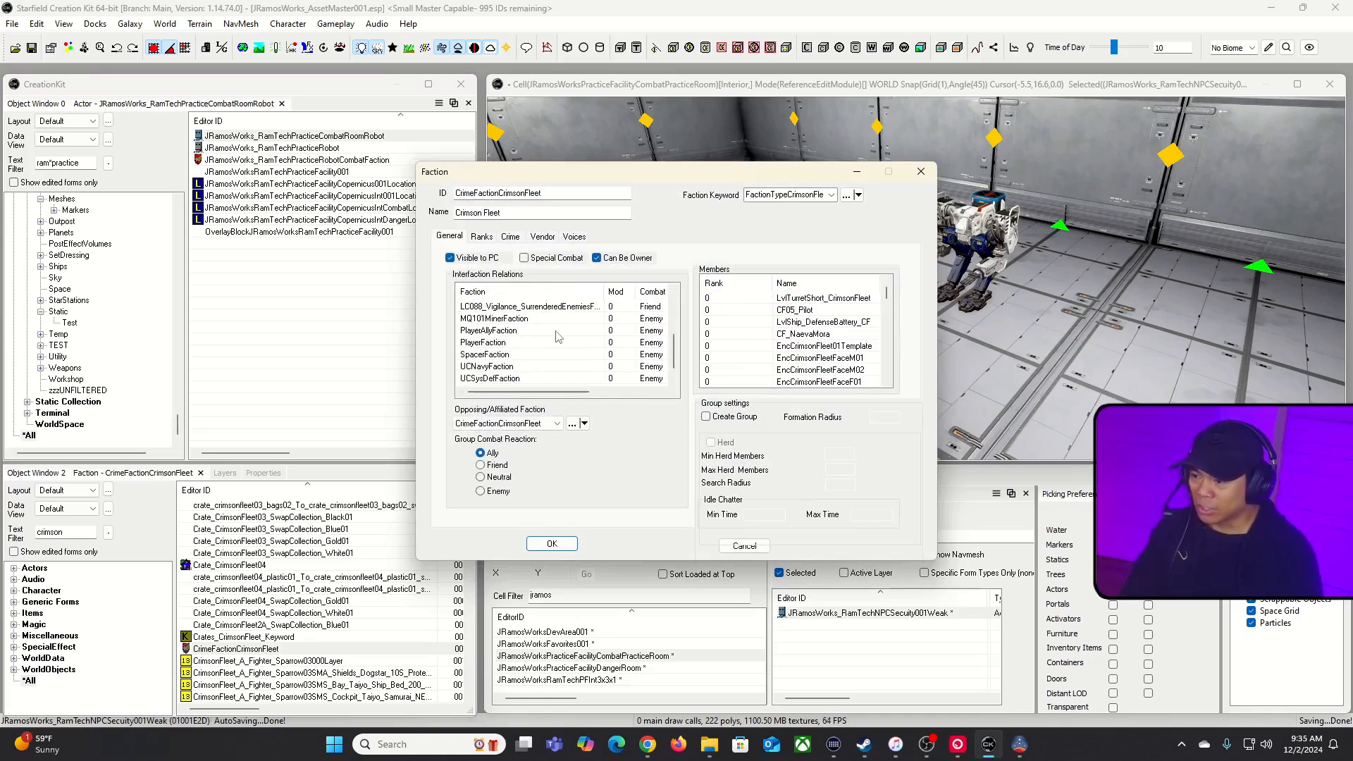
pyautogui.click(542, 342)
pyautogui.click(540, 335)
pyautogui.click(543, 343)
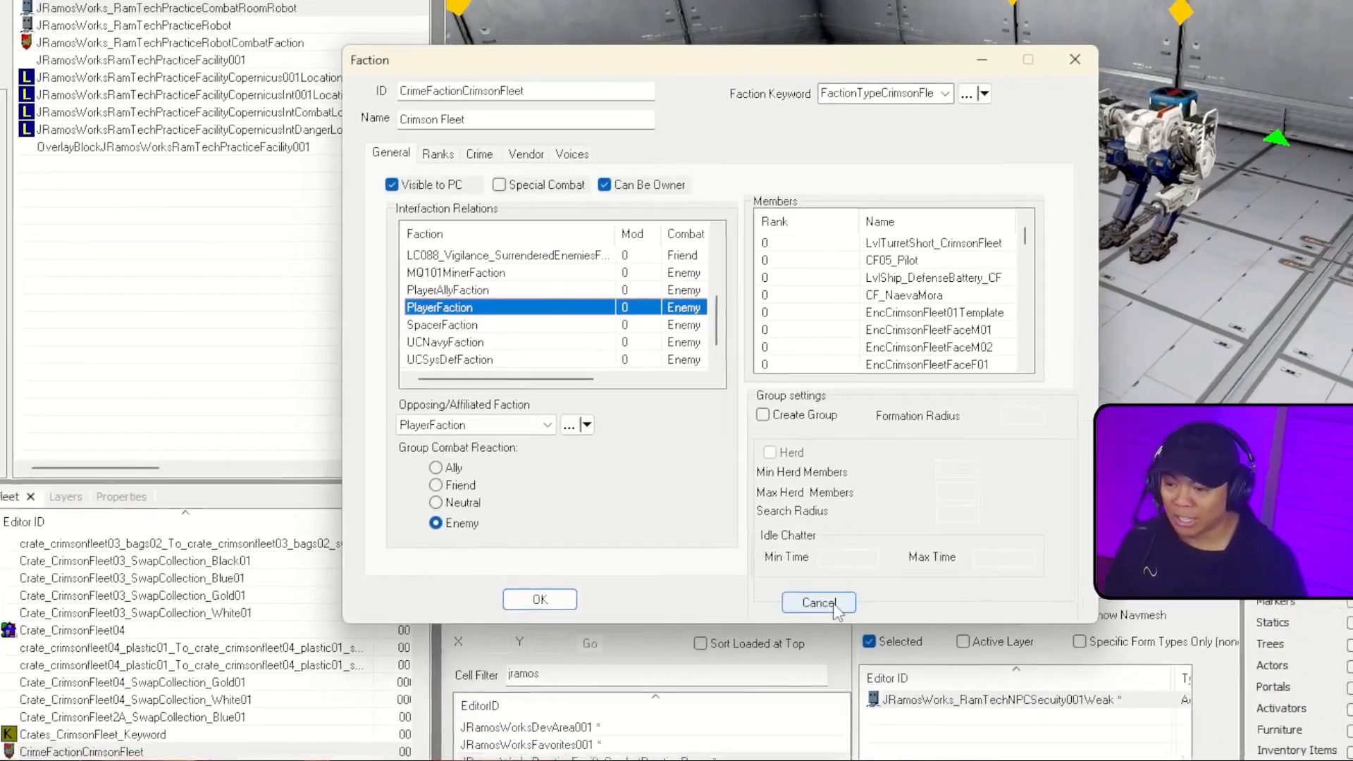
pyautogui.click(889, 669)
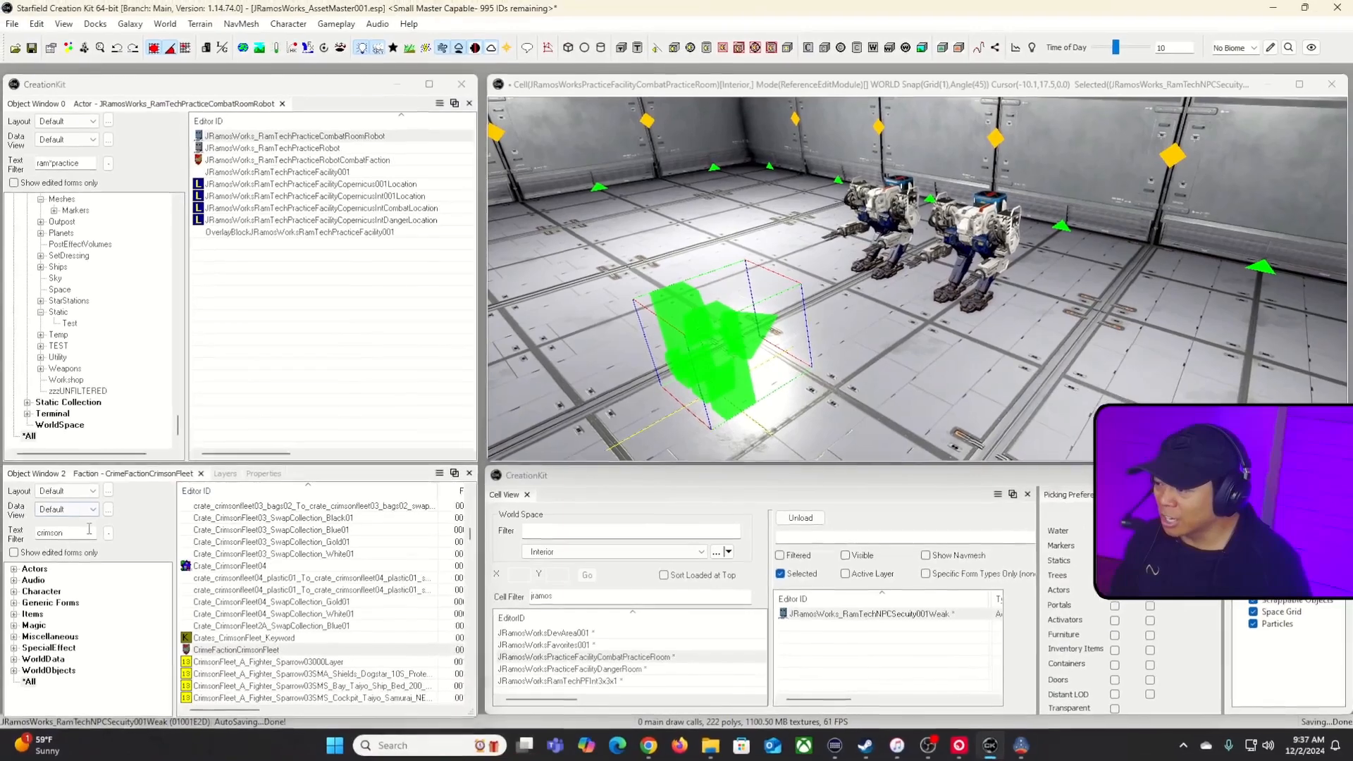
# - Filter the lower object list by lvl*sec*uc and select the LvlSecurity_UC actor
pyautogui.doubleClick(89, 529)
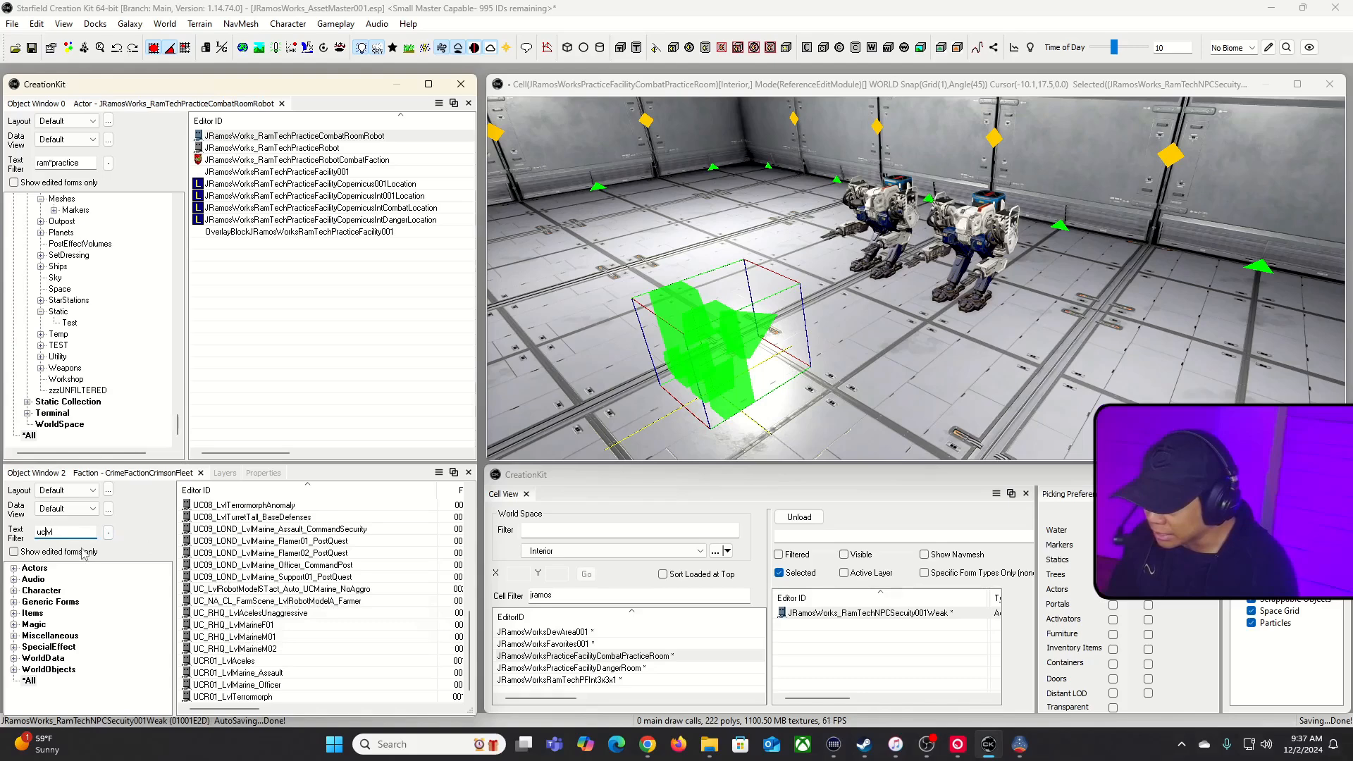
pyautogui.write('l*se')
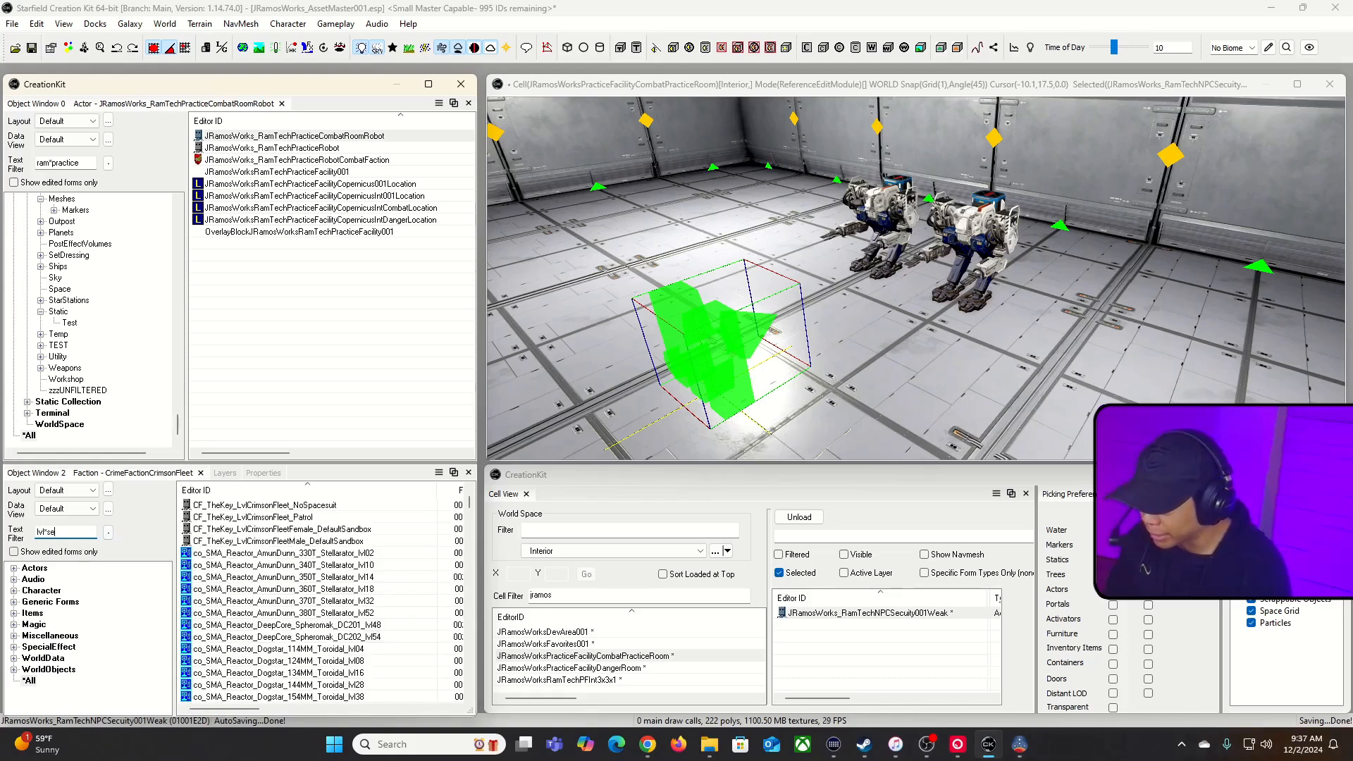
pyautogui.write('uc')
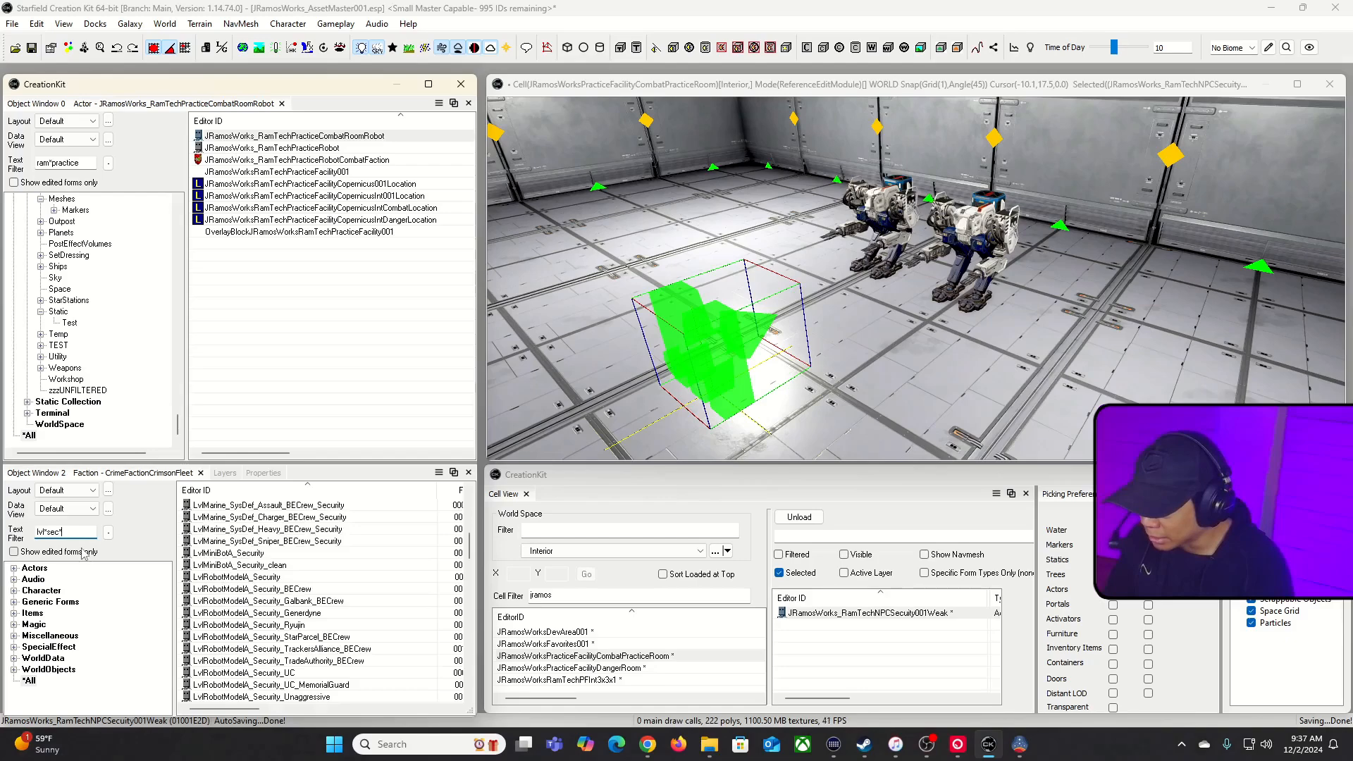
pyautogui.write('*uc')
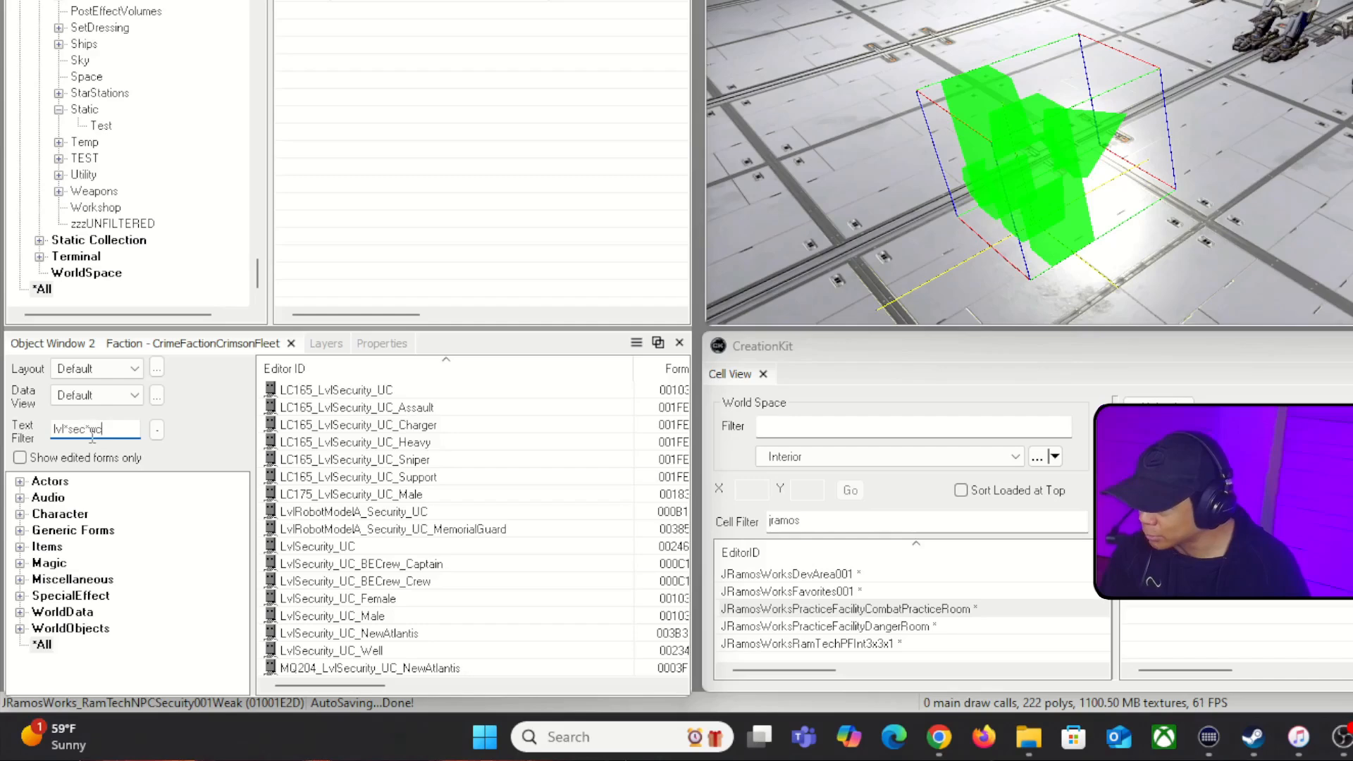
pyautogui.click(339, 547)
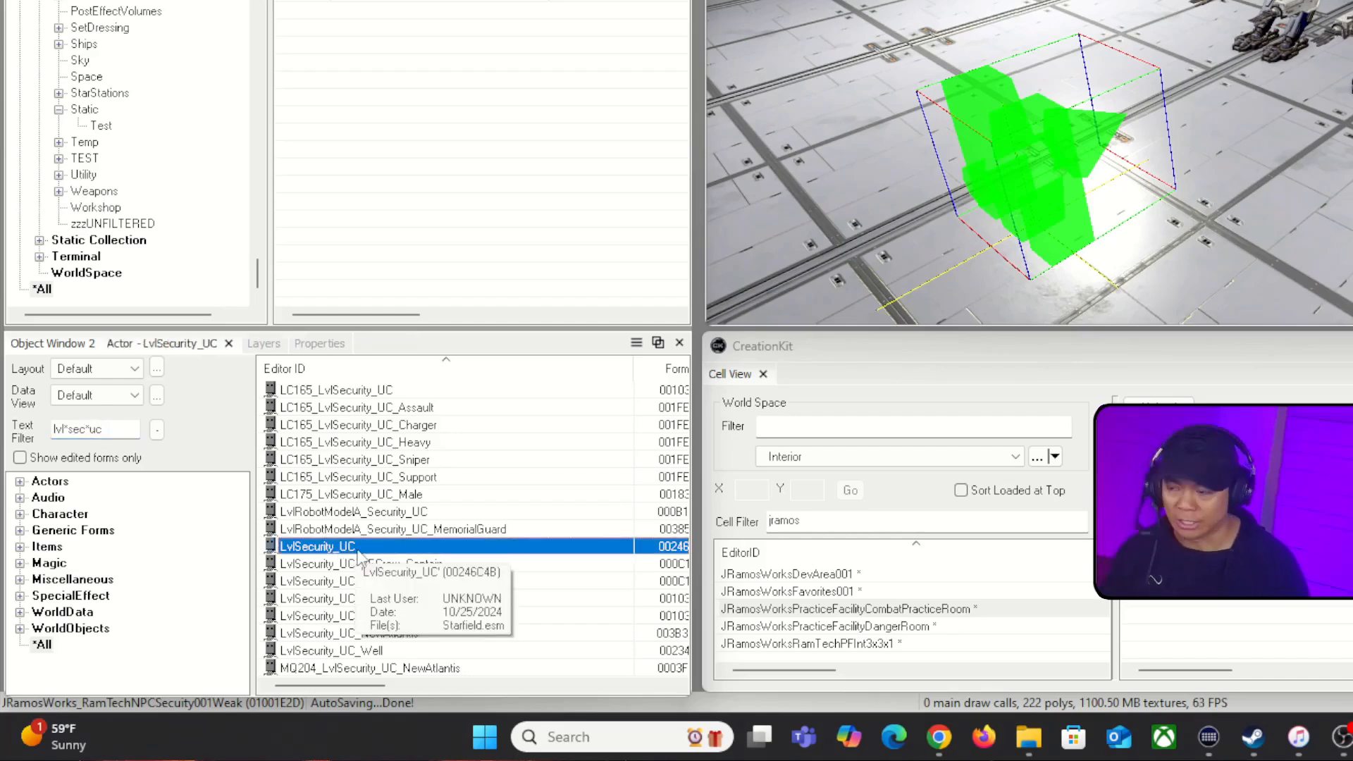
# - Open the LvlSecurity_UC actor and review the factions it belongs to, including CrimeFactionUC, GuardFaction and UCSecurityFaction
pyautogui.doubleClick(358, 551)
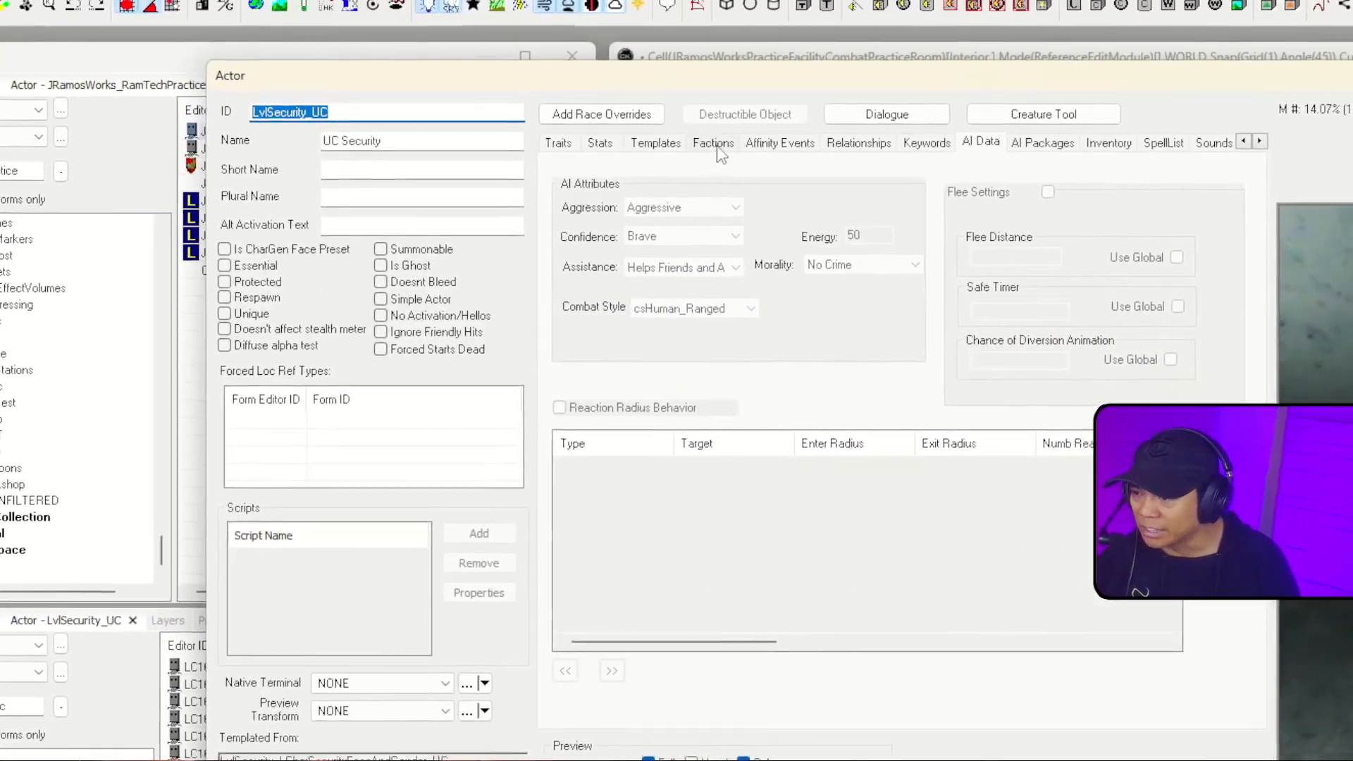
pyautogui.click(715, 143)
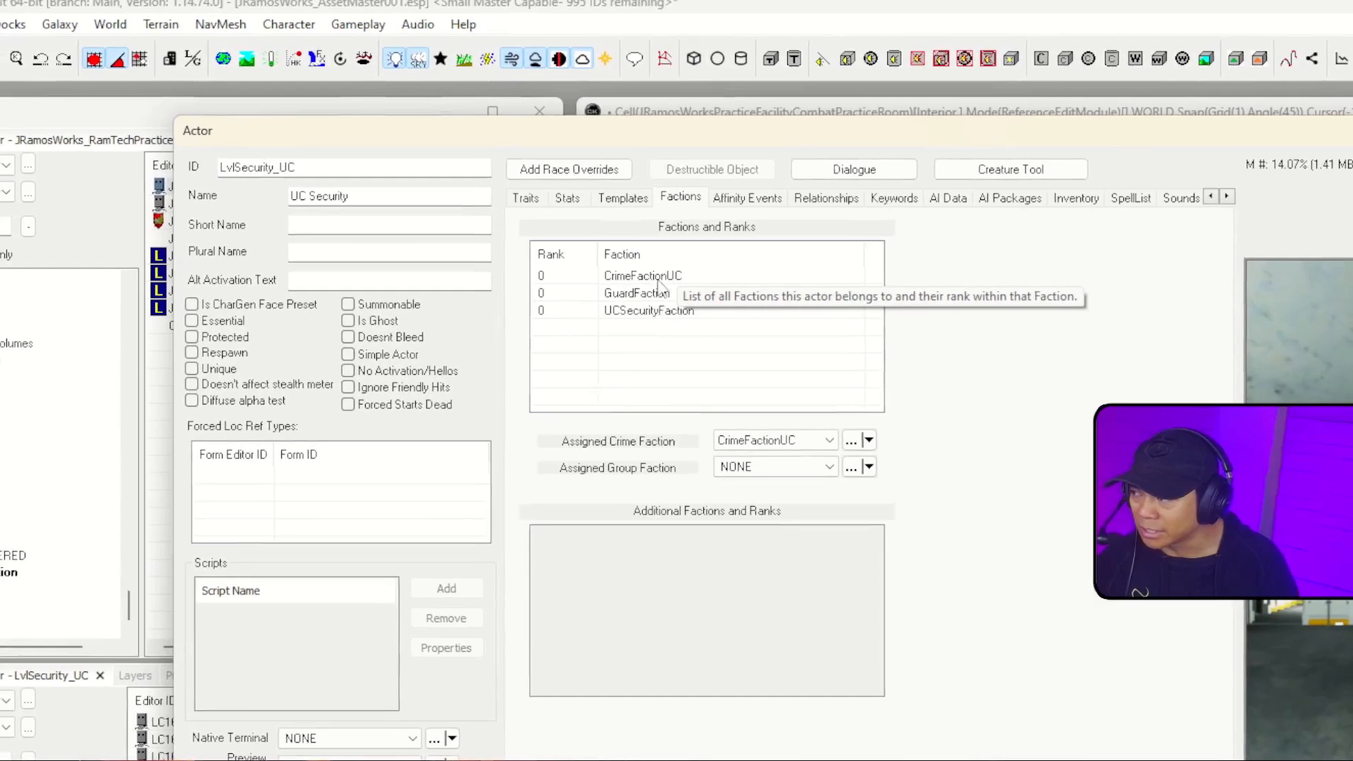
pyautogui.click(643, 281)
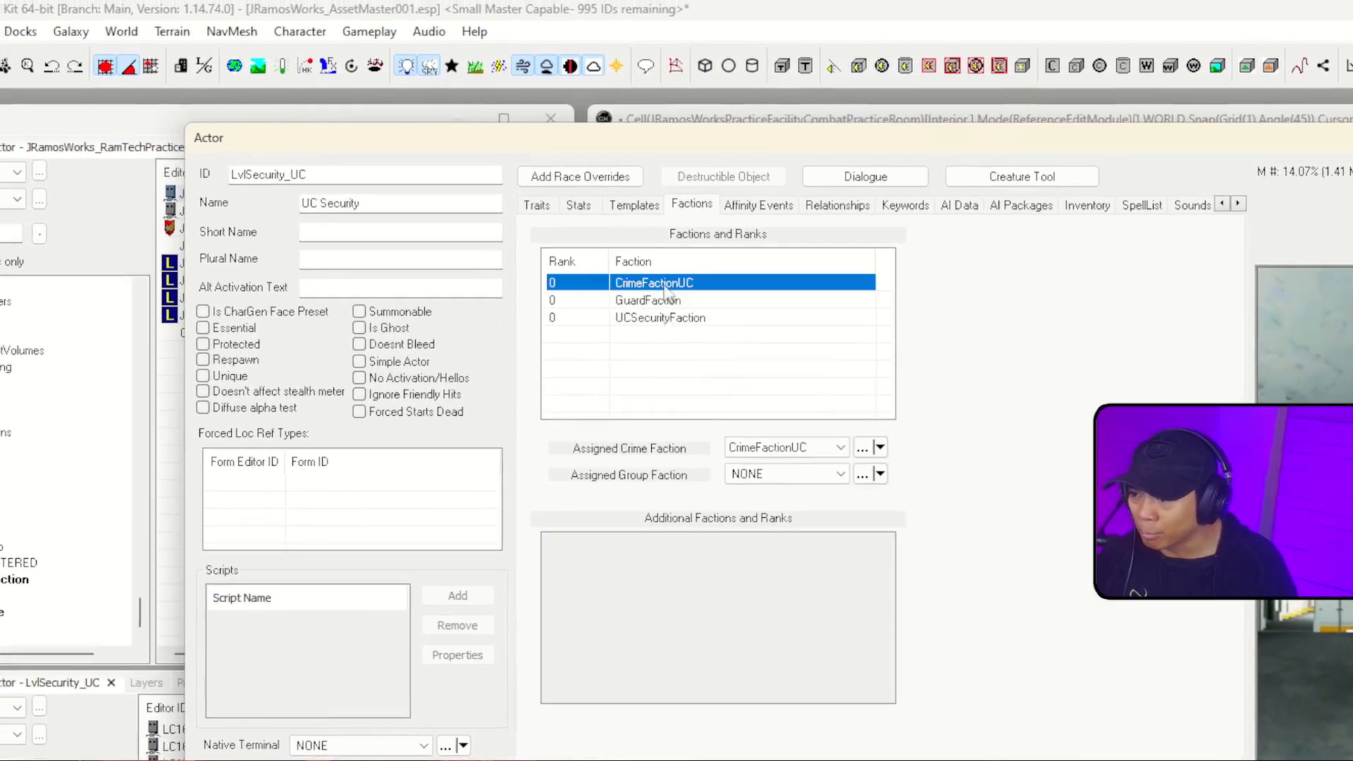
pyautogui.click(680, 302)
pyautogui.click(680, 319)
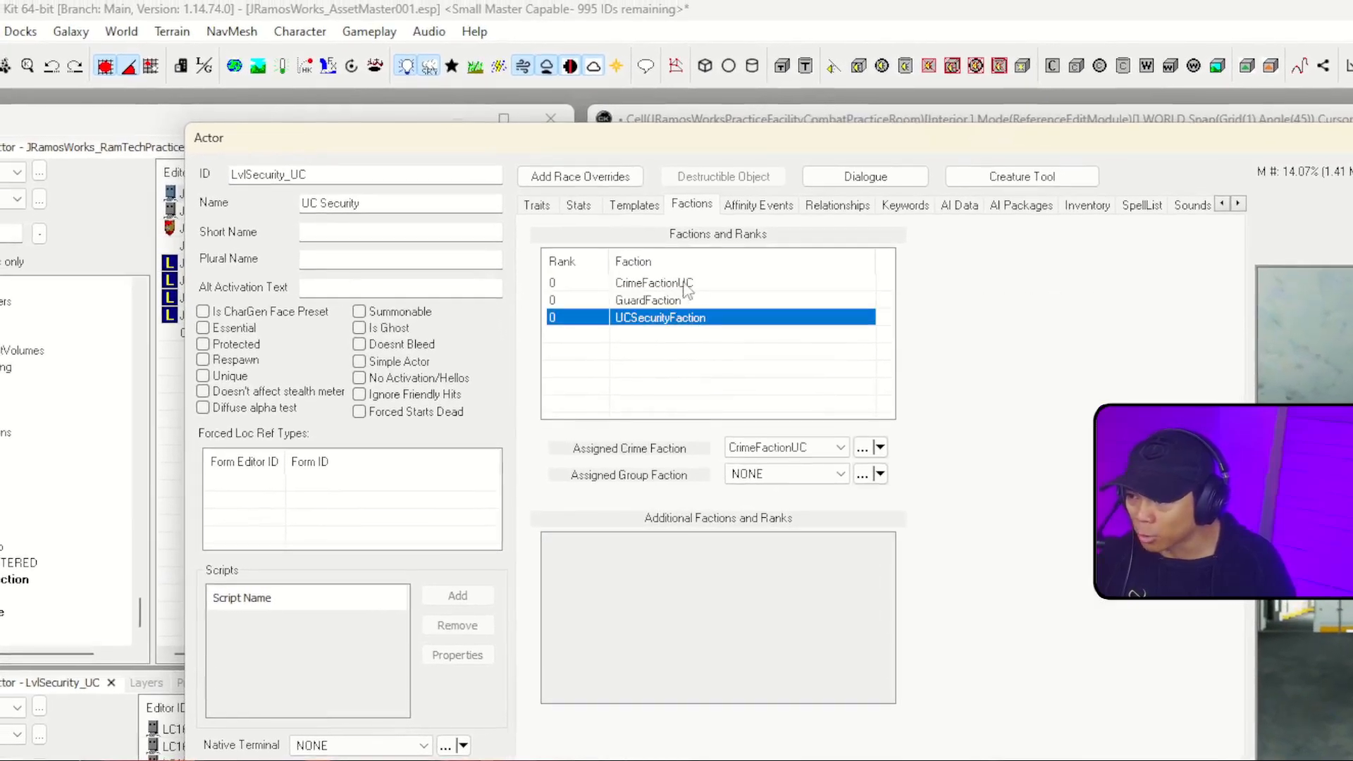
pyautogui.click(679, 283)
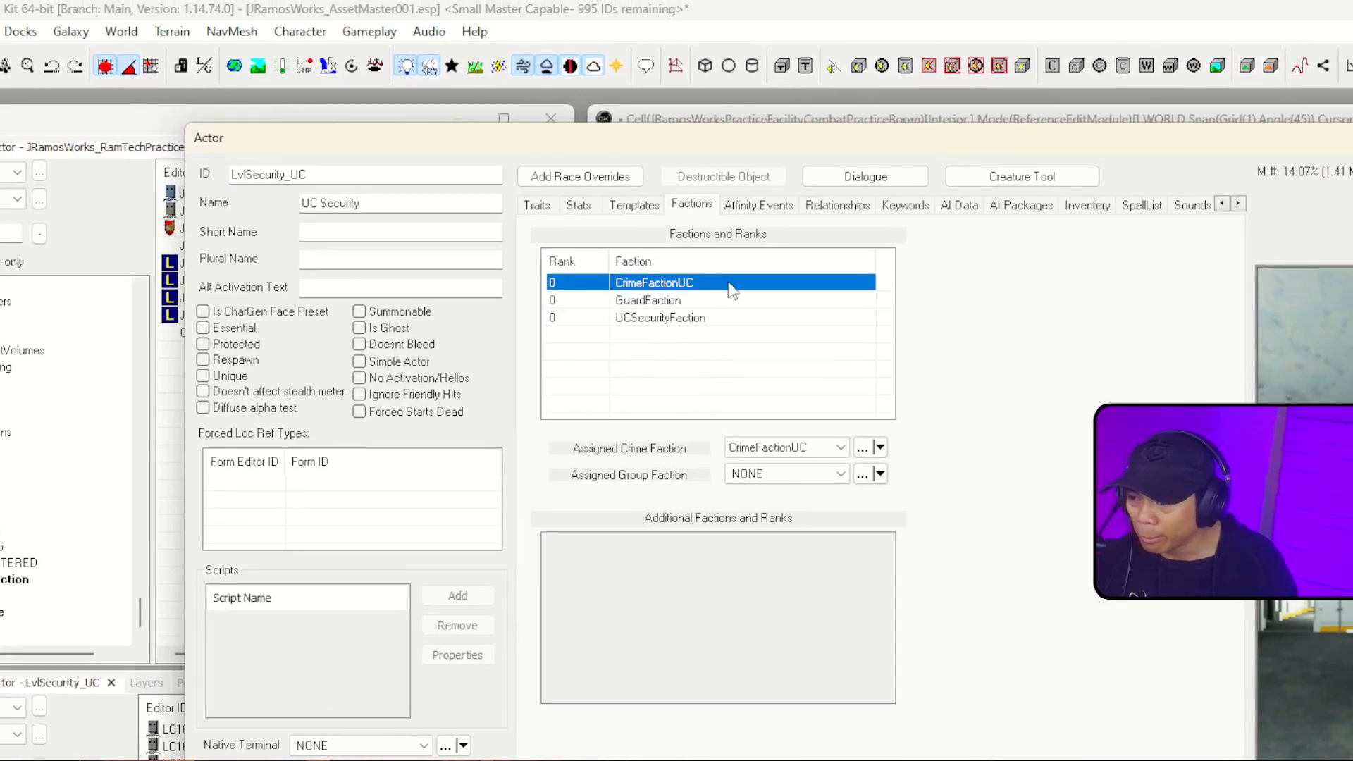
# - Open CrimeFactionUC from the actor's faction list and examine its interaction relations, crime settings and prison data
pyautogui.doubleClick(729, 283)
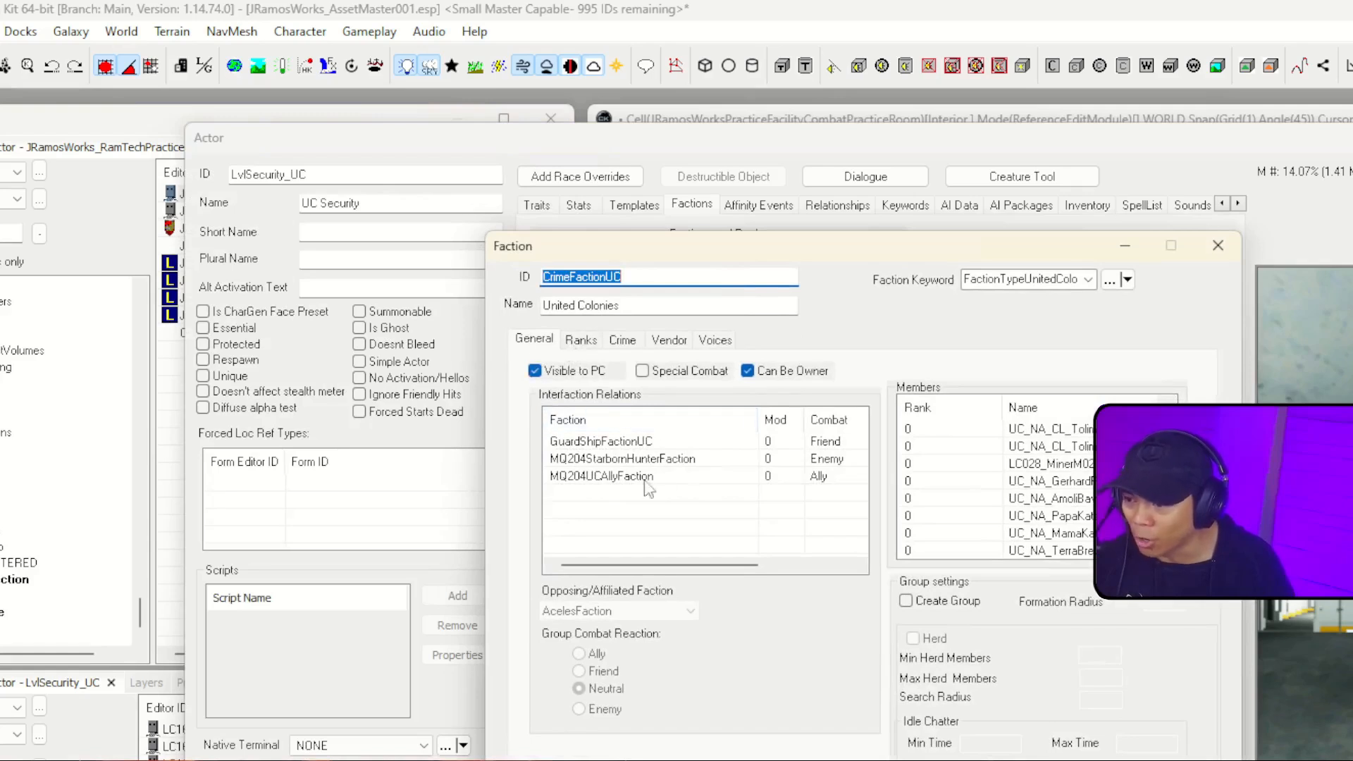
pyautogui.click(624, 342)
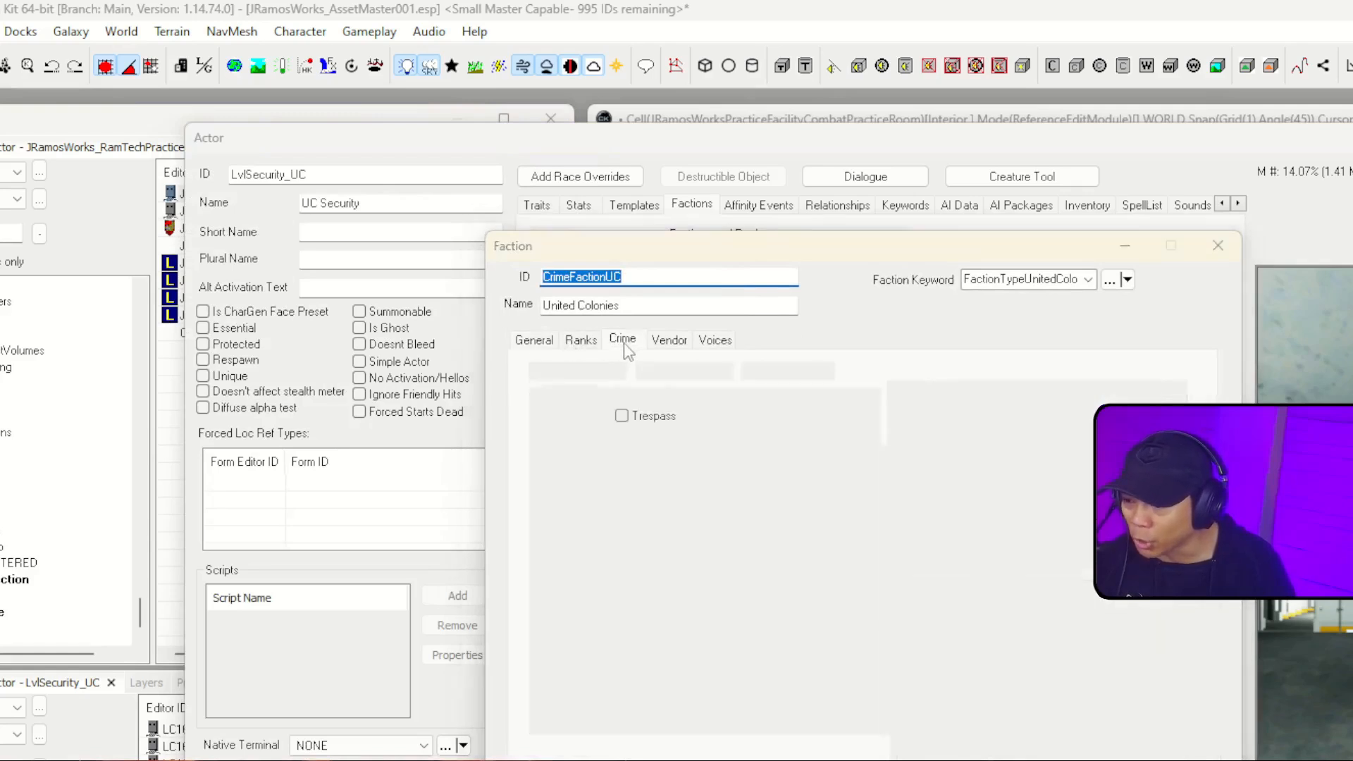
pyautogui.moveTo(579, 499); pyautogui.dragTo(701, 501)
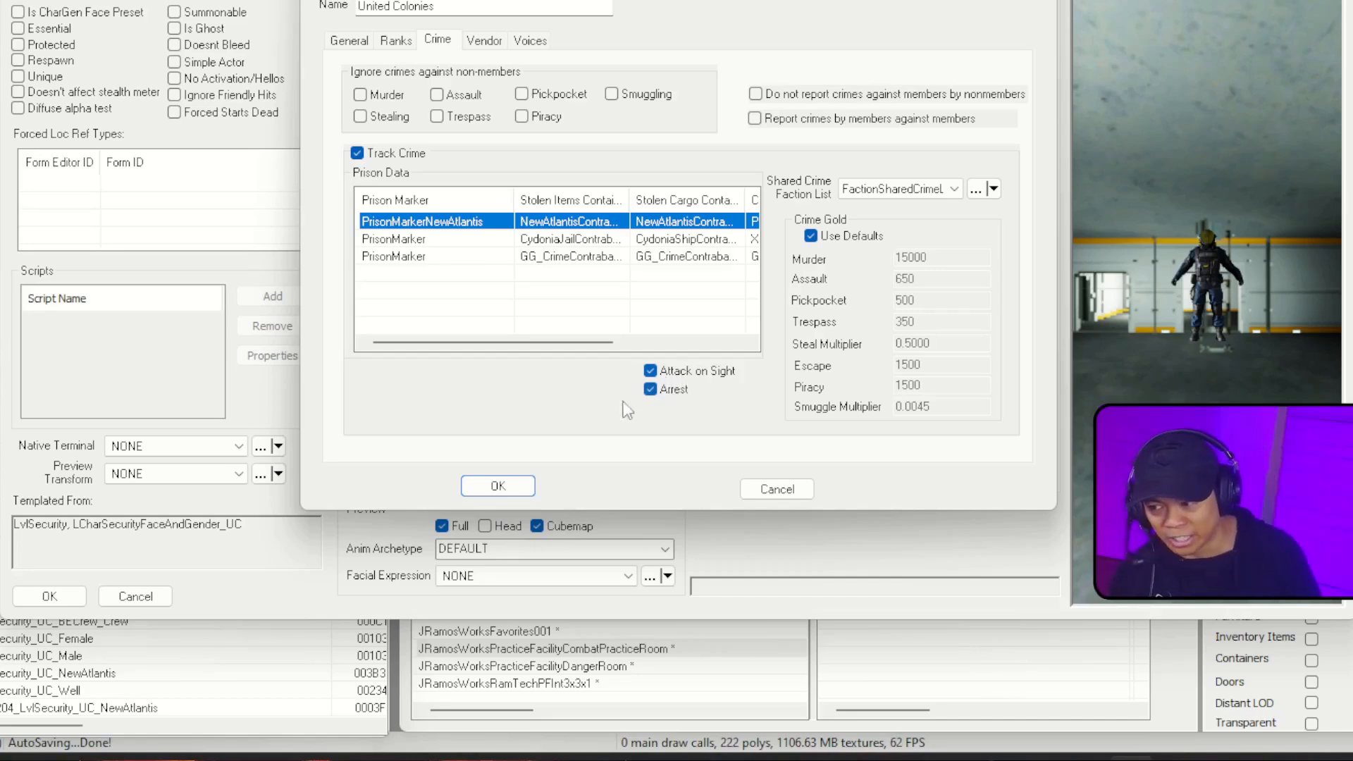
pyautogui.moveTo(572, 343); pyautogui.dragTo(527, 345)
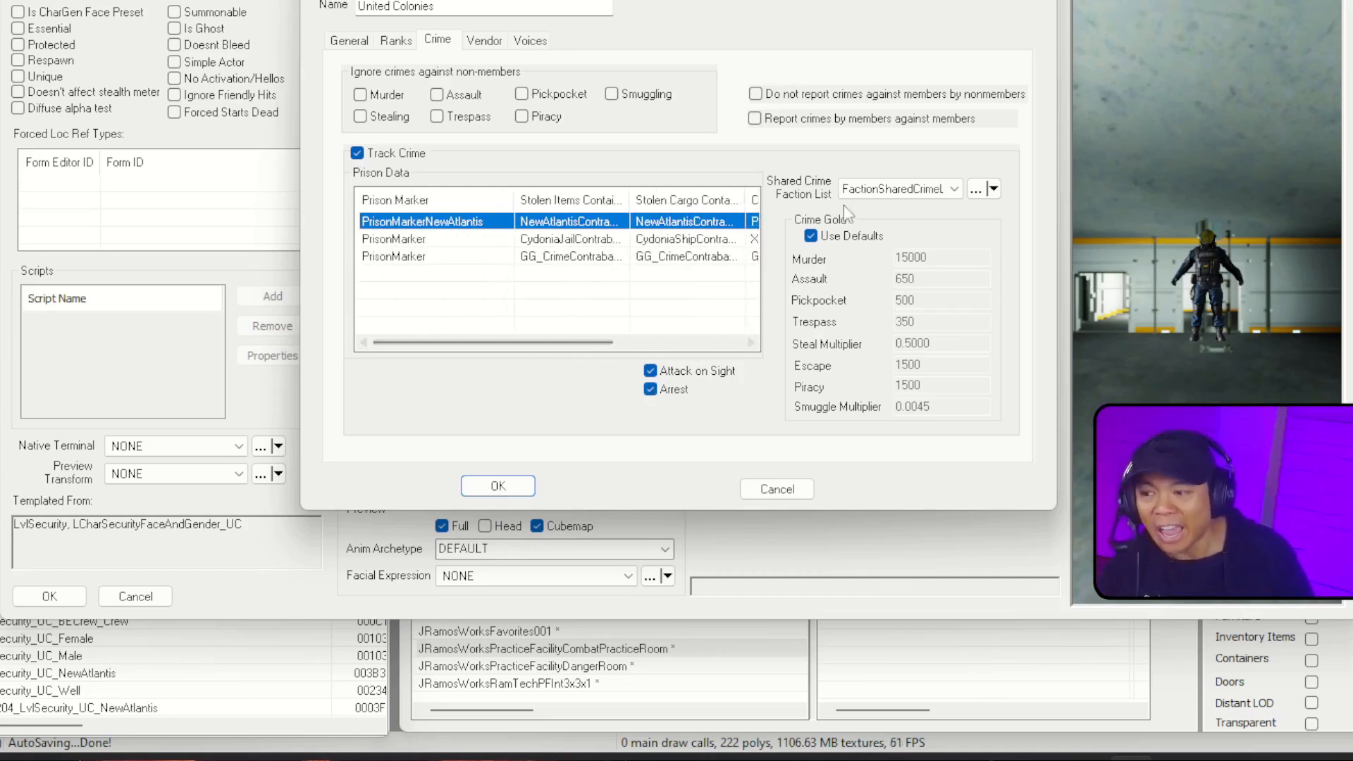
# - Keep FactionSharedCrimeList as the shared crime faction list and open that form list for viewing
pyautogui.click(899, 189)
pyautogui.click(899, 188)
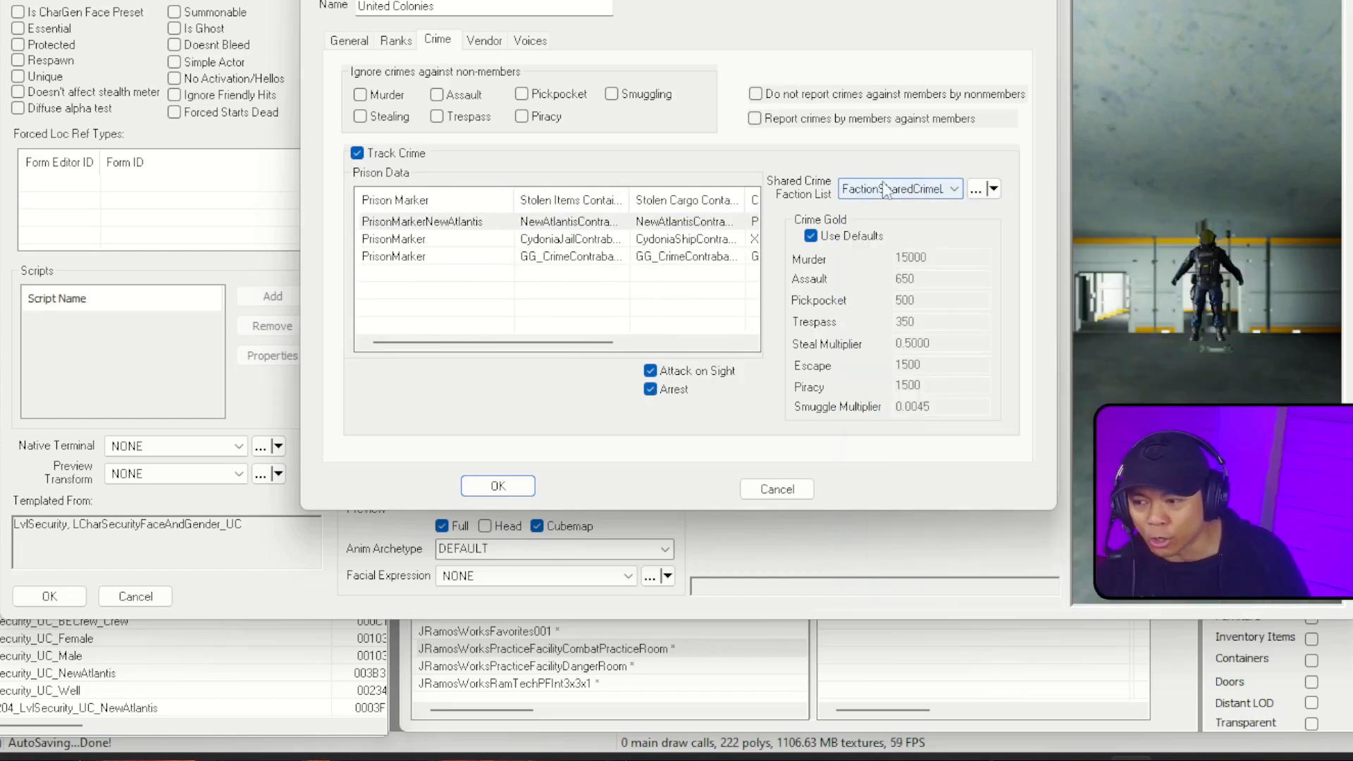
pyautogui.click(897, 192)
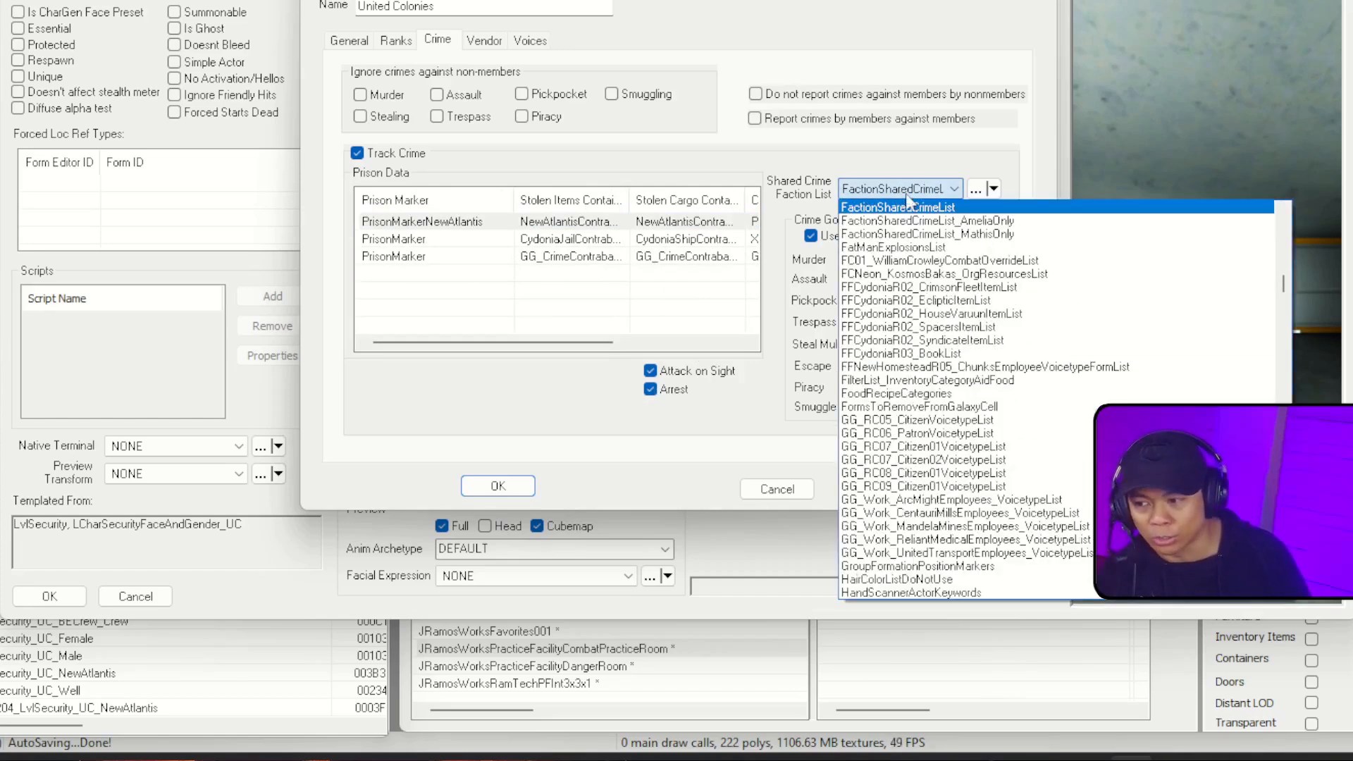
pyautogui.click(926, 209)
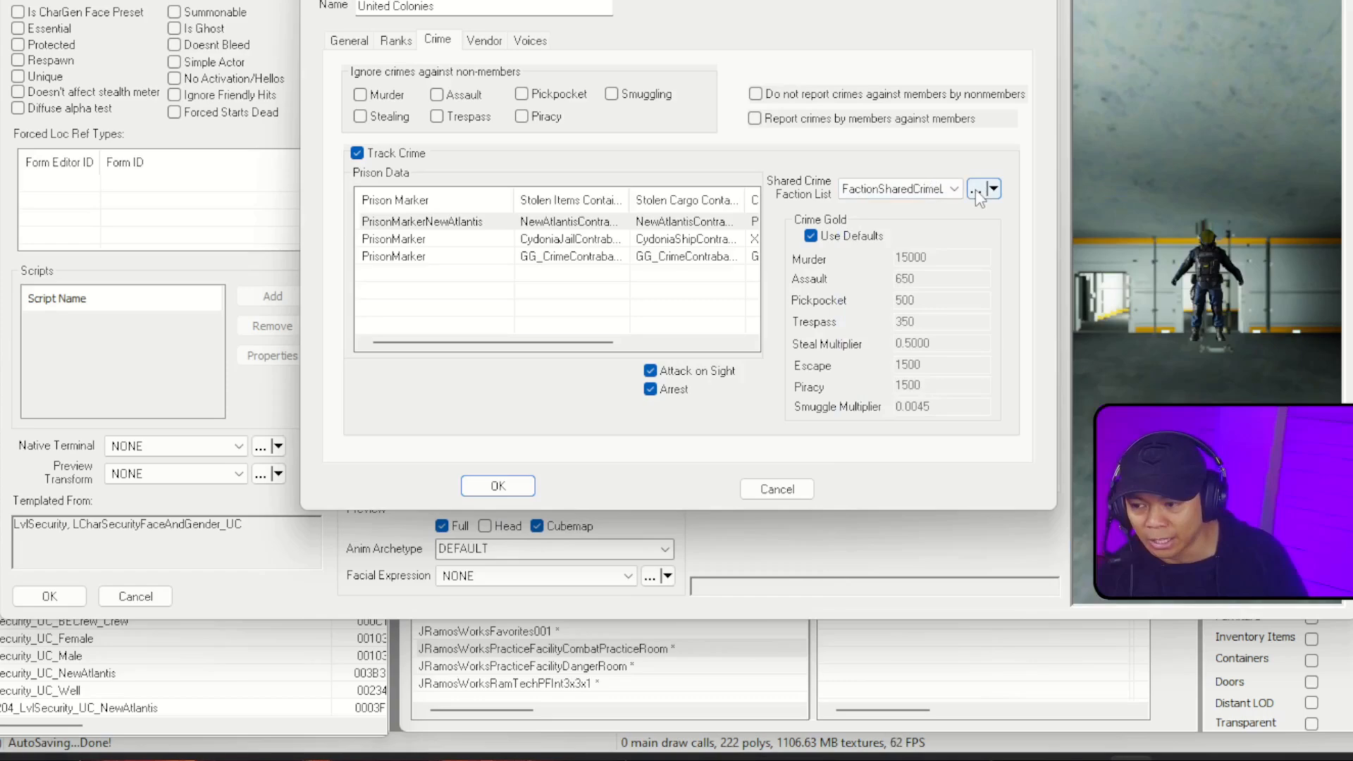
pyautogui.click(975, 188)
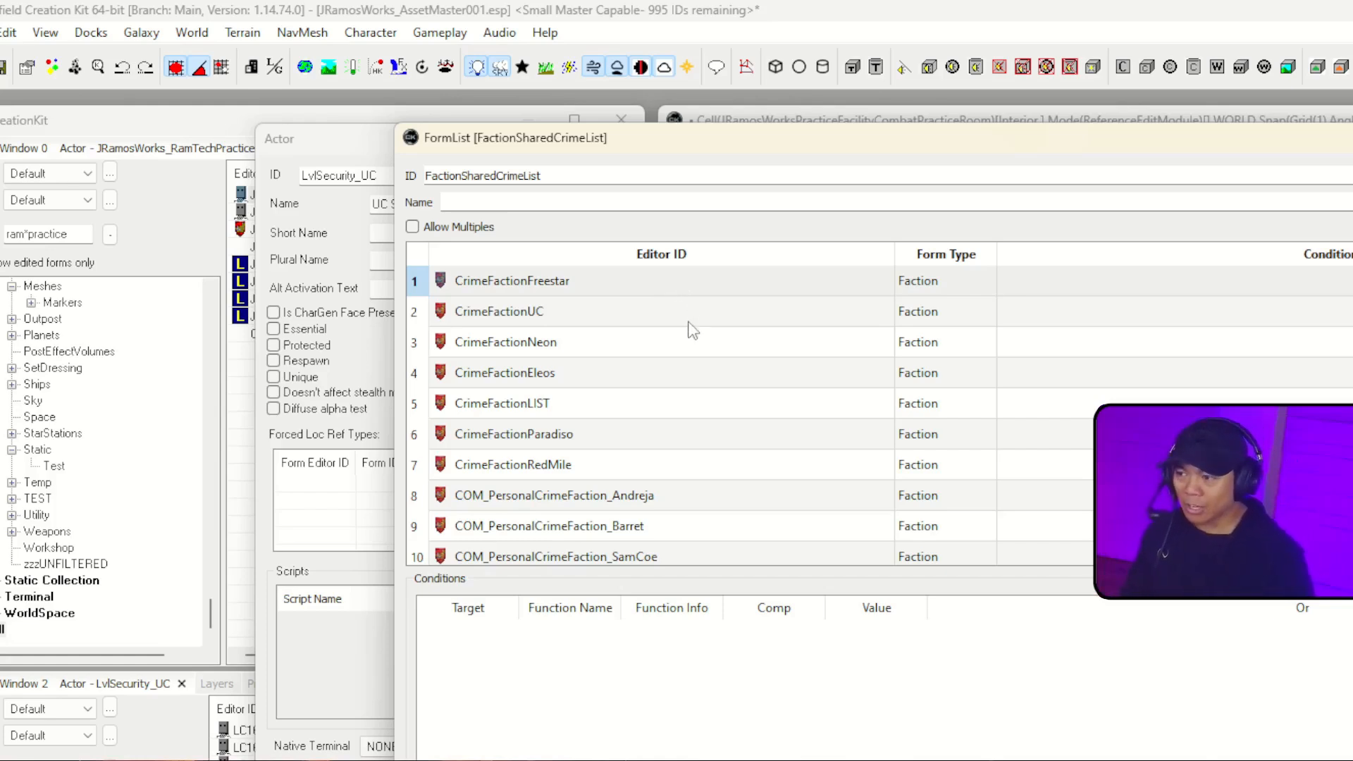
# - Examine the factions in FactionSharedCrimeList, from CrimeFactionFreestar and CrimeFactionUC through the companions' personal crime factions
pyautogui.click(715, 311)
pyautogui.click(728, 284)
pyautogui.click(730, 308)
pyautogui.click(737, 292)
pyautogui.click(733, 302)
pyautogui.click(737, 289)
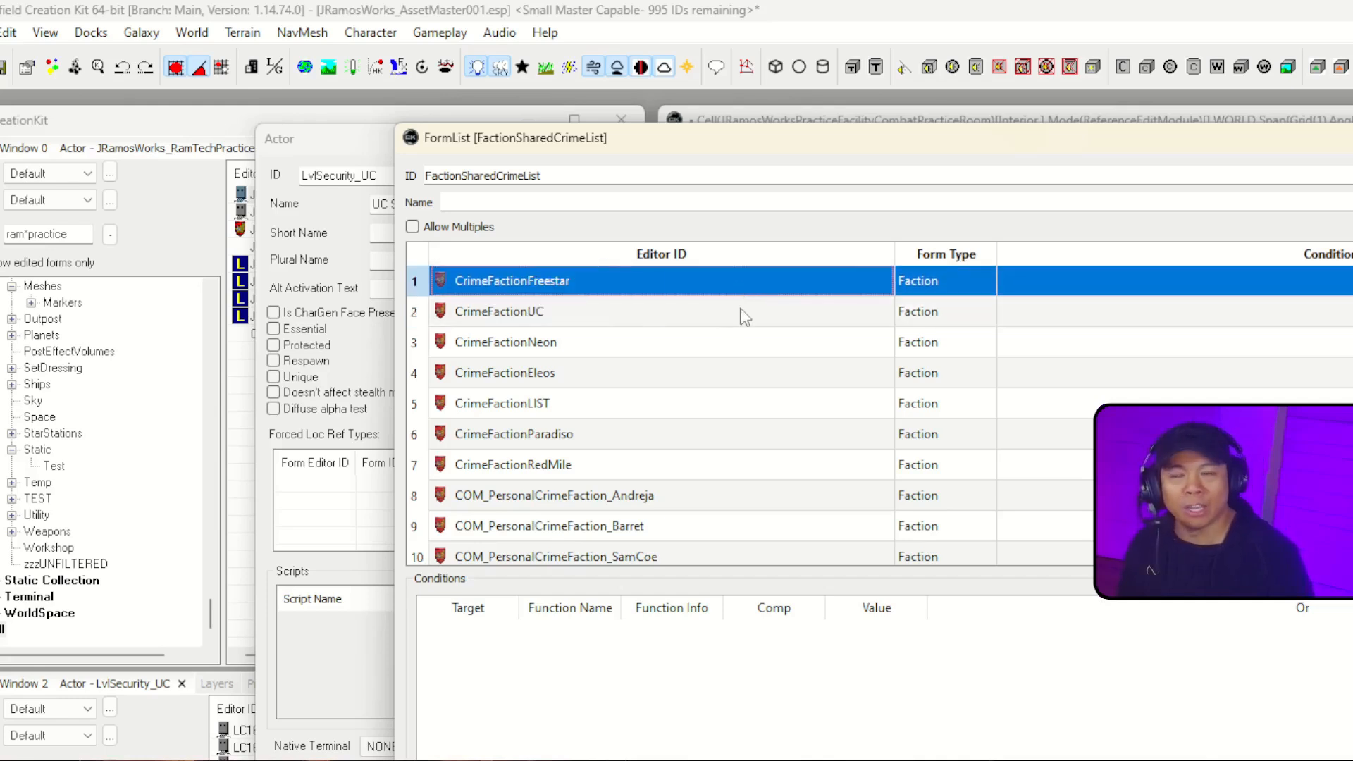
pyautogui.click(734, 320)
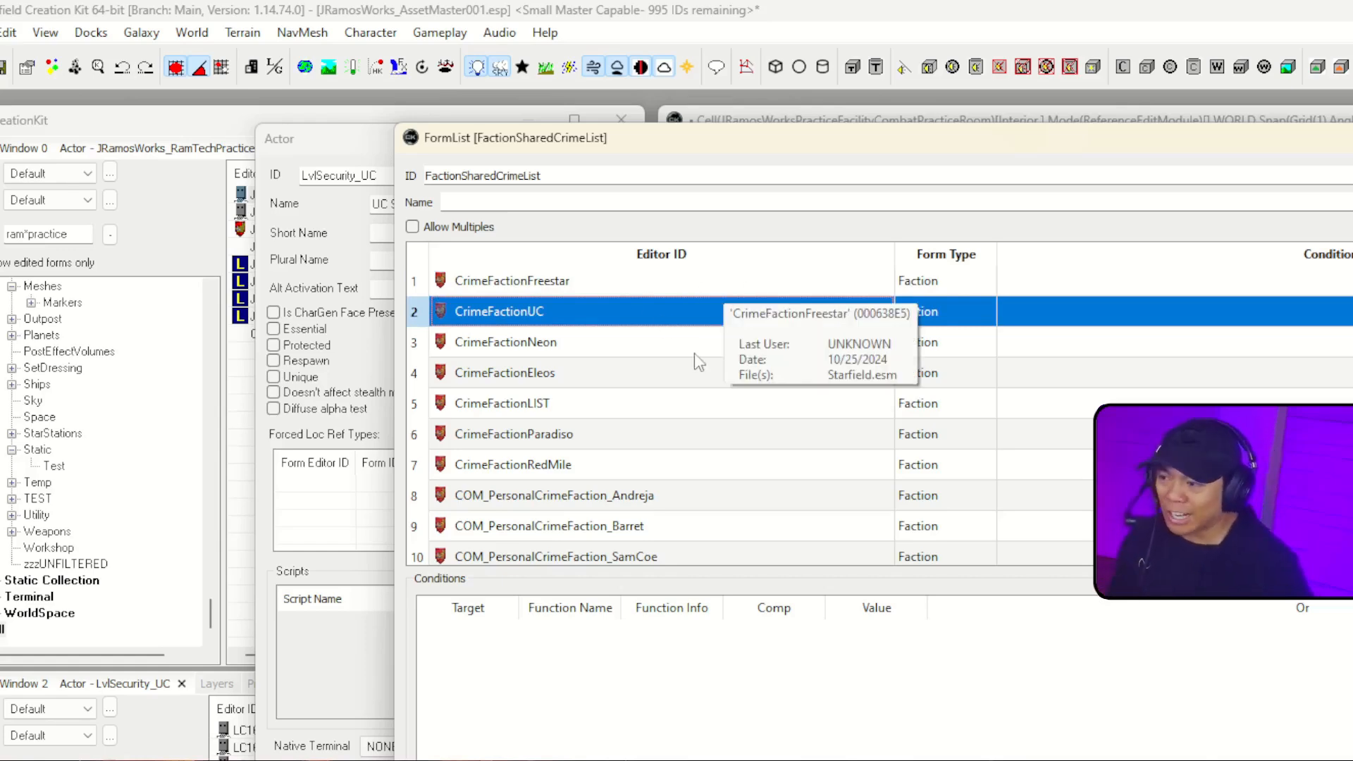
pyautogui.scroll(-6, 711, 342)
pyautogui.scroll(6, 711, 342)
pyautogui.scroll(-4, 712, 342)
pyautogui.scroll(3, 711, 341)
pyautogui.click(700, 413)
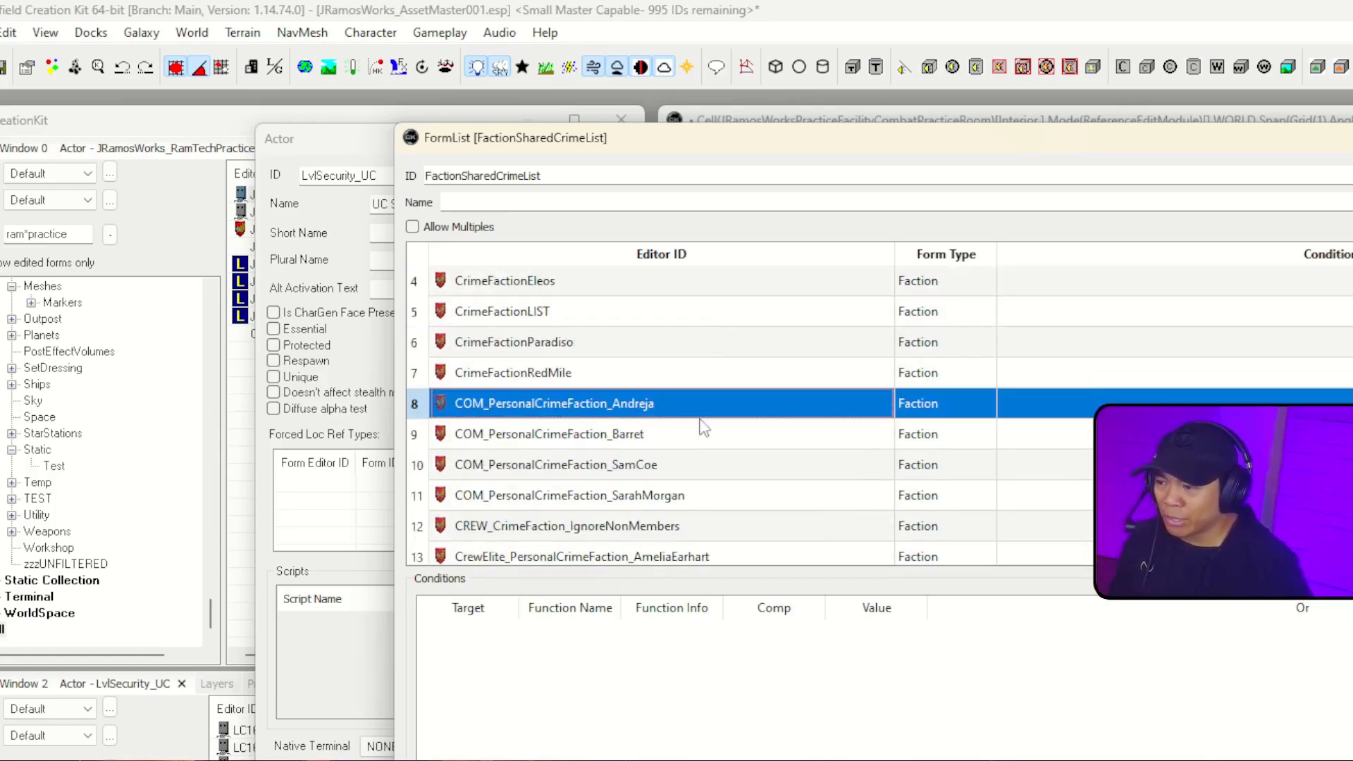
pyautogui.press('Down')
pyautogui.press('Down')
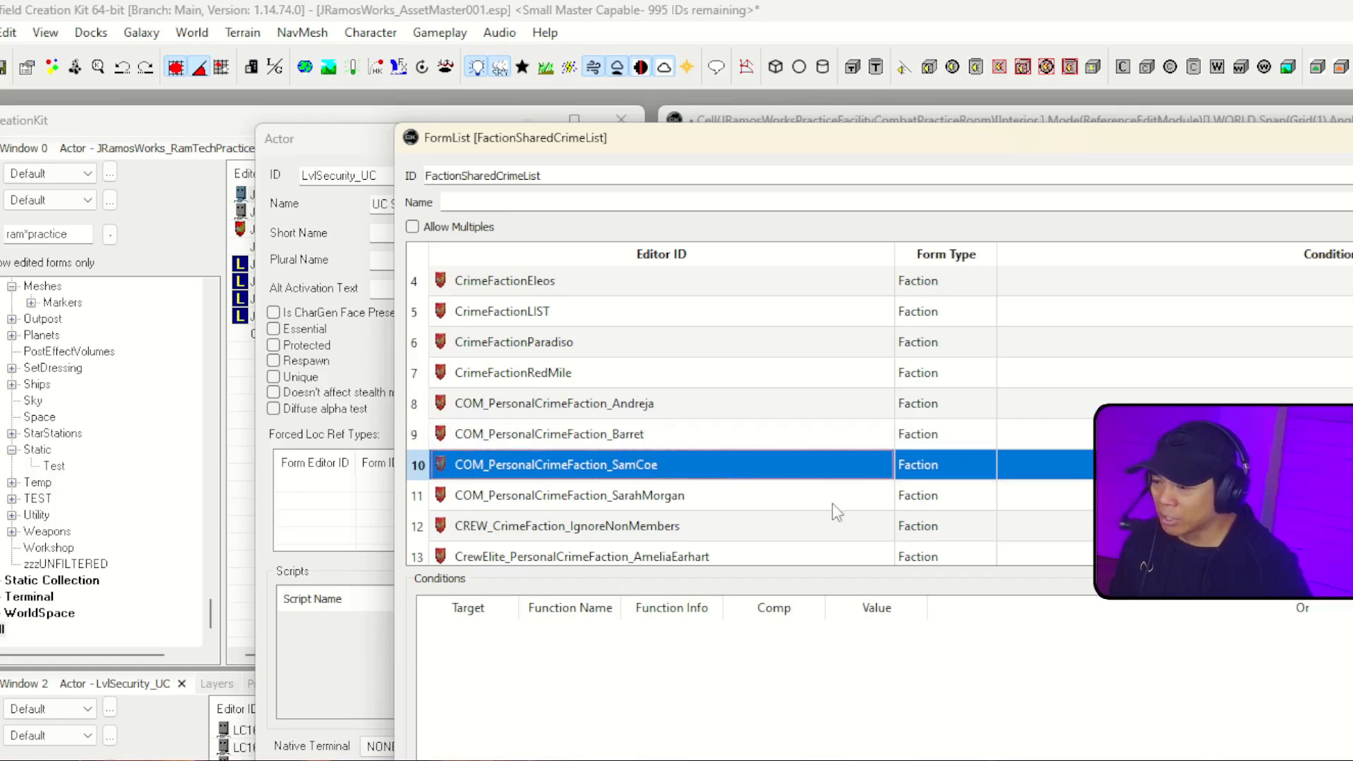
pyautogui.scroll(-2, 718, 465)
pyautogui.scroll(3, 761, 384)
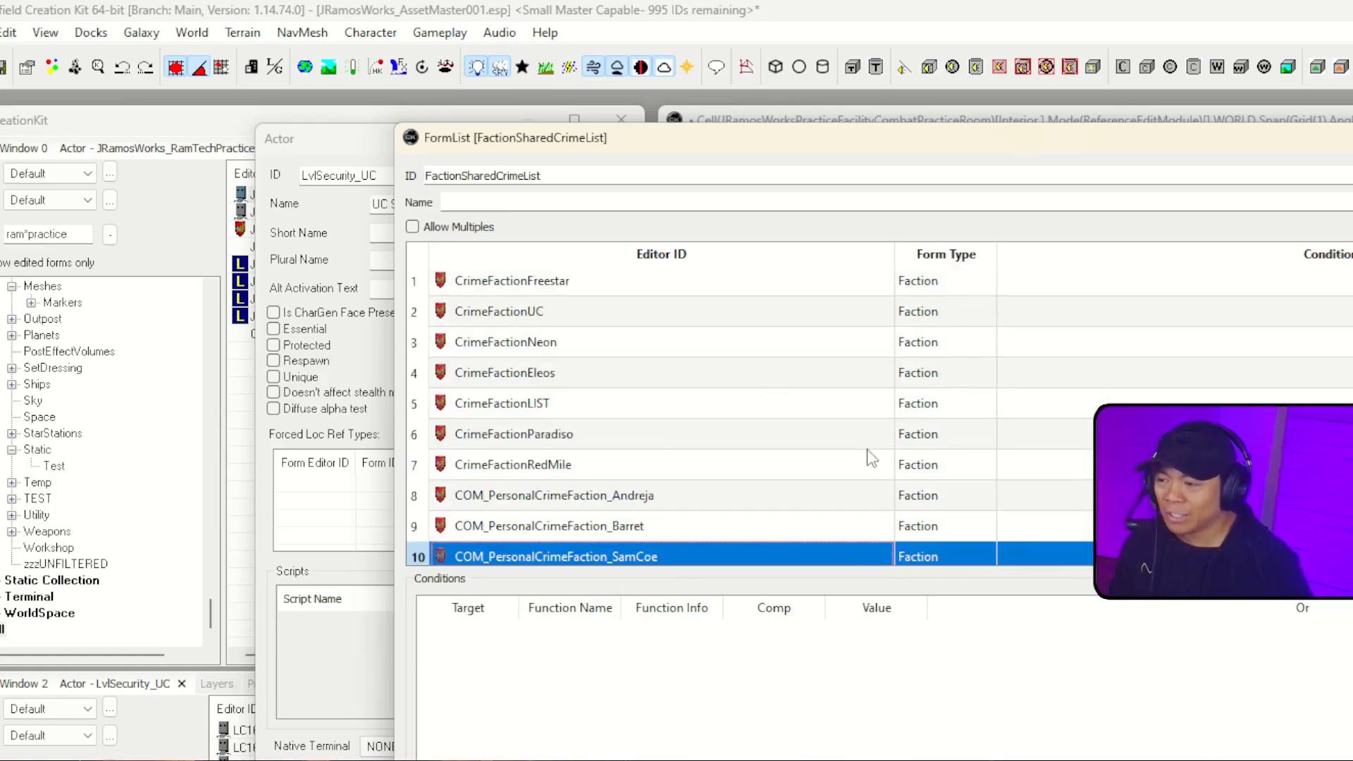
pyautogui.scroll(-2, 778, 373)
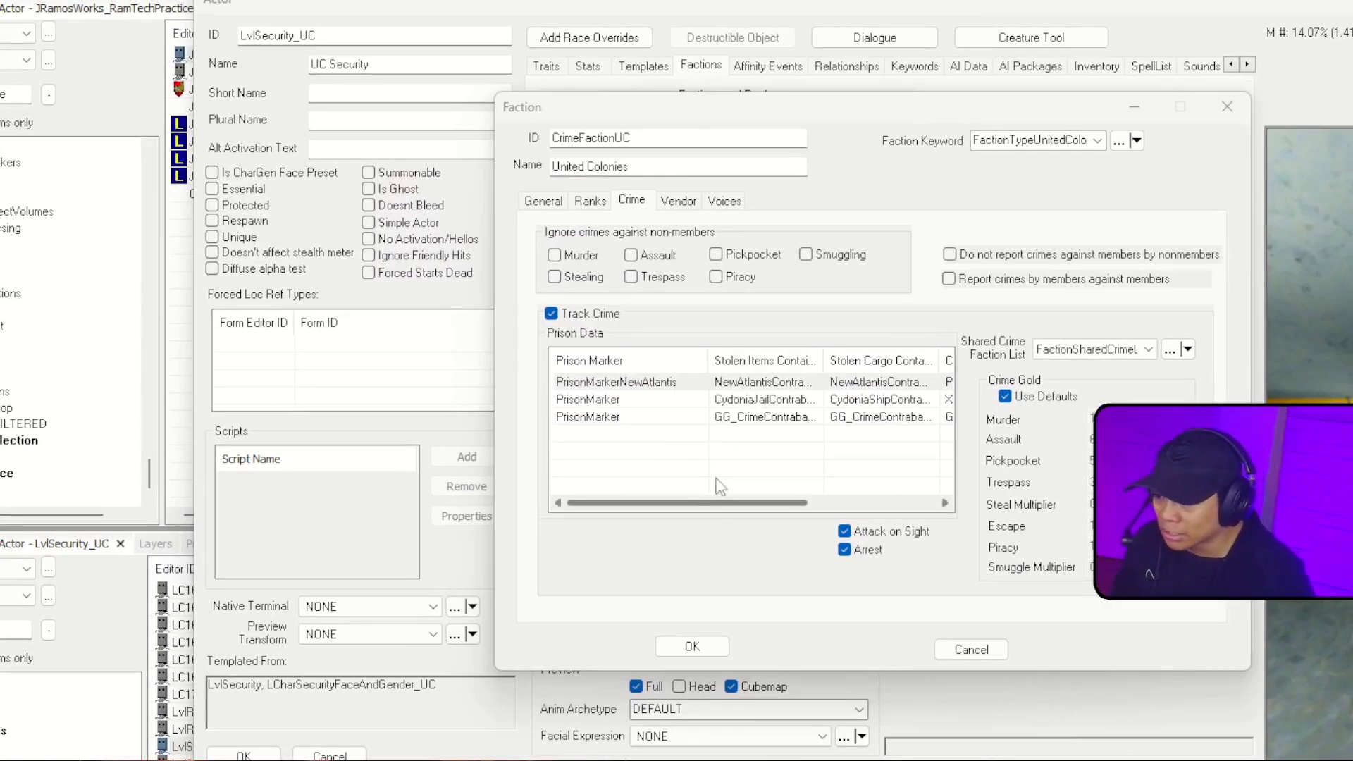
# - Narrow the Prison Marker column in CrimeFactionUC's prison data and open the PrisonMarkerNewAtlantis entry
pyautogui.moveTo(708, 357); pyautogui.dragTo(680, 357)
pyautogui.moveTo(680, 498)
pyautogui.mouseDown()
pyautogui.moveTo(822, 505)
pyautogui.moveTo(675, 499)
pyautogui.mouseUp()
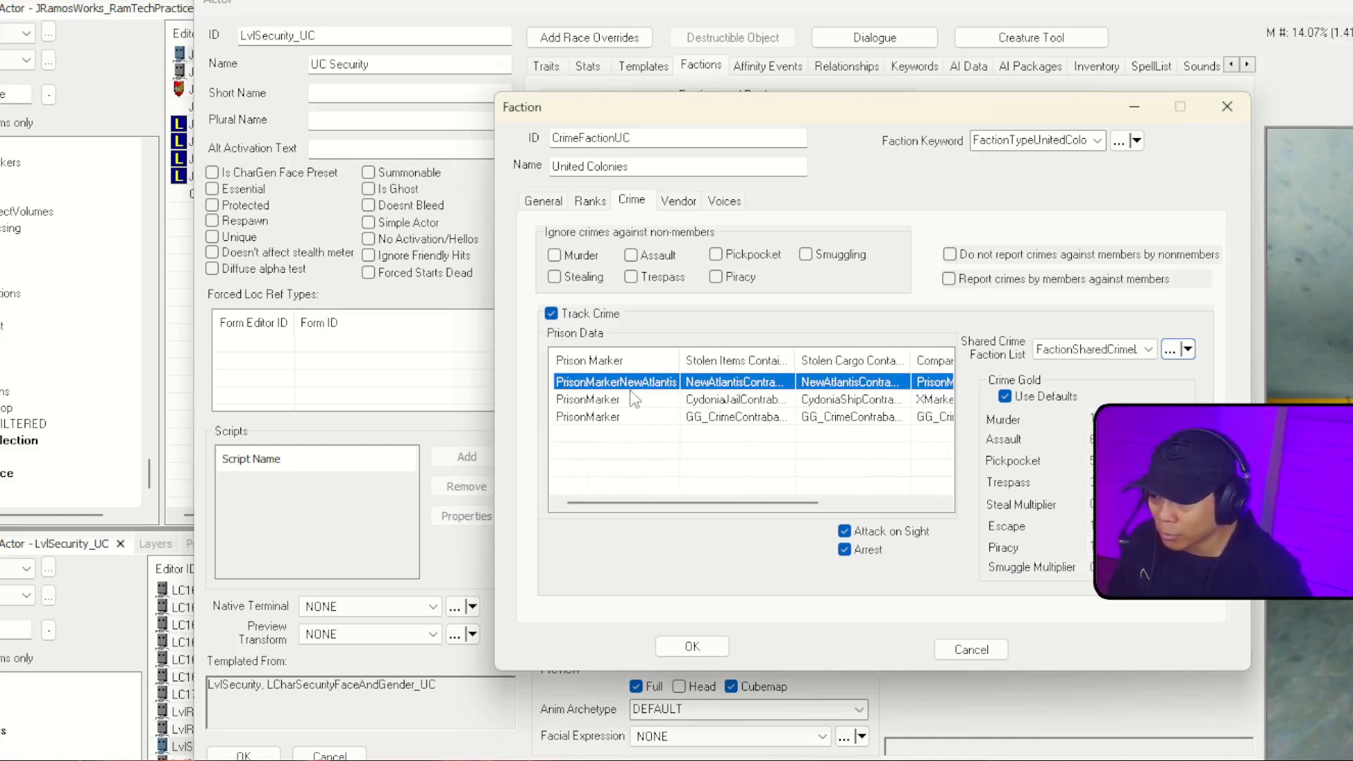
pyautogui.doubleClick(735, 384)
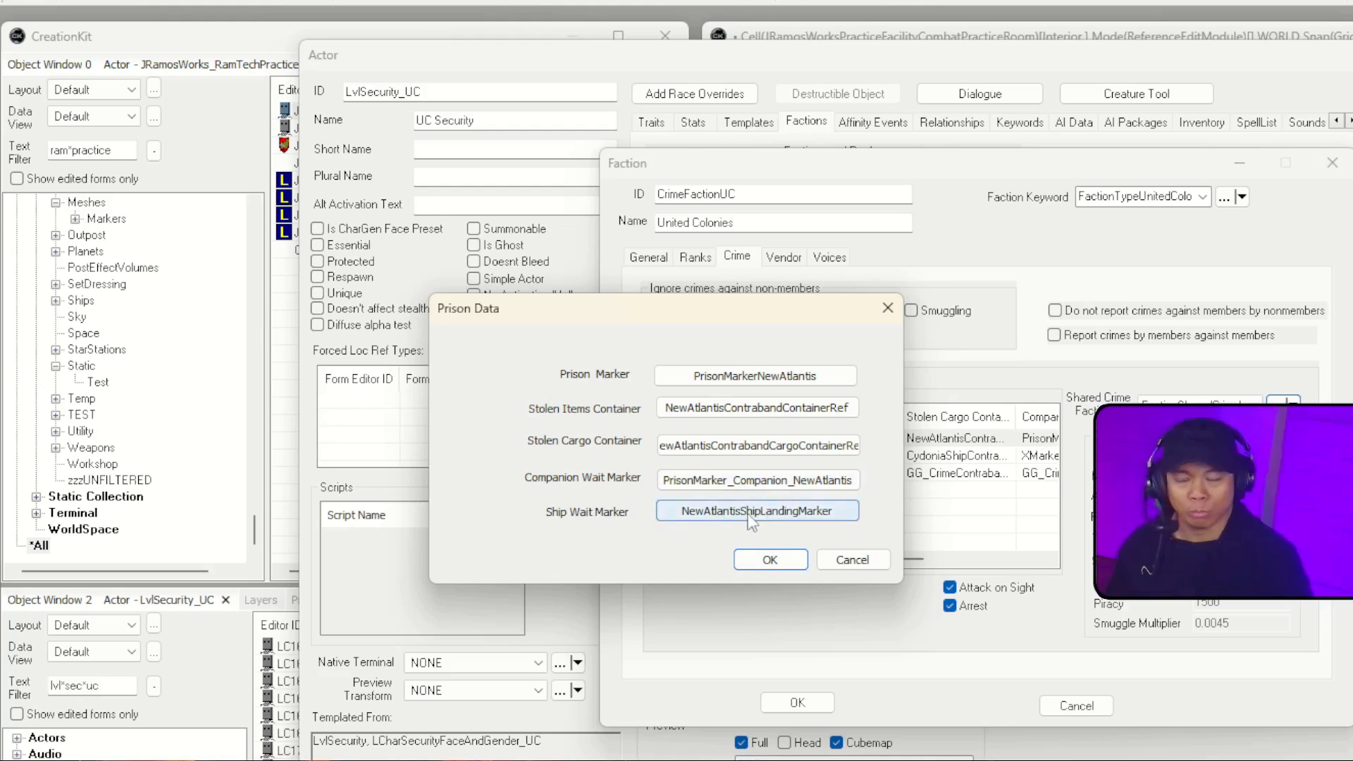
# - Open the New Atlantis prison marker's reference selection and view the marker in the CityNewAtlantisUCSecurityOffice cell
pyautogui.click(778, 381)
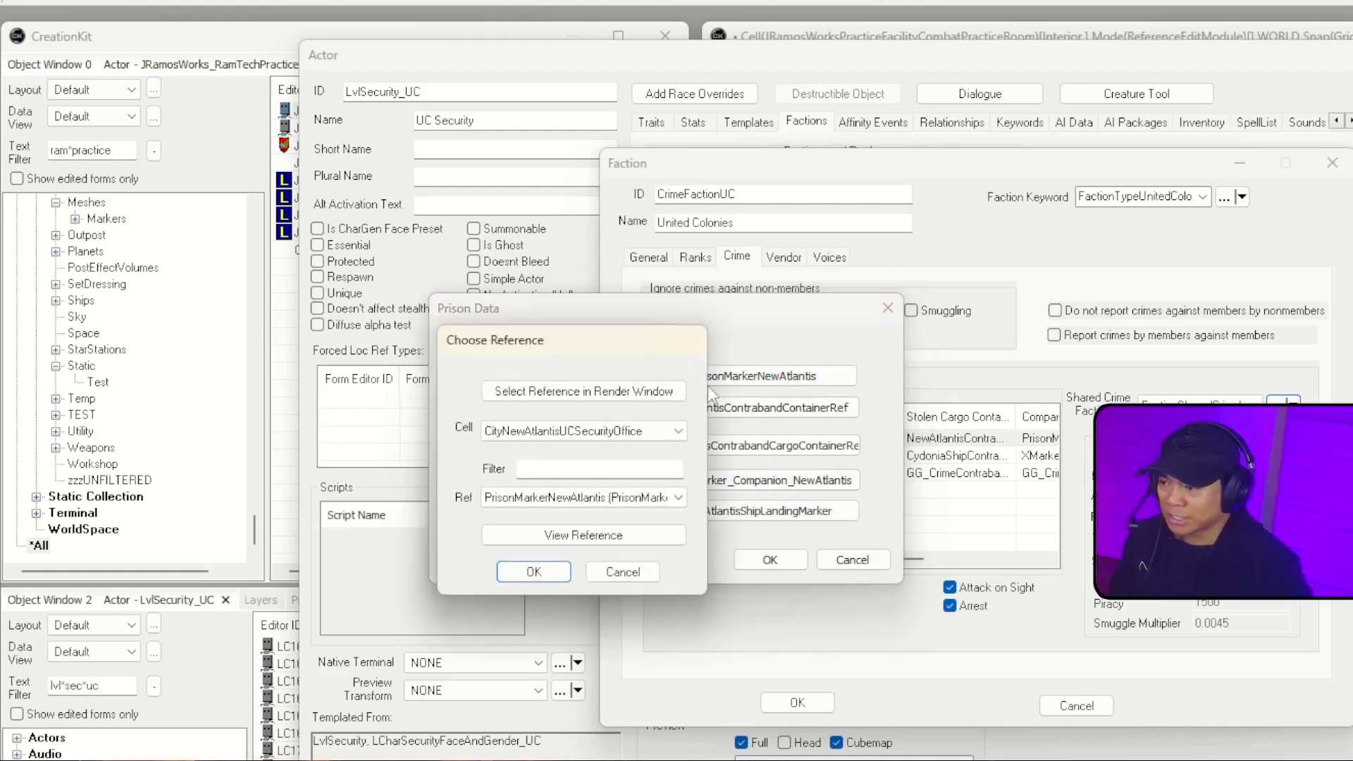
pyautogui.moveTo(636, 346); pyautogui.dragTo(707, 338)
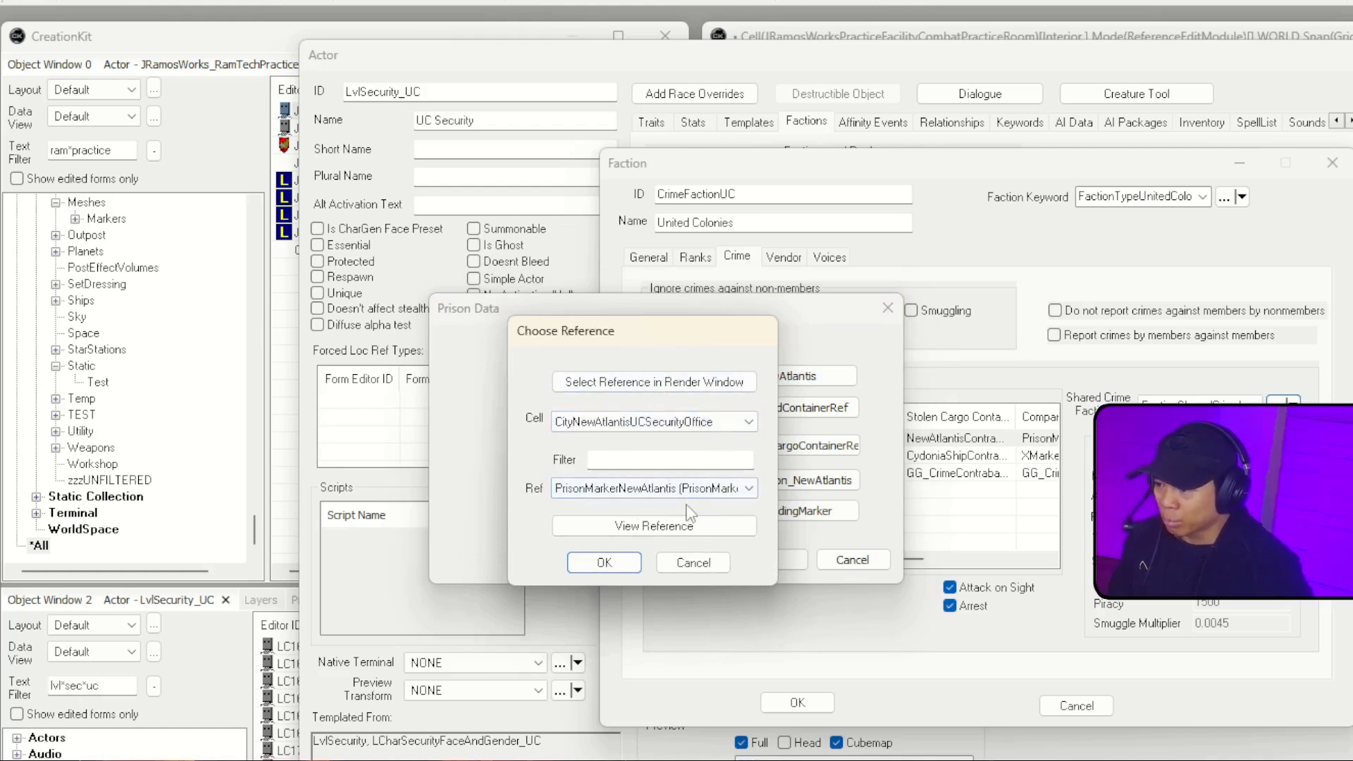
pyautogui.click(722, 523)
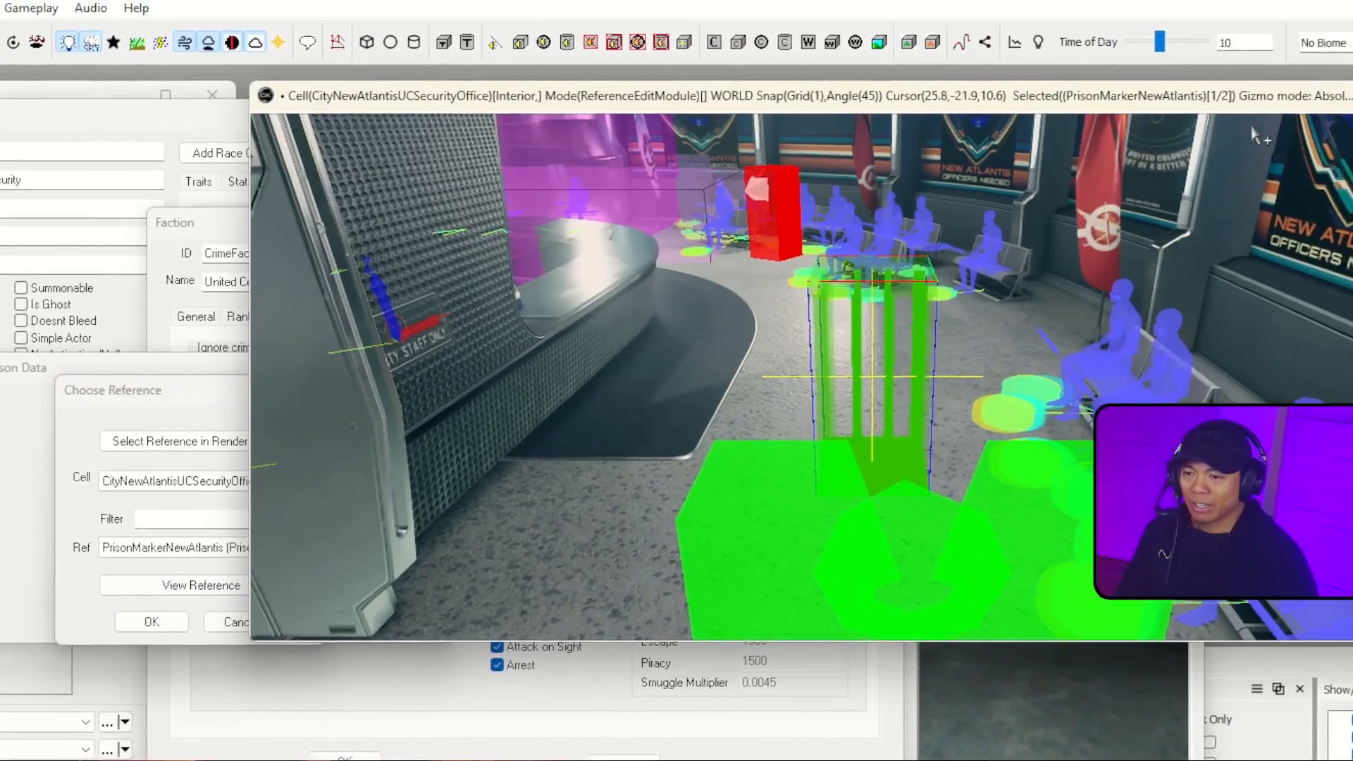
pyautogui.moveTo(1099, 254); pyautogui.dragTo(1240, 268, button='right')
pyautogui.moveTo(915, 282); pyautogui.dragTo(963, 286, button='right')
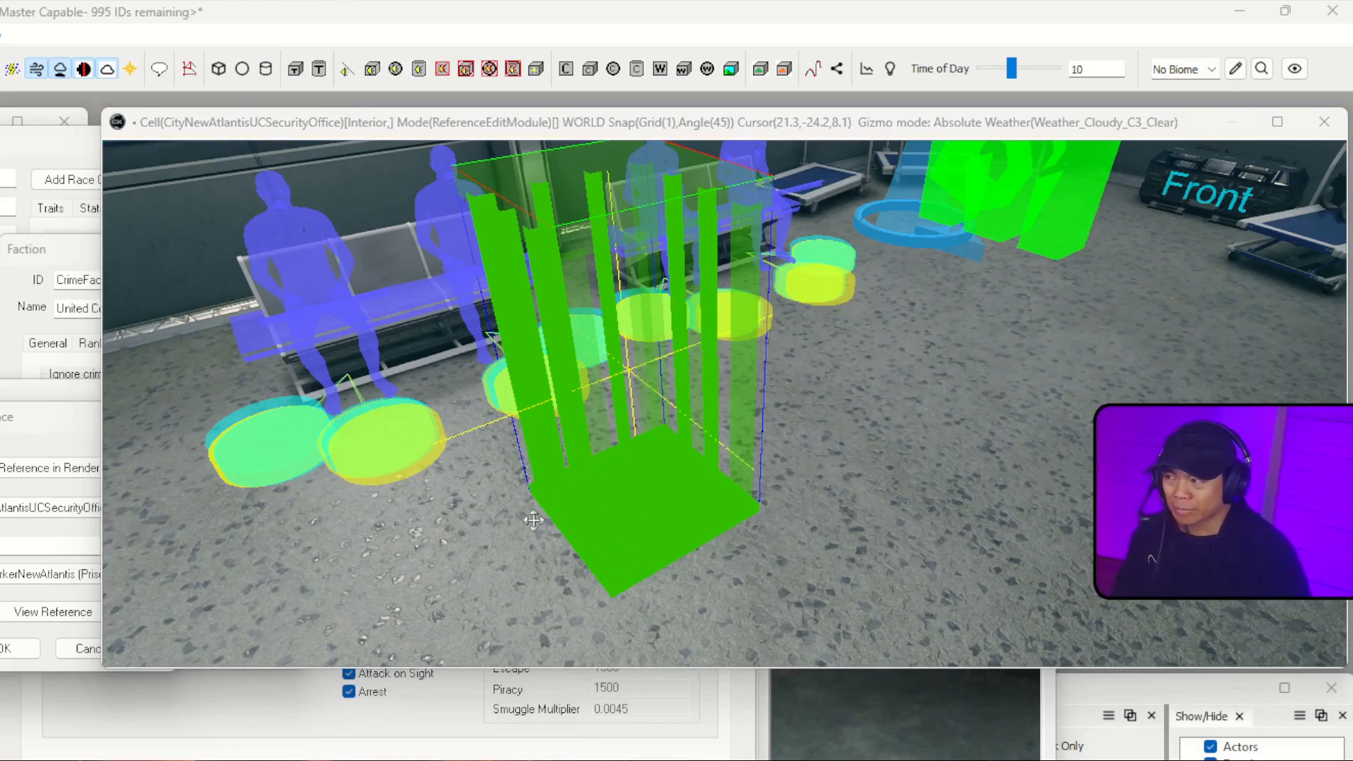
# - Inspect the PrisonMarkerNewAtlantis reference's properties, close them and cancel the prison marker's reference selection
pyautogui.doubleClick(624, 500)
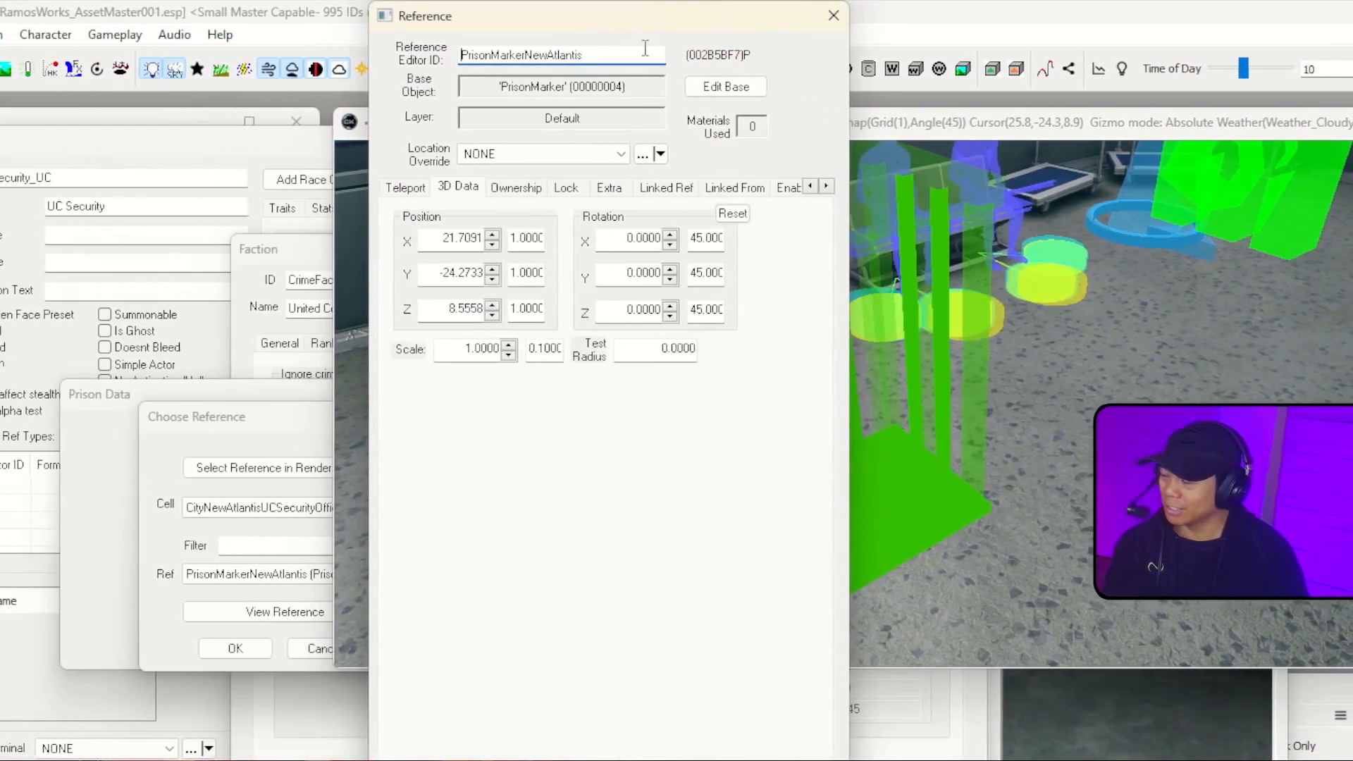
pyautogui.doubleClick(632, 56)
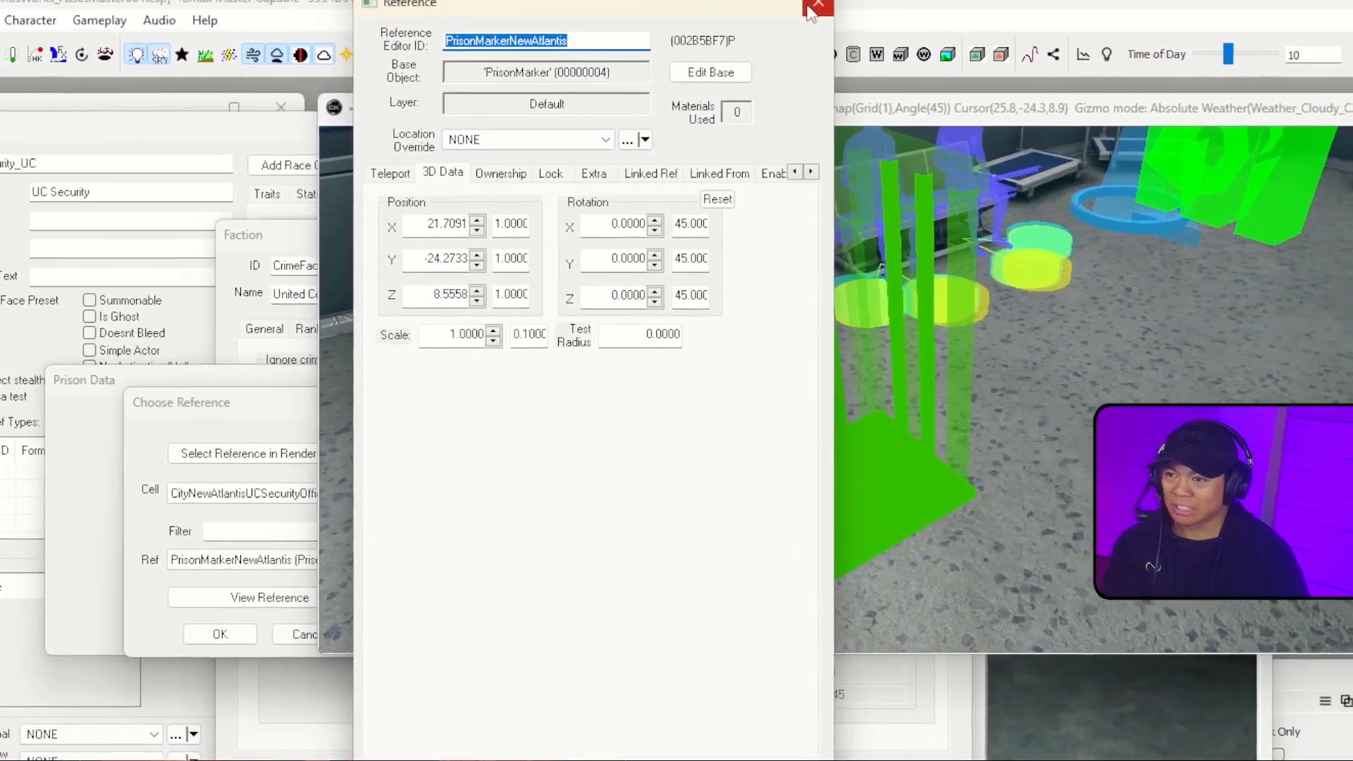
pyautogui.click(810, 8)
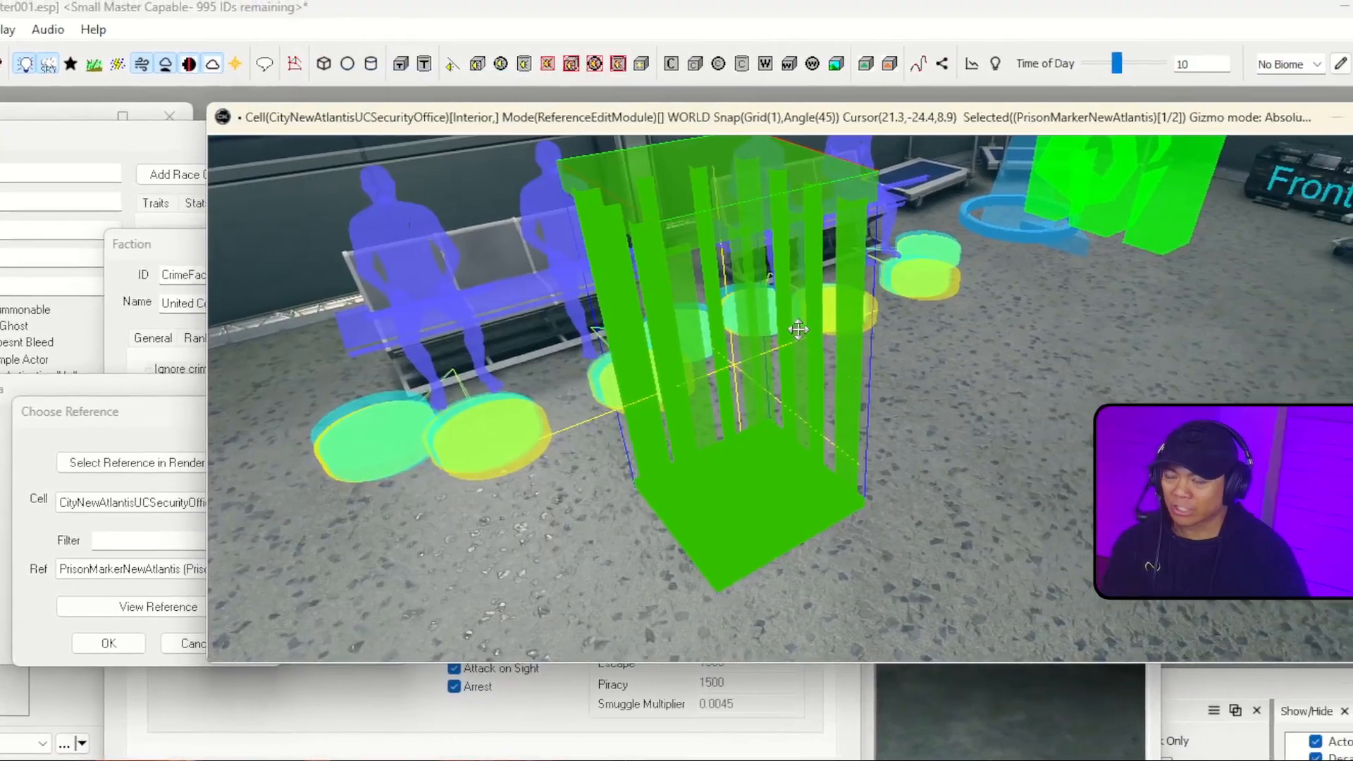
pyautogui.hotkey('alt', 'Tab')
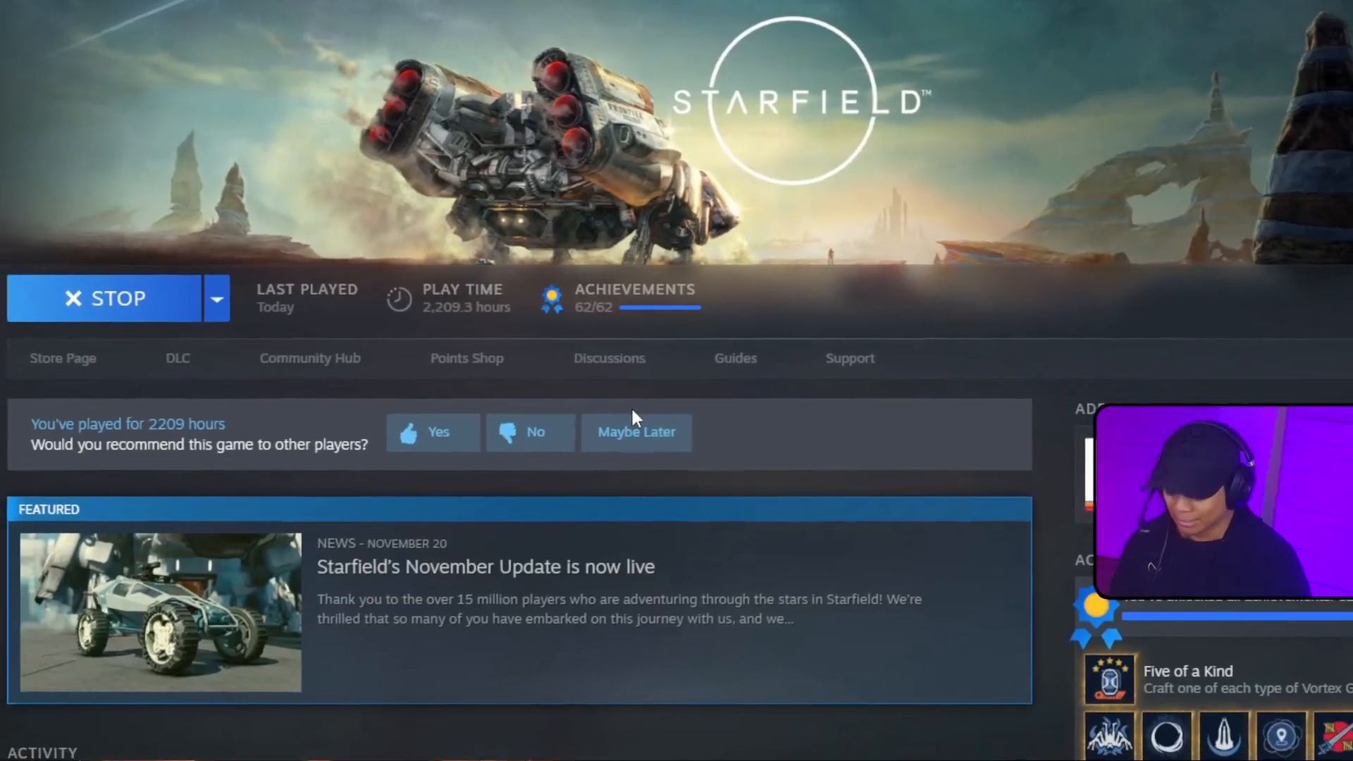
pyautogui.hotkey('alt', 'Tab')
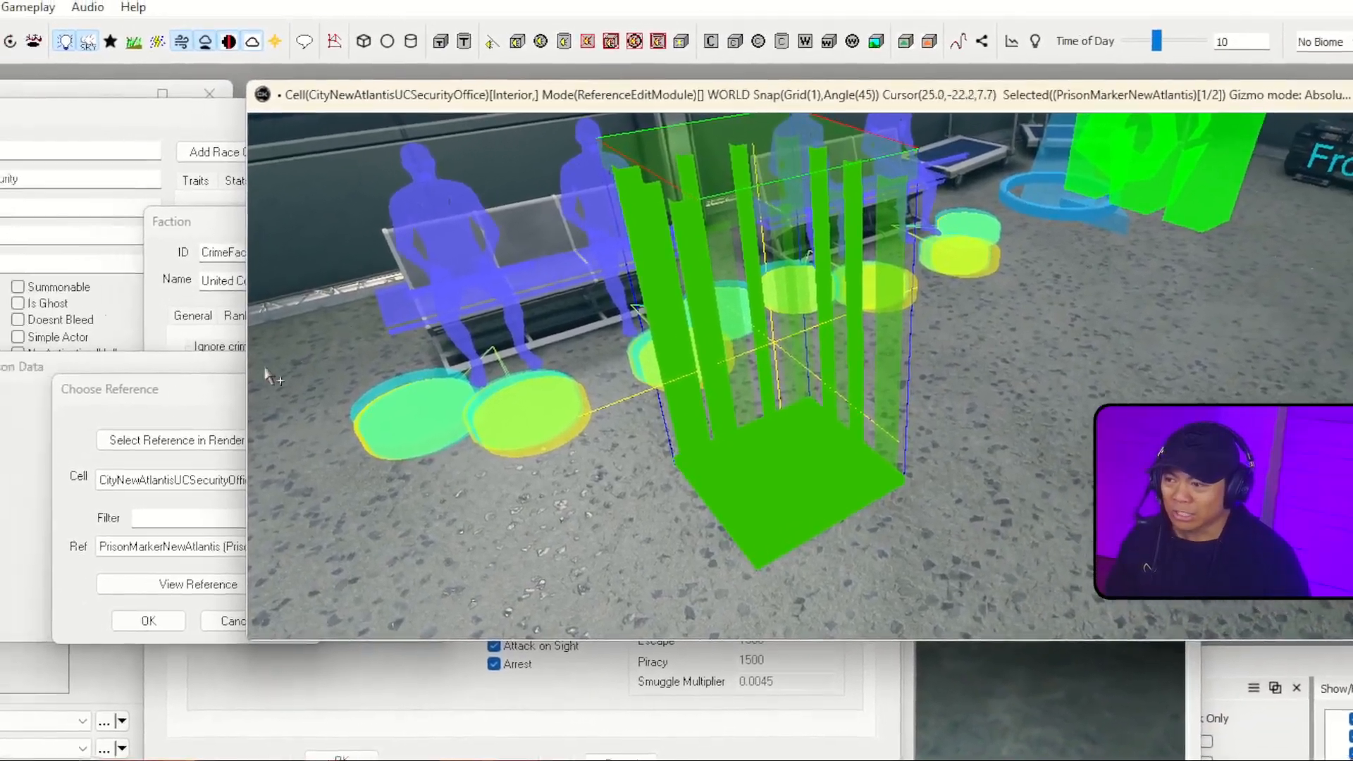
pyautogui.click(133, 387)
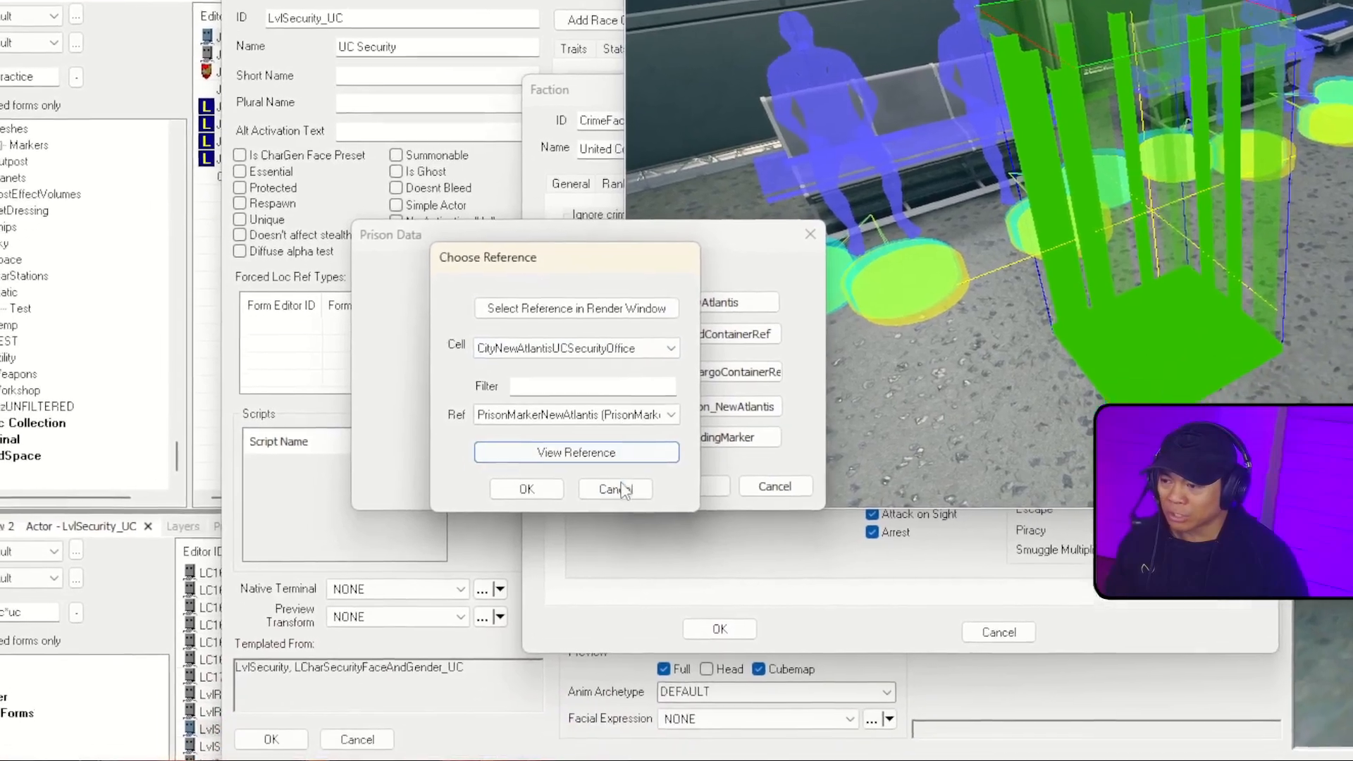
pyautogui.click(555, 559)
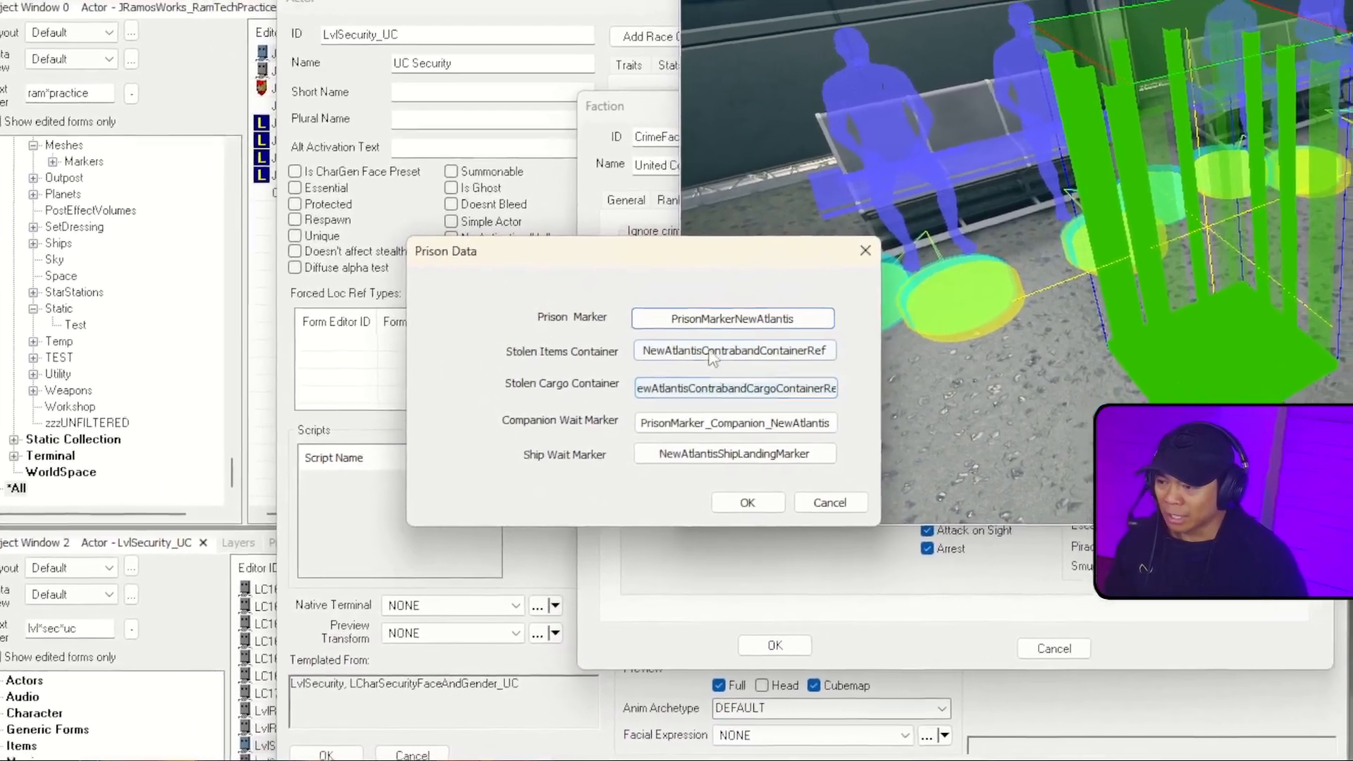
# - Open the stolen items container's reference selection and view NewAtlantisContrabandContainerRef up close in its cell
pyautogui.click(776, 354)
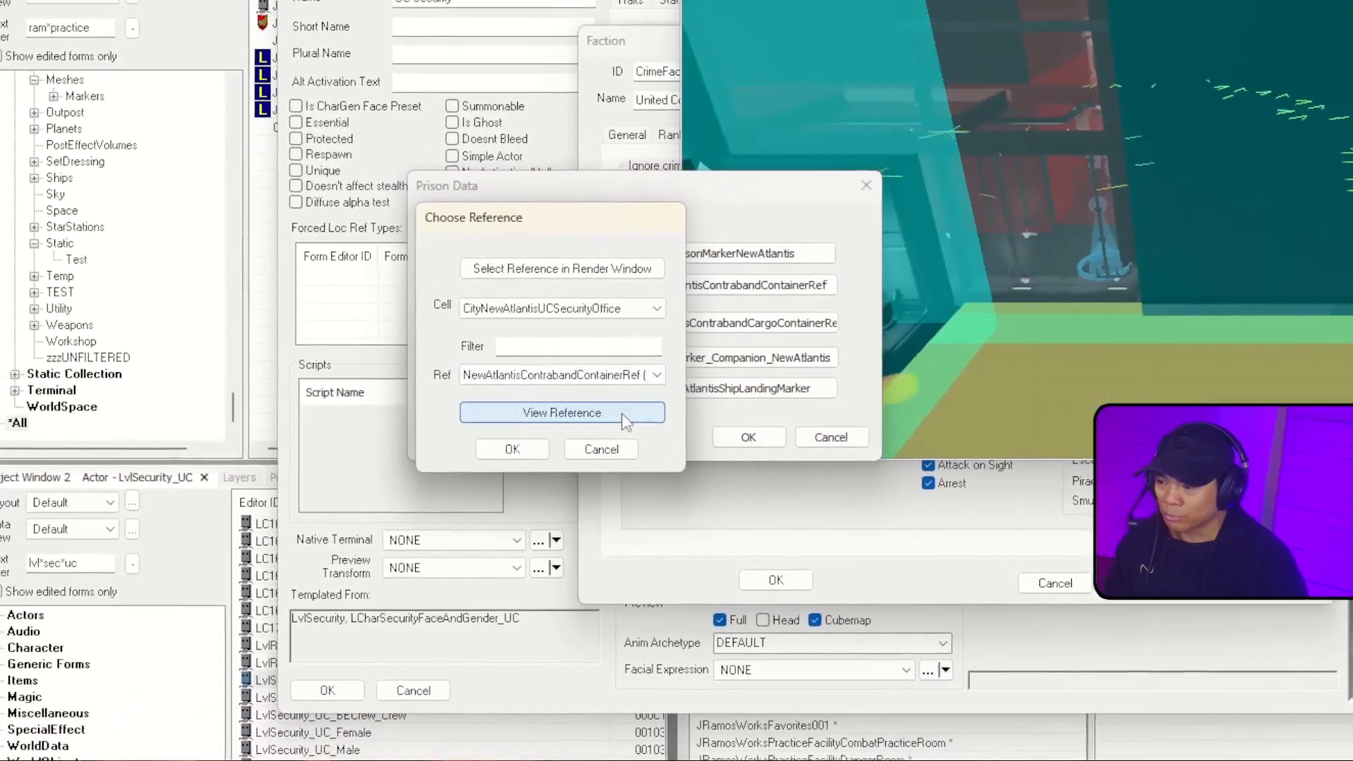
pyautogui.click(607, 433)
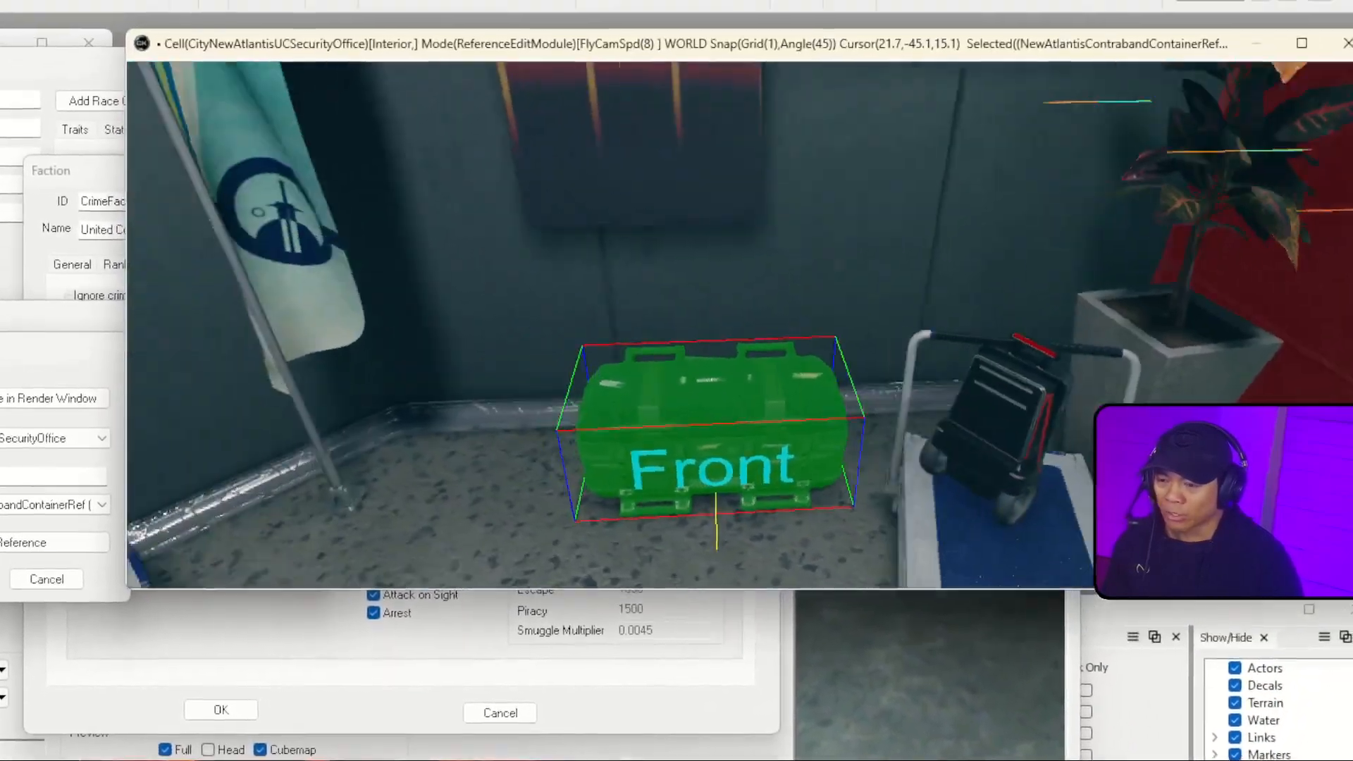
pyautogui.moveTo(768, 91); pyautogui.dragTo(683, 71, button='right')
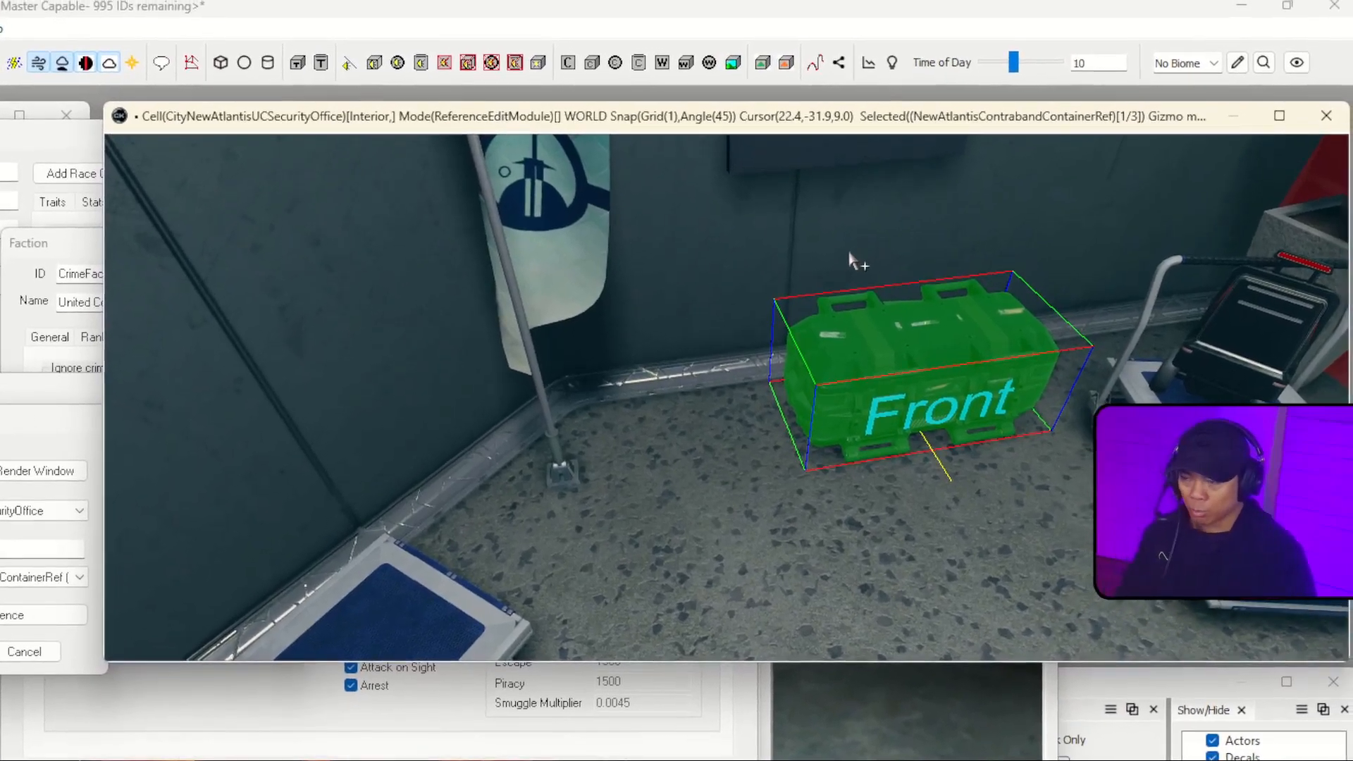
# - Cancel the stolen items container's reference selection, and inspect and cancel the one for the stolen cargo container
pyautogui.click(35, 426)
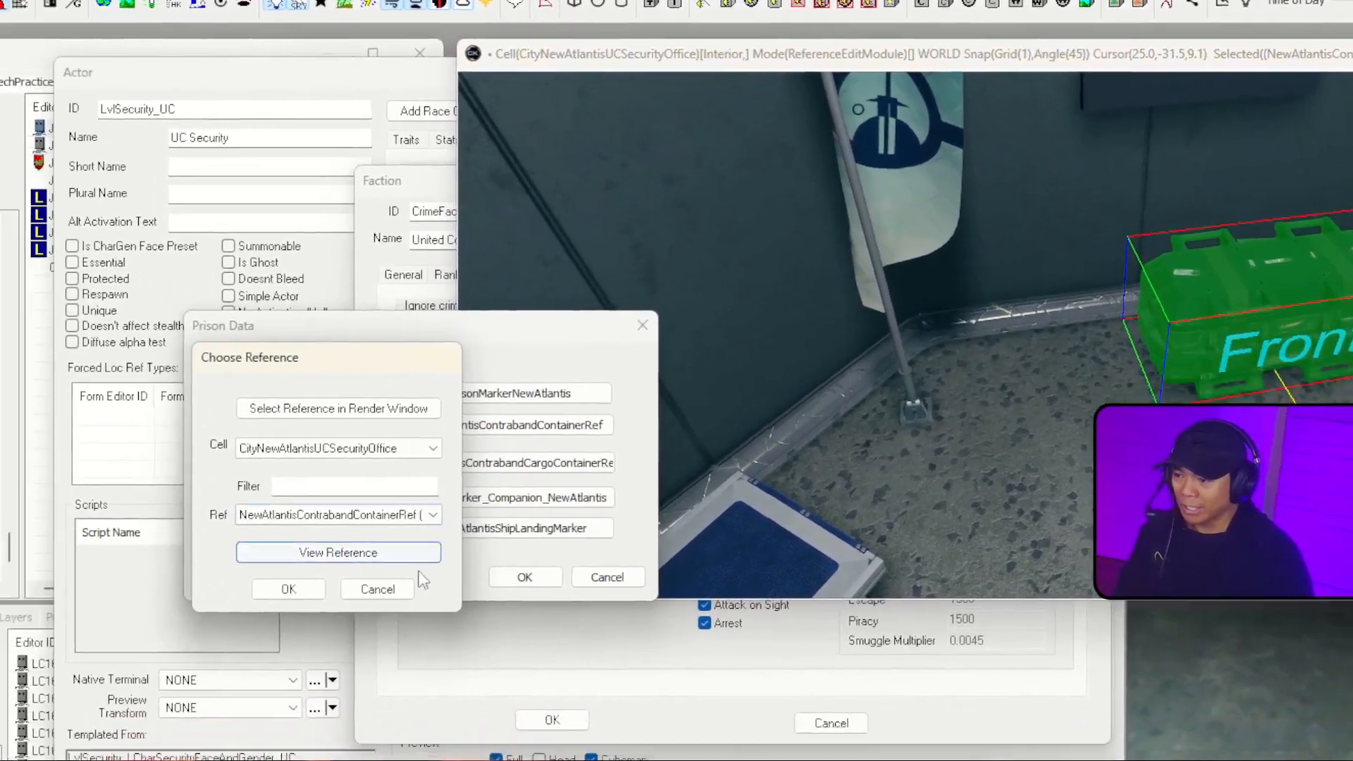
pyautogui.click(41, 655)
pyautogui.click(713, 353)
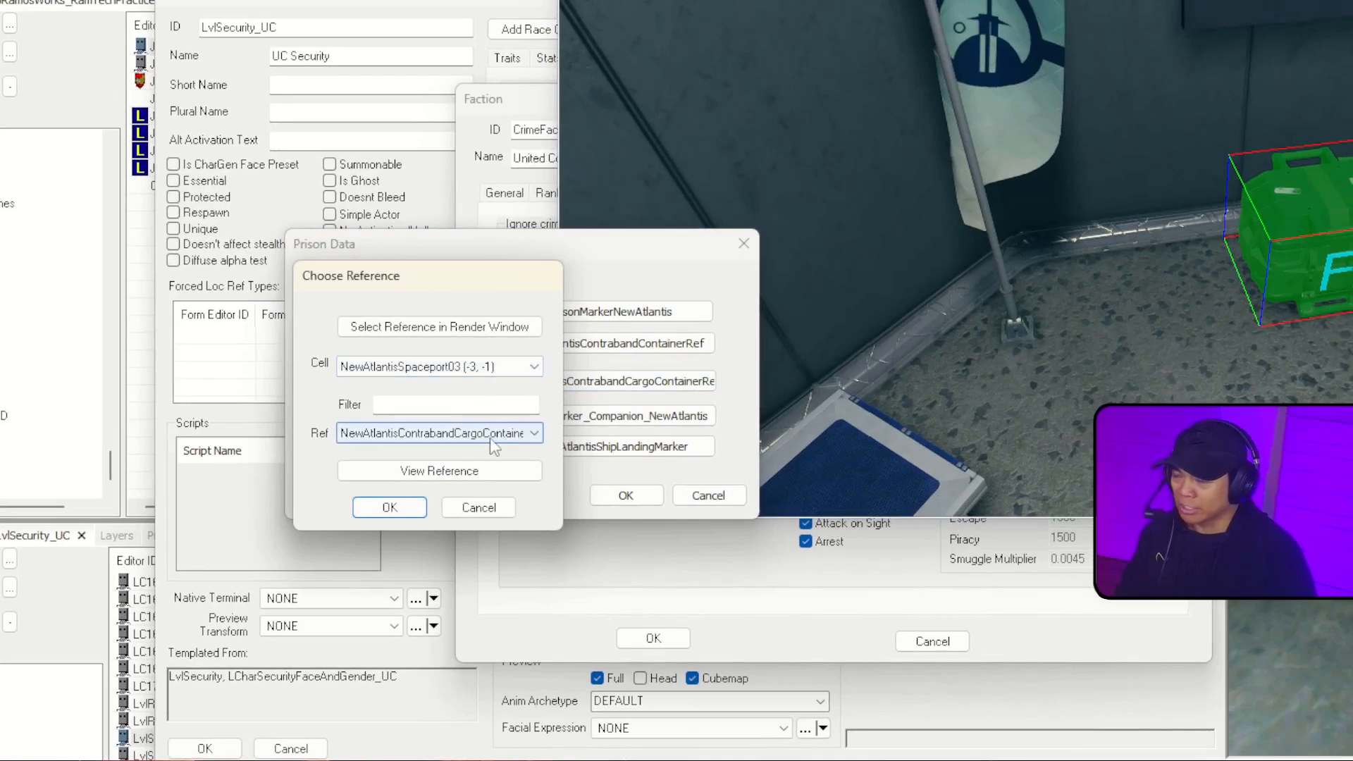
pyautogui.click(482, 507)
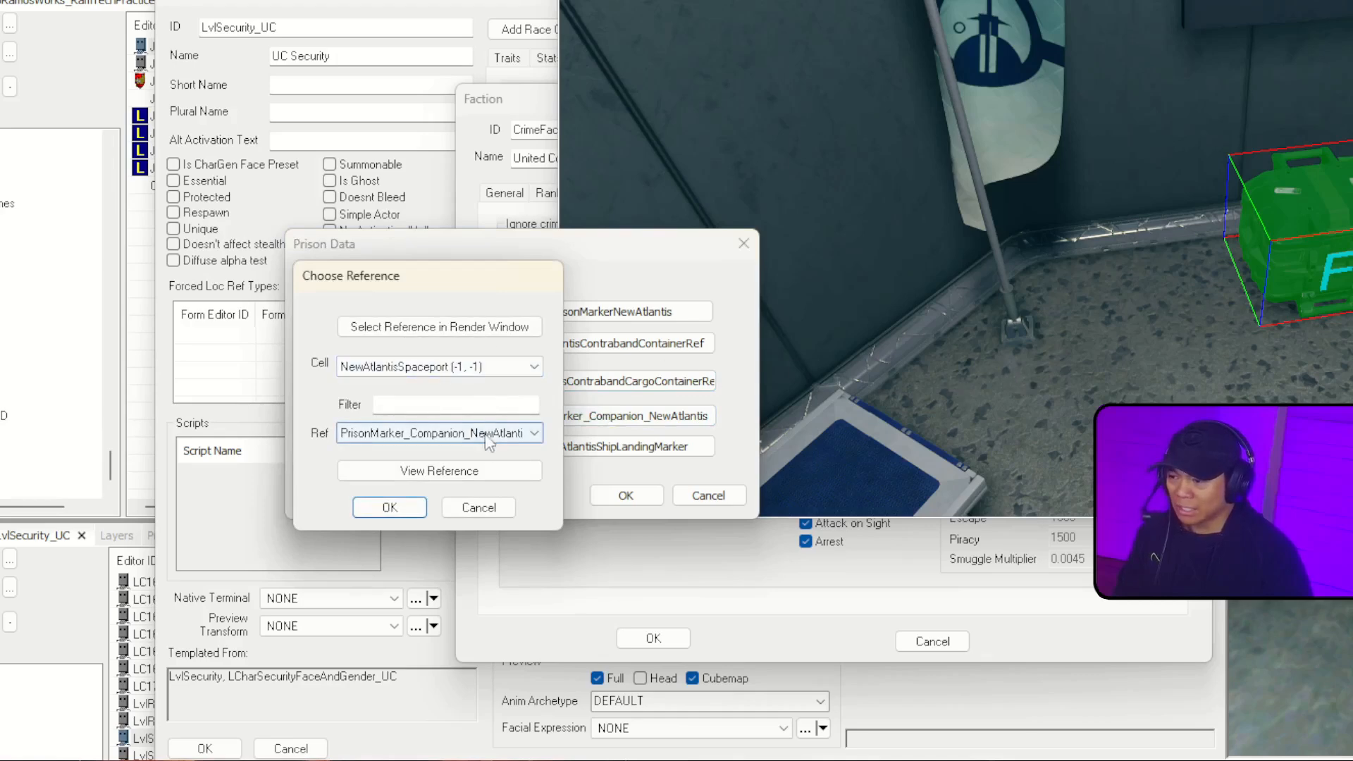
# - Inspect the available references for the companion wait marker in the NewAtlantisSpaceport cell and cancel the selection
pyautogui.click(527, 434)
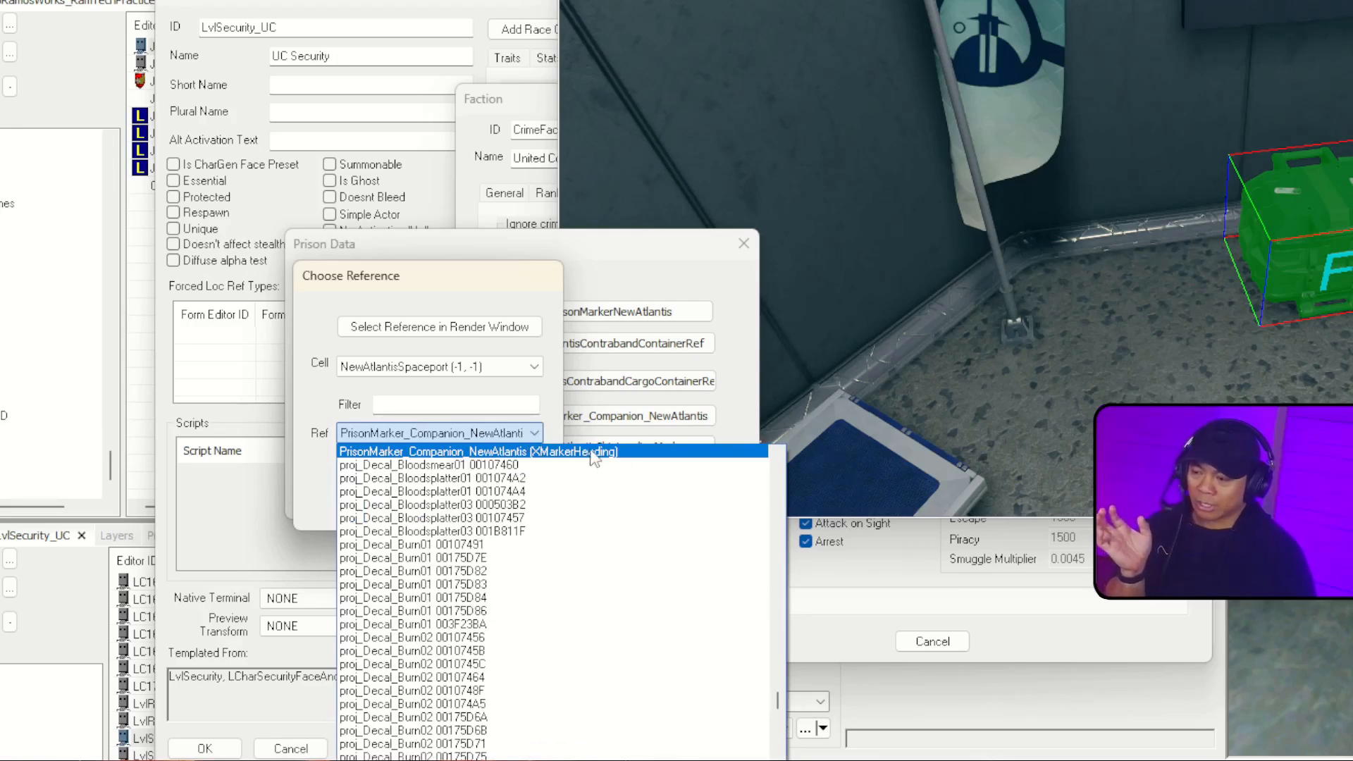
pyautogui.click(544, 396)
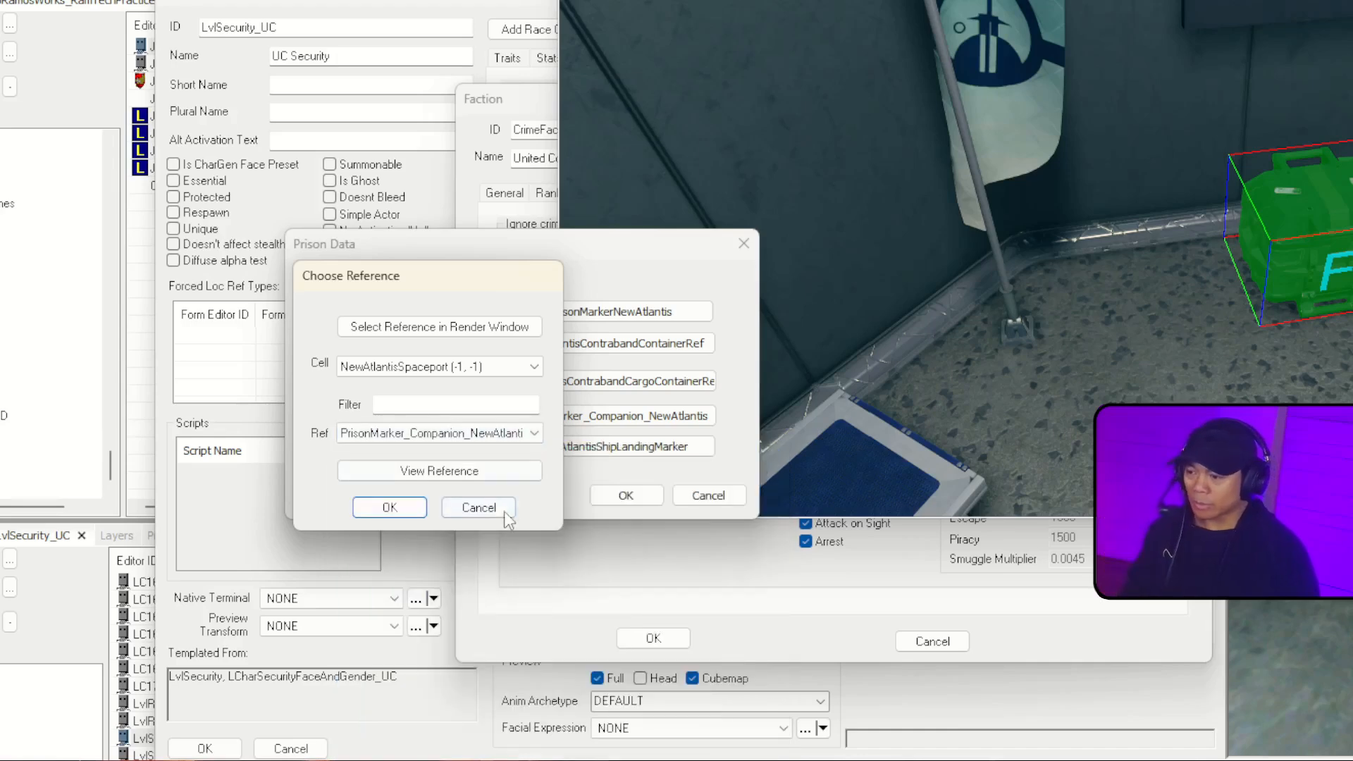
pyautogui.click(478, 508)
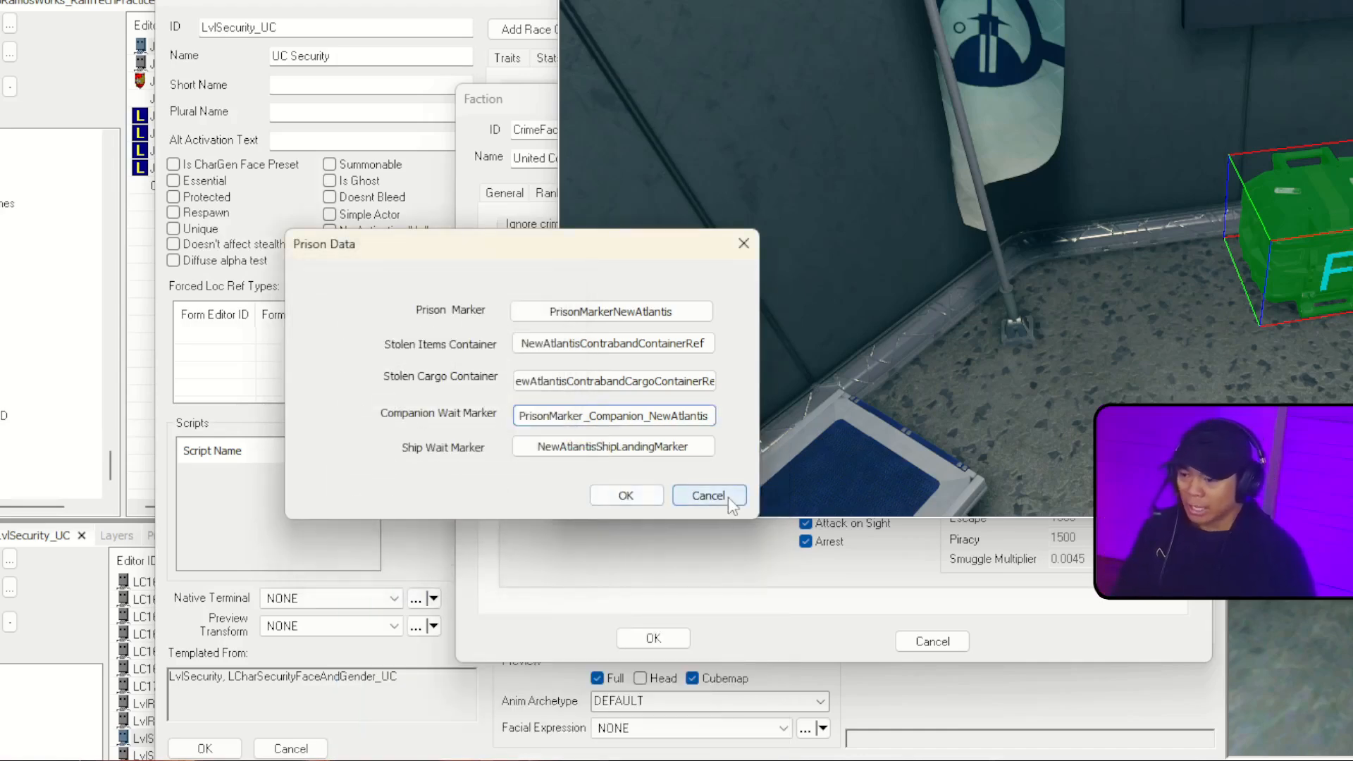
# - Cancel out of the prison data, the CrimeFactionUC faction and the LvlSecurity_UC actor without saving
pyautogui.click(725, 497)
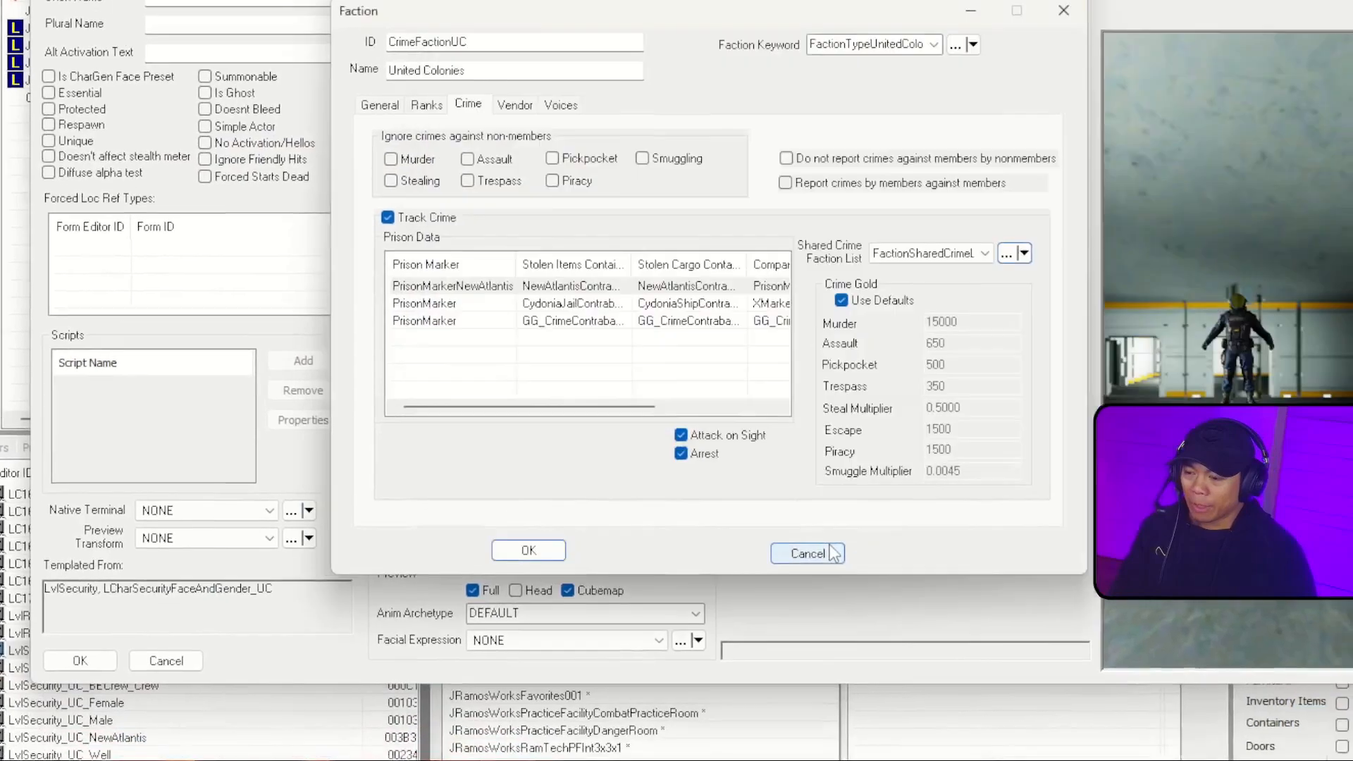
pyautogui.click(901, 612)
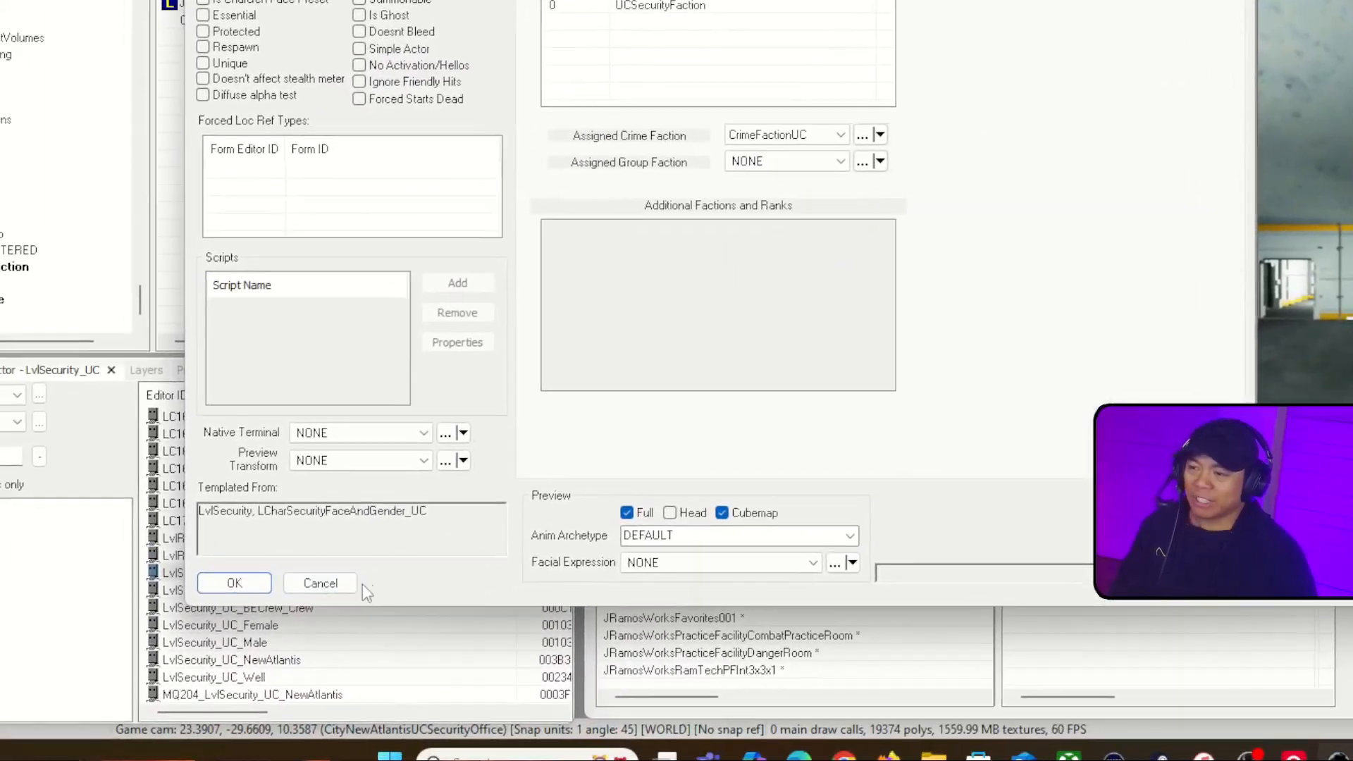
pyautogui.click(329, 583)
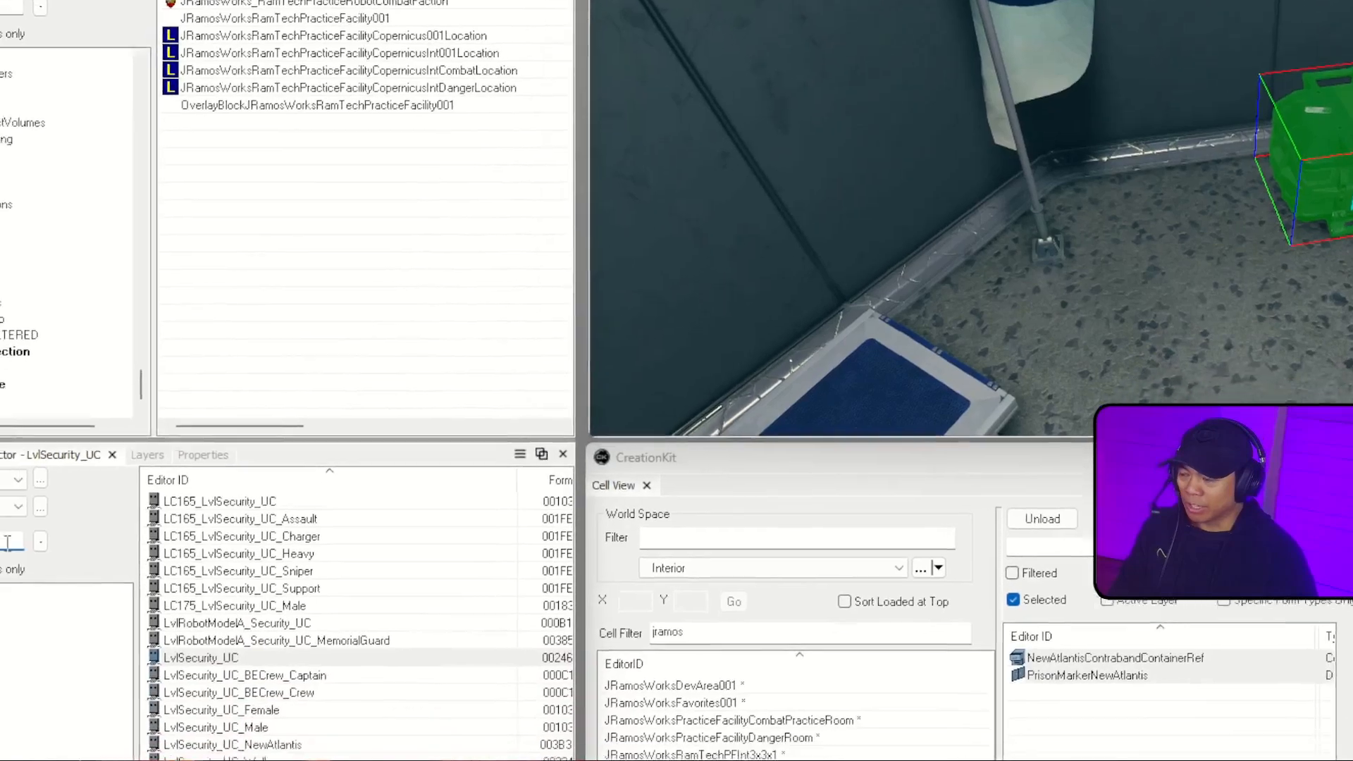
# - Filter the second object window for "crime" and open the DialogueCrimeGuards quest
pyautogui.doubleClick(50, 502)
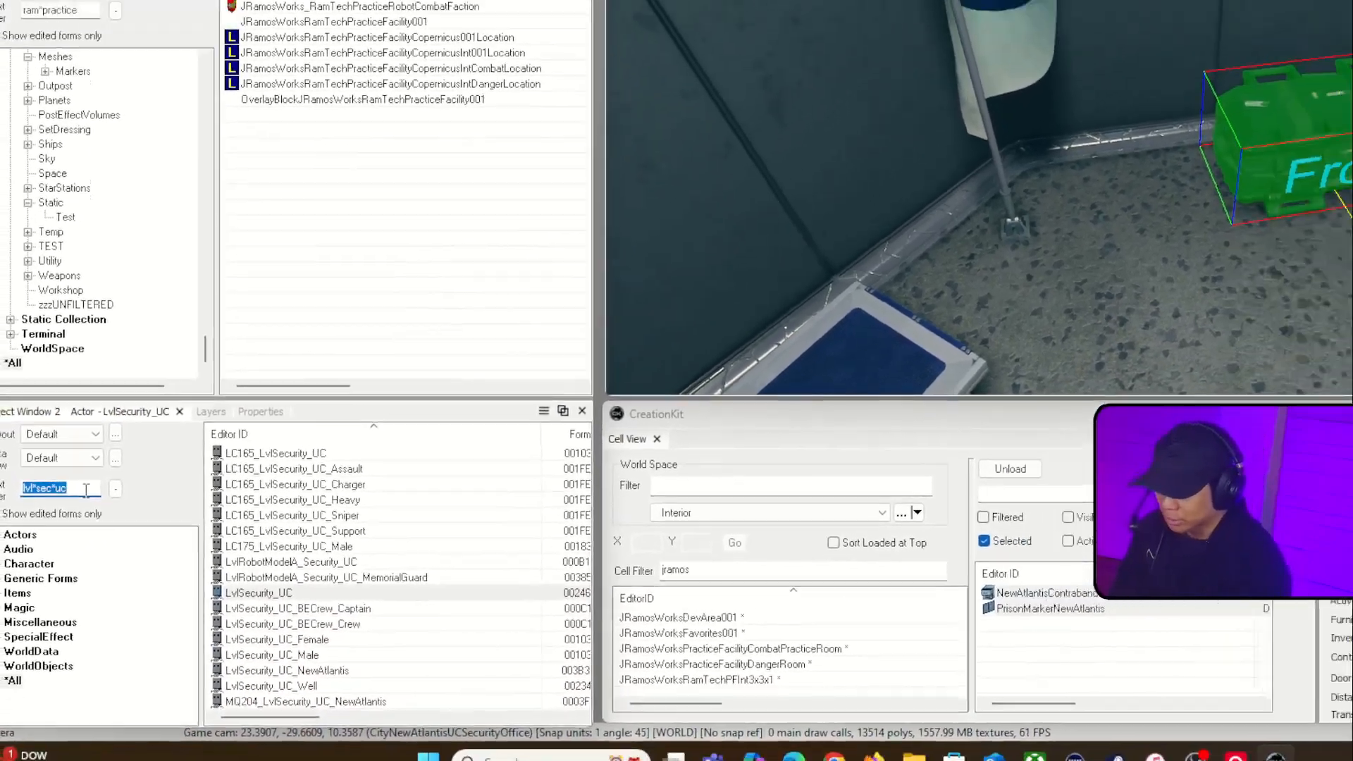
pyautogui.write('cri')
pyautogui.write('me')
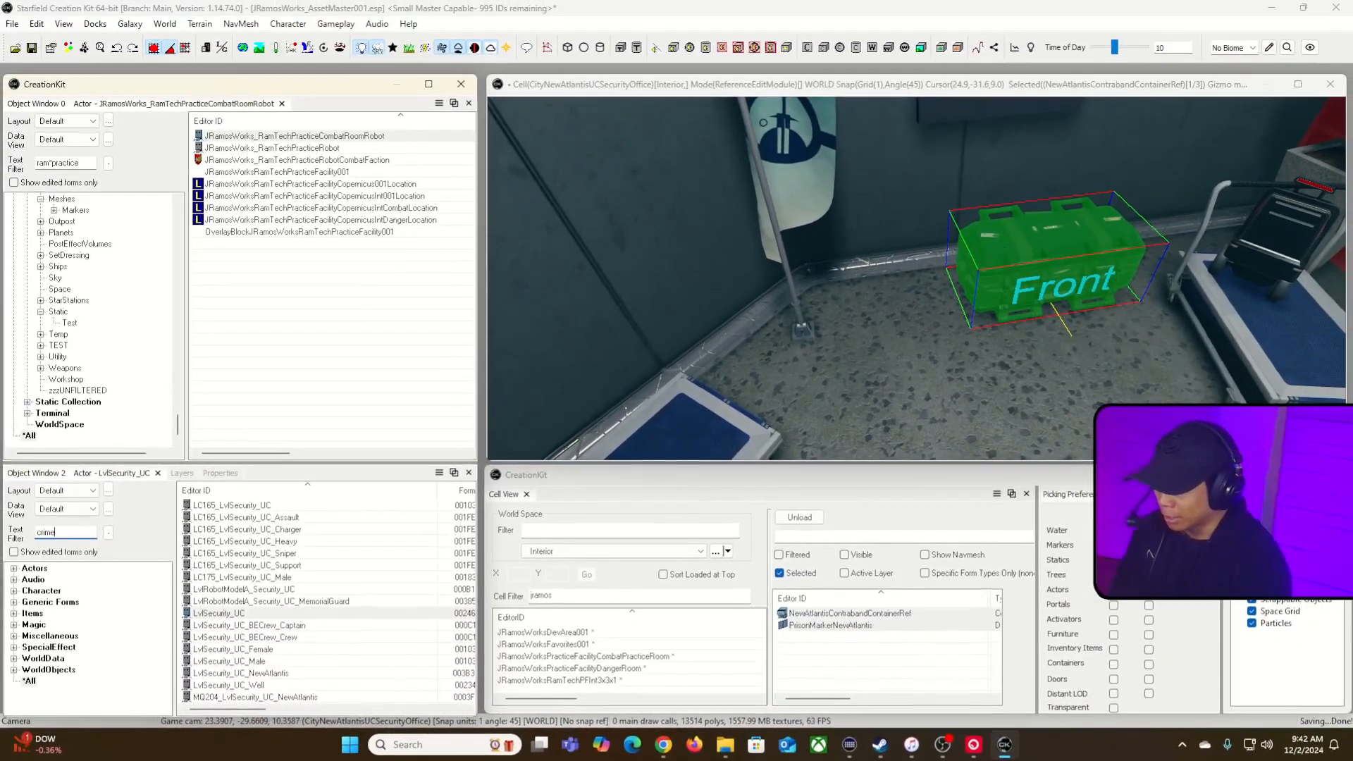
pyautogui.scroll(-10, 268, 621)
pyautogui.scroll(-1, 268, 622)
pyautogui.click(272, 555)
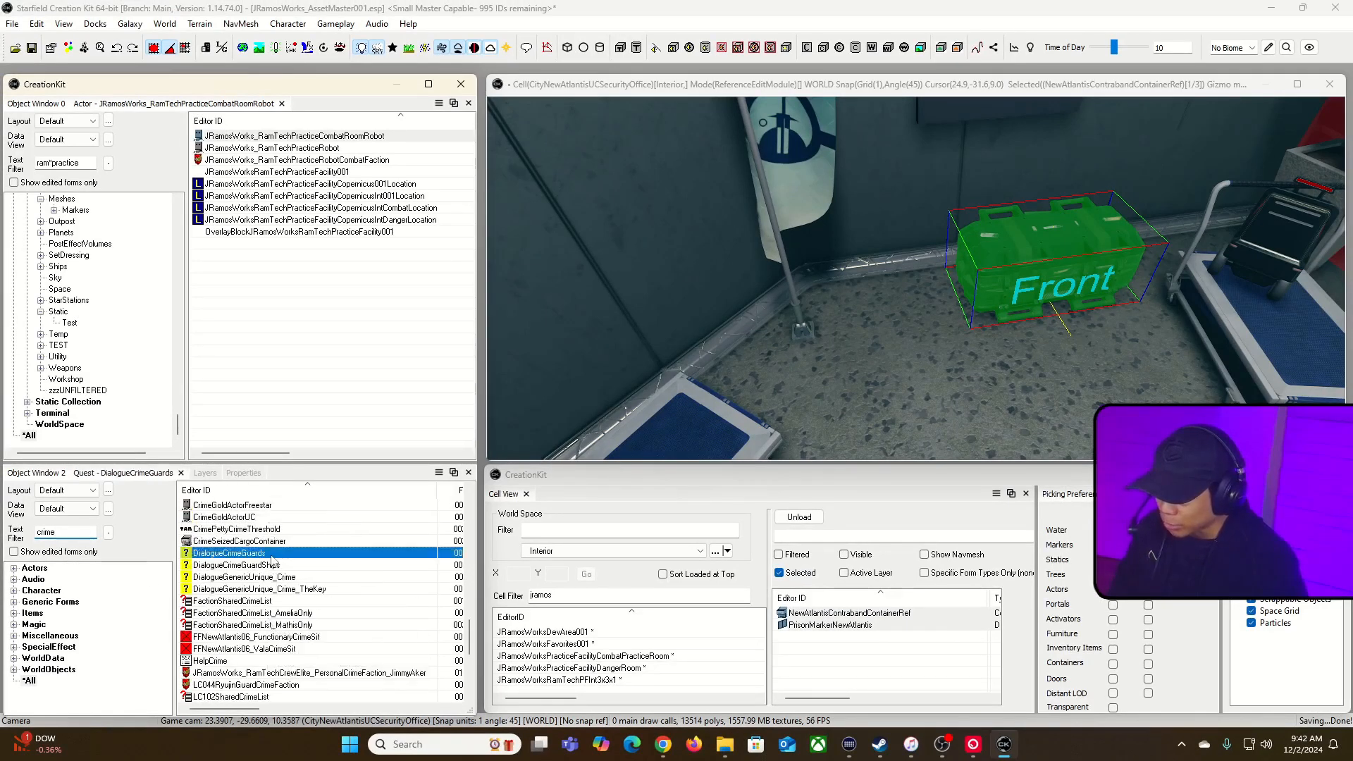
pyautogui.click(257, 566)
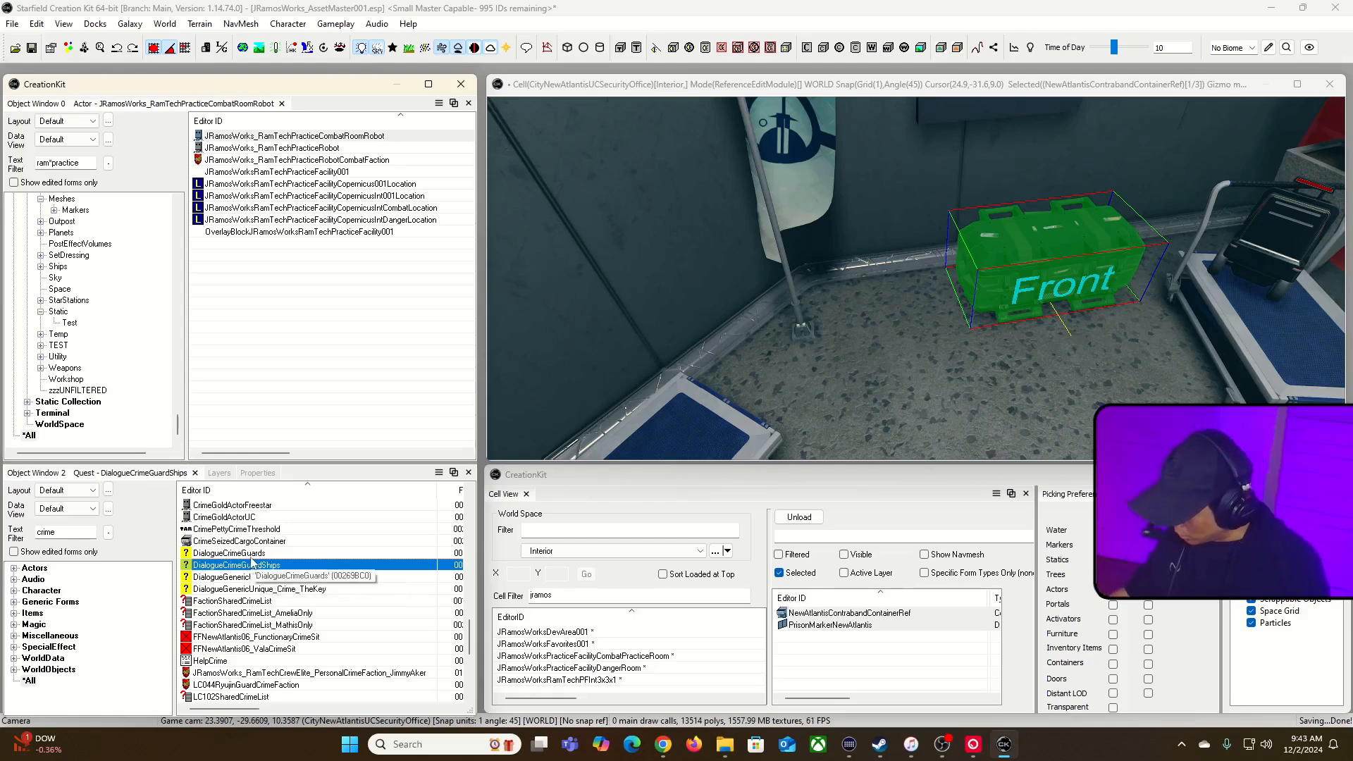
pyautogui.doubleClick(251, 553)
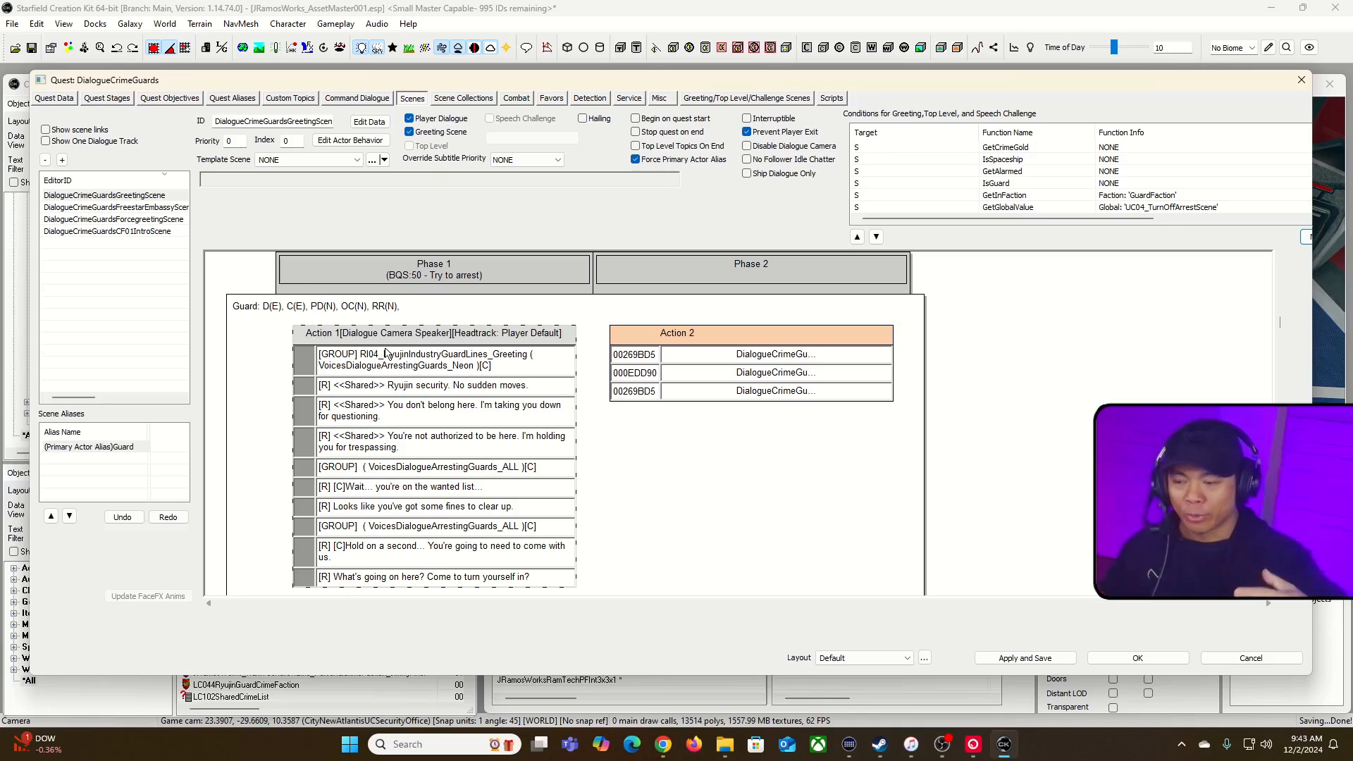
# - Examine the guard's arrest lines and the Phase 1 actions in DialogueCrimeGuardsGreetingScene
pyautogui.click(395, 352)
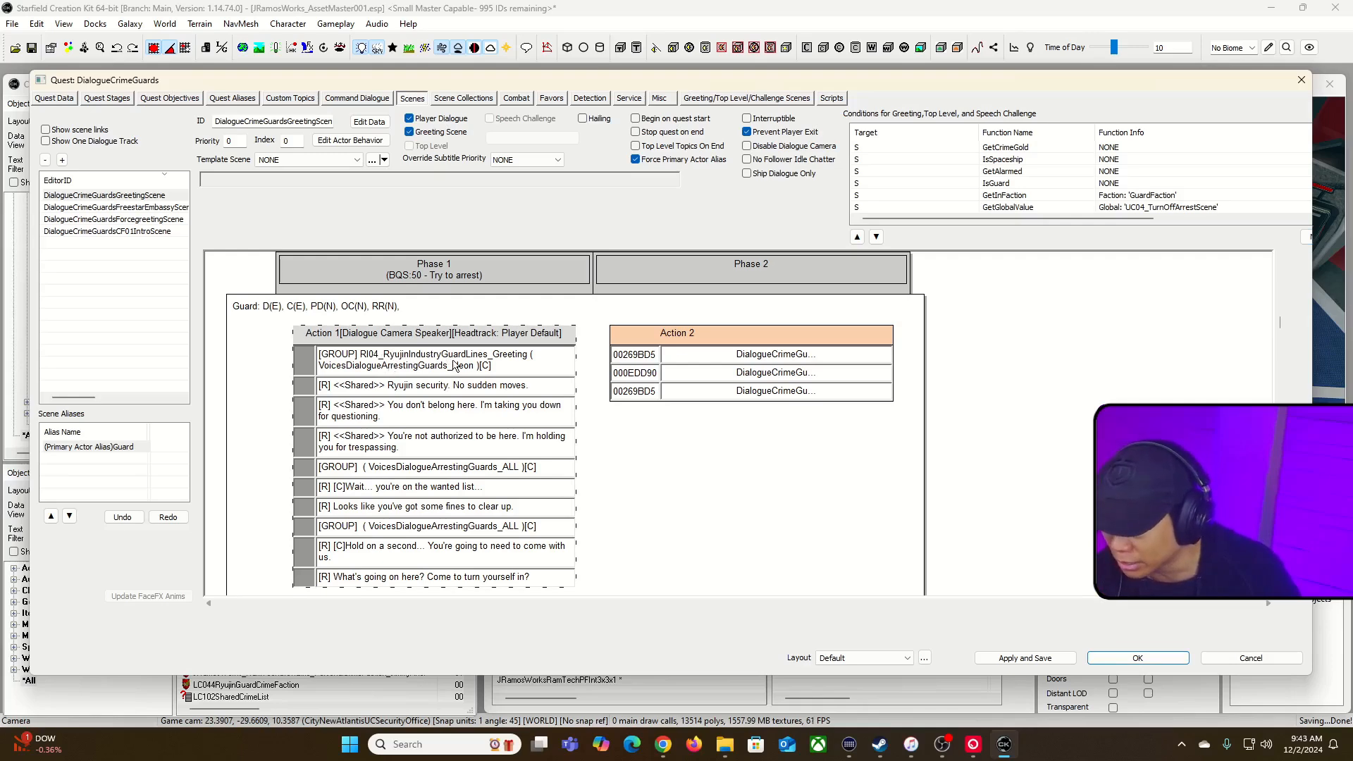
pyautogui.scroll(-1, 493, 437)
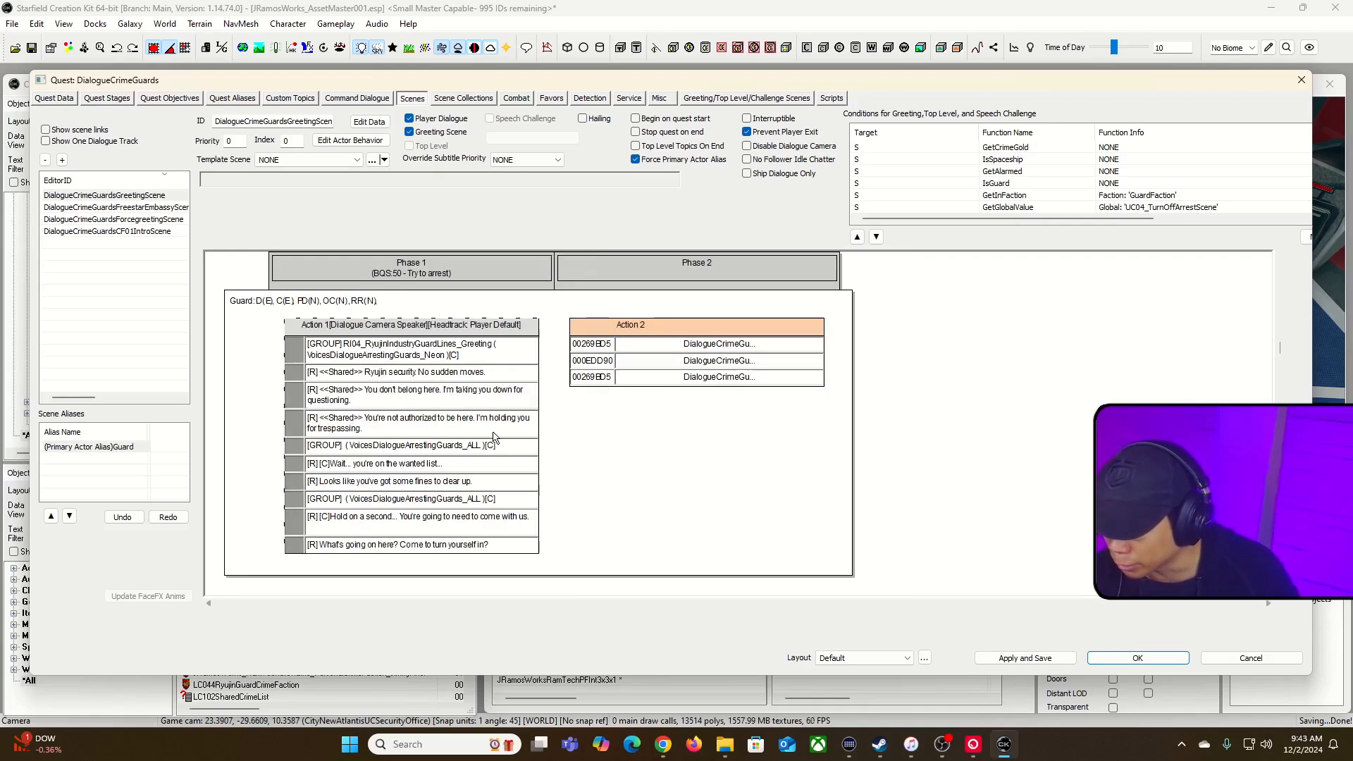
pyautogui.scroll(1, 493, 437)
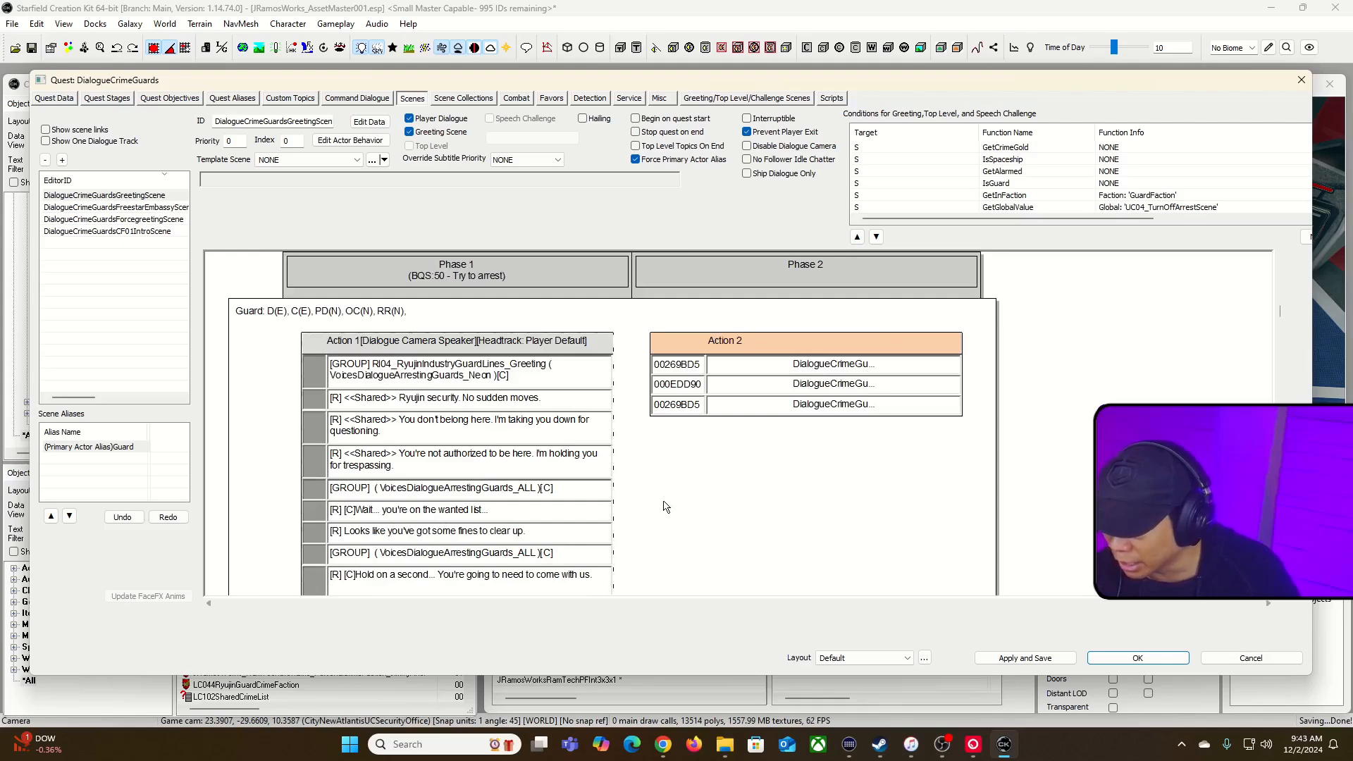
pyautogui.scroll(-3, 663, 501)
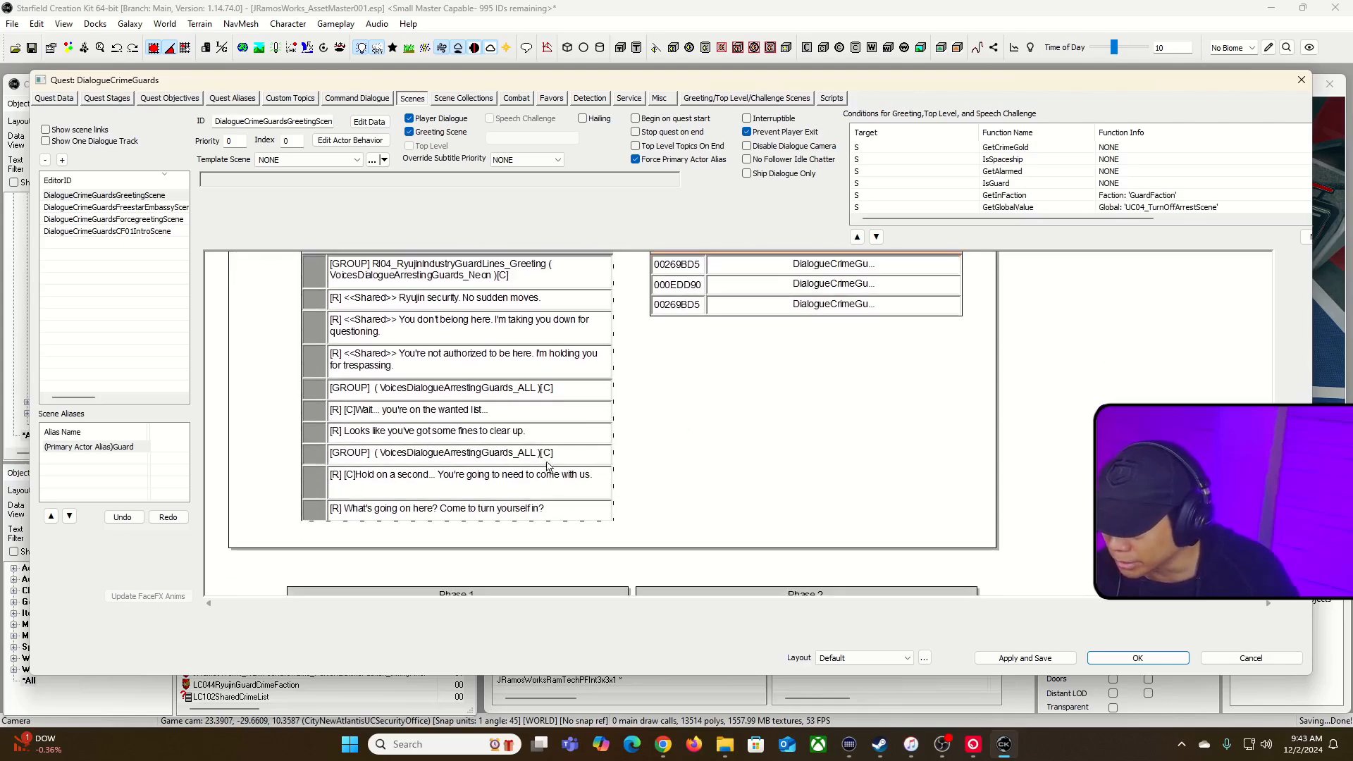
pyautogui.moveTo(623, 437); pyautogui.dragTo(629, 519)
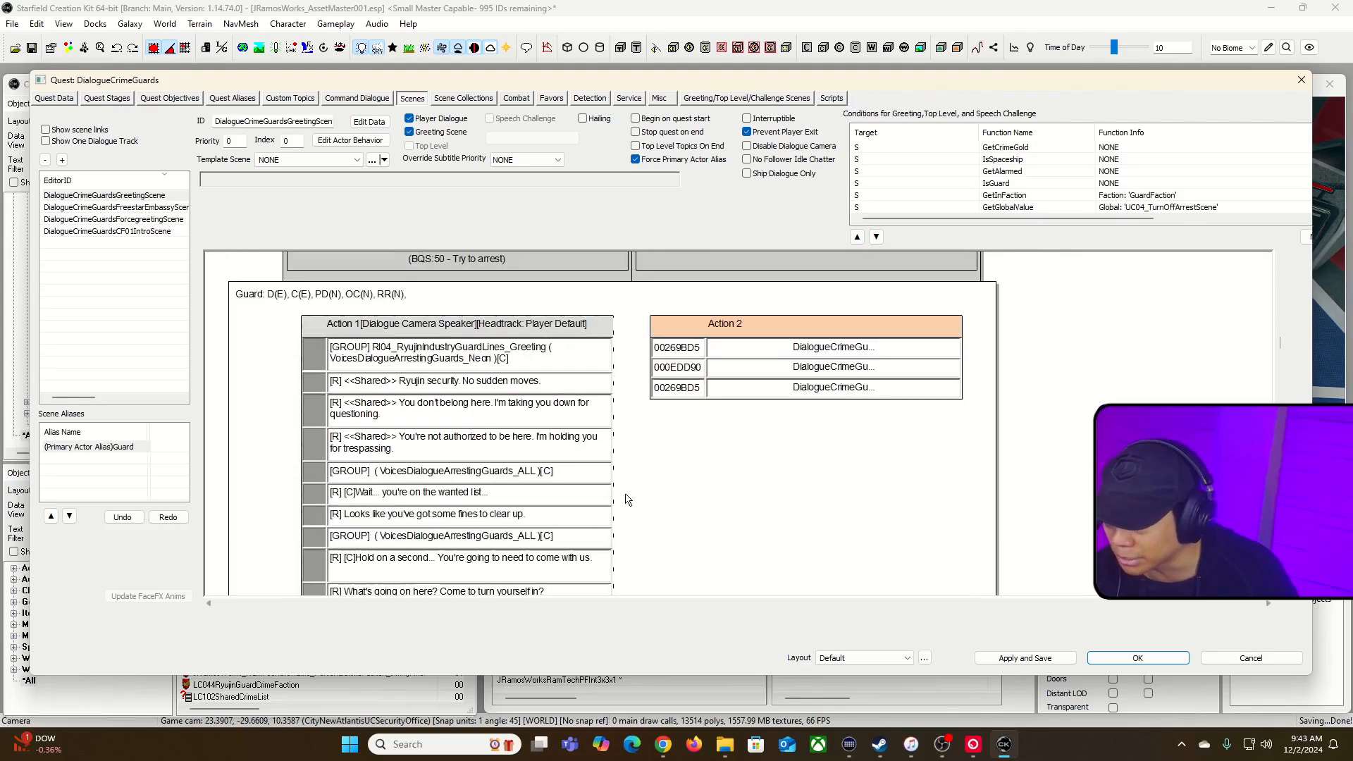
# - Open dialogue Action 1 of DialogueCrimeGuardsGreetingScene, review its grouped guard lines and close it
pyautogui.doubleClick(511, 324)
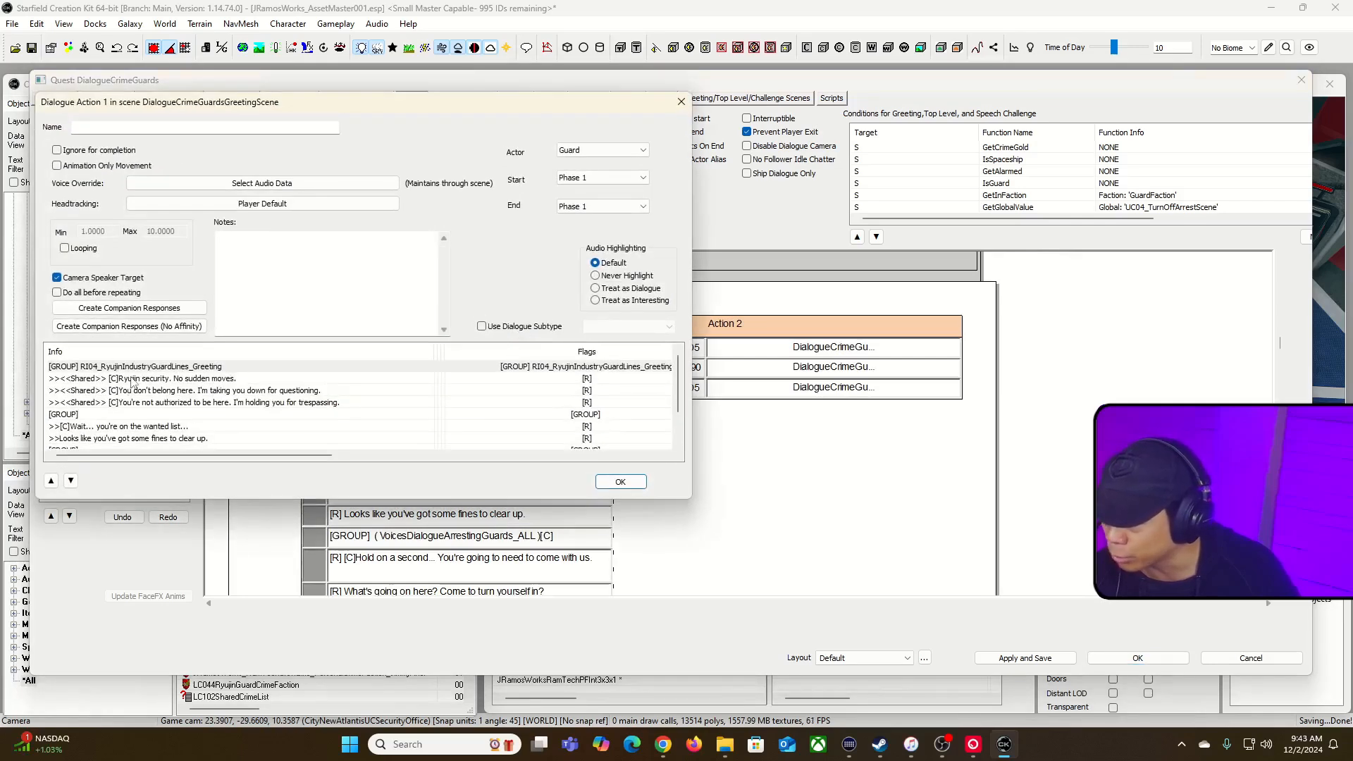
pyautogui.scroll(-1, 131, 395)
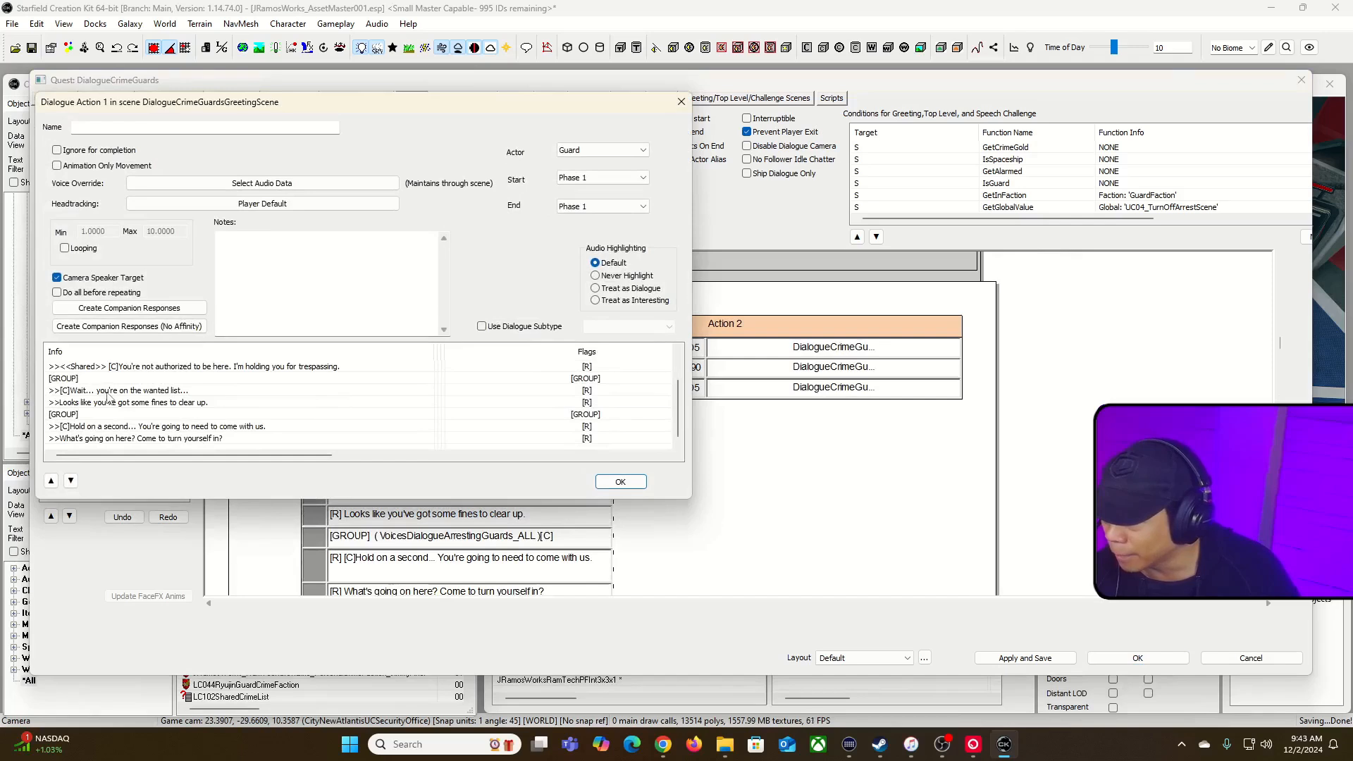
pyautogui.click(74, 380)
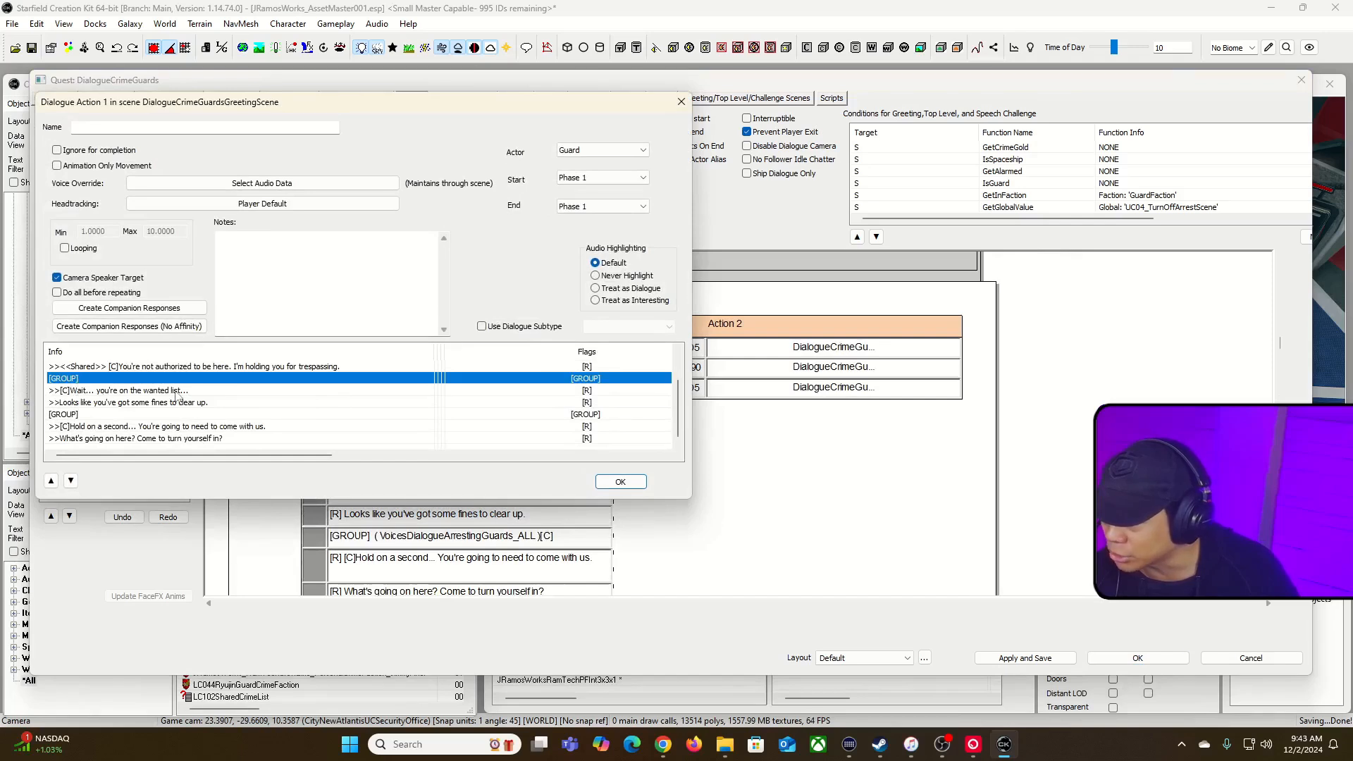
pyautogui.click(83, 416)
pyautogui.scroll(1, 199, 407)
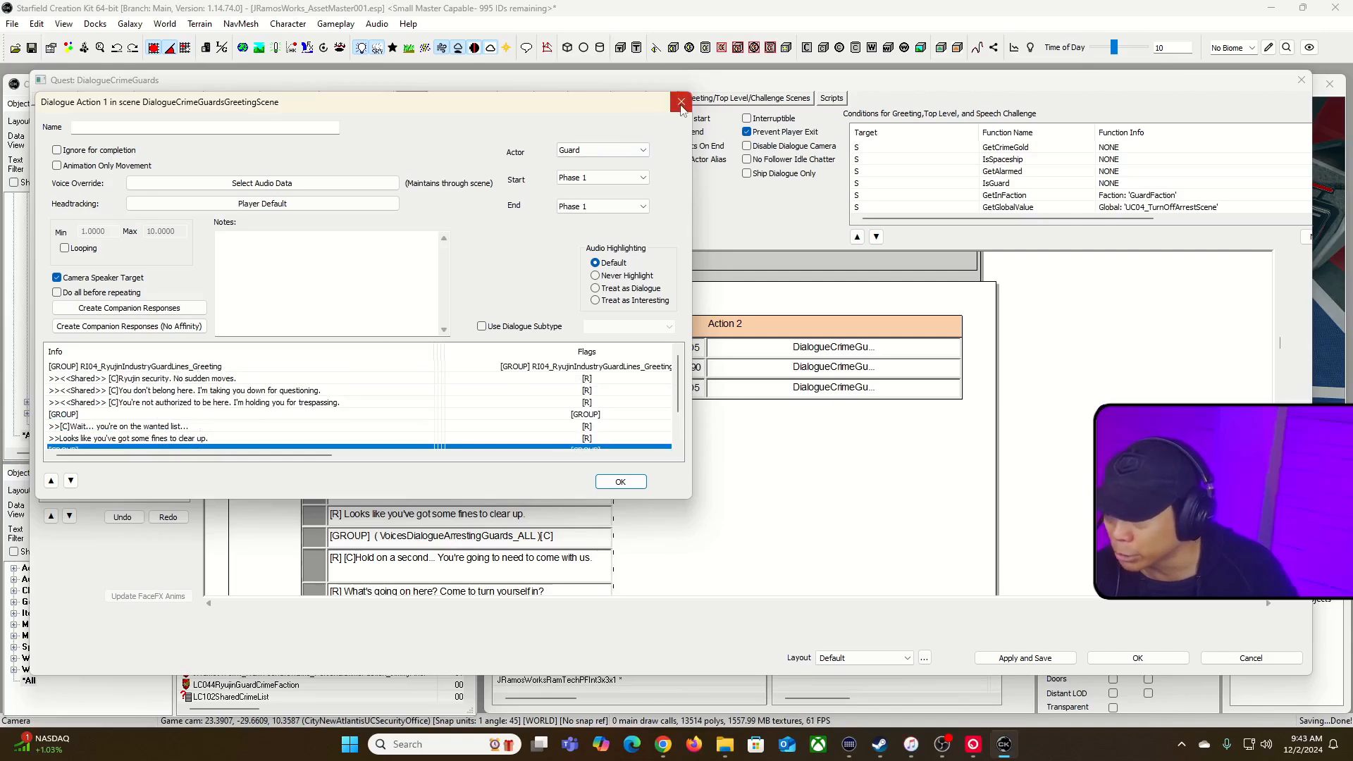
pyautogui.scroll(-1, 246, 442)
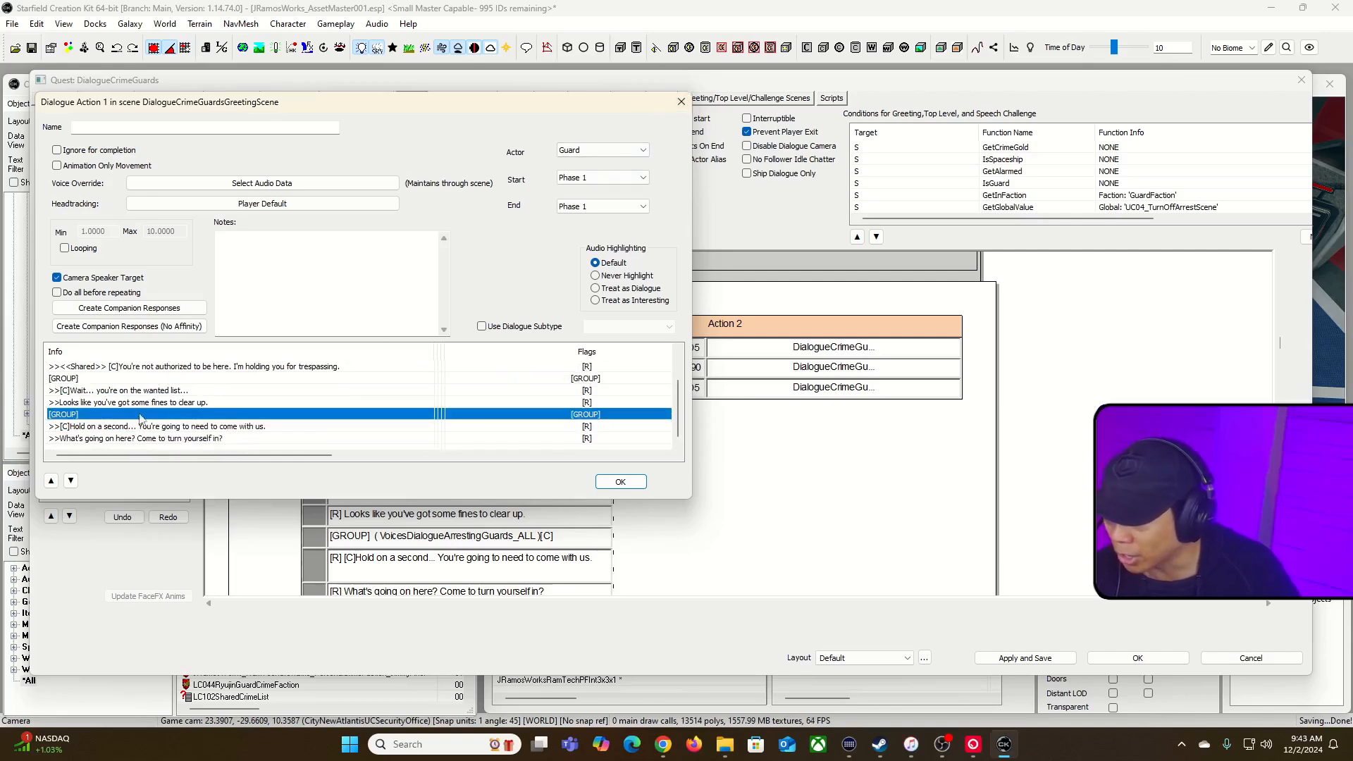
pyautogui.click(678, 104)
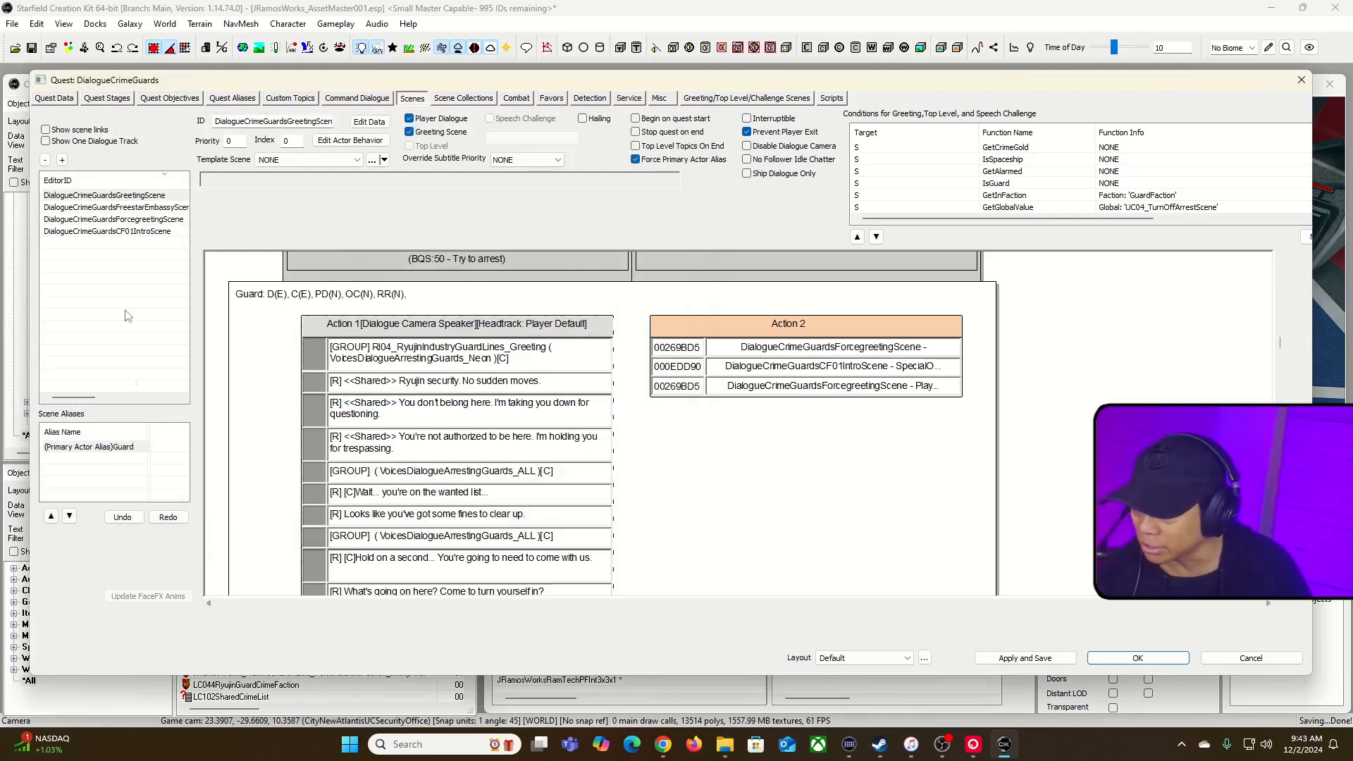
# - Display DialogueCrimeGuardsFreestarEmbassyScene and examine its player choices and NPC responses in the PlayerArrestChoice_FSEmbassy phase
pyautogui.click(116, 207)
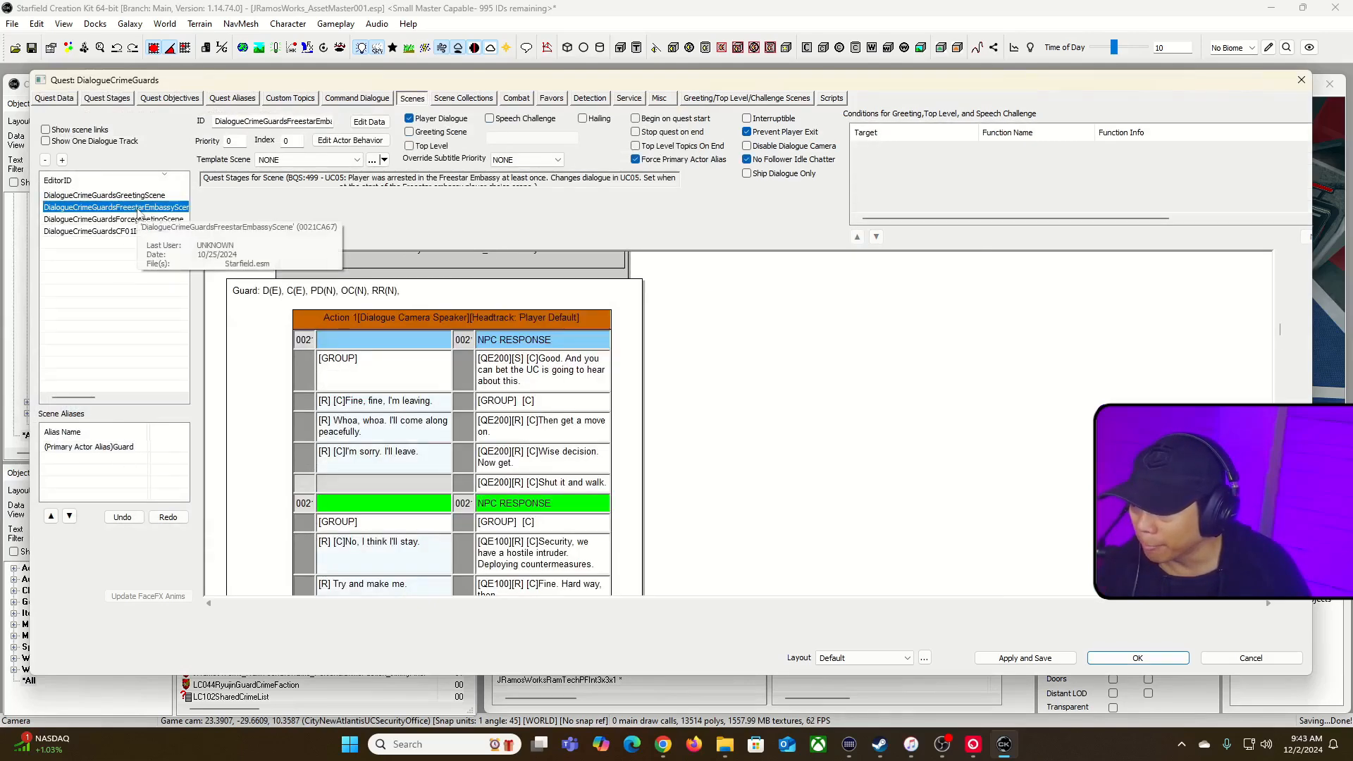
pyautogui.click(696, 338)
pyautogui.scroll(1, 698, 352)
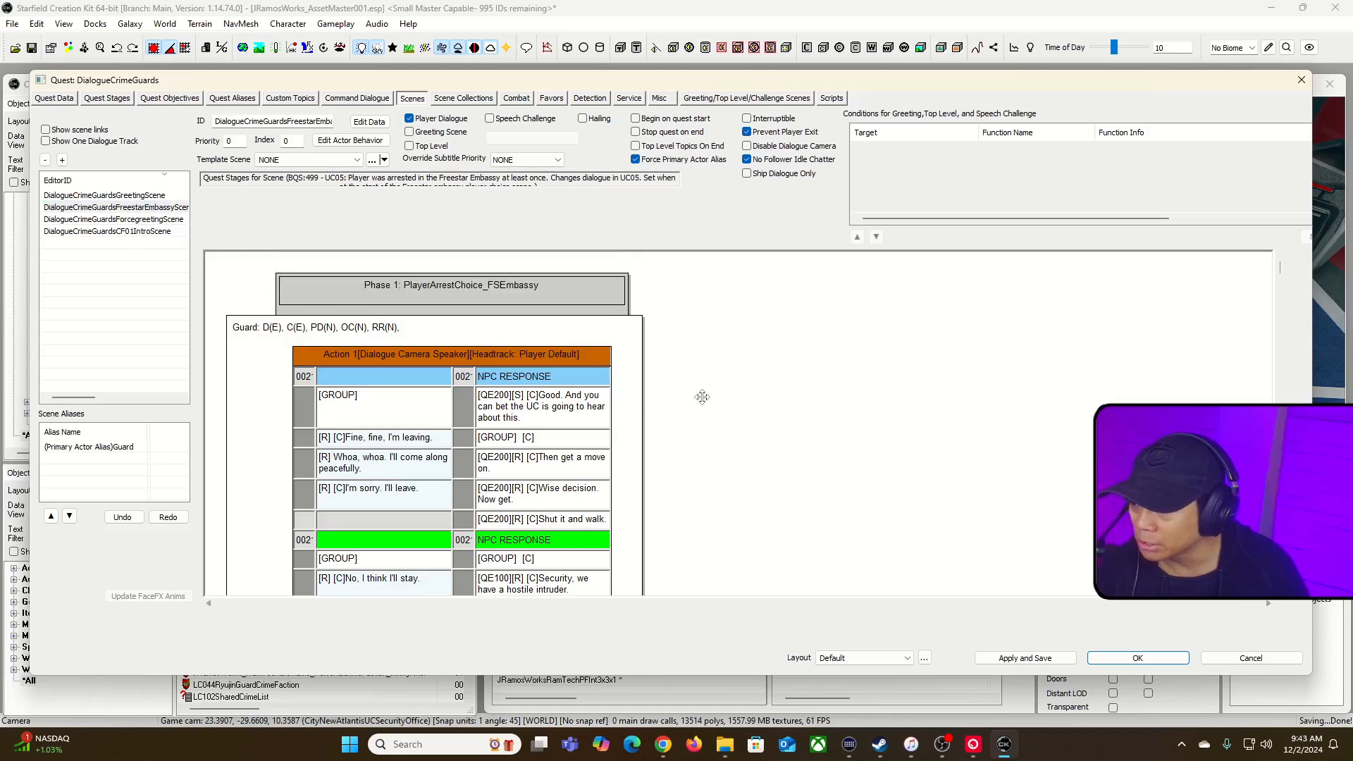
pyautogui.click(449, 295)
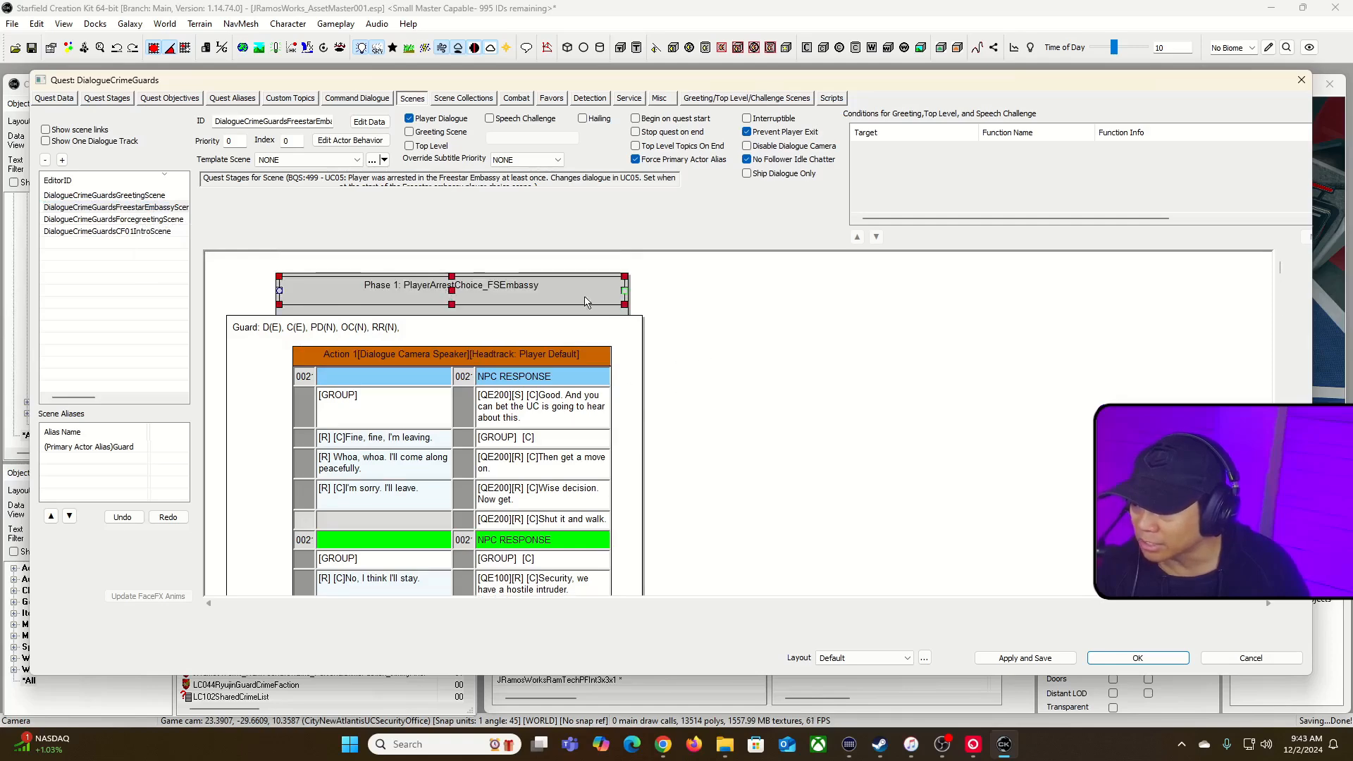
pyautogui.scroll(-5, 757, 338)
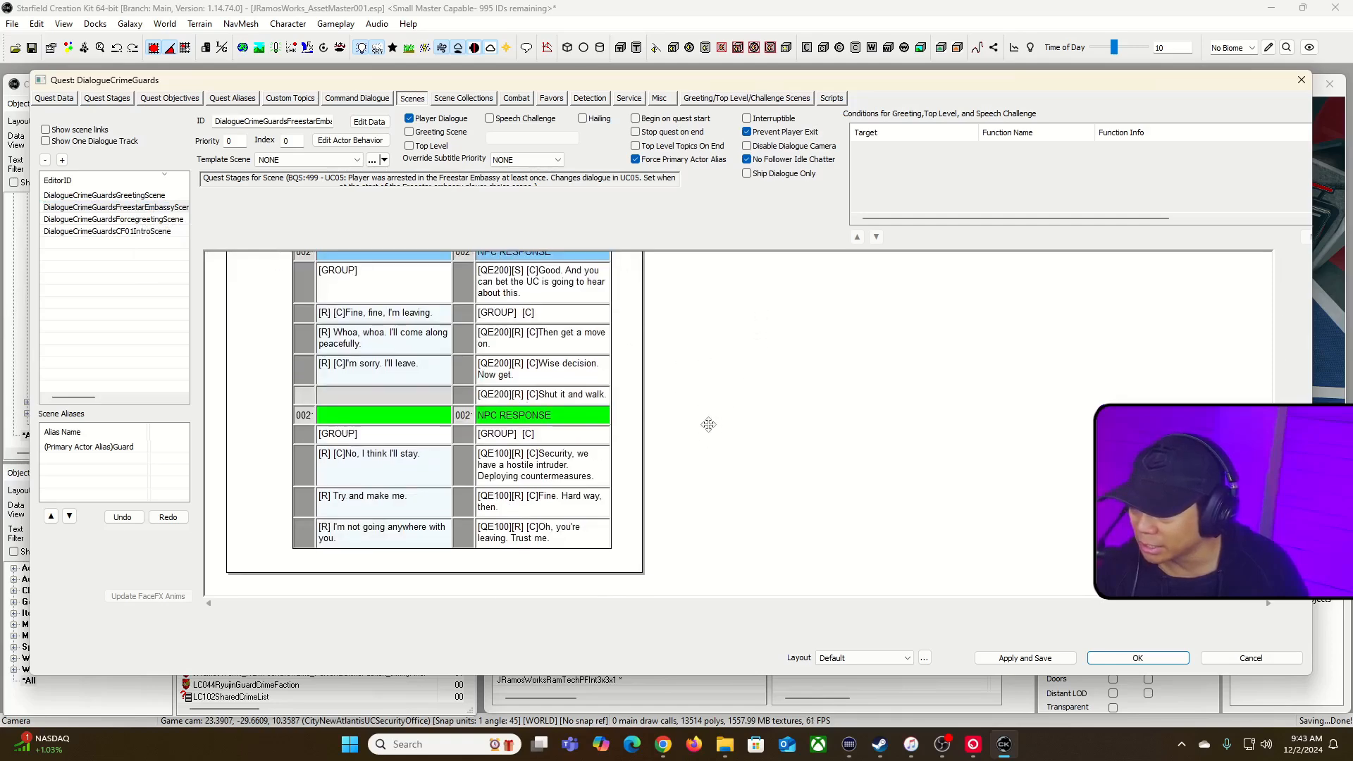
pyautogui.scroll(4, 725, 395)
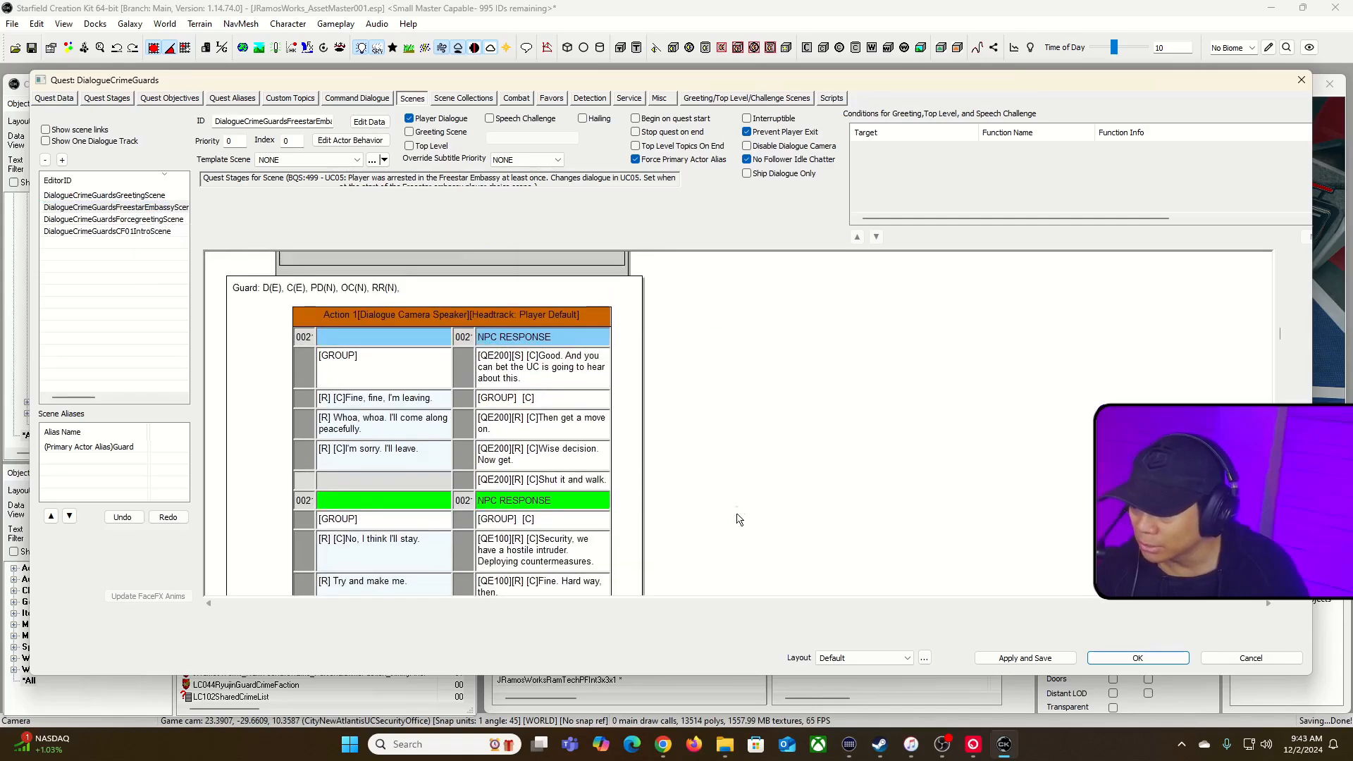
pyautogui.scroll(-1, 734, 494)
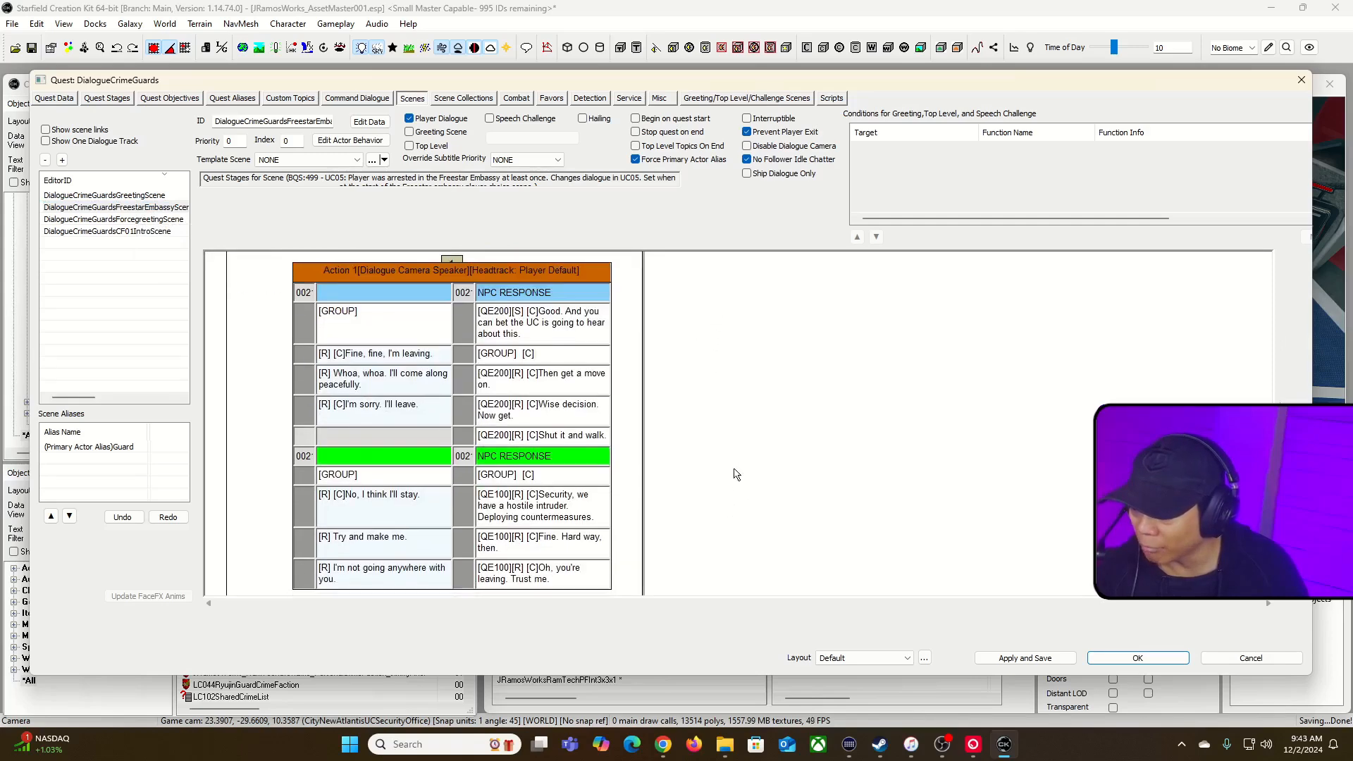
# - Display DialogueCrimeGuardsForcegreetingScene, open its dialogue Action 1 and review the Ryujin, Freestar Embassy, Crimson Fleet and CF01 guard line groups
pyautogui.click(137, 223)
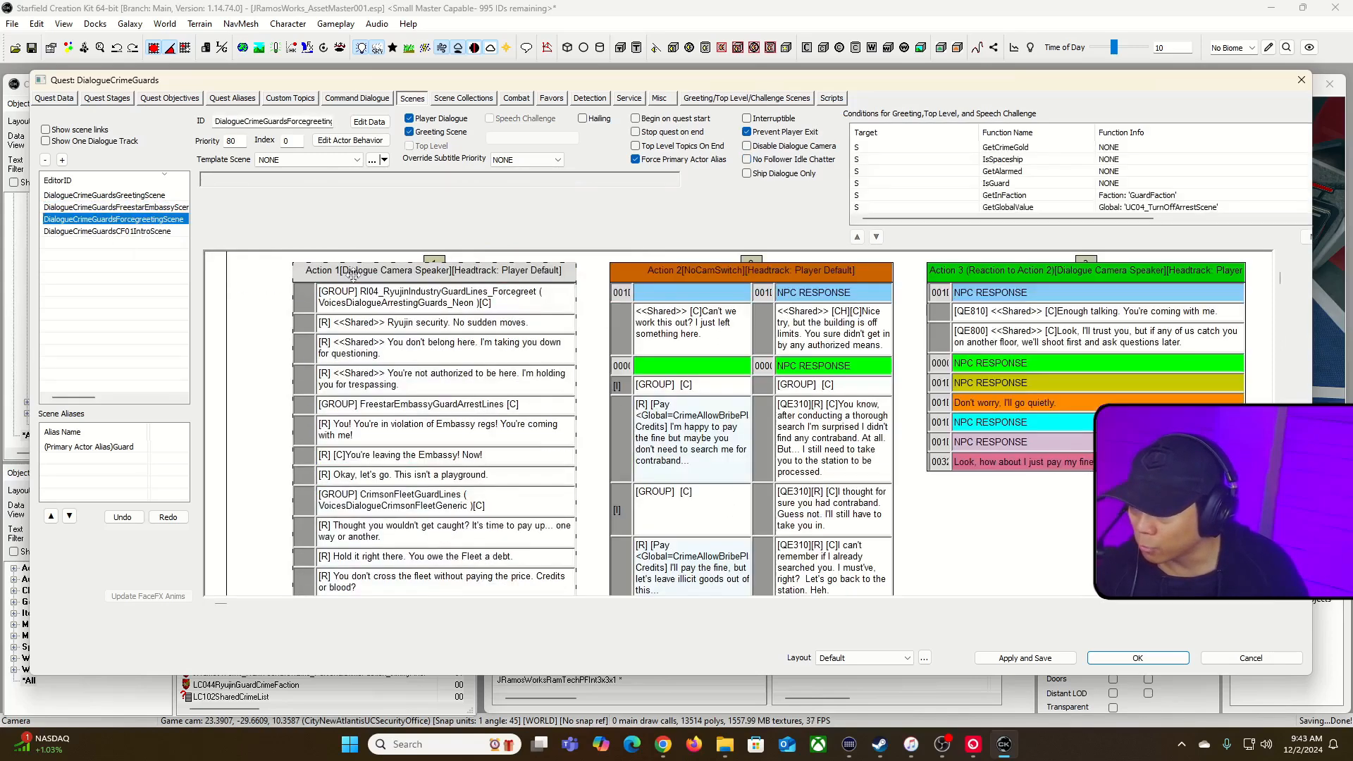
pyautogui.doubleClick(515, 286)
pyautogui.scroll(2, 262, 420)
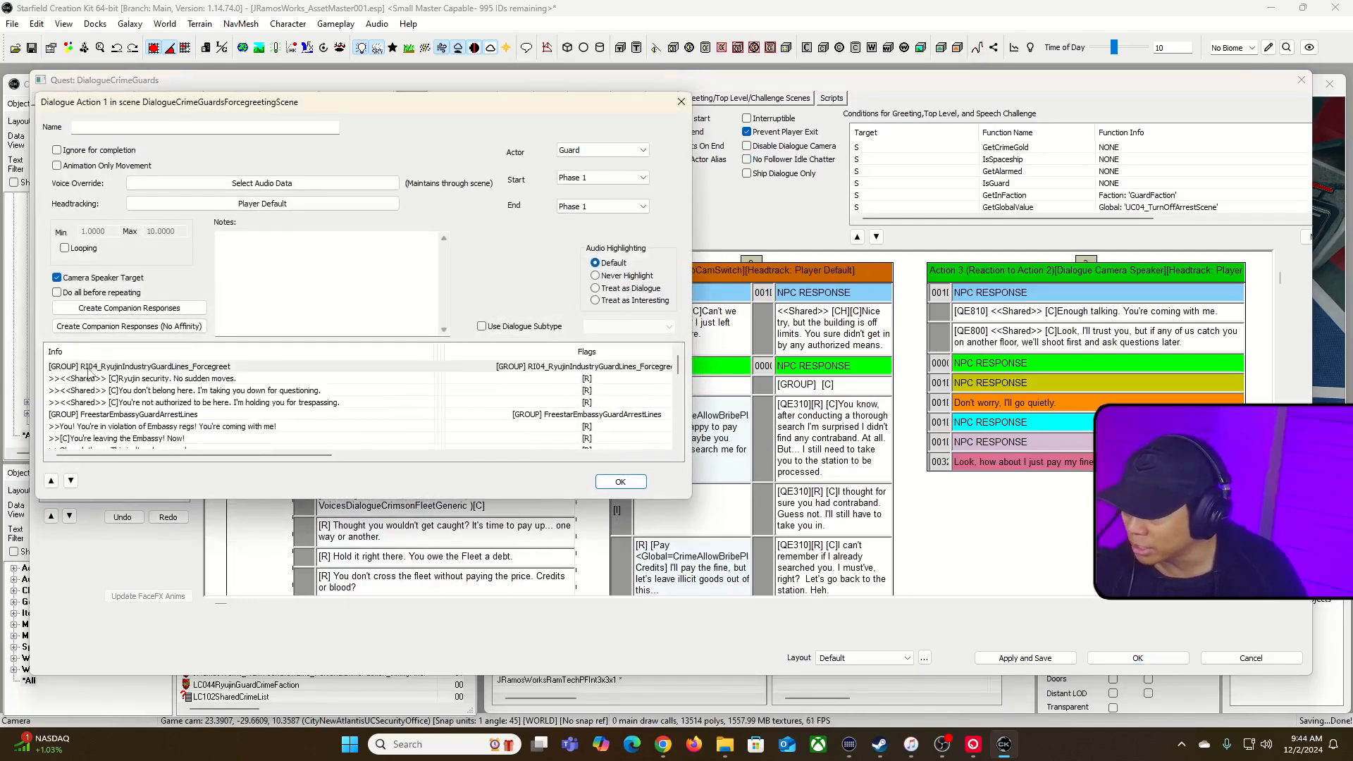
pyautogui.scroll(-2, 142, 420)
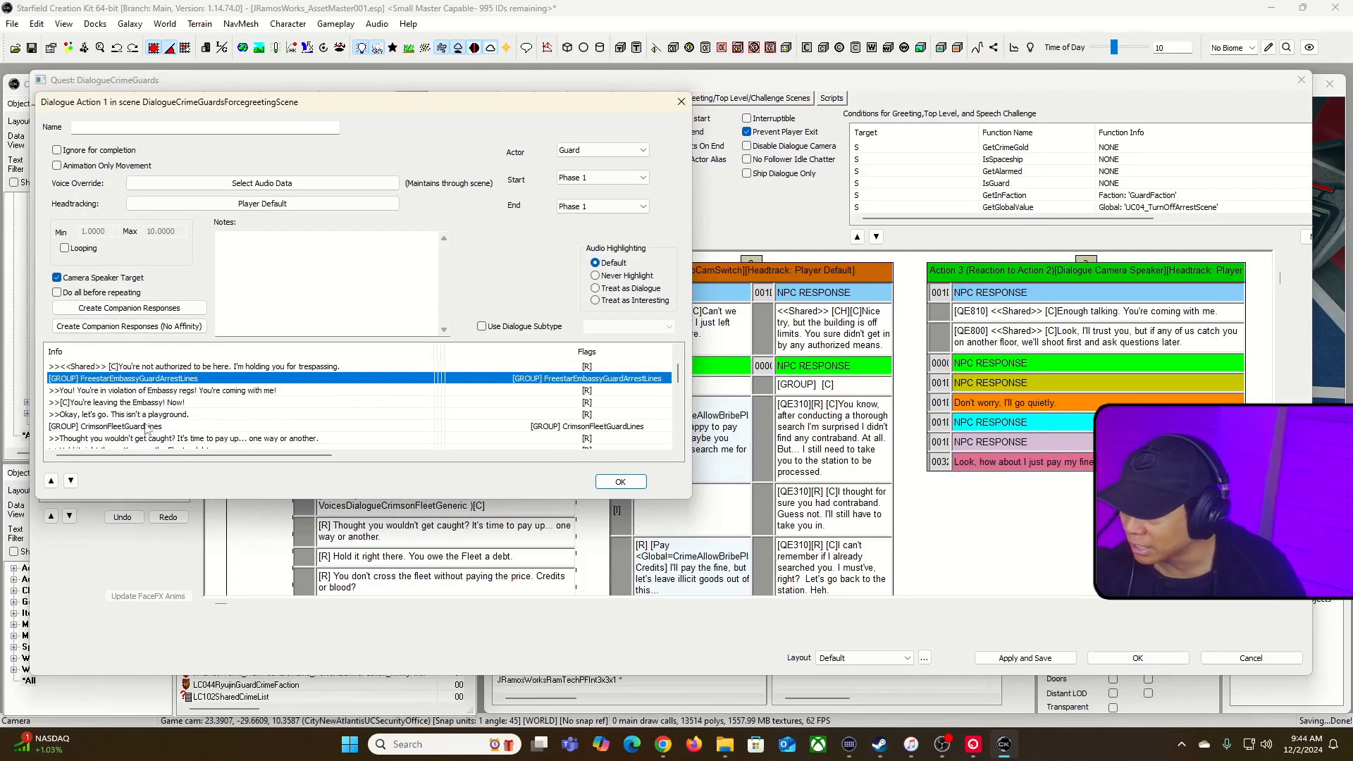
pyautogui.click(247, 427)
pyautogui.scroll(-1, 276, 429)
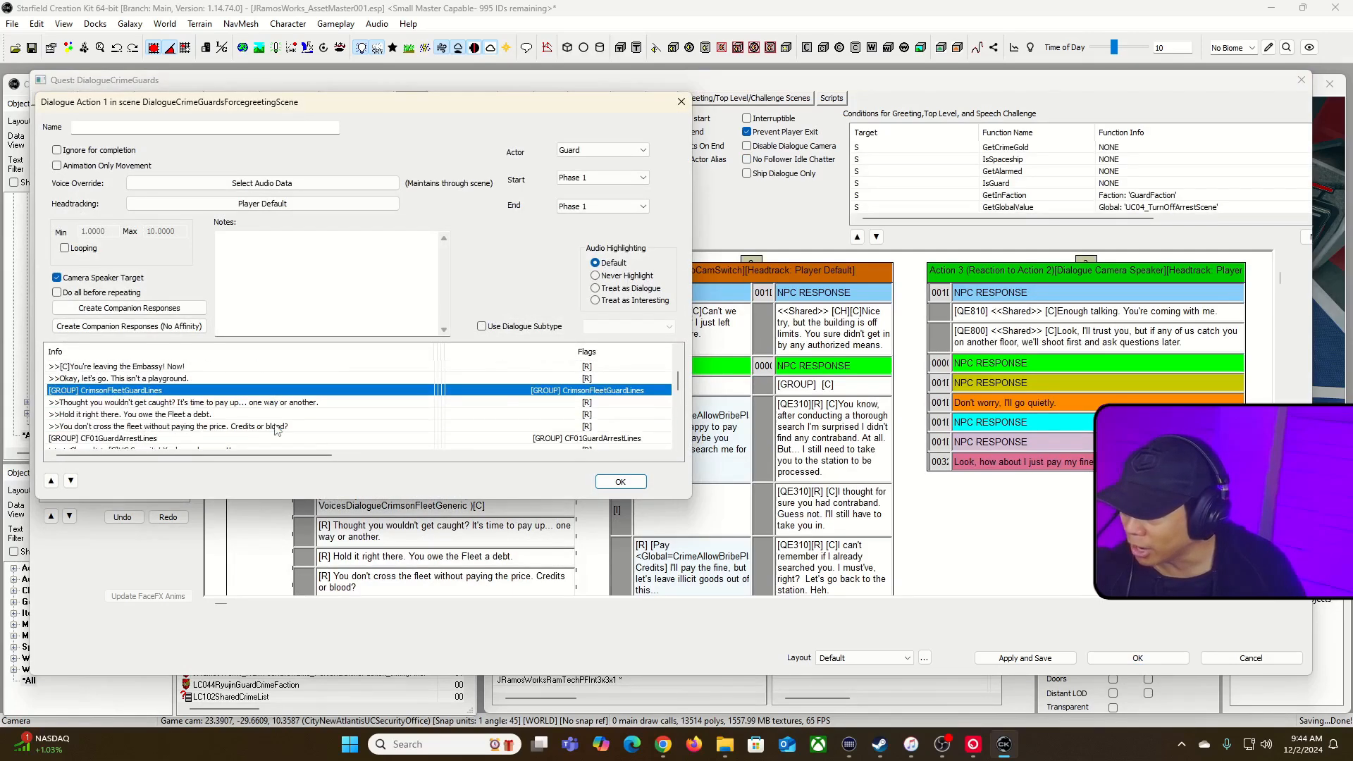
pyautogui.click(150, 440)
pyautogui.scroll(-1, 264, 429)
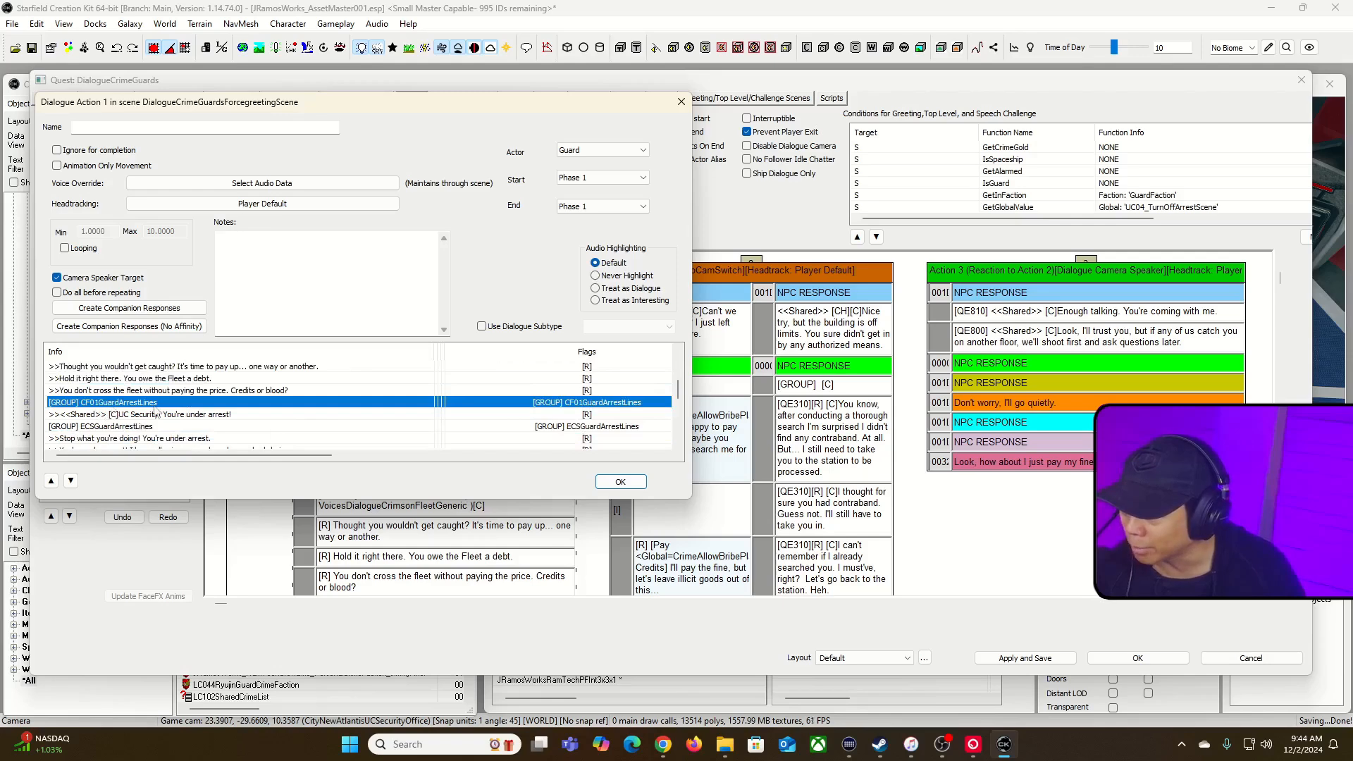
# - Review the ECSGuardArrestLines and DefaultGuardArrestLines groups in dialogue Action 1
pyautogui.scroll(-1, 236, 417)
pyautogui.click(139, 403)
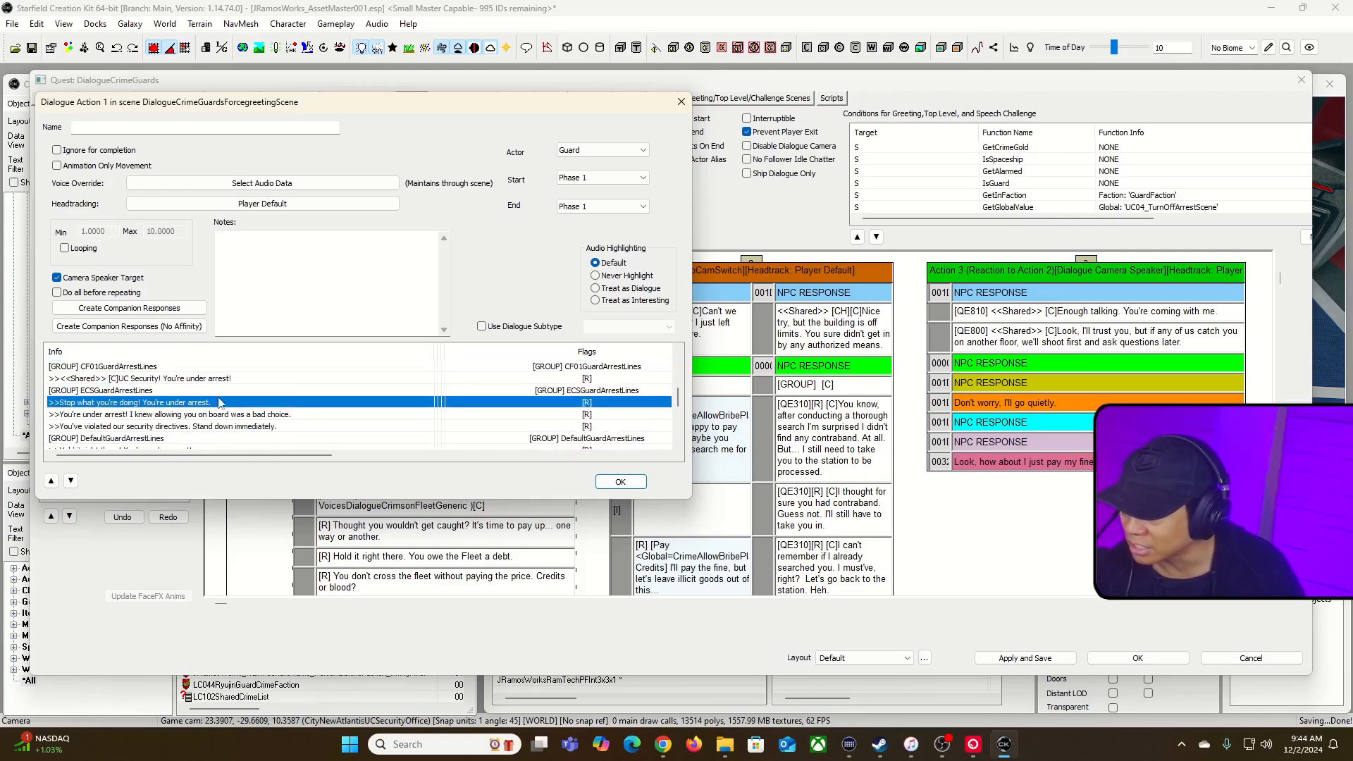
pyautogui.scroll(-1, 285, 417)
pyautogui.click(215, 403)
pyautogui.scroll(-1, 315, 417)
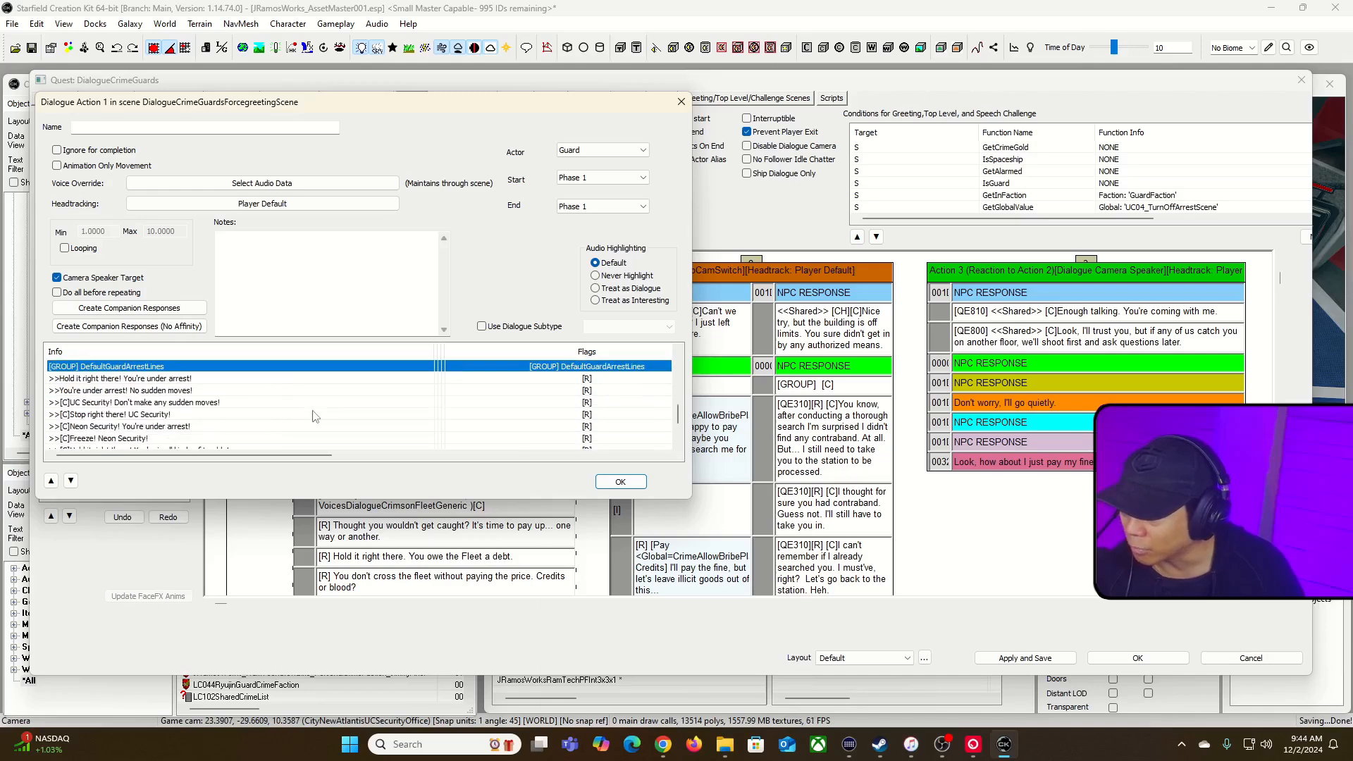
pyautogui.scroll(-1, 315, 417)
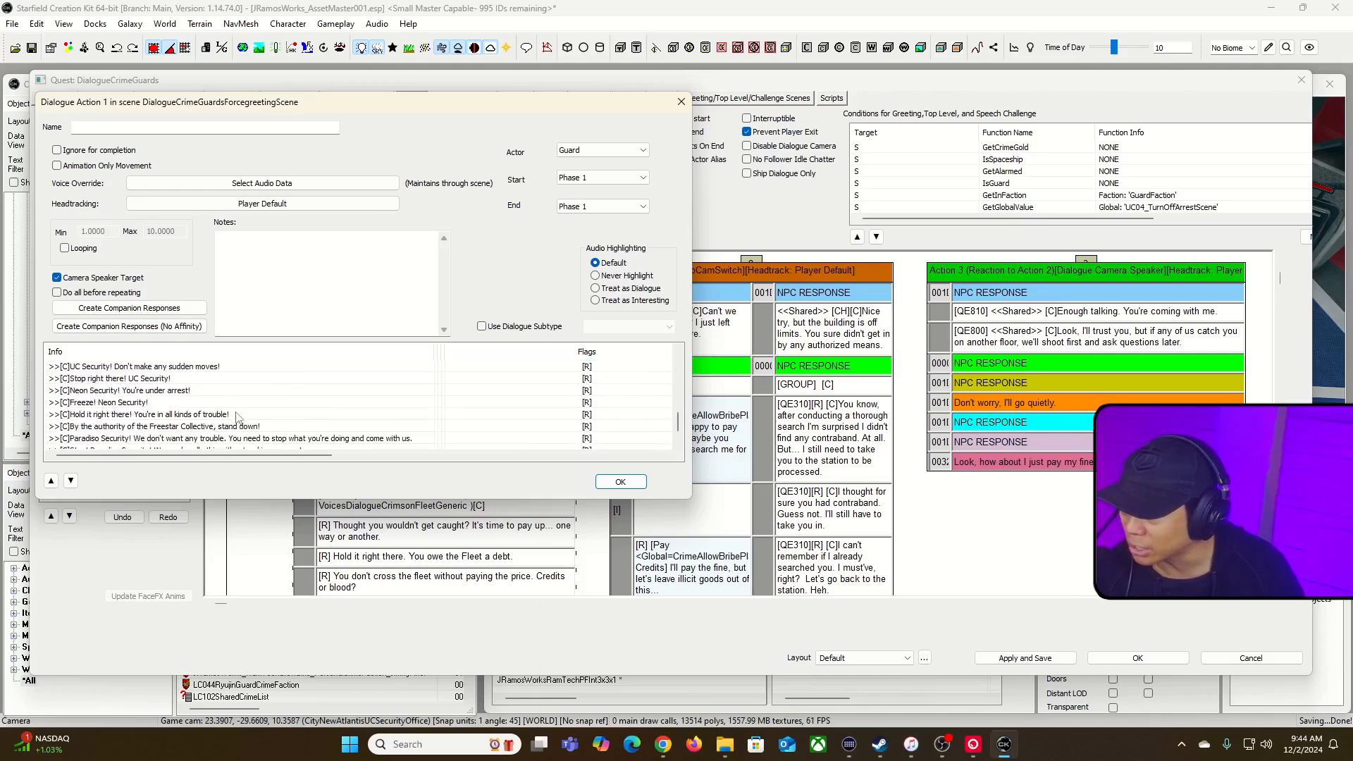
pyautogui.scroll(1, 237, 416)
pyautogui.scroll(-1, 126, 403)
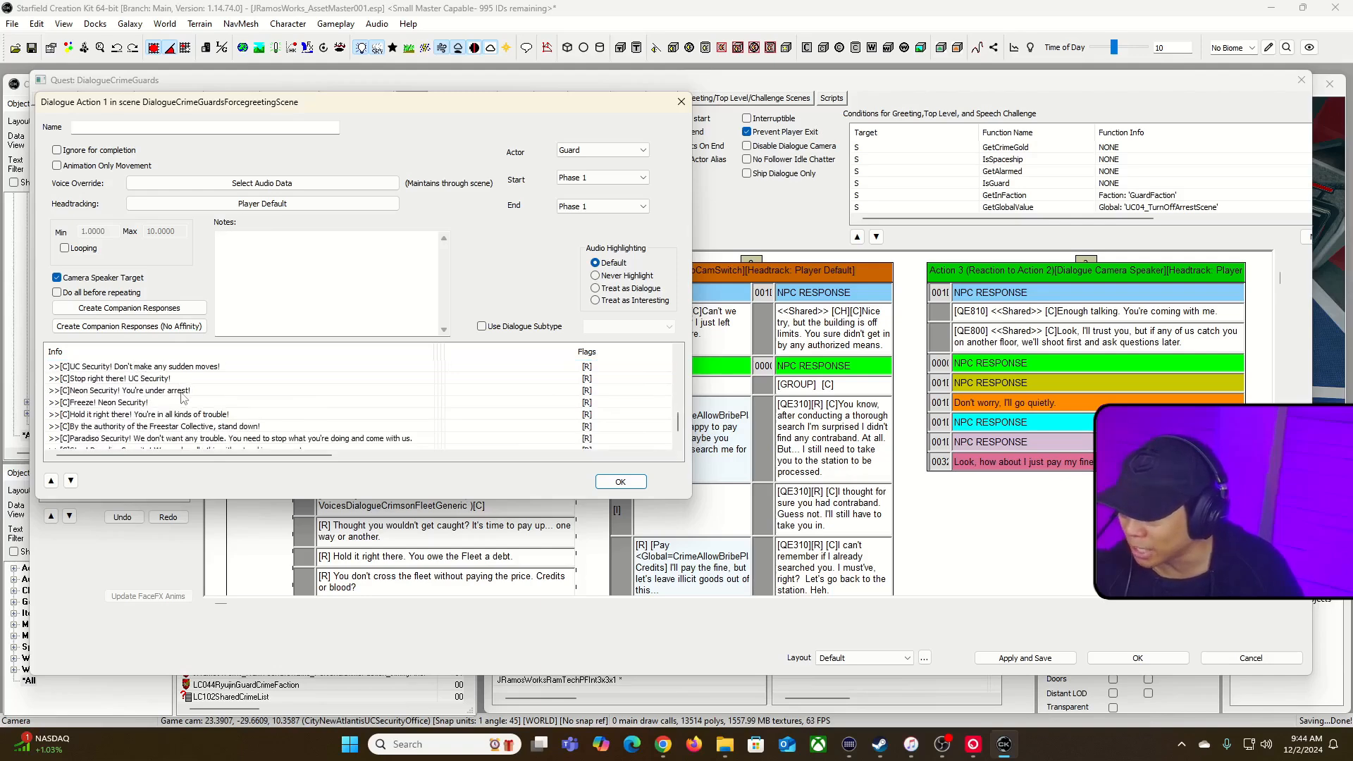
pyautogui.scroll(-1, 182, 399)
pyautogui.scroll(1, 143, 418)
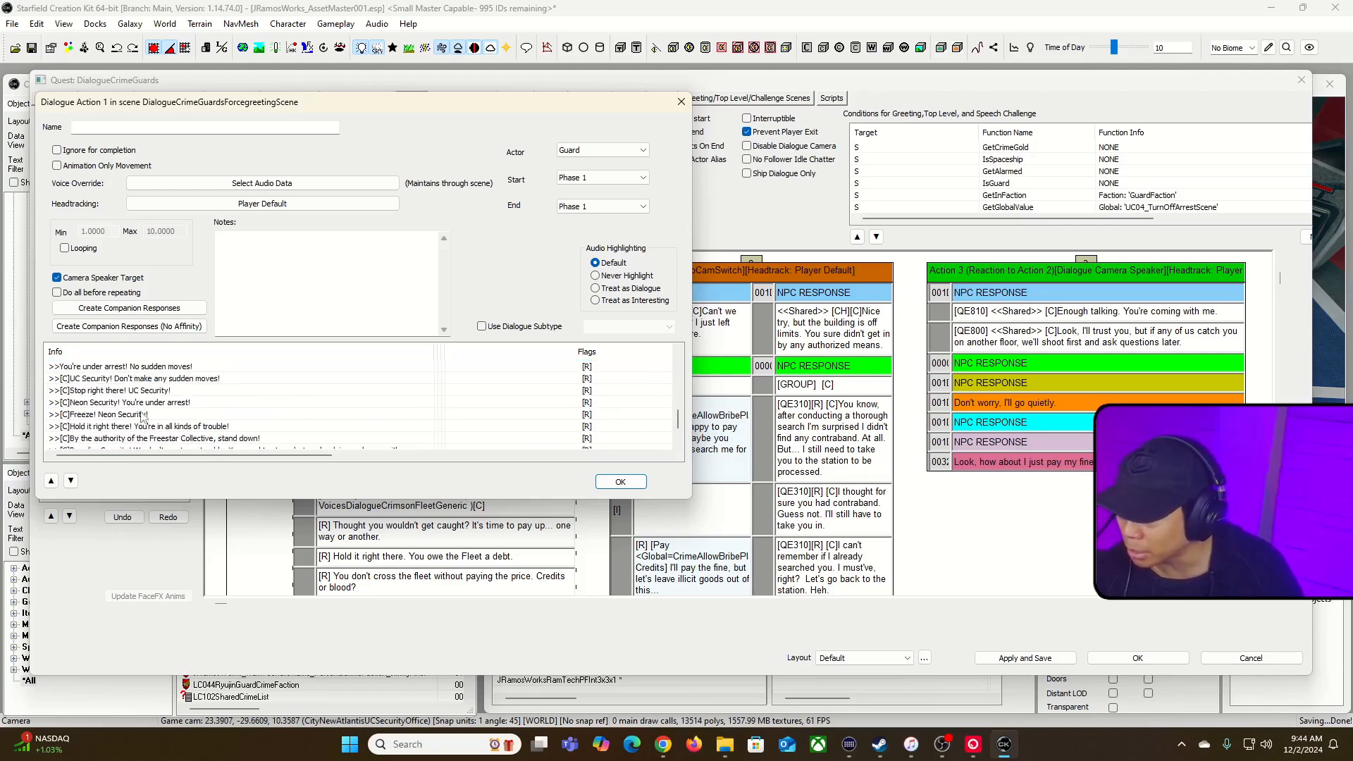
# - Open the "Neon Security! You're under arrest!" line, examine its faction, actor and voice type conditions, and close it and the dialogue action
pyautogui.click(138, 381)
pyautogui.click(139, 390)
pyautogui.click(144, 402)
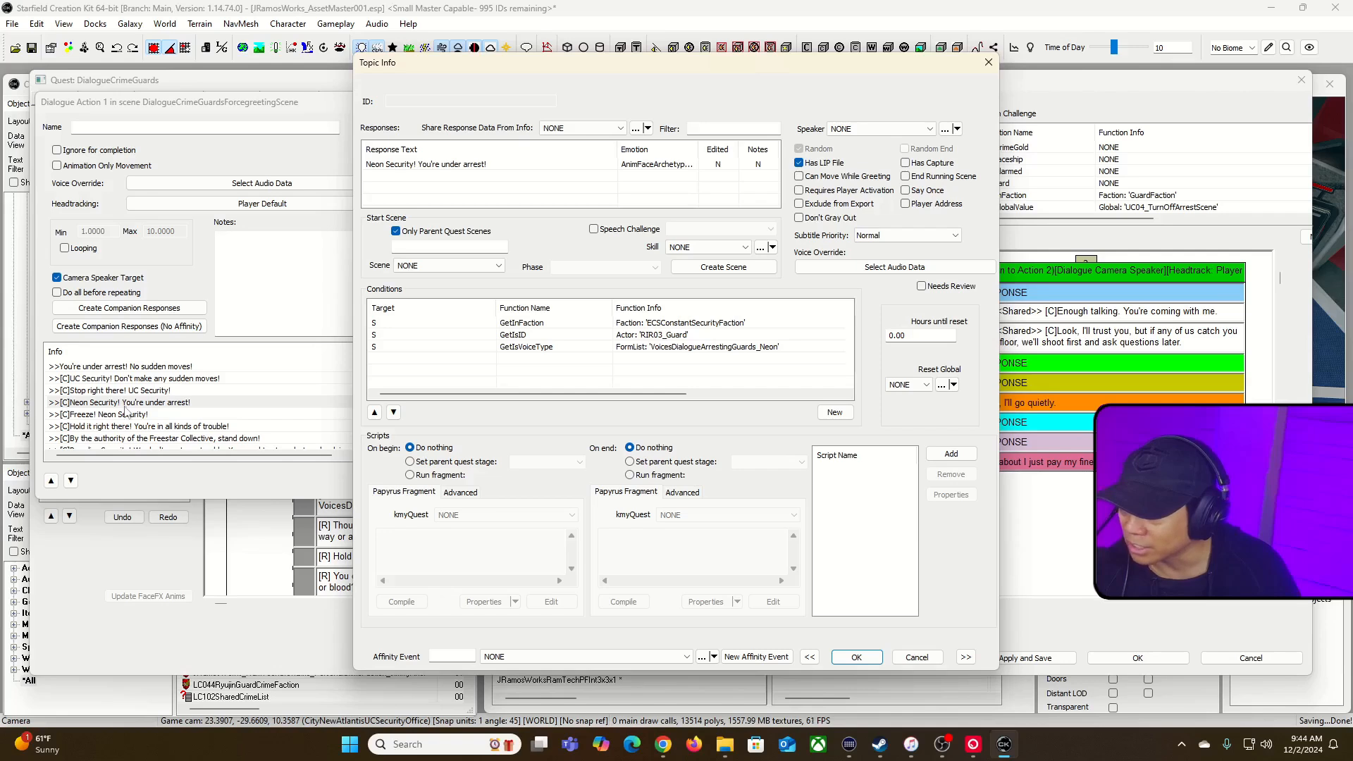
pyautogui.click(681, 336)
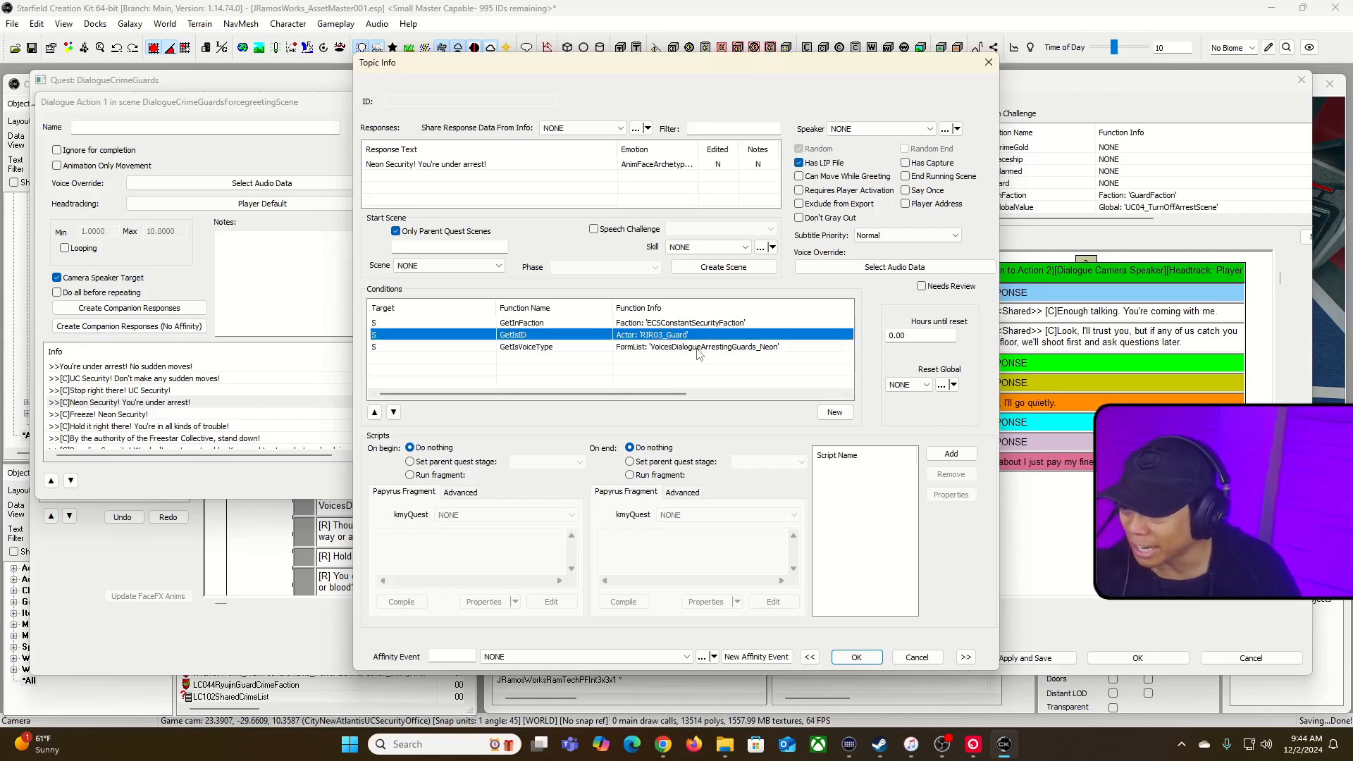
pyautogui.click(702, 349)
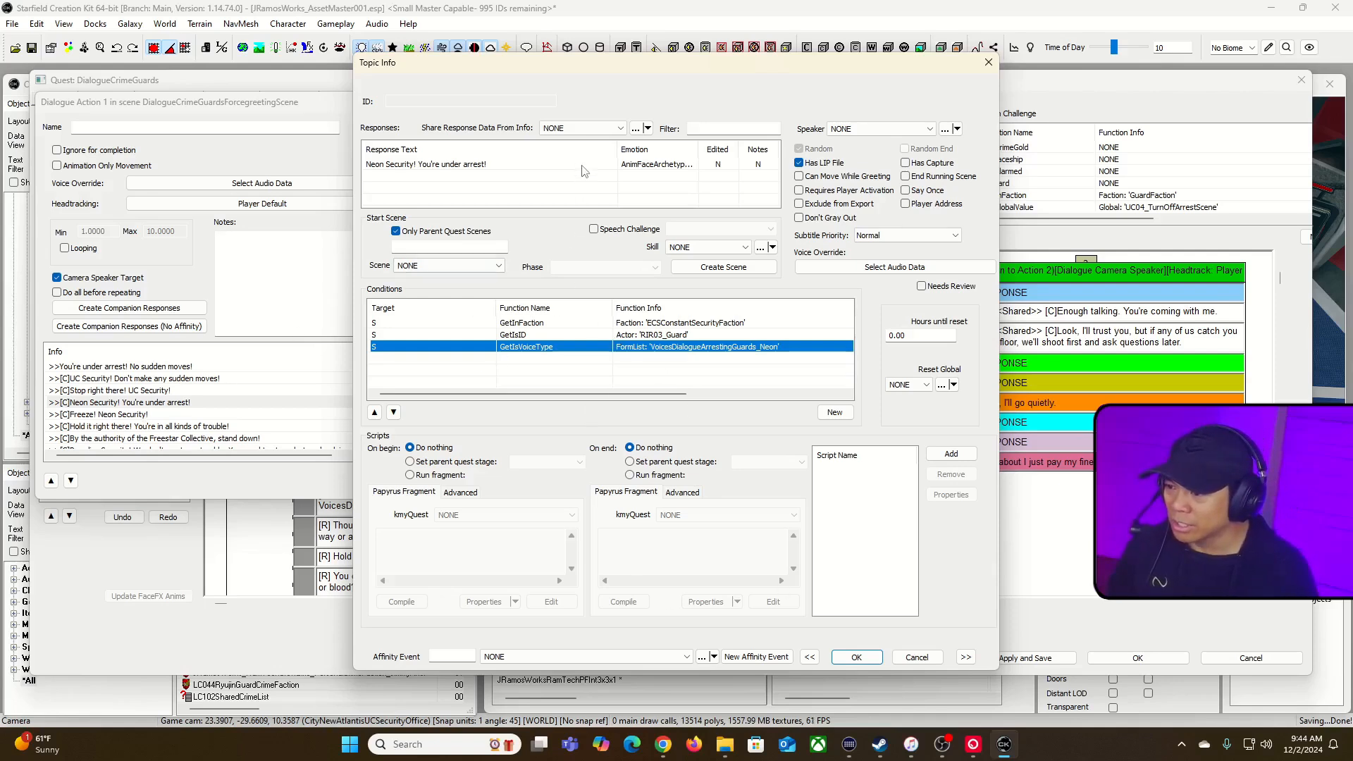
pyautogui.click(760, 325)
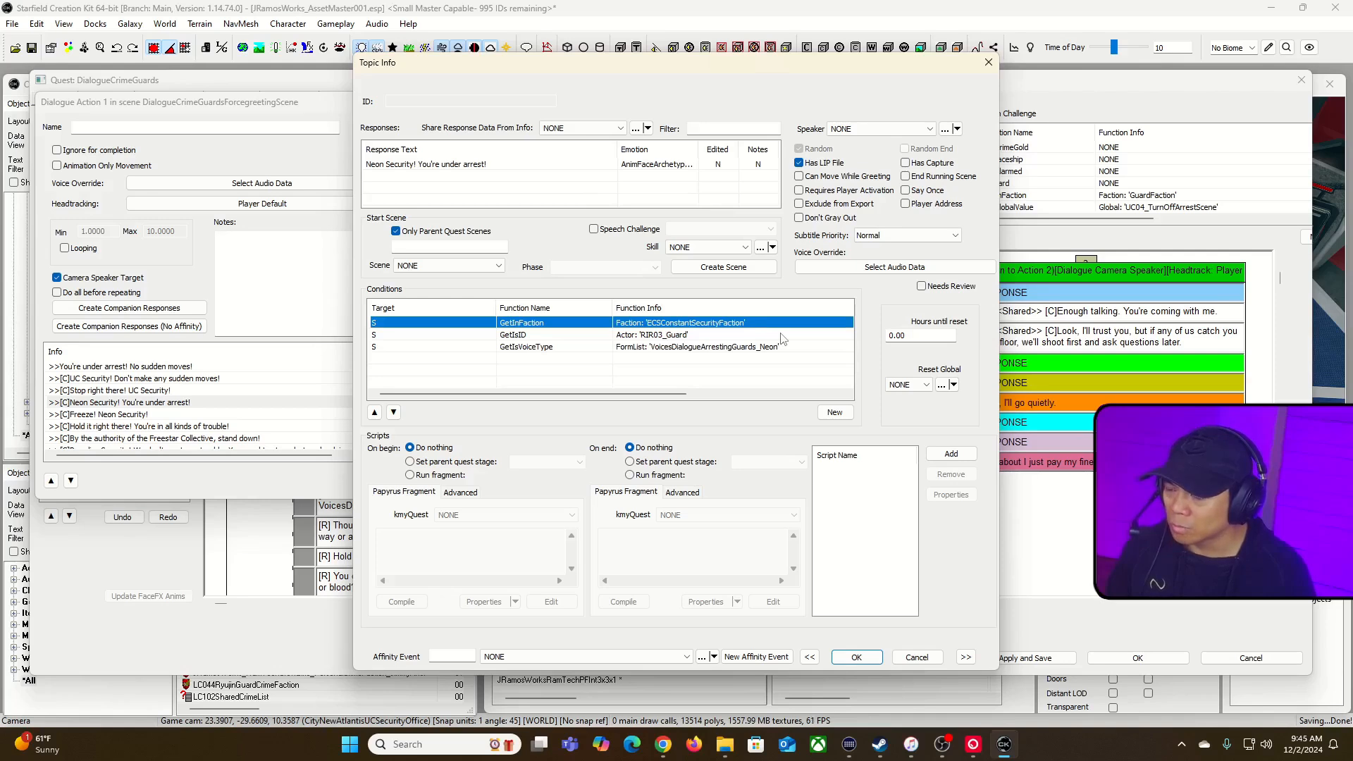
pyautogui.click(768, 348)
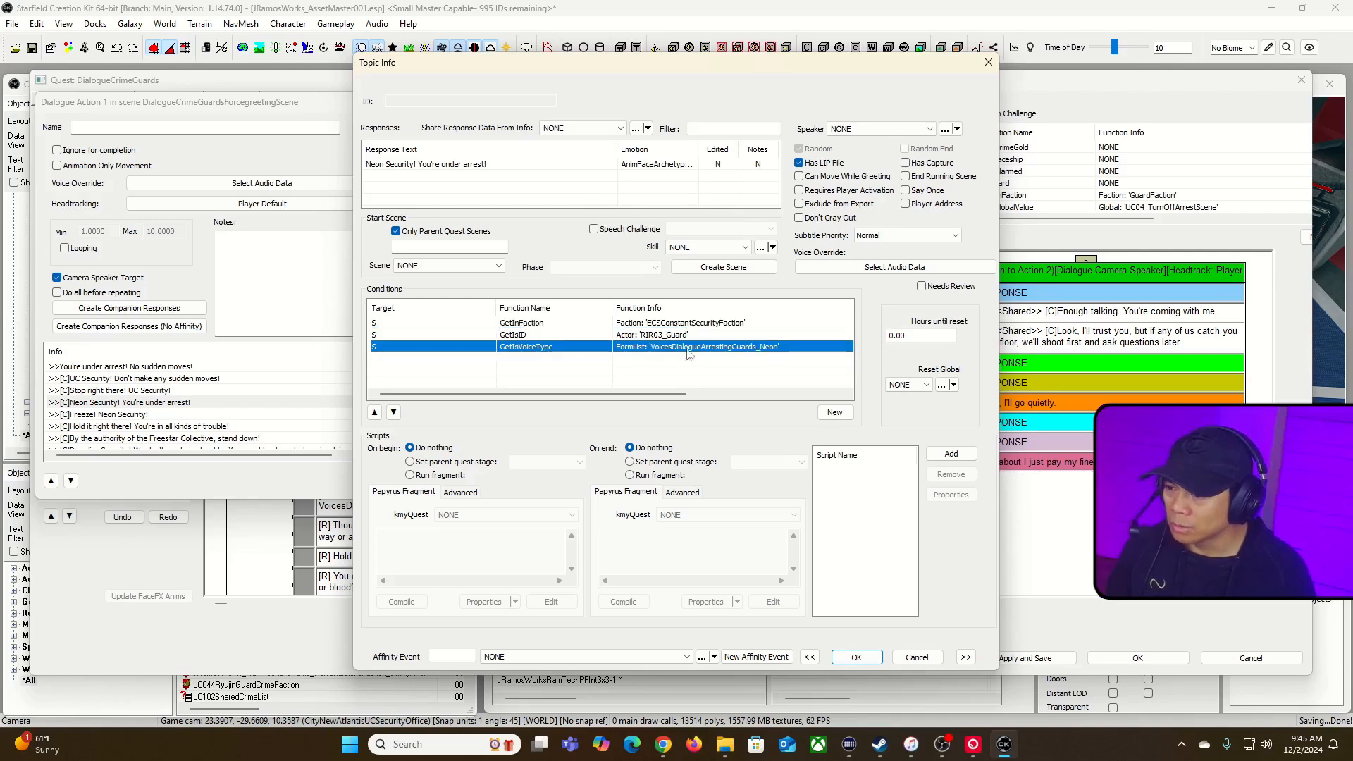
pyautogui.click(657, 336)
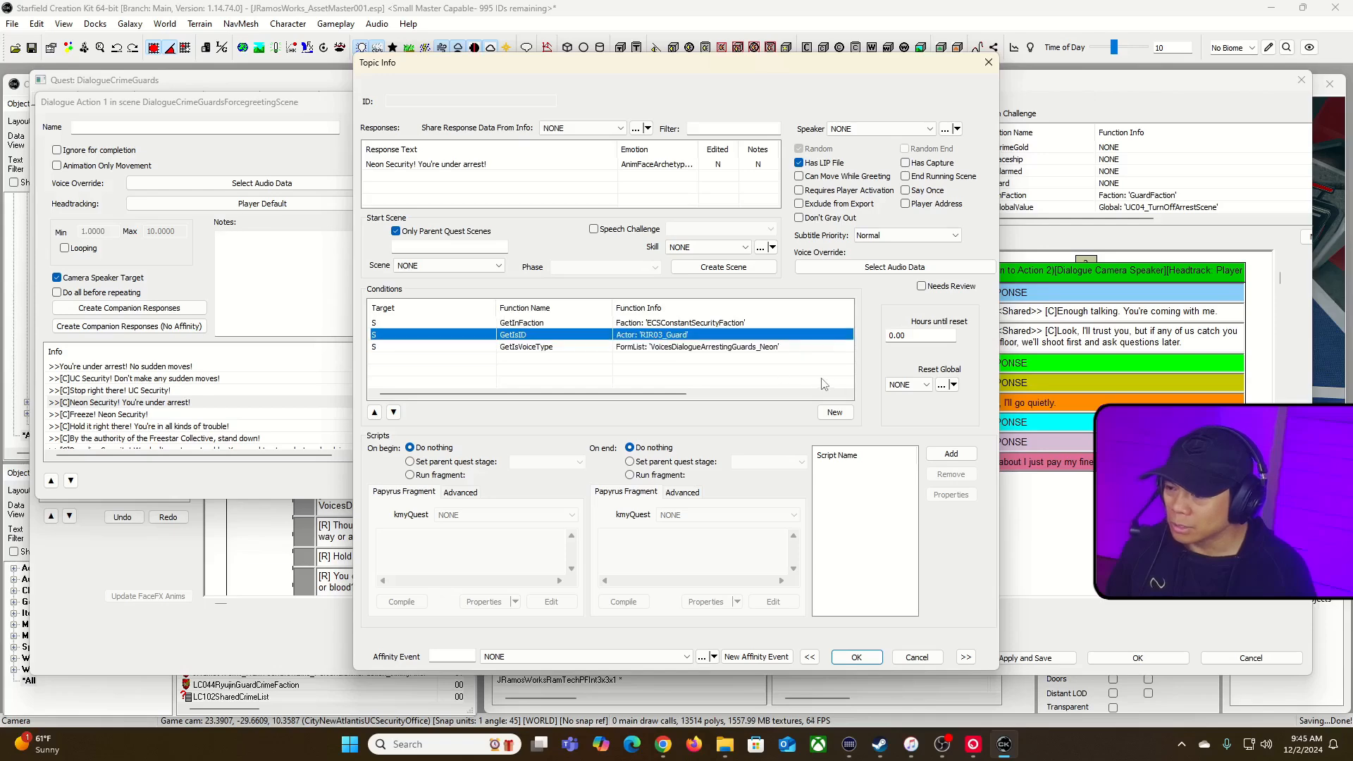
pyautogui.click(909, 661)
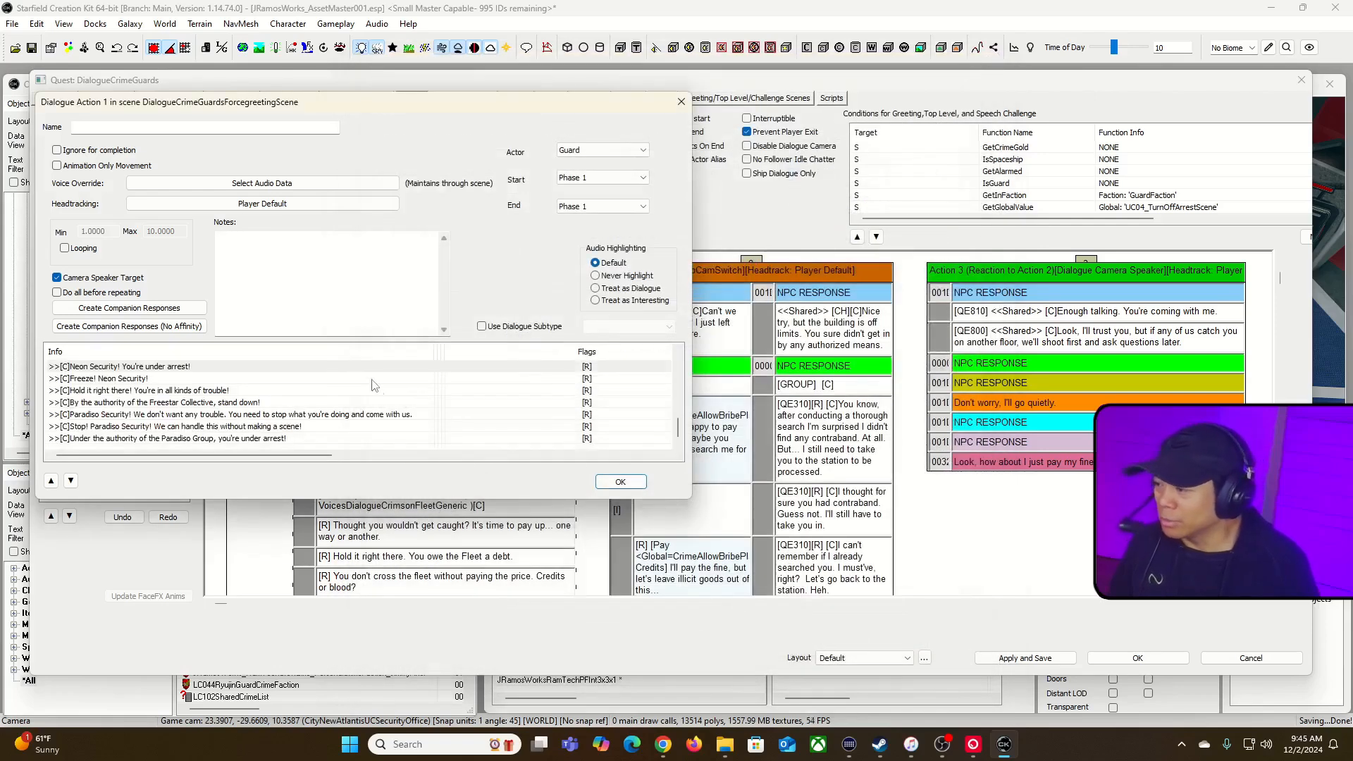
pyautogui.click(681, 101)
# - Display the quest's scripts and check the properties of cf01dialoguecrimeguardsscript, closing them again
pyautogui.click(824, 100)
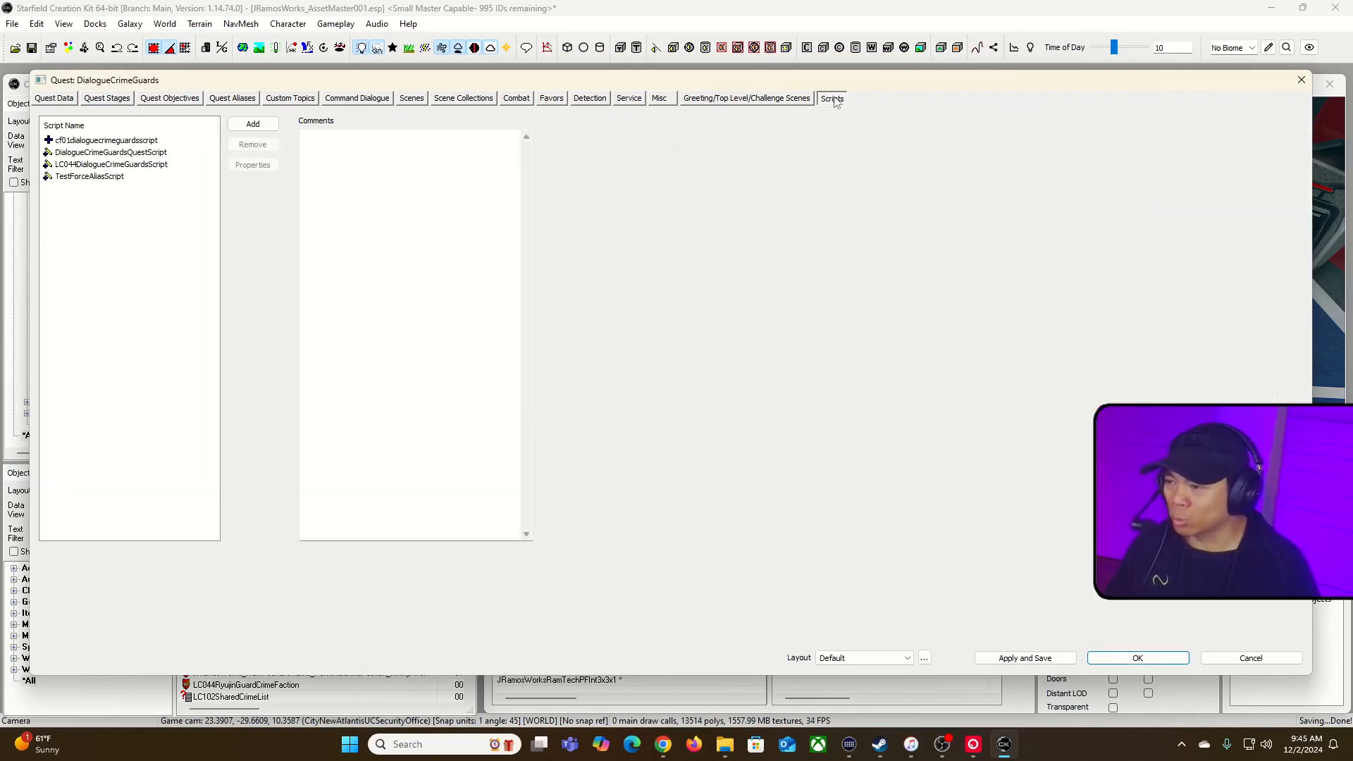
pyautogui.click(143, 141)
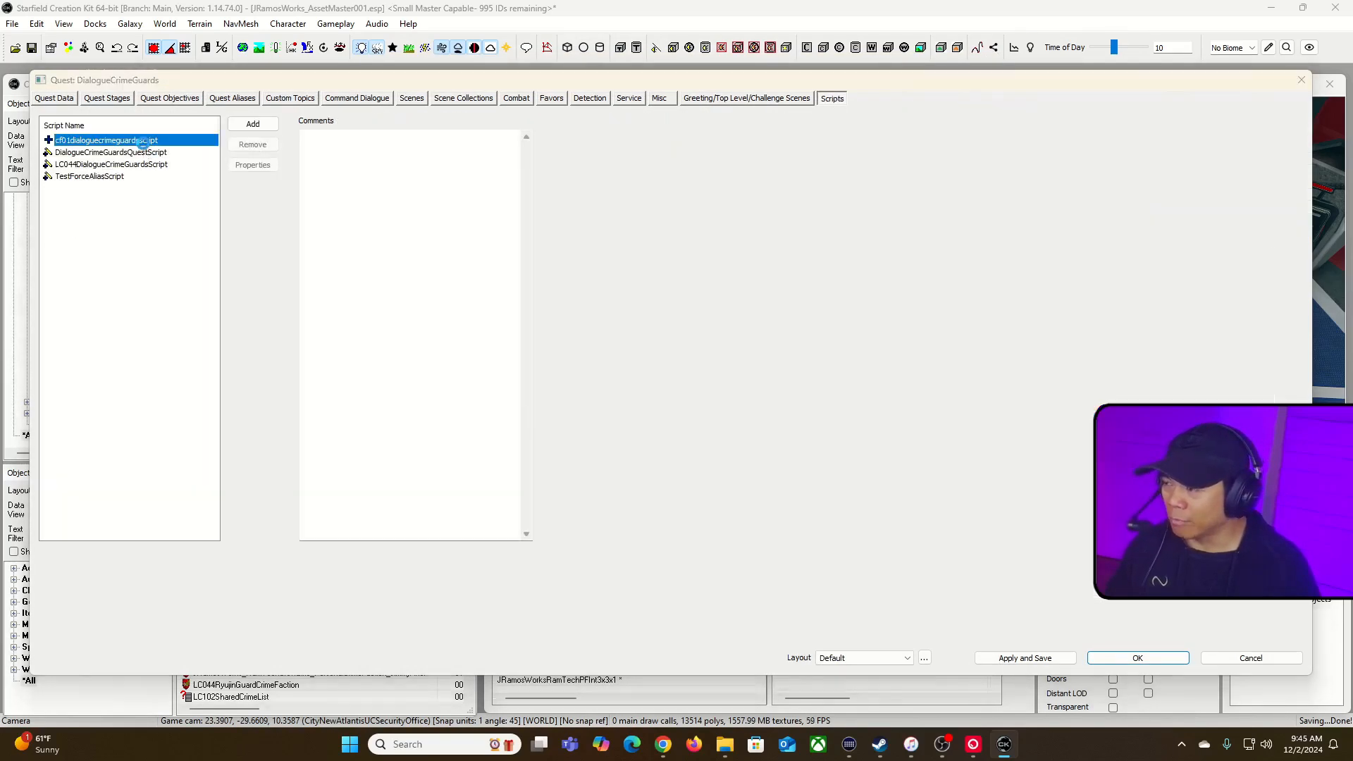
pyautogui.doubleClick(143, 141)
pyautogui.click(1250, 151)
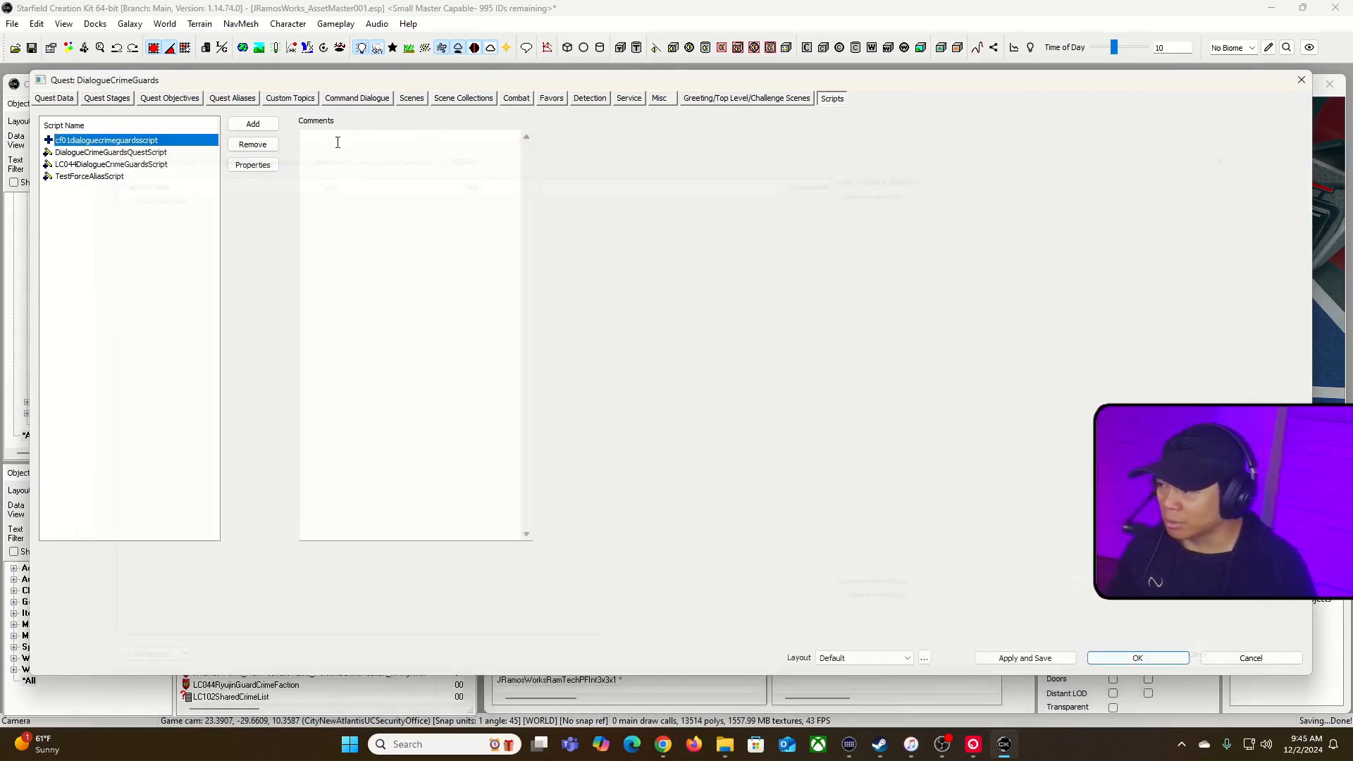
# - Open the properties of DialogueCrimeGuardsQuestScript and widen the crimeFaction column of the CrimeFactions array to read its entries
pyautogui.click(155, 153)
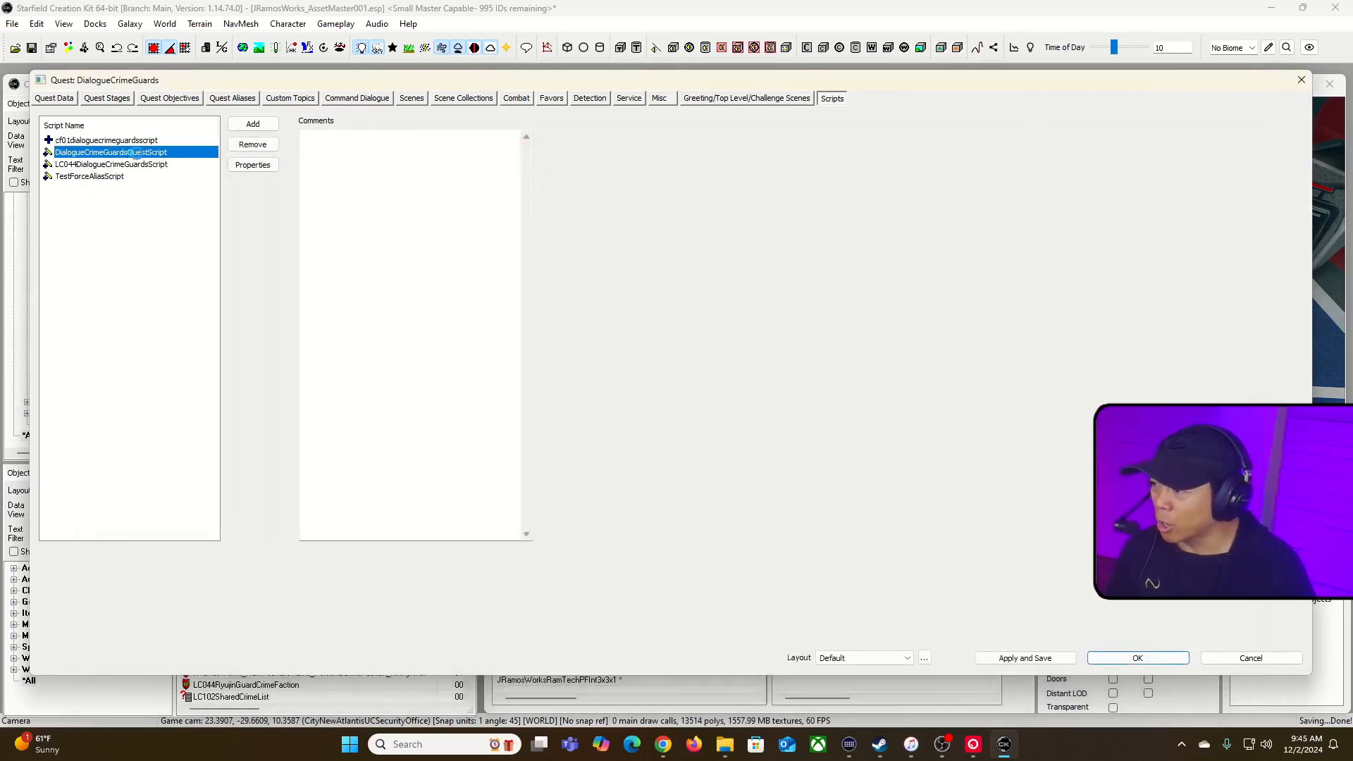
pyautogui.doubleClick(135, 153)
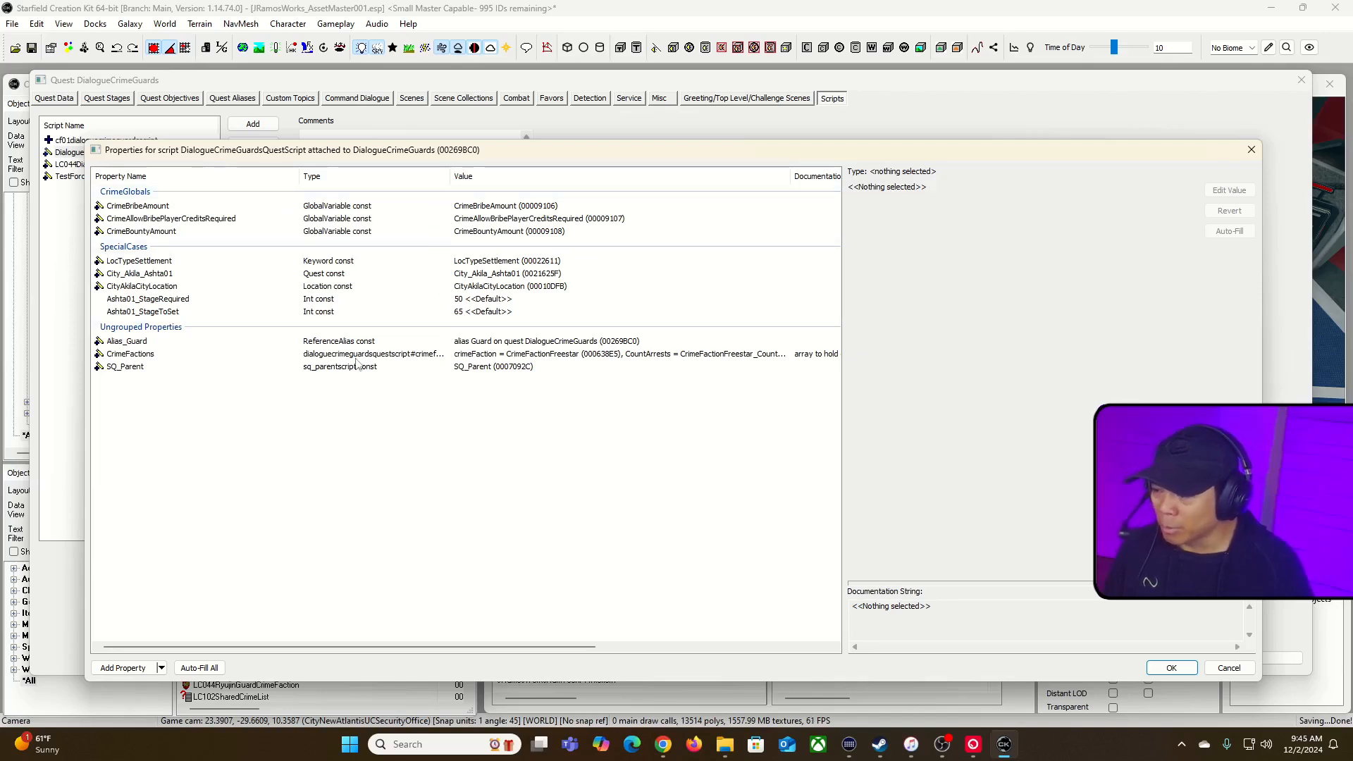
pyautogui.click(406, 354)
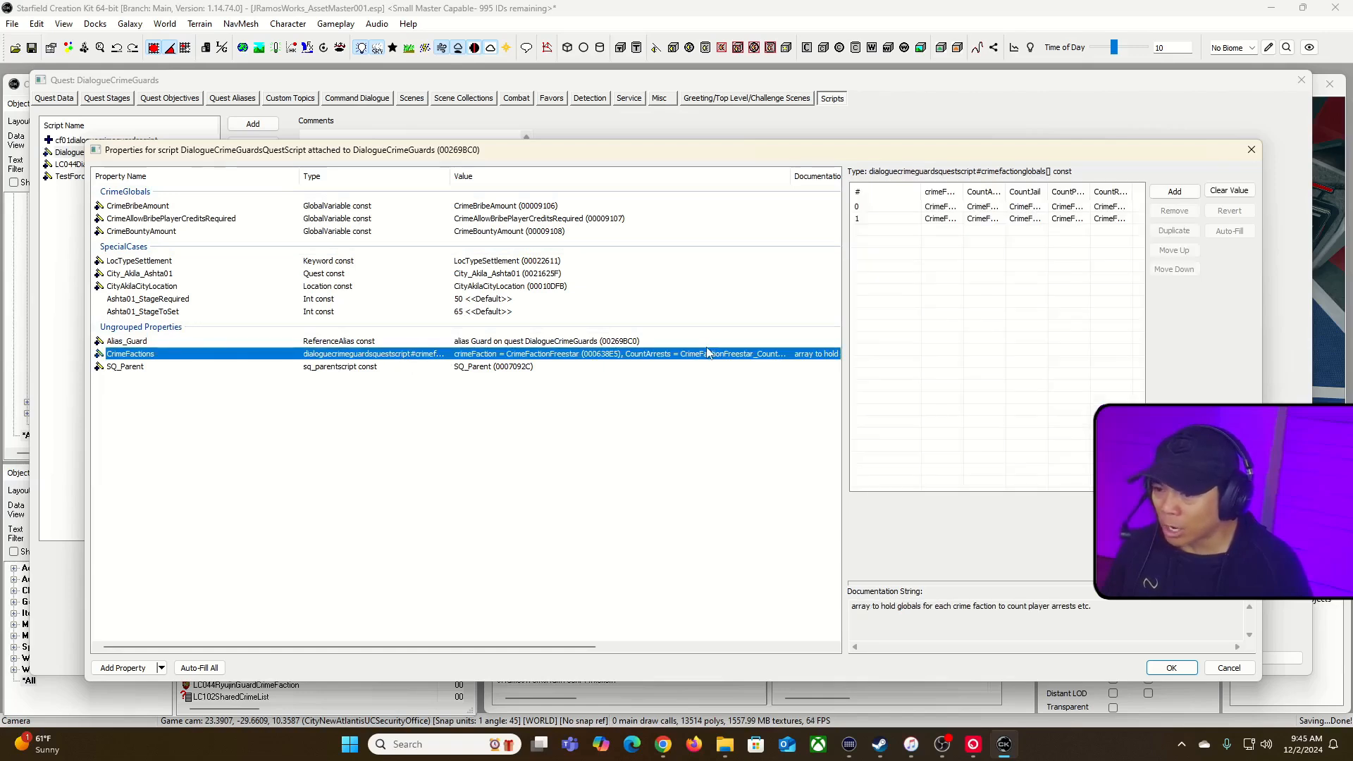
pyautogui.moveTo(962, 191); pyautogui.dragTo(1089, 191)
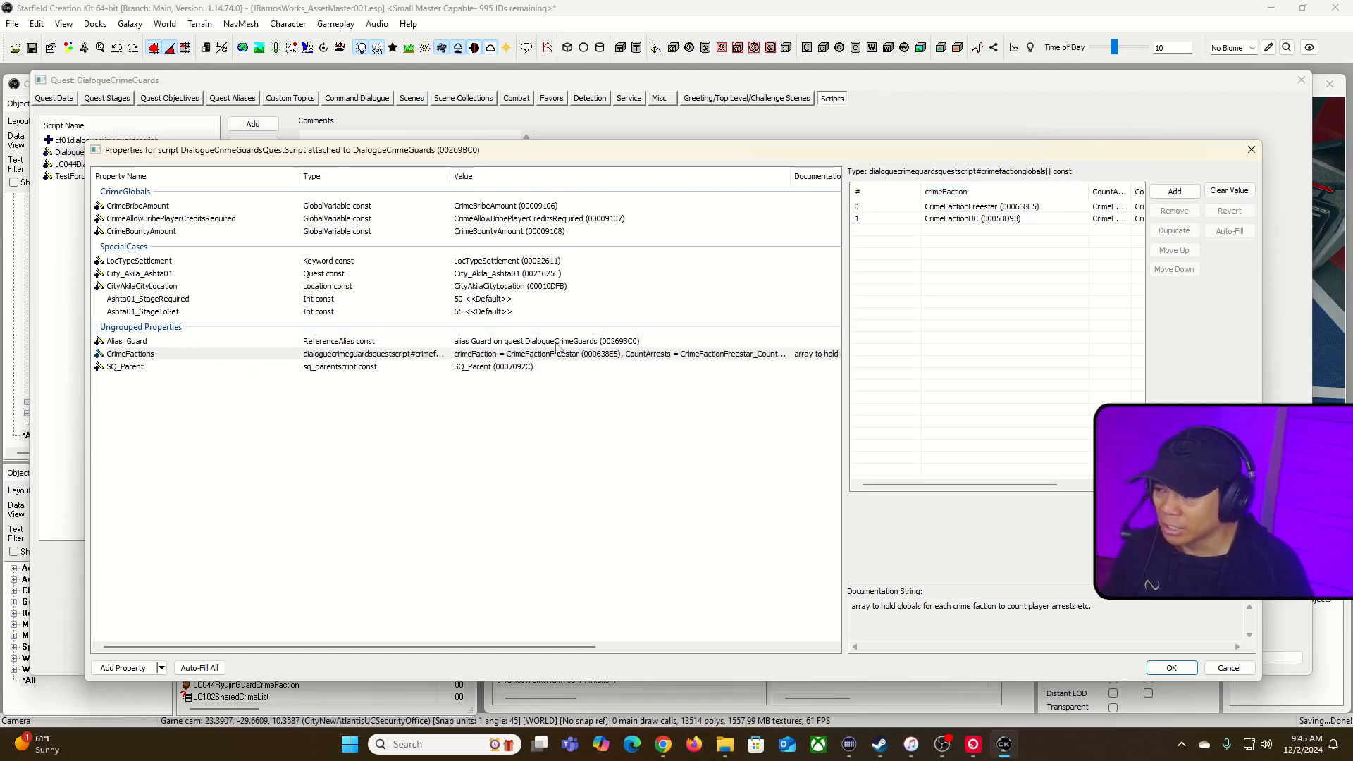
# - Examine the script's ungrouped and SpecialCases properties, including the Akila City quest, location and Ashta01 stages, plus CrimeBribeAmount
pyautogui.click(473, 367)
pyautogui.click(488, 355)
pyautogui.click(502, 342)
pyautogui.click(477, 310)
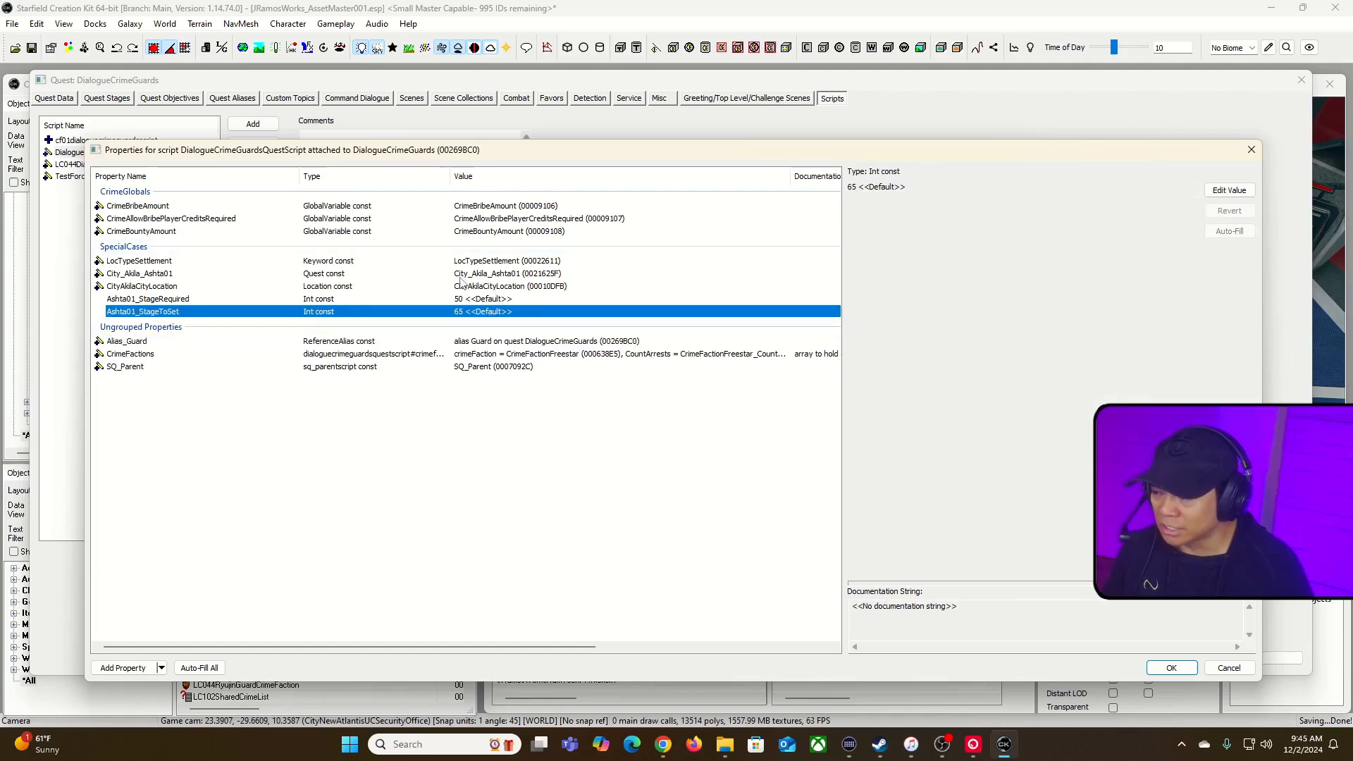
pyautogui.click(496, 276)
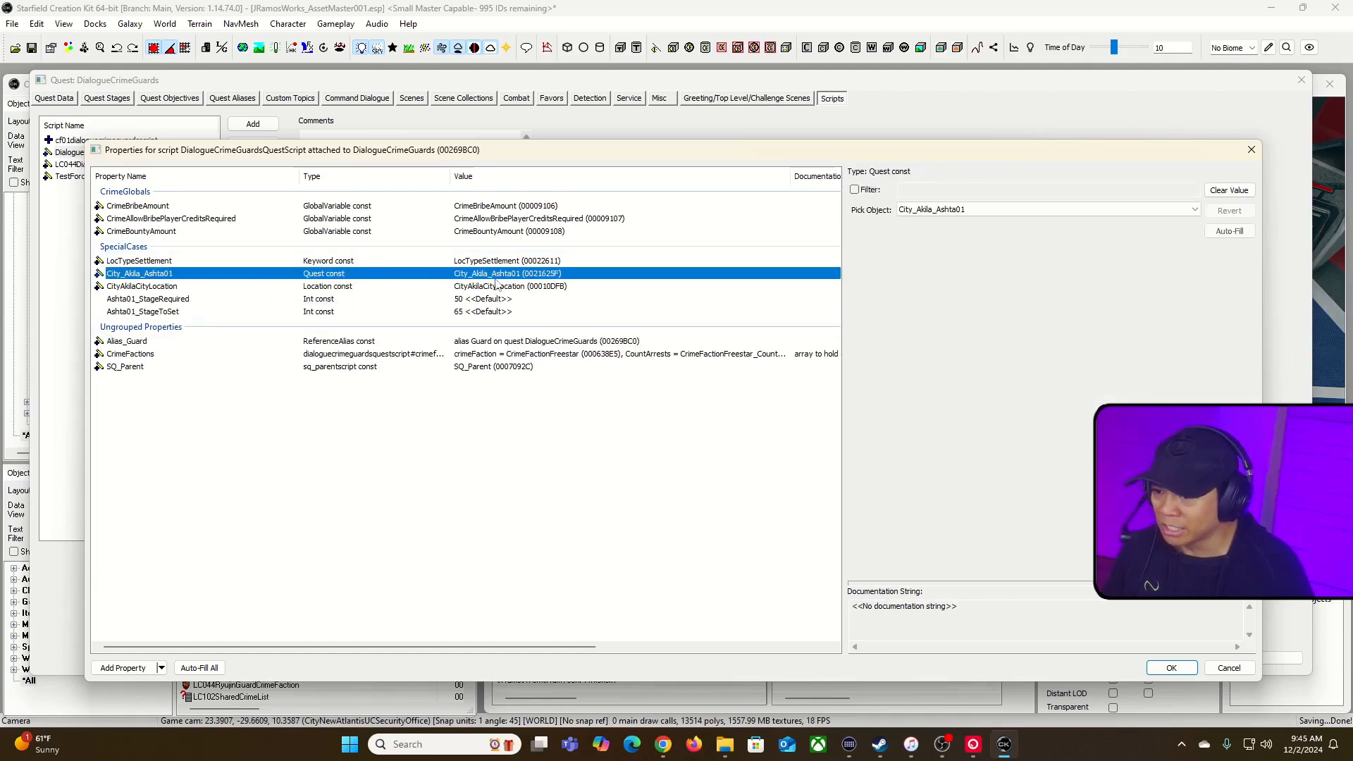
pyautogui.click(527, 263)
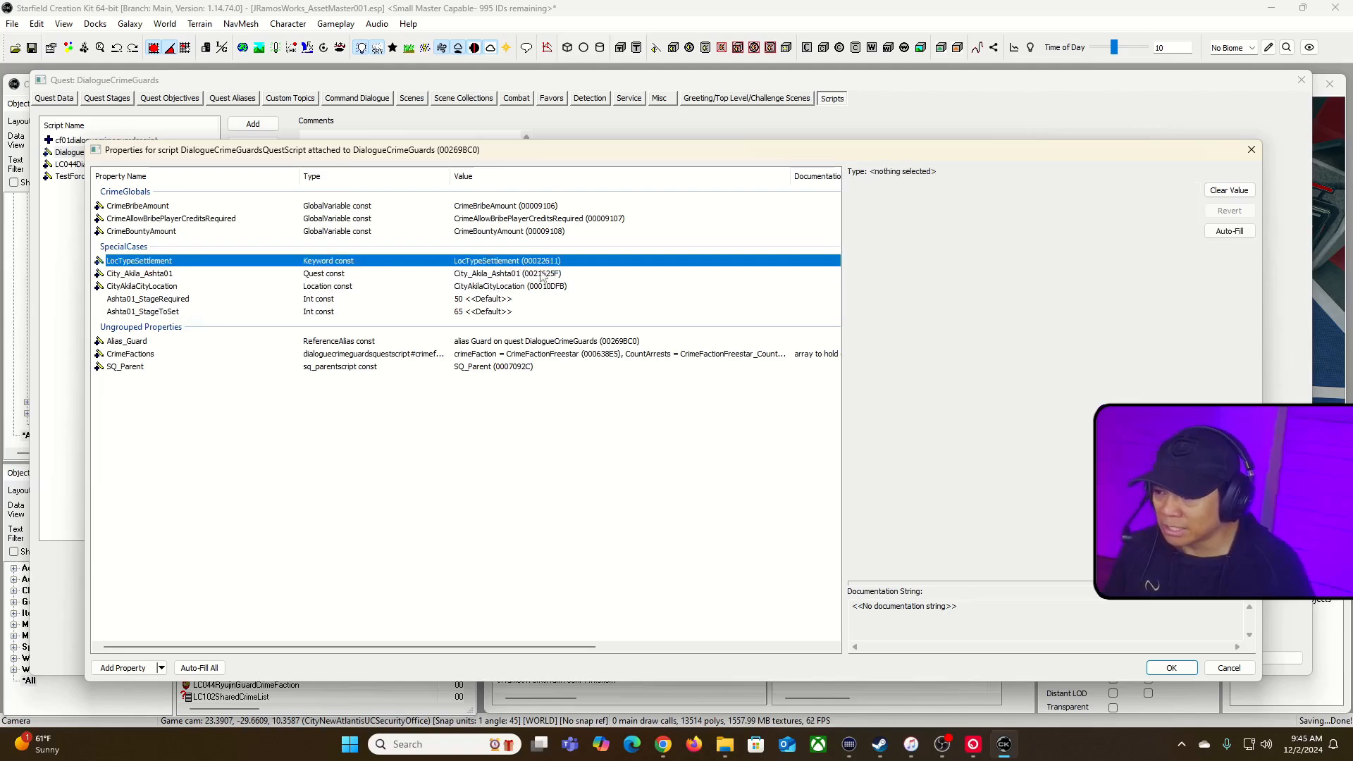
pyautogui.click(497, 287)
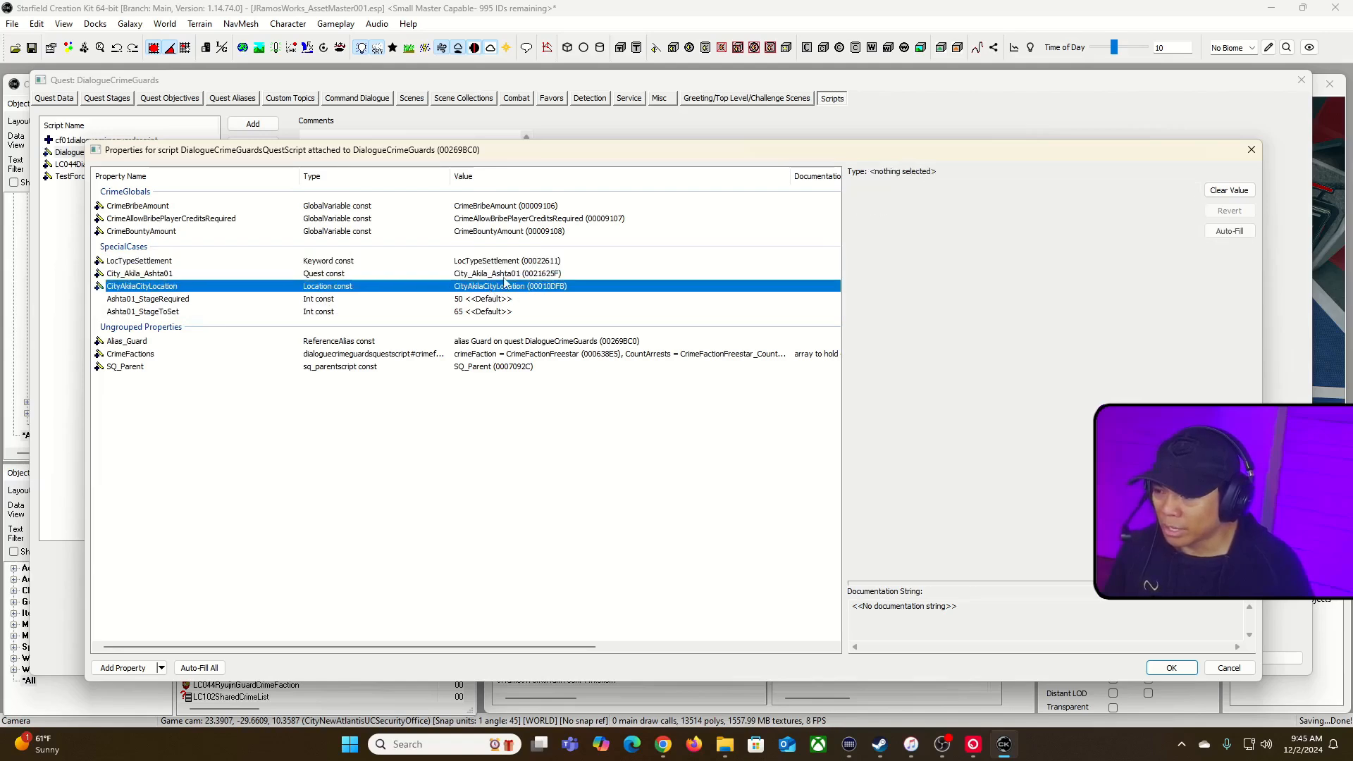
pyautogui.click(527, 263)
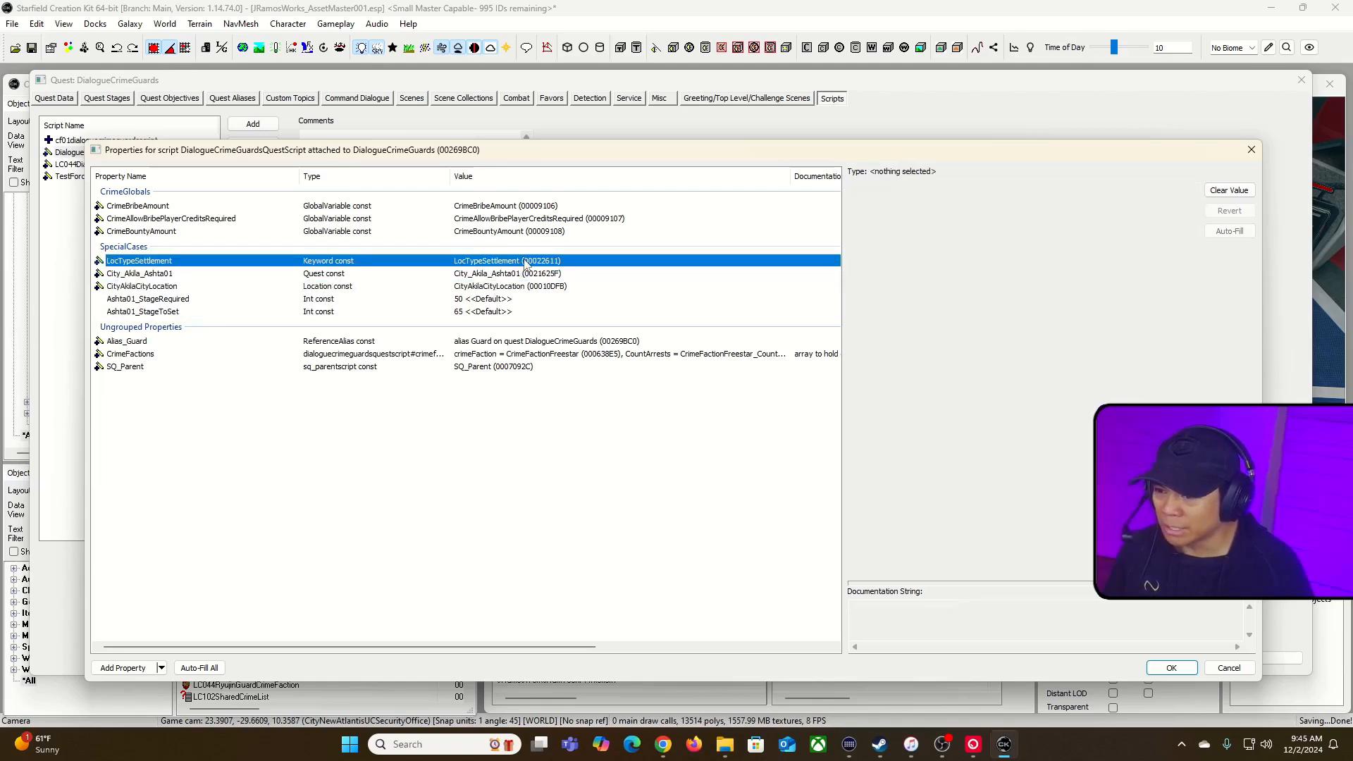
pyautogui.click(493, 289)
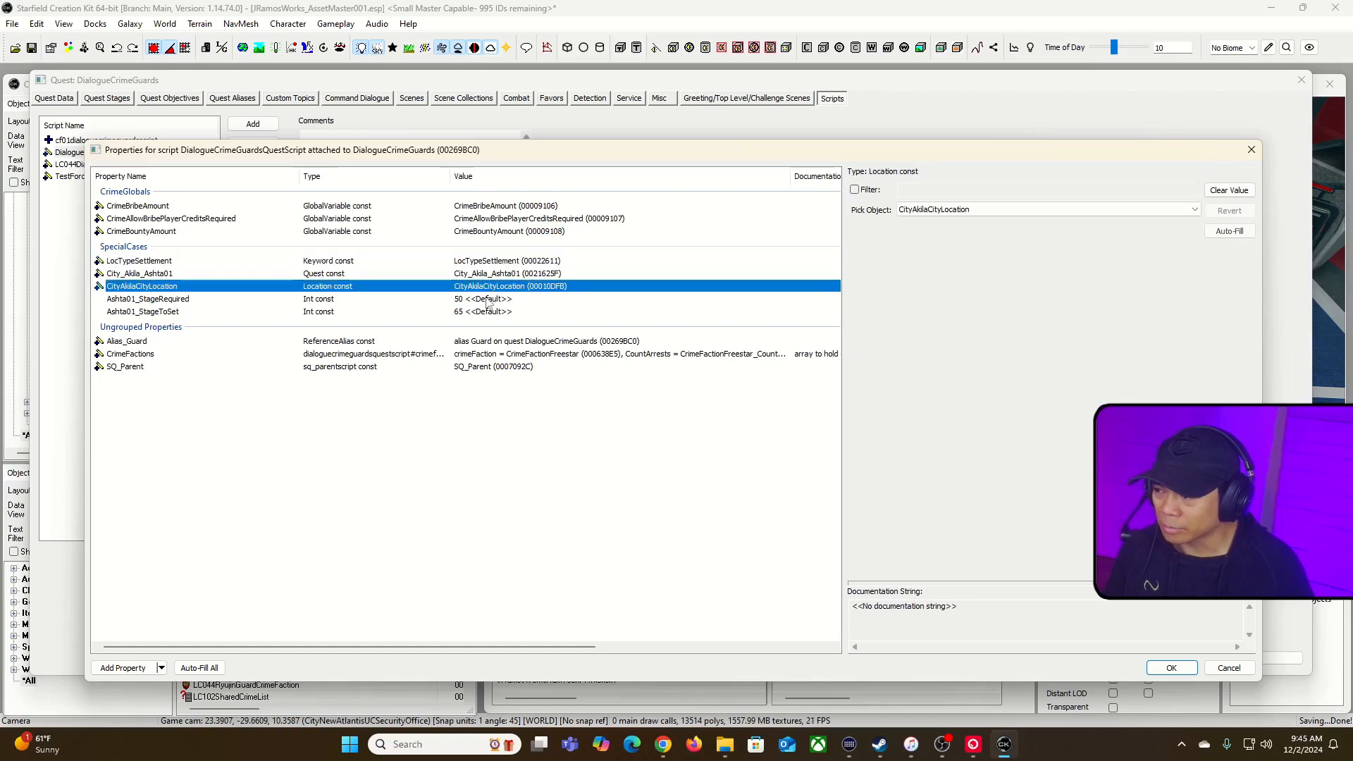
pyautogui.click(487, 300)
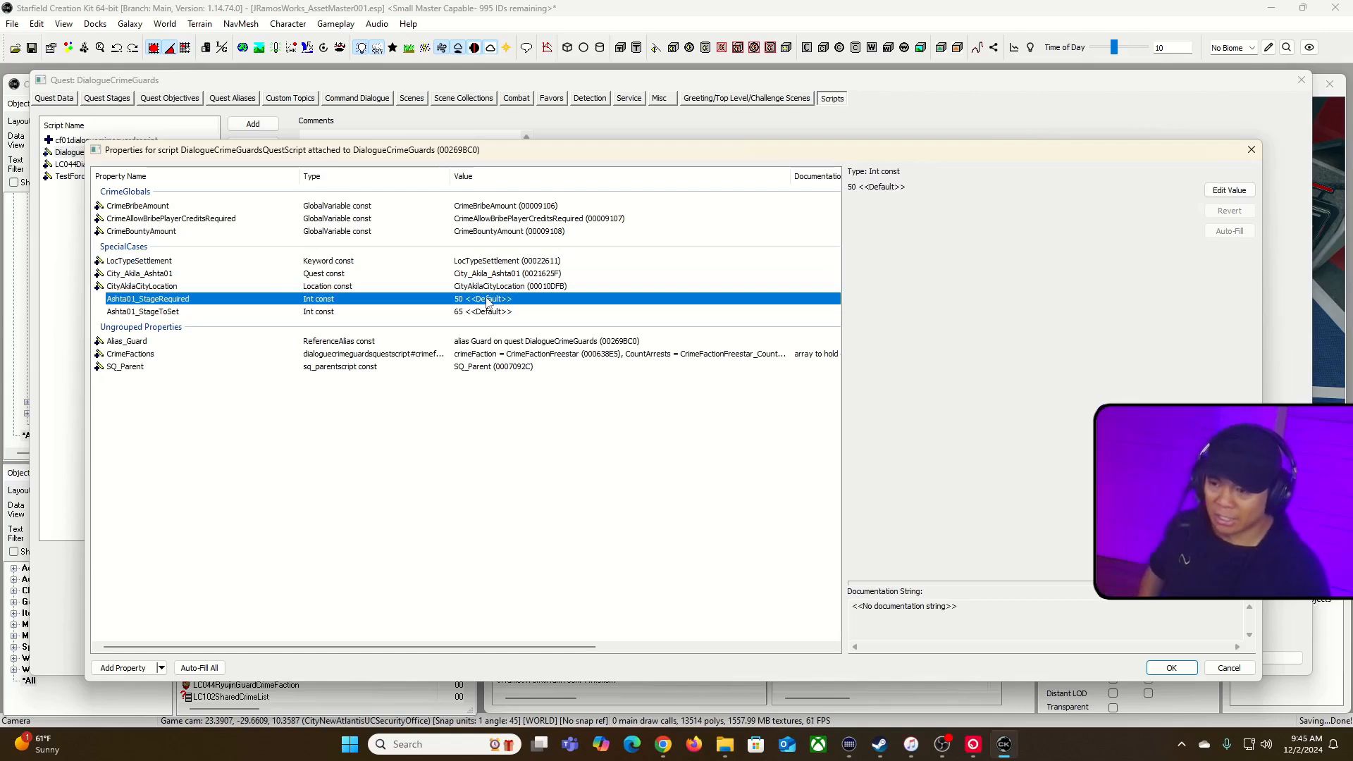
pyautogui.click(445, 312)
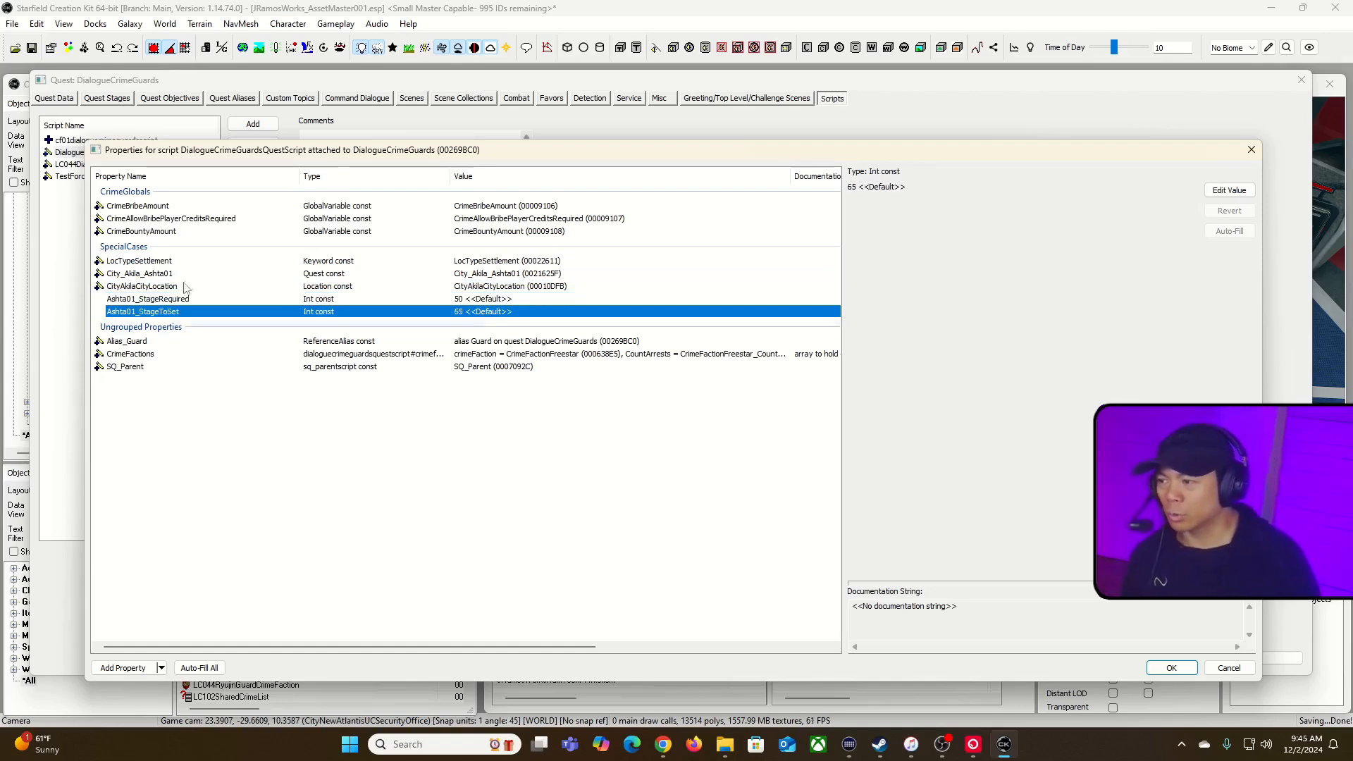
pyautogui.click(163, 209)
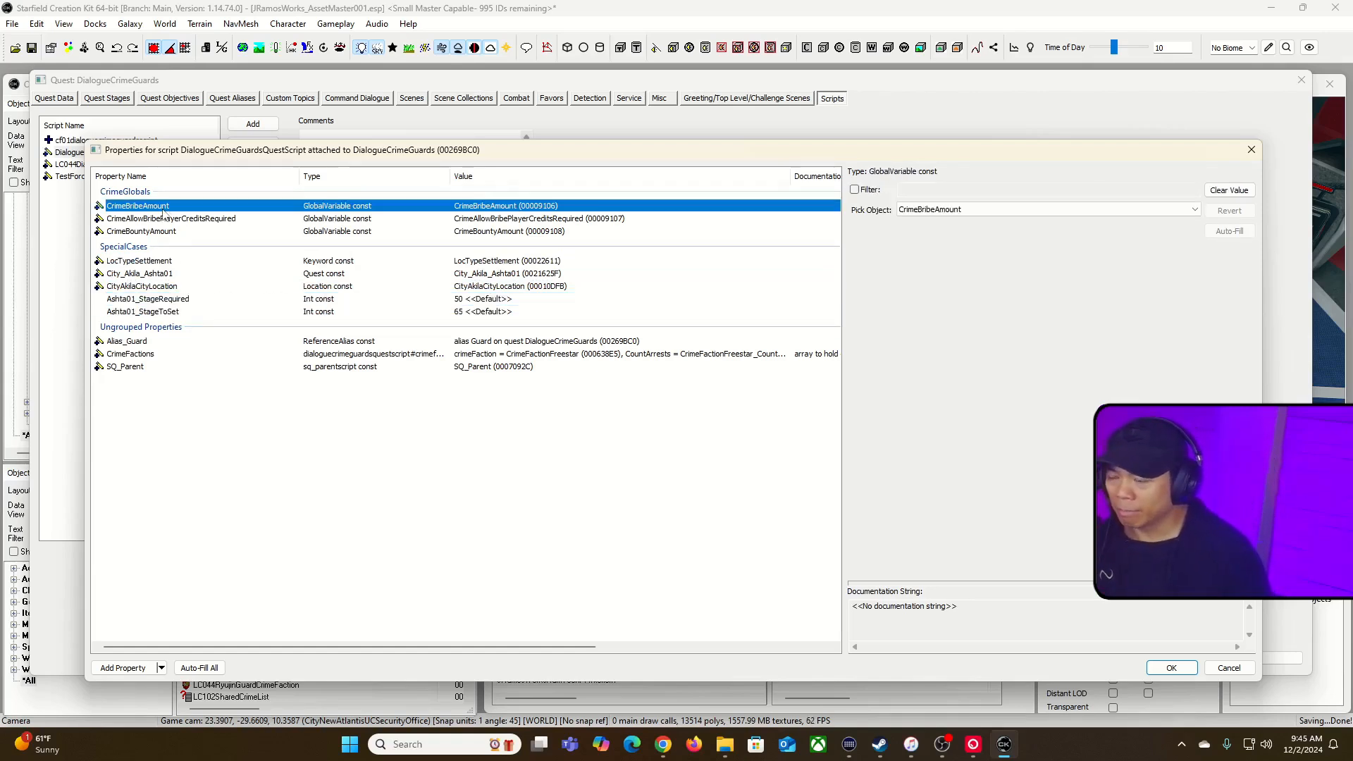
pyautogui.click(423, 298)
pyautogui.click(470, 314)
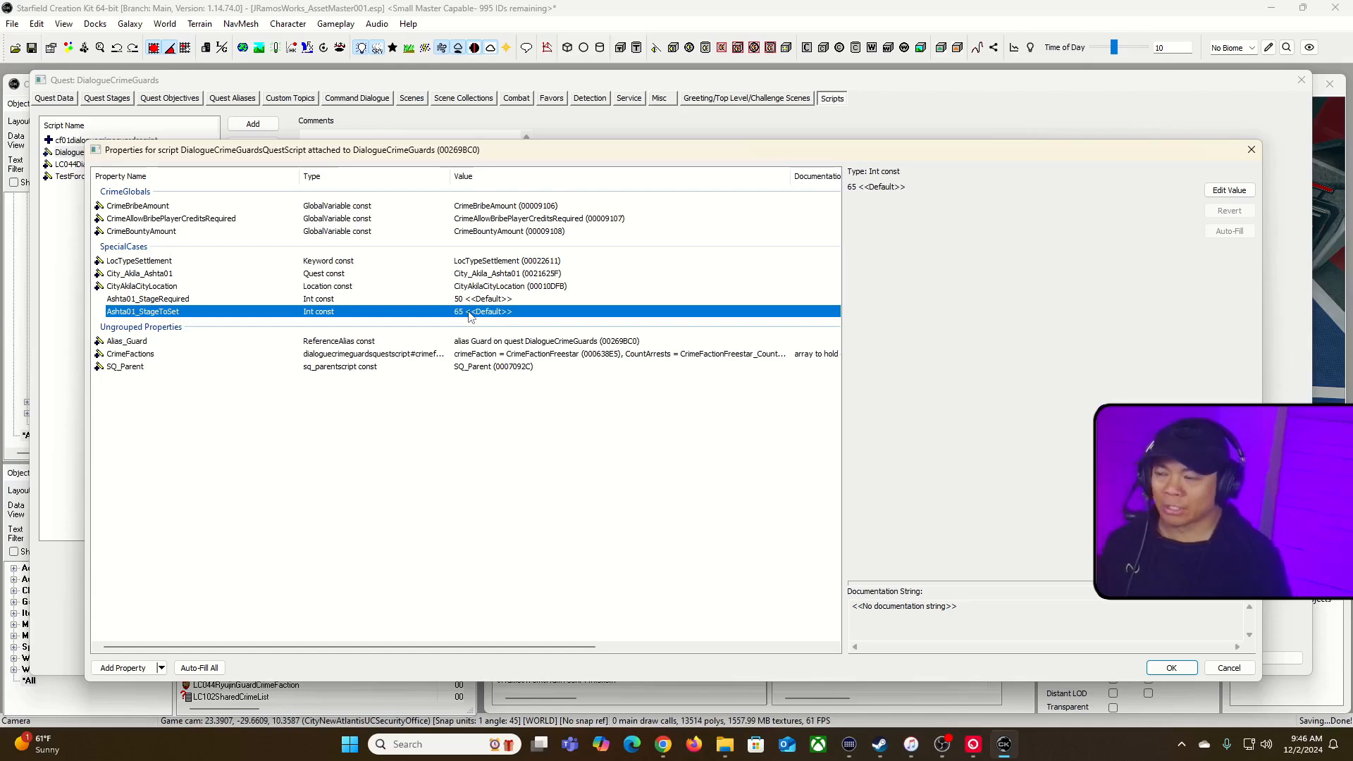
pyautogui.click(483, 302)
pyautogui.click(484, 313)
pyautogui.click(486, 301)
pyautogui.click(486, 313)
pyautogui.click(487, 302)
pyautogui.click(485, 314)
pyautogui.click(485, 302)
pyautogui.click(484, 313)
pyautogui.click(484, 302)
pyautogui.click(483, 314)
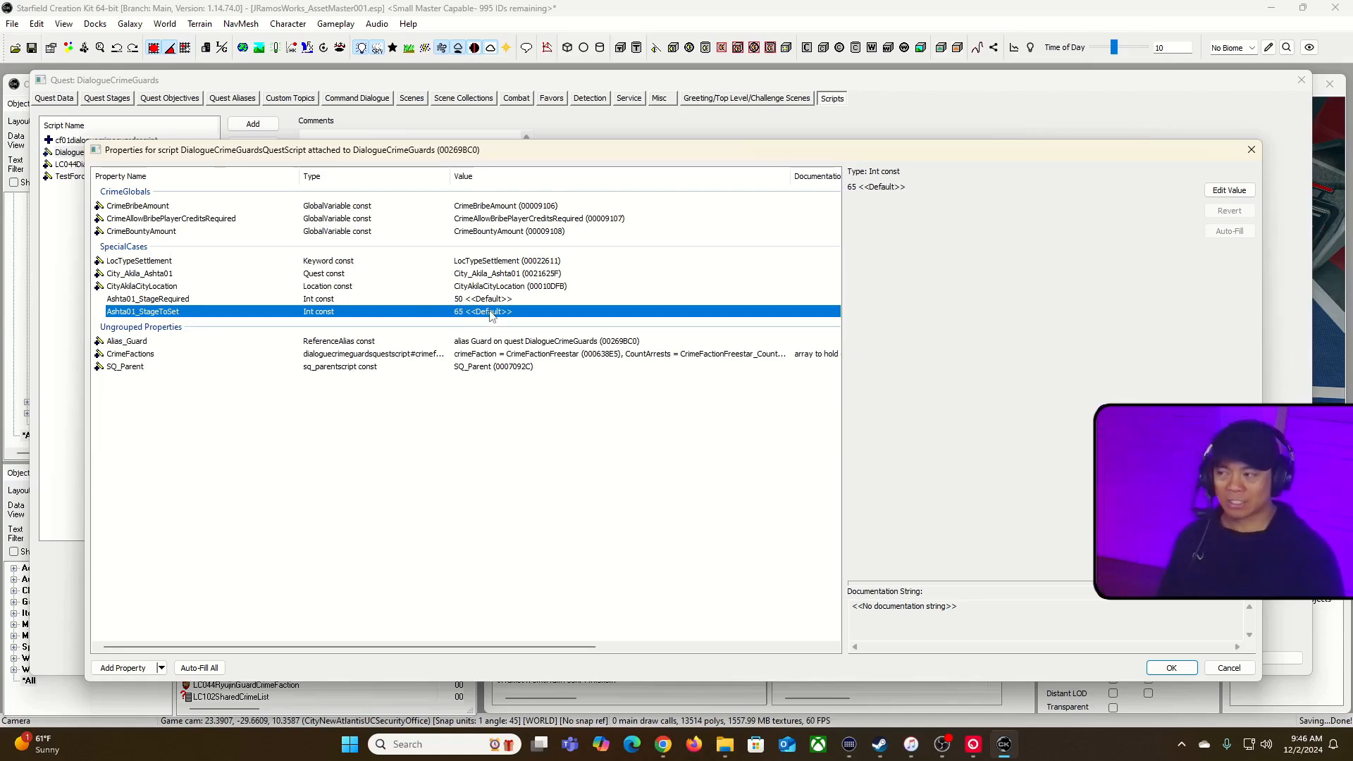
# - Check the object assigned to CrimeBribeAmount, and close the script properties and the DialogueCrimeGuards quest without saving
pyautogui.click(199, 207)
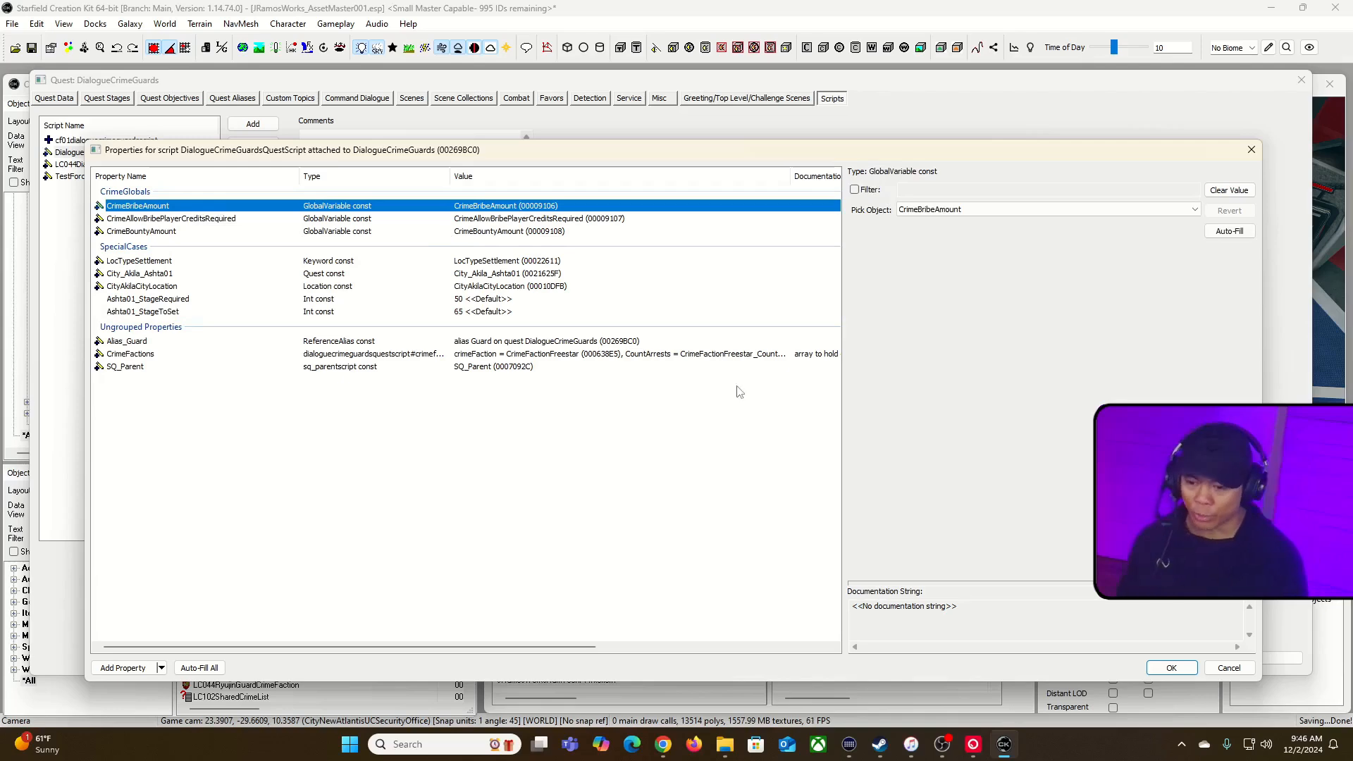
pyautogui.click(1229, 669)
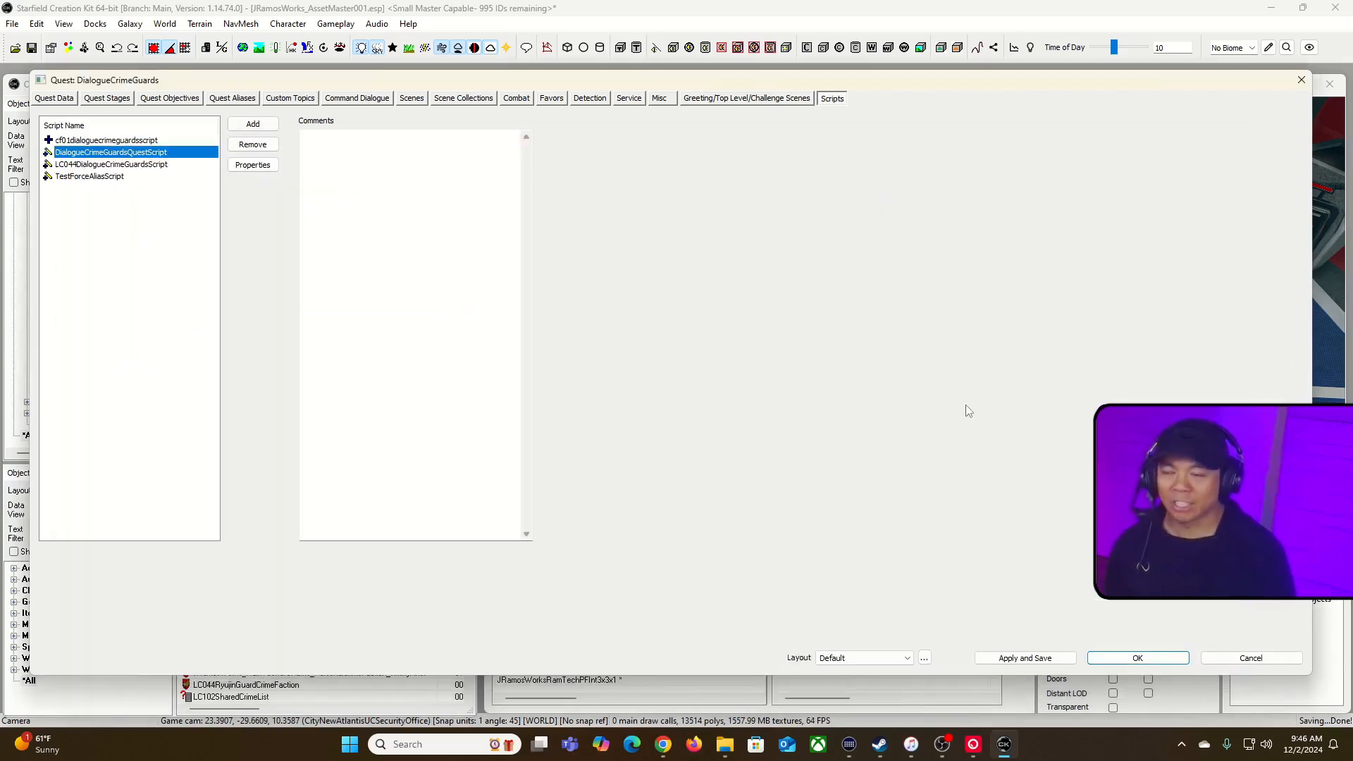
pyautogui.click(1213, 660)
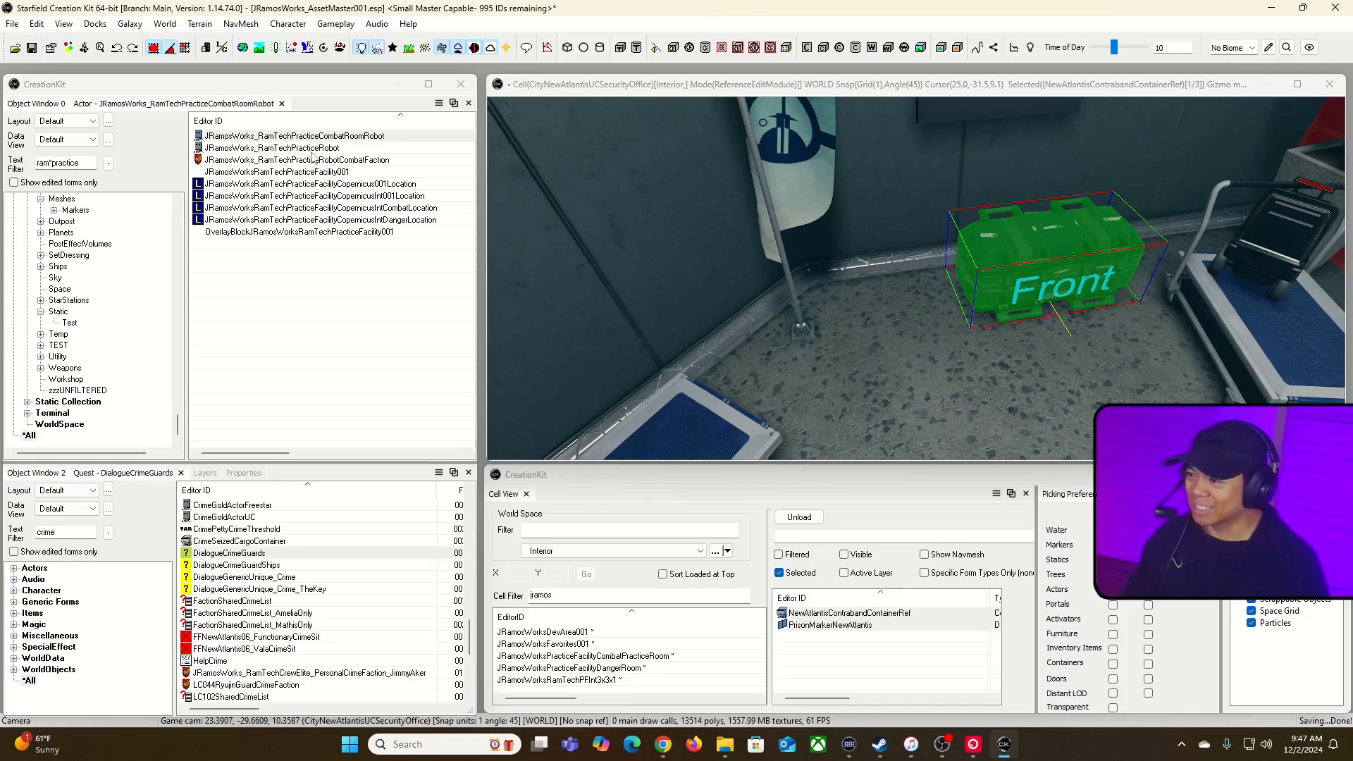
# - Open the JRamosWorks_RamTechPracticeCombatRoomRobot actor and look through its affinity events and keywords to its AI data
pyautogui.doubleClick(341, 138)
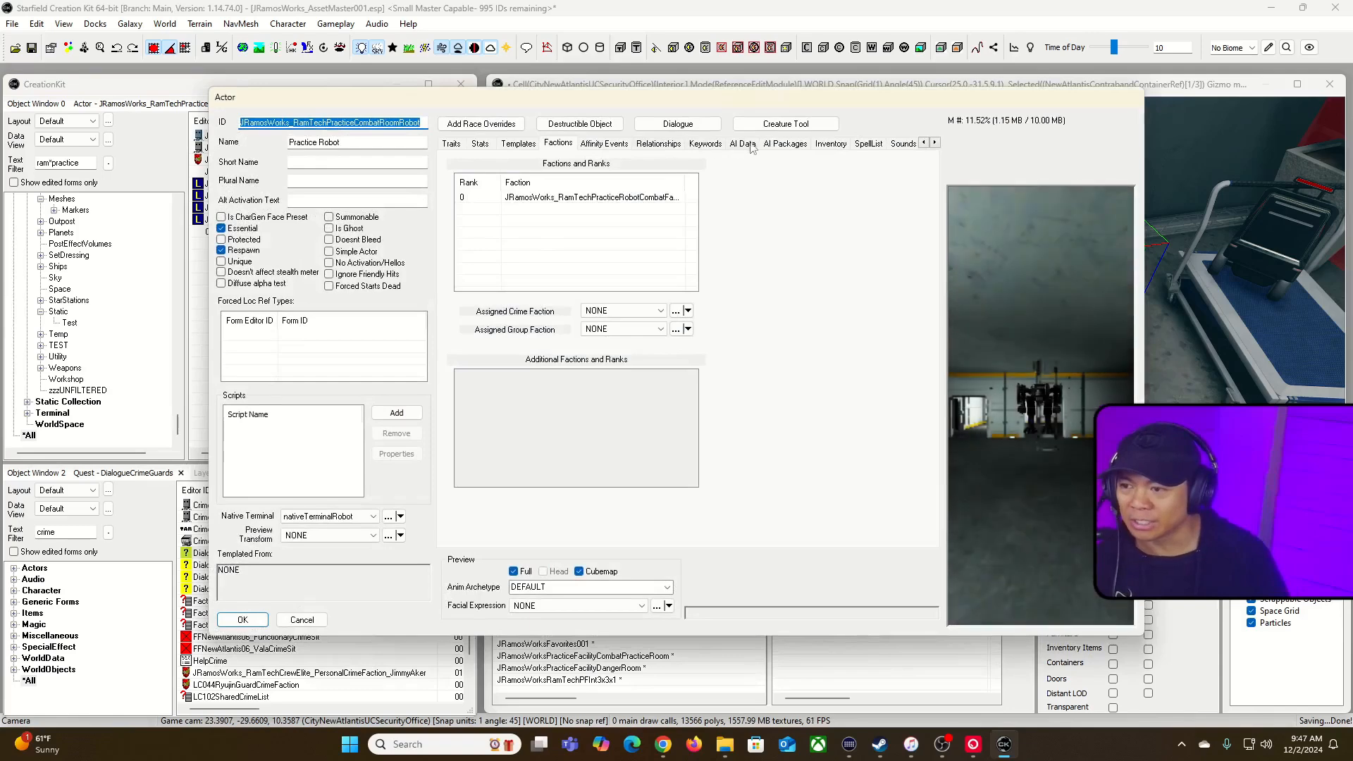
pyautogui.click(714, 146)
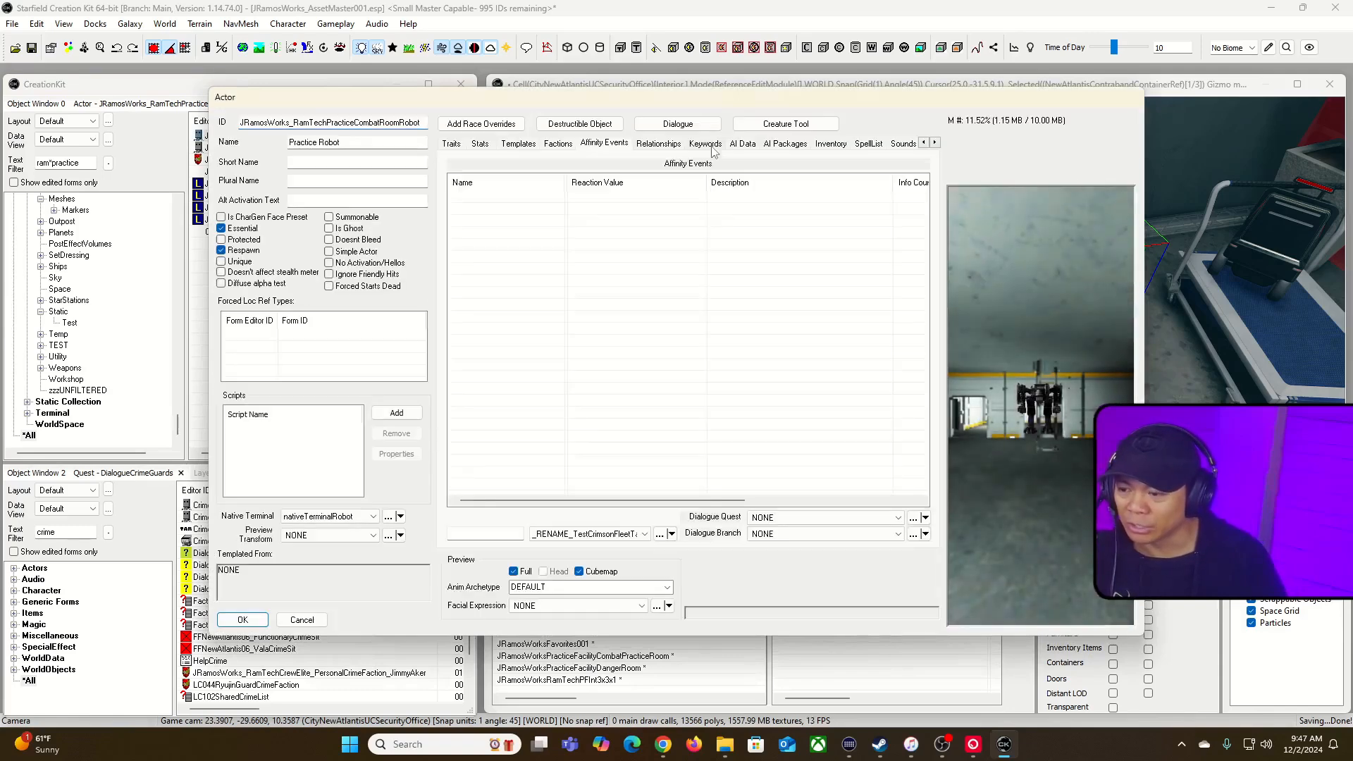
pyautogui.click(705, 143)
pyautogui.click(742, 144)
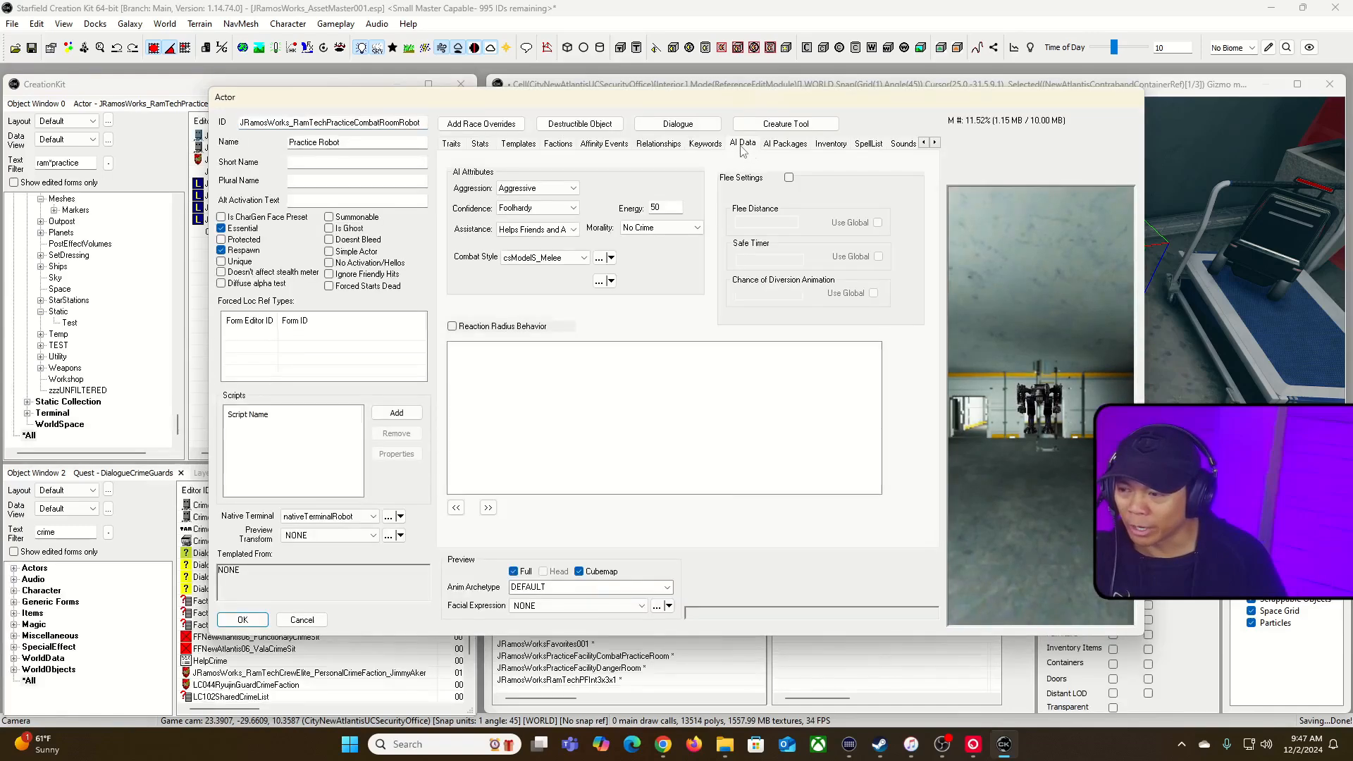
# - Enable Reaction Radius Behavior for the practice robot and start a new reaction entry
pyautogui.click(452, 326)
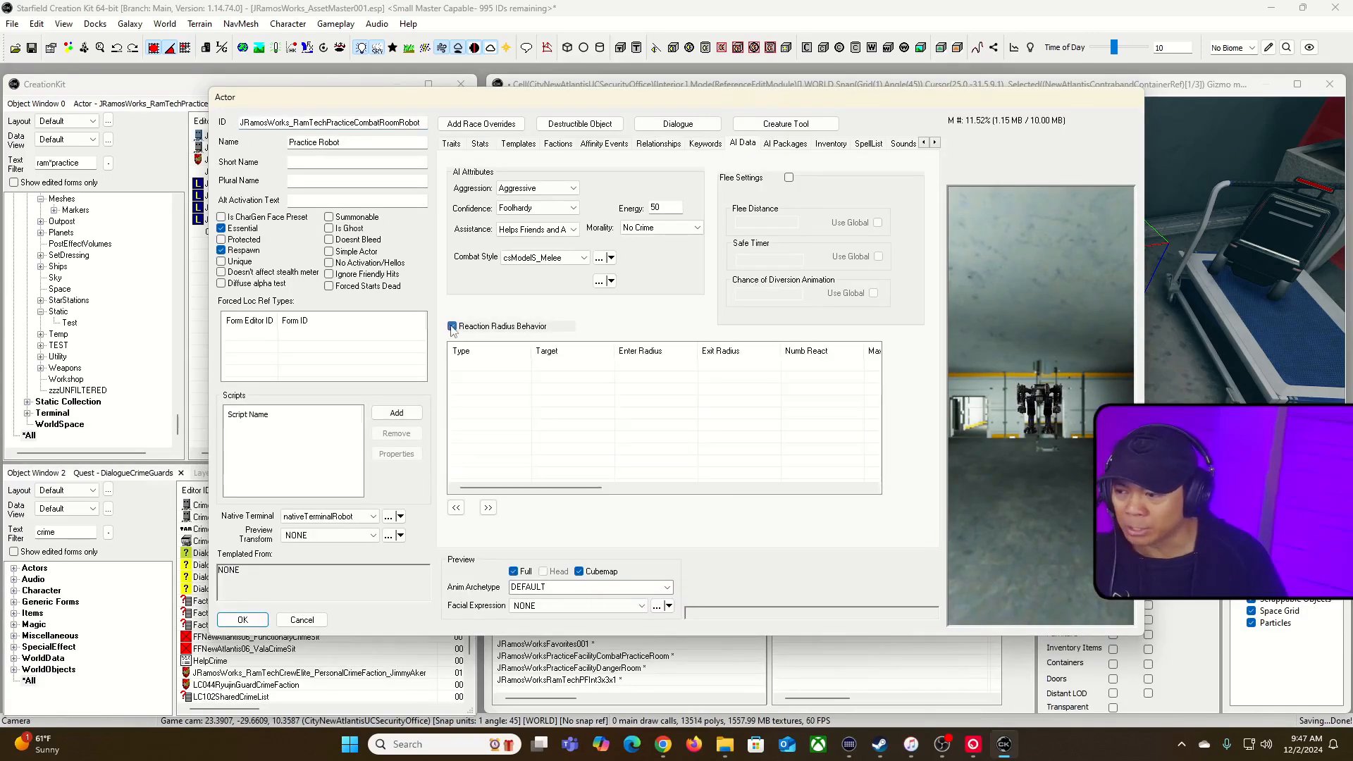
pyautogui.rightClick(493, 365)
pyautogui.click(518, 373)
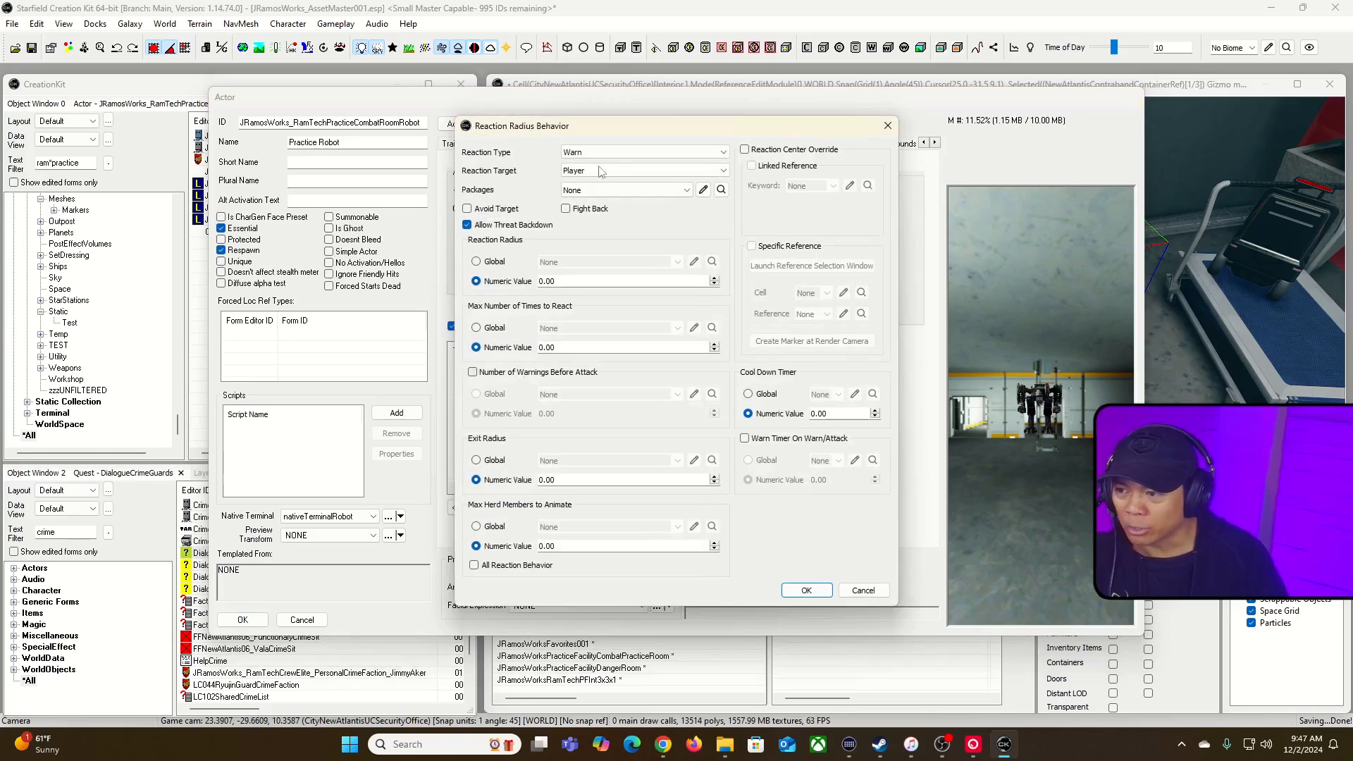
# - Review the reaction types for the new entry, trying Flee and choosing Warn and Alarm
pyautogui.click(663, 153)
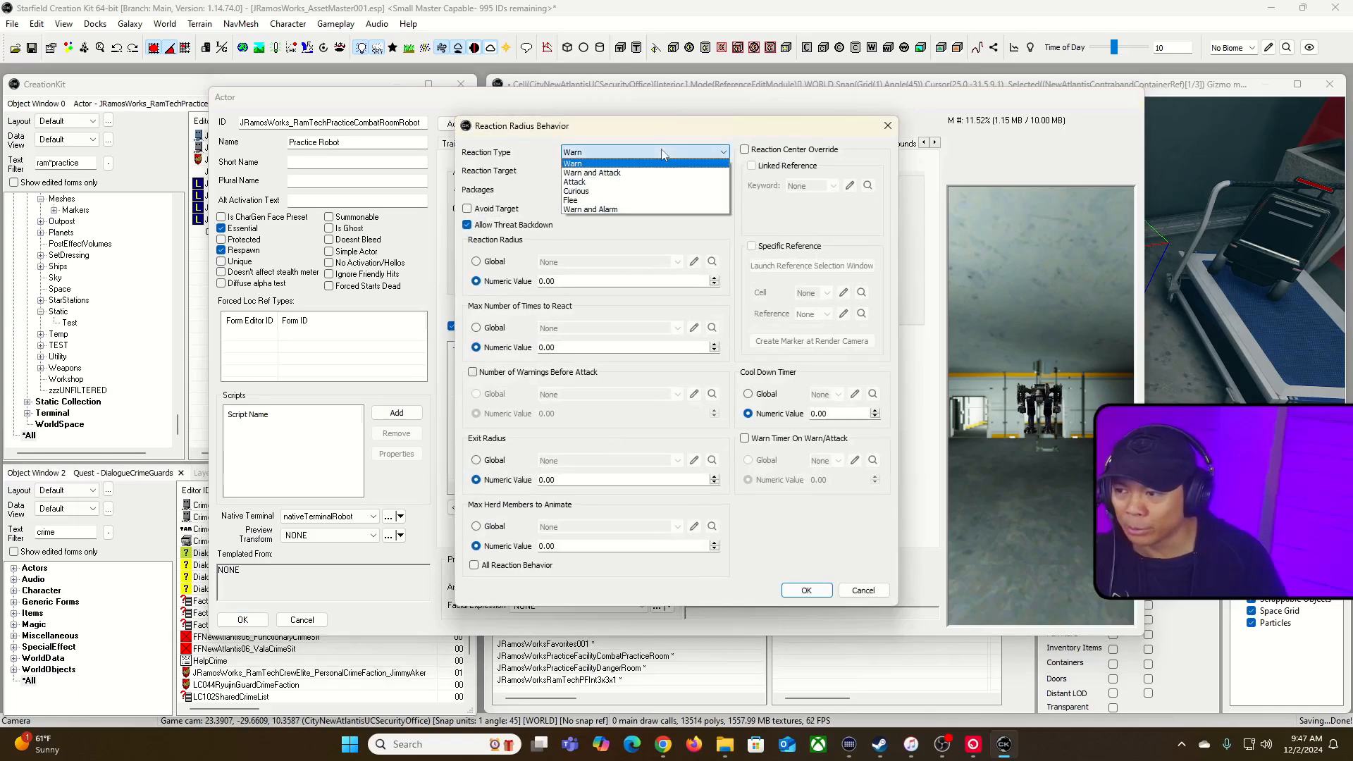
pyautogui.click(665, 202)
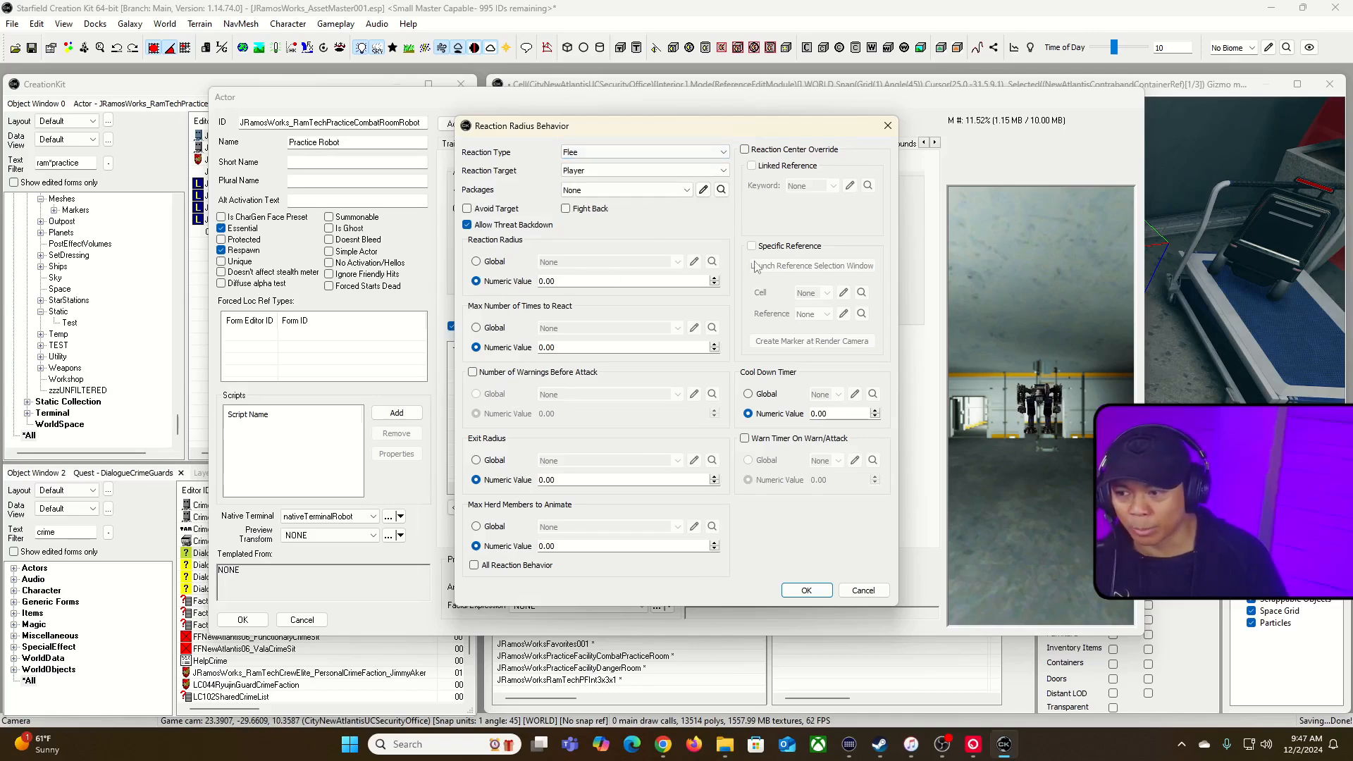
pyautogui.click(610, 156)
pyautogui.click(594, 183)
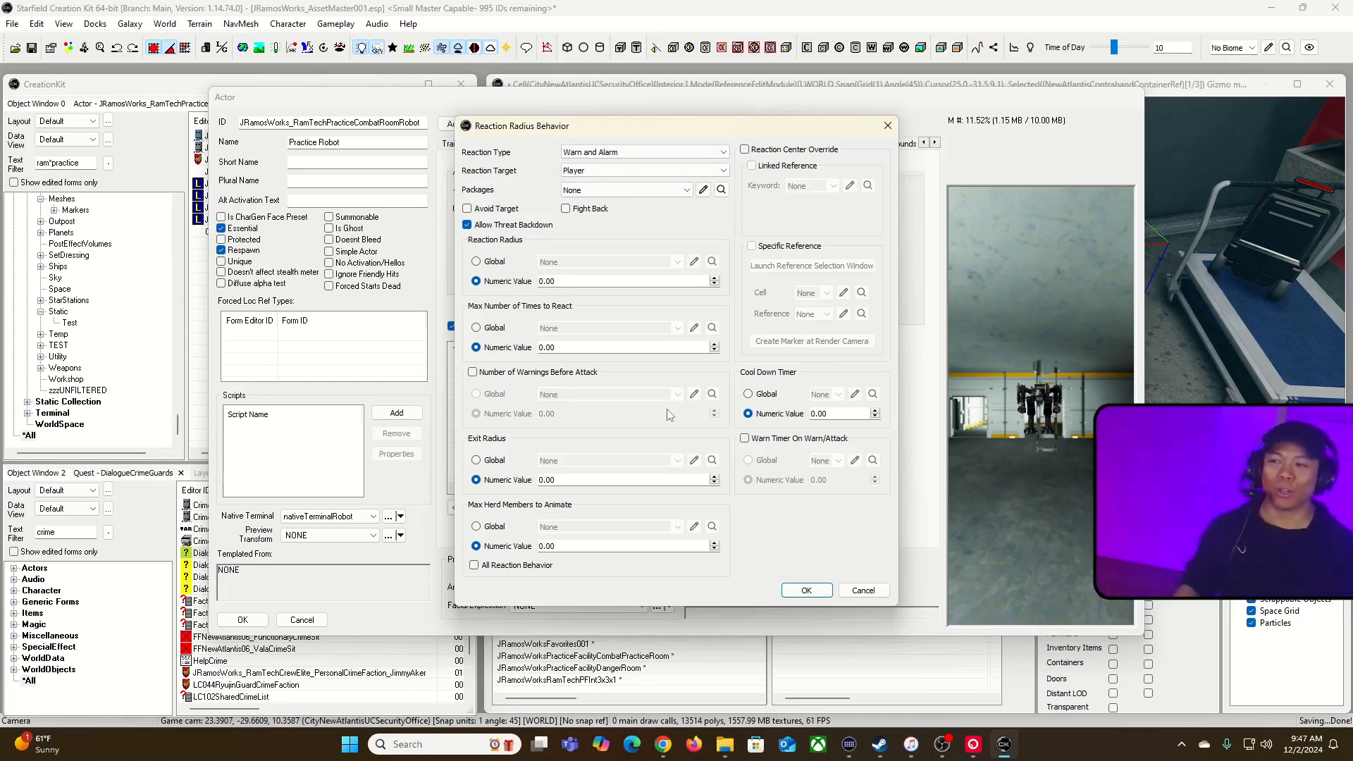
pyautogui.click(681, 153)
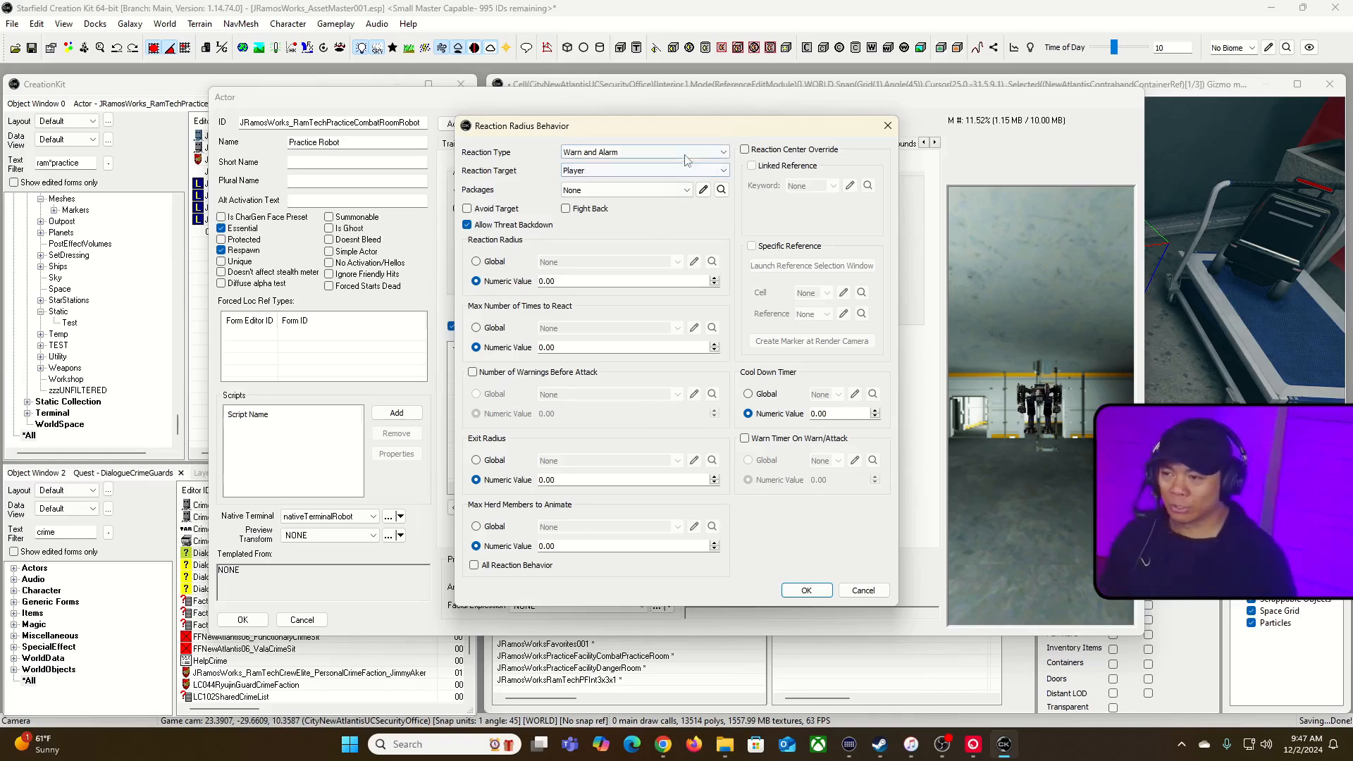
pyautogui.click(538, 143)
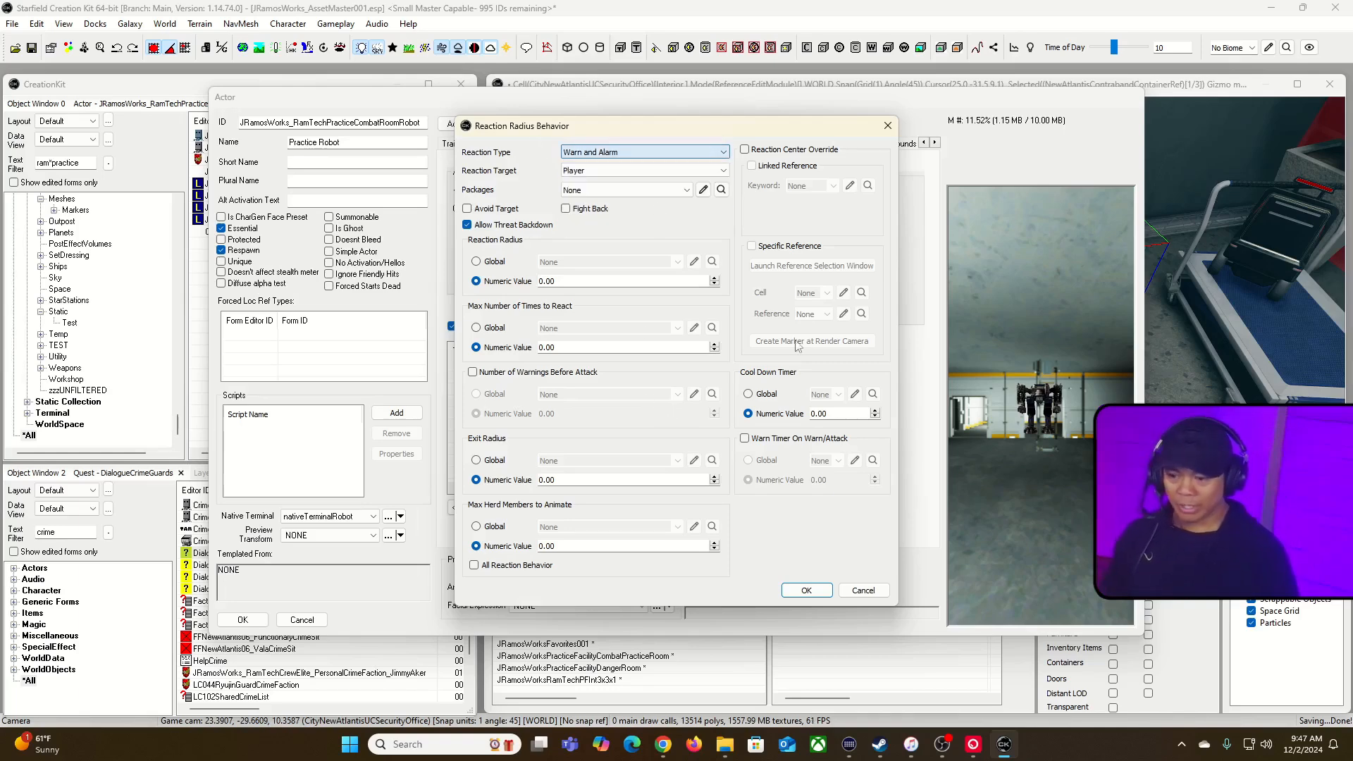